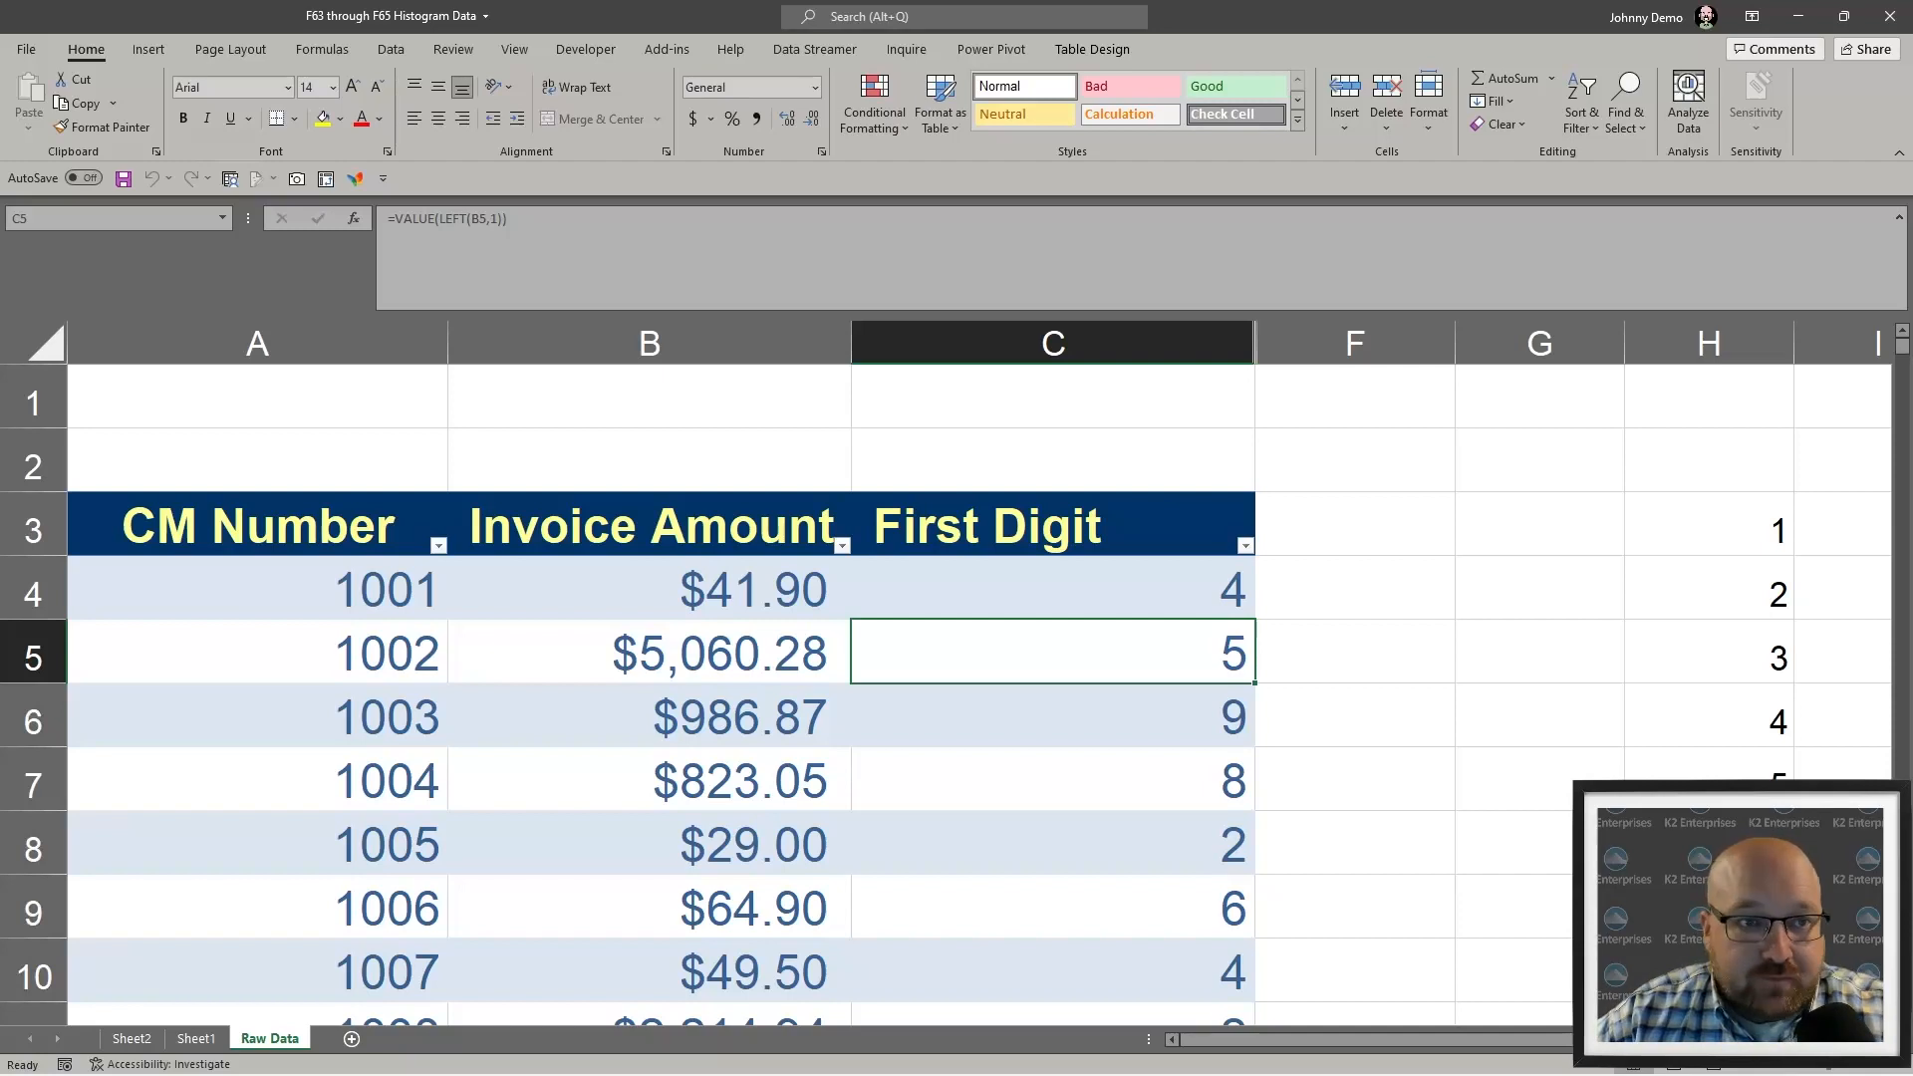
- Open the Excel Add-ins manager from the program options
left_click(389, 50)
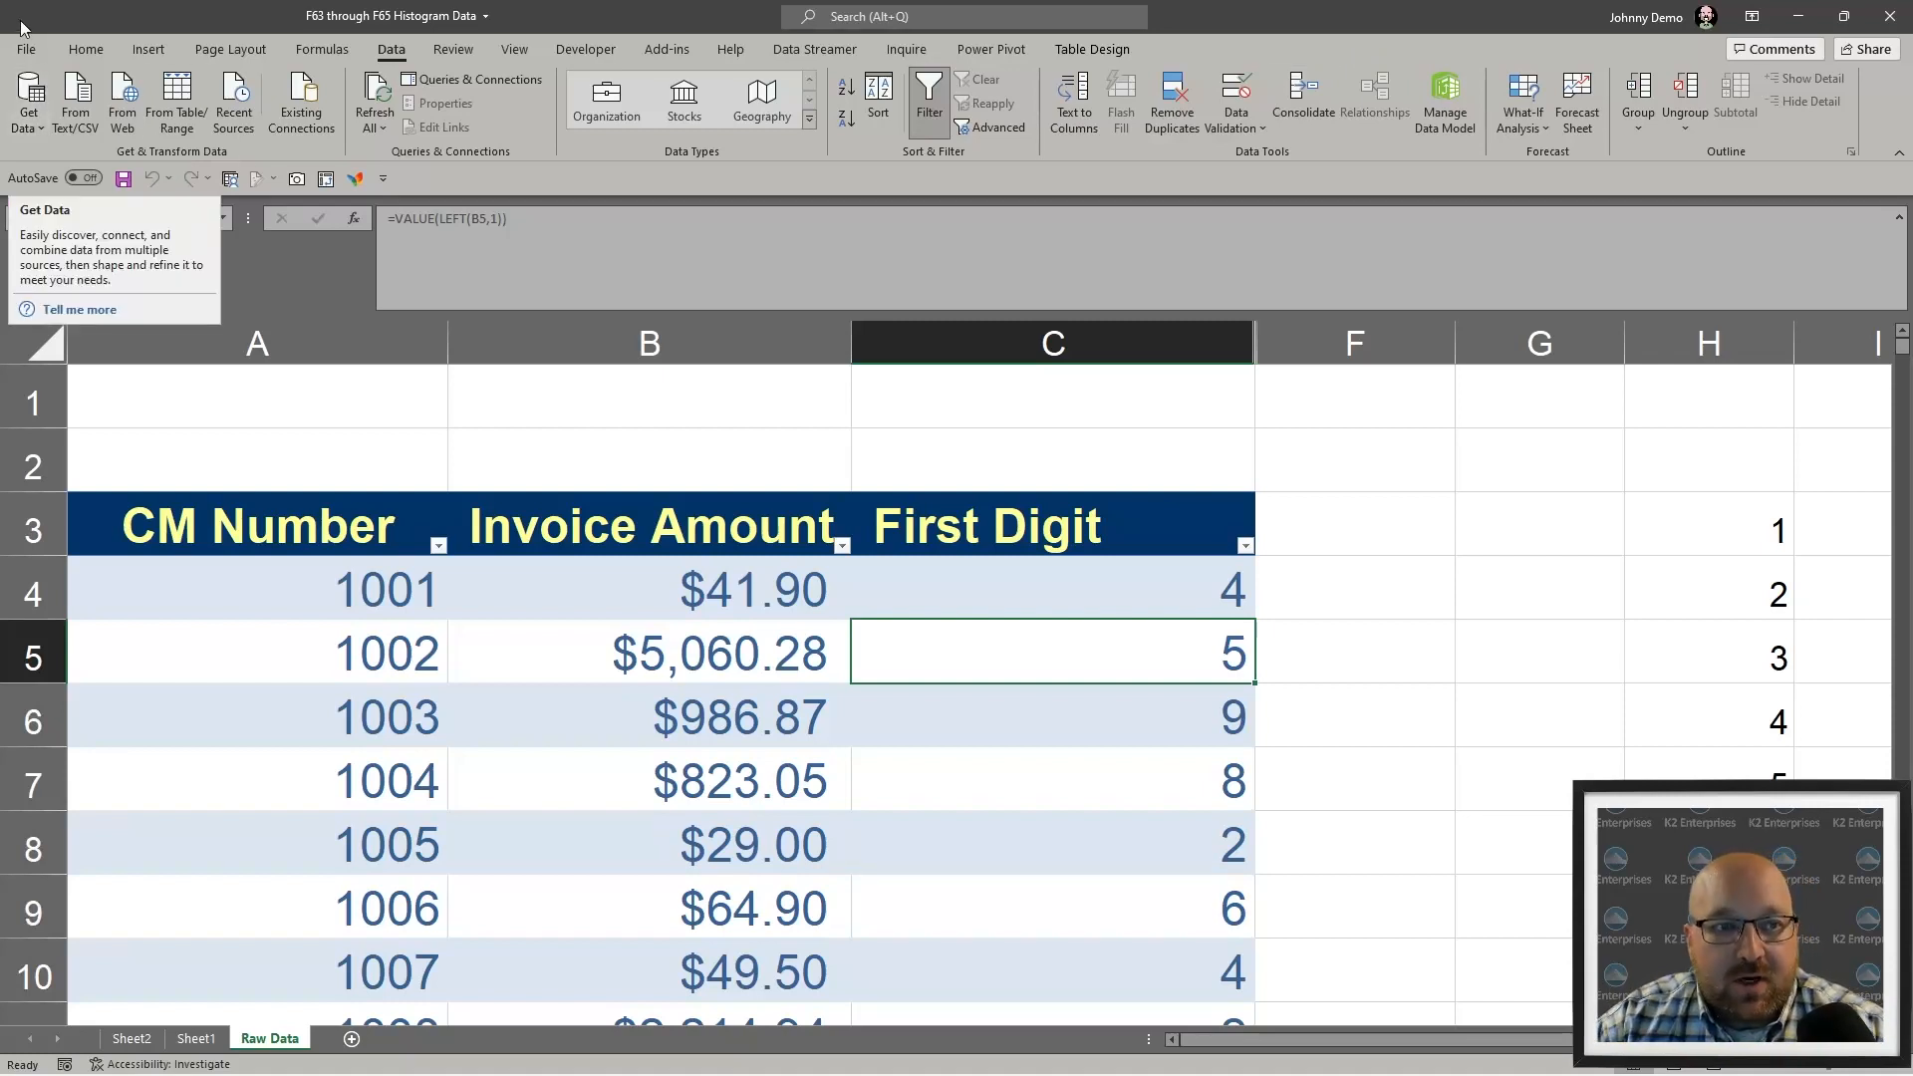
left_click(16, 52)
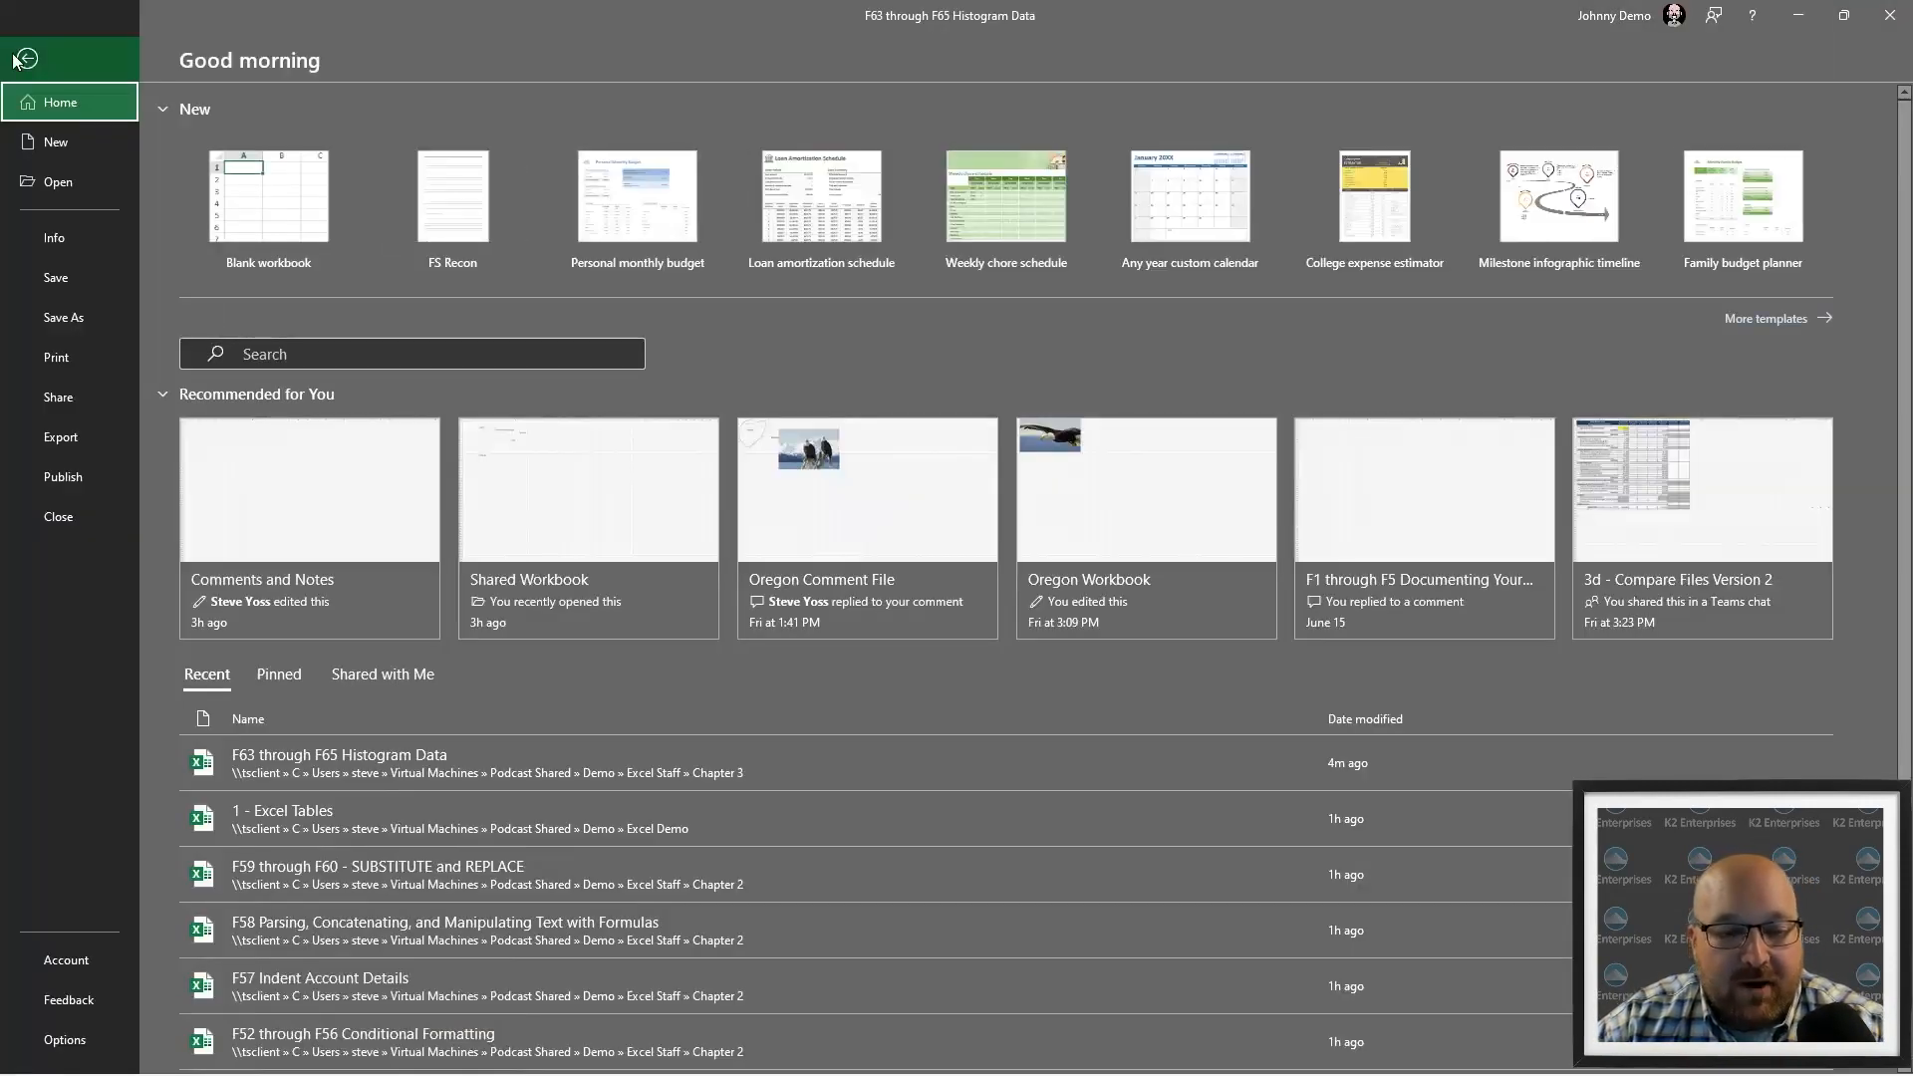
left_click(86, 1039)
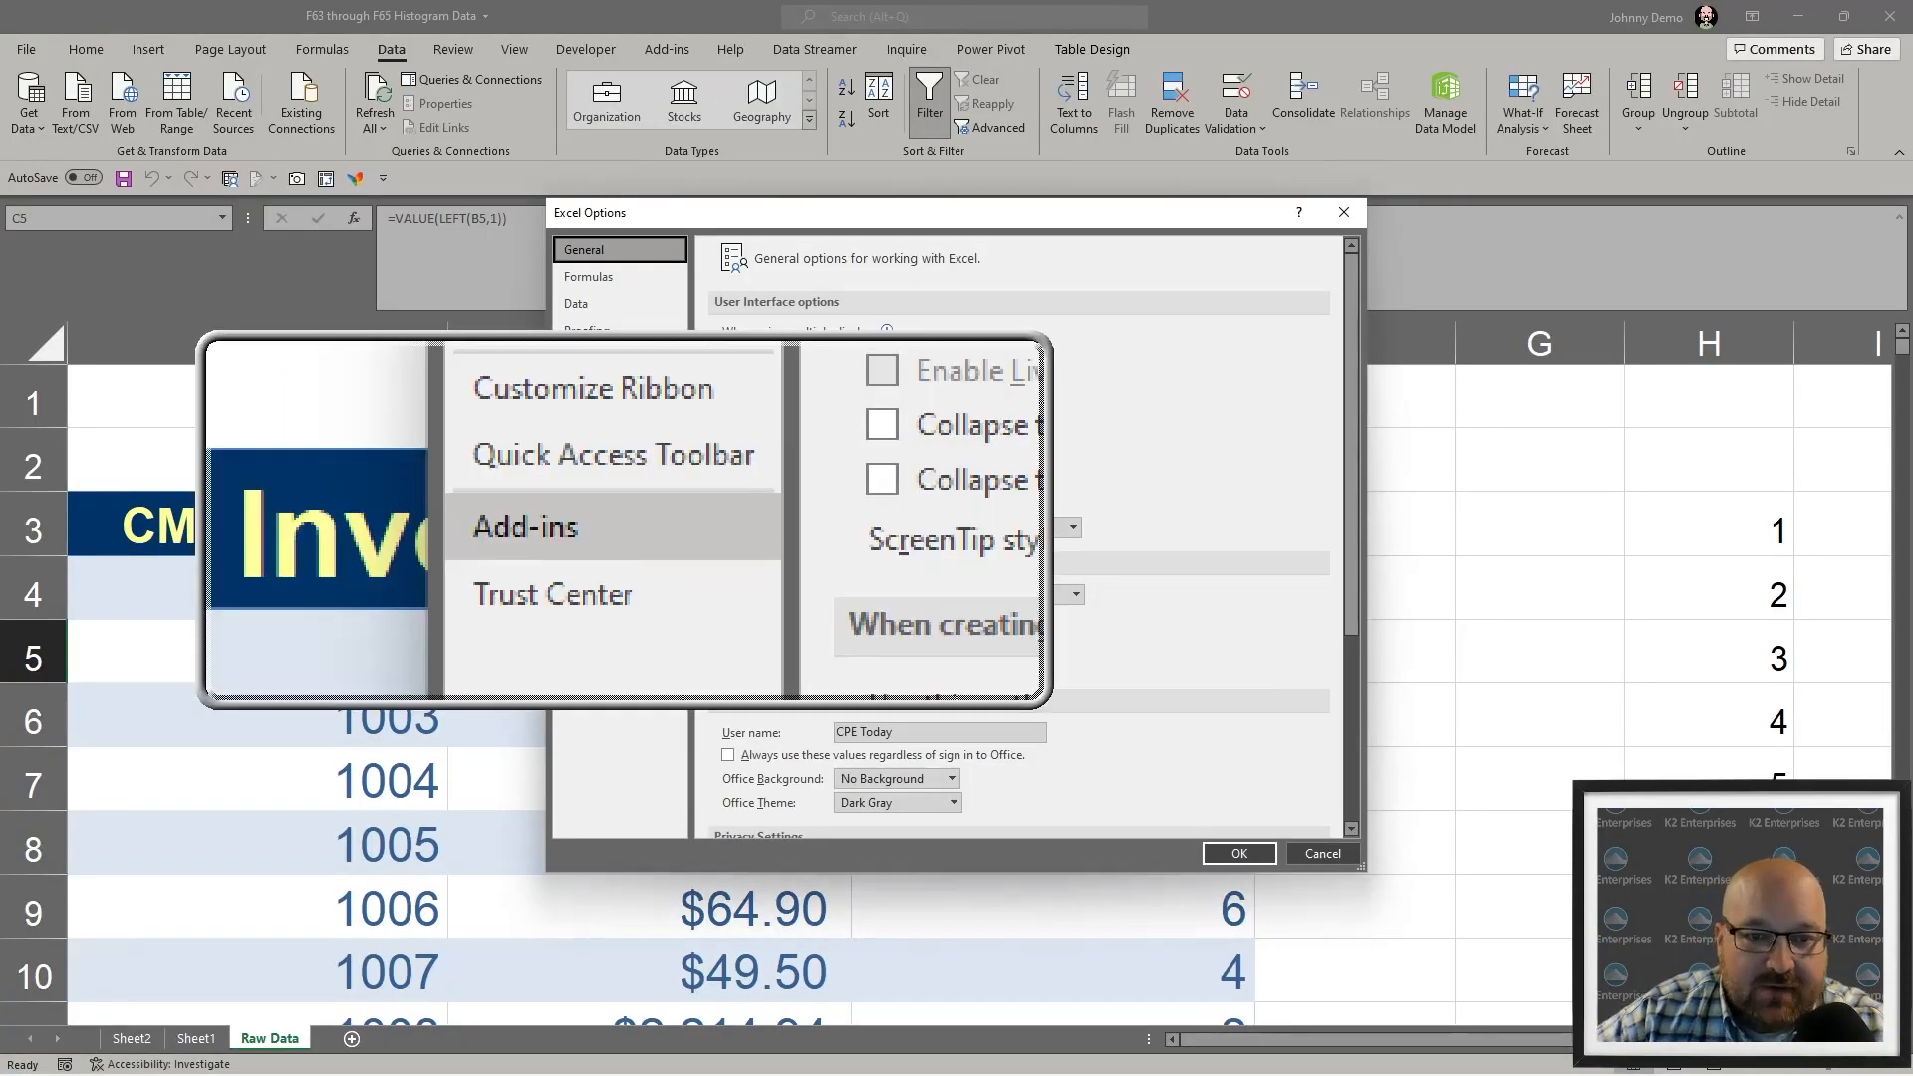
left_click(624, 523)
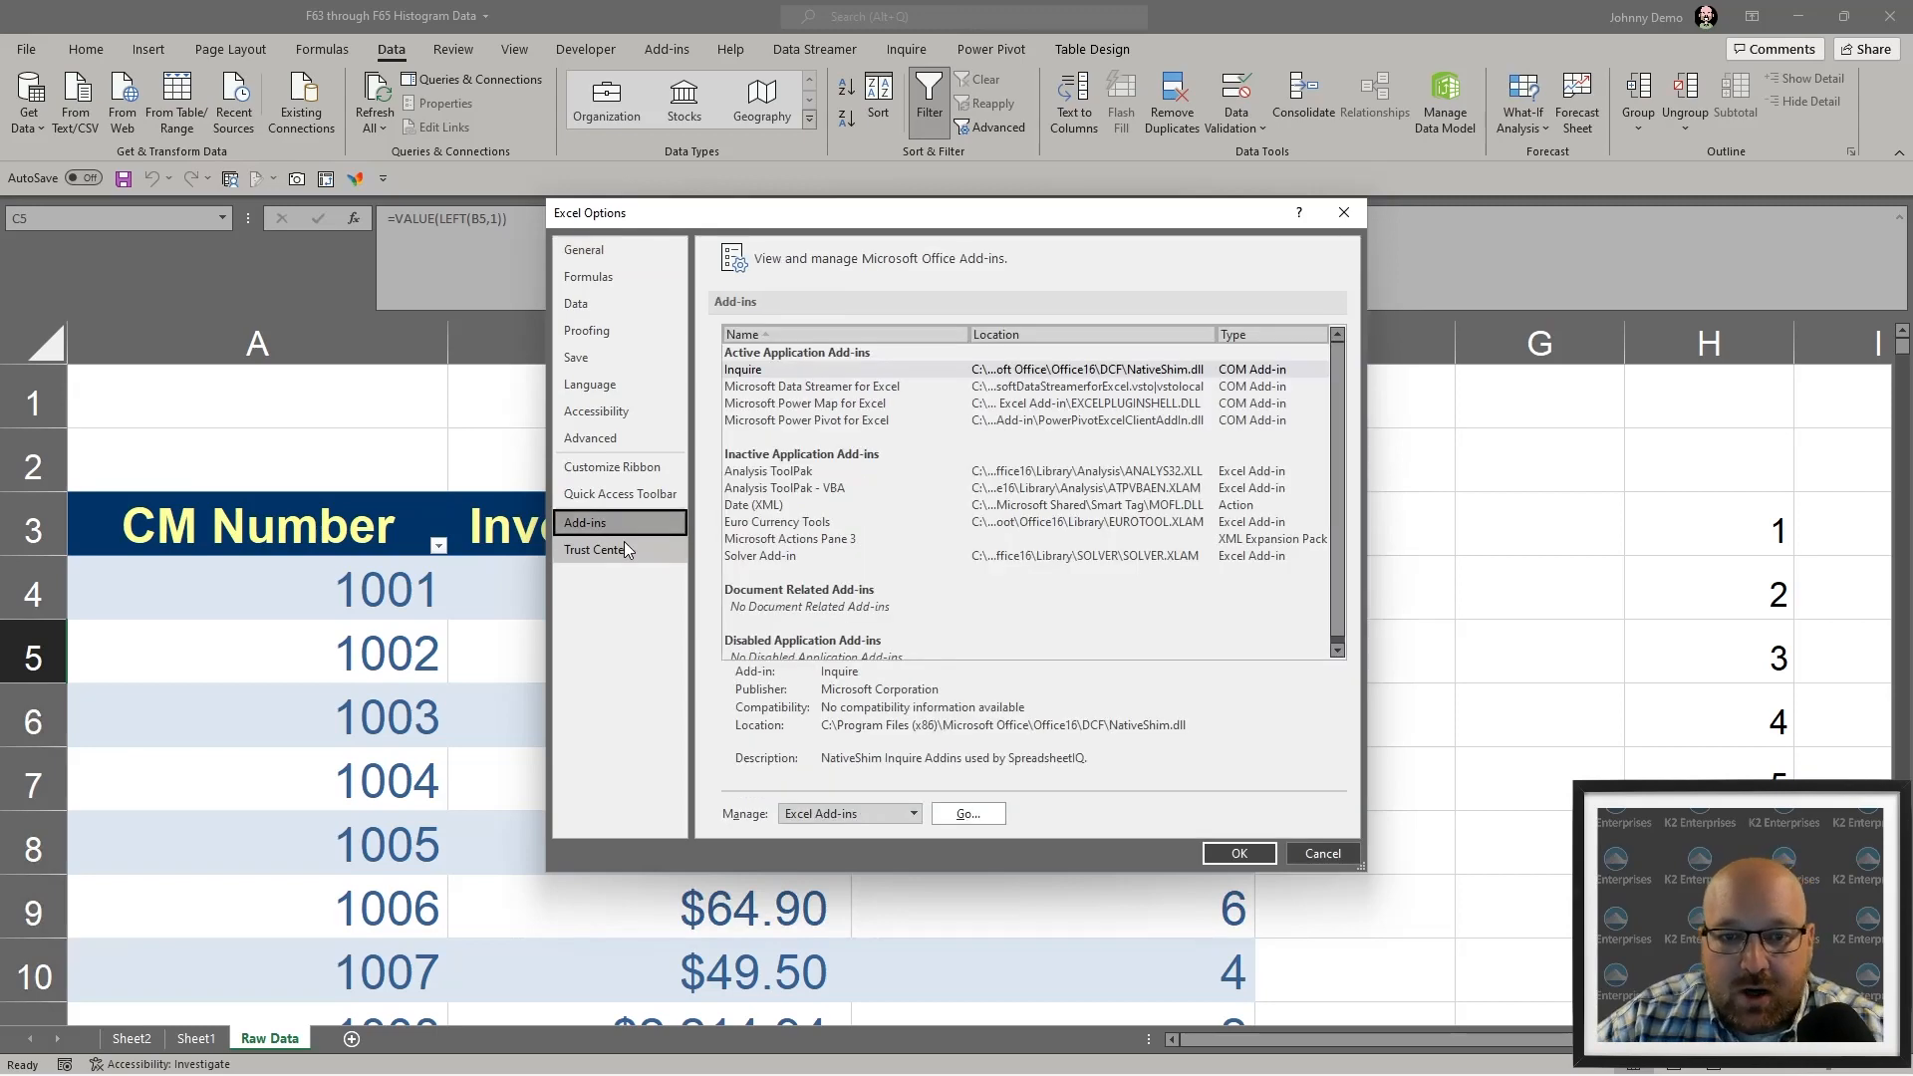
left_click(788, 488)
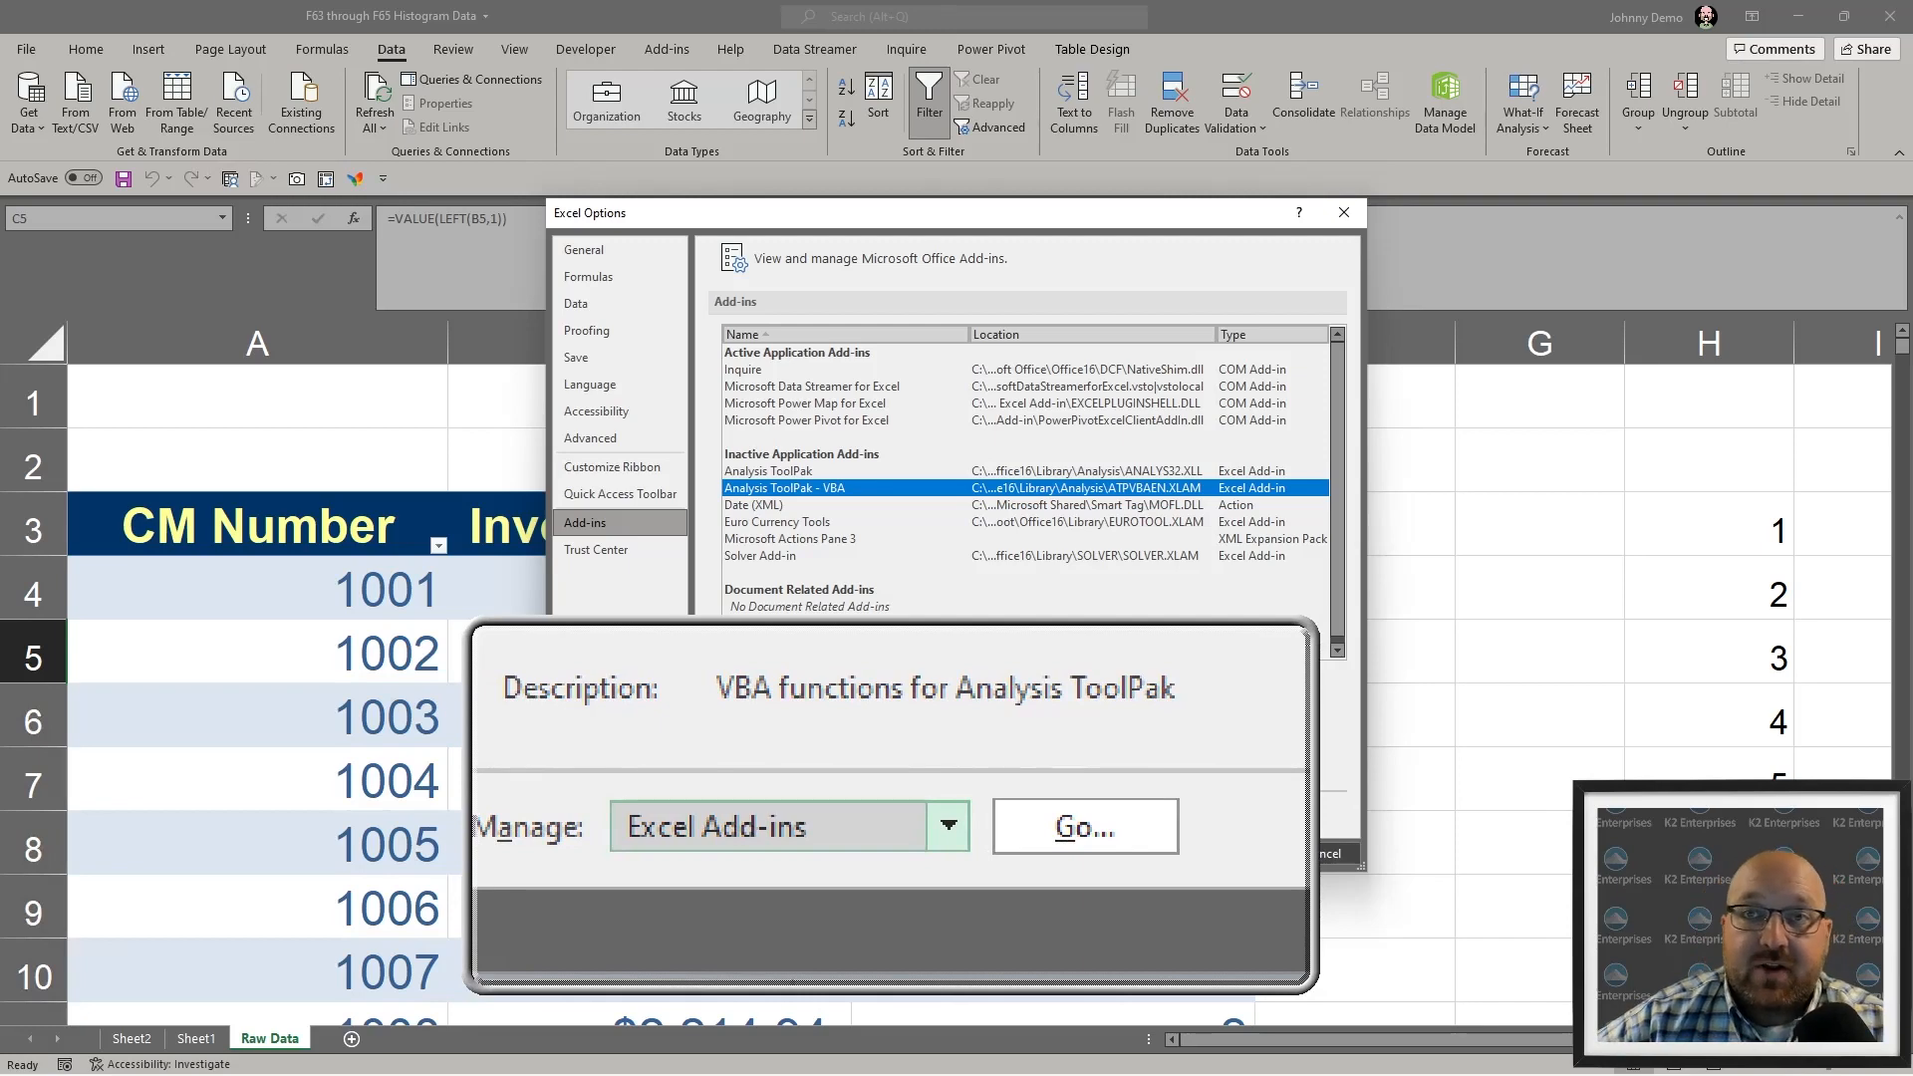
left_click(964, 812)
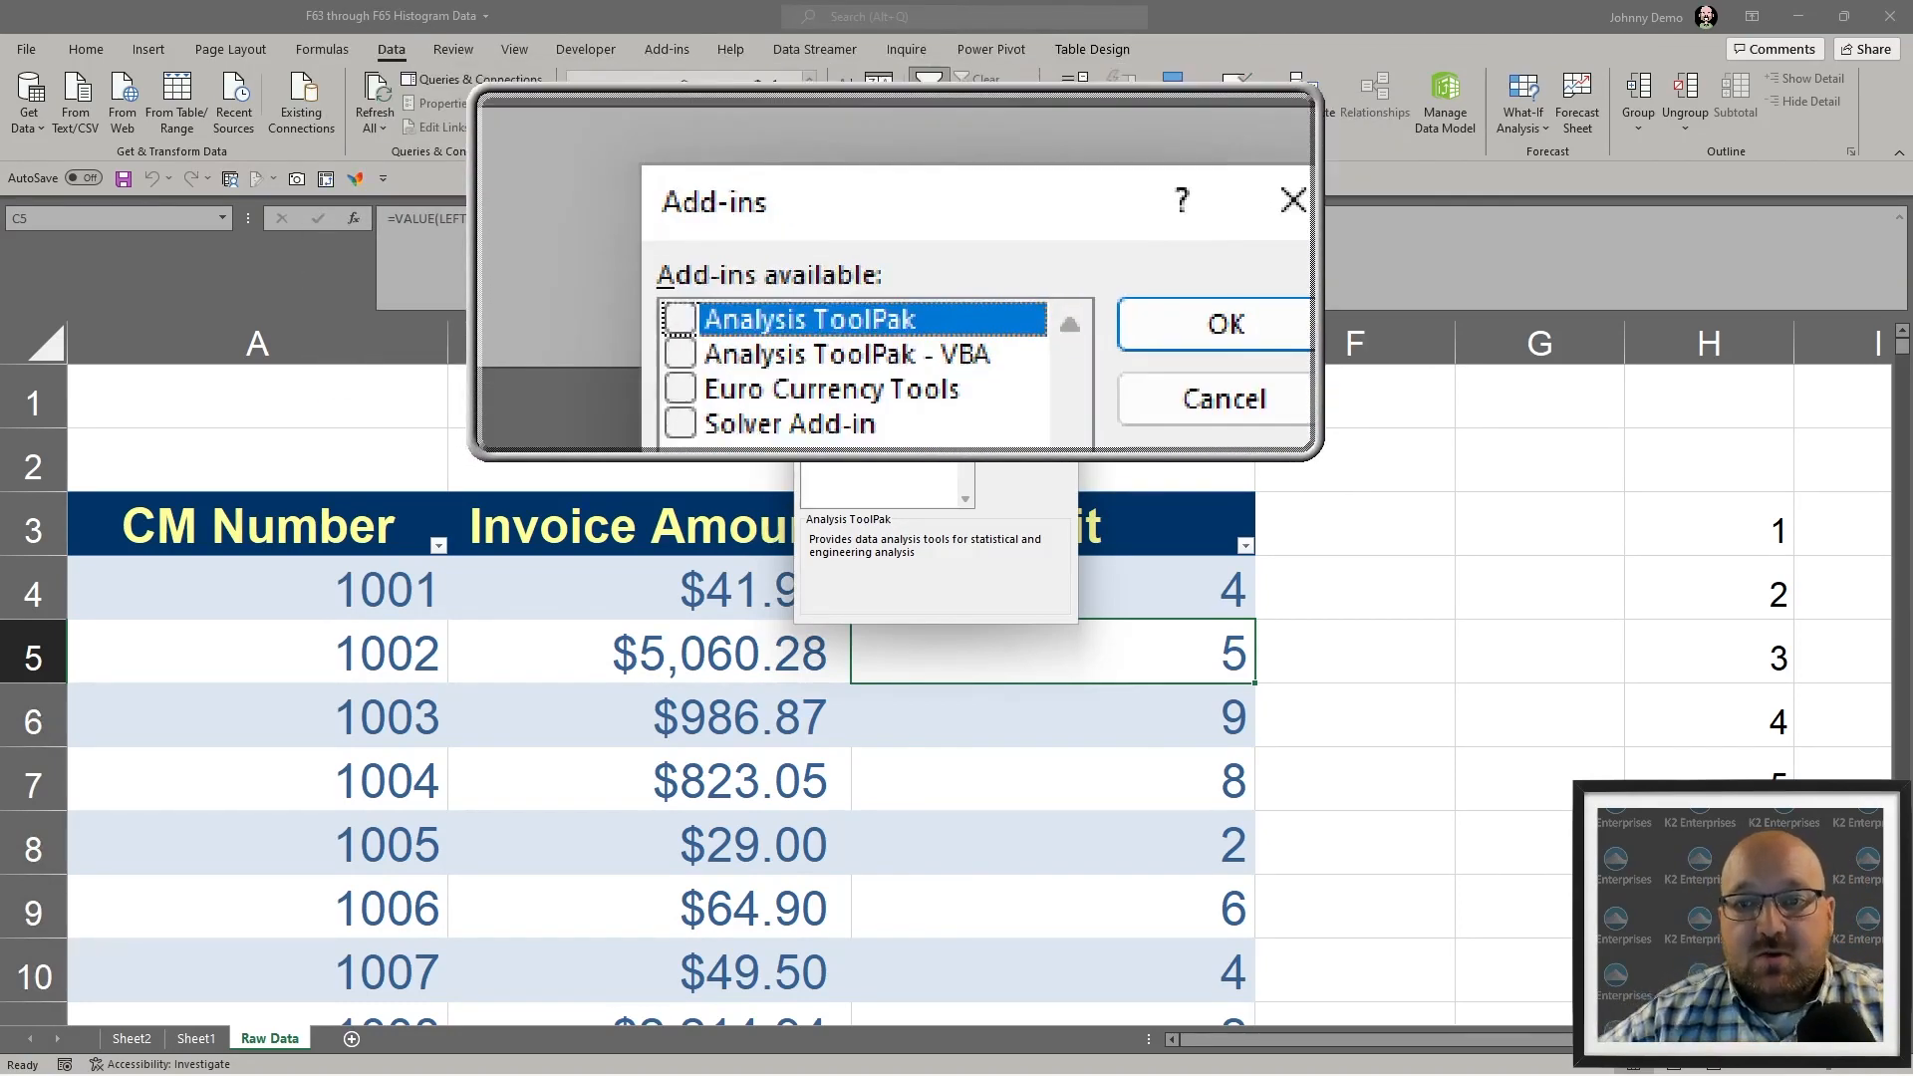
- Enable the Analysis ToolPak, Analysis ToolPak - VBA and Solver Add-in
left_click(810, 305)
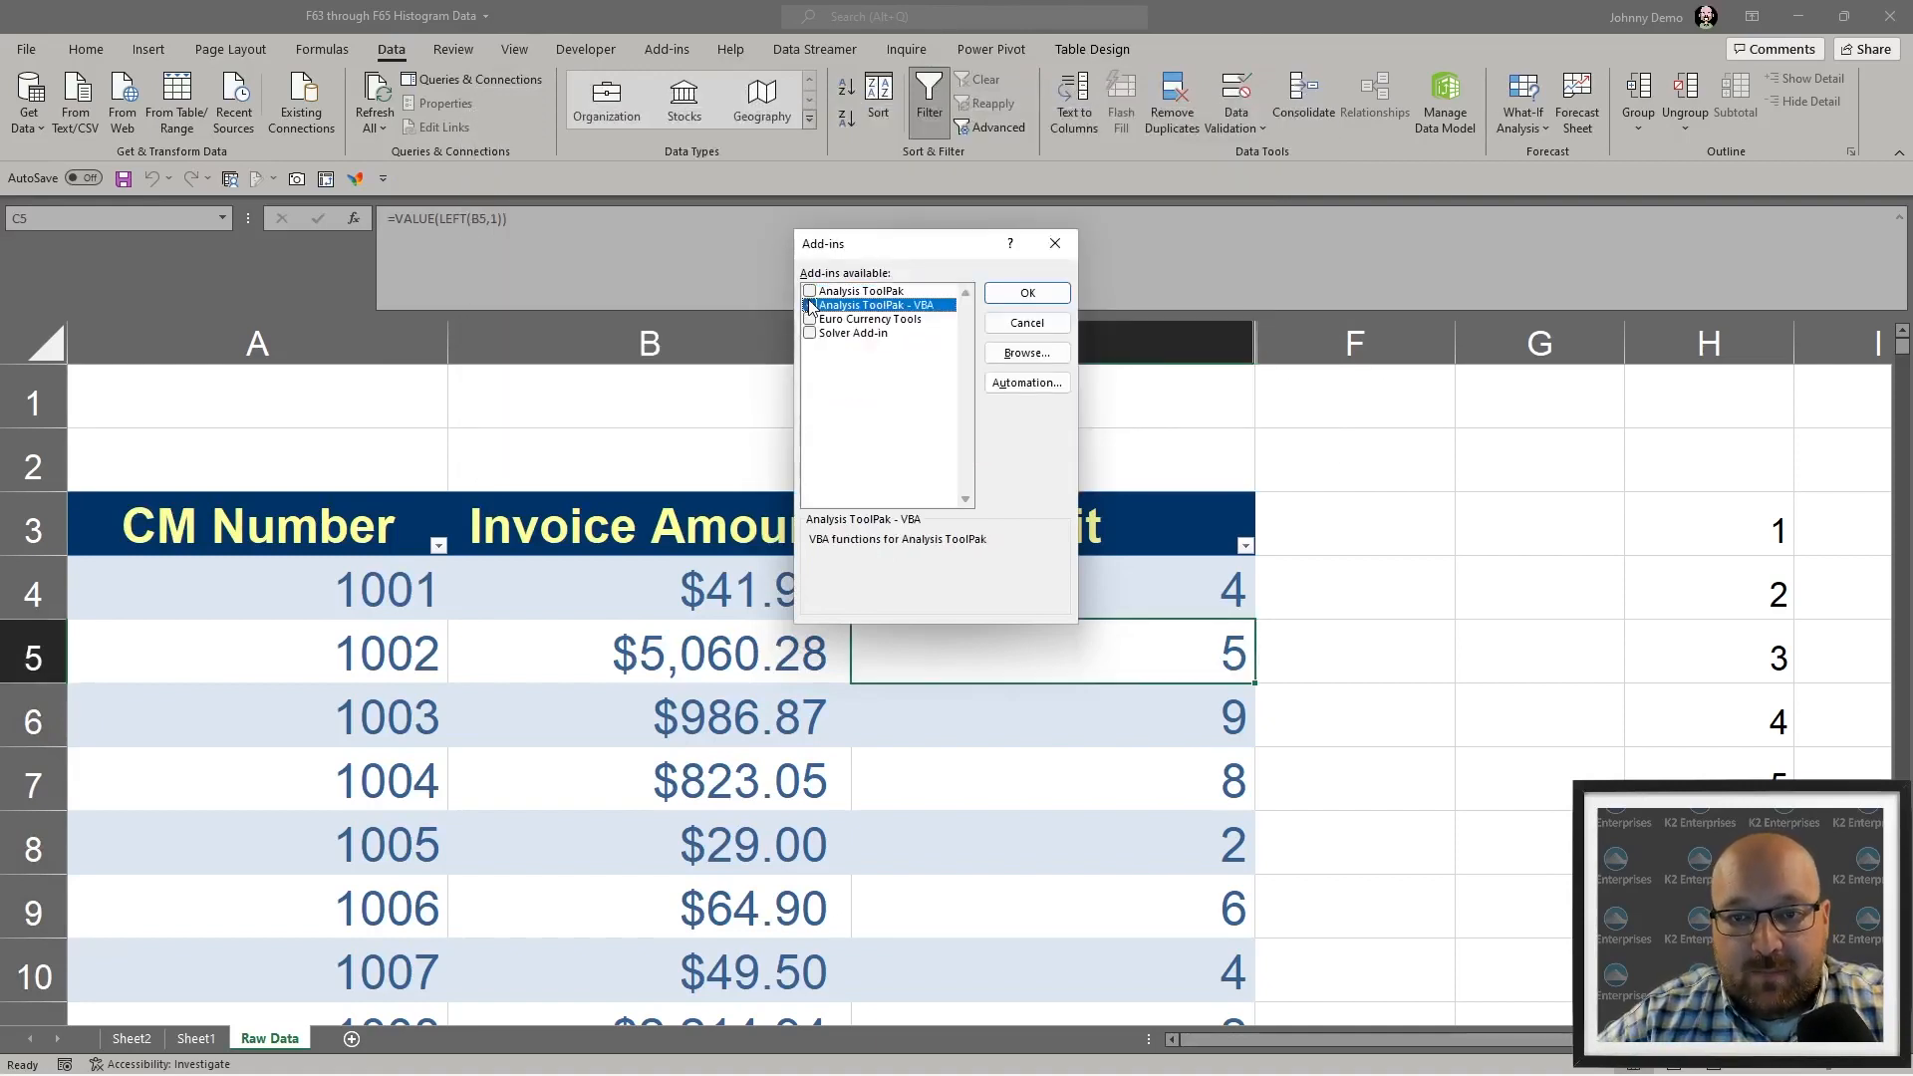
left_click(810, 291)
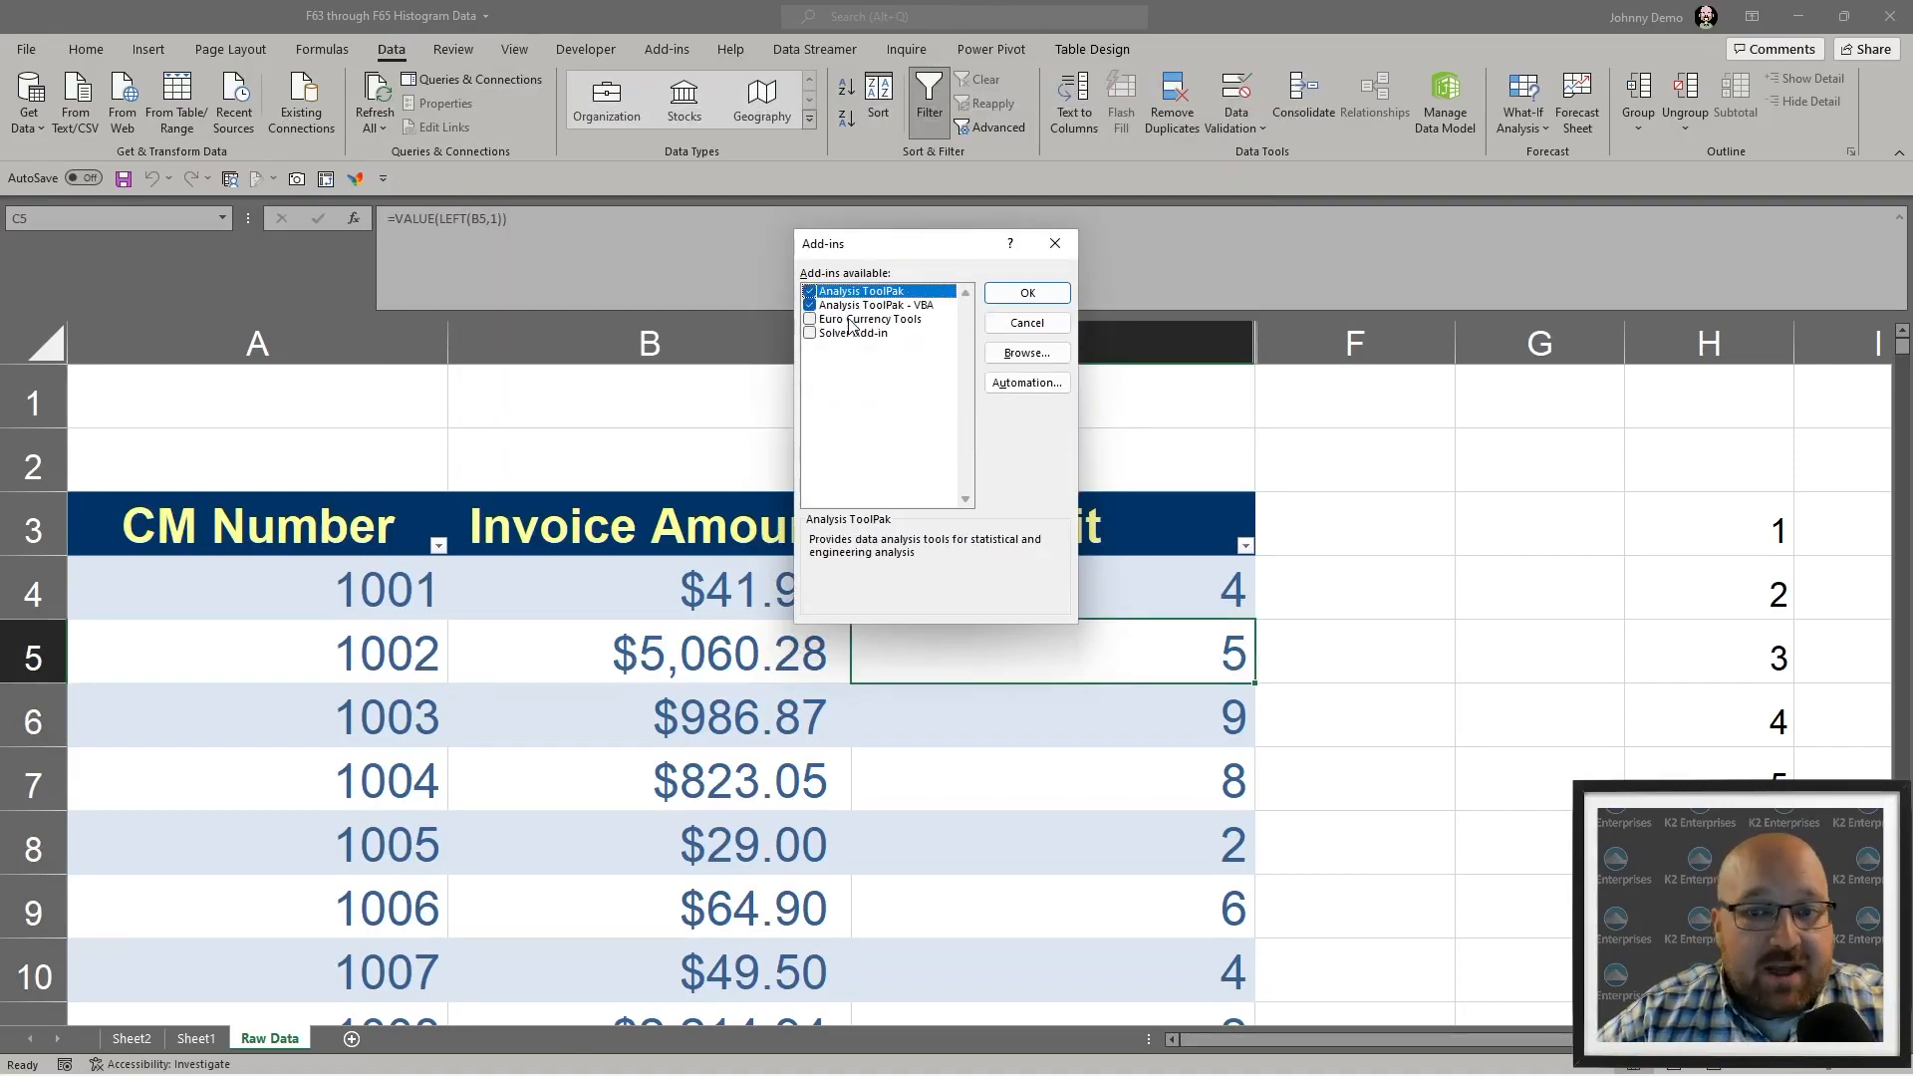
left_click(853, 319)
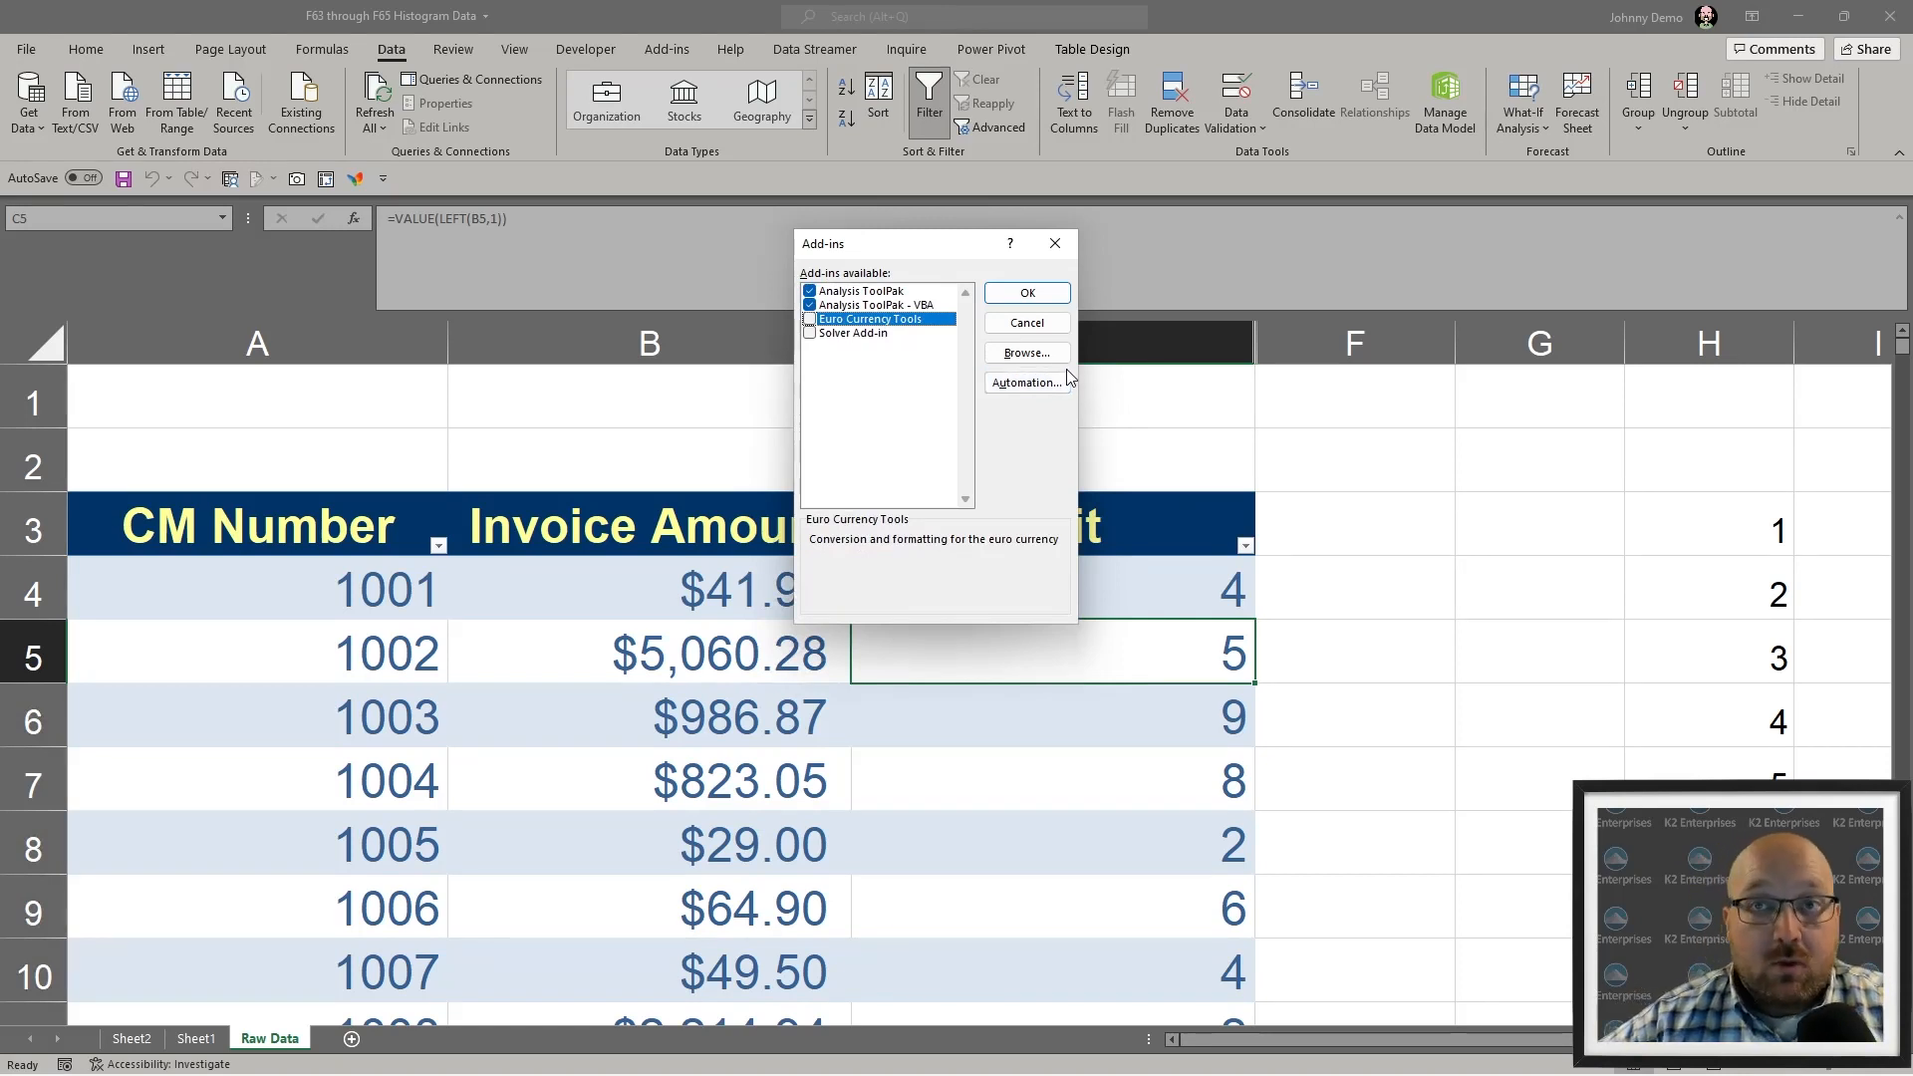
left_click(810, 335)
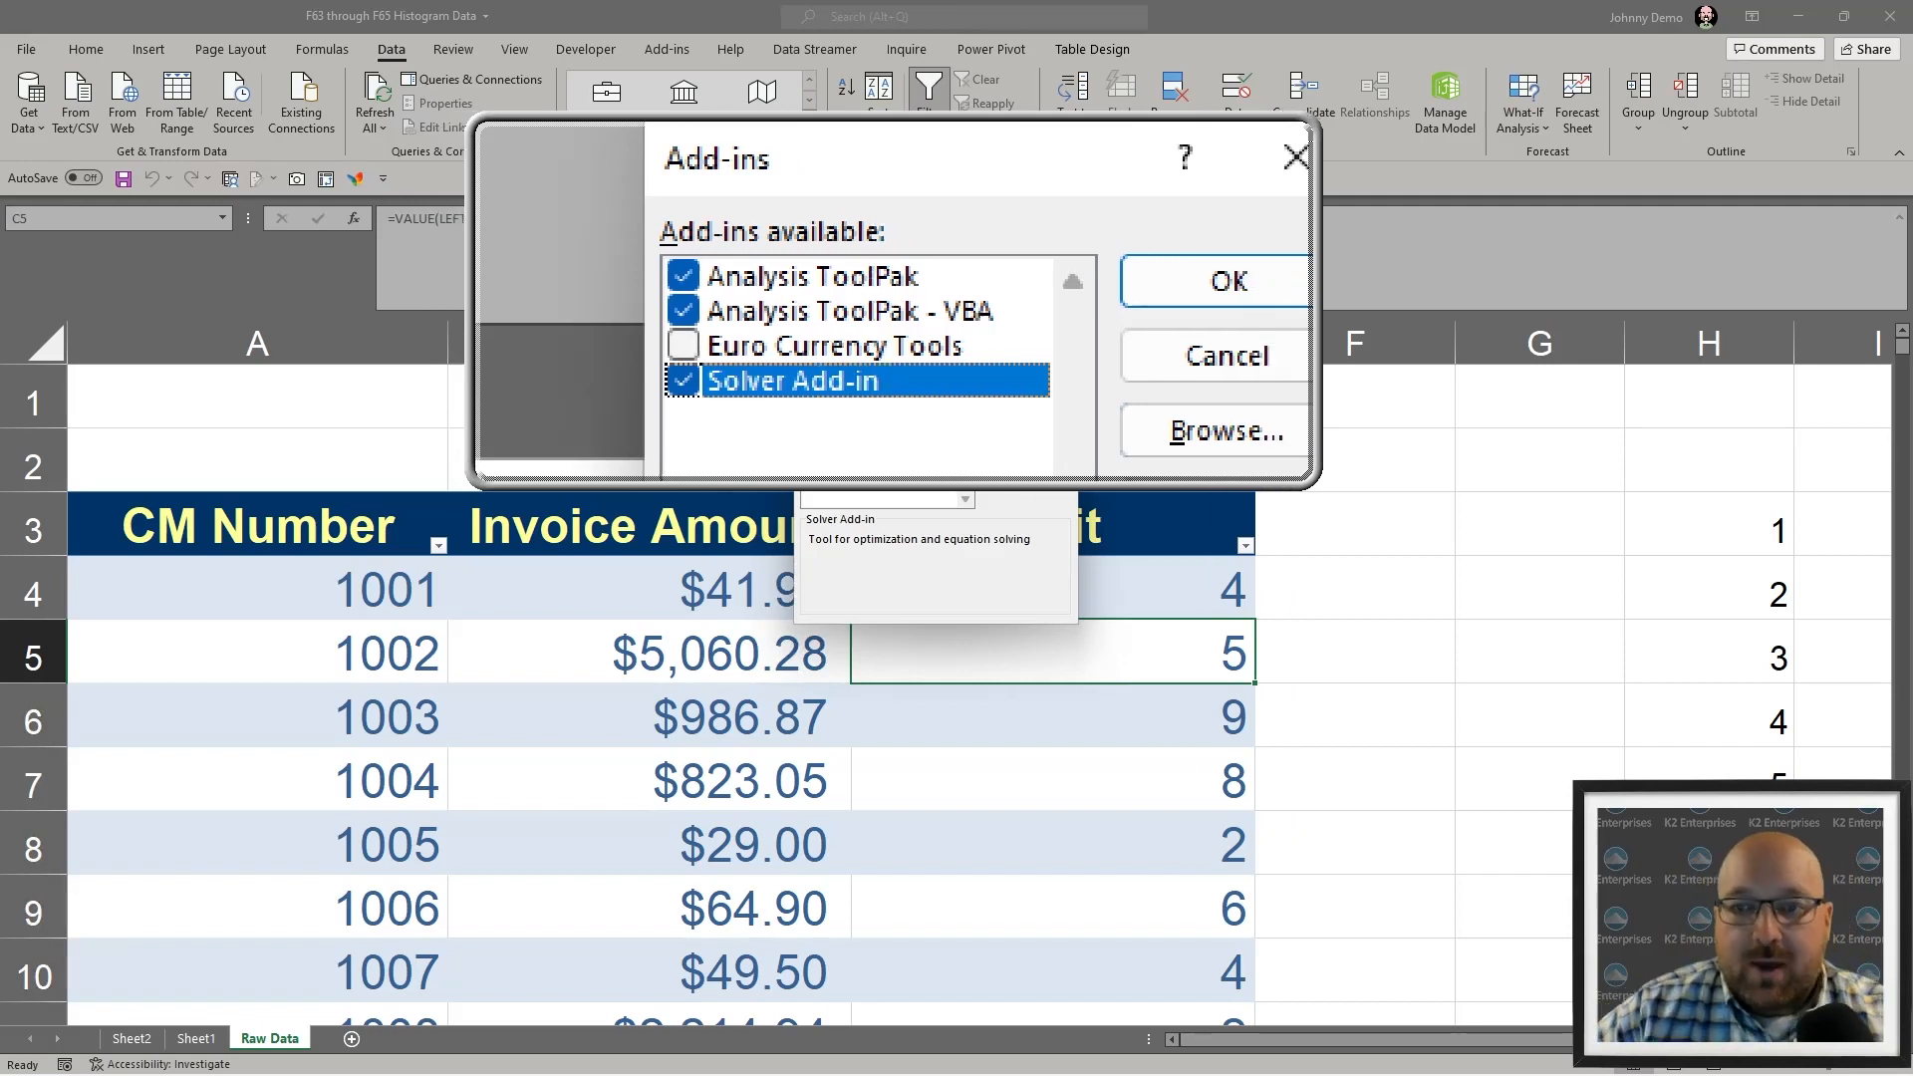
left_click(1027, 294)
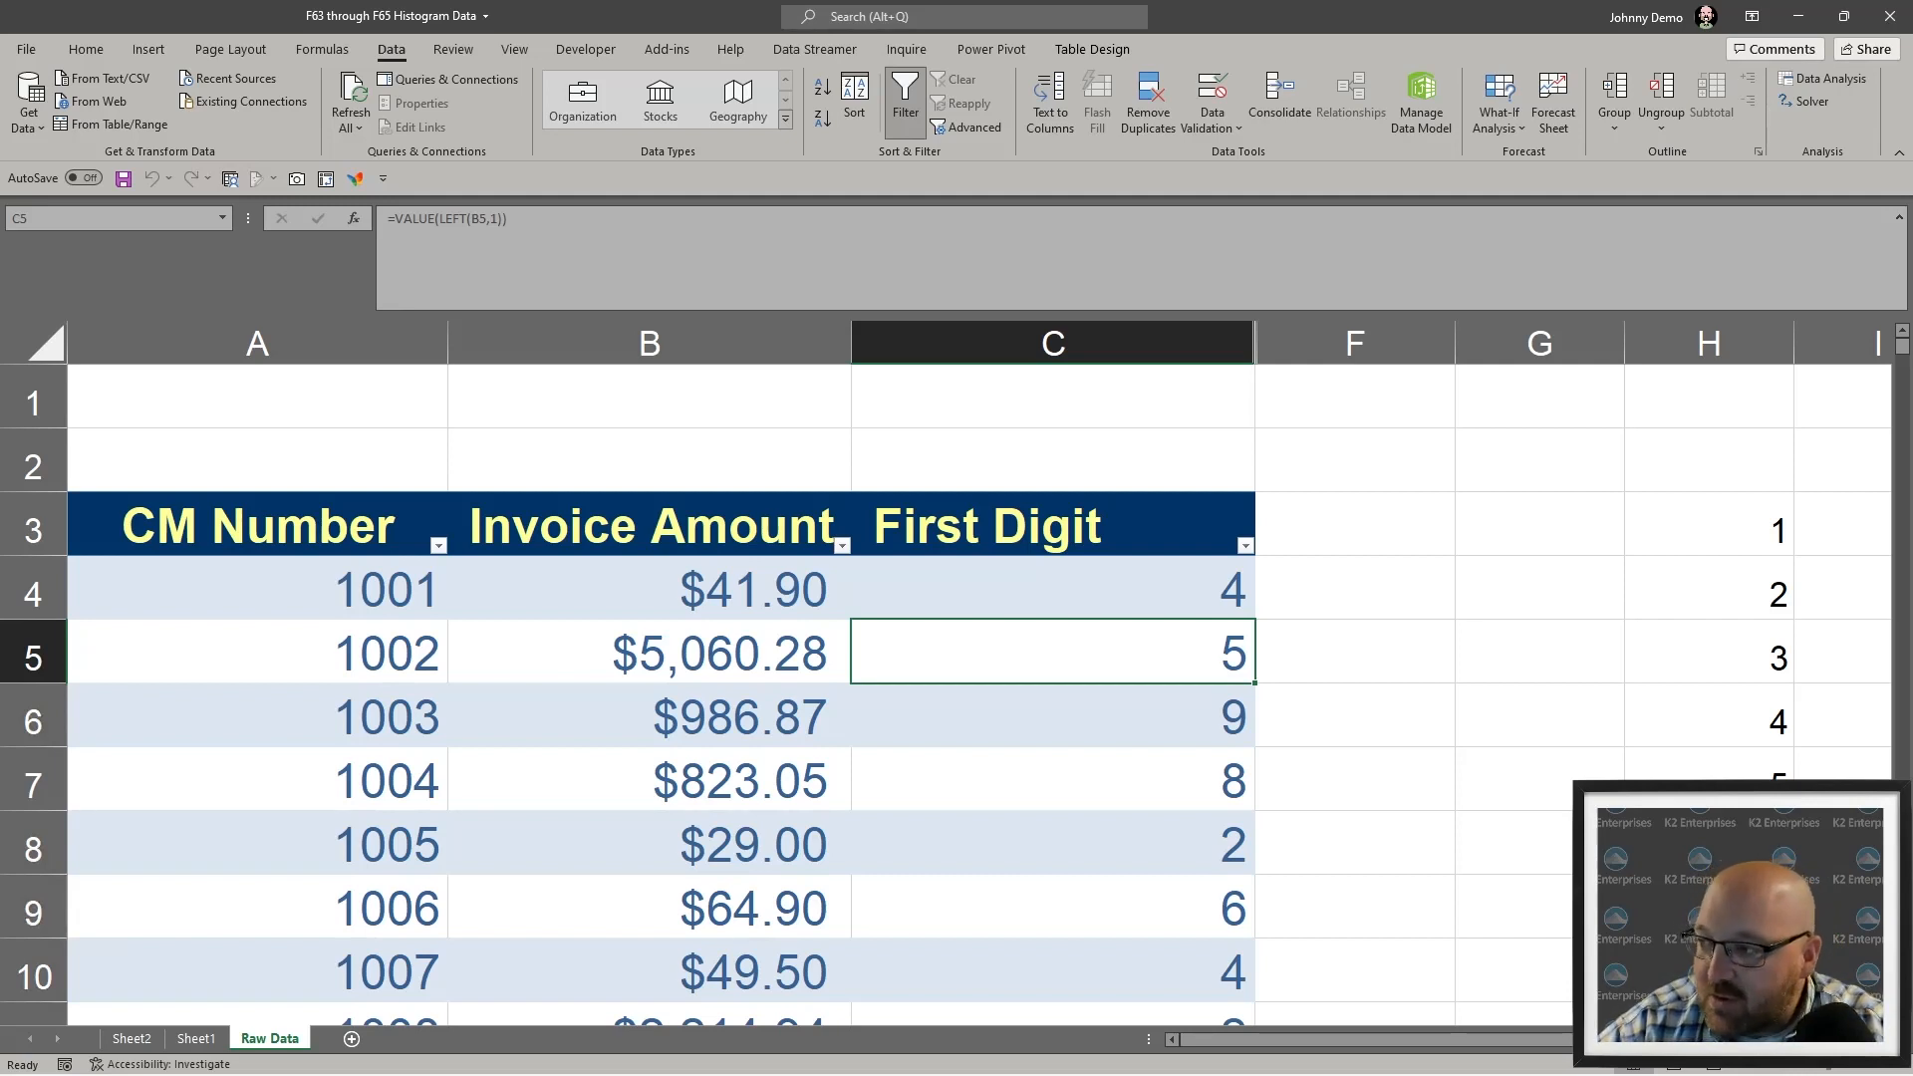
- Examine the list of statistical tools offered by Data Analysis, including Regression
left_click(1190, 717)
scroll(1210, 693, "down", 2)
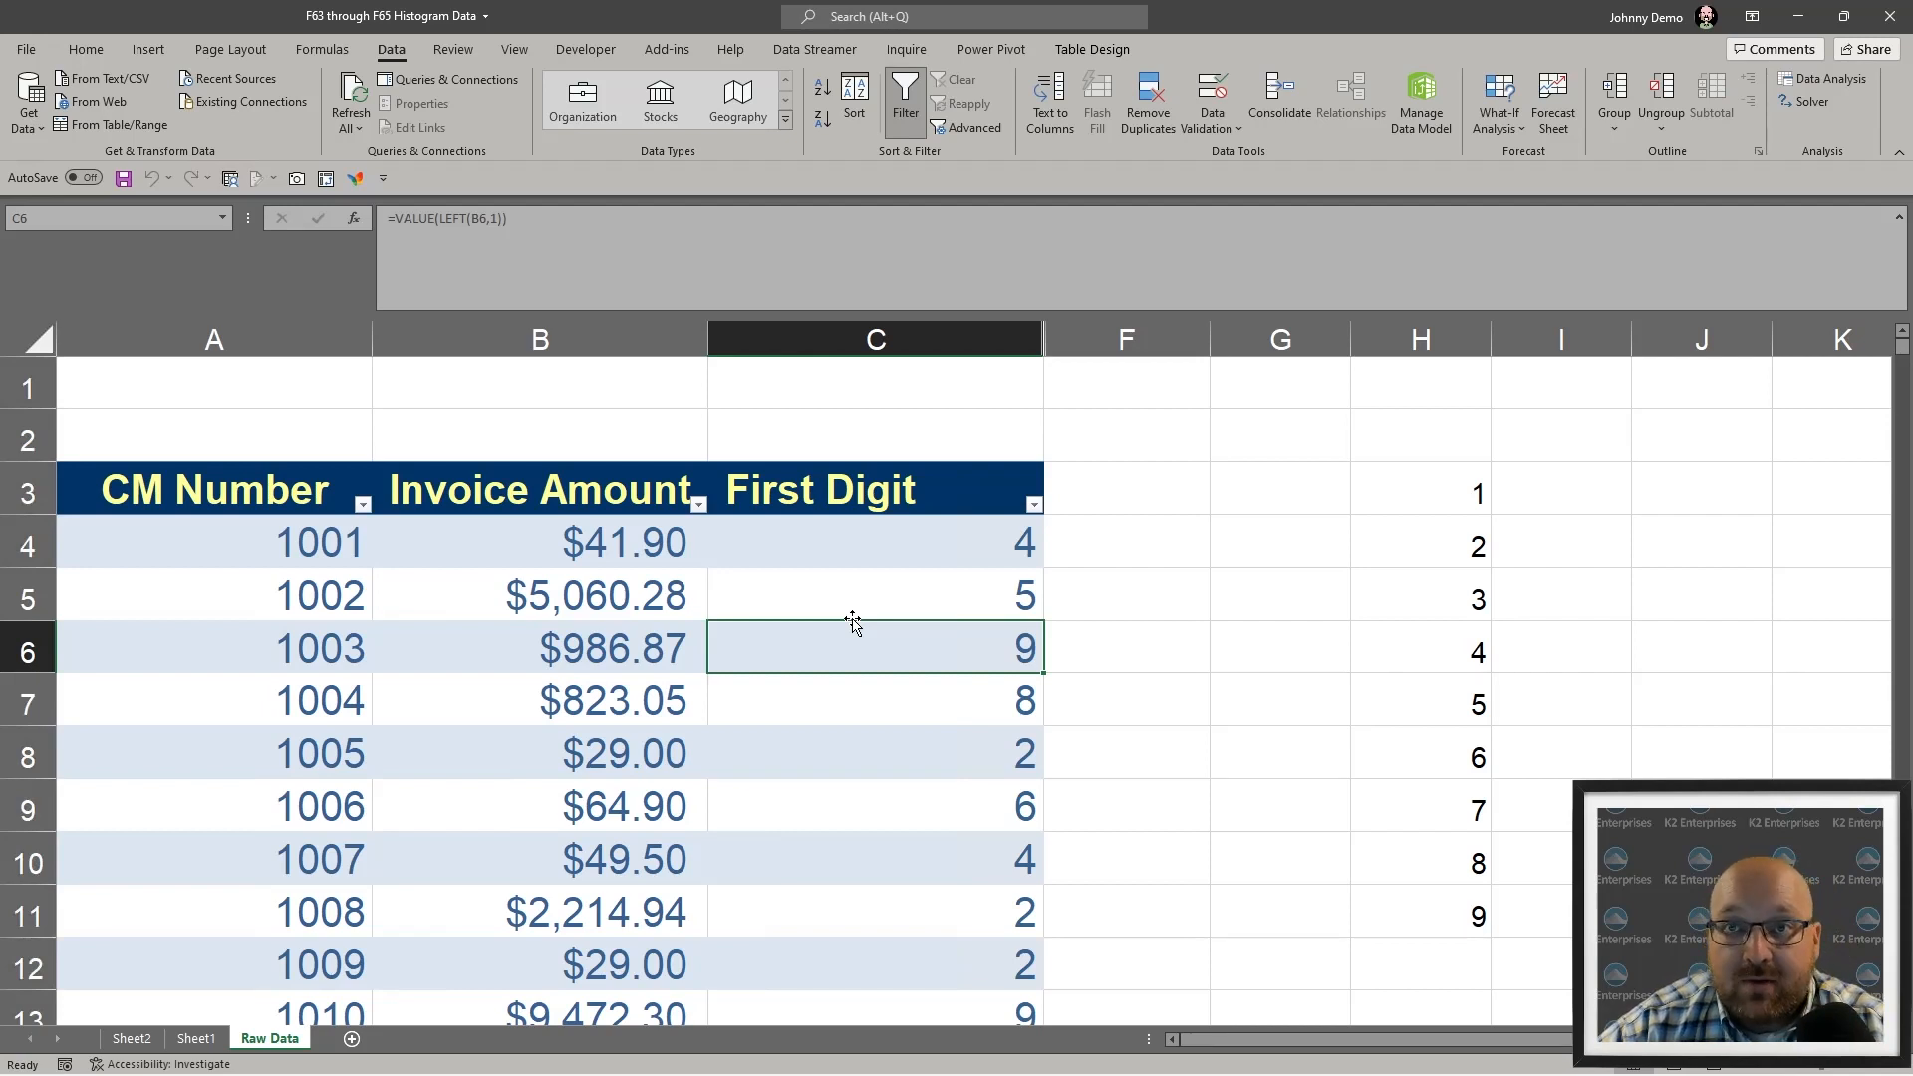
left_click(160, 42)
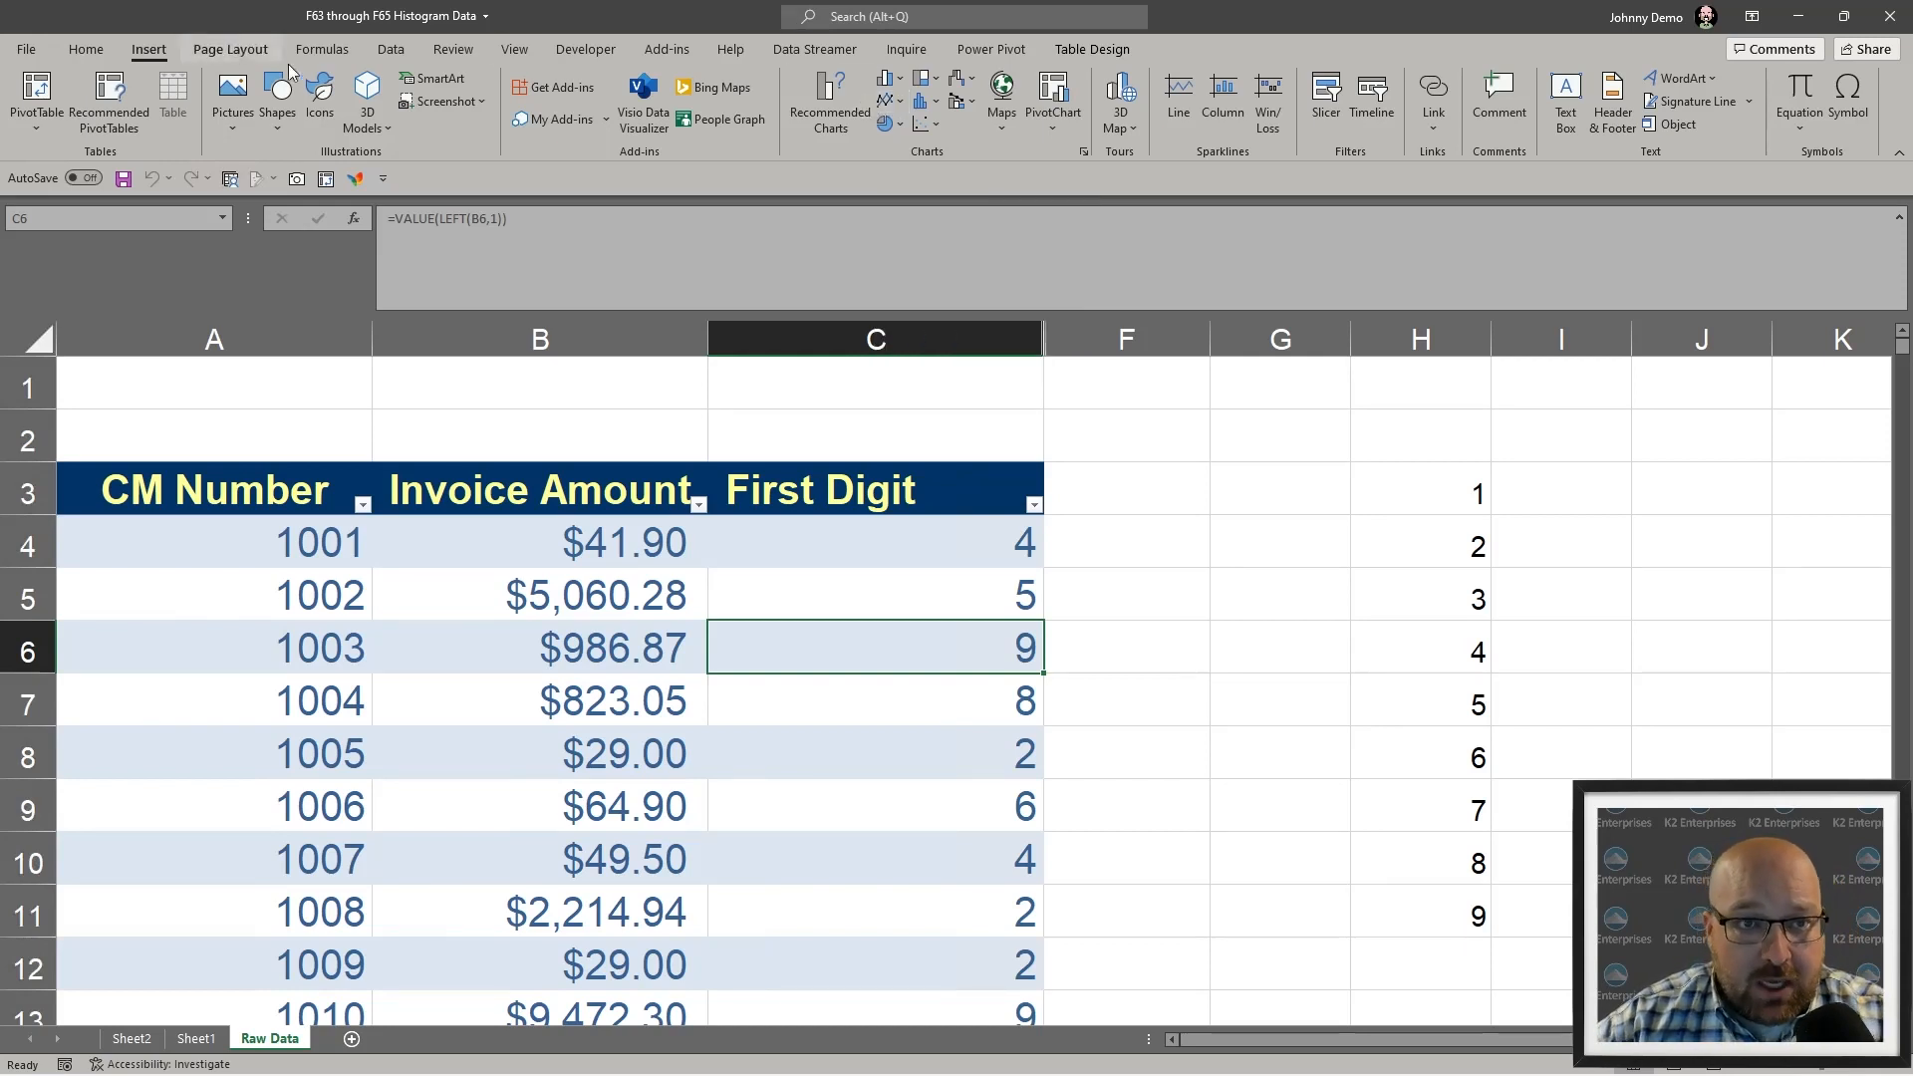
left_click(391, 49)
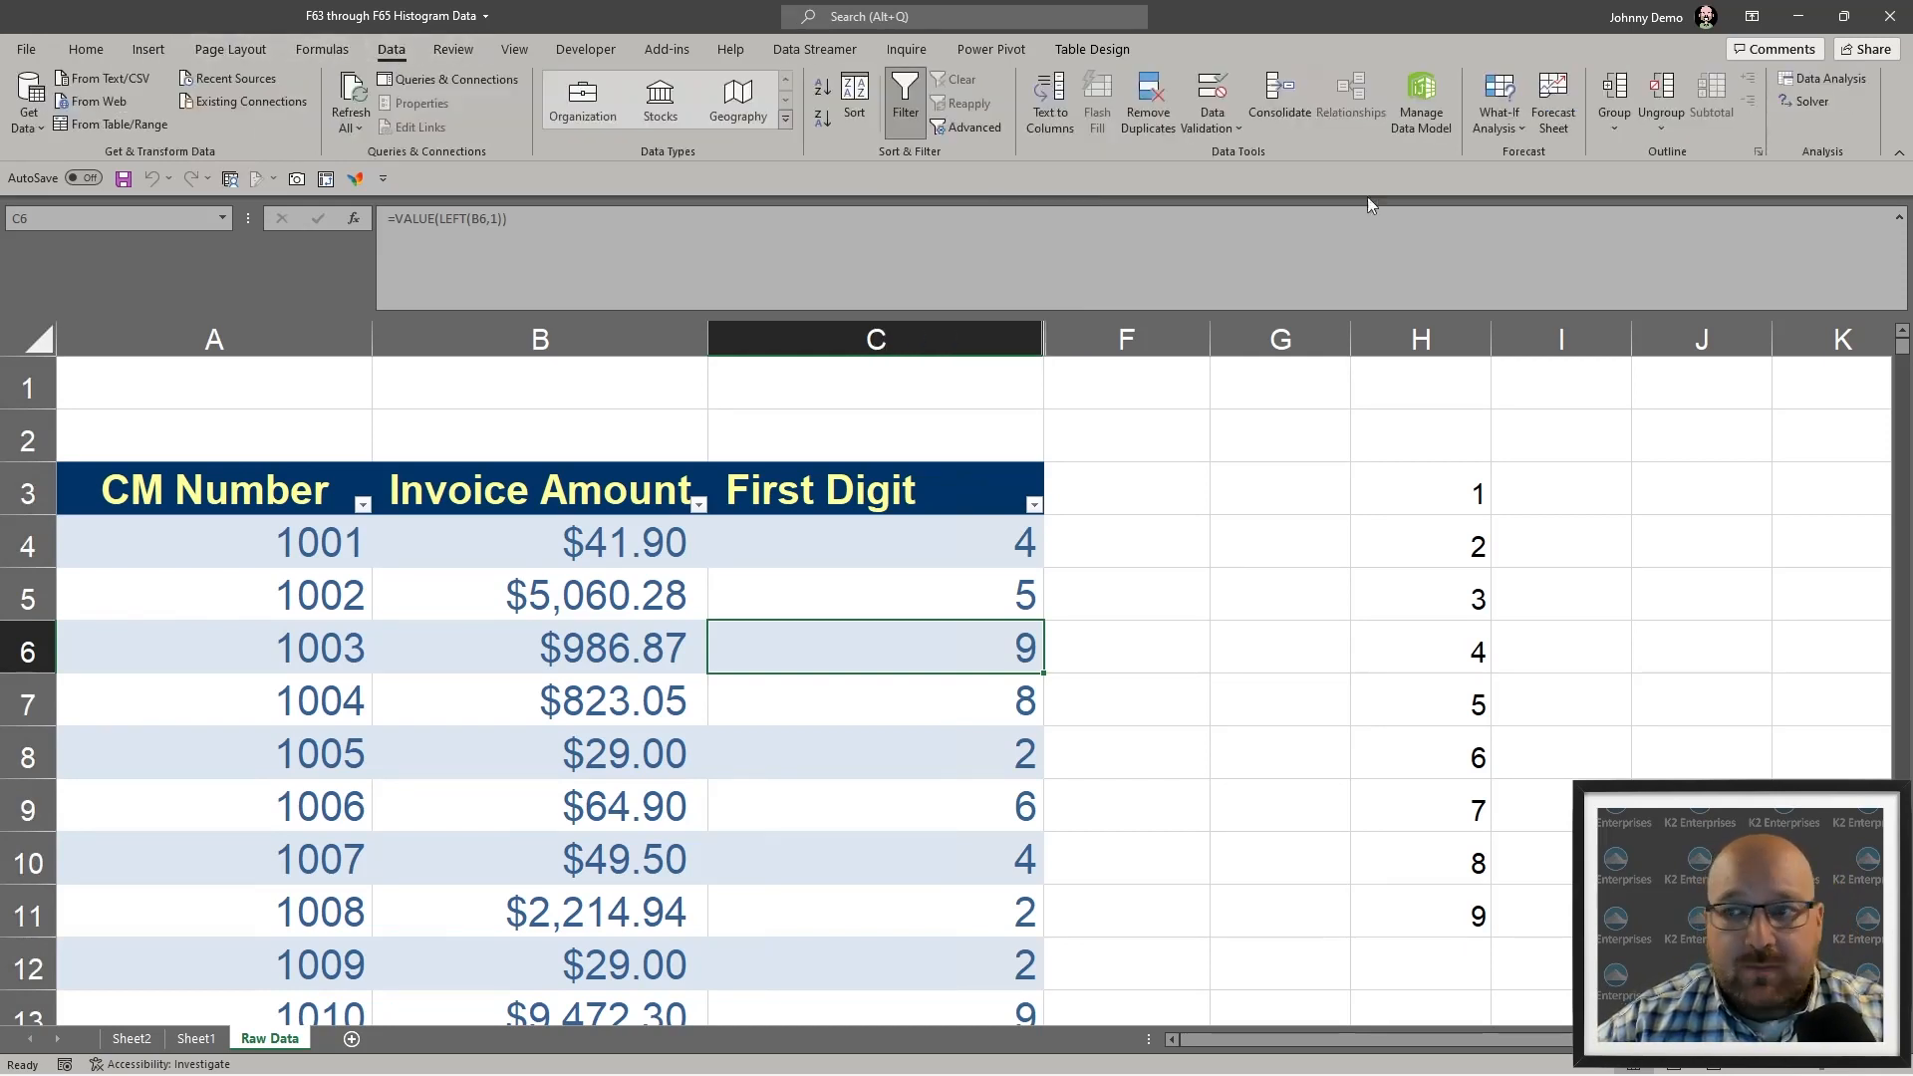
left_click(1823, 79)
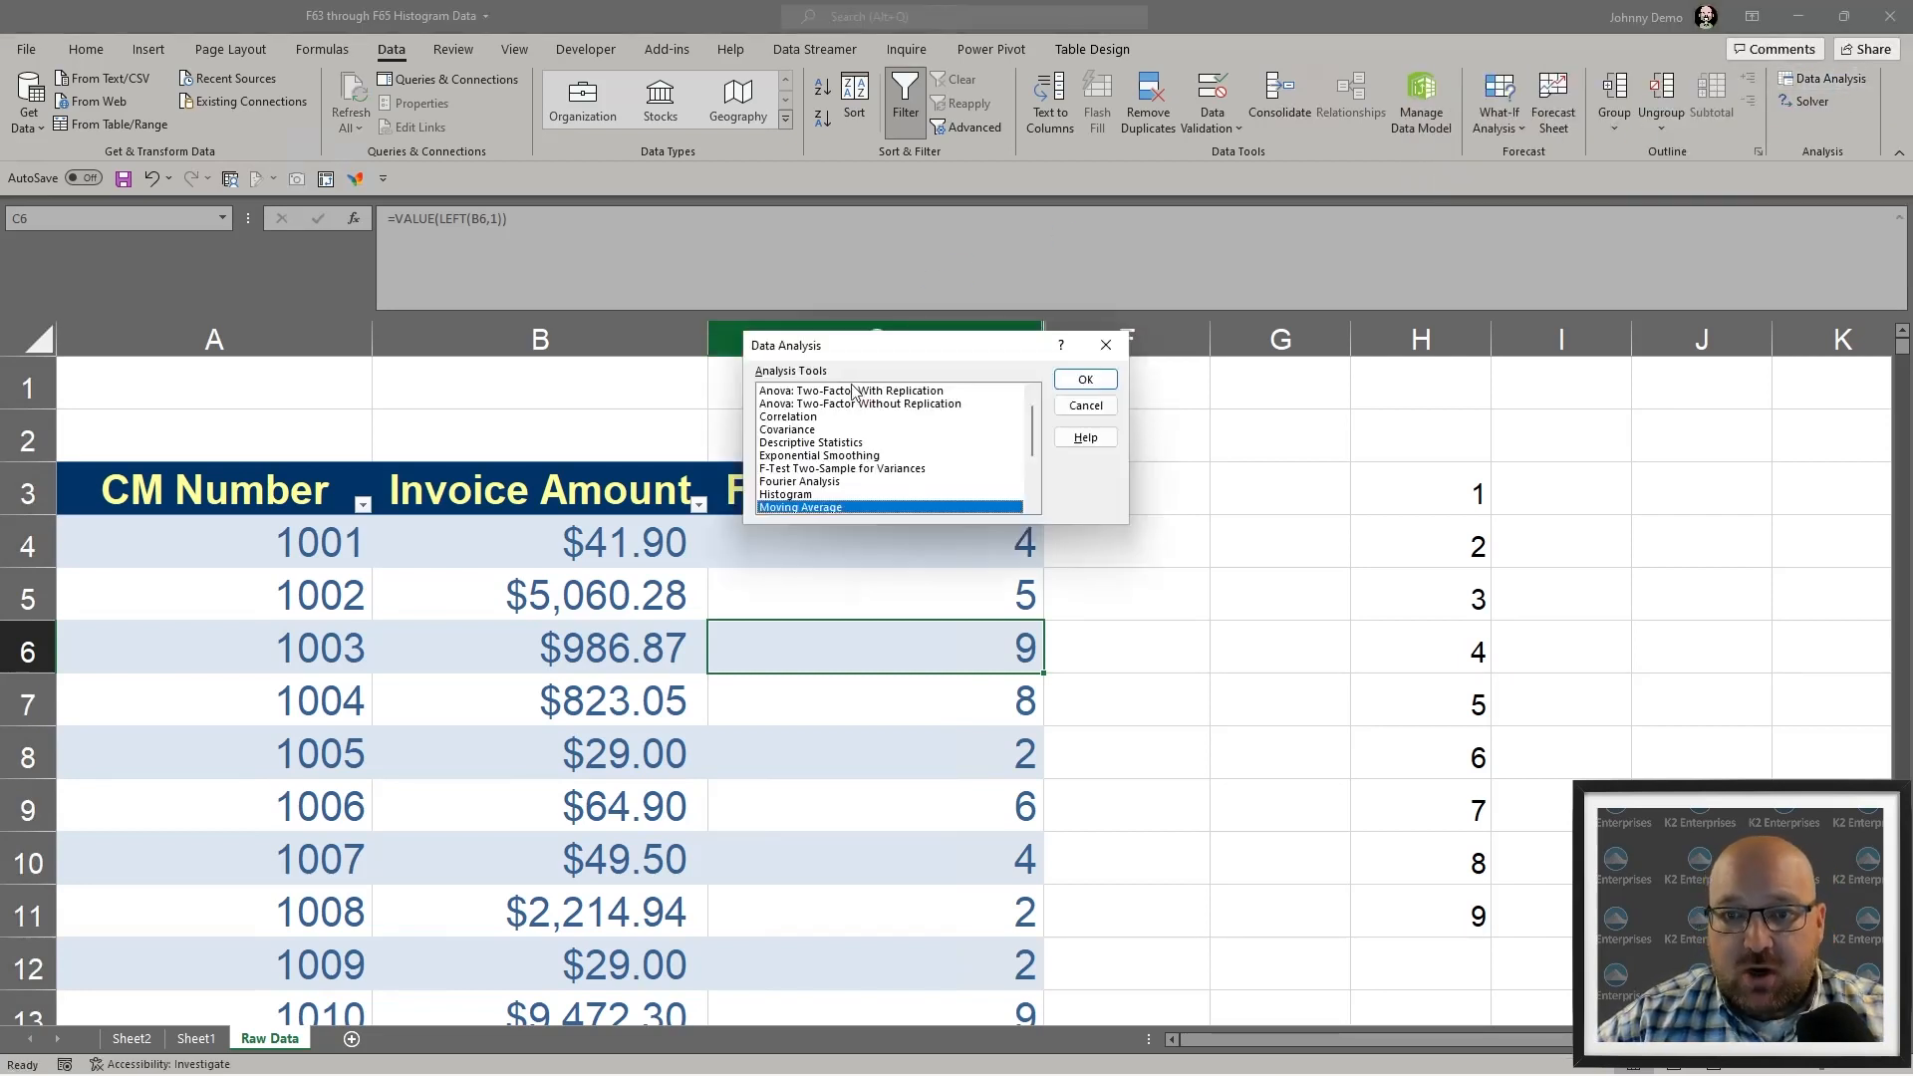
left_click_drag(867, 342, 992, 342)
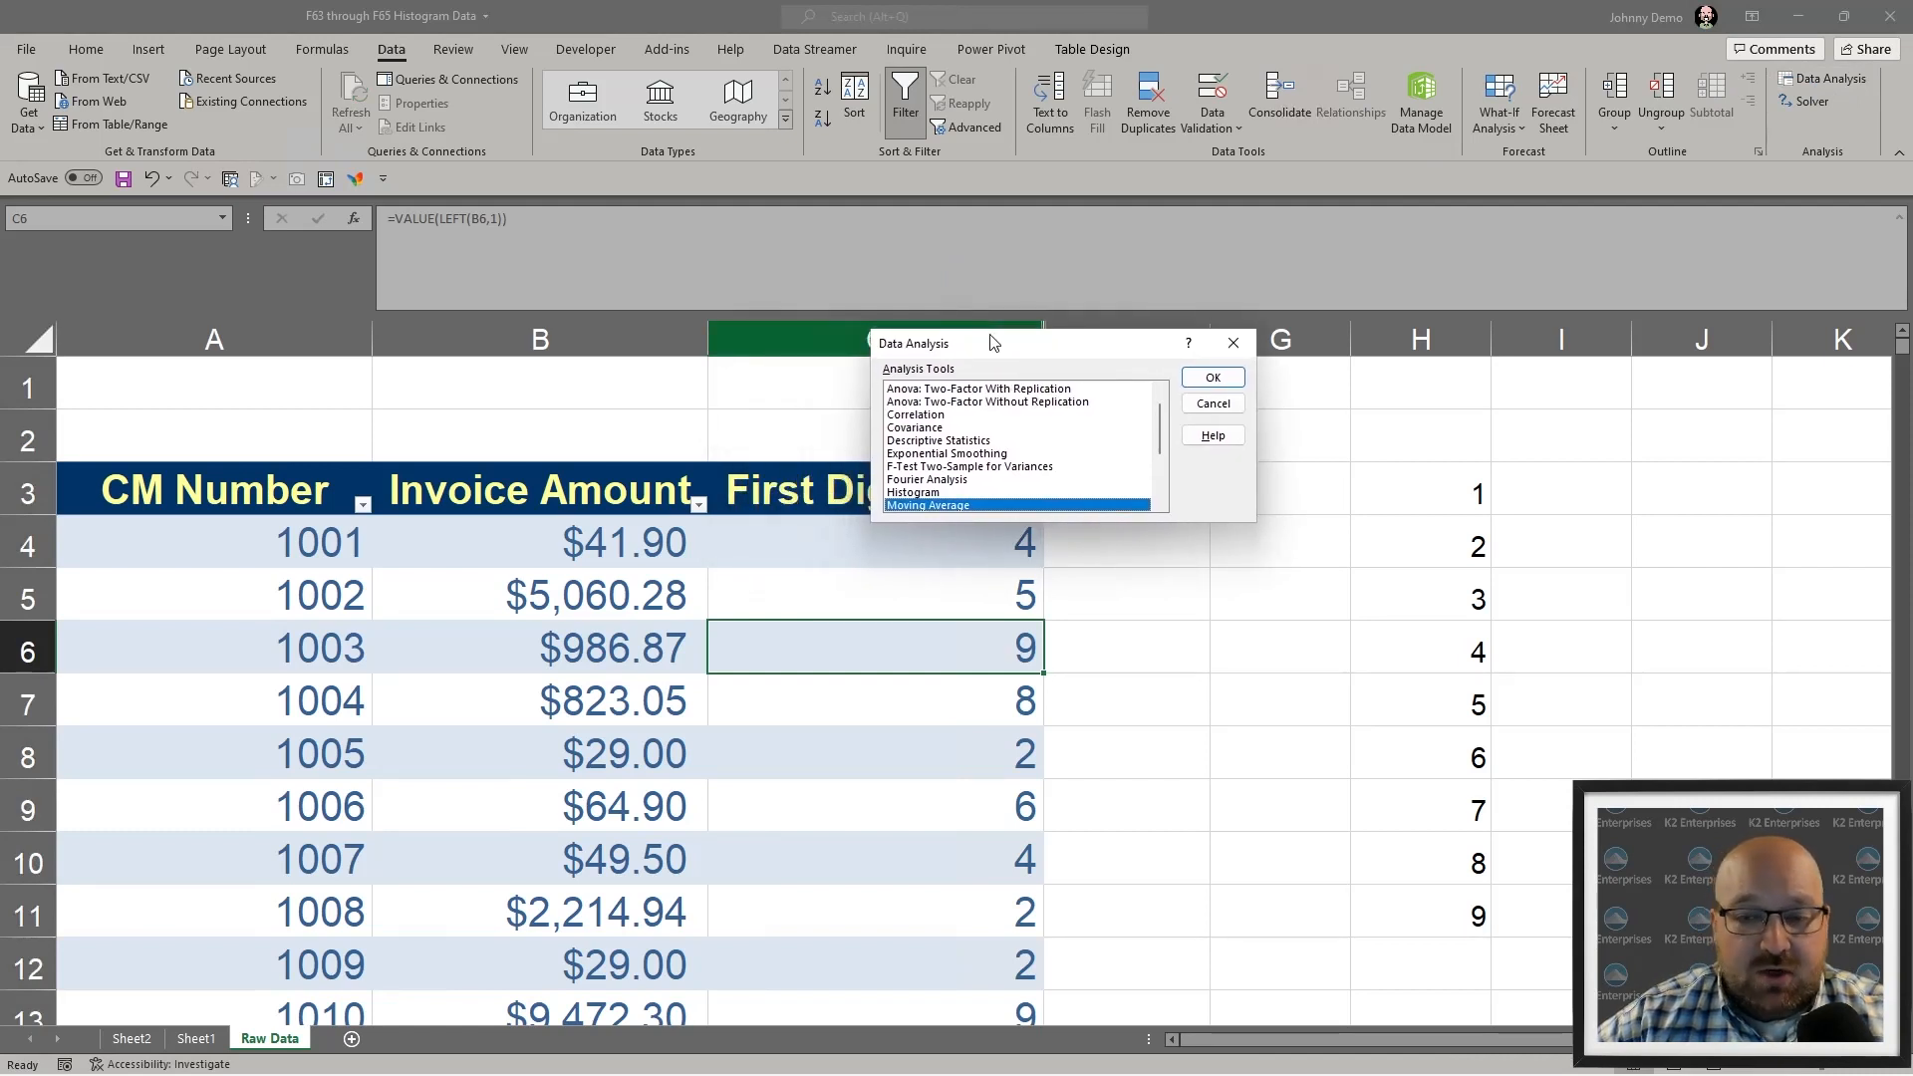
scroll(987, 438, "down", 3)
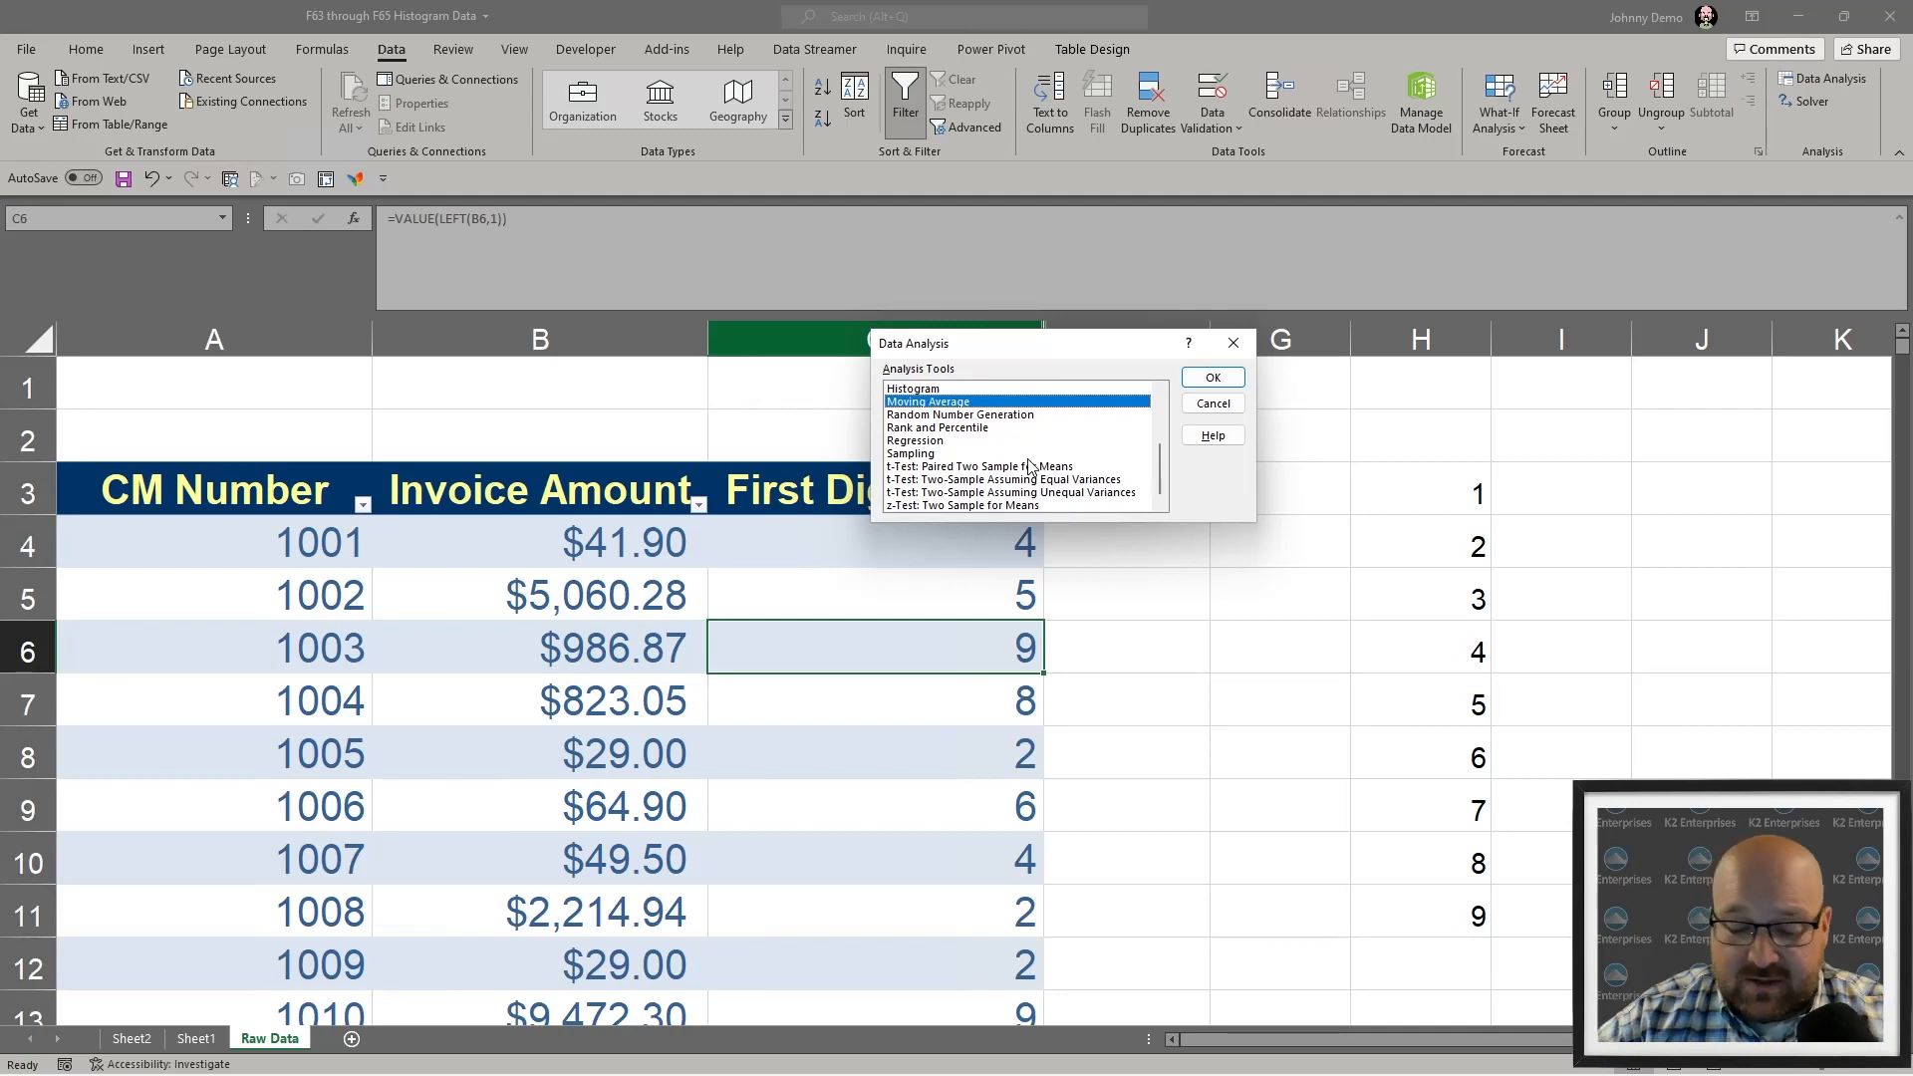
left_click(914, 442)
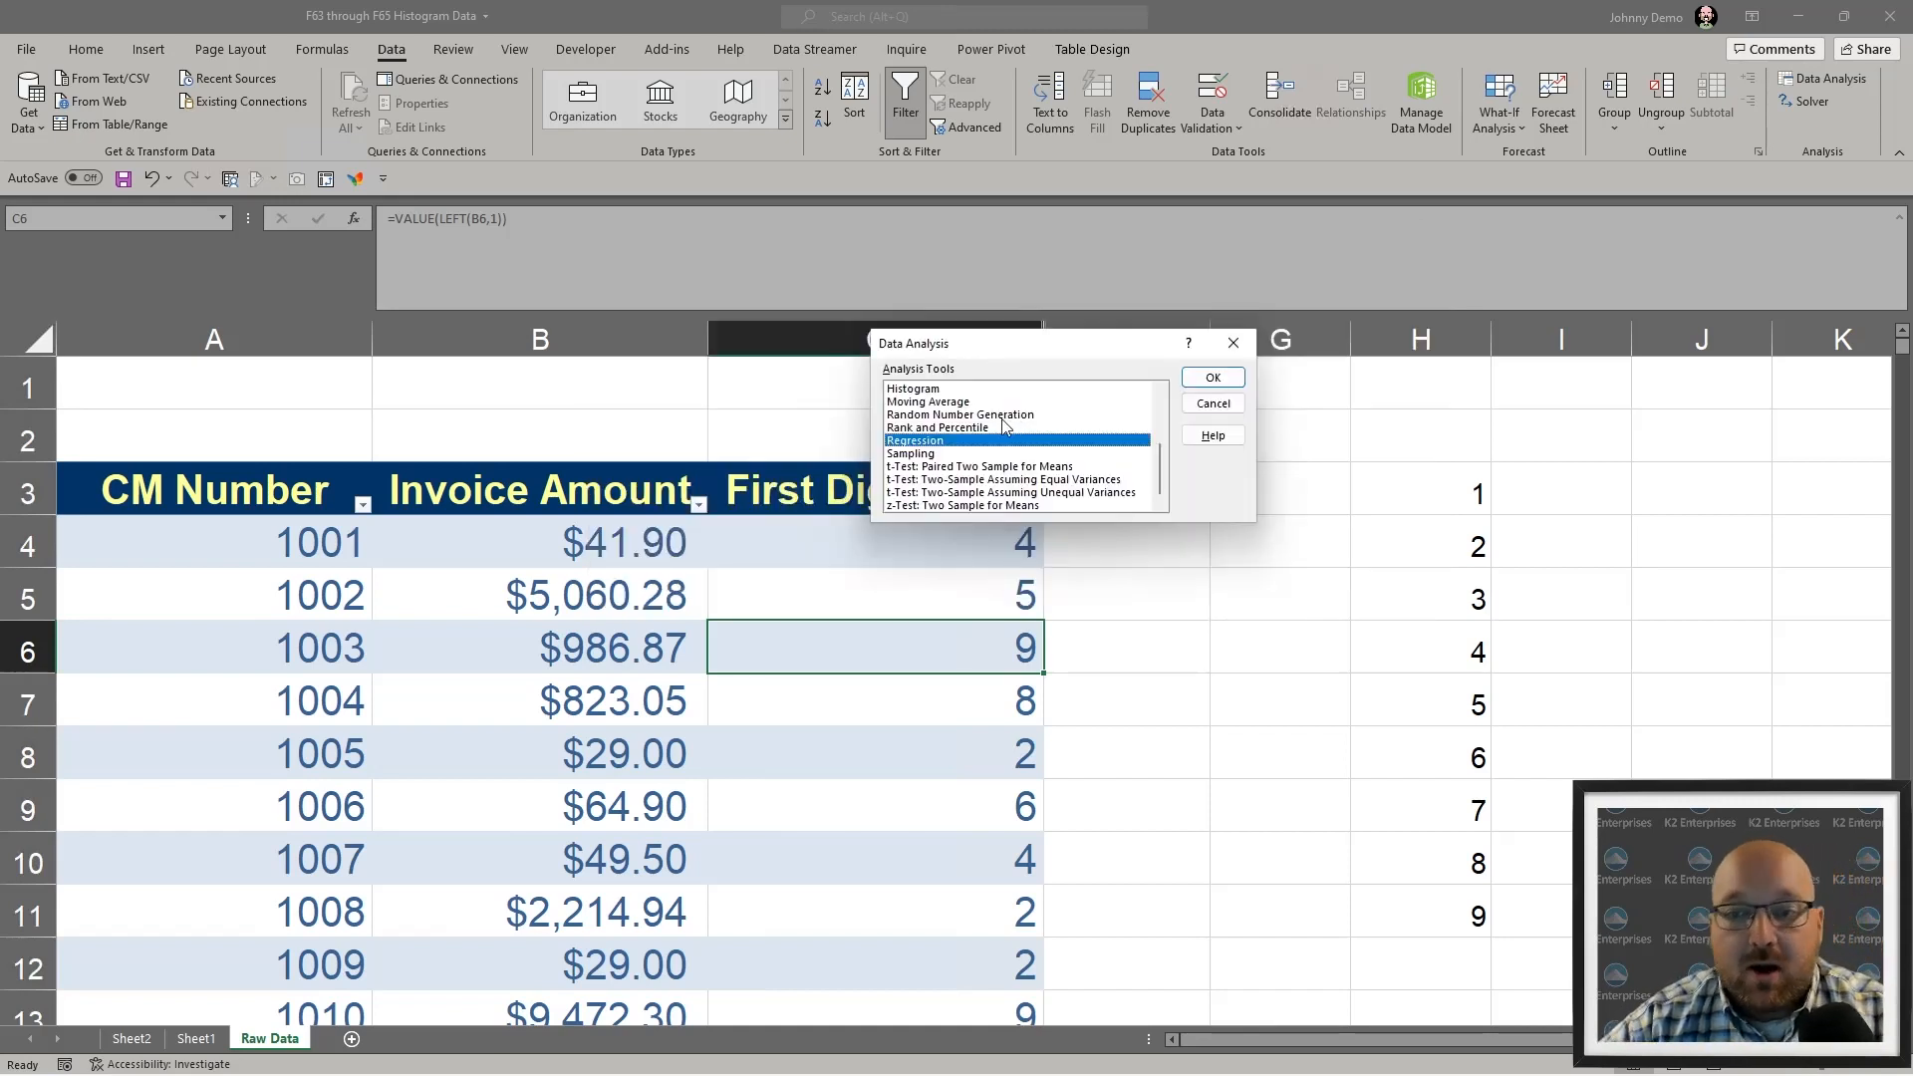
scroll(1004, 426, "up", 3)
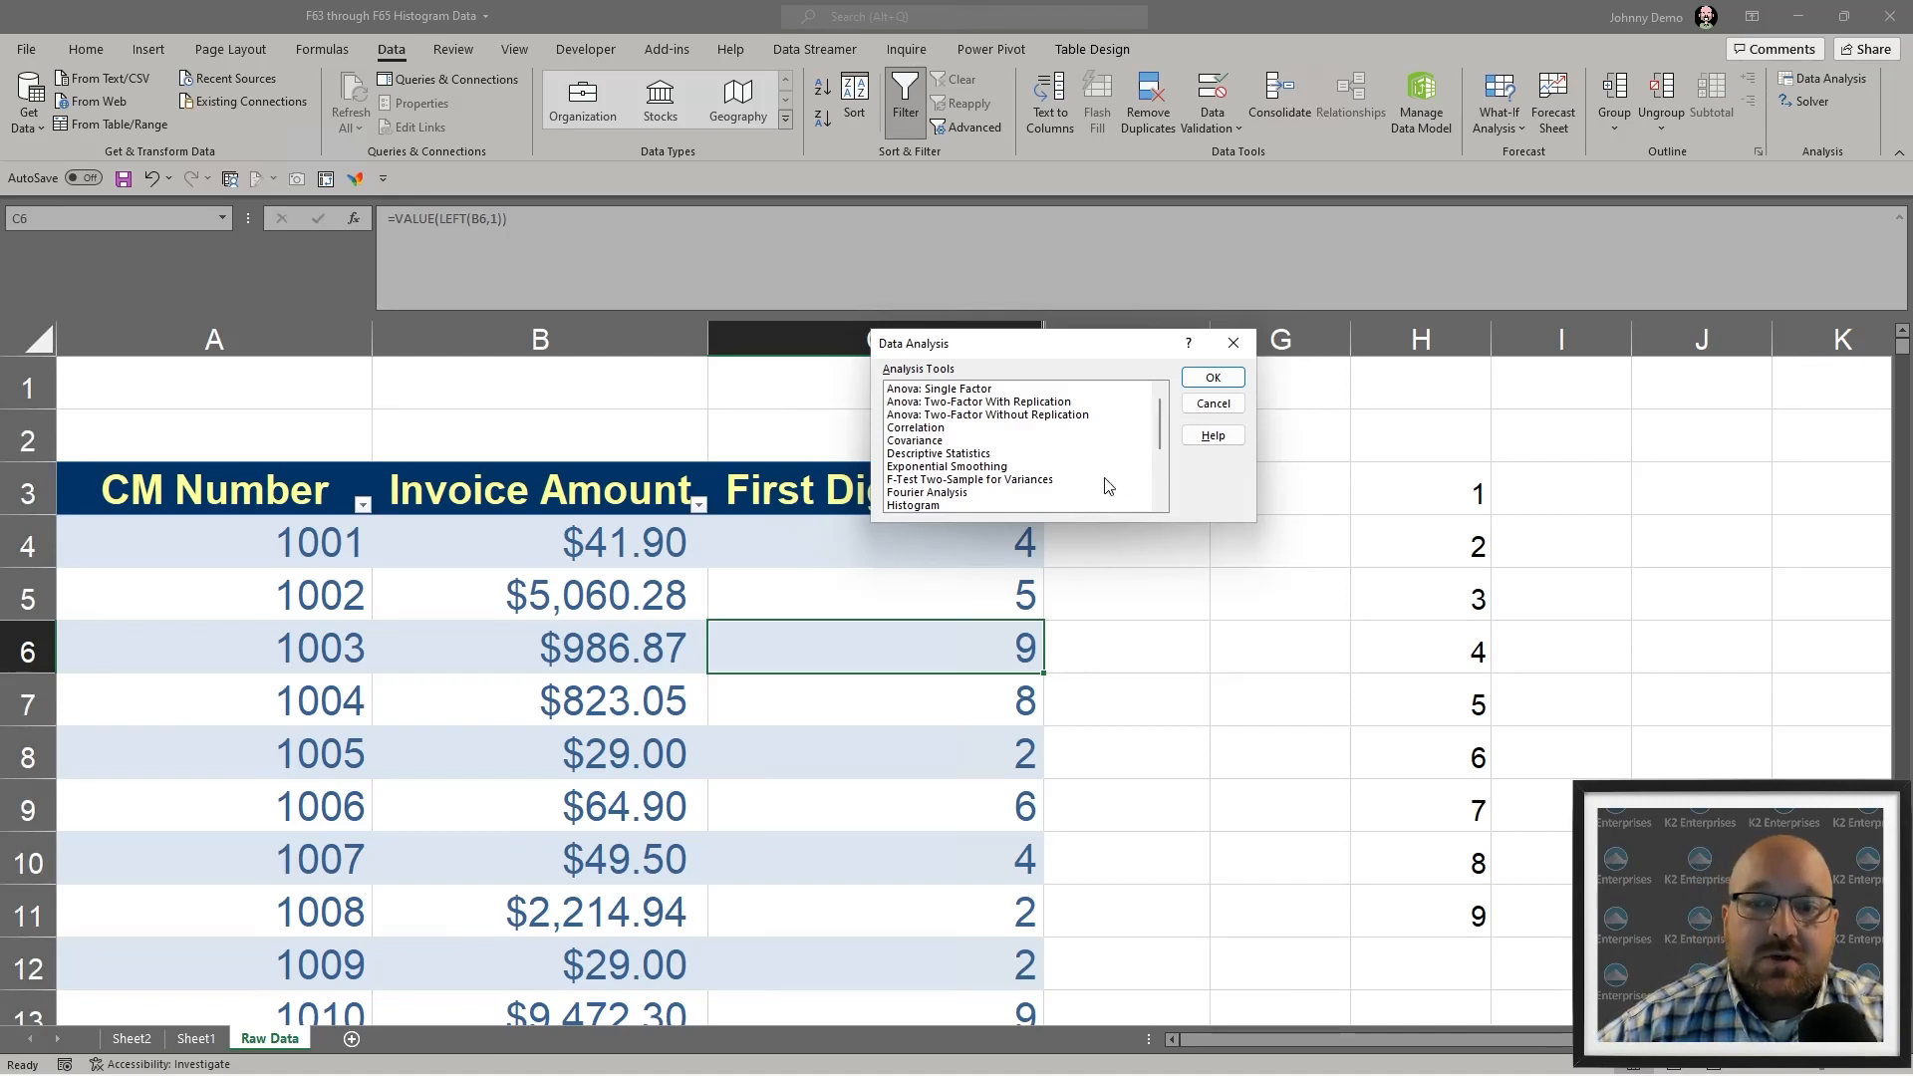
scroll(1108, 486, "down", 1)
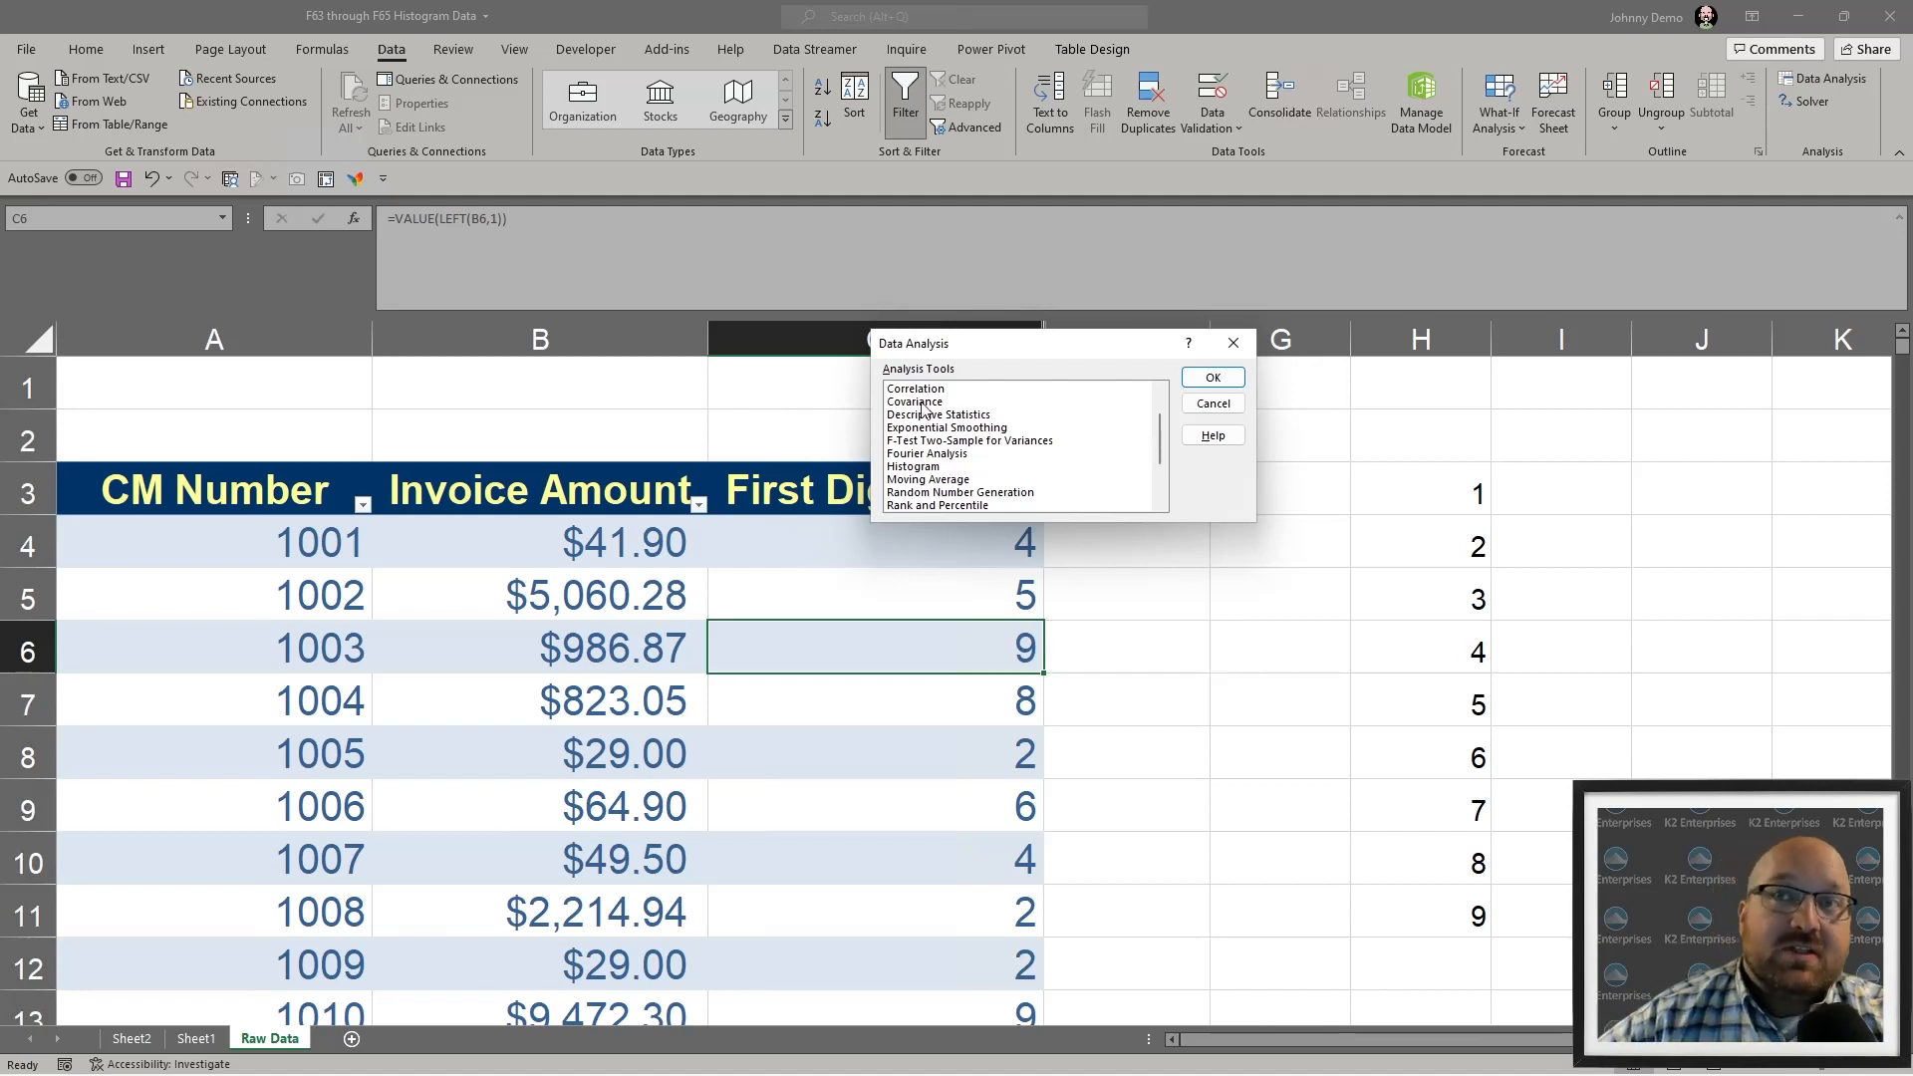
left_click(917, 468)
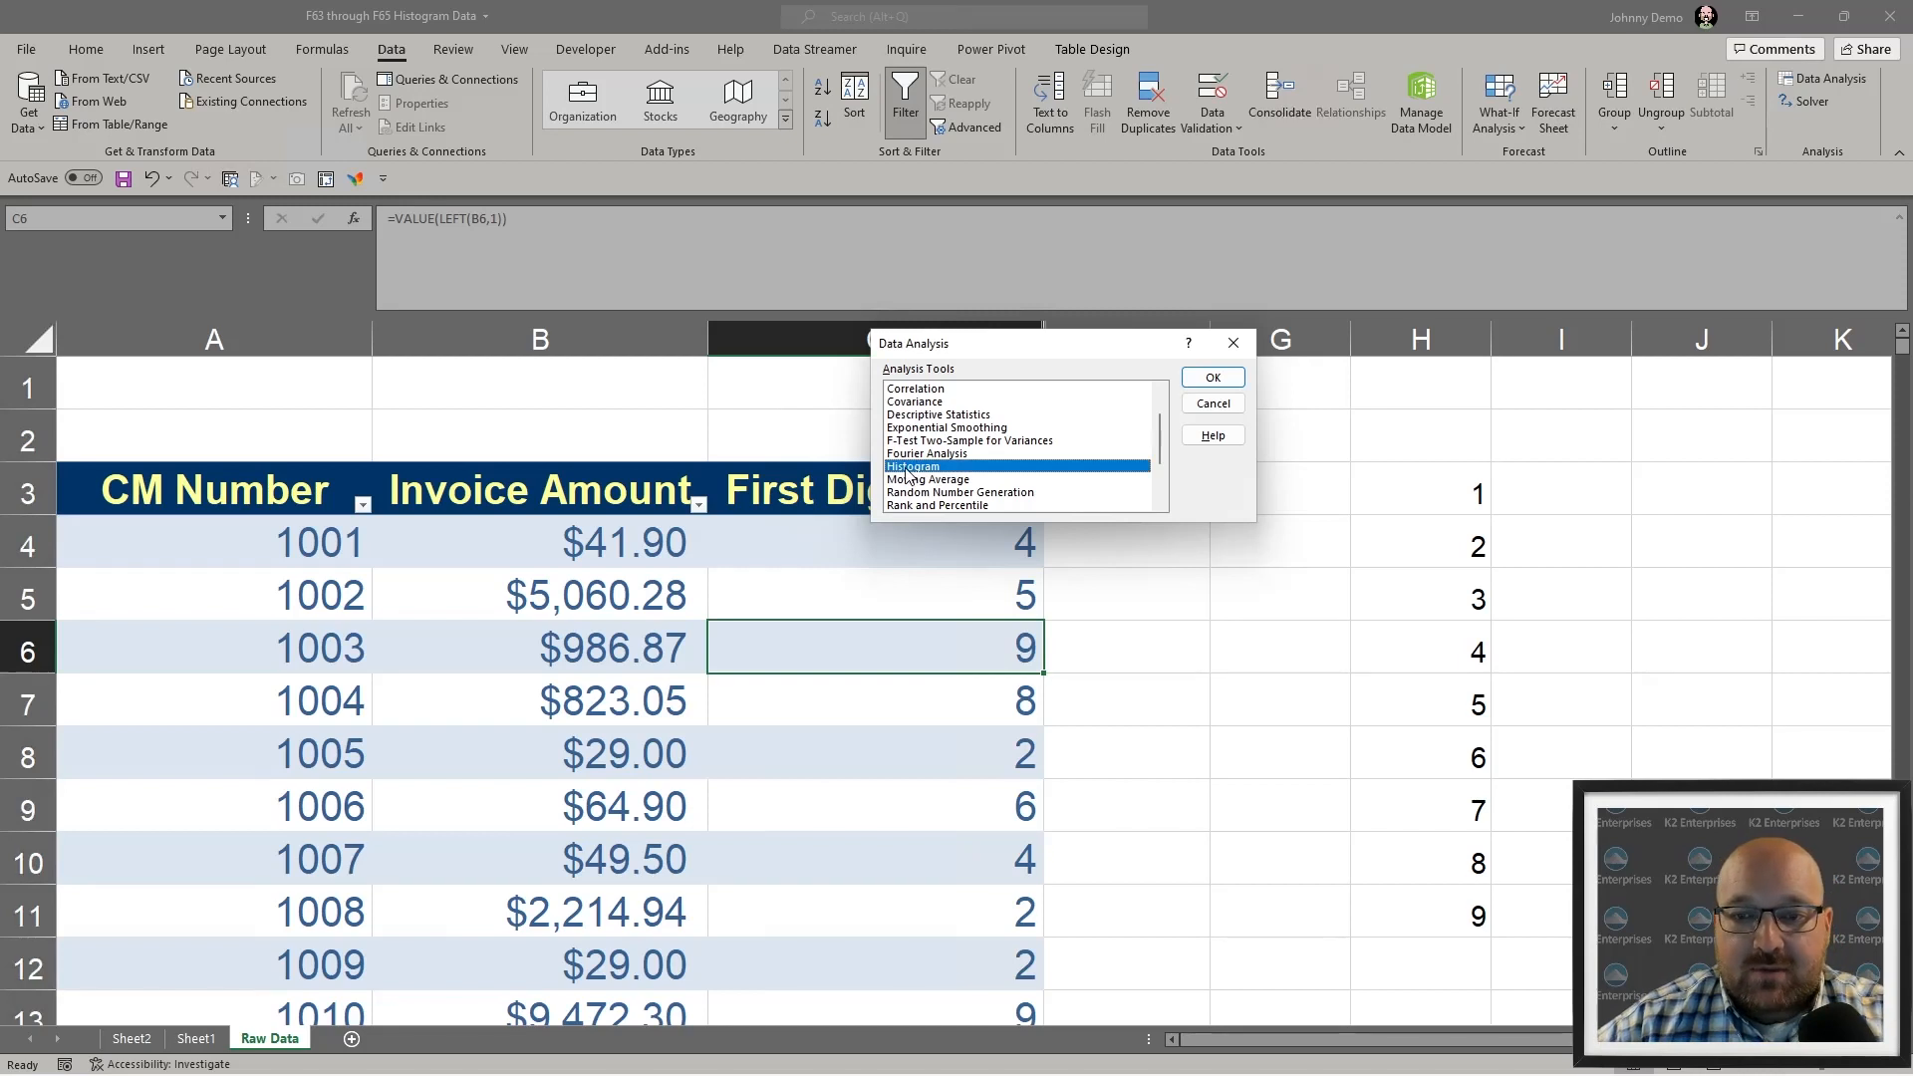
double_click(914, 468)
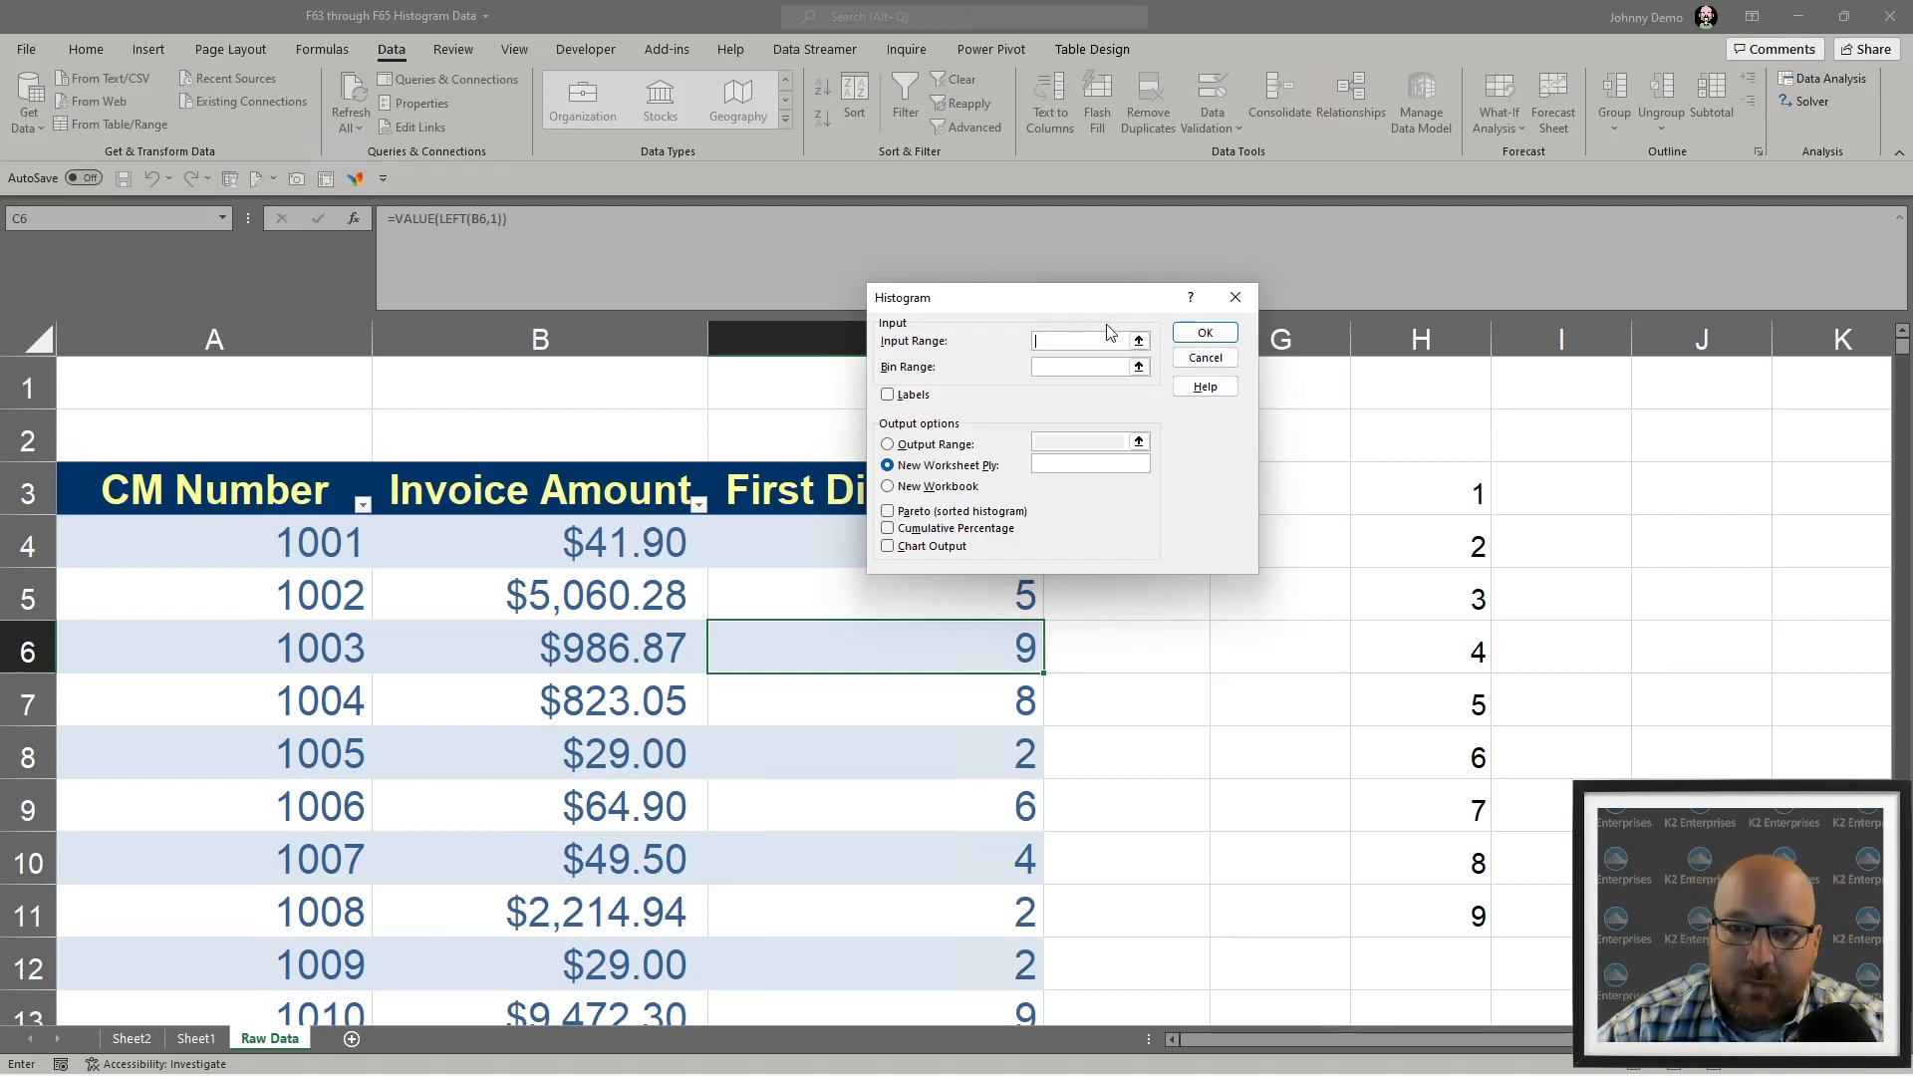
left_click(1204, 357)
left_click(1217, 409)
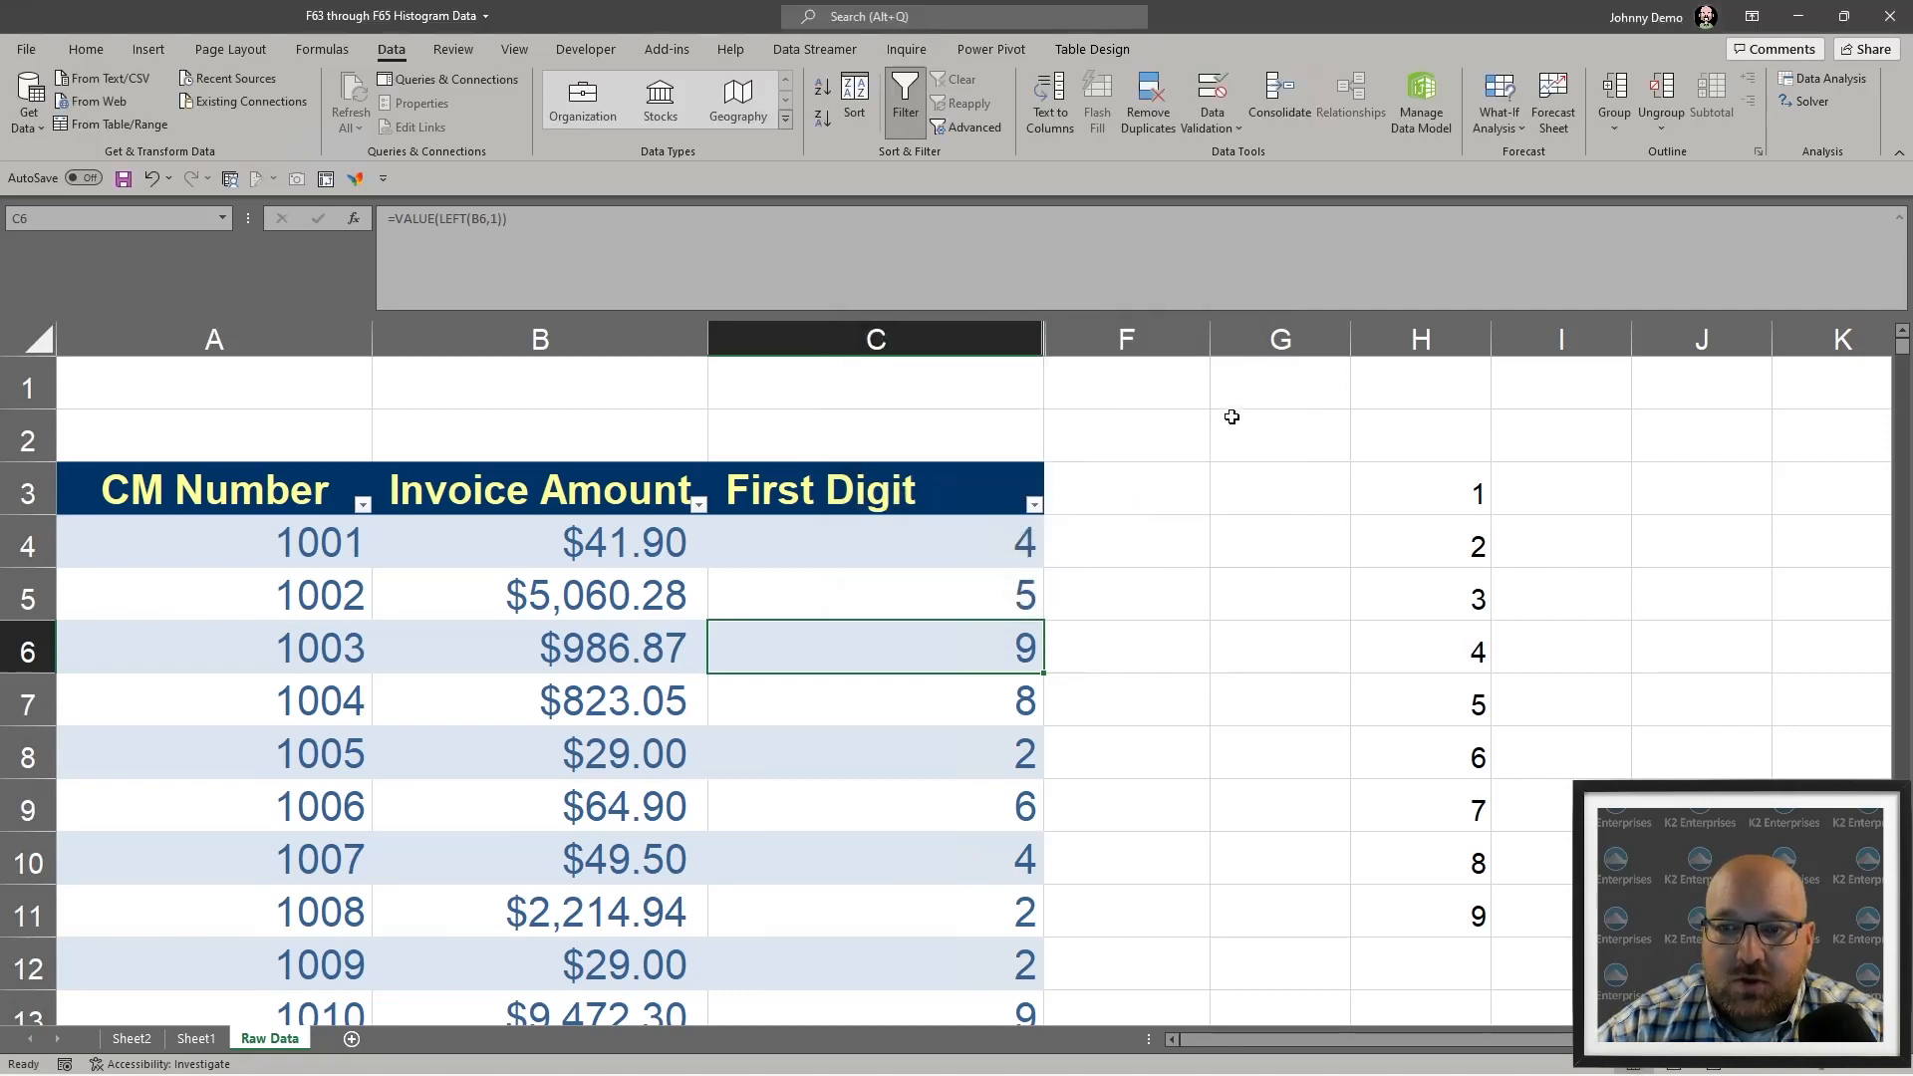
- Examine the invoice amounts and the formula in cell C4 that extracts the first digit
scroll(880, 629, "down", 1)
scroll(880, 629, "down", 1)
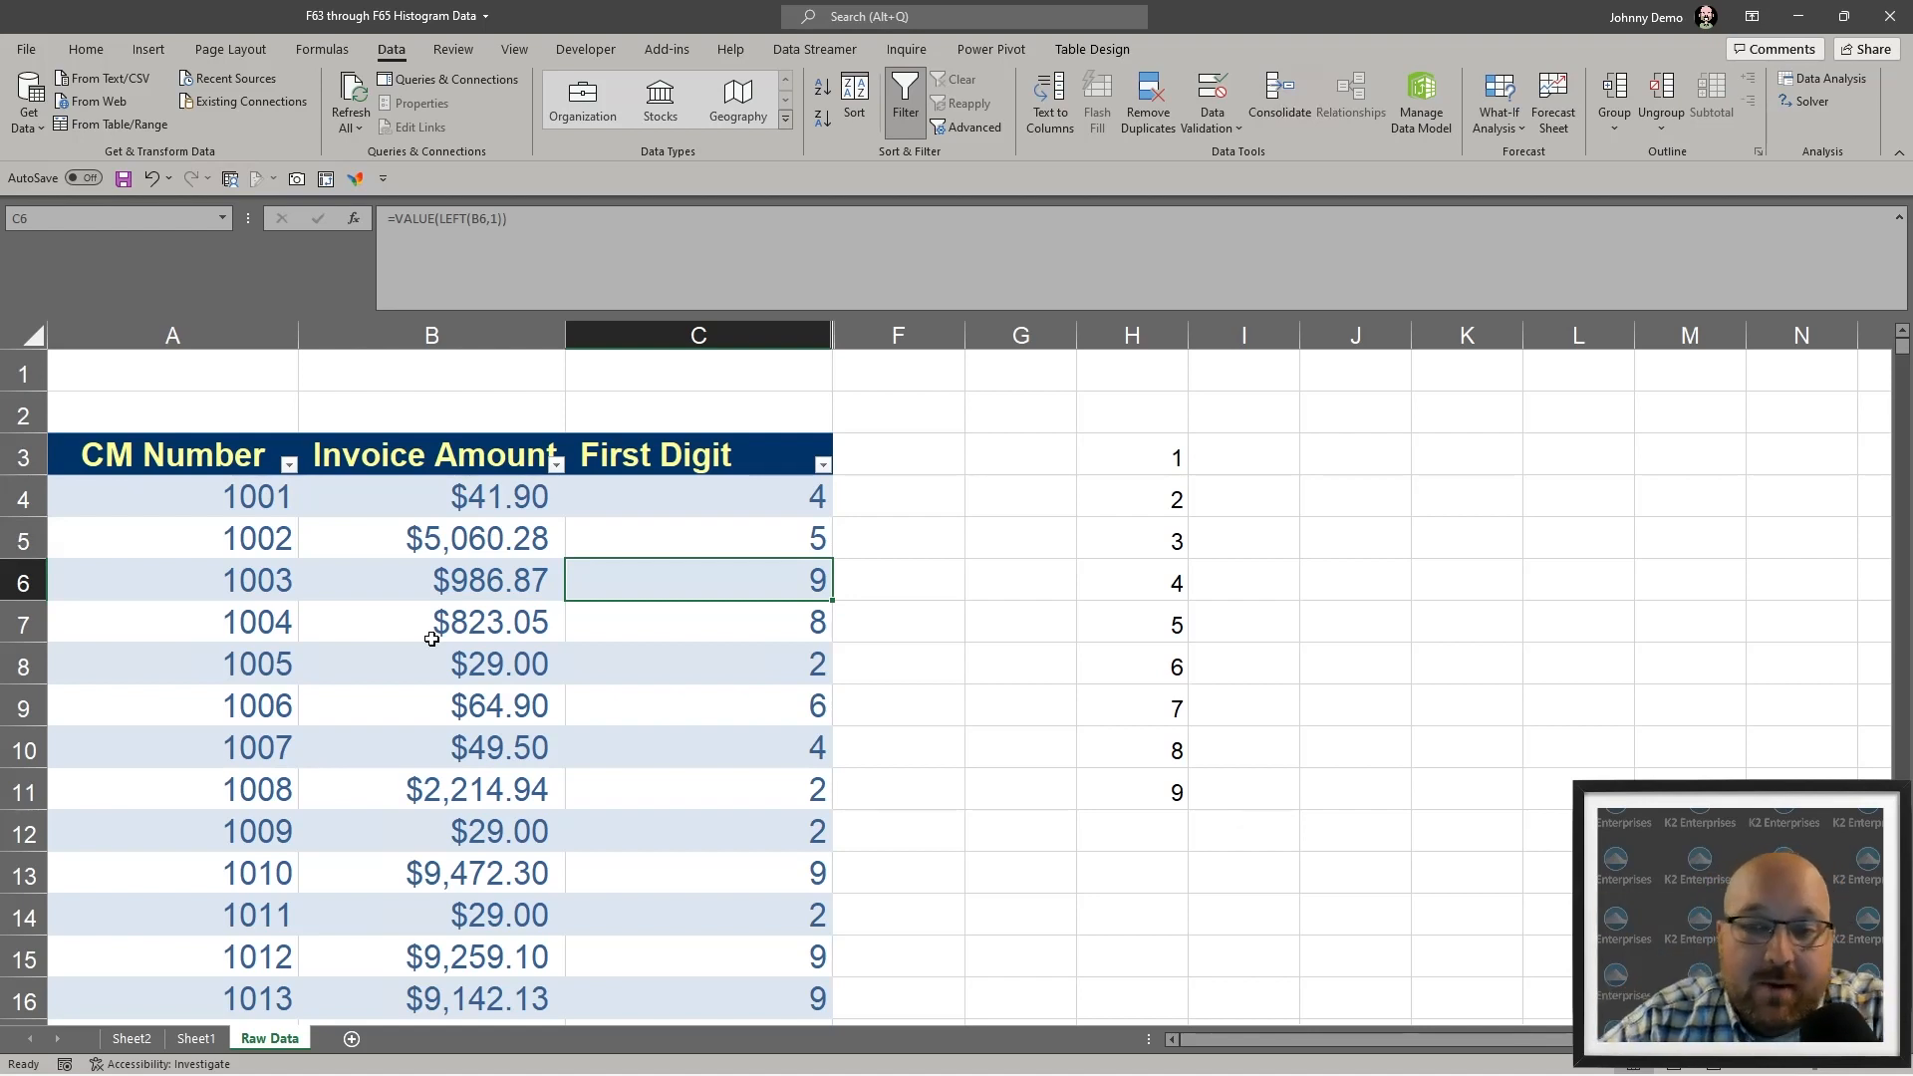
left_click(662, 496)
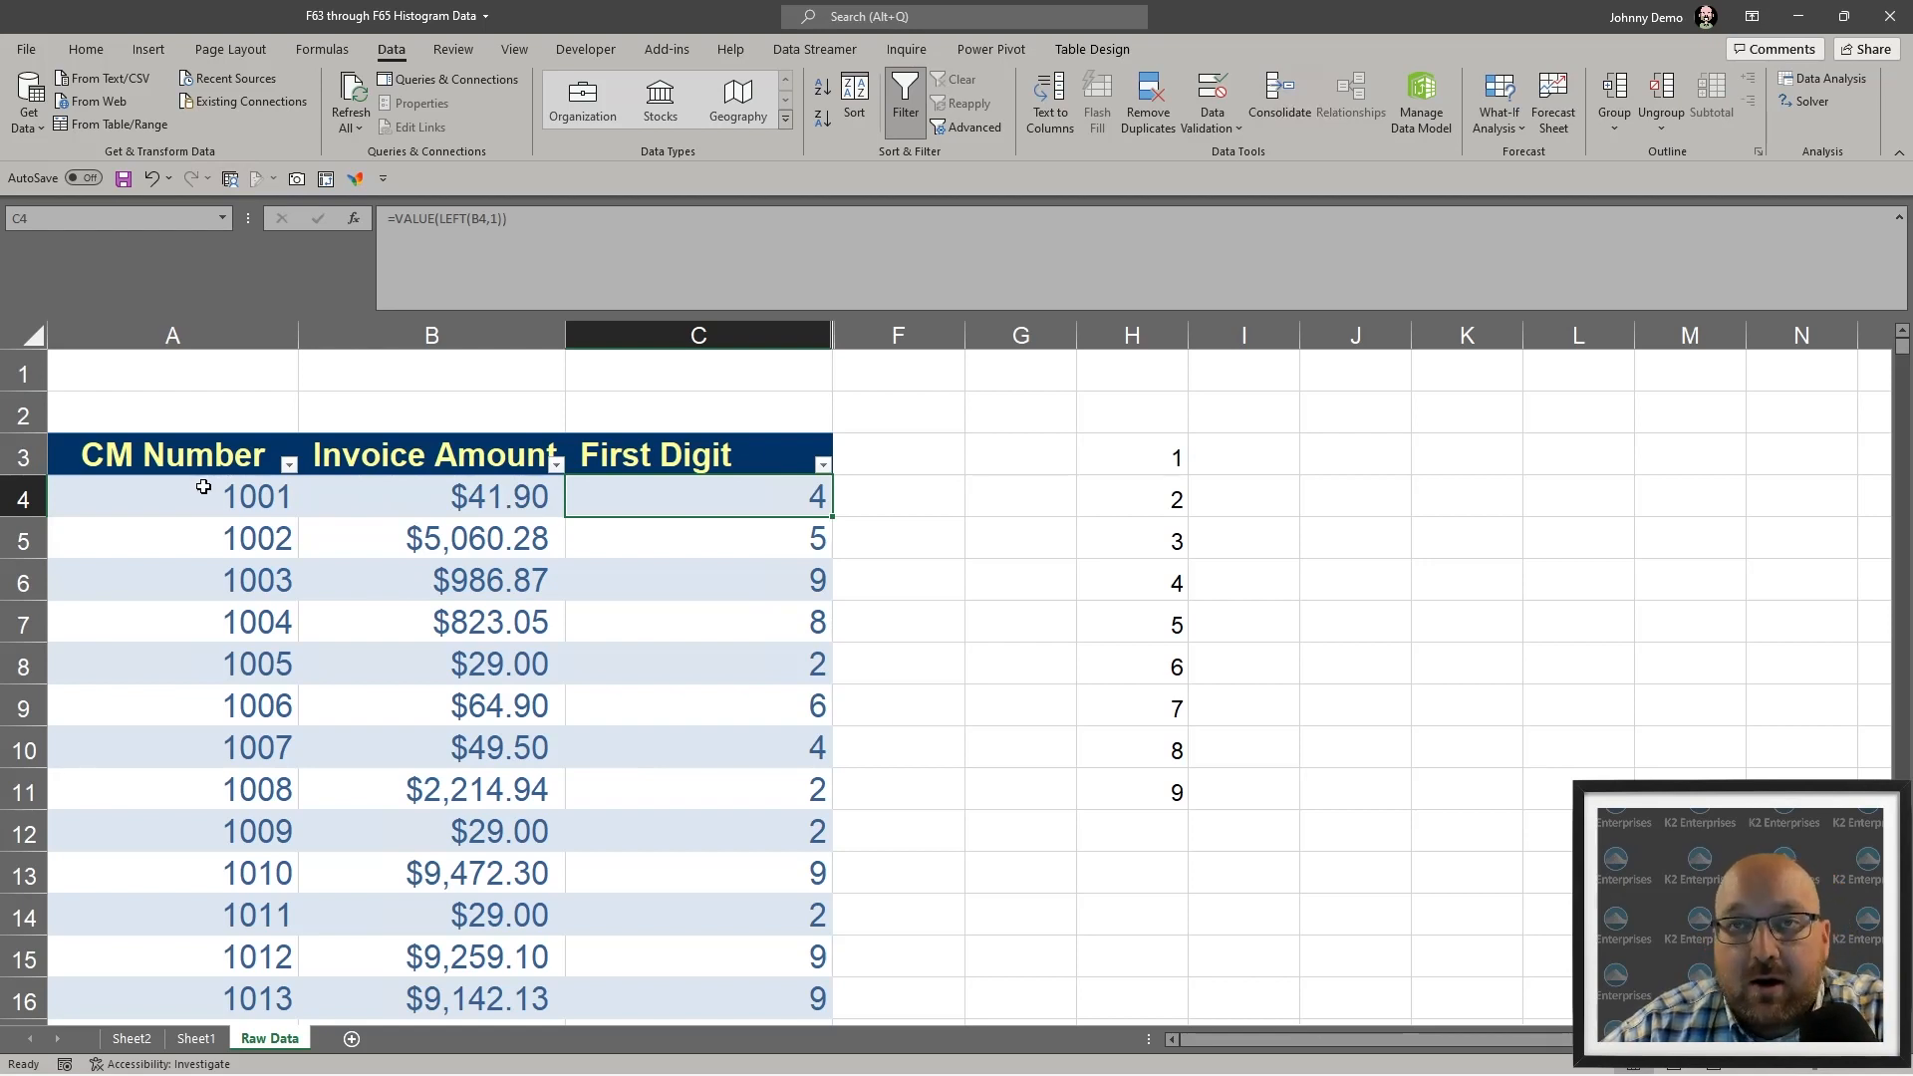
left_click_drag(494, 490, 505, 785)
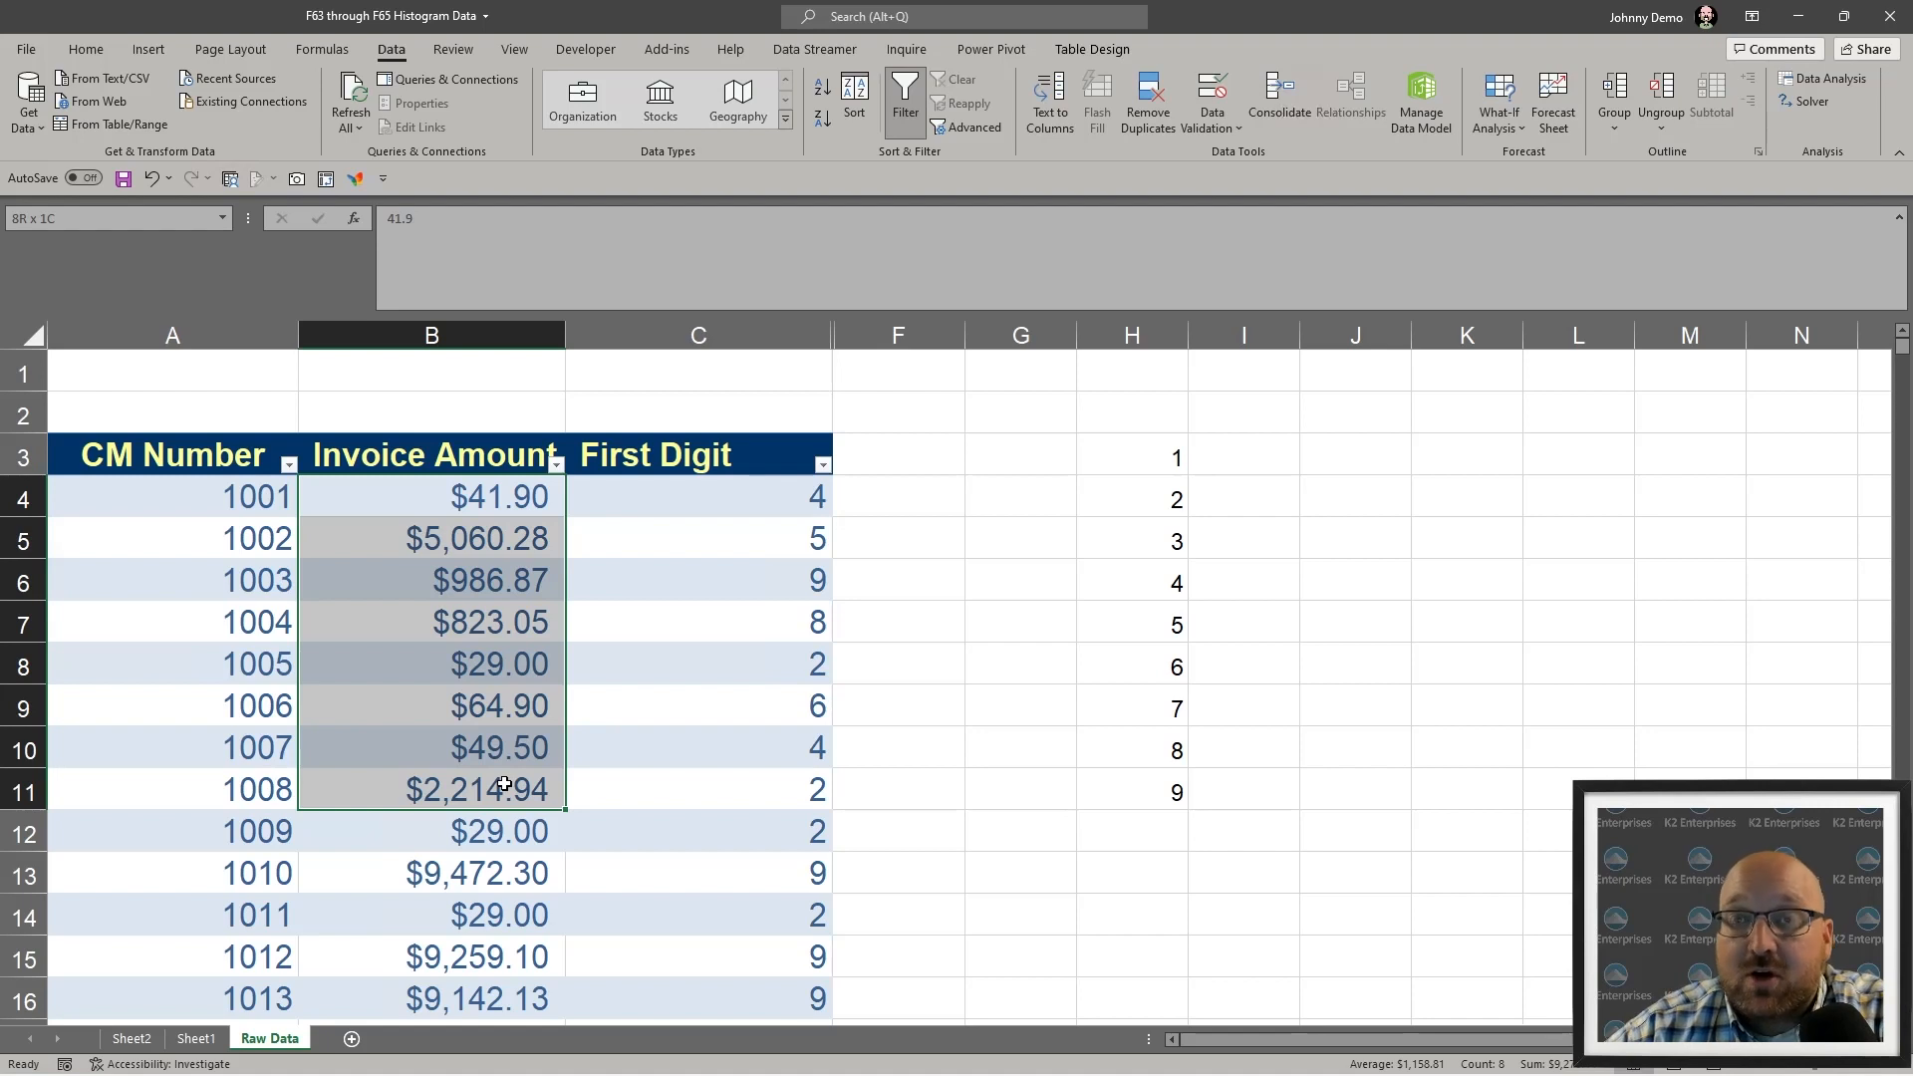
left_click_drag(504, 785, 506, 783)
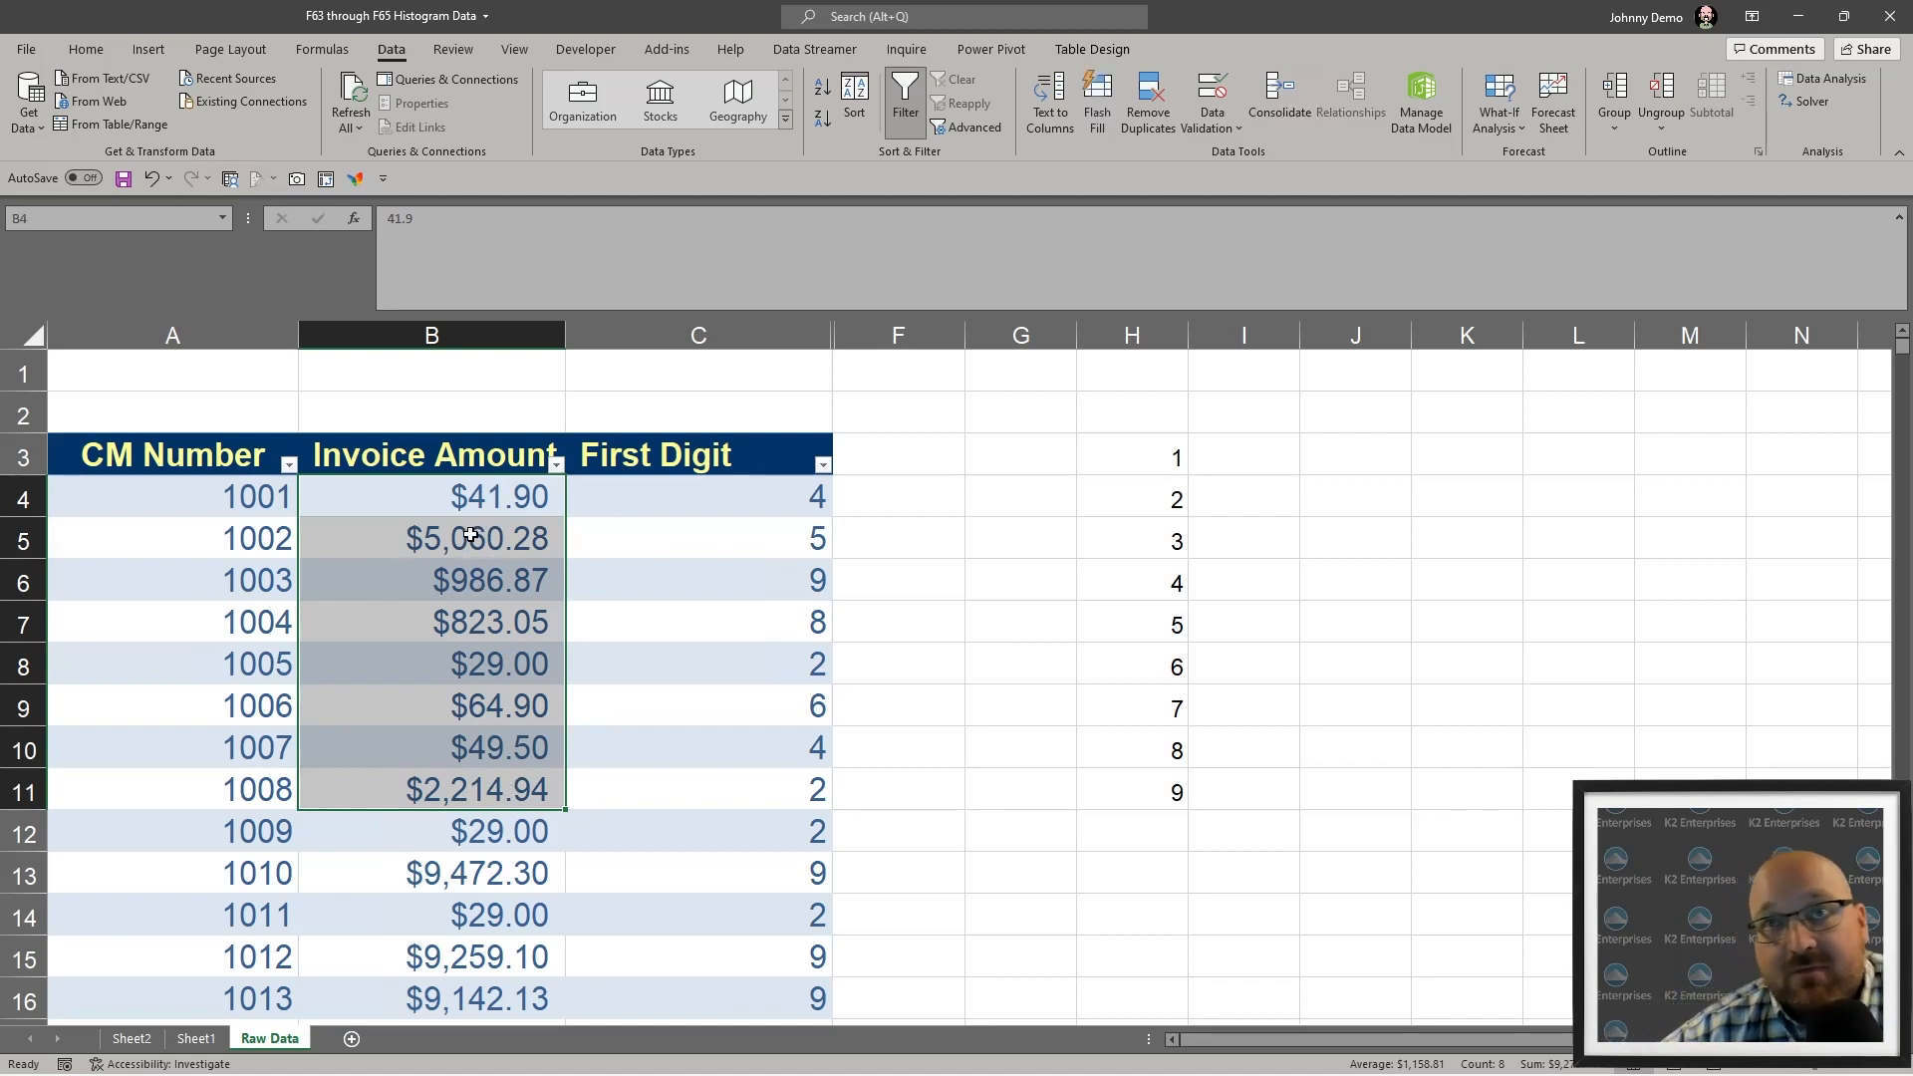
left_click(624, 506)
double_click(625, 506)
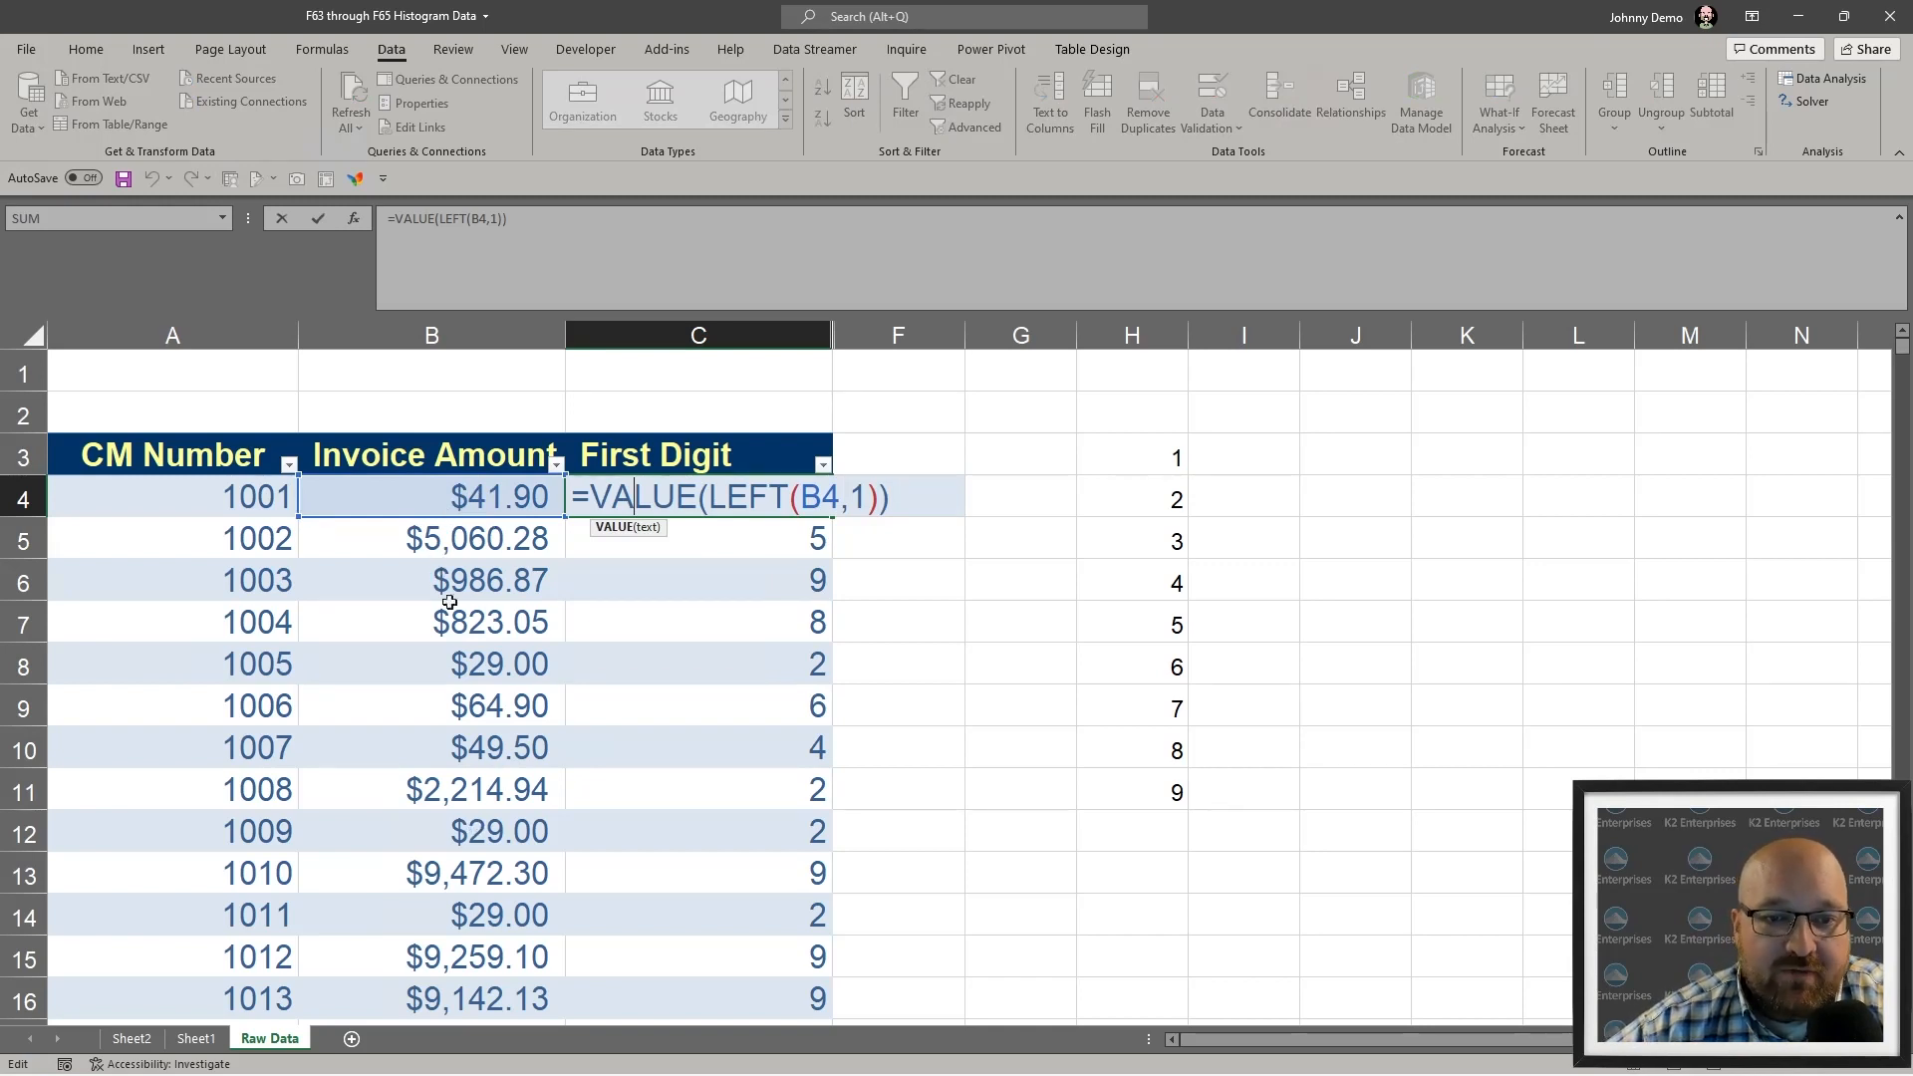
key("Escape")
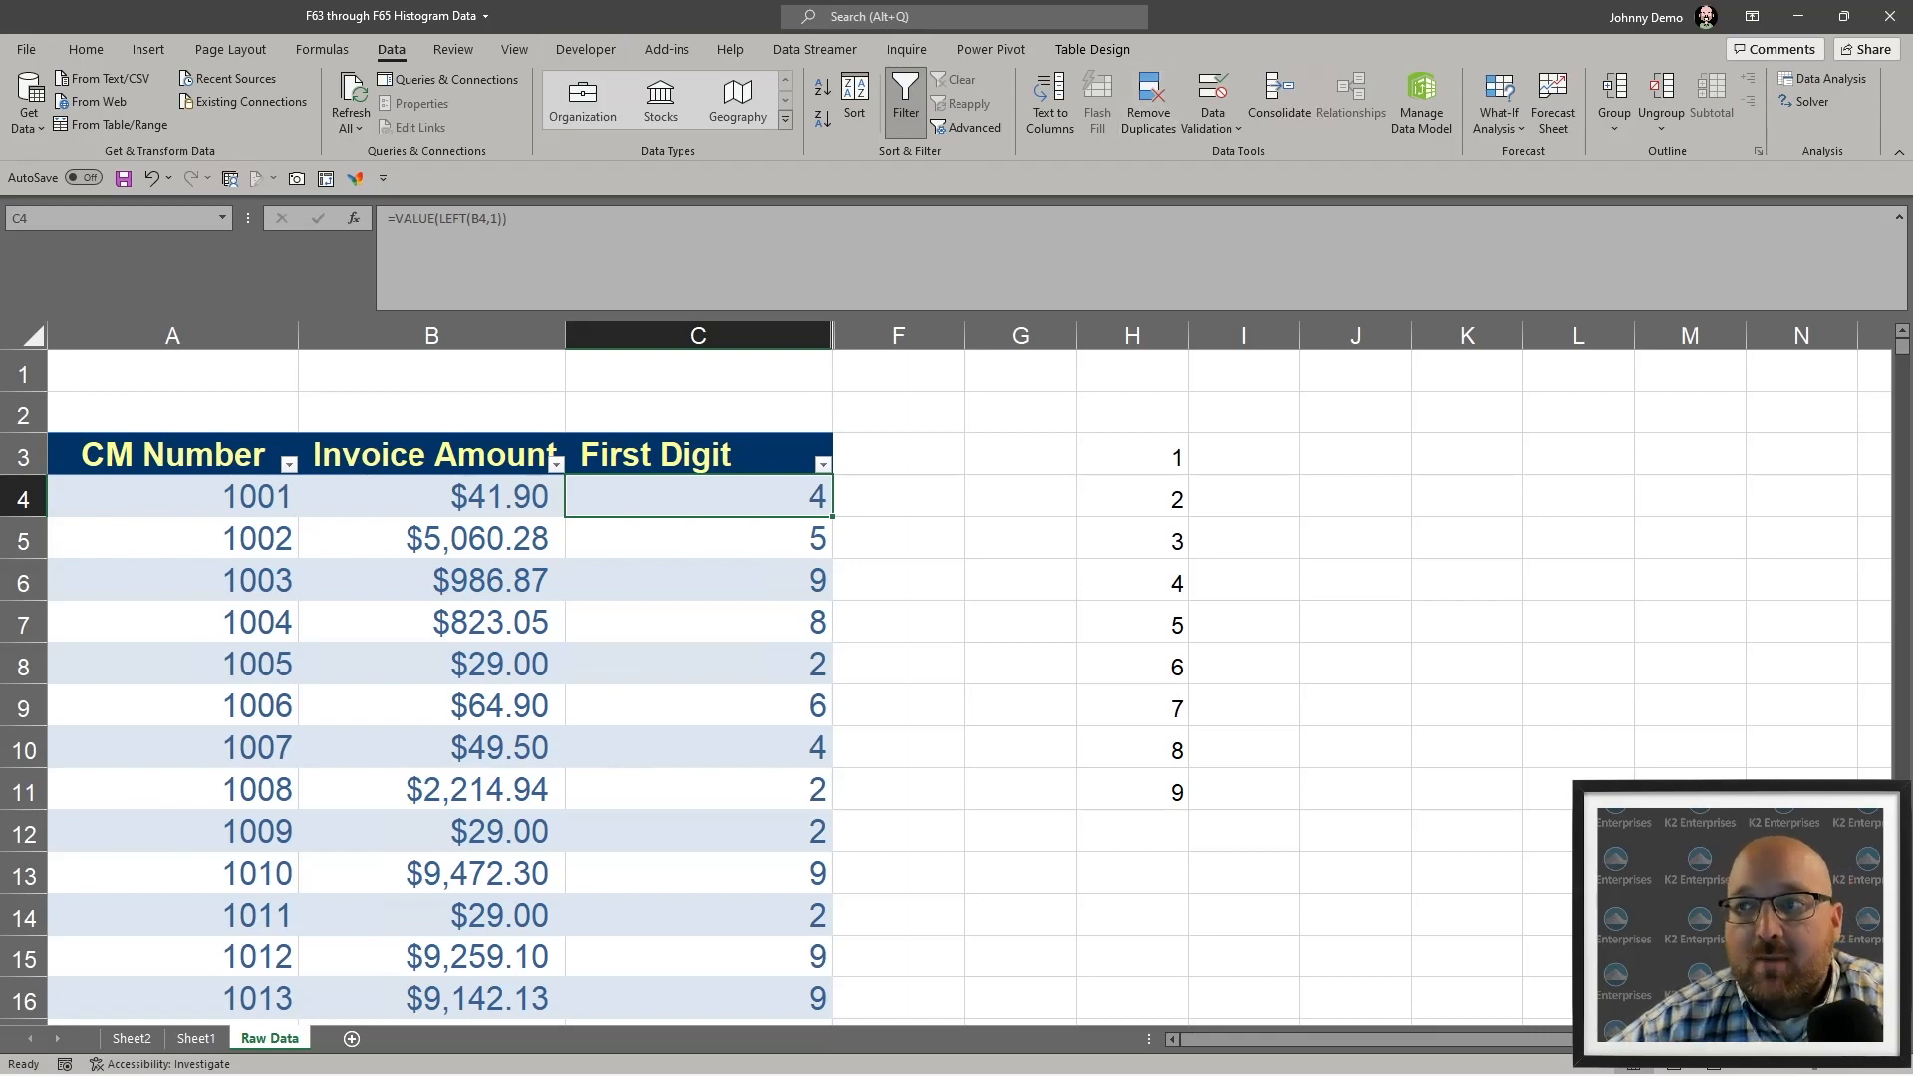
- Start a Histogram analysis and set its input range to the First Digit values, $C$4:$C$2195
left_click(1824, 79)
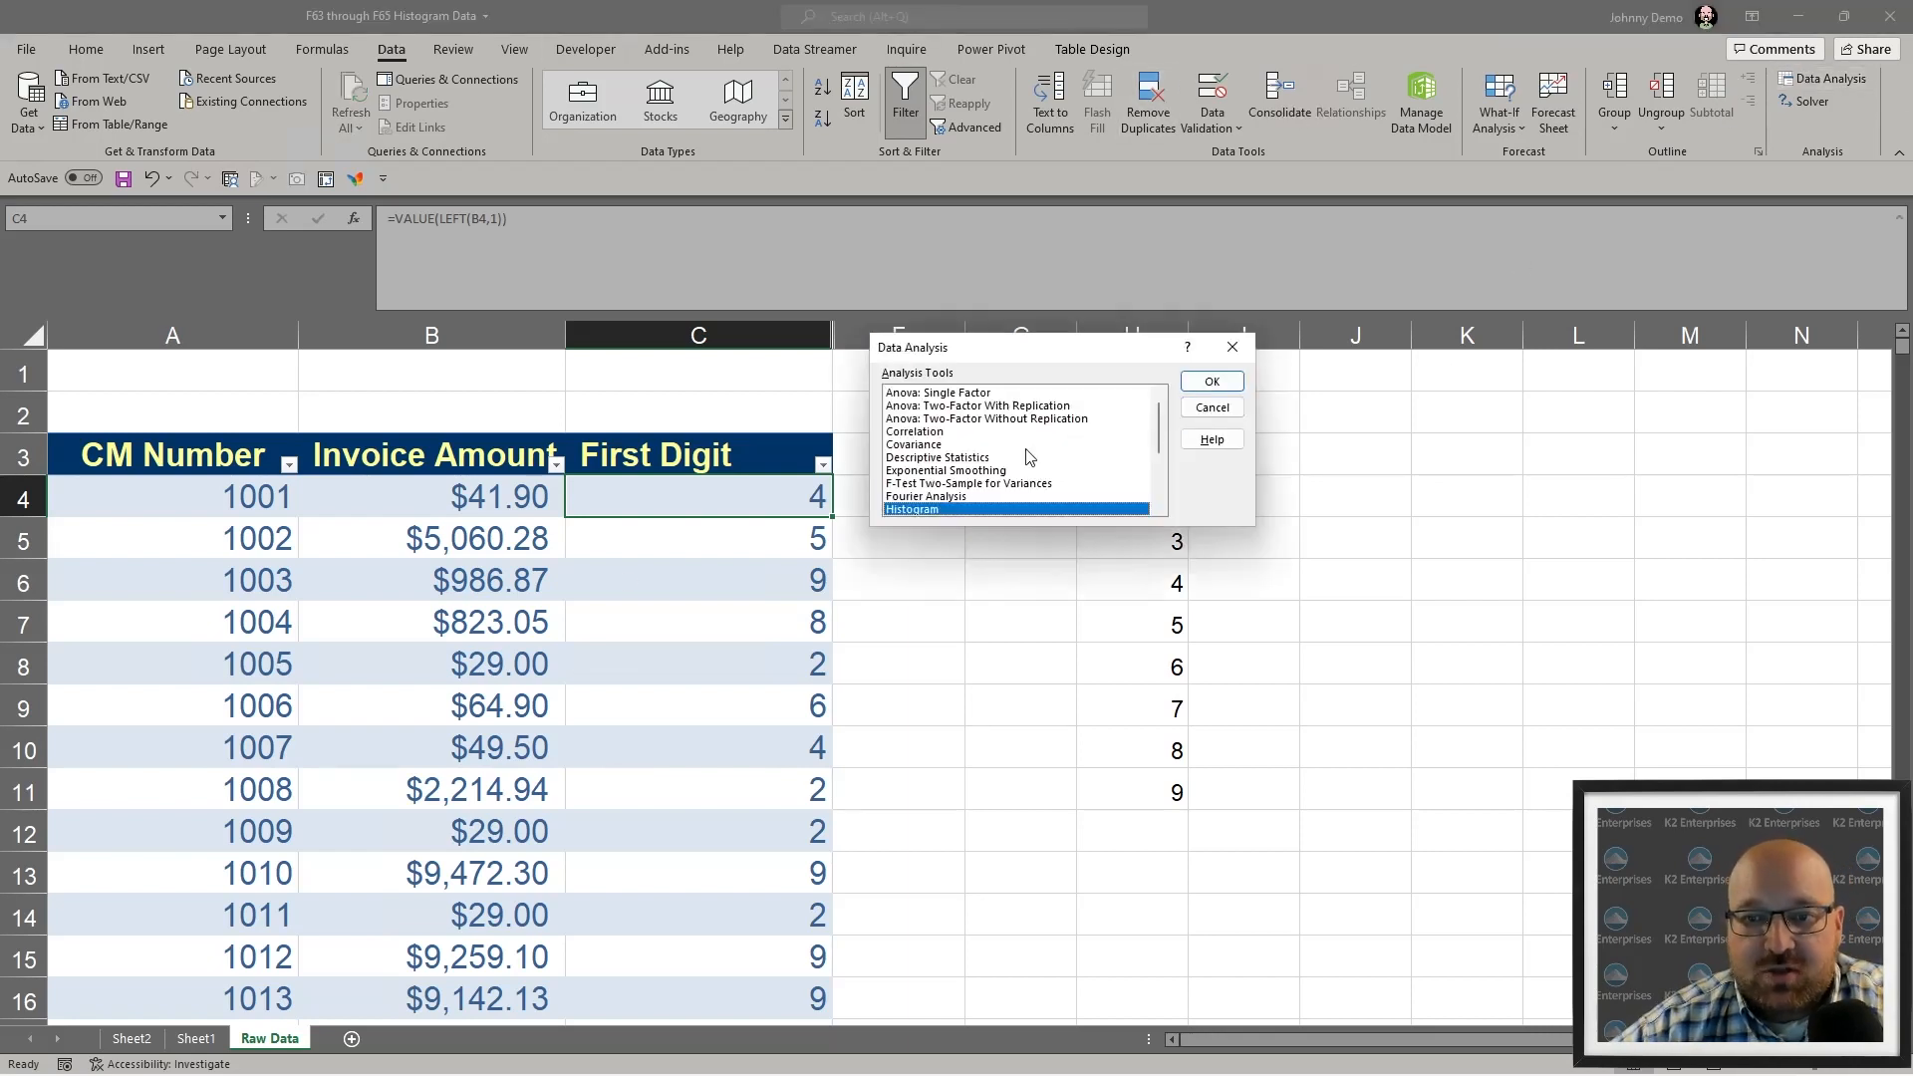
left_click(1212, 383)
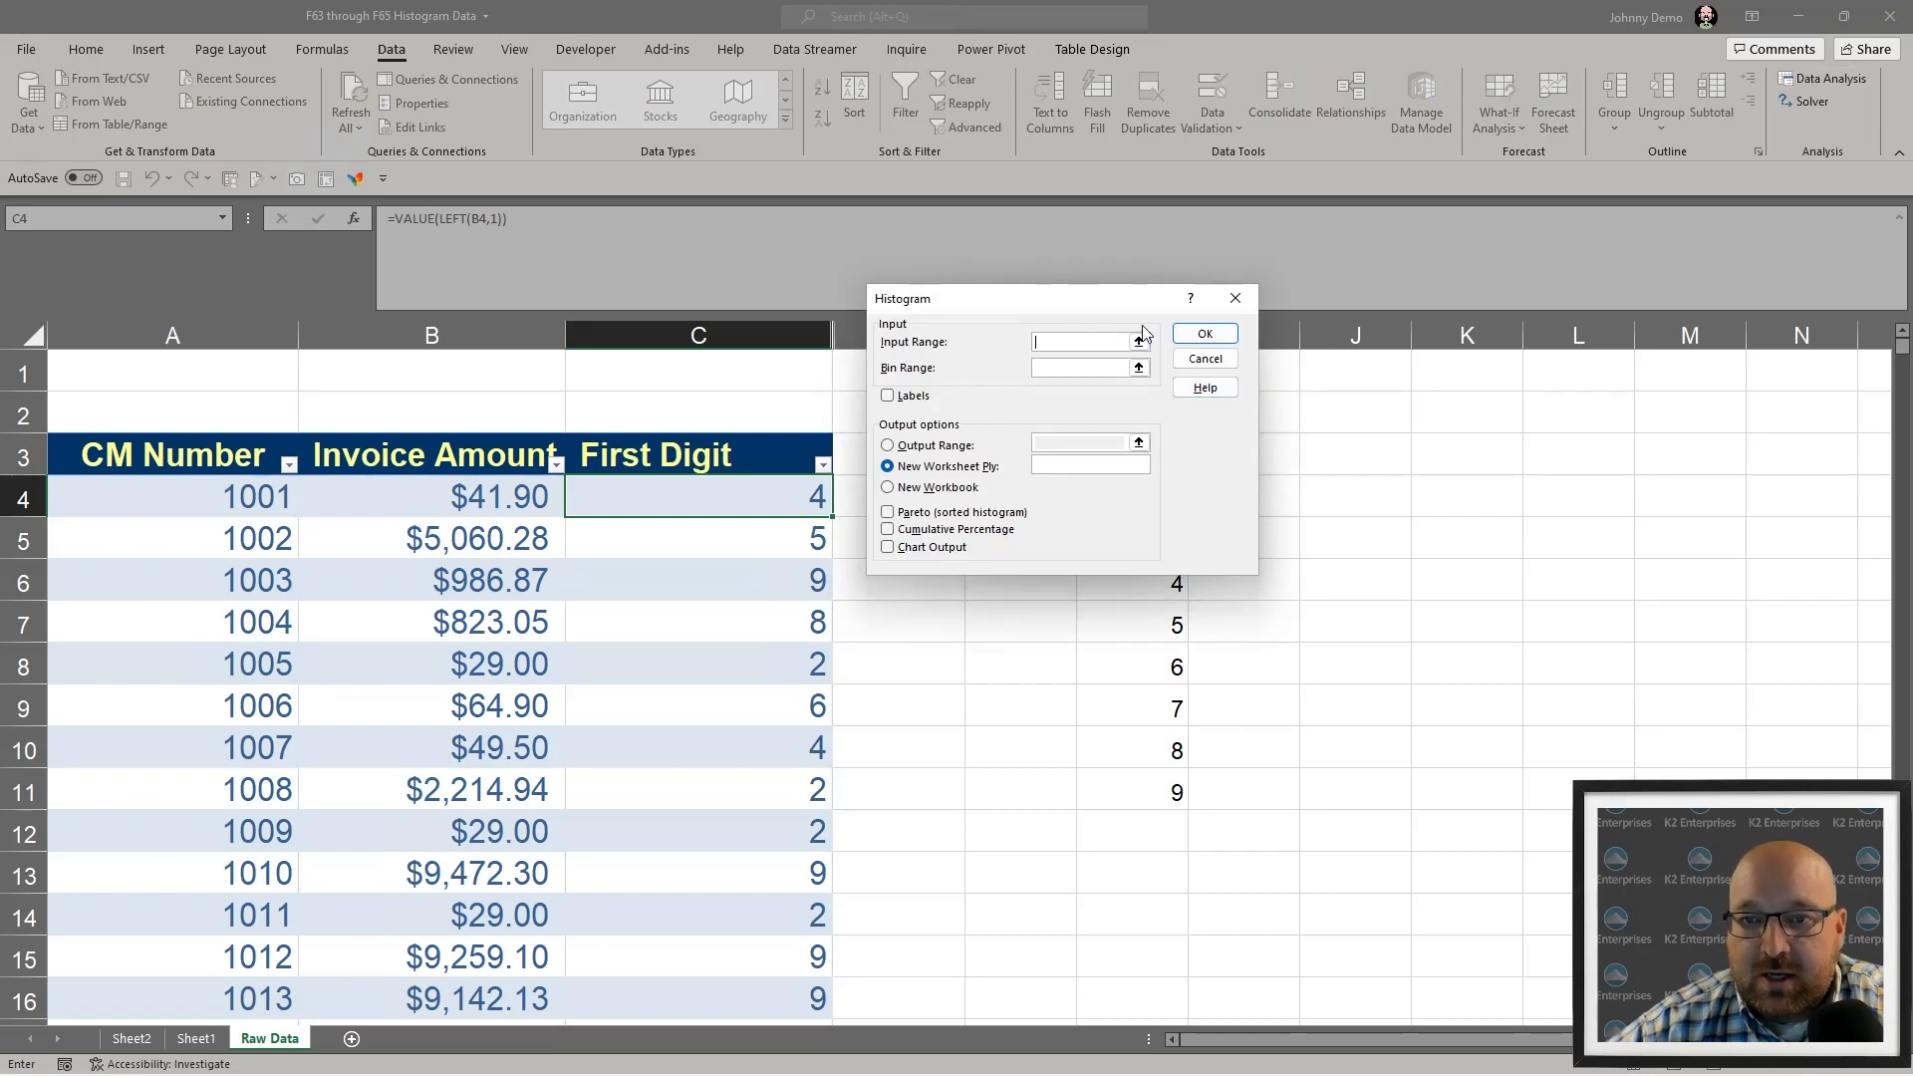
left_click(1139, 342)
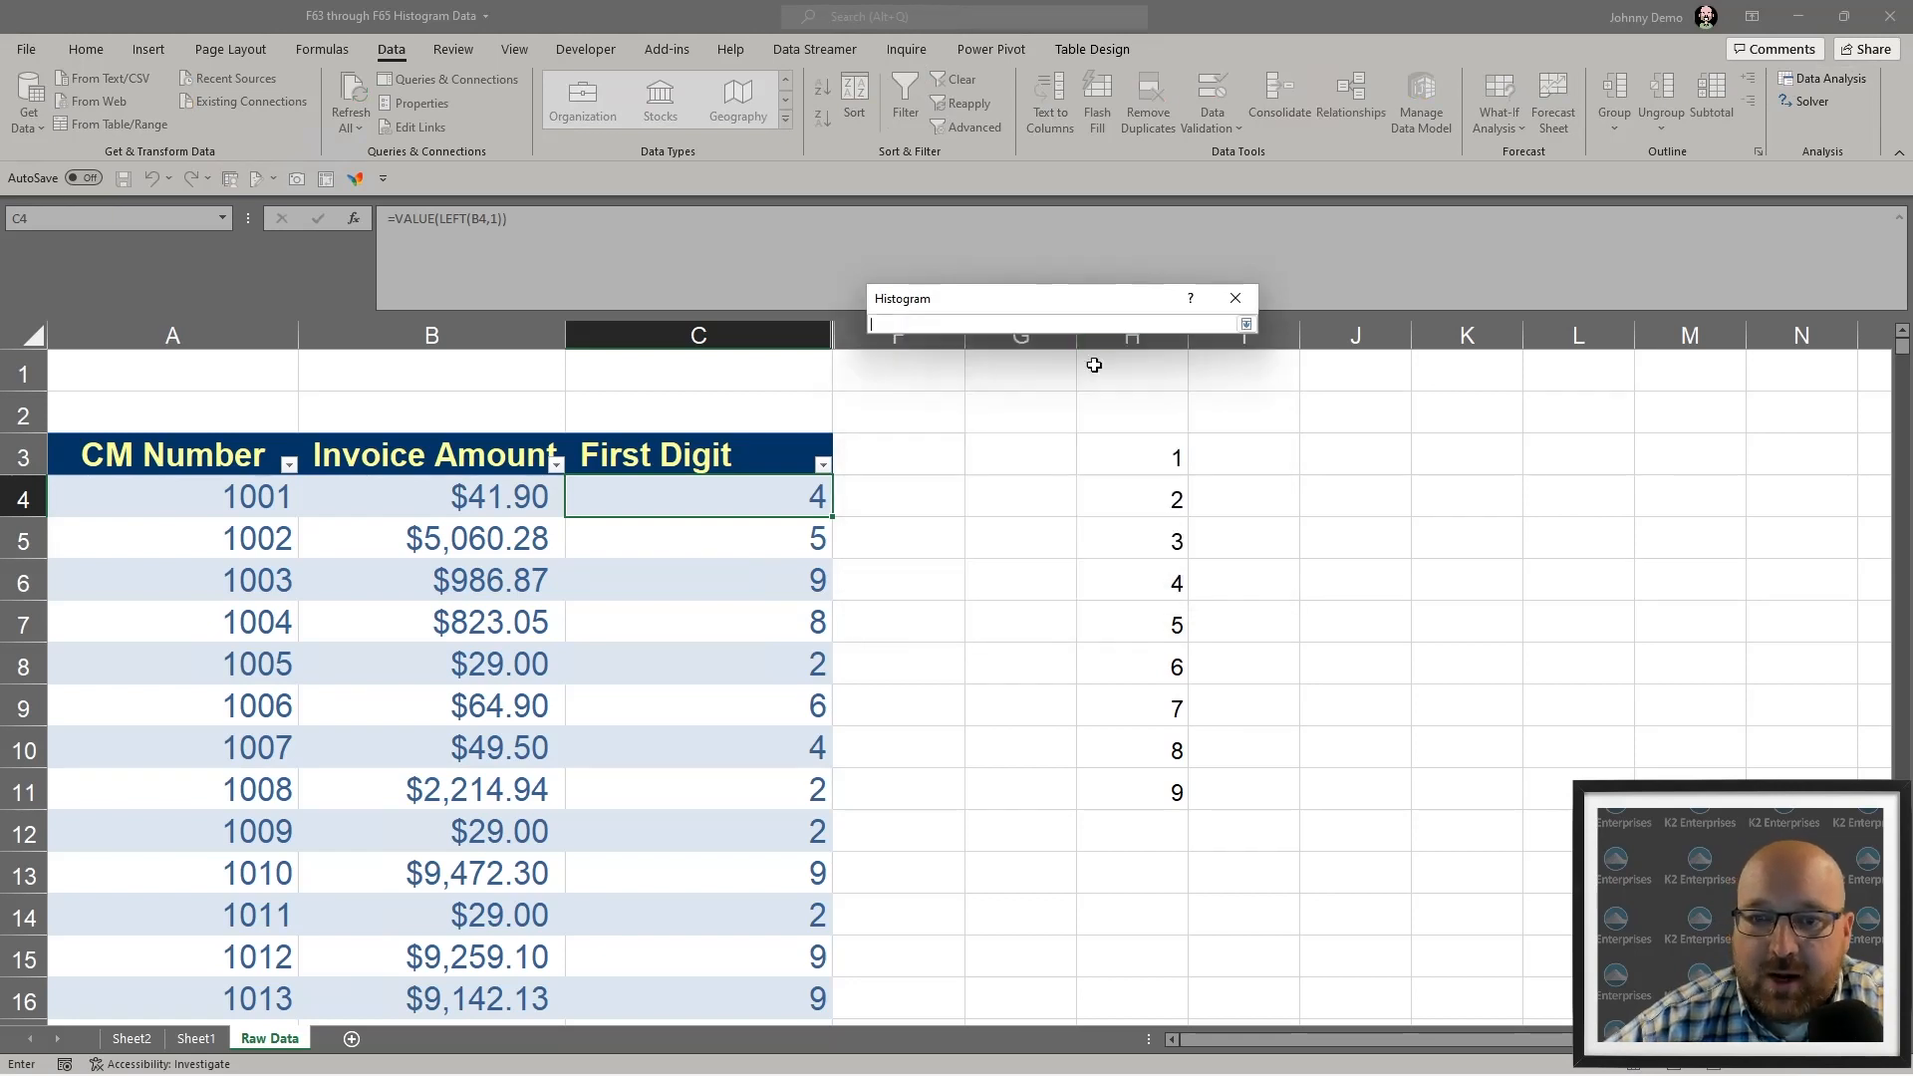
left_click(731, 491)
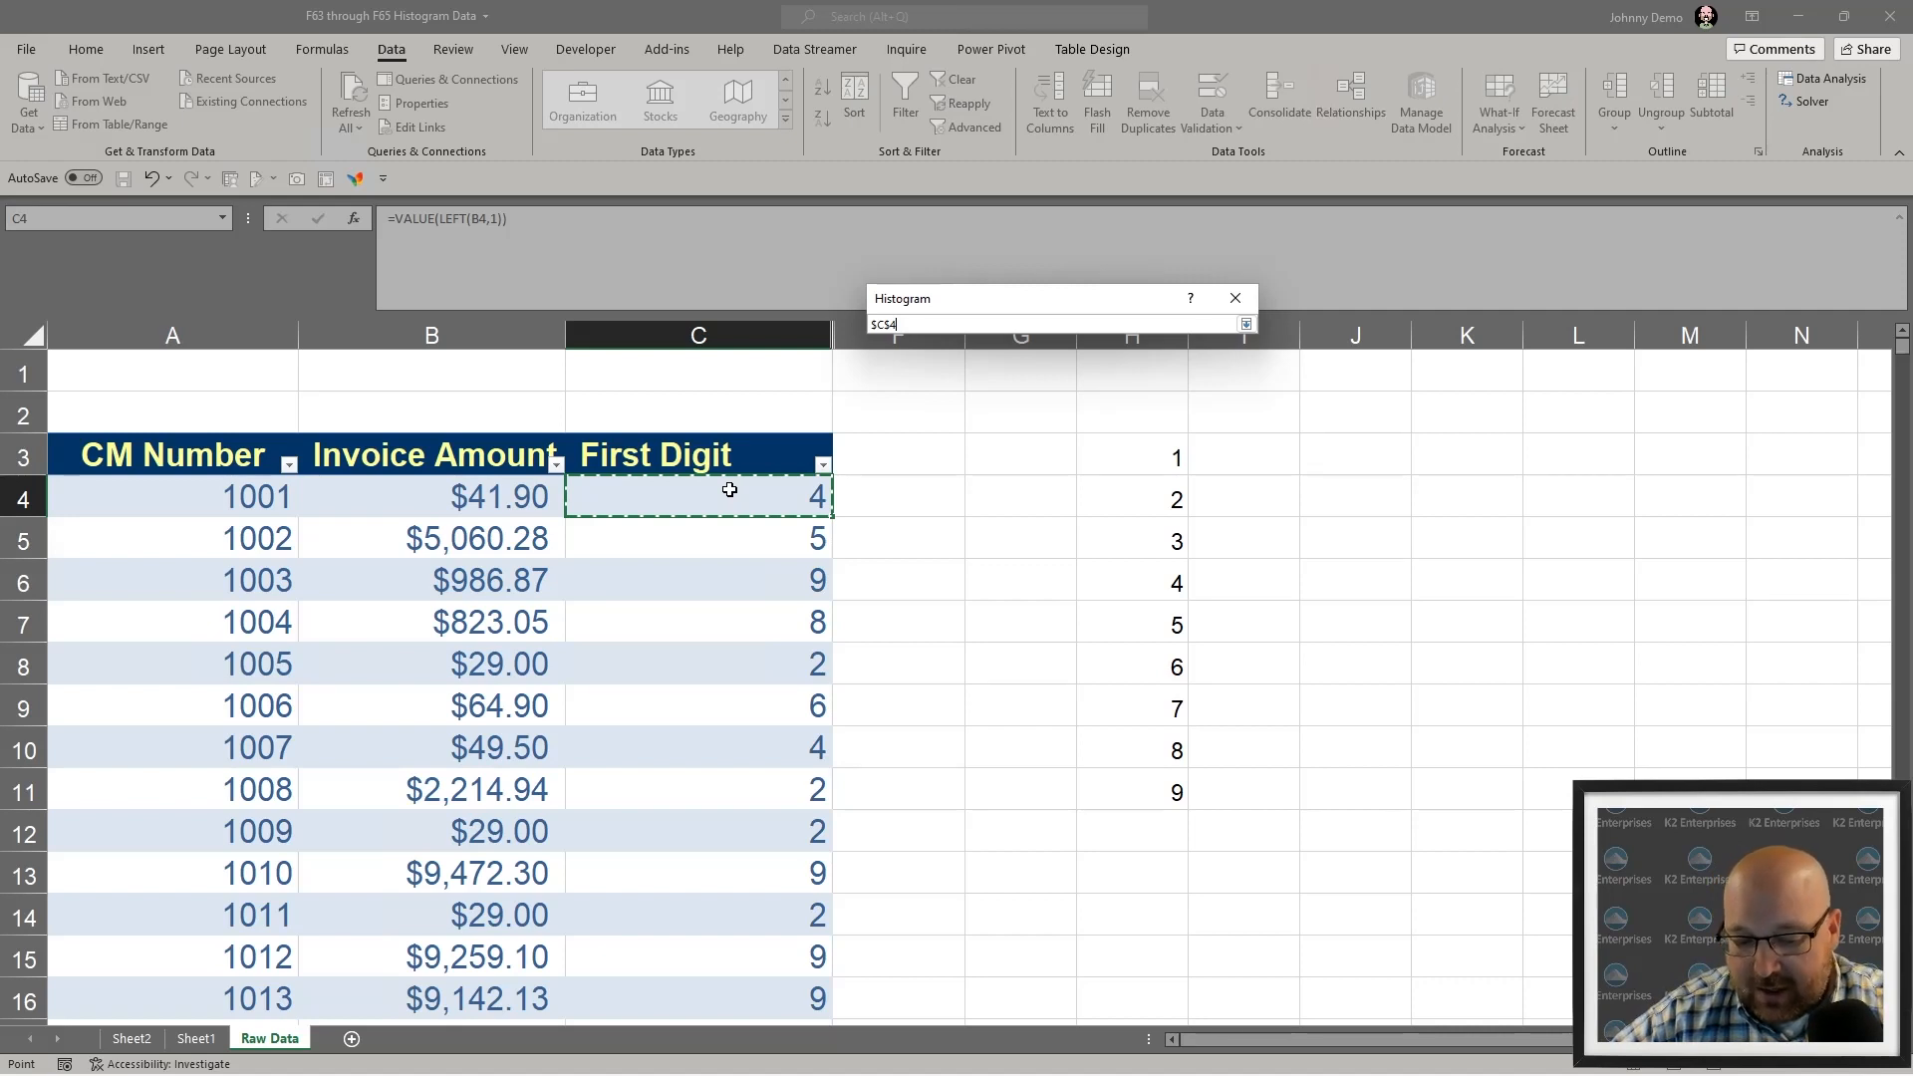
key("ctrl+shift+Down")
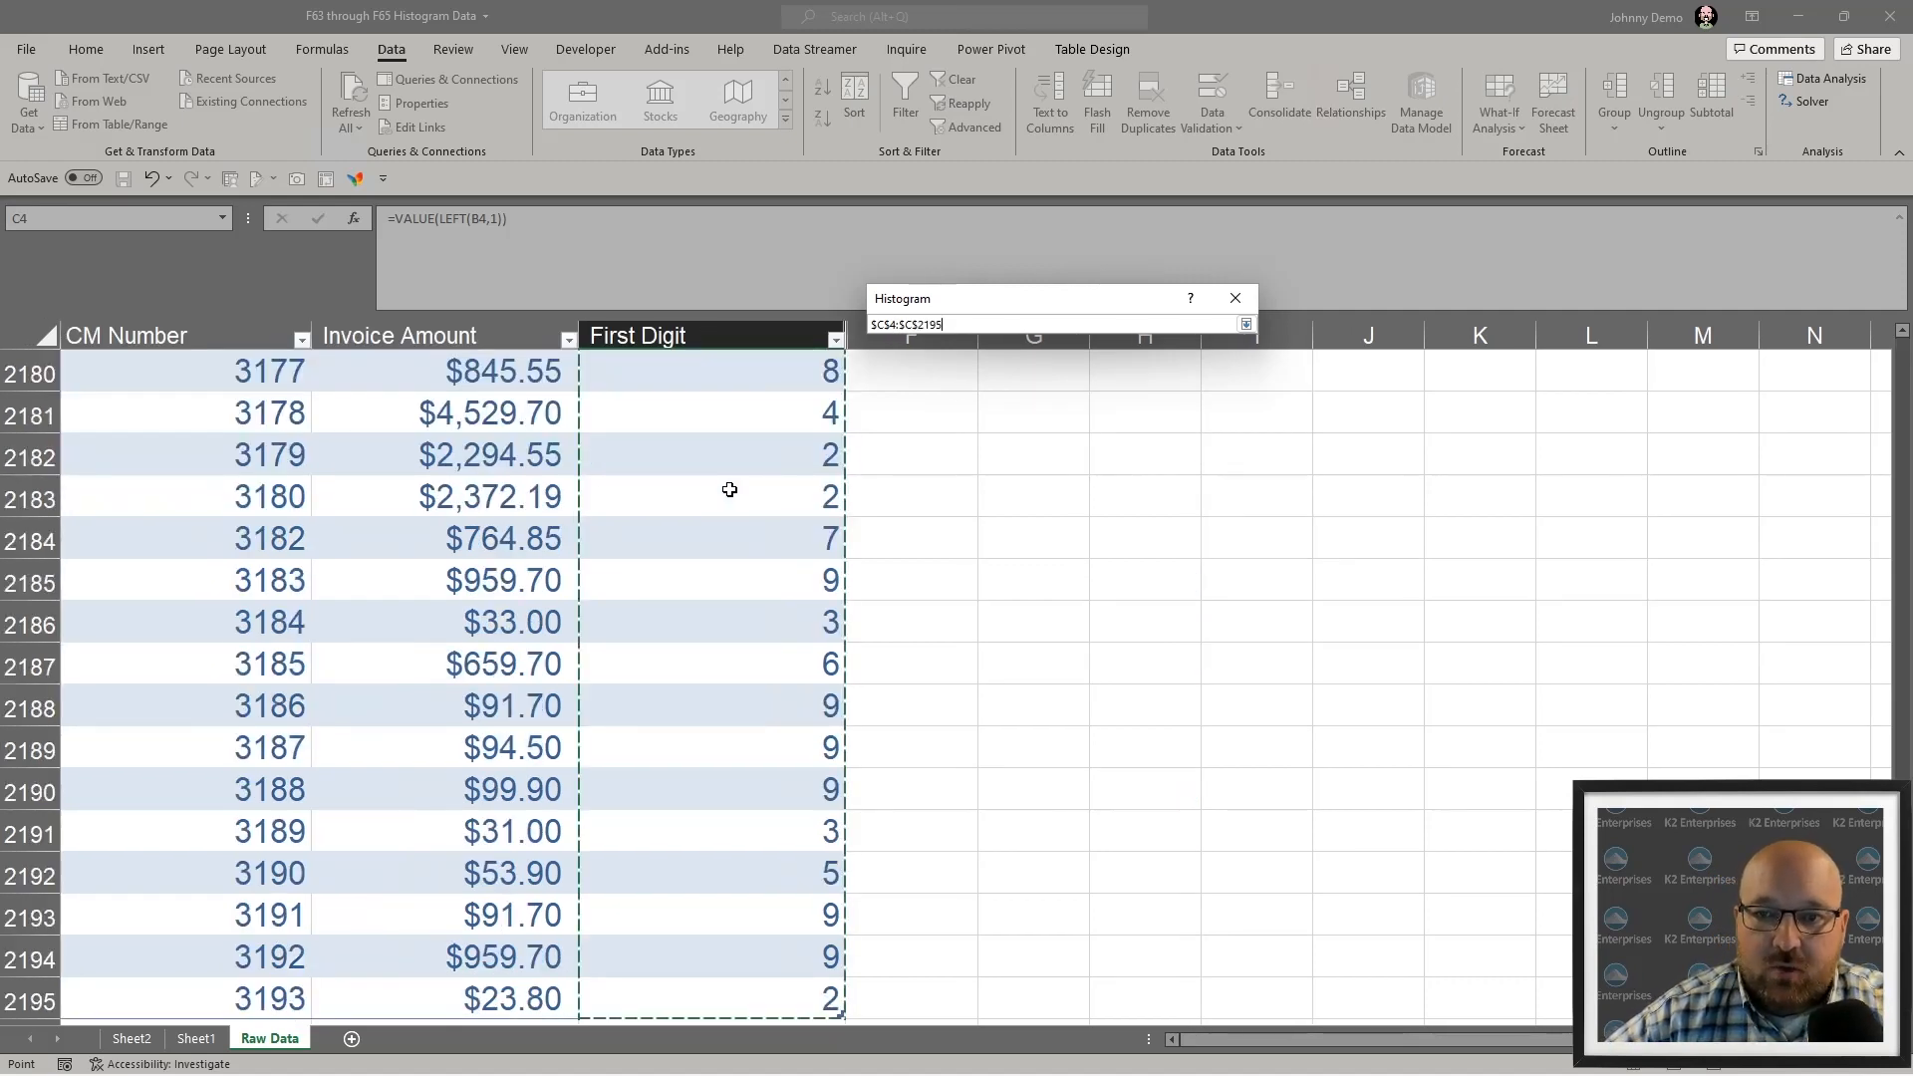
key("Return")
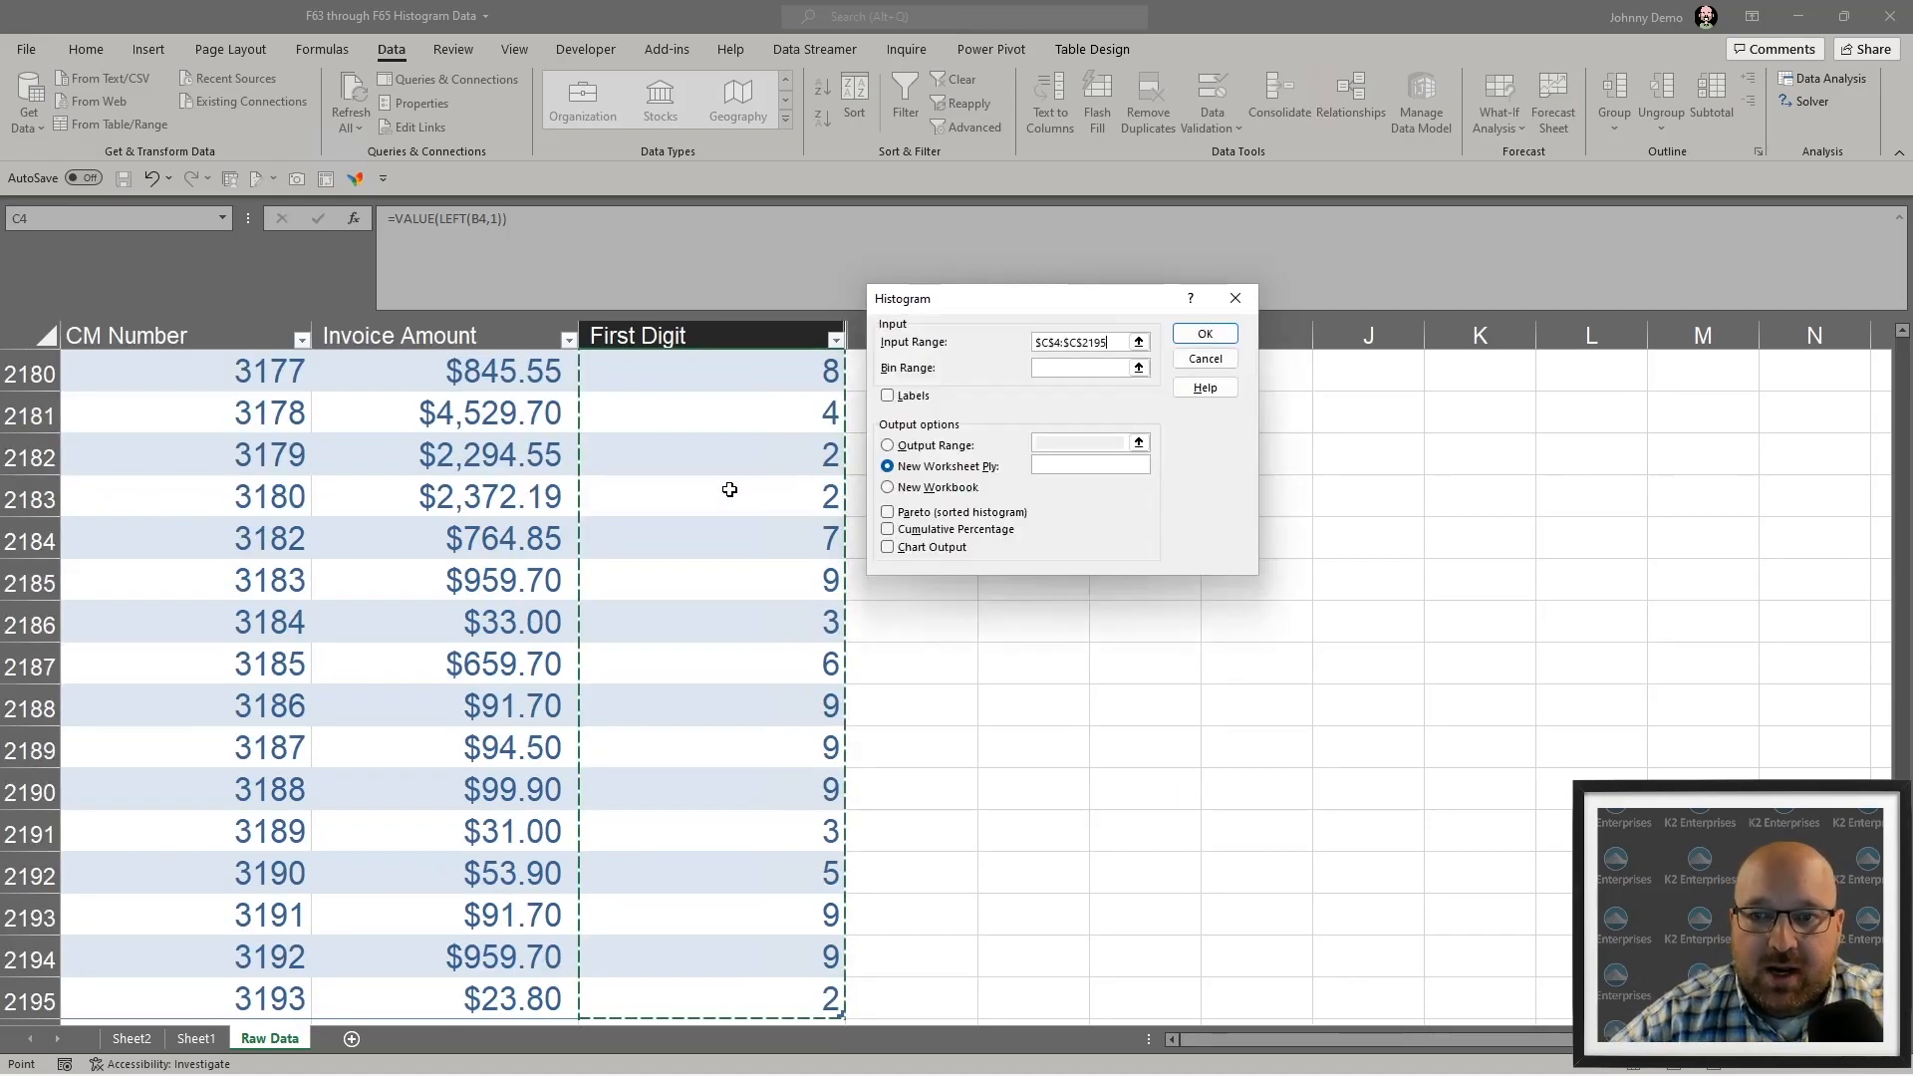
- Set the histogram's bin range to $H$3:$H$11 and run the analysis with Chart Output on a new worksheet
left_click(1138, 368)
scroll(1168, 502, "up", 7)
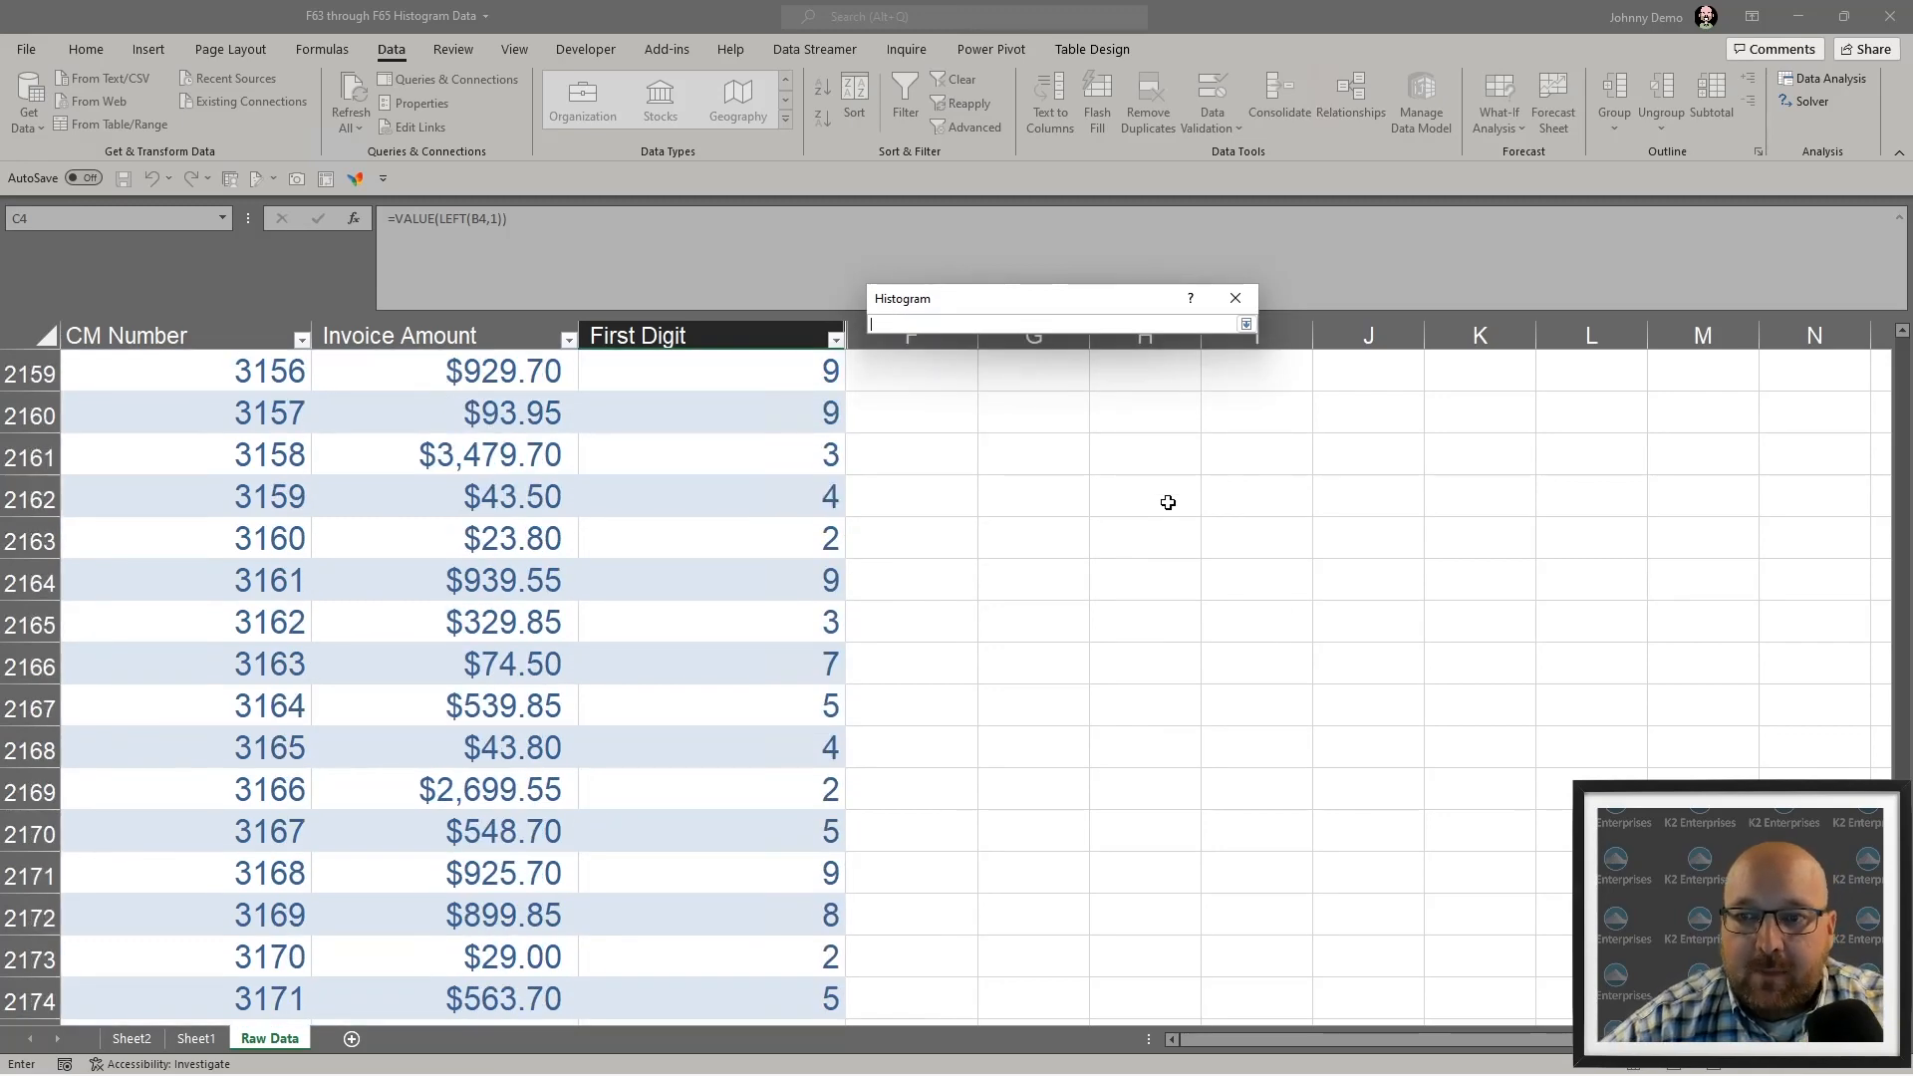
scroll(1168, 502, "up", 8)
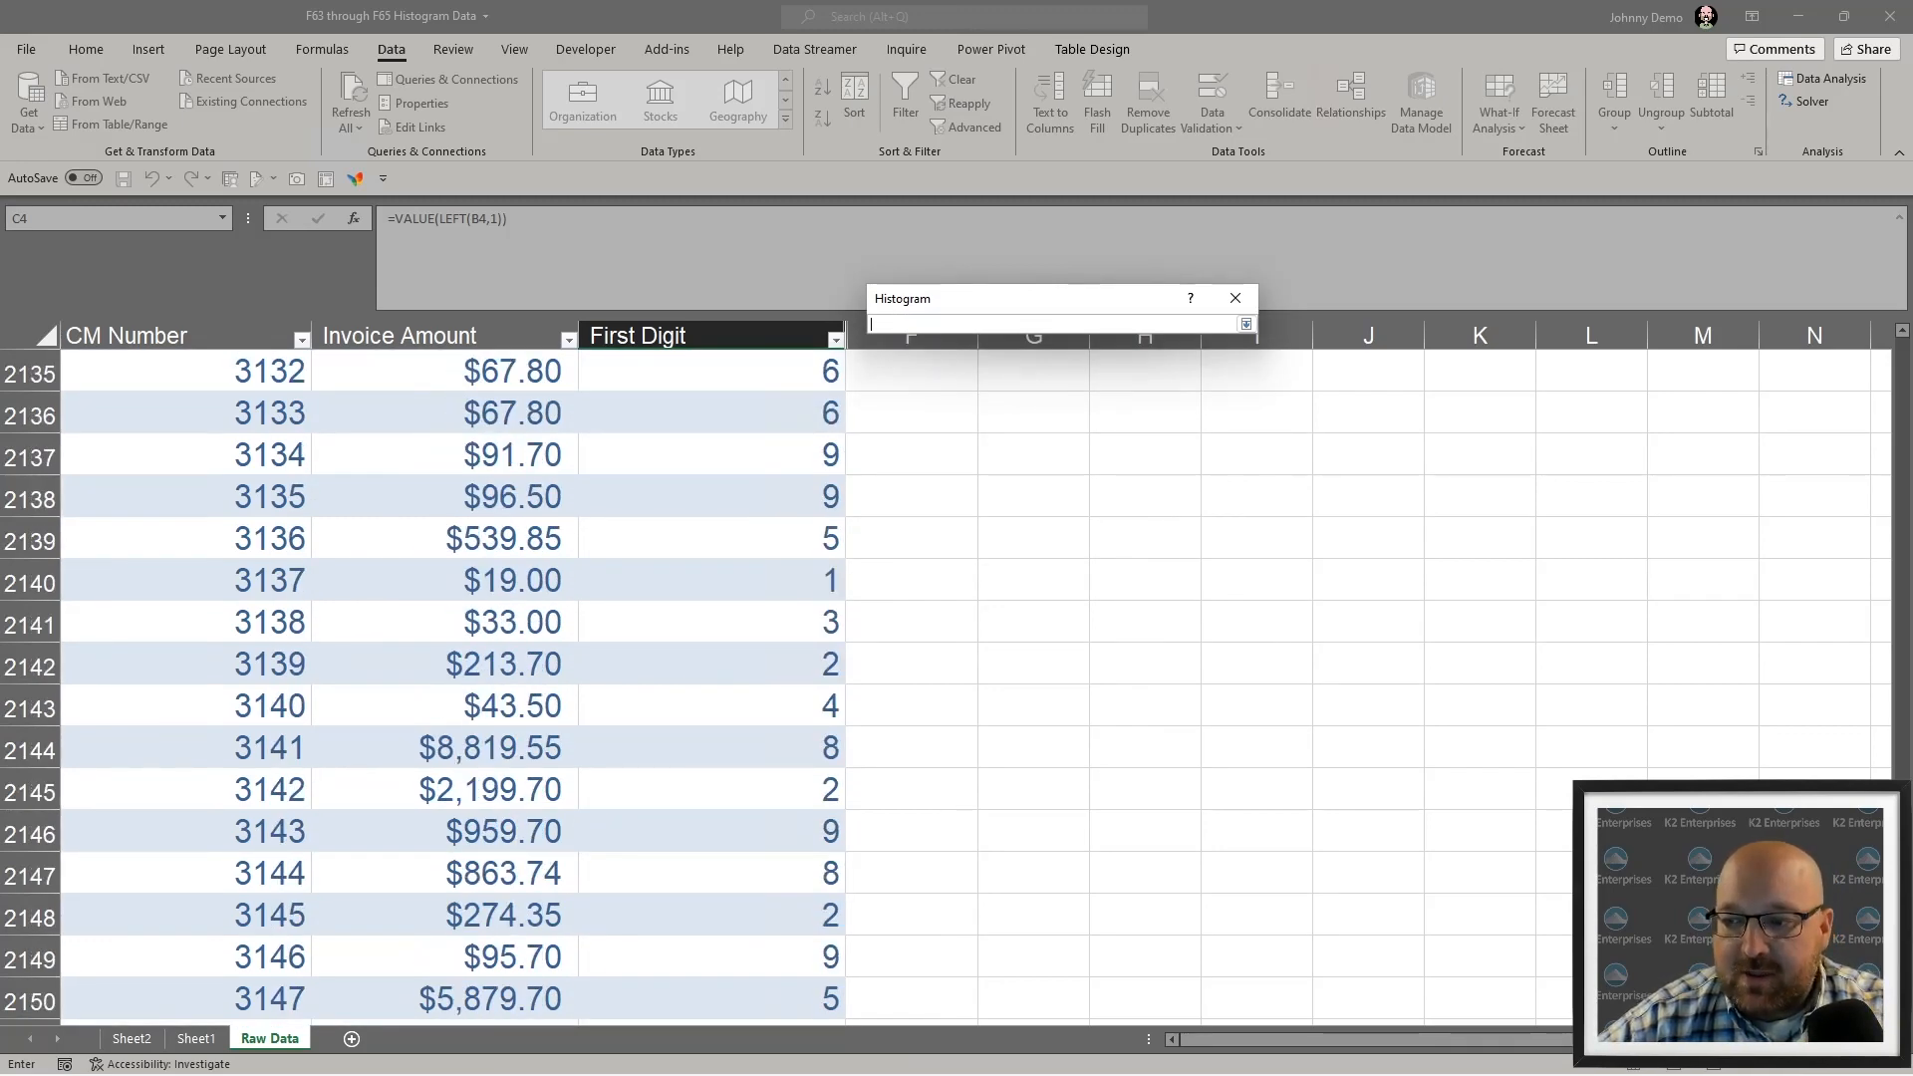
left_click_drag(1903, 987, 1902, 345)
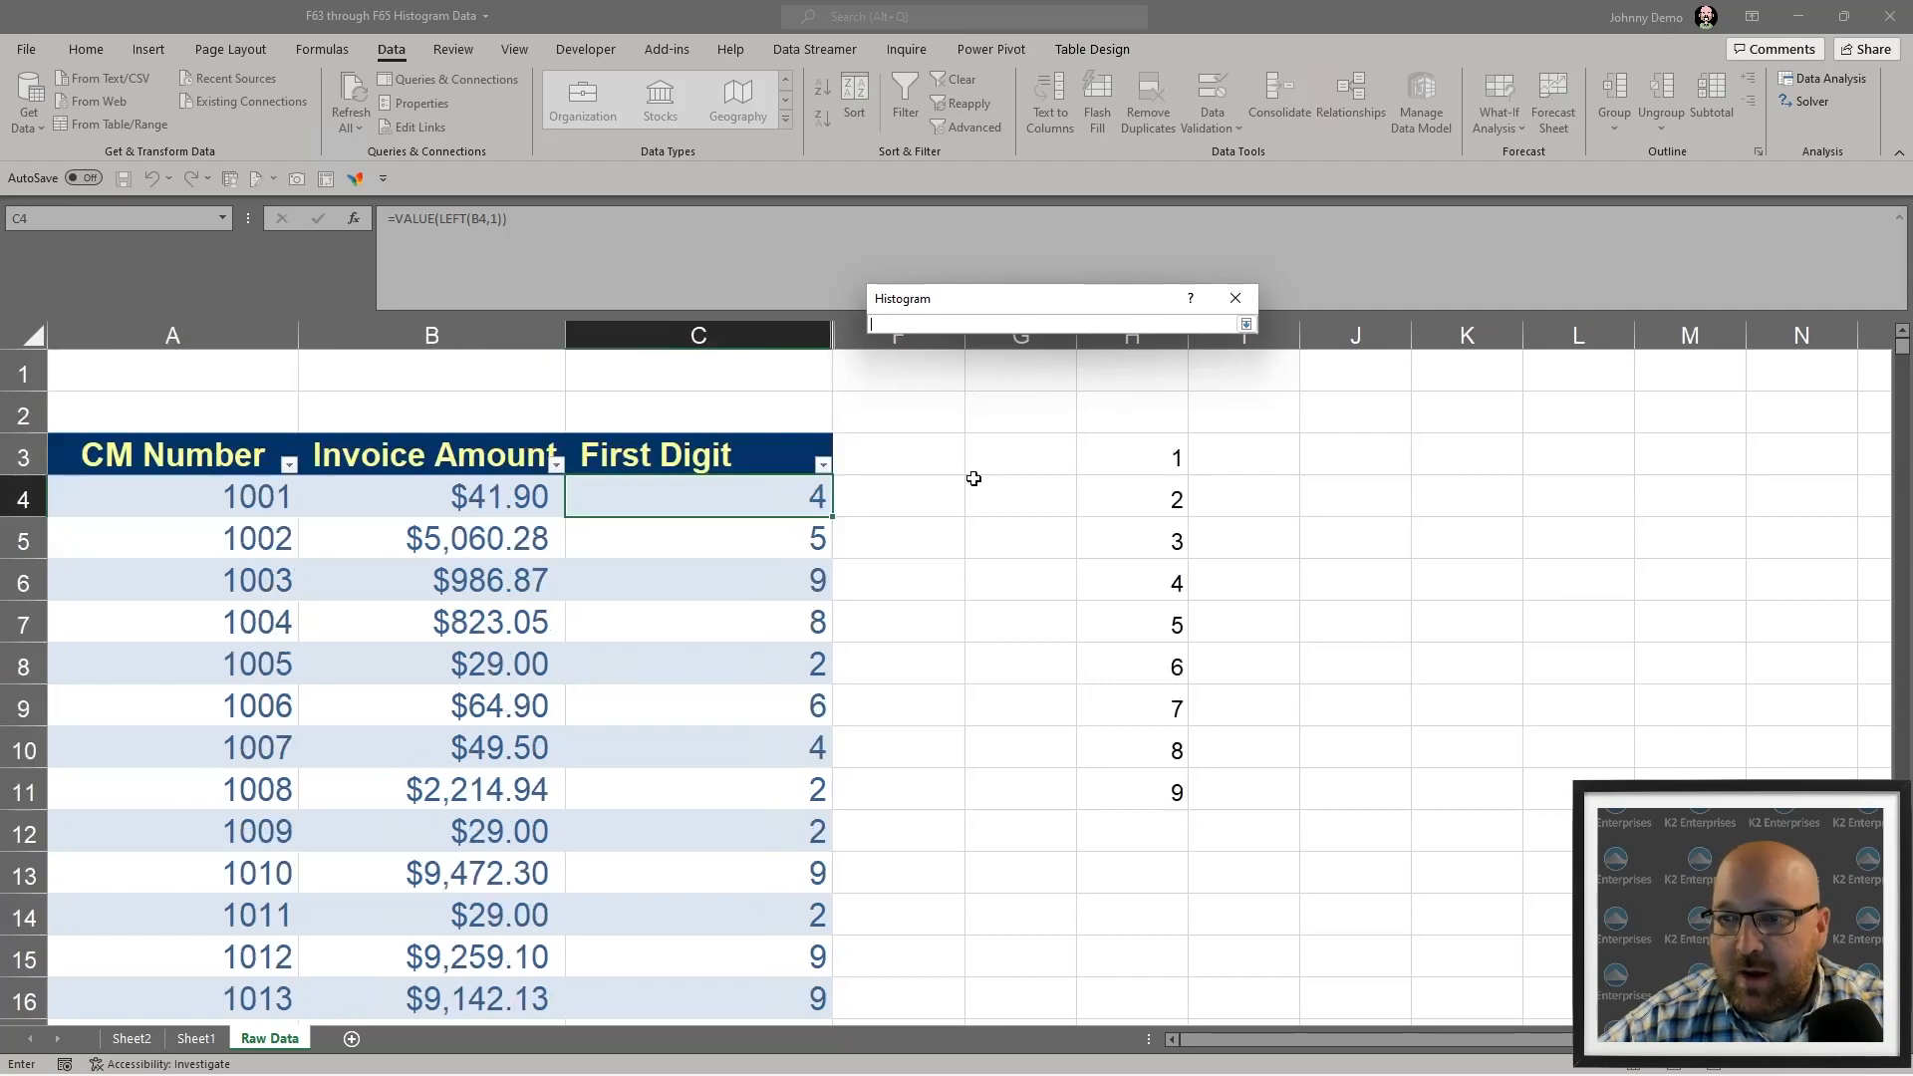
left_click_drag(1128, 433, 1126, 789)
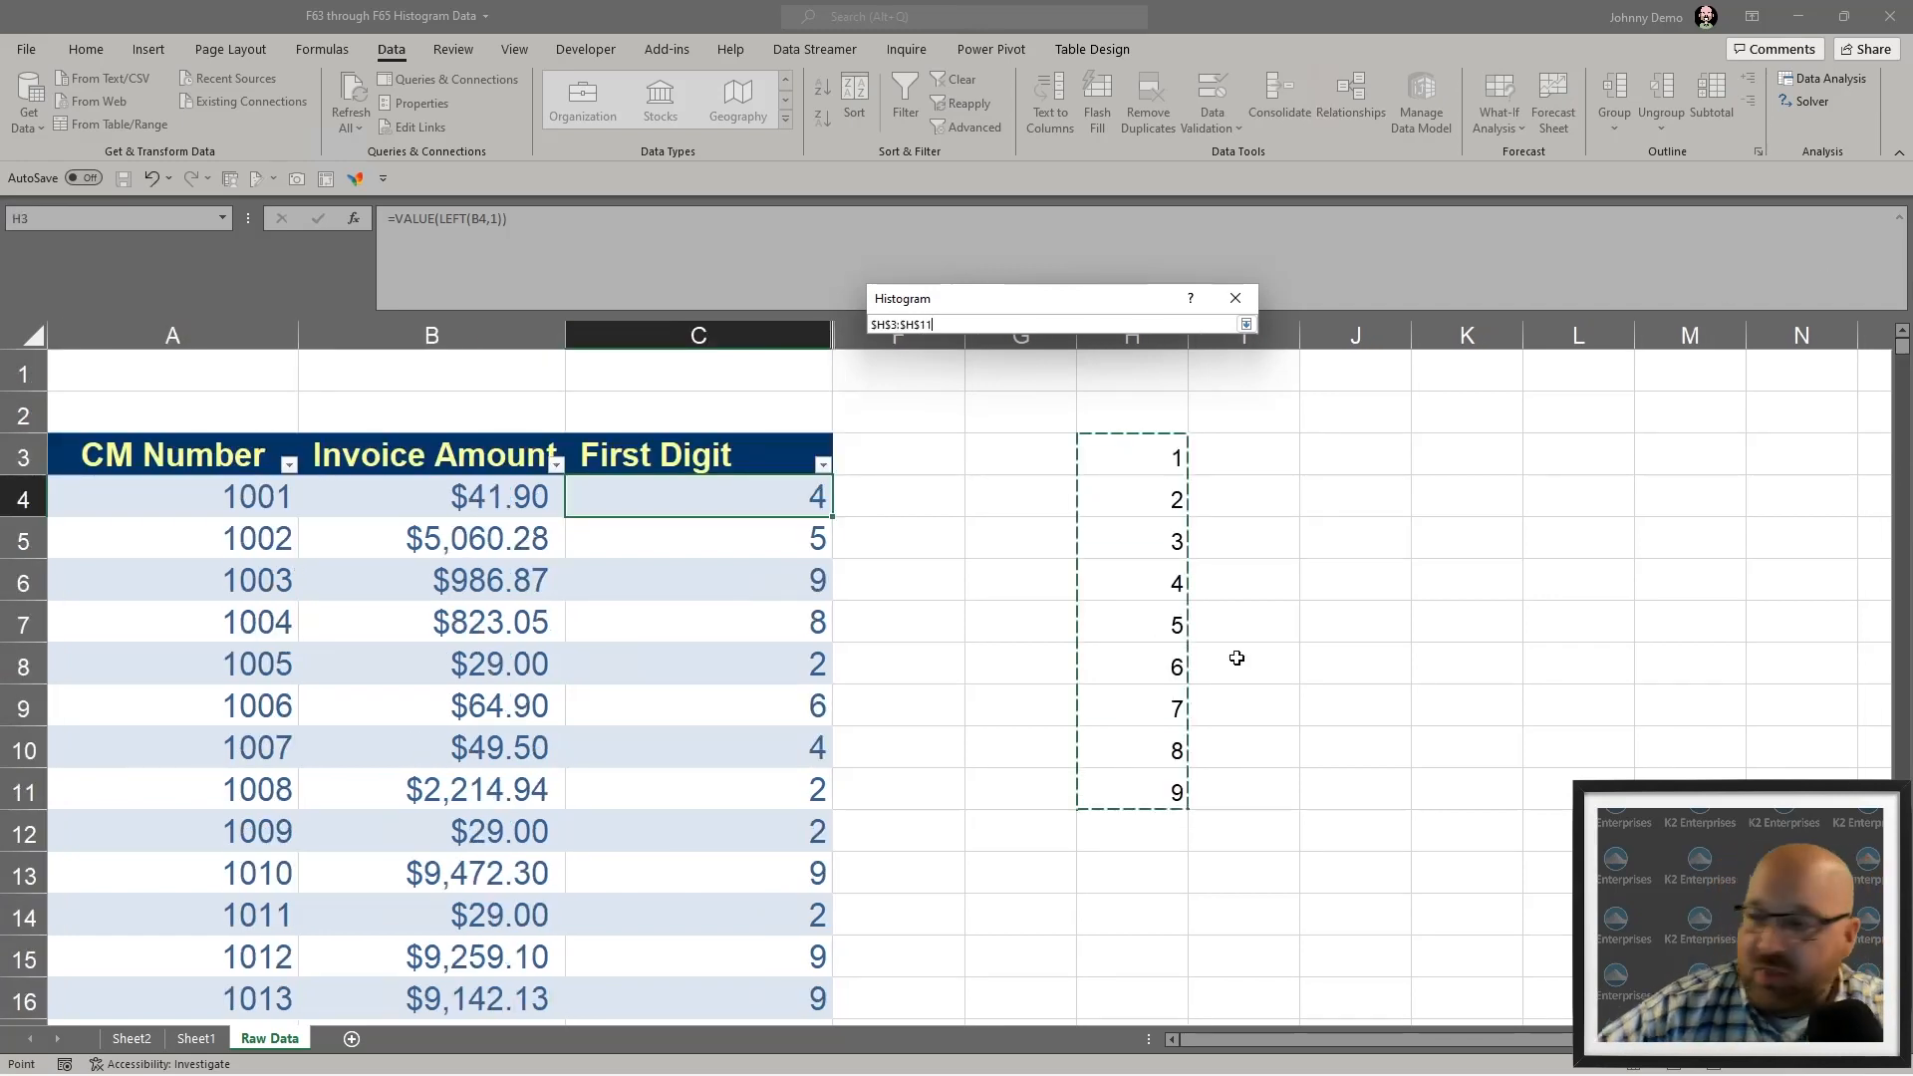
key("Return")
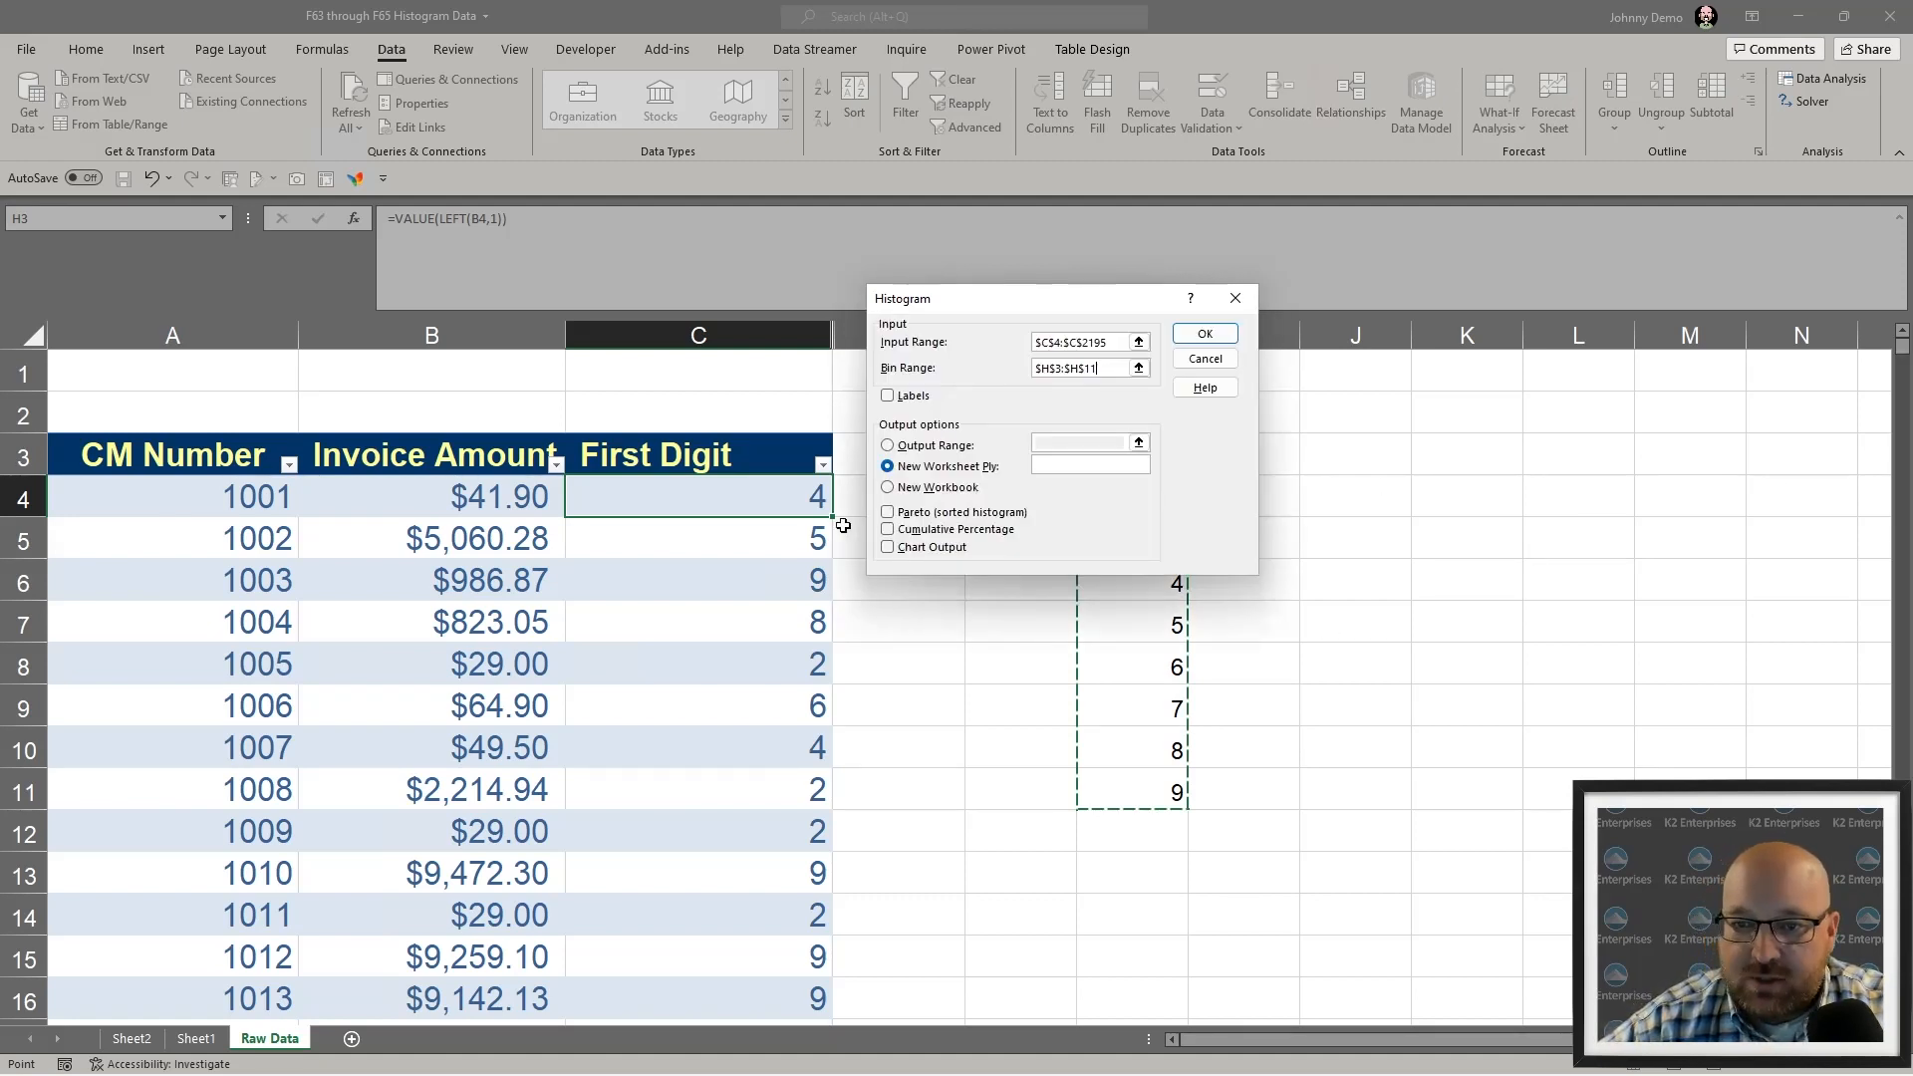
left_click(888, 547)
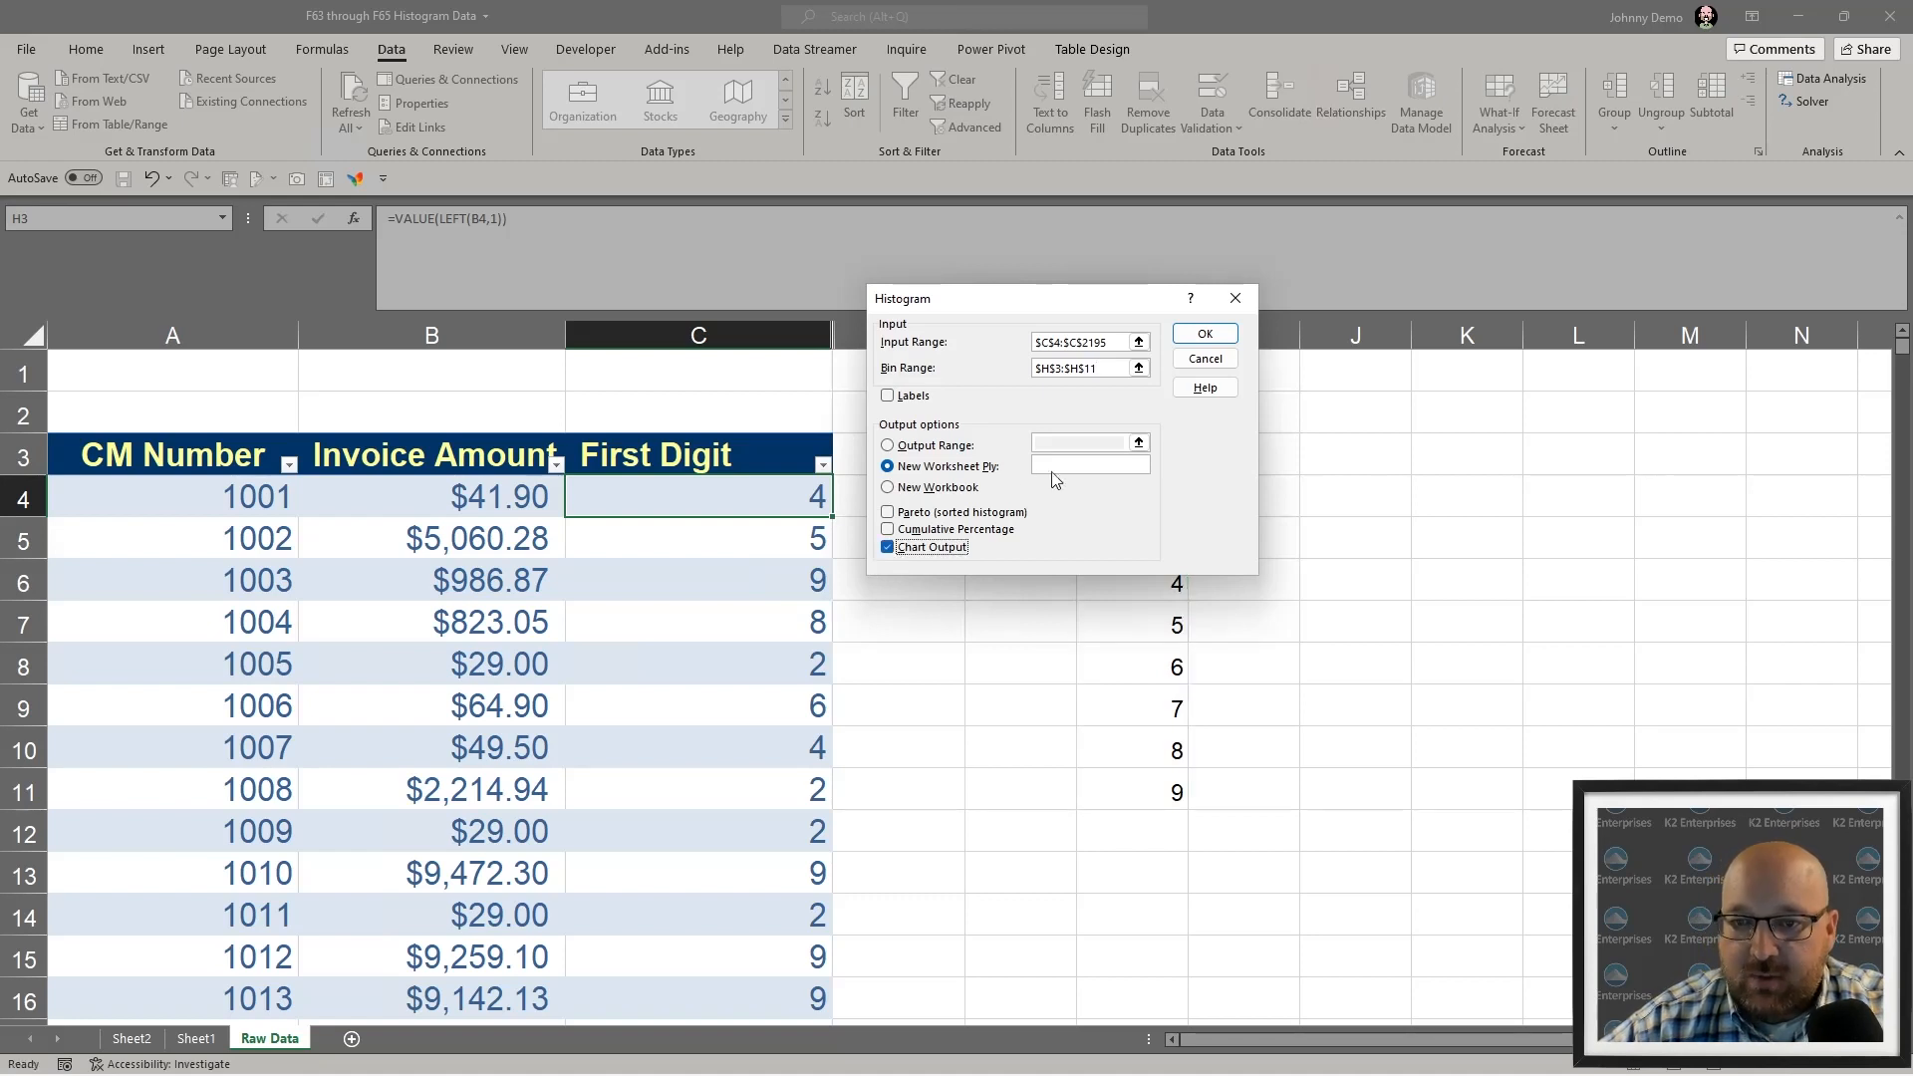
left_click(1205, 335)
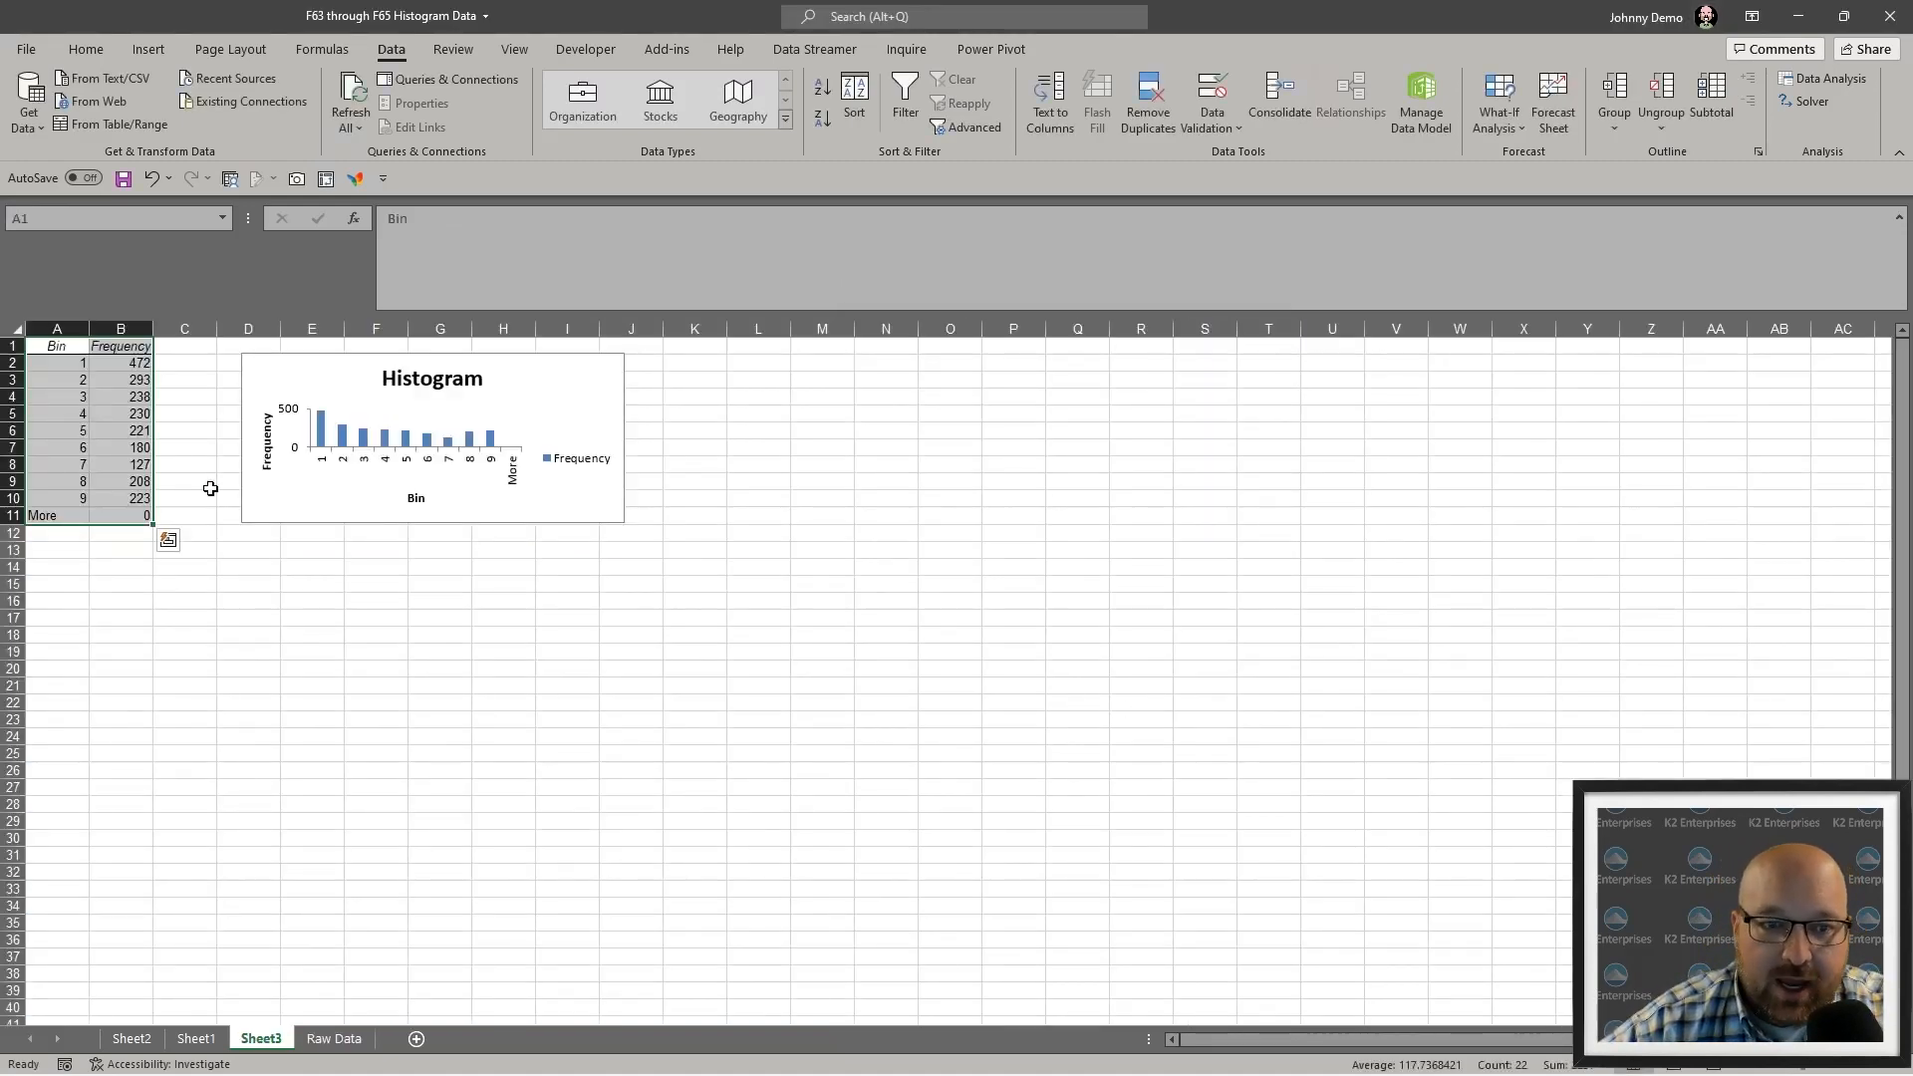
- Enlarge the histogram chart beside the frequency table so it extends to about column K and row 14
left_click(249, 496)
scroll(194, 603, "up", 6, "ctrl")
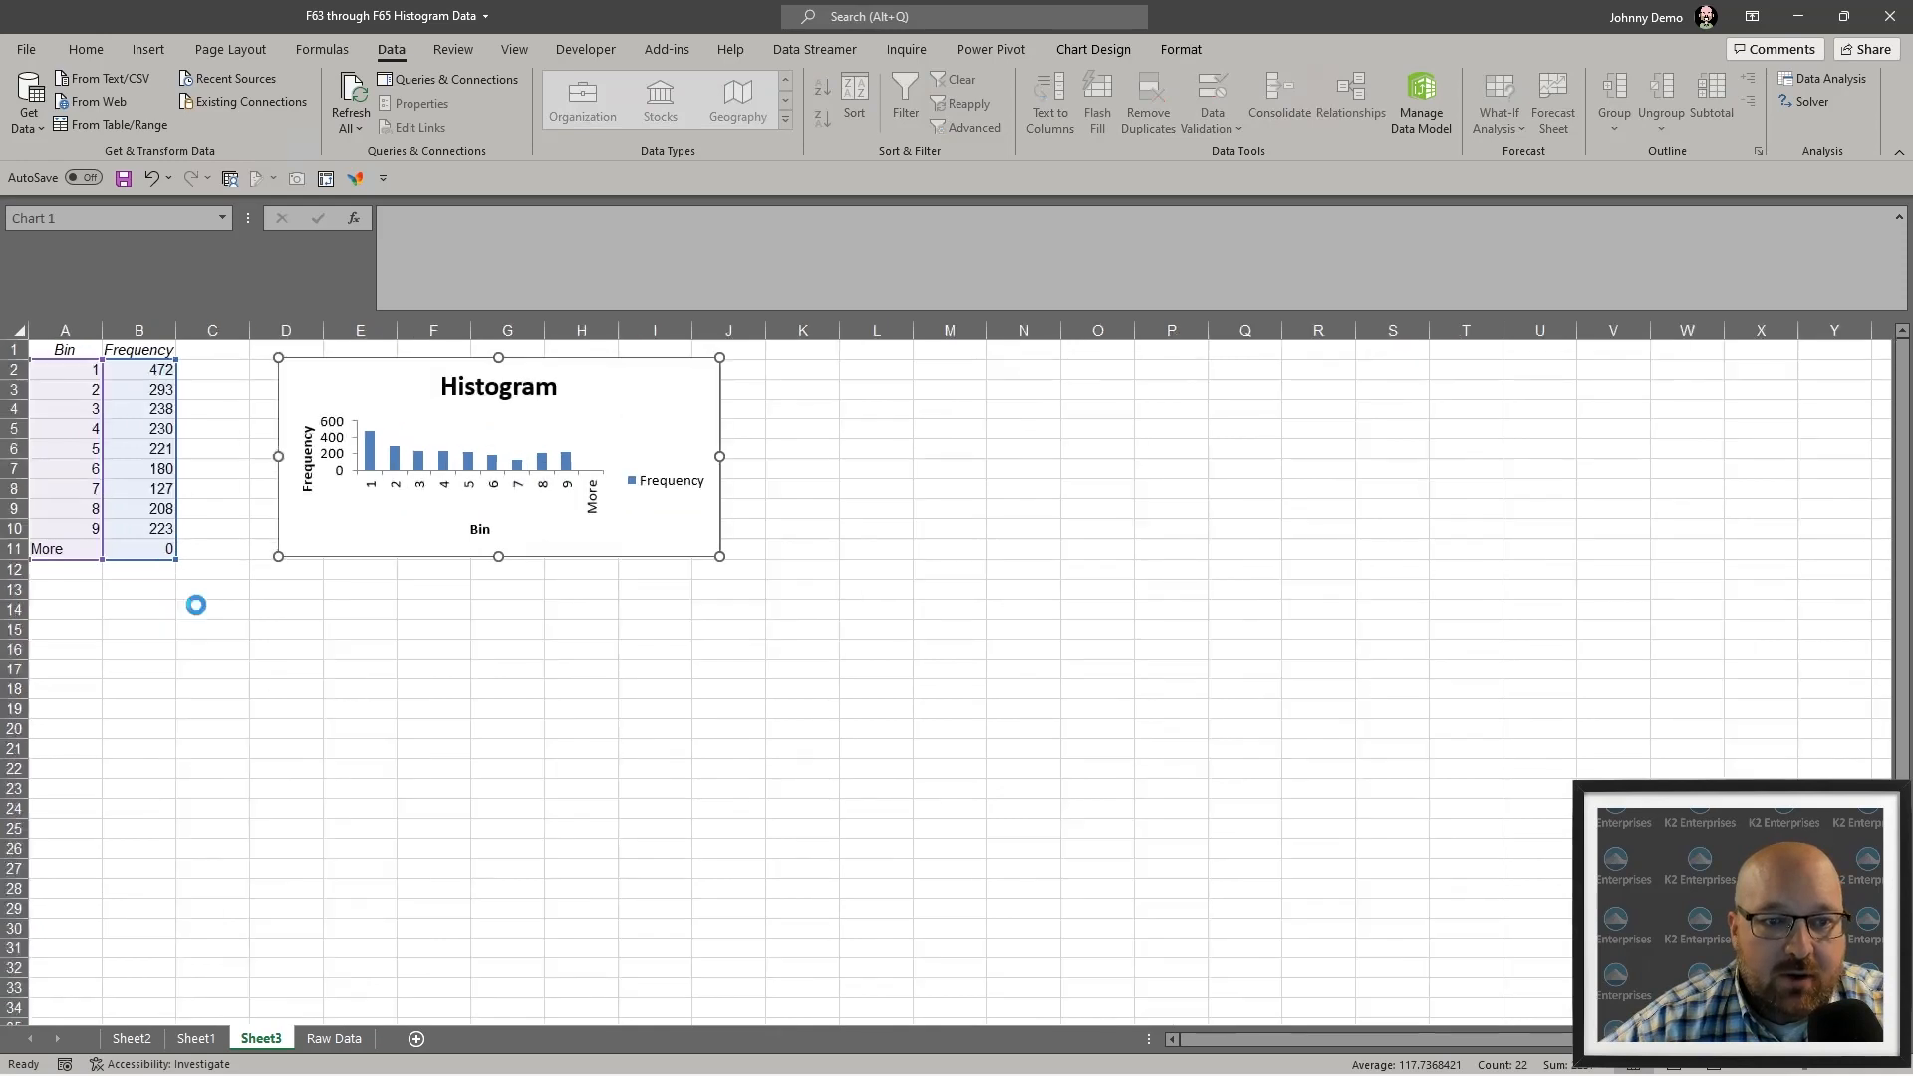
scroll(196, 605, "up", 2, "ctrl")
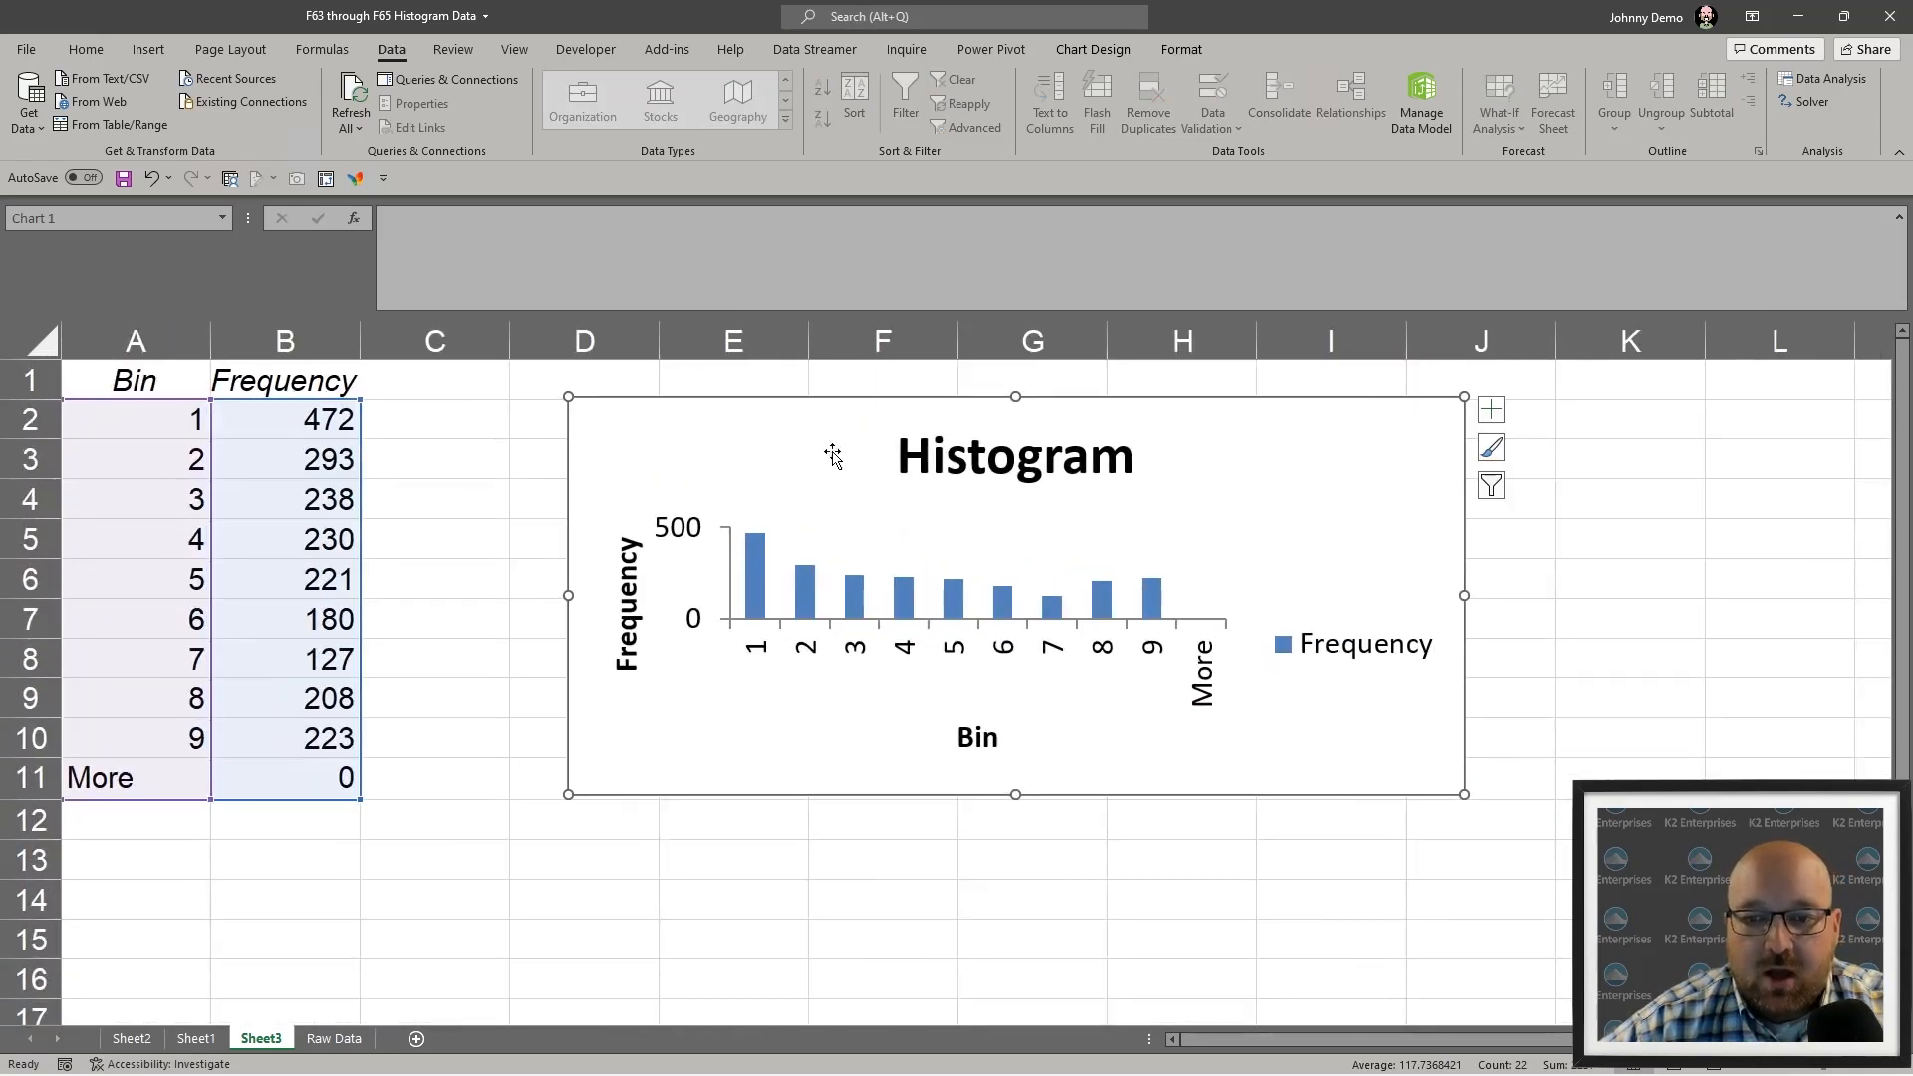
left_click_drag(1464, 794, 1689, 910)
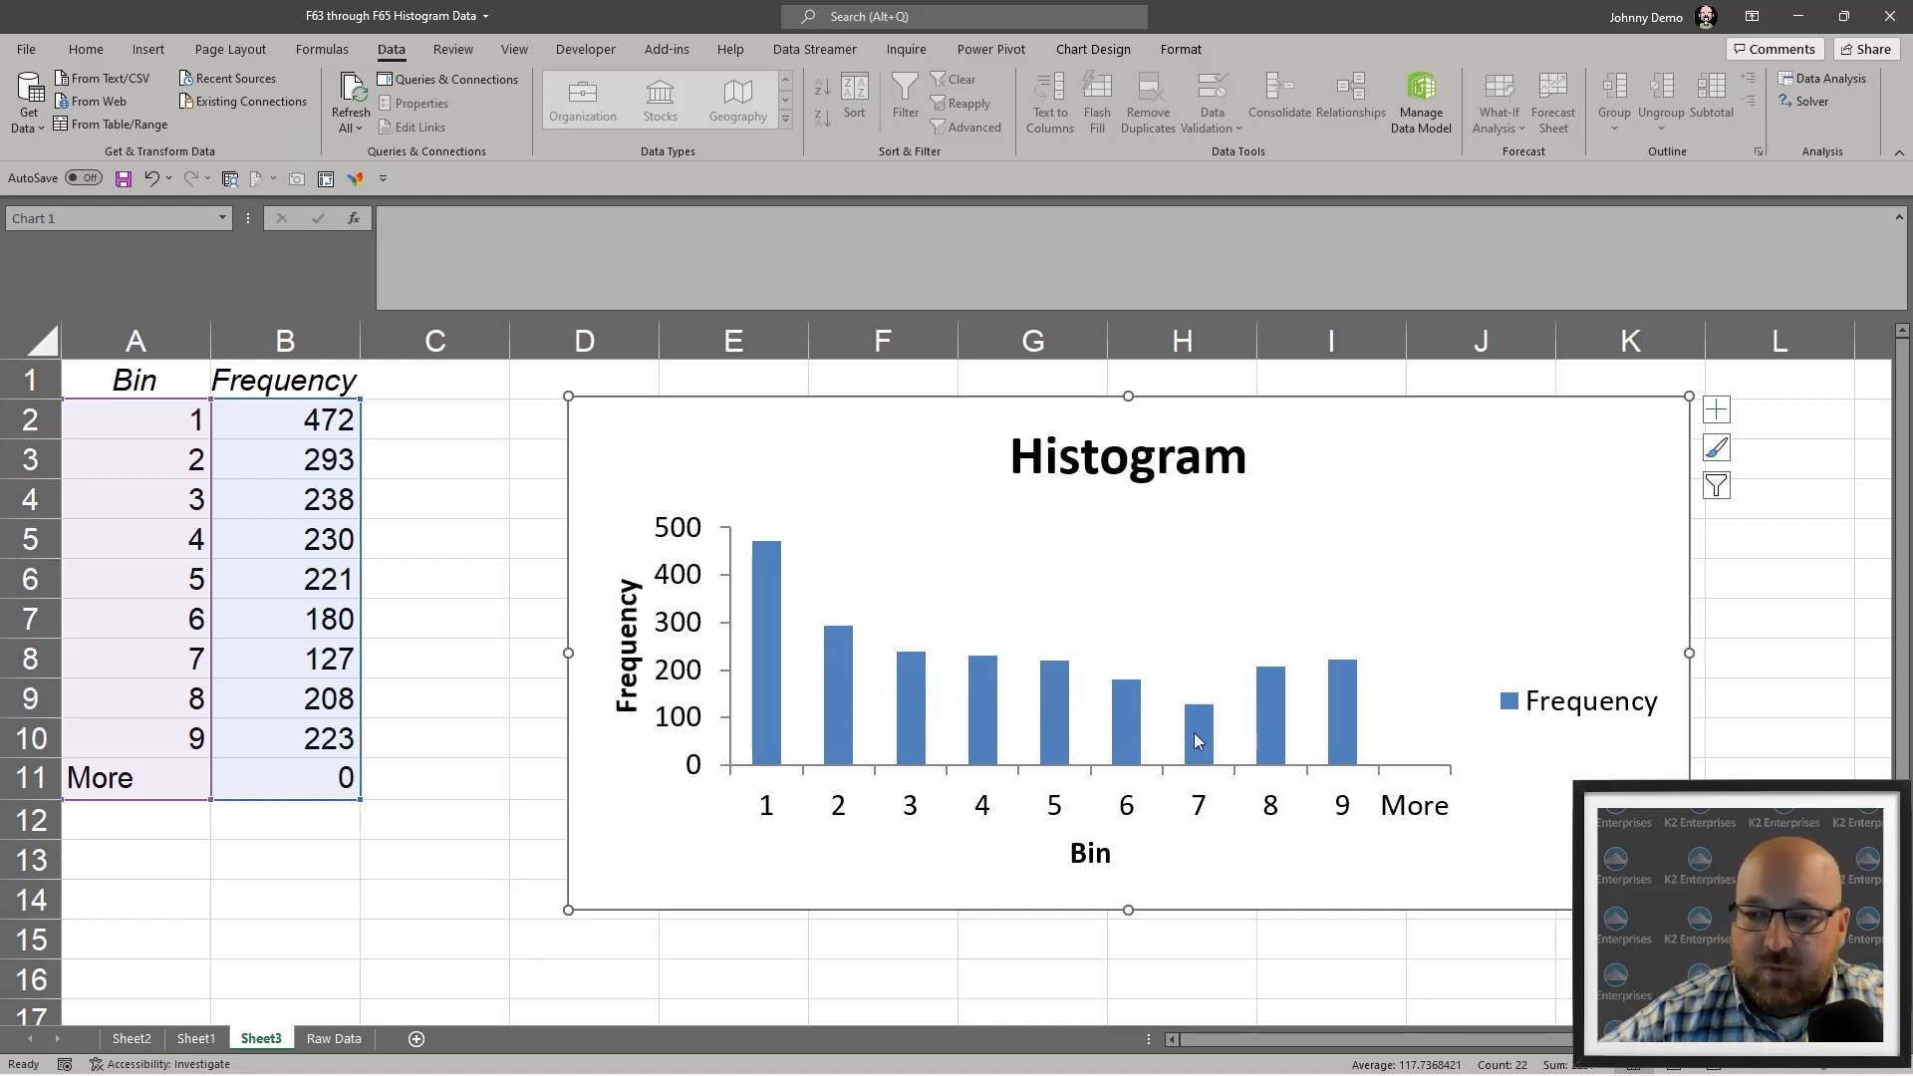
mouse_move(1282, 681)
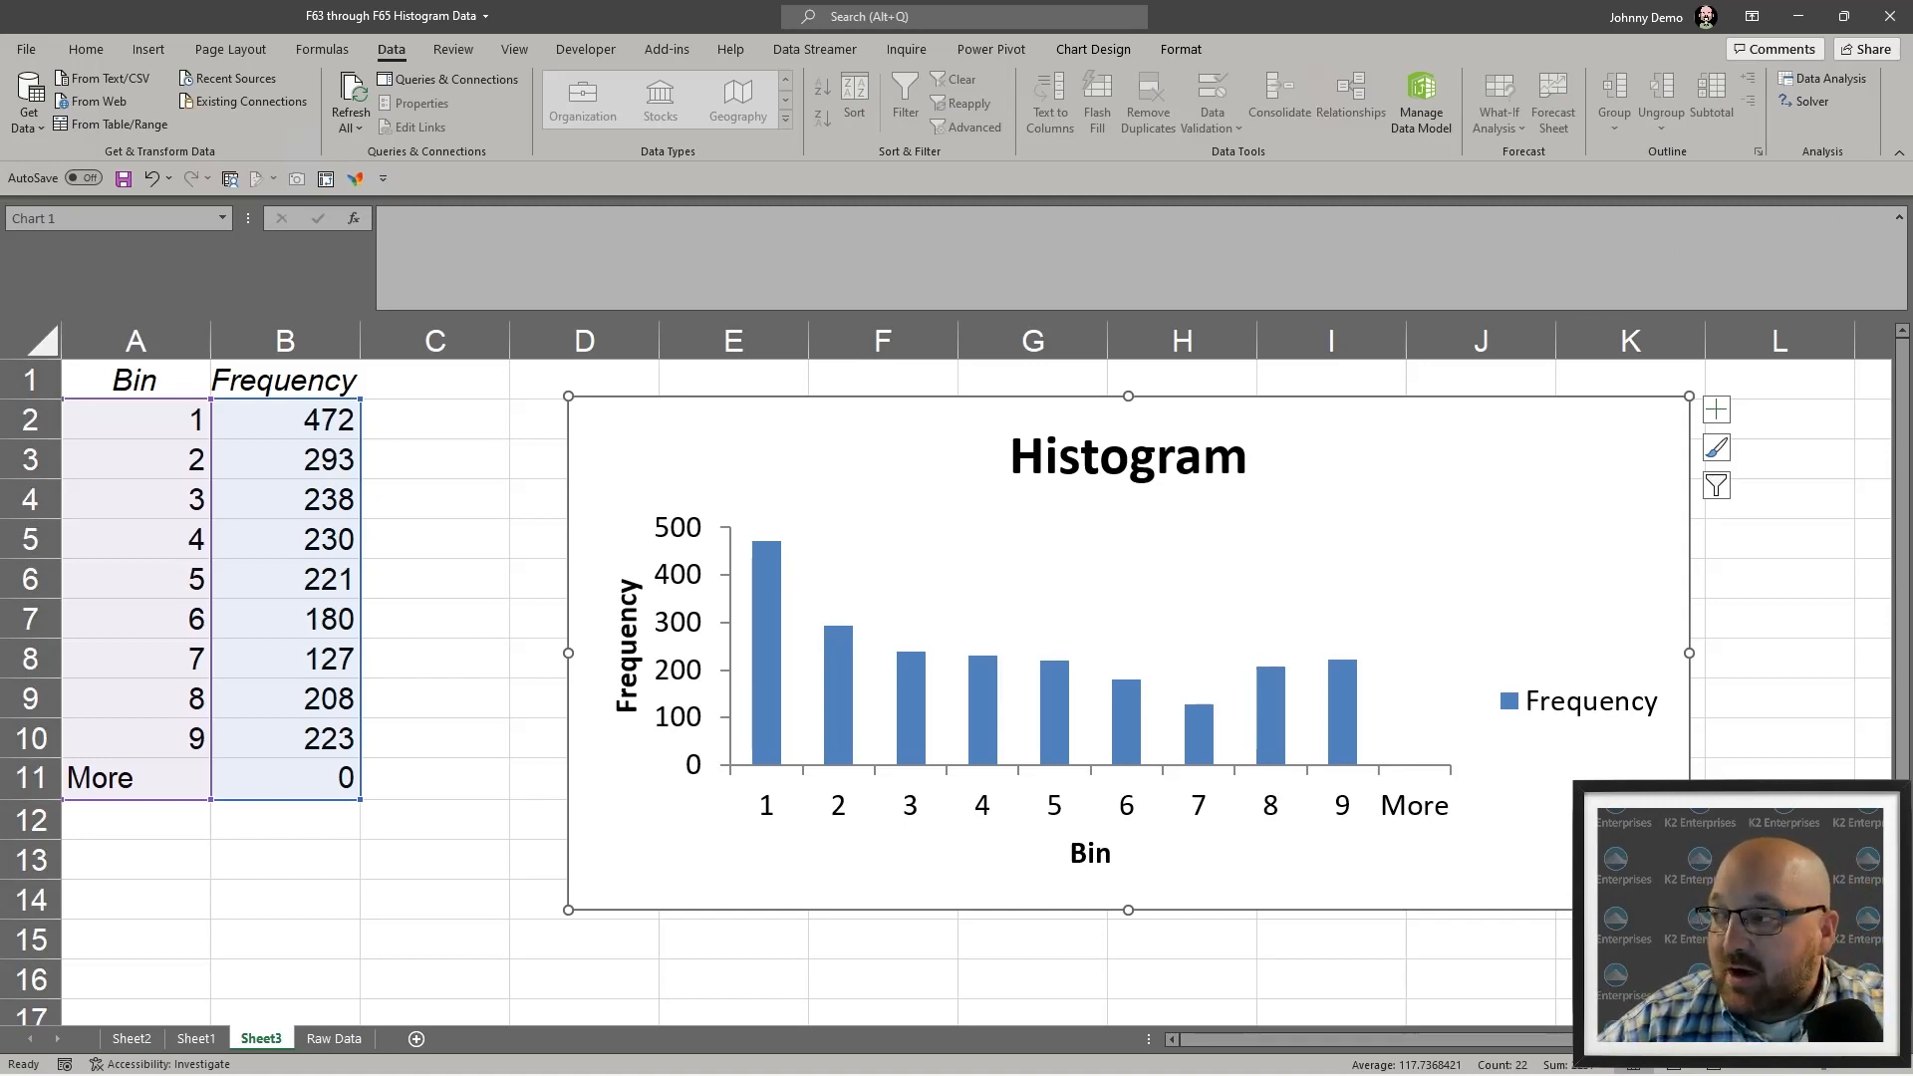
- Open the workbook F66 through F70 Flash Fill from File Explorer and clear cell E1 on the Flash Fill Concatenate sheet
left_click(1805, 17)
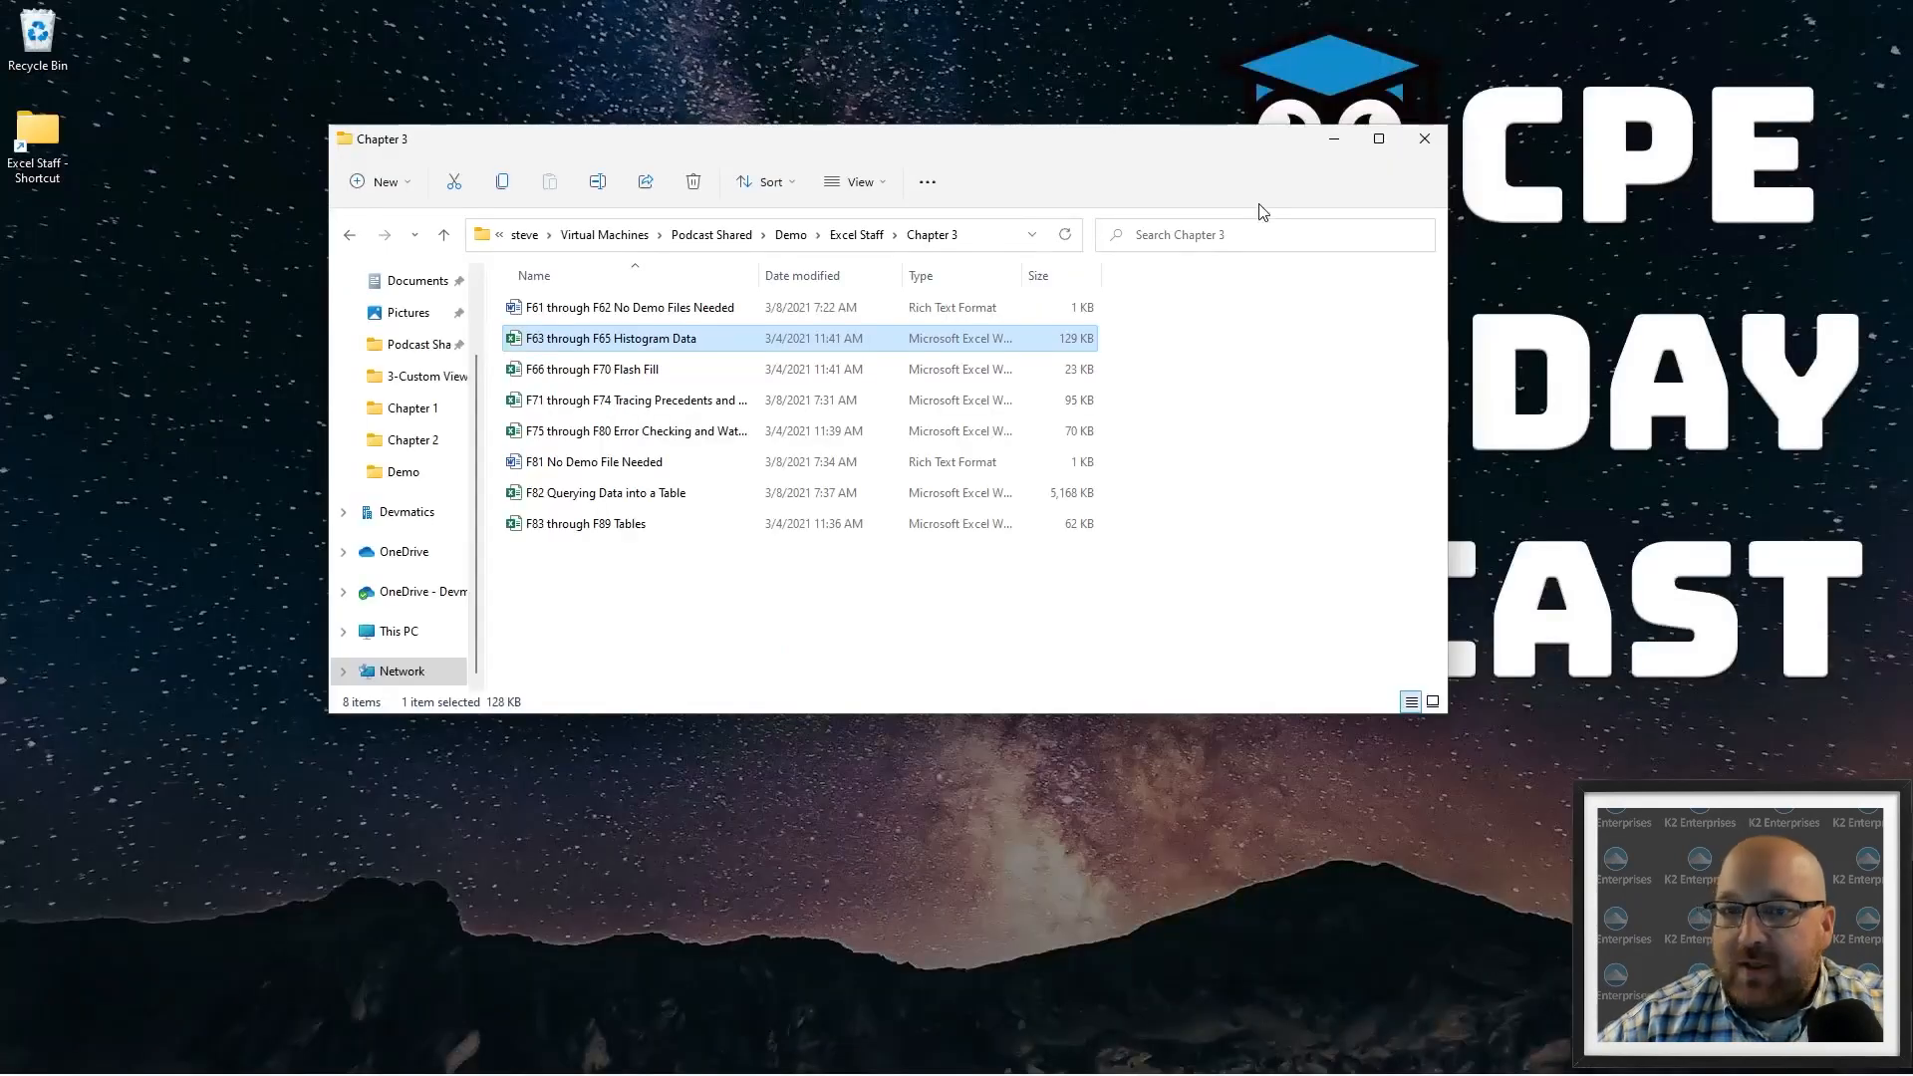
double_click(606, 370)
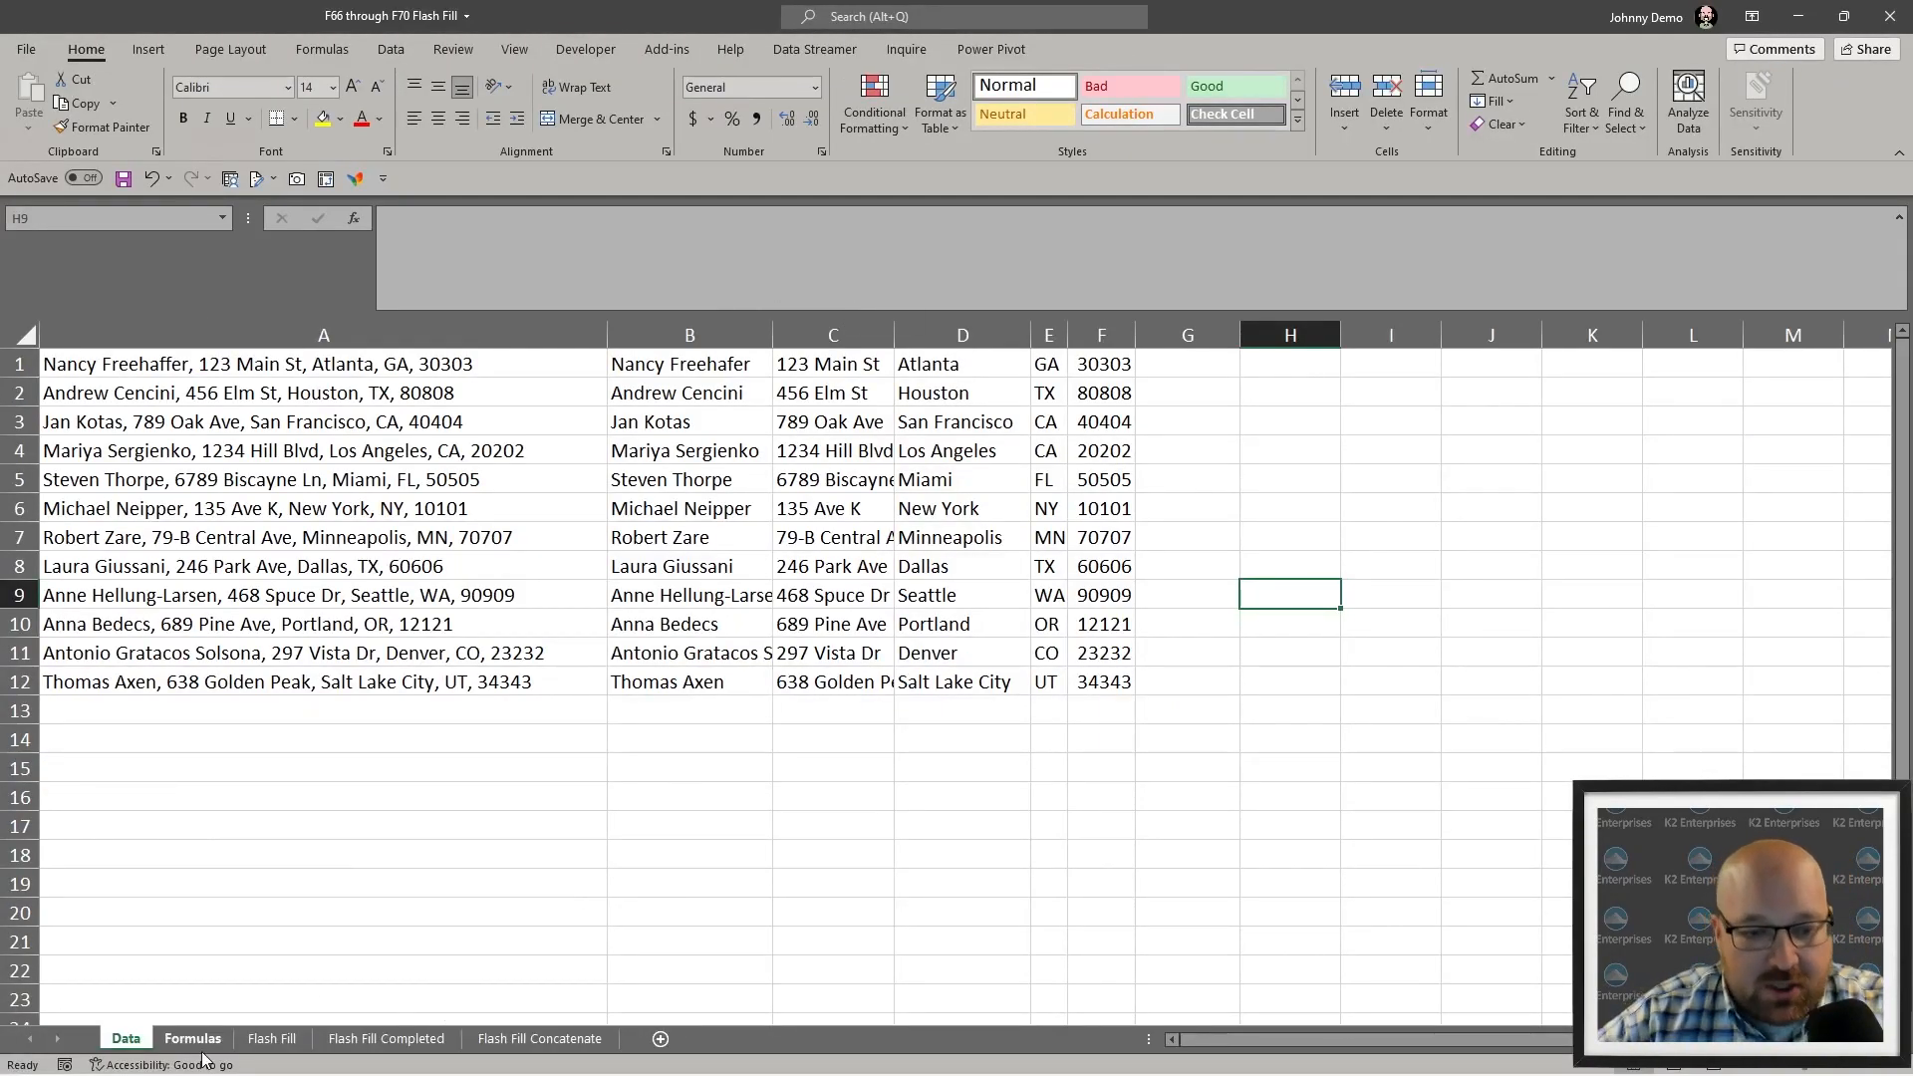
left_click(525, 1040)
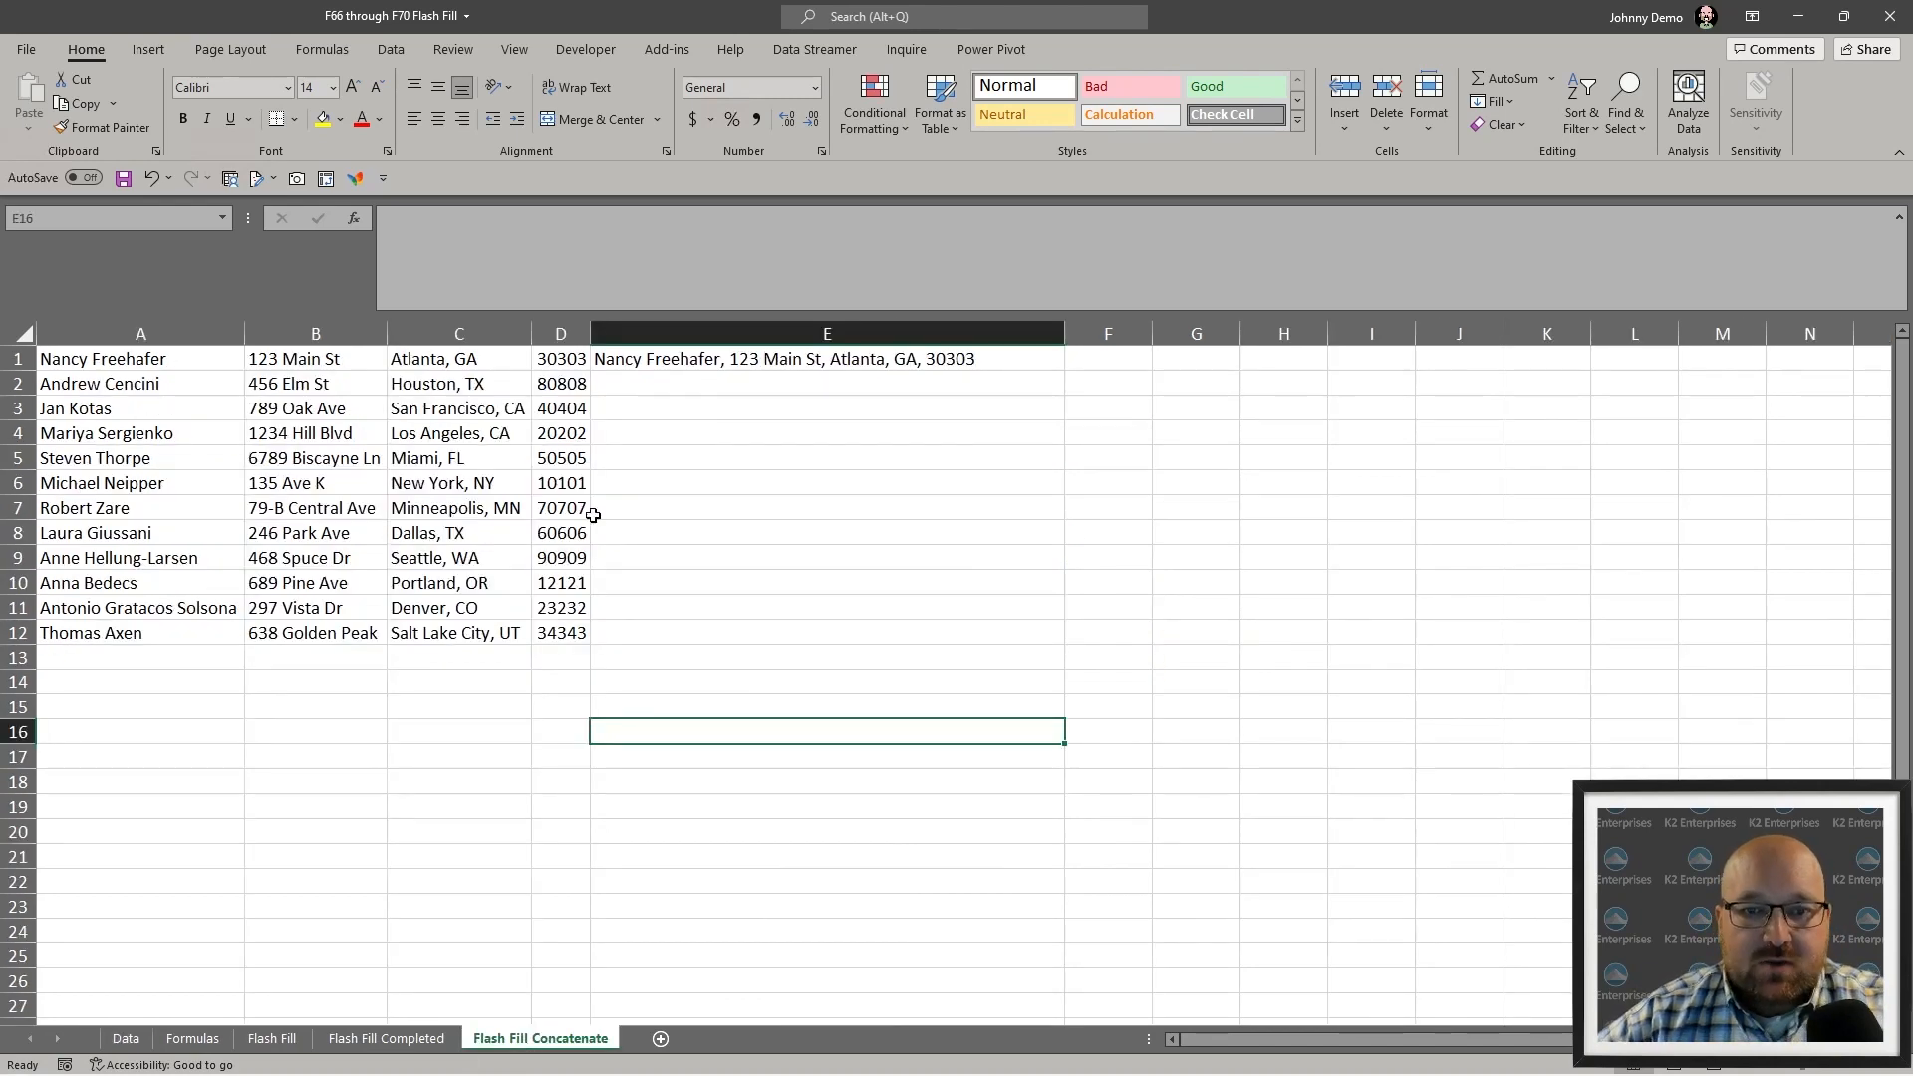
scroll(590, 510, "up", 3)
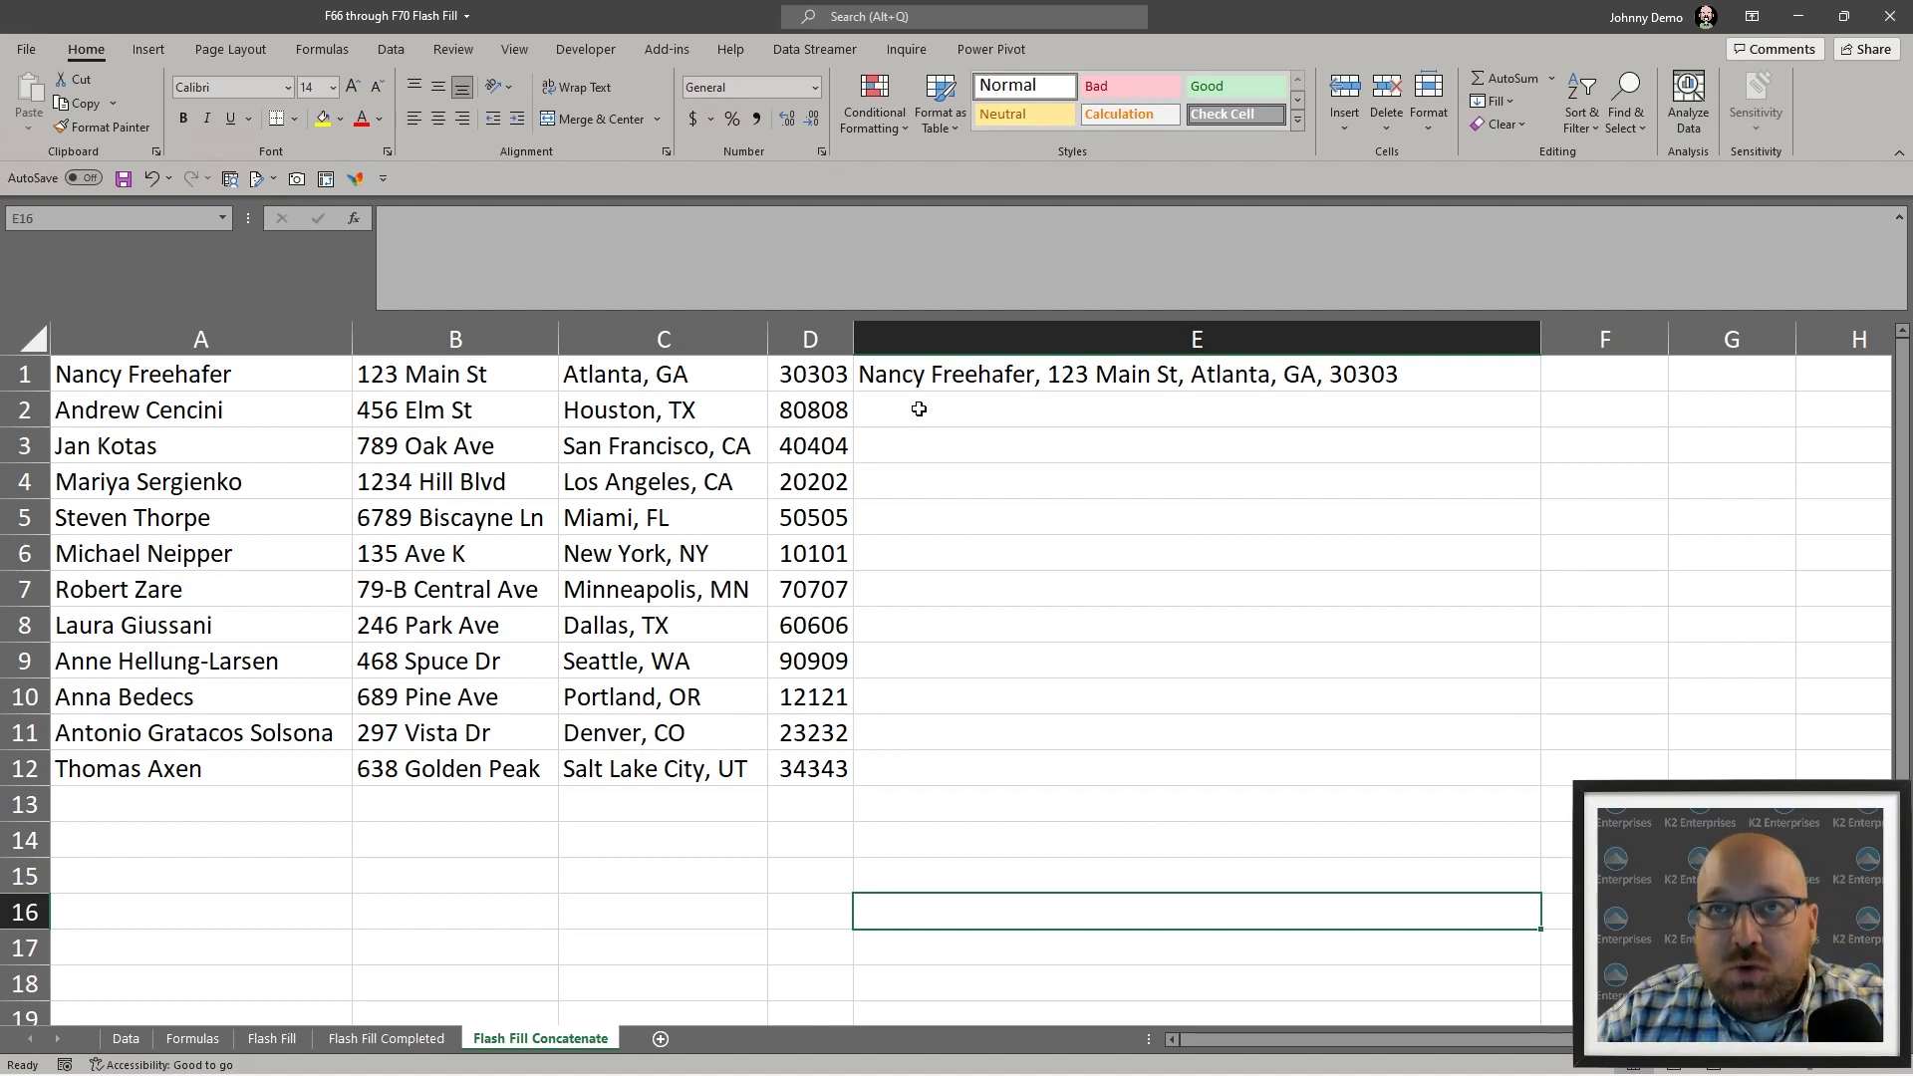
left_click(949, 371)
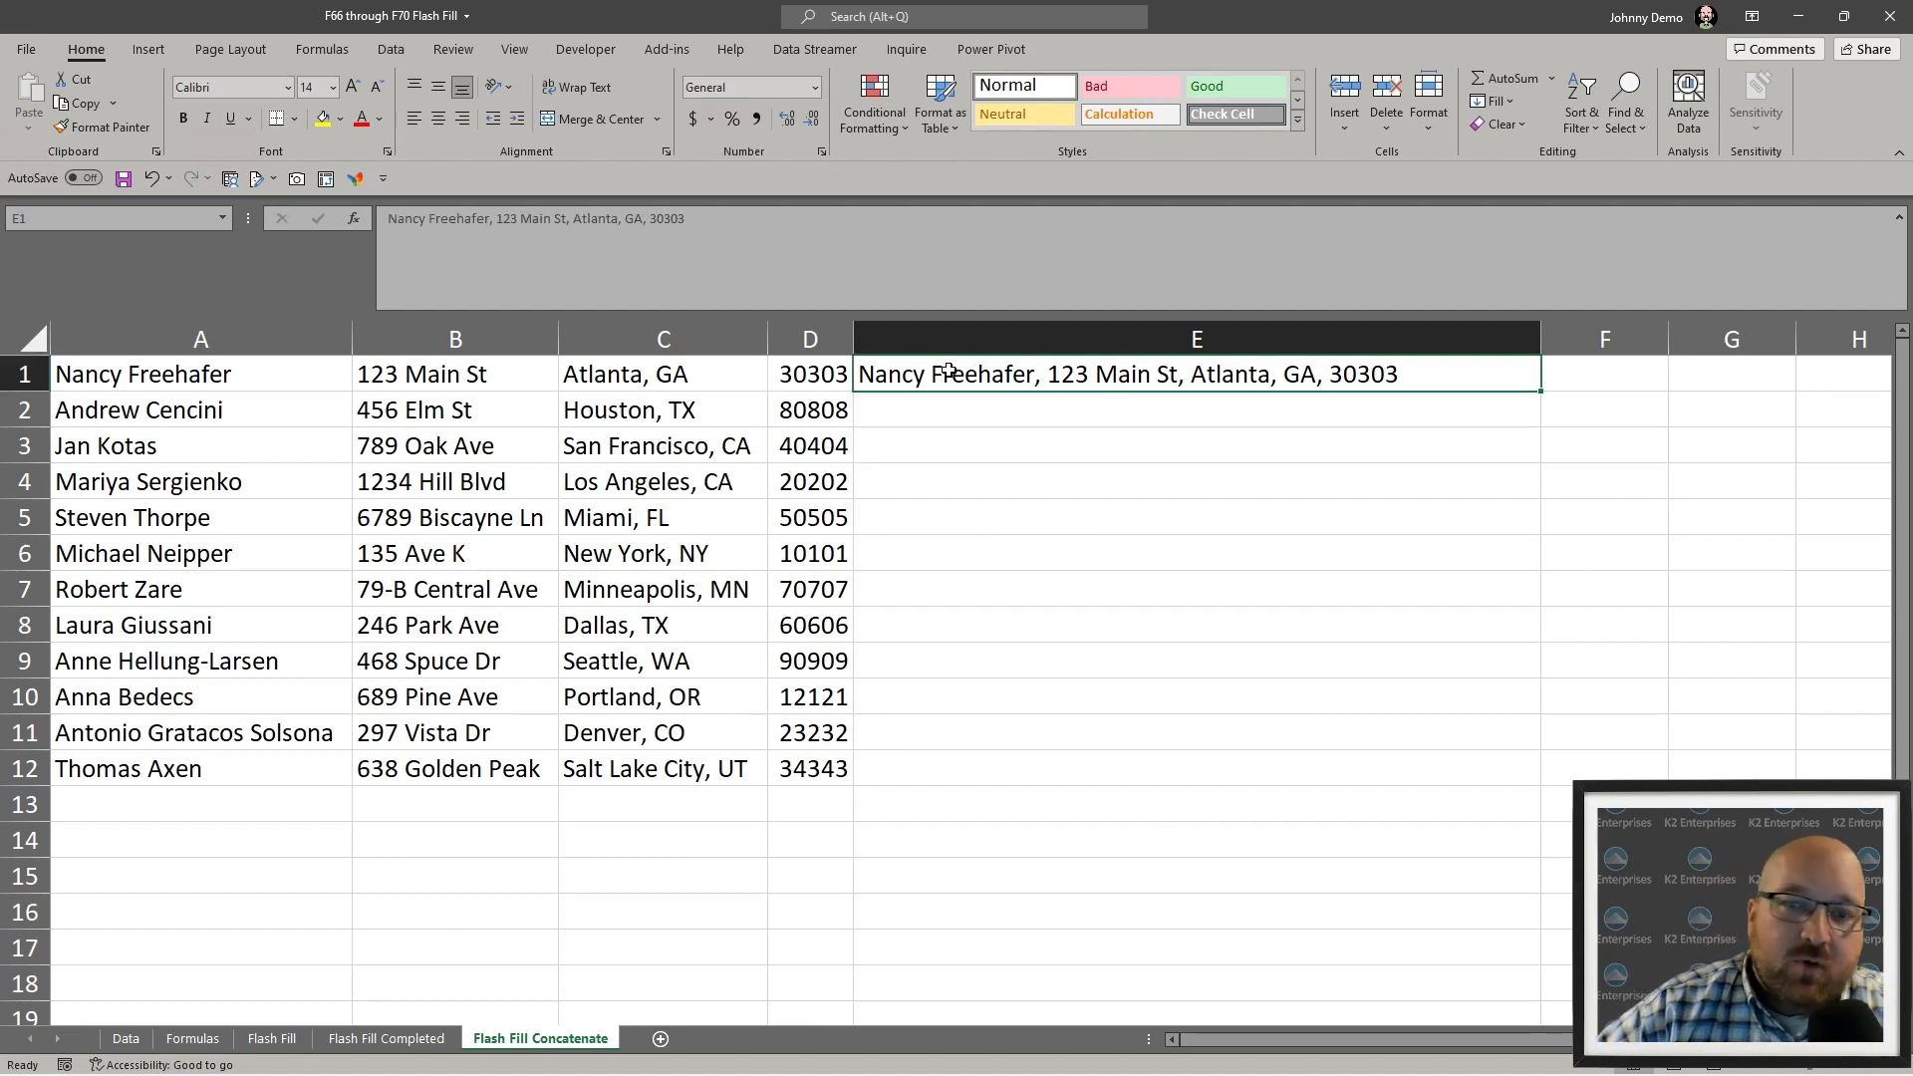
key("Delete")
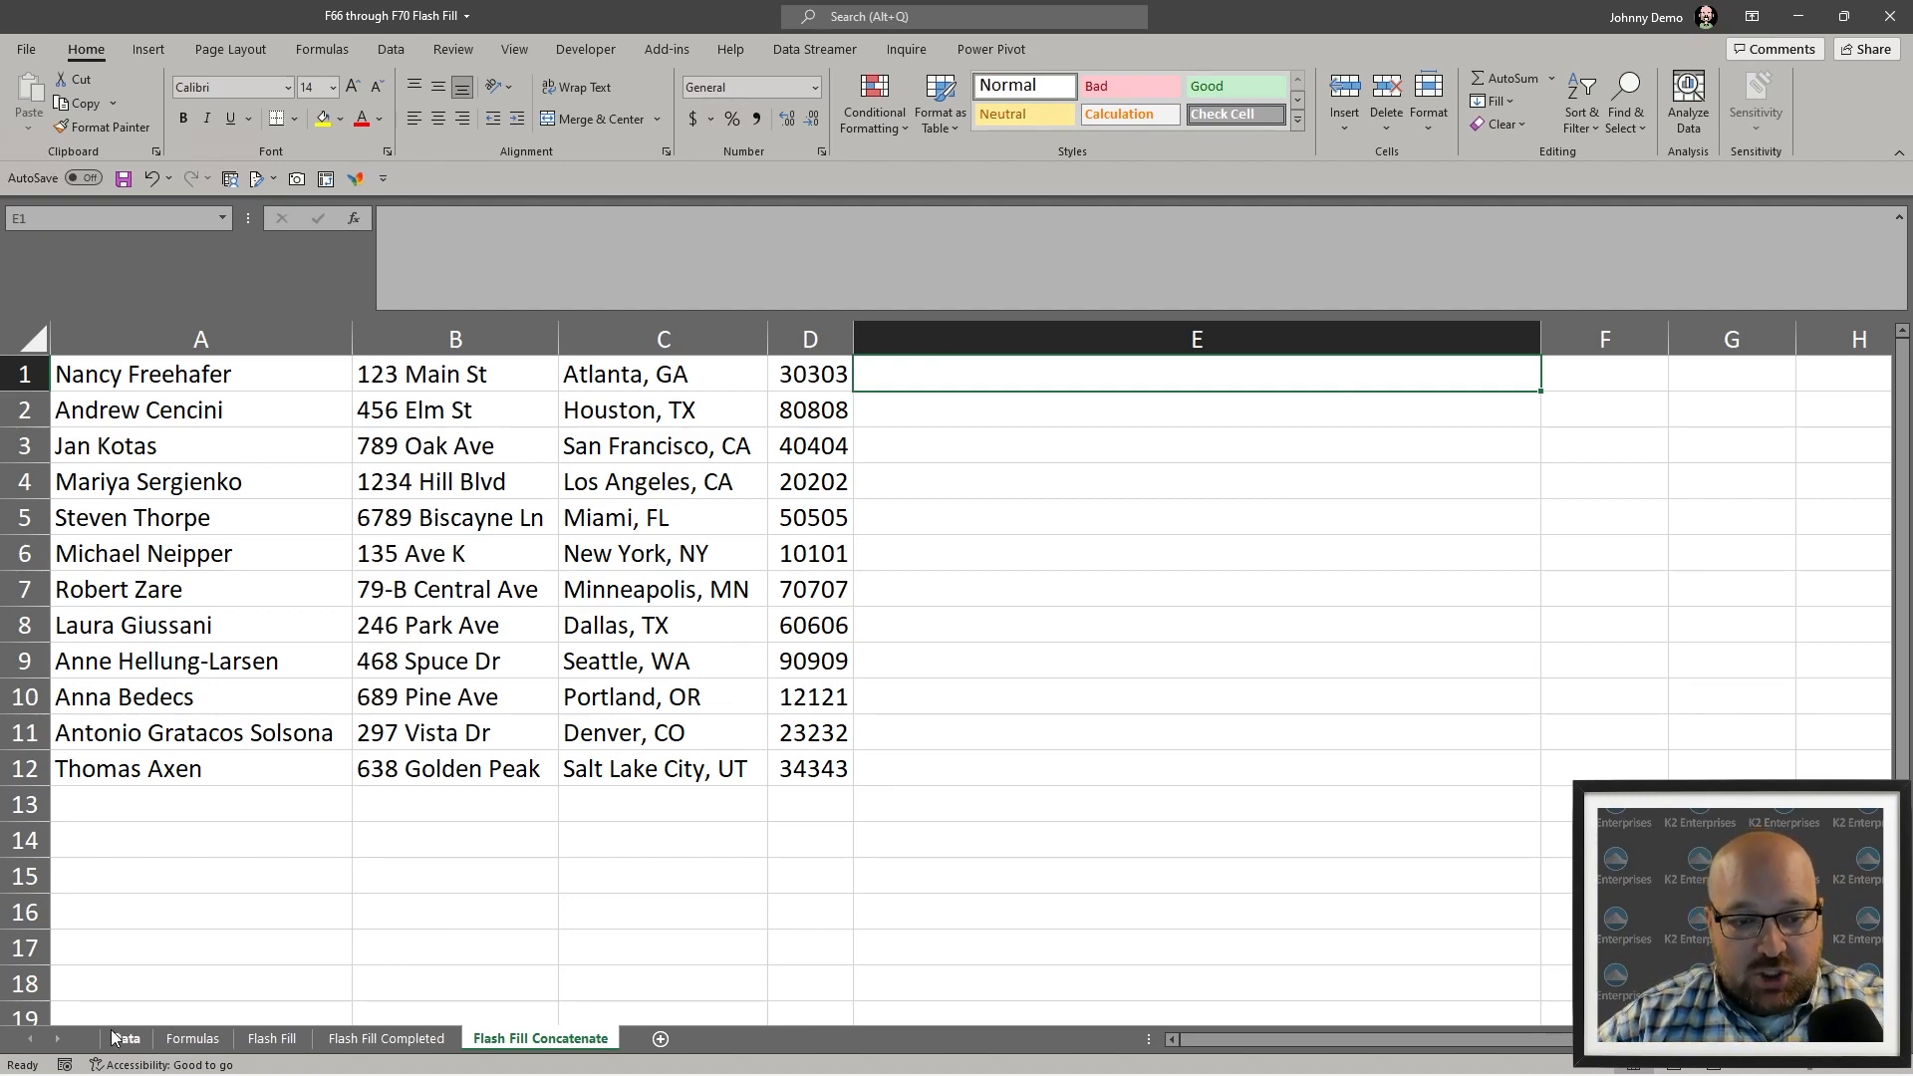
- On the Flash Fill sheet, use Flash Fill from cell B2 to extract the names into column B
left_click(254, 1044)
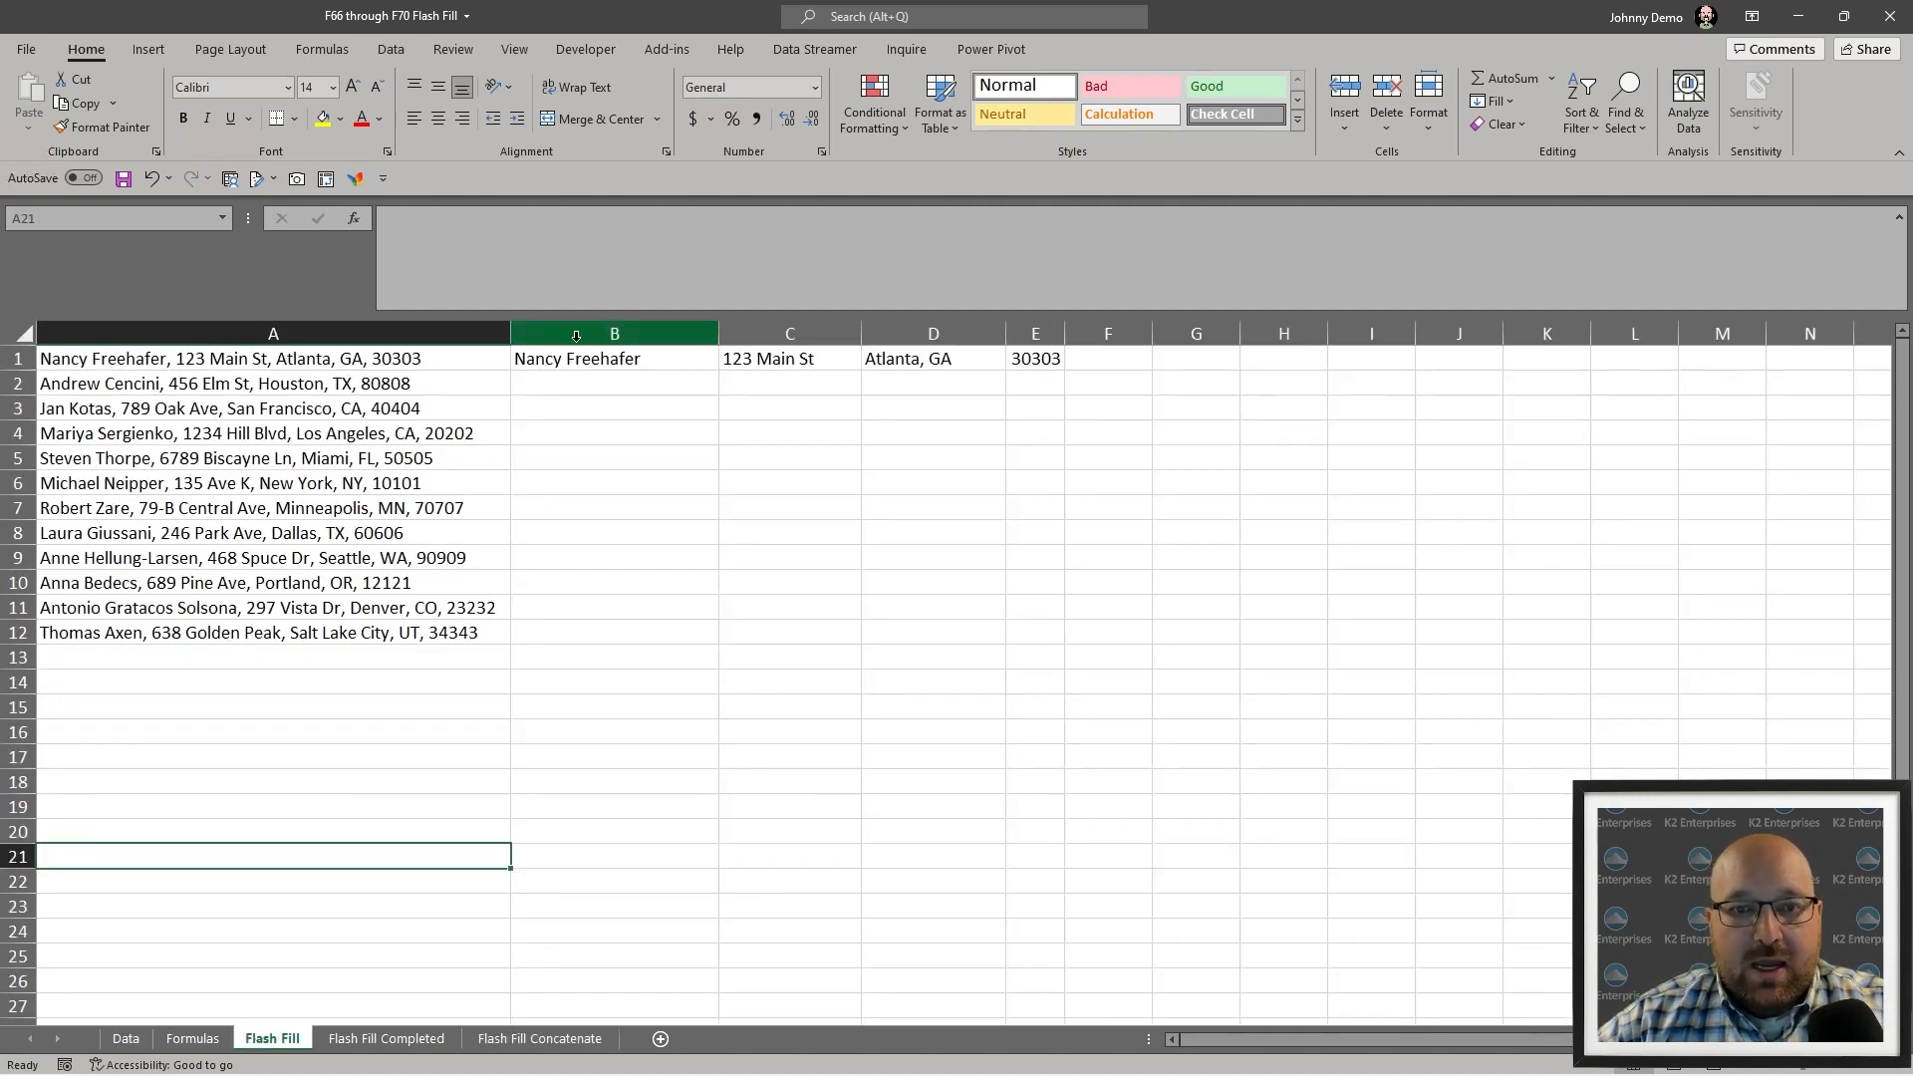
left_click(586, 334)
left_click(570, 377)
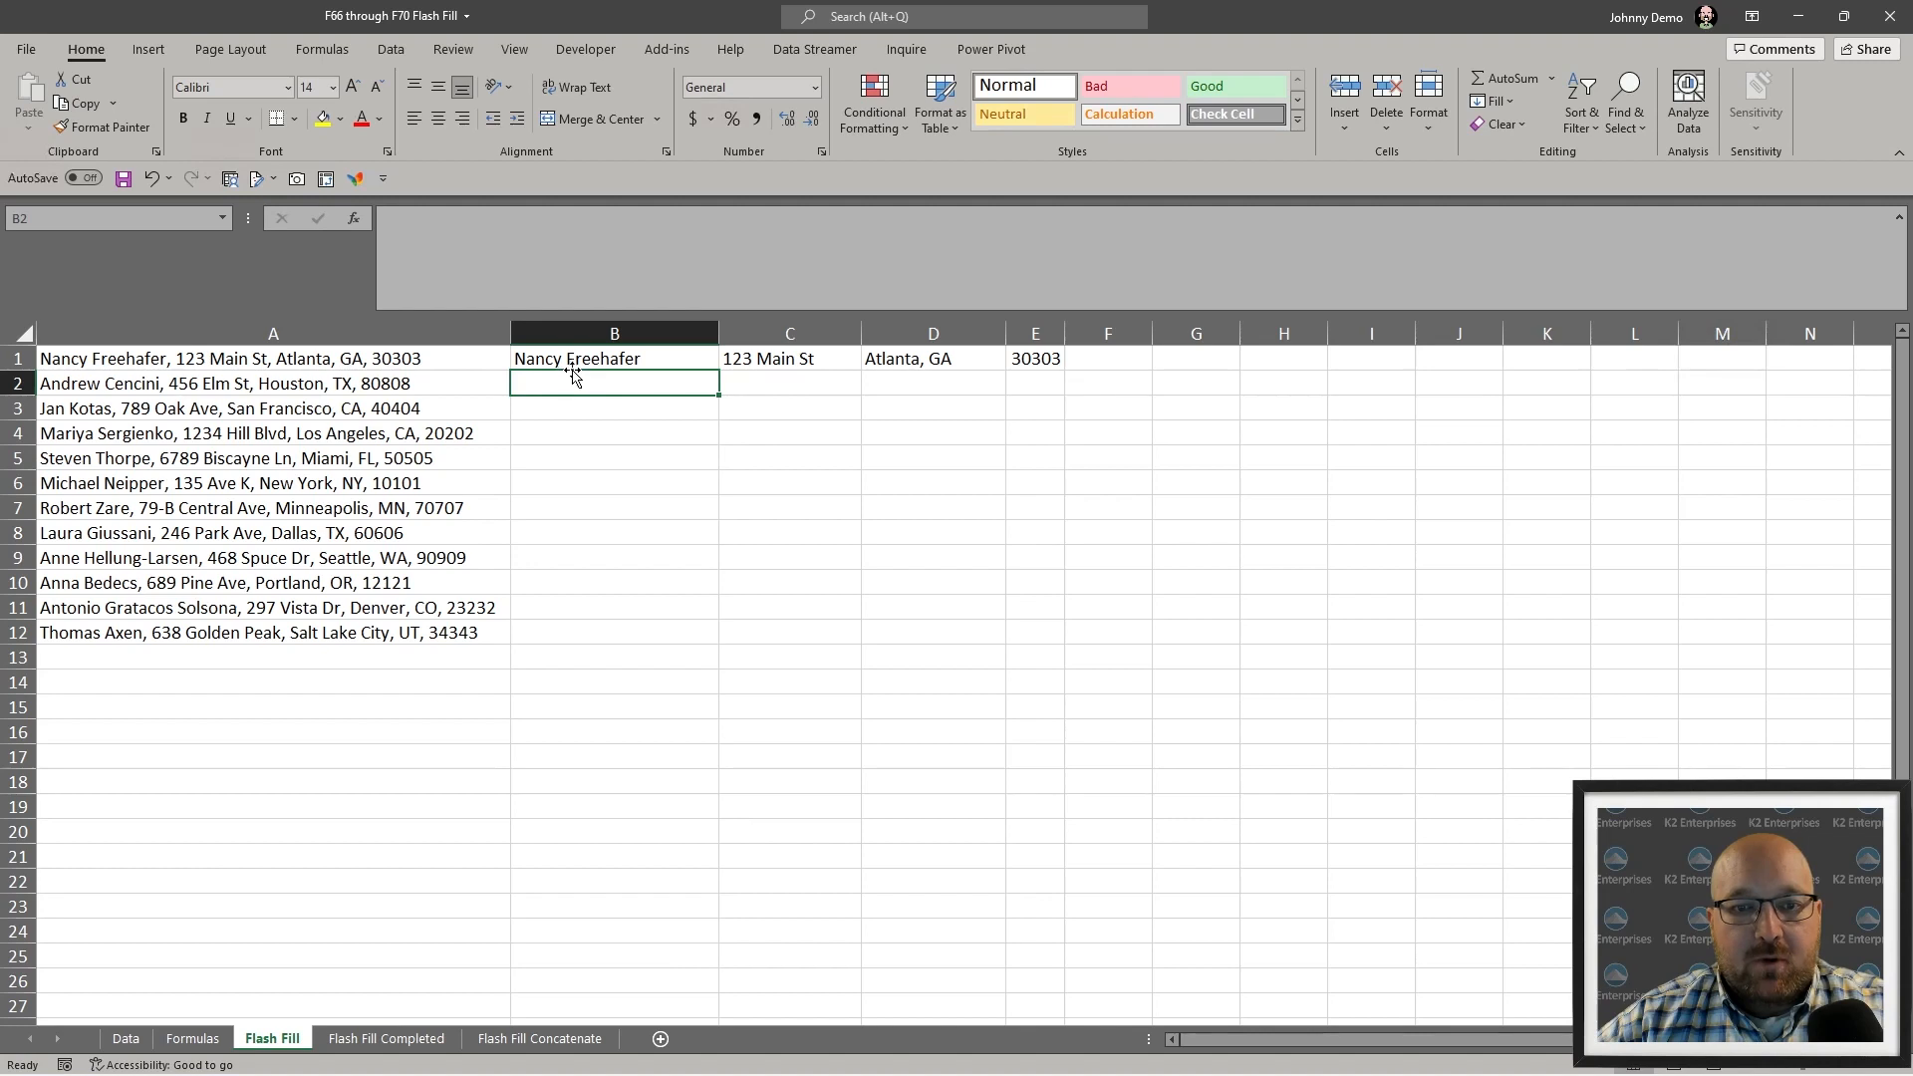
left_click(390, 49)
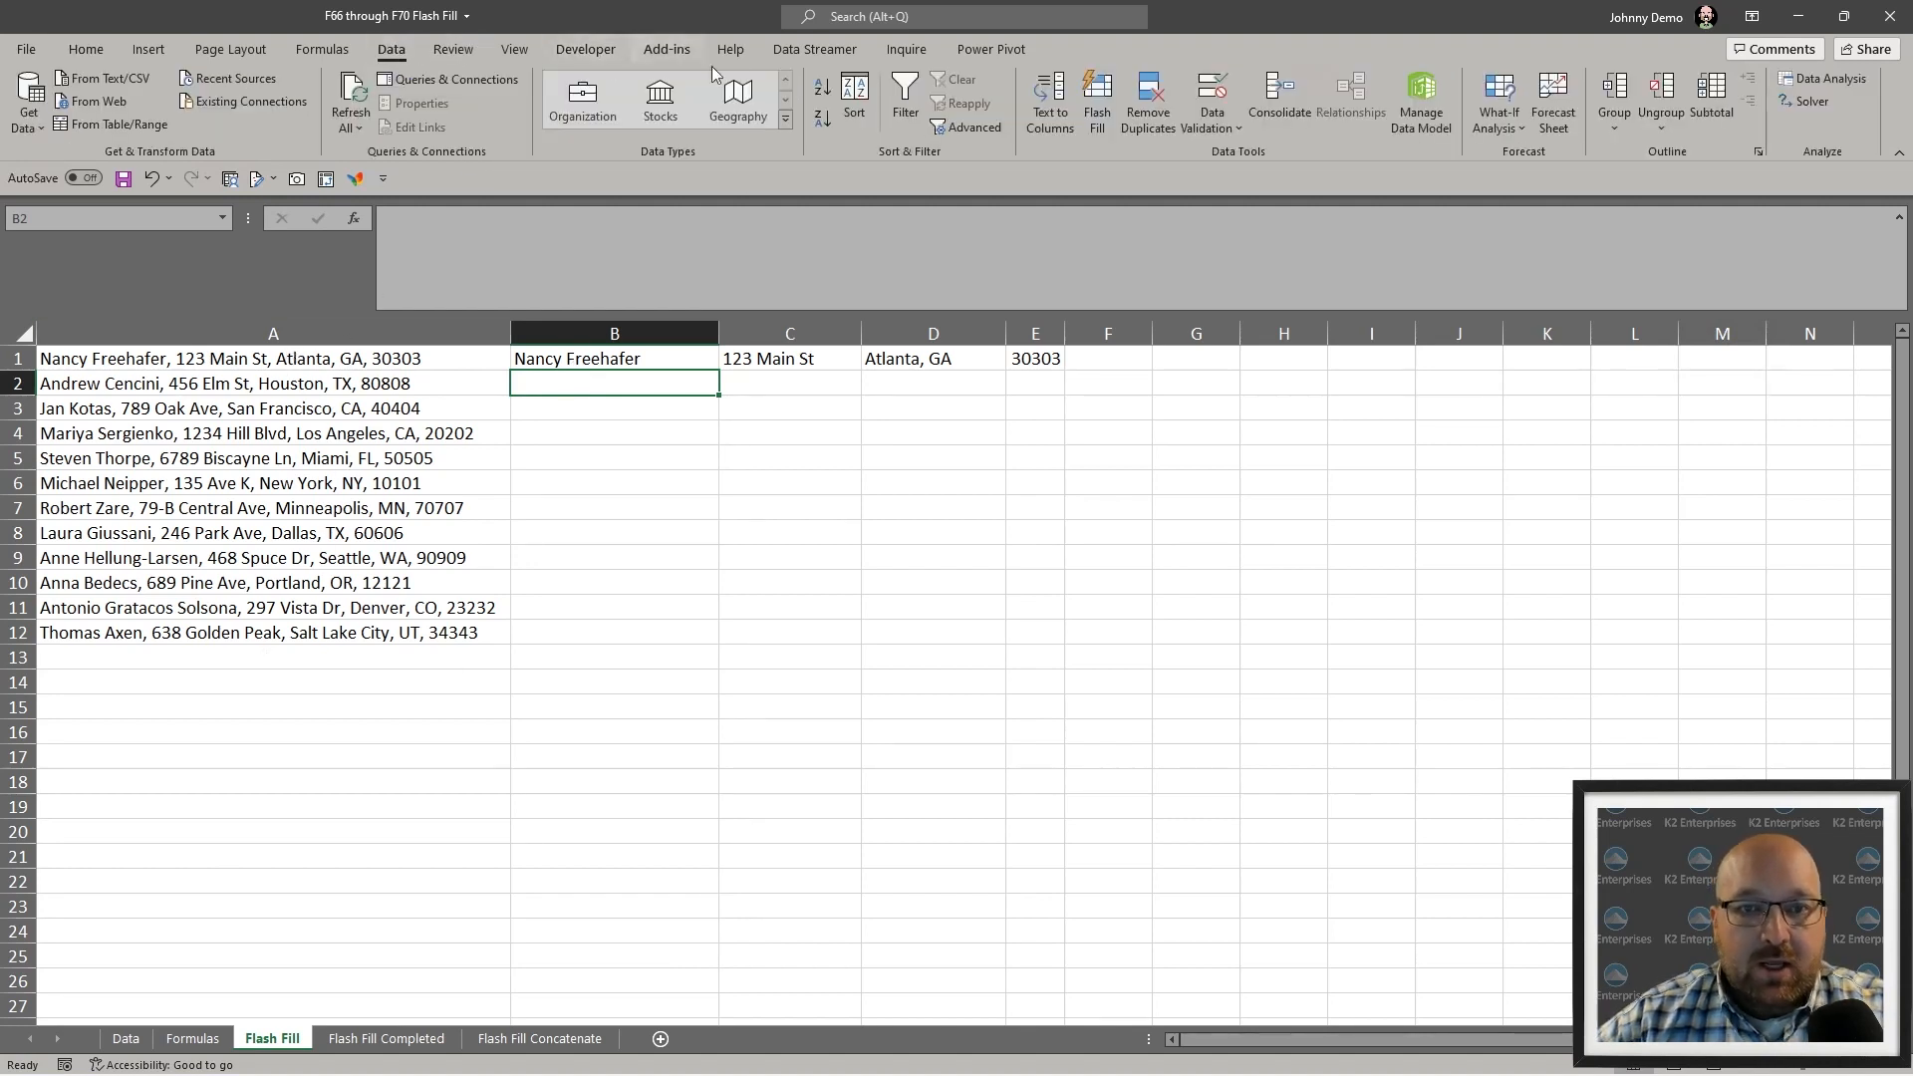
left_click(1086, 96)
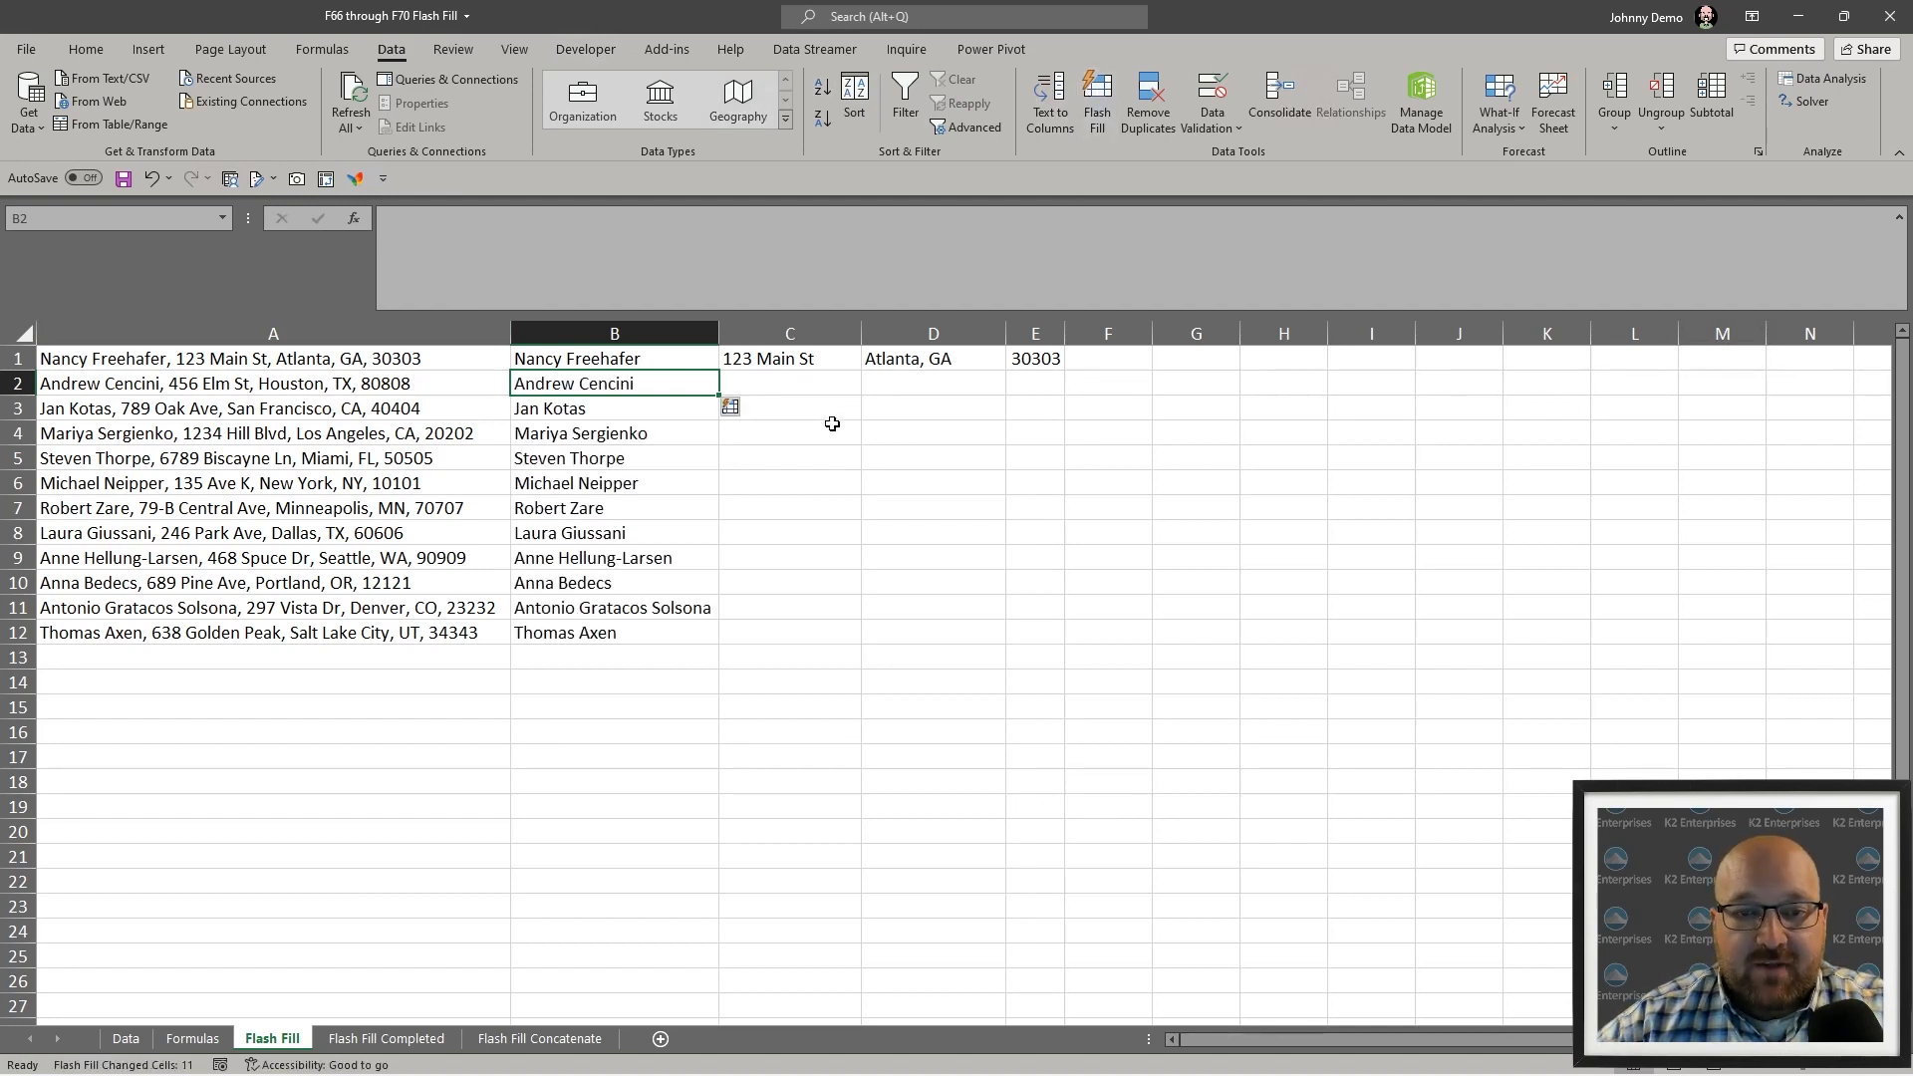
- Use Flash Fill from cell C2 to extract the street addresses into column C
left_click_drag(790, 359, 1021, 357)
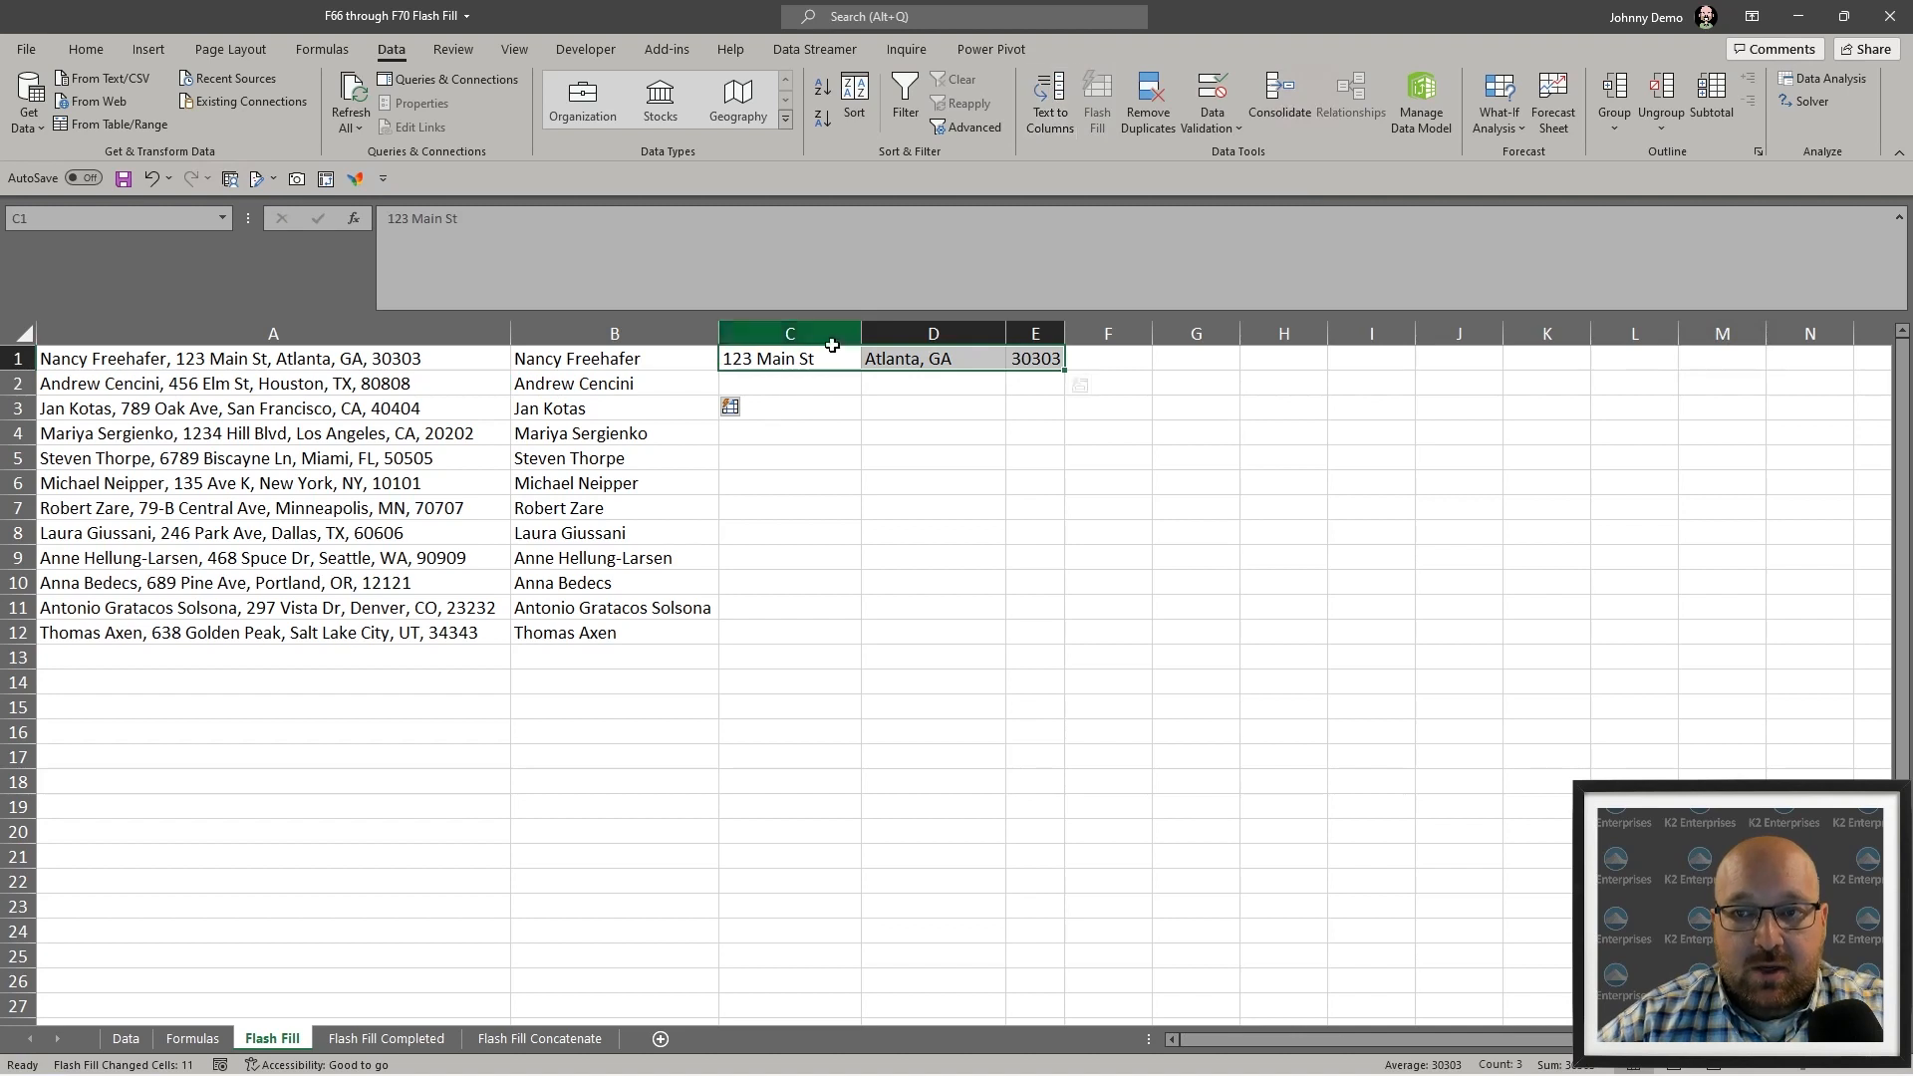
left_click_drag(772, 383, 1010, 389)
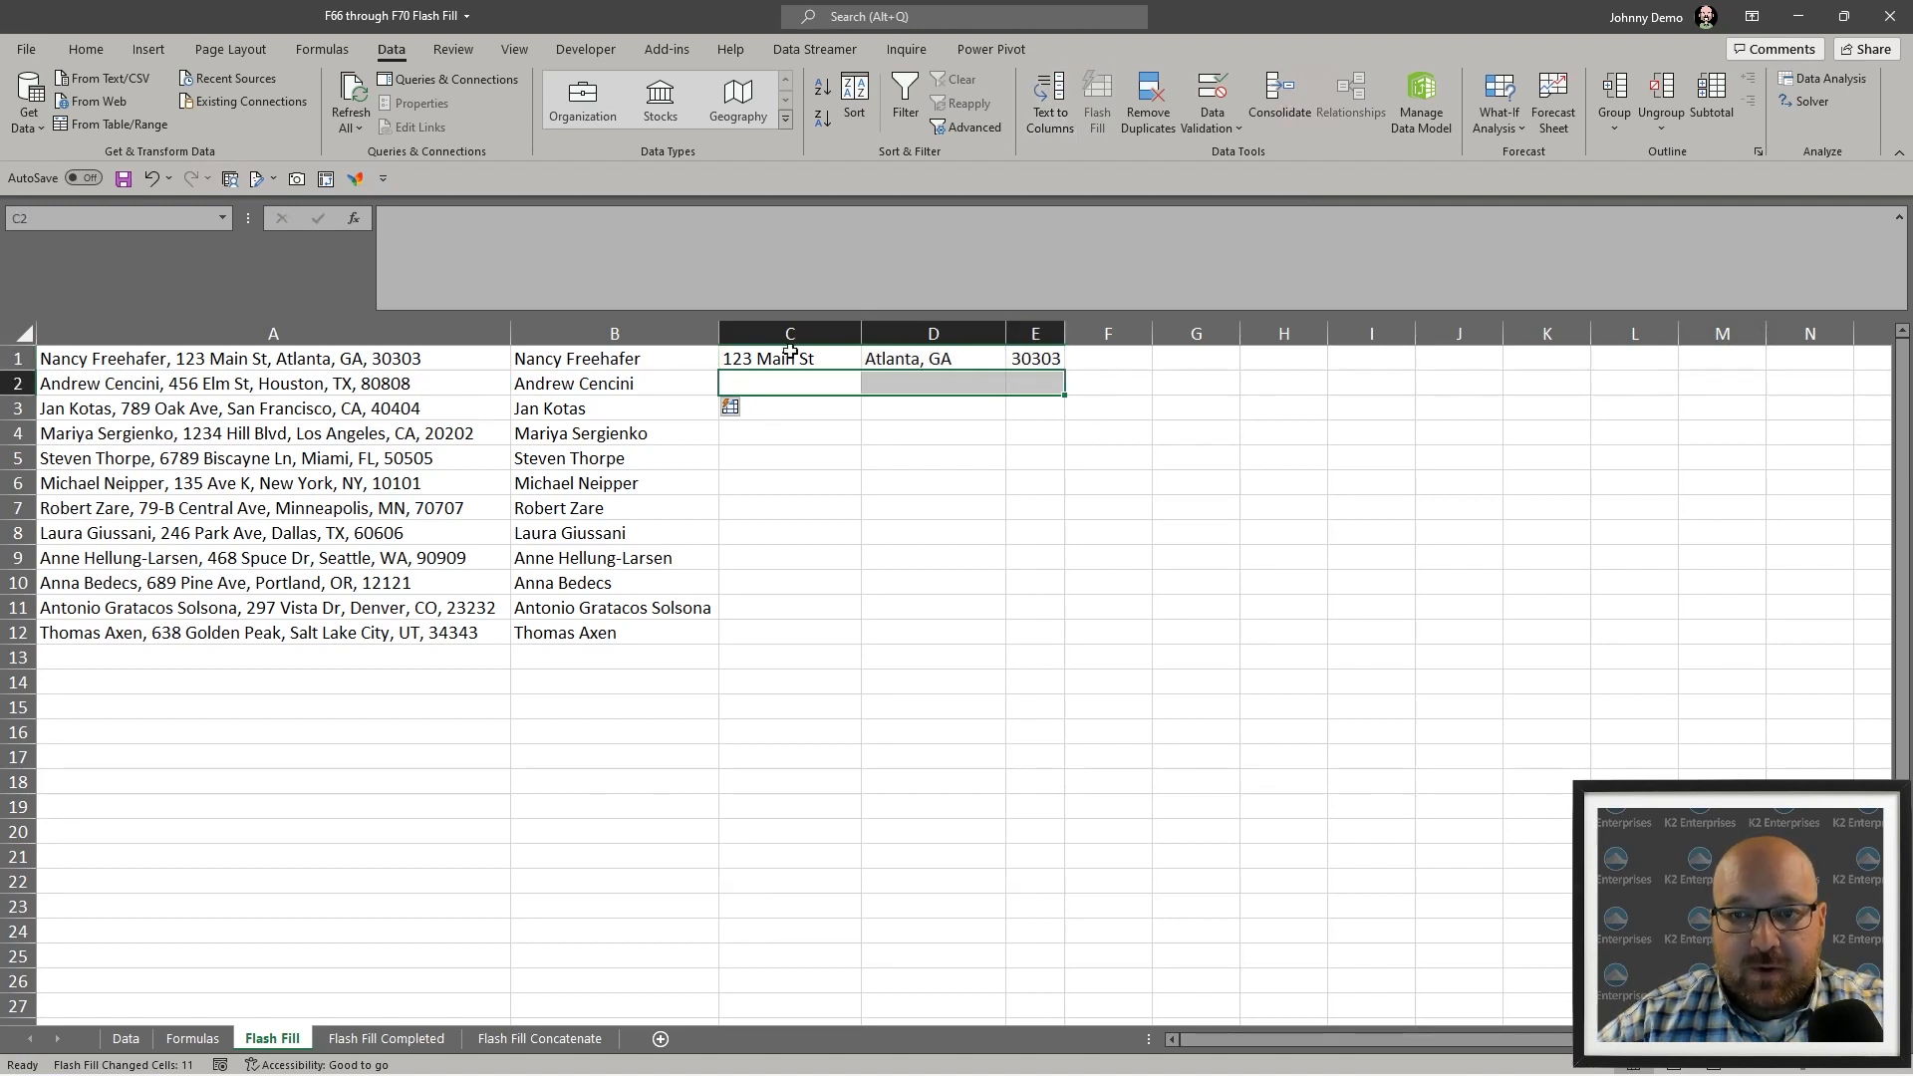
left_click(776, 386)
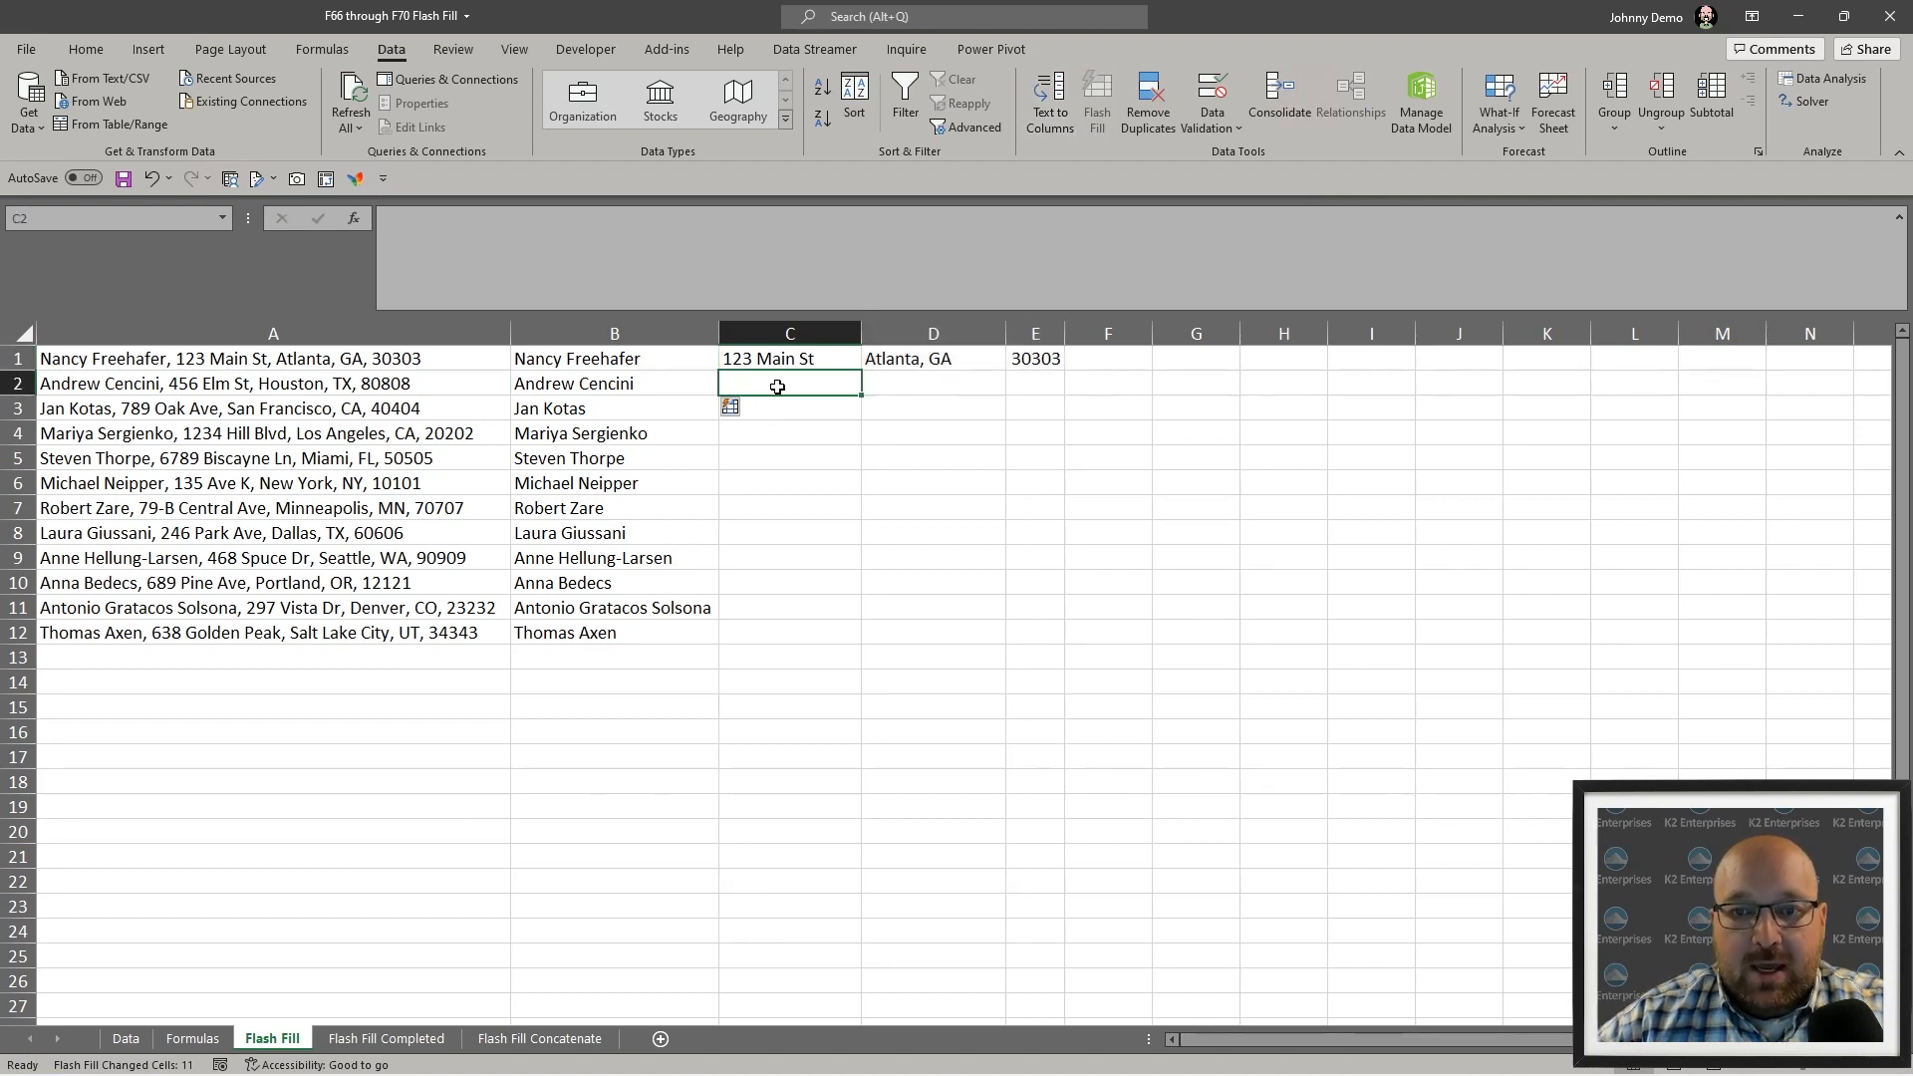
left_click(1073, 135)
key("Return")
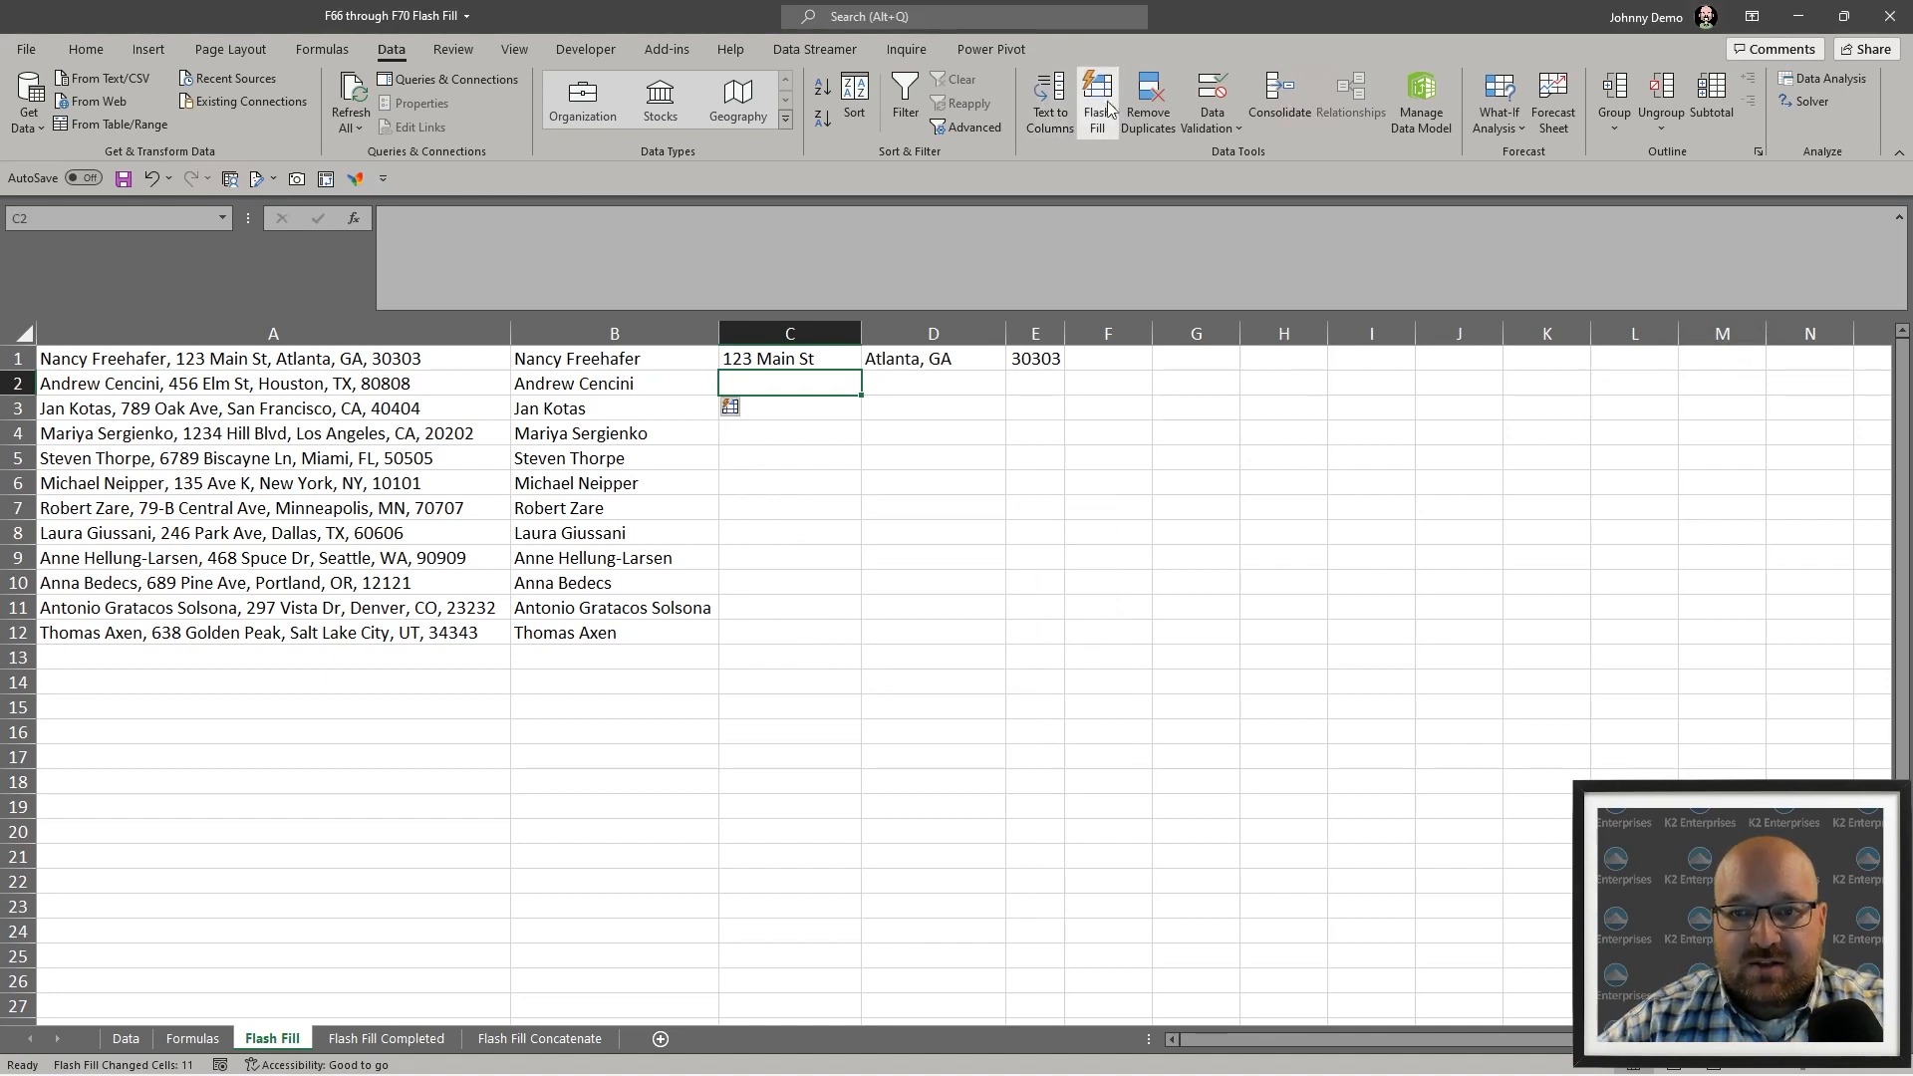
left_click(1097, 110)
left_click(897, 392)
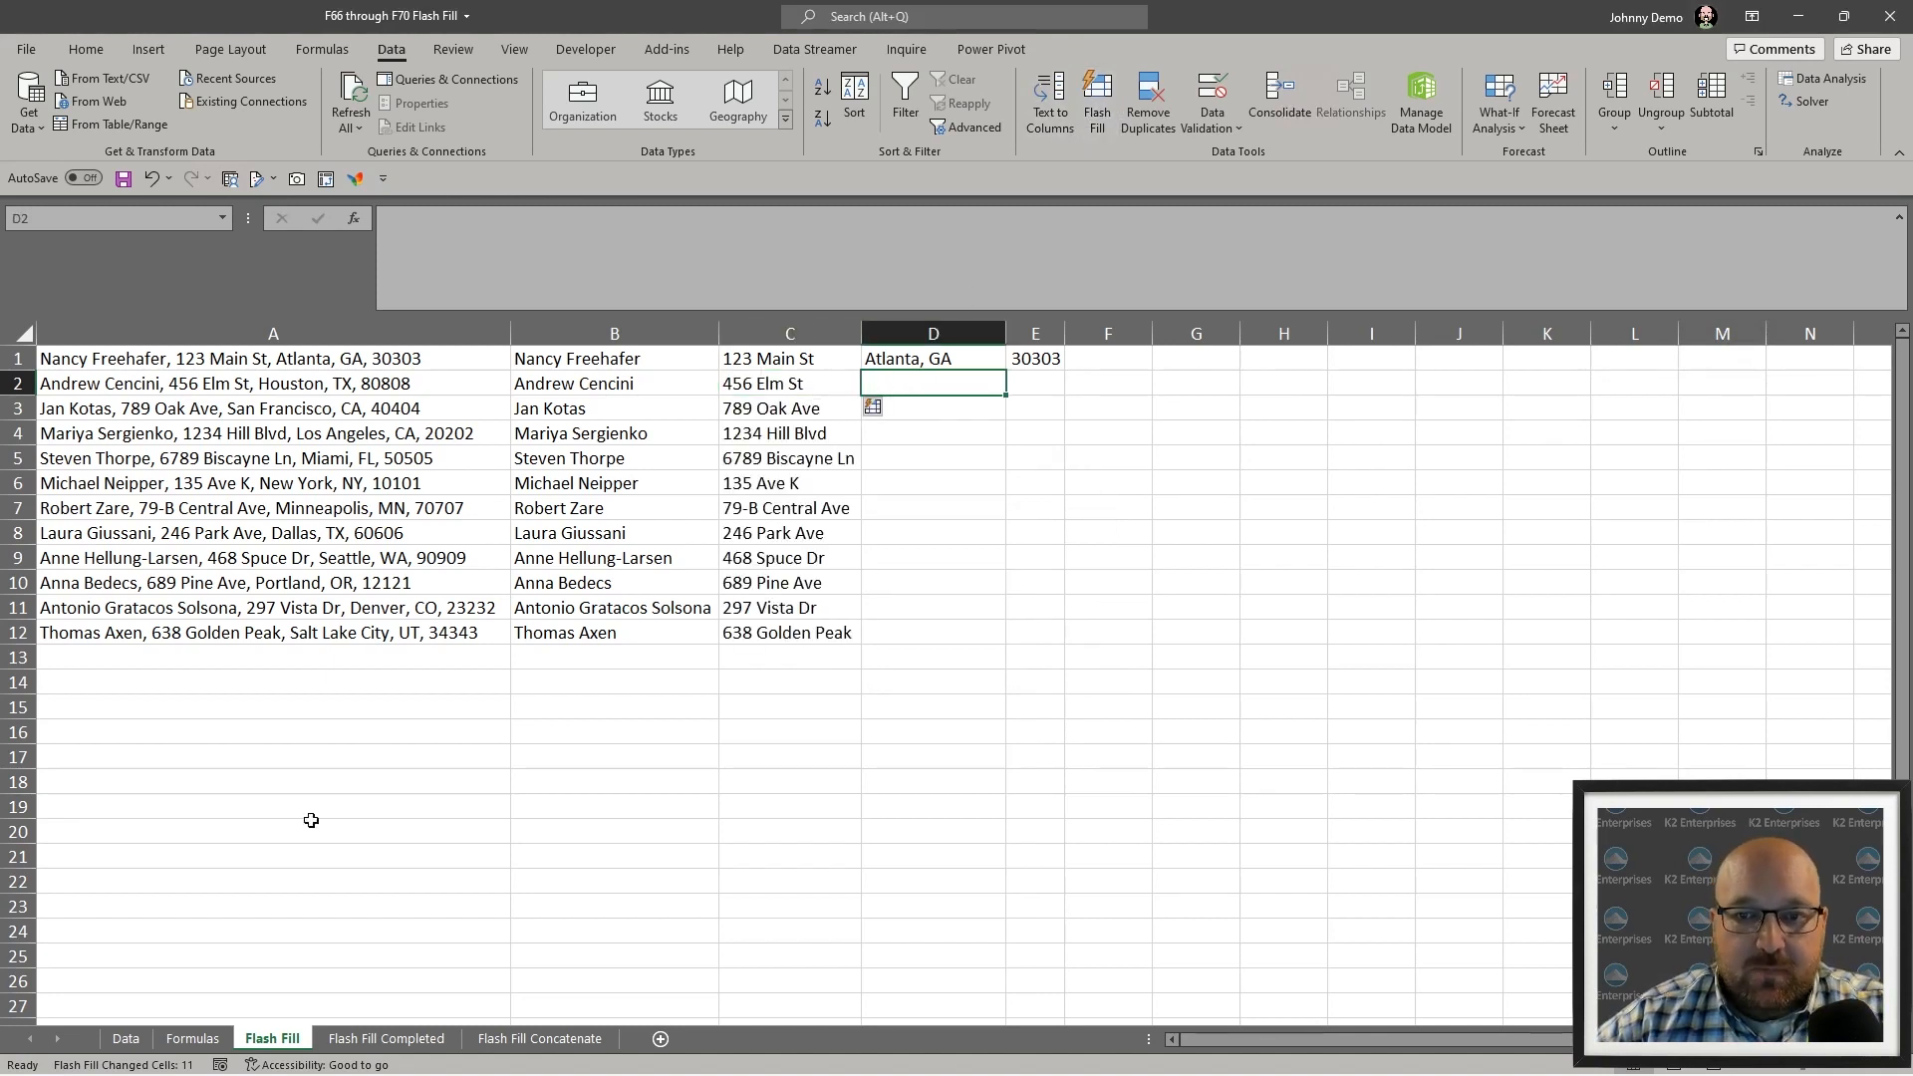
- Enter the formula =A1&B1&C1&D1 in cell E1 of the Flash Fill Concatenate sheet
left_click(510, 1040)
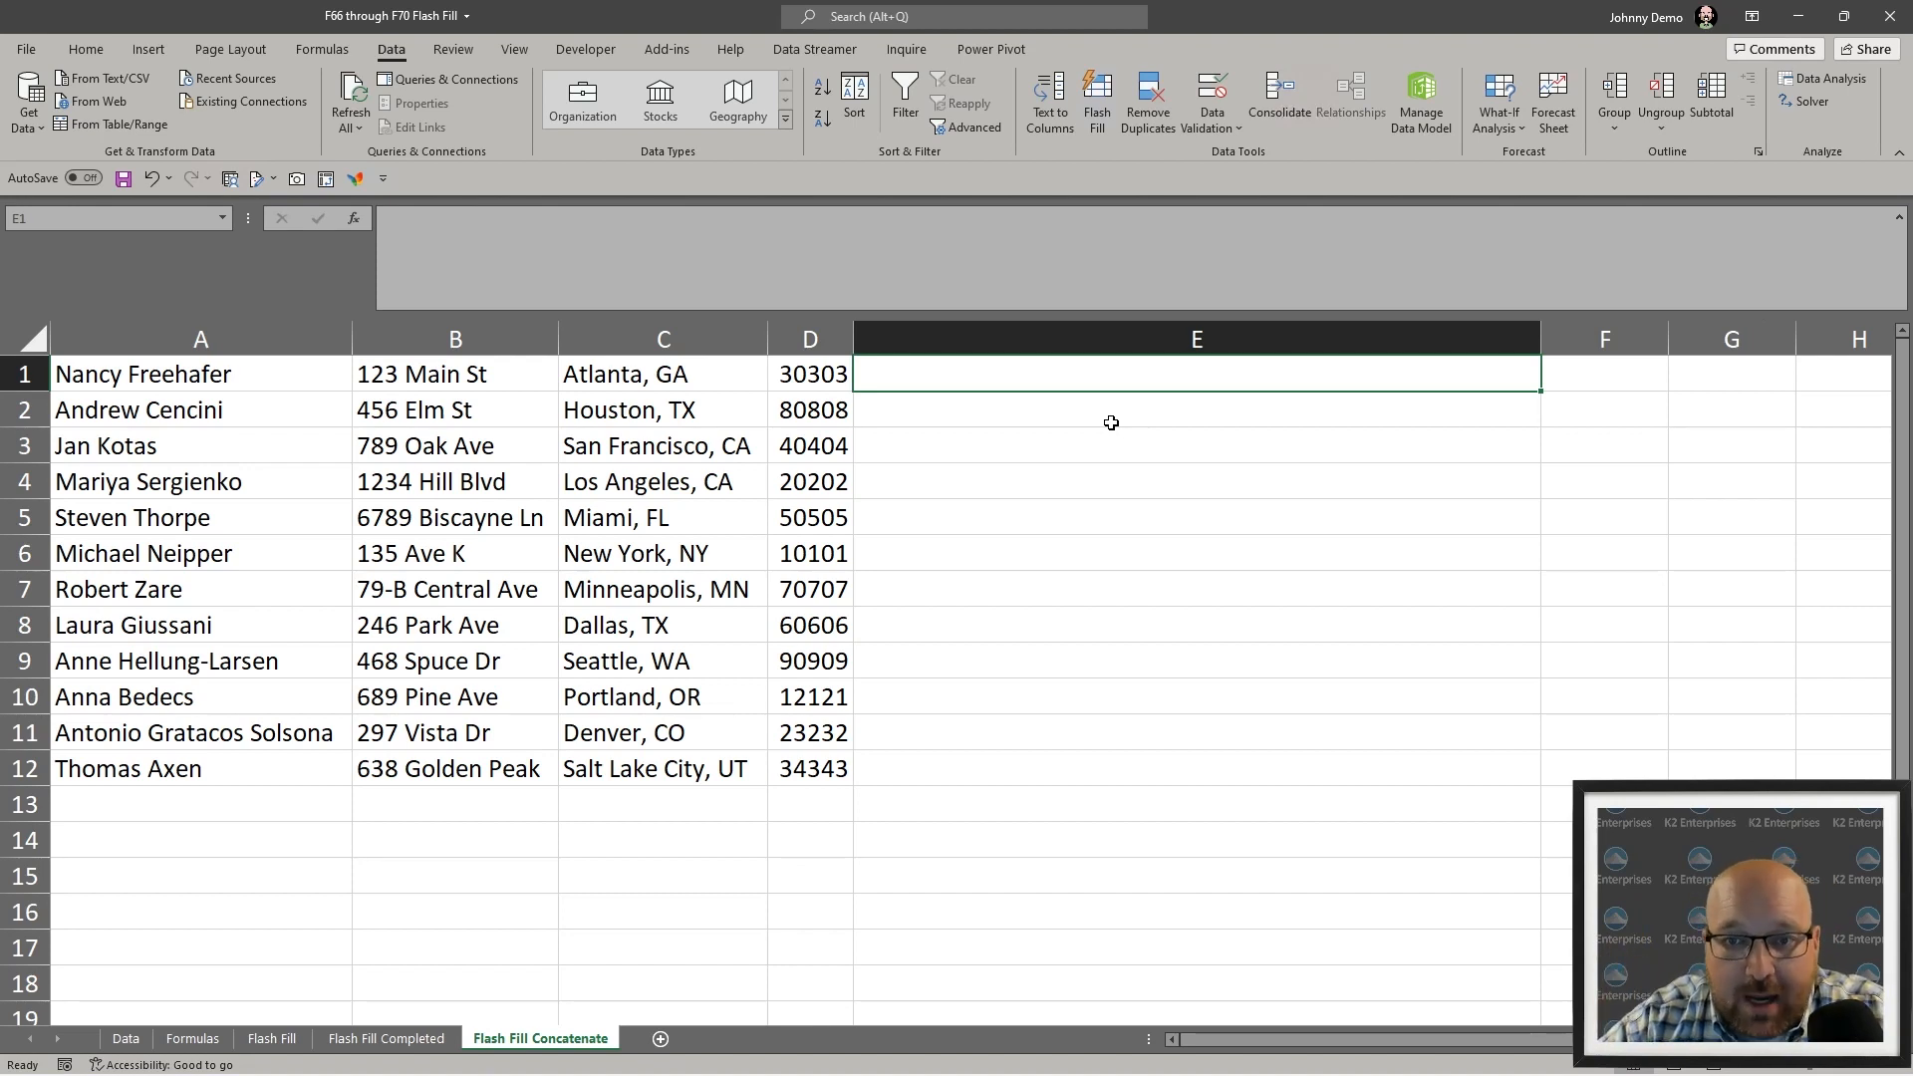
type("=")
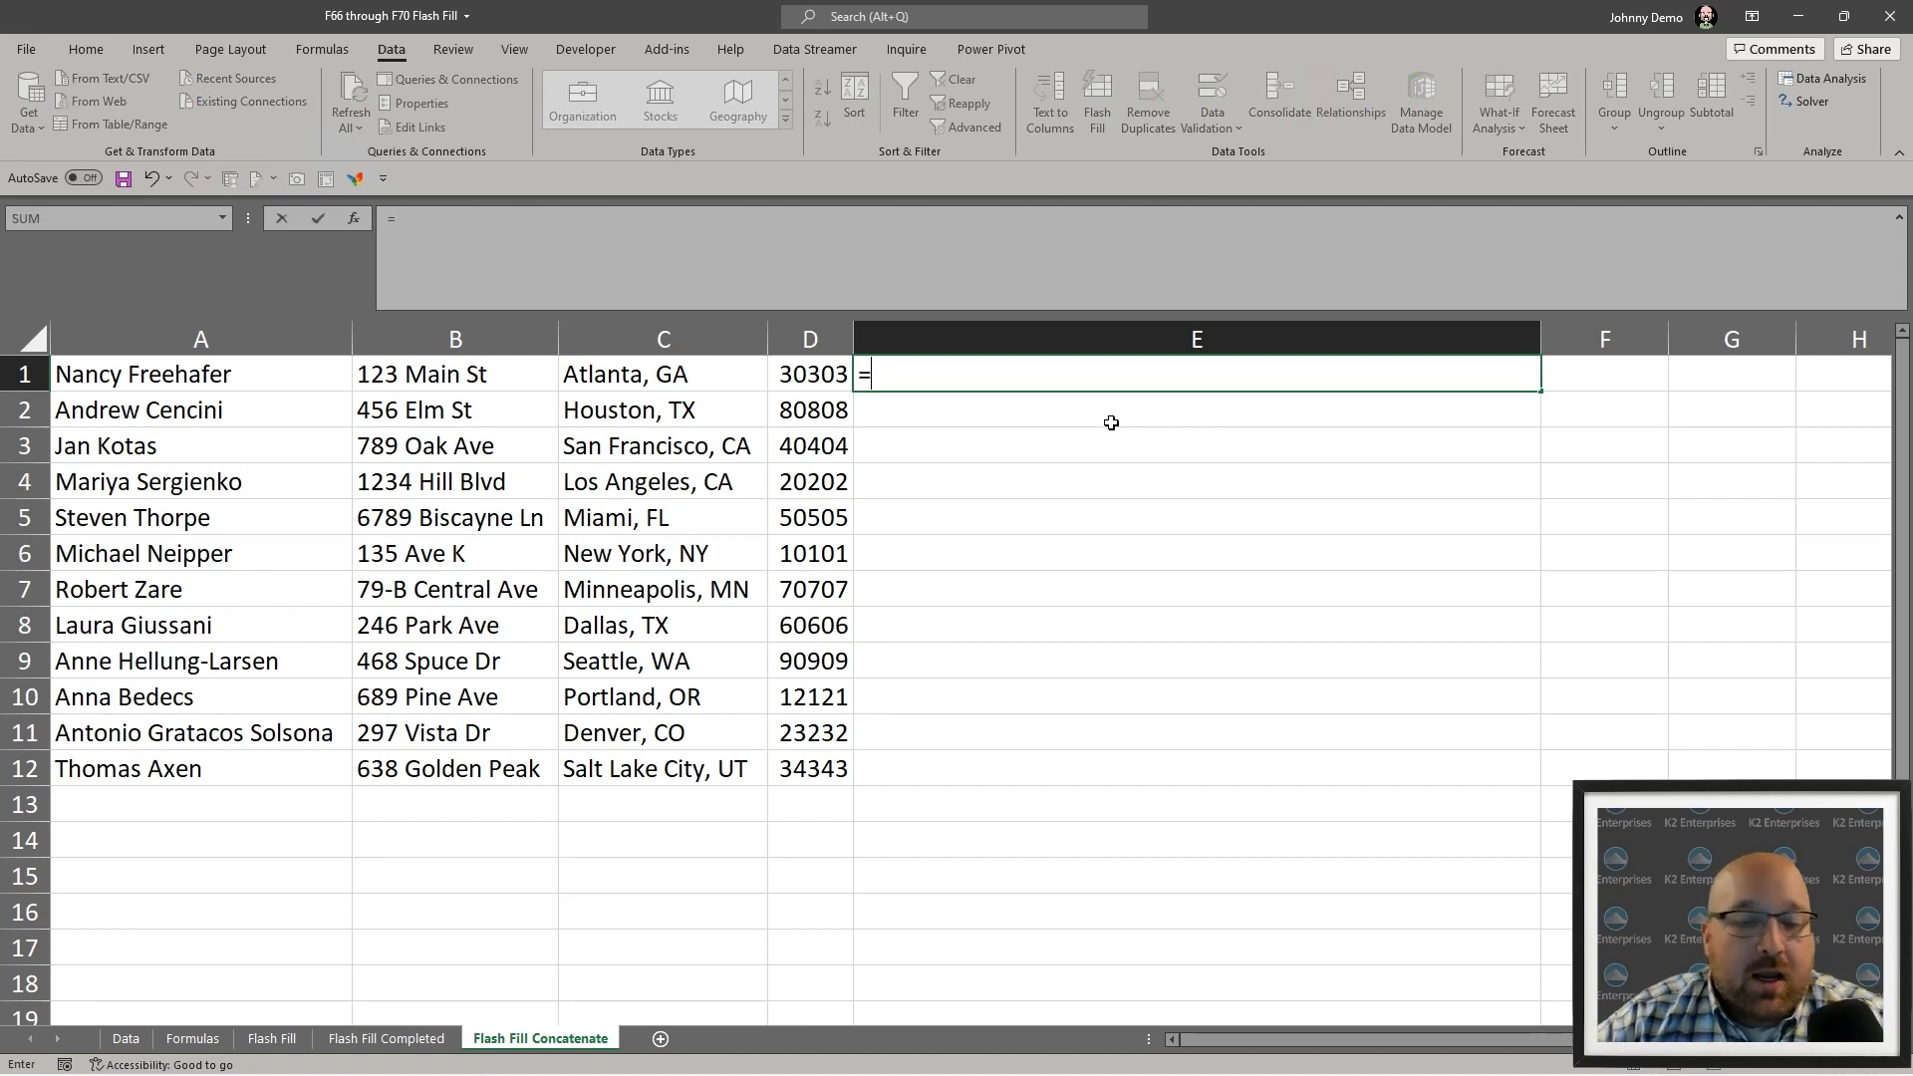
key("Left")
key("Left")
key("Left")
key("Left")
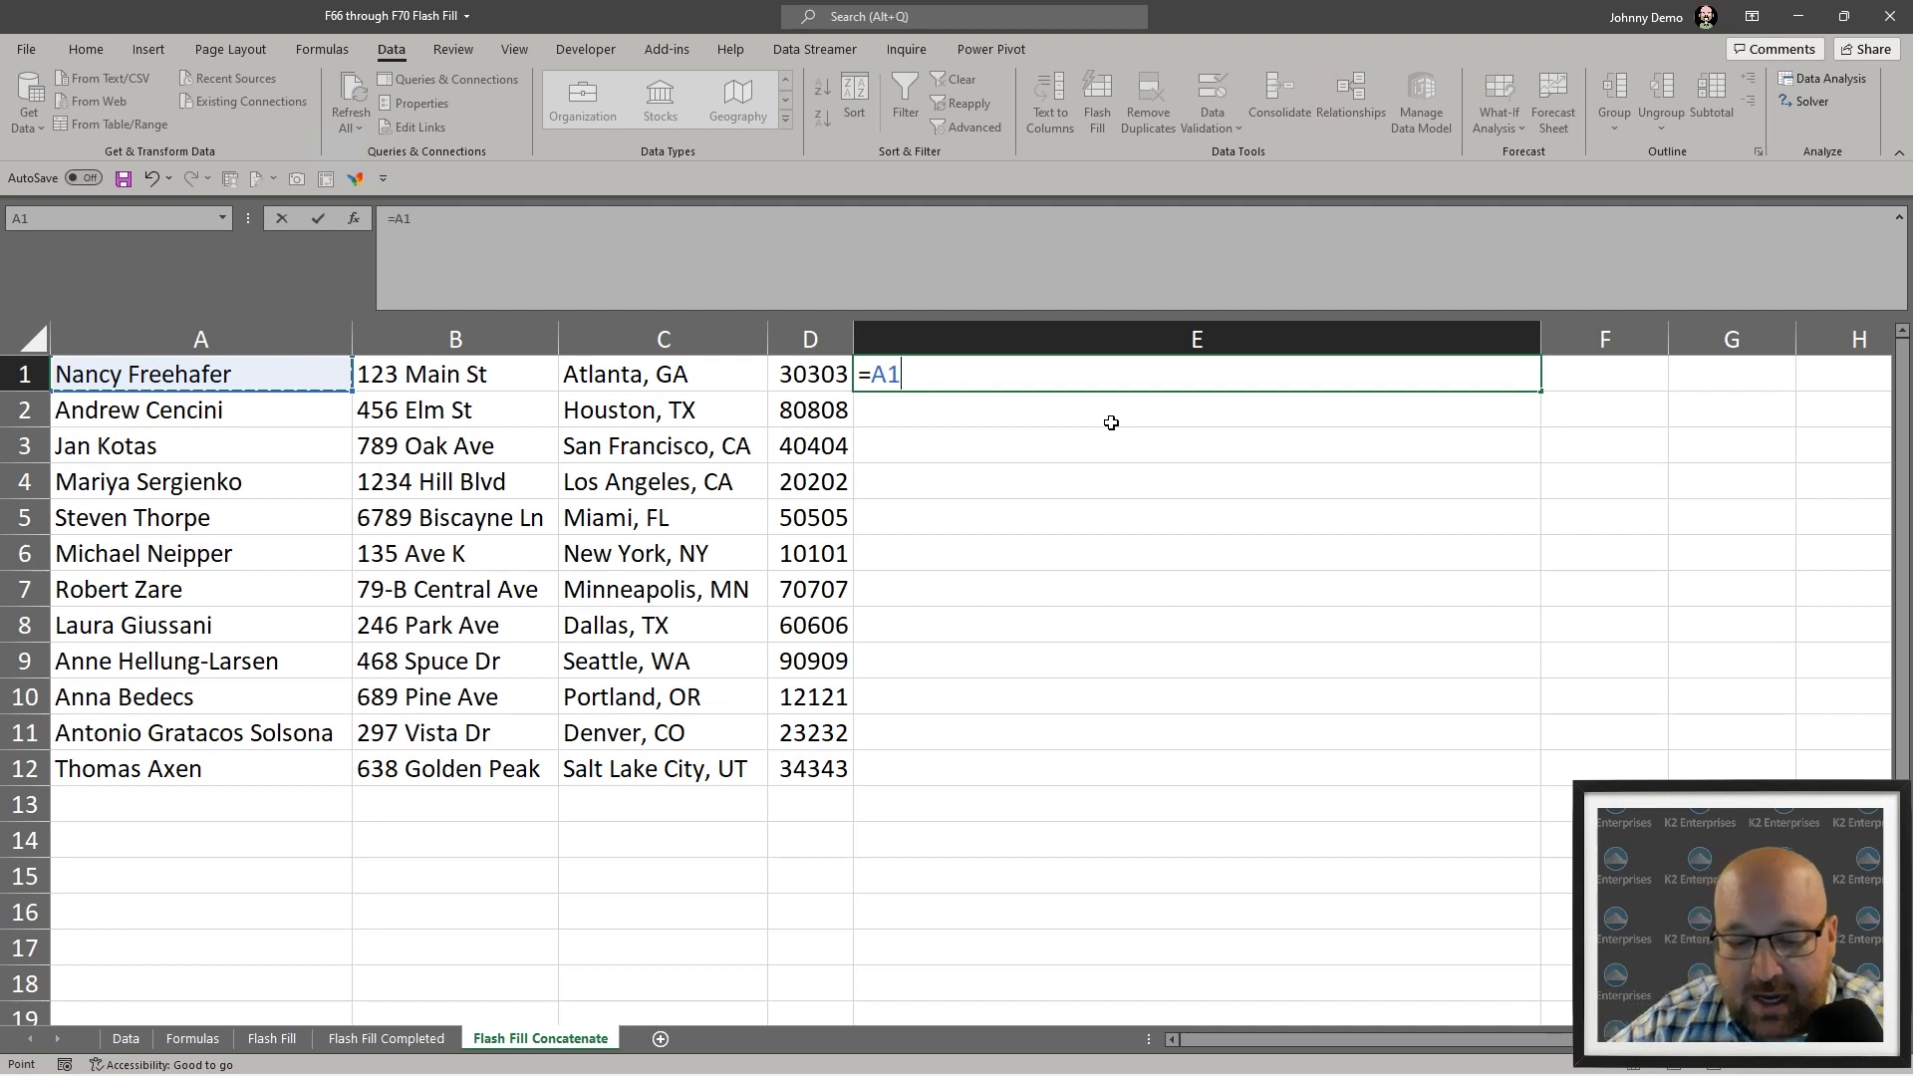
type("&")
key("Left")
key("Left")
key("Left")
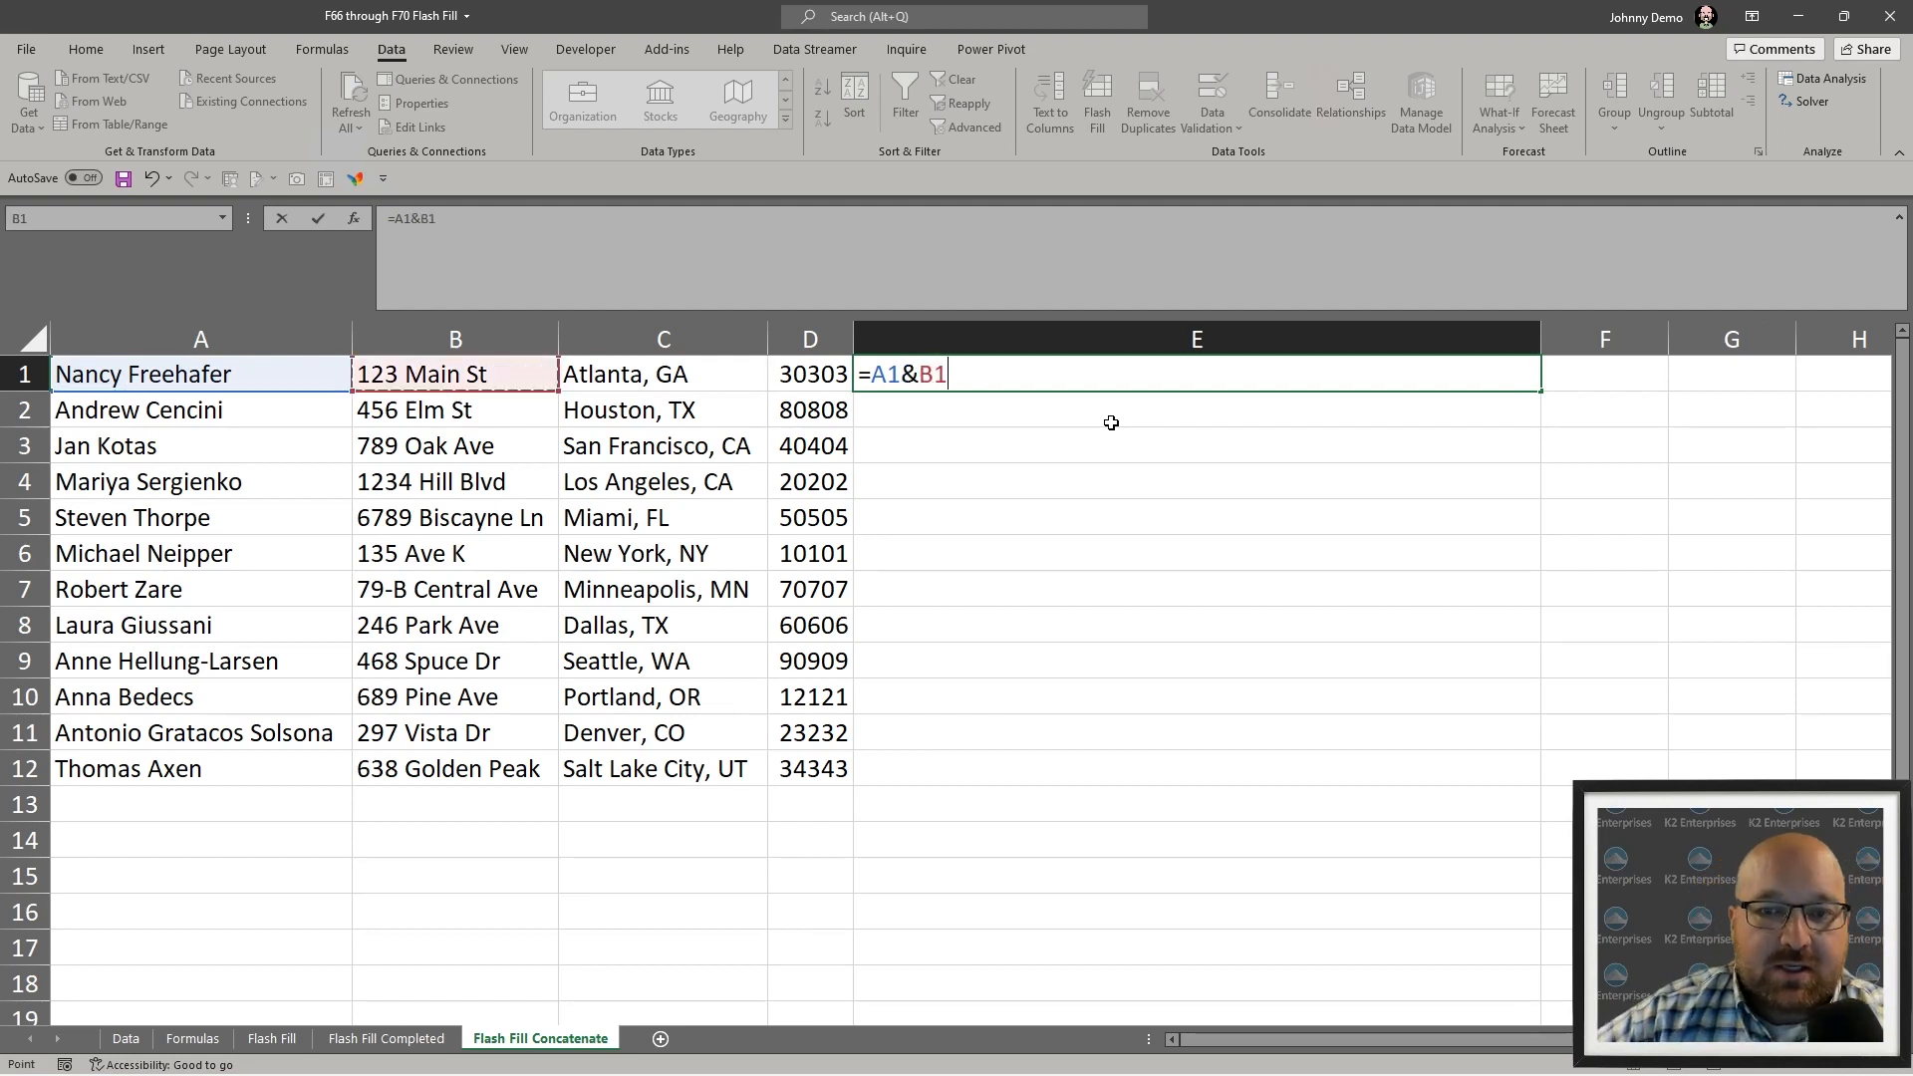
type("&")
key("Left")
key("Left")
type("&")
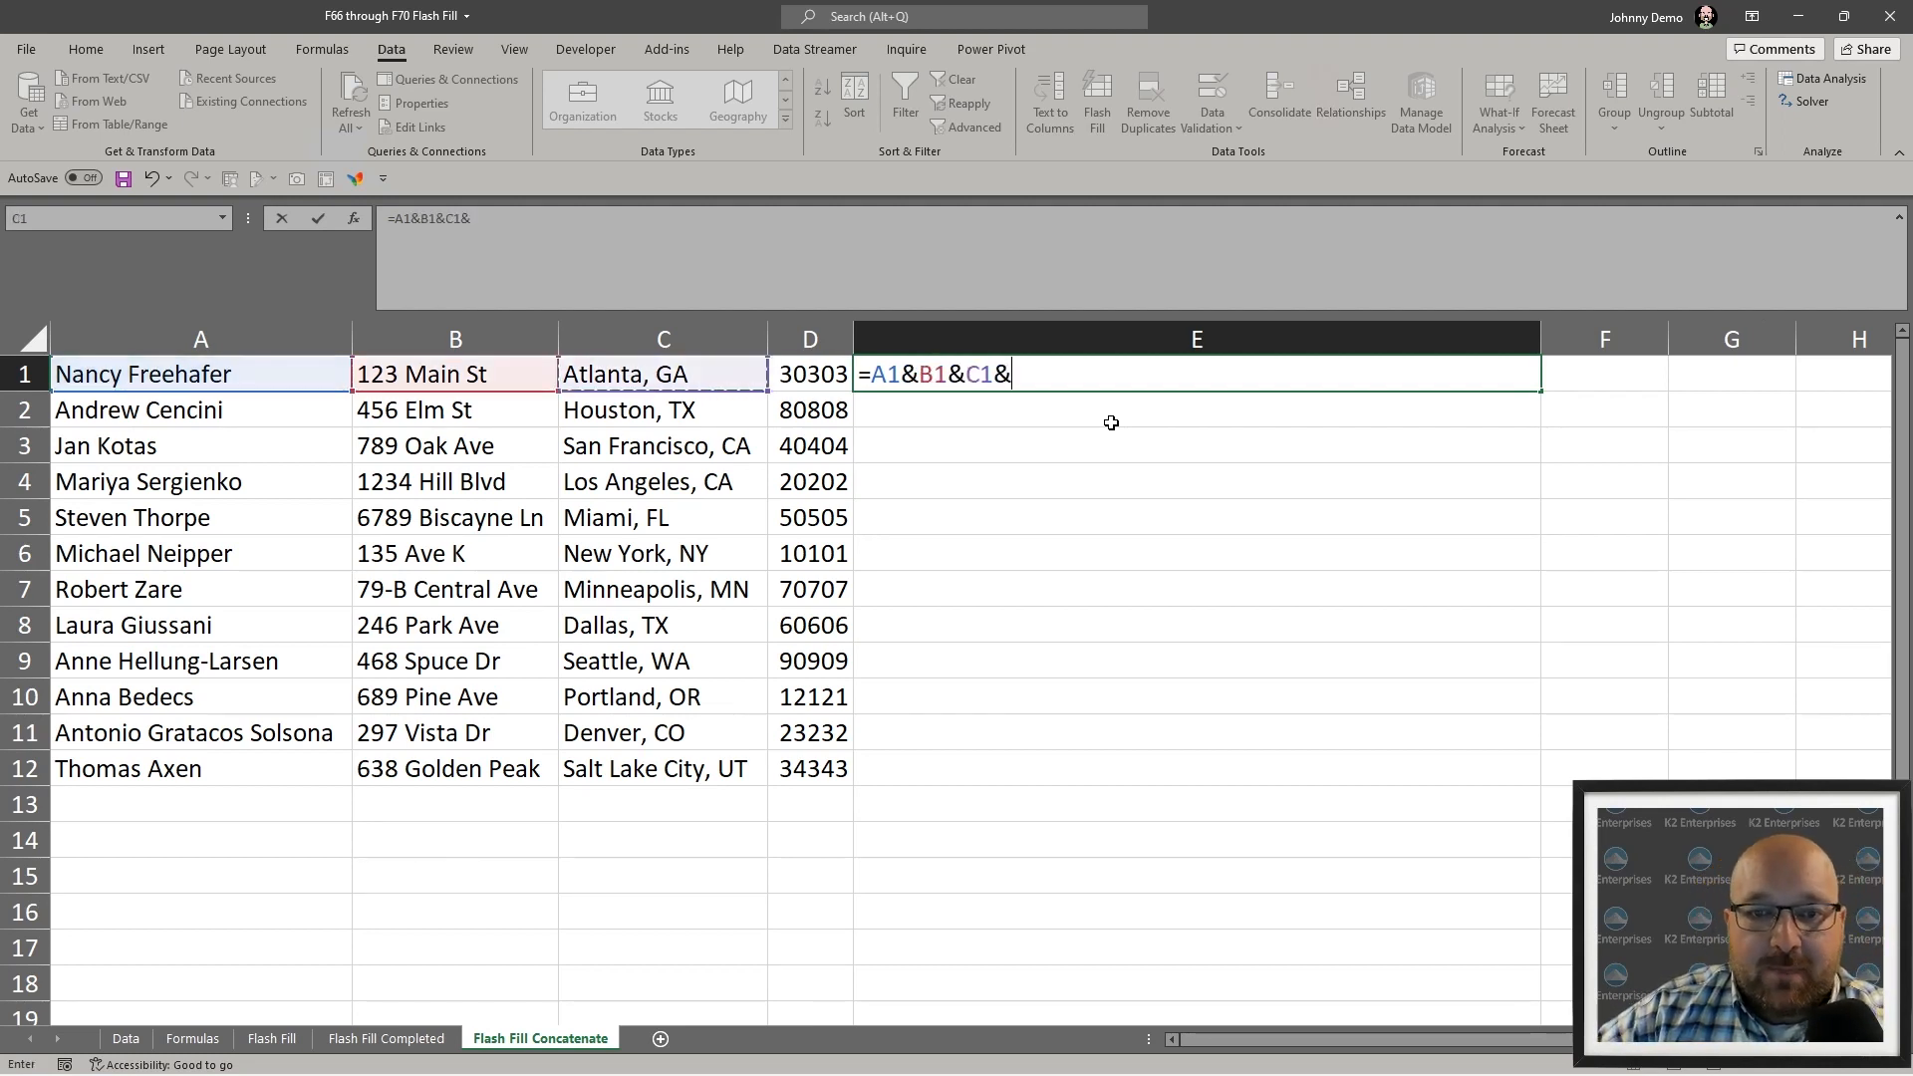
key("Left")
type("&")
key("BackSpace")
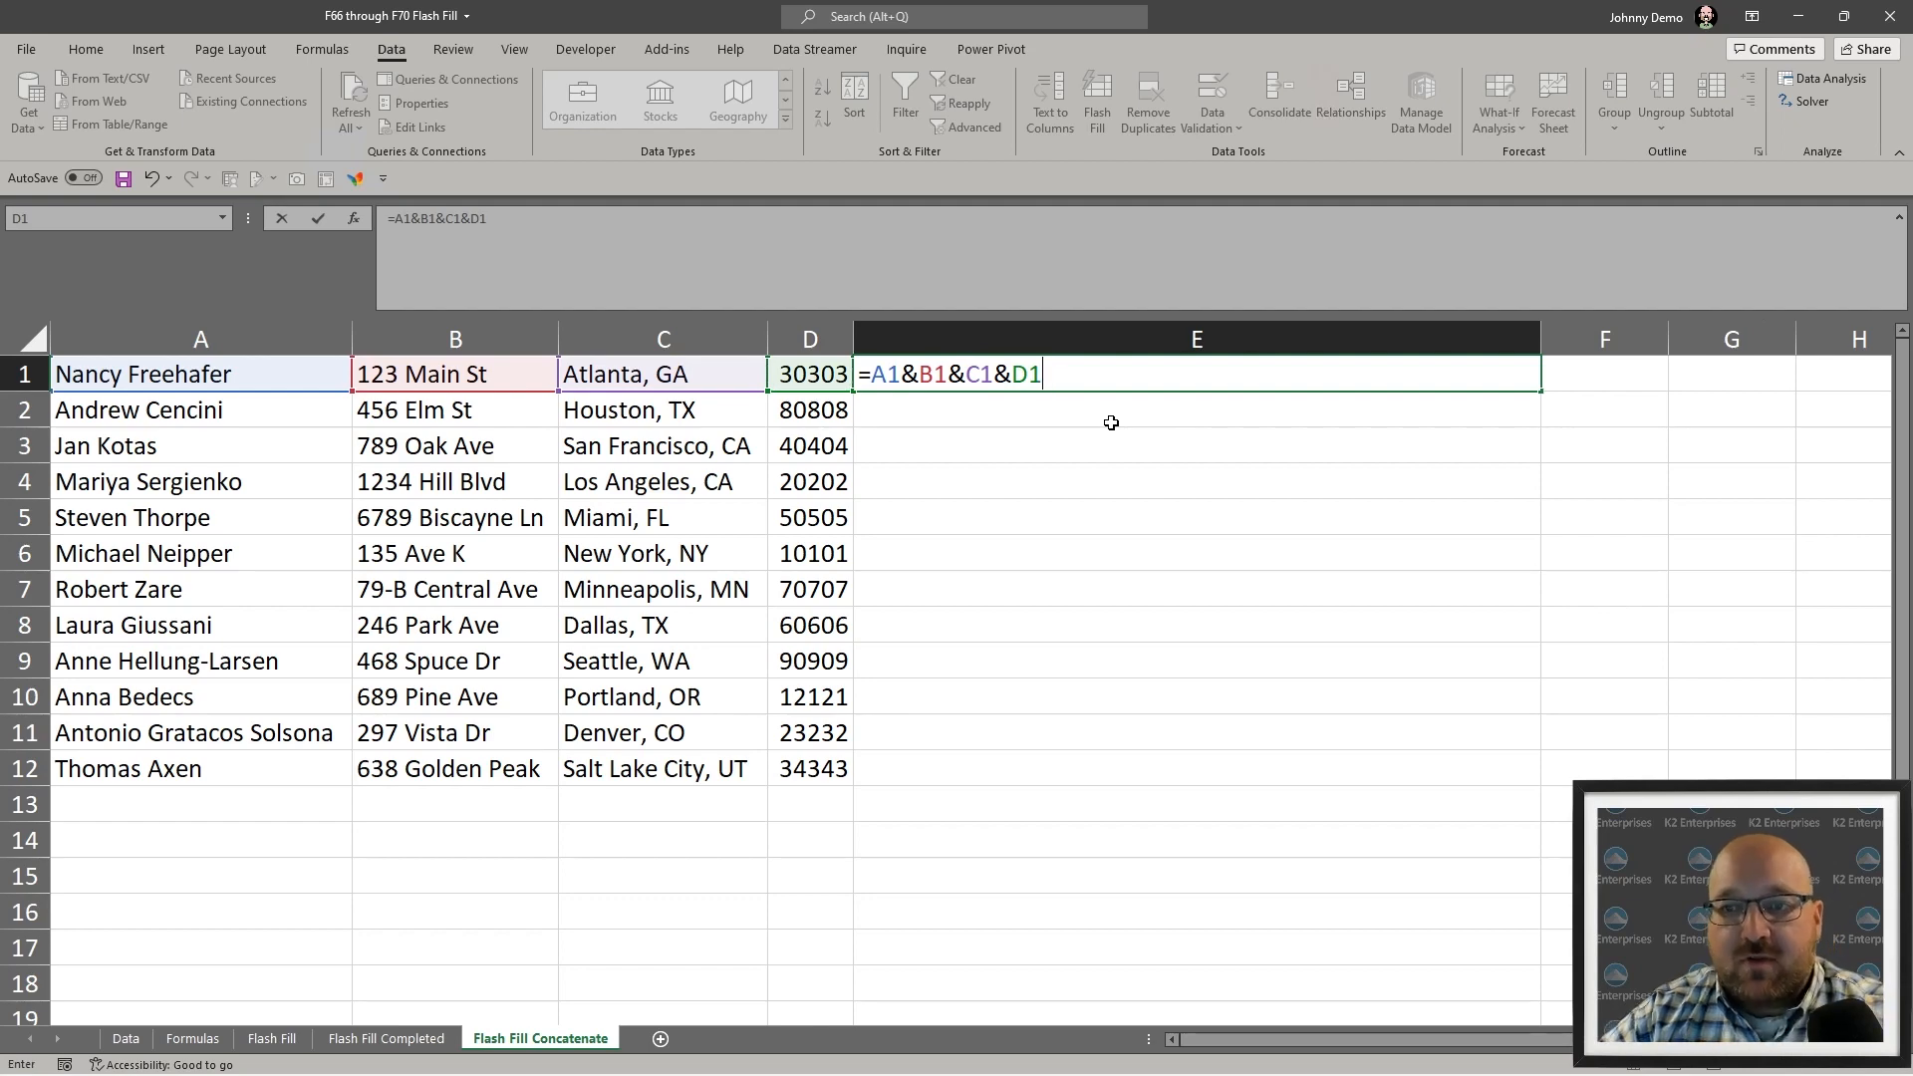
key("Return")
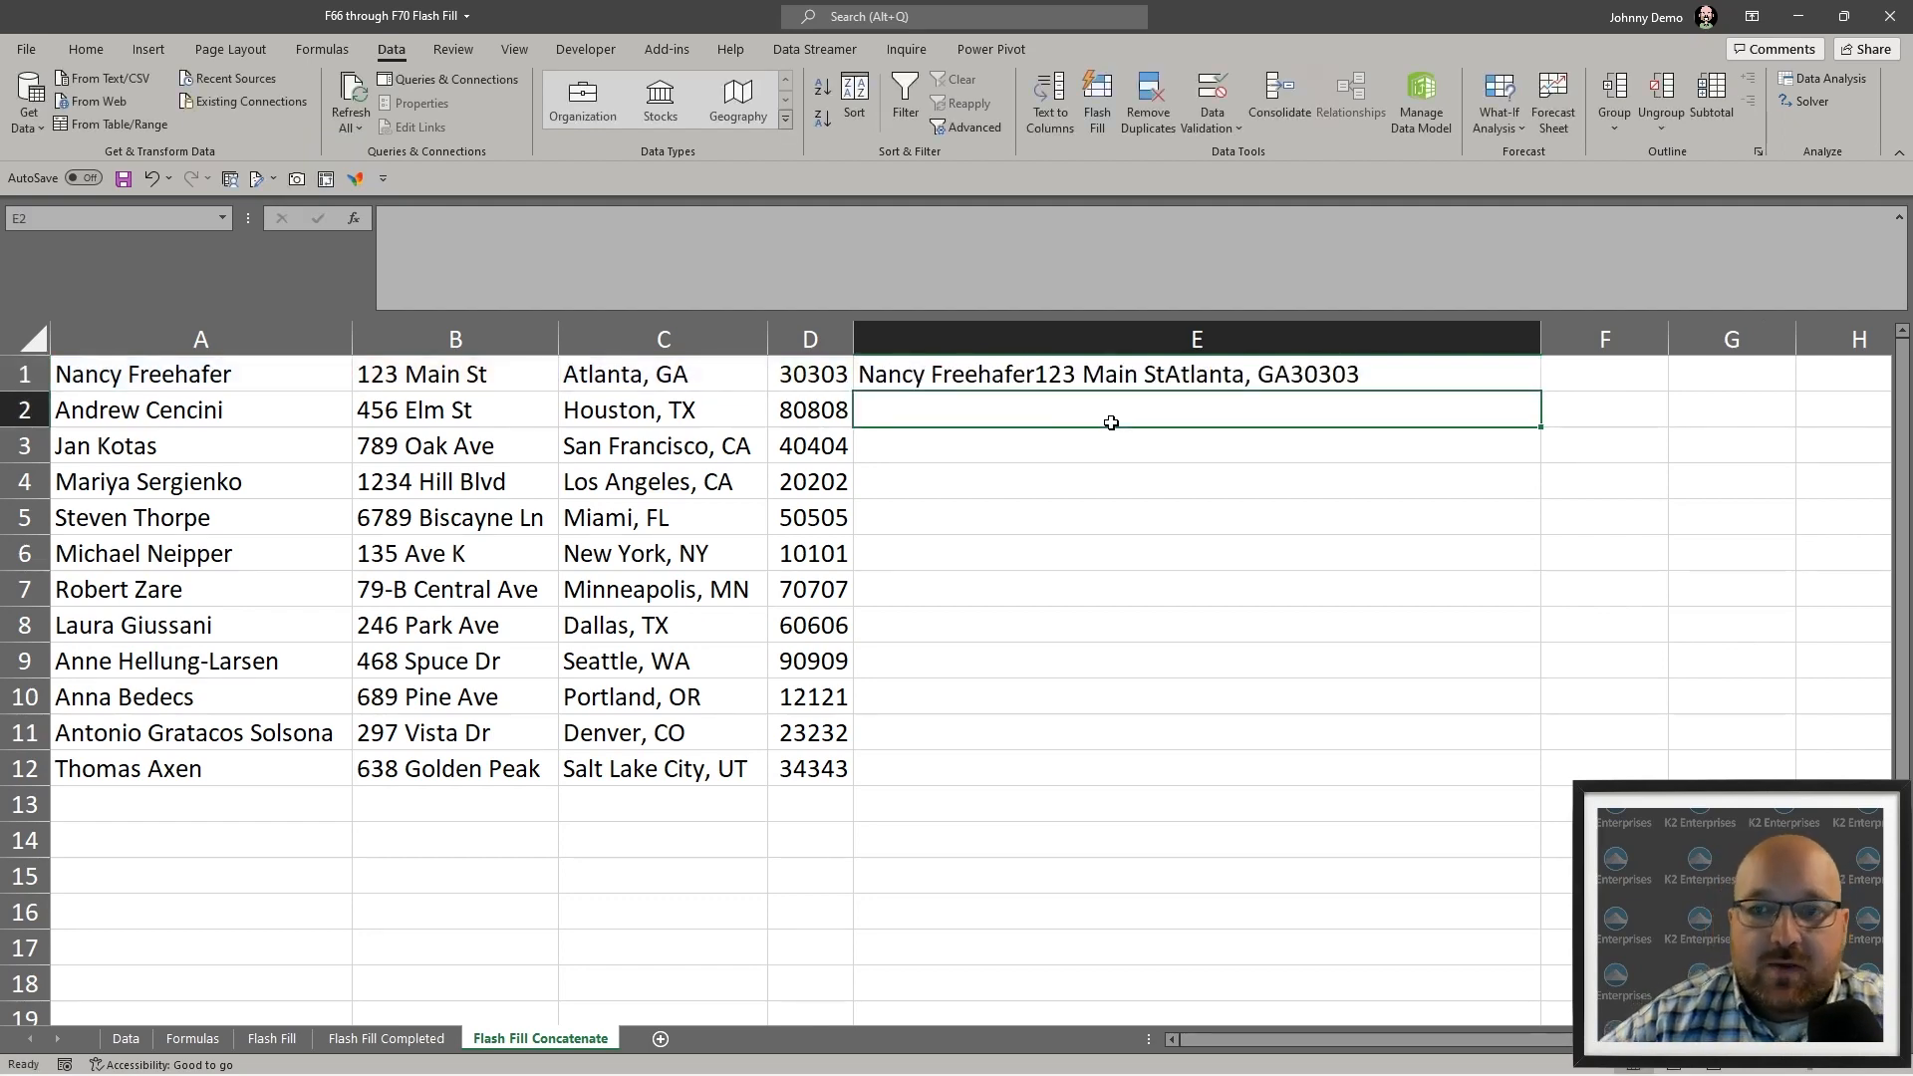
- Edit the formula in cell E1 to =A1&" "&B1&" "&C1&" "&D1 so spaces separate the joined values
scroll(1111, 423, "up", 2)
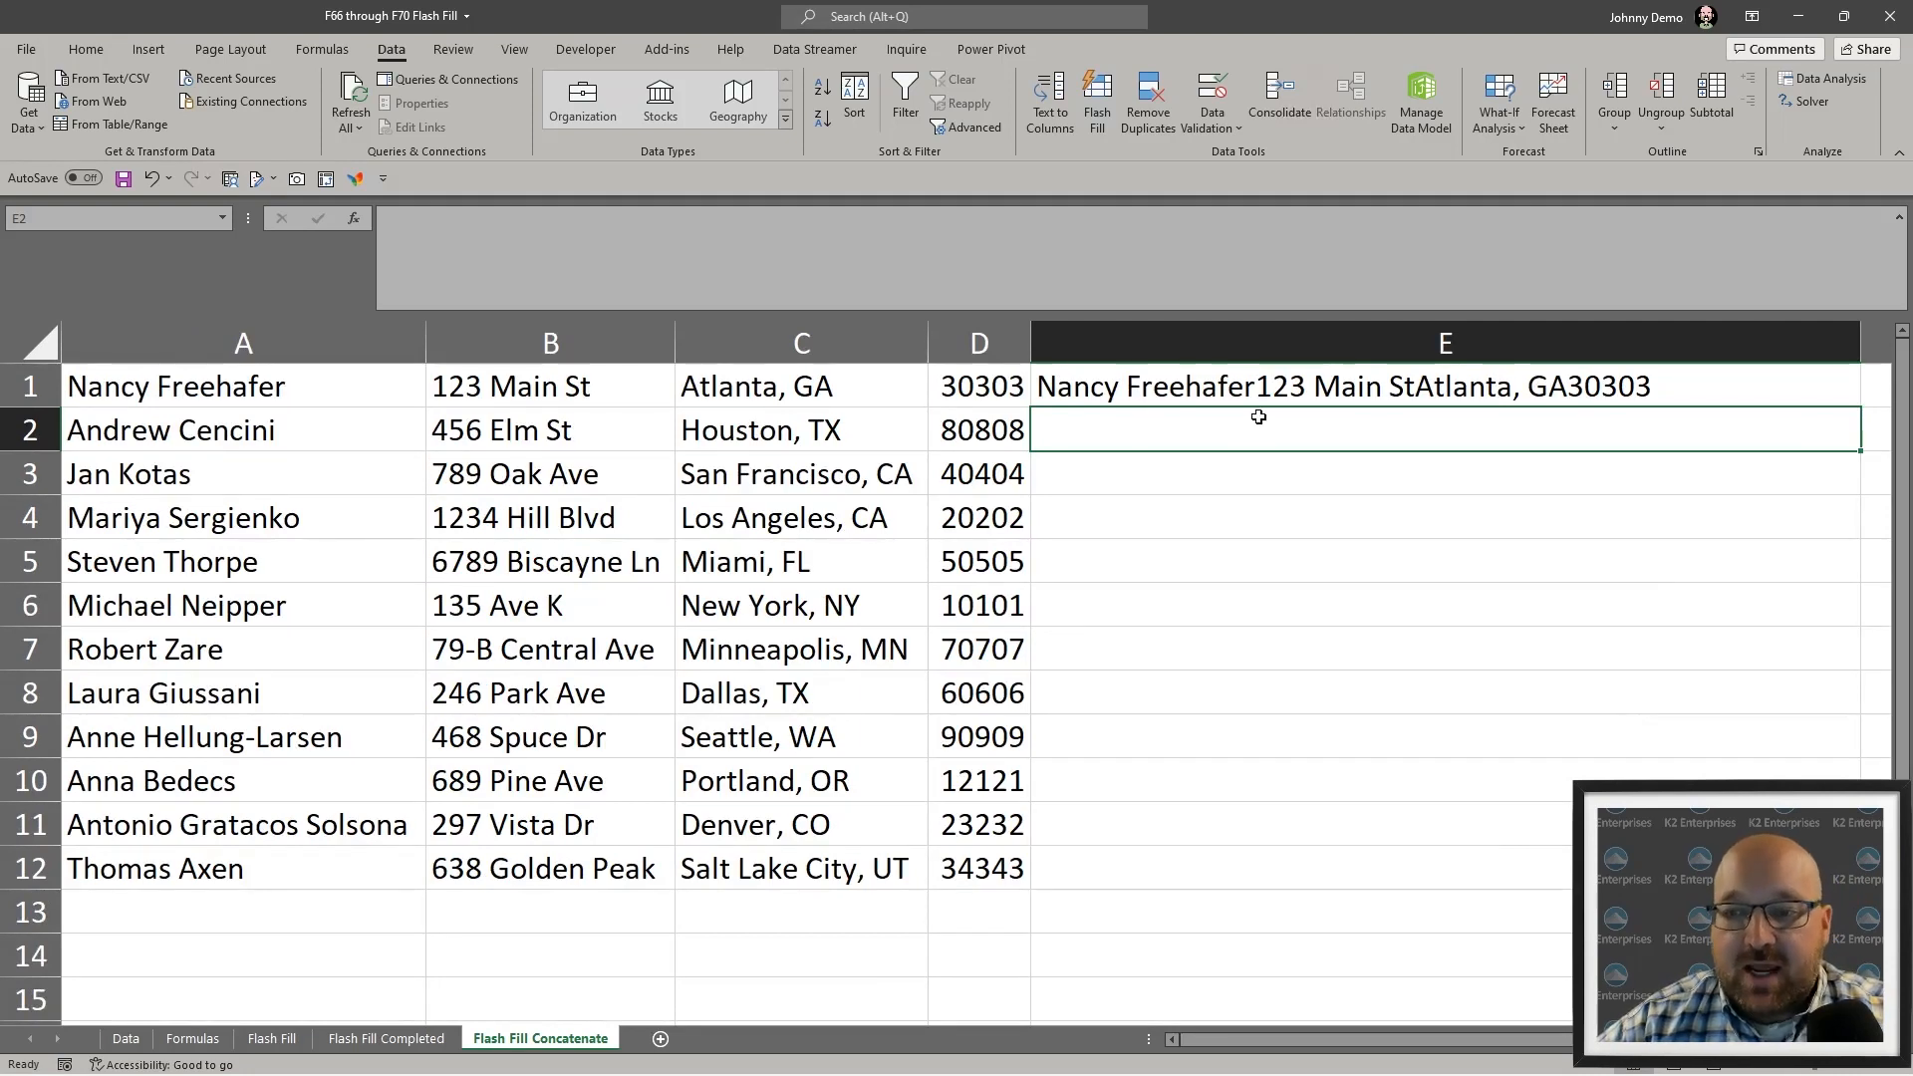
double_click(1268, 386)
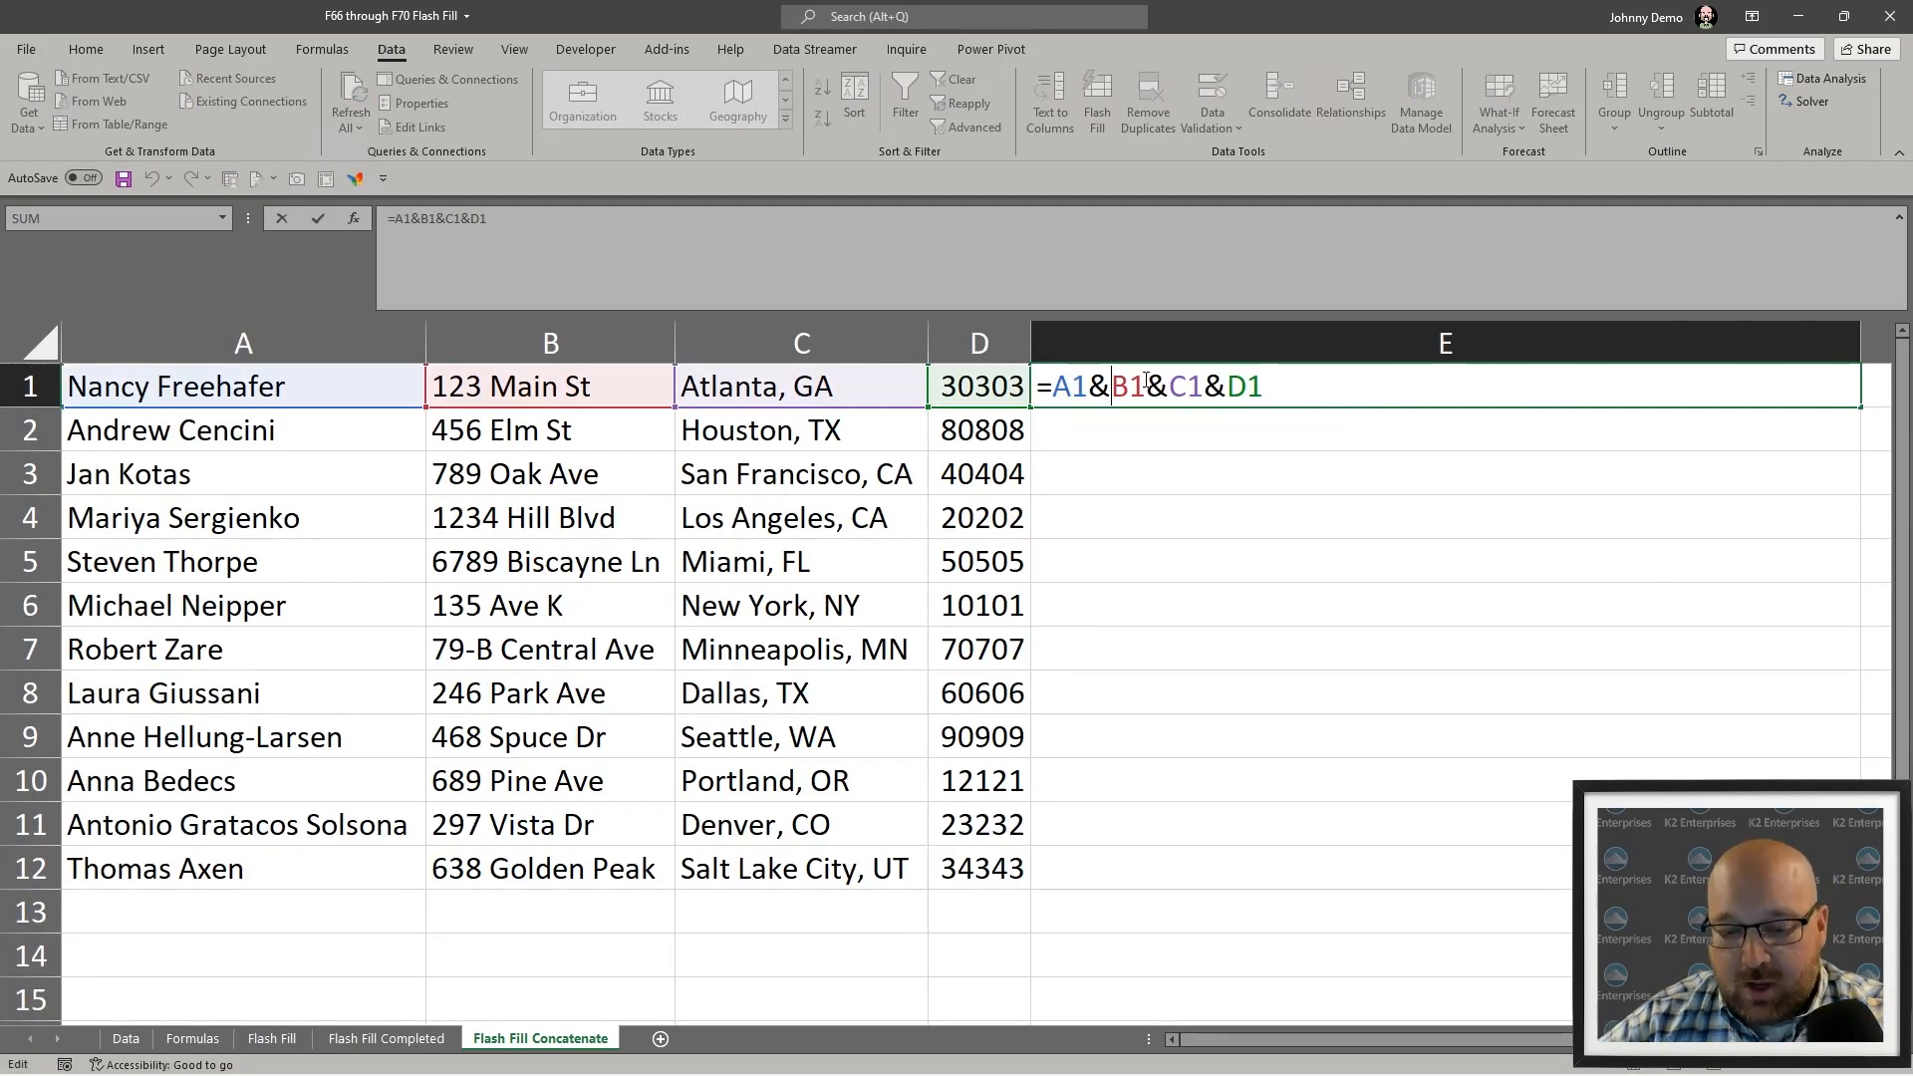
type("&")
type("\" \"")
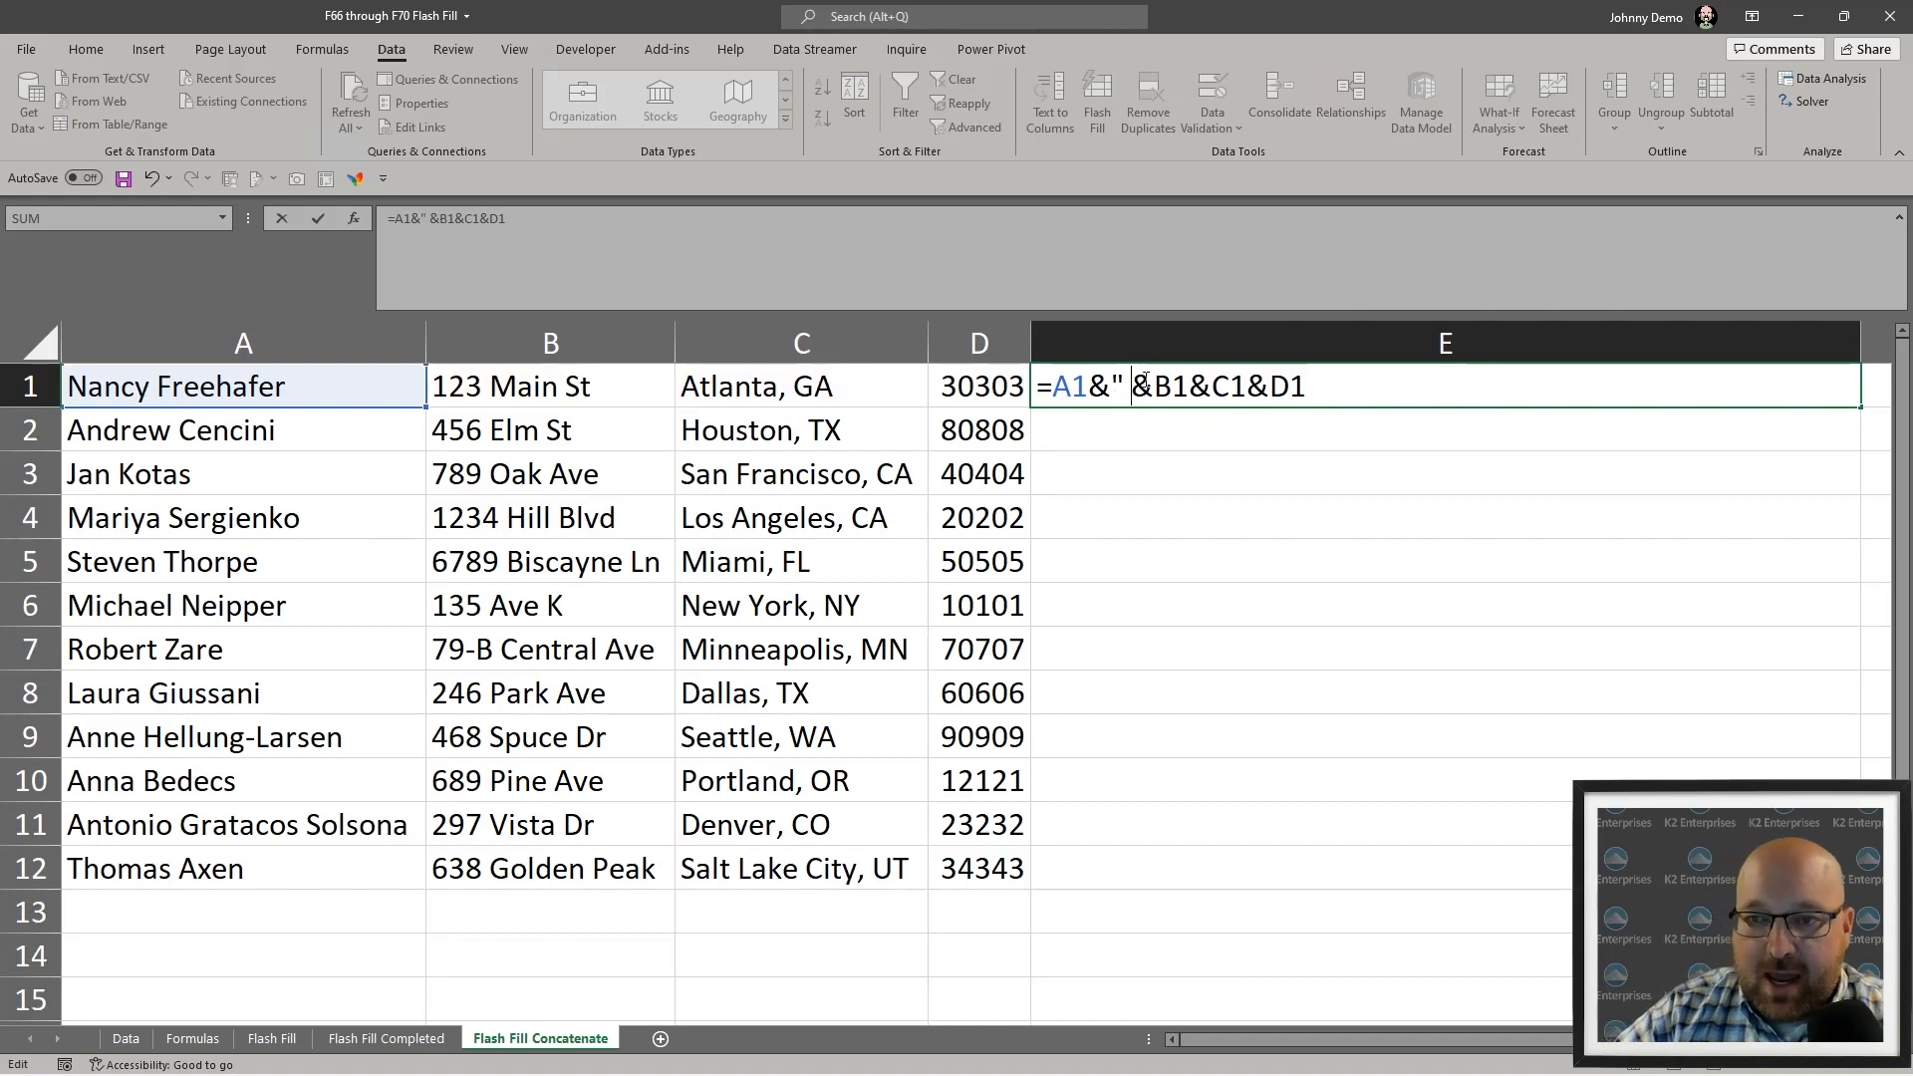
key("Right")
key("Right")
key("Right")
key("Right")
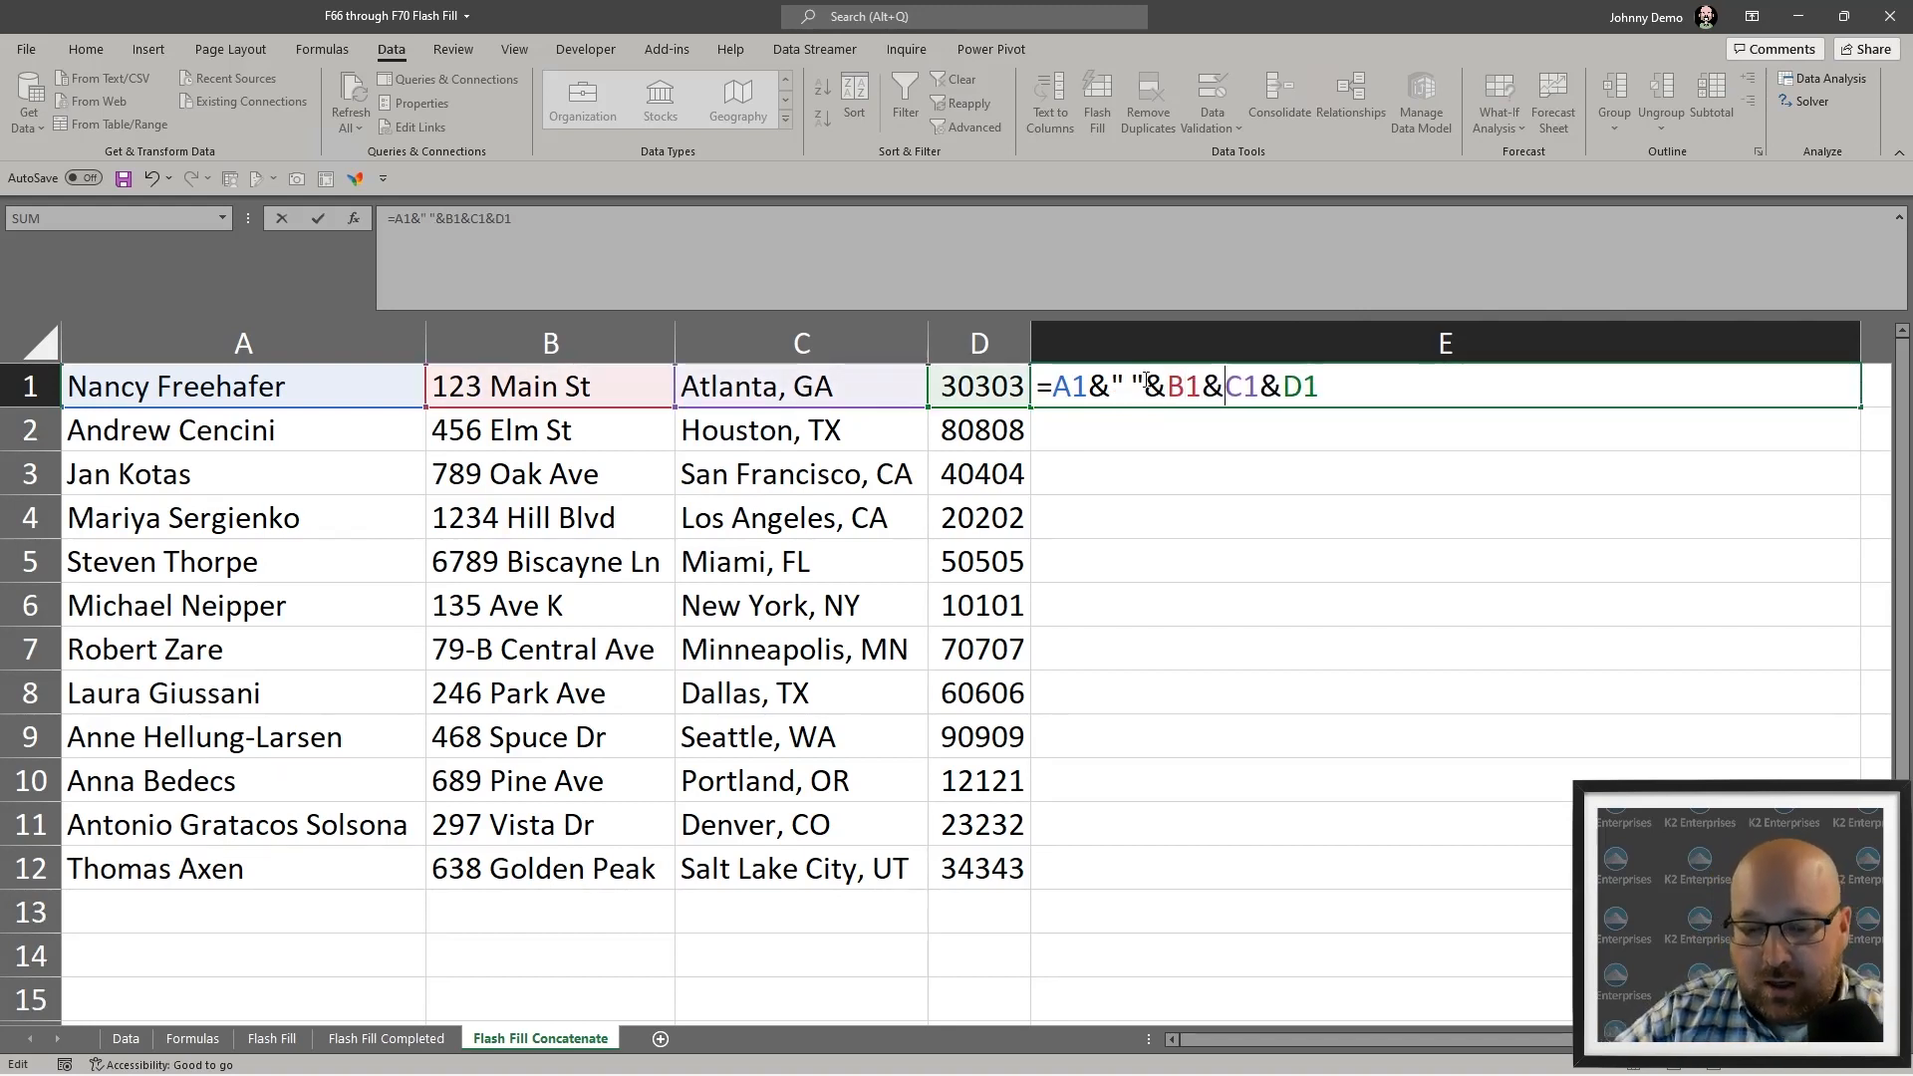
type("&")
key("Left")
type("\" \"")
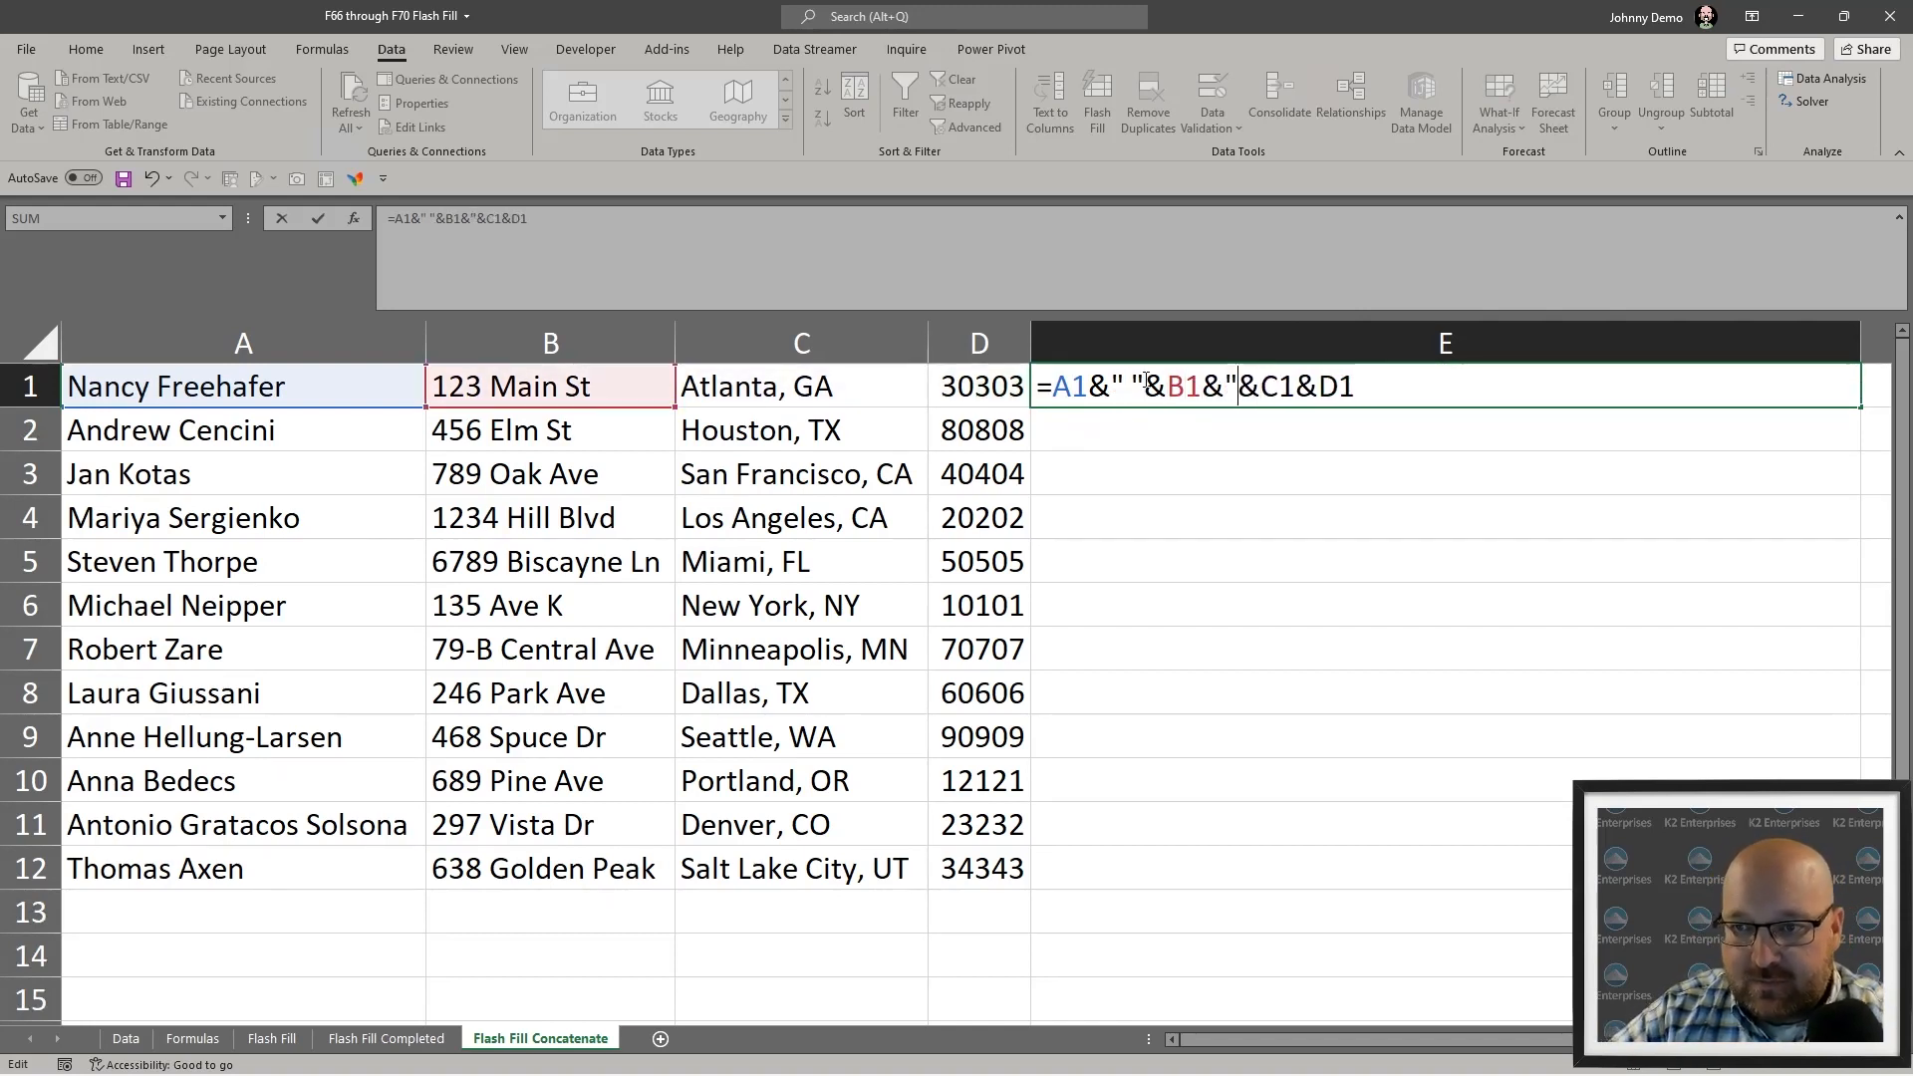
key("Right")
key("Right")
key("Right")
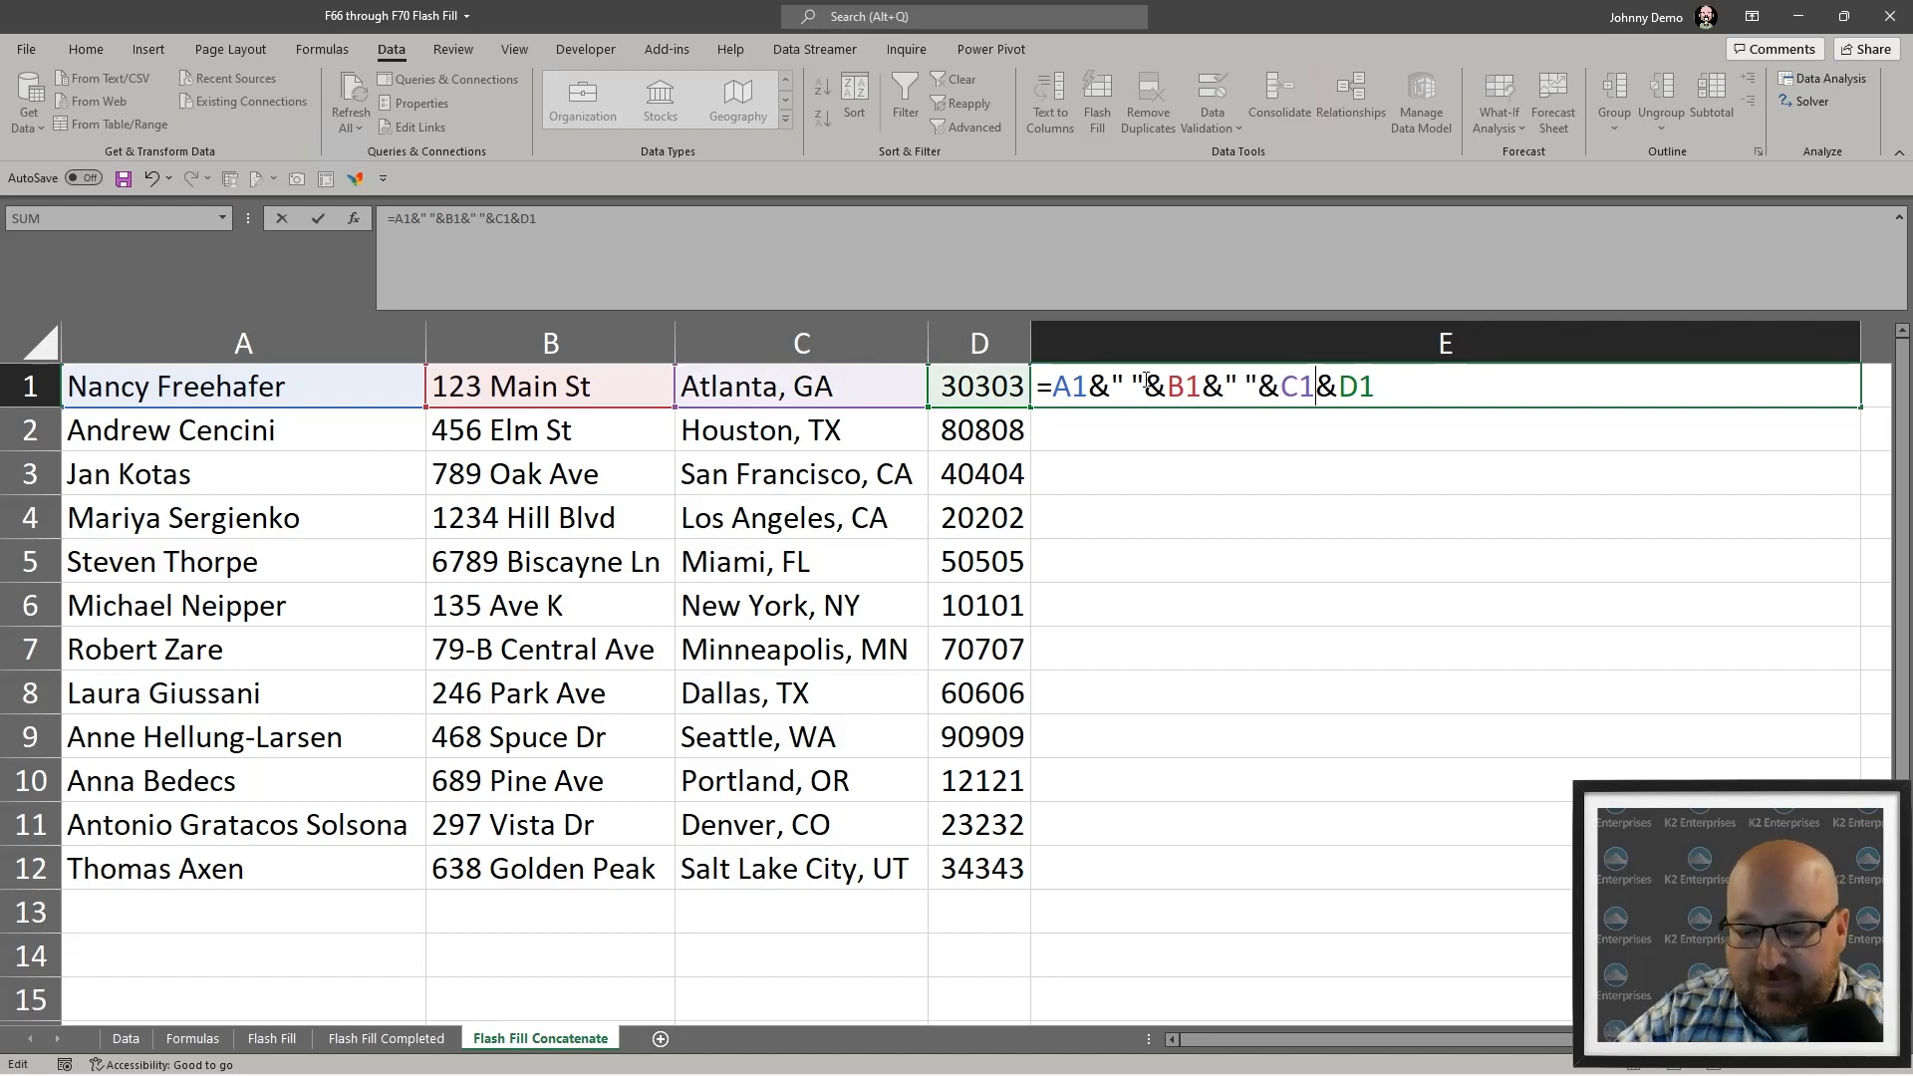
type("&\" \"&")
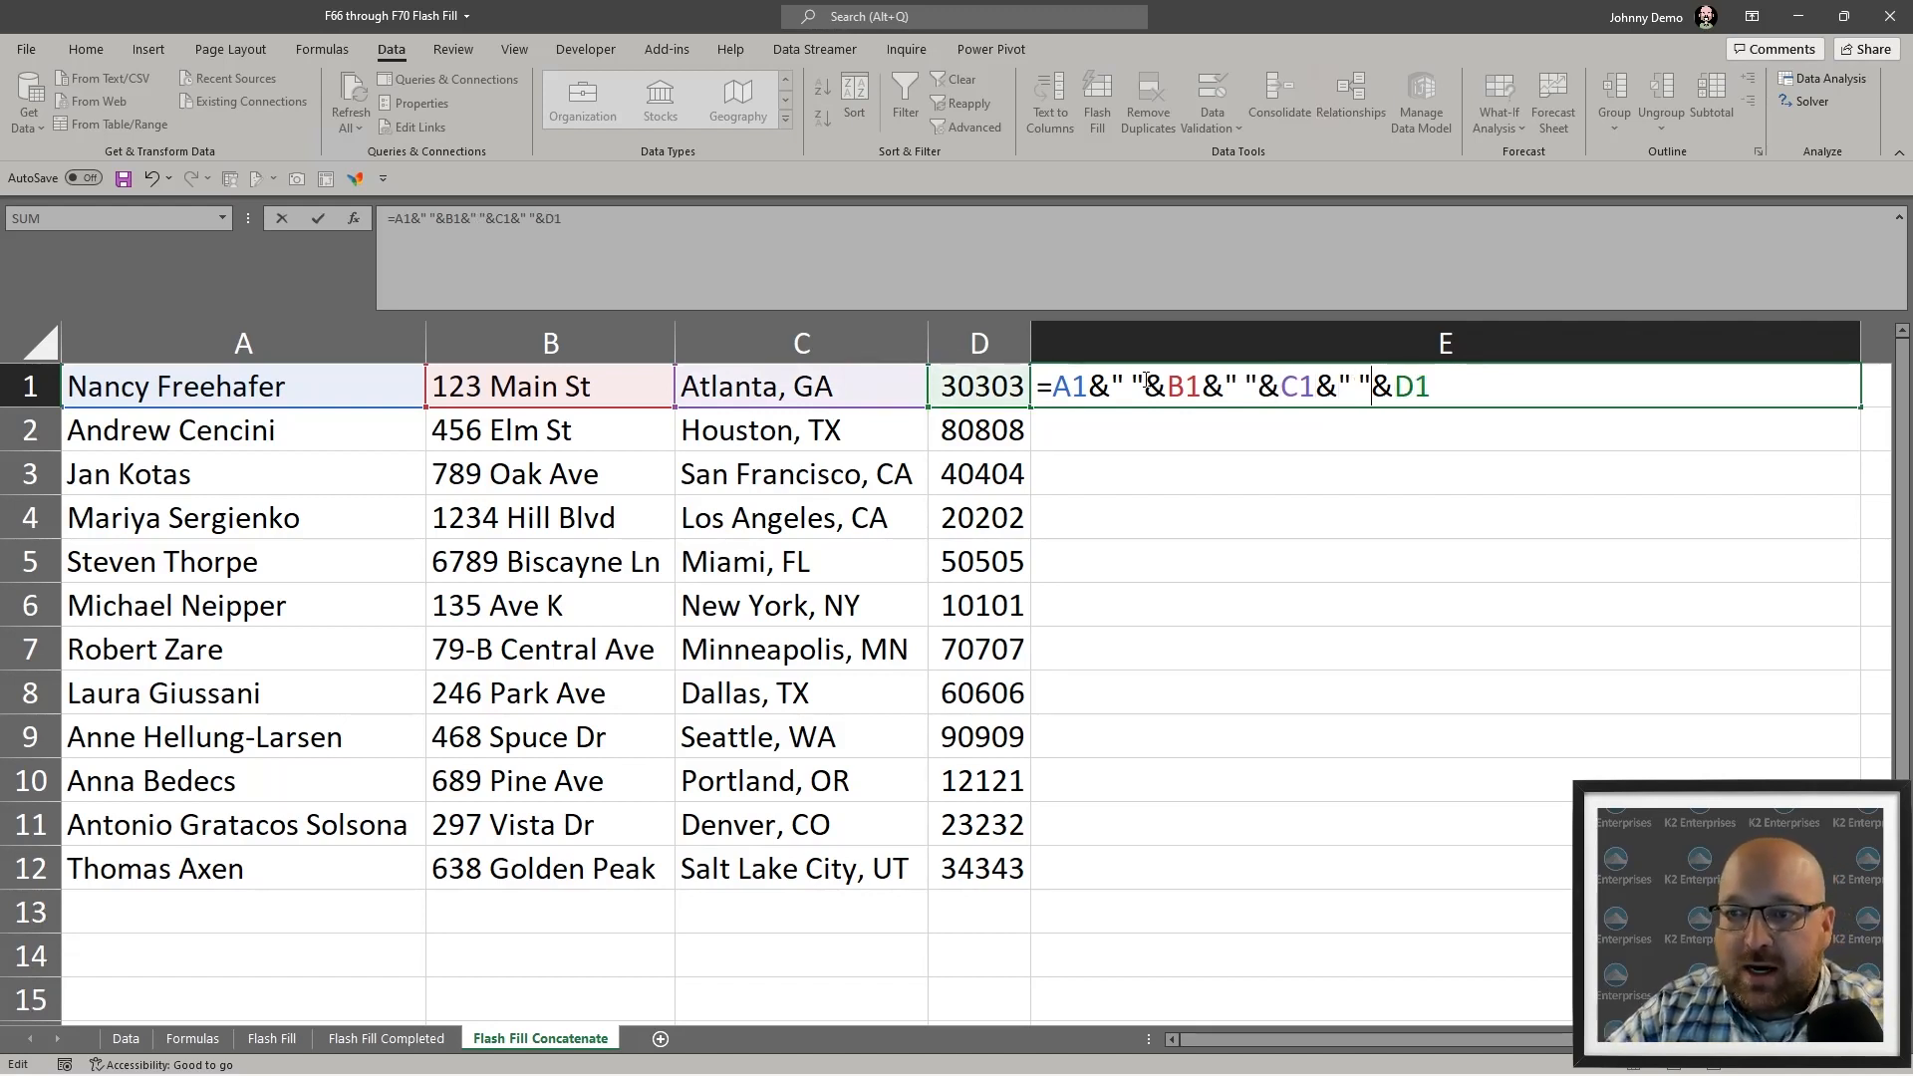
key("Return")
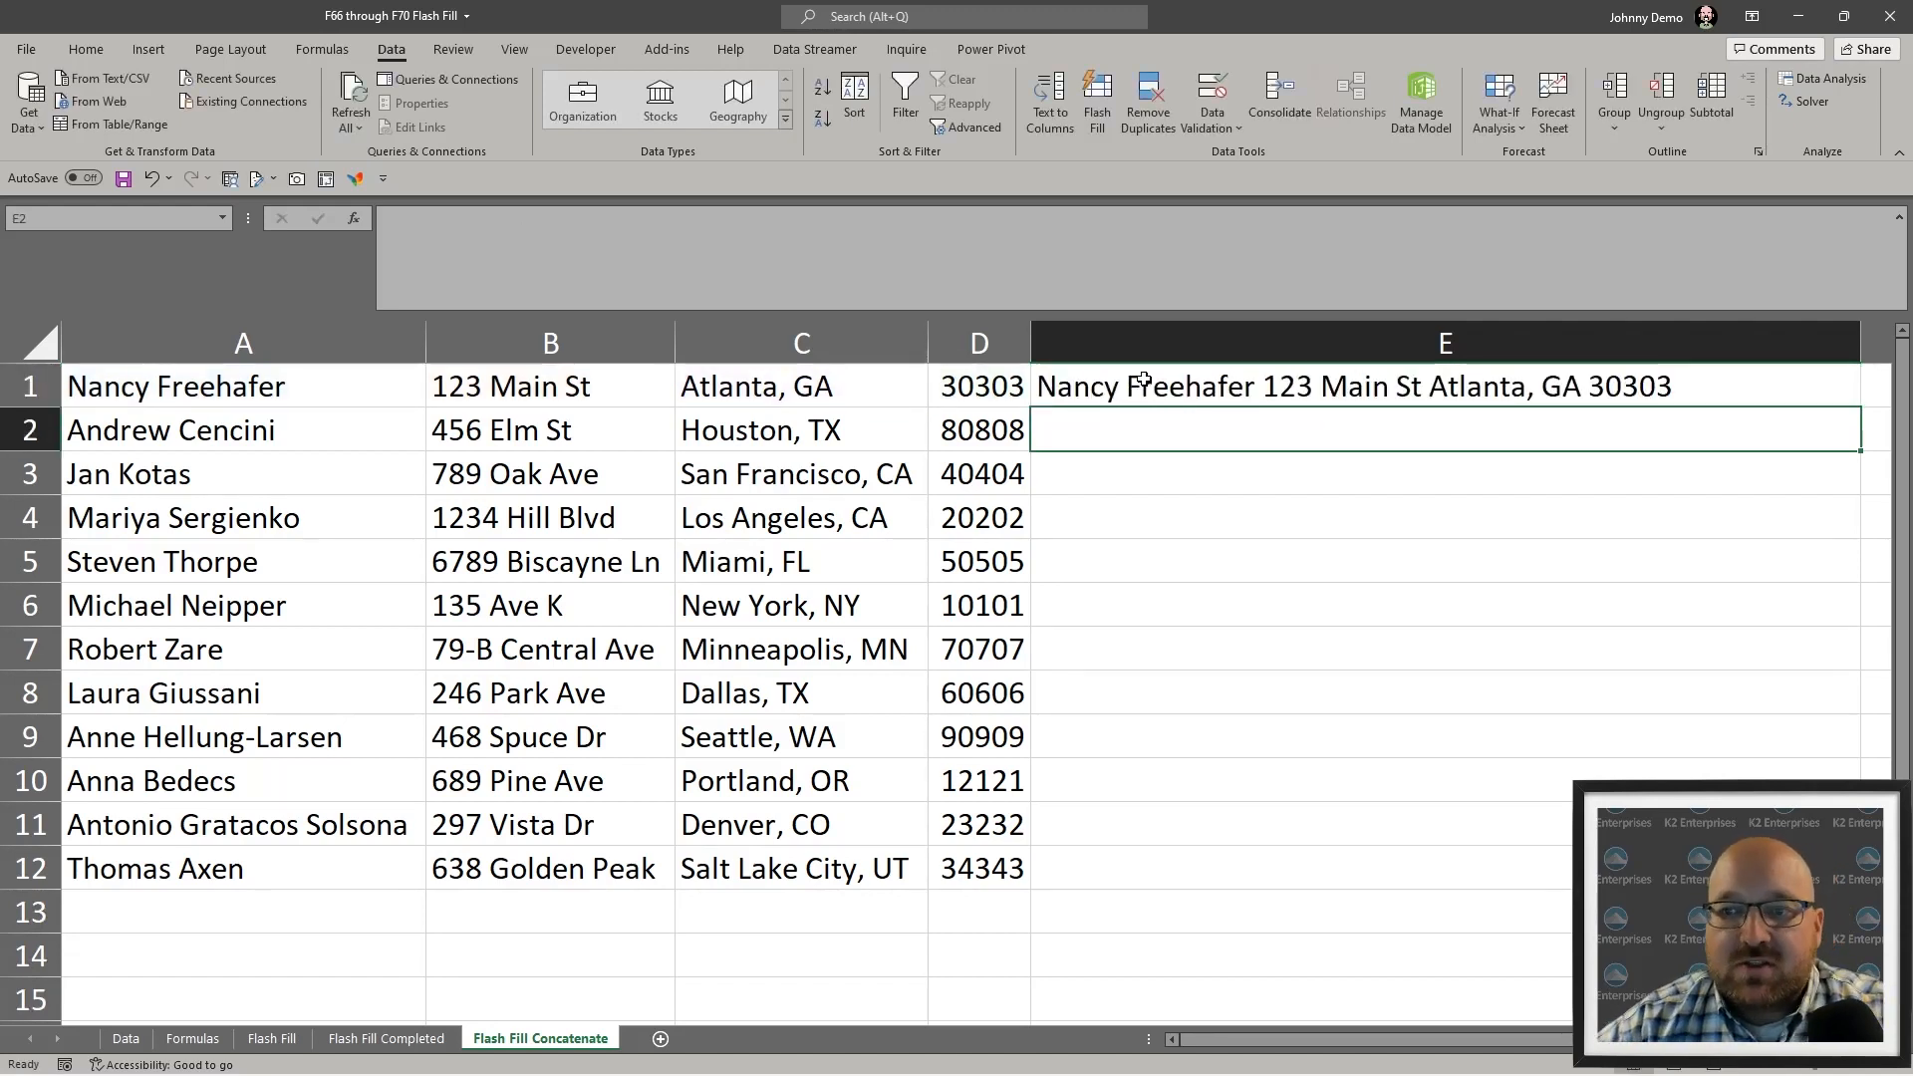
- Change all three separators in the E1 formula to a comma and space, giving =A1&", "&B1&", "&C1&", "&D1
double_click(1145, 380)
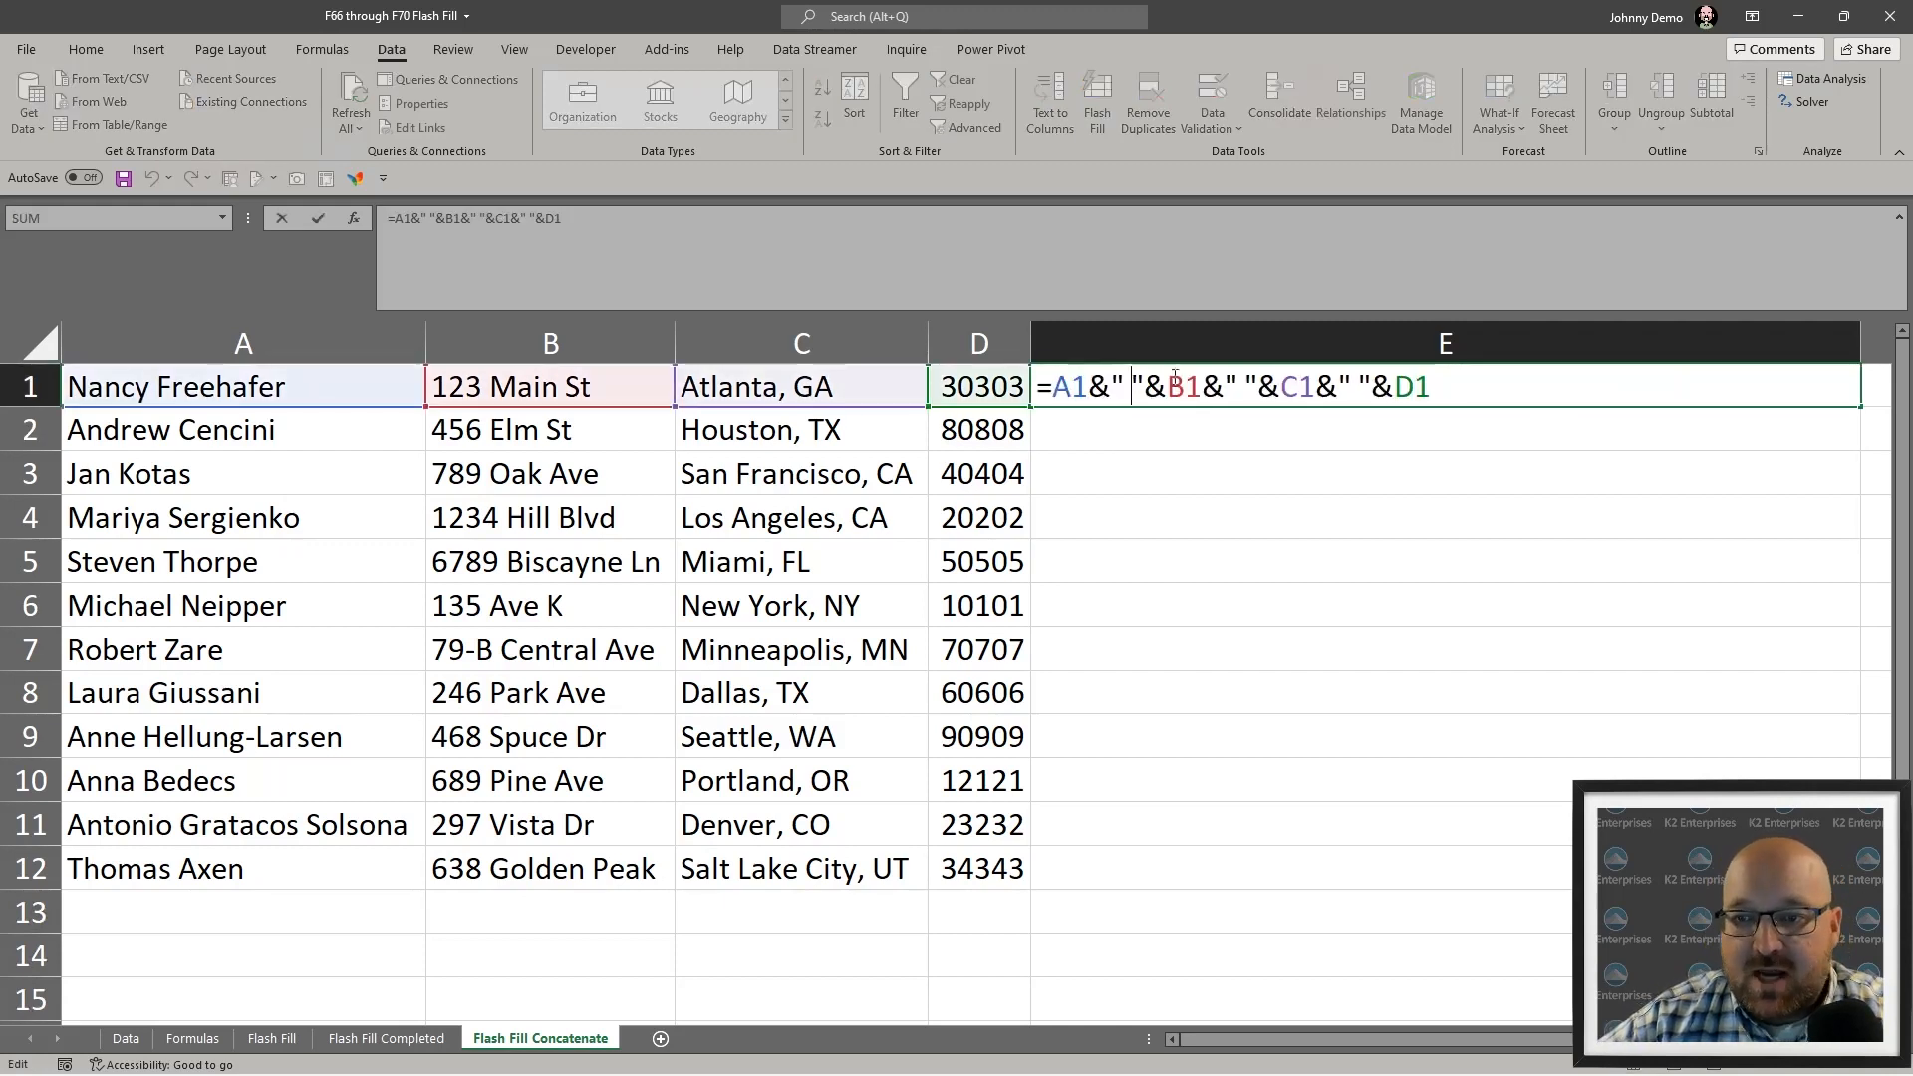
key("Left")
type(",")
key("Right")
key("Right")
key("Right")
key("Right")
key("Right")
key("Right")
key("Right")
key("Right")
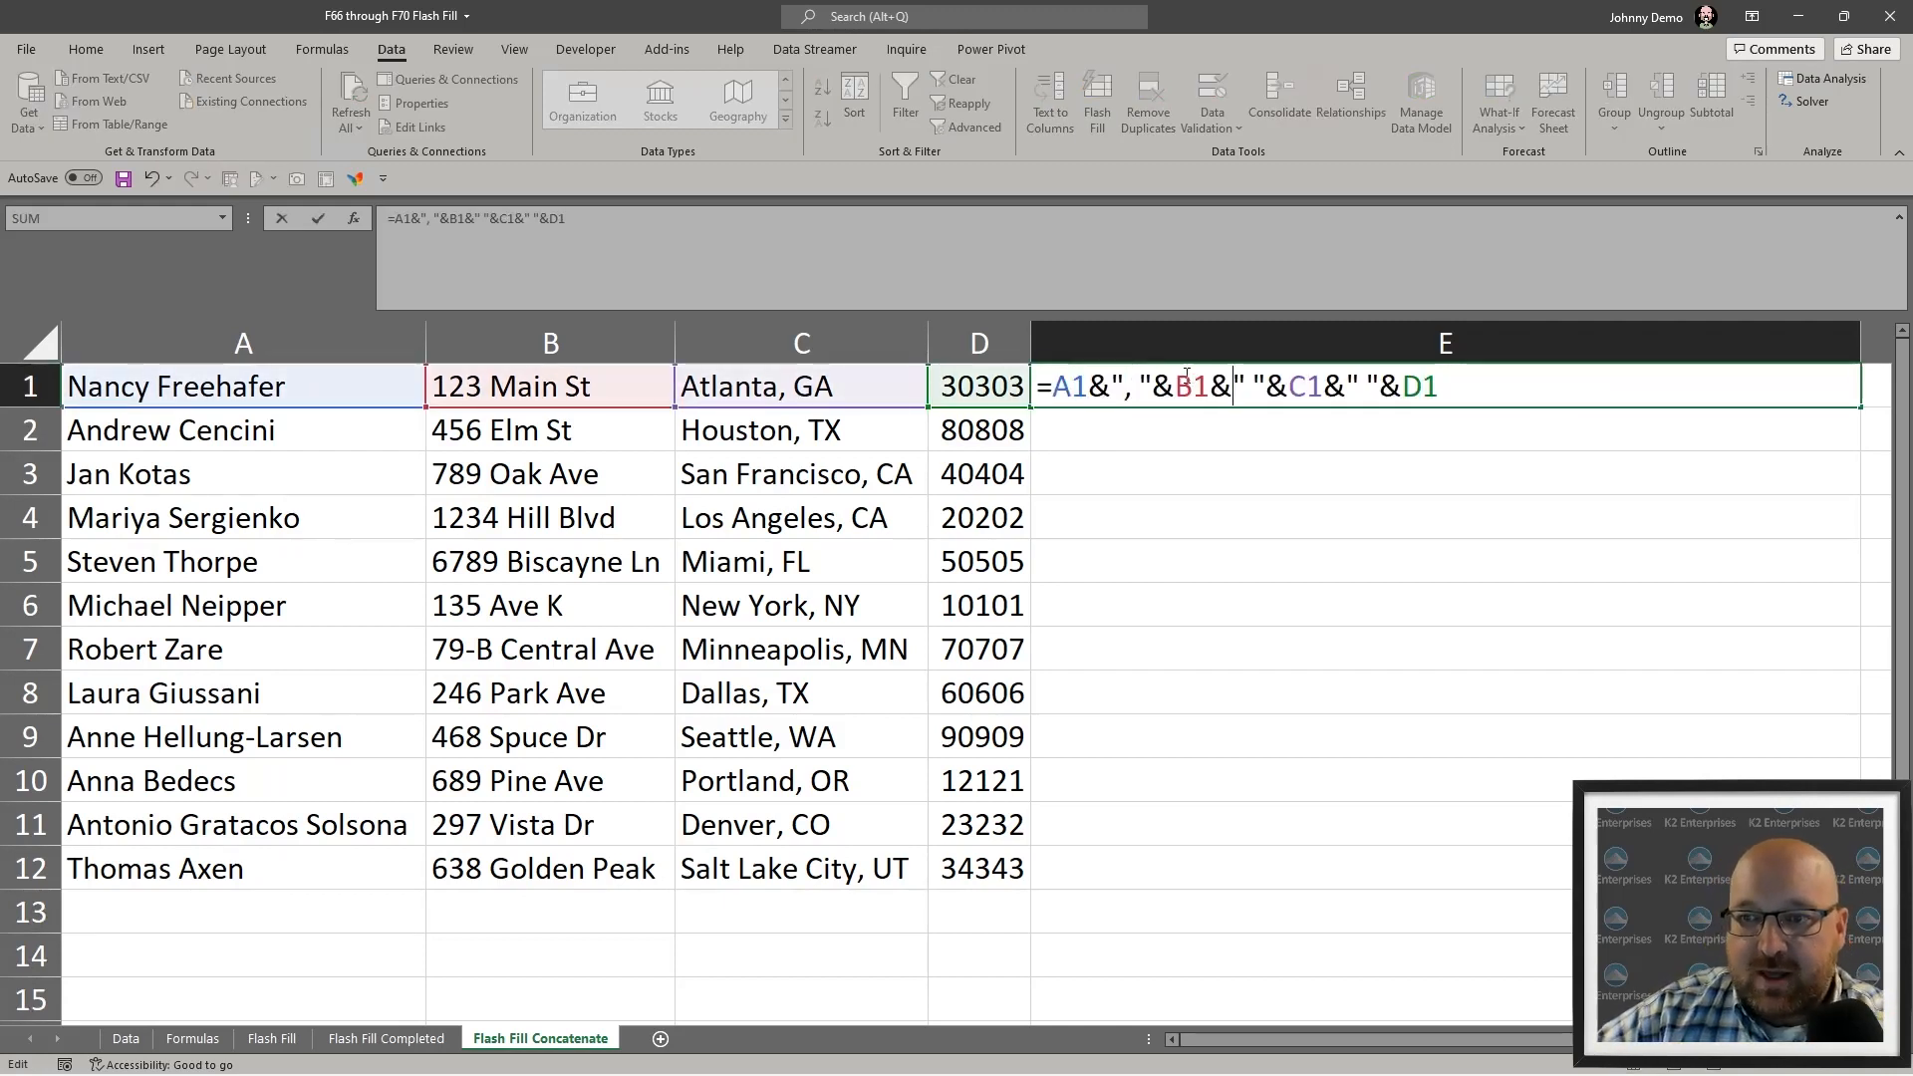
key("Left")
type(",")
key("Right")
key("Right")
key("Right")
key("Right")
key("Right")
key("Right")
key("Right")
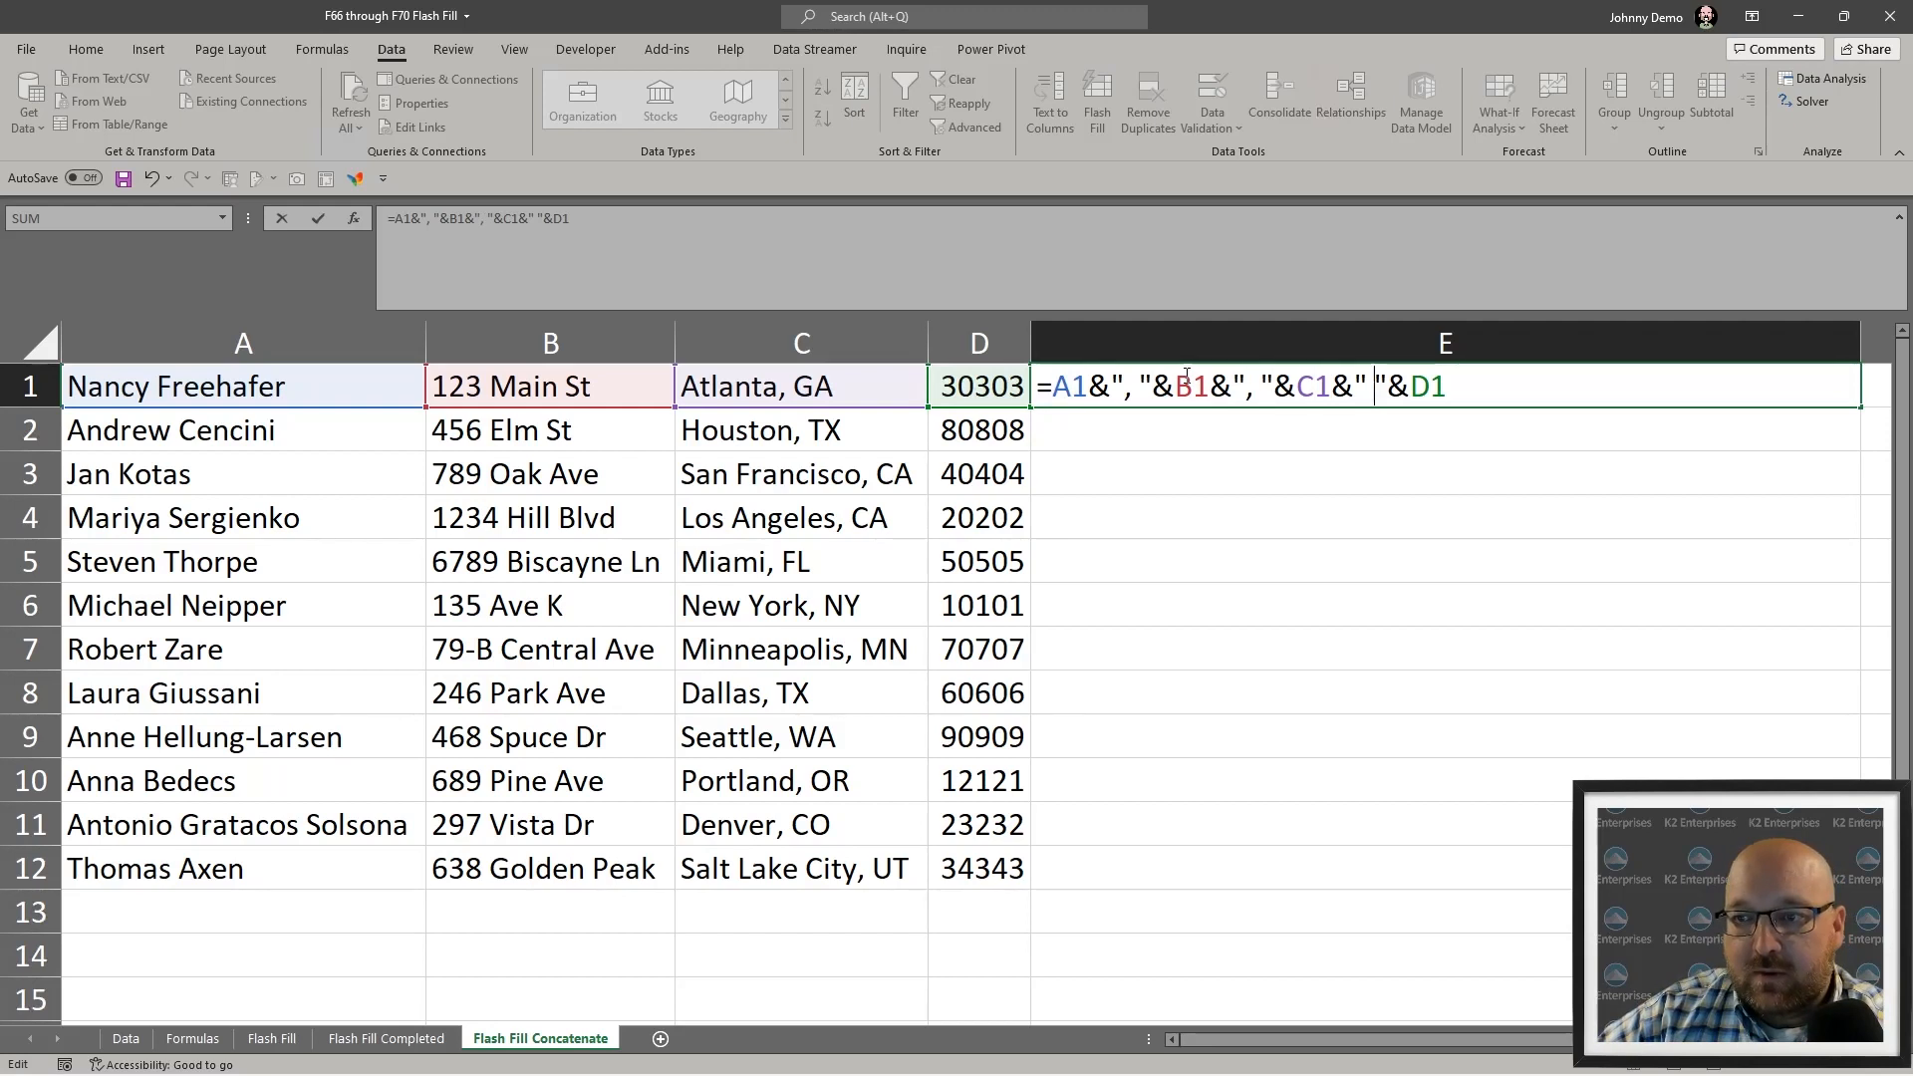
type(",")
key("Return")
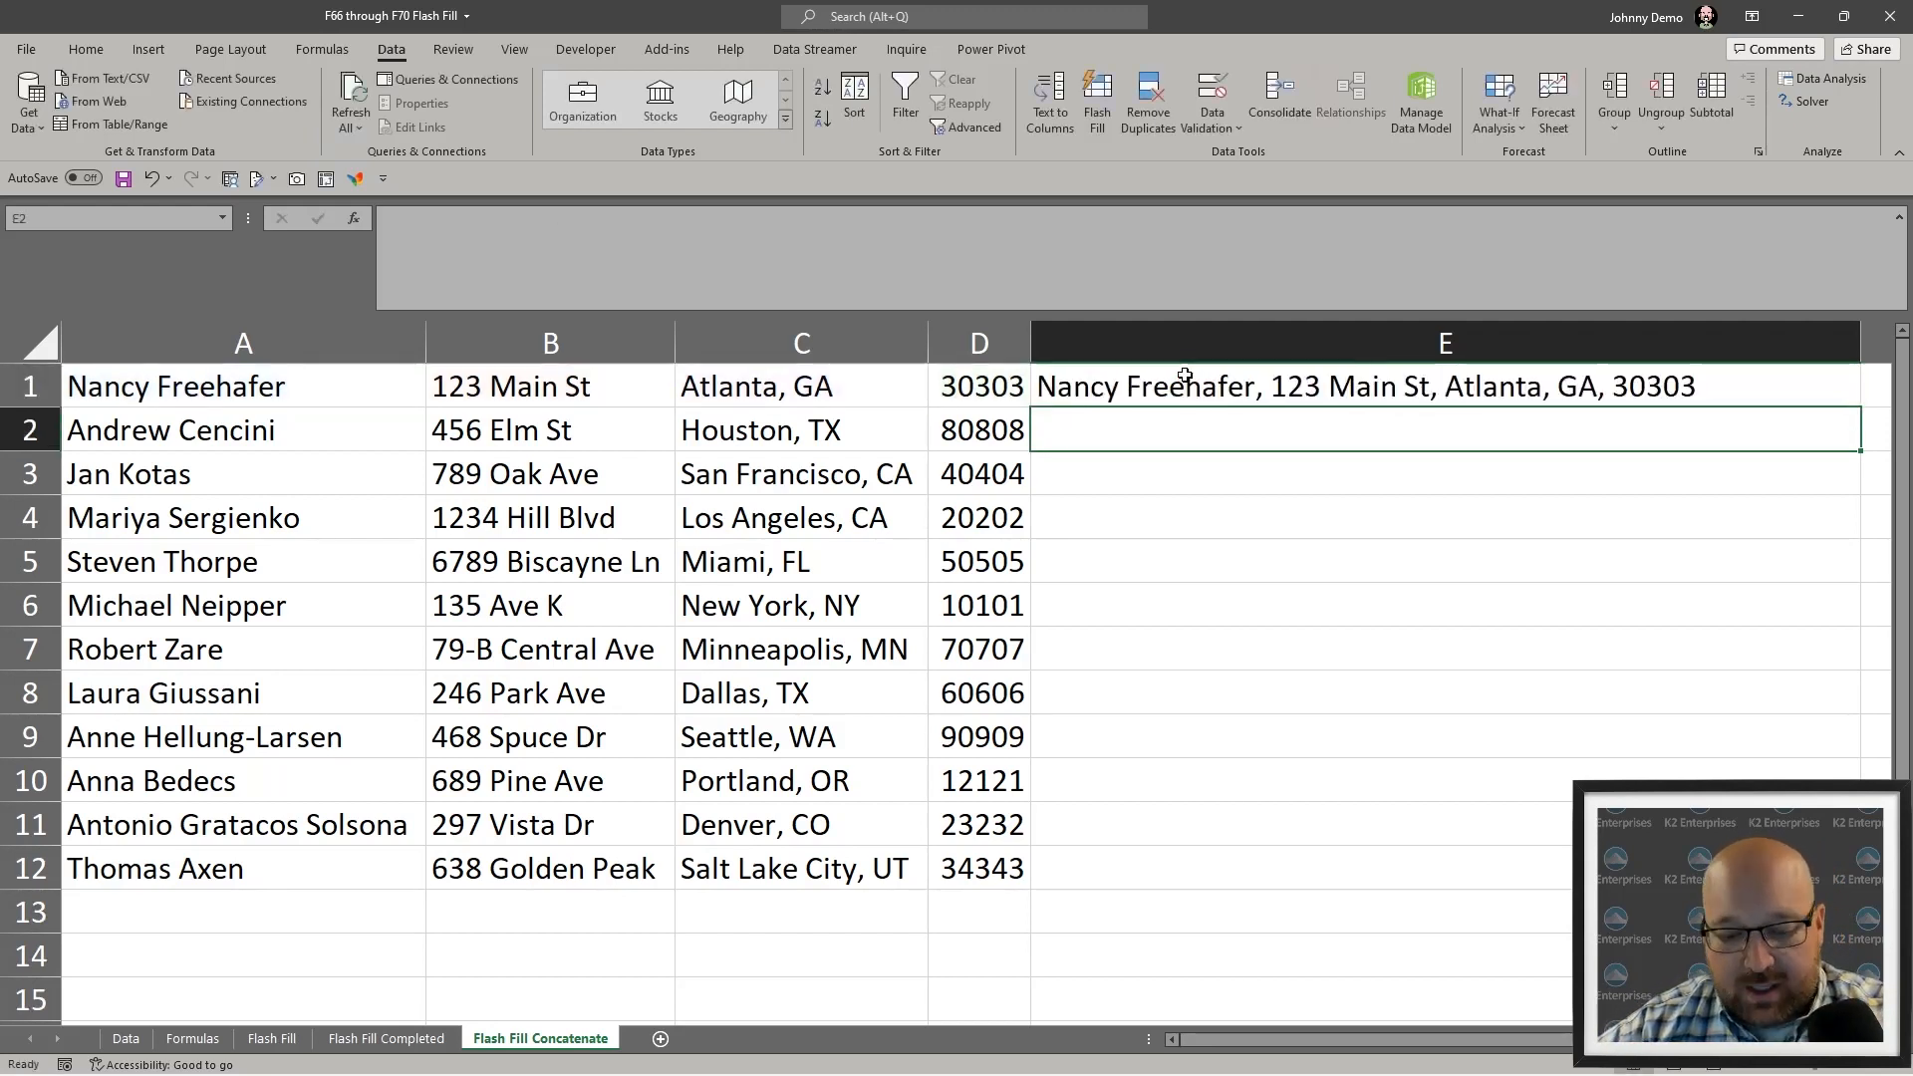
- Copy the concatenation formula from cell E1 down column E through row 12
key("ctrl+d")
key("Down")
key("ctrl+d")
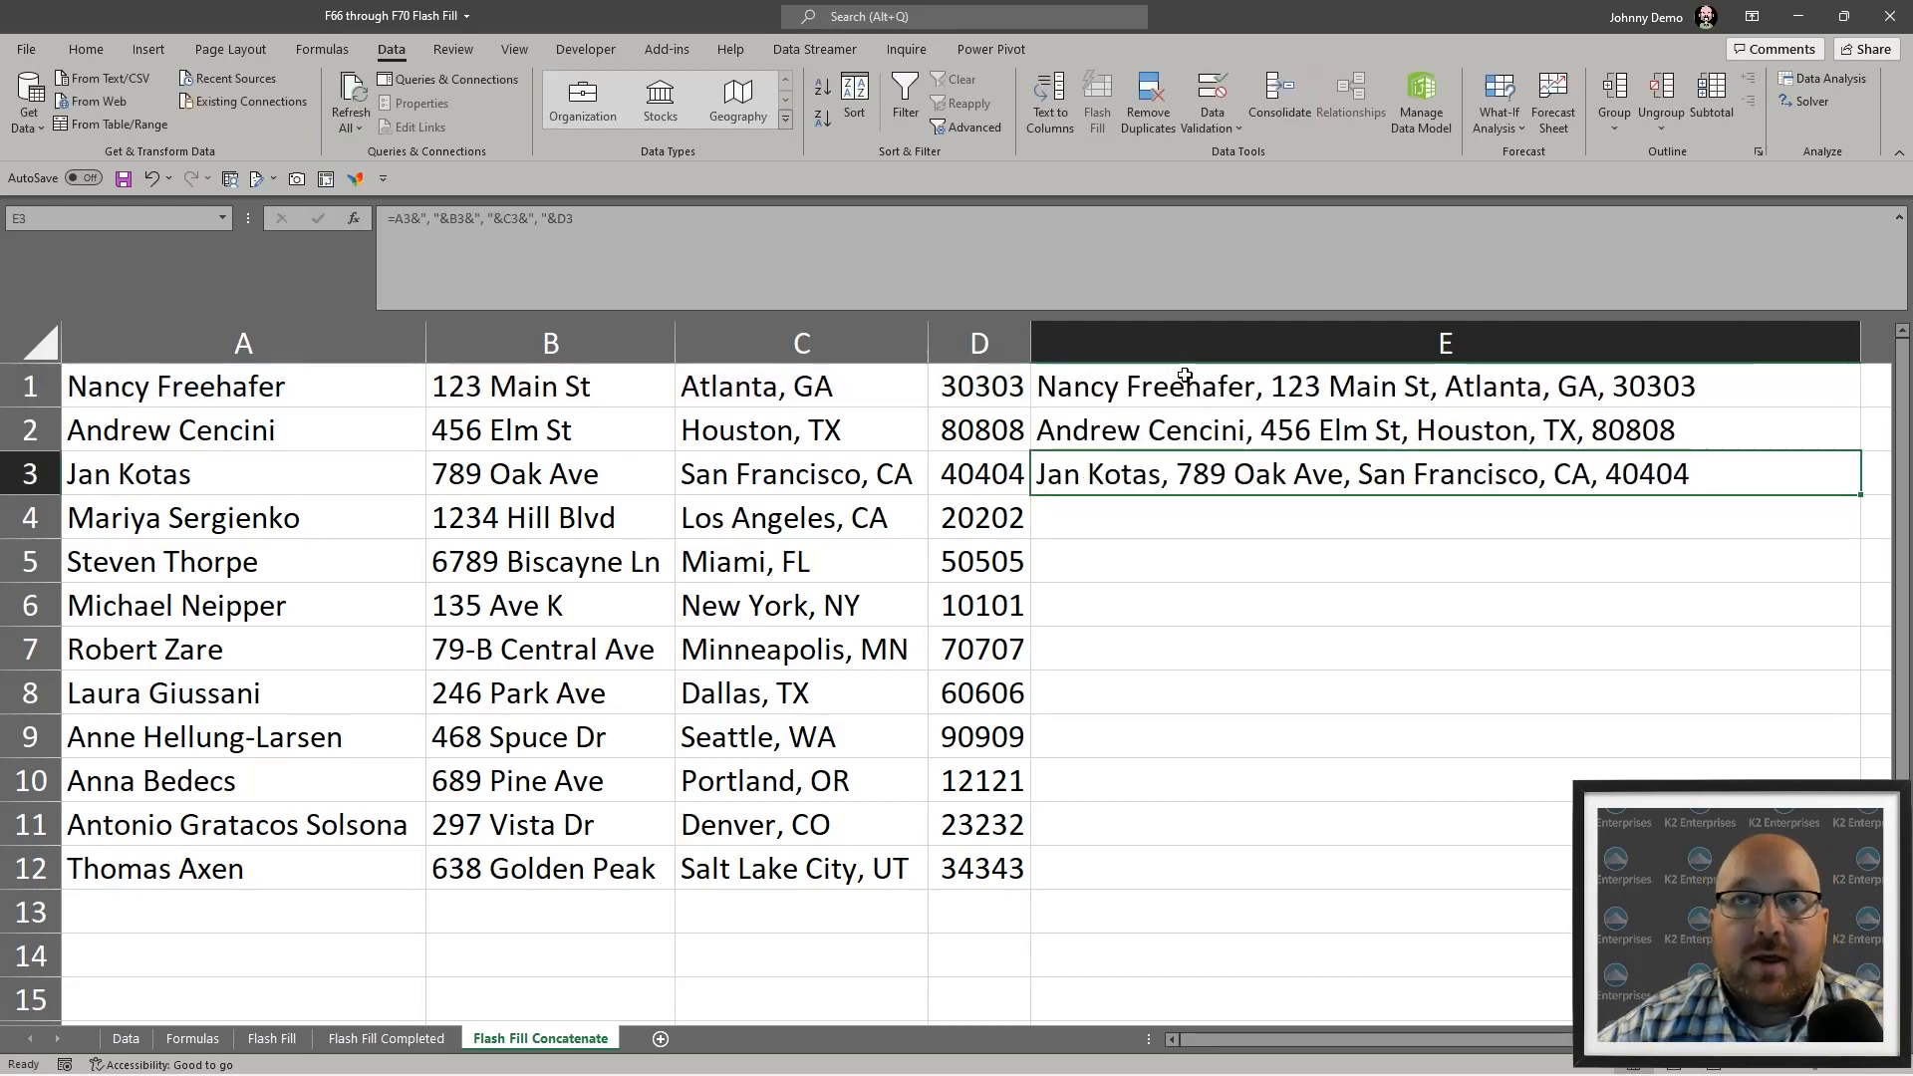
double_click(1865, 495)
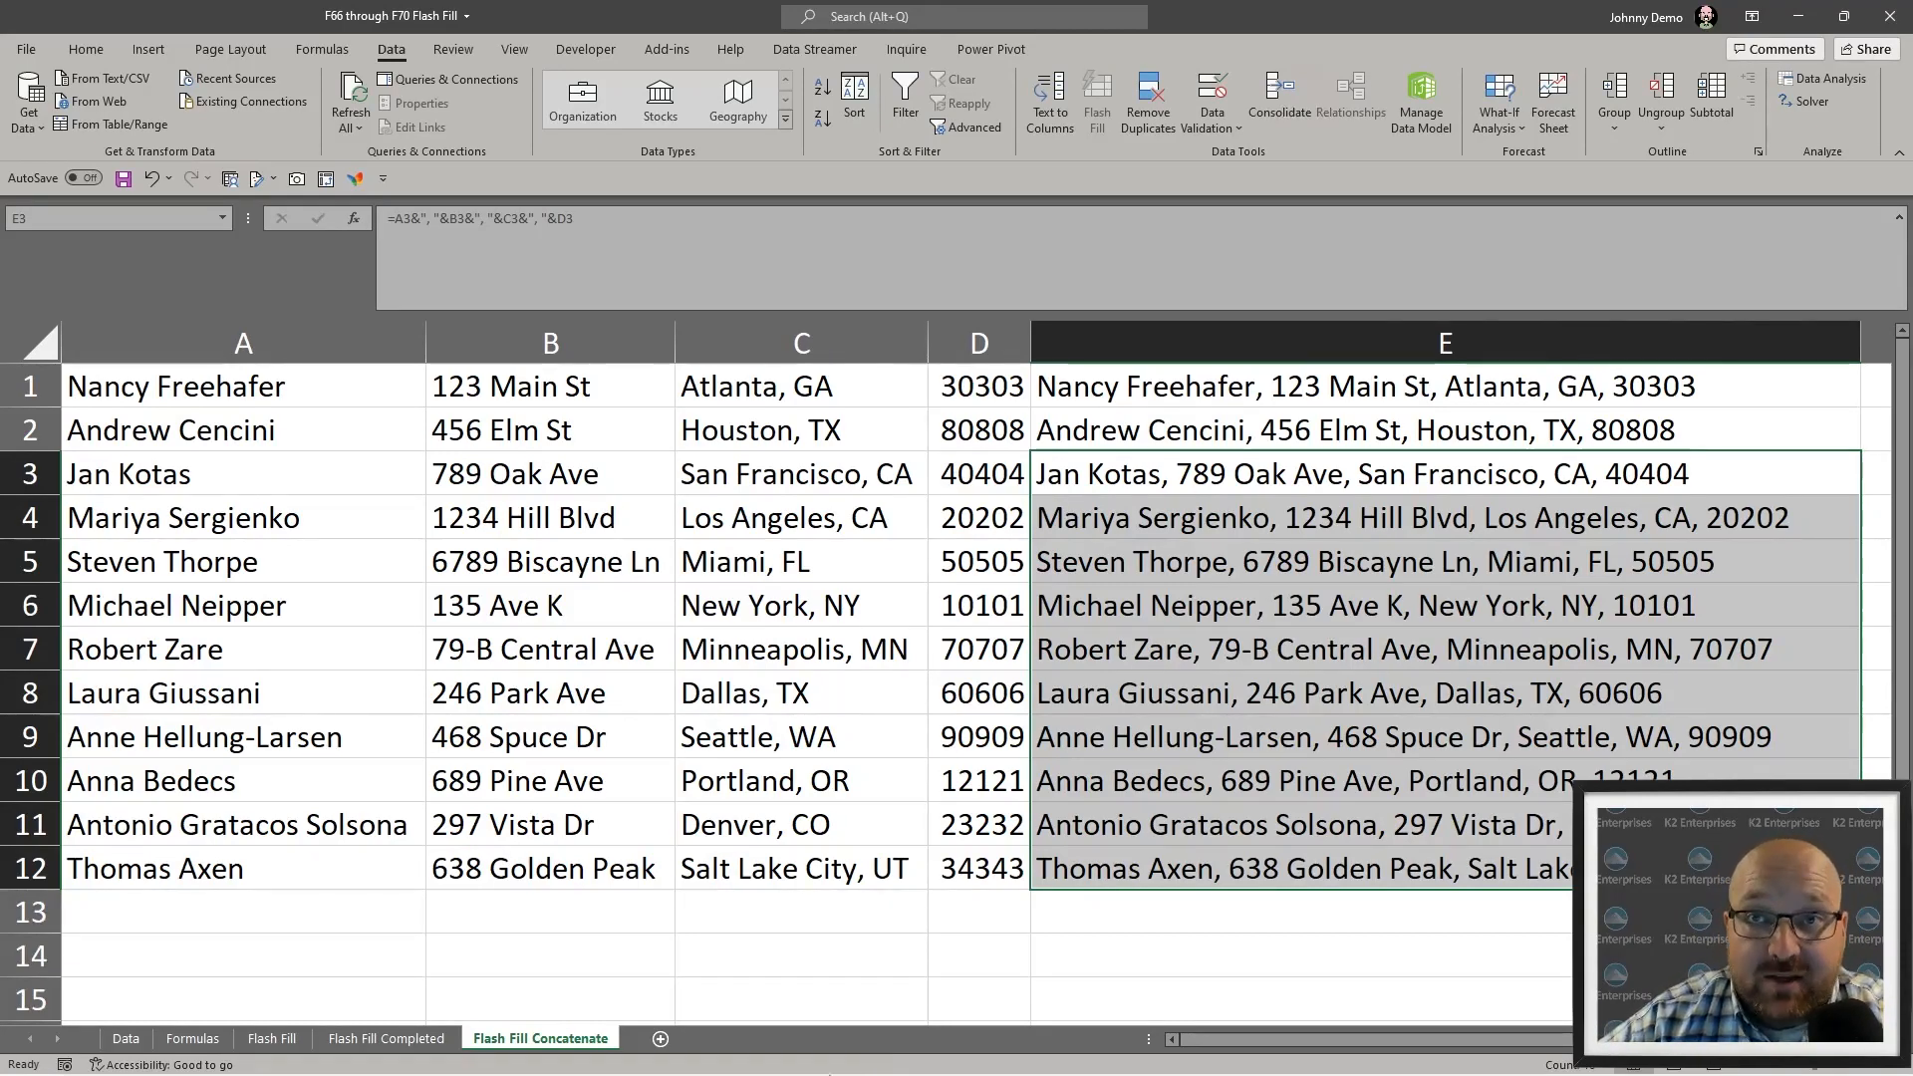
- Clear the contents of the whole column E and select cell E1
right_click(1119, 342)
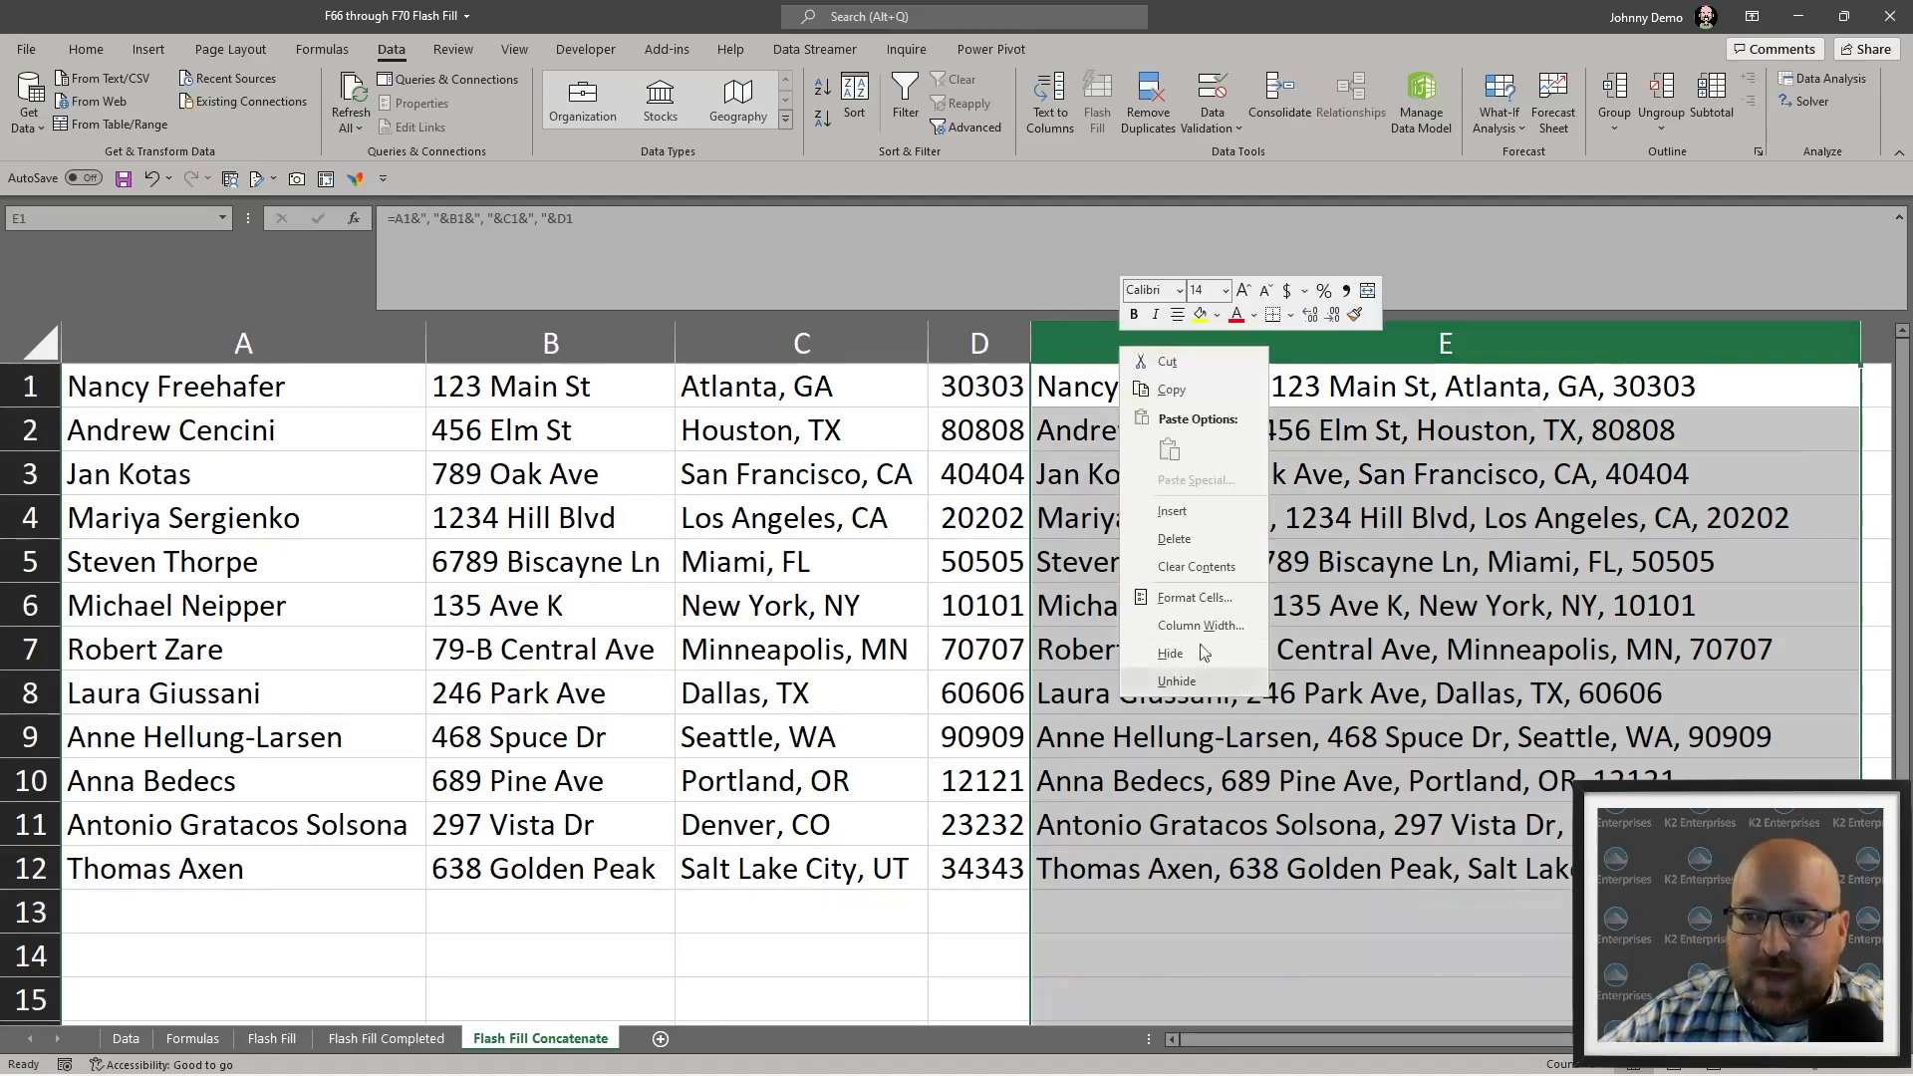
left_click(1176, 574)
left_click(1179, 742)
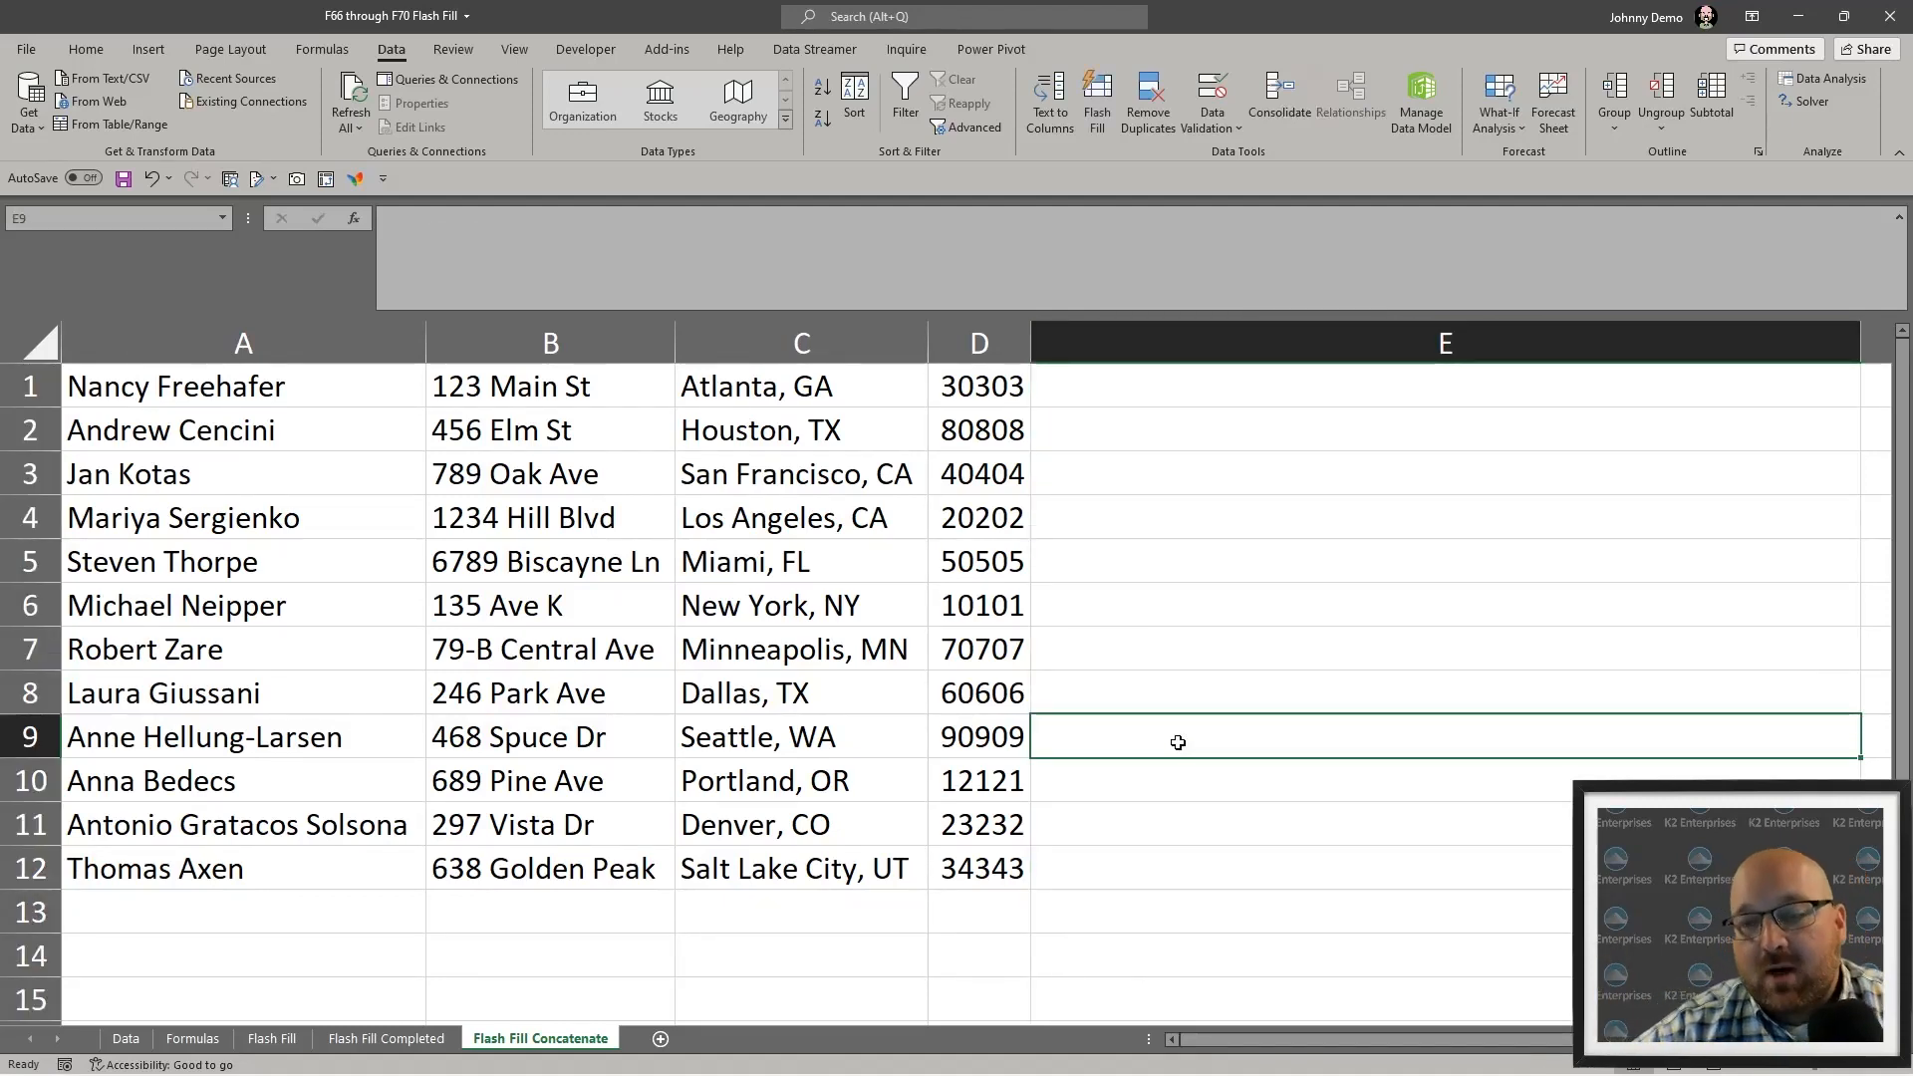
left_click(1201, 355)
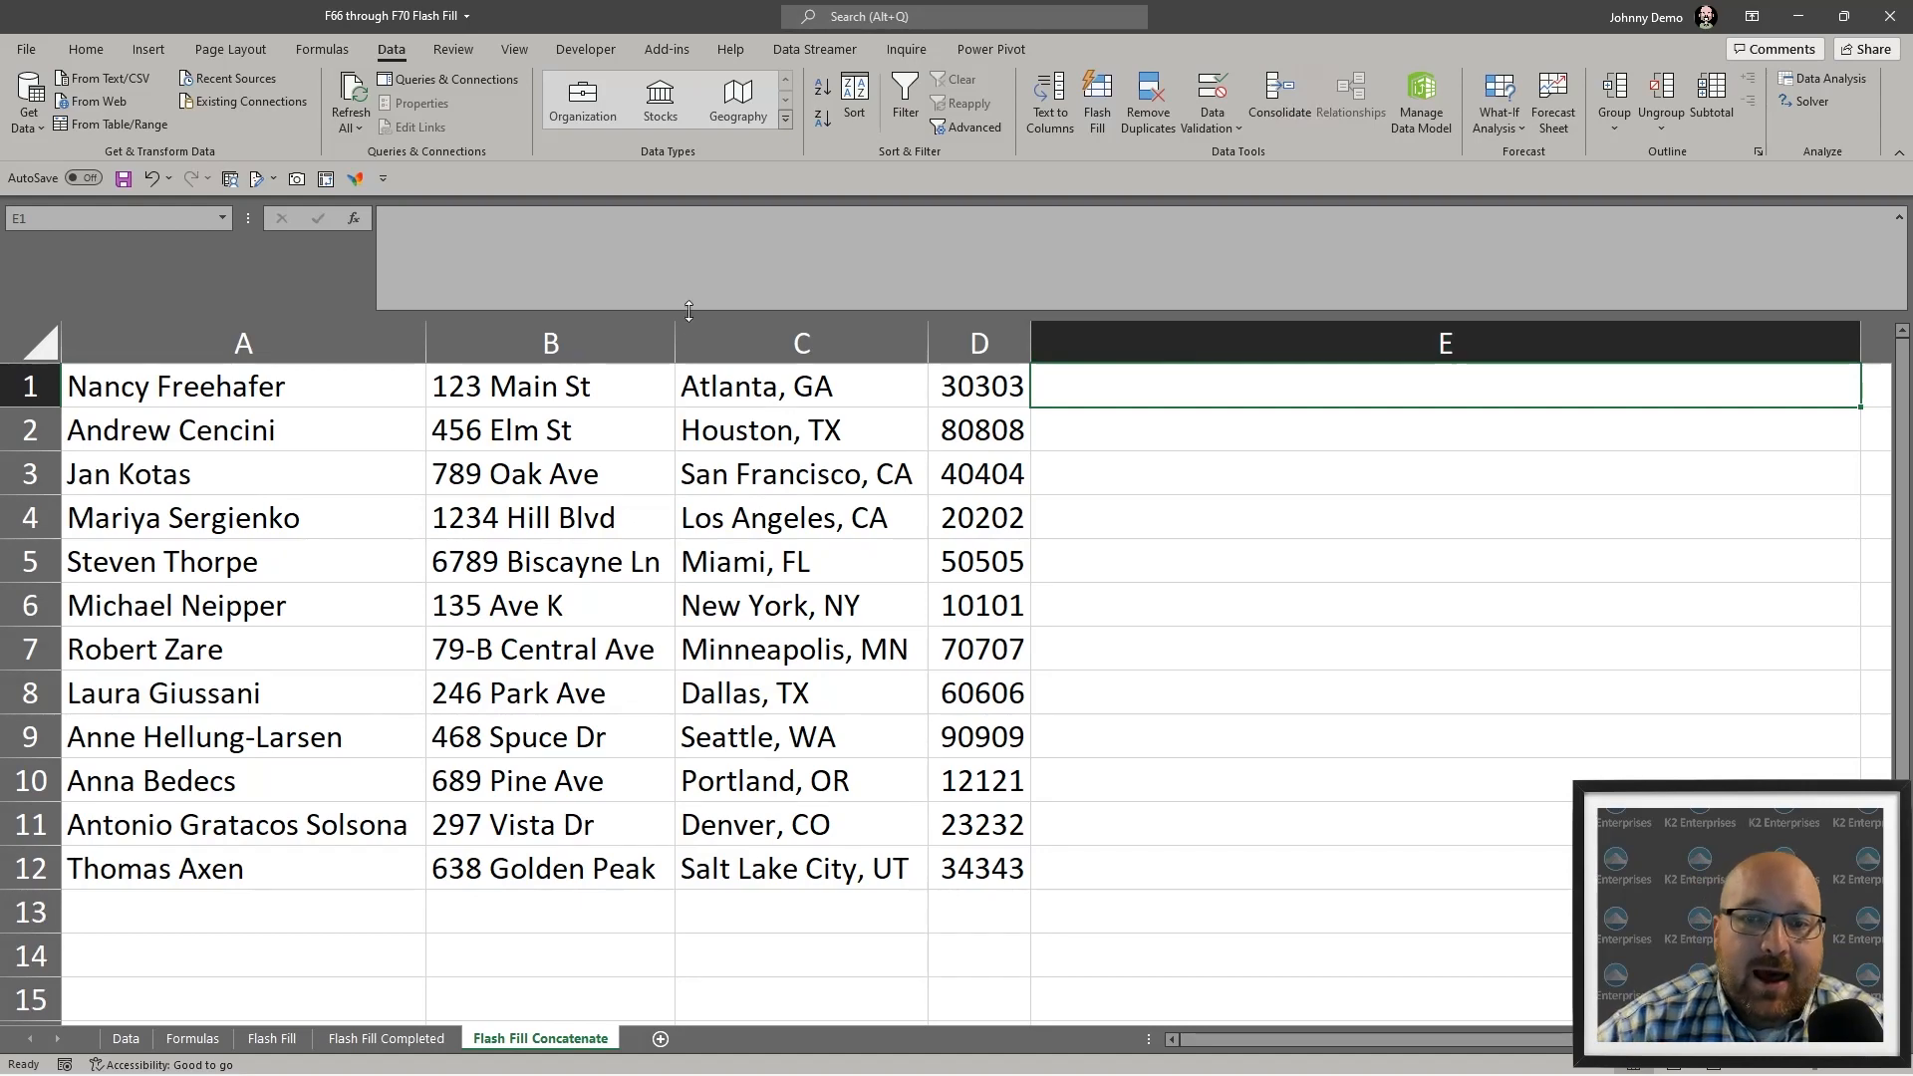
- Insert a blank column C between the street addresses and the city and state column
left_click(704, 347)
right_click(704, 349)
left_click(775, 514)
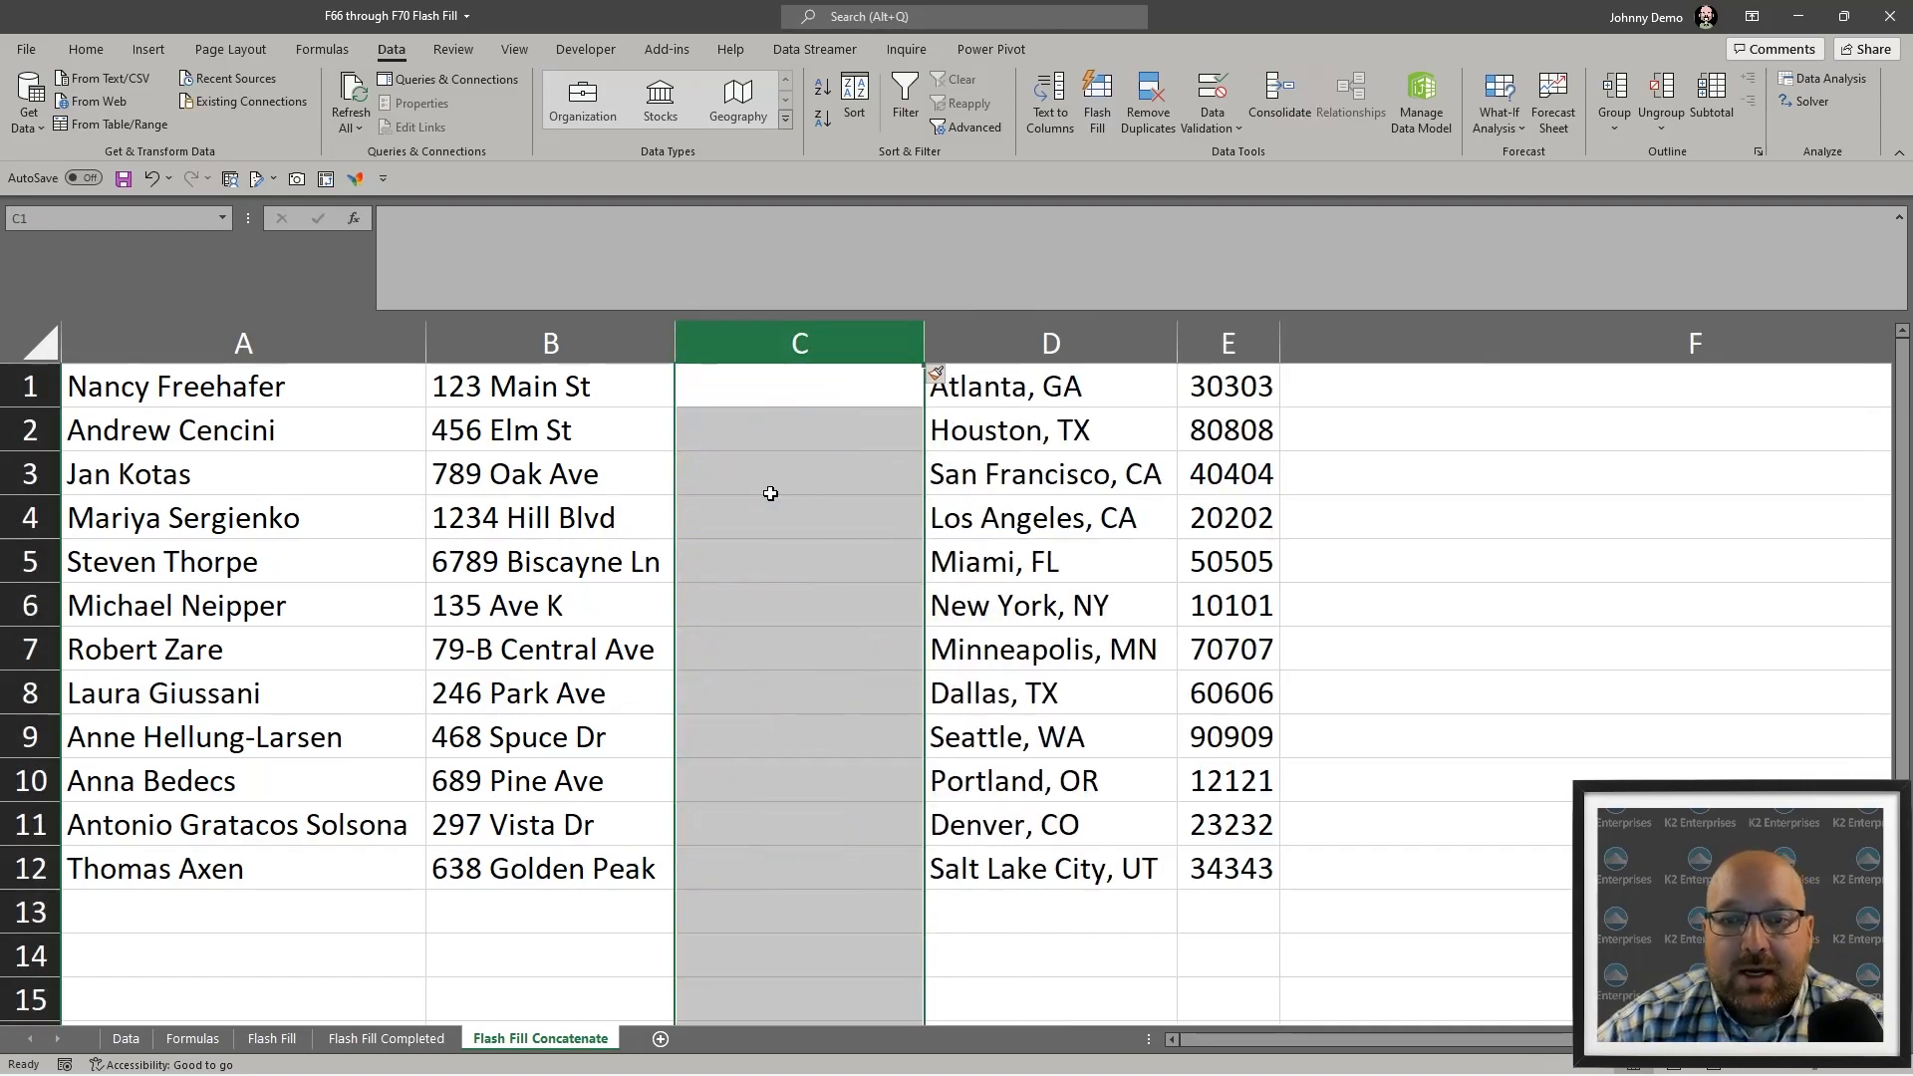
- Enter Suite 101 in cell C3, Apt B in cell C5 and Floor 3 in cell C8
left_click(762, 440)
key("Down")
type("Suiot")
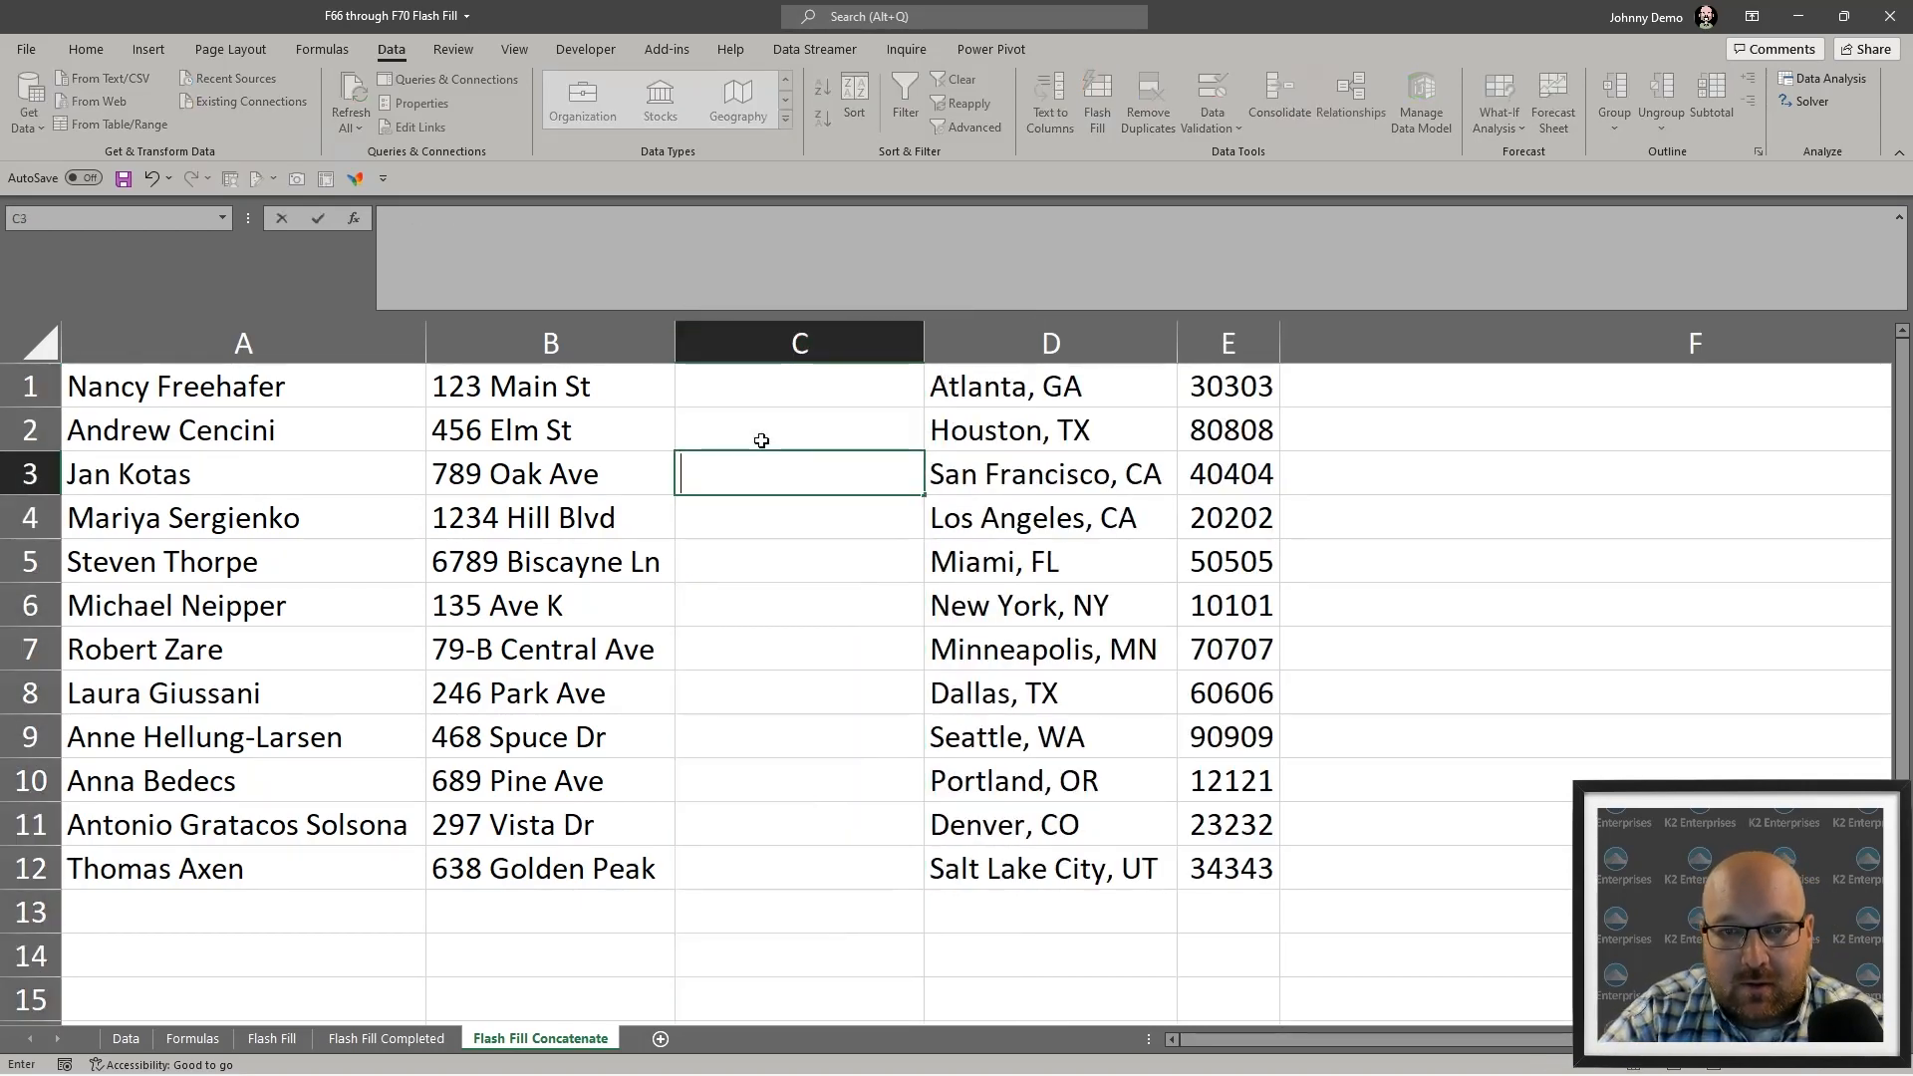
key("BackSpace")
key("BackSpace")
type("te 11")
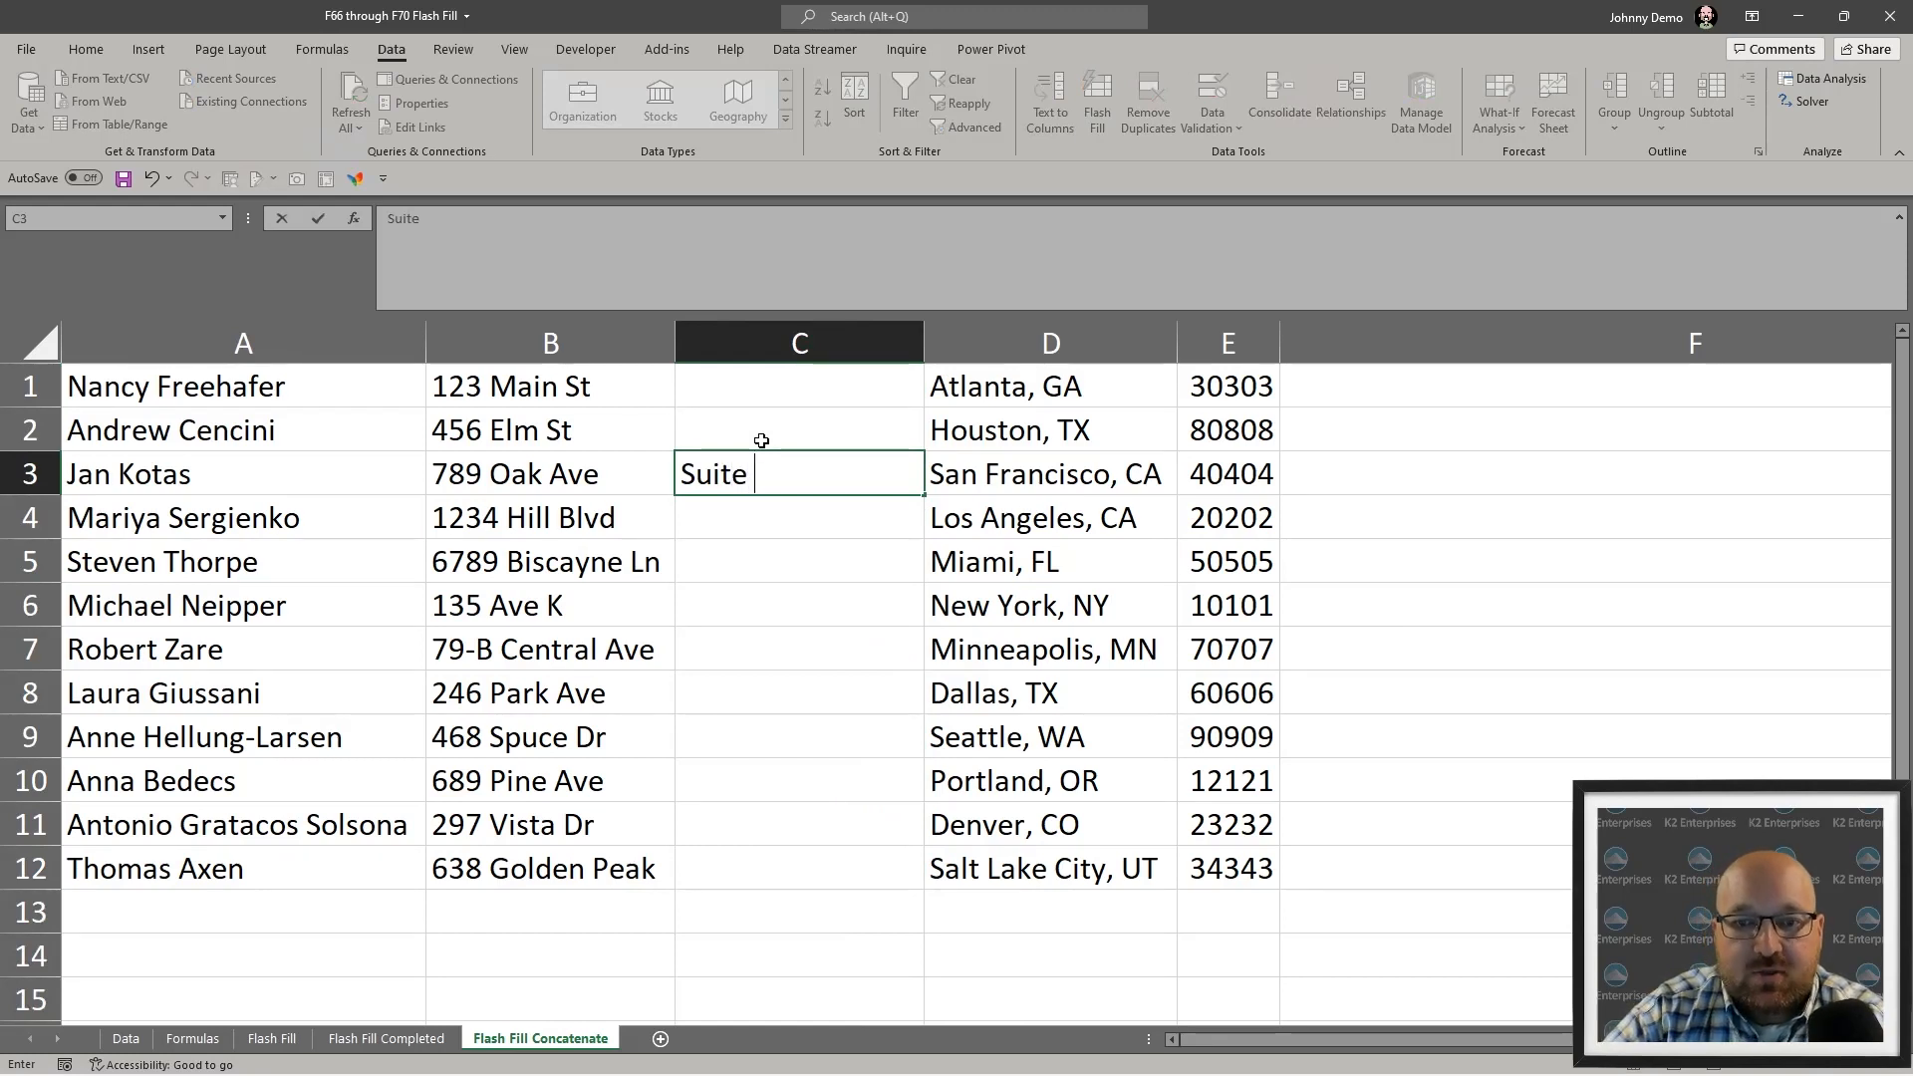
key("BackSpace")
type("01")
key("Return")
key("Return")
type("Apt B")
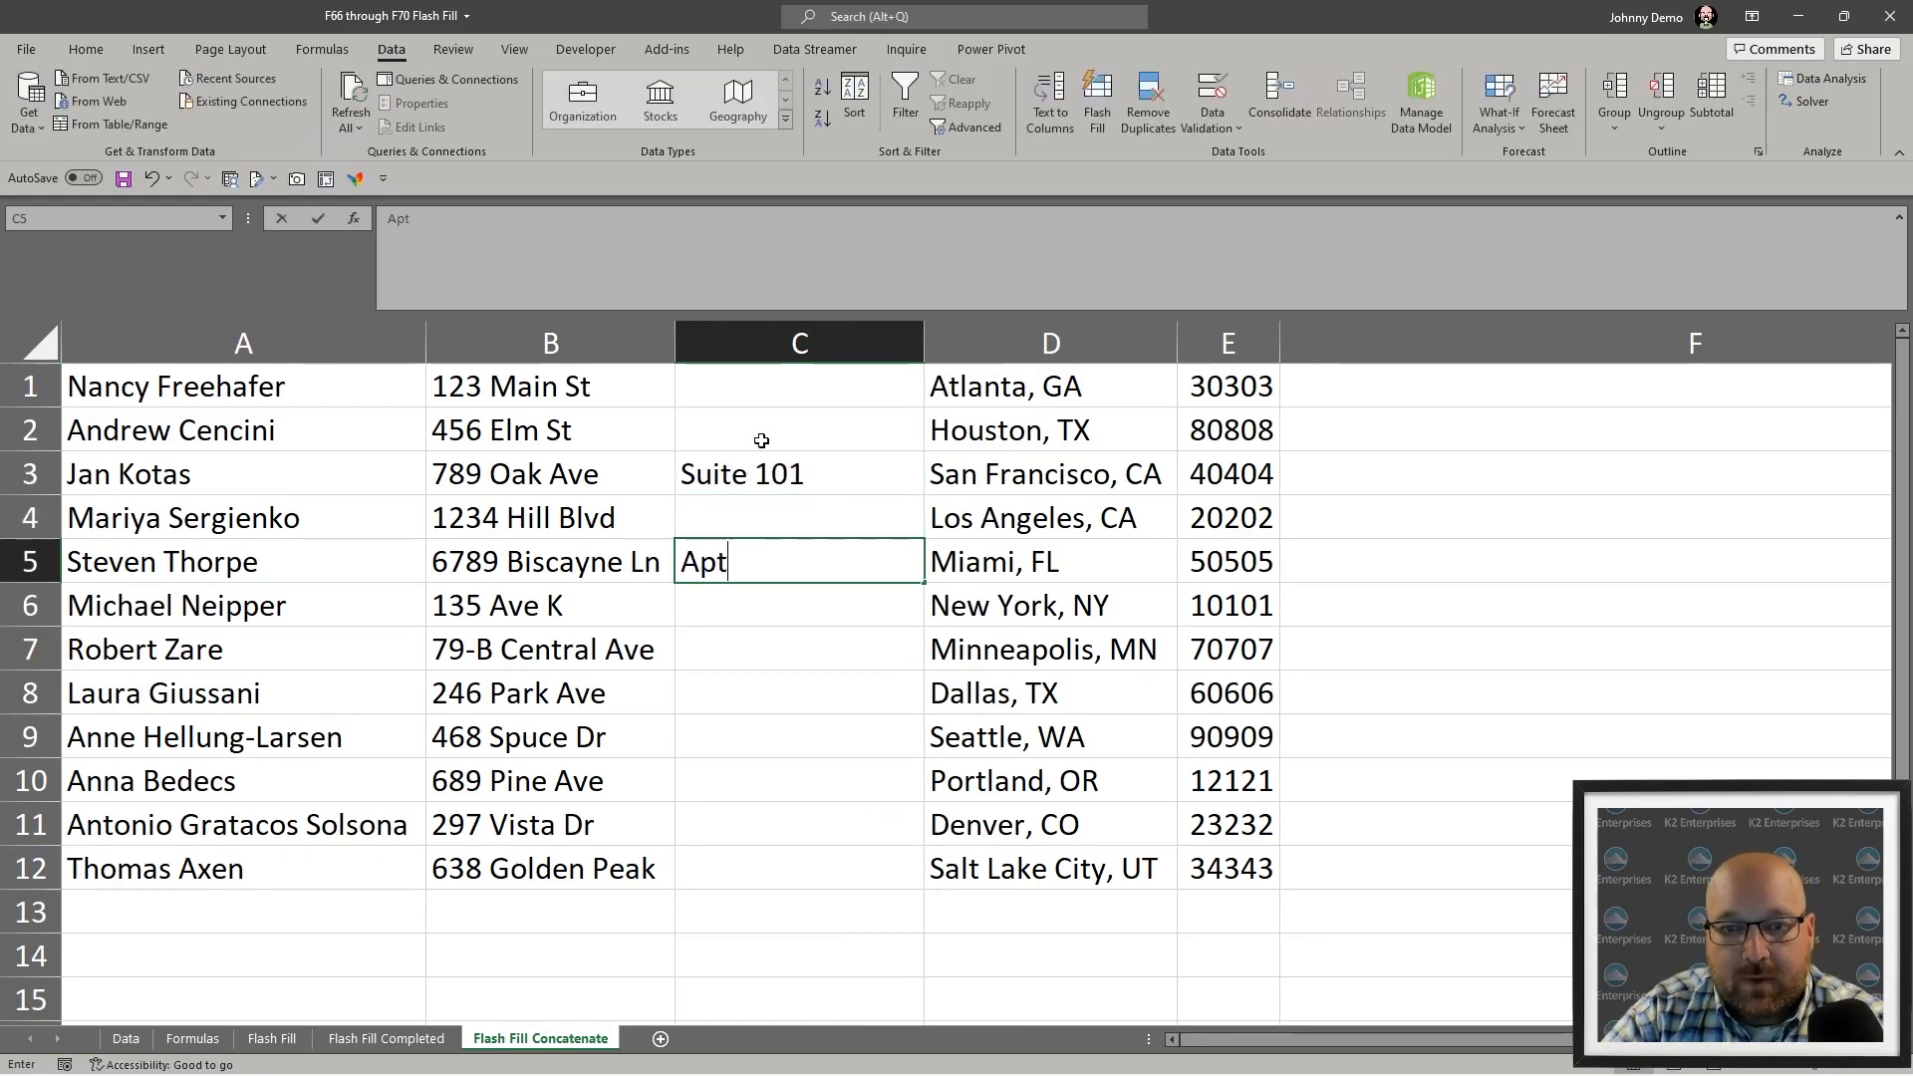
key("Return")
key("Return")
key("Return")
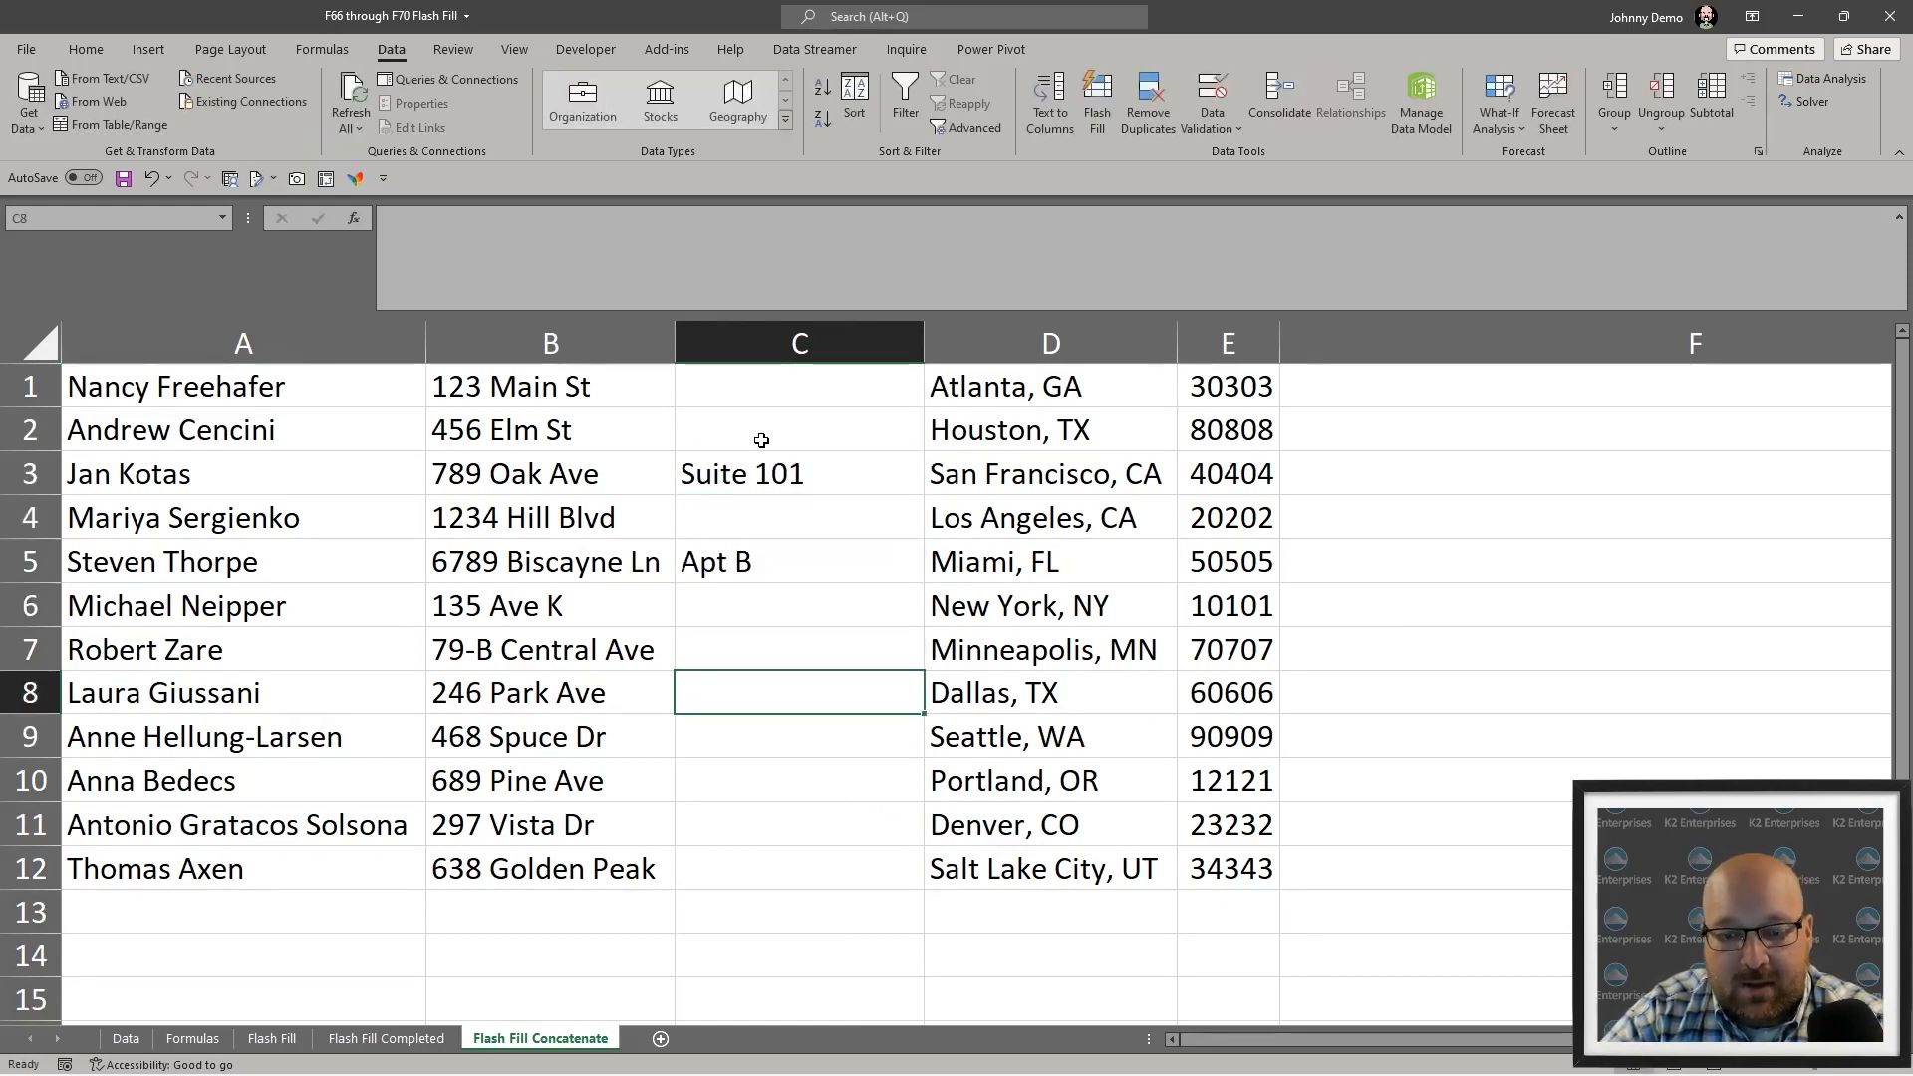
type("Floor 3")
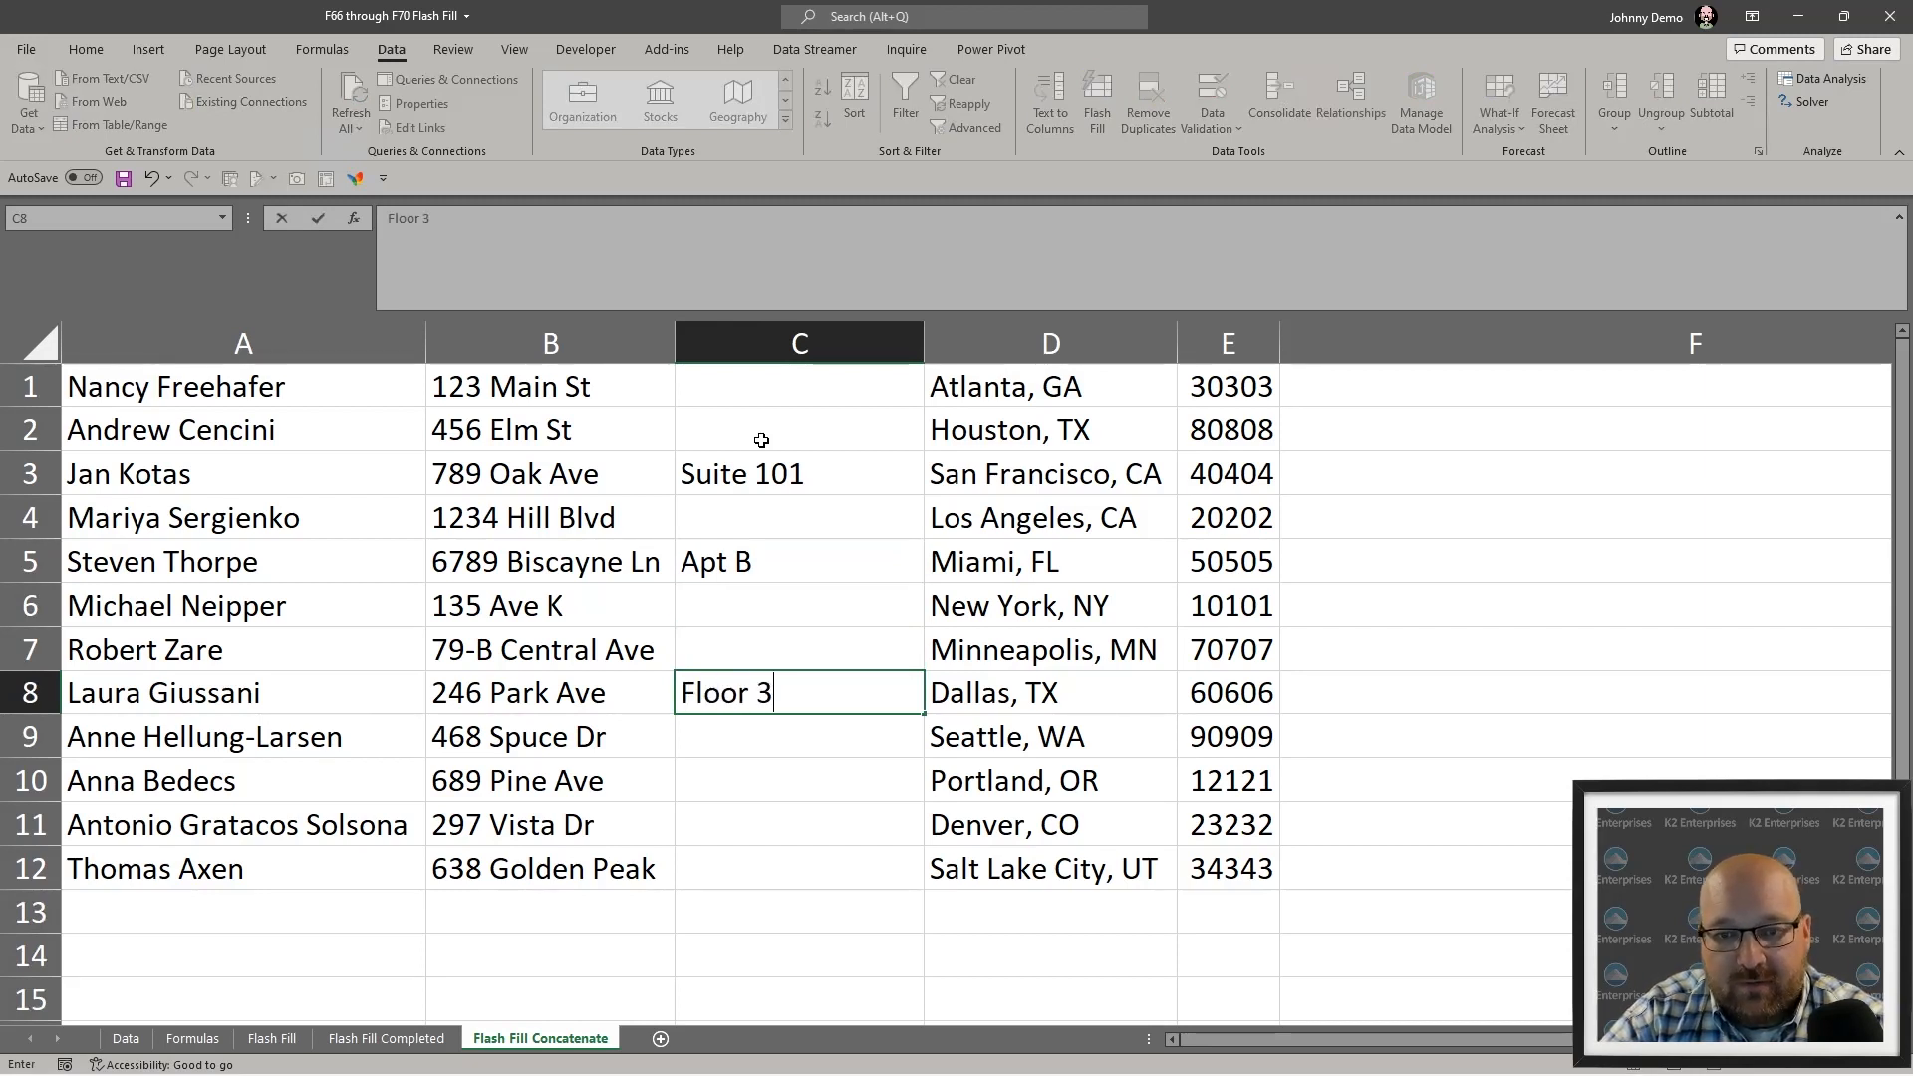
key("Return")
- Narrow column C to fit its entries more closely and select the blank cells C1:C2
left_click_drag(924, 343, 853, 343)
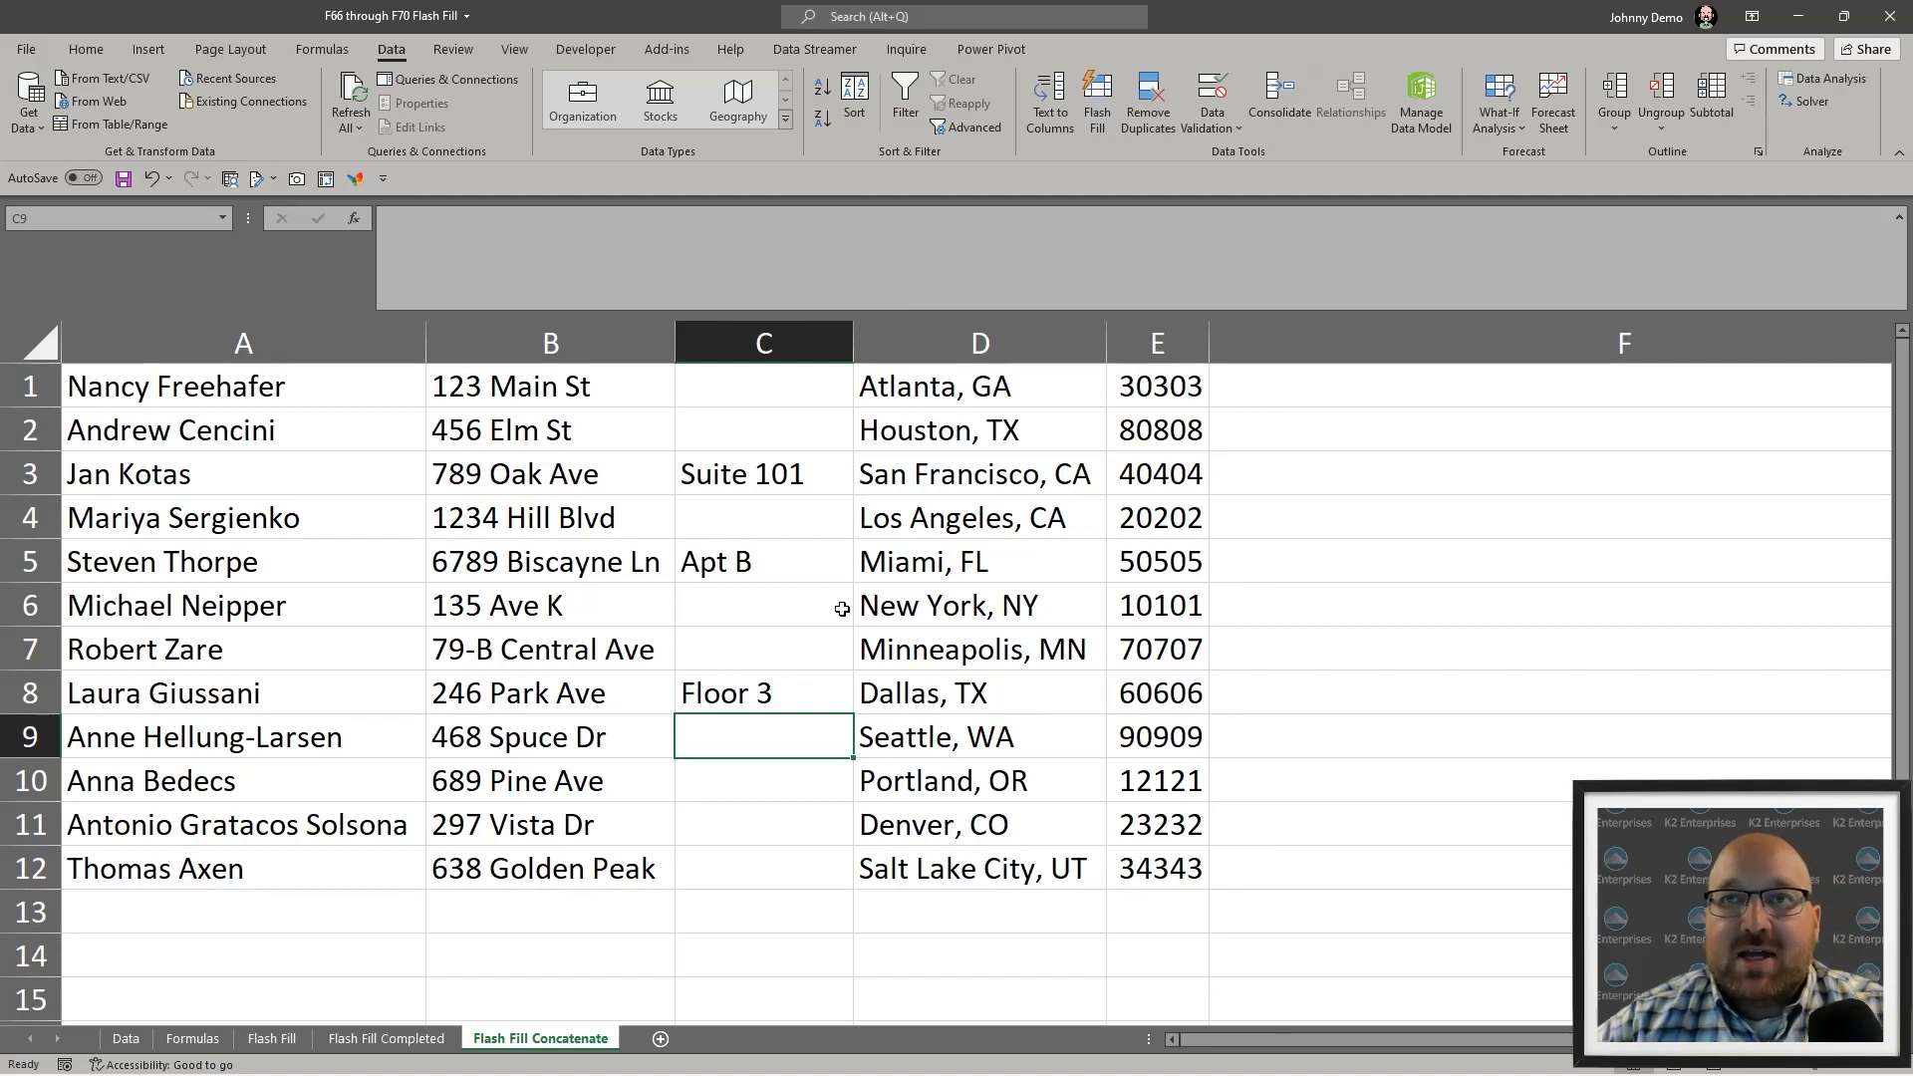
left_click(731, 396)
left_click_drag(731, 395, 727, 431)
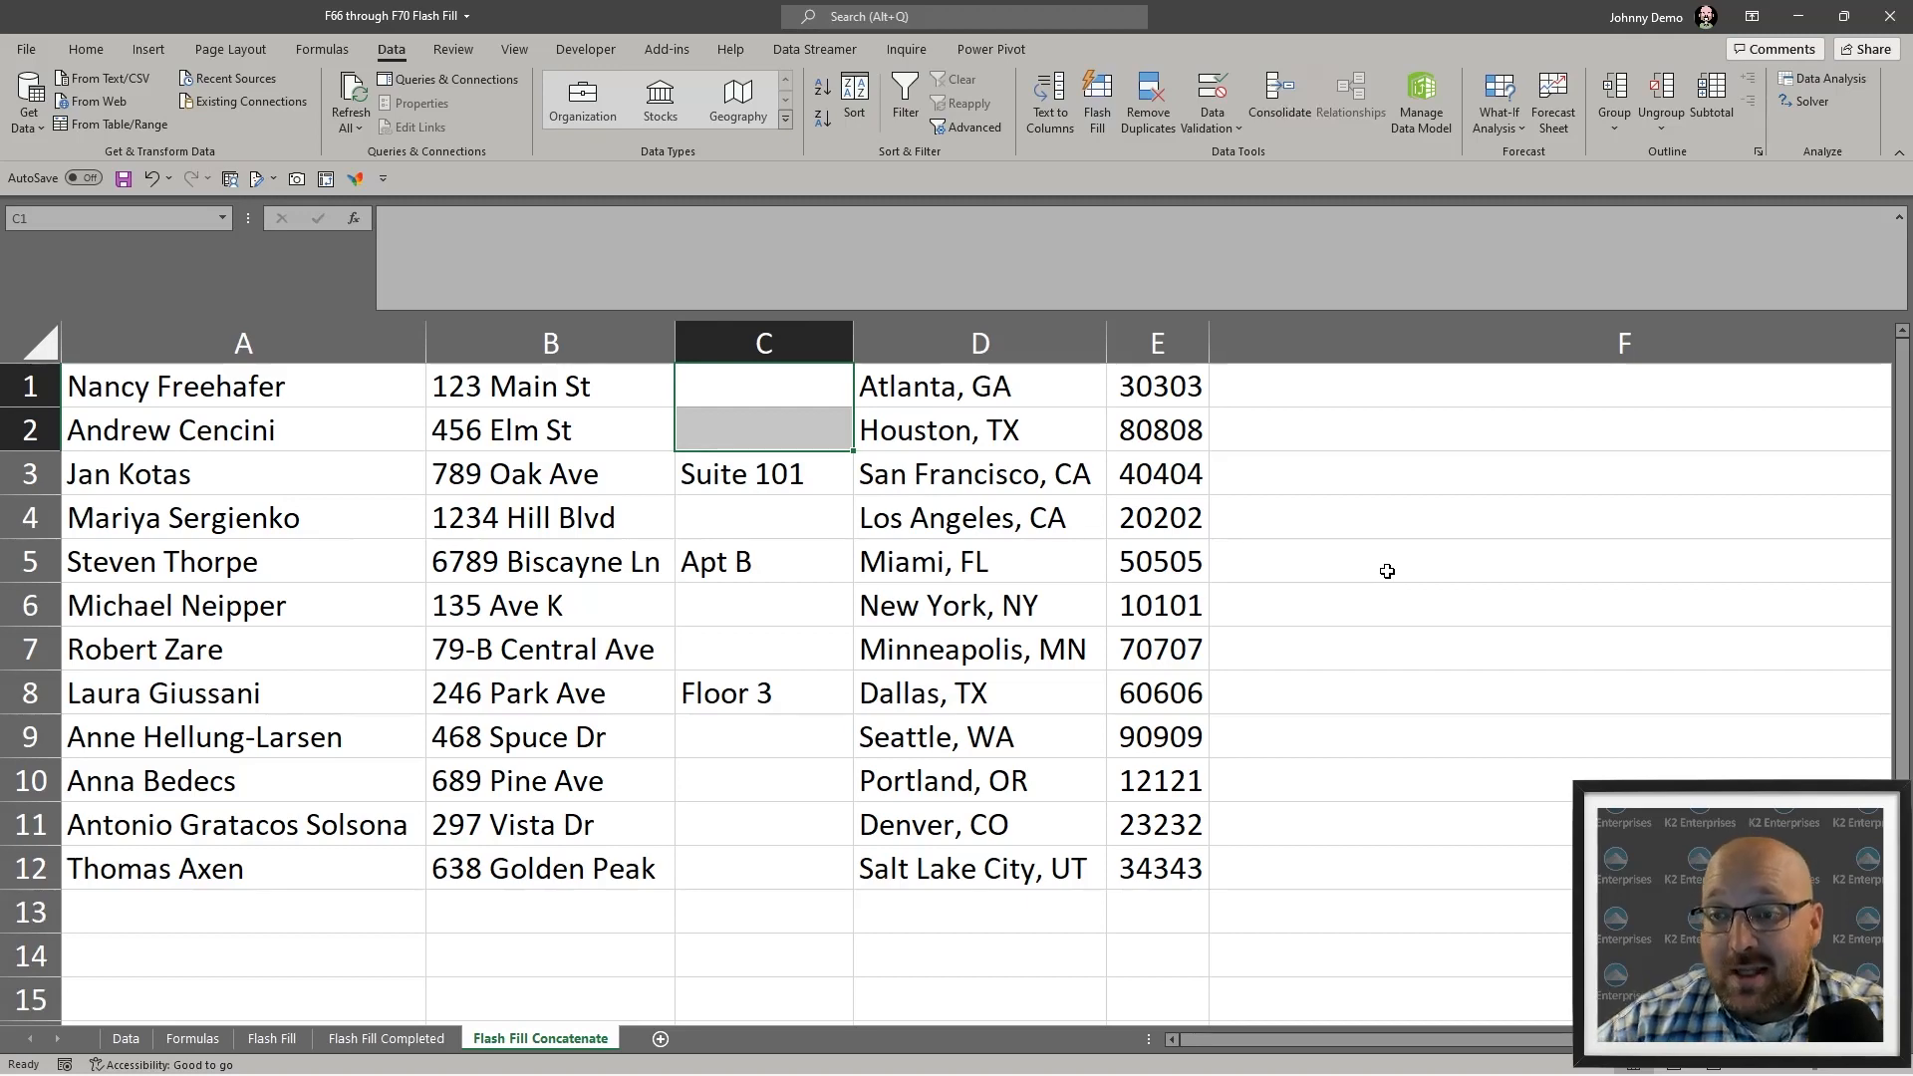
- Begin a TEXTJOIN formula in cell F1 with a comma followed by a space as the delimiter
scroll(1387, 571, "down", 2)
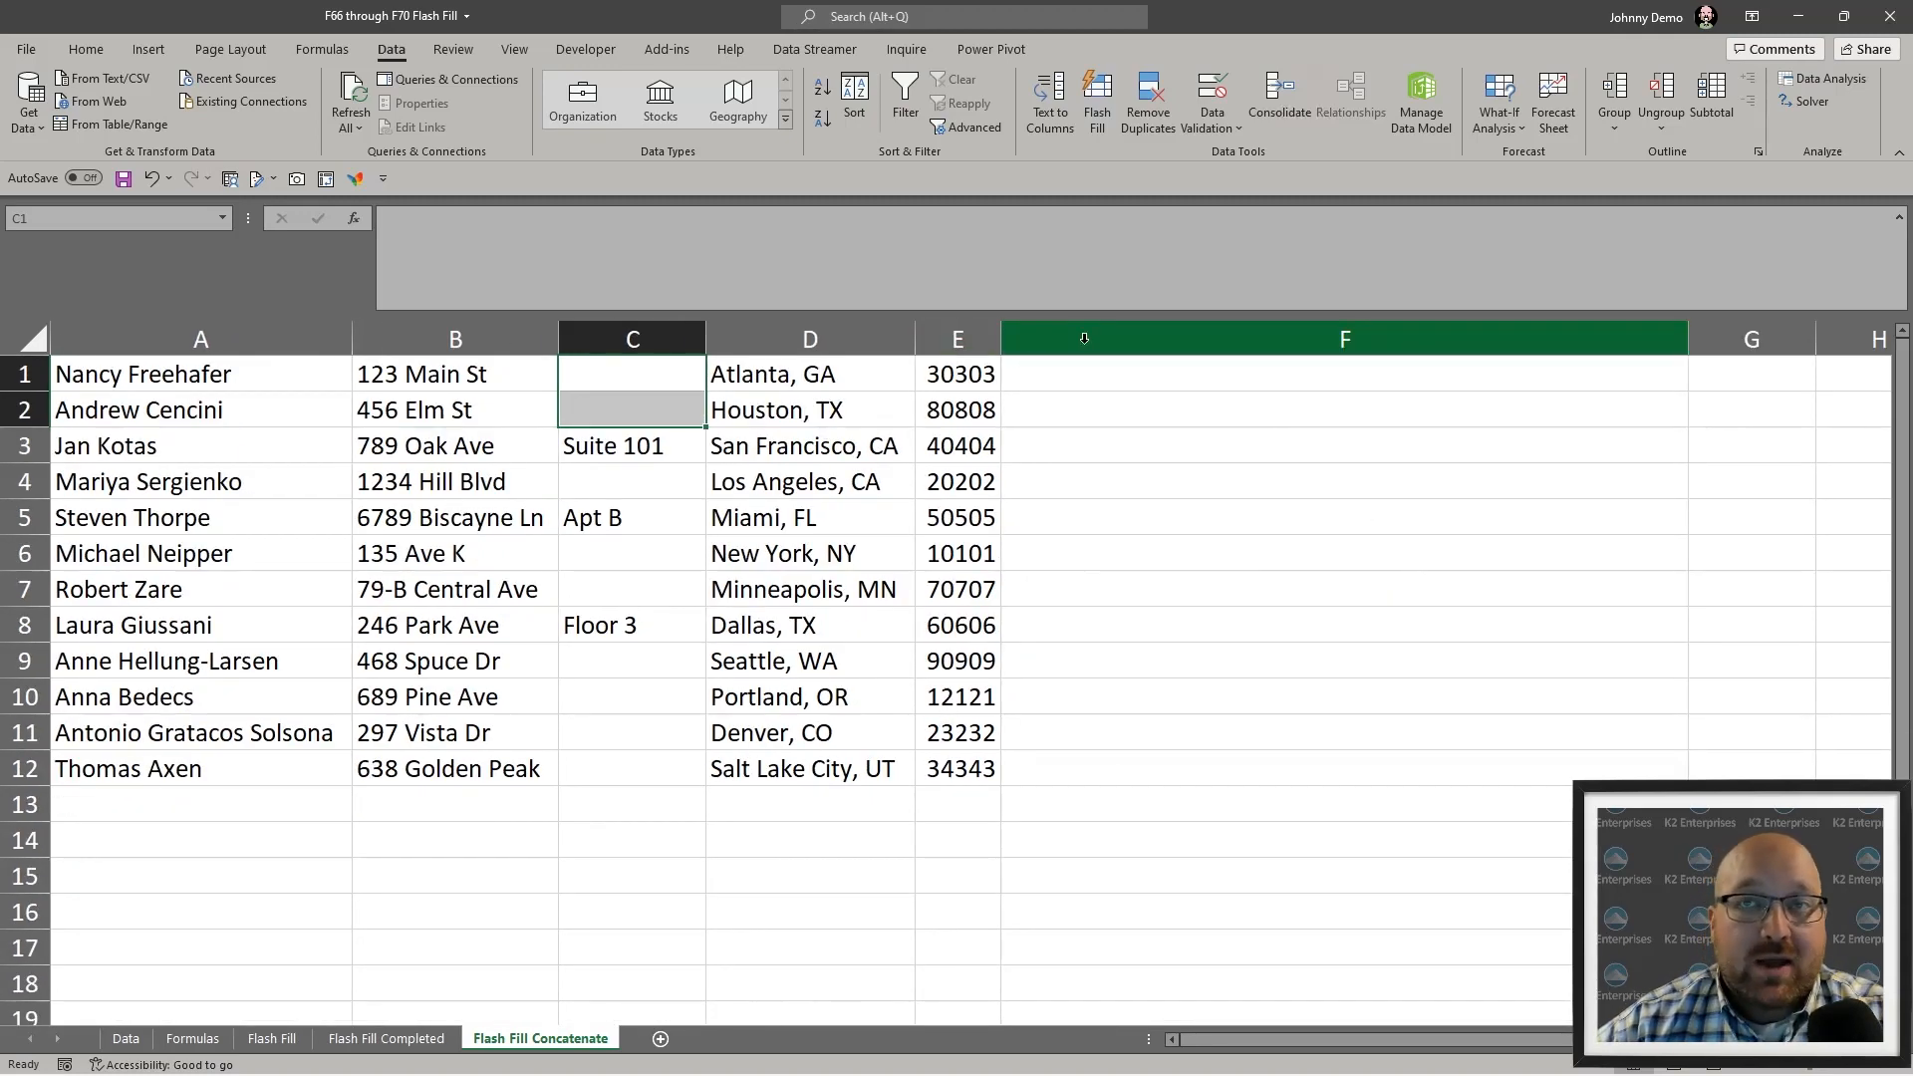
left_click(1077, 376)
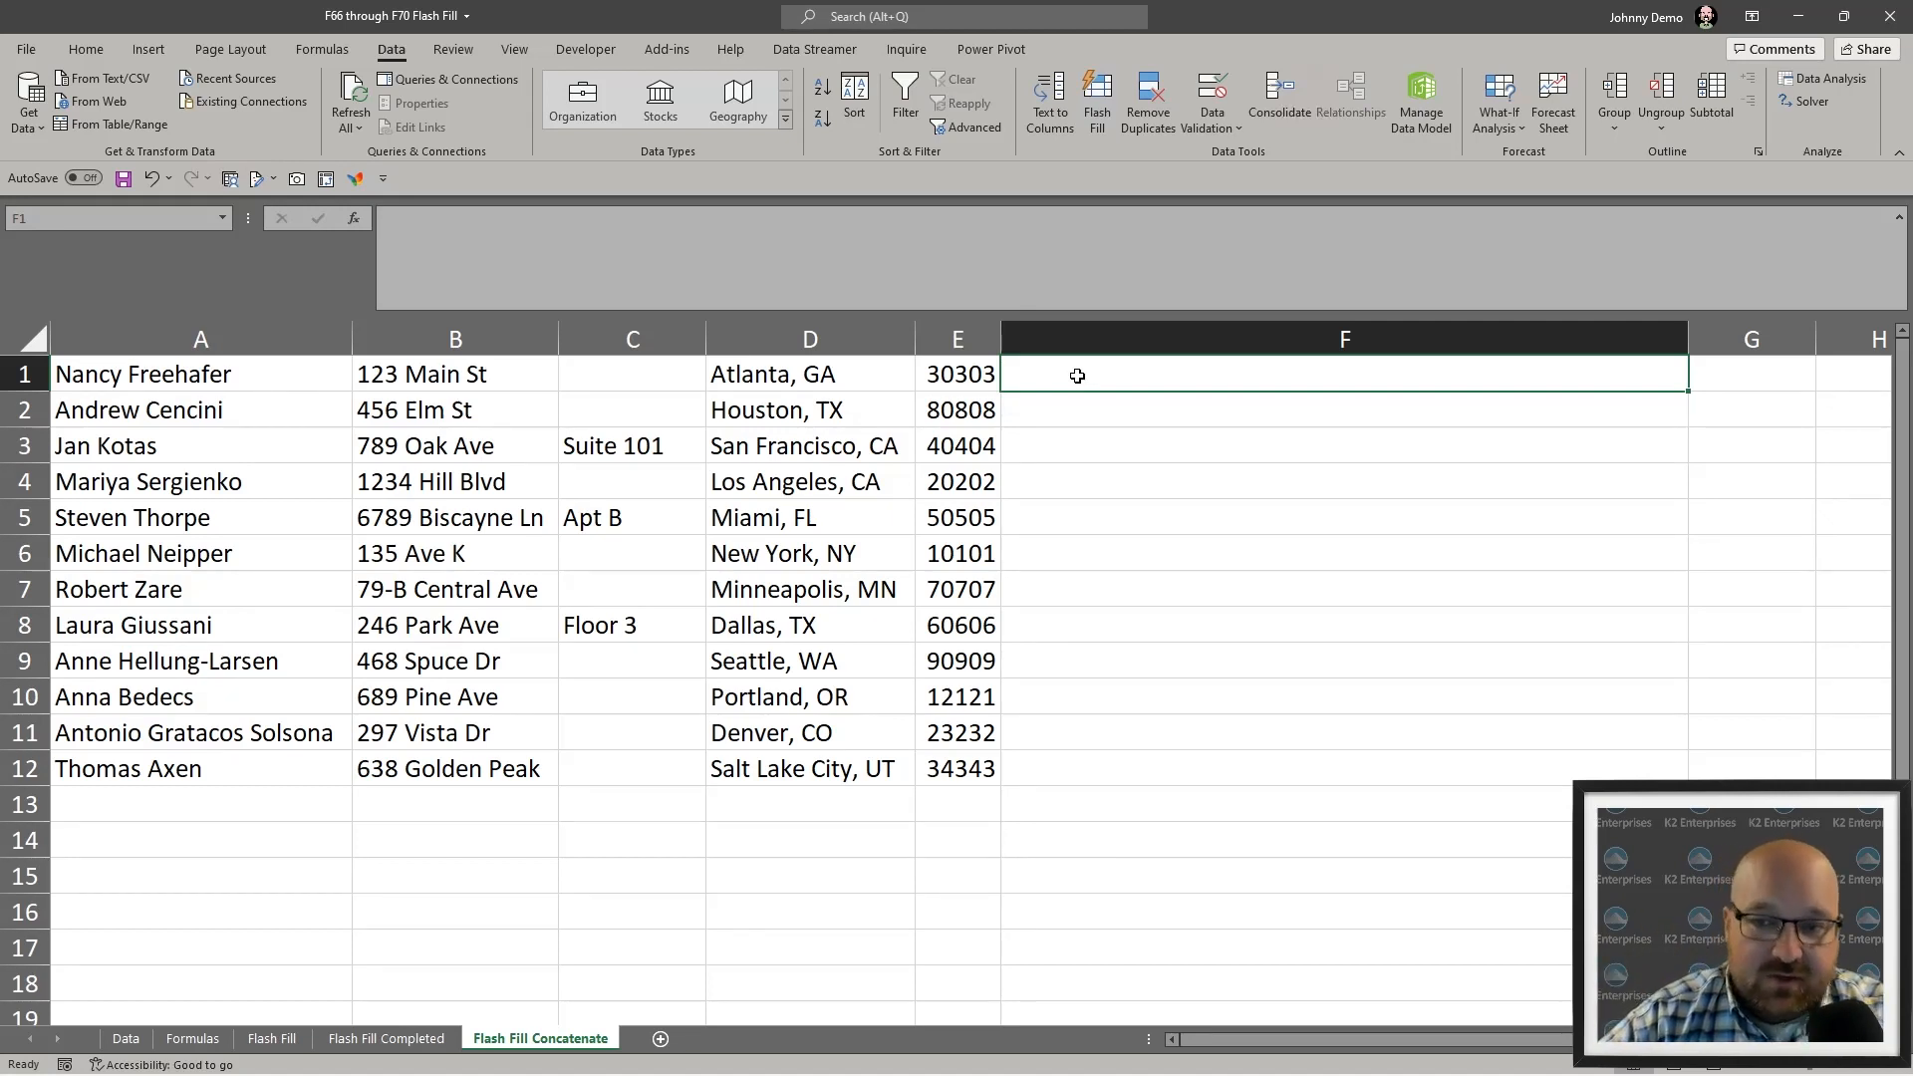
type("=e")
key("BackSpace")
type("TEXTJOIN(")
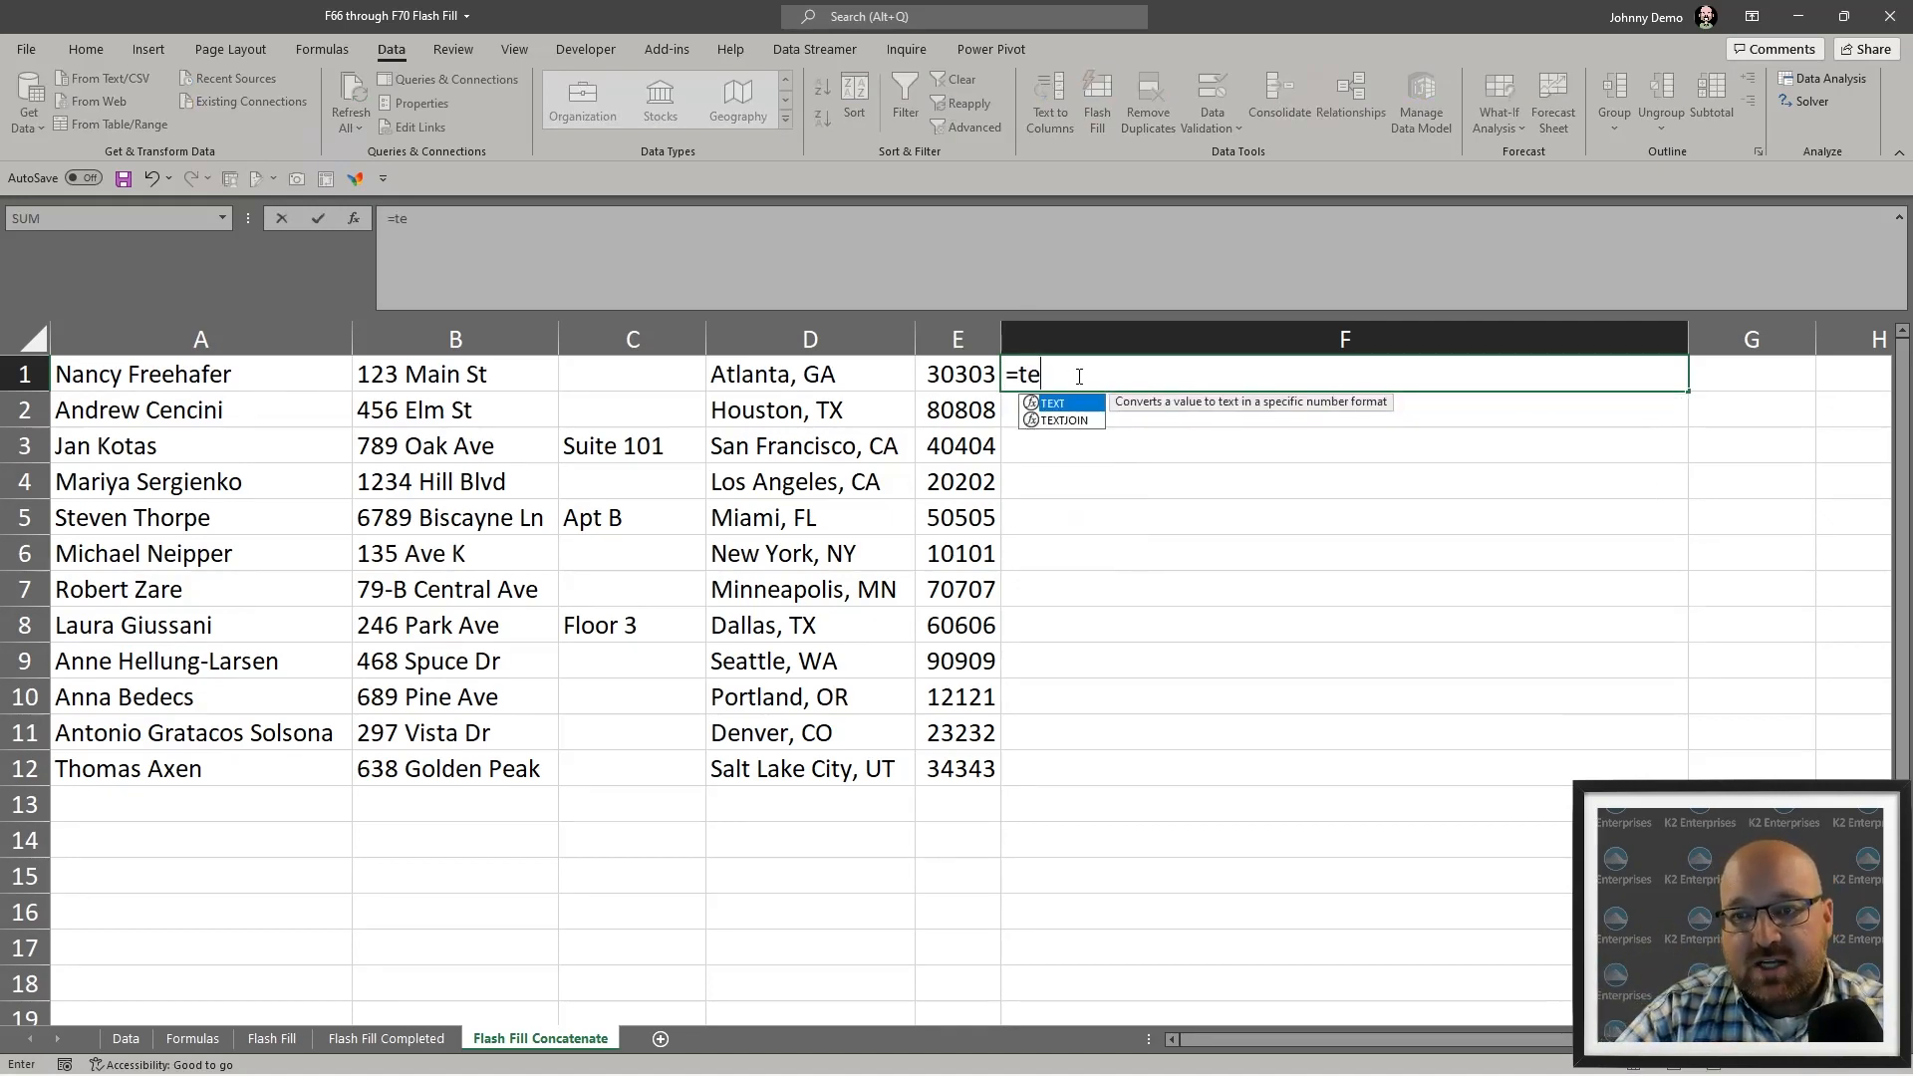
key("Down")
key("Tab")
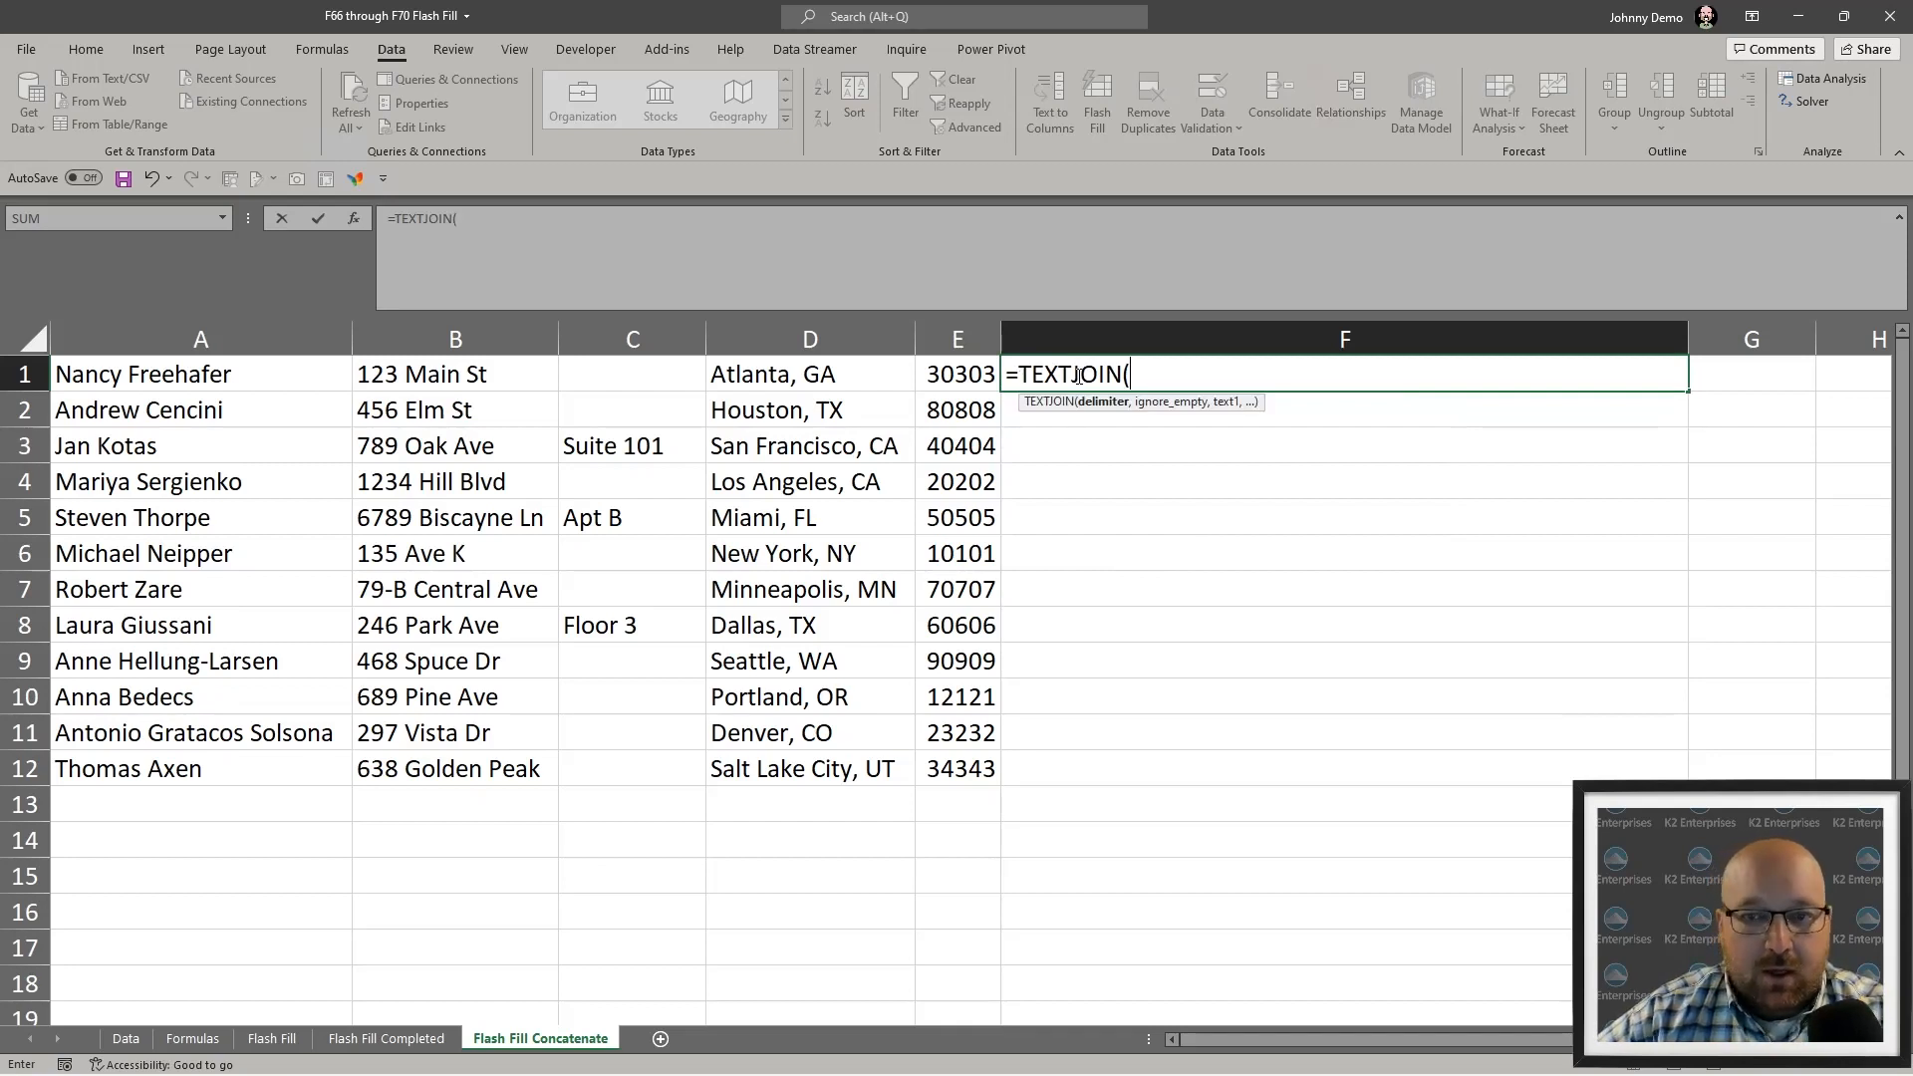
type("\", ")
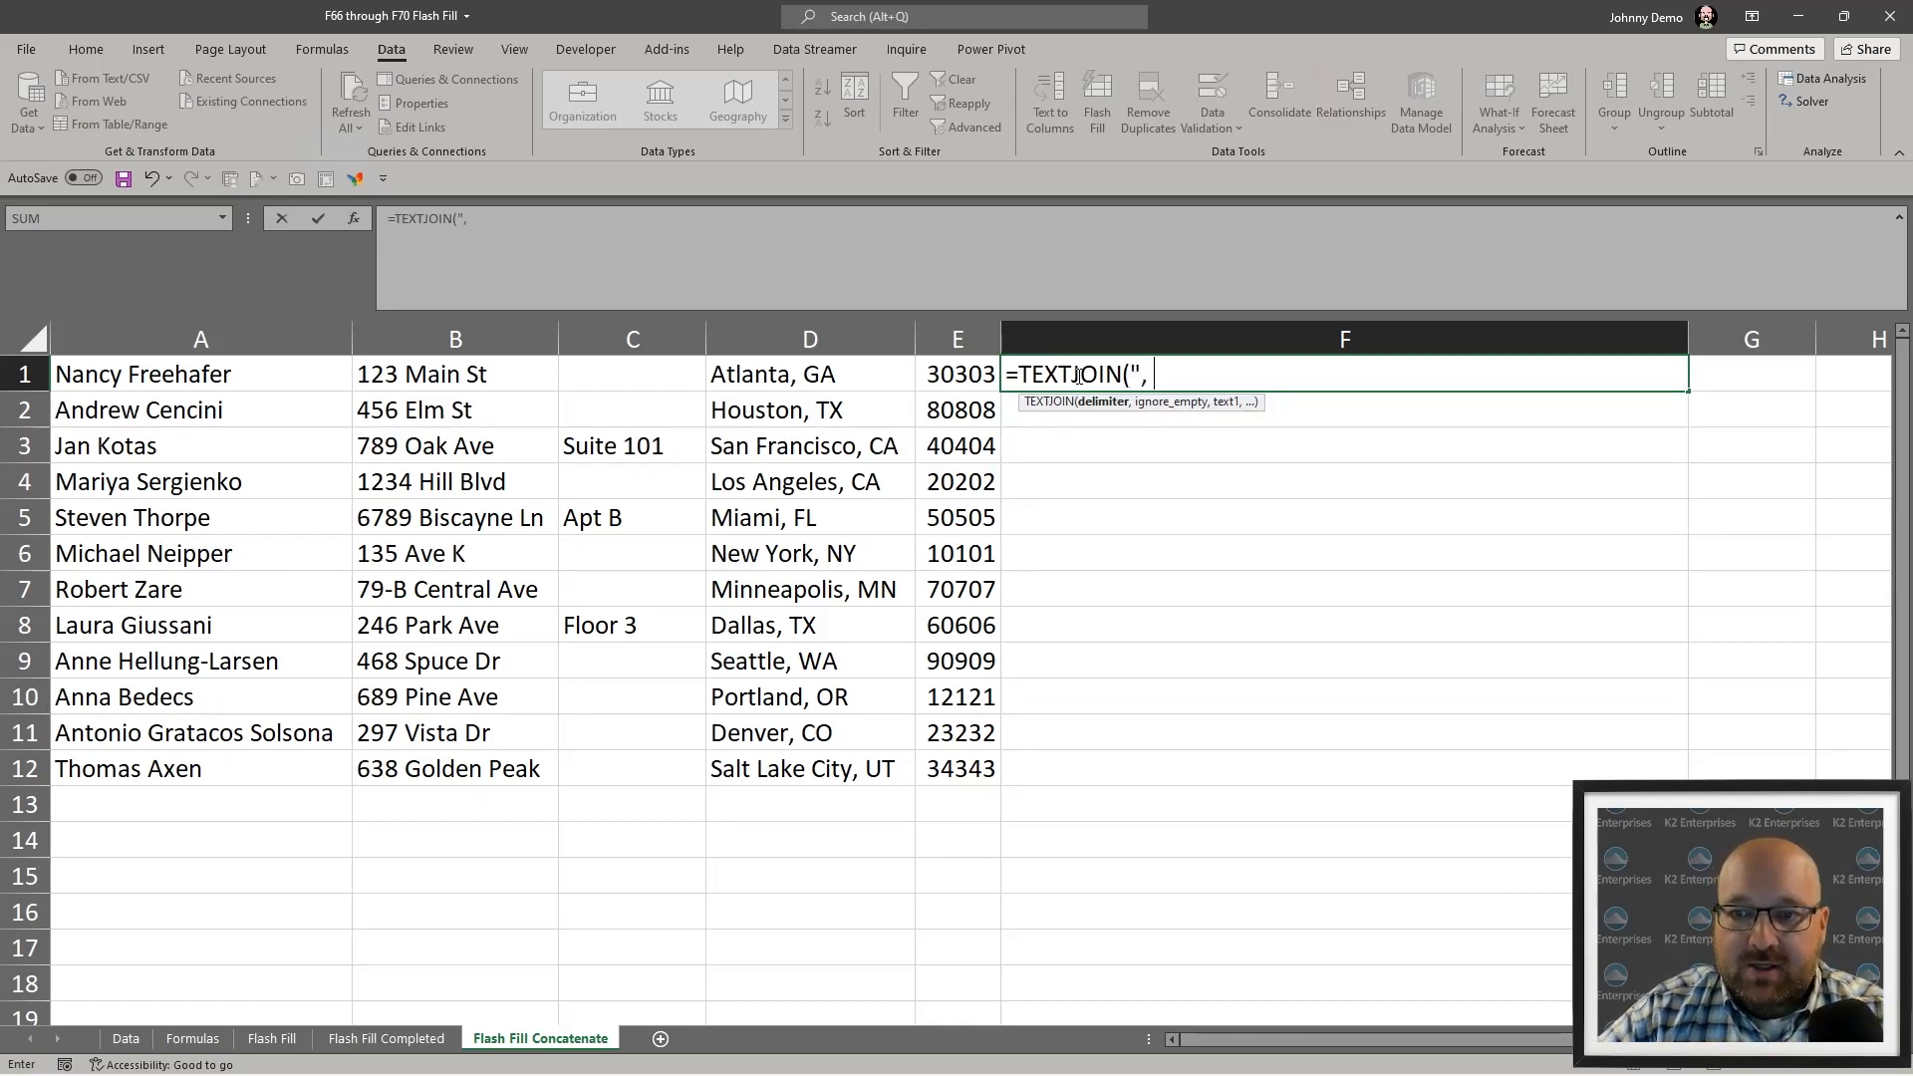
type(":")
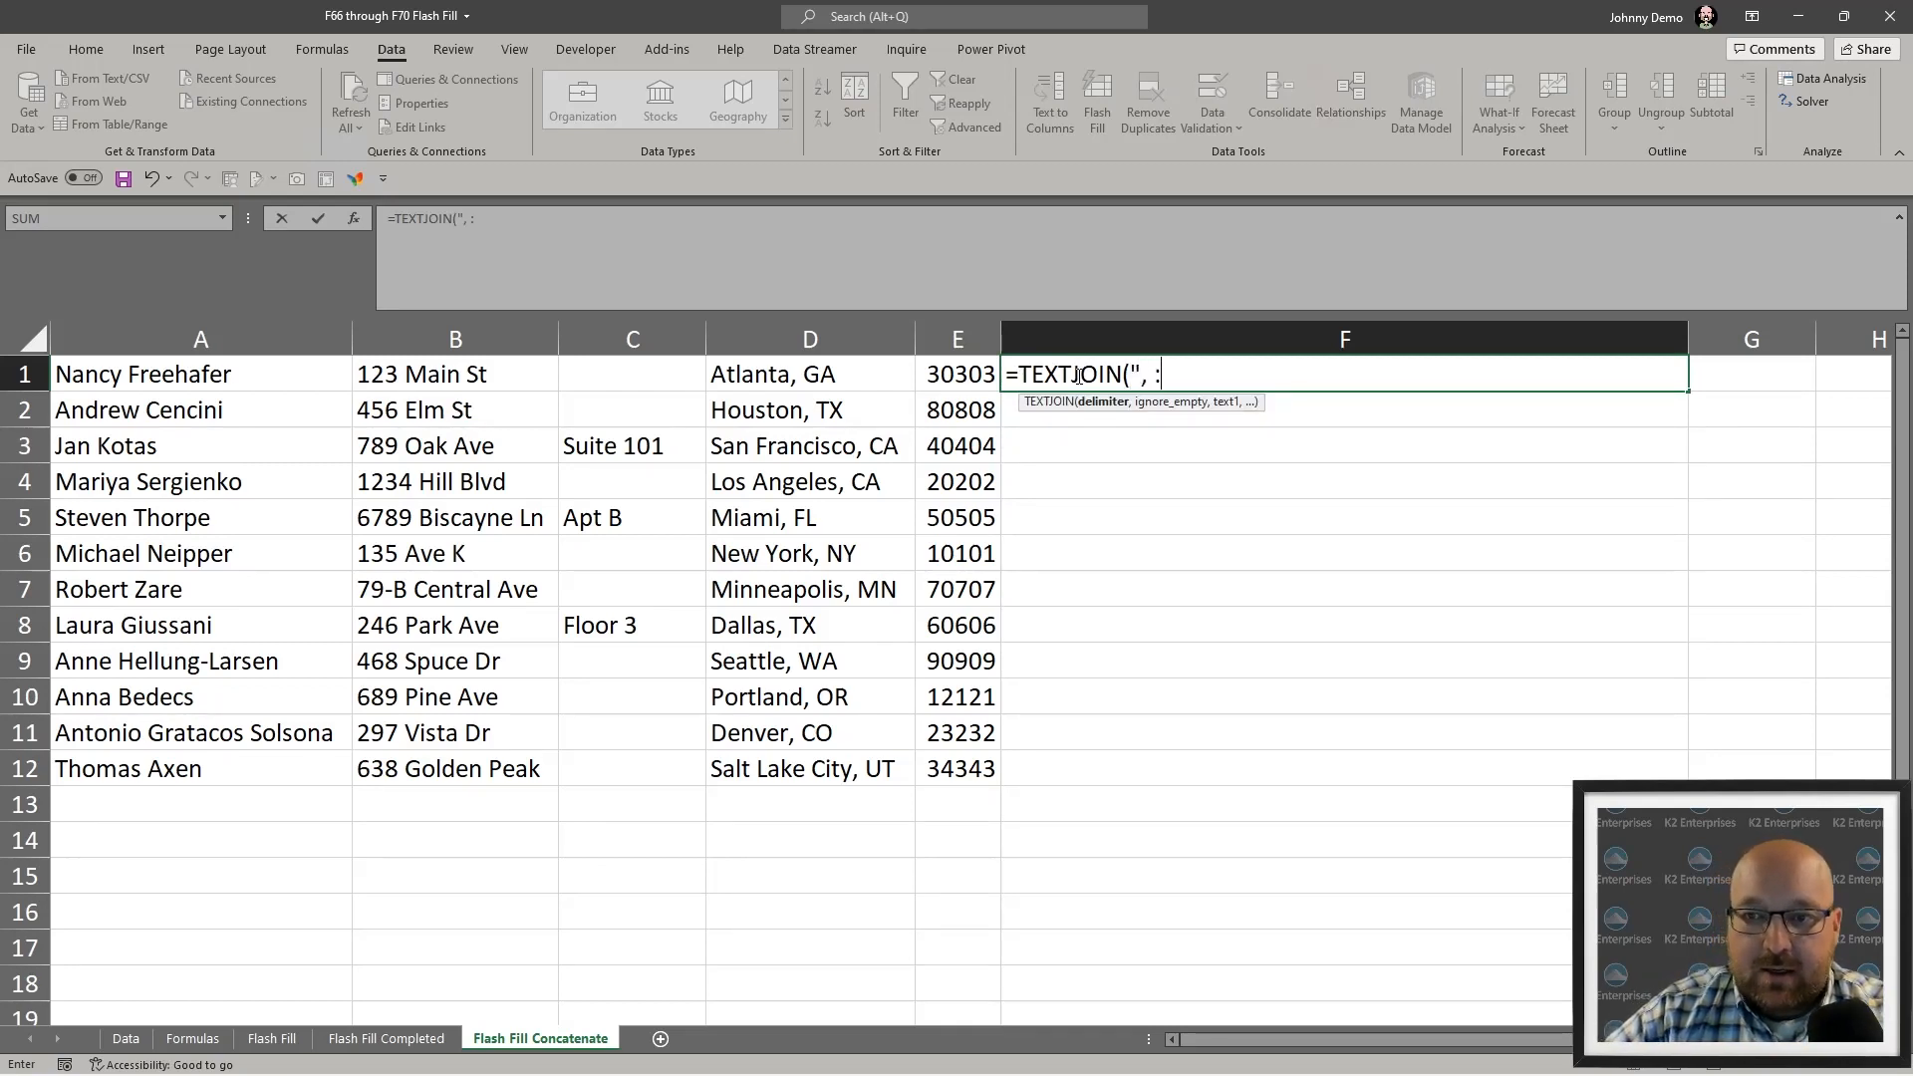
key("BackSpace")
type("\"")
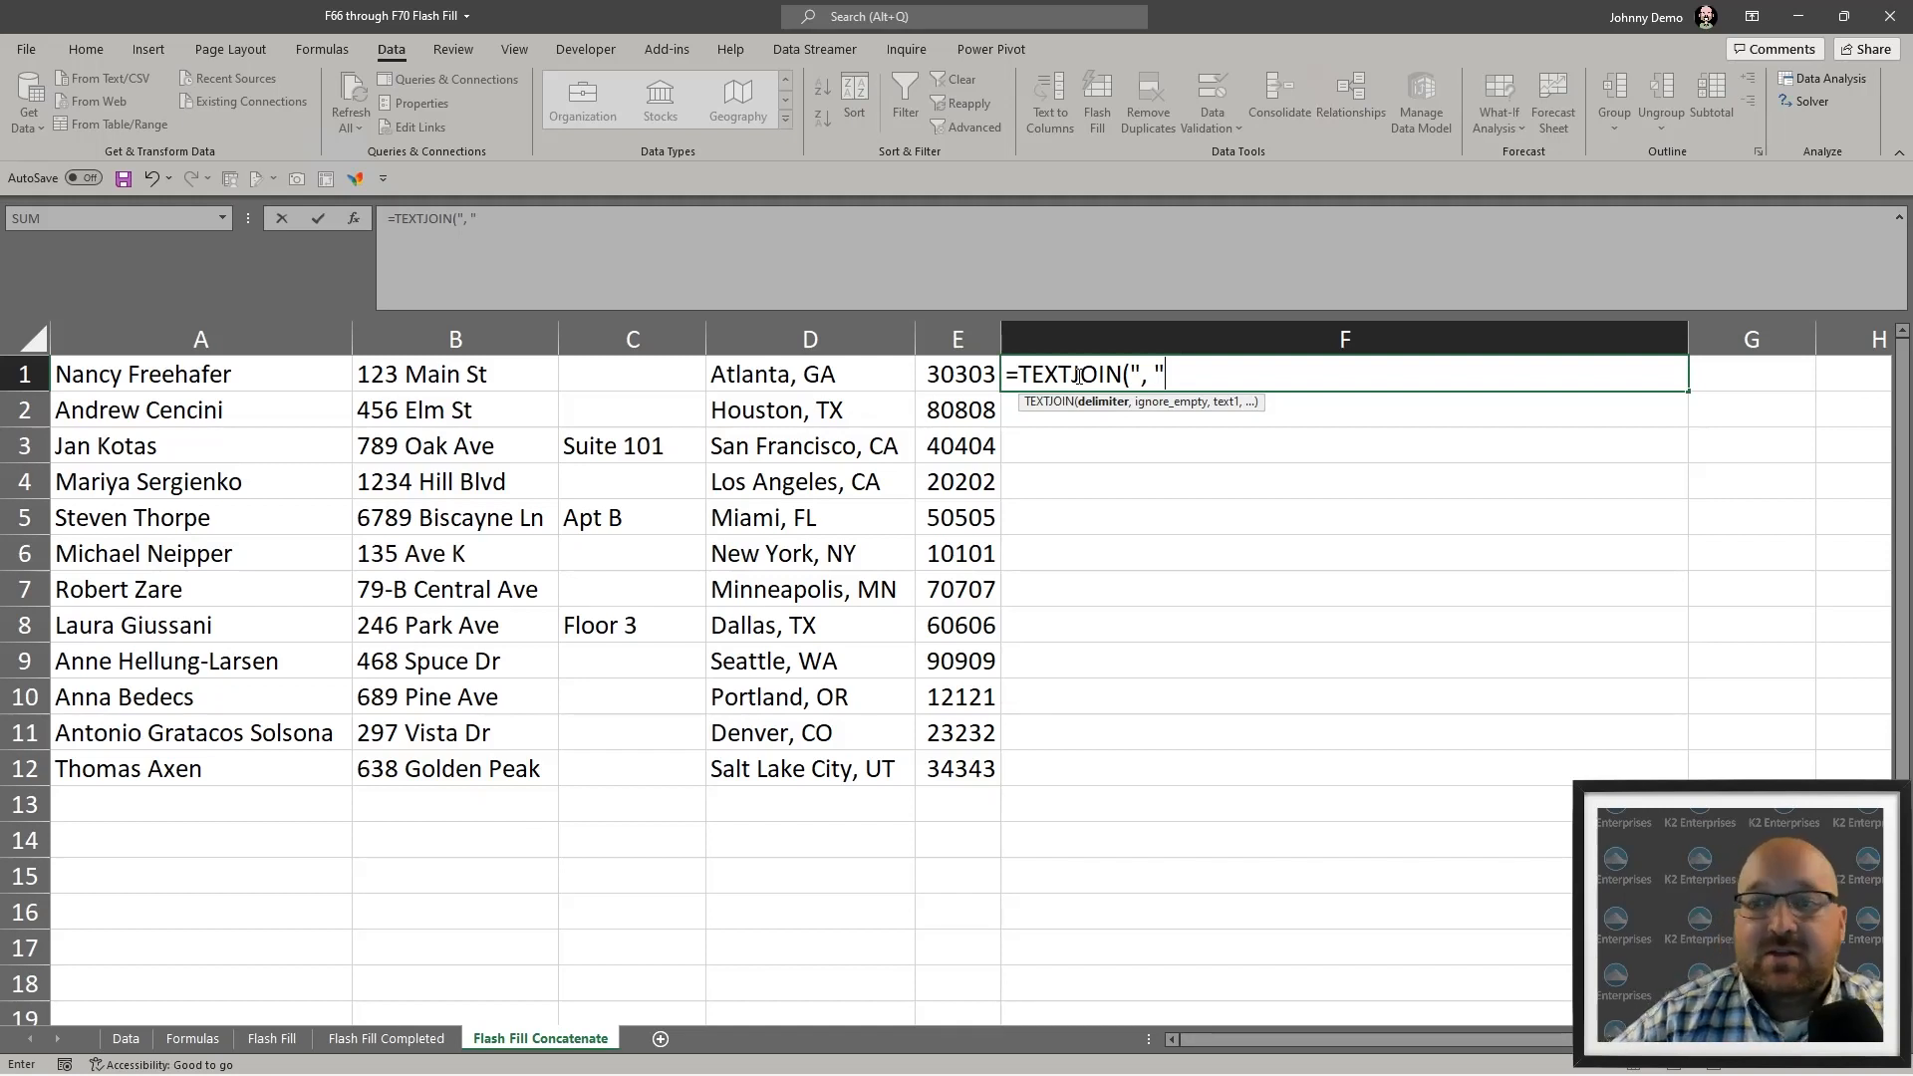
- Complete the F1 TEXTJOIN formula with TRUE to ignore empty cells and A1:E1 as the range to combine
type(",")
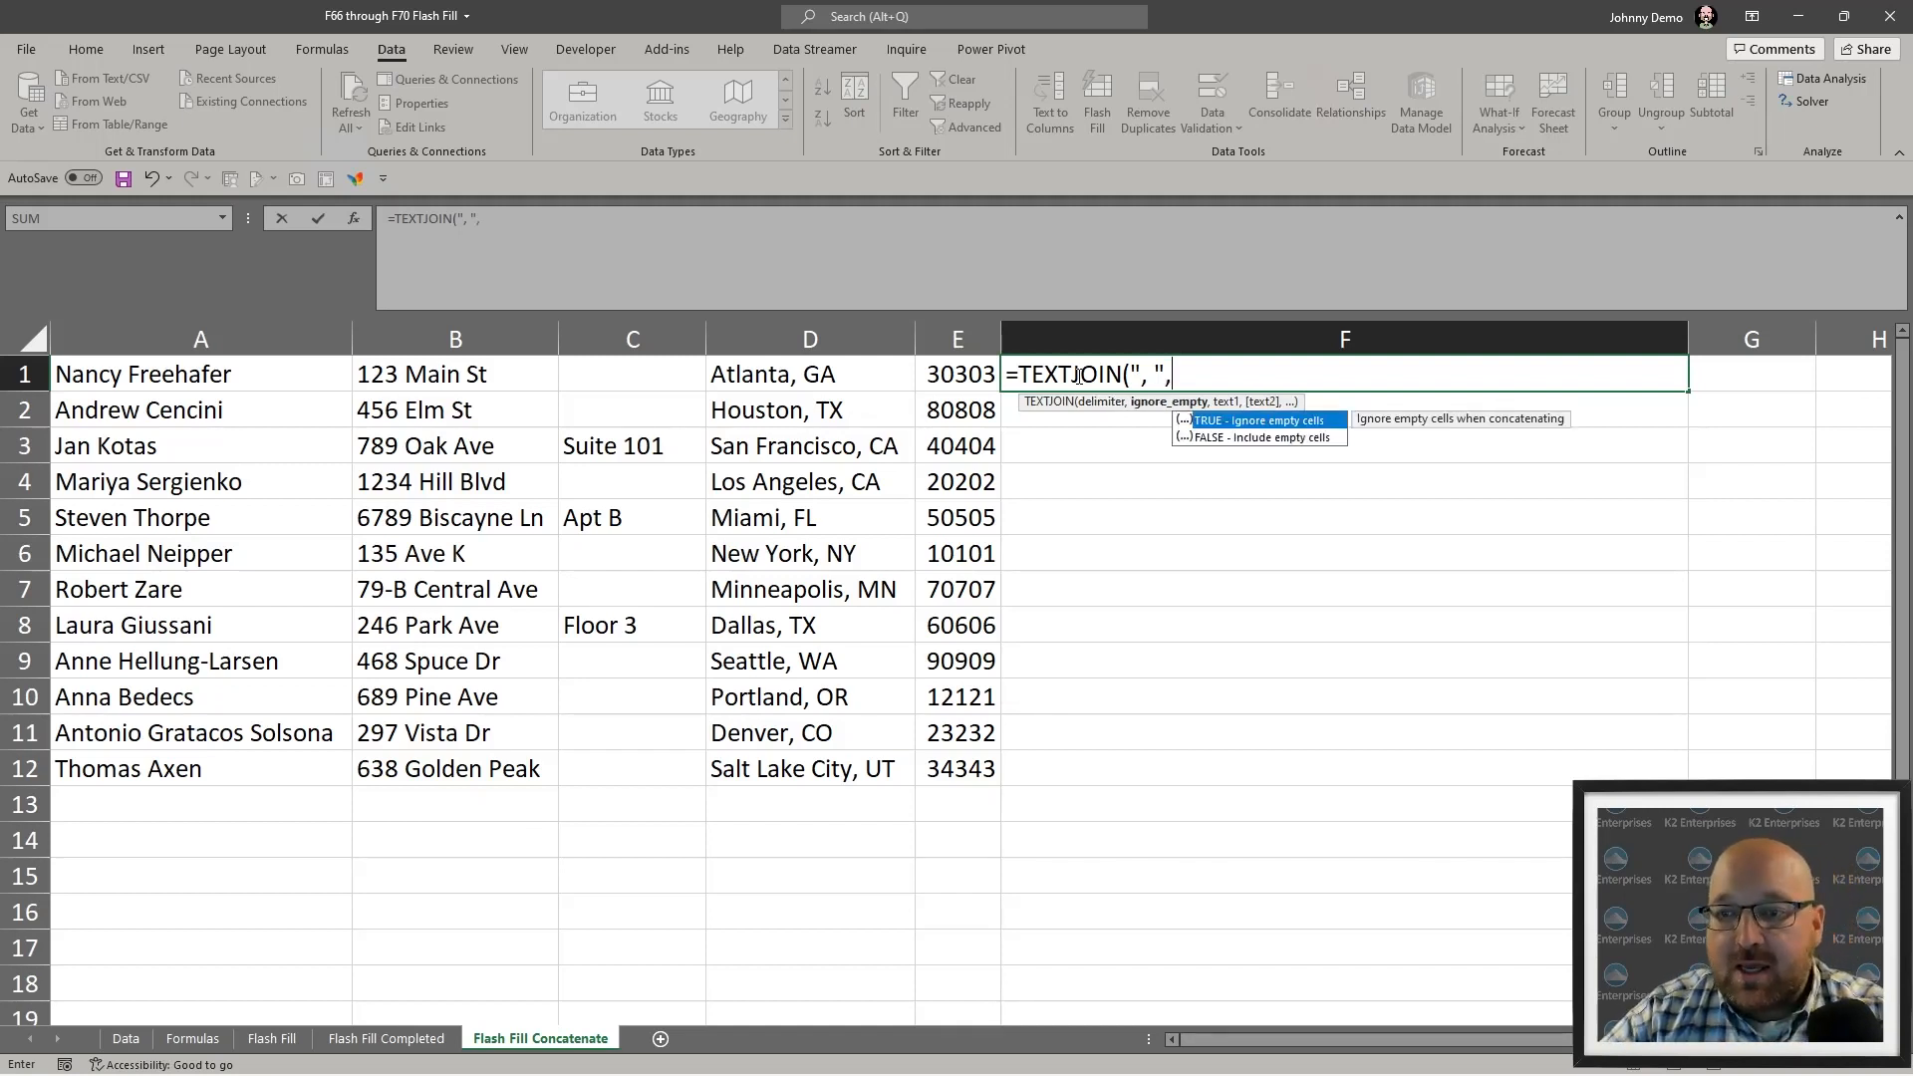
type("TRUE")
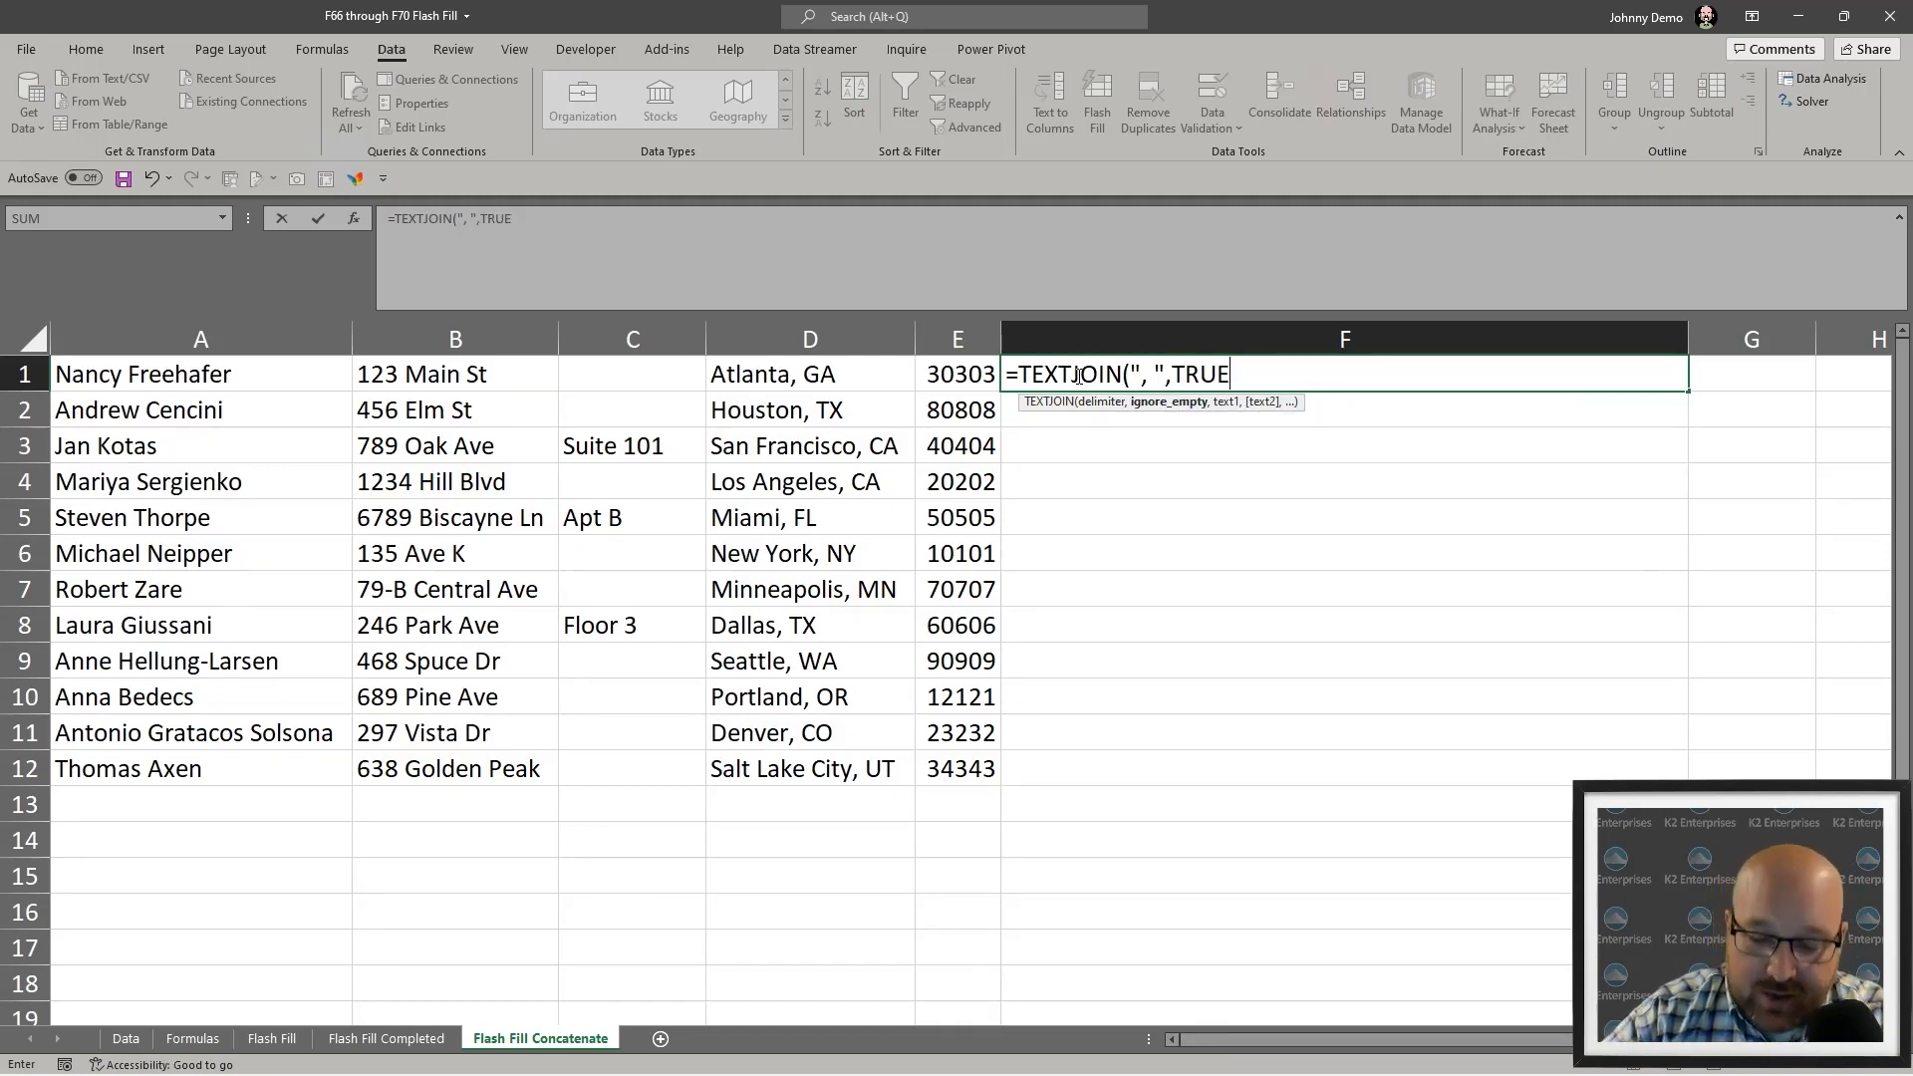
type(",")
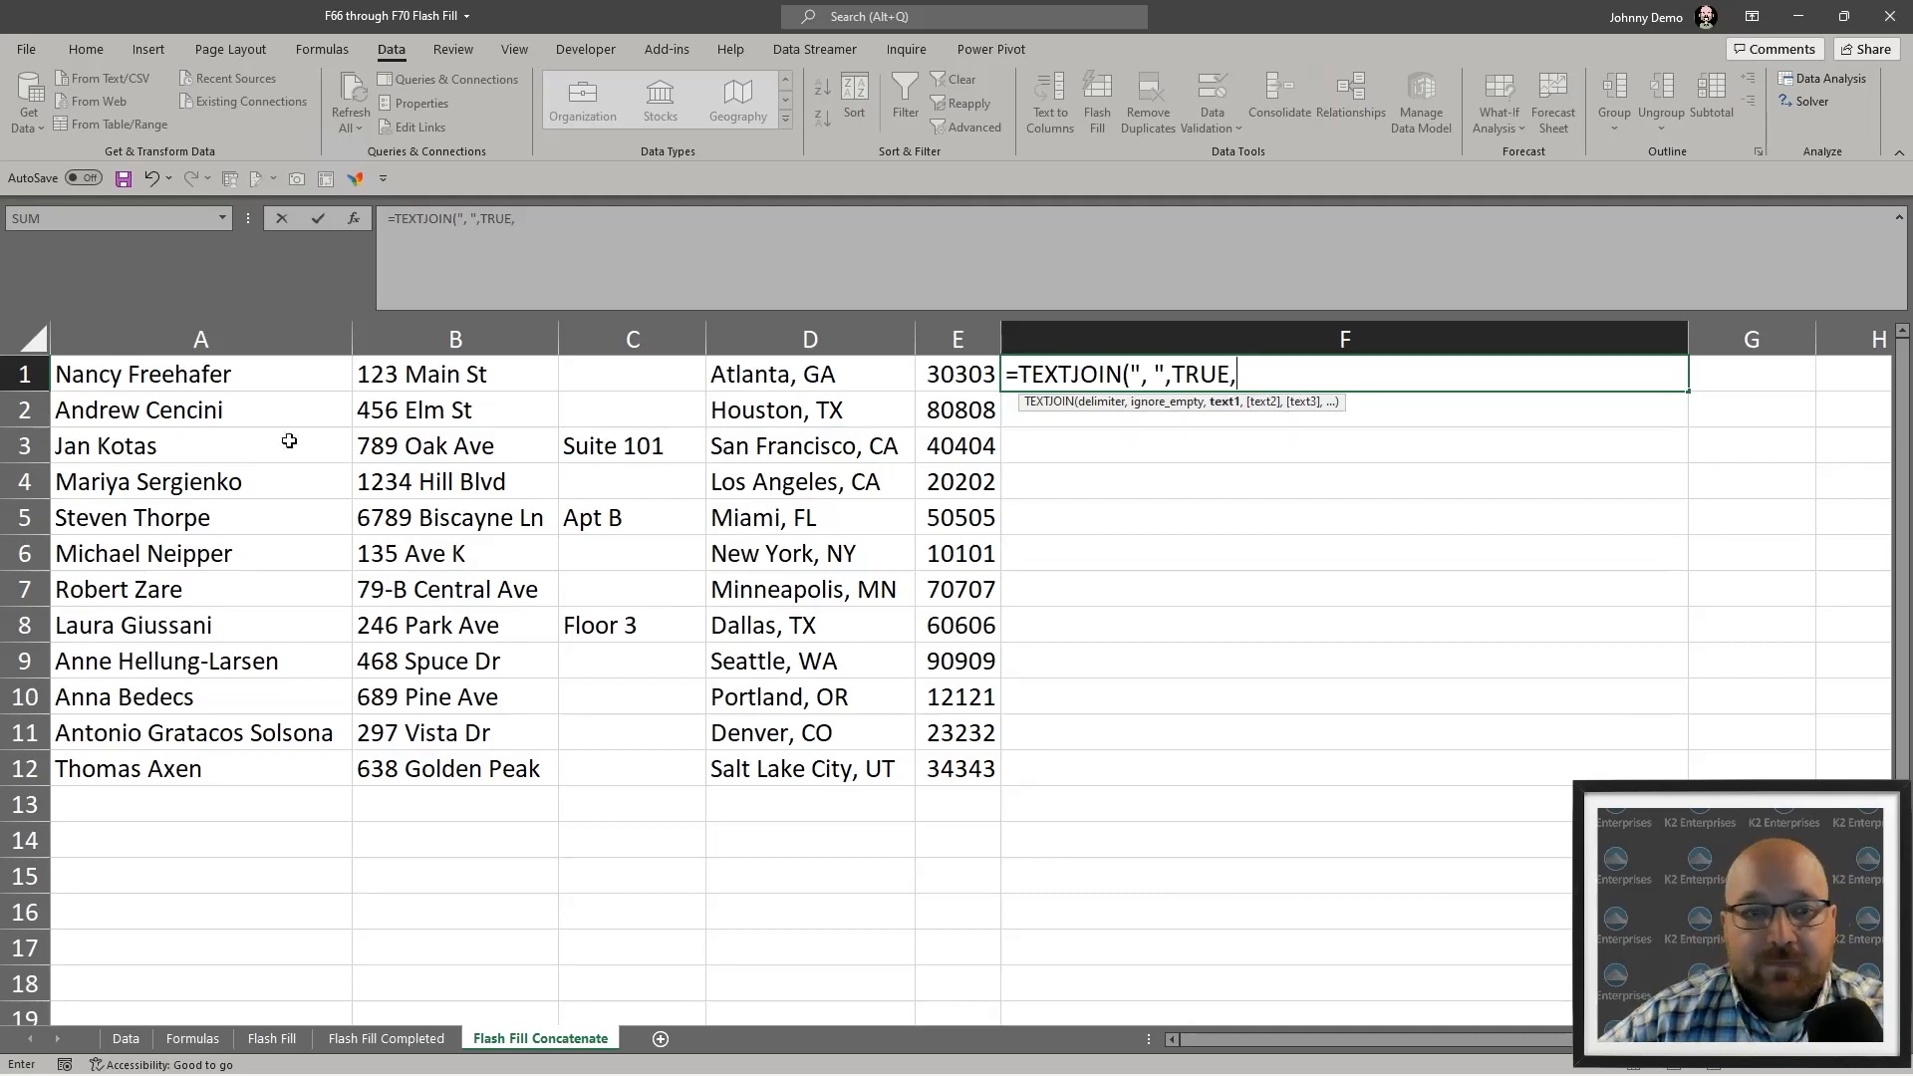
left_click_drag(80, 375, 937, 345)
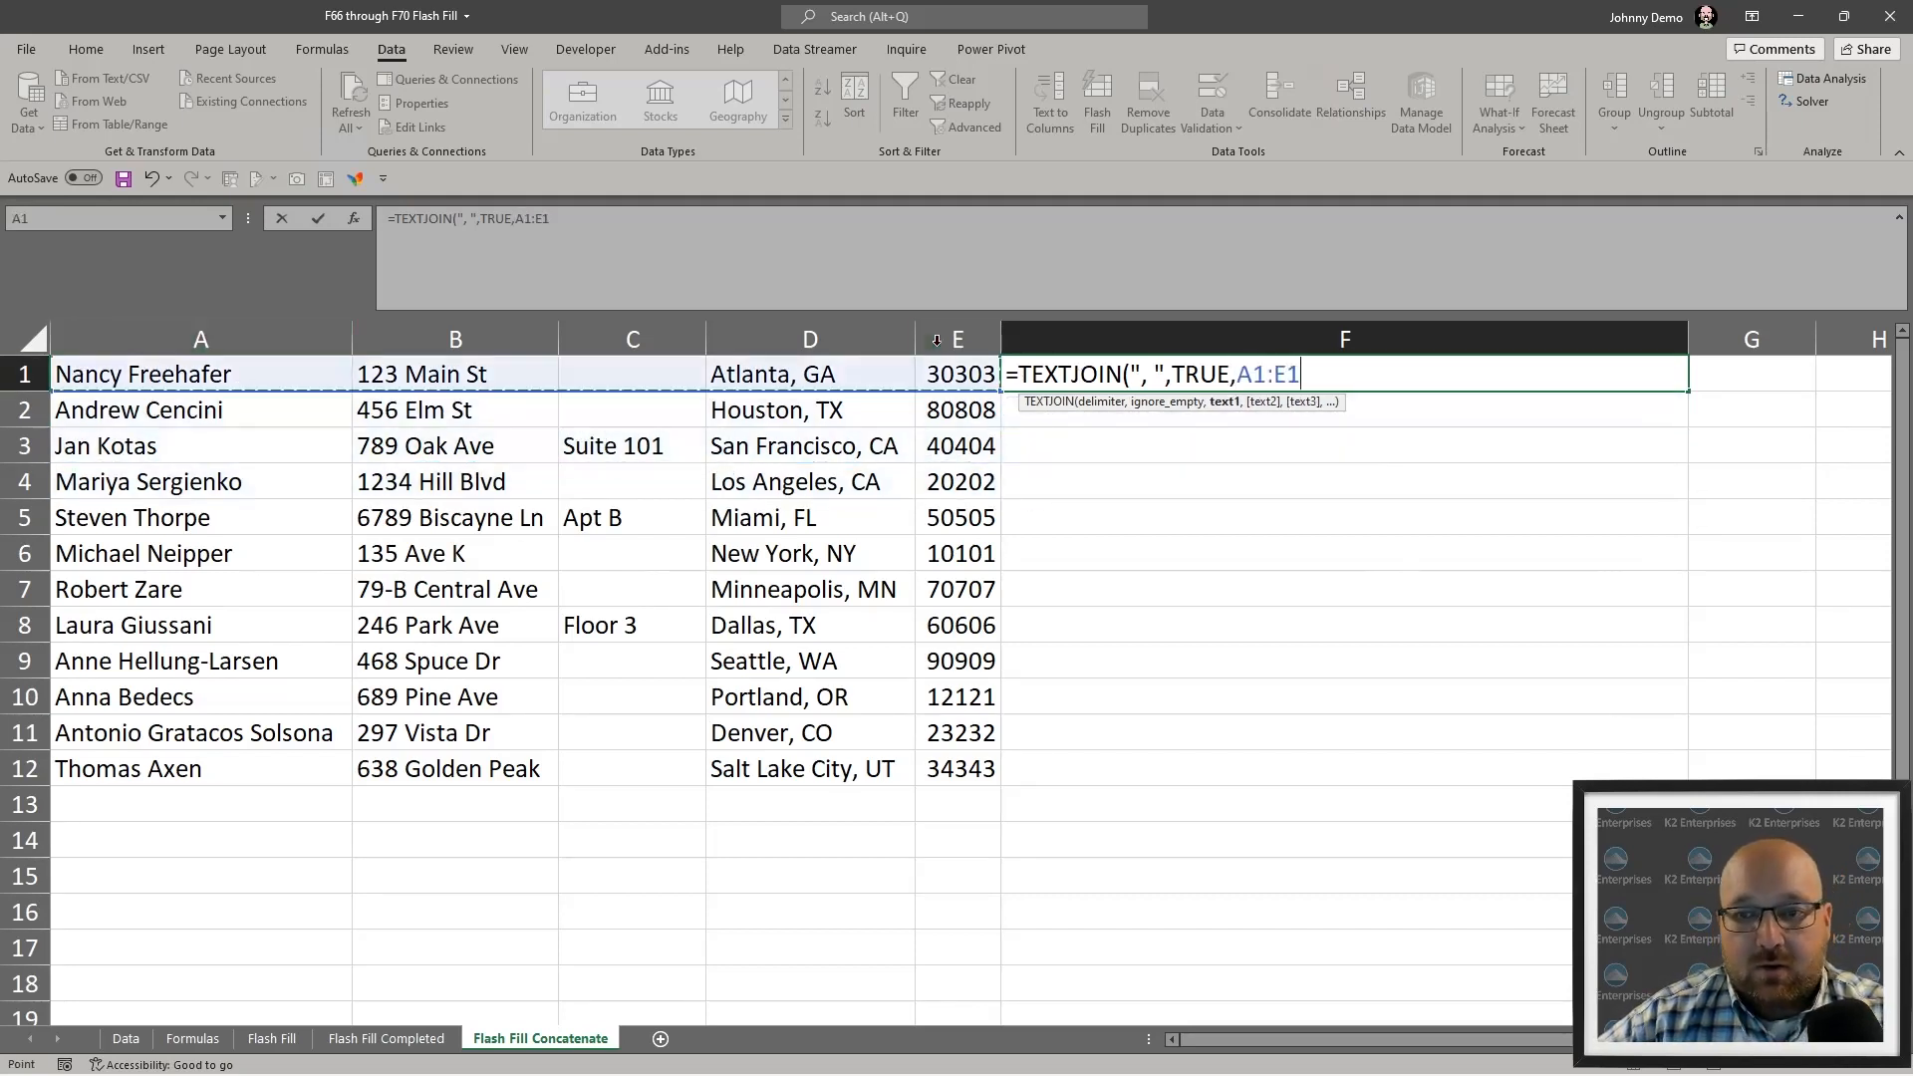
type(")")
key("Return")
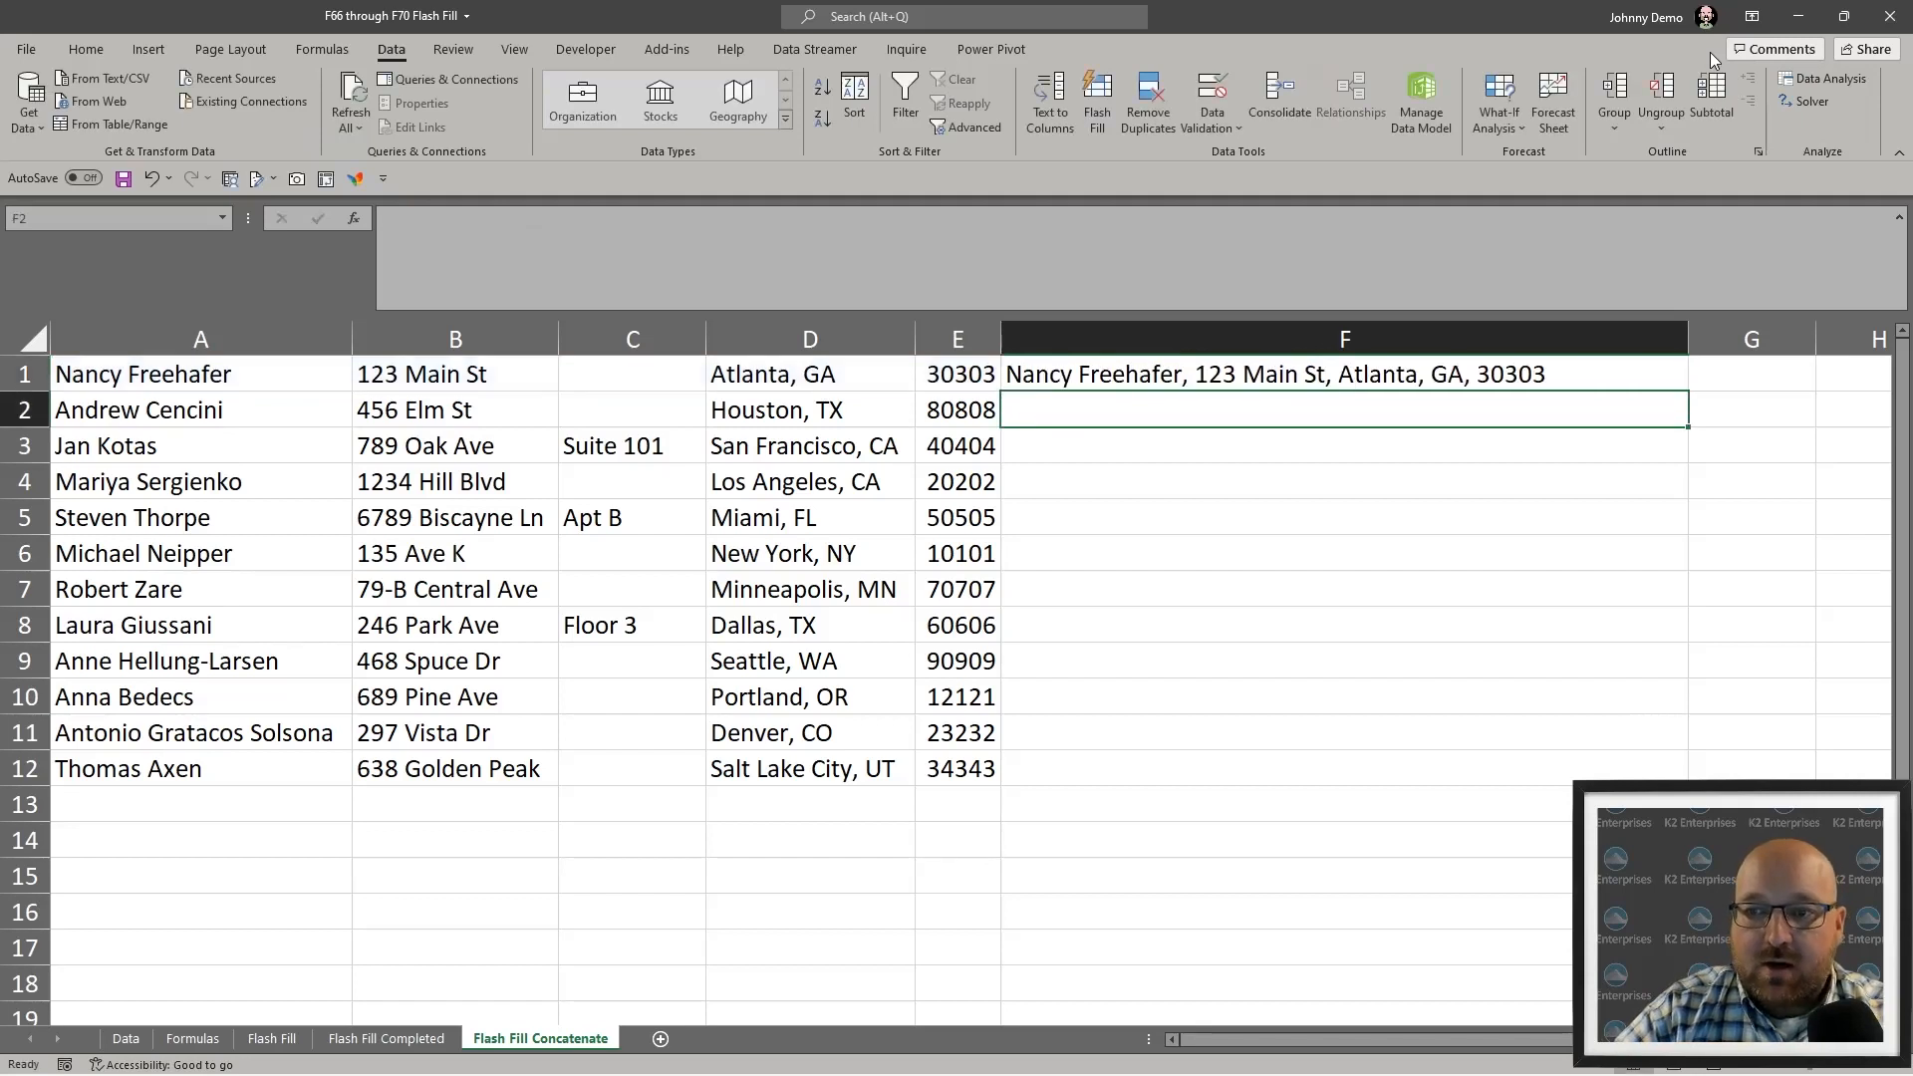
- Fill the TEXTJOIN formula from cell F1 down through F12 so every contact row is combined
key("ctrl+d")
key("Down")
key("ctrl+d")
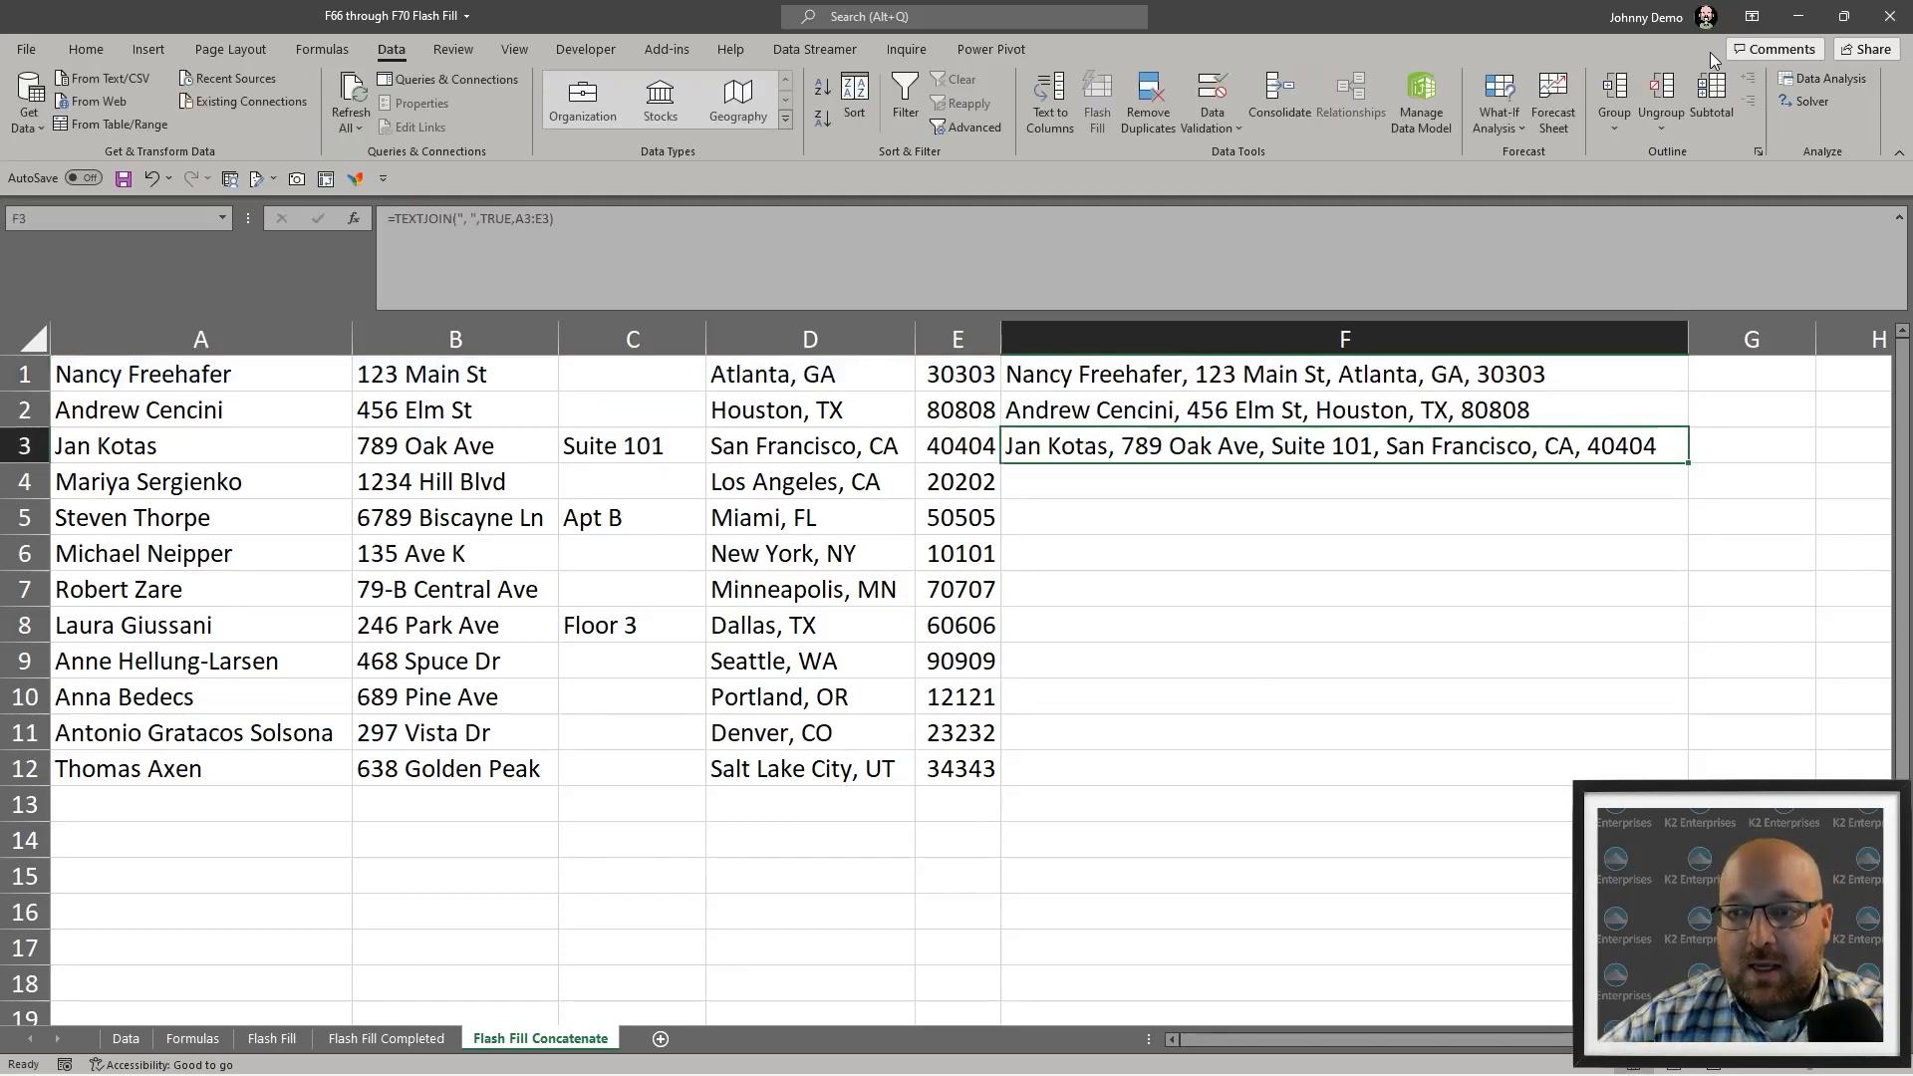
key("Down")
key("ctrl+d")
key("Down")
key("ctrl+d")
key("Down")
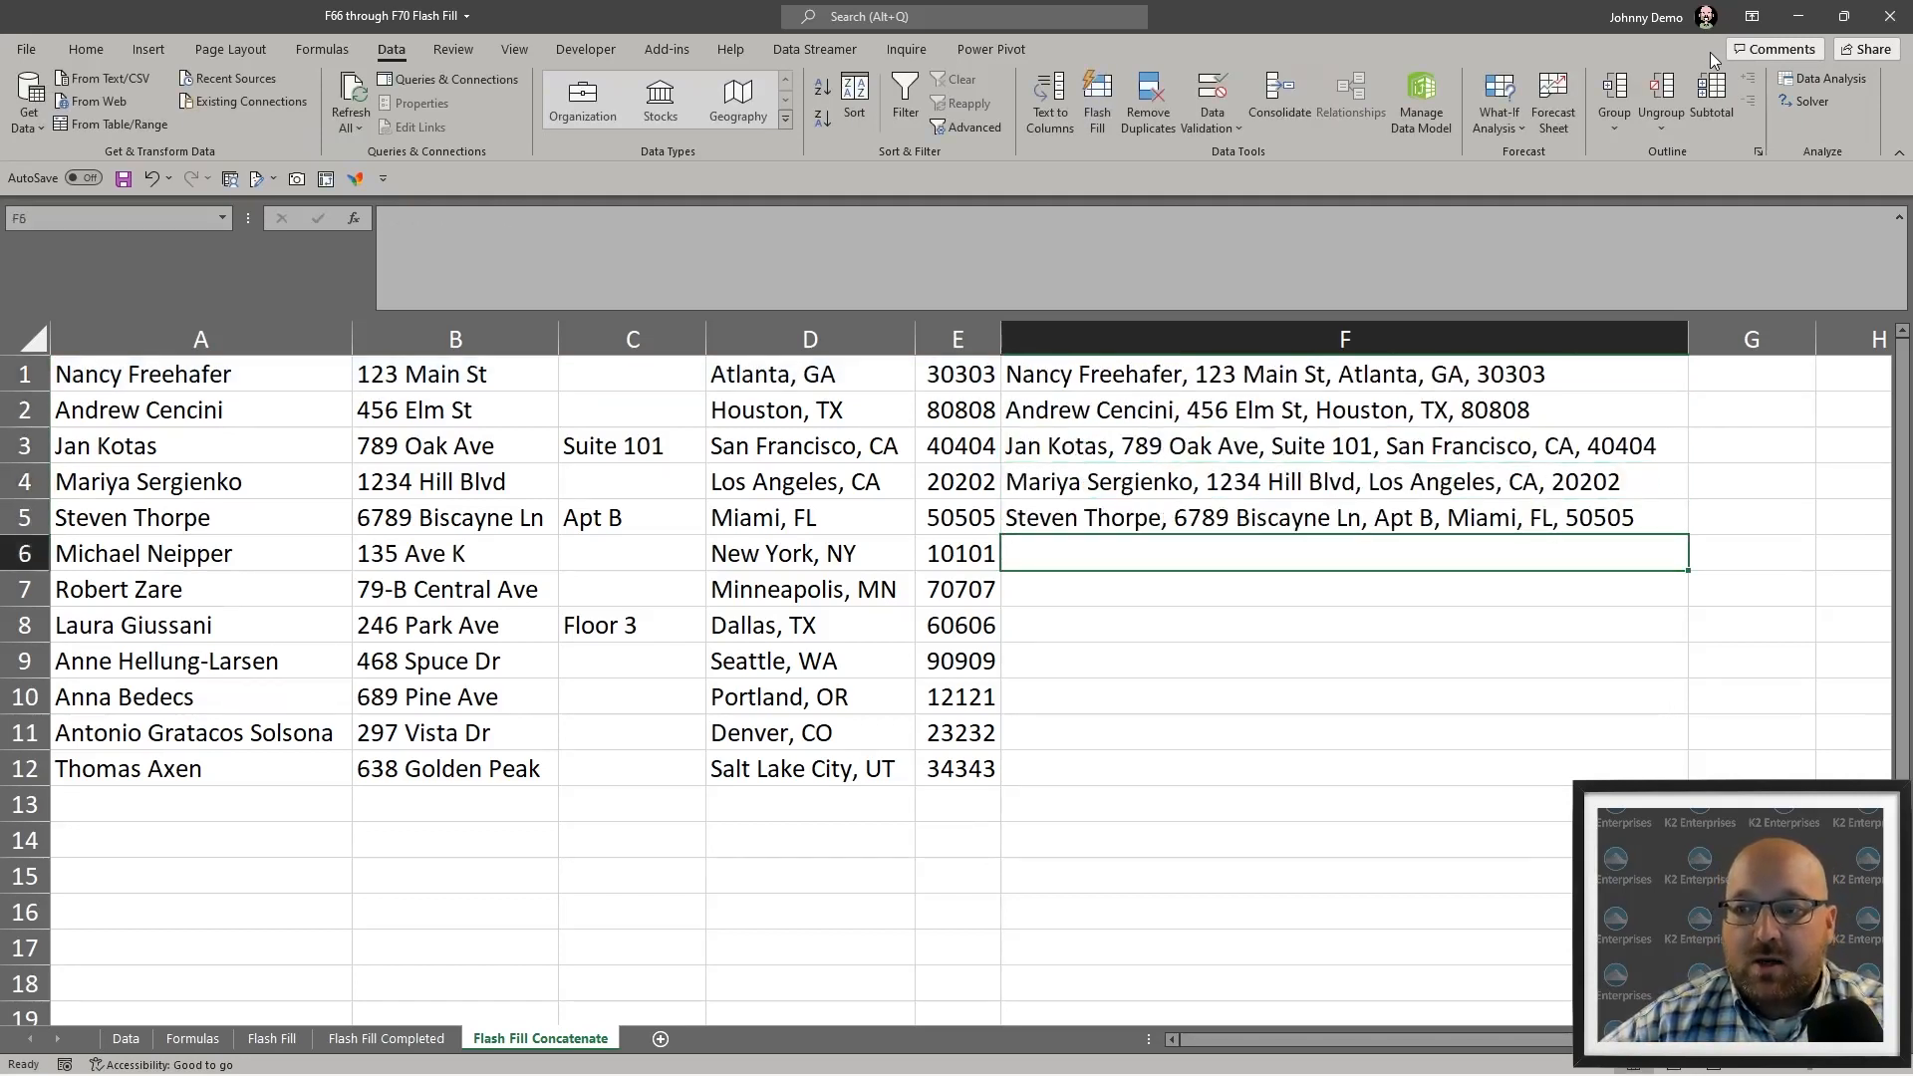
key("ctrl+d")
key("Down")
key("ctrl+d")
key("Down")
key("ctrl+d")
key("Down")
key("ctrl+d")
key("Down")
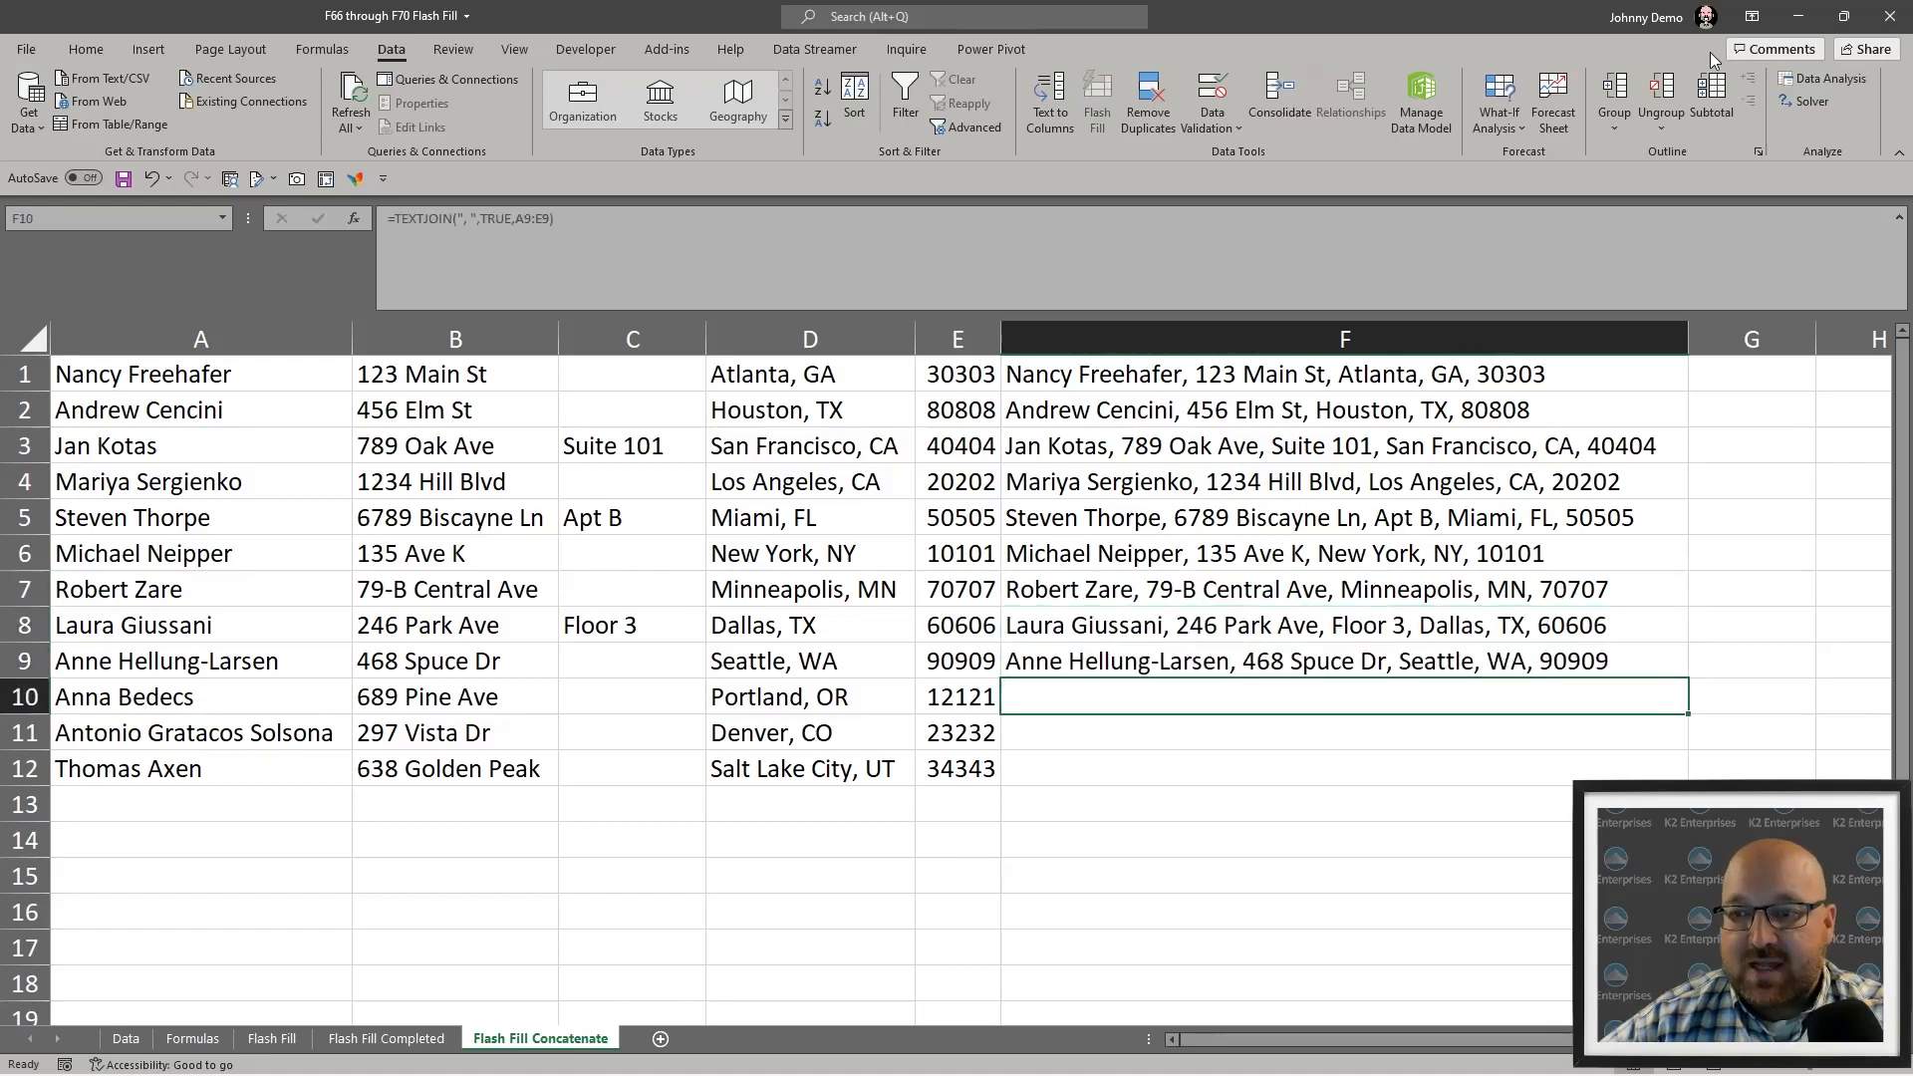
key("ctrl+d")
key("Down")
key("ctrl+d")
key("Down")
key("ctrl+d")
key("Down")
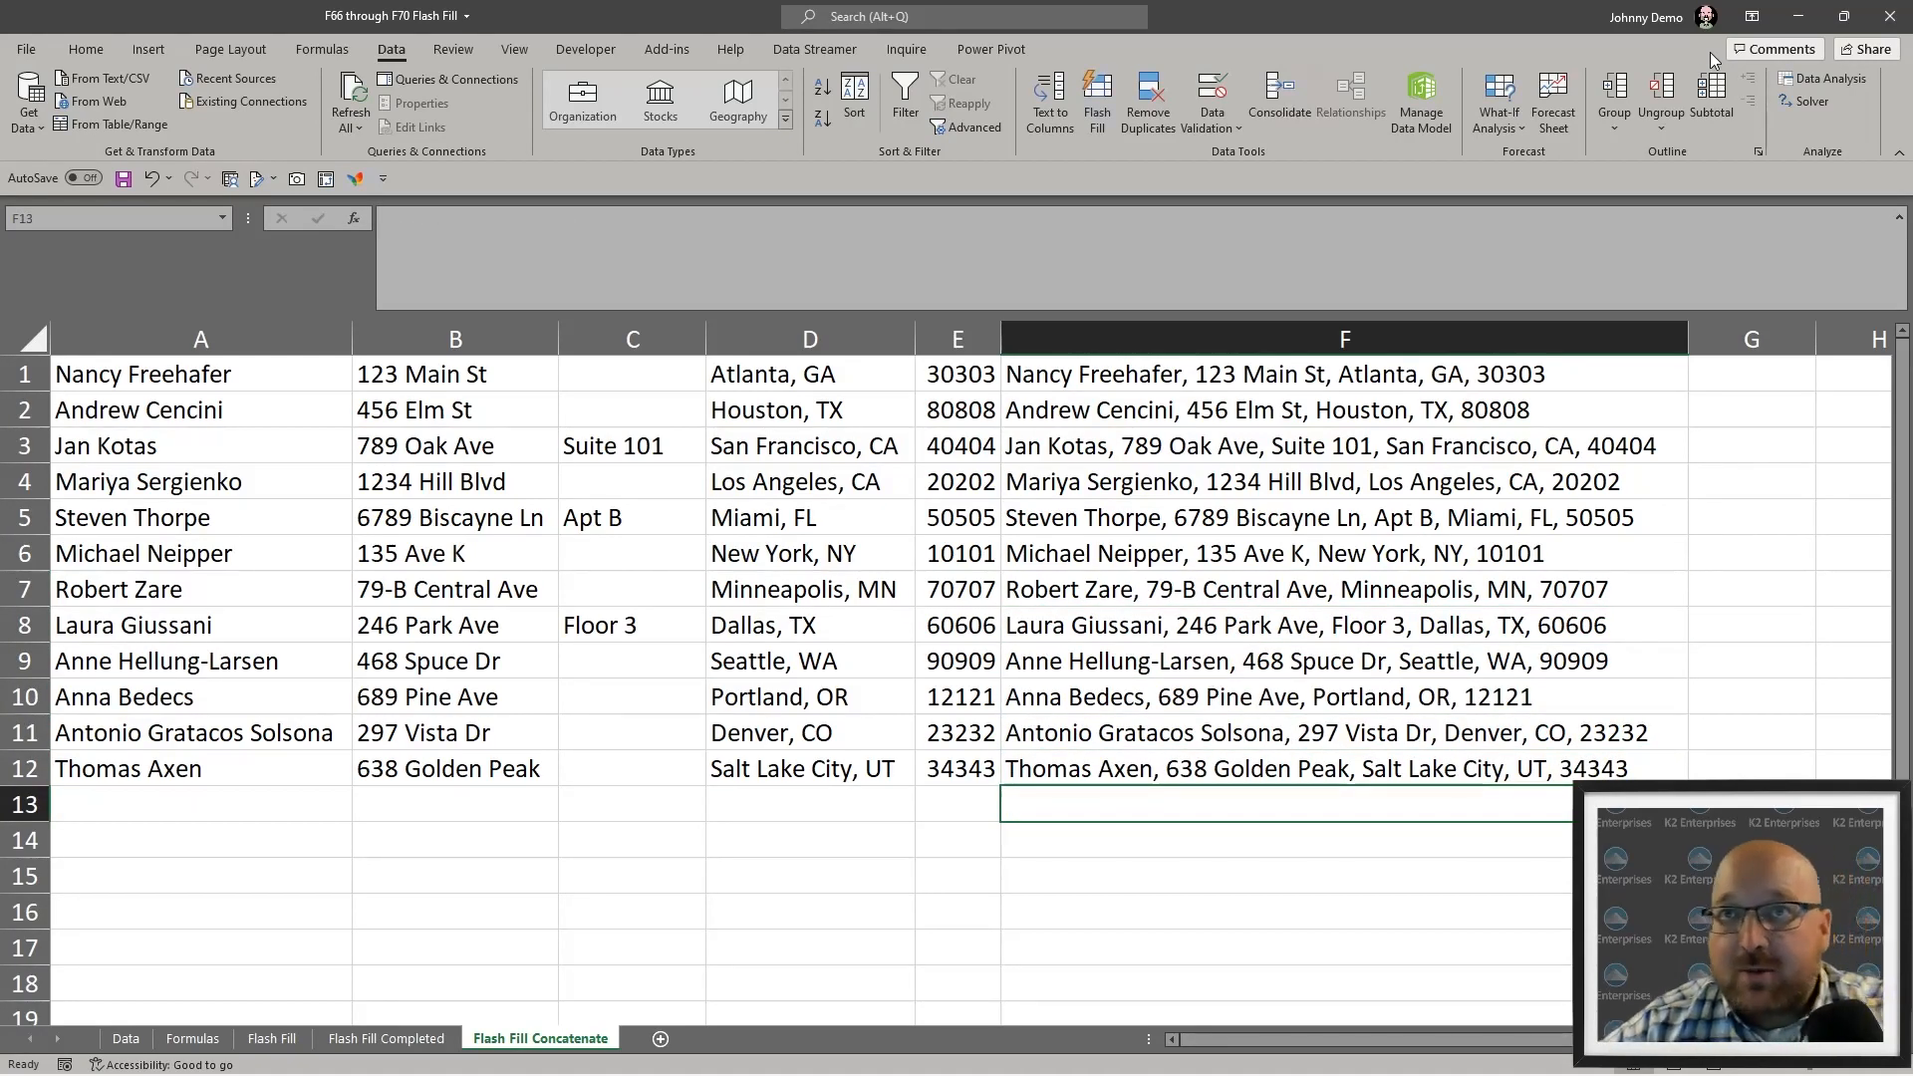
- Clear the TEXTJOIN formulas from cells F1:F12
left_click(1138, 367)
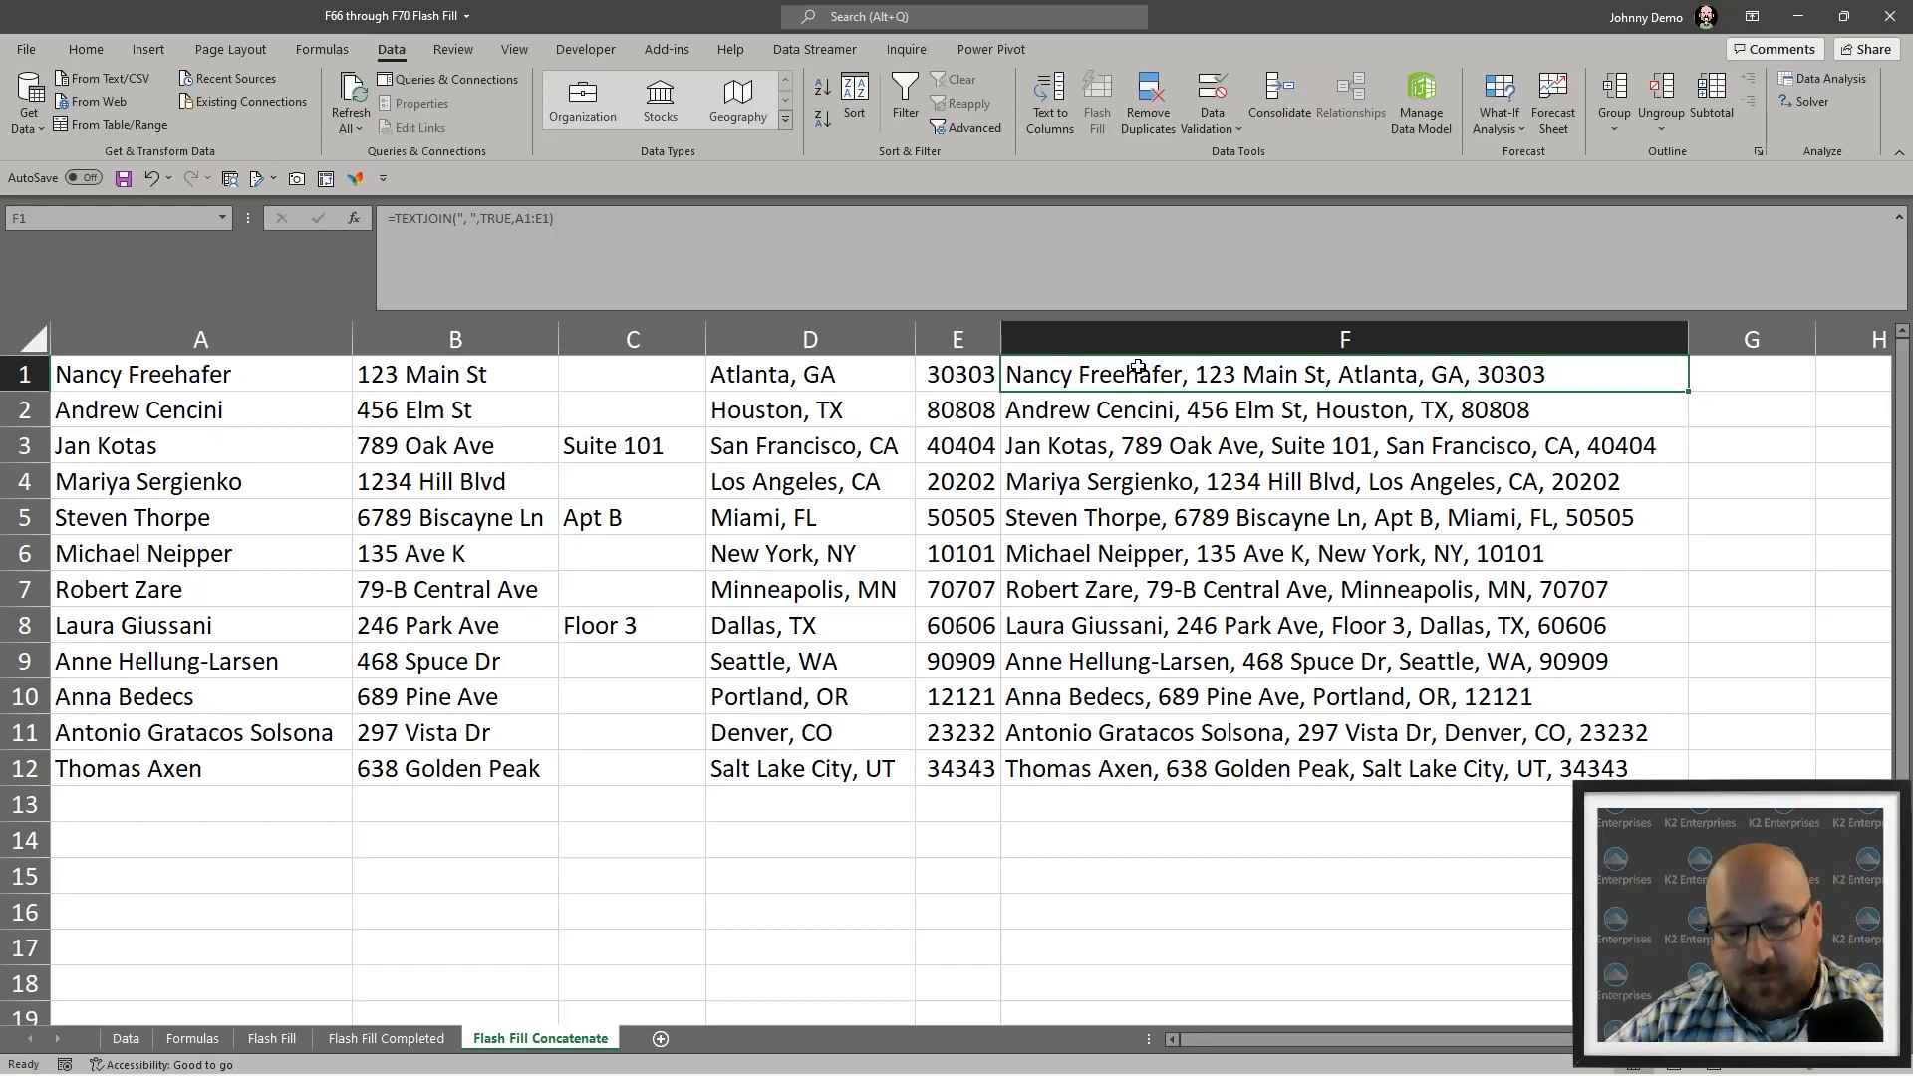
key("ctrl+a")
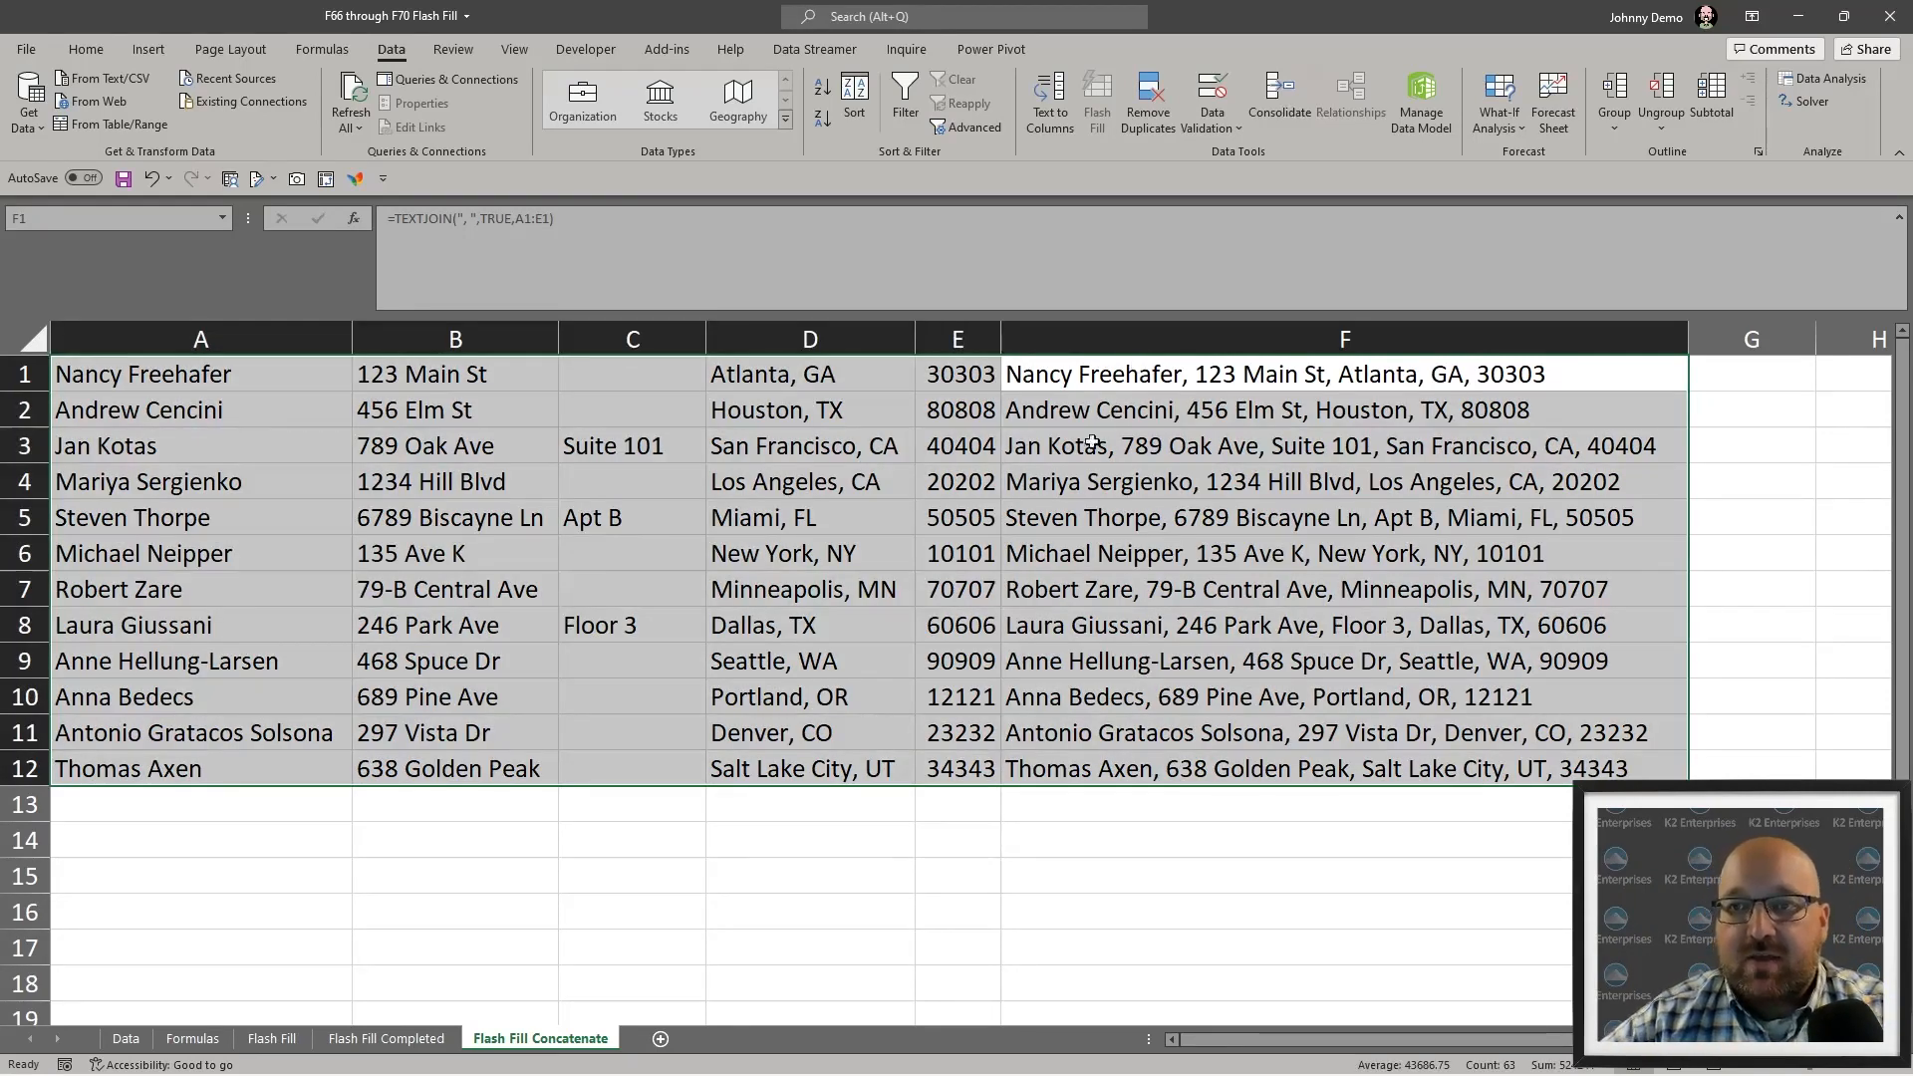
left_click_drag(1041, 378, 1031, 775)
key("Delete")
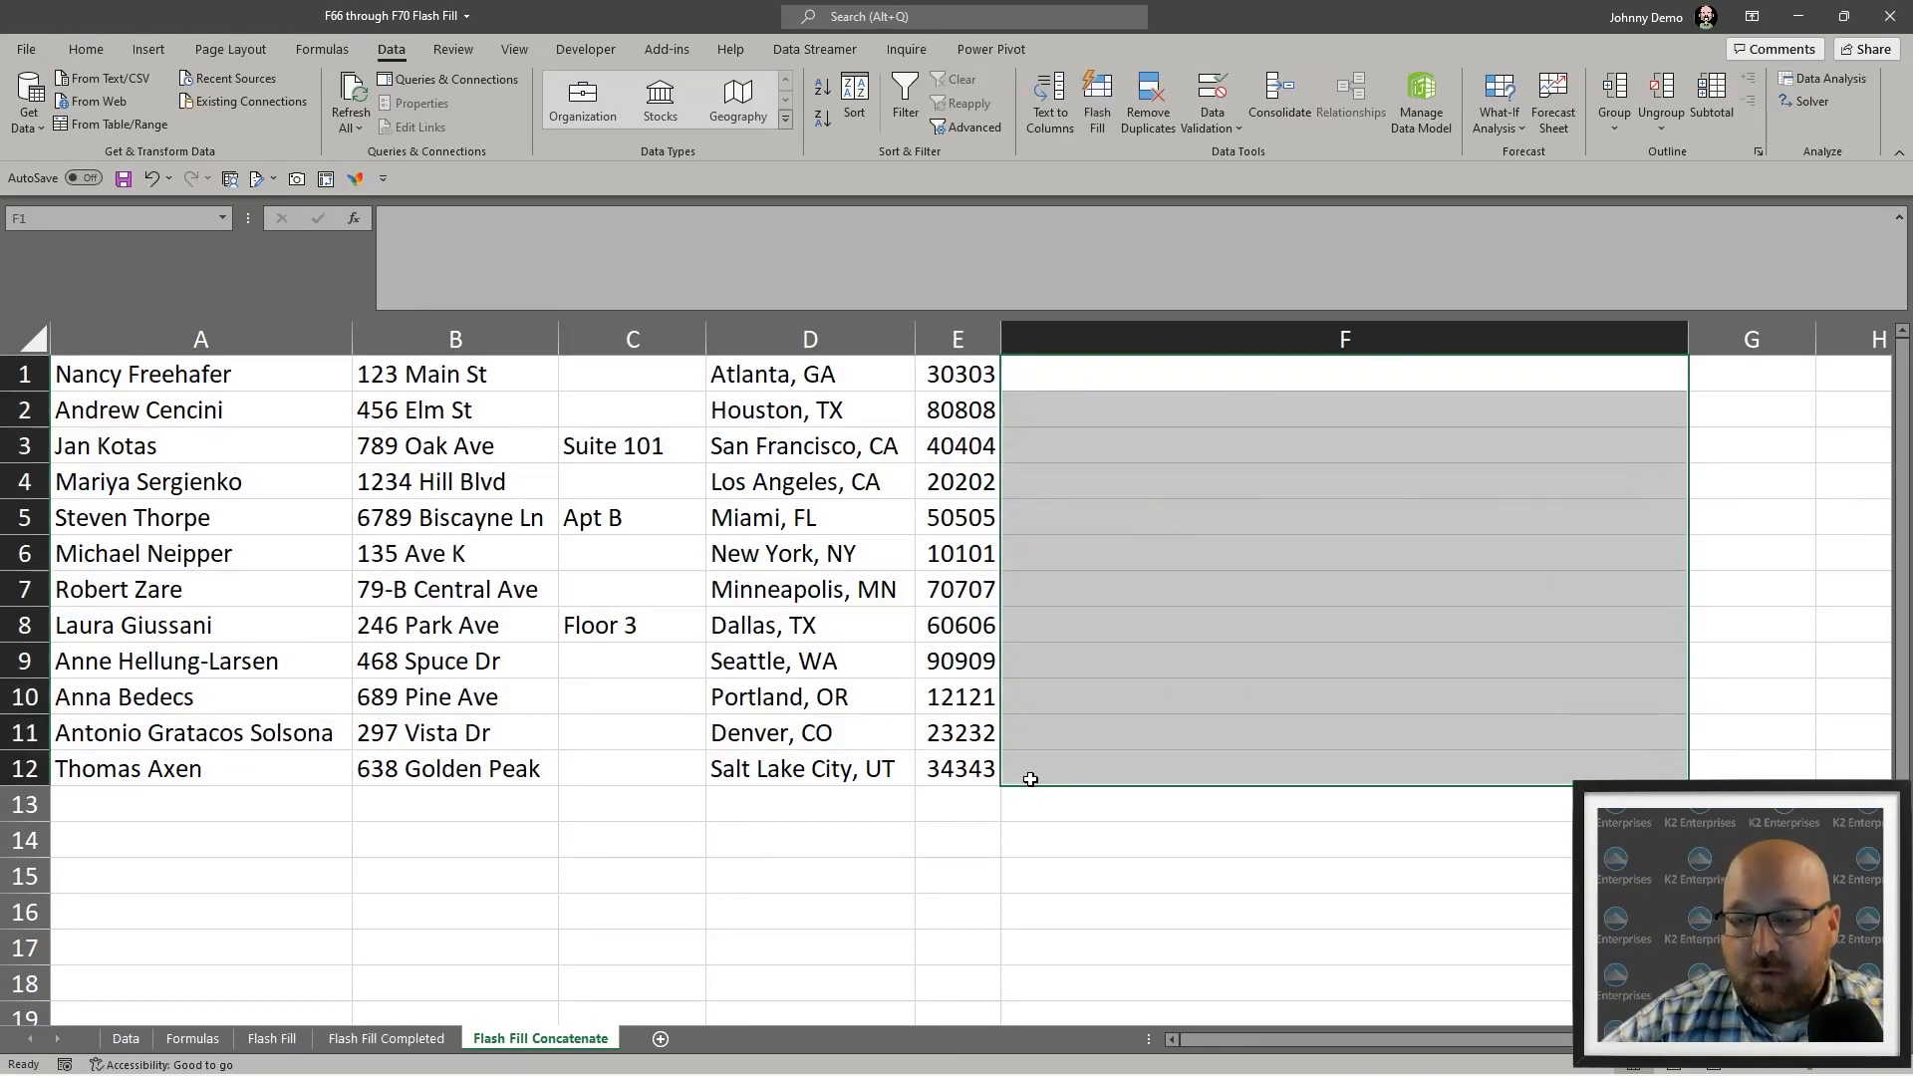
- Enter the first contact's full name, street address, city, state and ZIP code in F1, separated by commas, and Flash Fill the rows below
type("Nan")
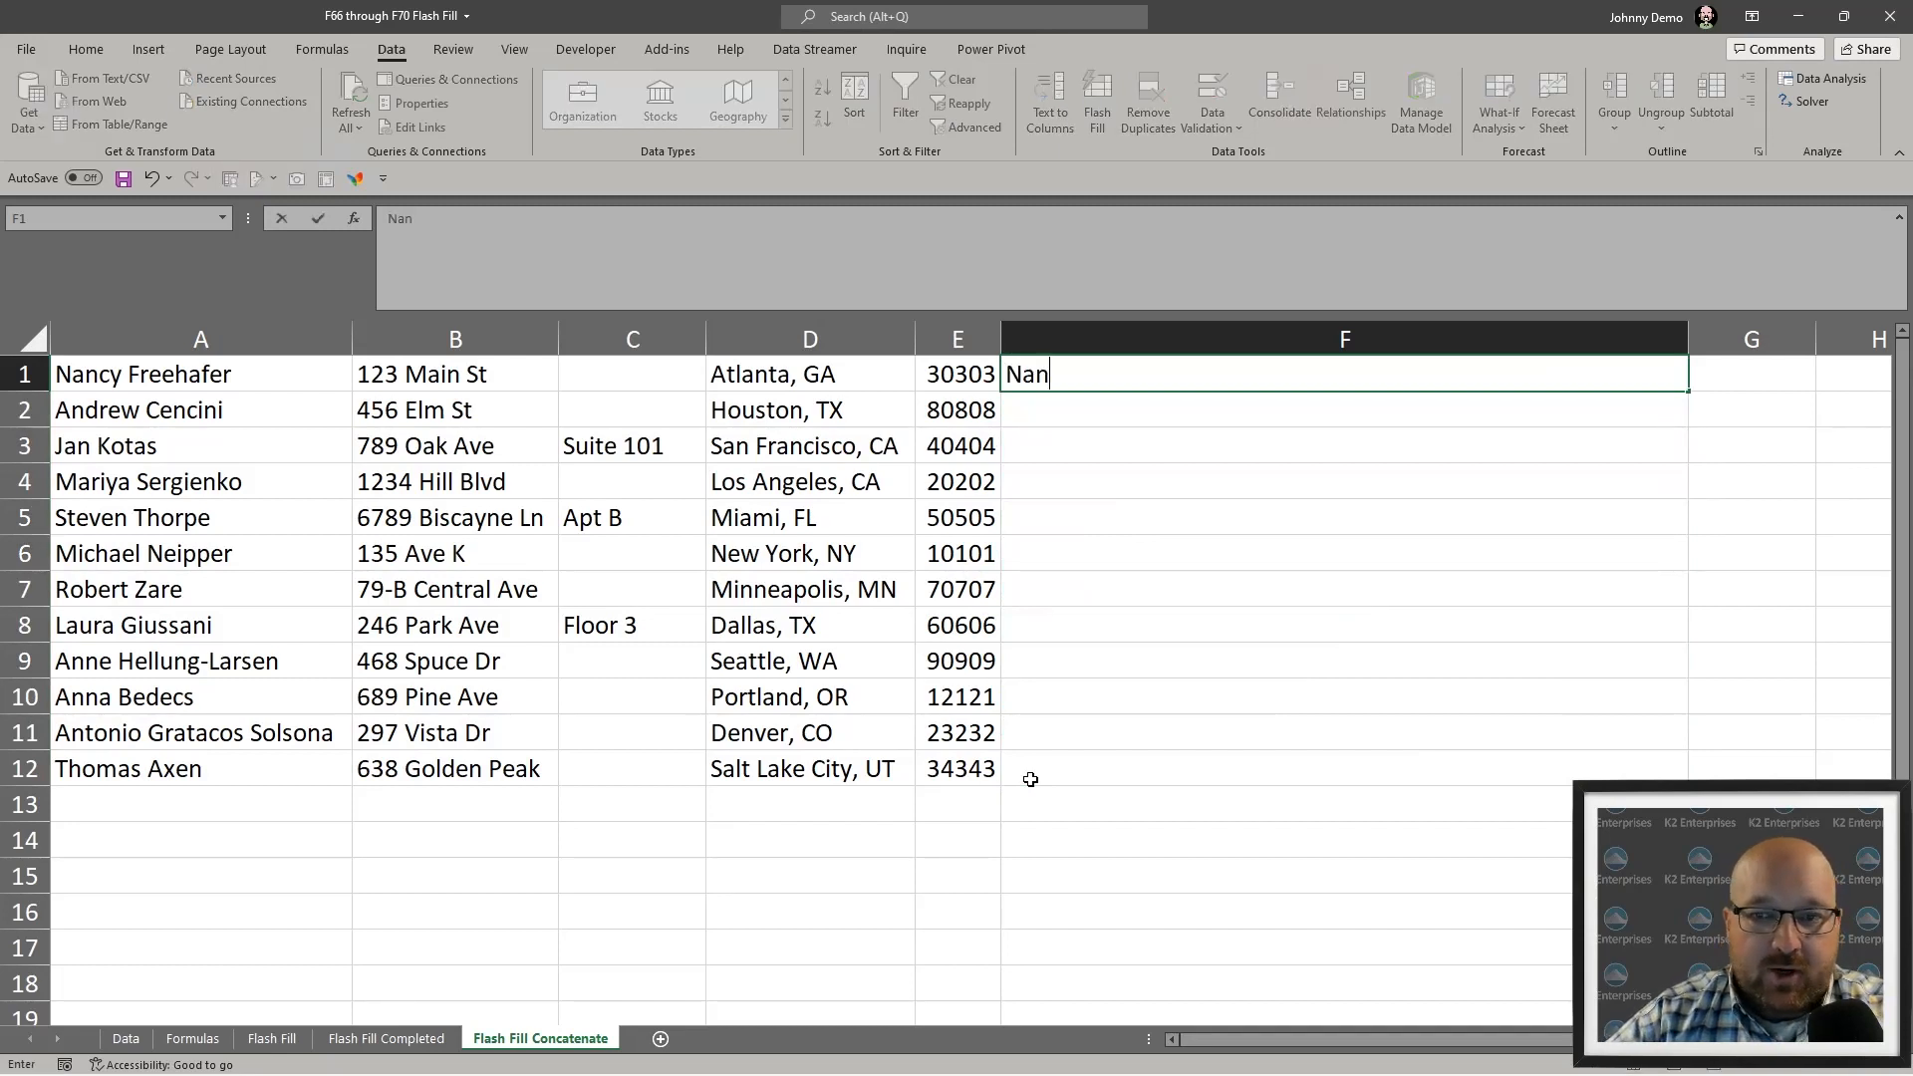
type("cy Free")
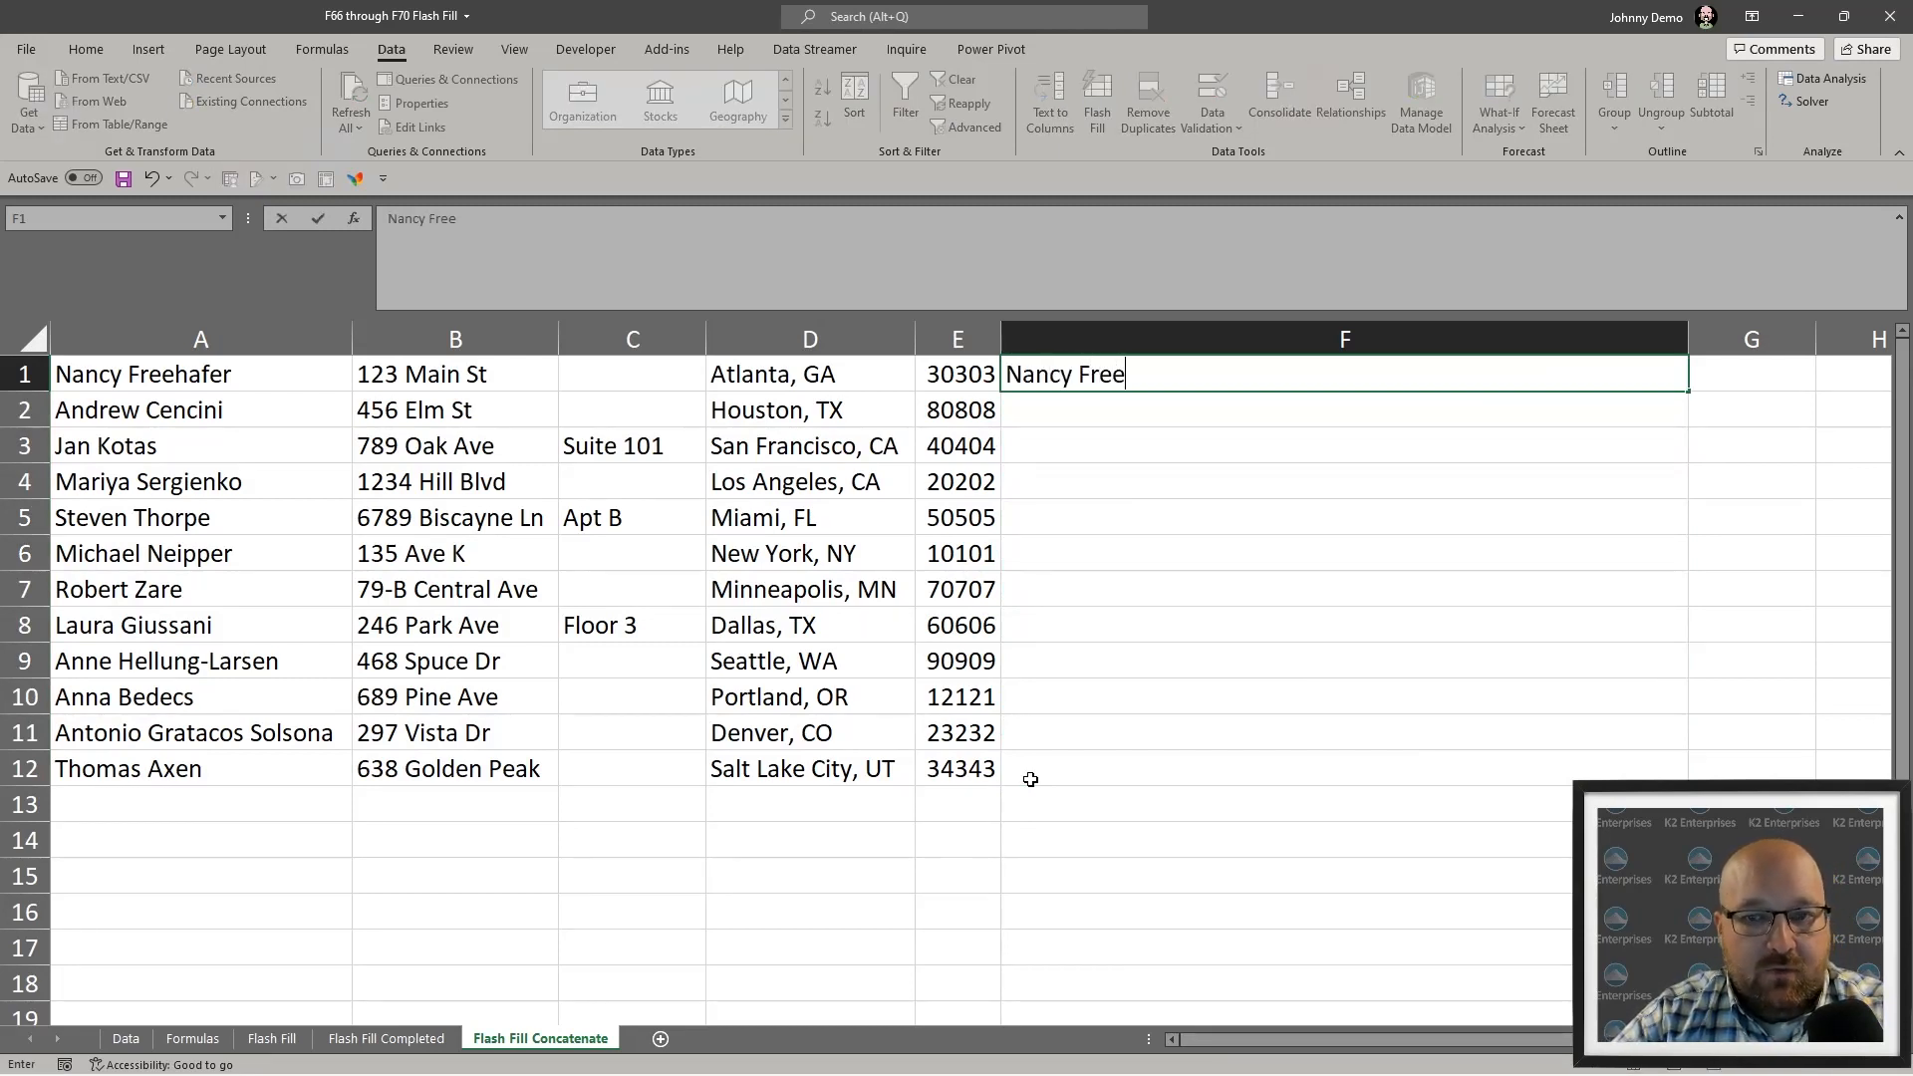
type("hafer, ")
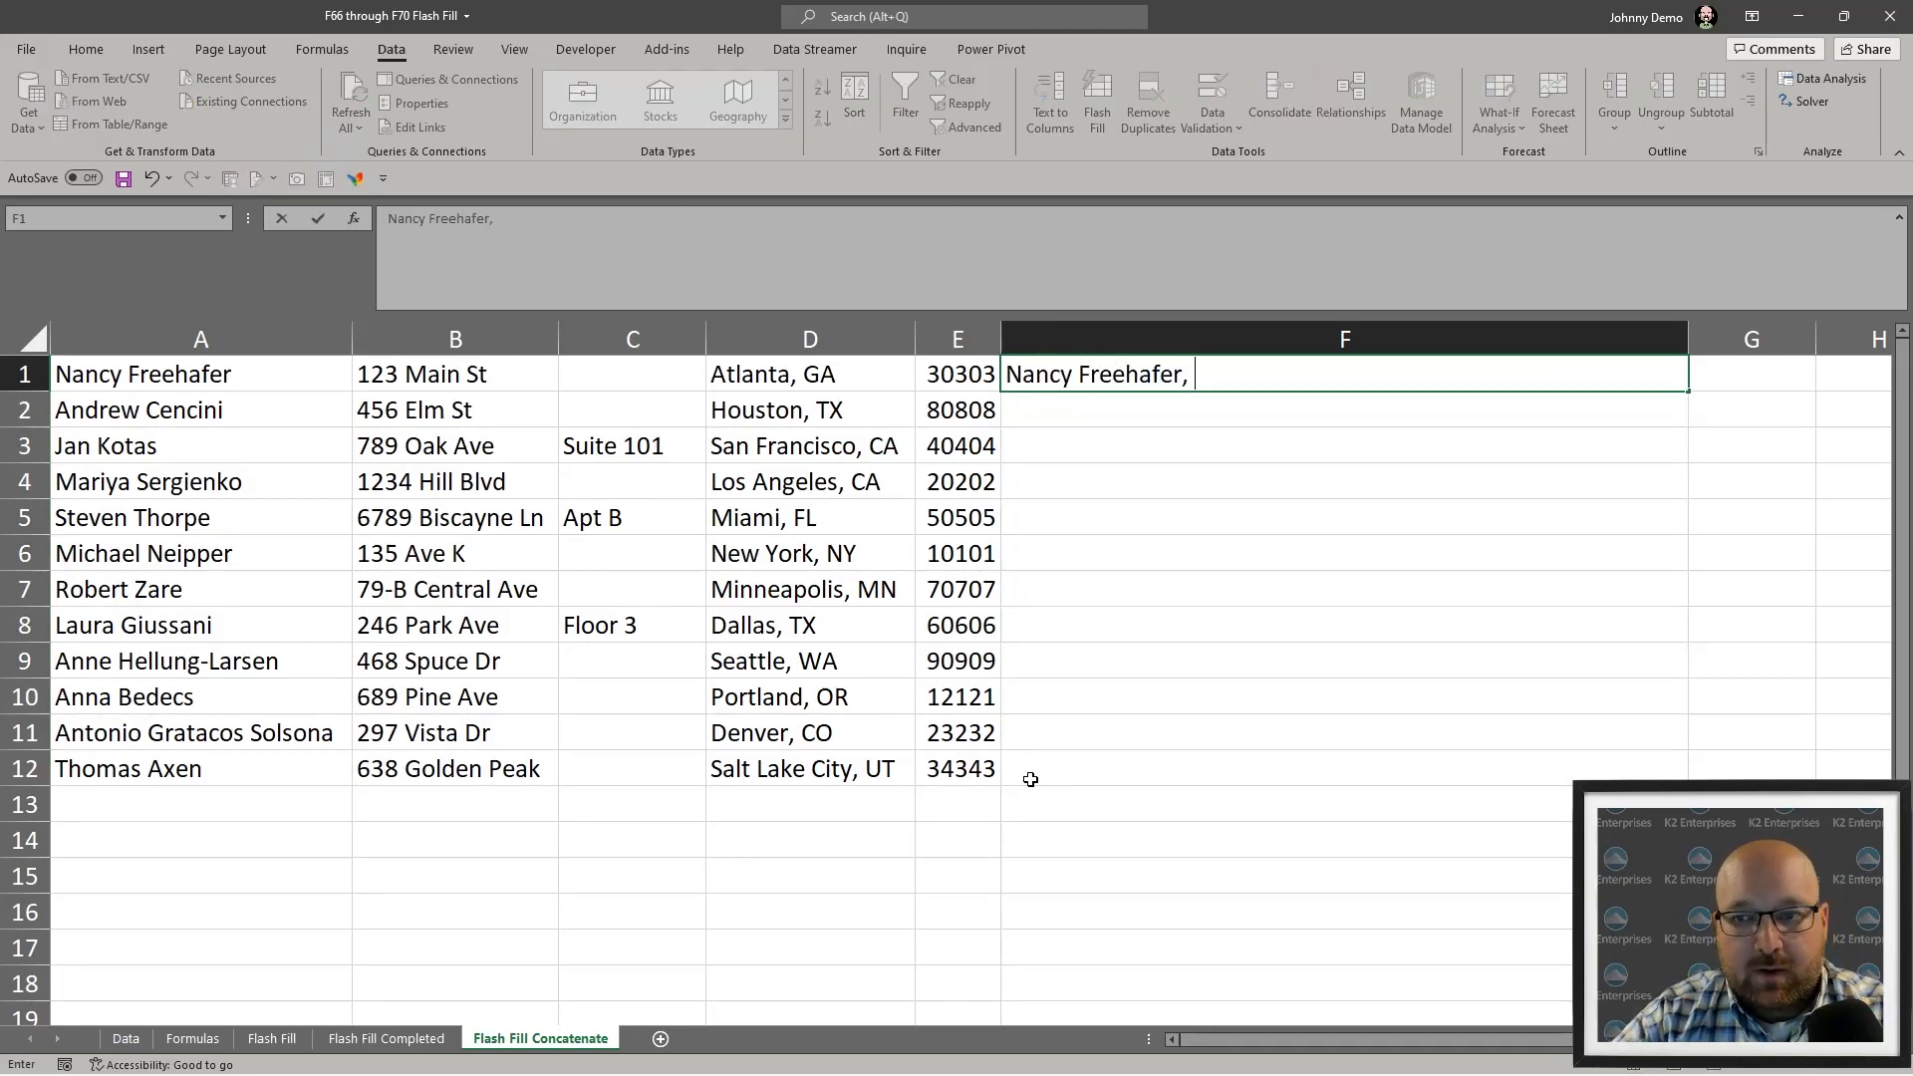
type("123 ")
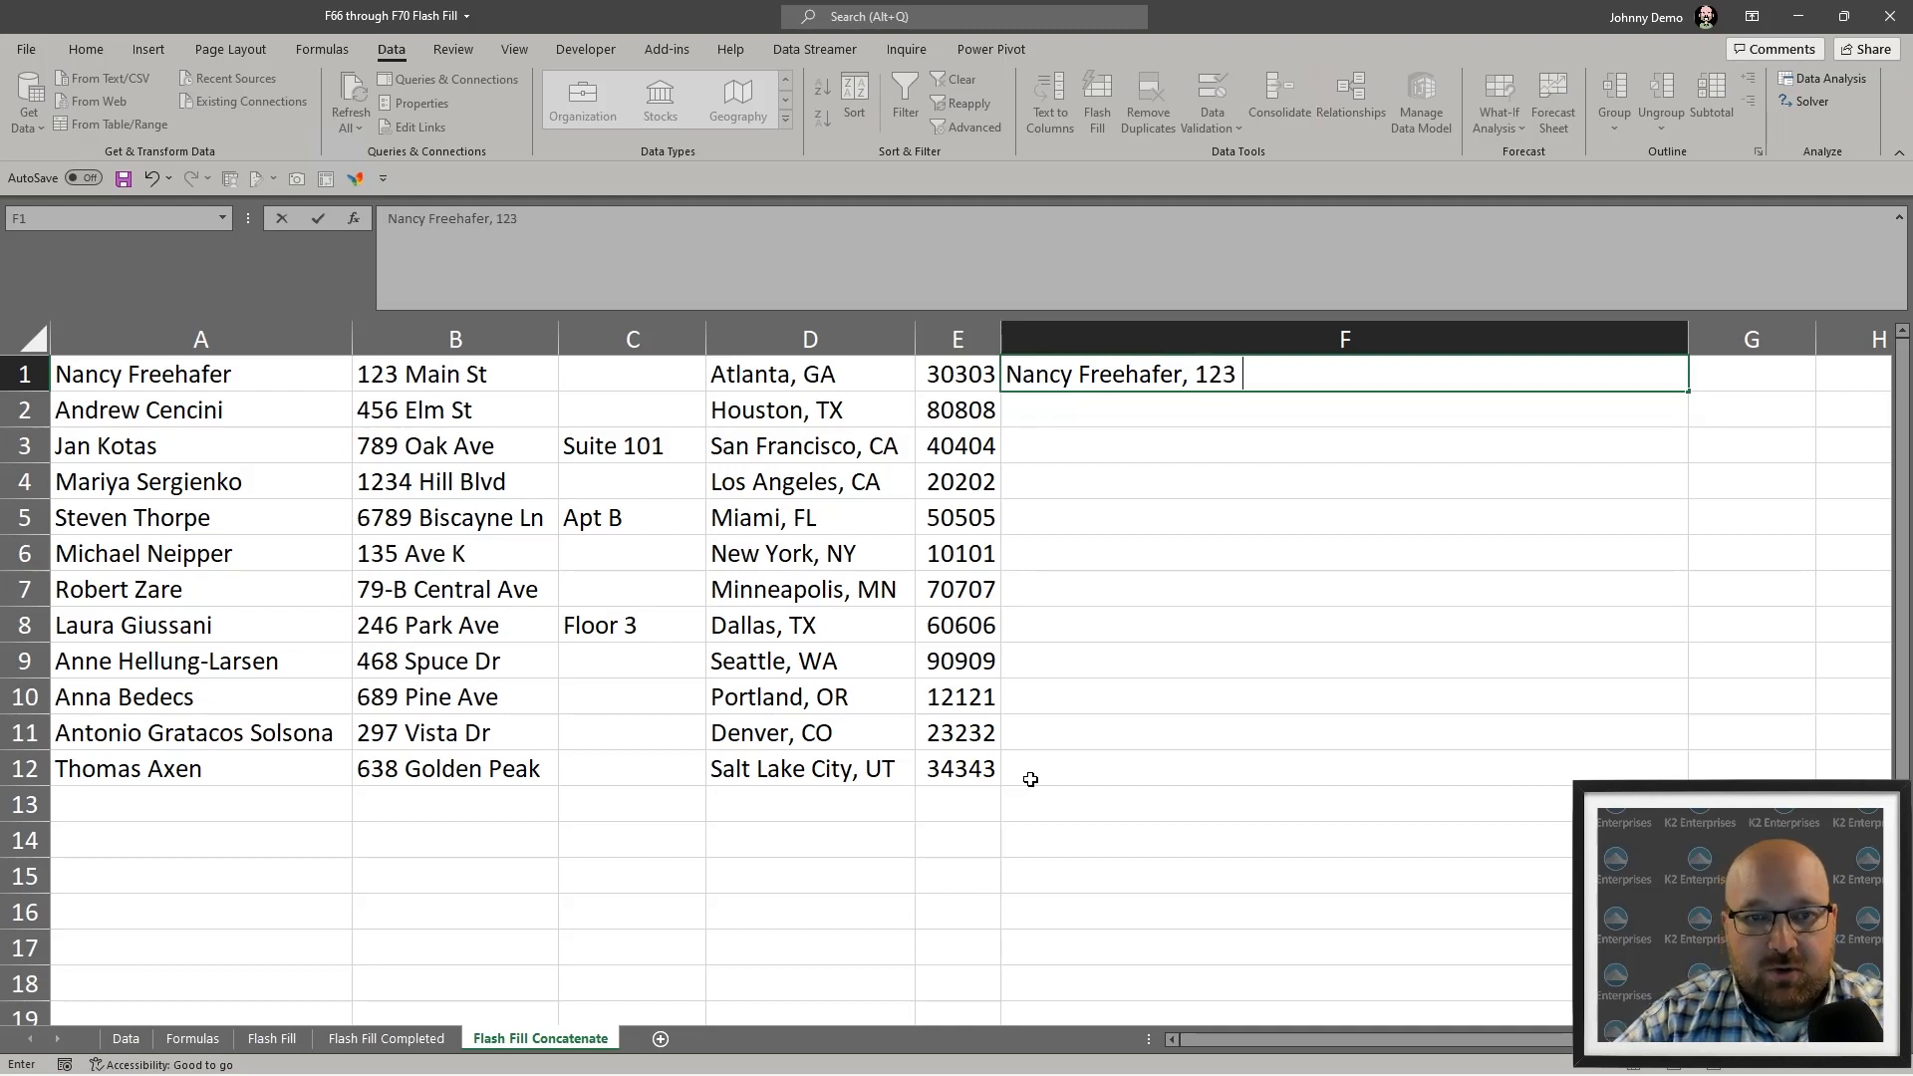
type("Maint")
key("BackSpace")
type("S")
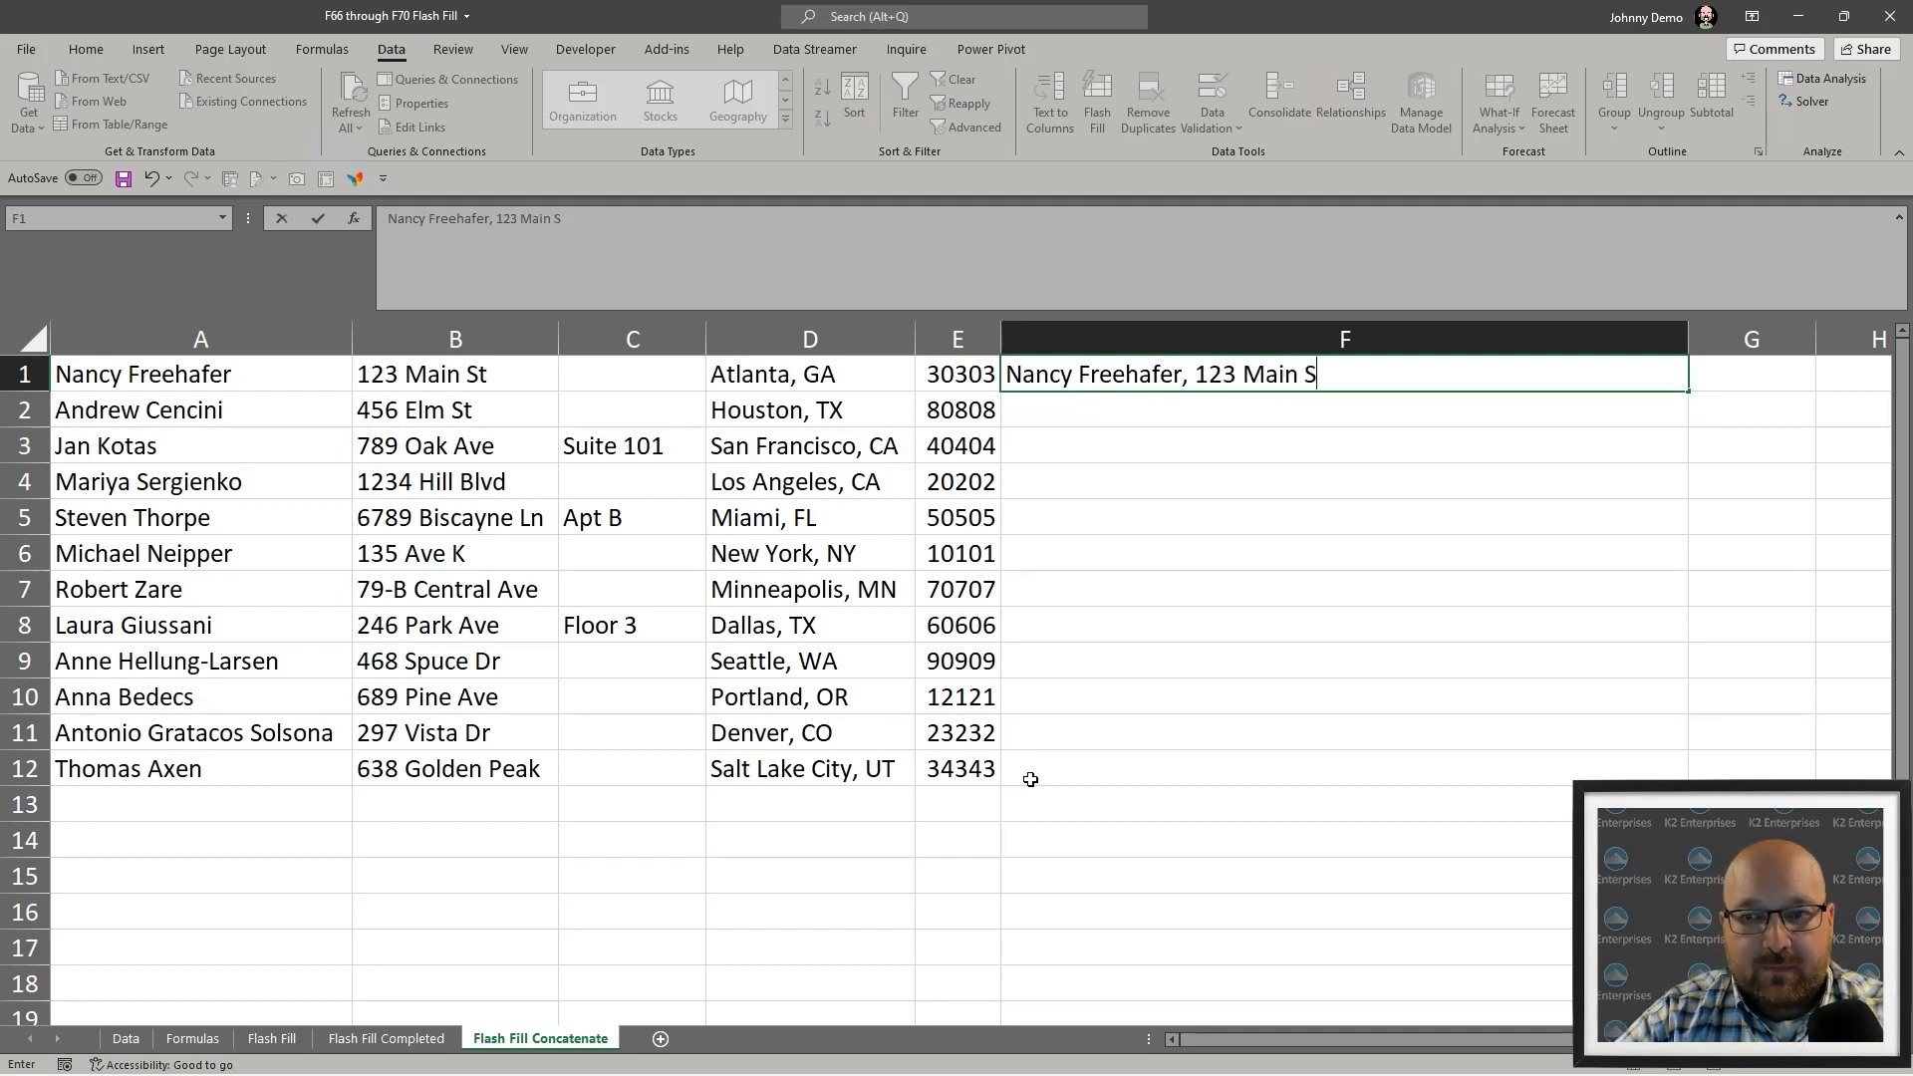
type("t, ")
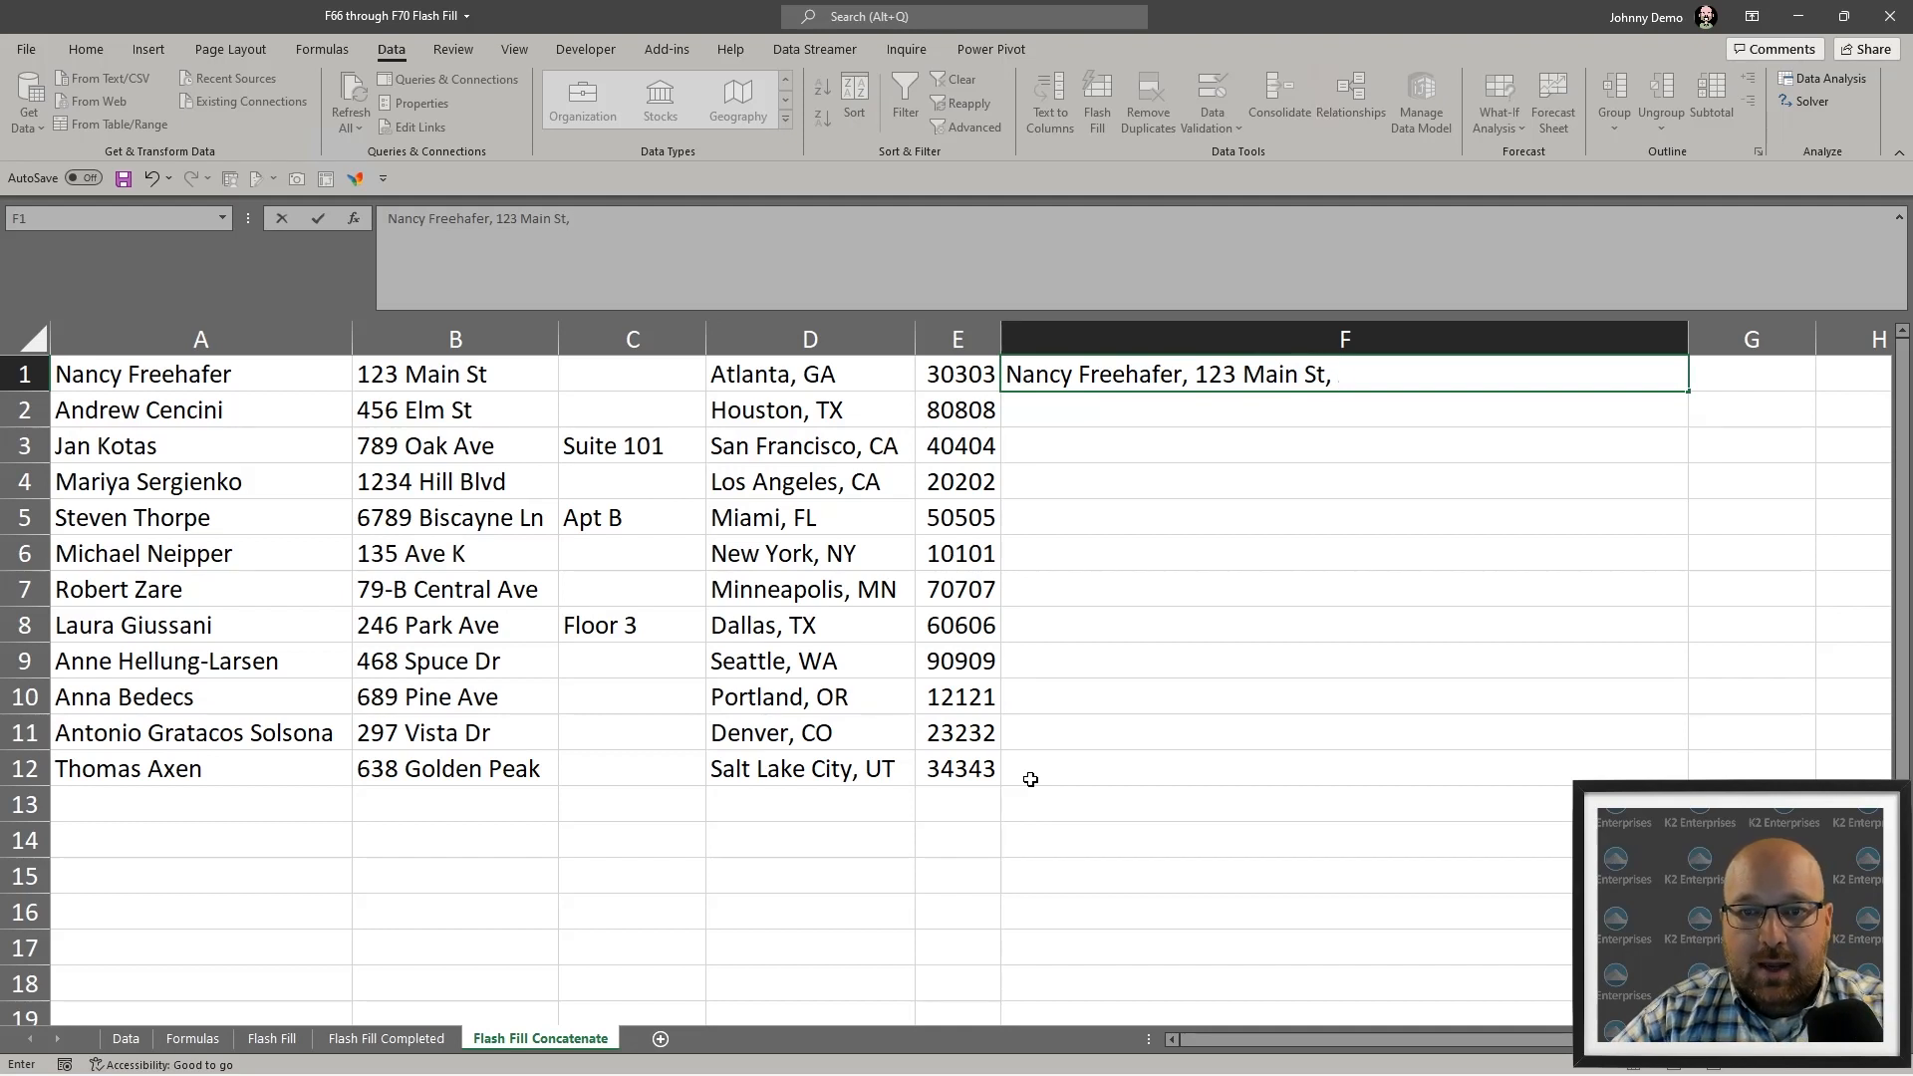
type("Atlanta, ")
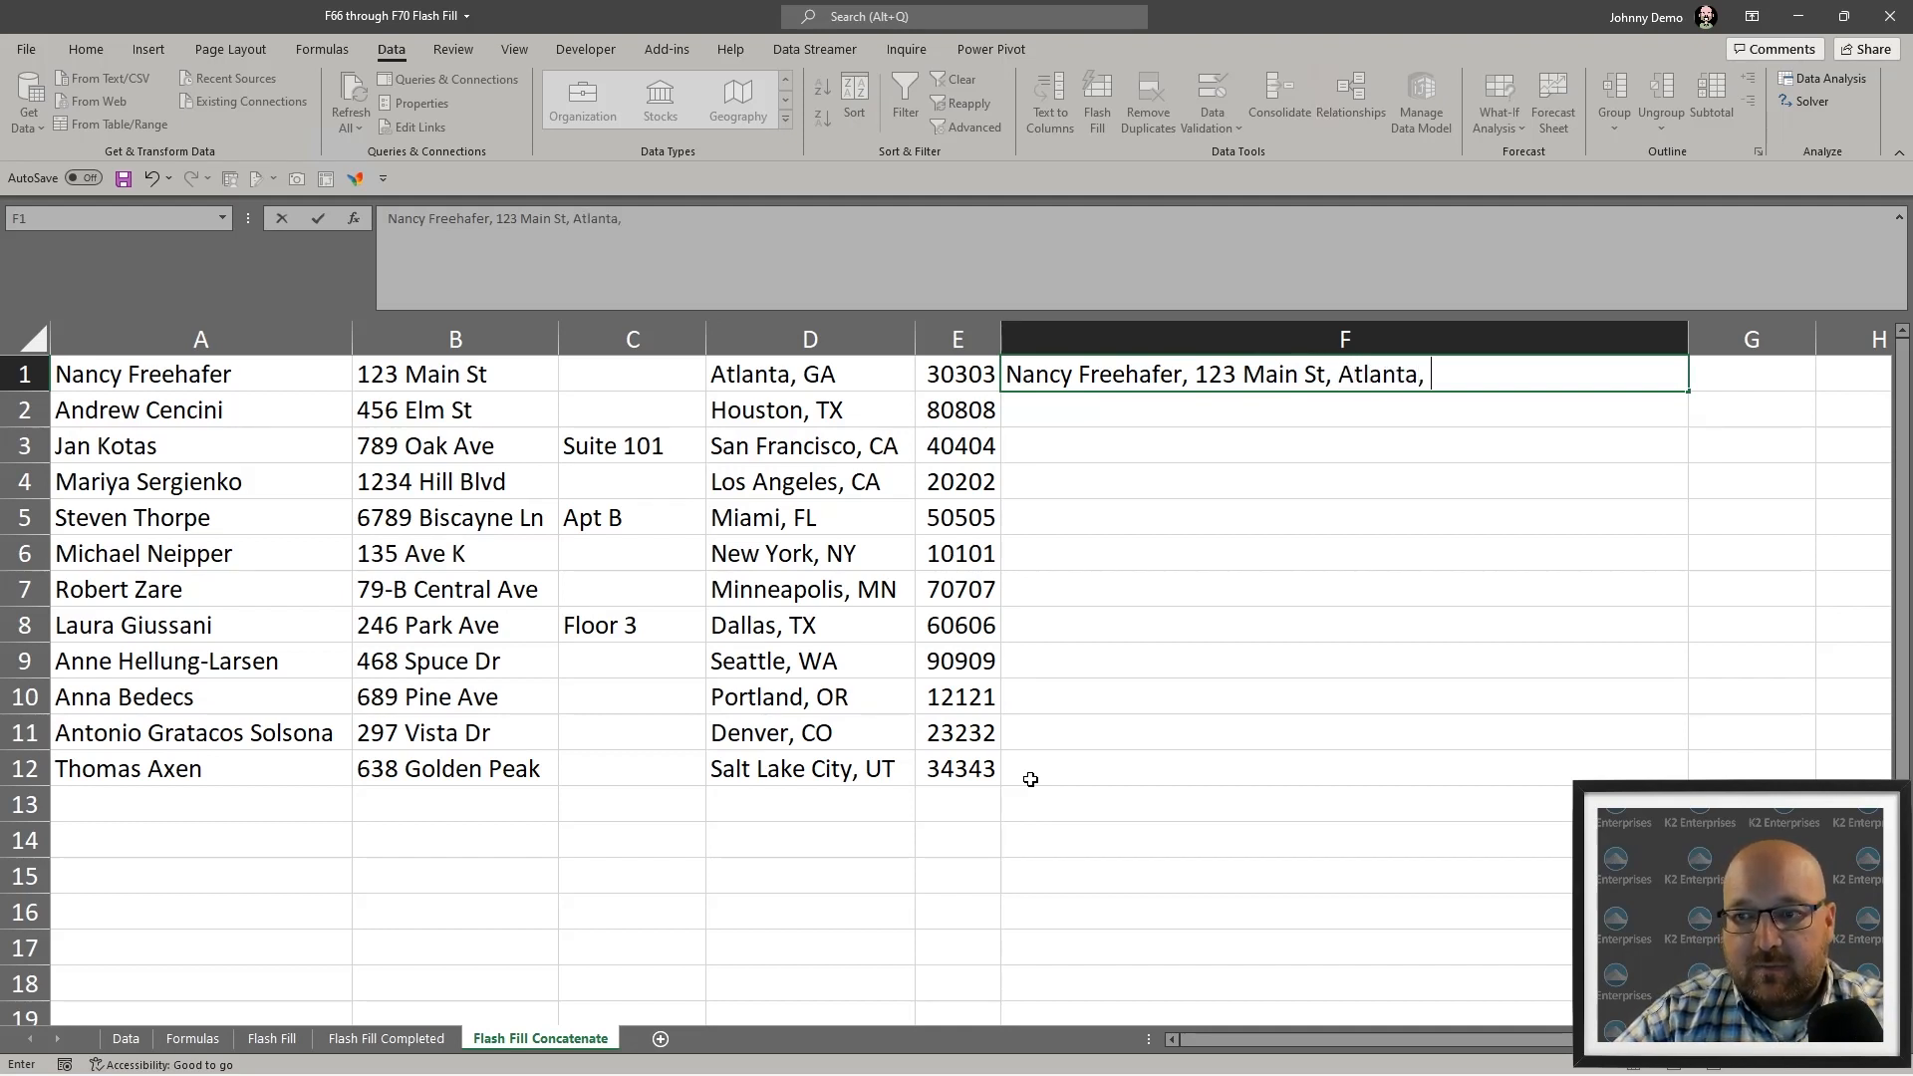
type("GA, ")
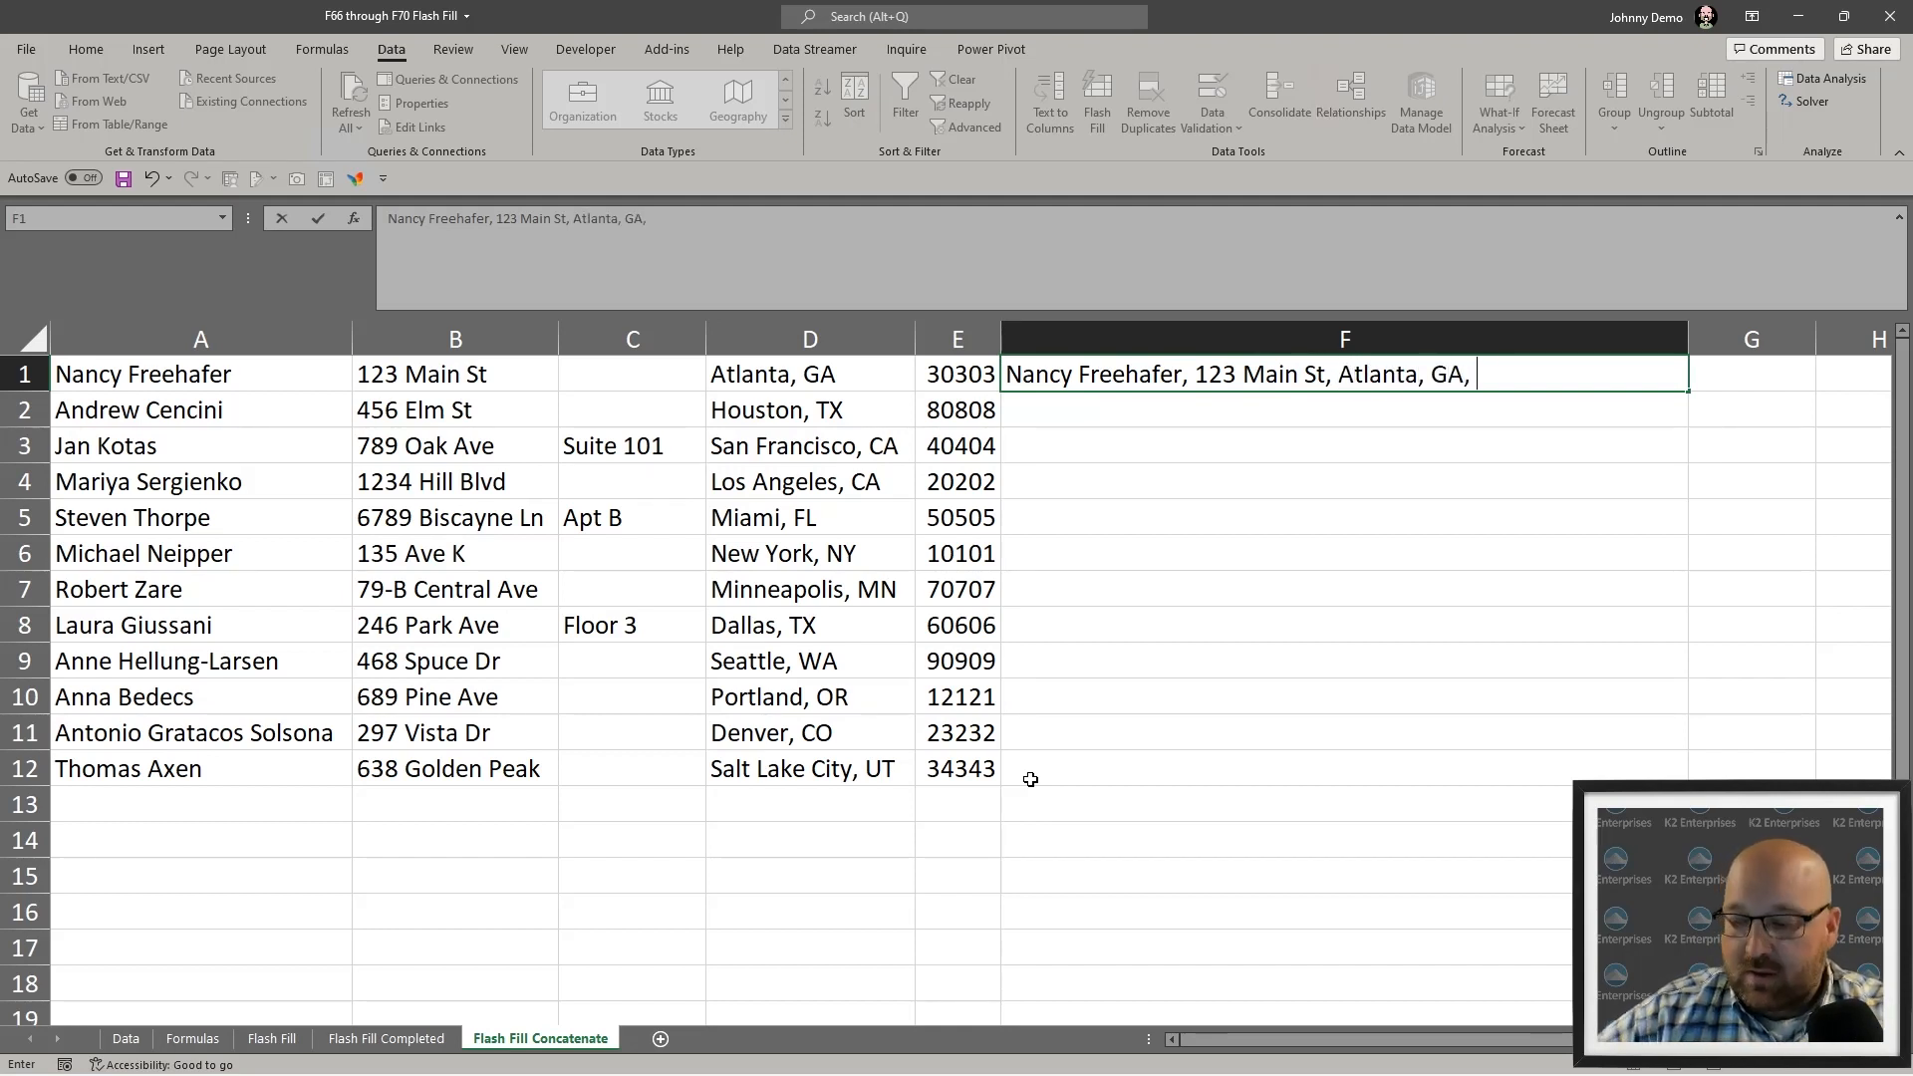
type("30303")
key("Return")
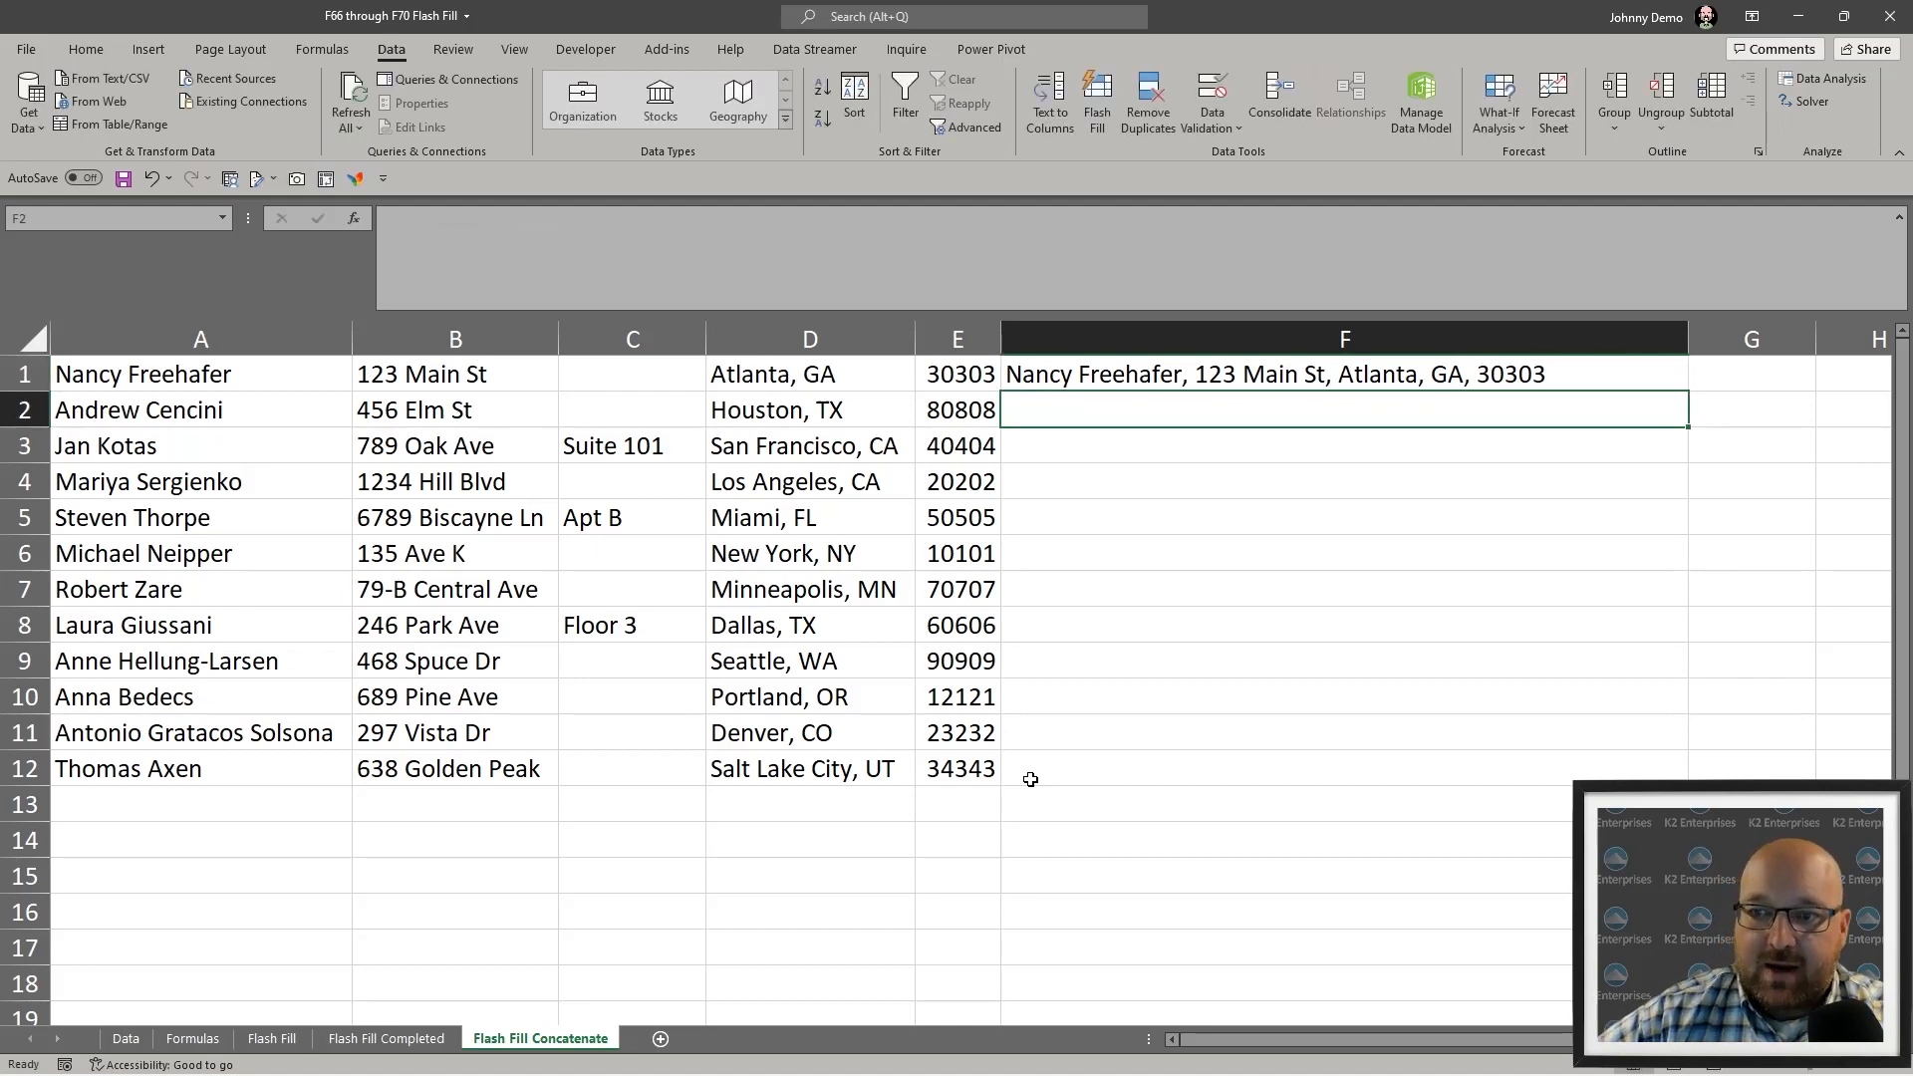
left_click(1097, 99)
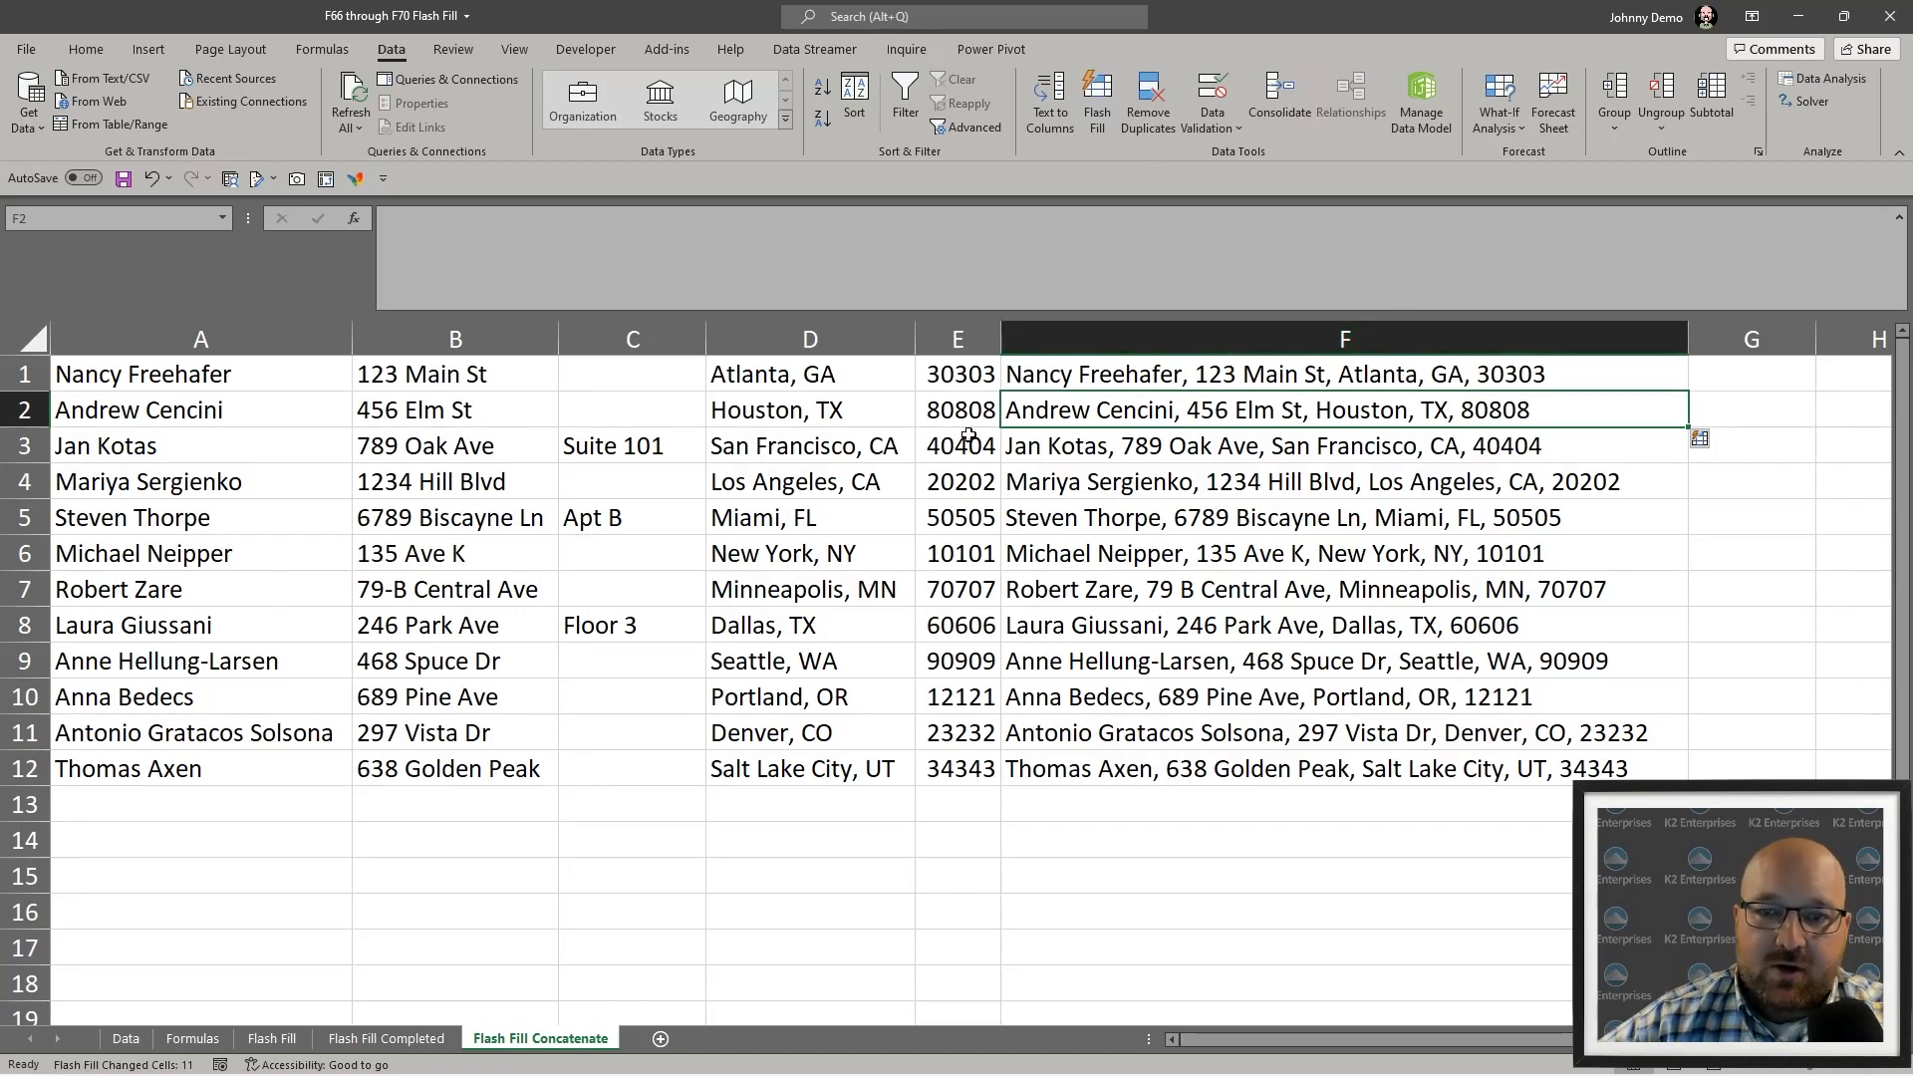
- Insert "Suite 101, " before the city in the combined address in cell F3
double_click(1271, 445)
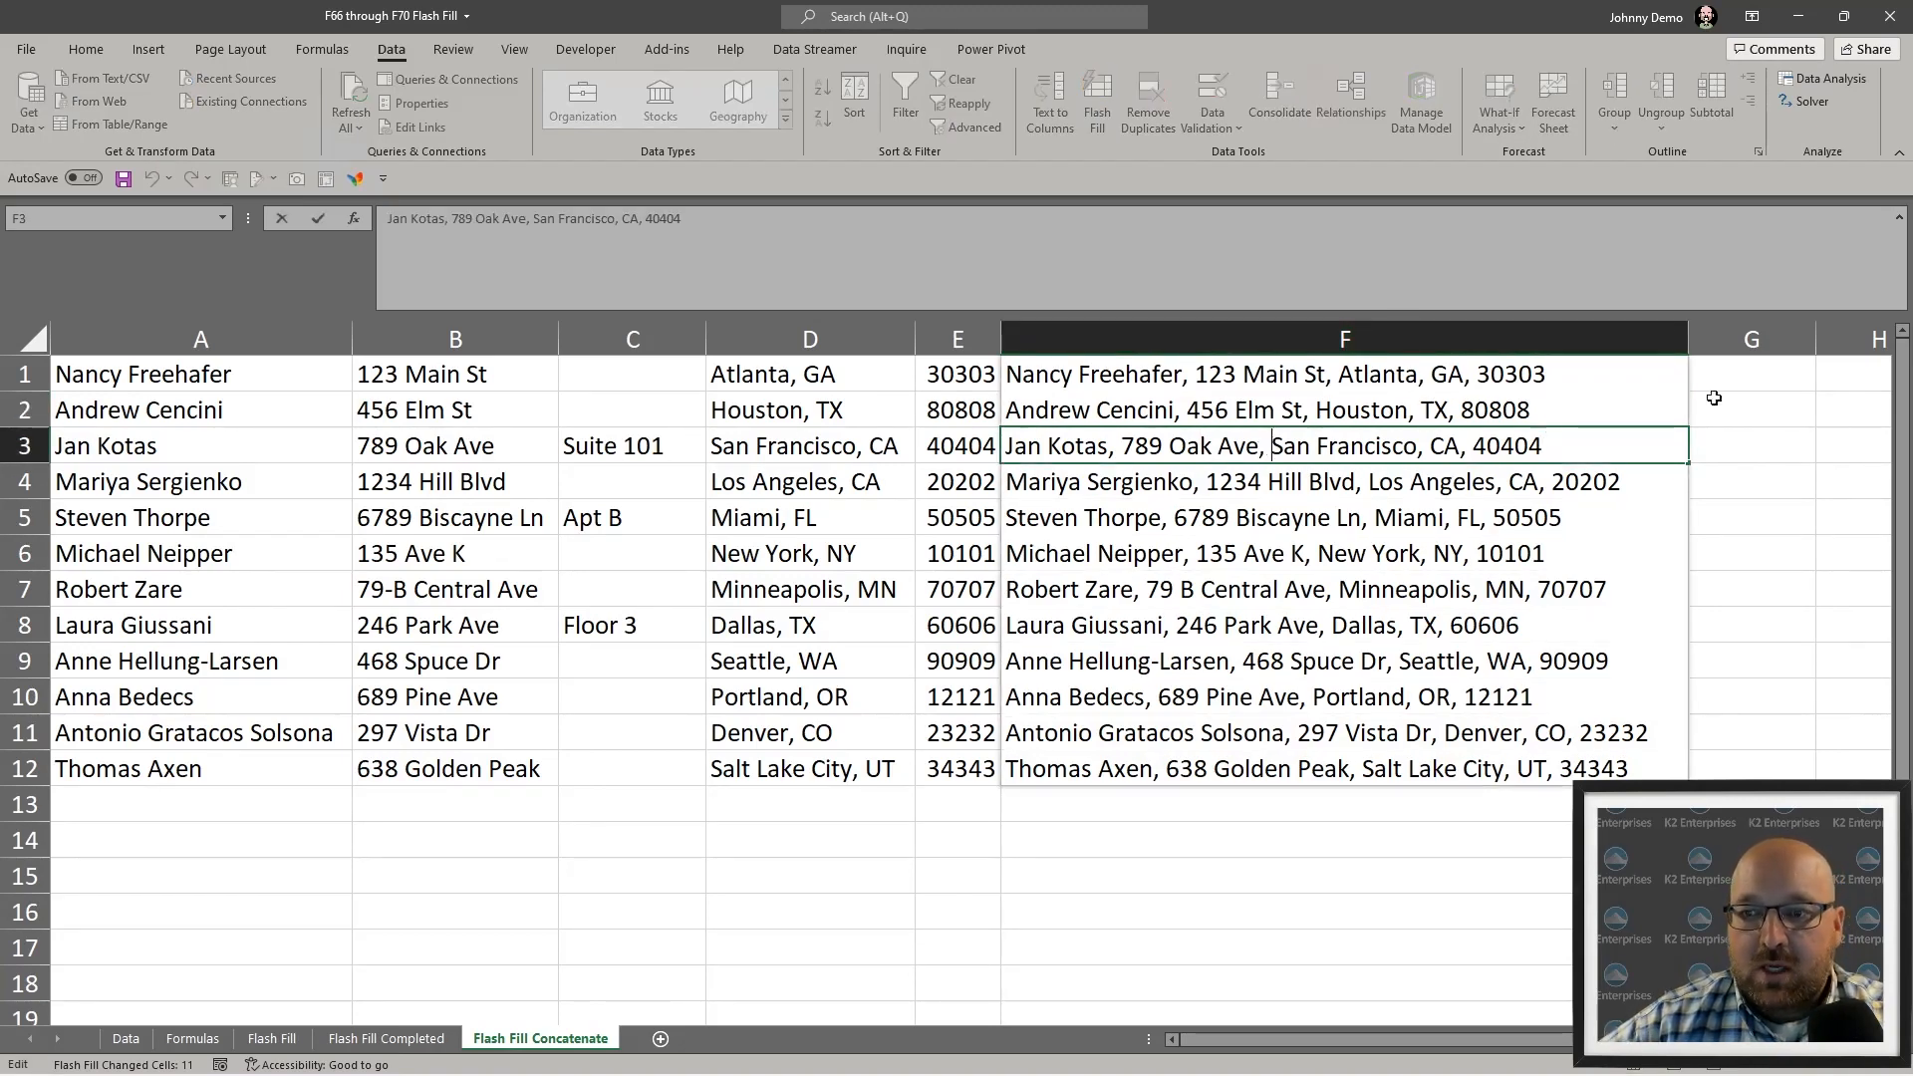
type("Suite ")
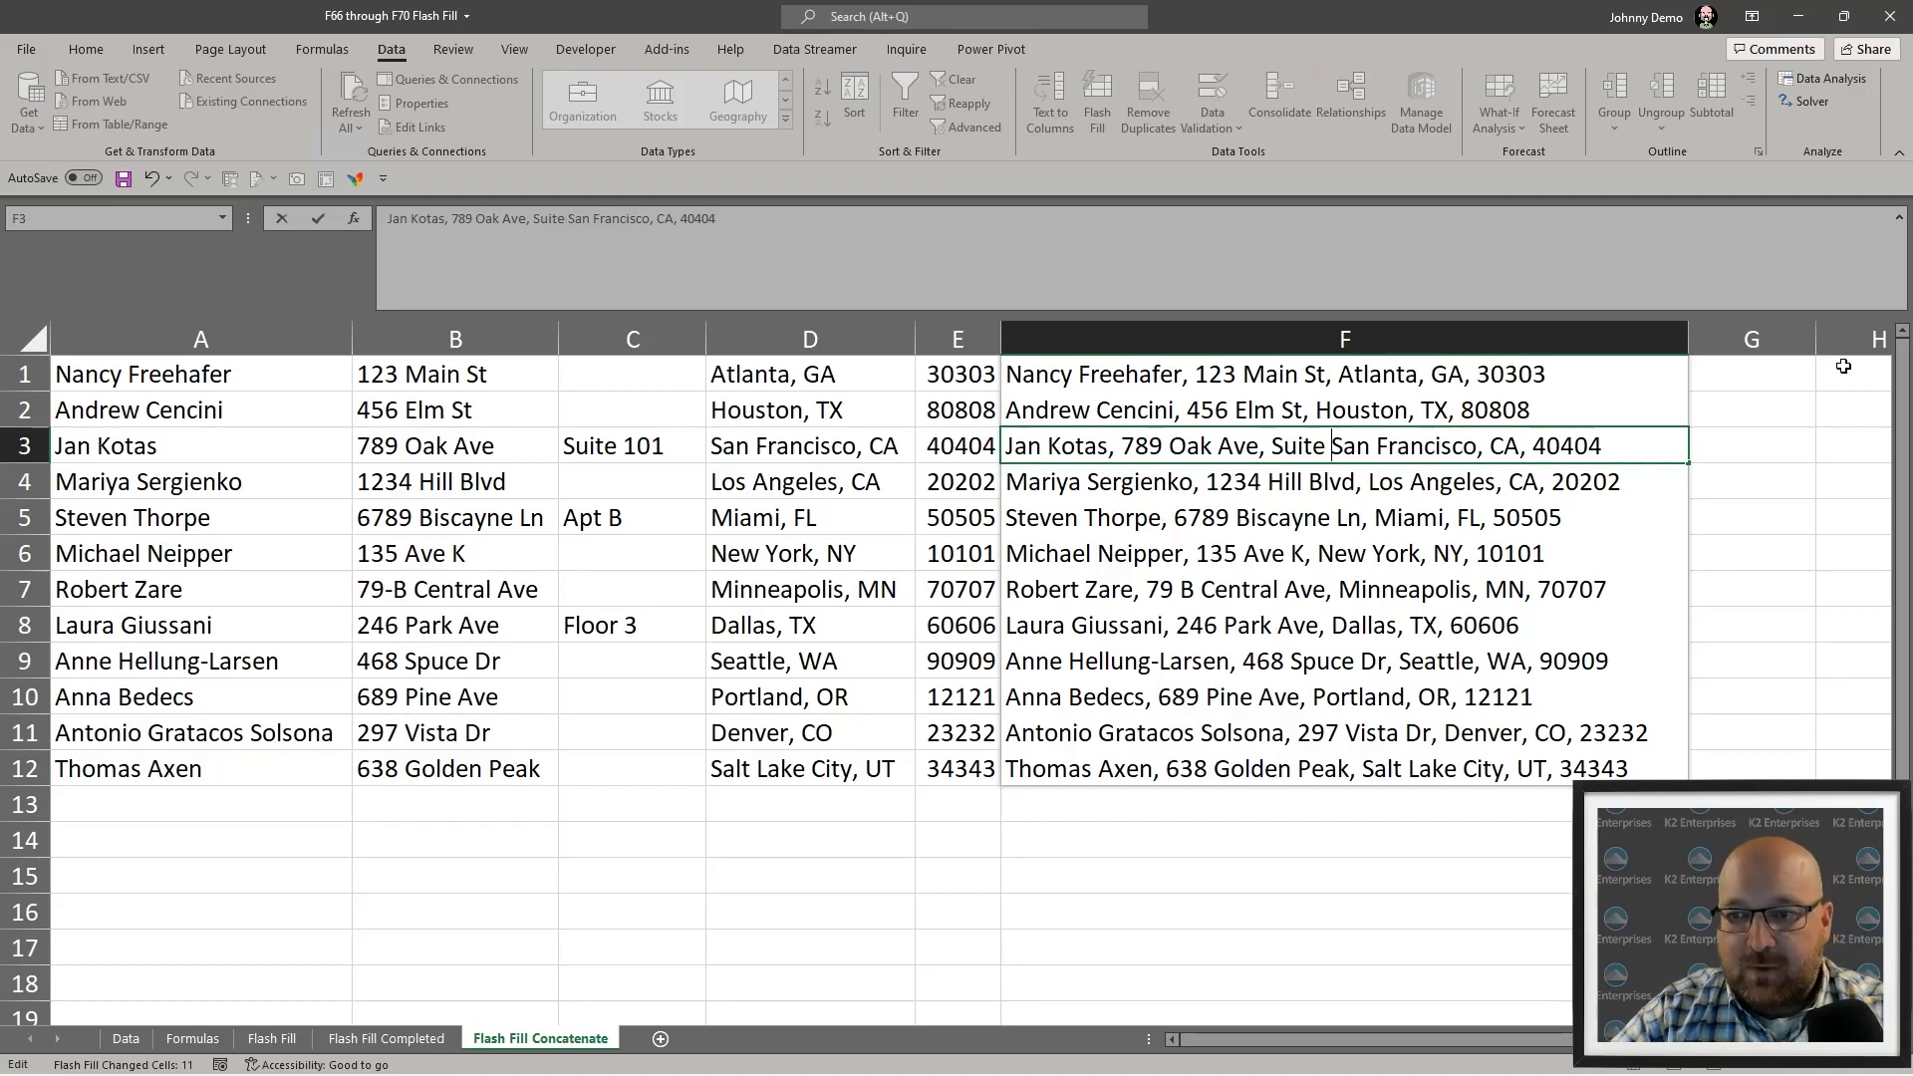
type("101,")
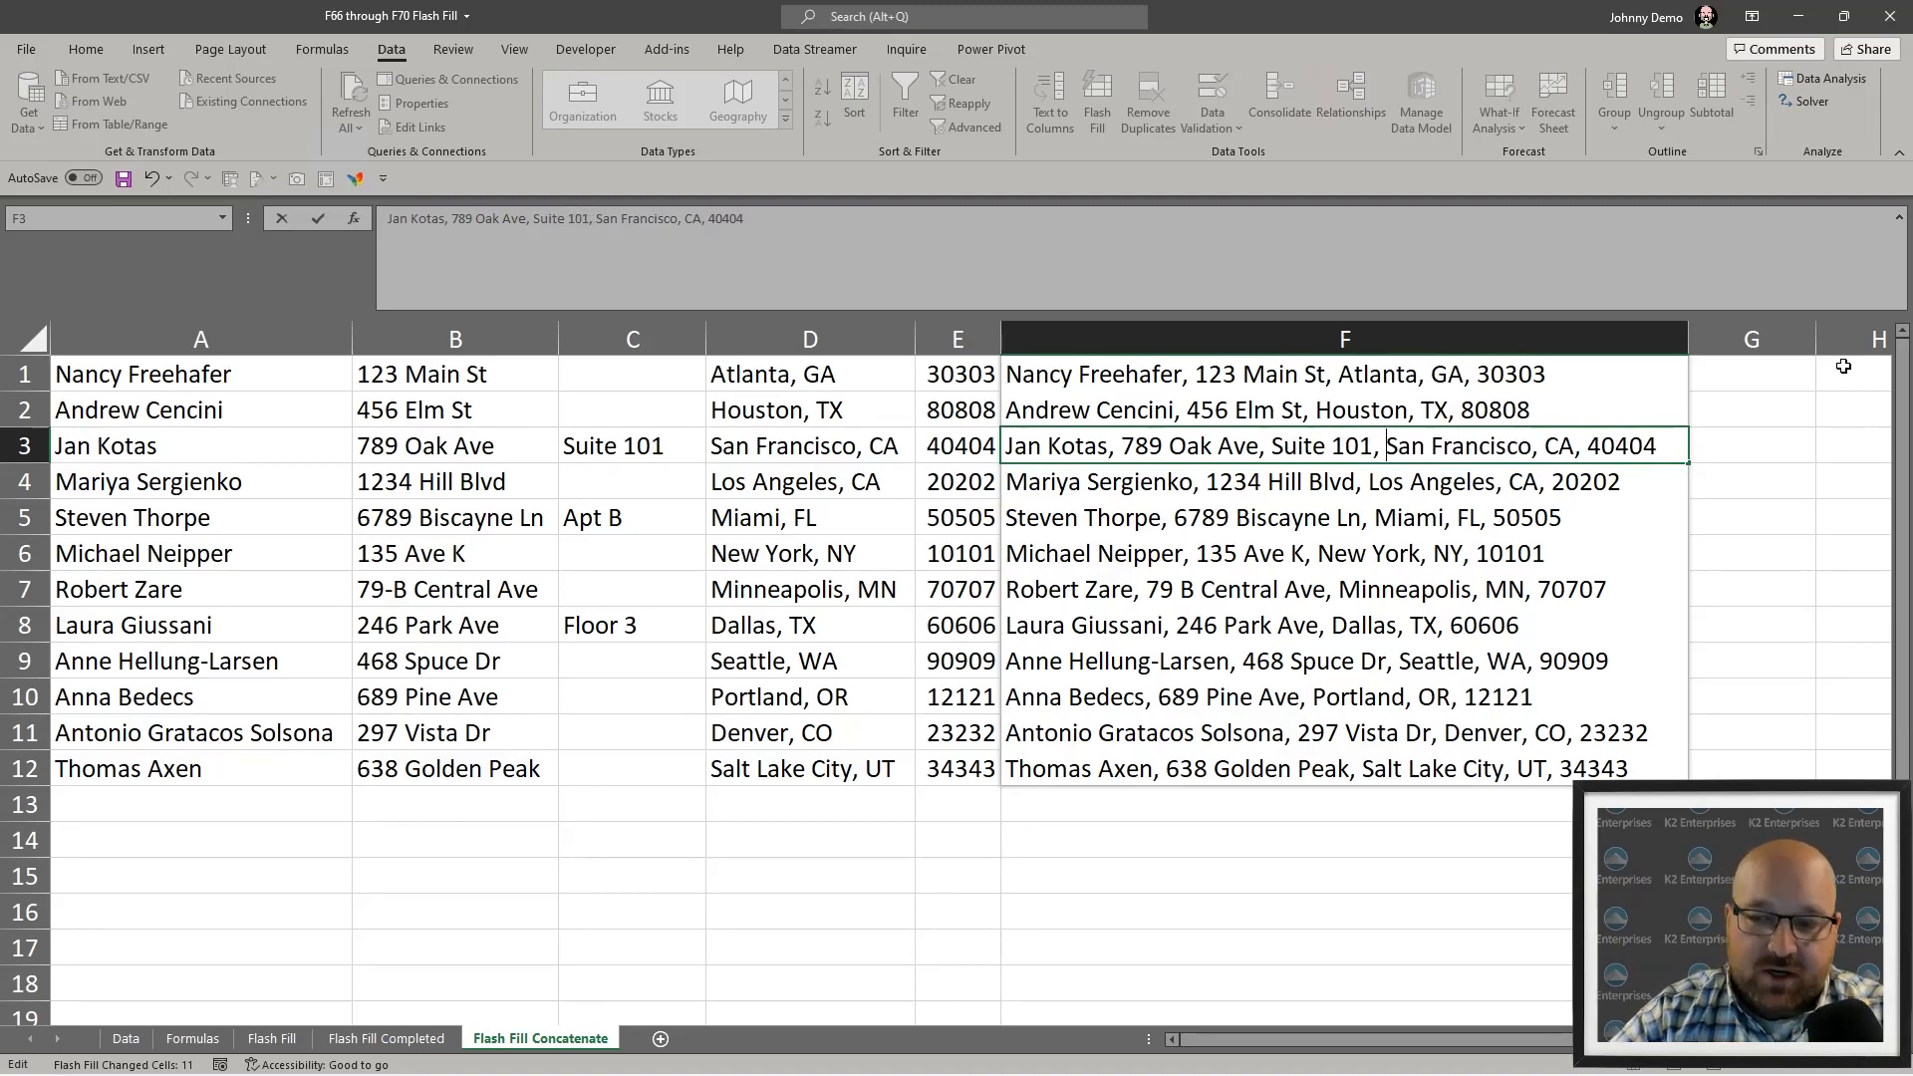
key("Return")
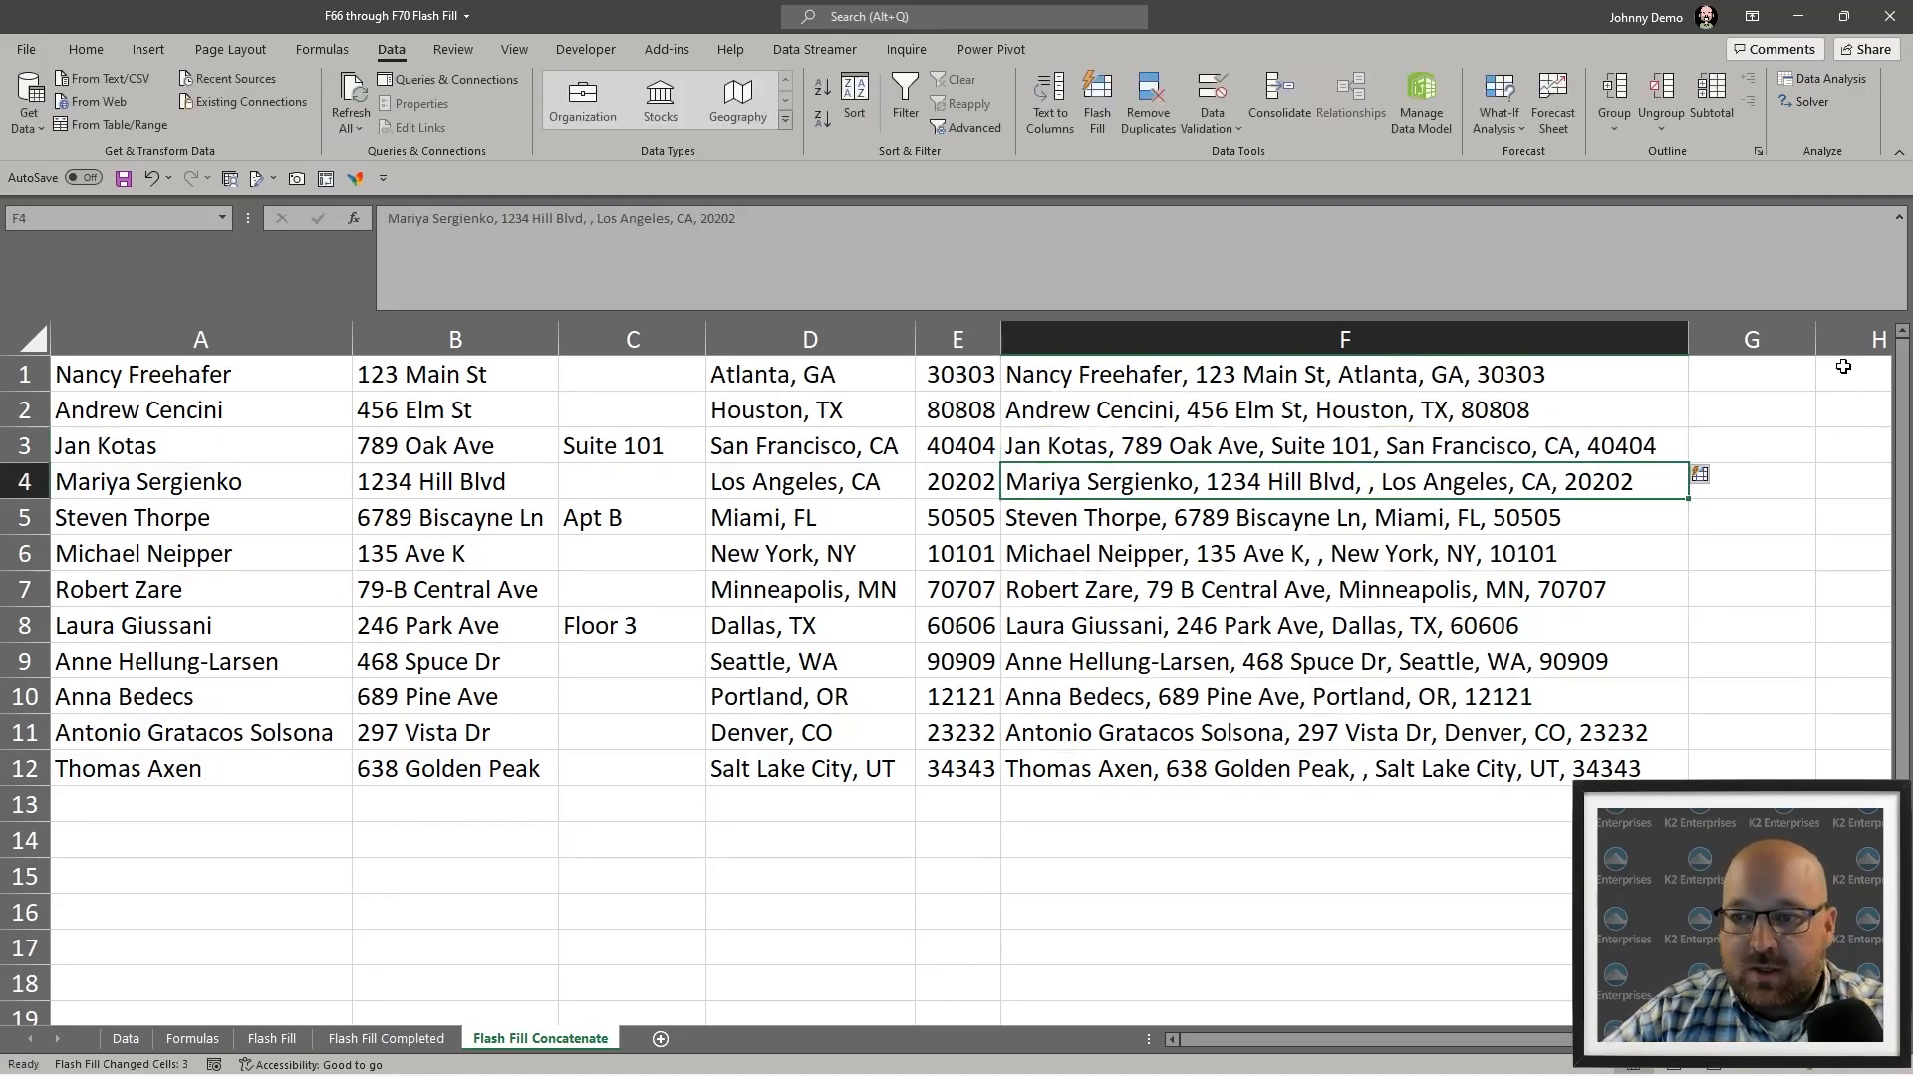
- Try to run Flash Fill on column F again from cell F4, and select cell F5
left_click(1104, 102)
left_click(950, 613)
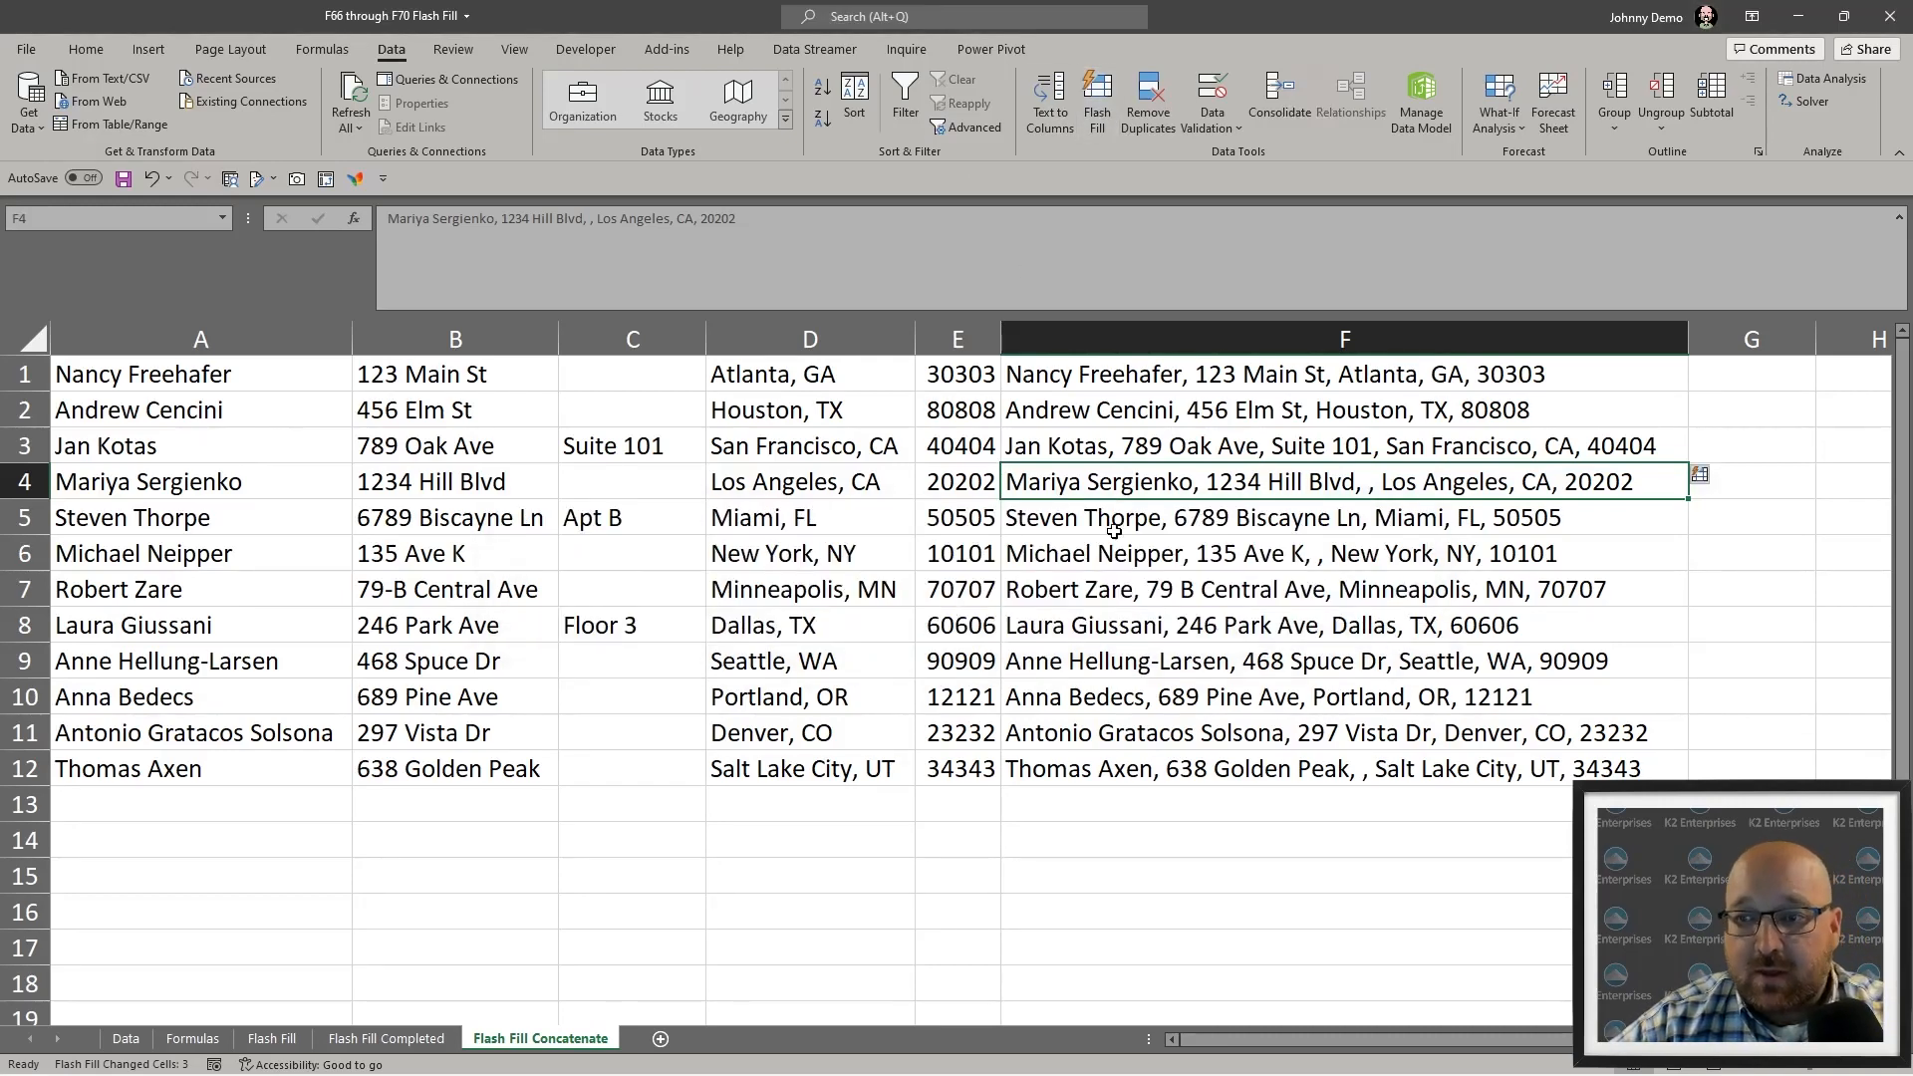
left_click(1052, 543)
left_click(1101, 508)
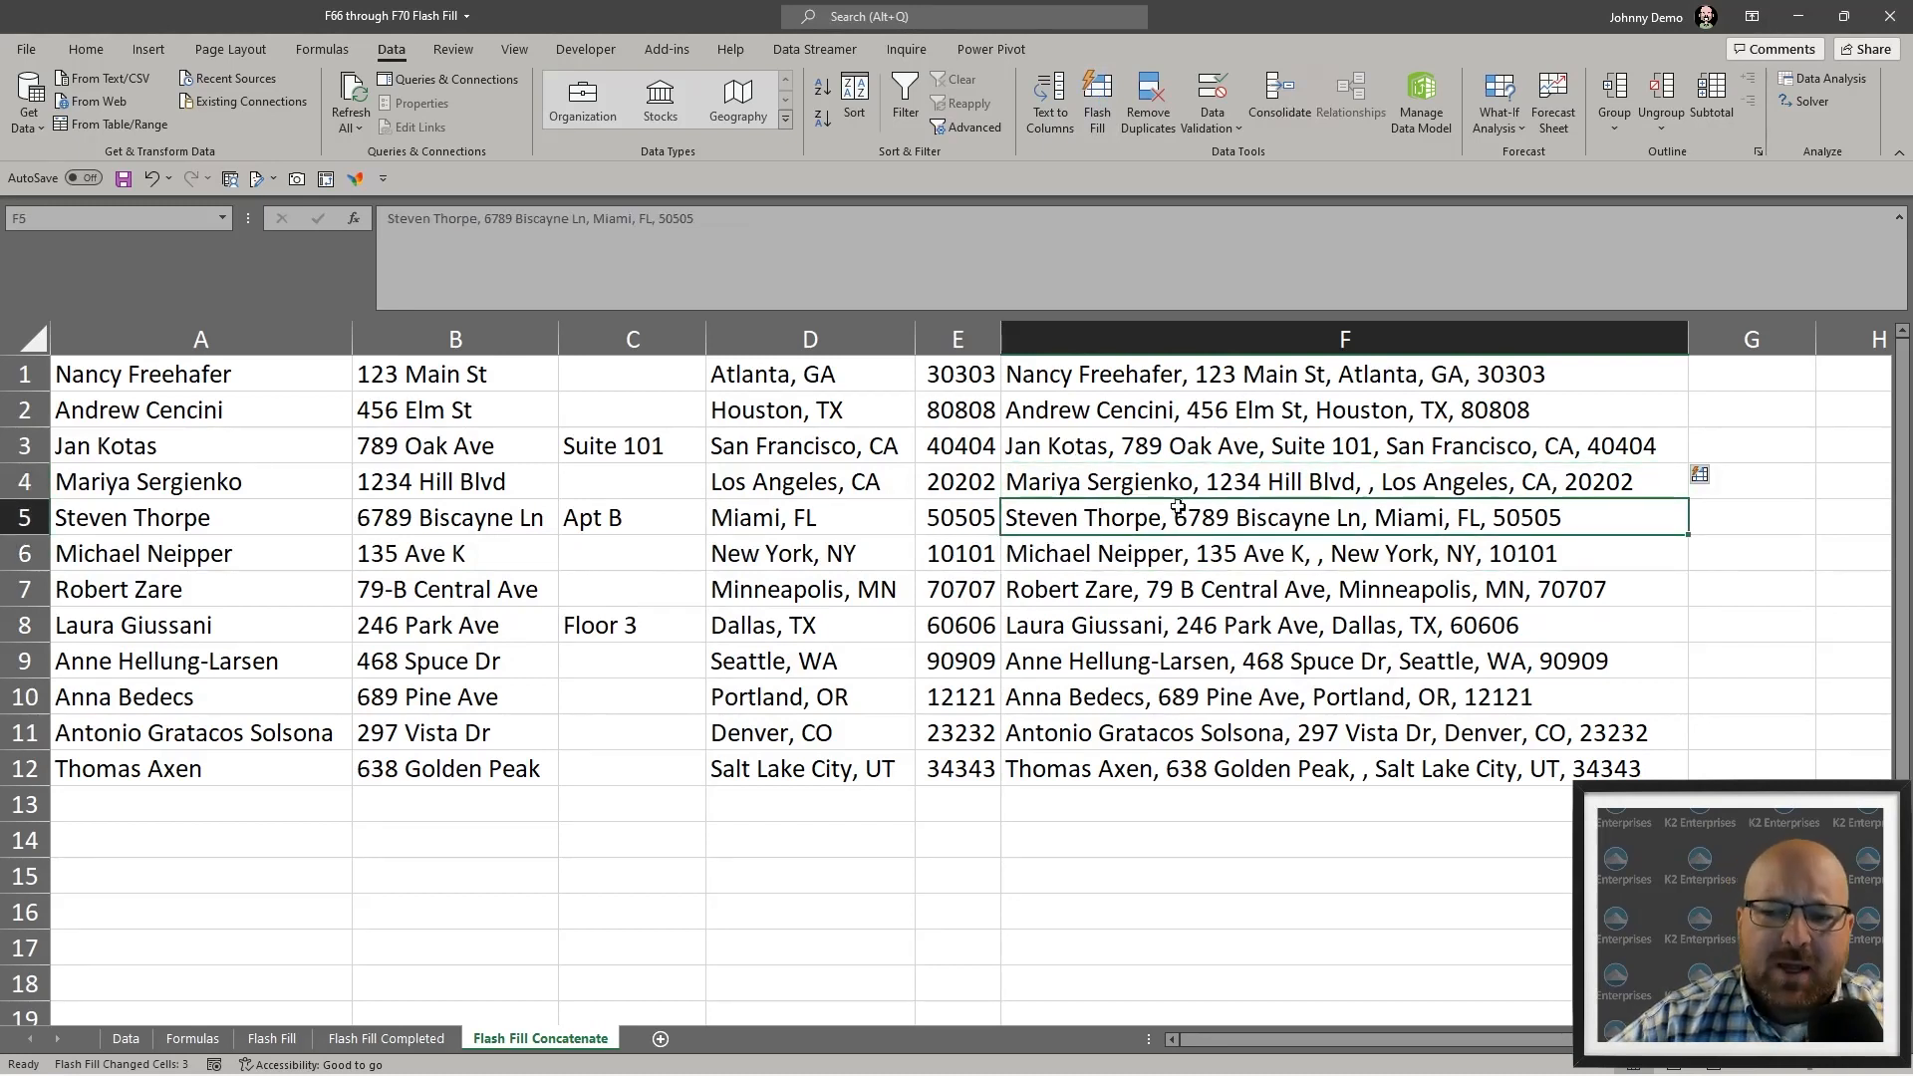
- Insert "Apt B, " before the city in the combined address in cell F5 and check the filled addresses in F8 and F1
double_click(1376, 518)
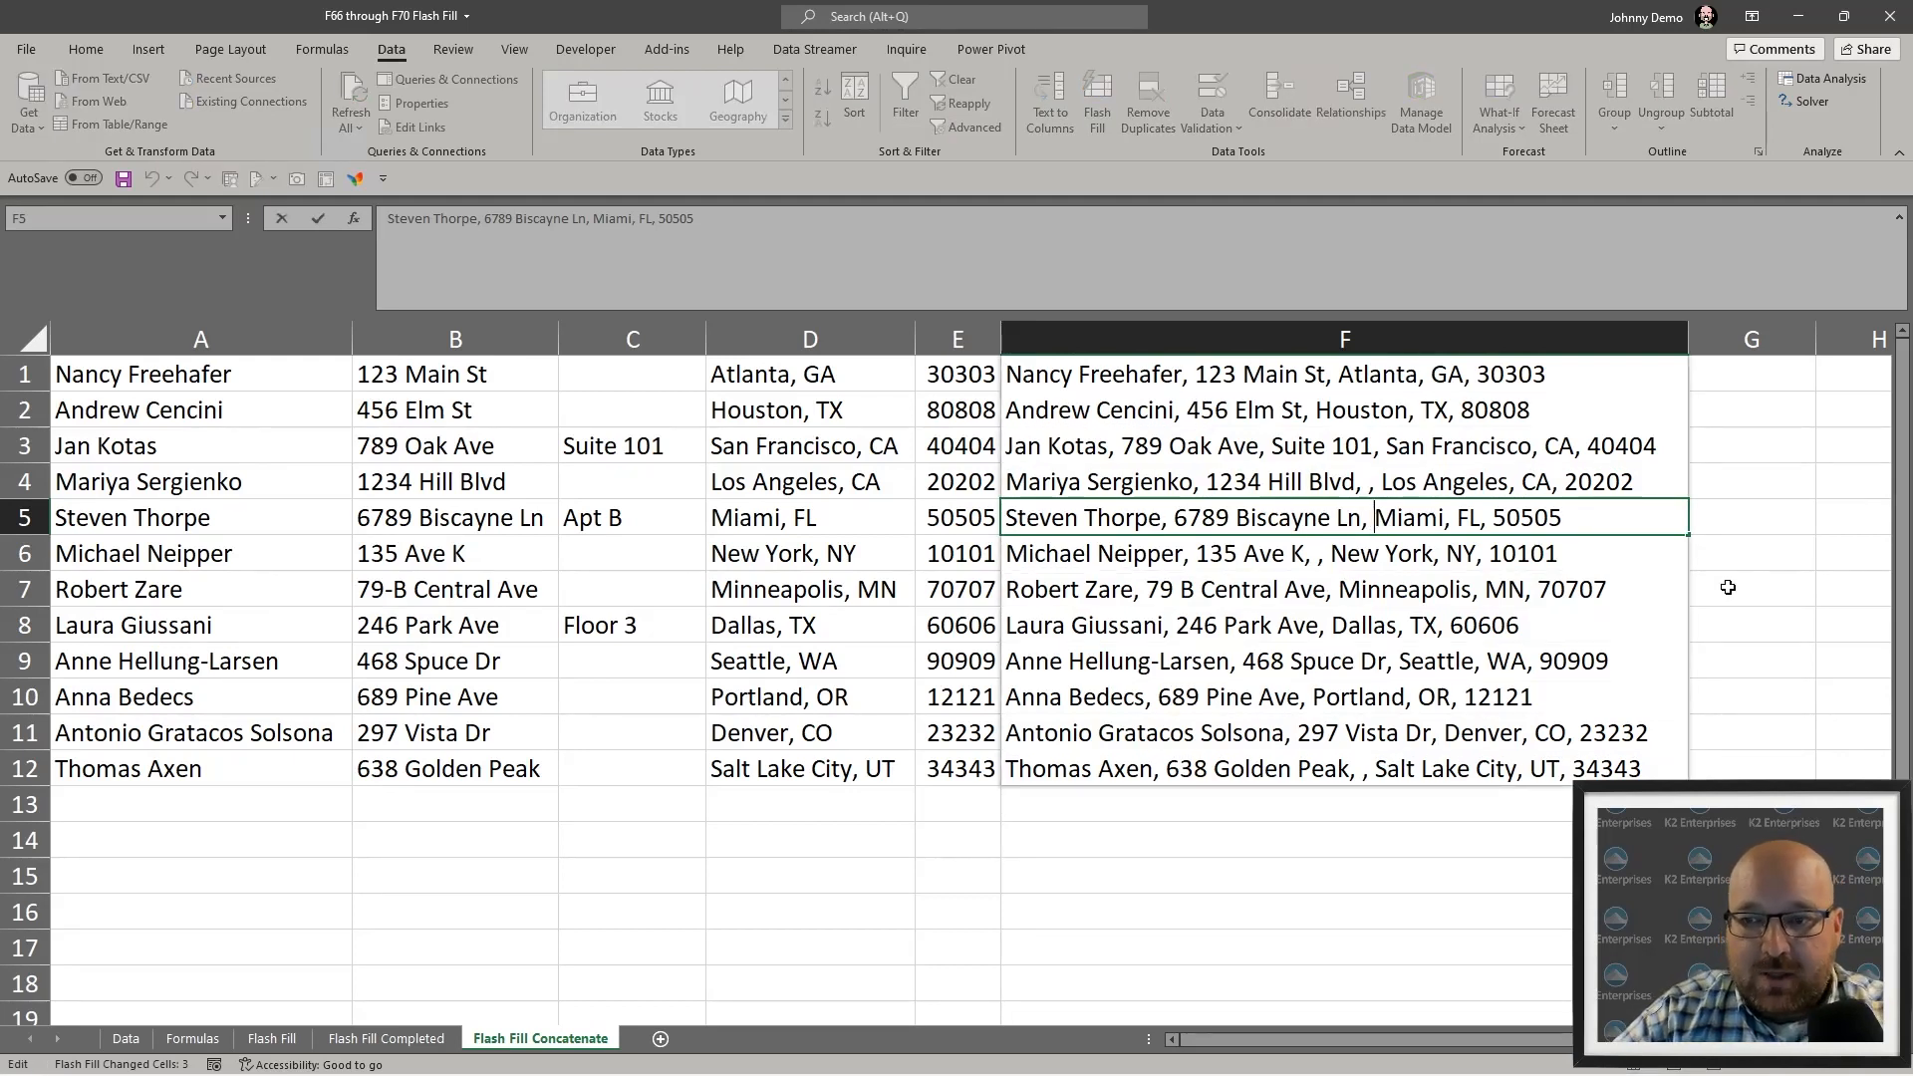
type("Apt ")
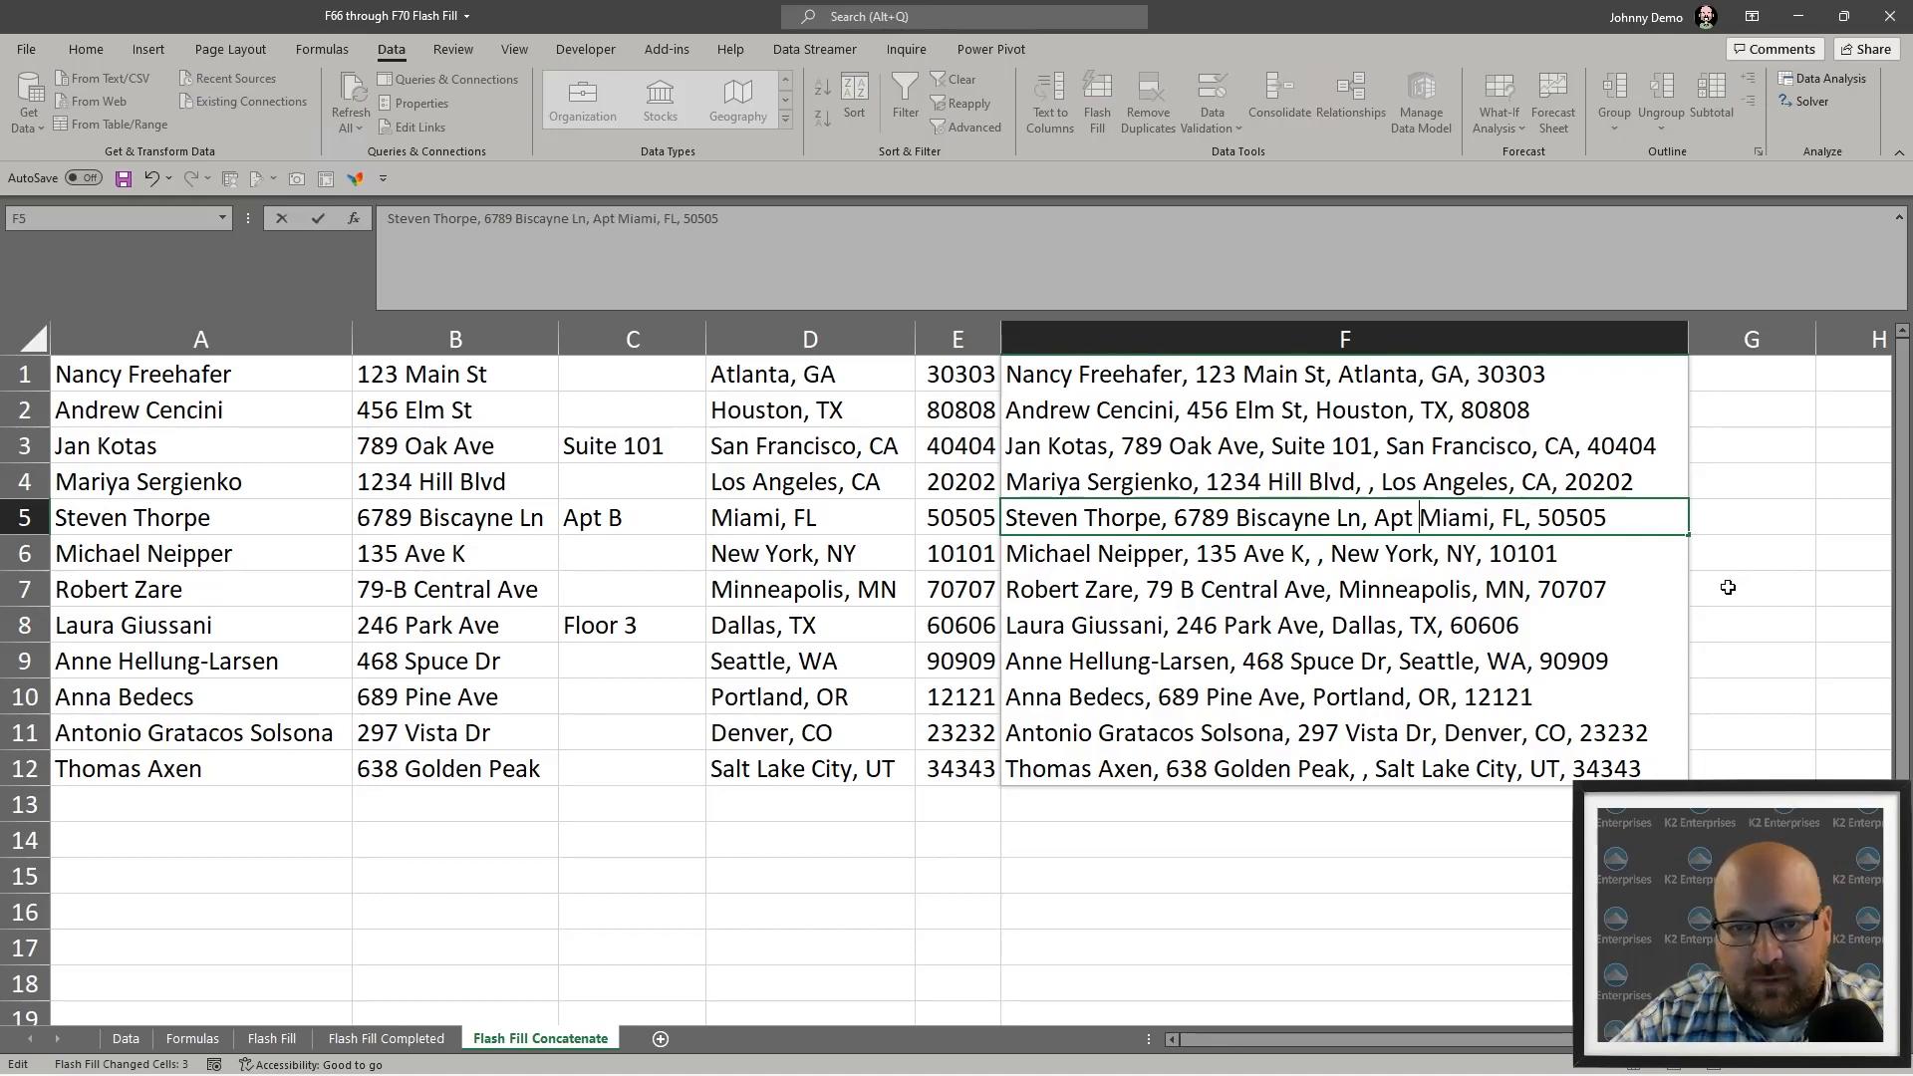
type("B,")
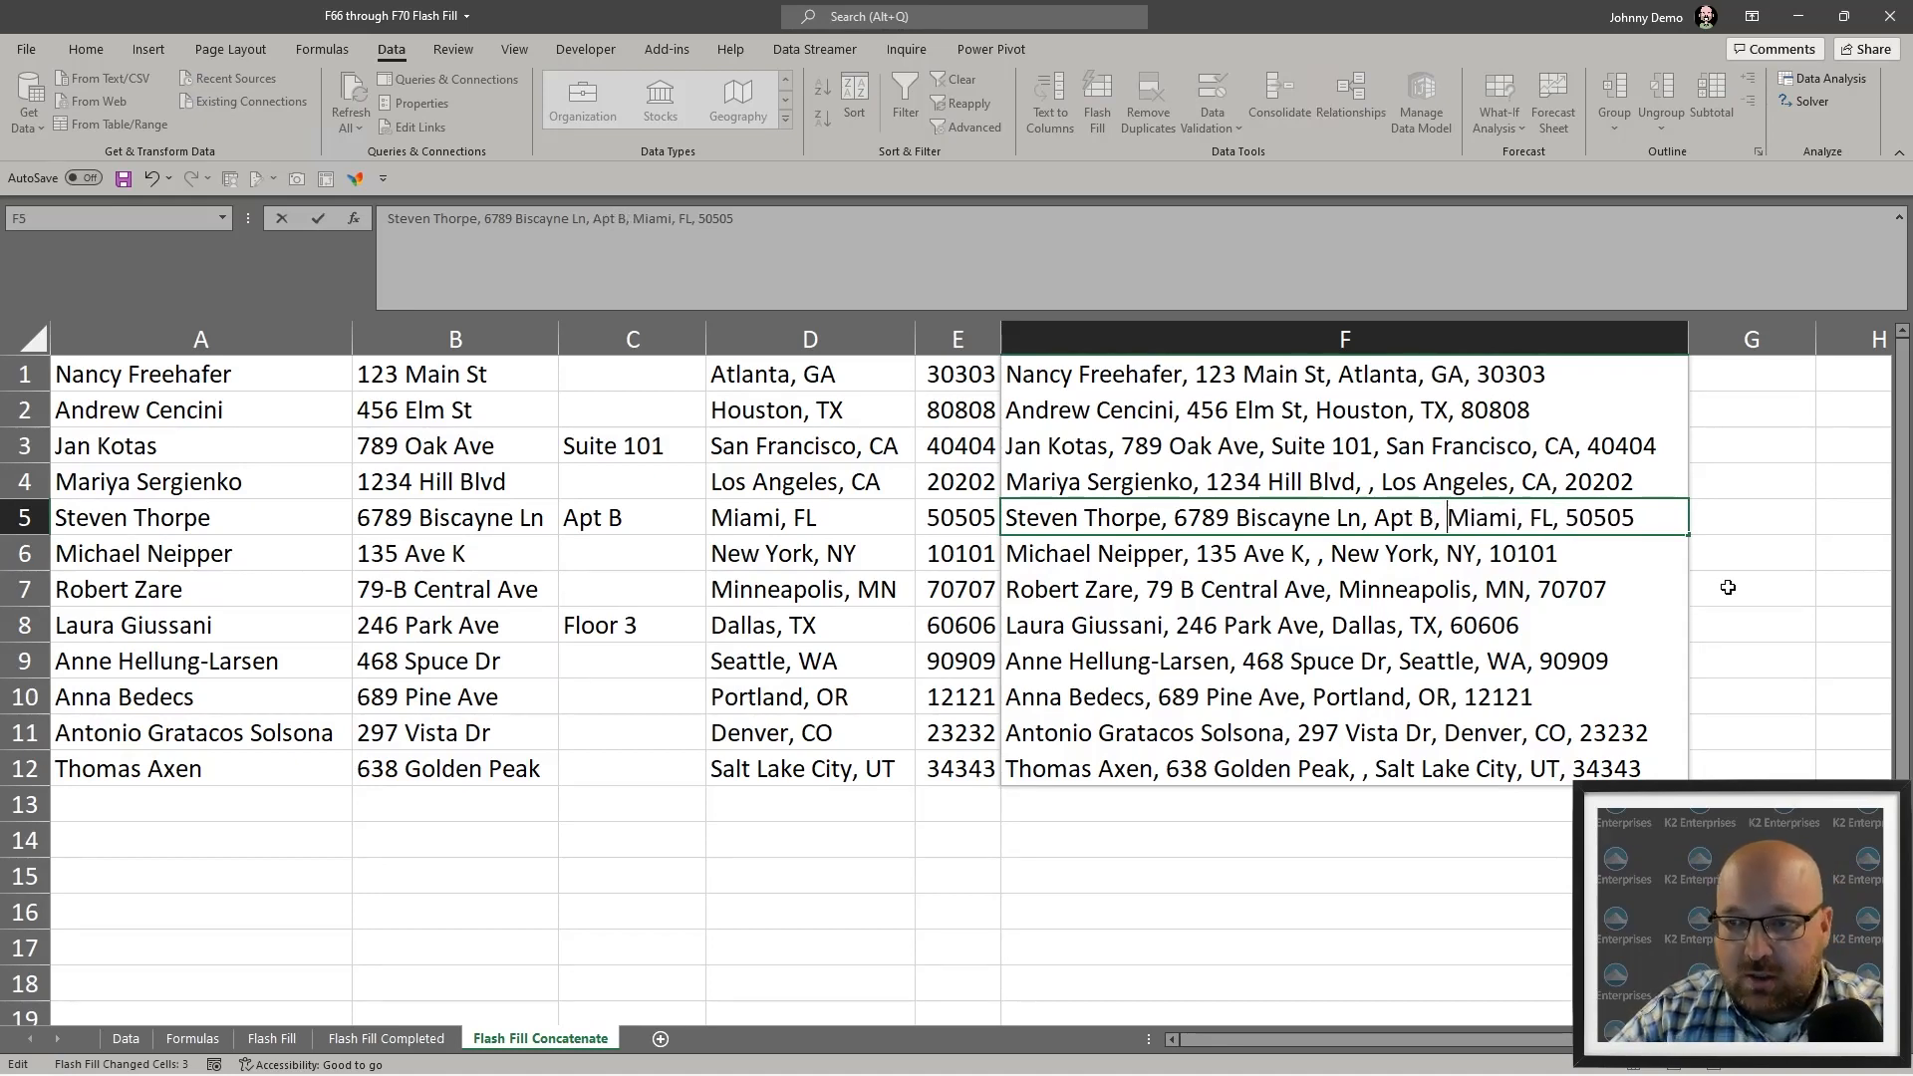
key("Return")
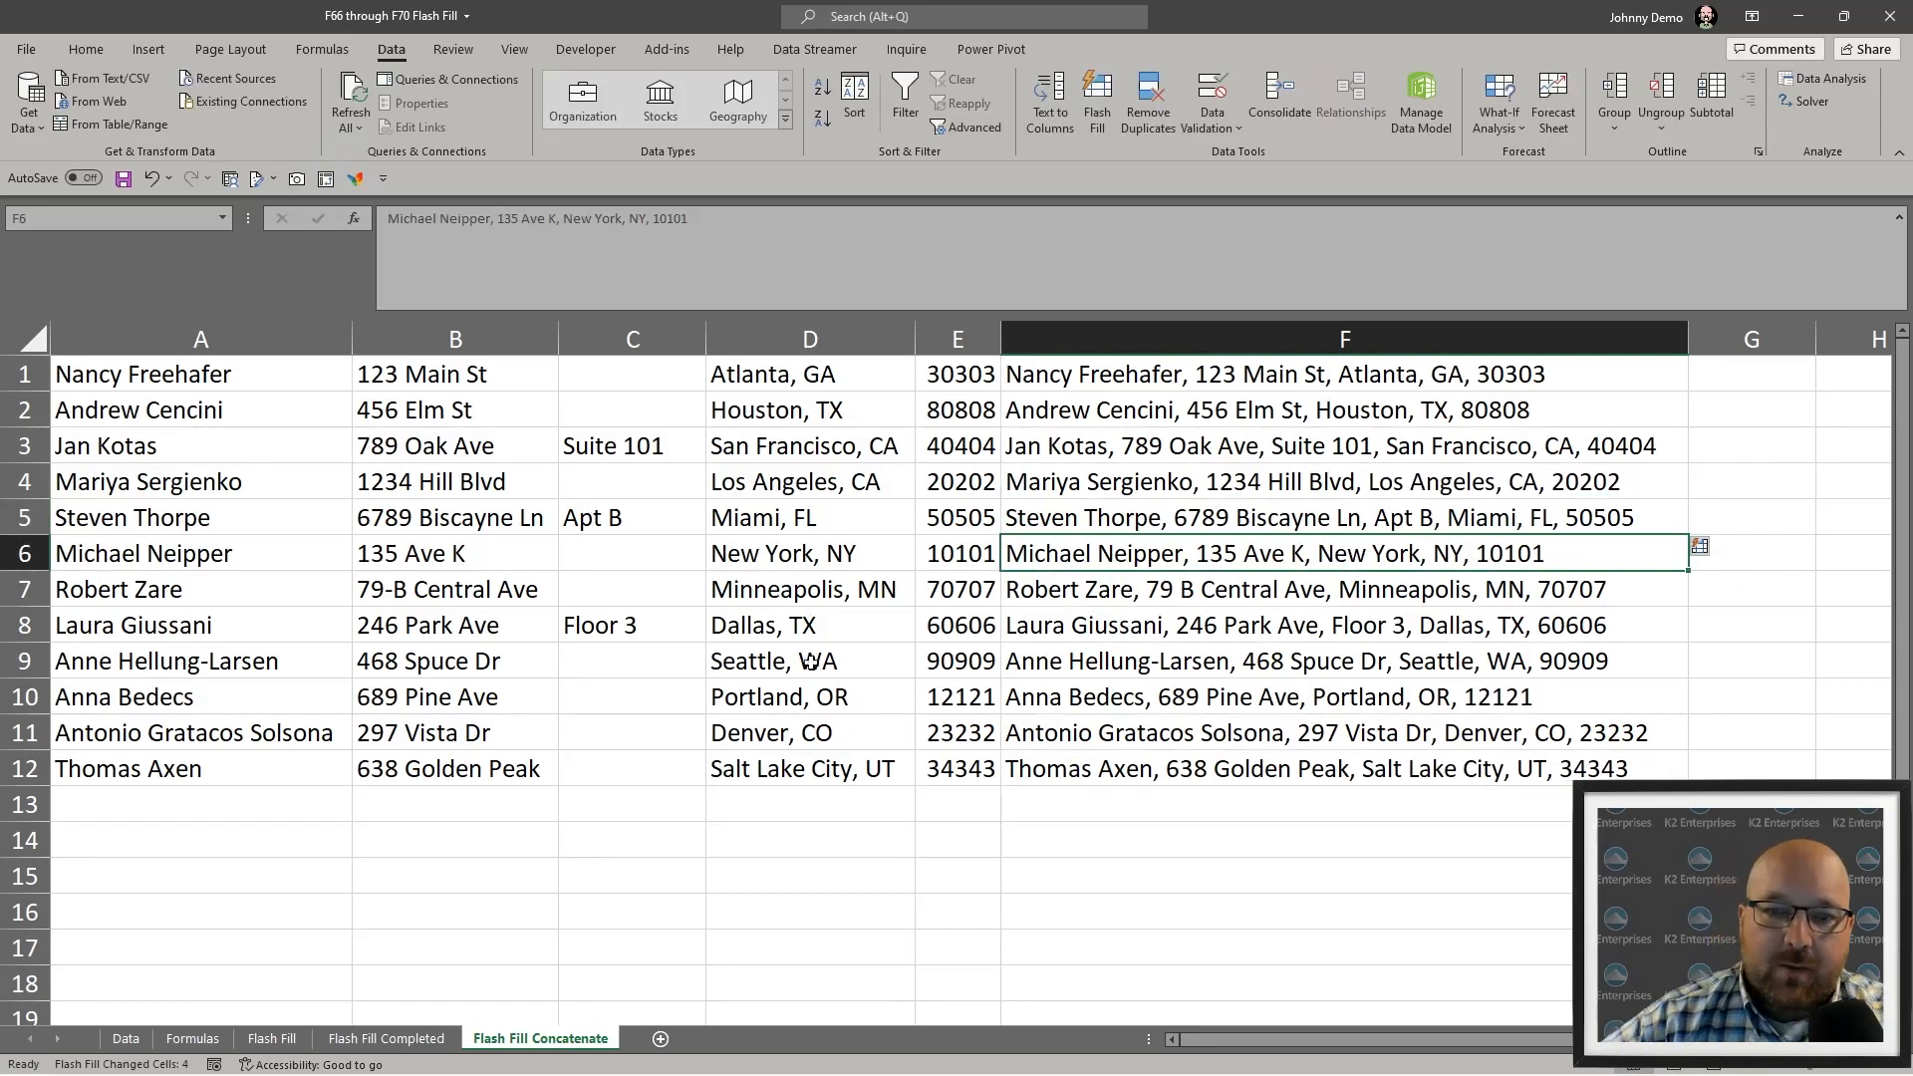
left_click(1366, 634)
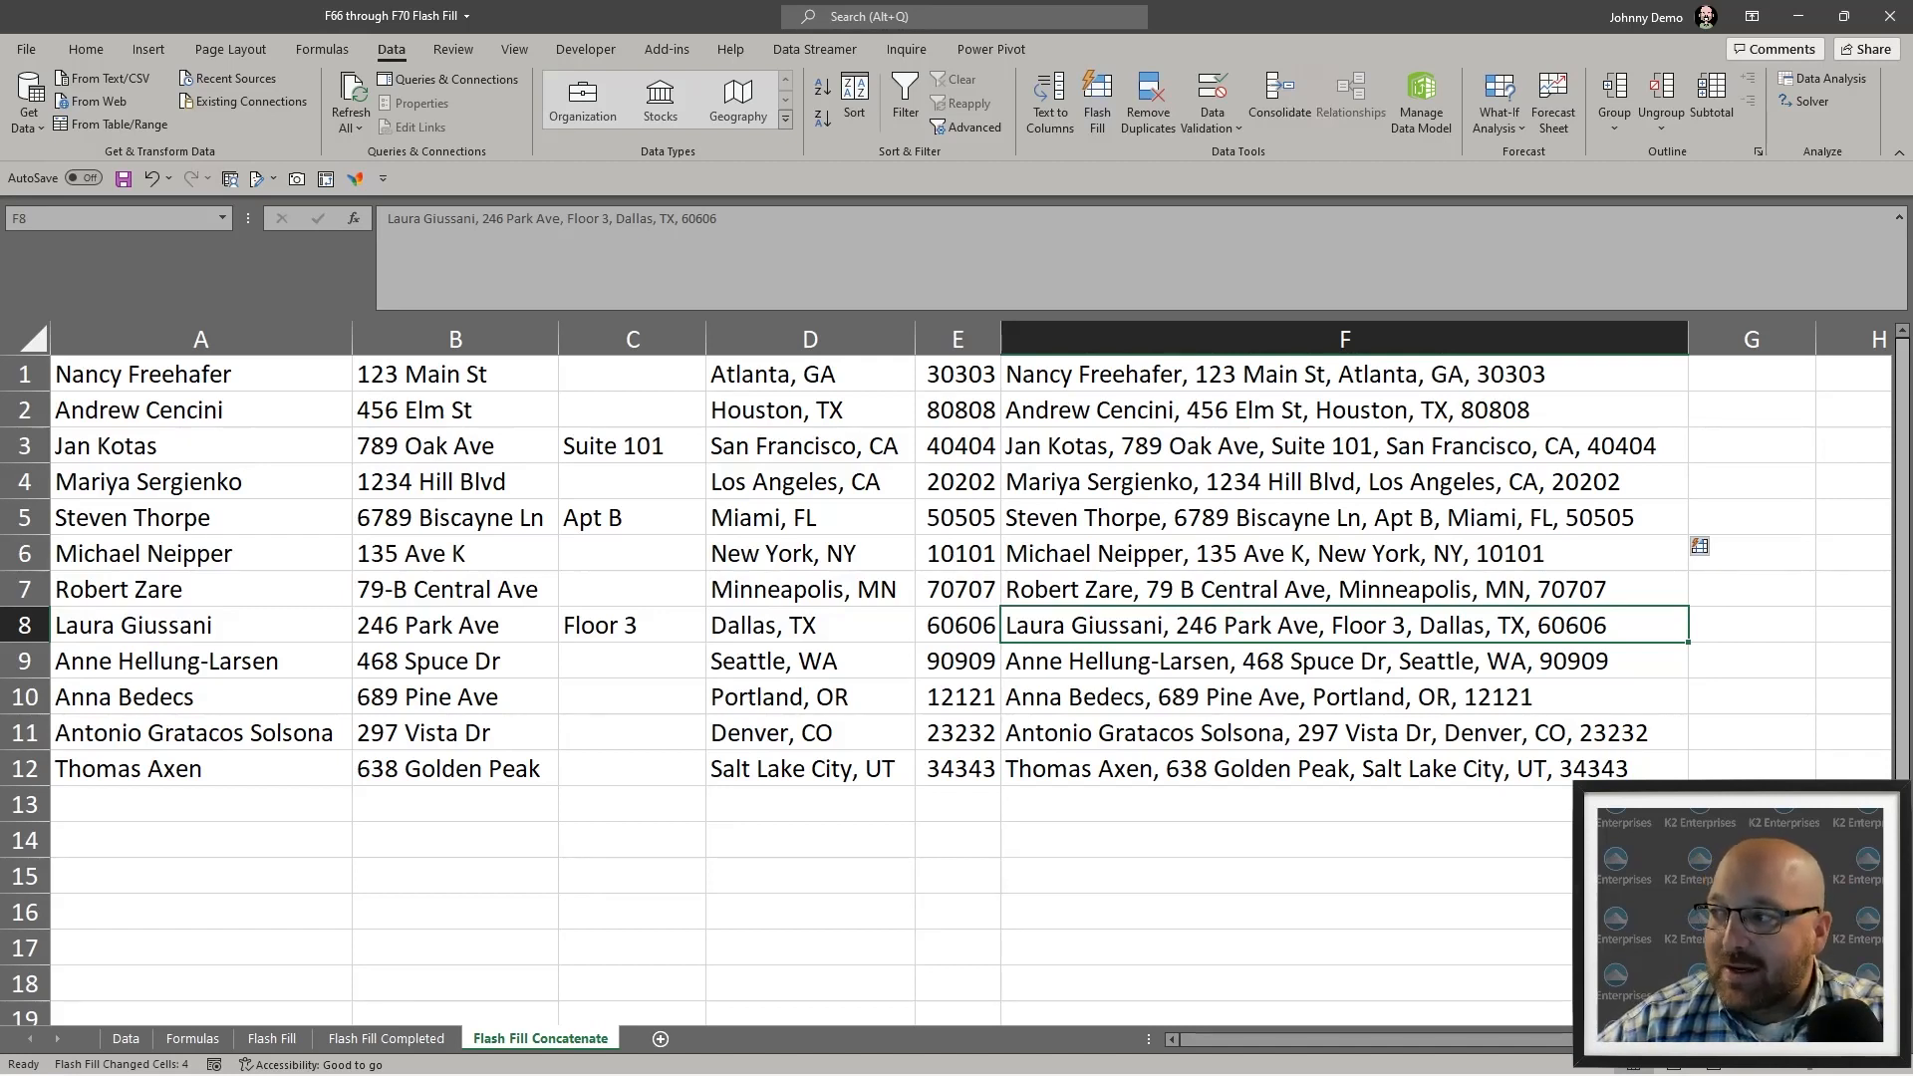
left_click(1615, 381)
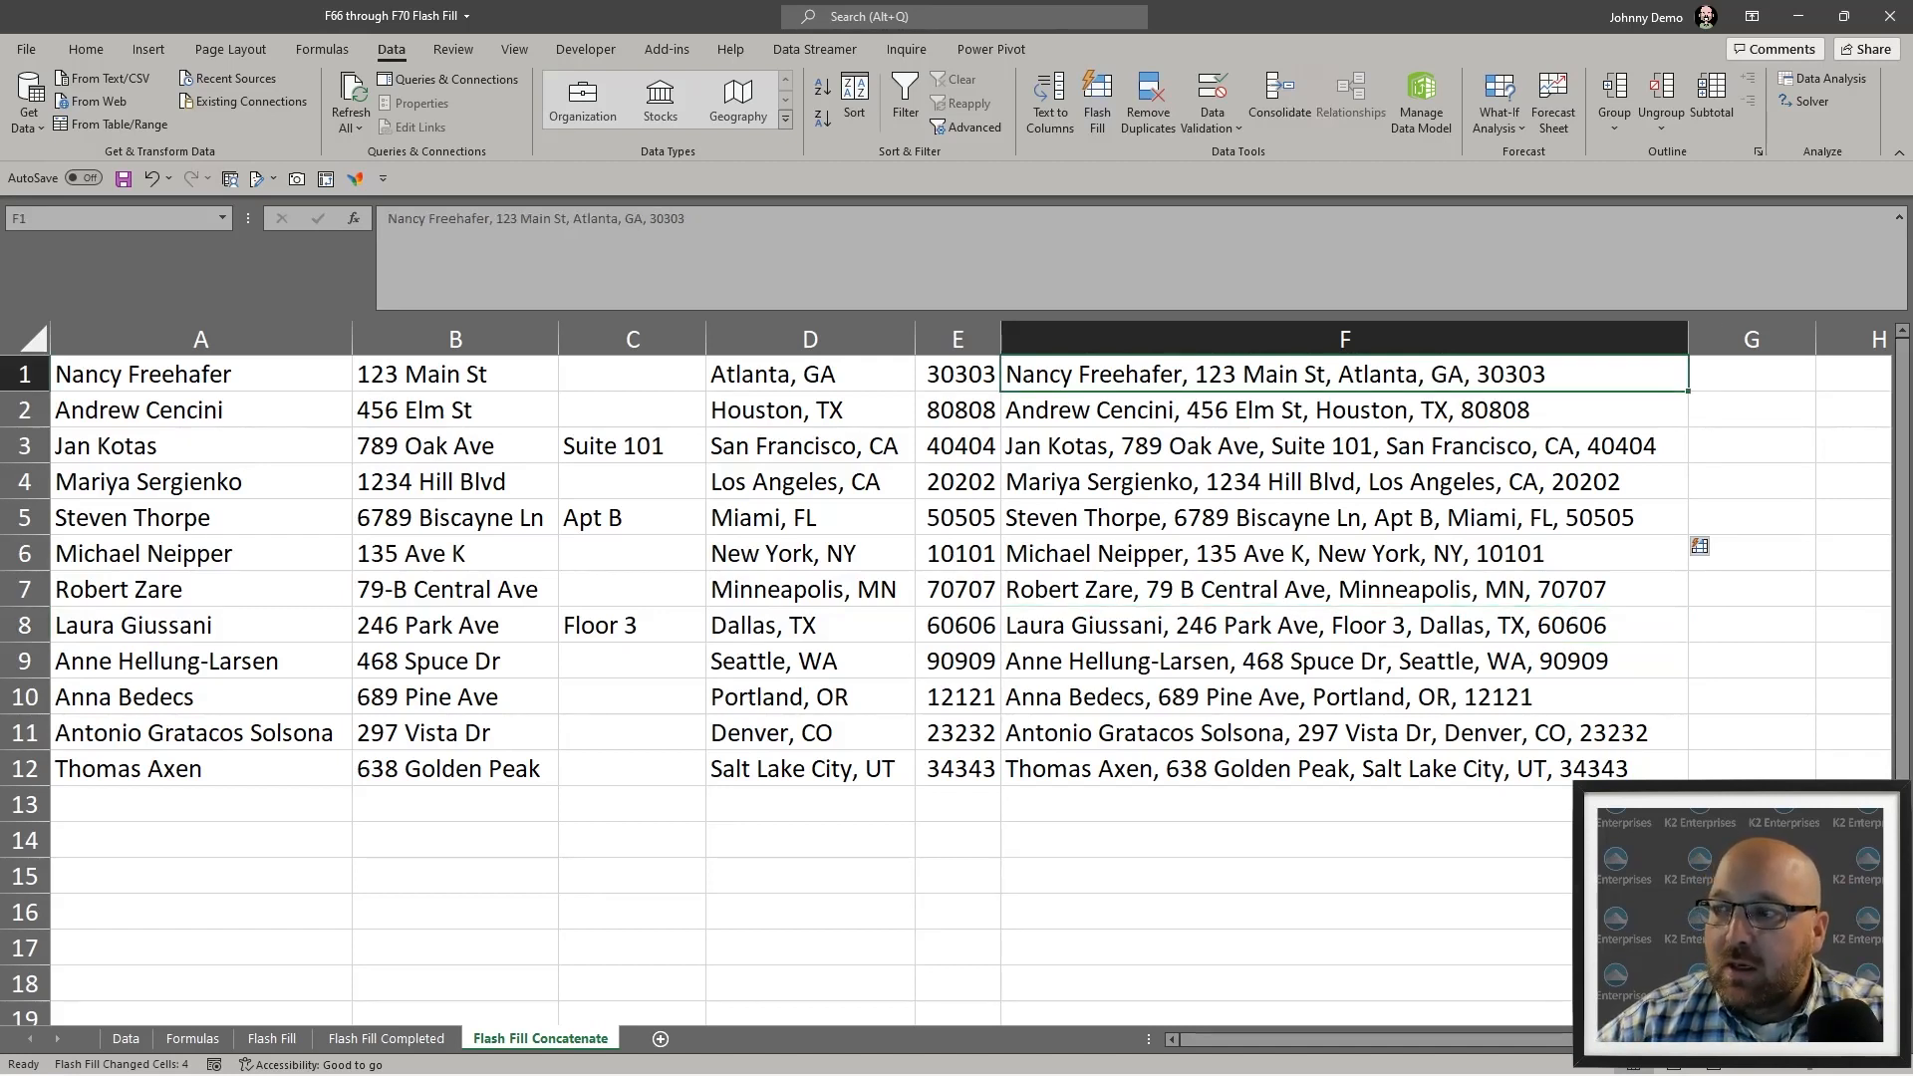
- Close the Histogram Data workbook without saving and open the "F71 through F74 Tracing Precedents and Dependents" workbook
left_click(1791, 17)
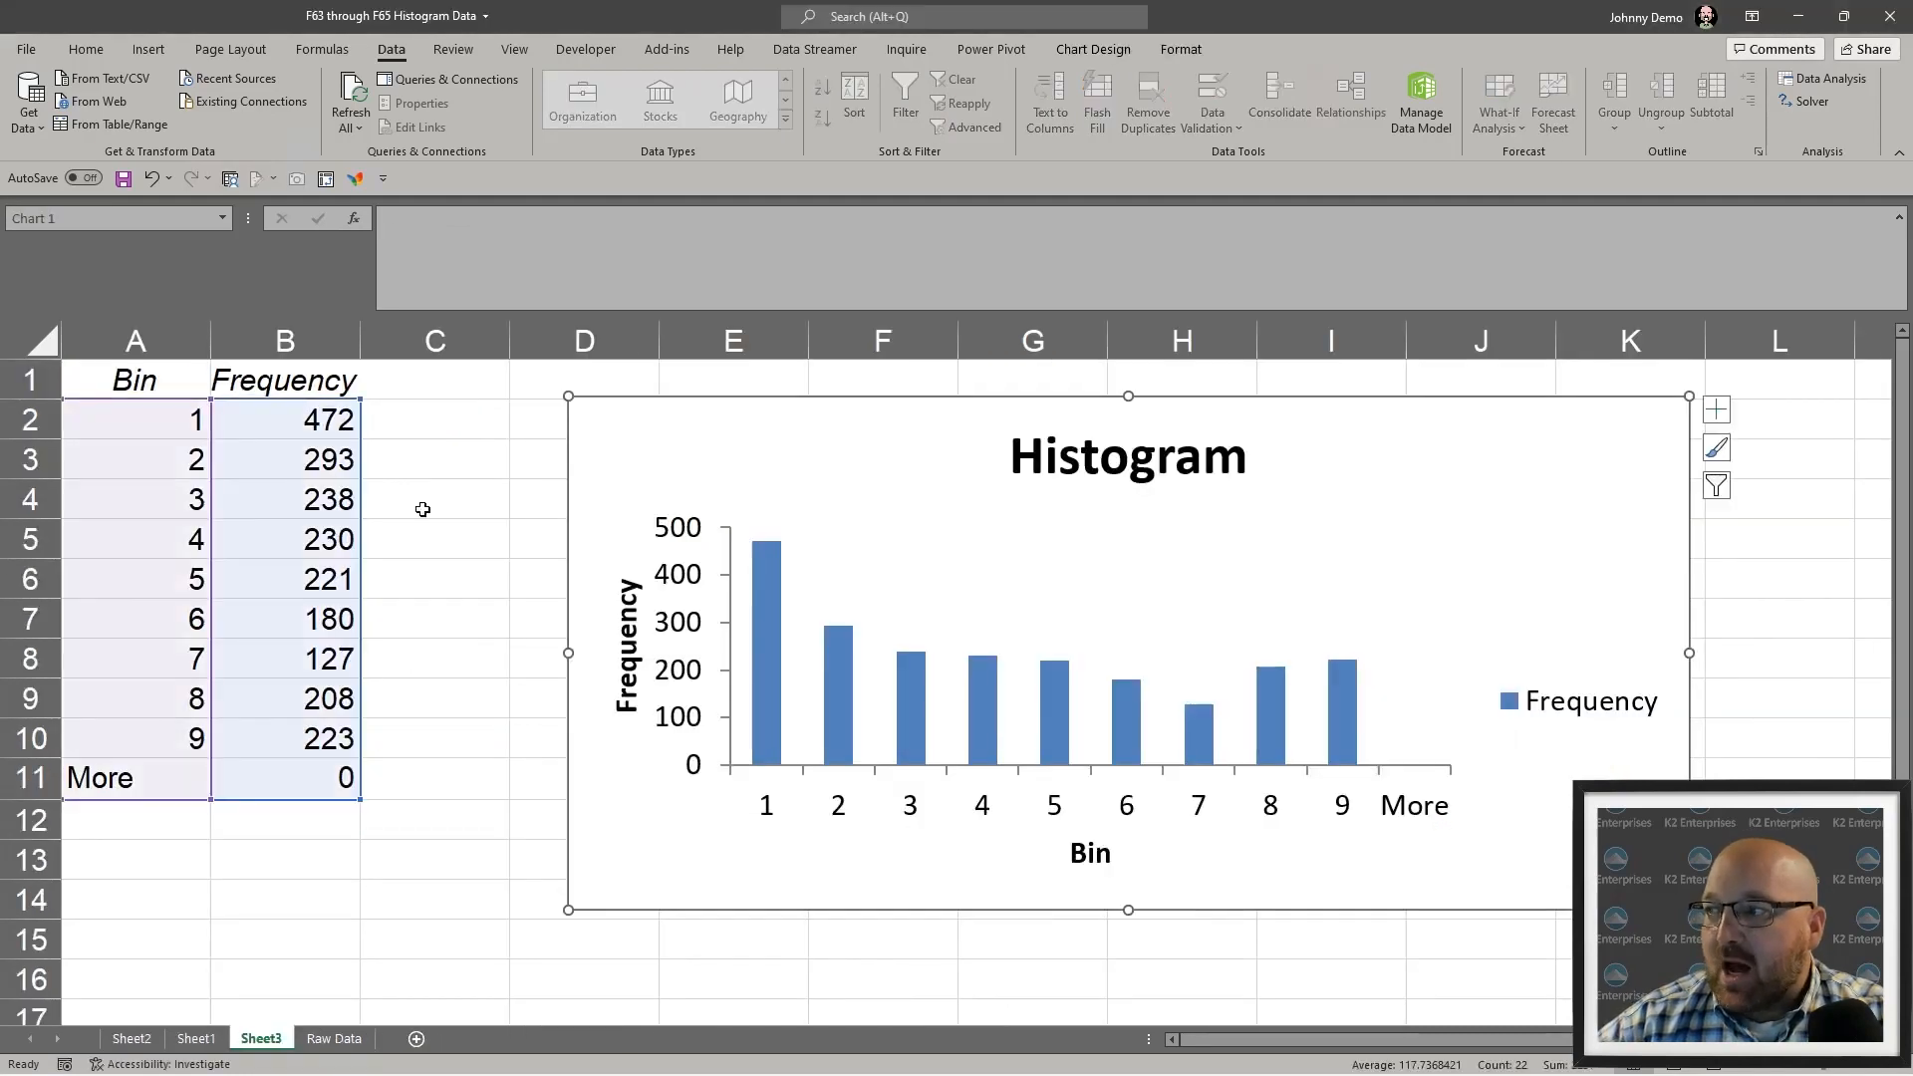
left_click(1890, 16)
left_click(967, 590)
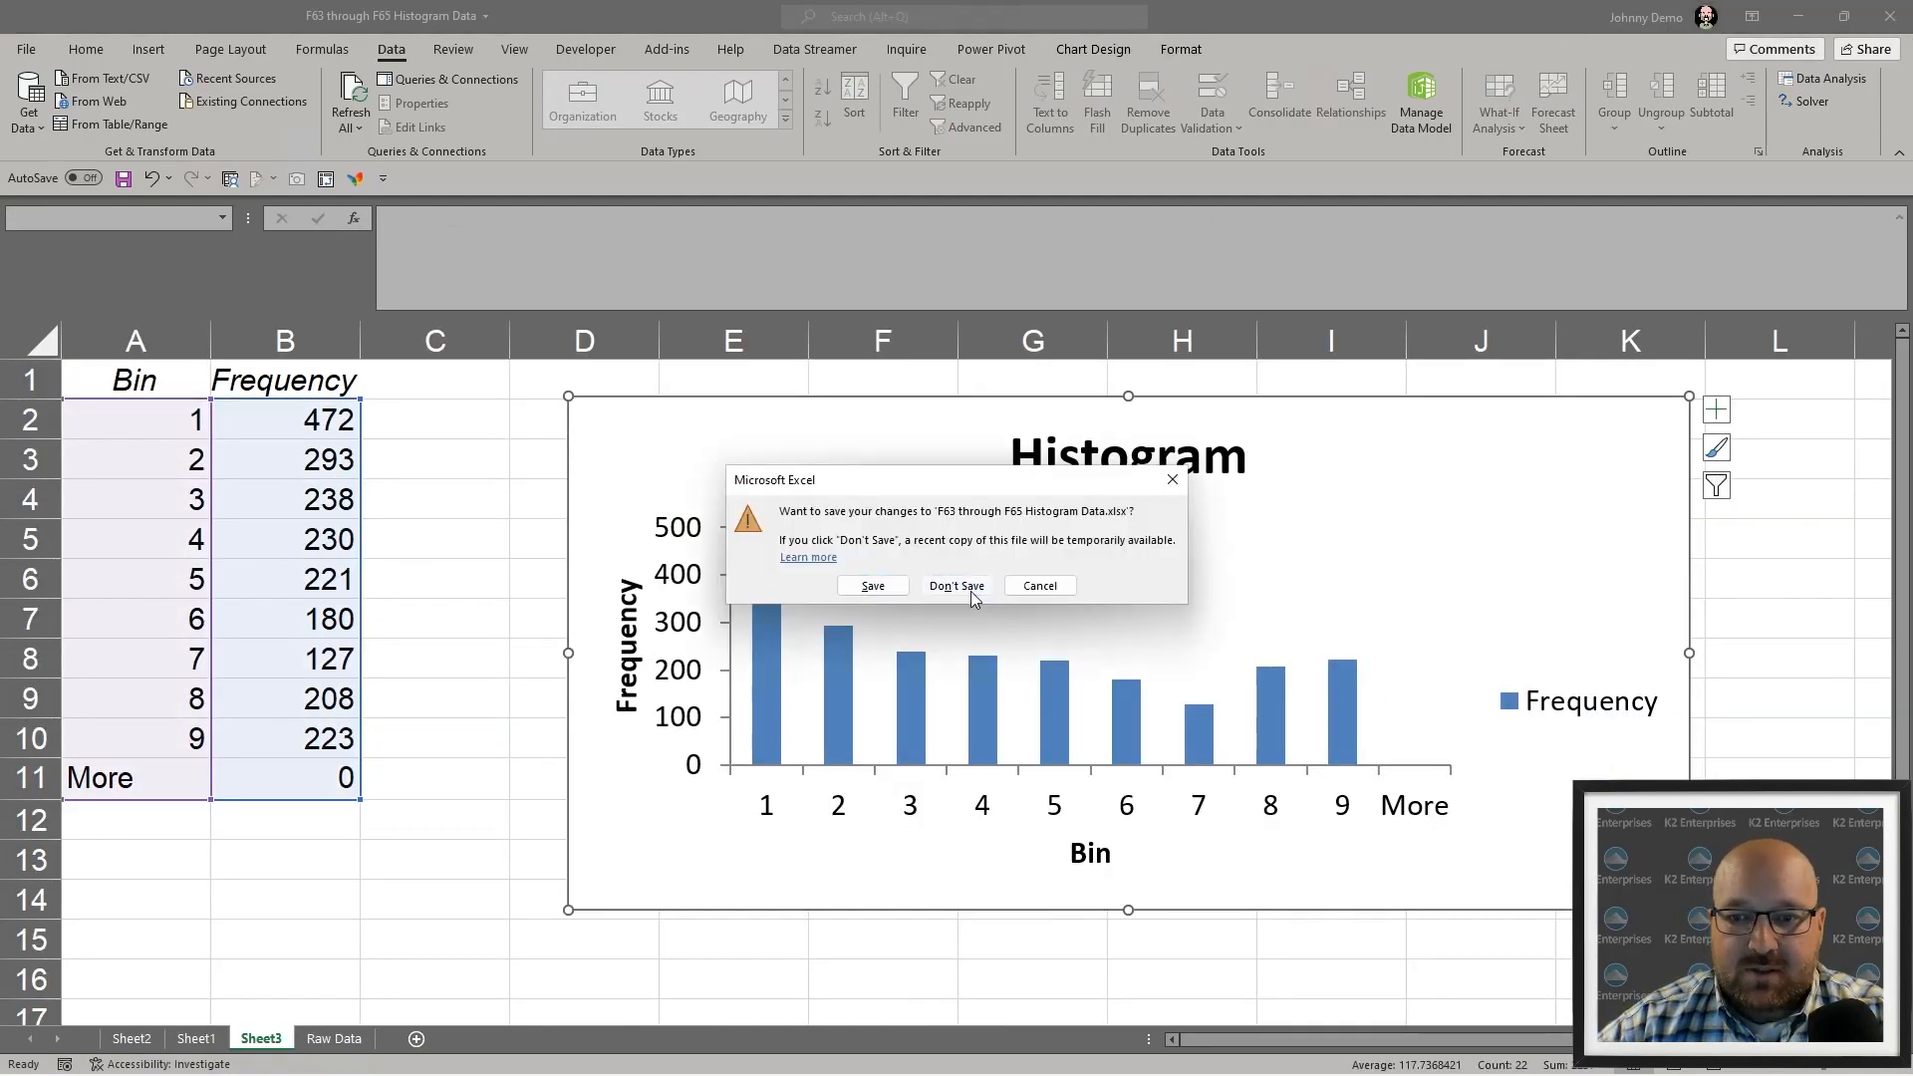
double_click(639, 401)
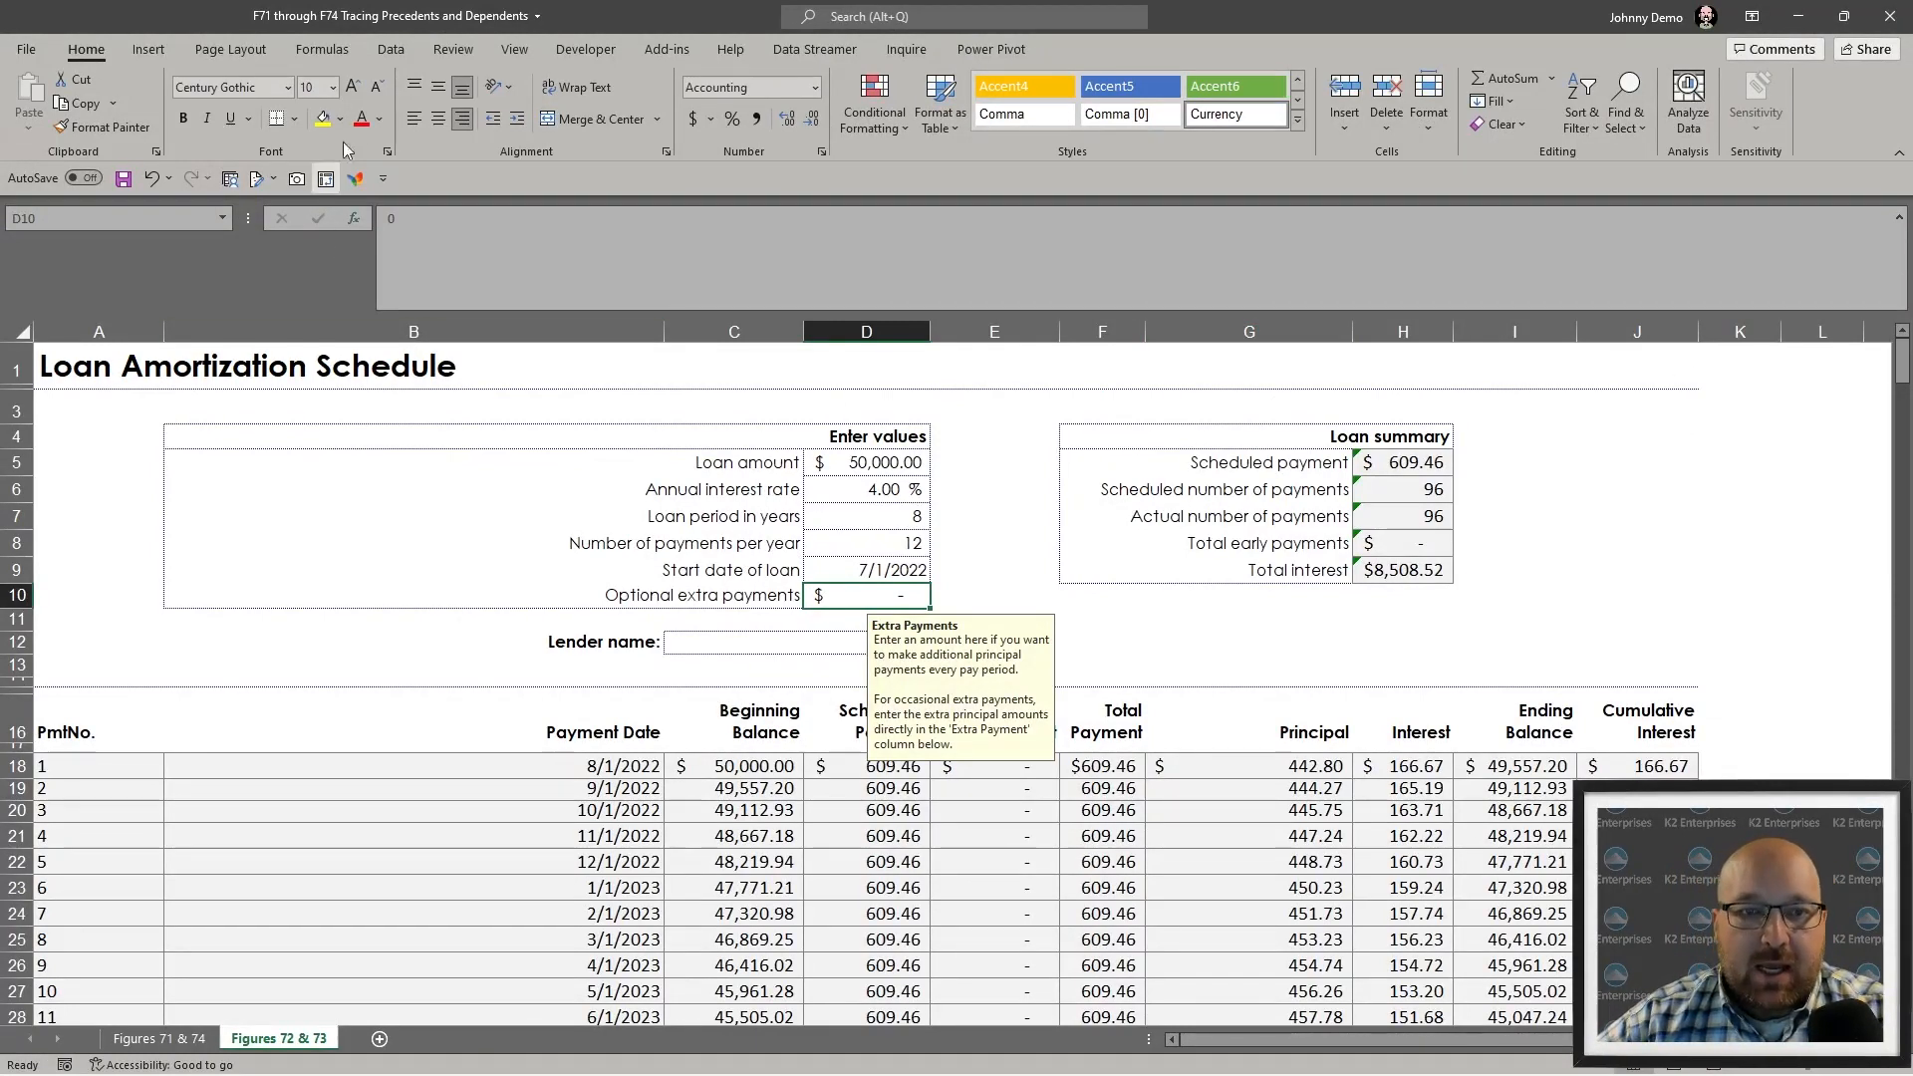
- Show the formulas in the loan amortization schedule, examine them down the payment rows, and switch back to showing values
left_click(317, 56)
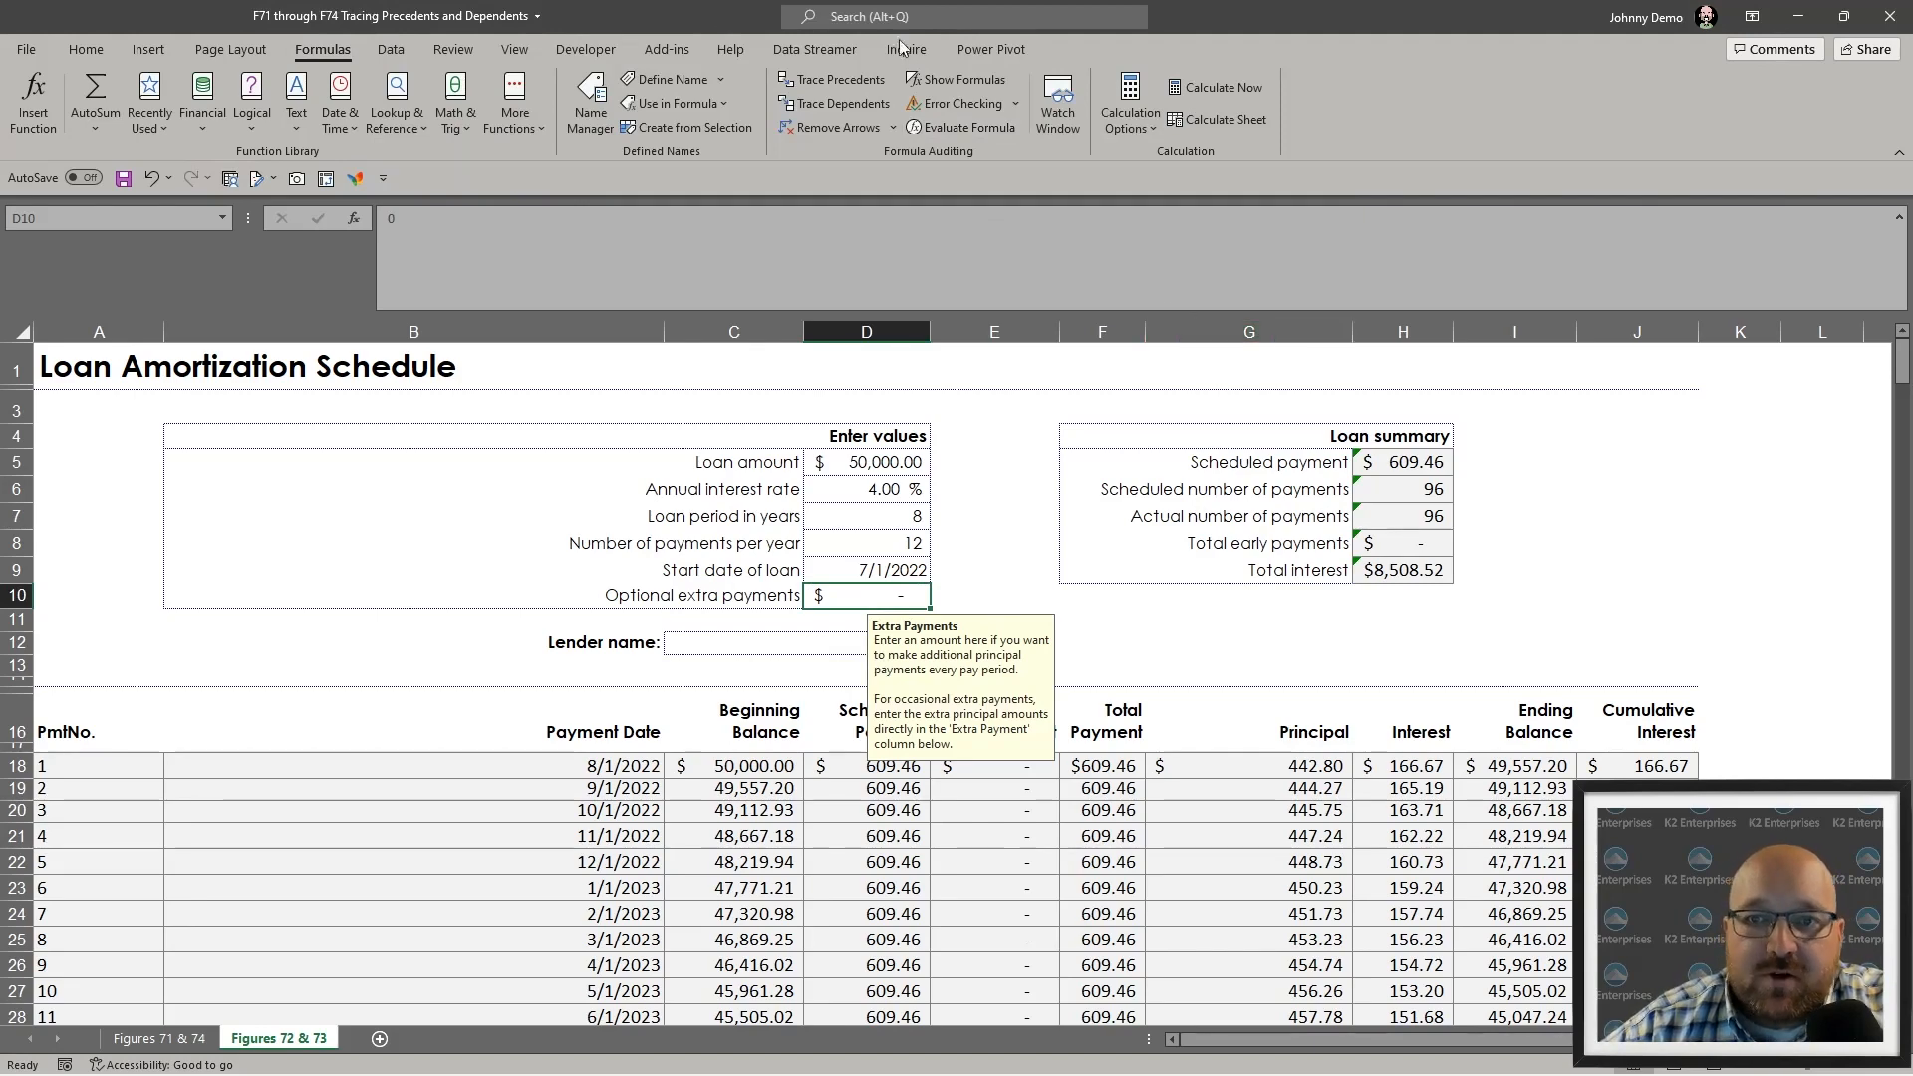
left_click(954, 87)
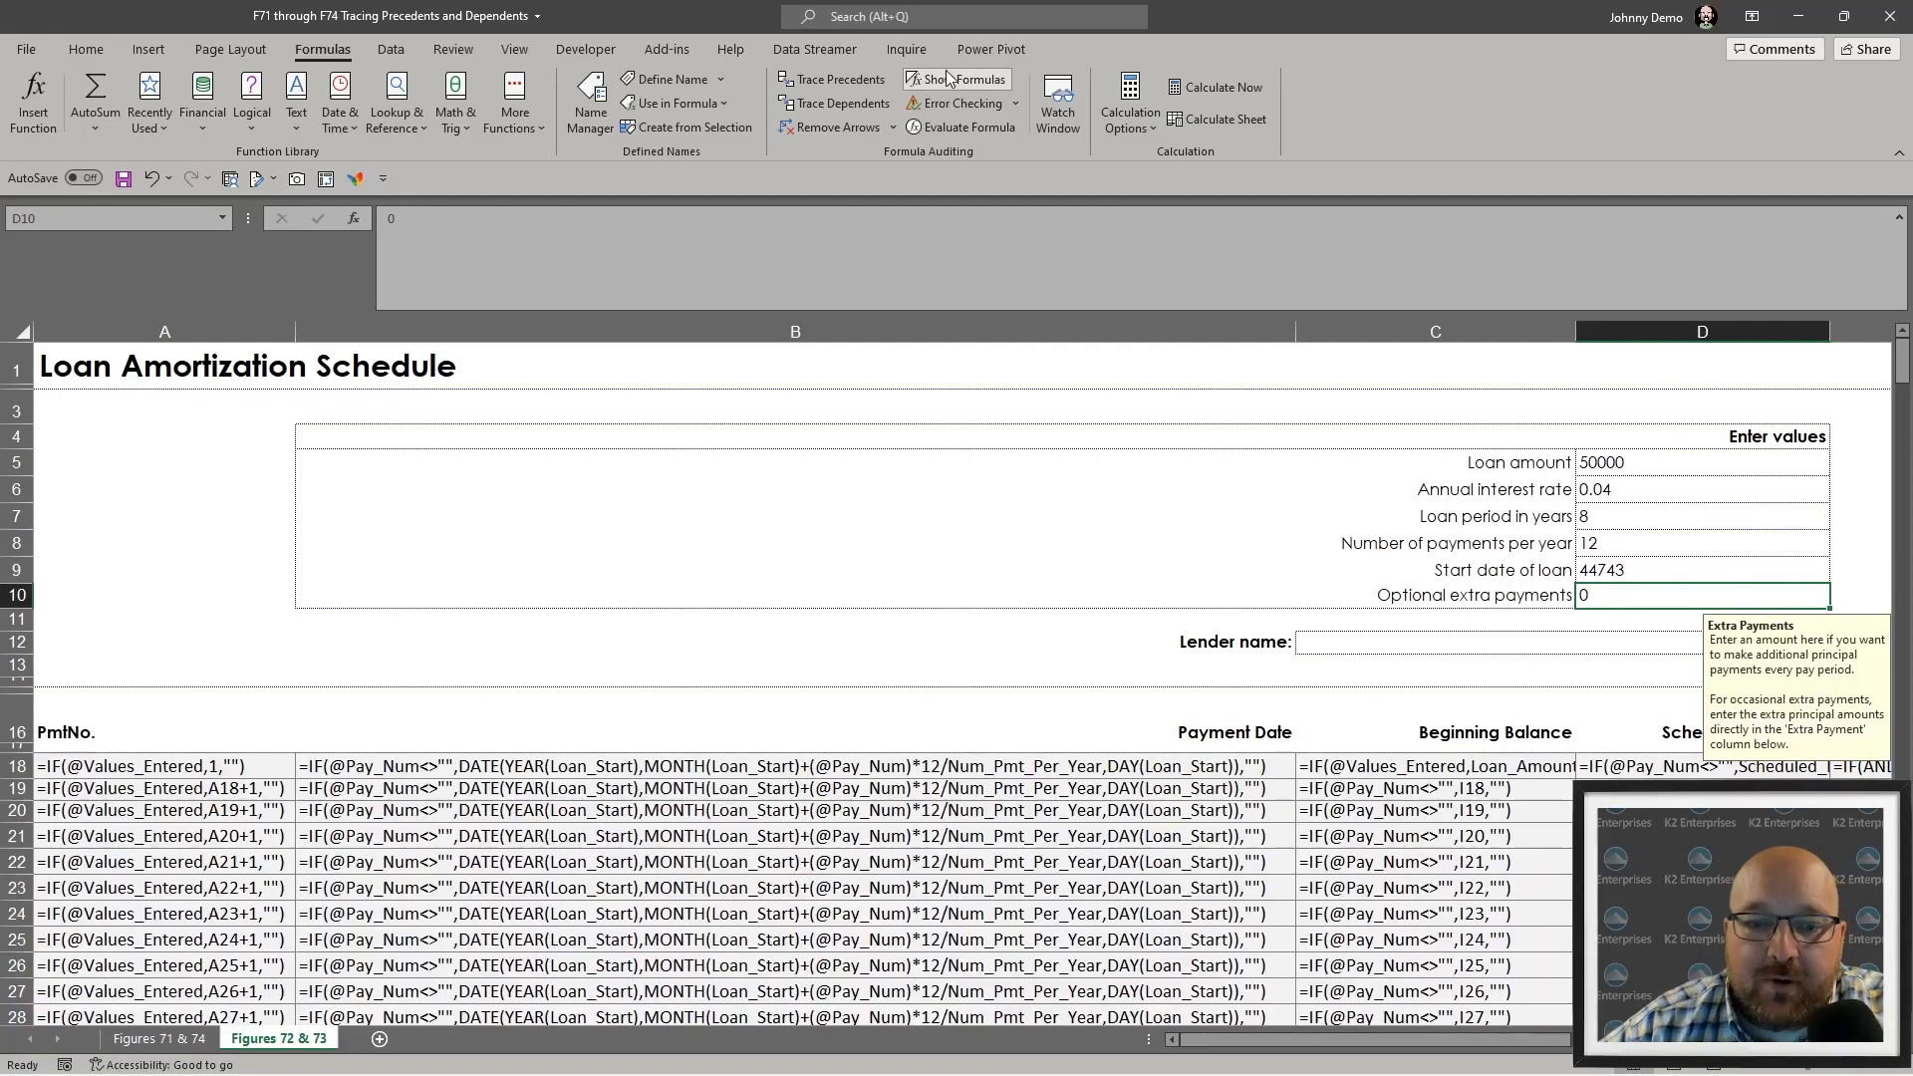
scroll(887, 839, "down", 20)
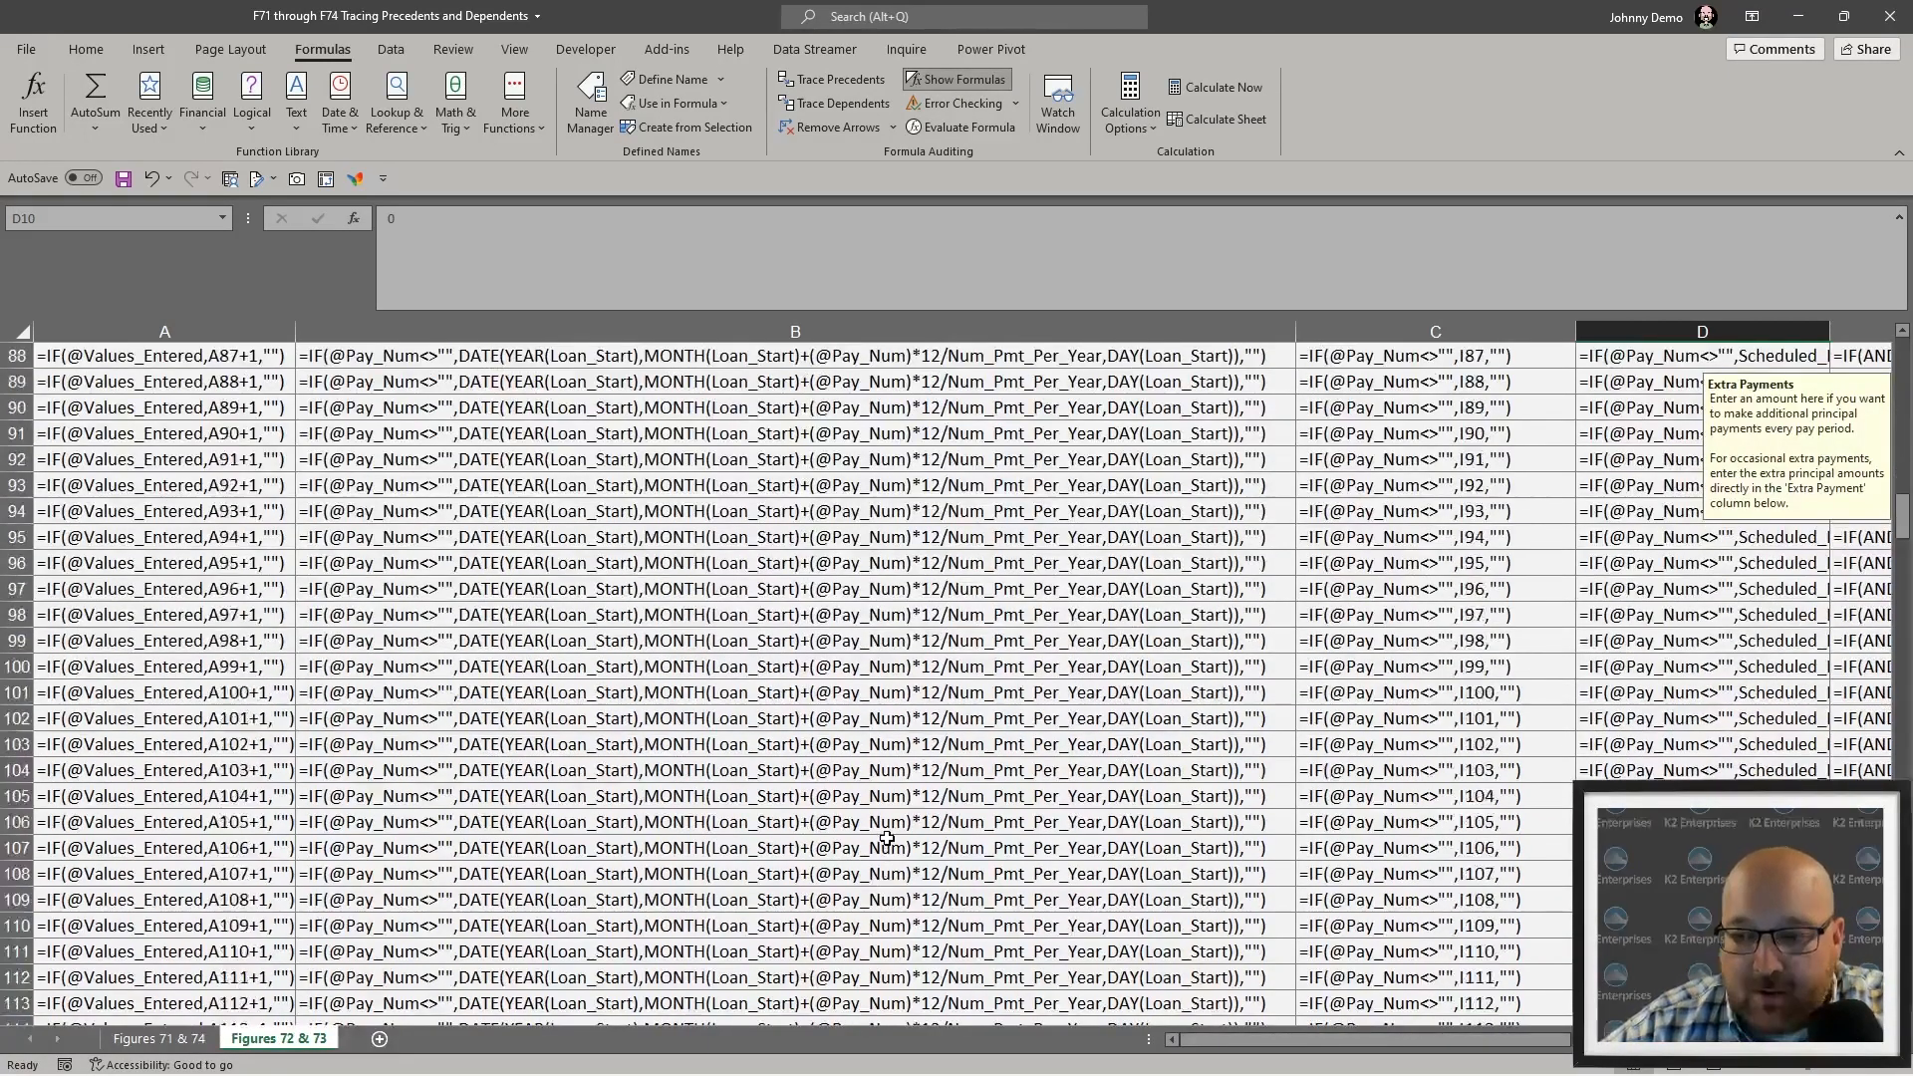
scroll(887, 839, "down", 20)
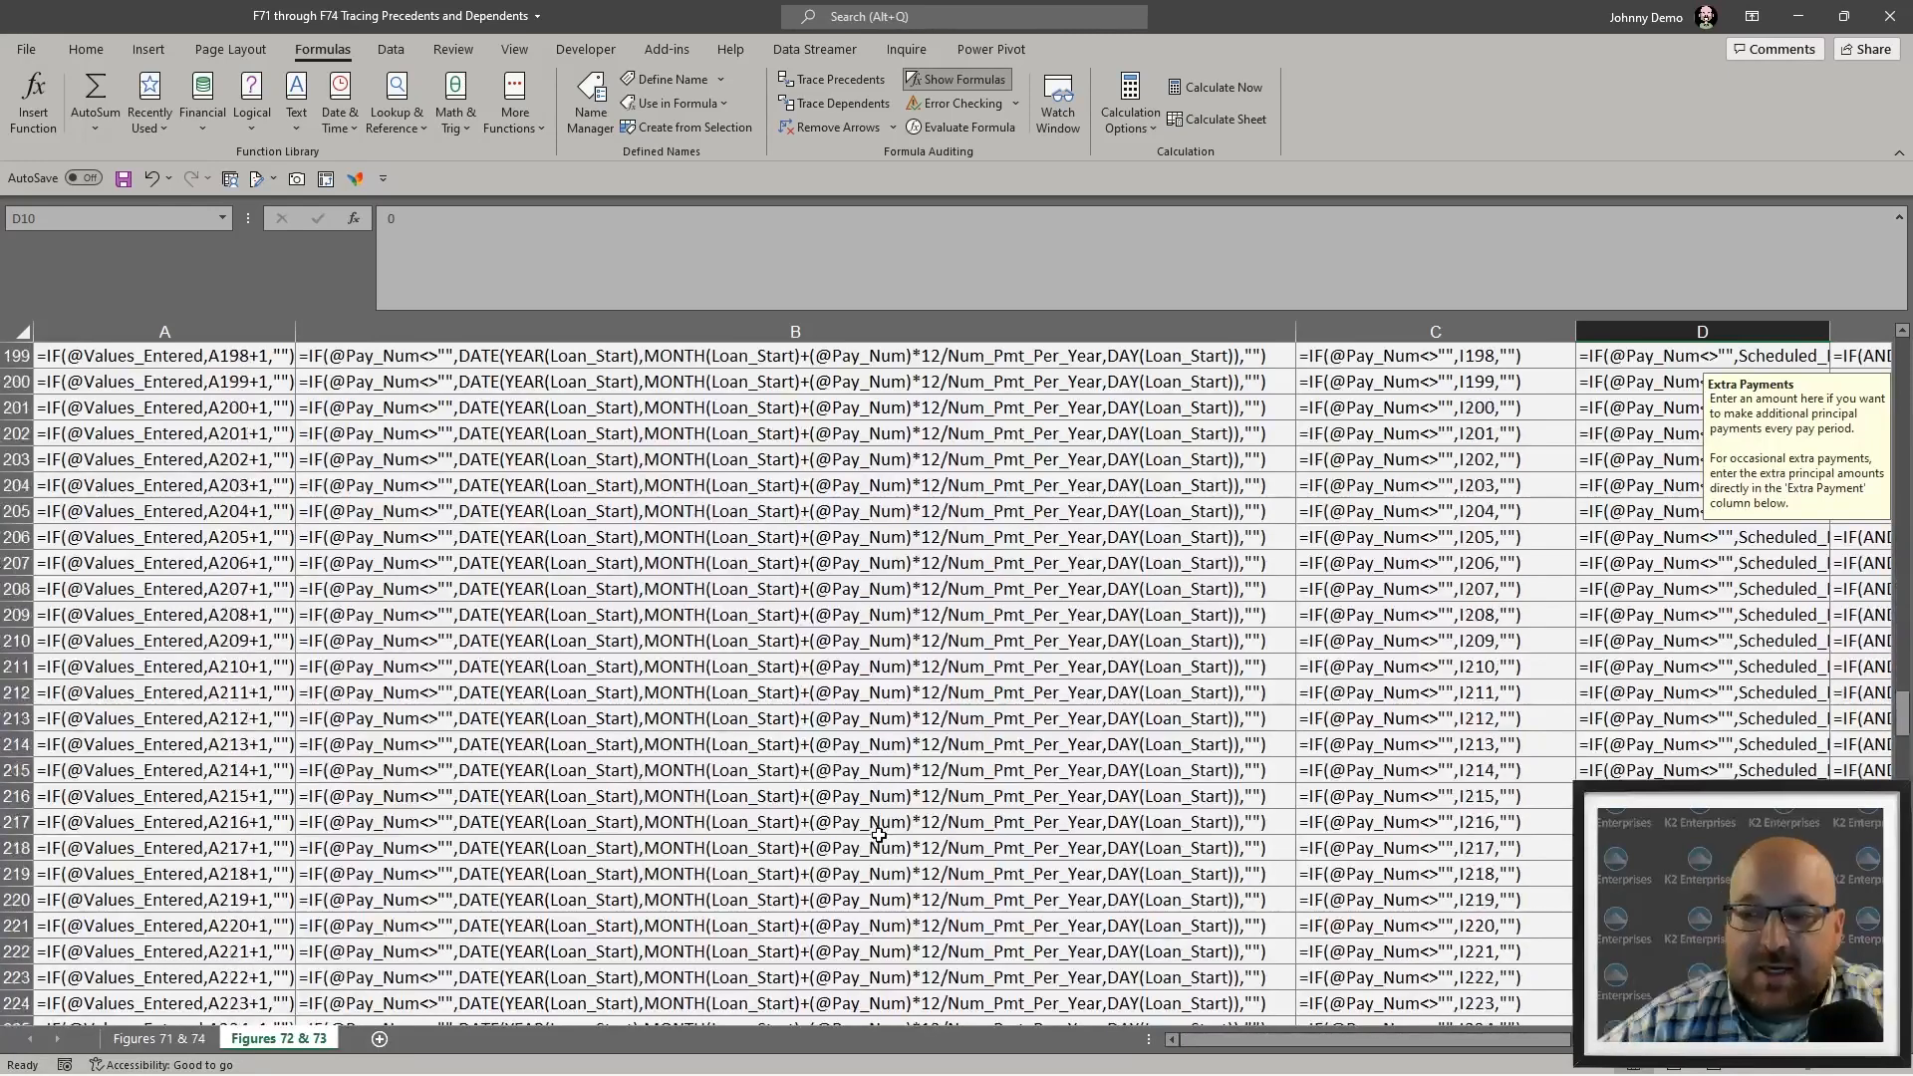
scroll(820, 901, "up", 16)
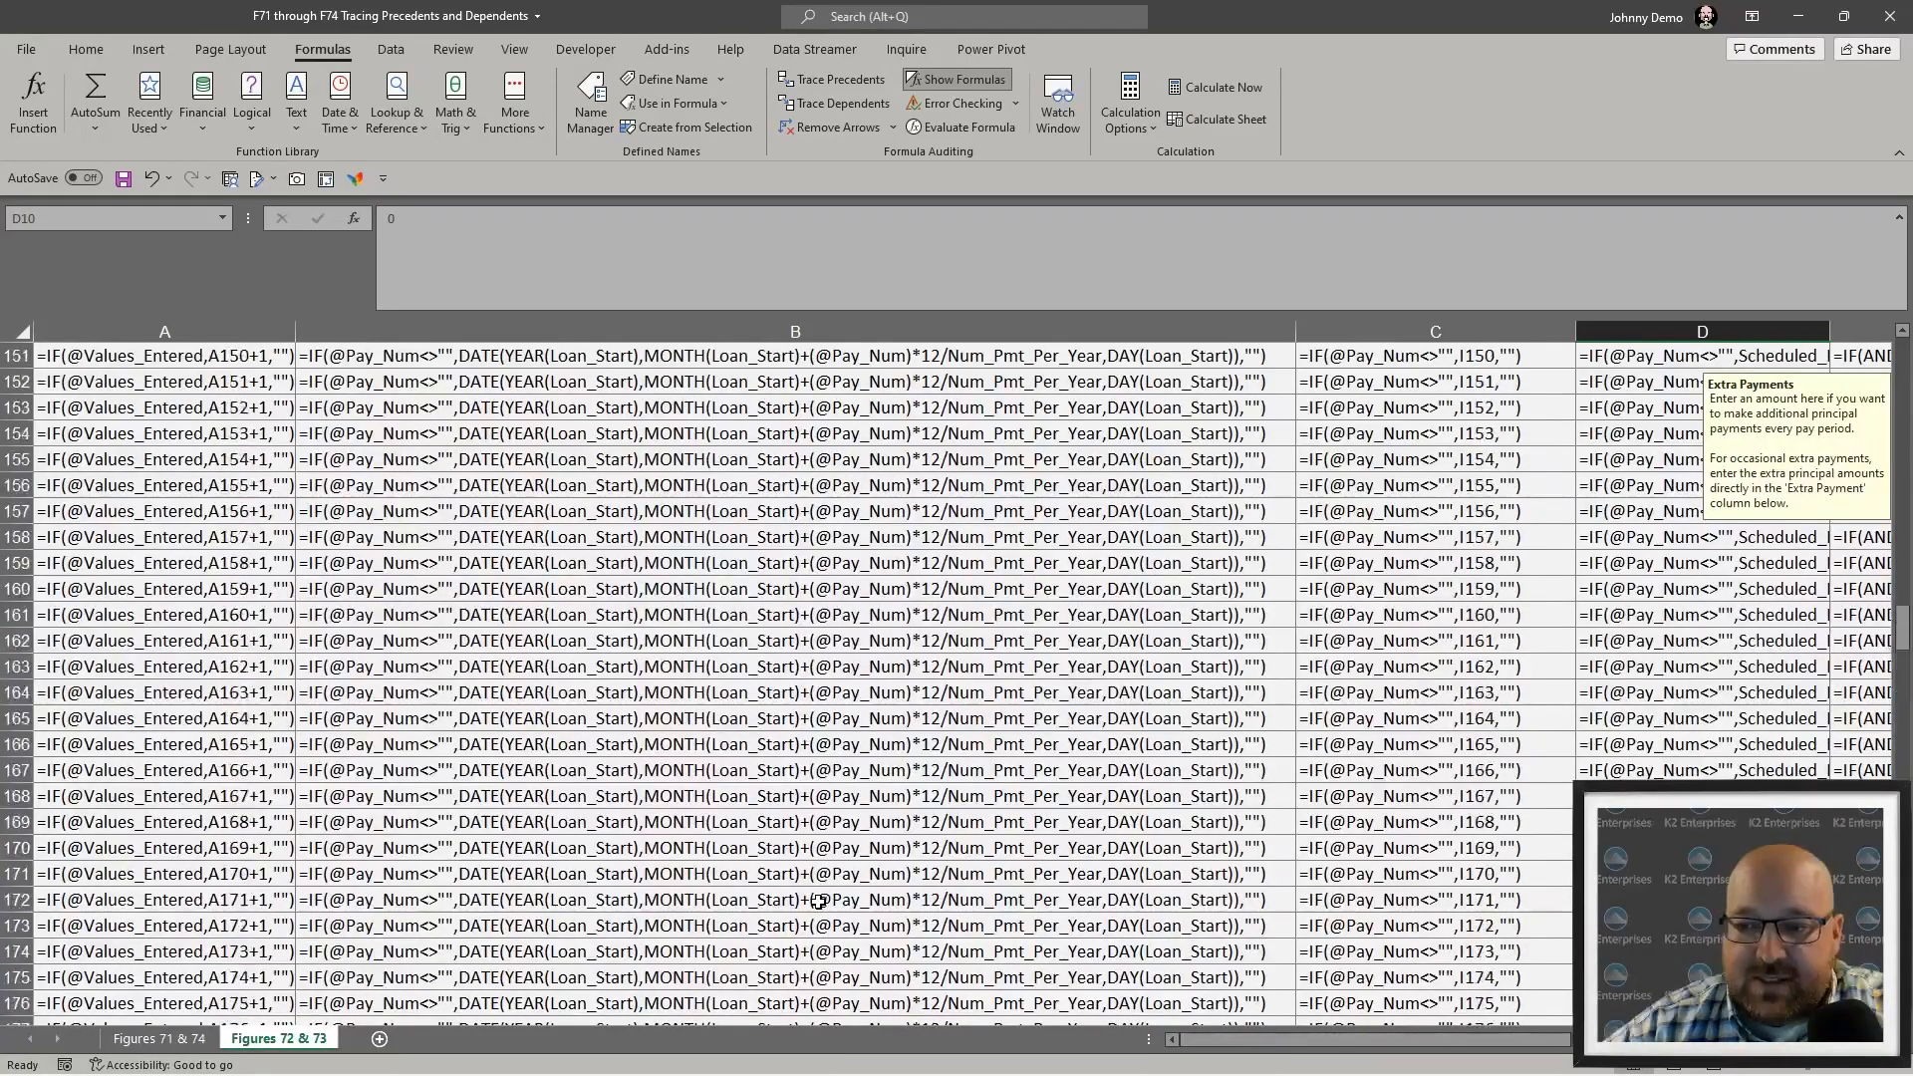
scroll(819, 901, "up", 20)
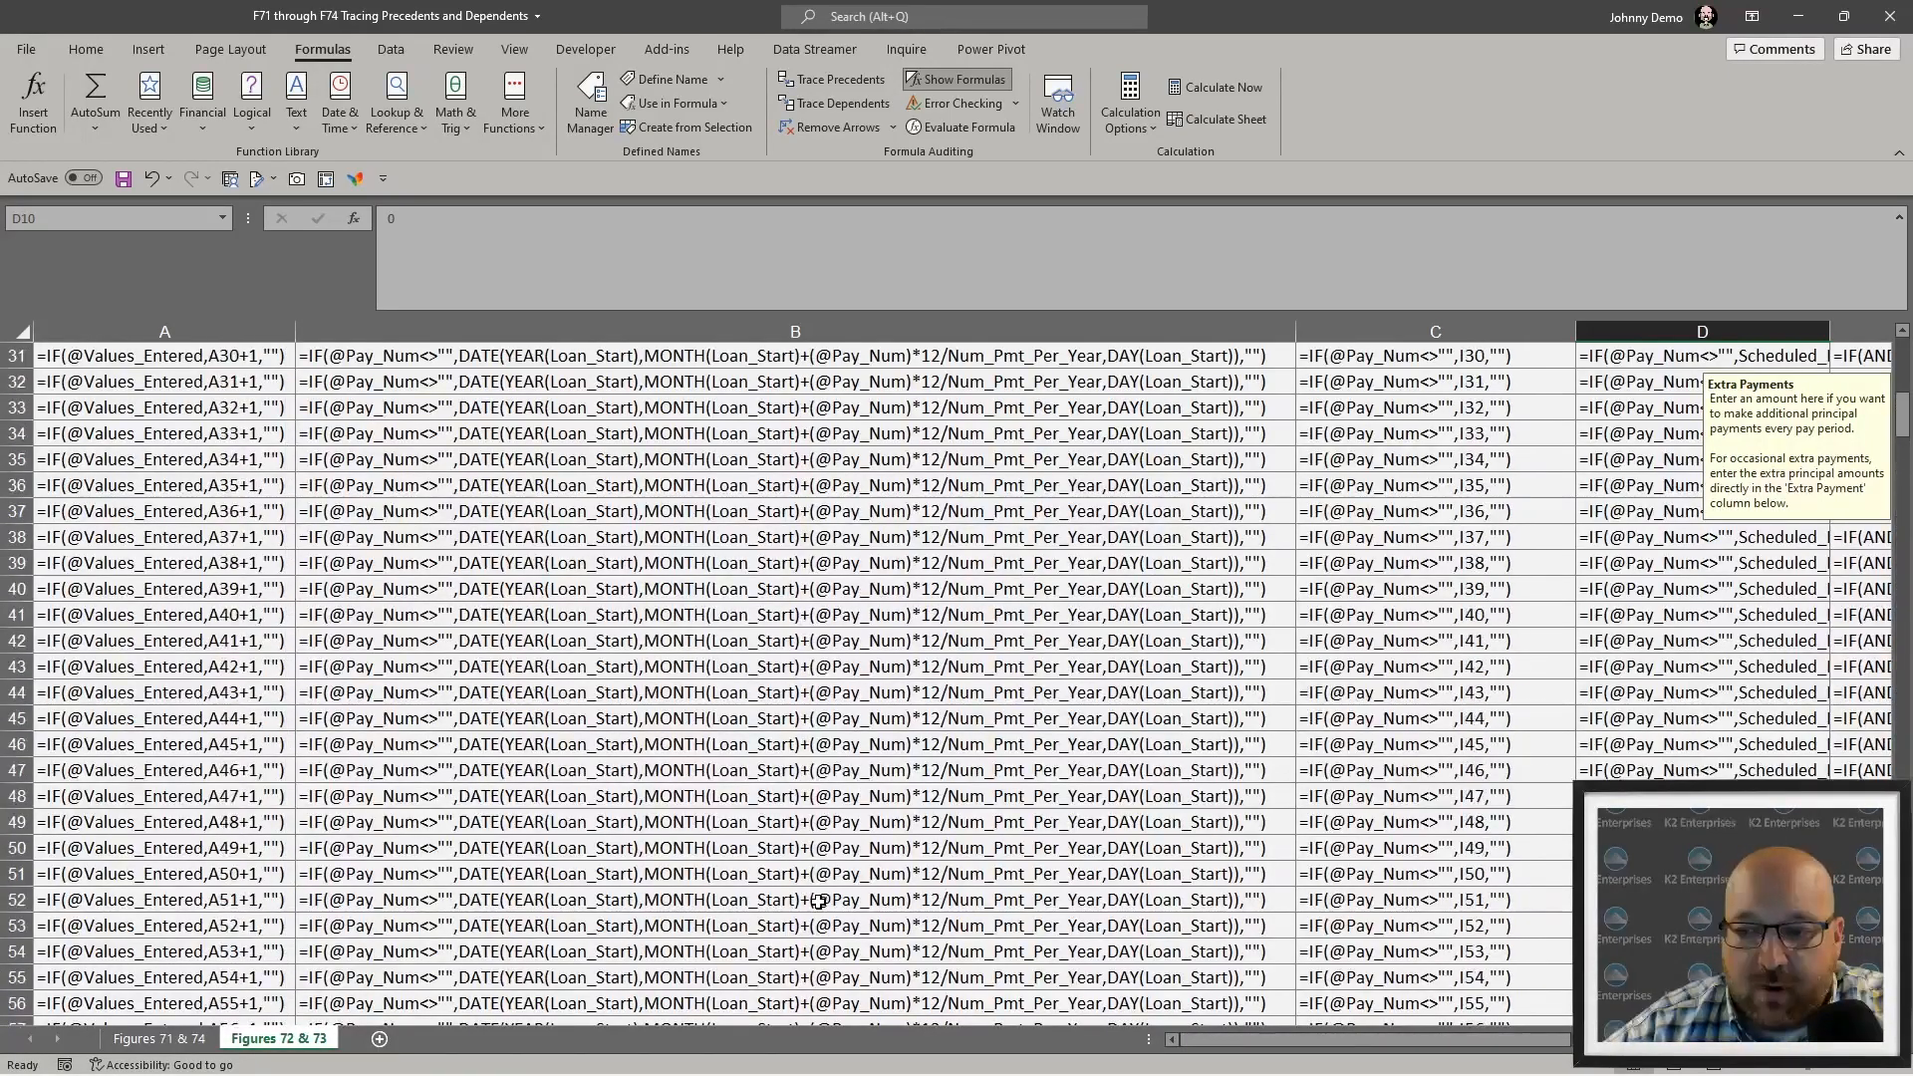
scroll(819, 902, "up", 10)
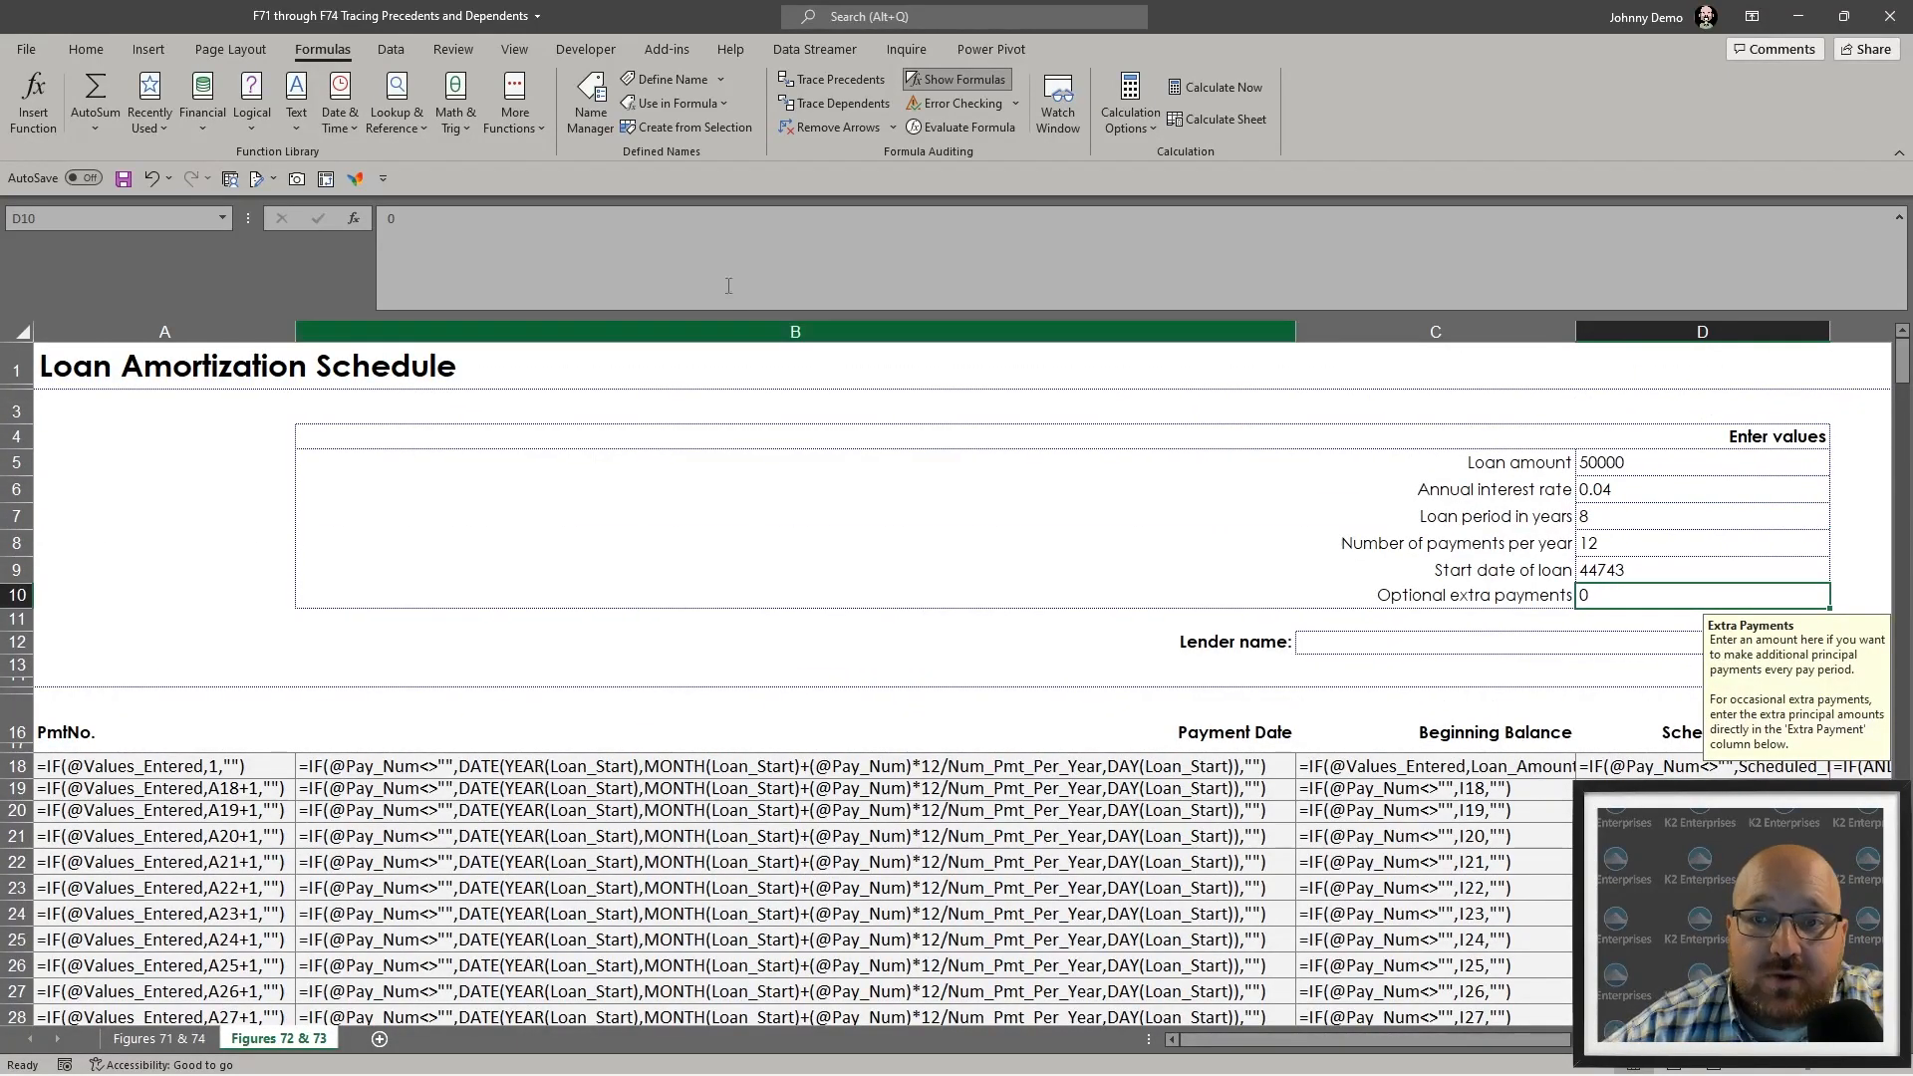
left_click(953, 81)
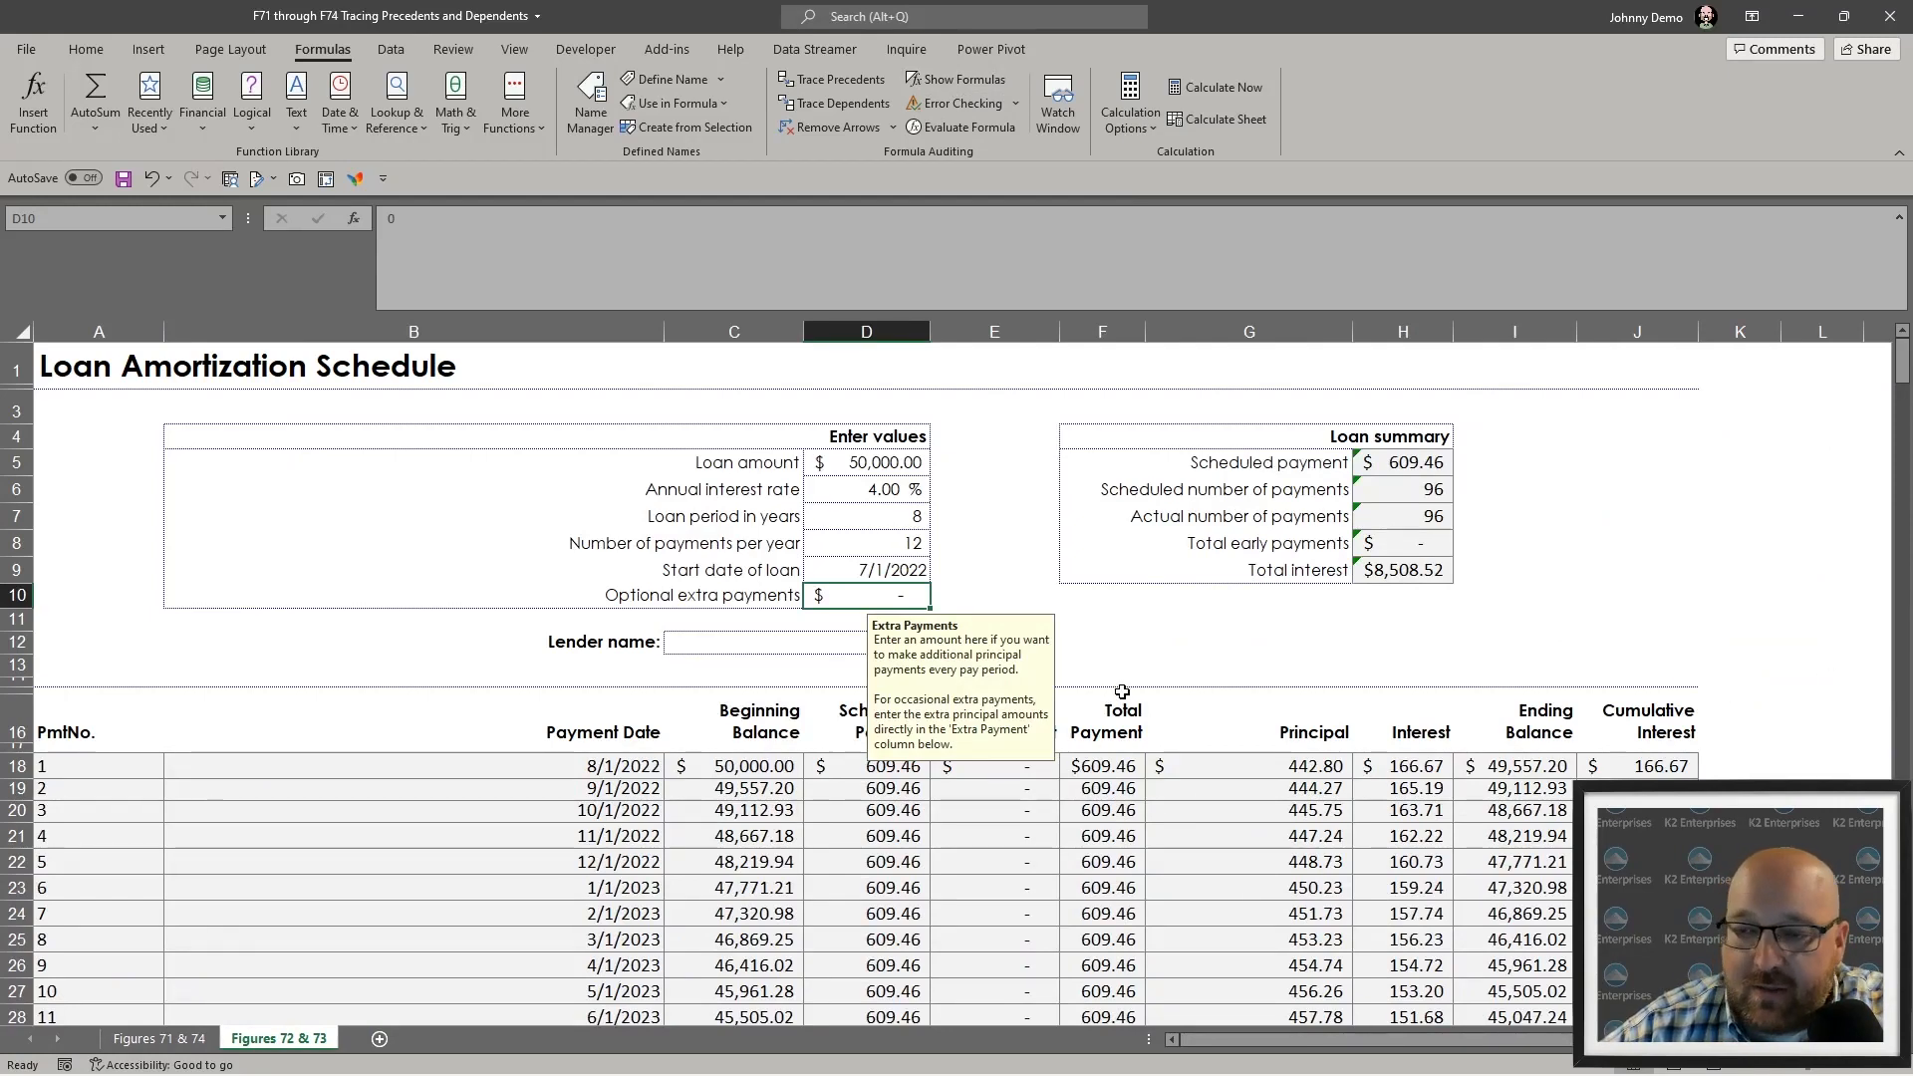
- Trace the precedents of the scheduled payment in cell H5 and select the cell holding the precedent marker
left_click(1435, 466)
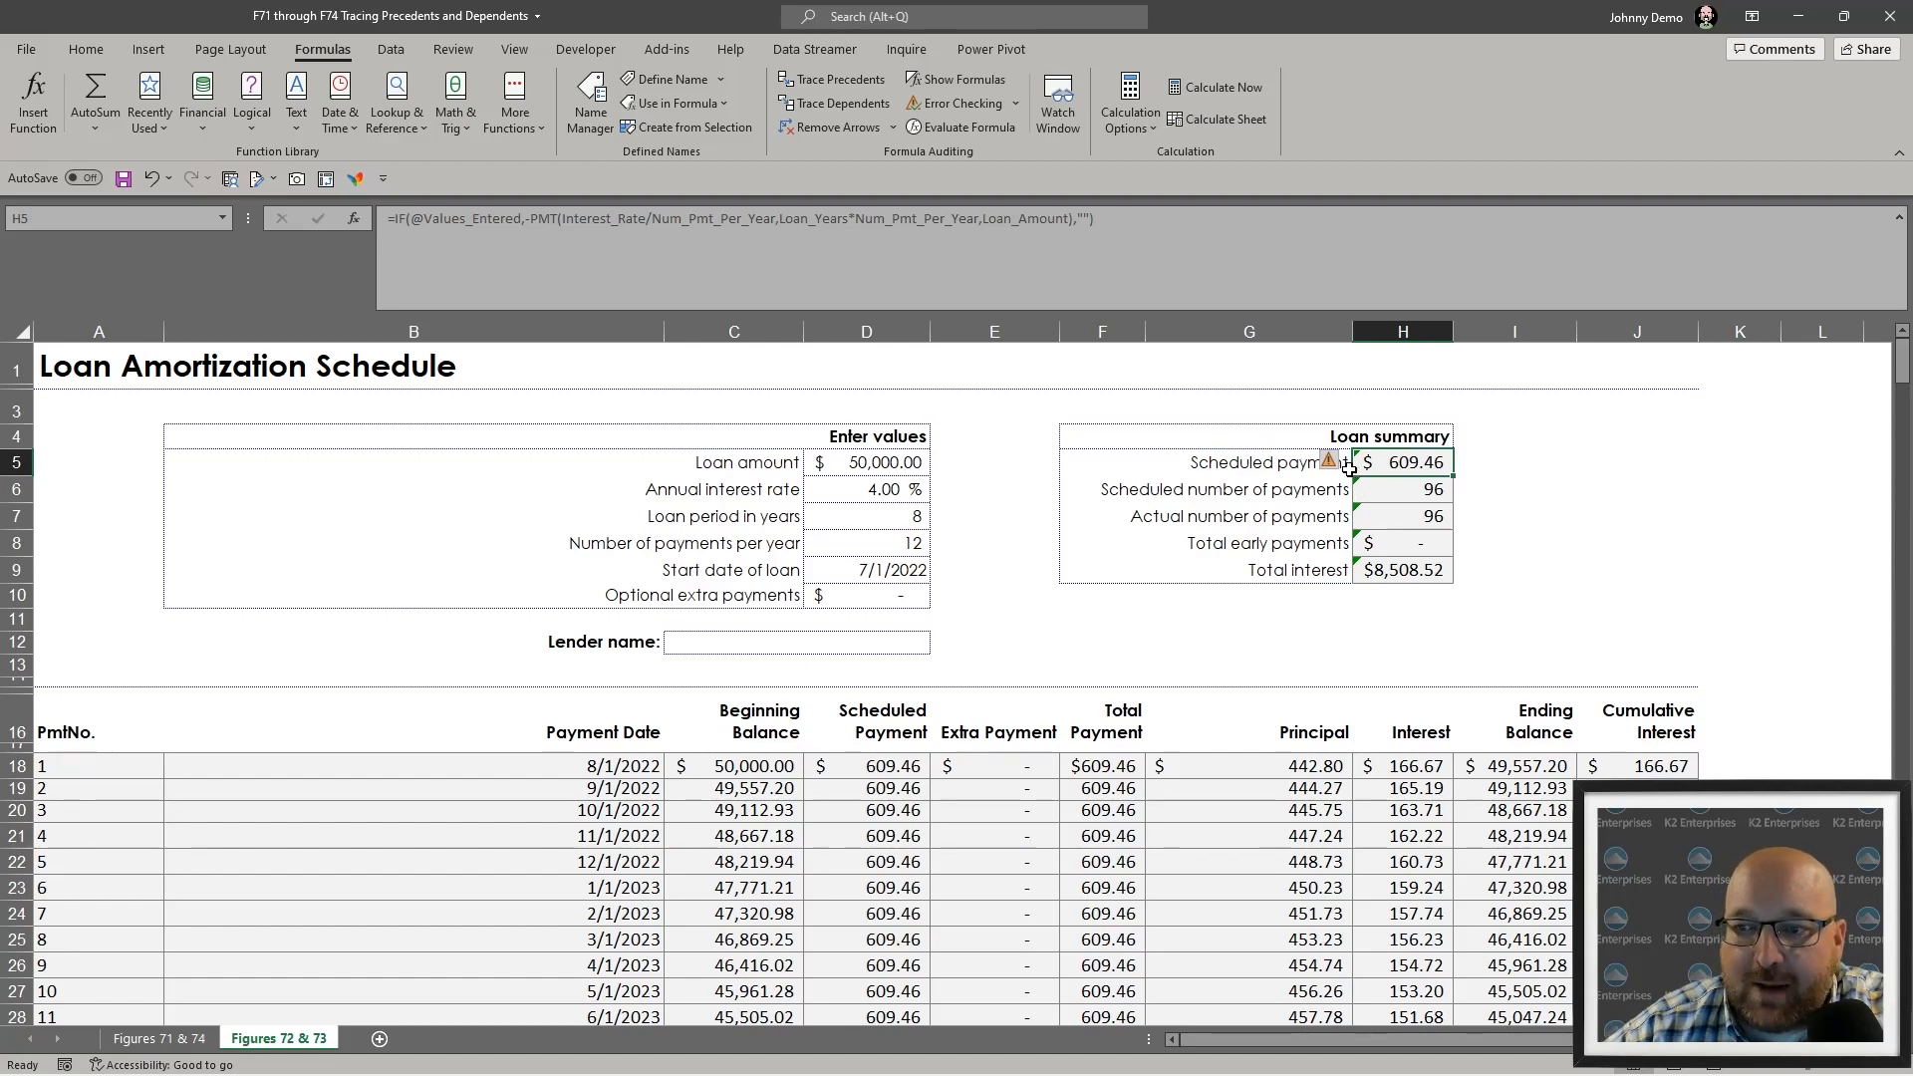
left_click(805, 88)
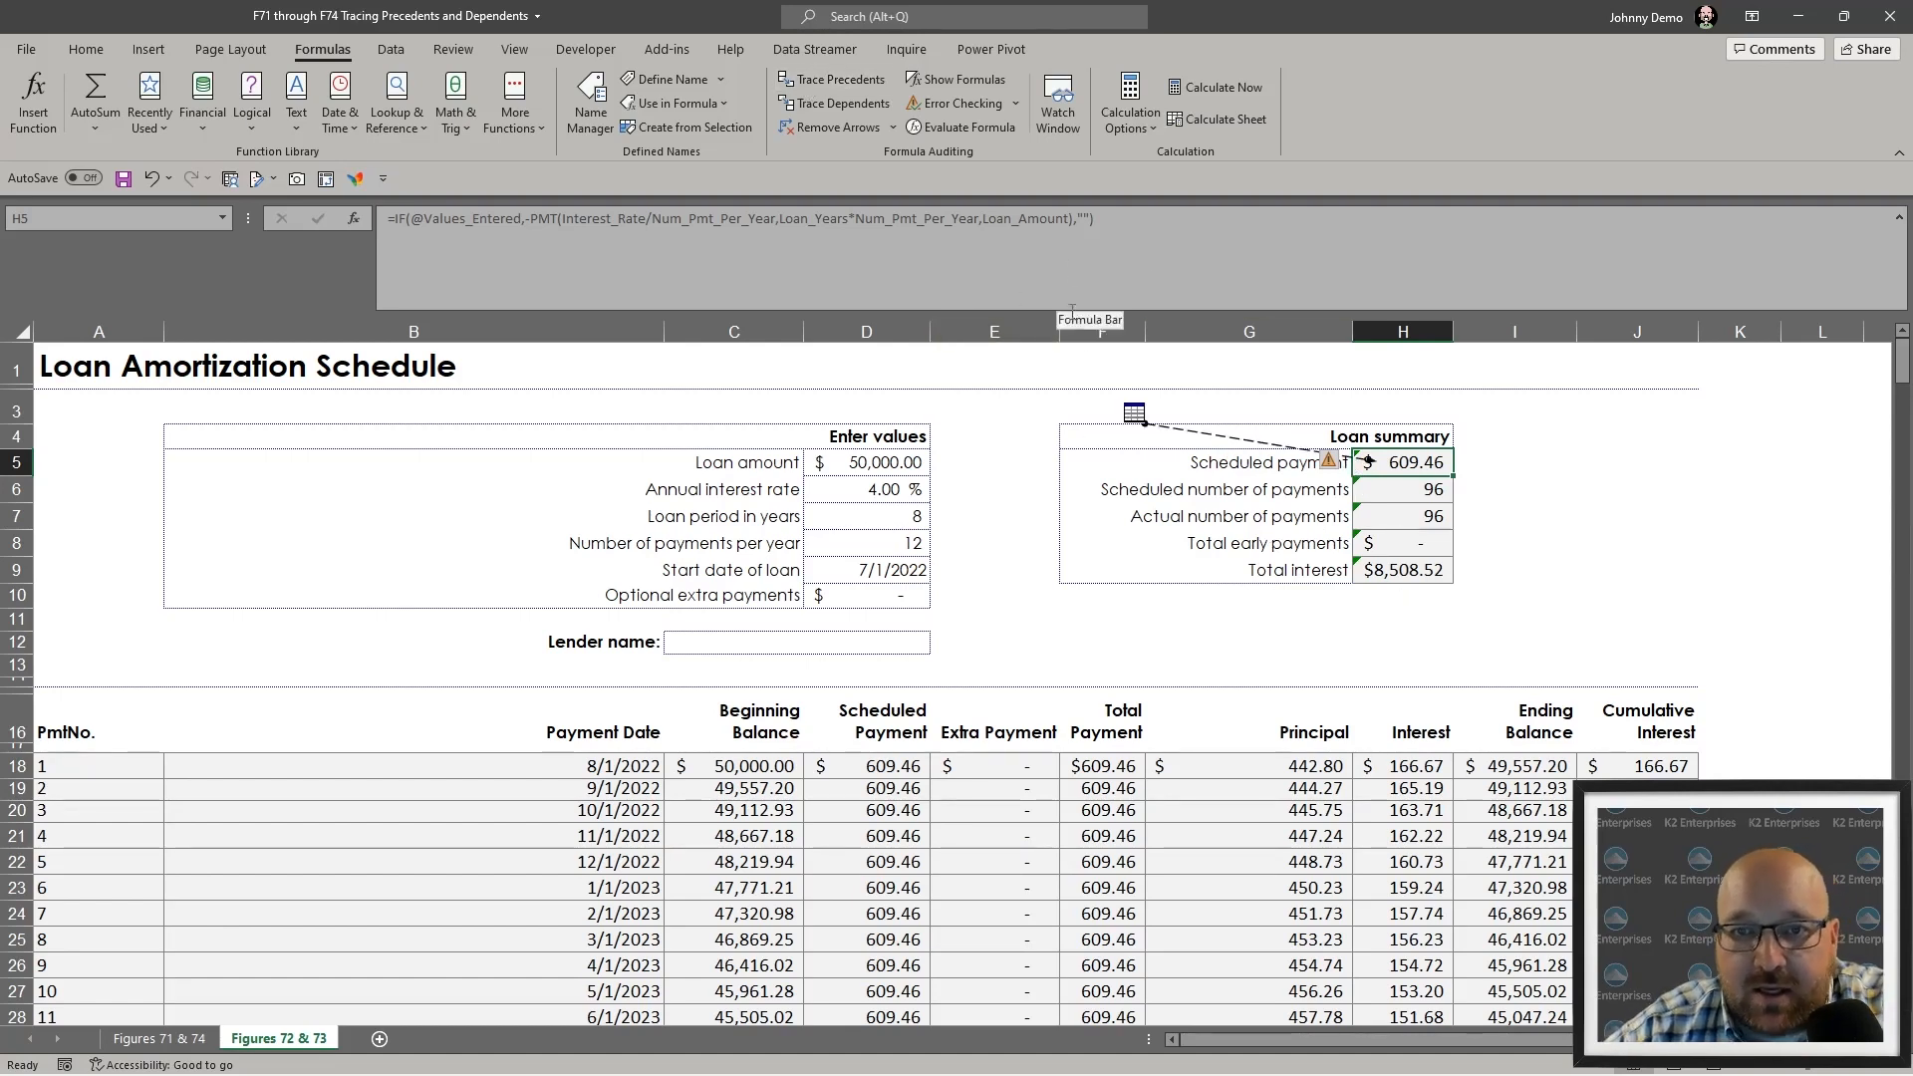
left_click(1137, 417)
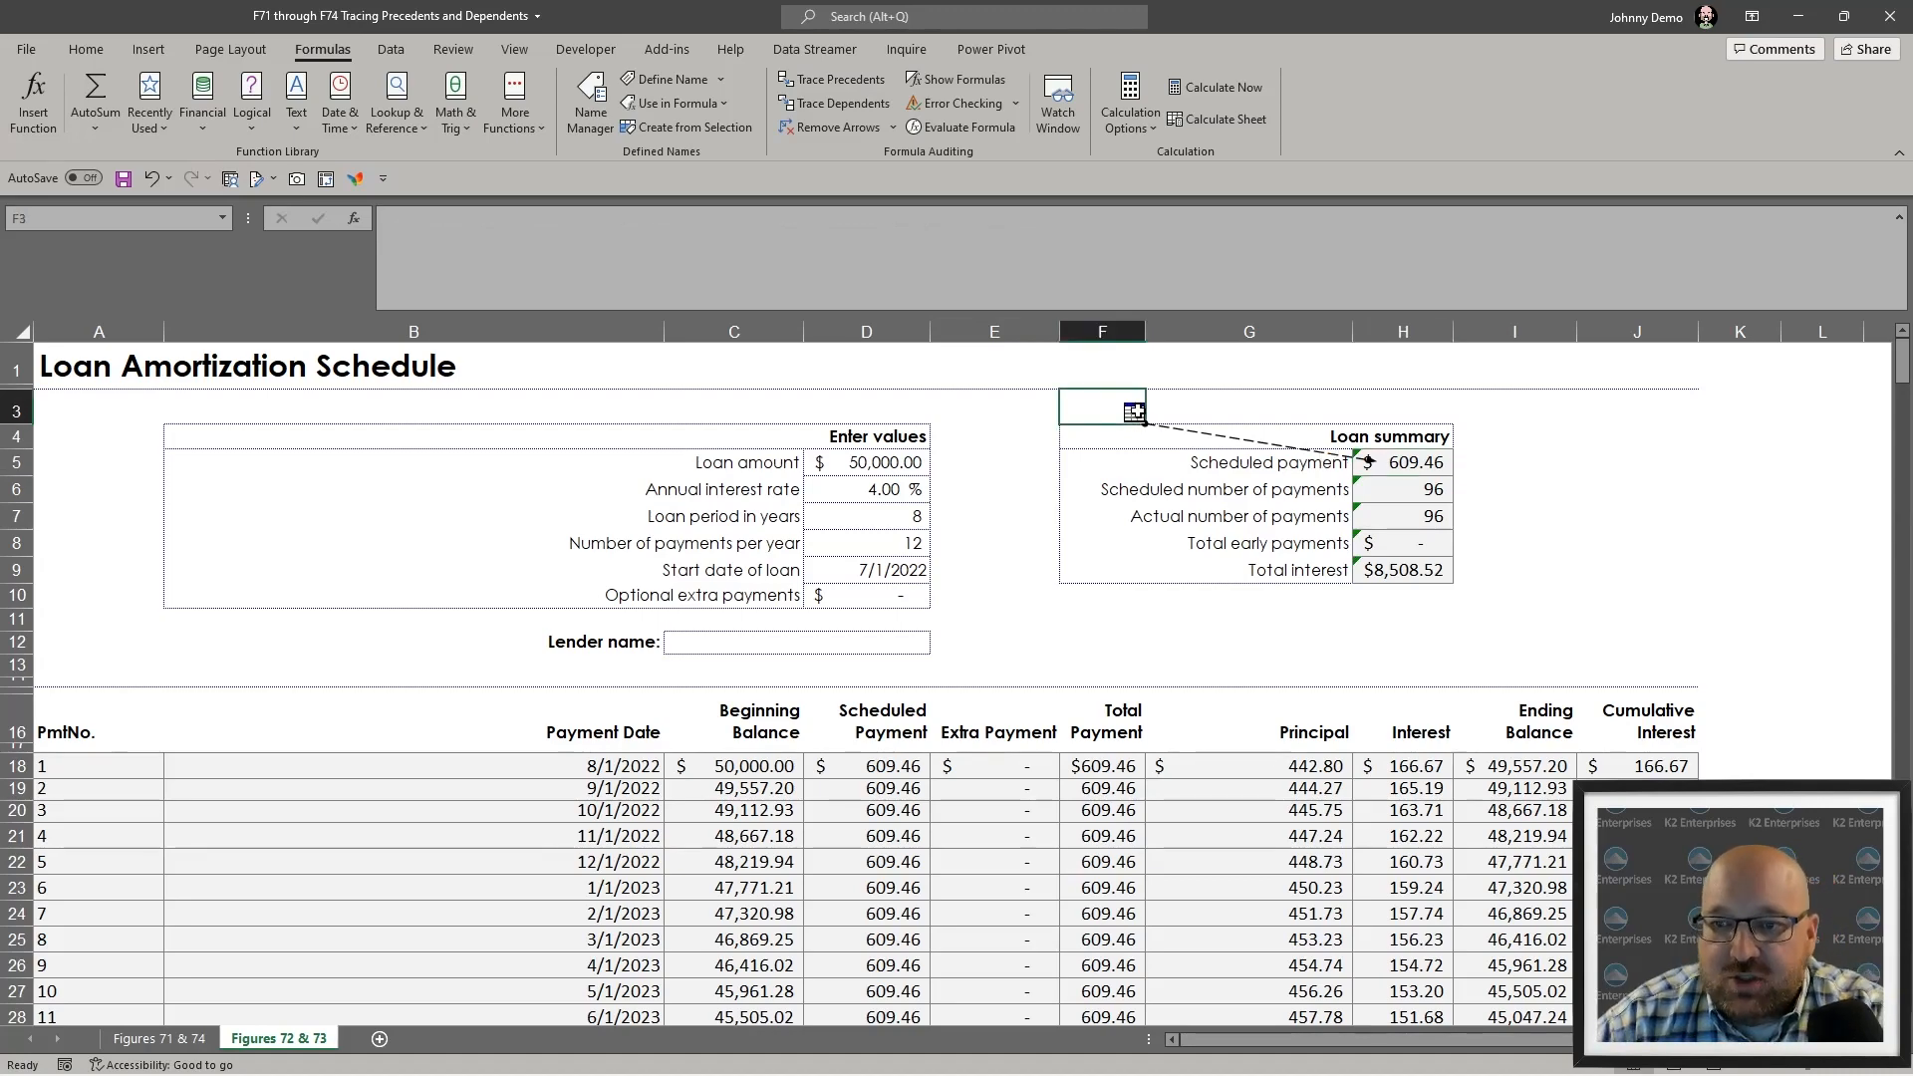
key("Down")
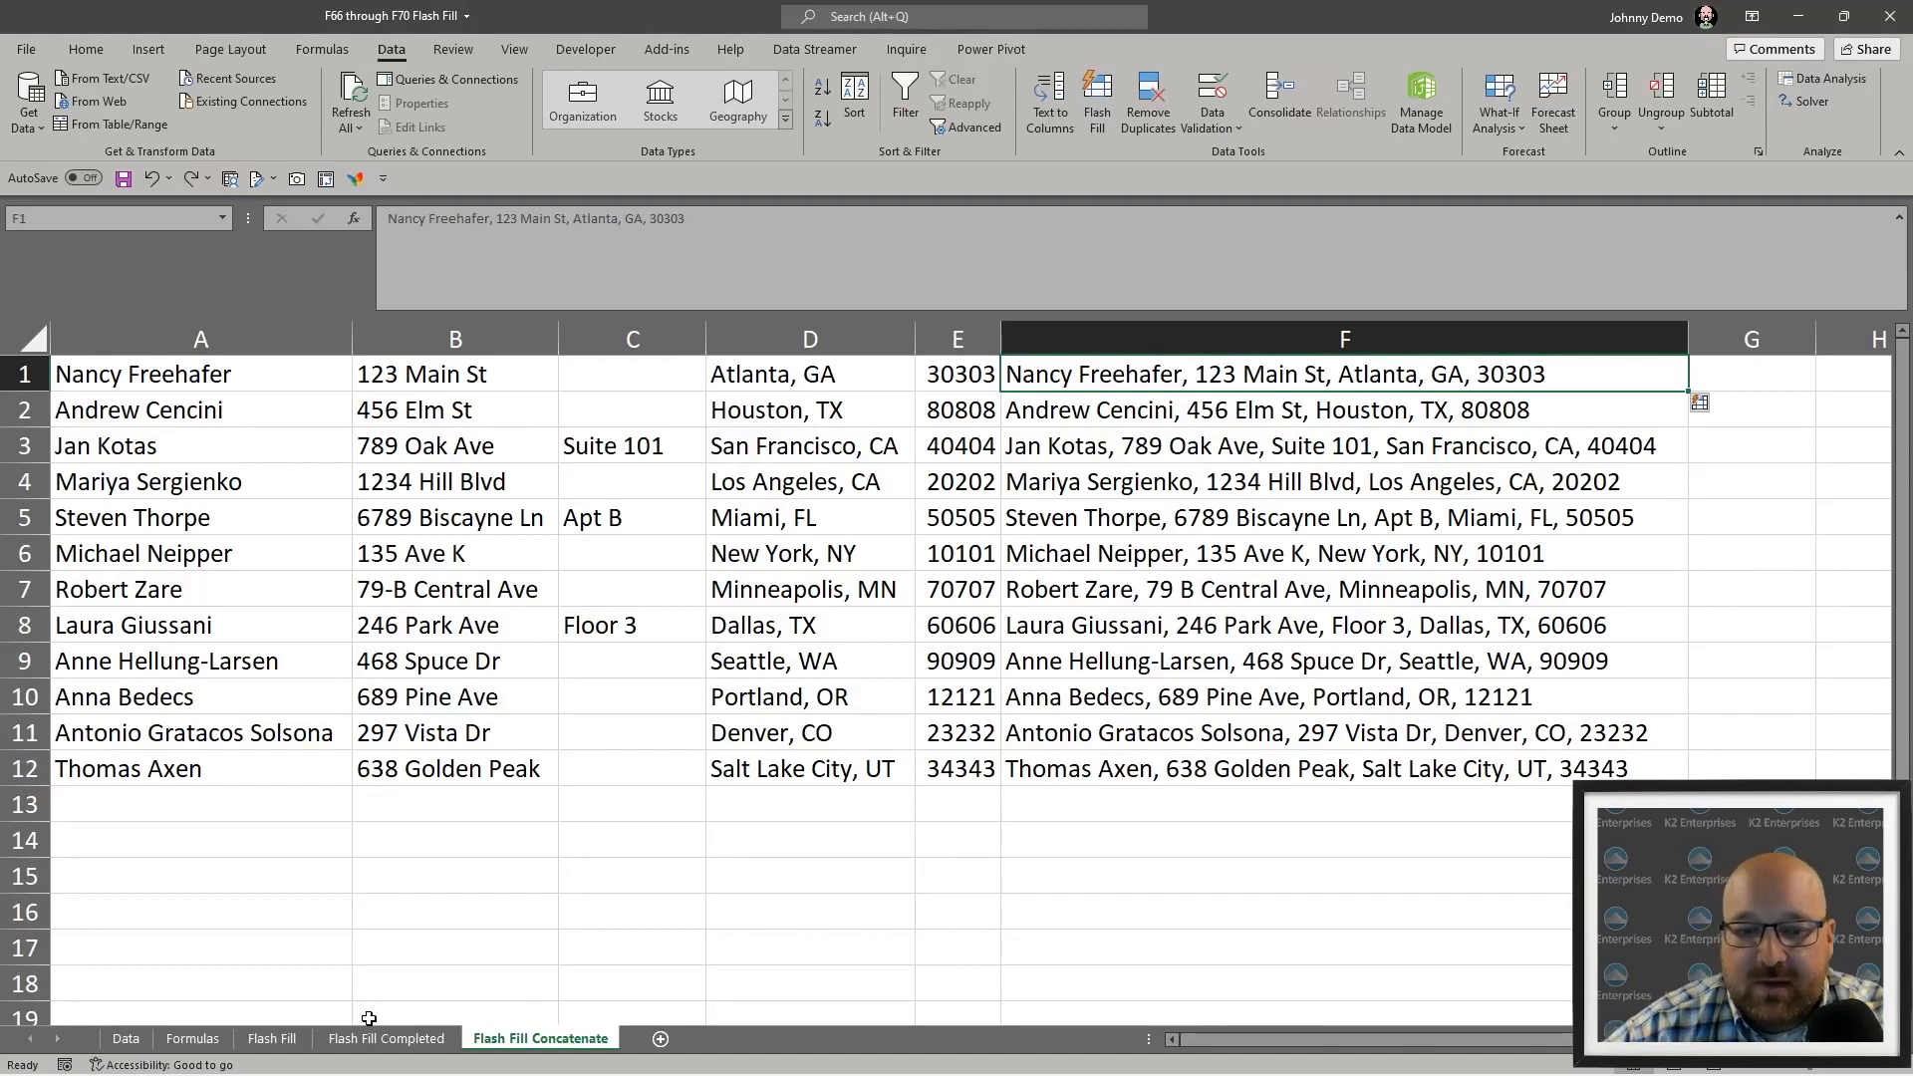
- Close the Flash Fill workbook without saving and remove the trace arrow from the loan amortization schedule
left_click(1877, 18)
left_click(959, 580)
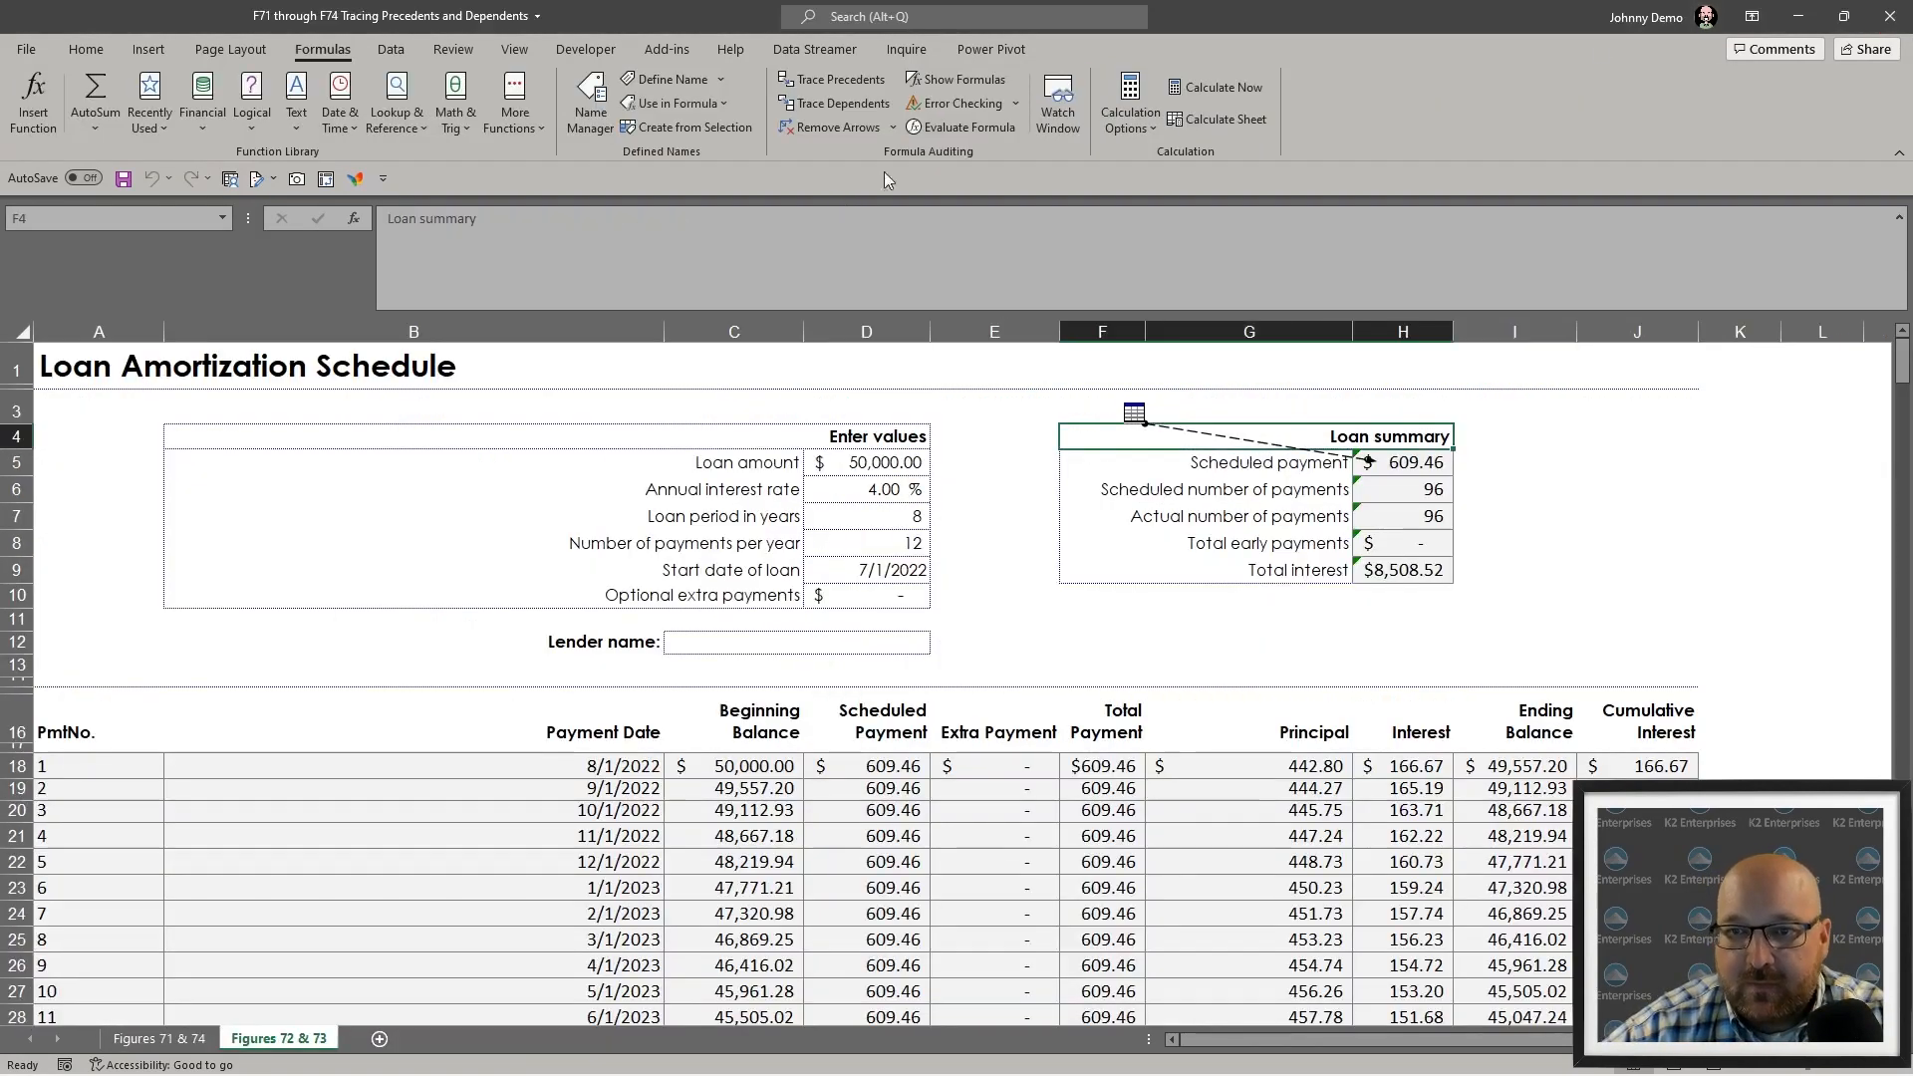
left_click(815, 125)
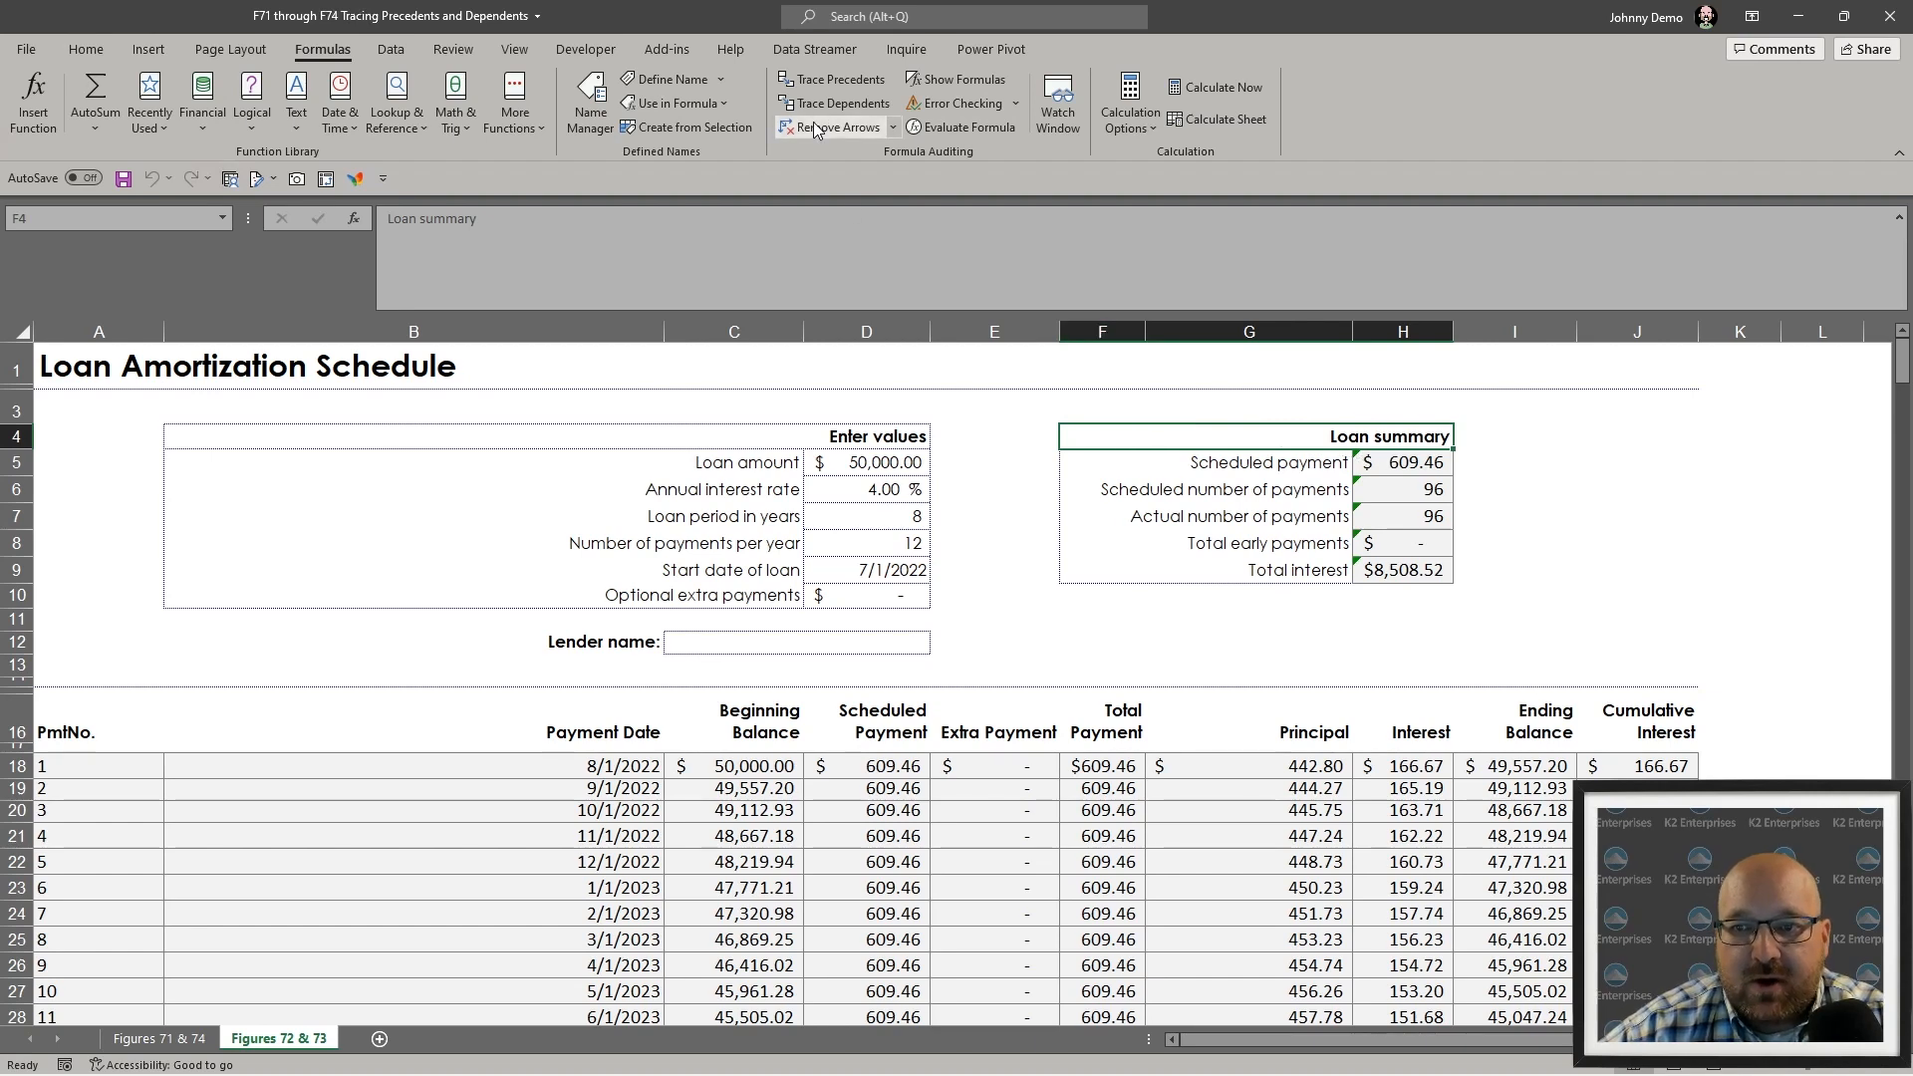
- Trace the precedents of the total interest in cell H9, inspect the precedent marker, and remove the trace arrow
left_click(1387, 572)
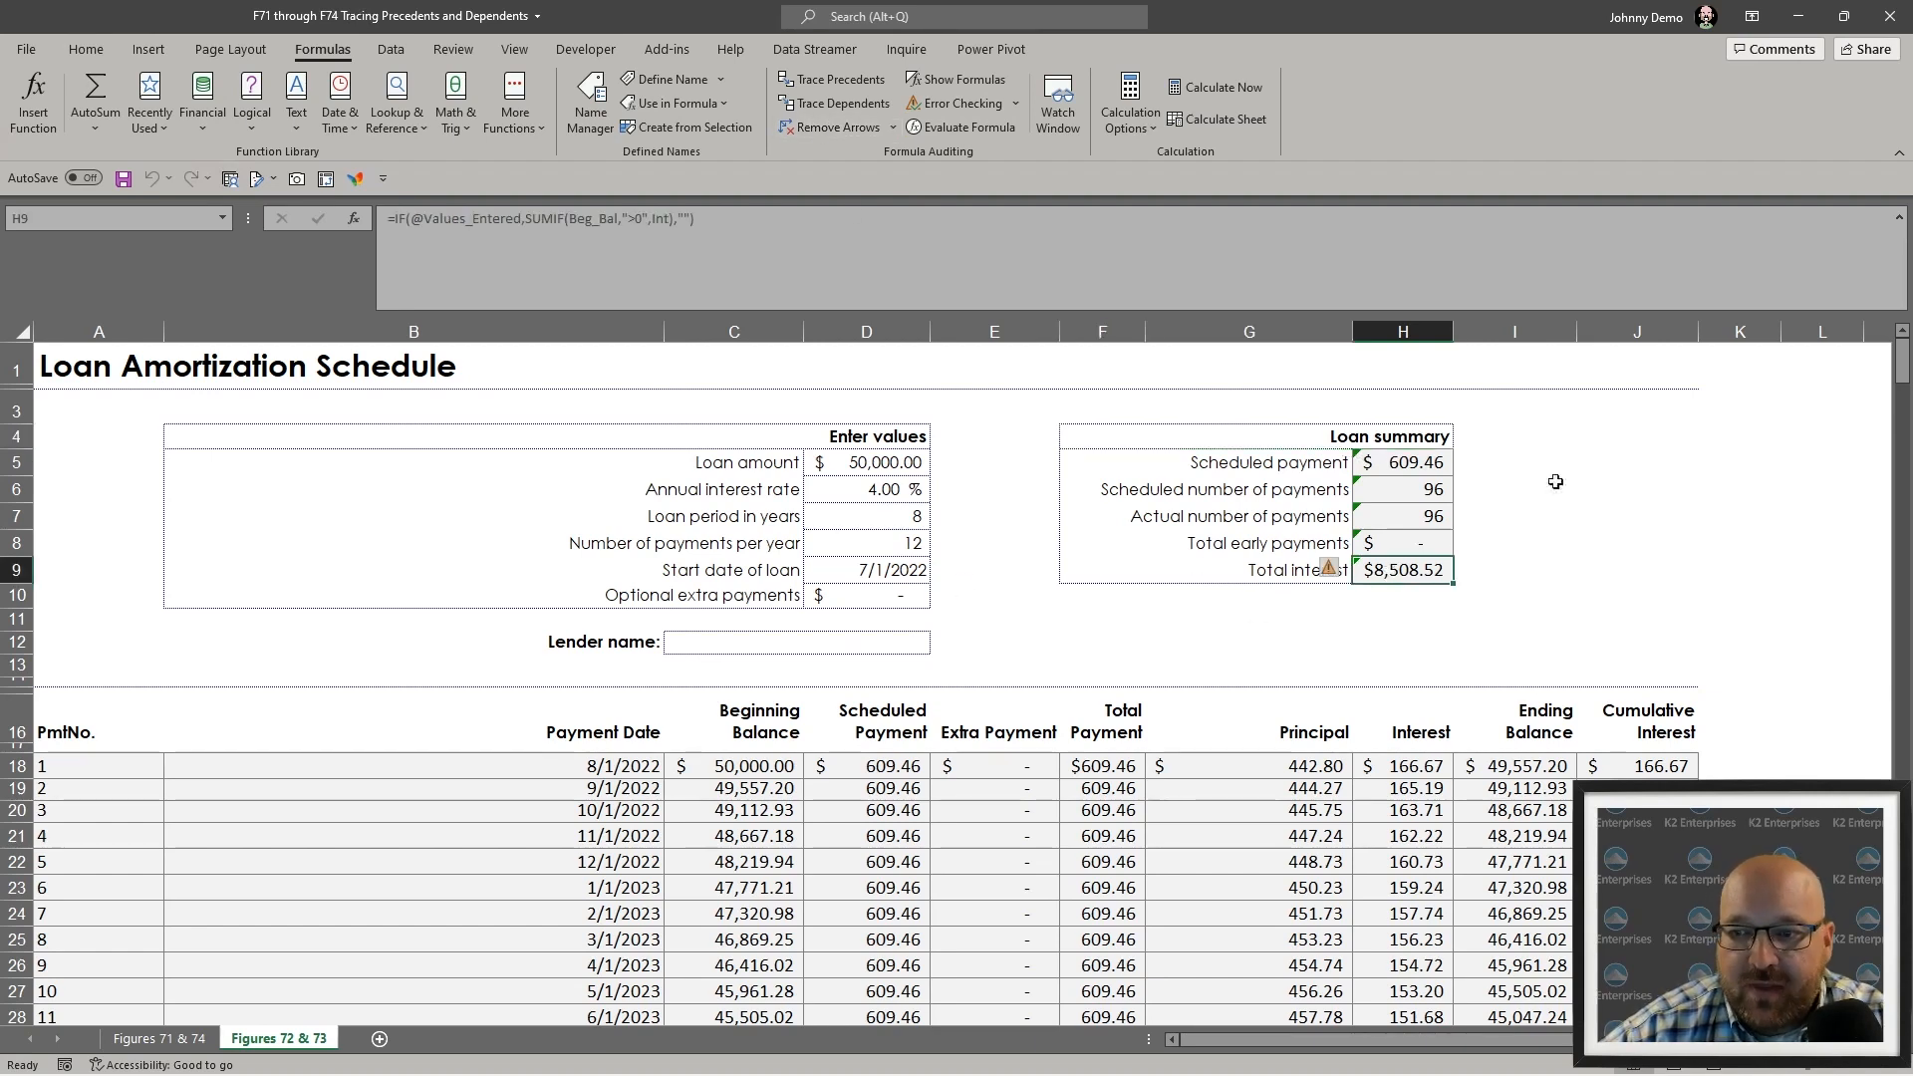
left_click(480, 333)
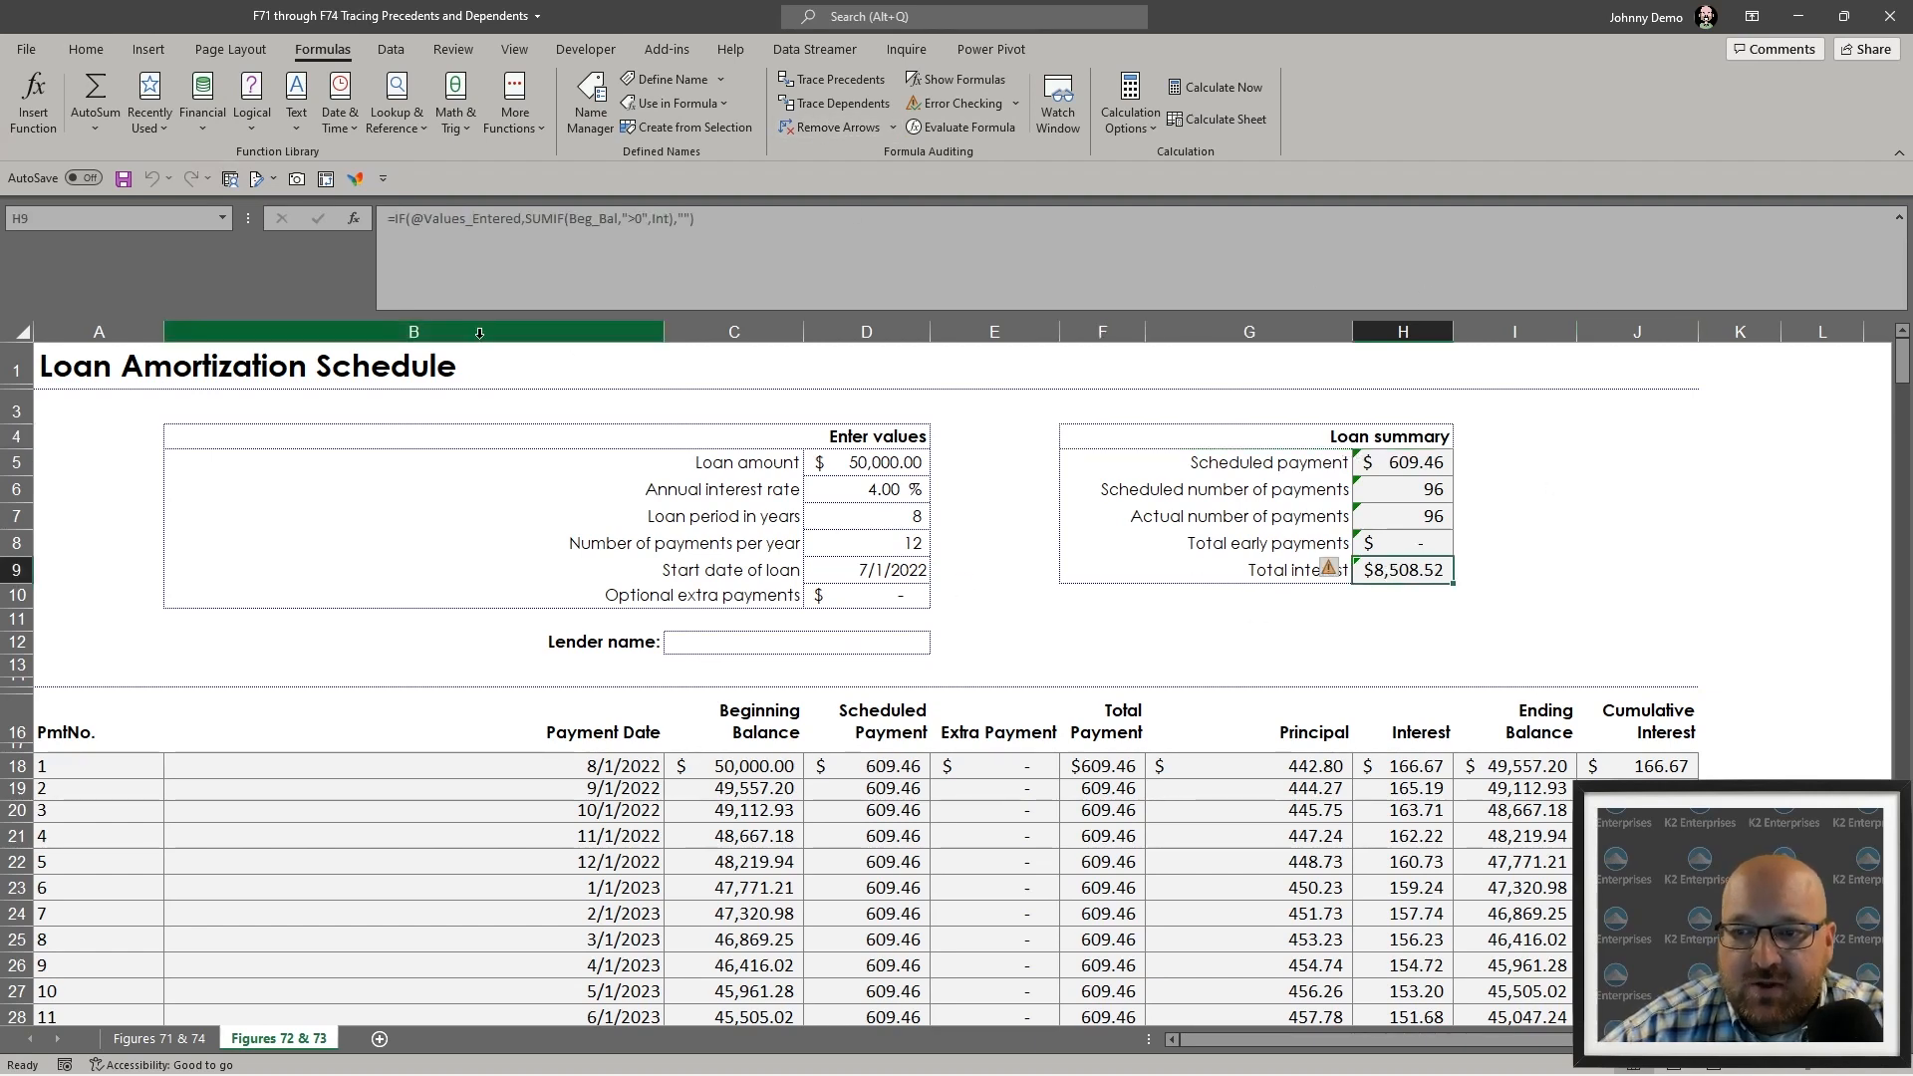
left_click(833, 84)
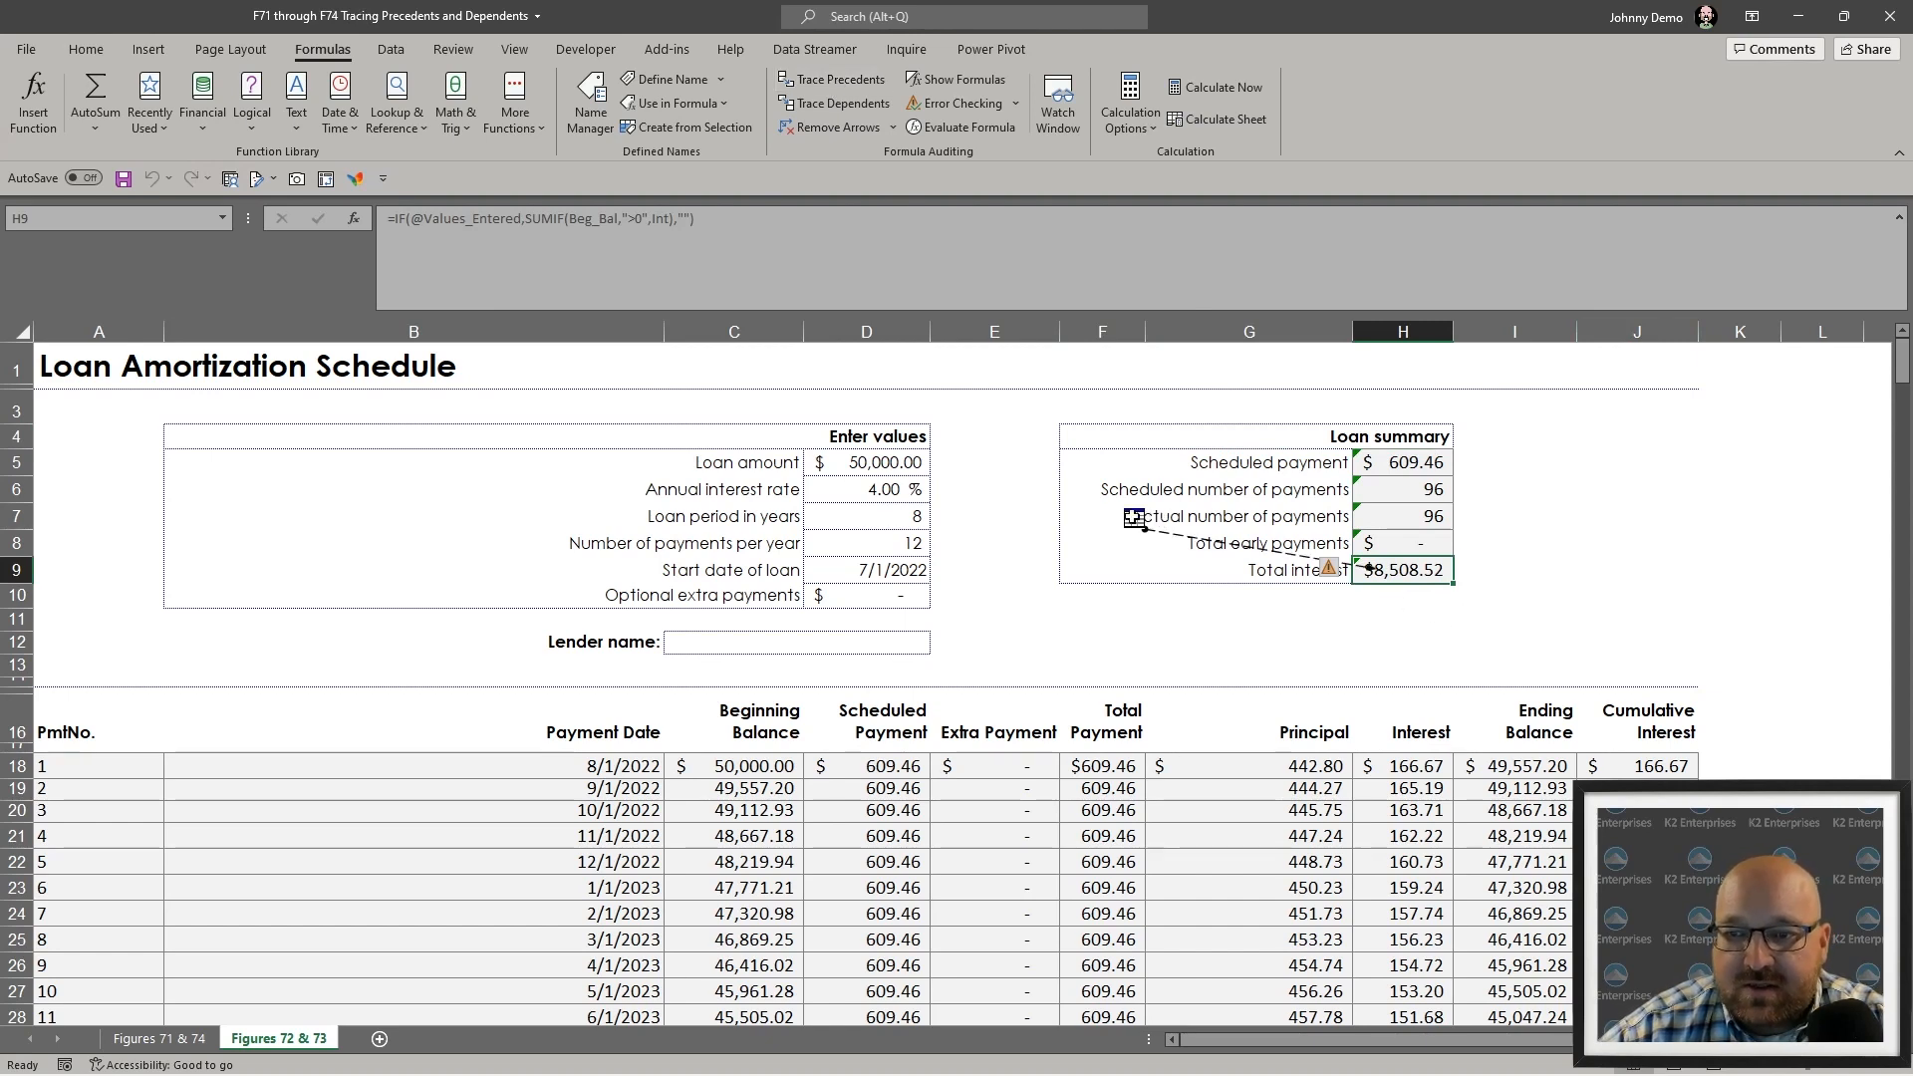
left_click(1134, 517)
right_click(1134, 517)
key("Escape")
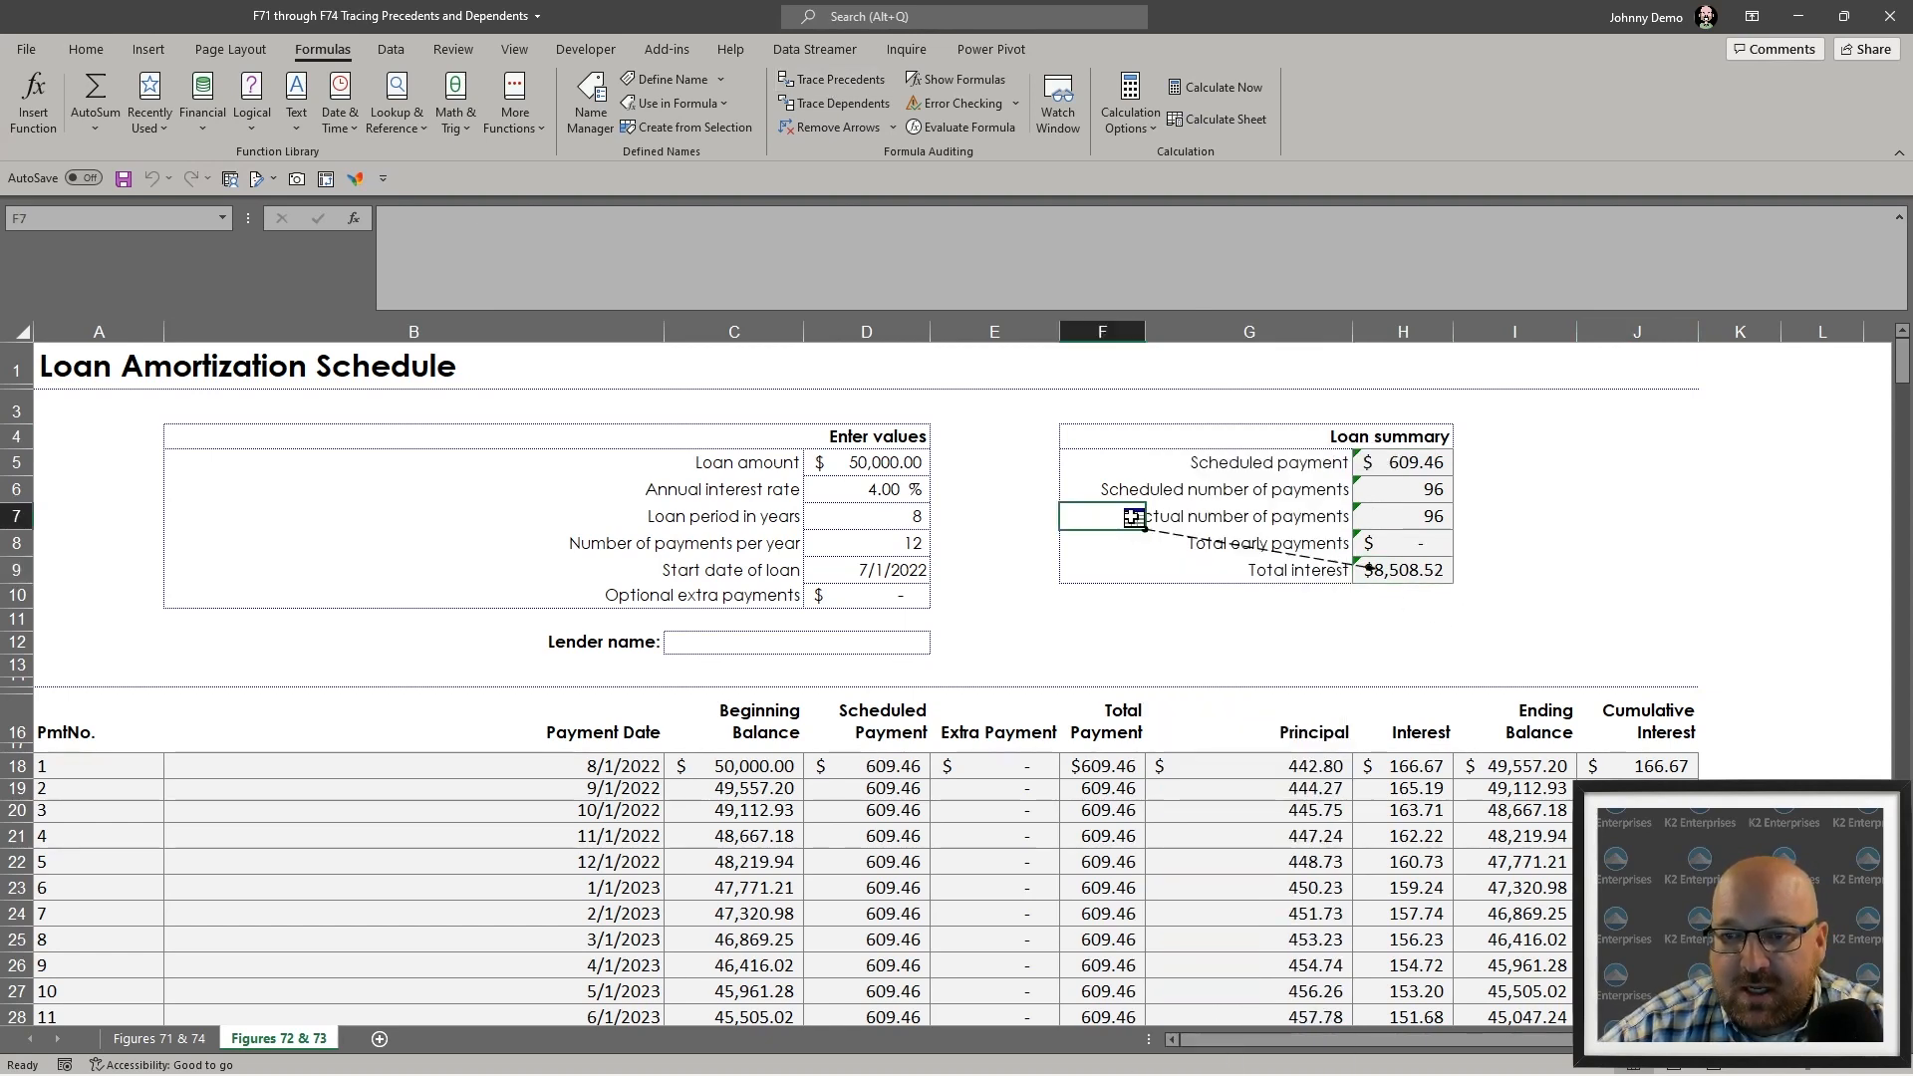
right_click(1135, 520)
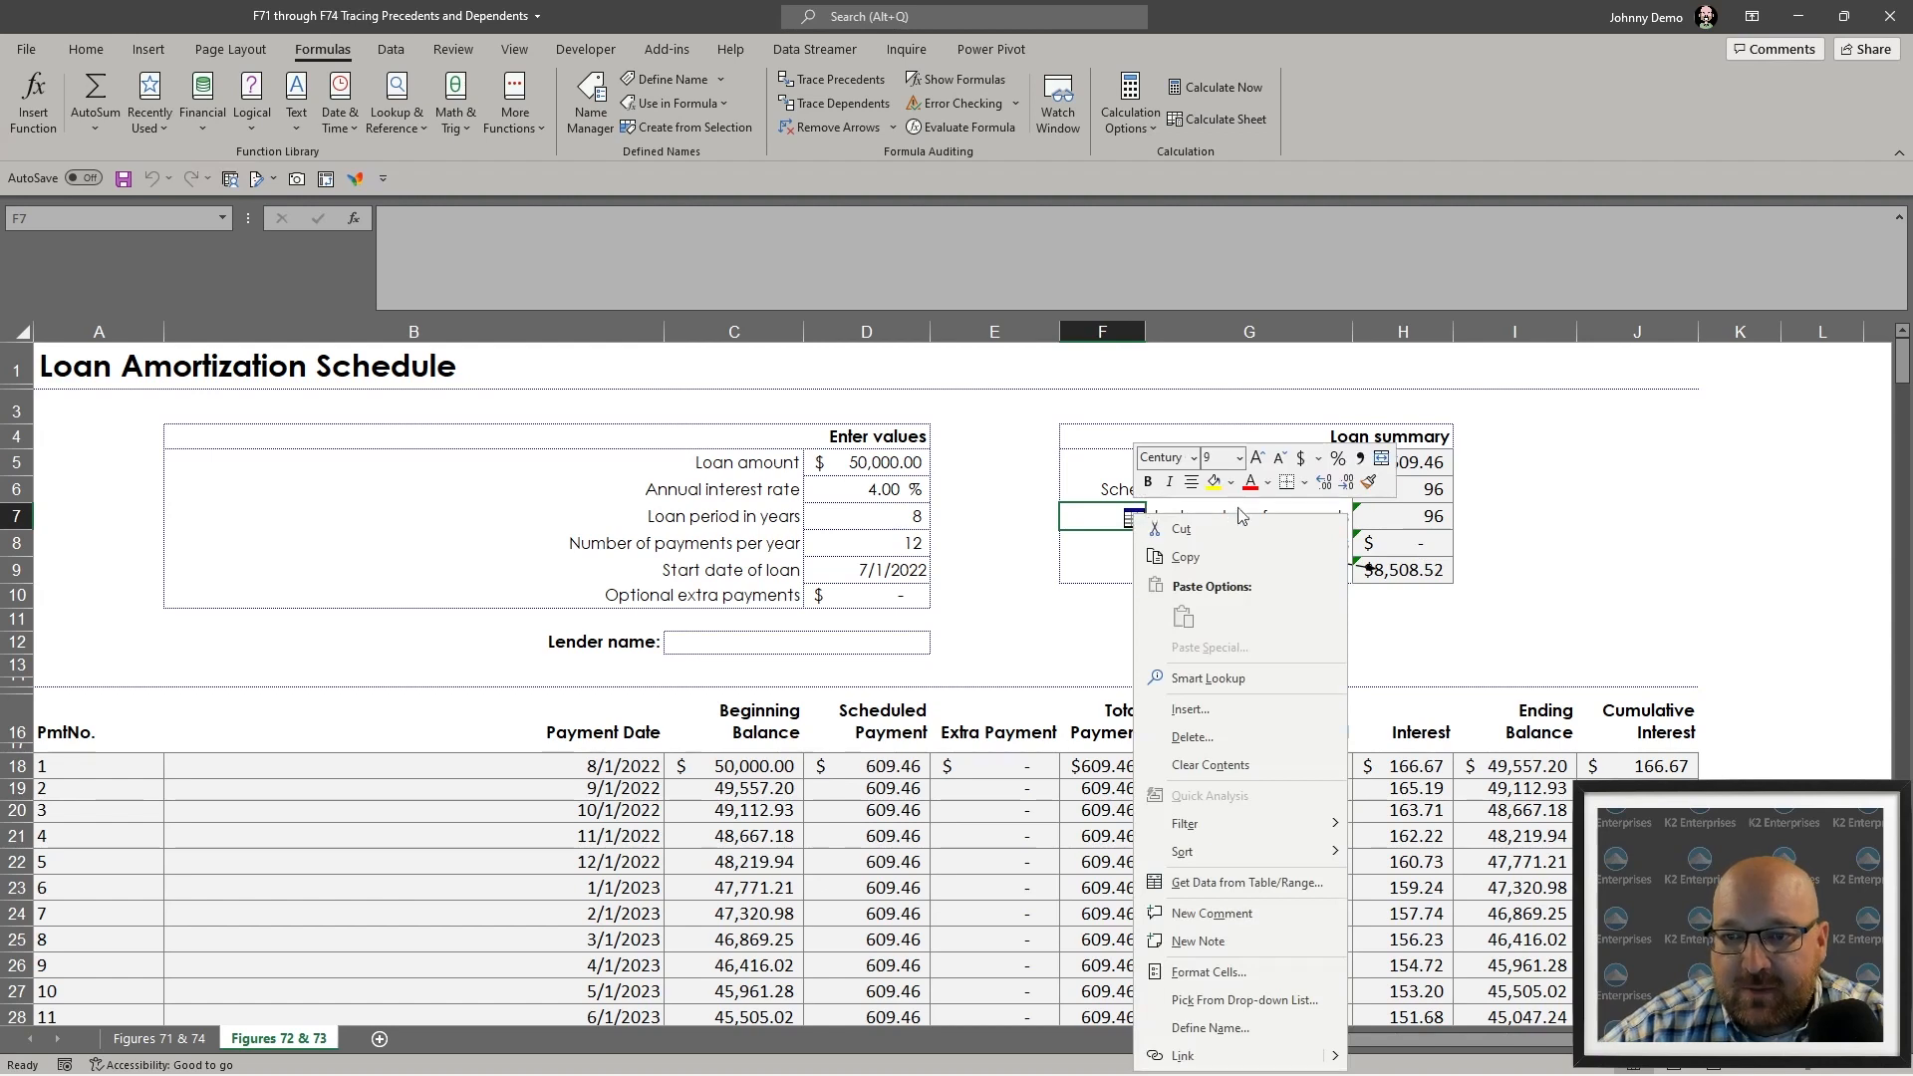
key("Escape")
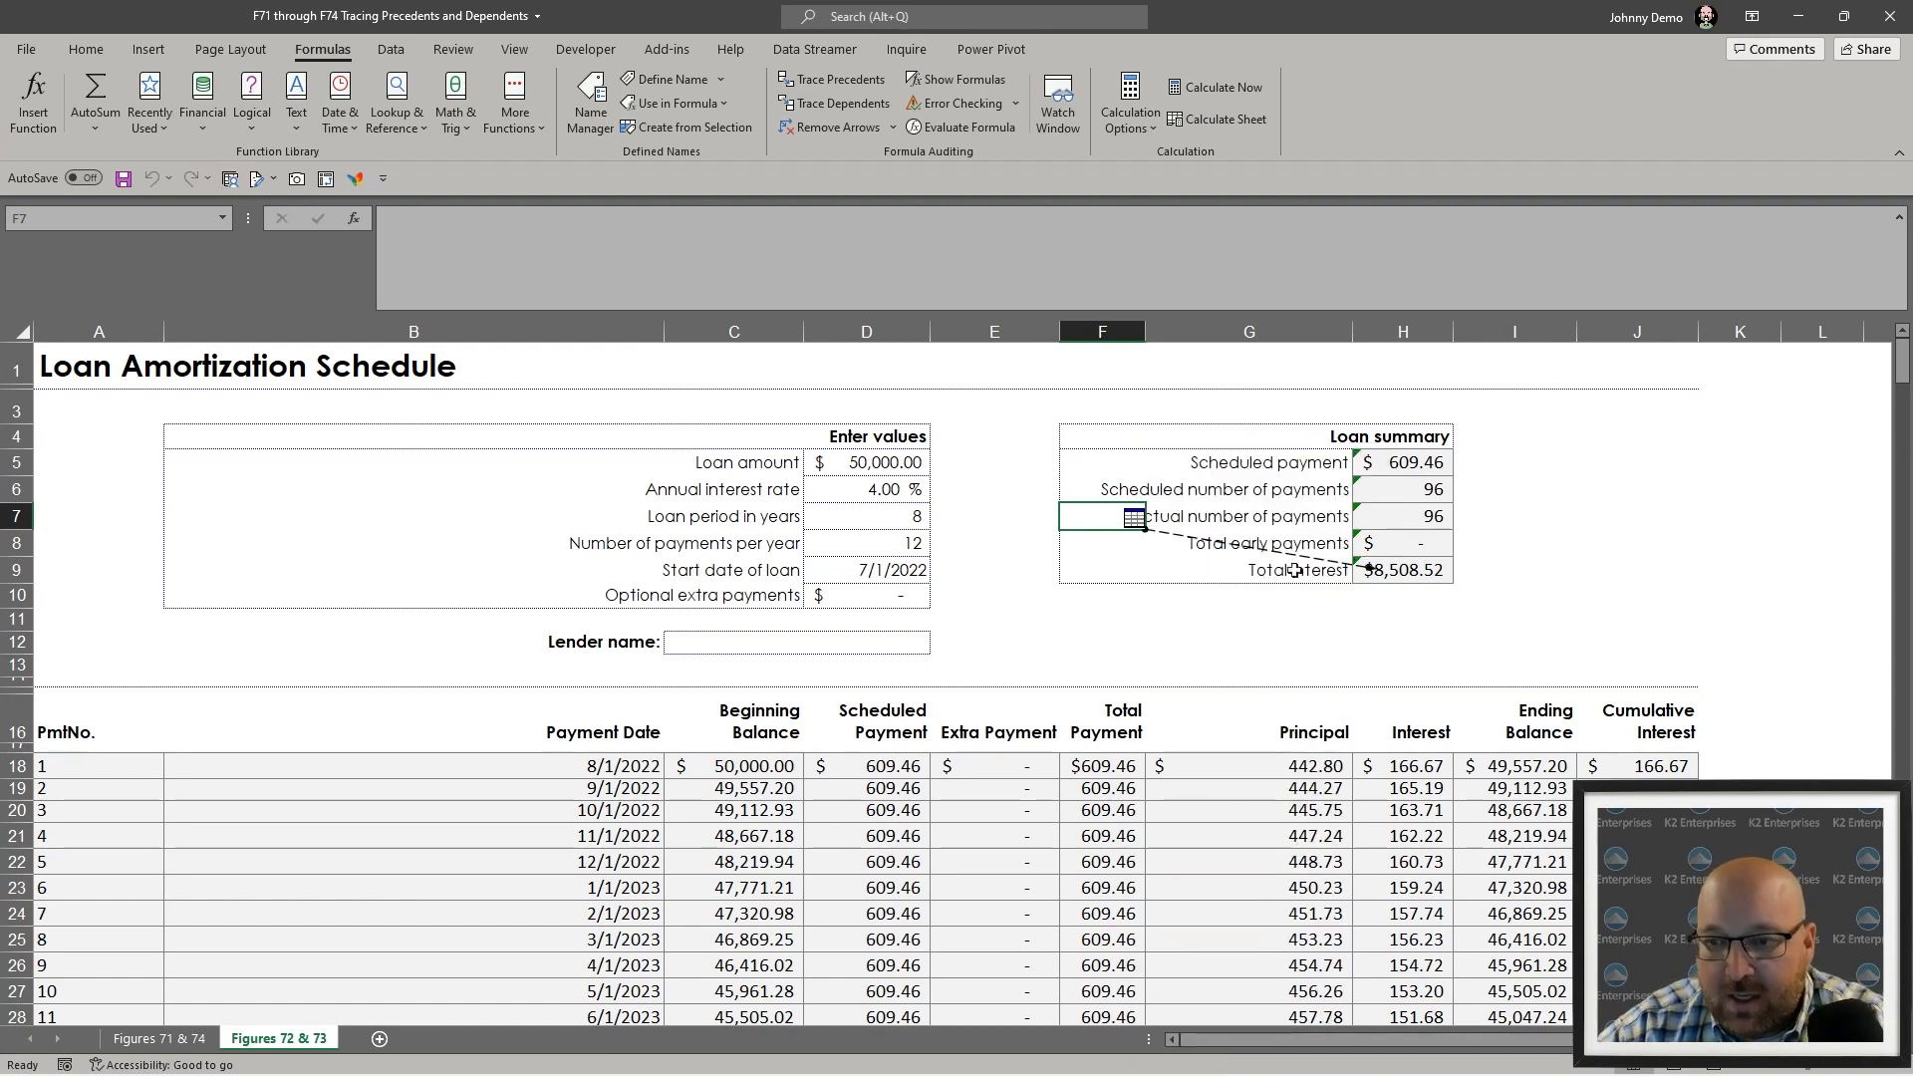
left_click(824, 130)
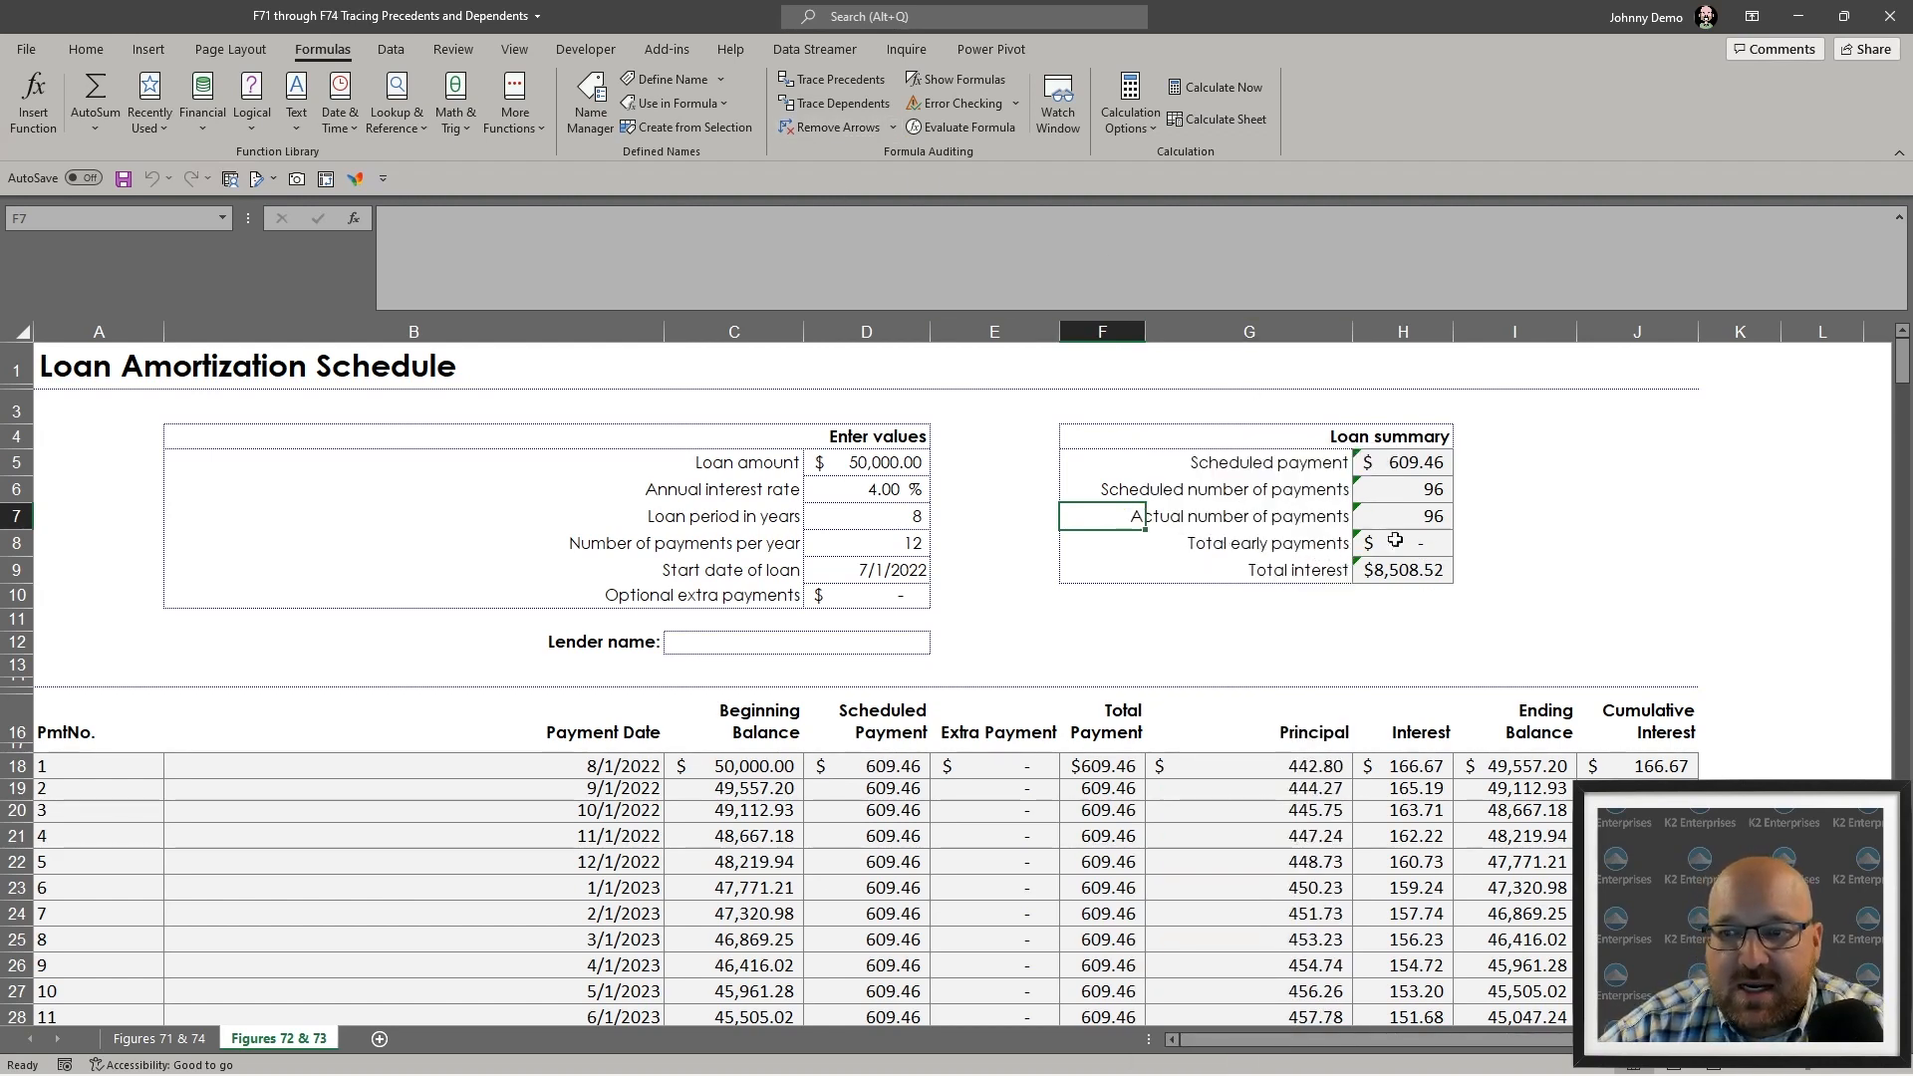
- Try to trace the dependents of the total interest in cell H9 and of the loan amount in cell D5
left_click(1426, 564)
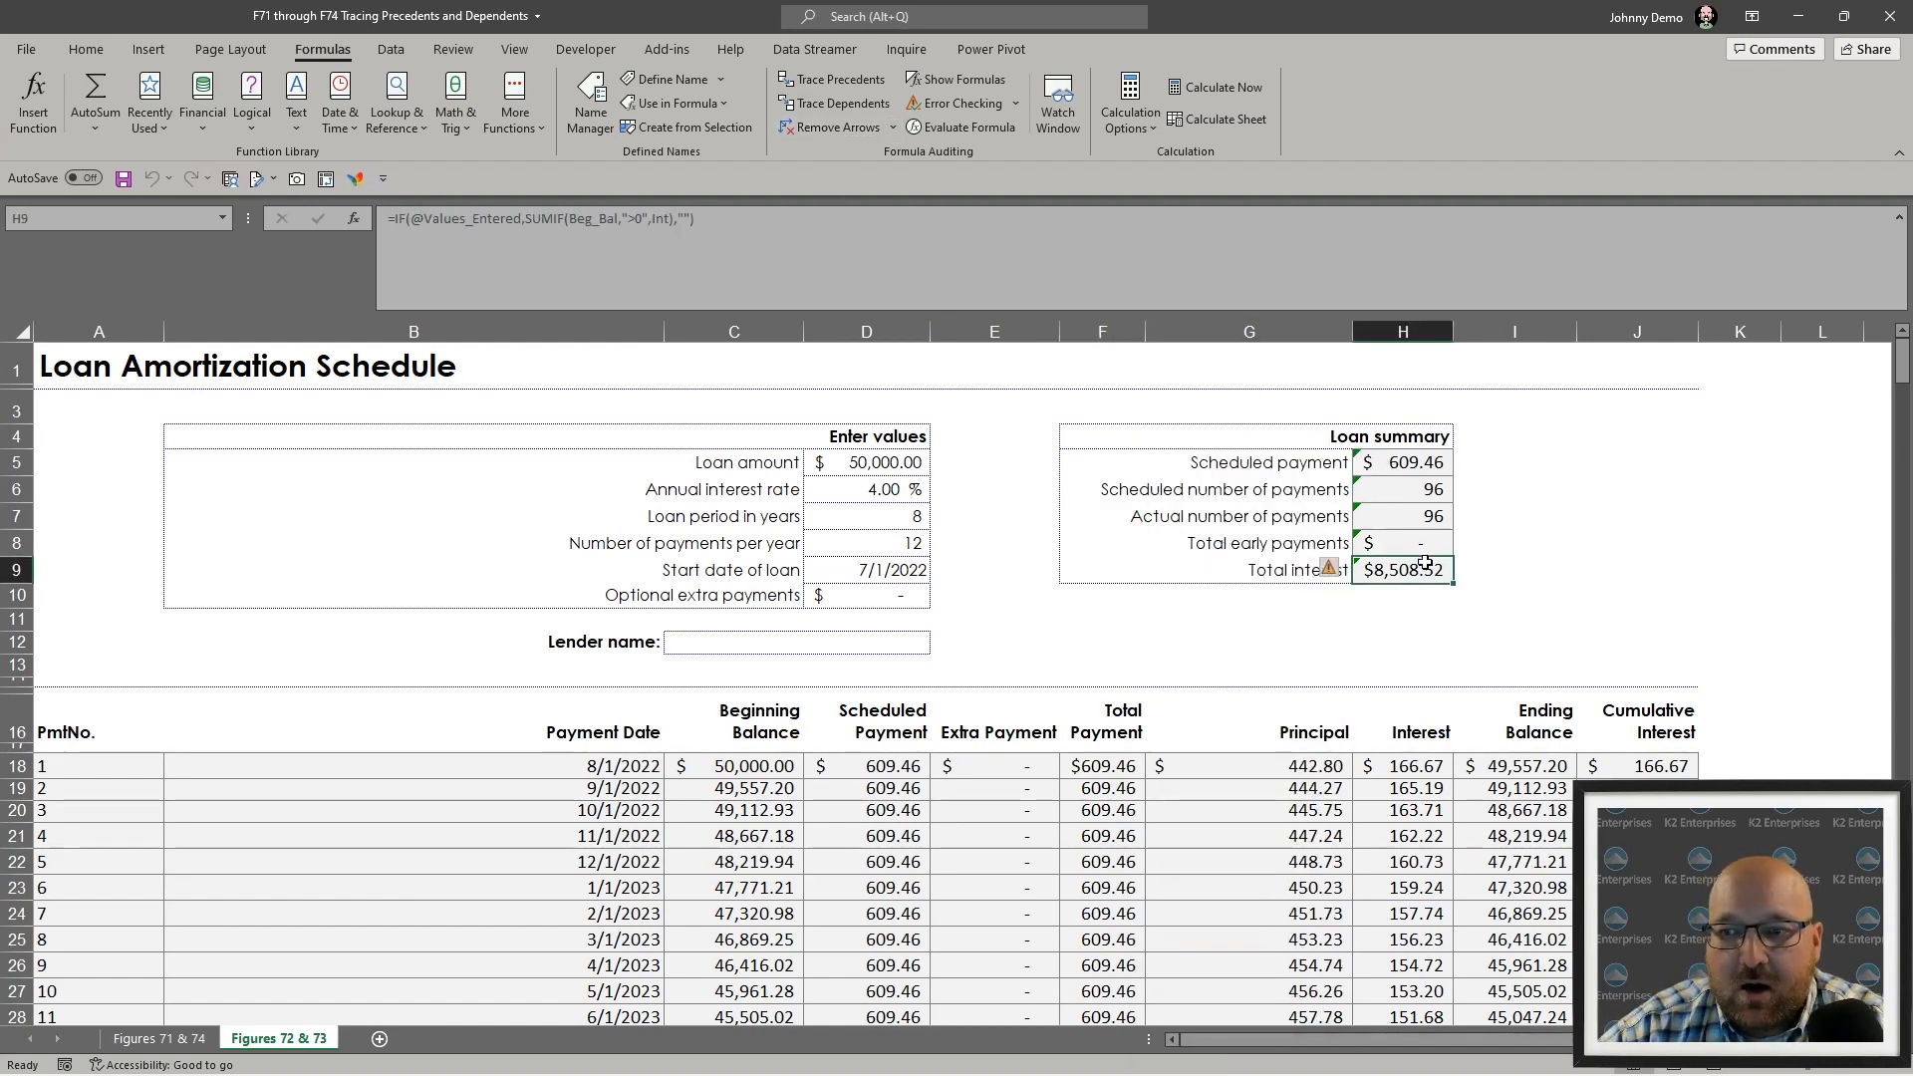
left_click(859, 109)
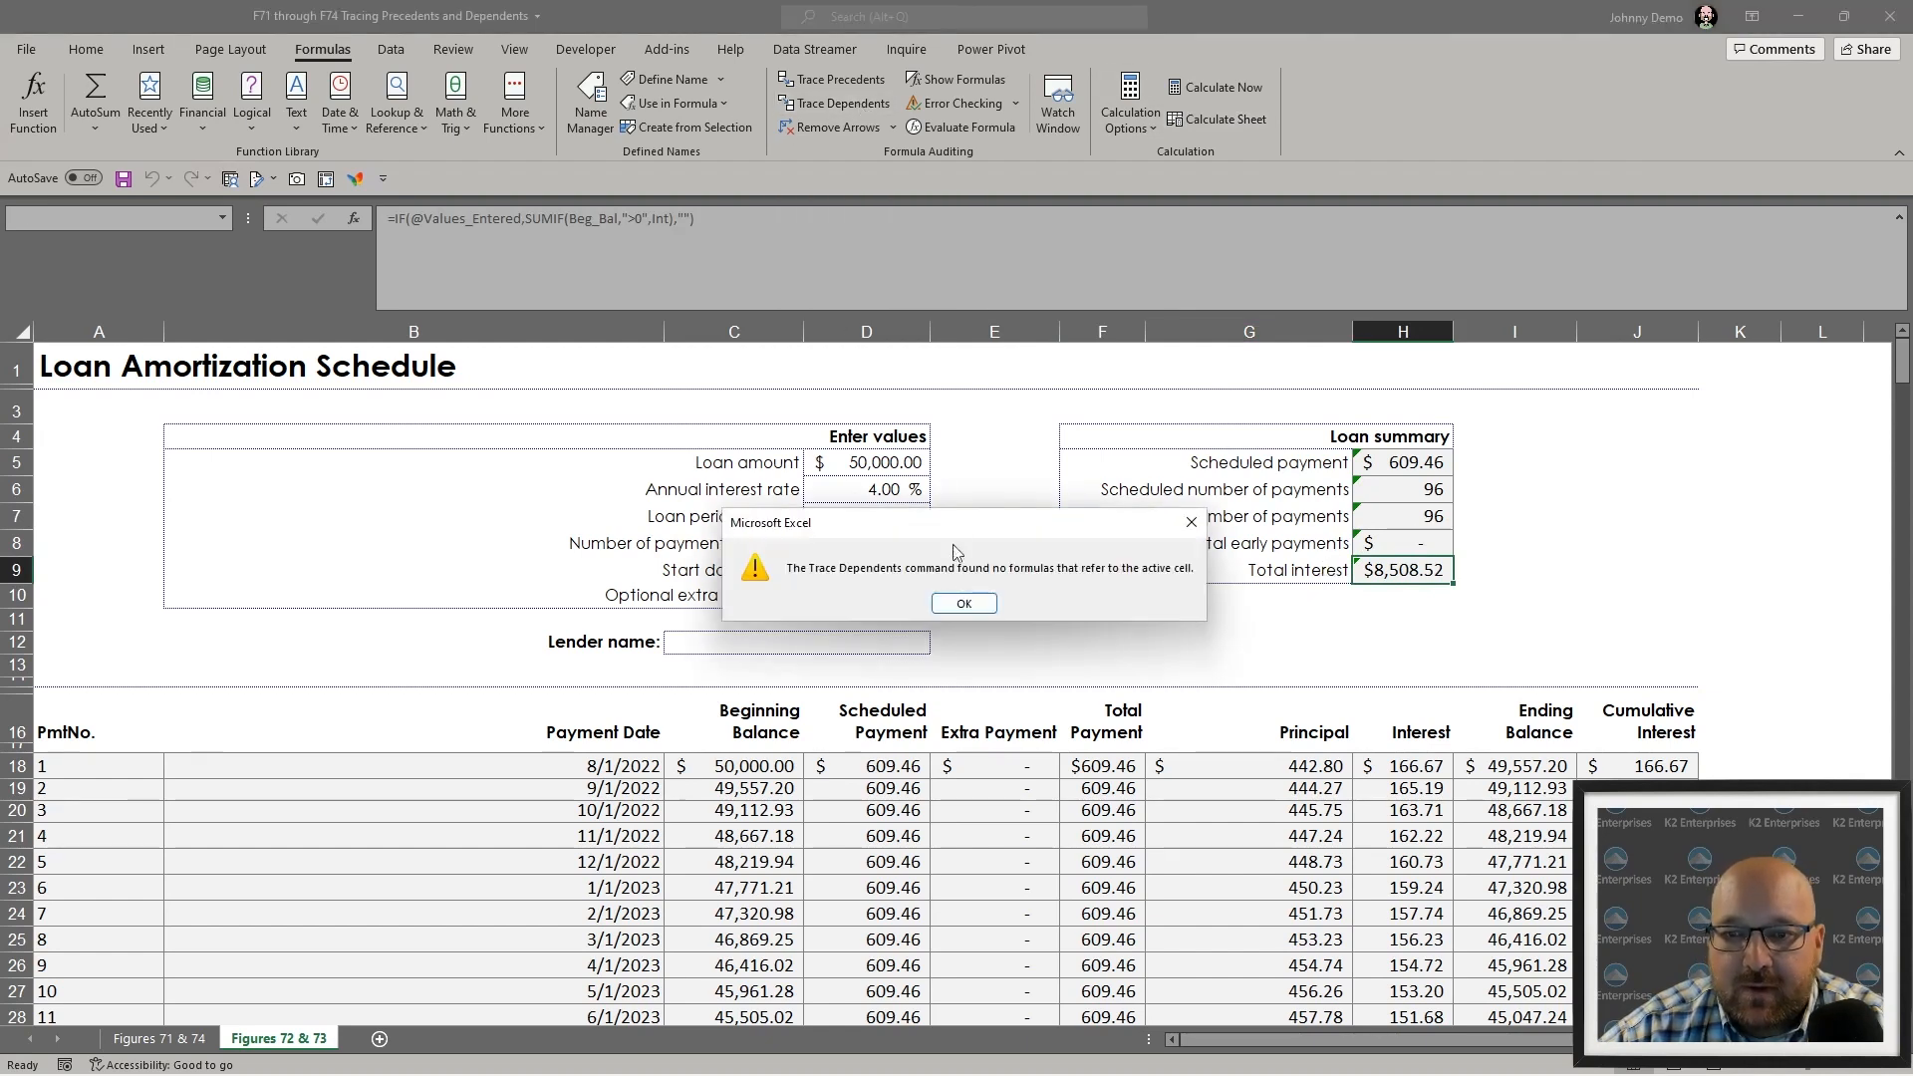
left_click(964, 604)
left_click(866, 475)
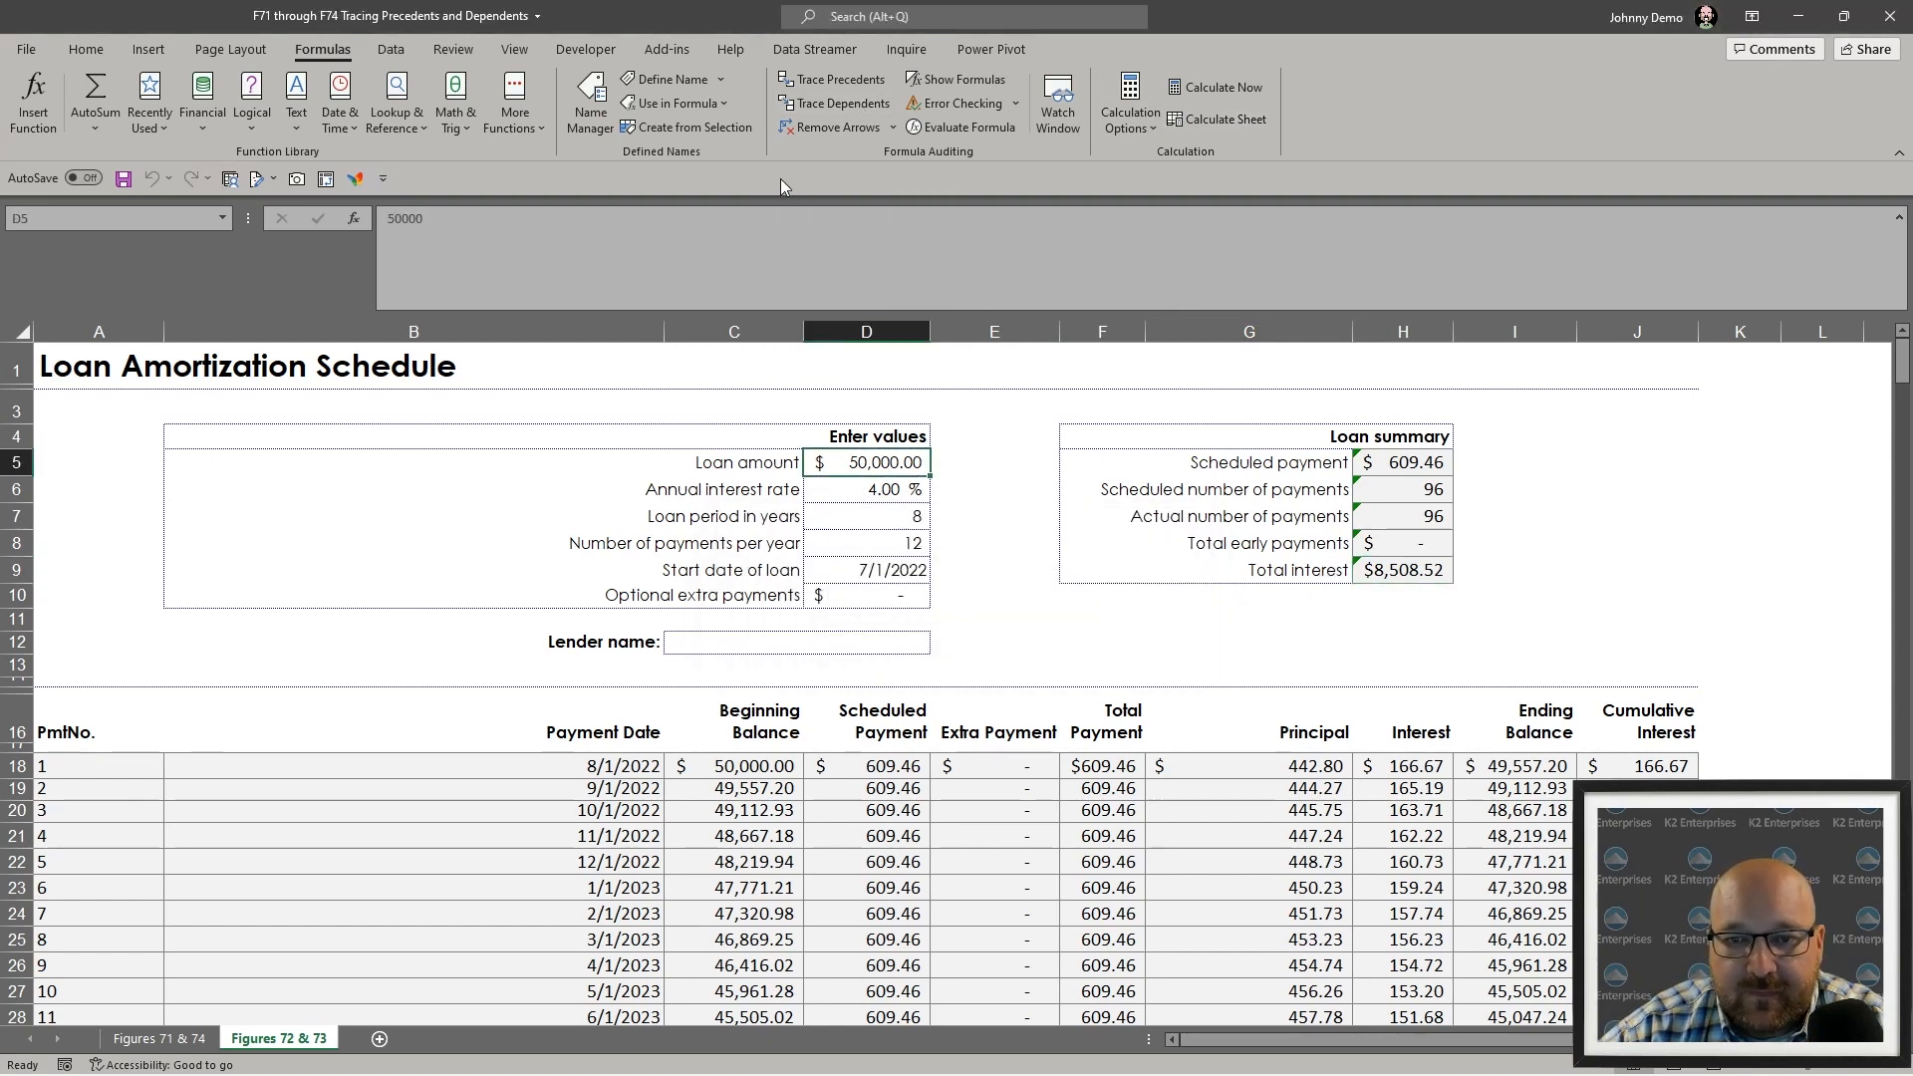
left_click(855, 105)
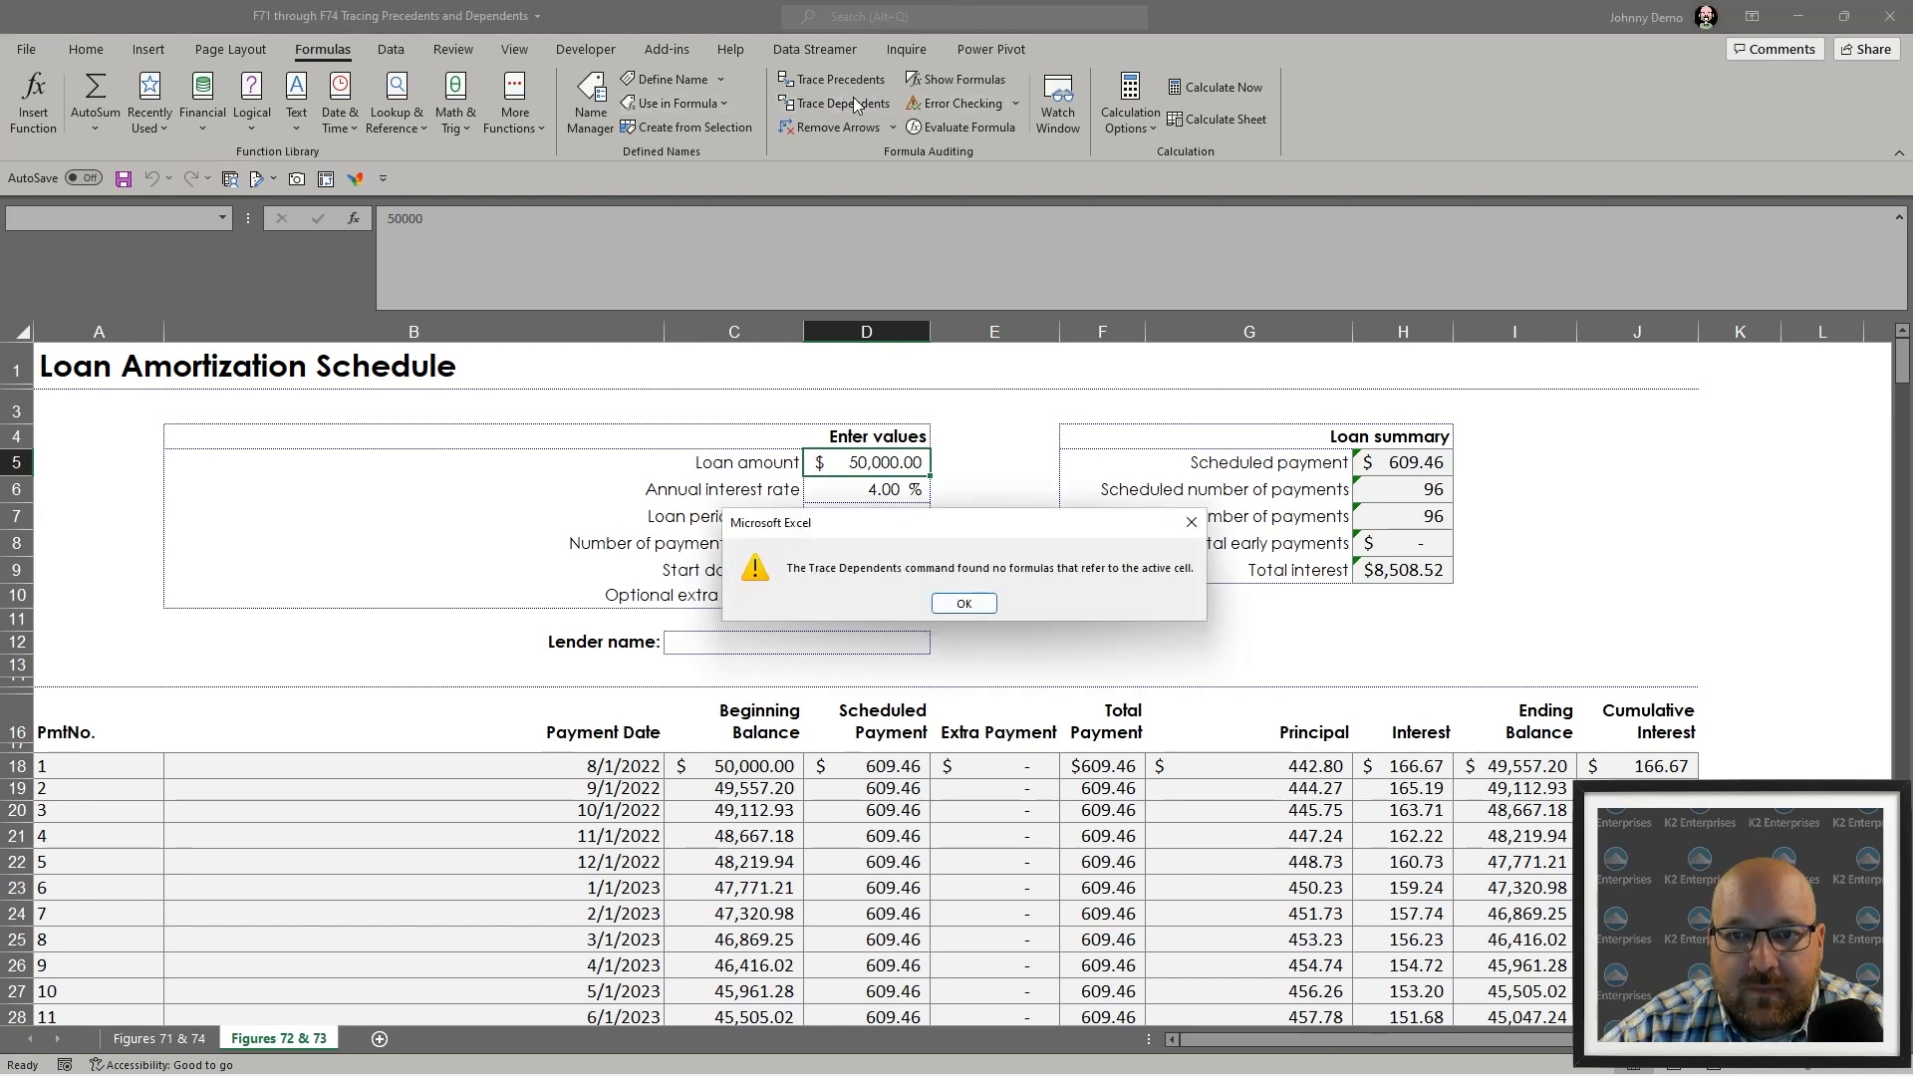
left_click(966, 602)
- Trace the precedents of the first cumulative interest value in cell J18 and remove the trace arrow
left_click(1646, 765)
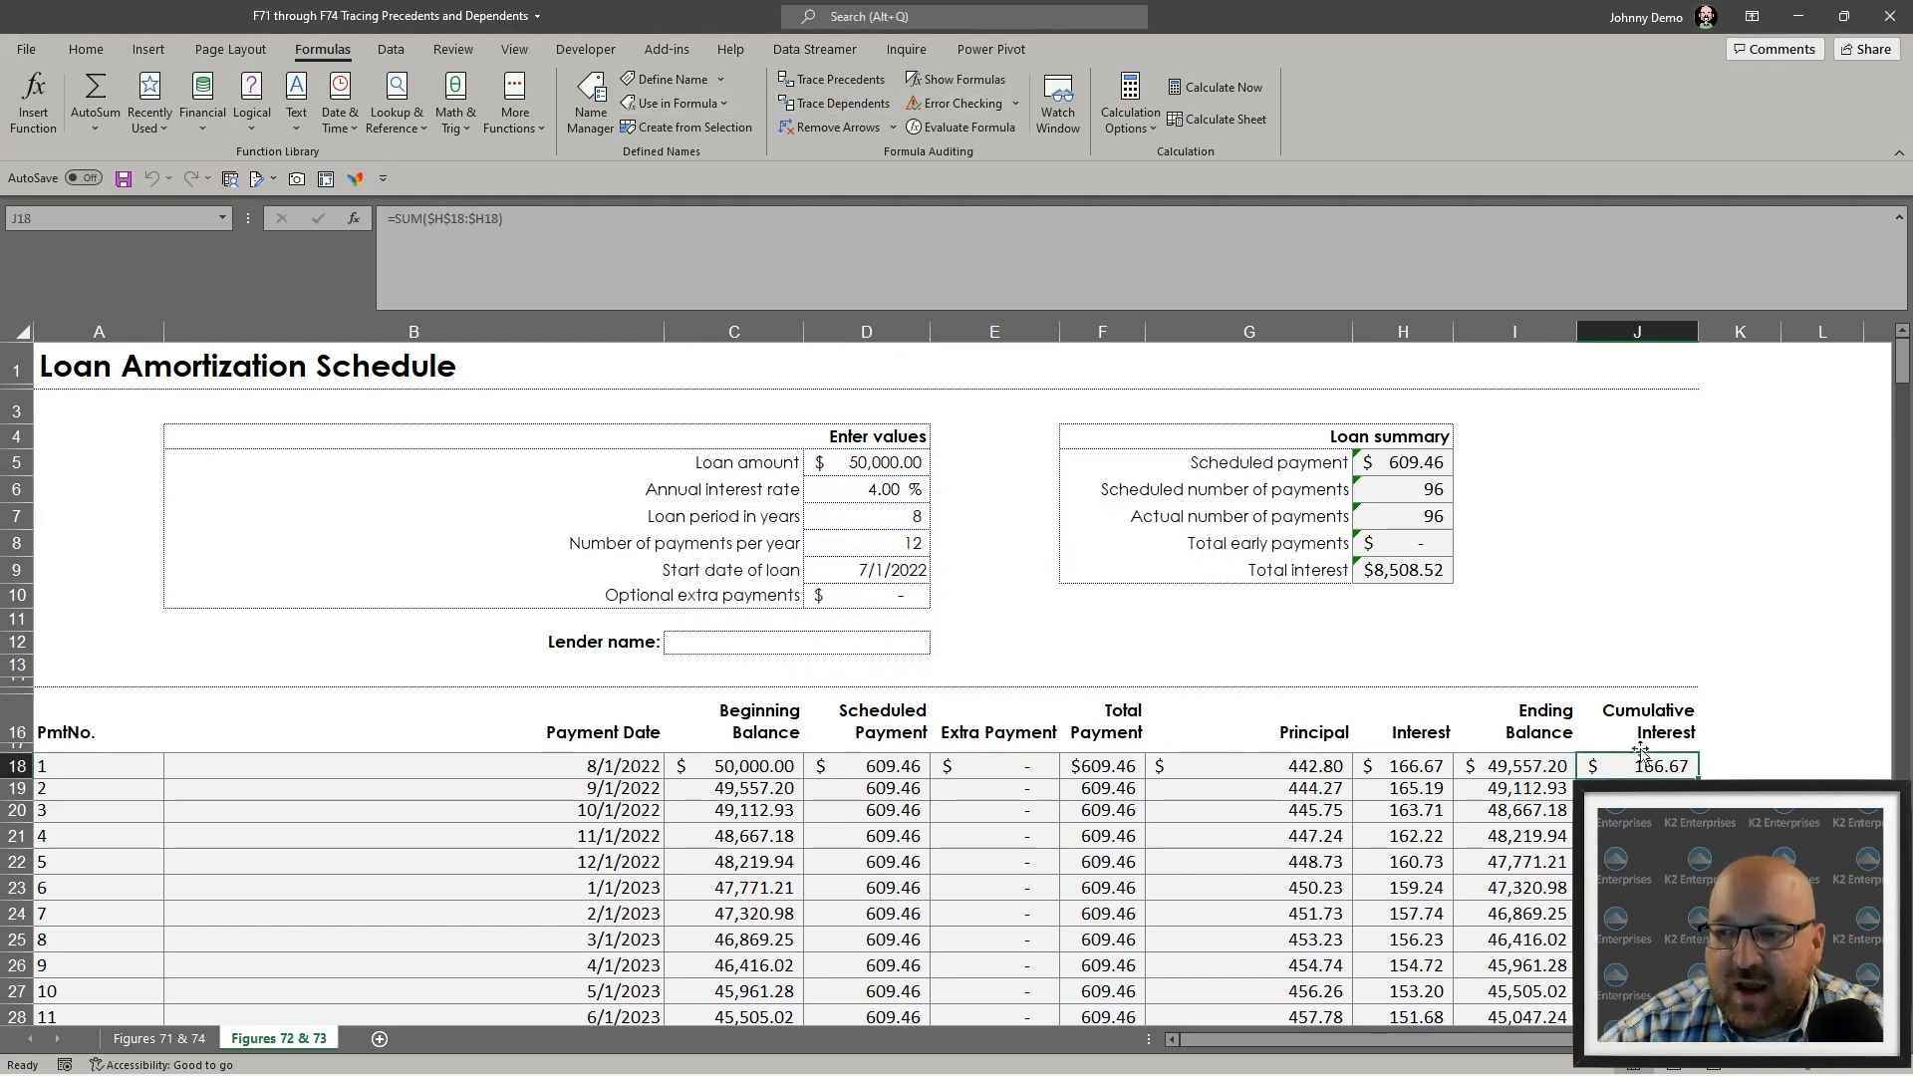
left_click(842, 80)
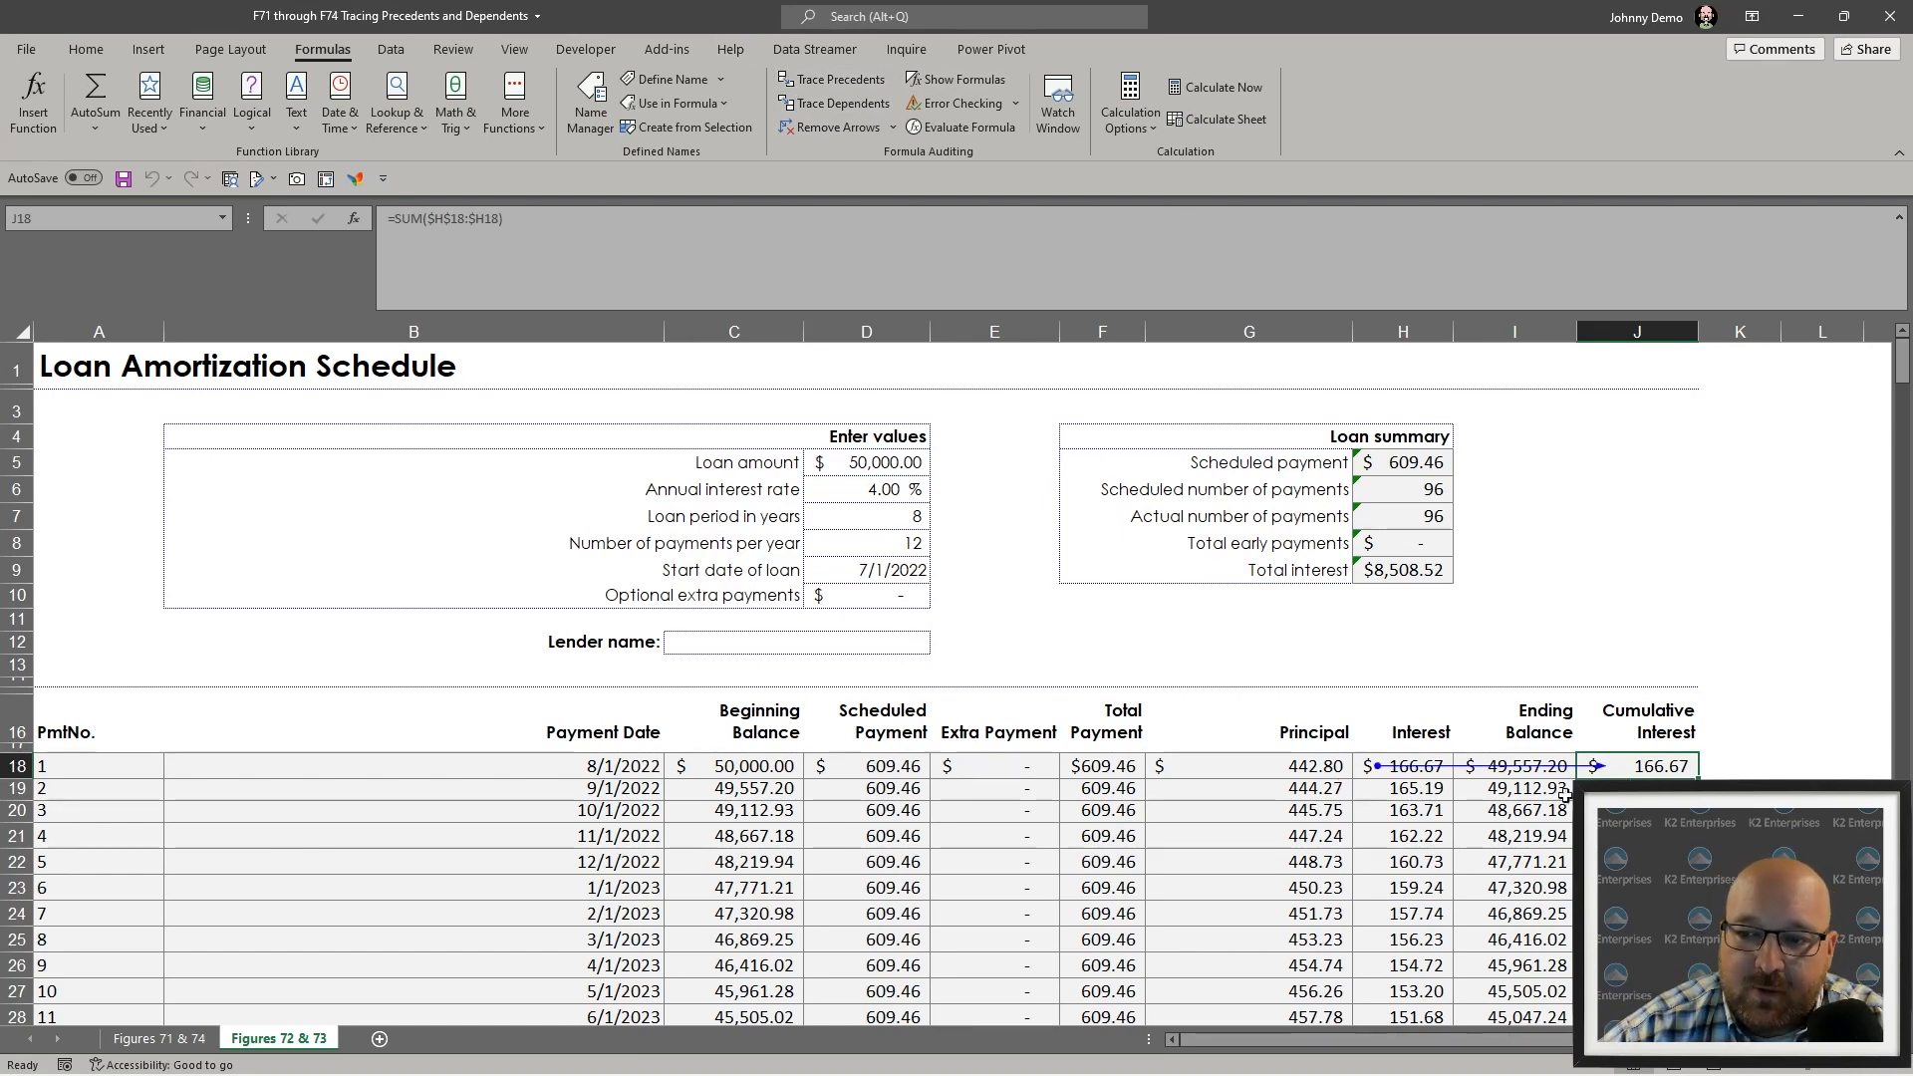
left_click(809, 127)
- Trace the precedents of the cumulative interest in cell J26, inspect the outlined interest range, and remove the trace arrow
key("Down")
key("Down")
key("Down")
key("Down")
key("Down")
key("Down")
key("Down")
key("Down")
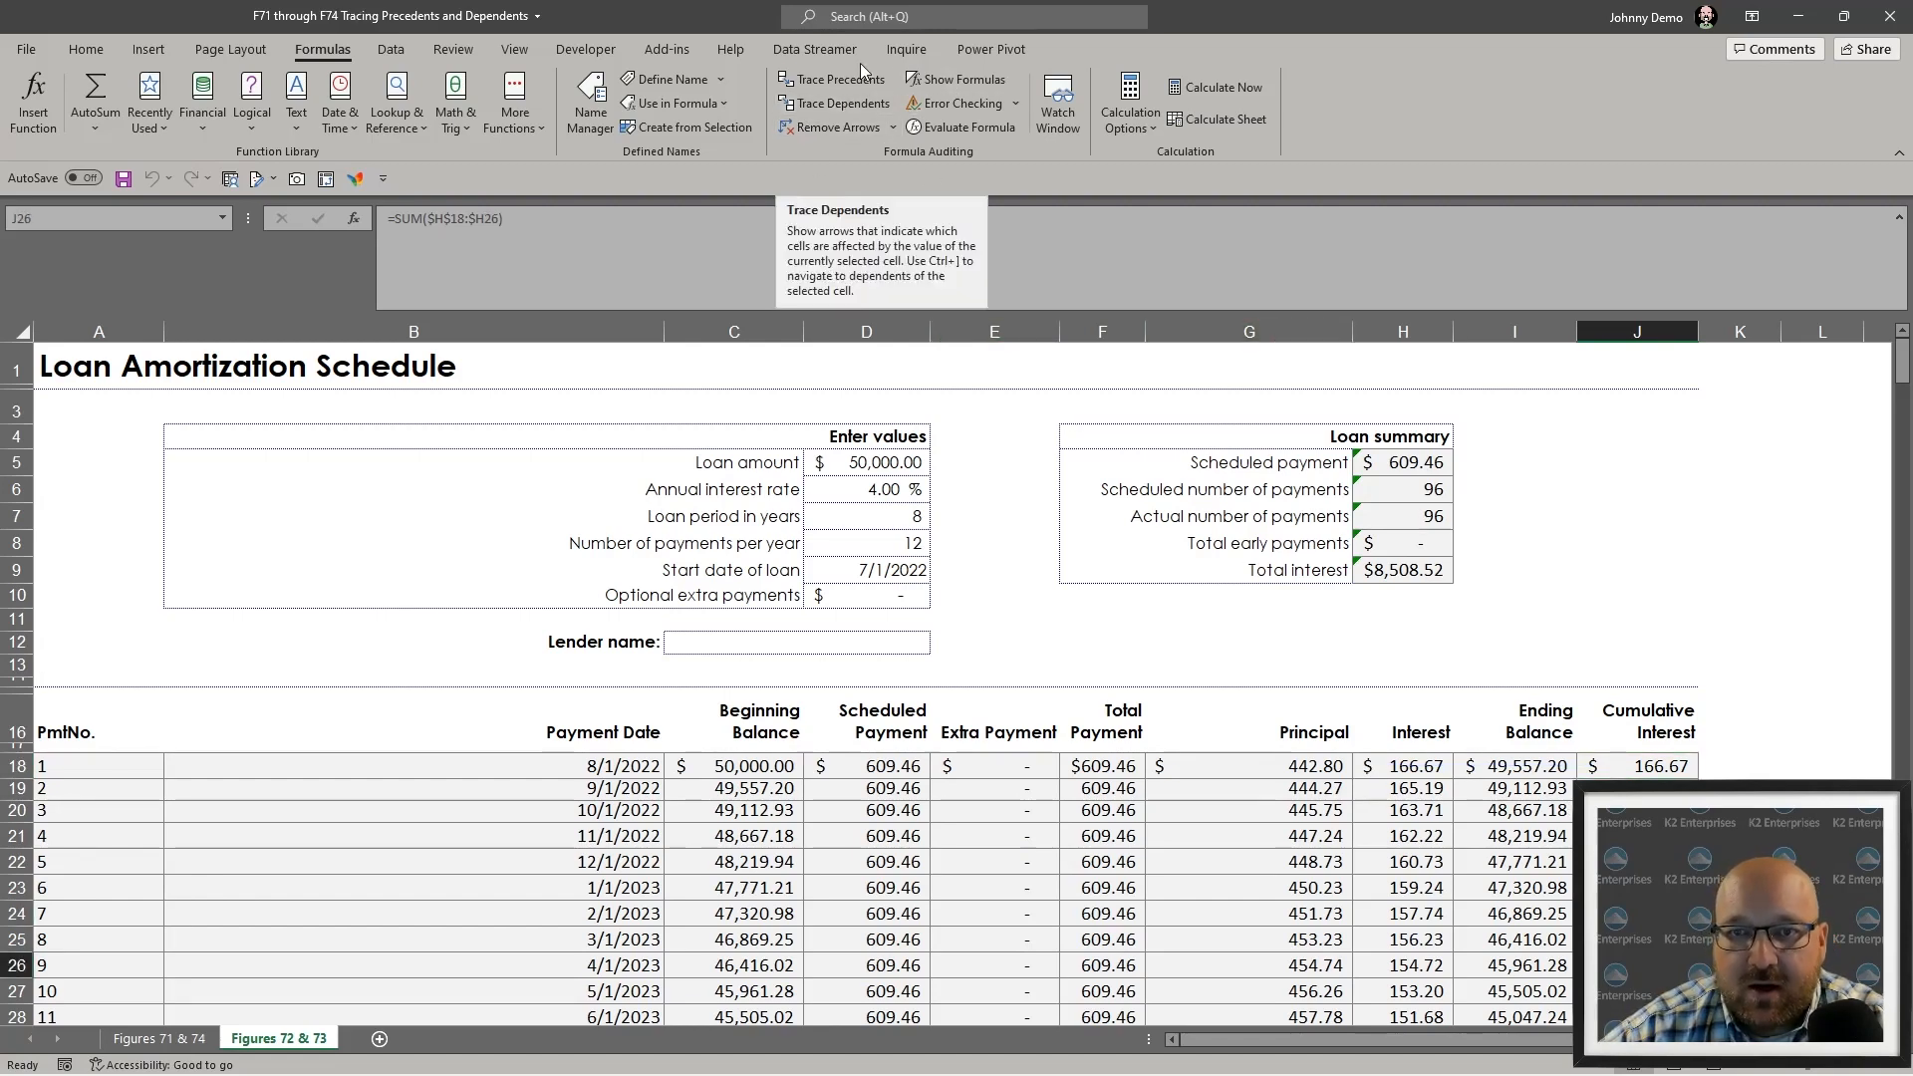
left_click(832, 79)
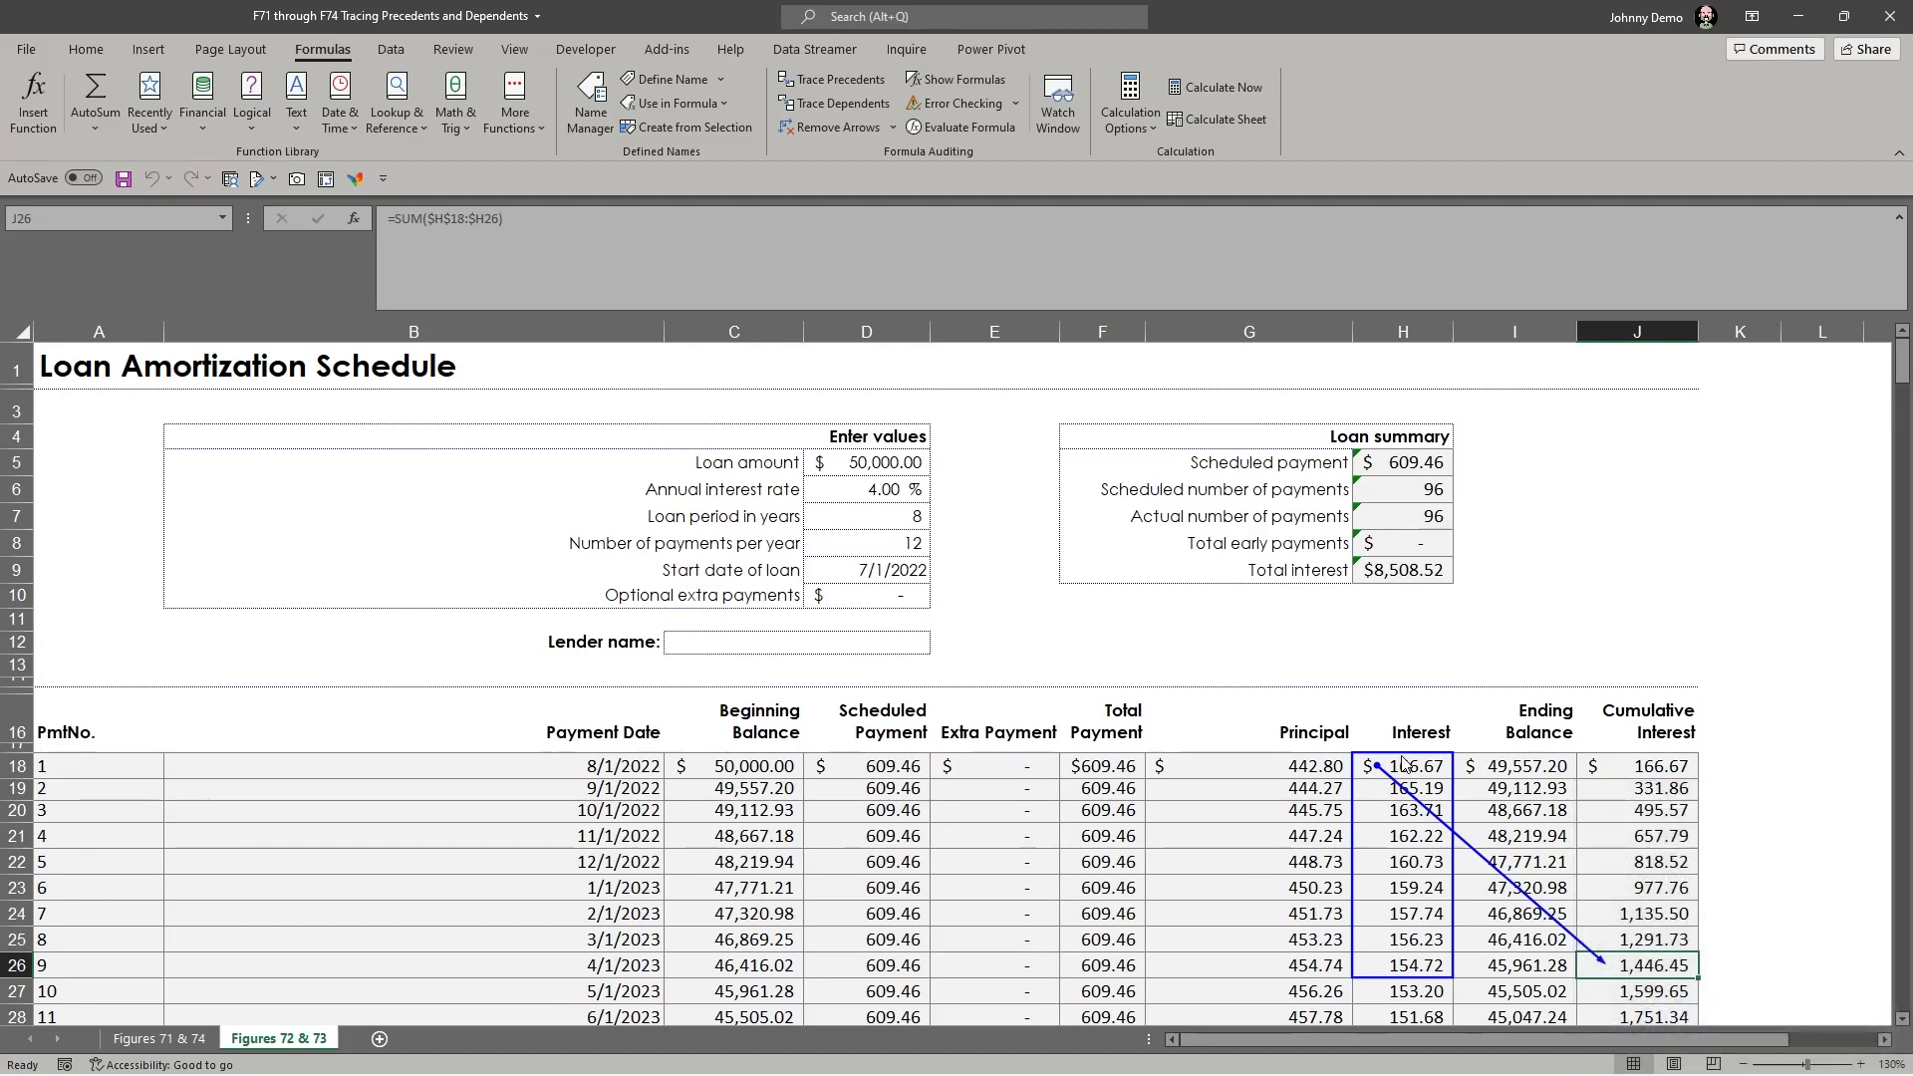
scroll(1548, 747, "down", 3)
scroll(1548, 747, "down", 1)
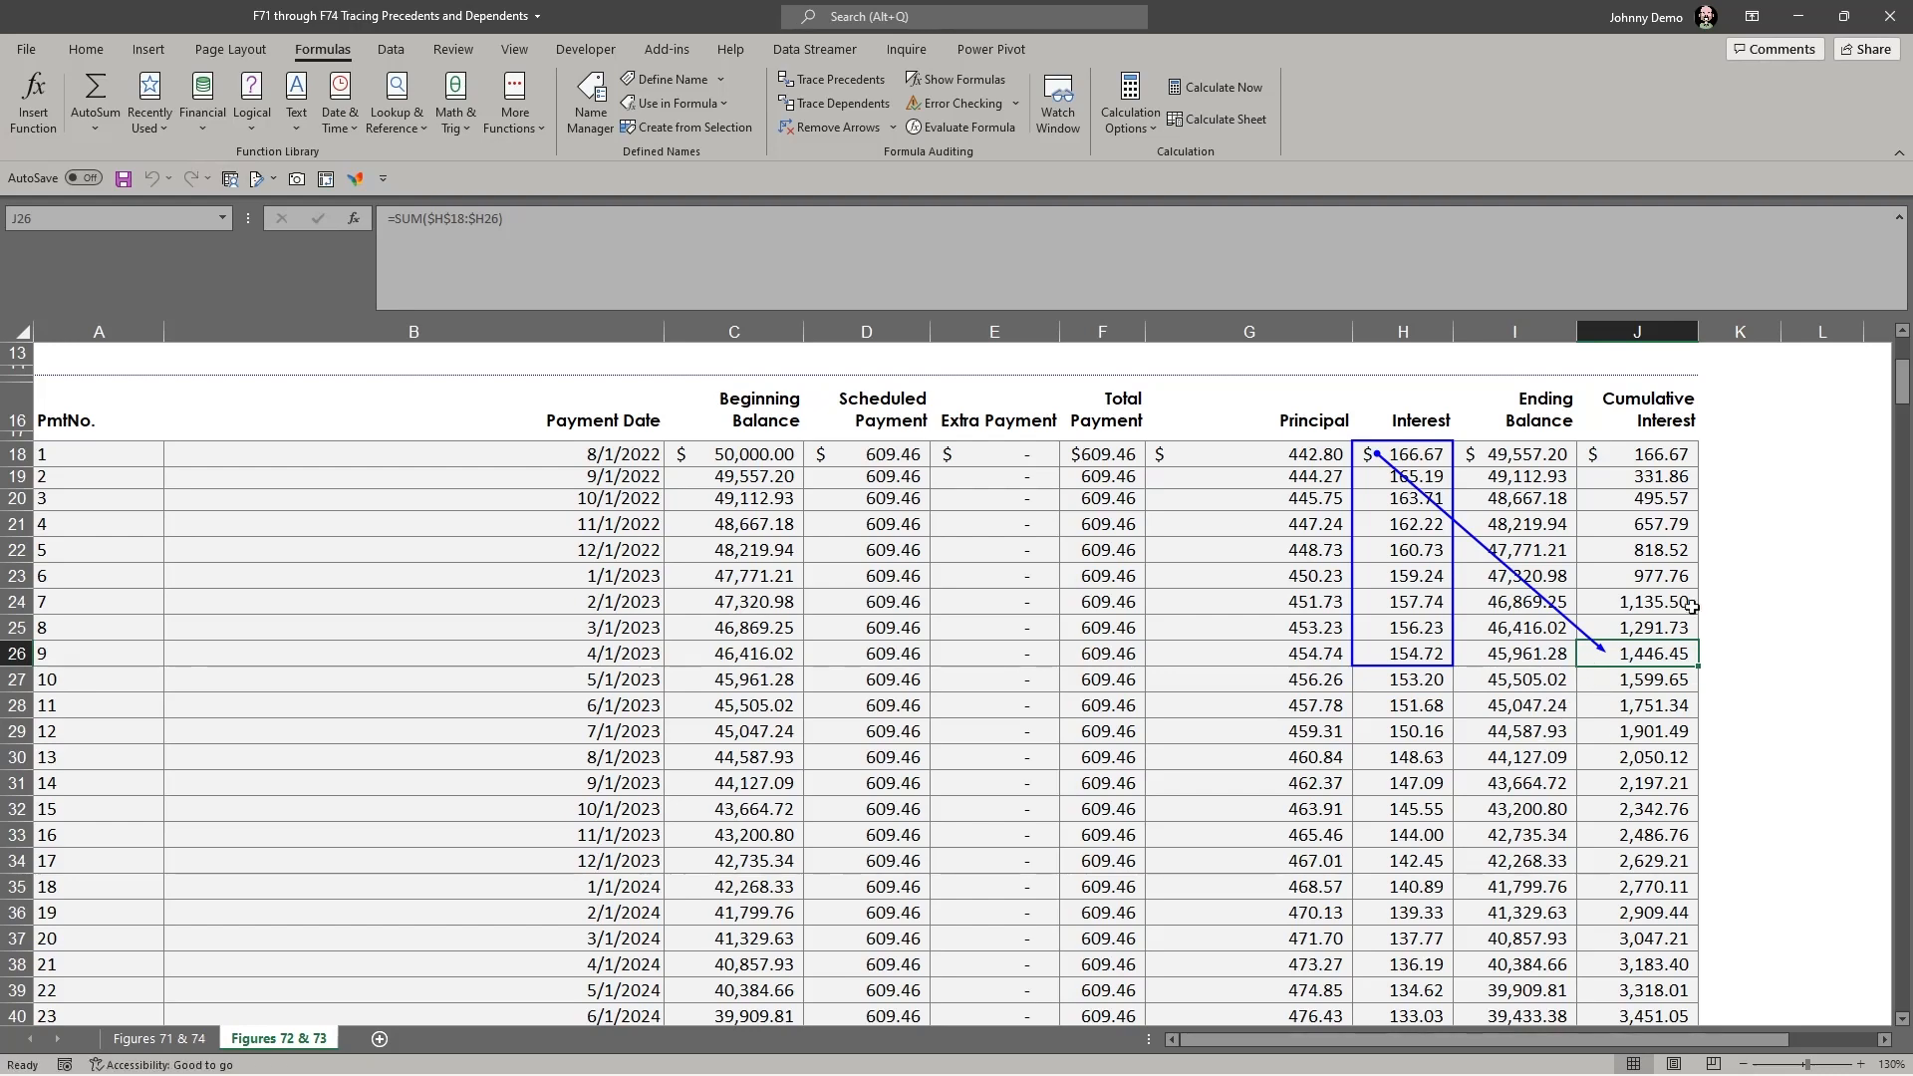
scroll(1262, 761, "up", 4)
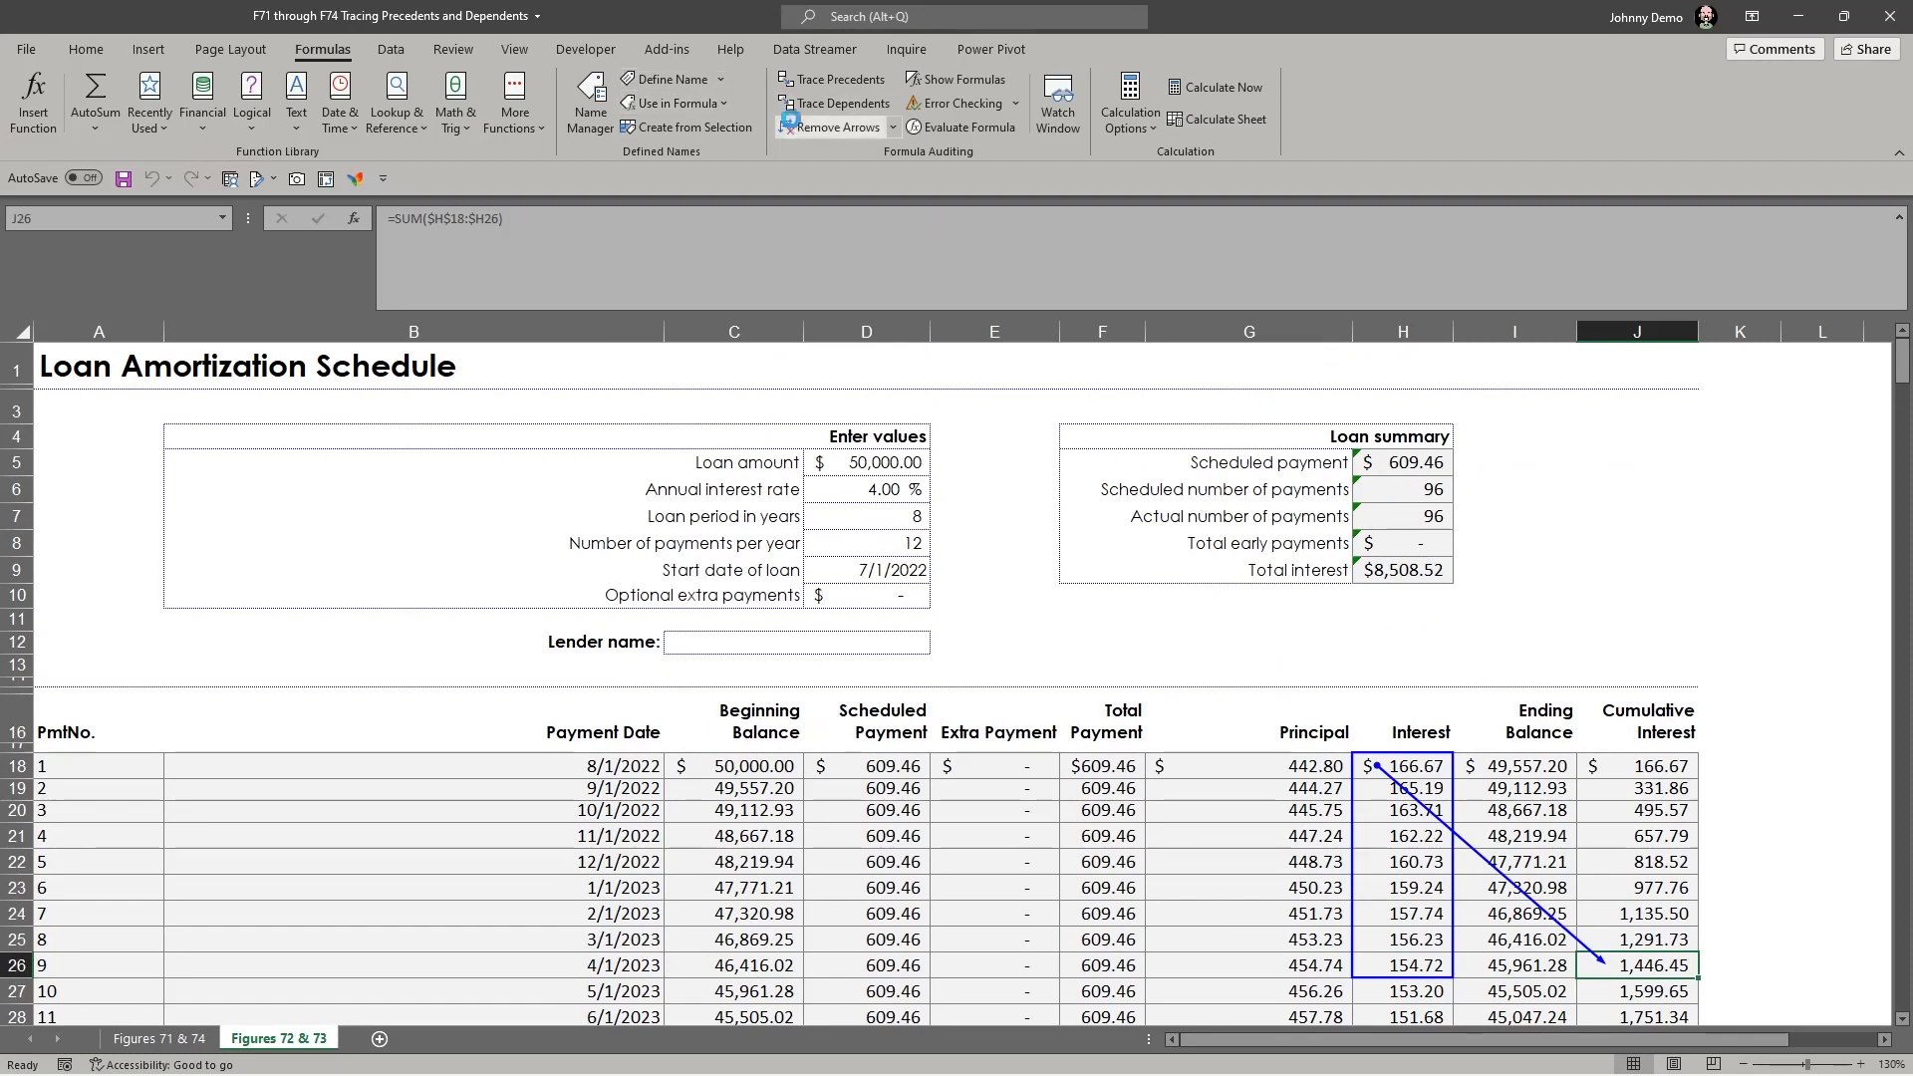
left_click(830, 127)
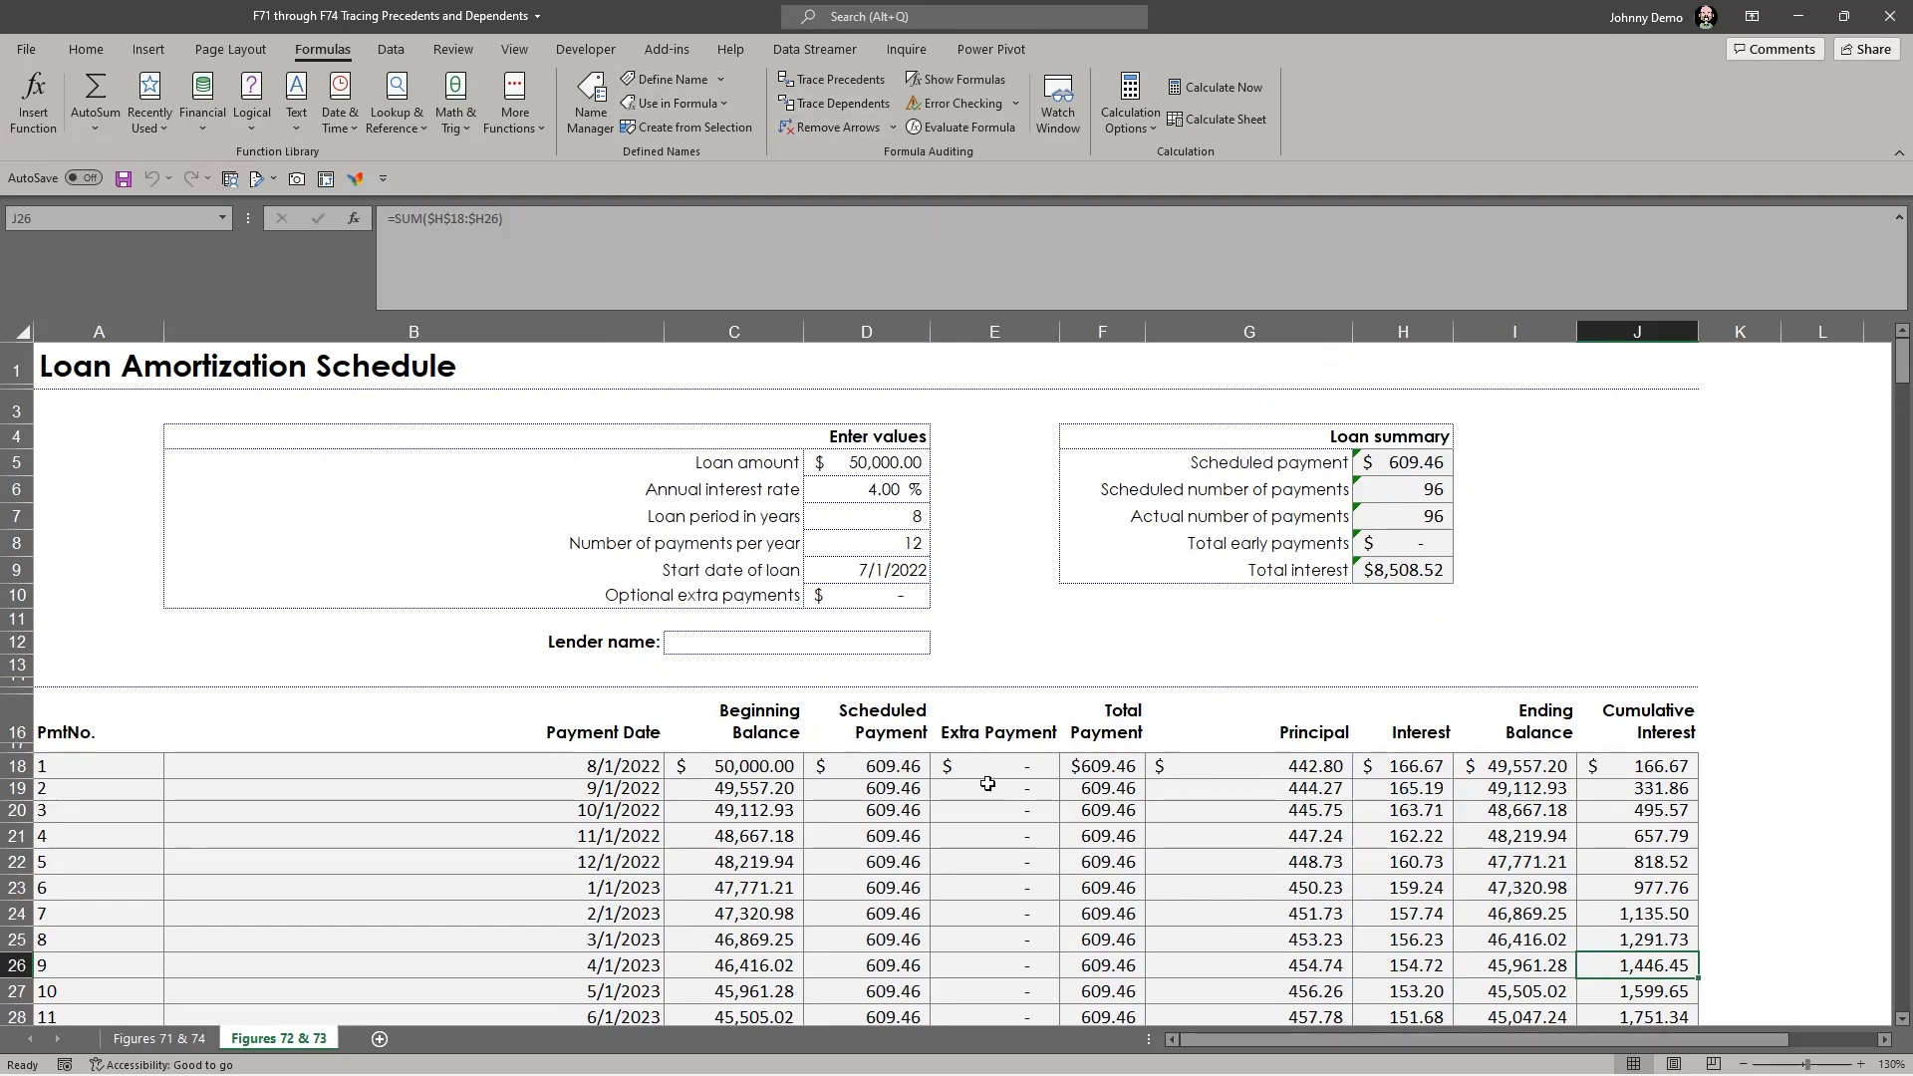
- Try to trace the dependents of the first cumulative interest value in cell J18
left_click(1632, 770)
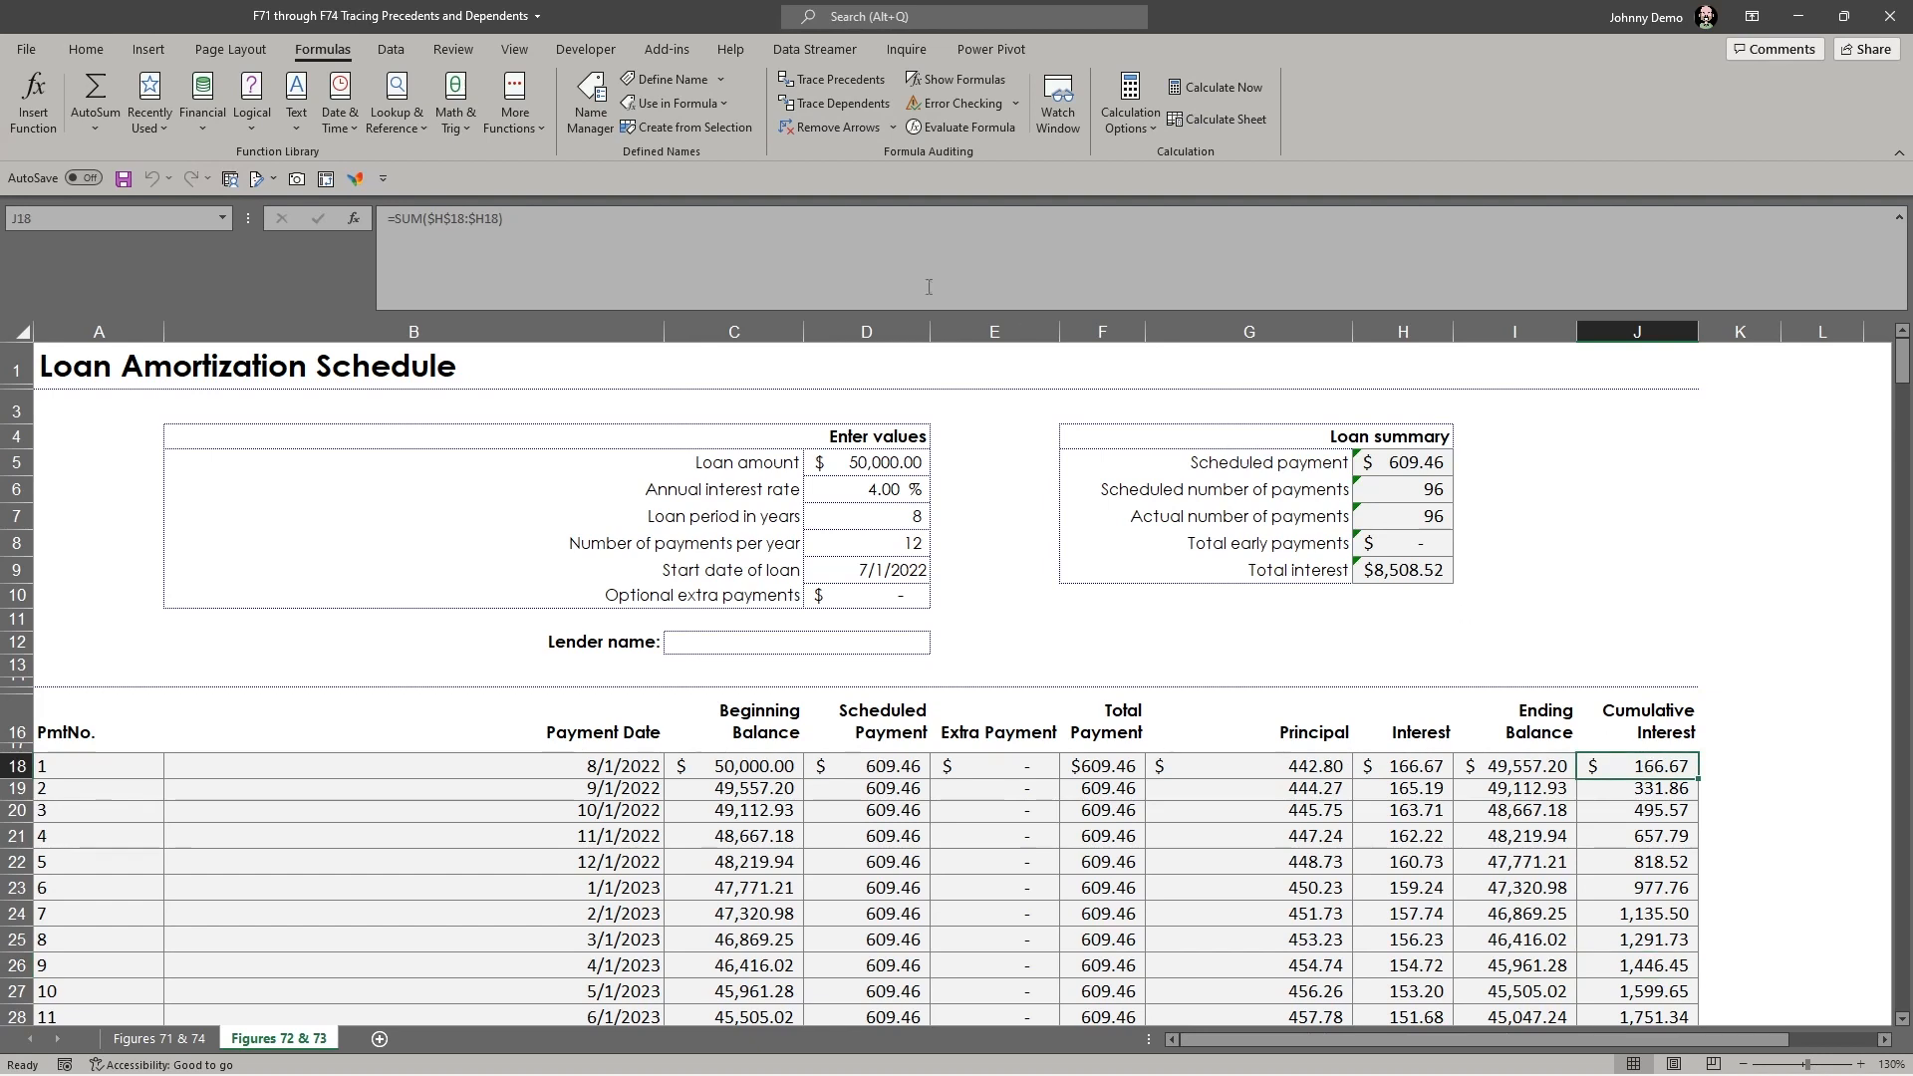
left_click(815, 104)
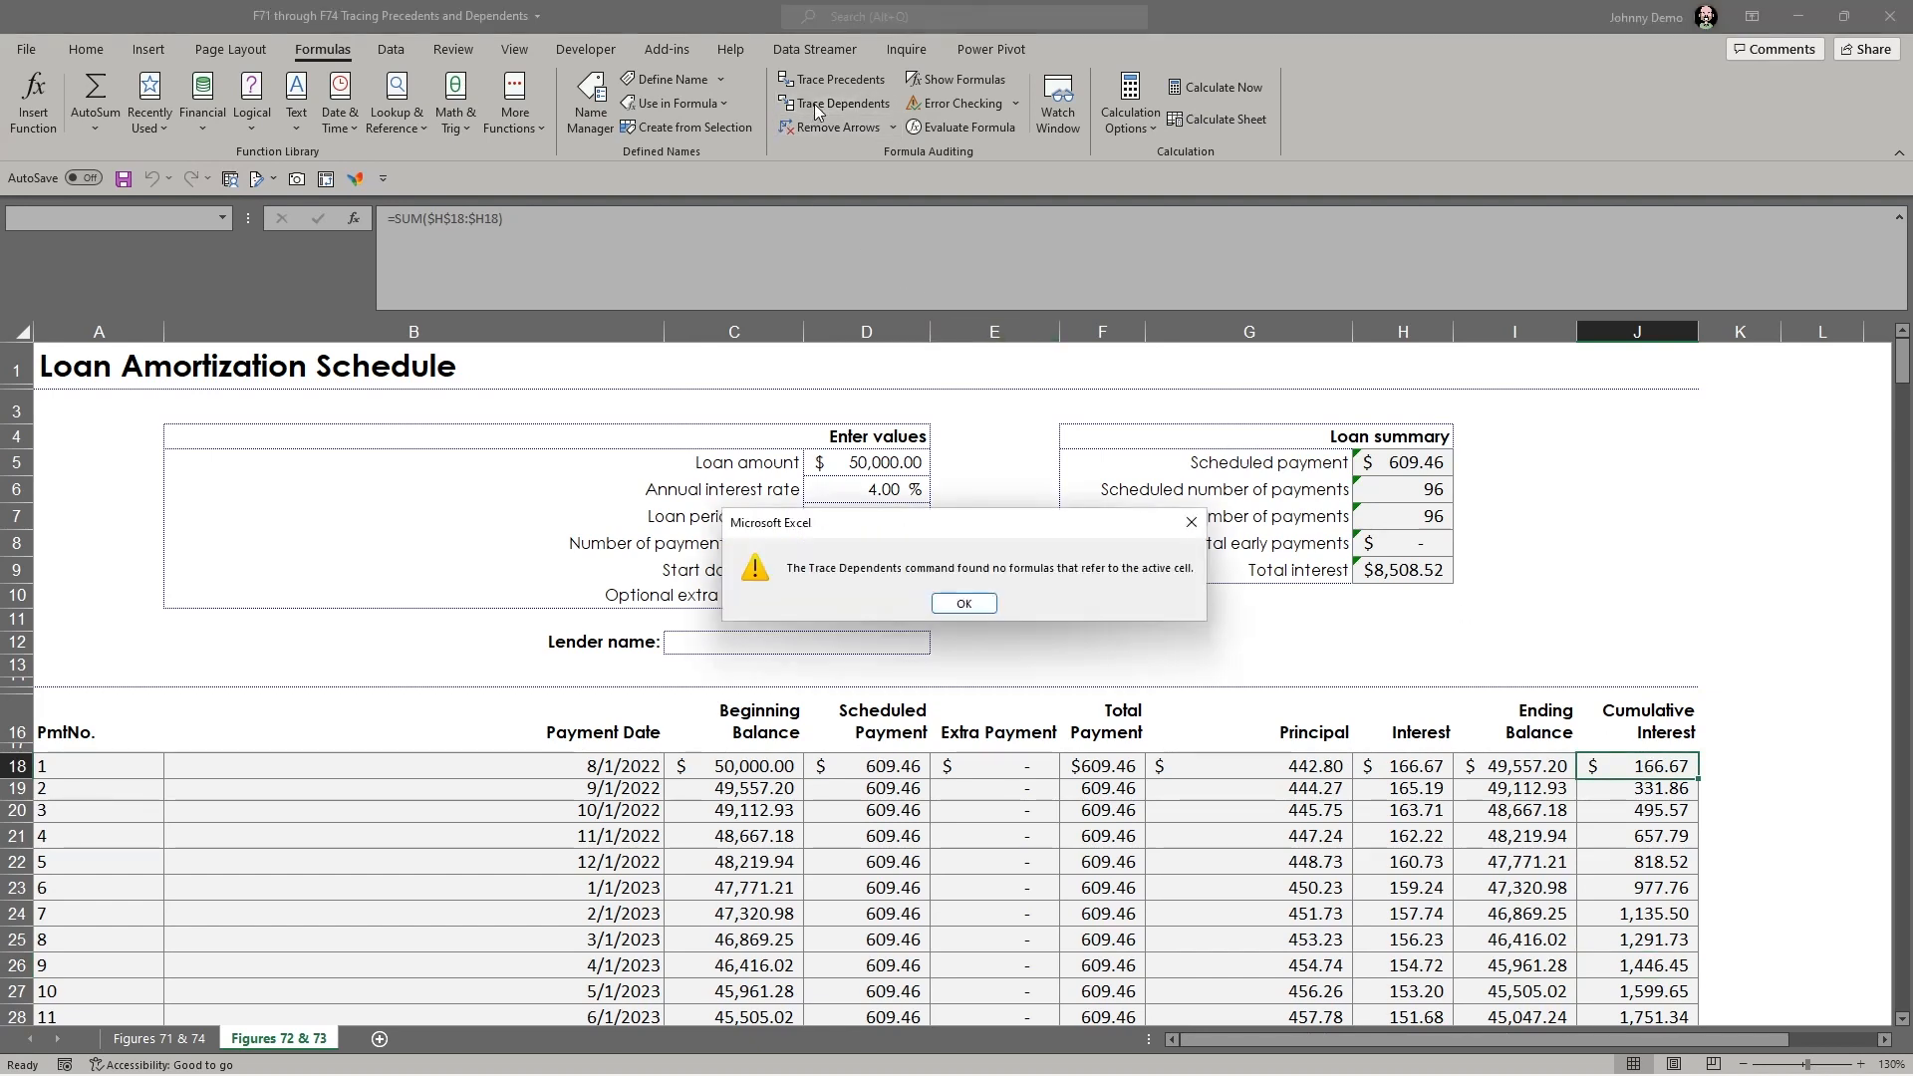
left_click(960, 602)
- Try to trace the dependents of the beginning balance in cell C44 and return to the start of the schedule
scroll(1077, 788, "down", 5)
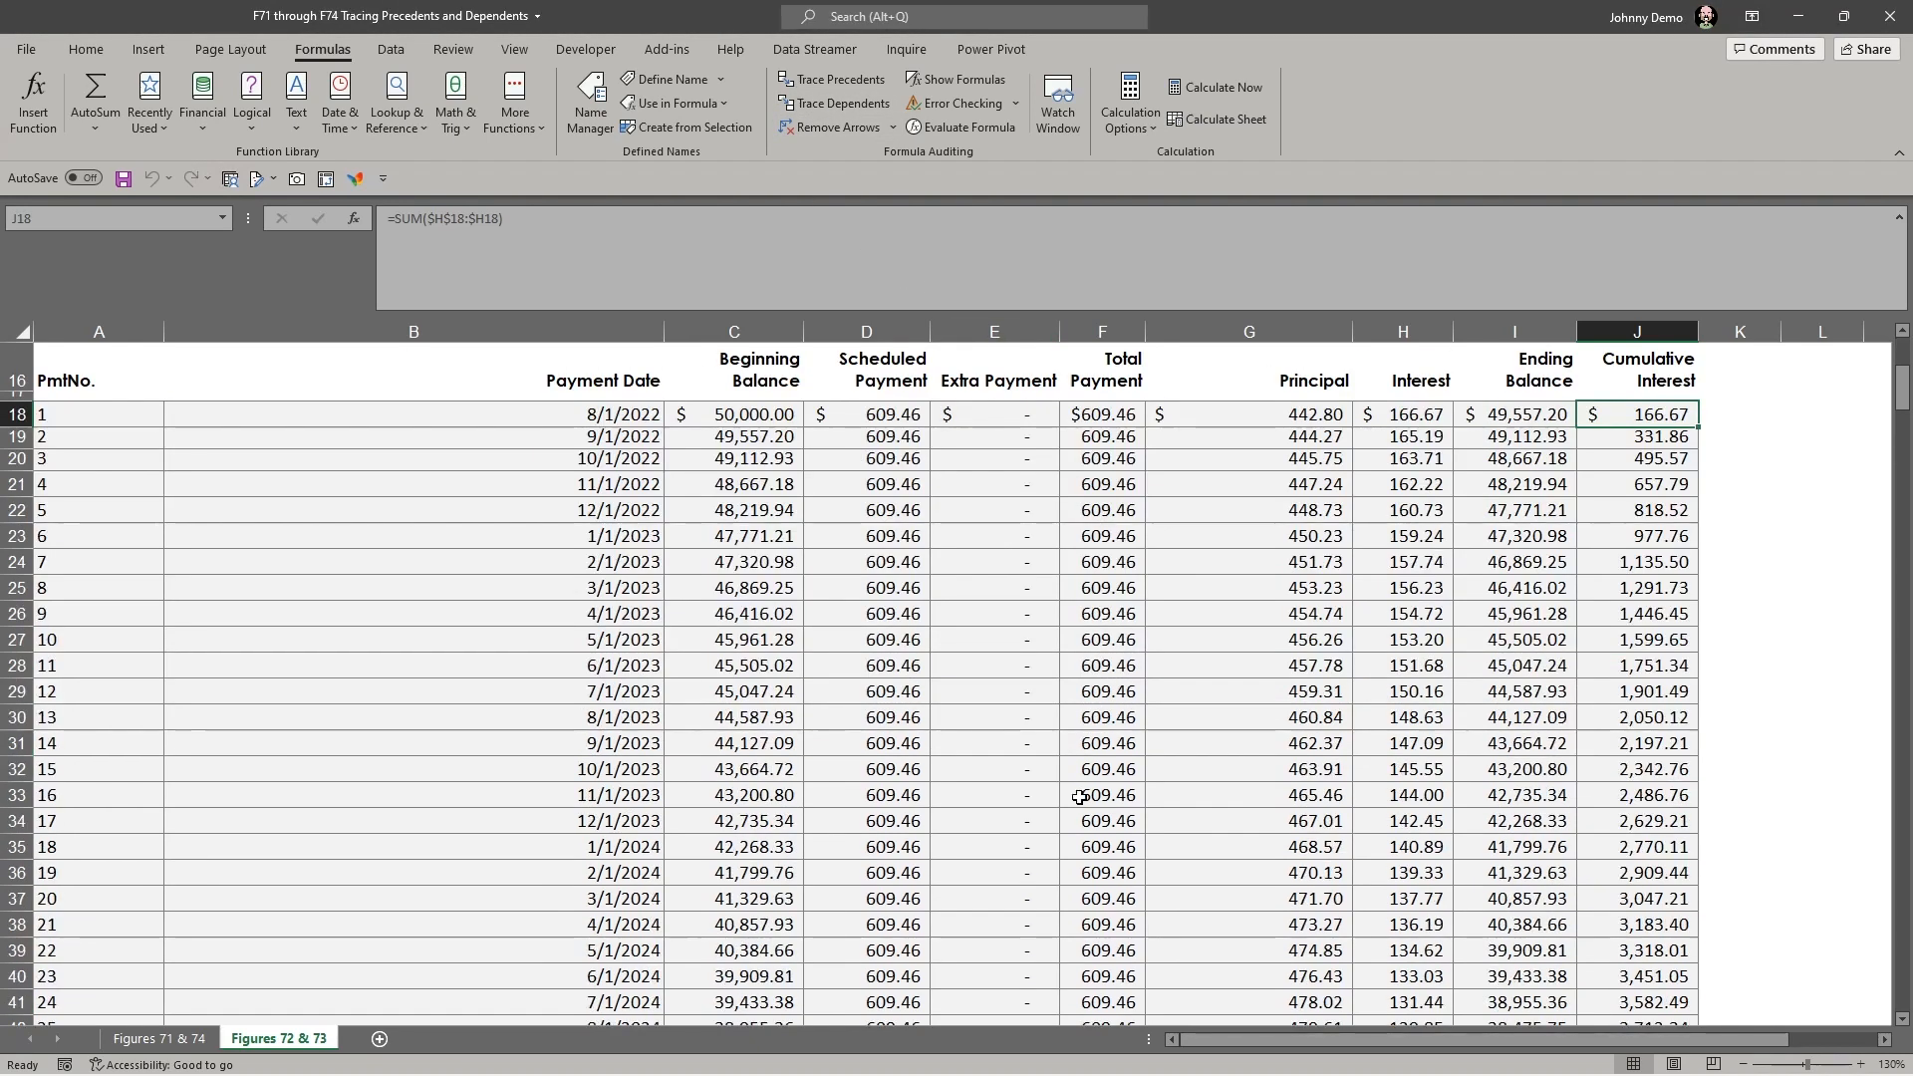
scroll(879, 702, "down", 5)
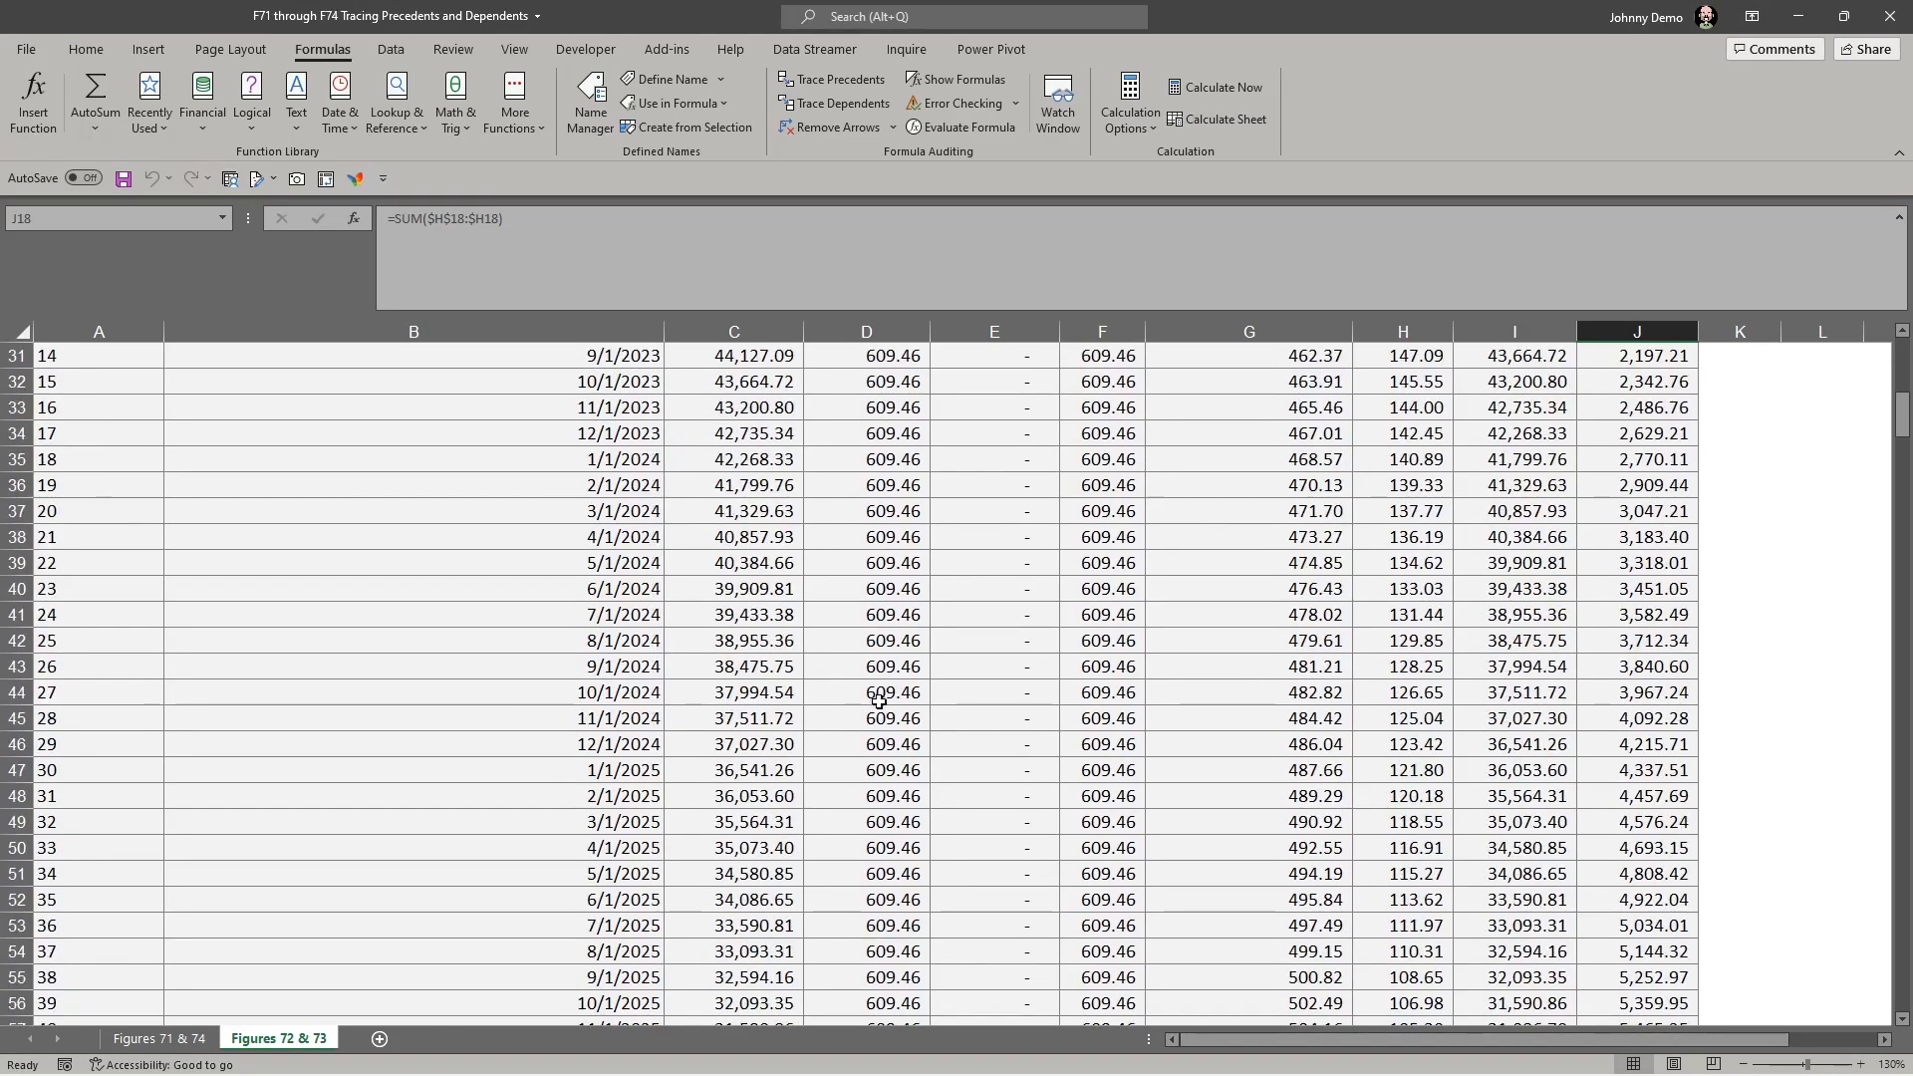
left_click(781, 703)
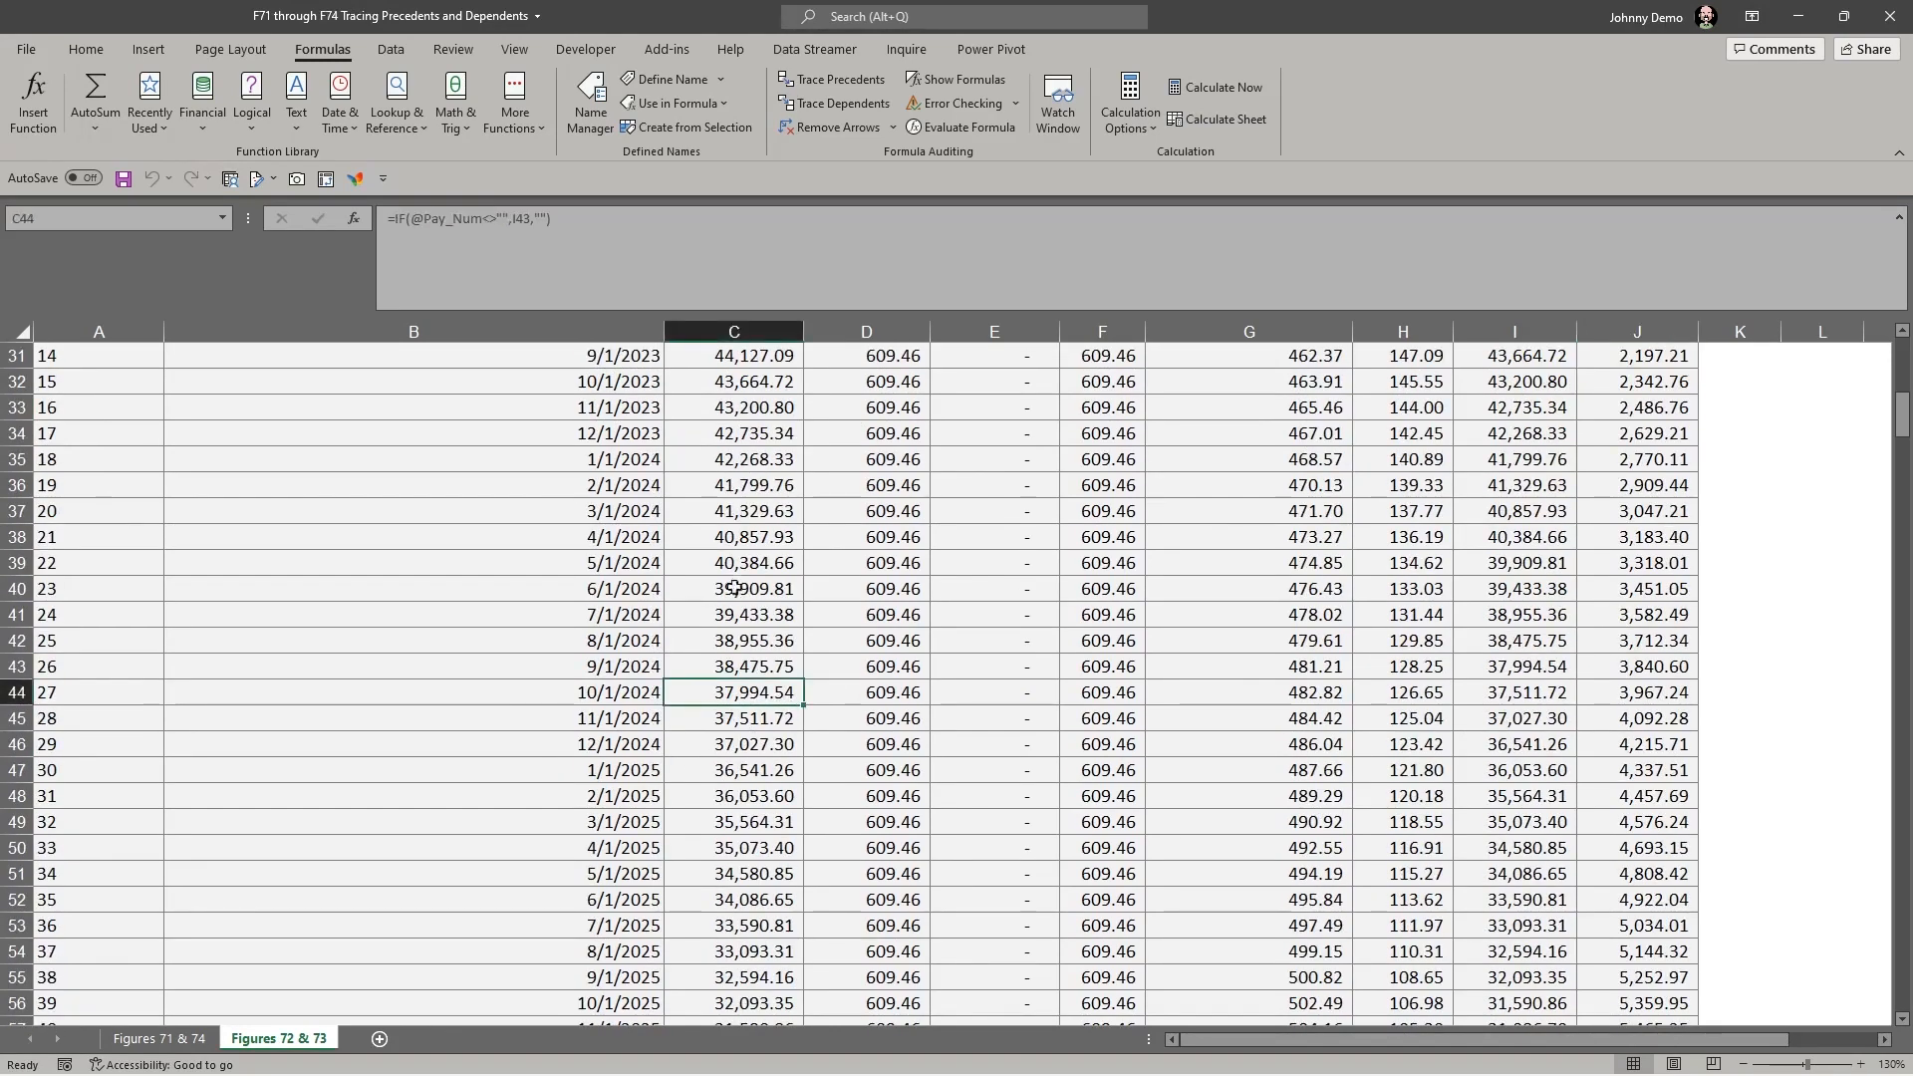
left_click(836, 102)
key("Return")
left_click_drag(1896, 429, 1902, 154)
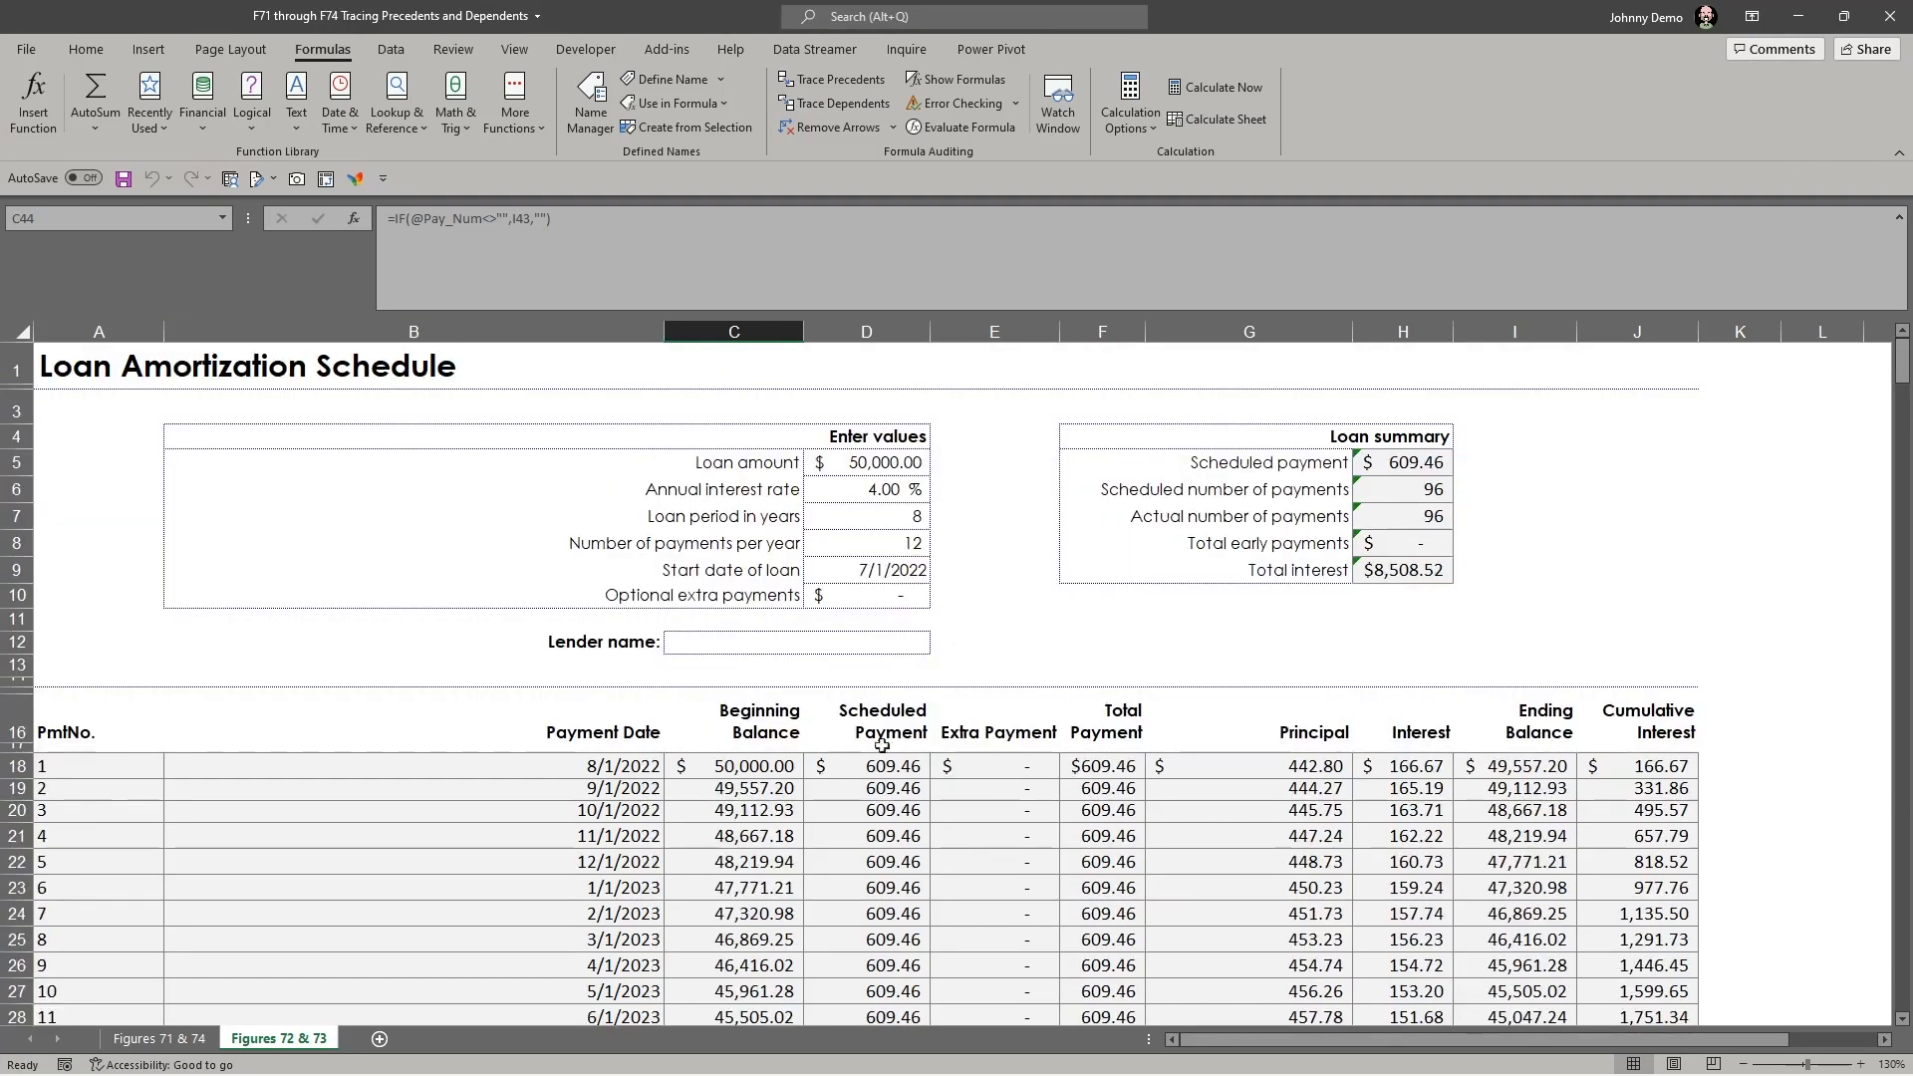
- Try to trace the dependents of the loan's start date in cell D9
left_click(859, 566)
left_click(867, 543)
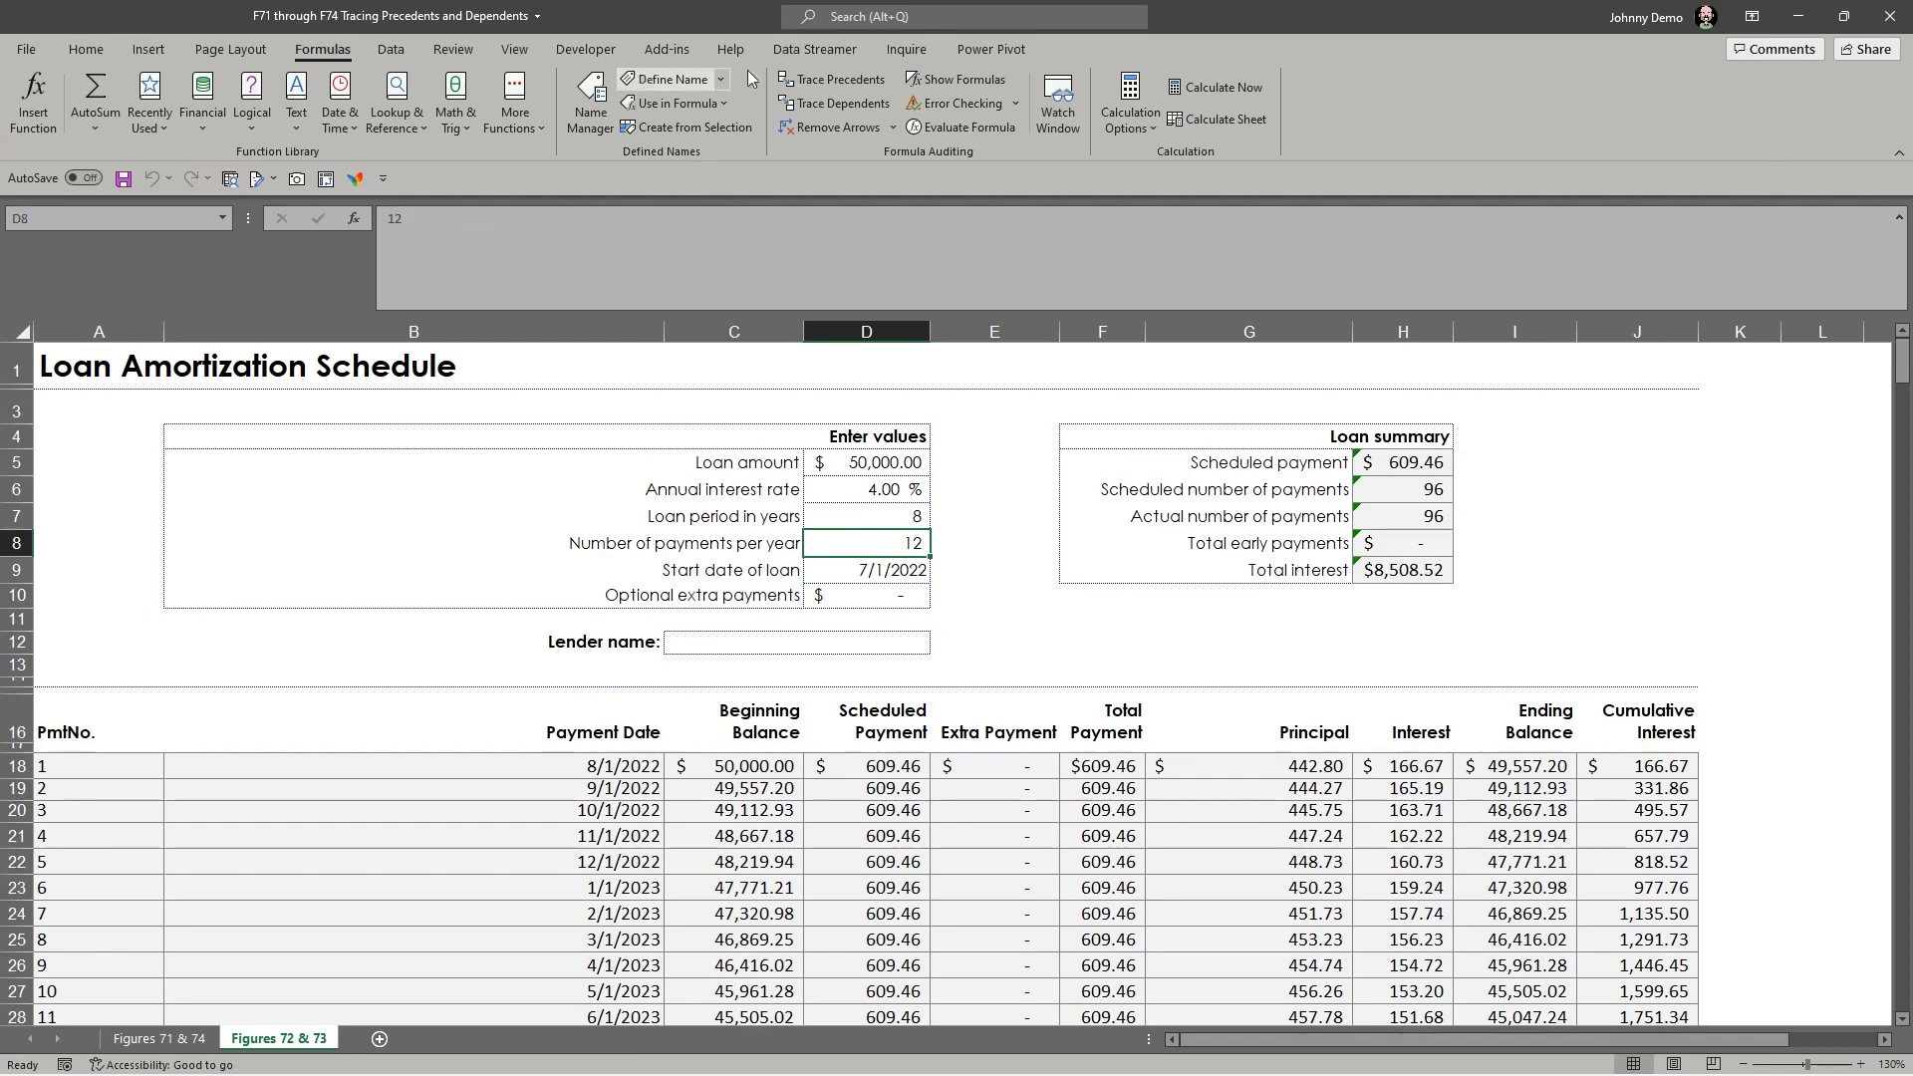
left_click(877, 595)
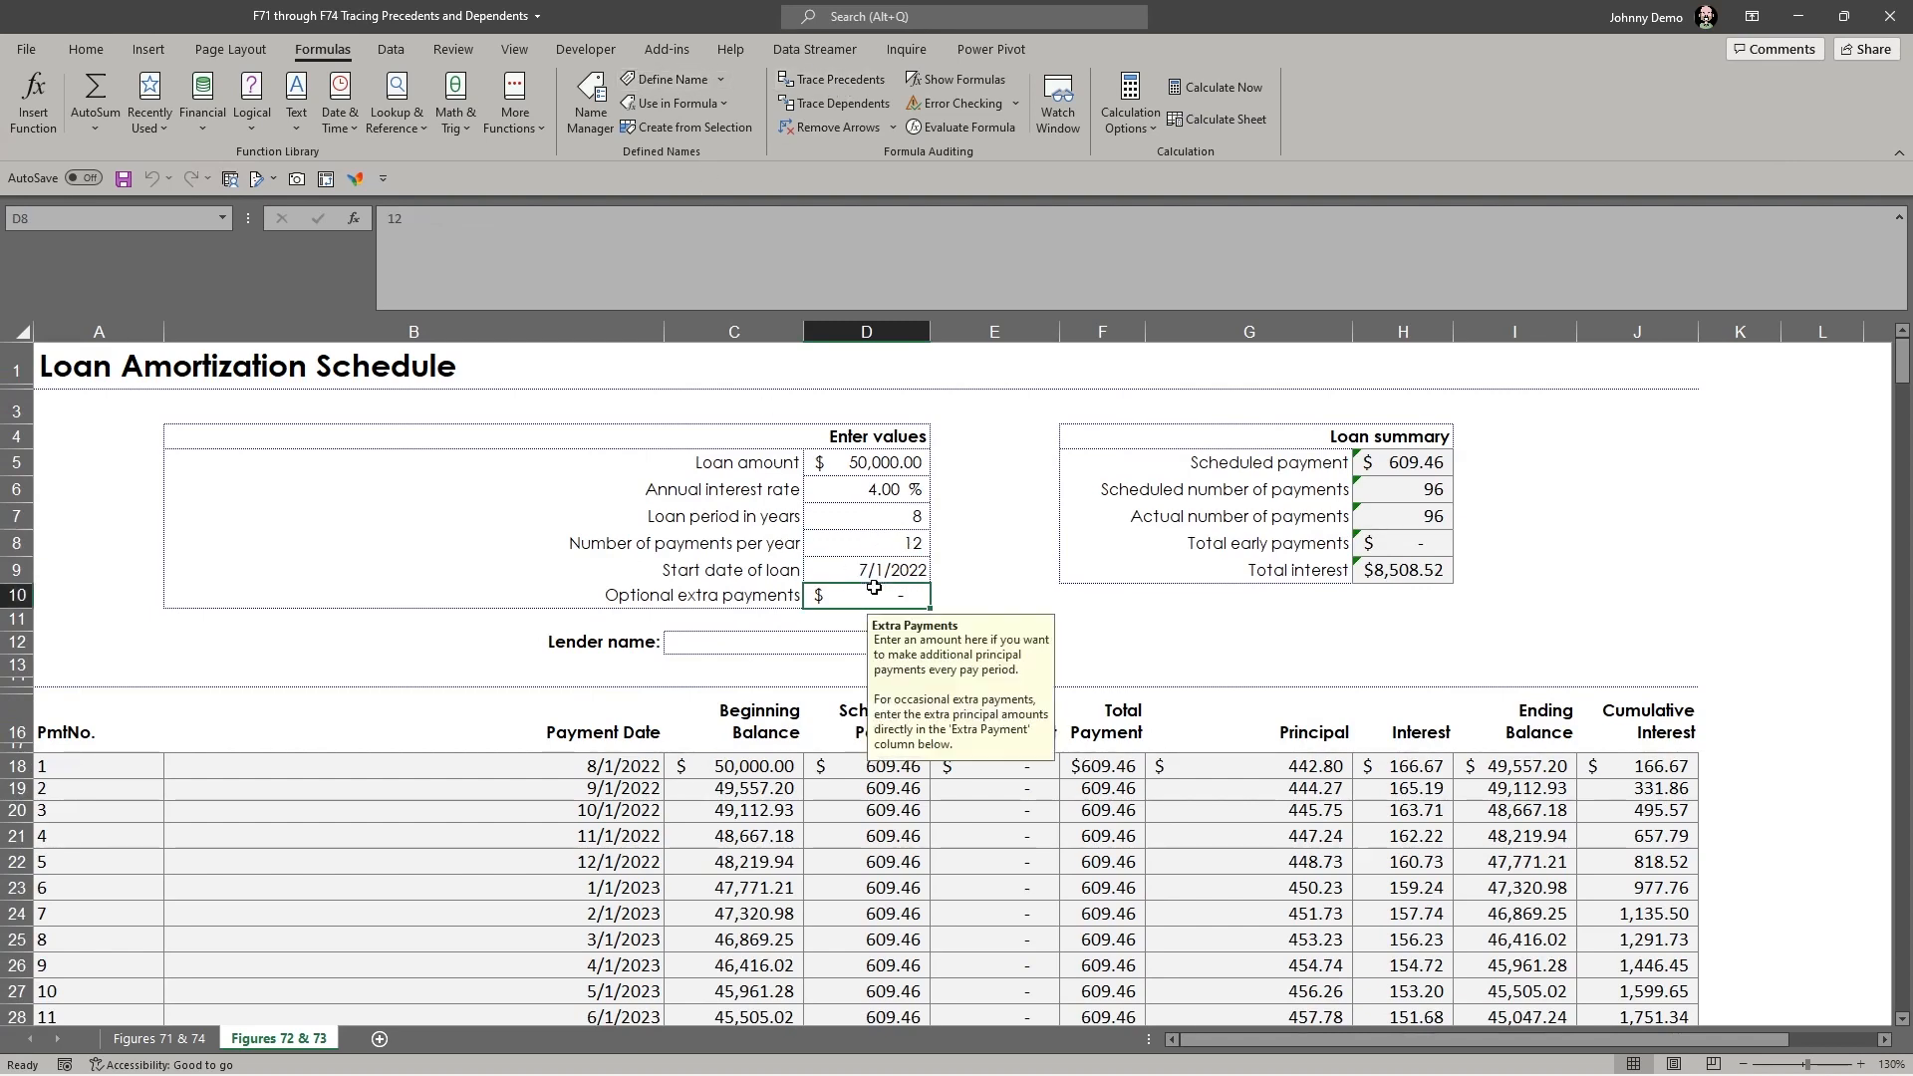
left_click(731, 652)
left_click(848, 565)
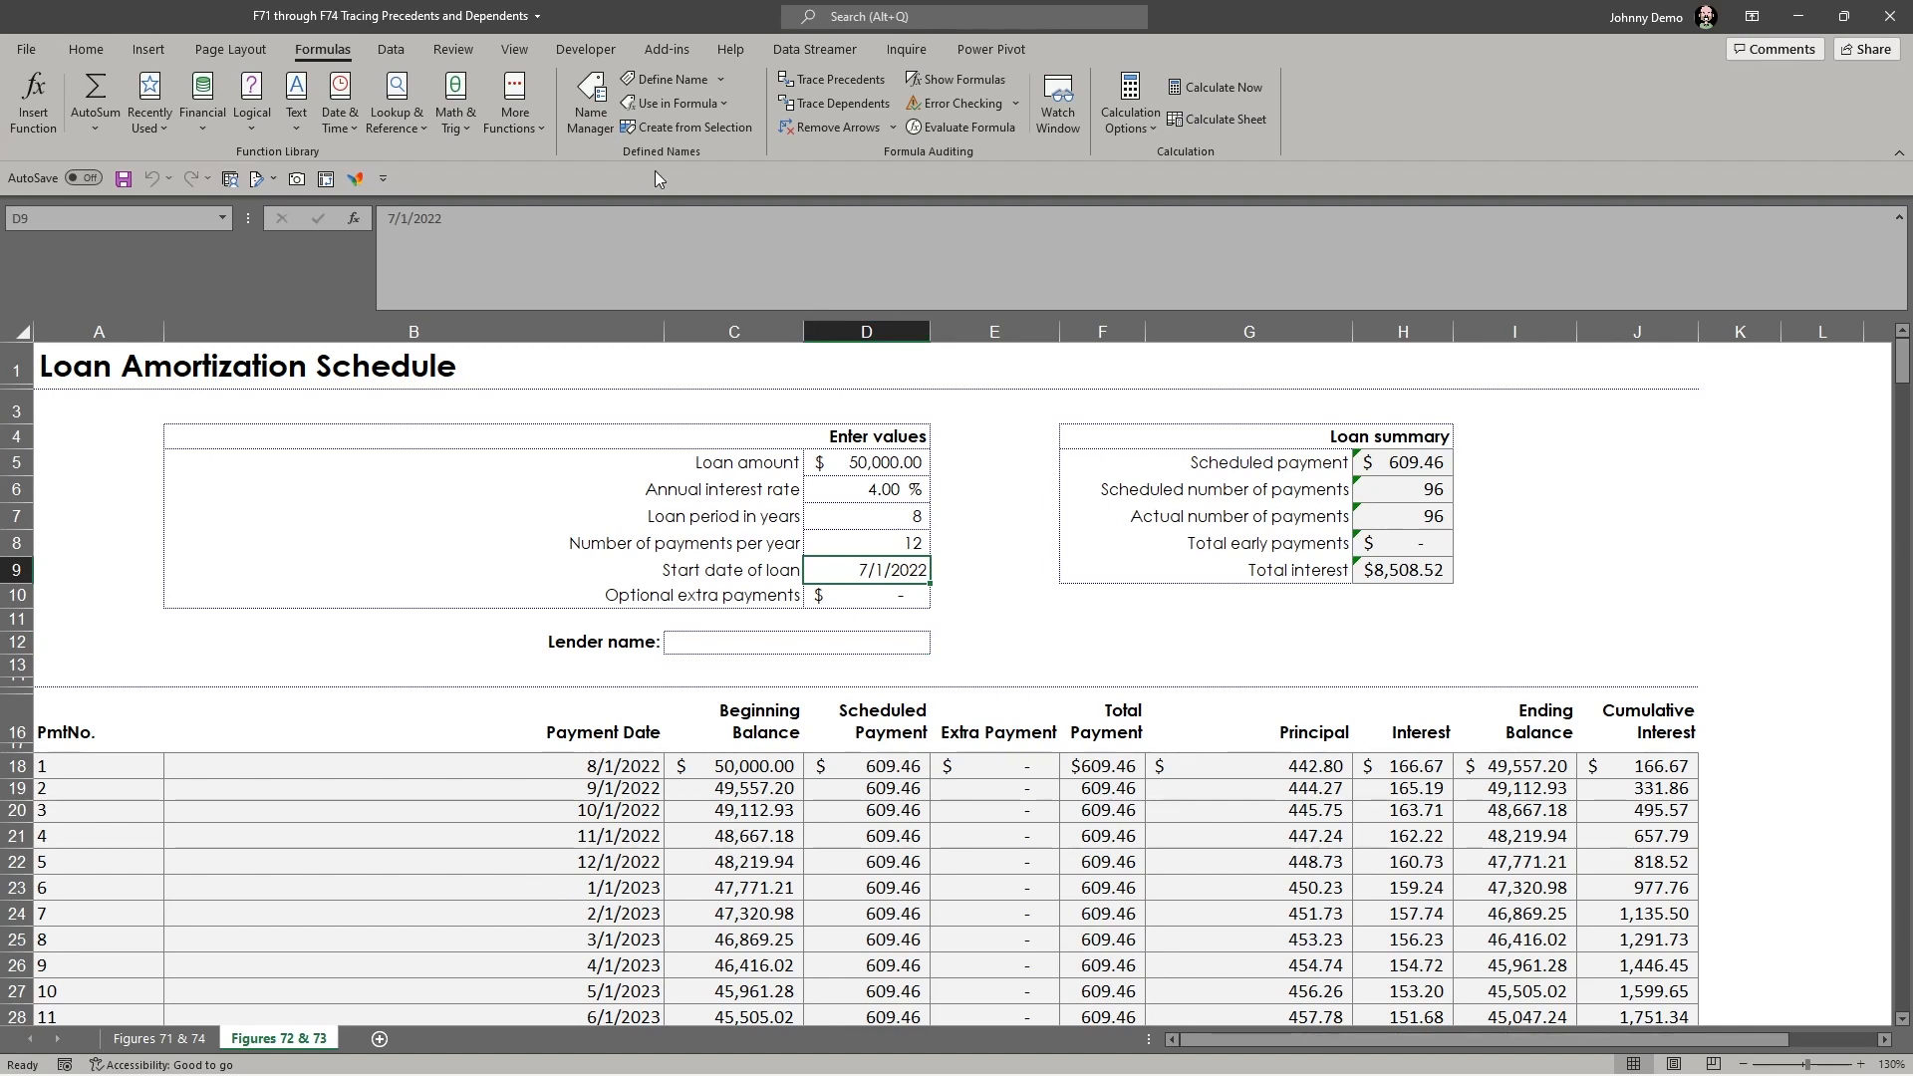
left_click(859, 103)
left_click(957, 607)
- Inspect the ending balance formula in cell I22 without changing it and trace the cell's dependents
left_click(1505, 870)
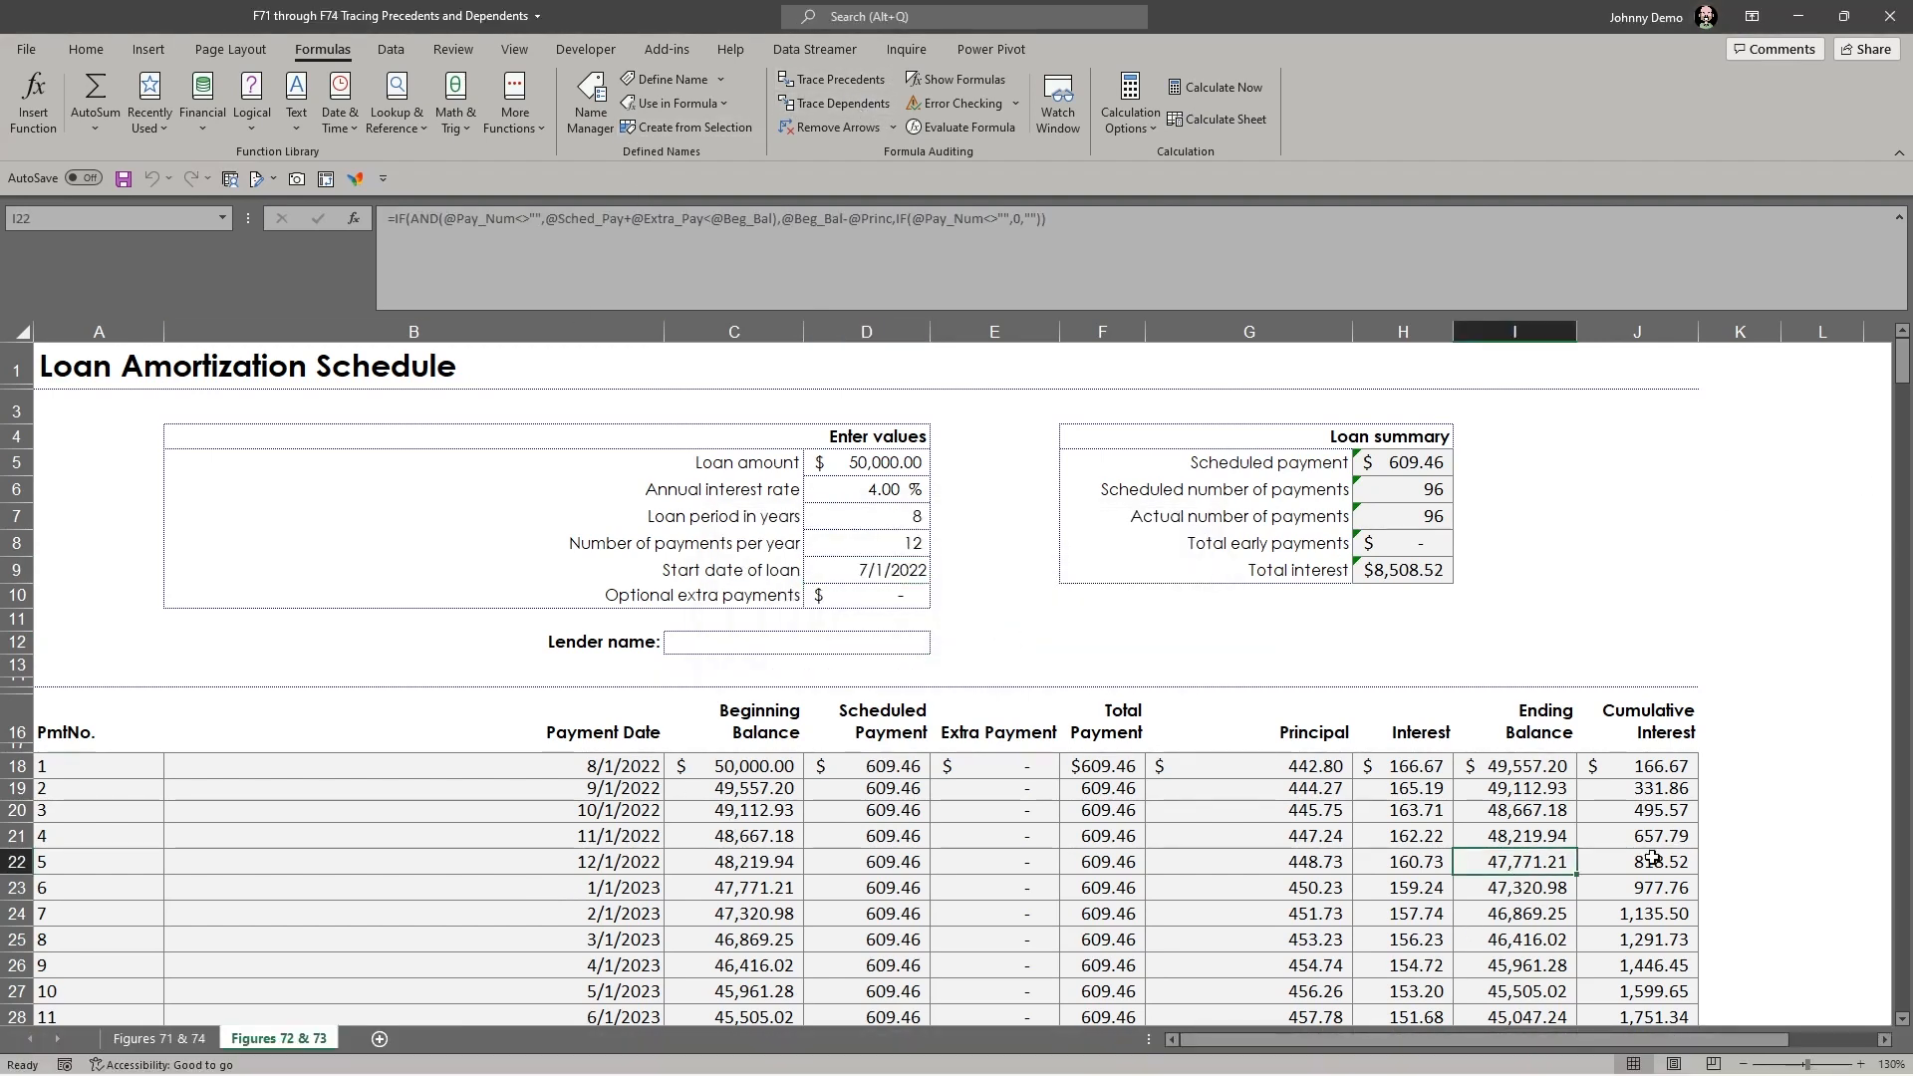
double_click(1522, 866)
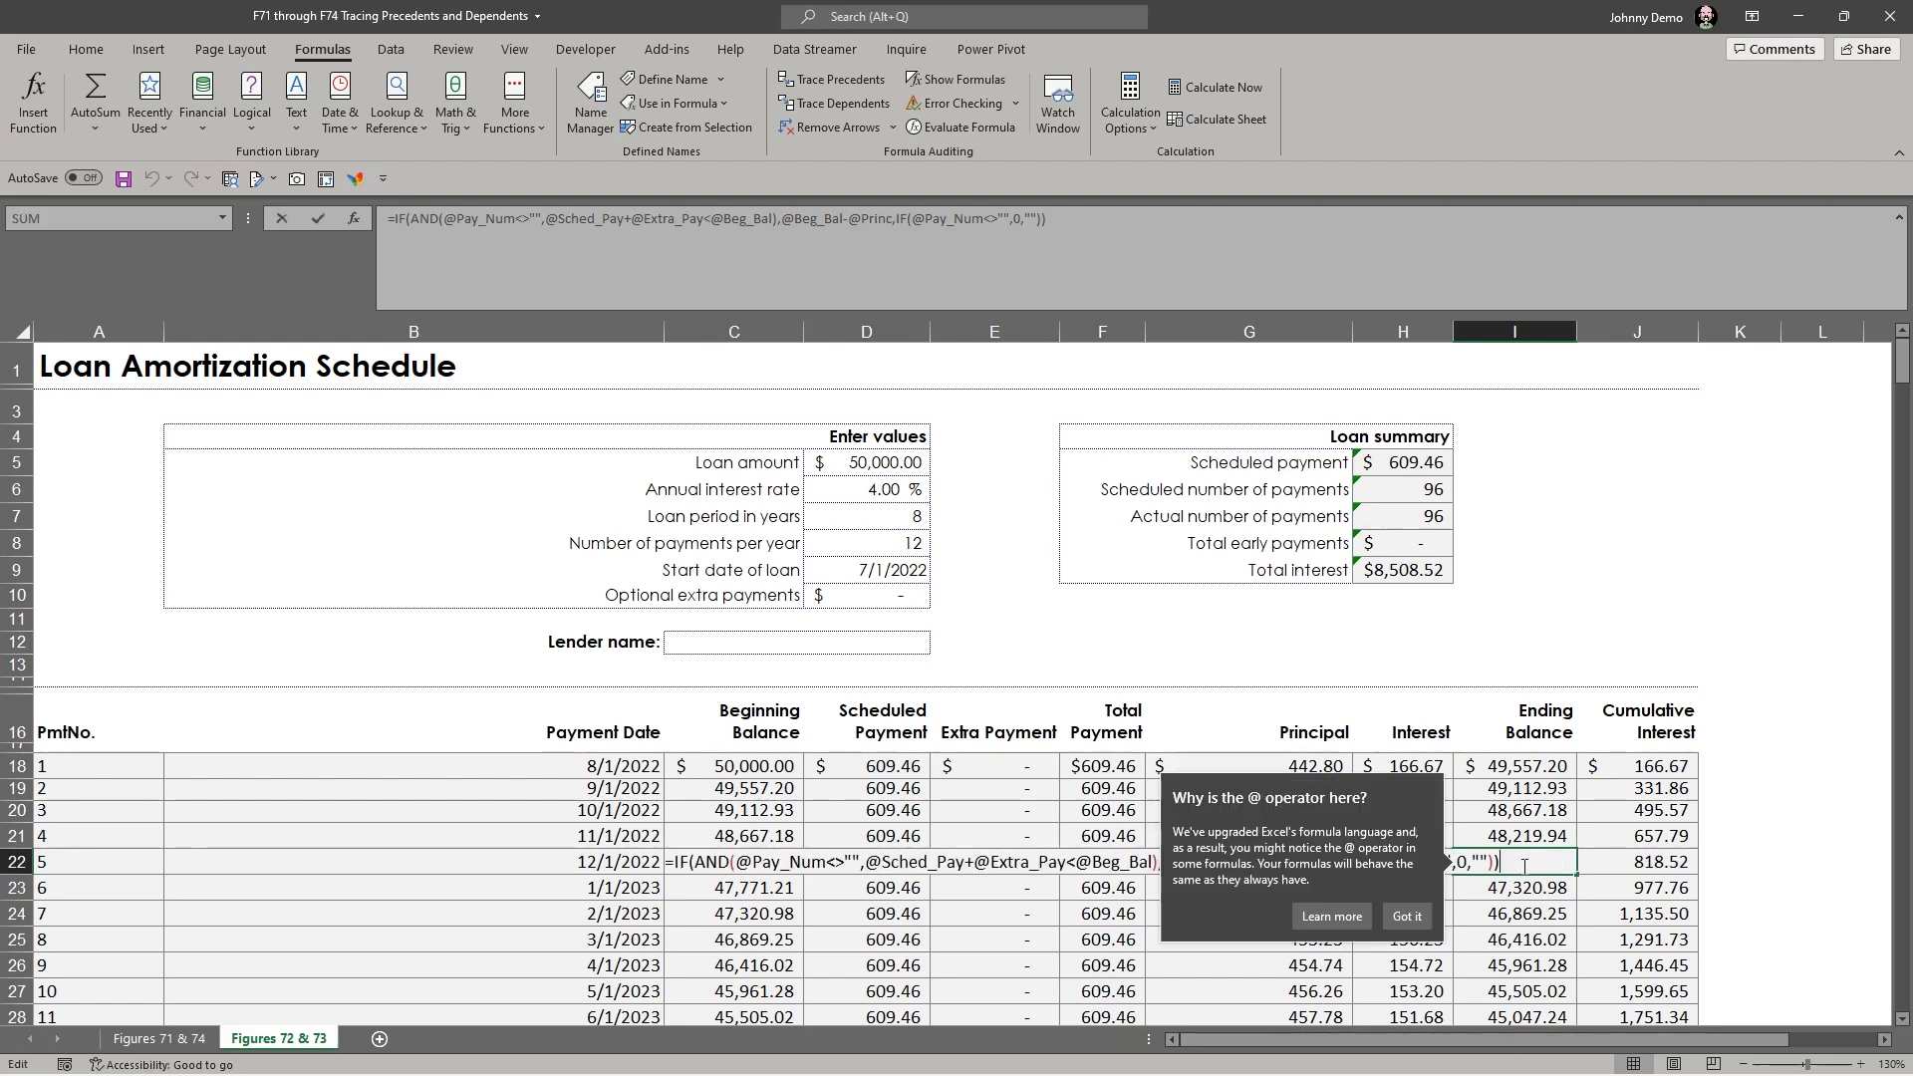
key("Escape")
left_click(815, 104)
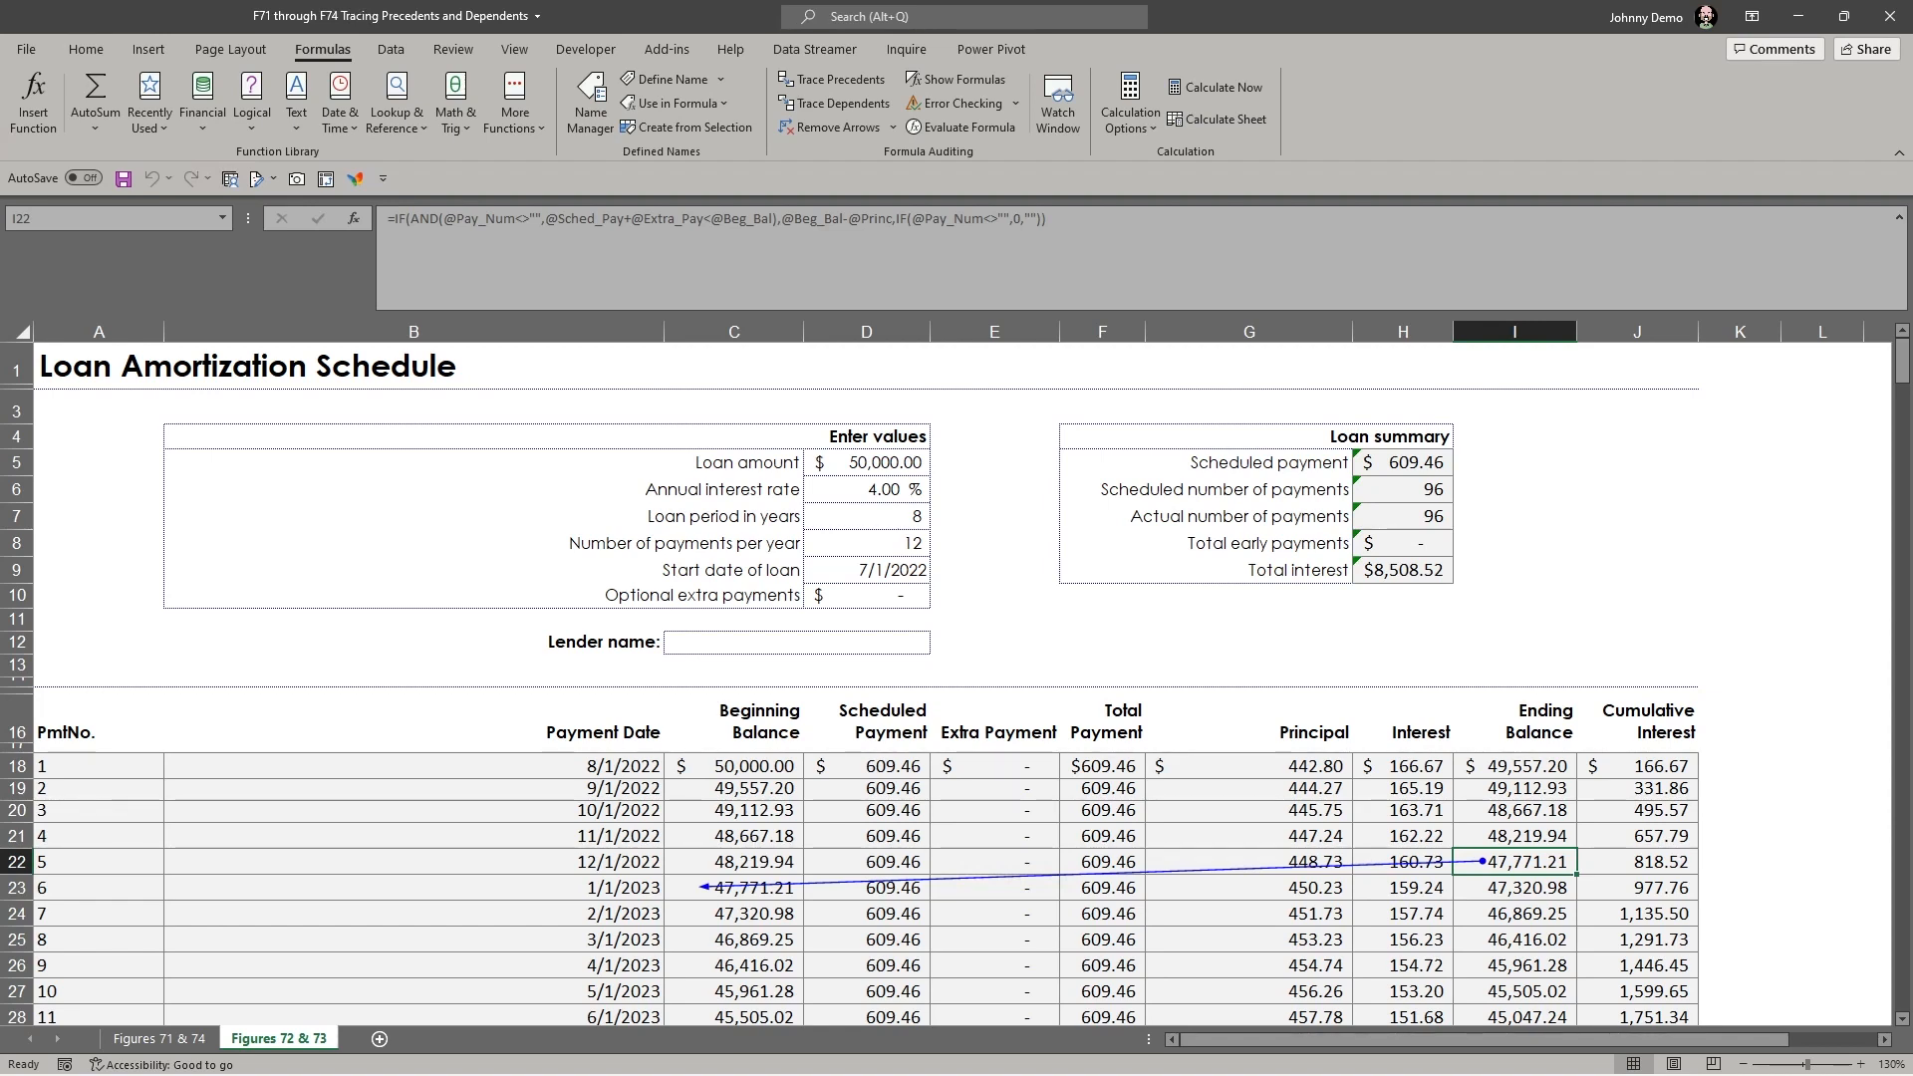
- Close the tracing workbook without saving and open the F75 through F80 Error Checking and Watch Window workbook from the Chapter 3 folder
left_click(1890, 16)
left_click(970, 569)
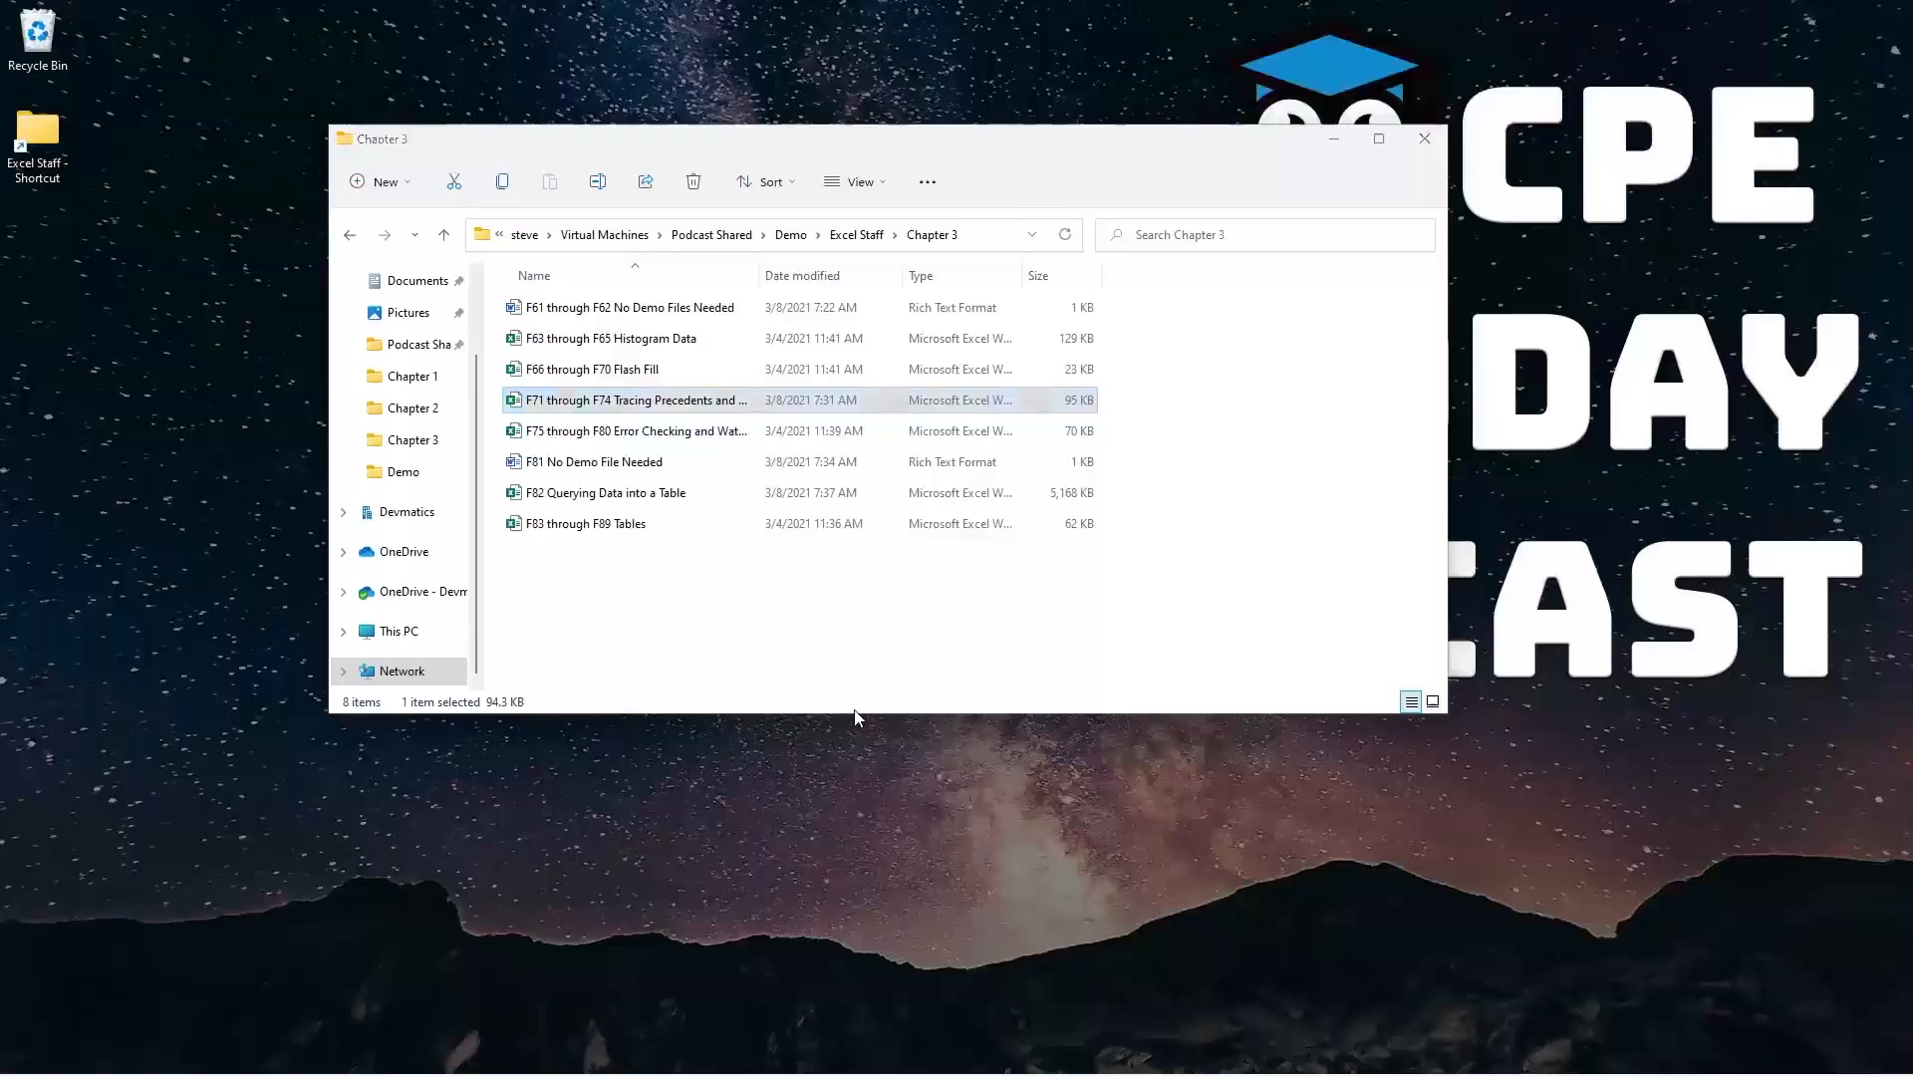
double_click(627, 438)
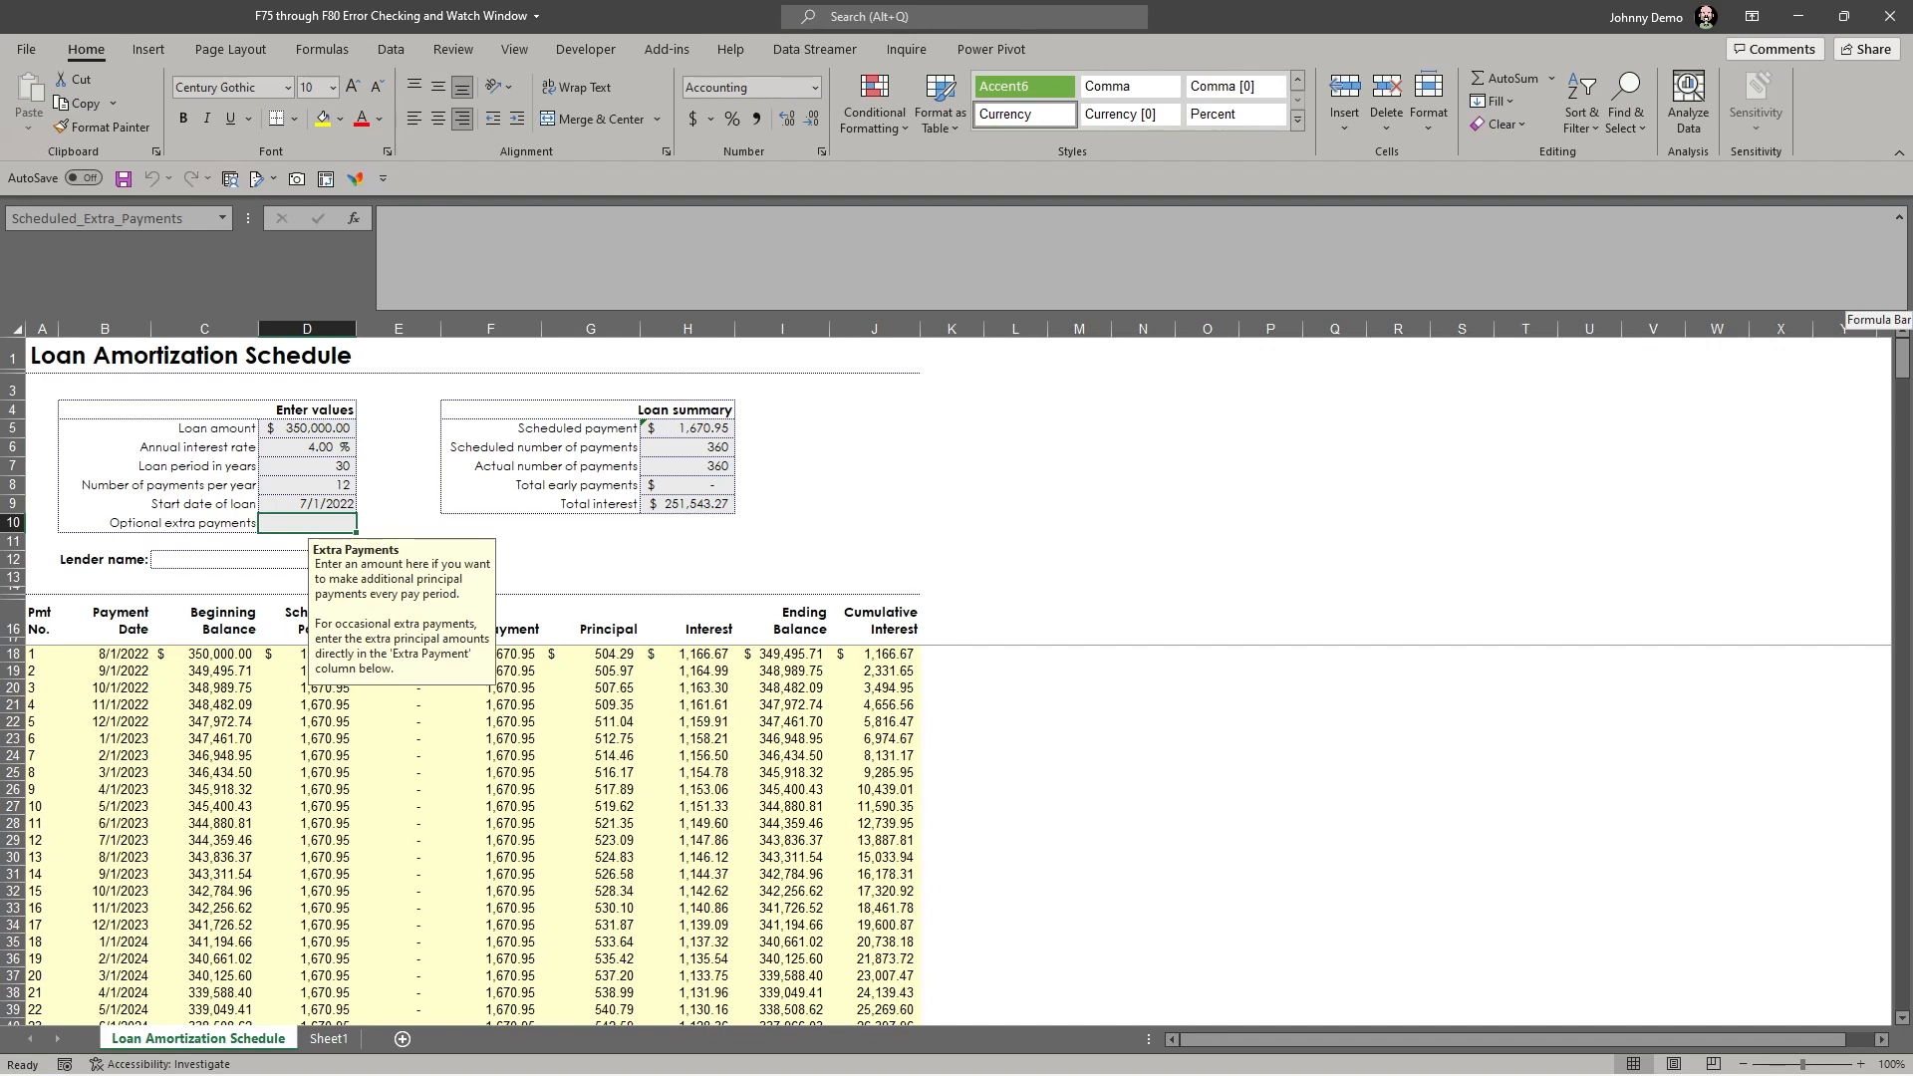
- Trace the dependents of the loan amount in cell D5, inspect the arrows down the payment schedule, and remove them
left_click(297, 412)
left_click(297, 430)
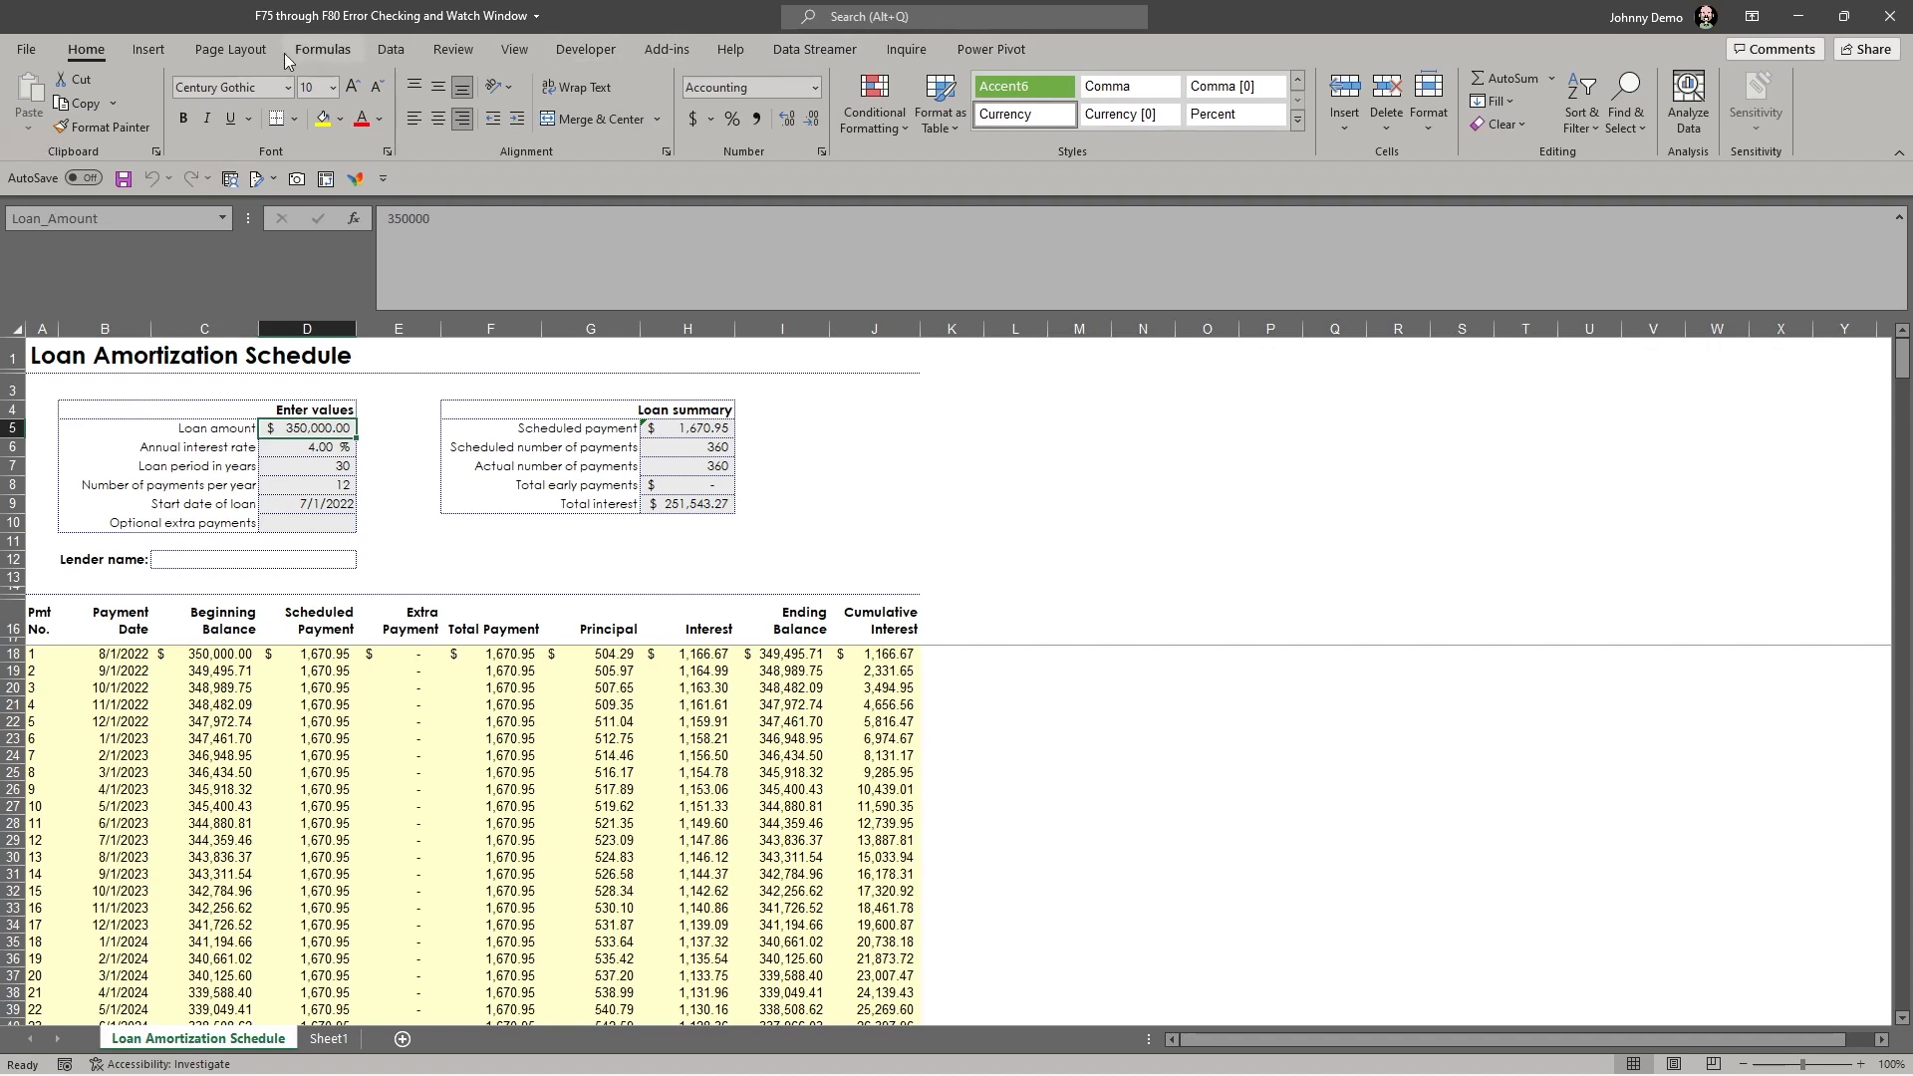
left_click(321, 49)
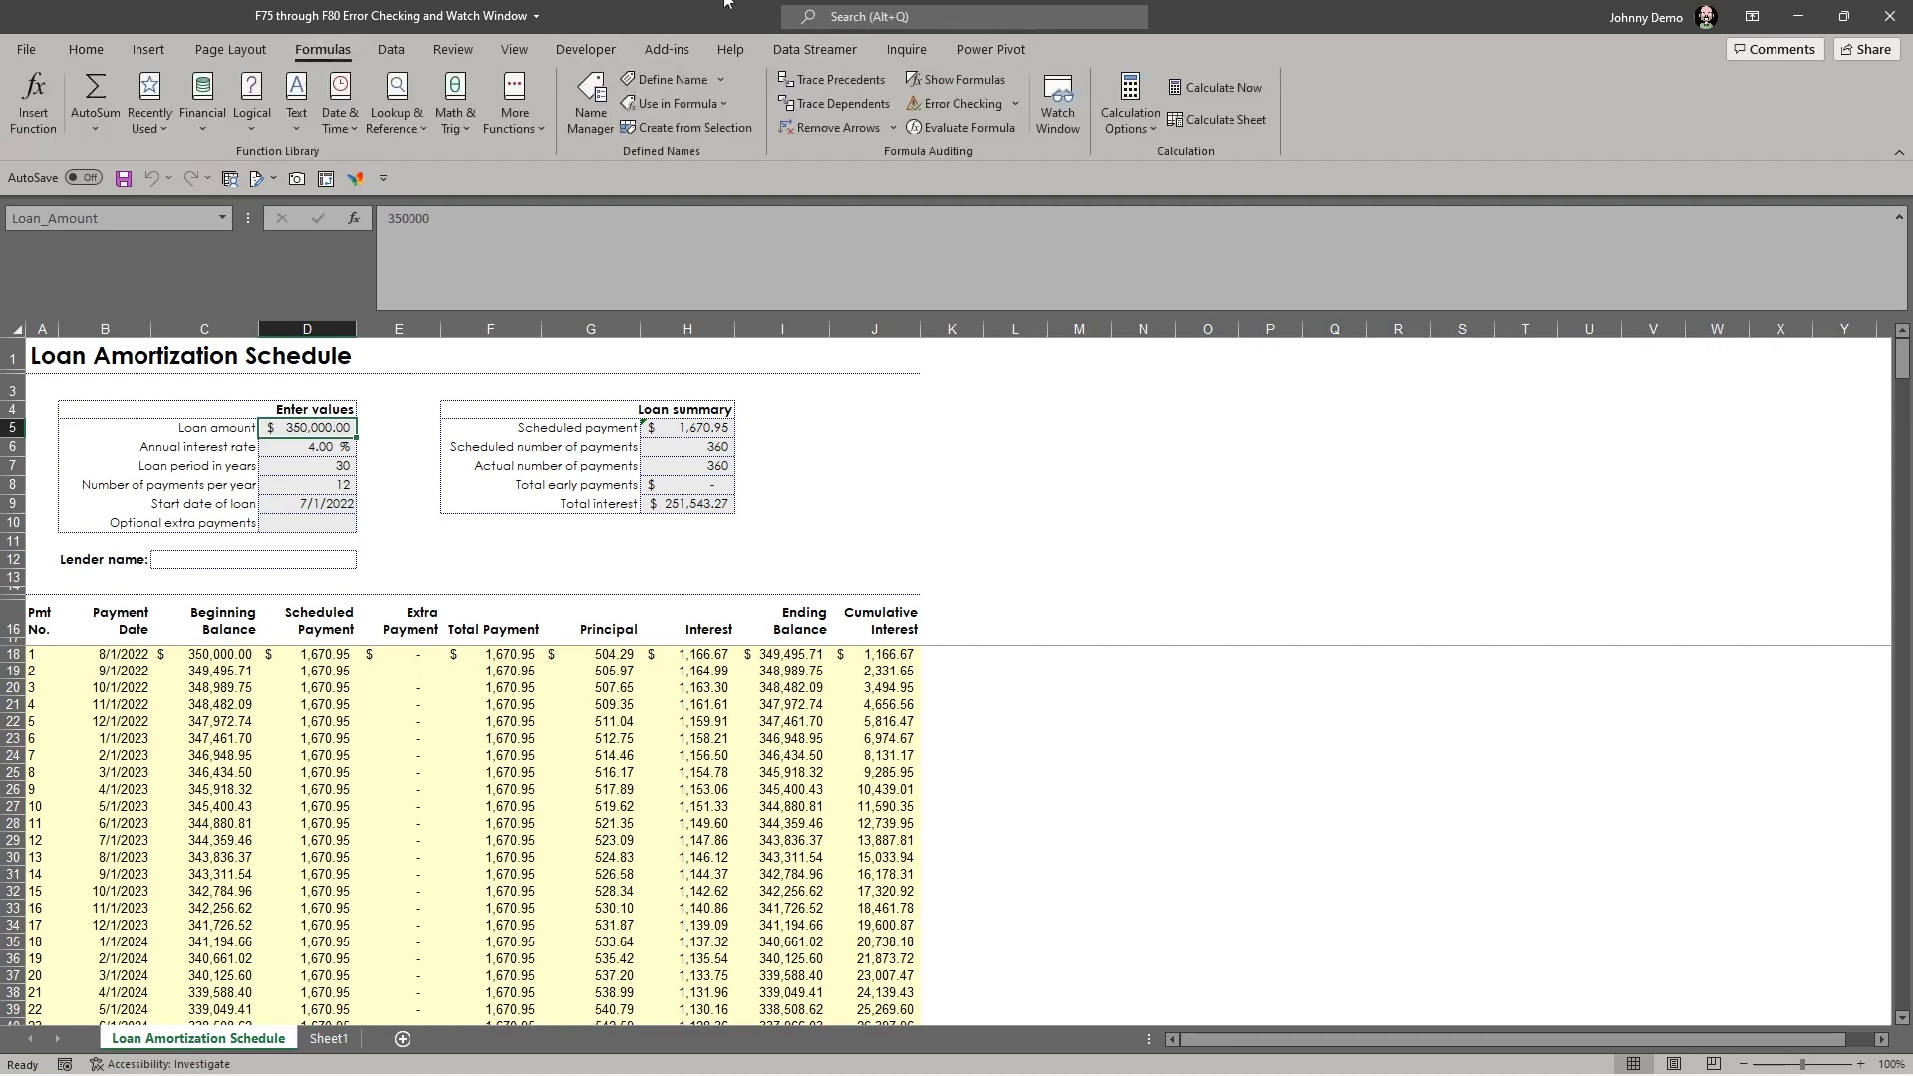
left_click(827, 103)
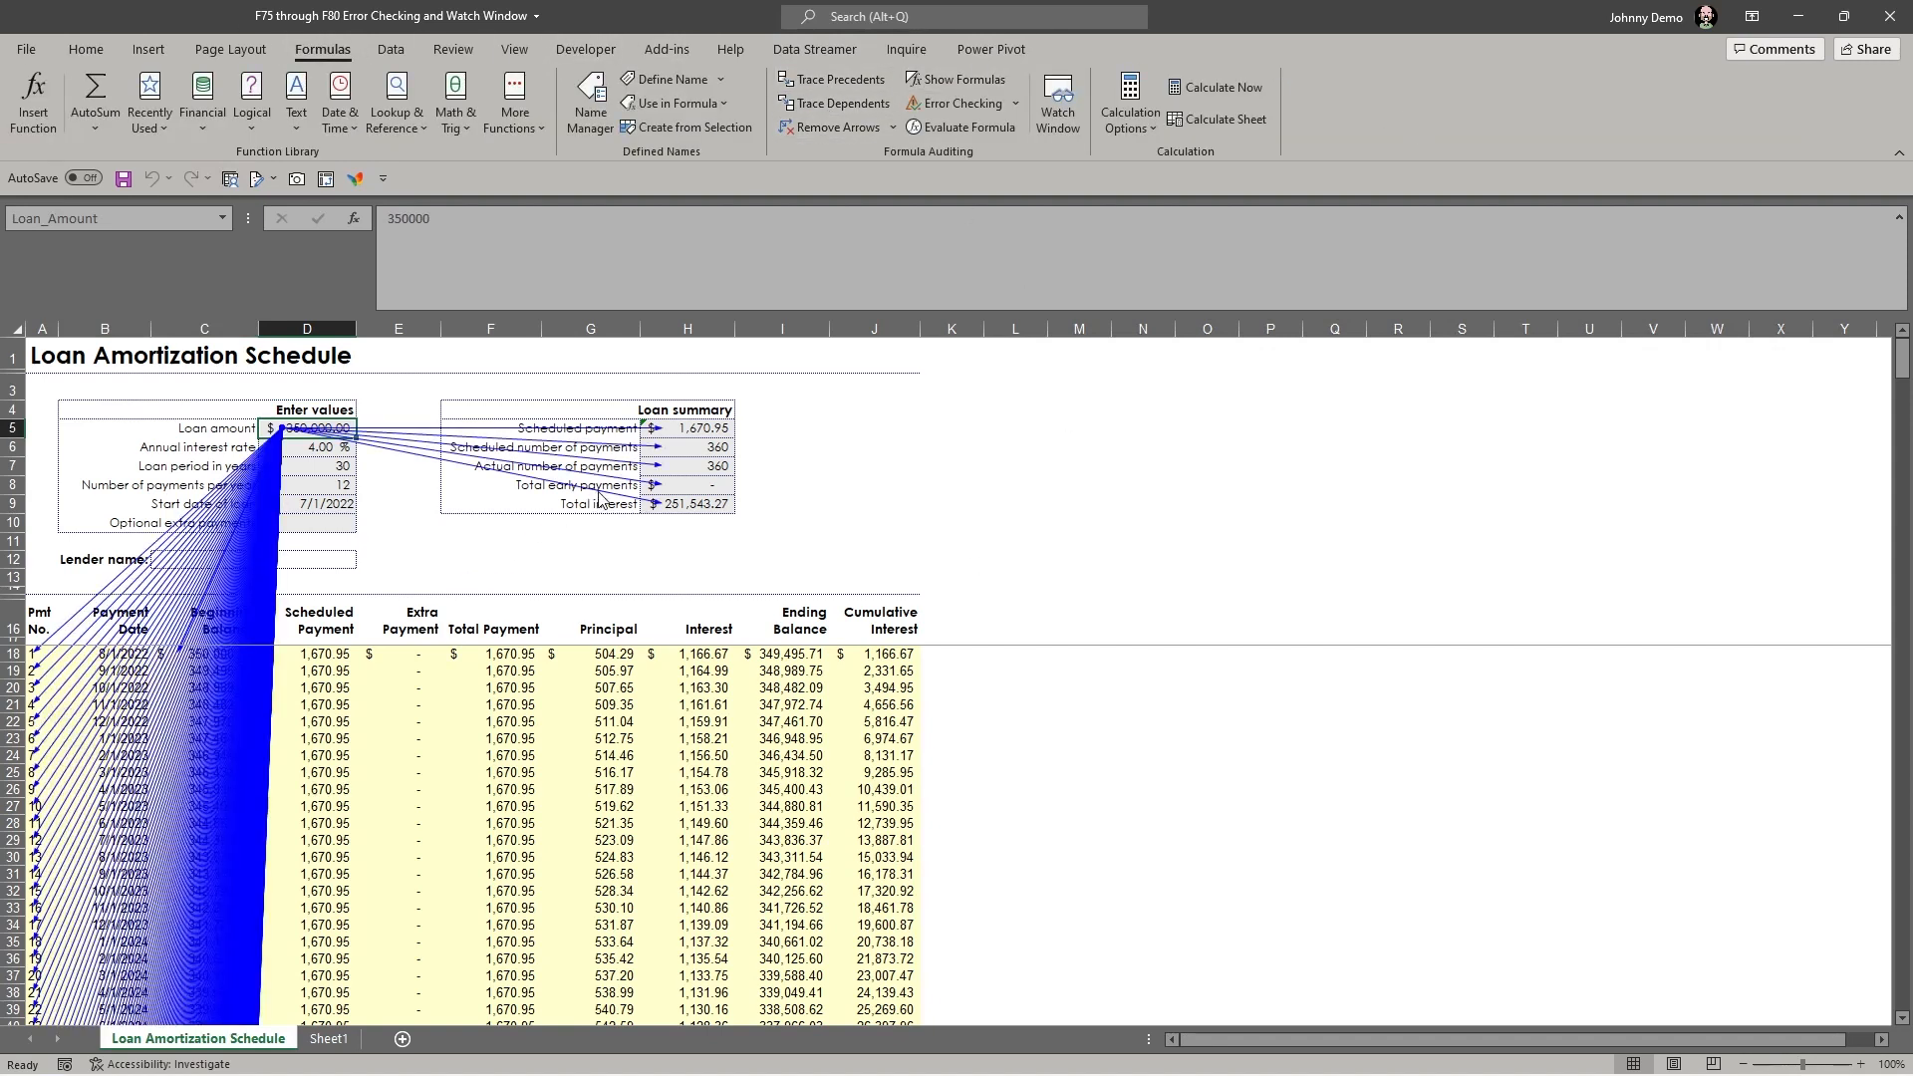
scroll(374, 532, "up", 4, "ctrl")
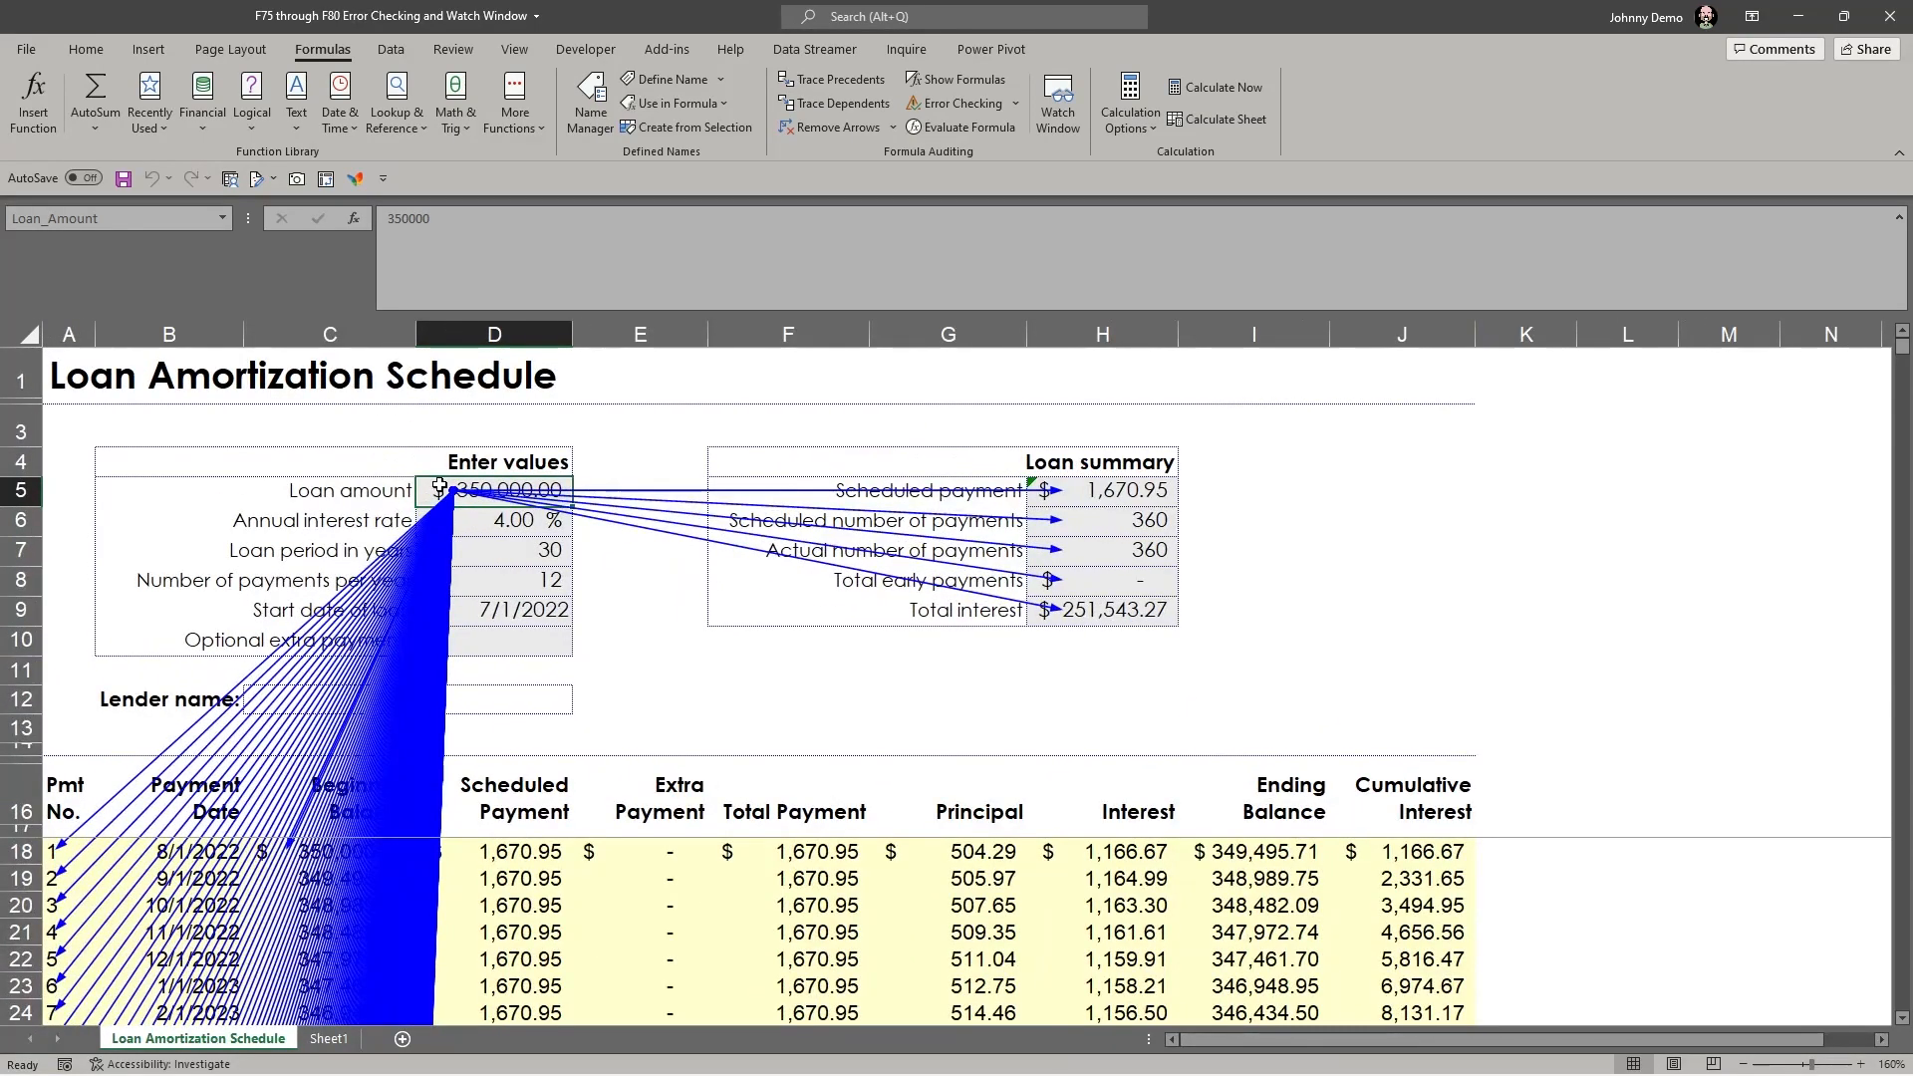
scroll(424, 677, "down", 5)
scroll(419, 717, "down", 14)
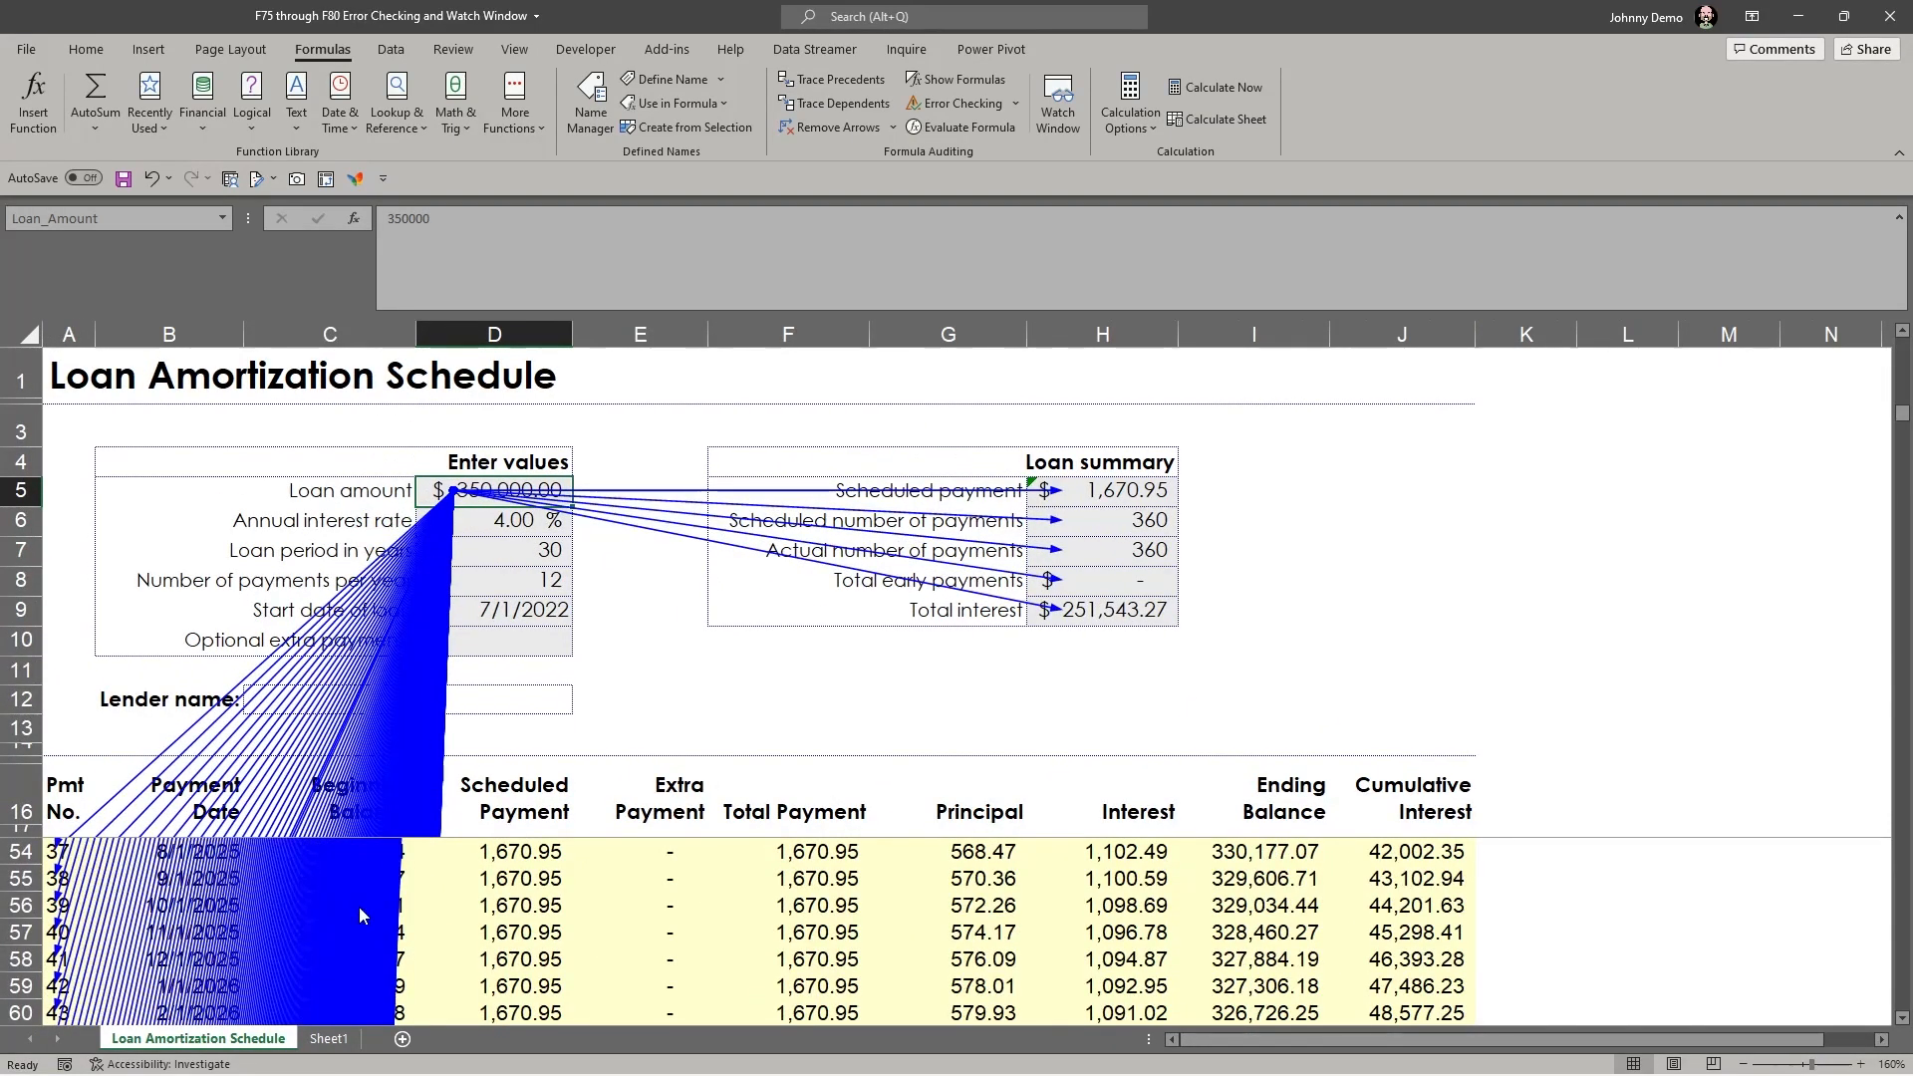
scroll(369, 805, "up", 19)
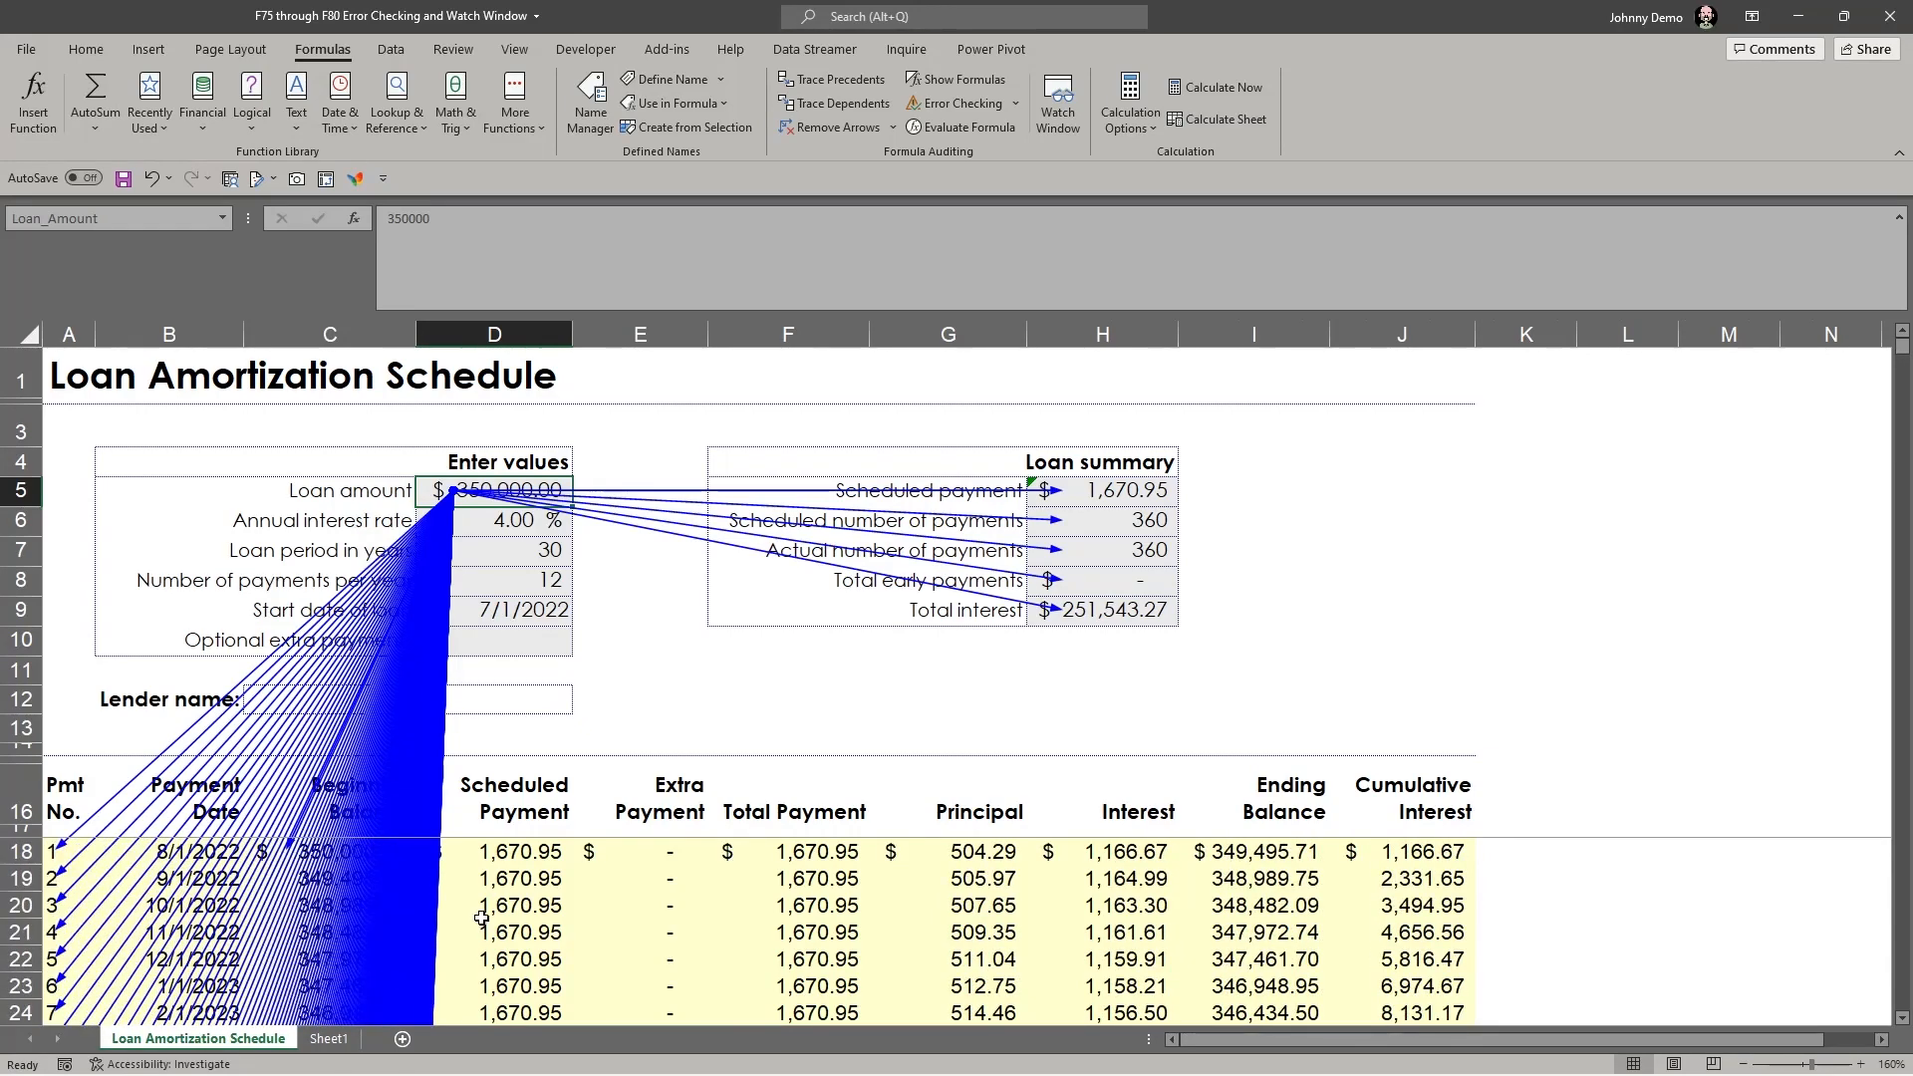
left_click(833, 126)
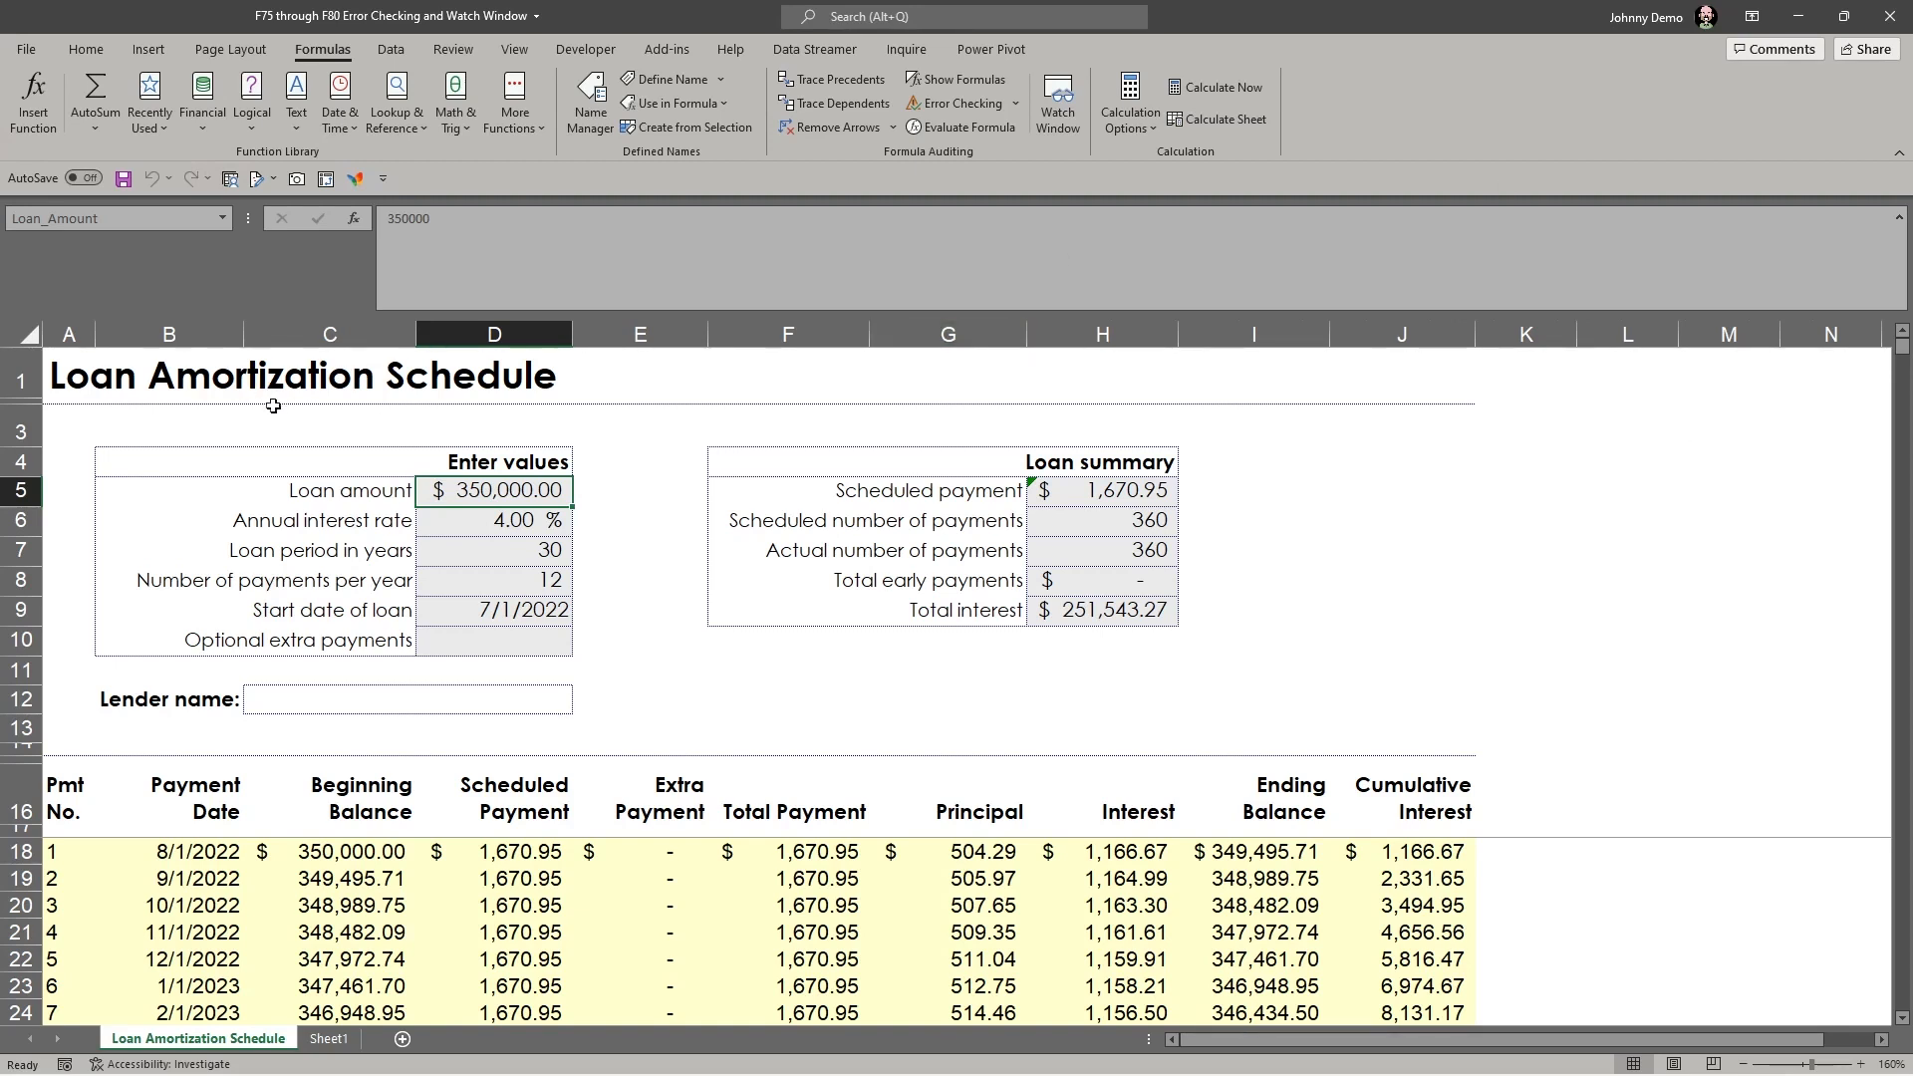
- Review the error checking rules in Excel's formula options and leave the options without changing anything
left_click(30, 67)
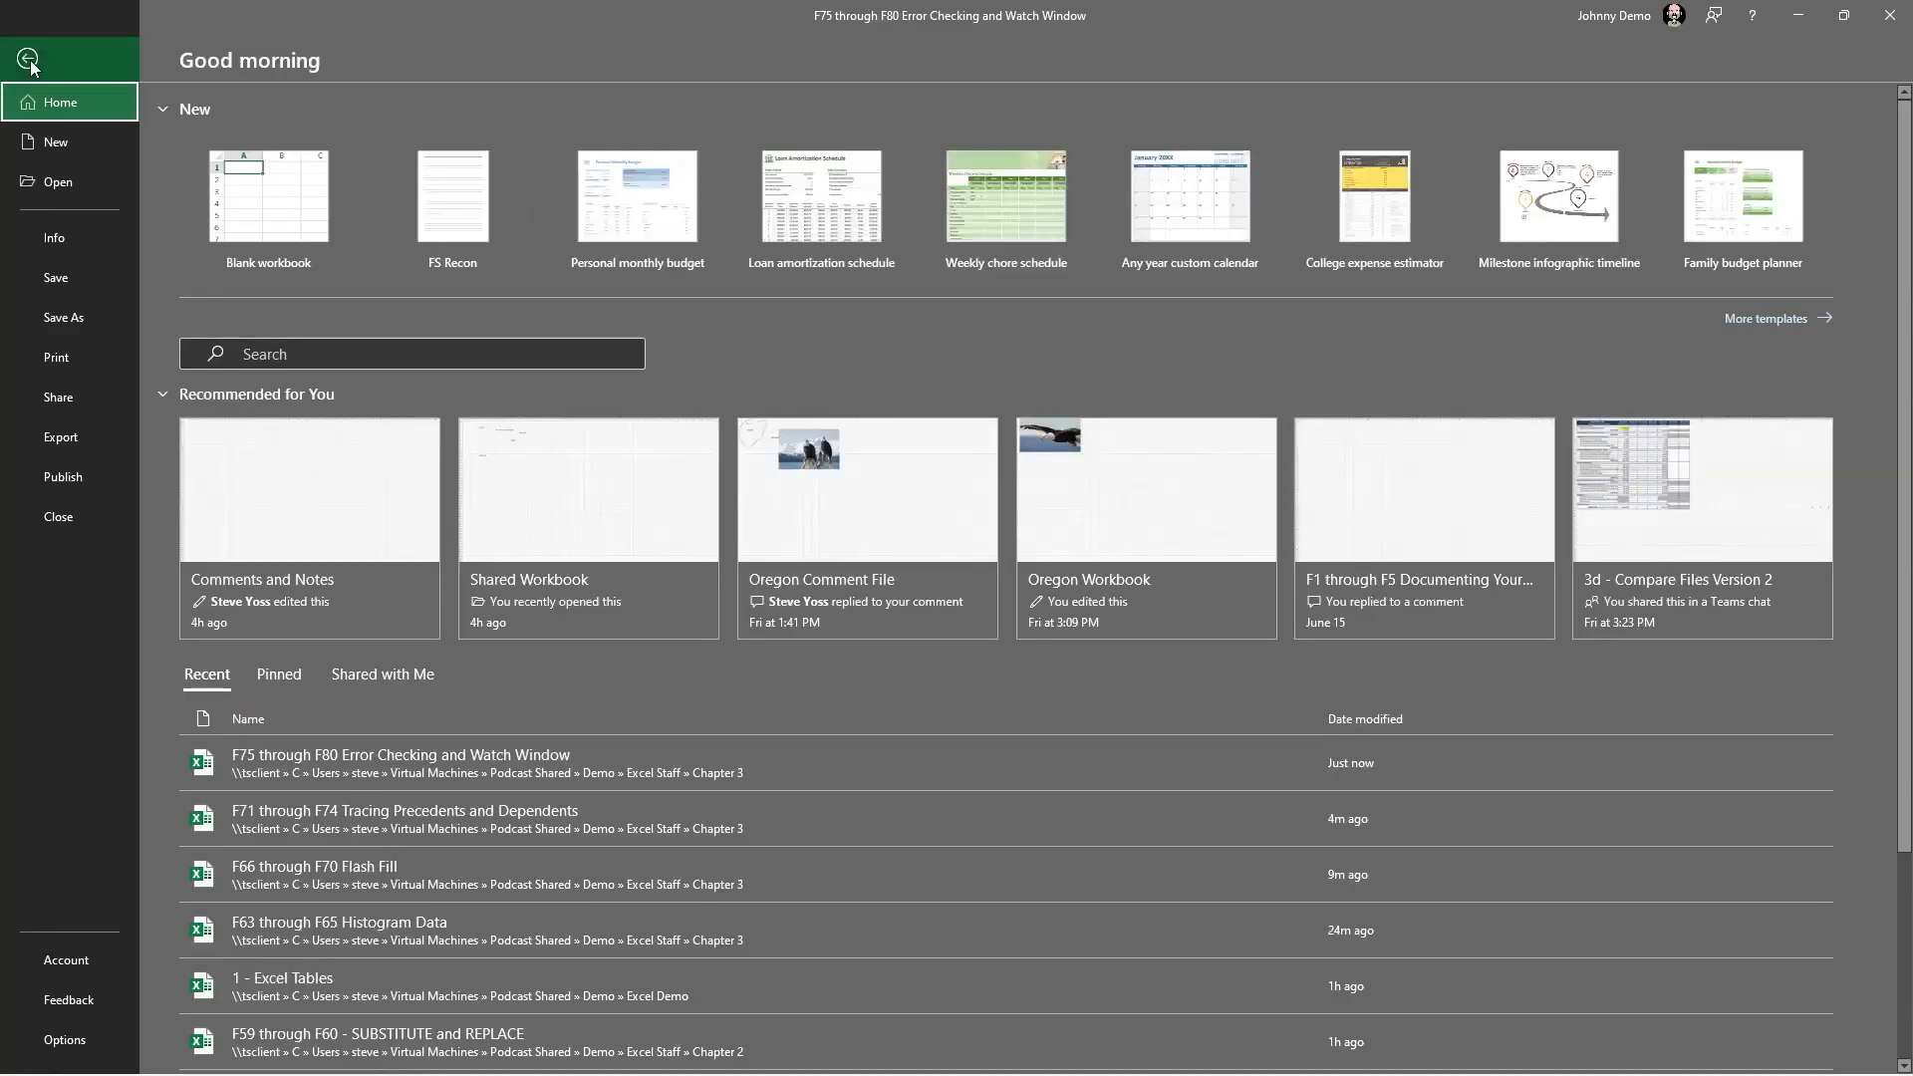
left_click(87, 1052)
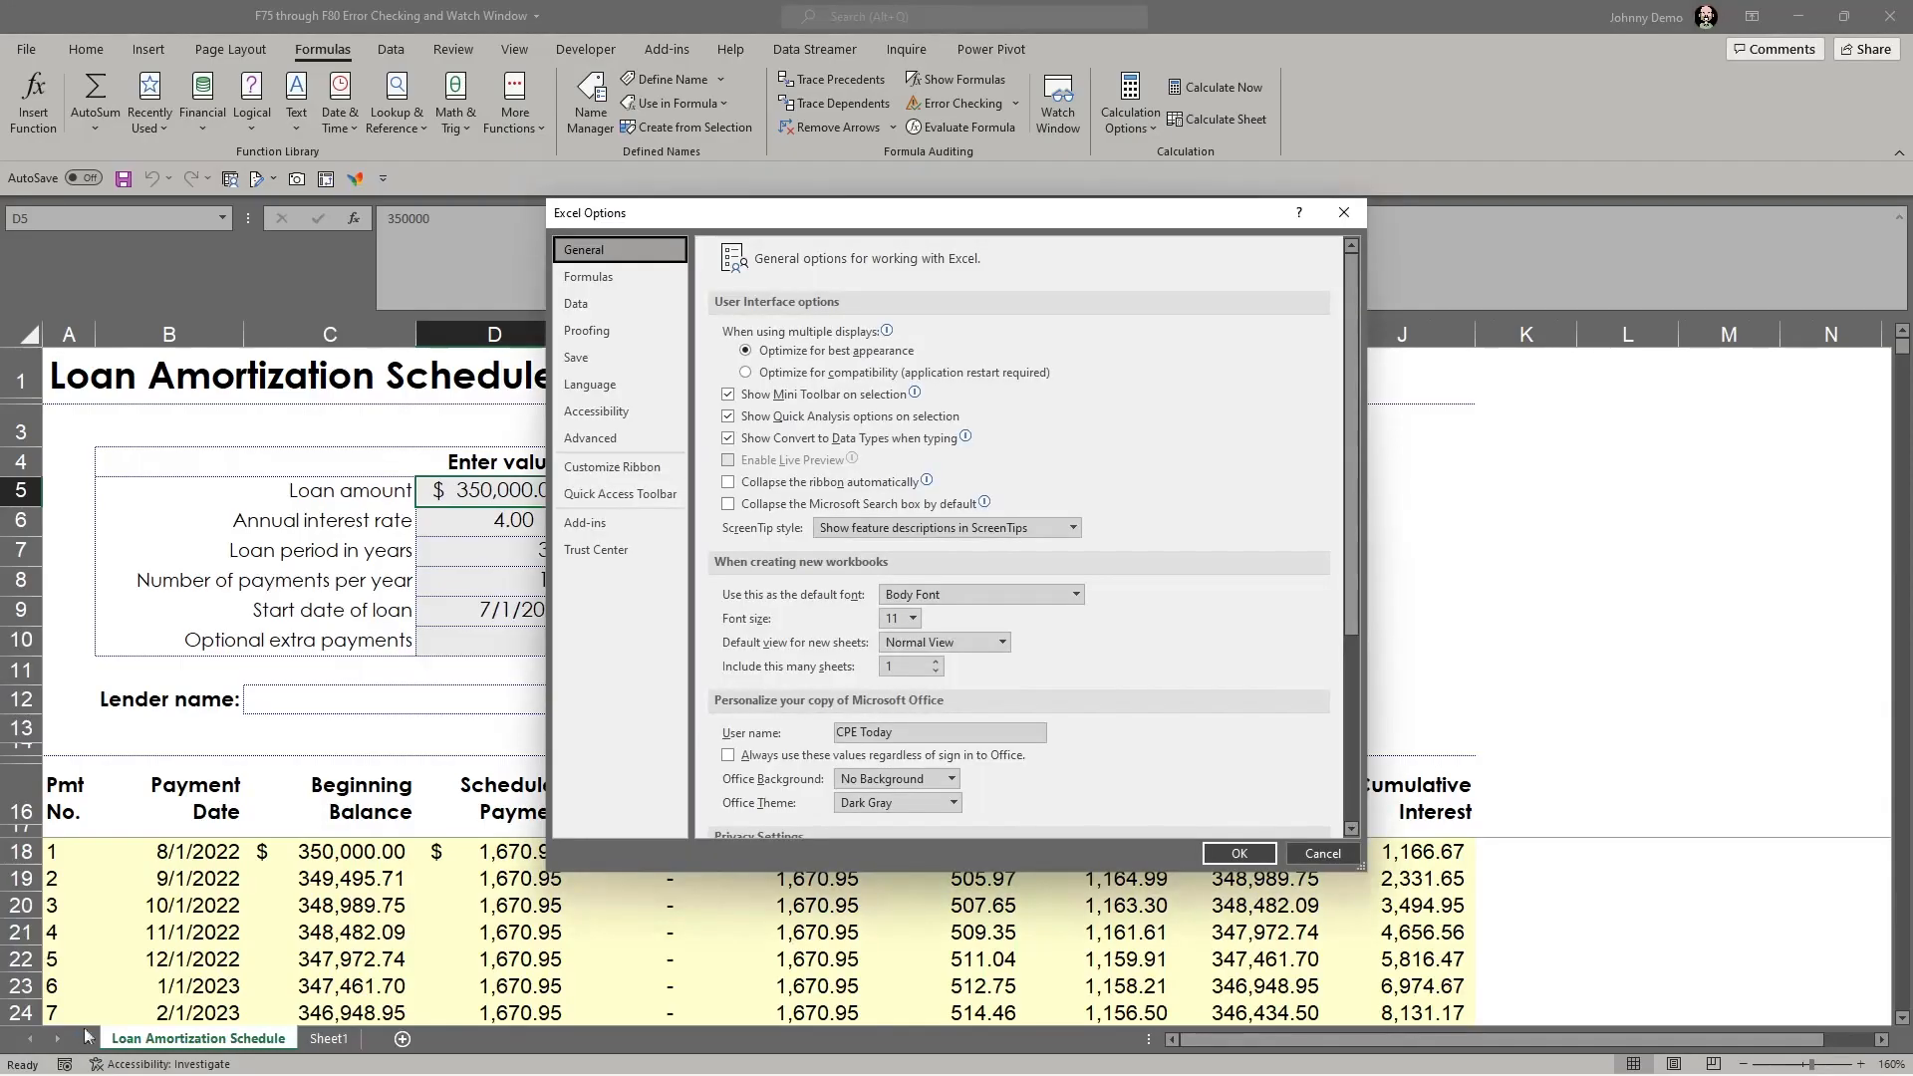
left_click(620, 283)
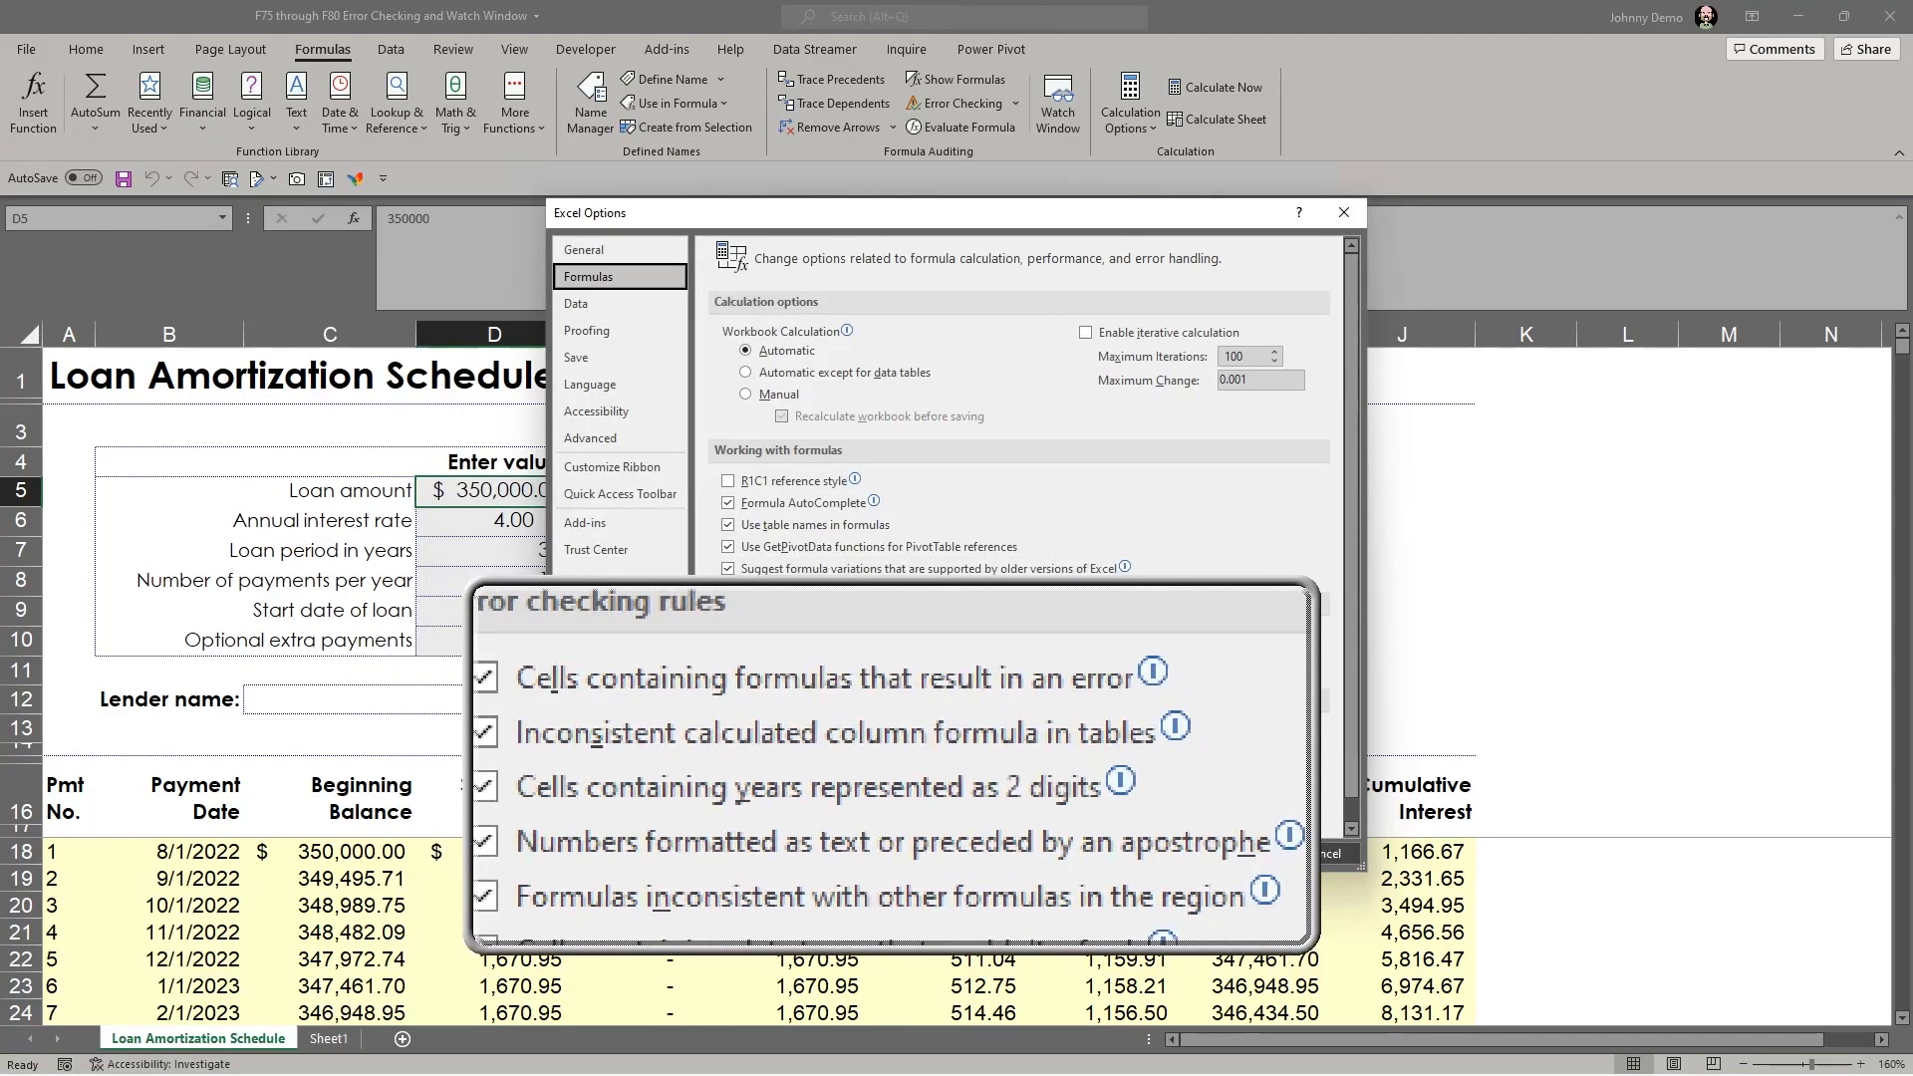
scroll(1001, 702, "down", 1)
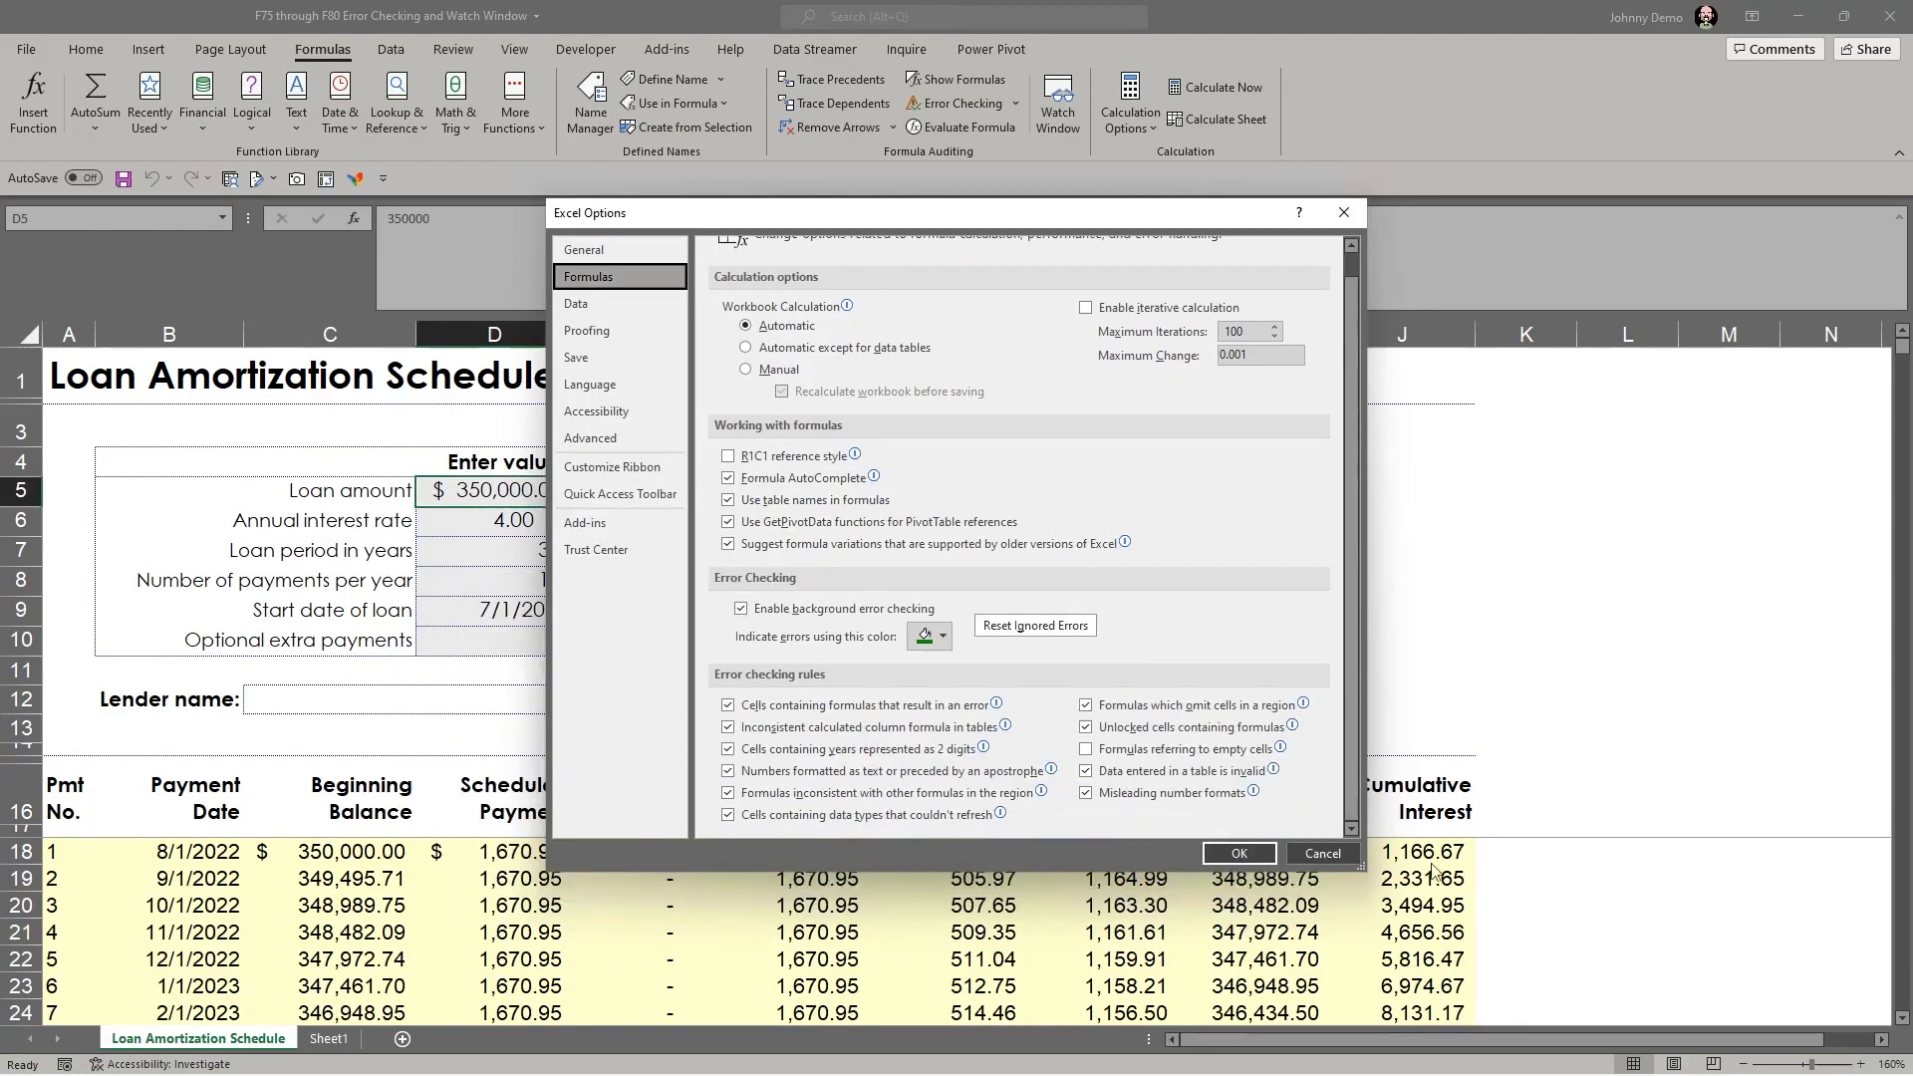
left_click_drag(1366, 871, 1576, 954)
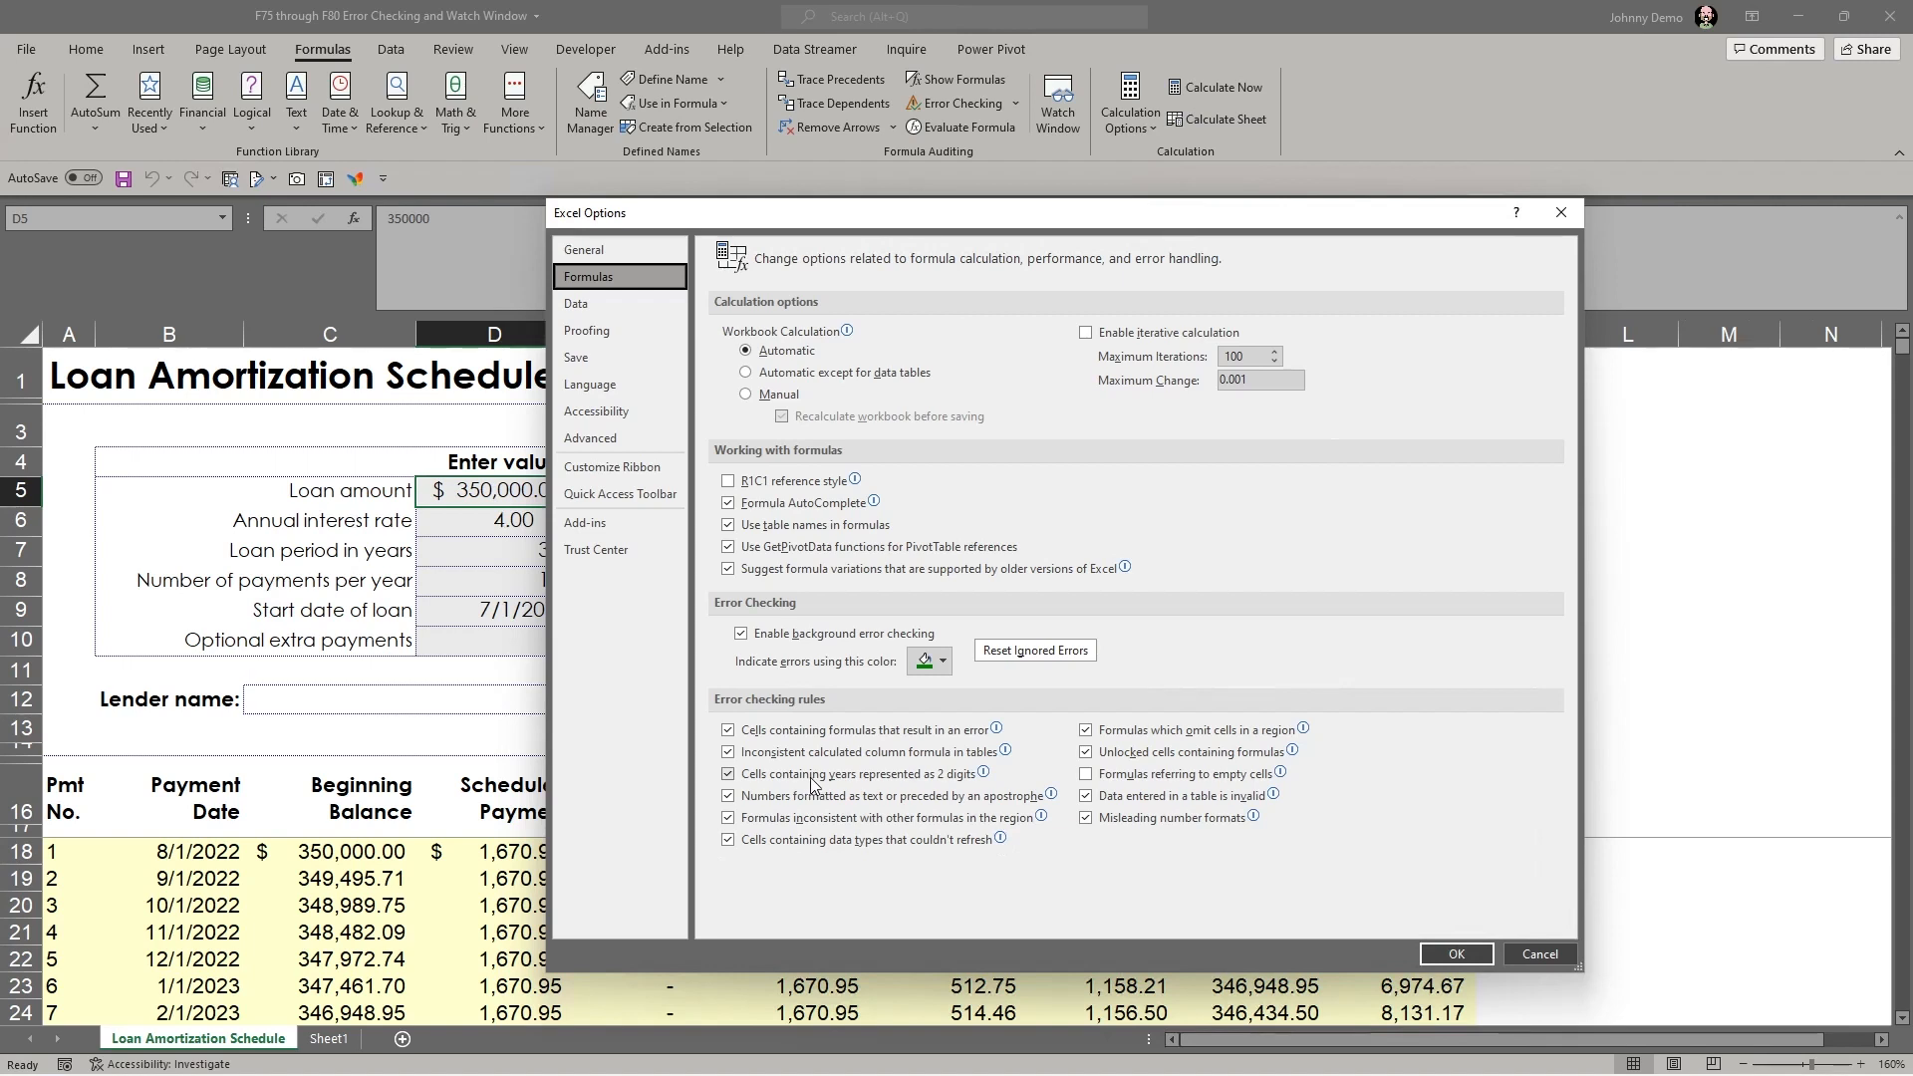
mouse_move(813, 785)
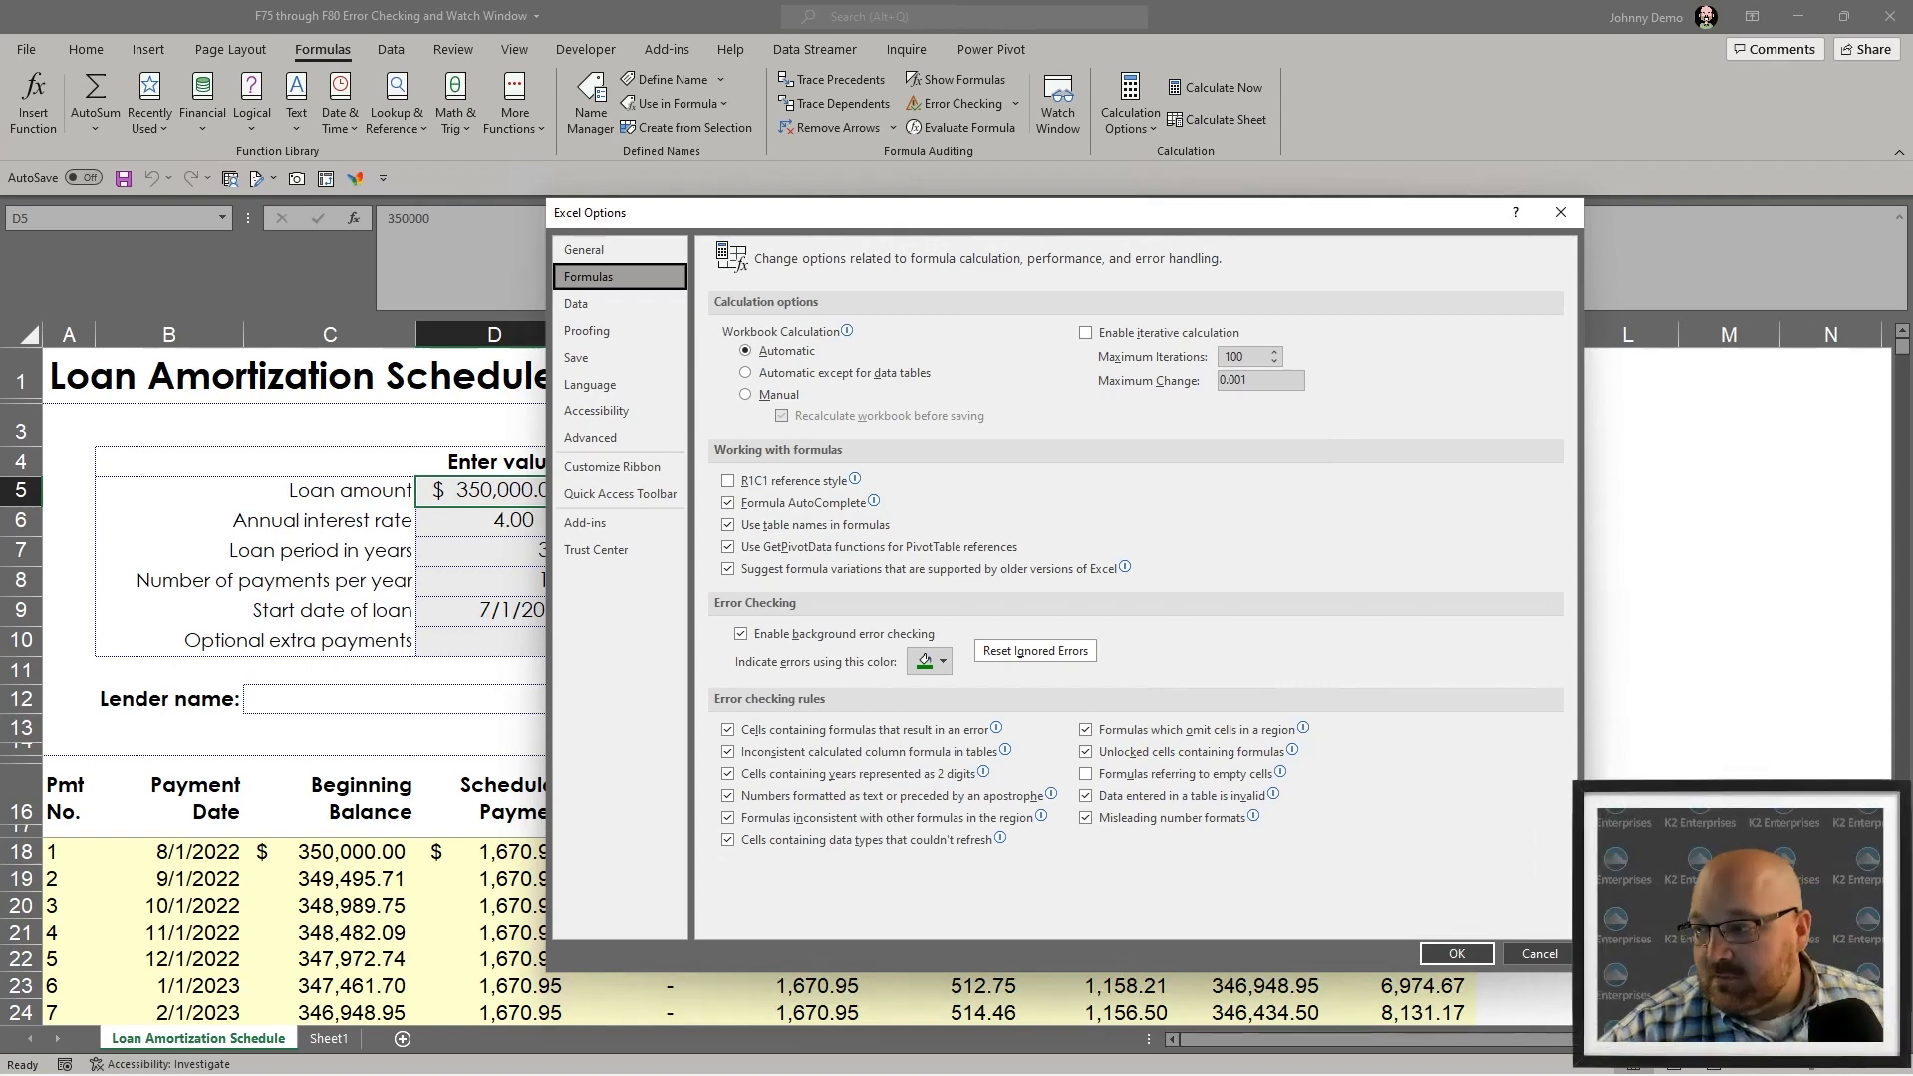
left_click(1540, 954)
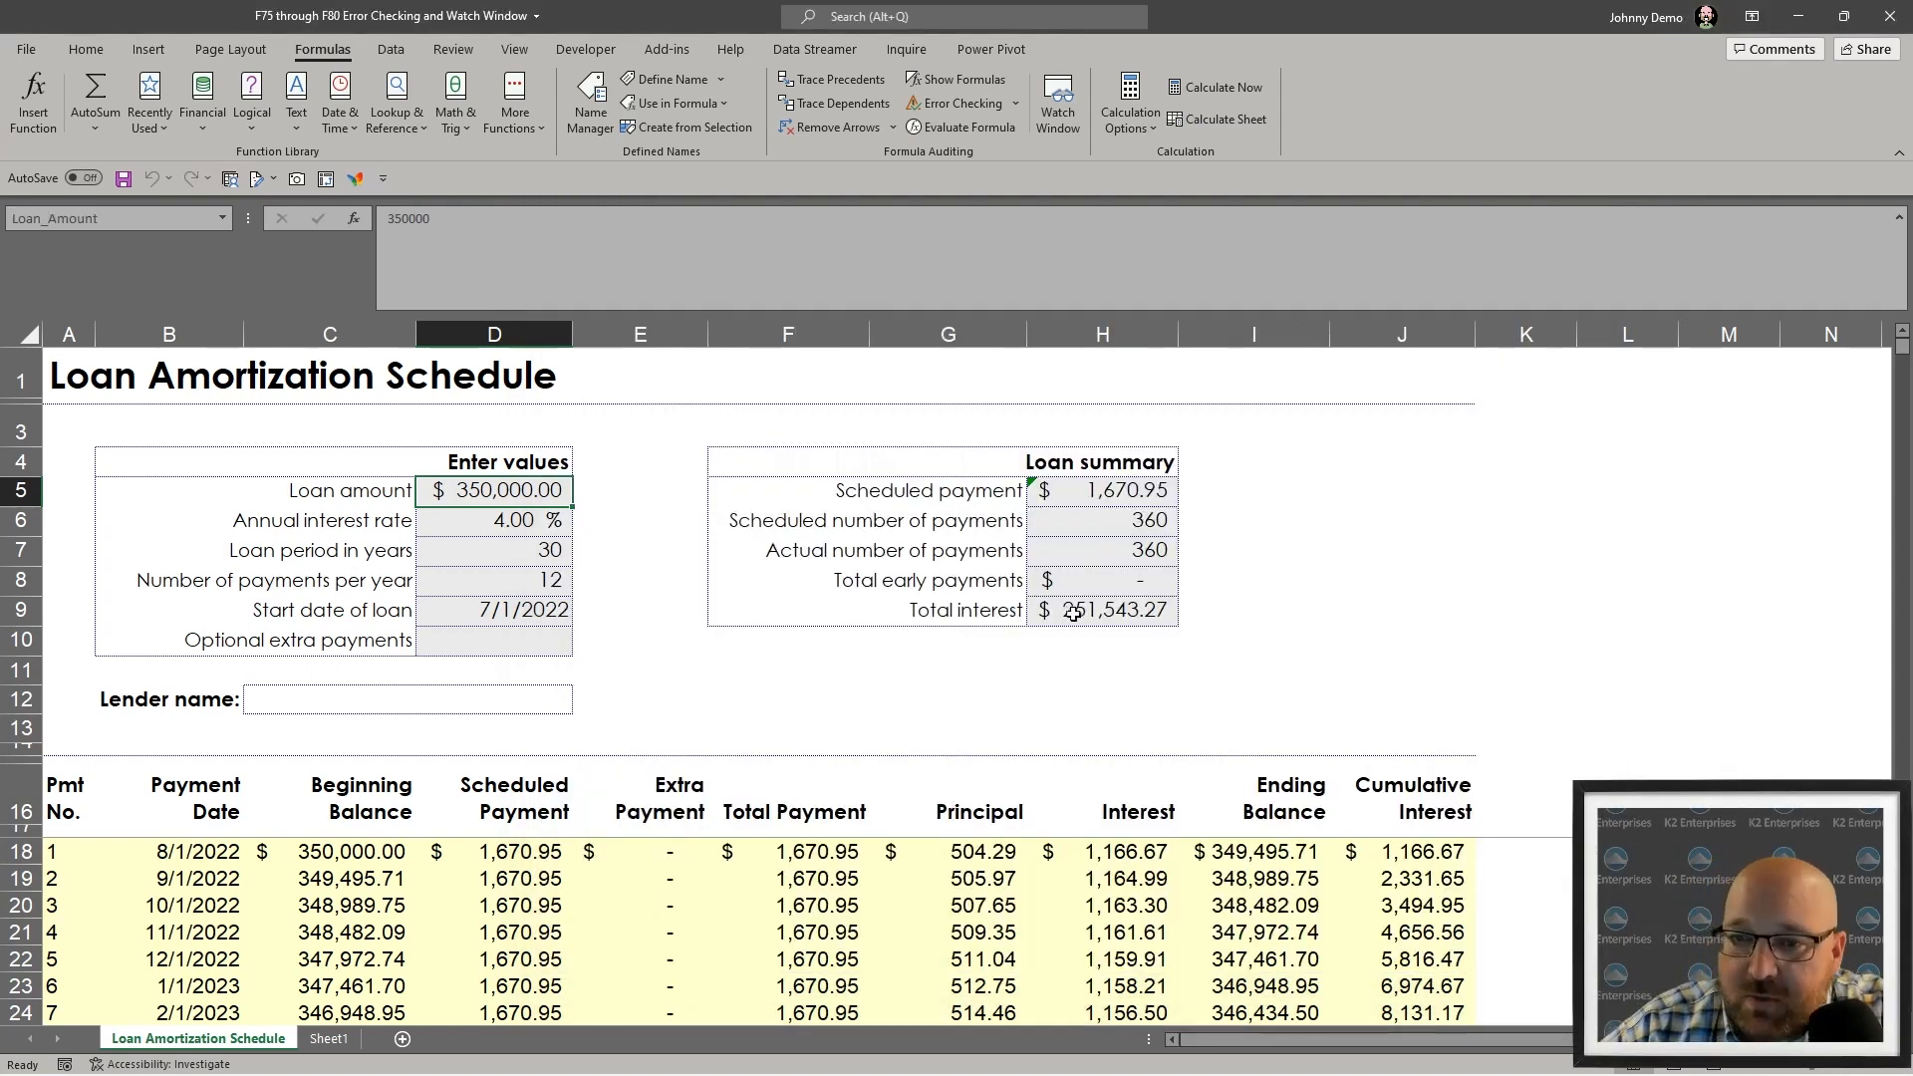
- Inspect the formulas for total interest, cumulative interest in rows 18 and 20, and the scheduled number of payments
left_click(1073, 615)
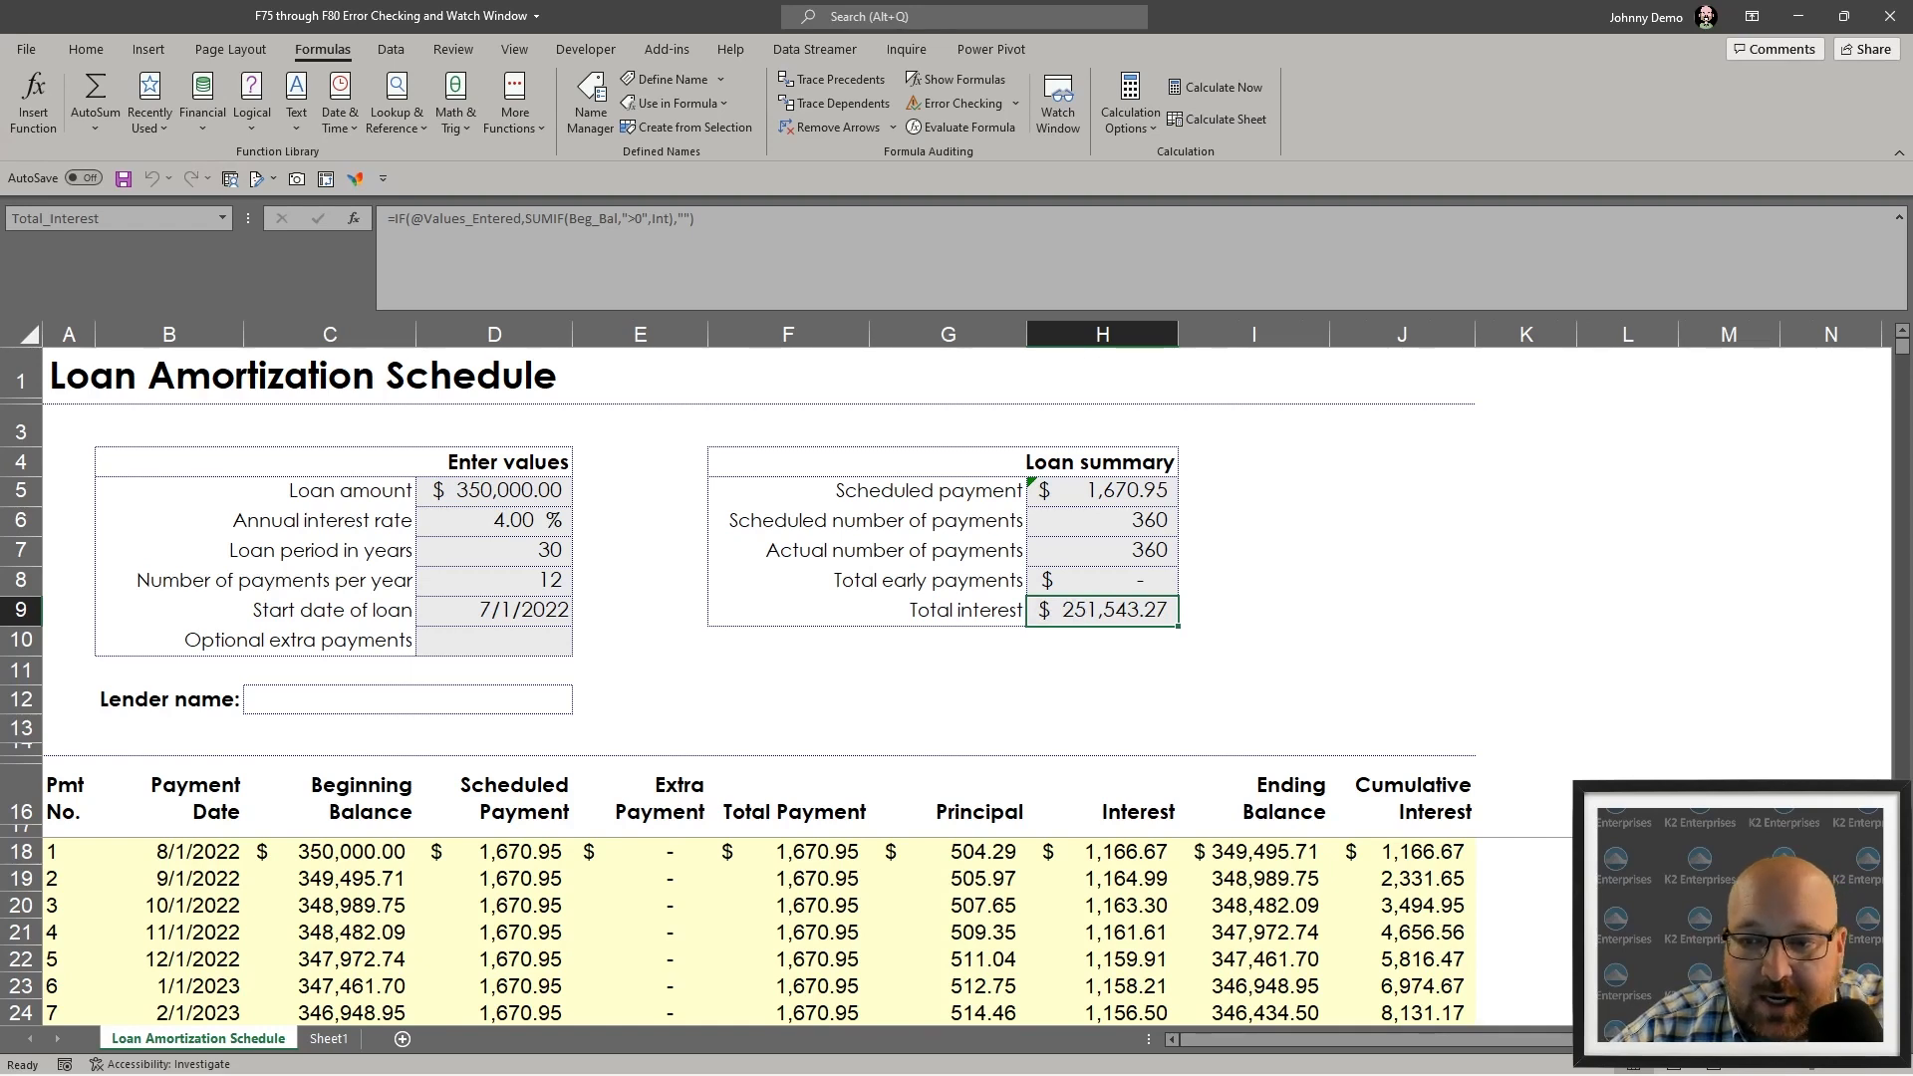
left_click(1407, 850)
left_click(1406, 906)
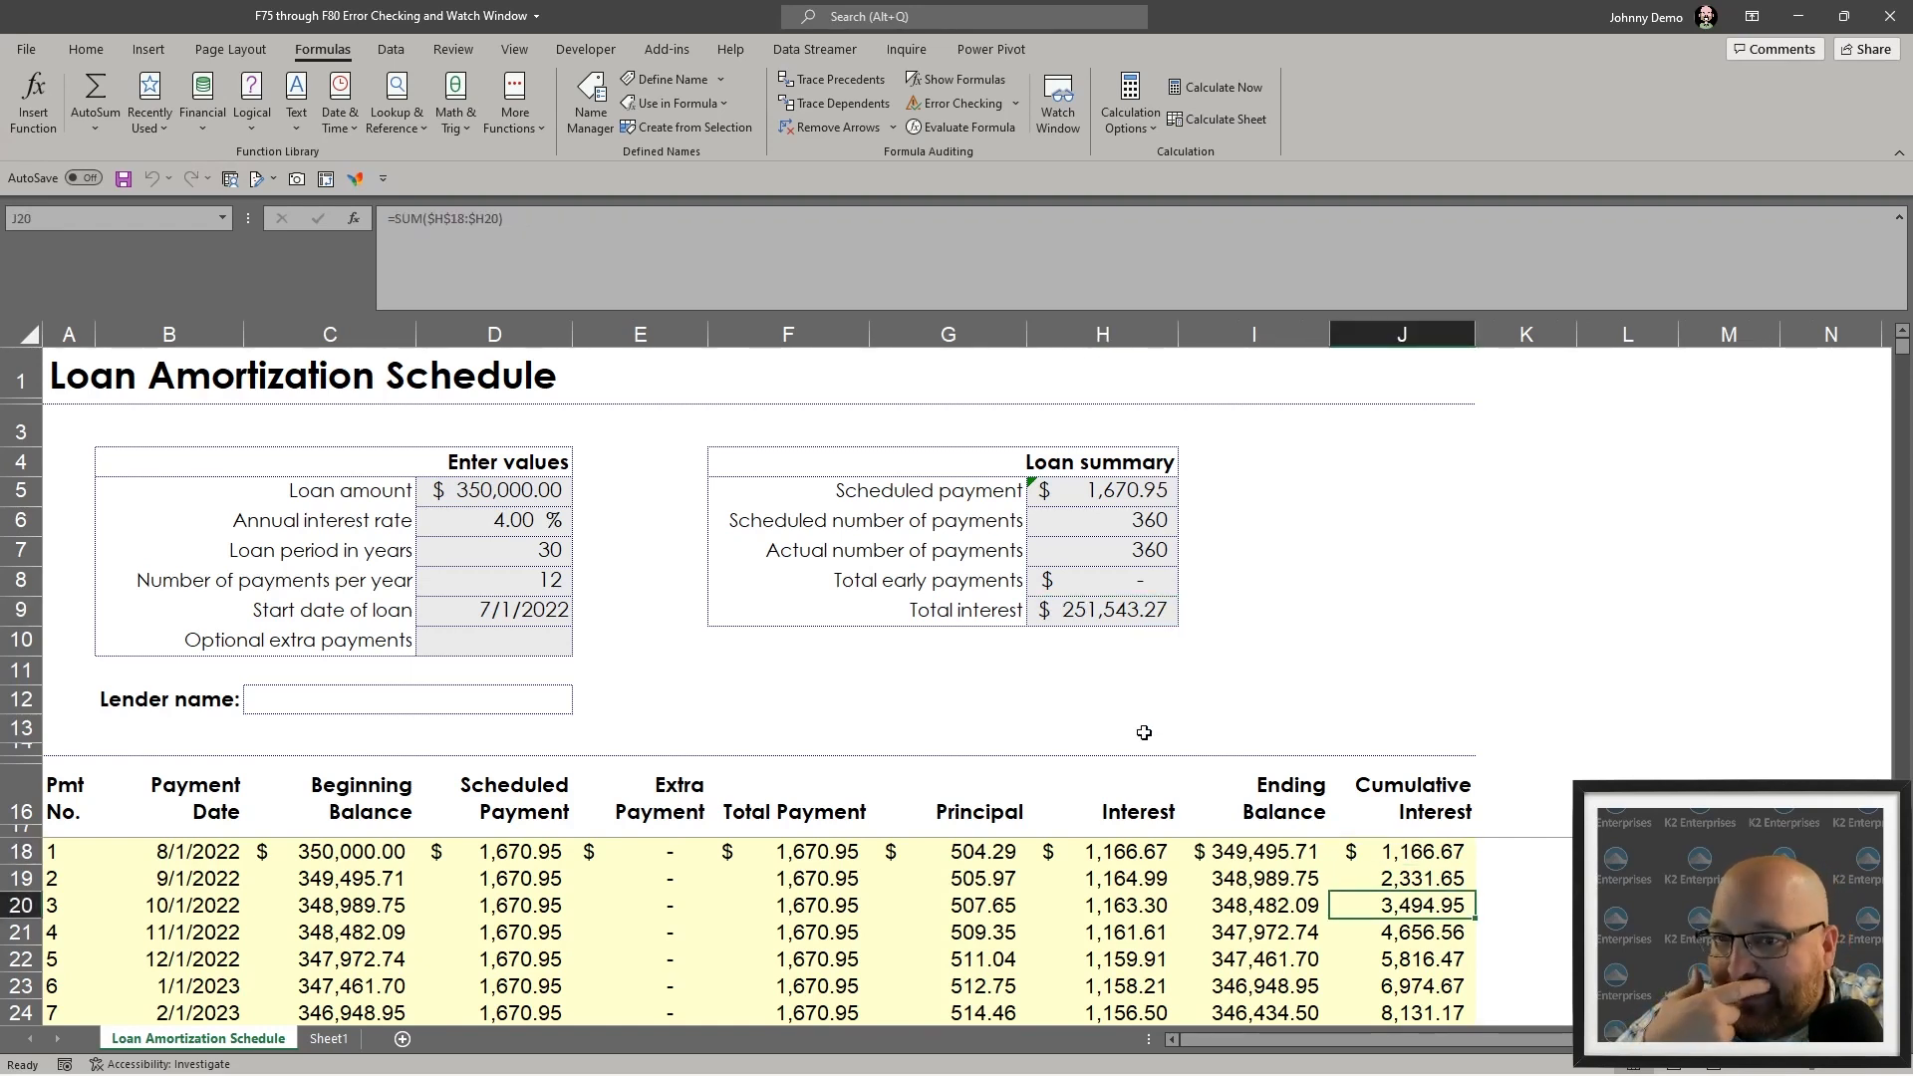
left_click(1076, 518)
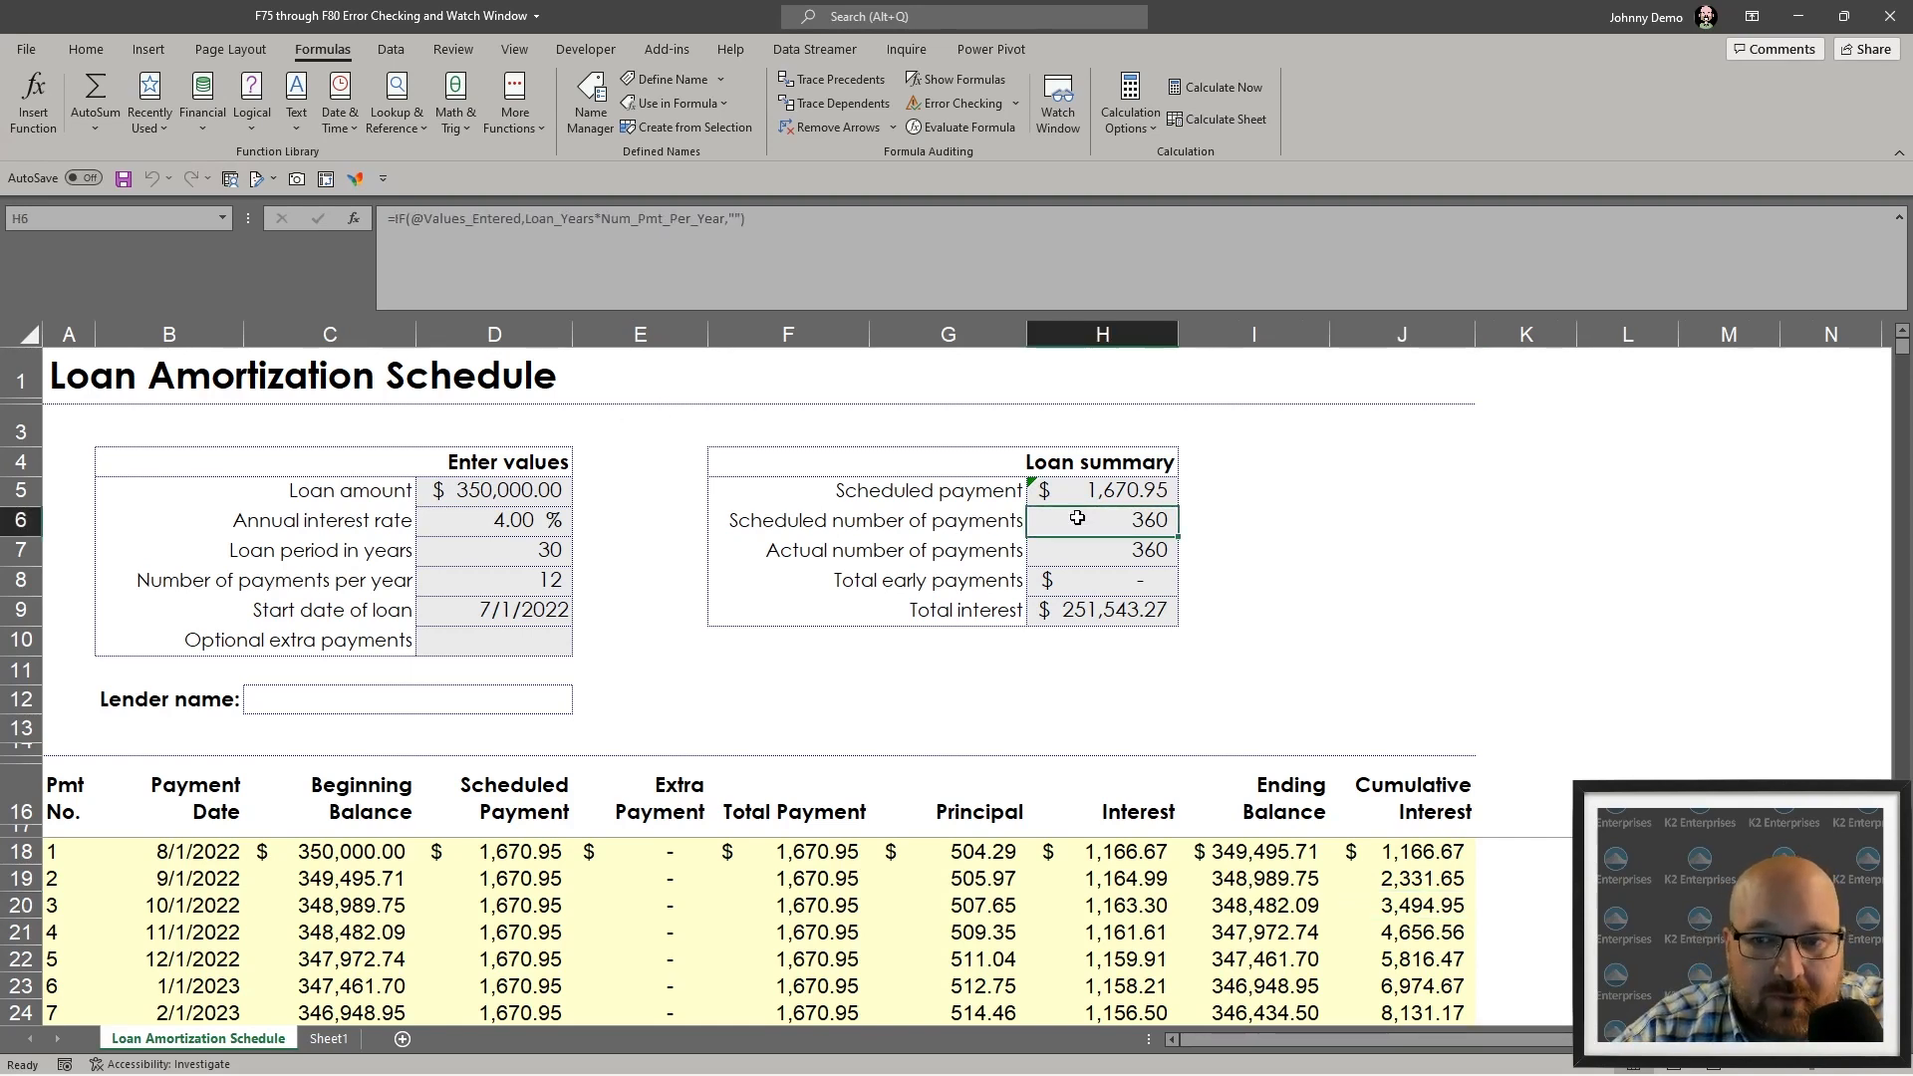
- Examine the scheduled payment formula in cell H5, including its Values_Entered argument, and leave it without changes
key("Up")
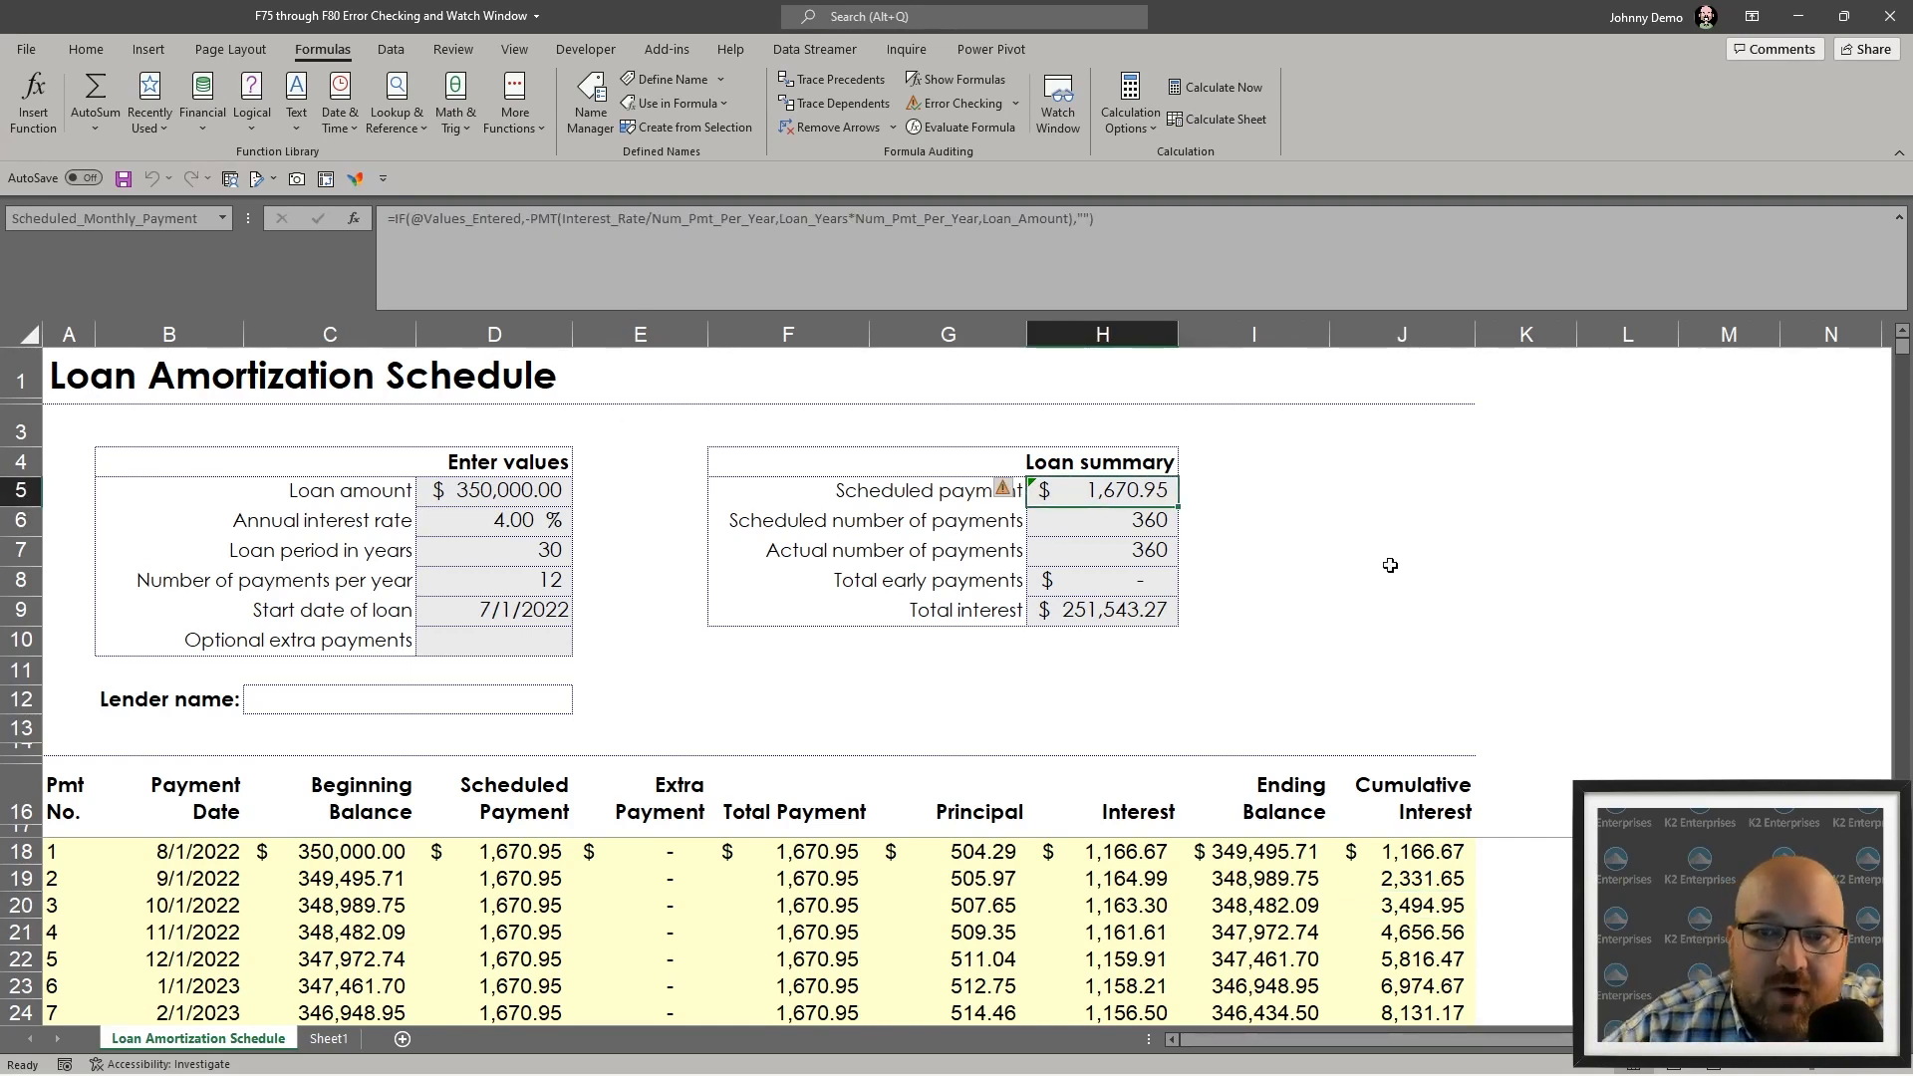
double_click(1064, 486)
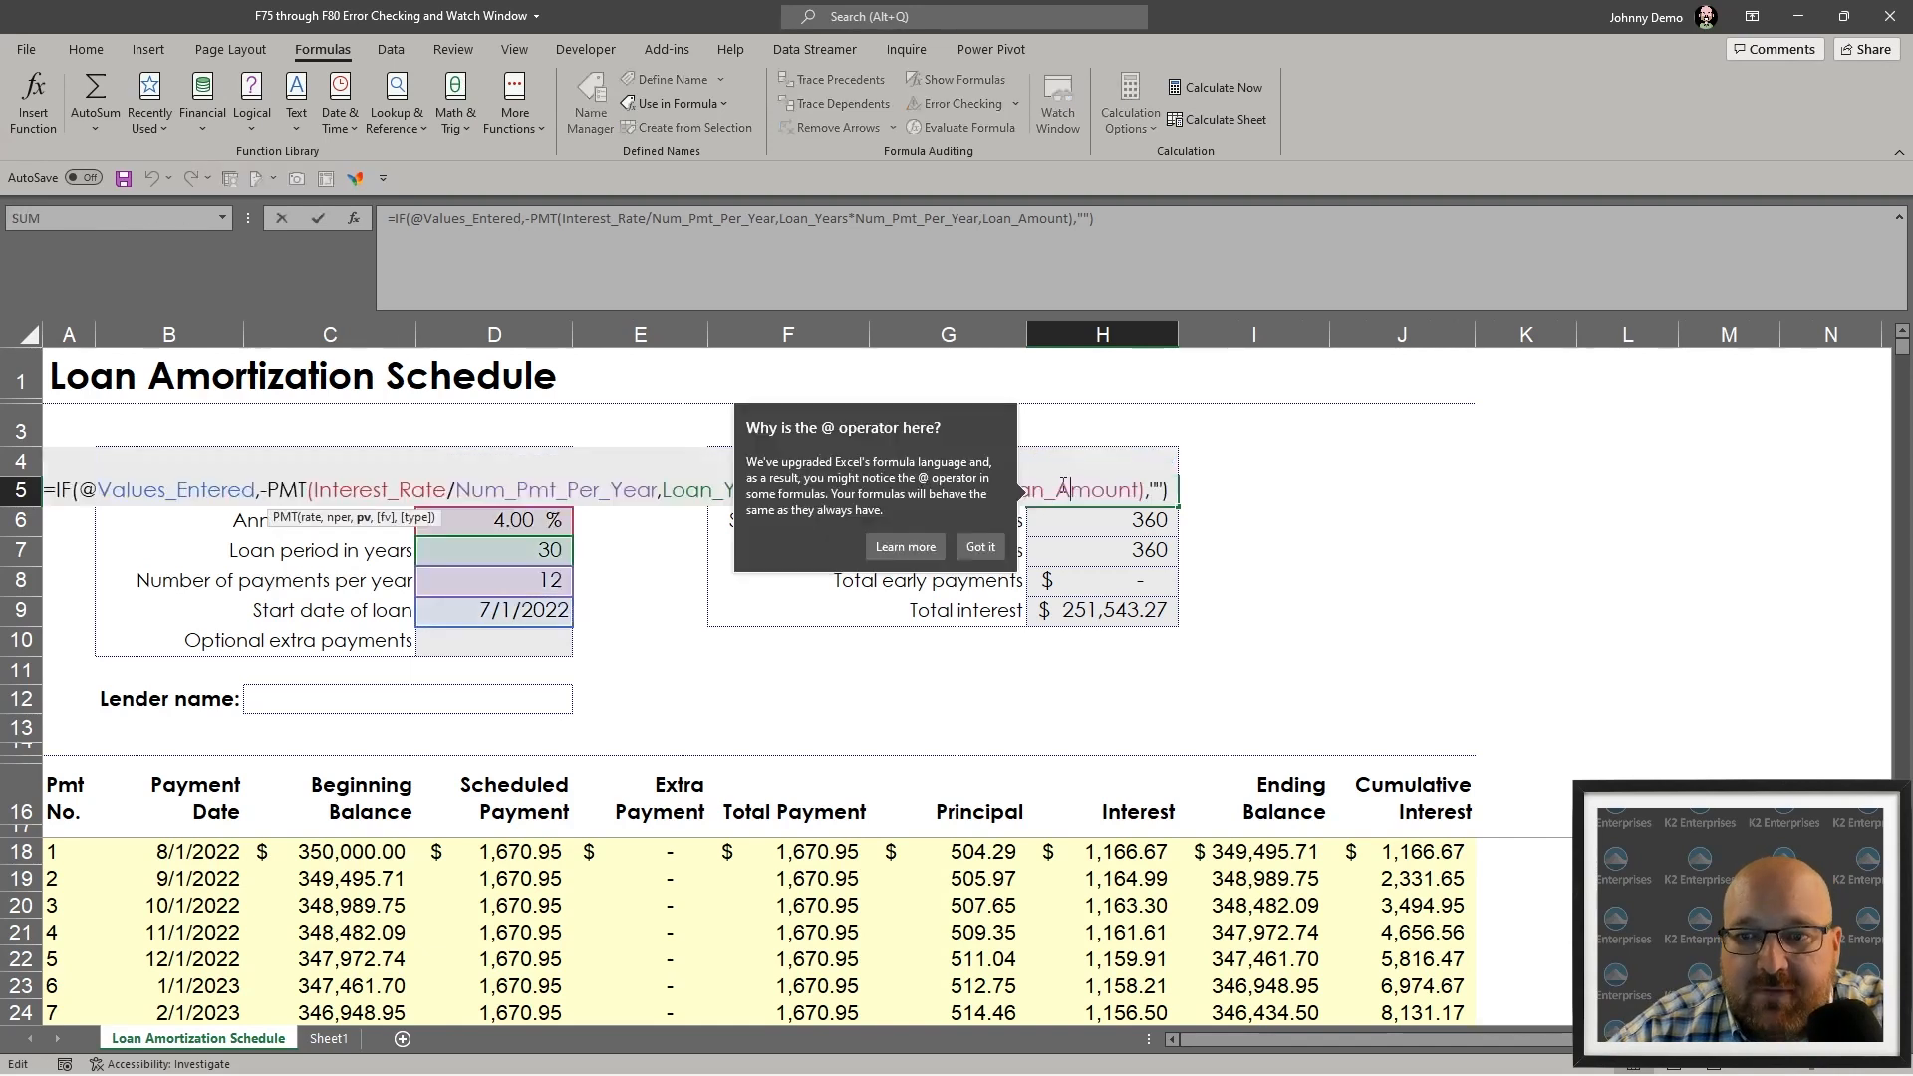
left_click(981, 547)
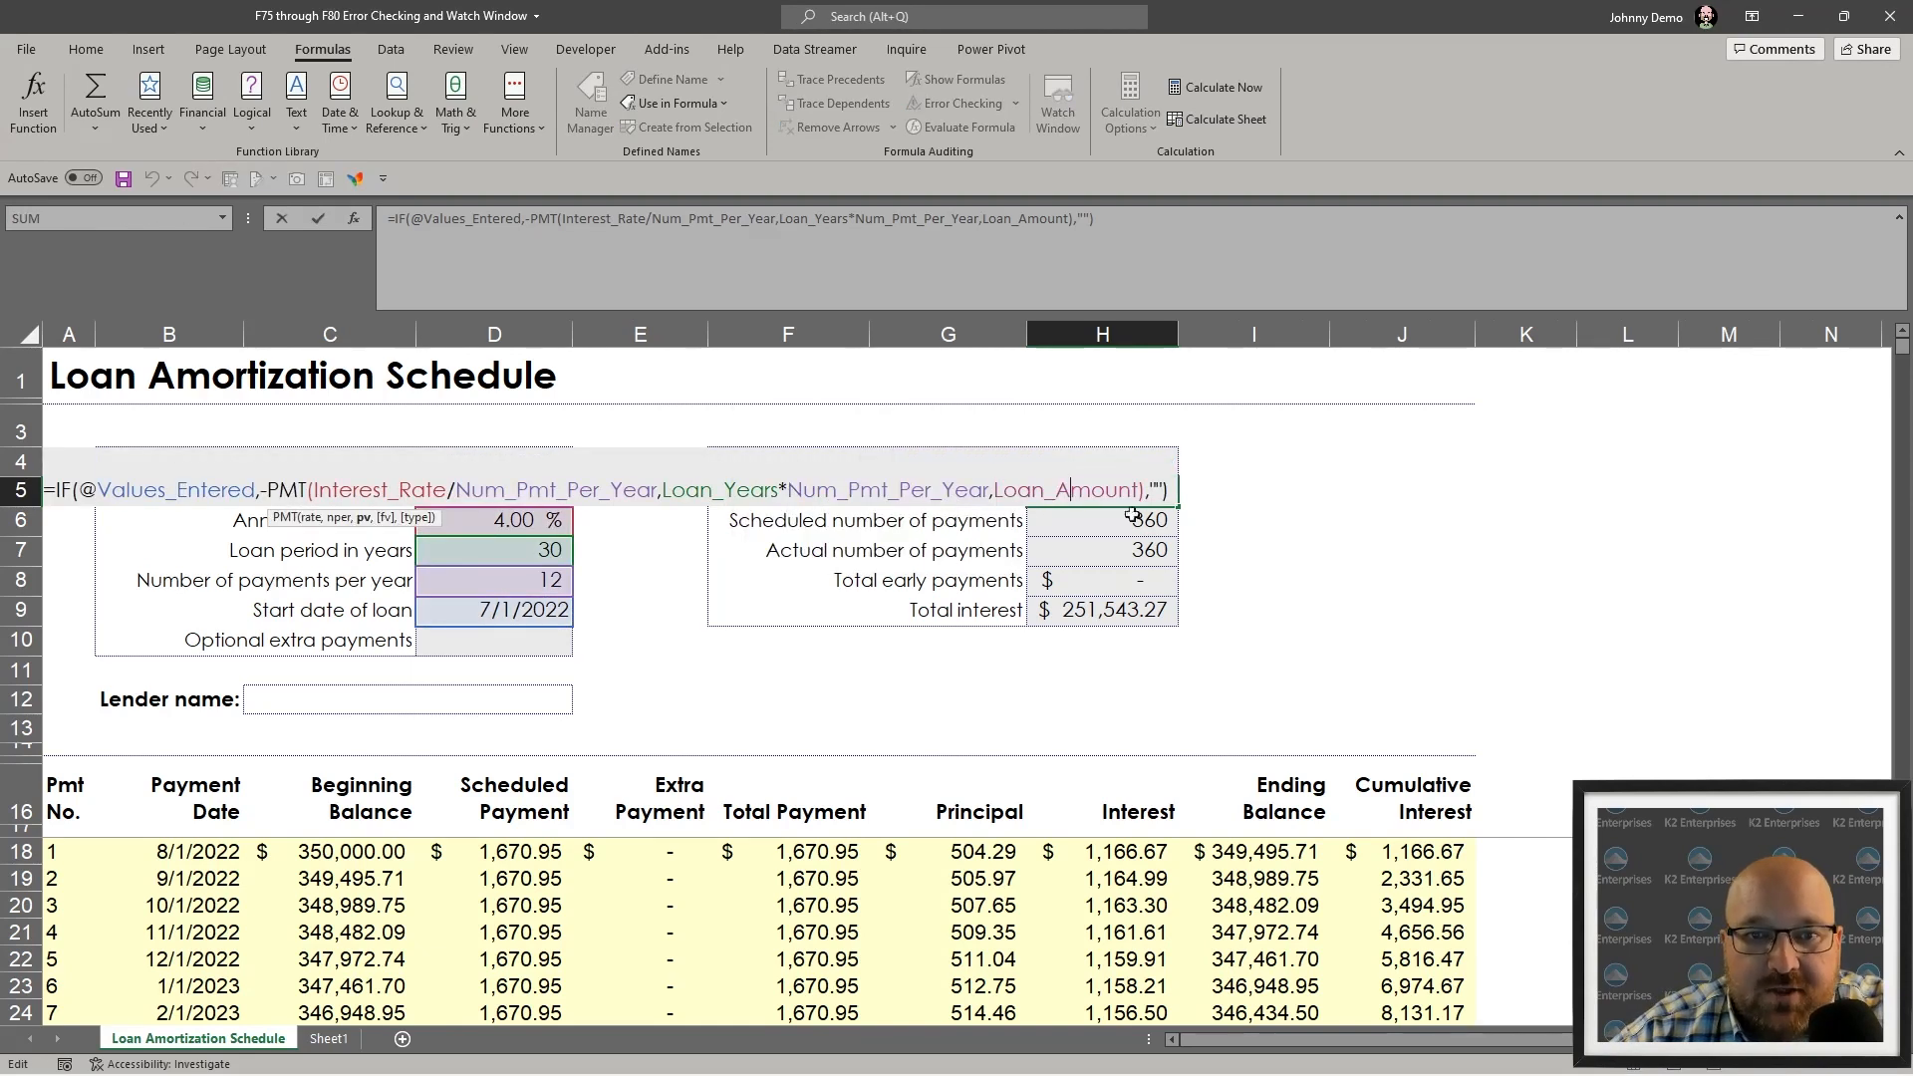
left_click_drag(99, 491, 369, 506)
mouse_move(251, 520)
left_mouse_down()
mouse_move(214, 503)
mouse_move(284, 503)
left_mouse_up()
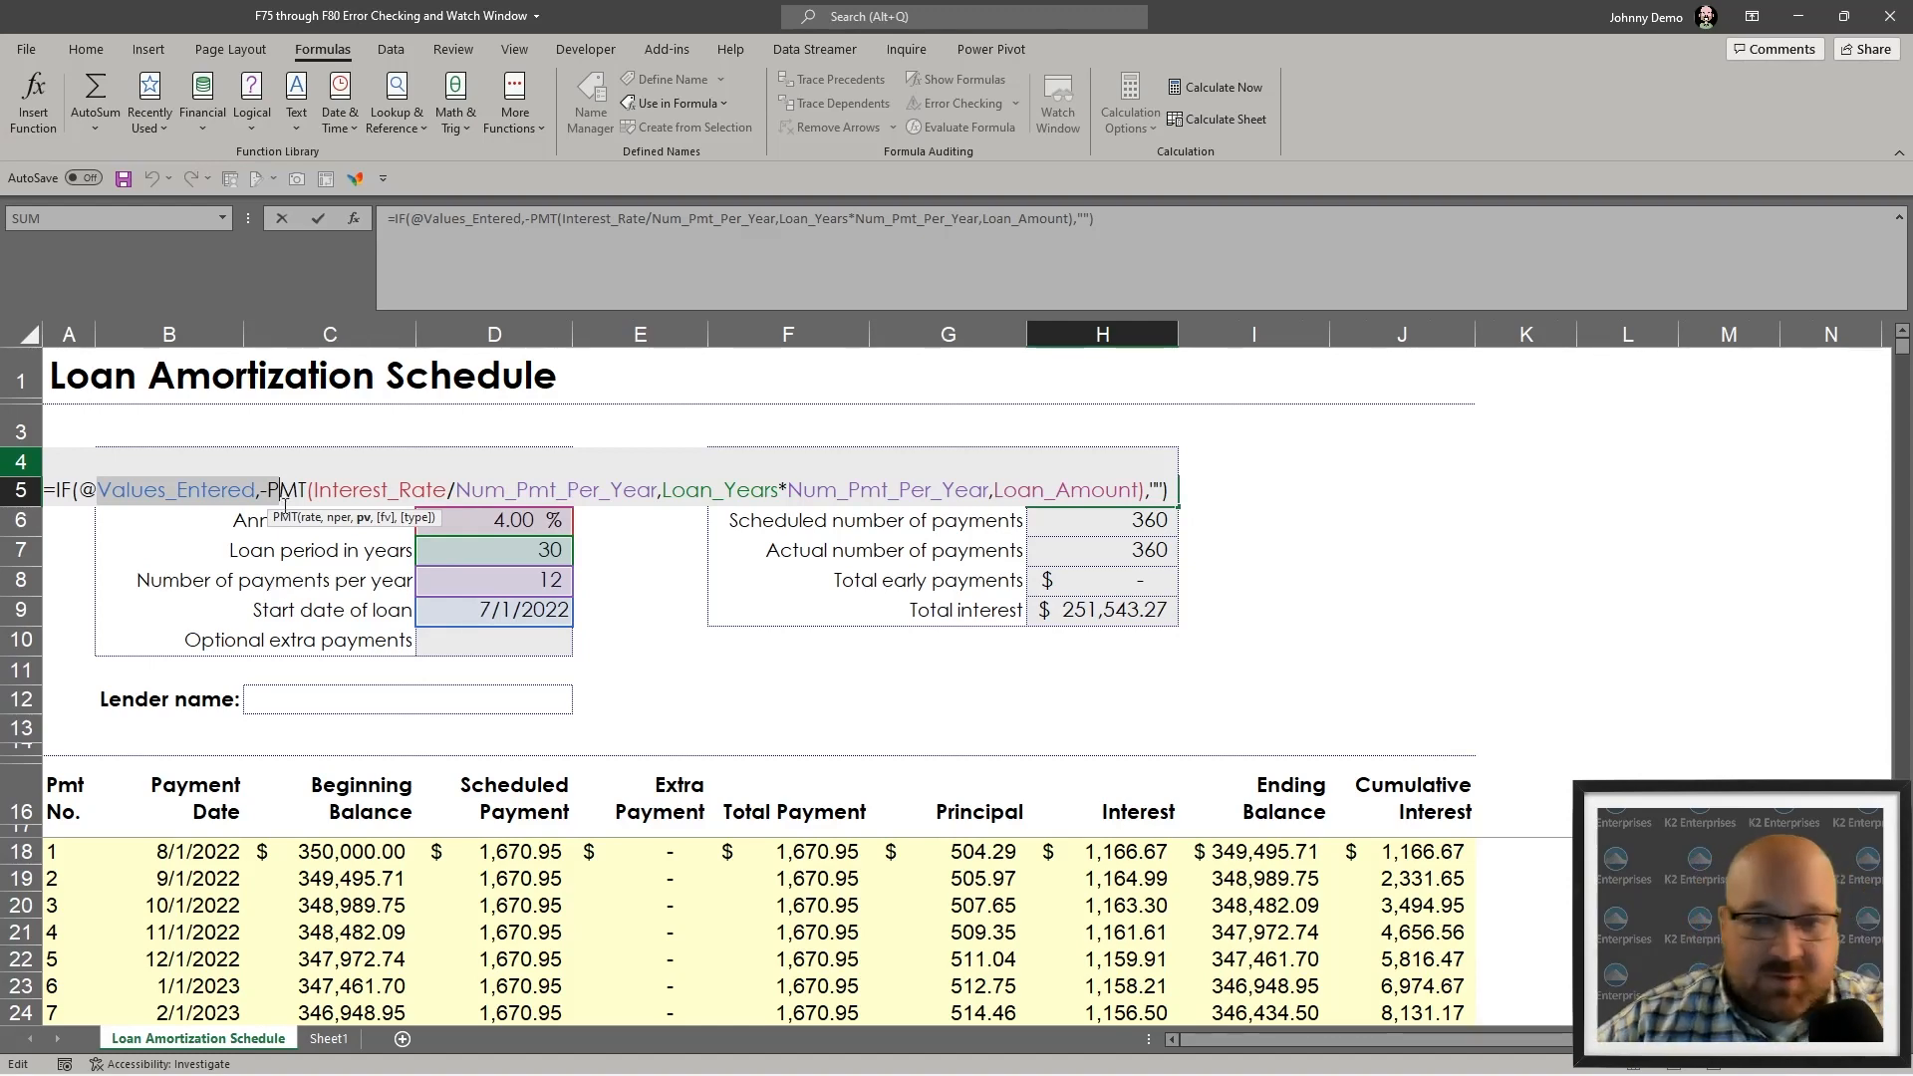
key("Escape")
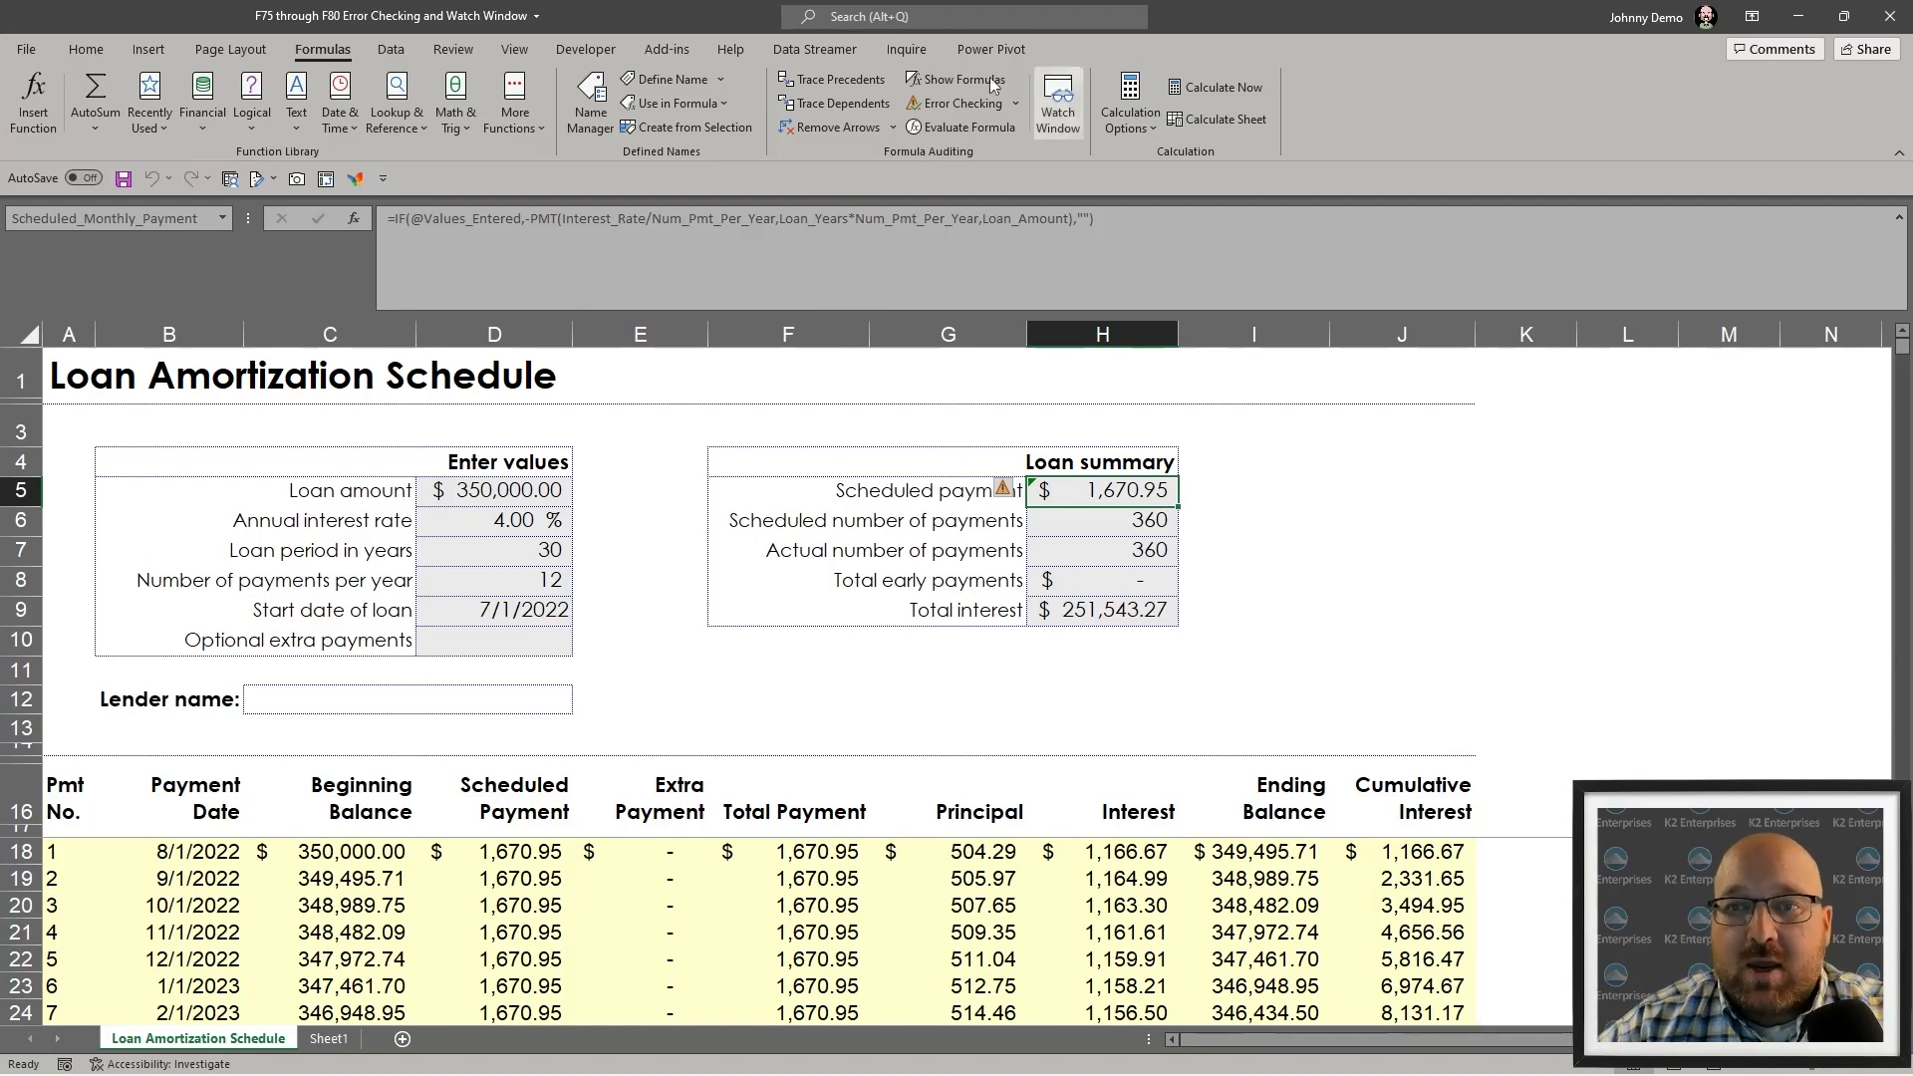
- Run Error Checking on the sheet and lock the unprotected scheduled payment formula in cell H5
left_click(920, 108)
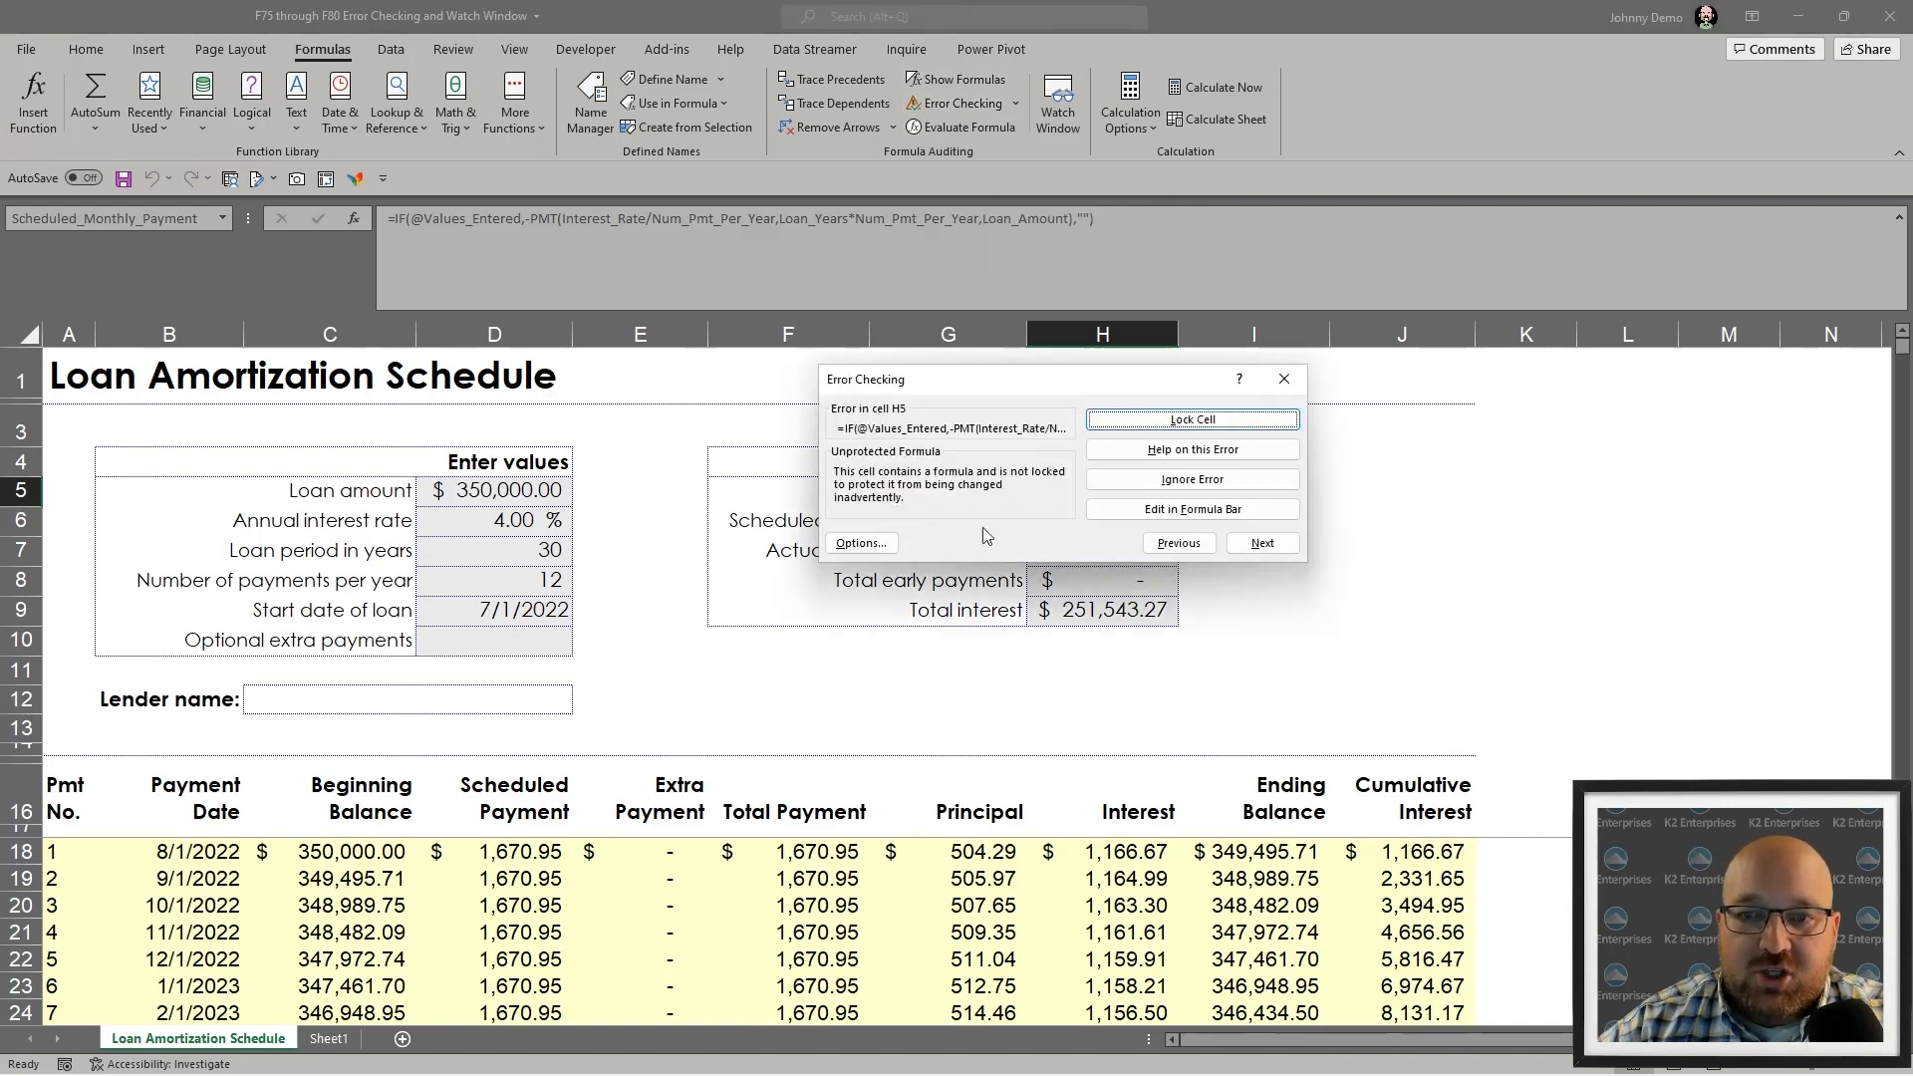
left_click_drag(924, 391, 809, 394)
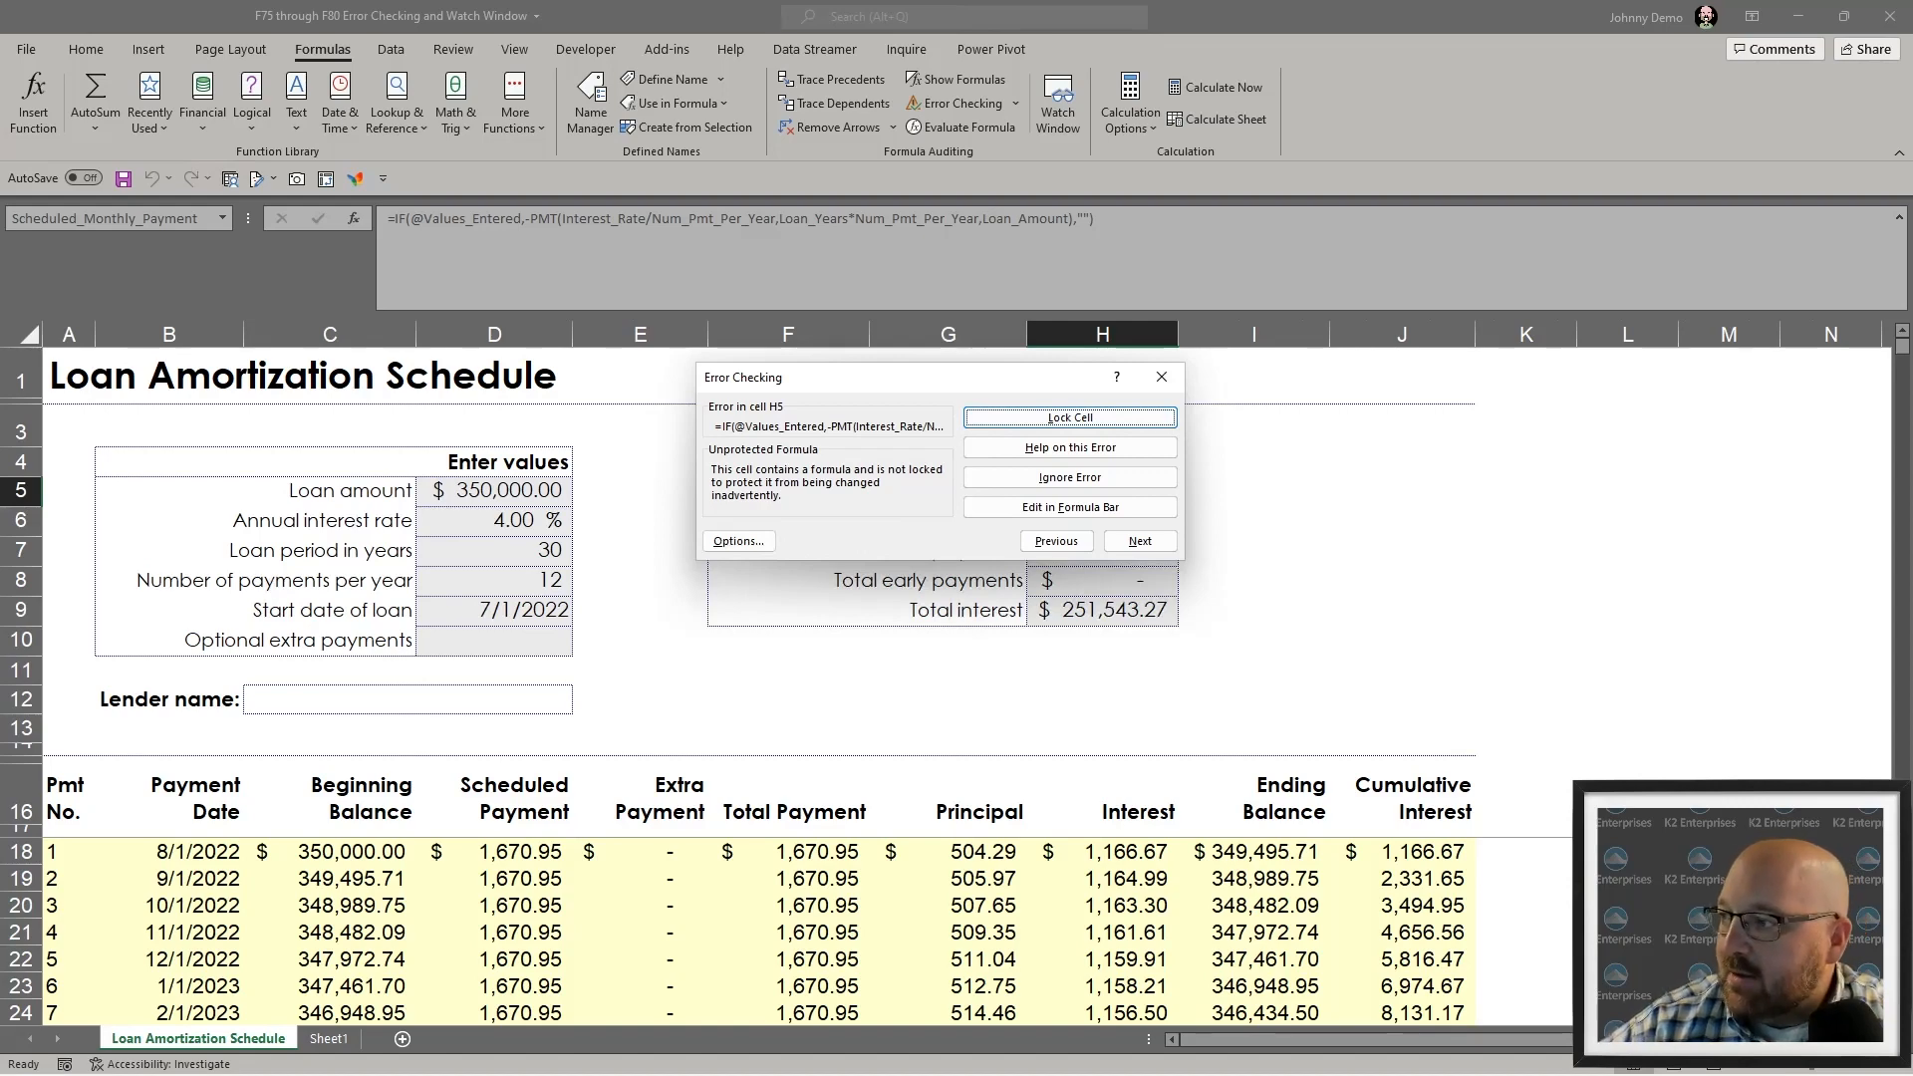
left_click(1070, 417)
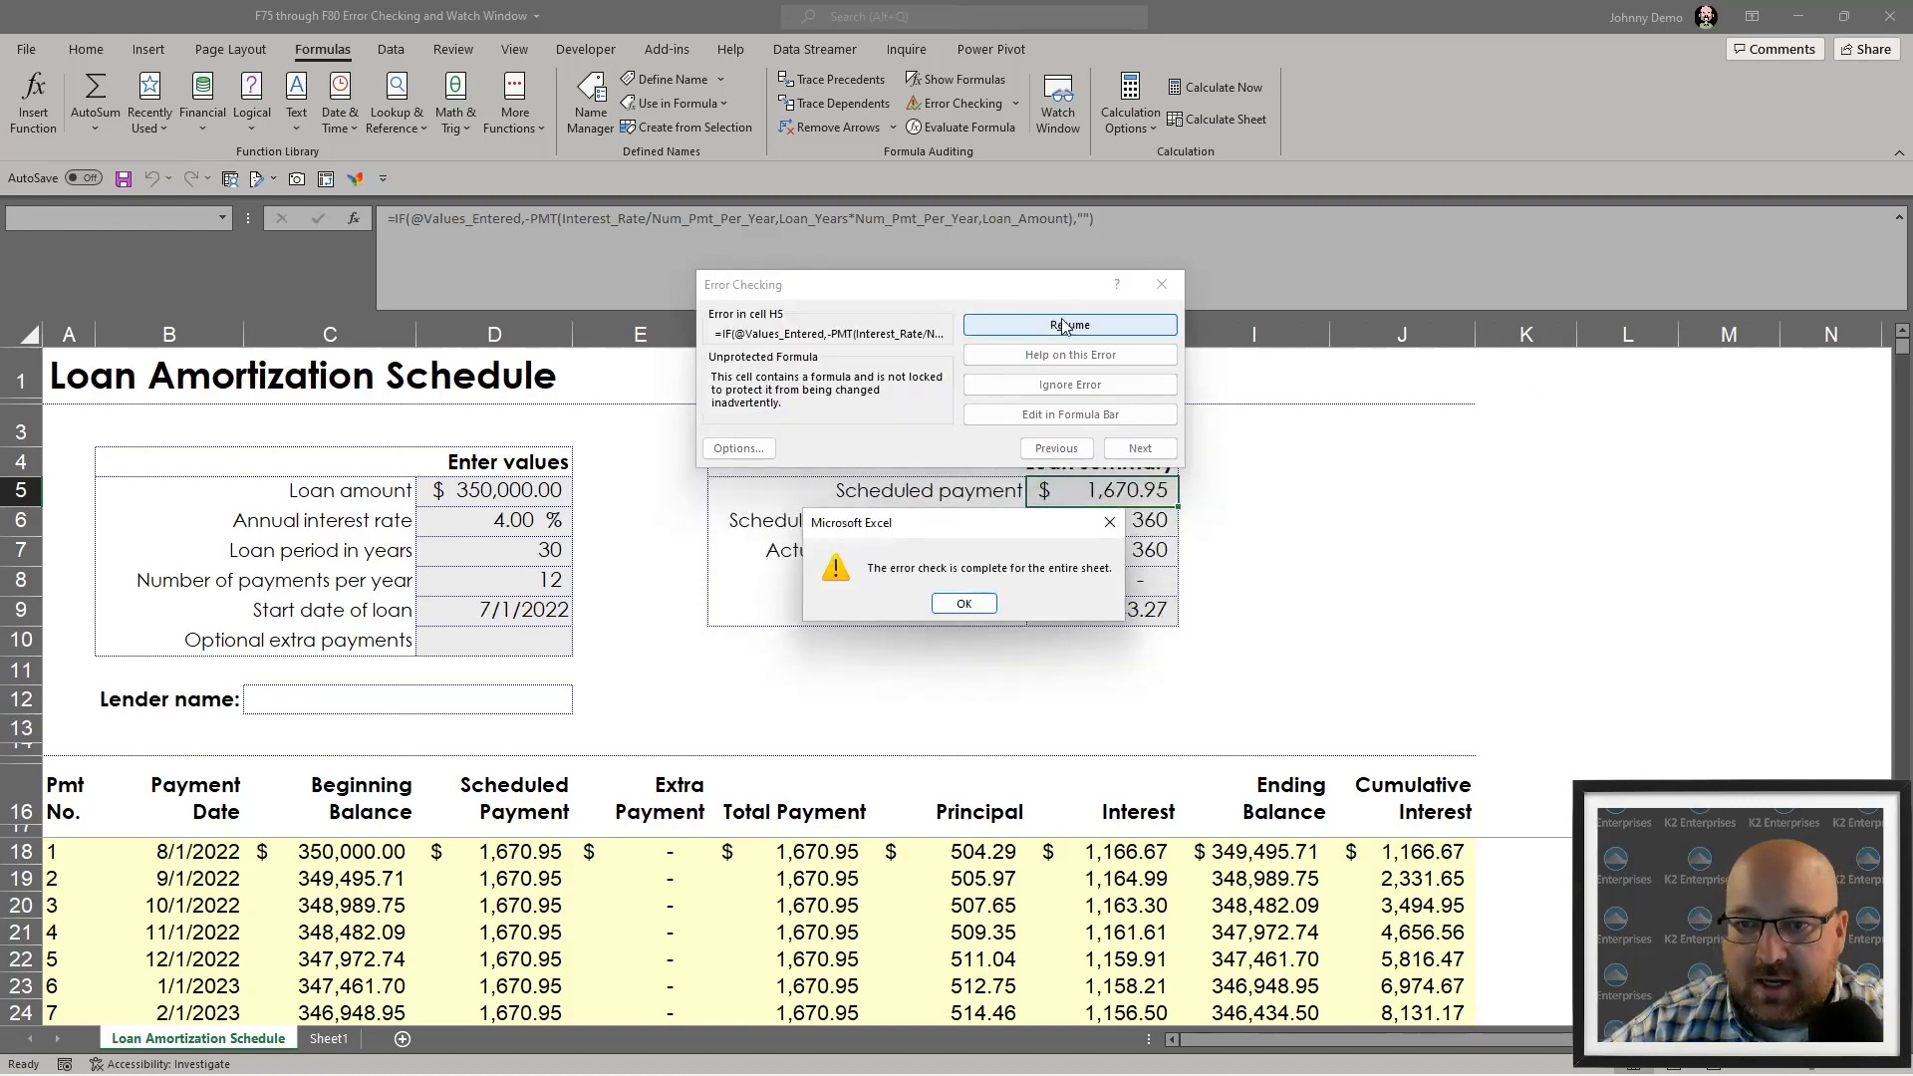
left_click(963, 605)
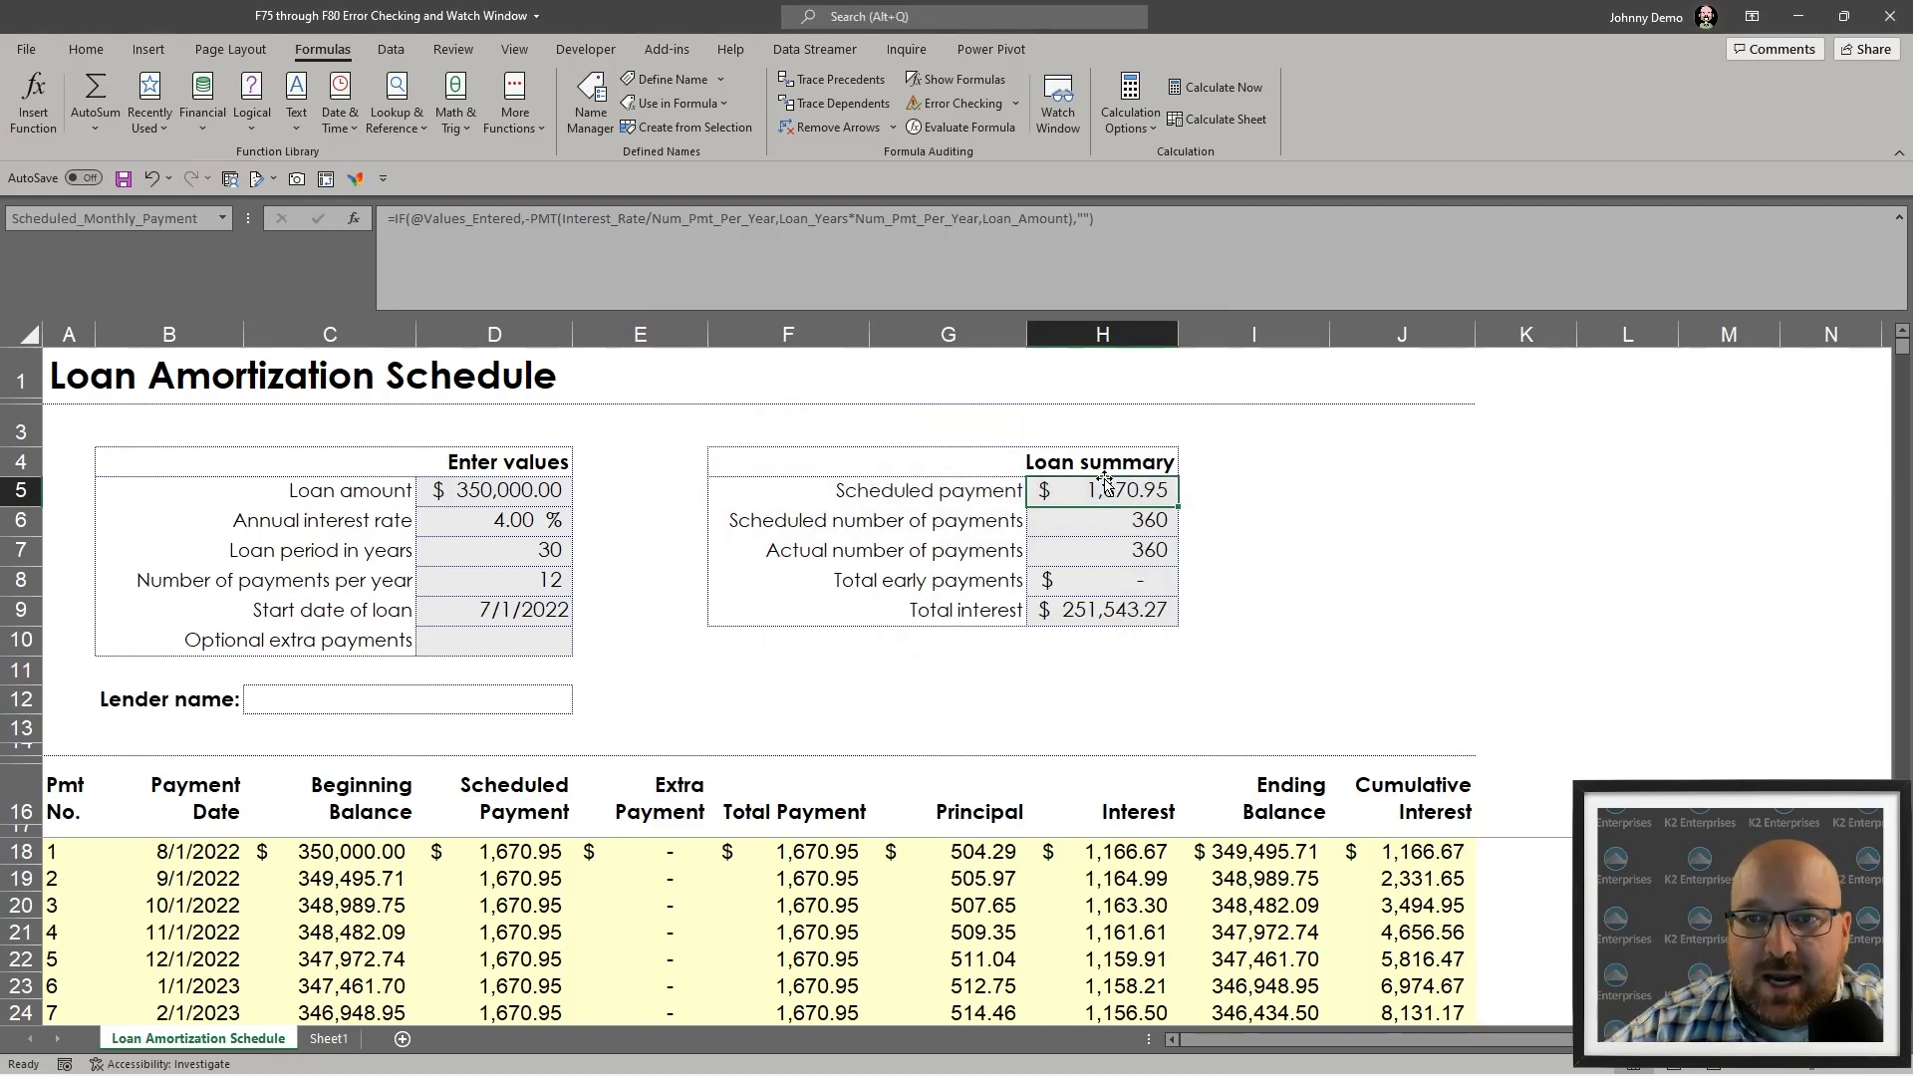
- Open and dismiss Evaluate Formula for the scheduled payment, and enter w as the annual interest rate in cell D6
left_click(956, 126)
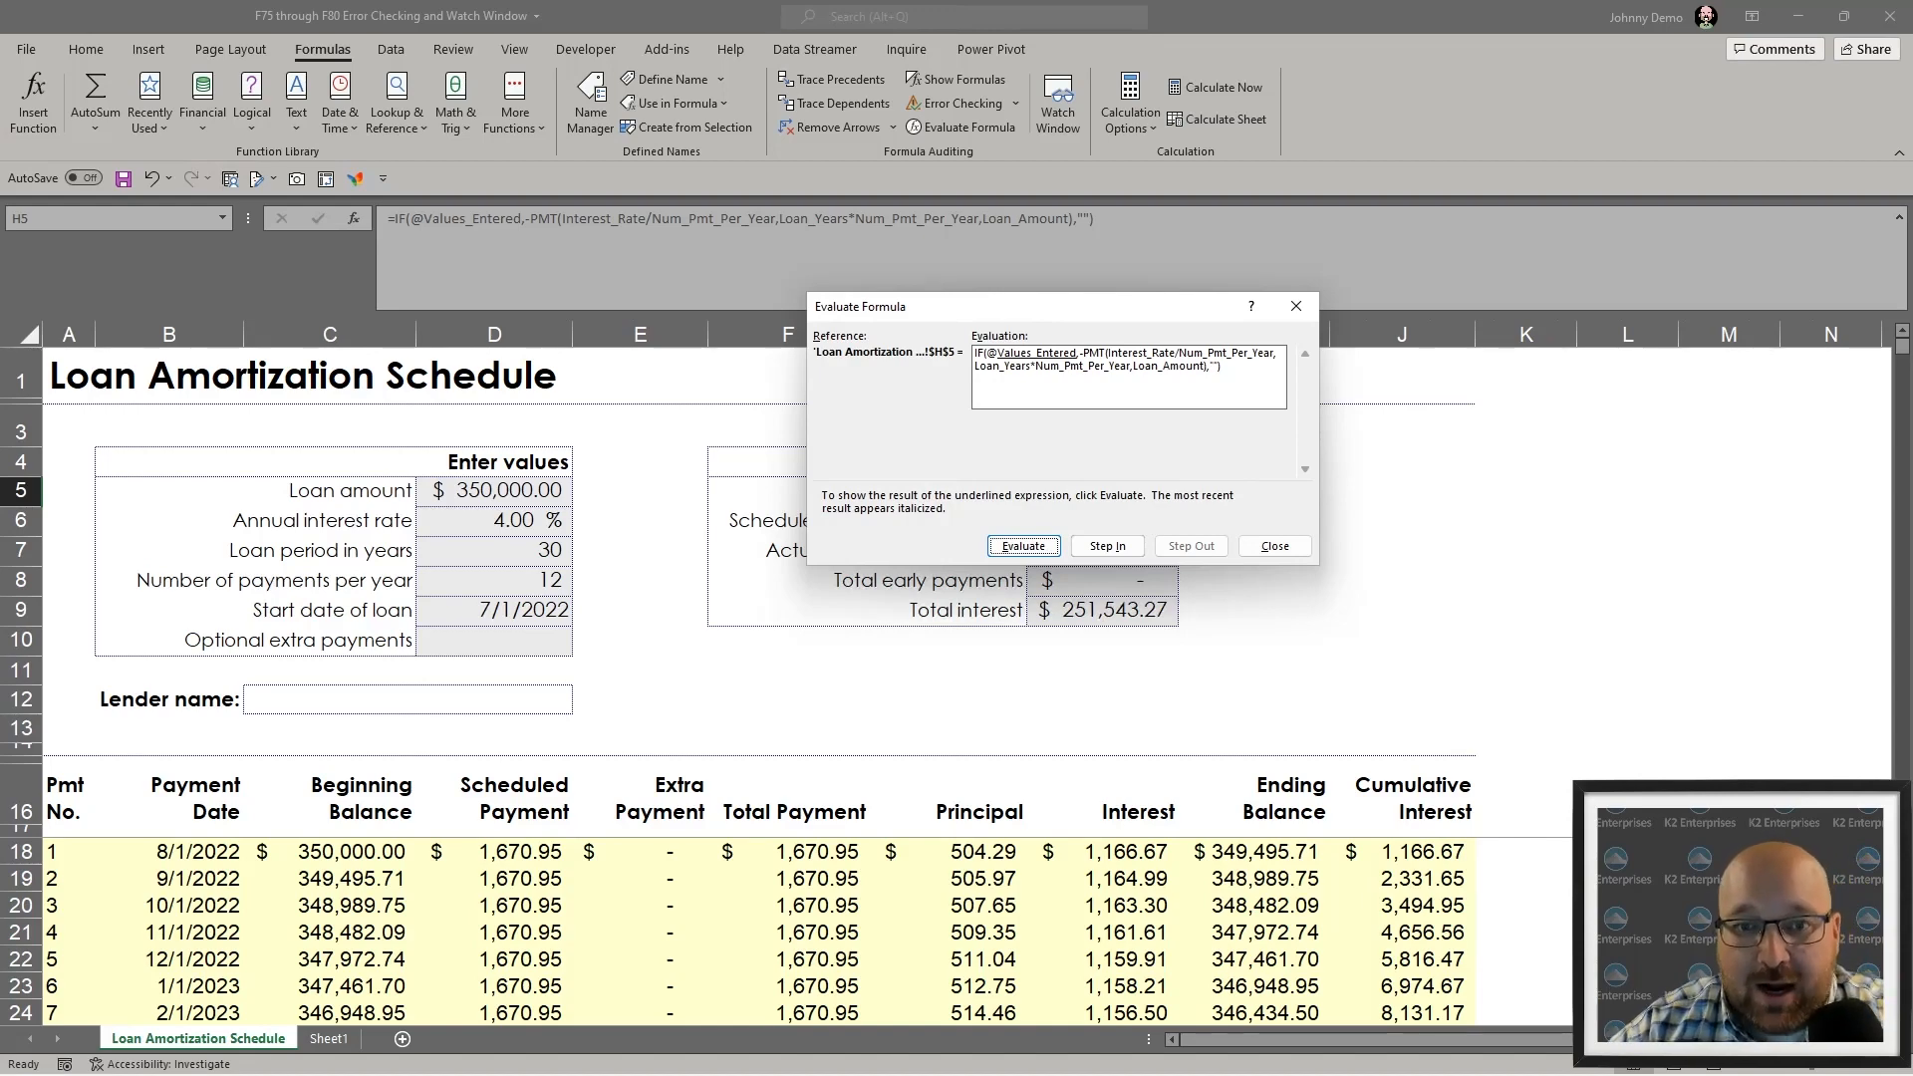
key("Escape")
left_click(493, 525)
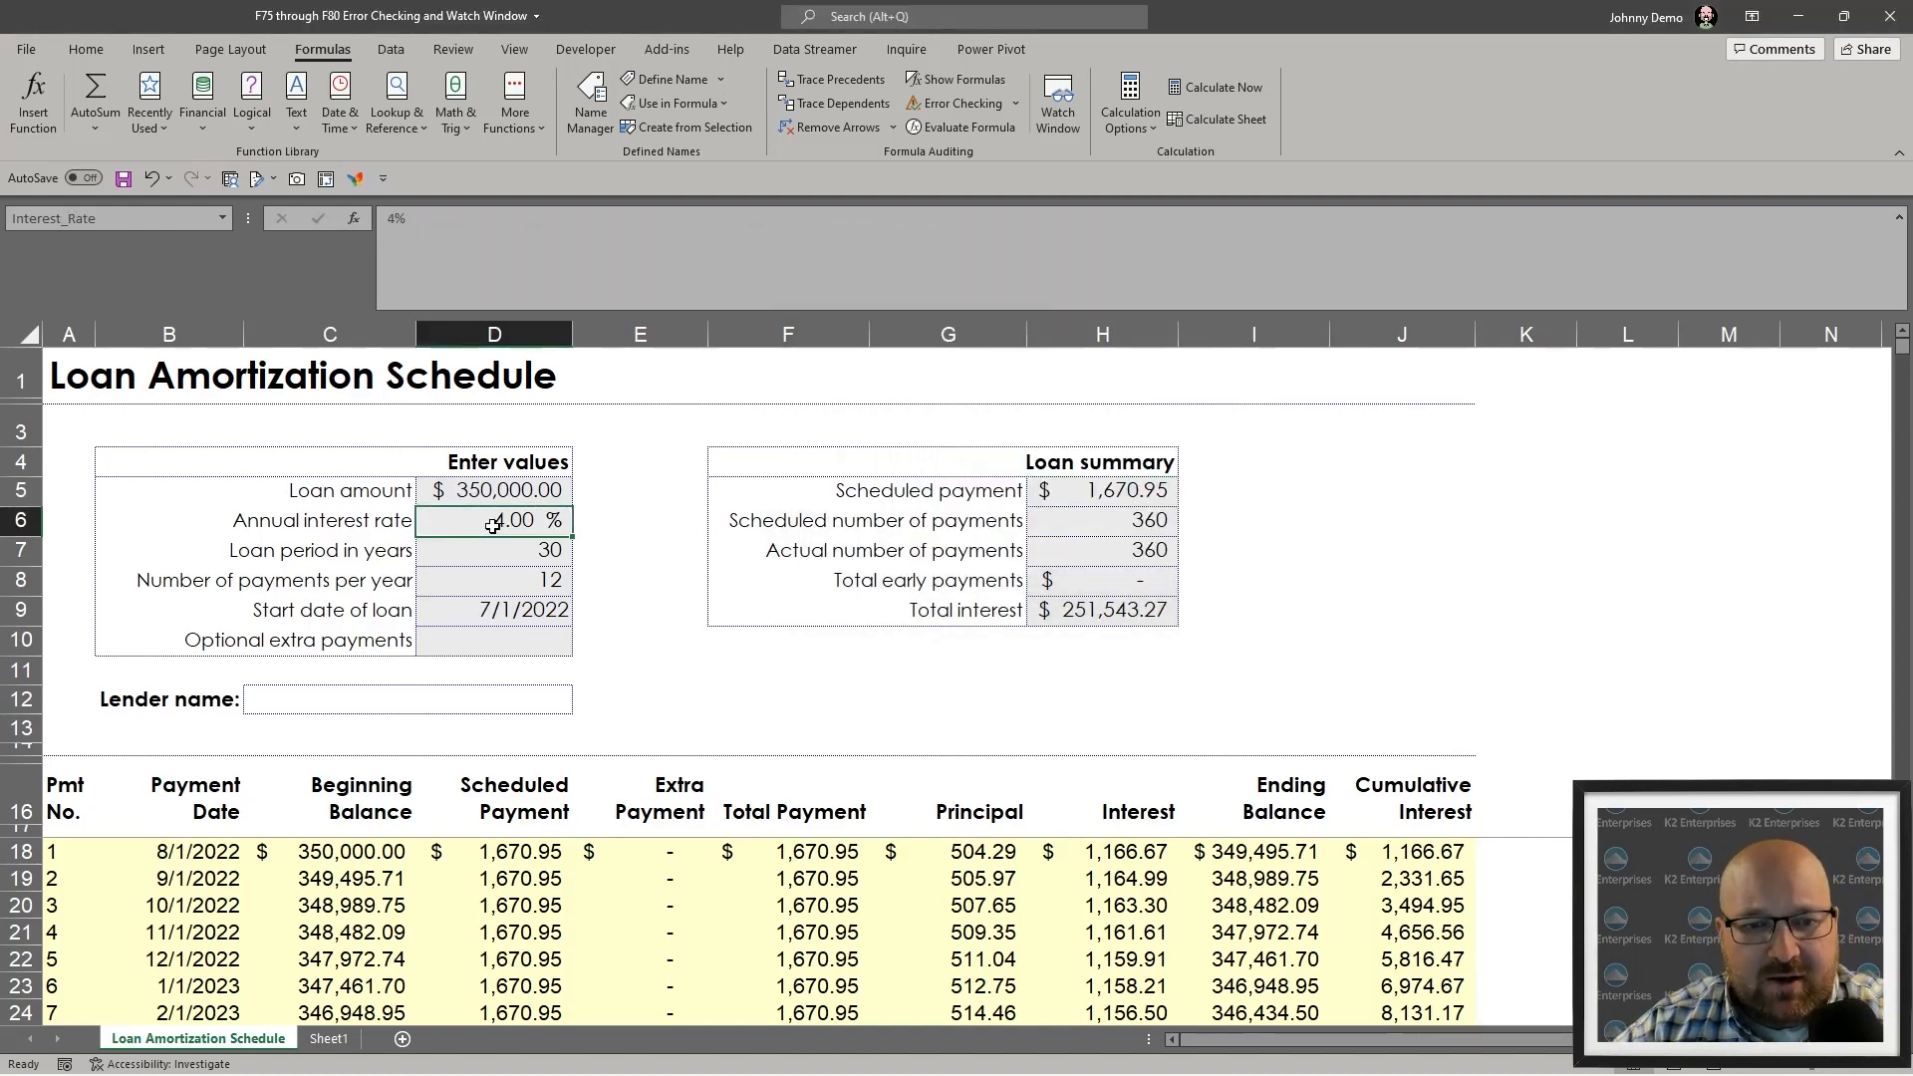
type("w")
key("Return")
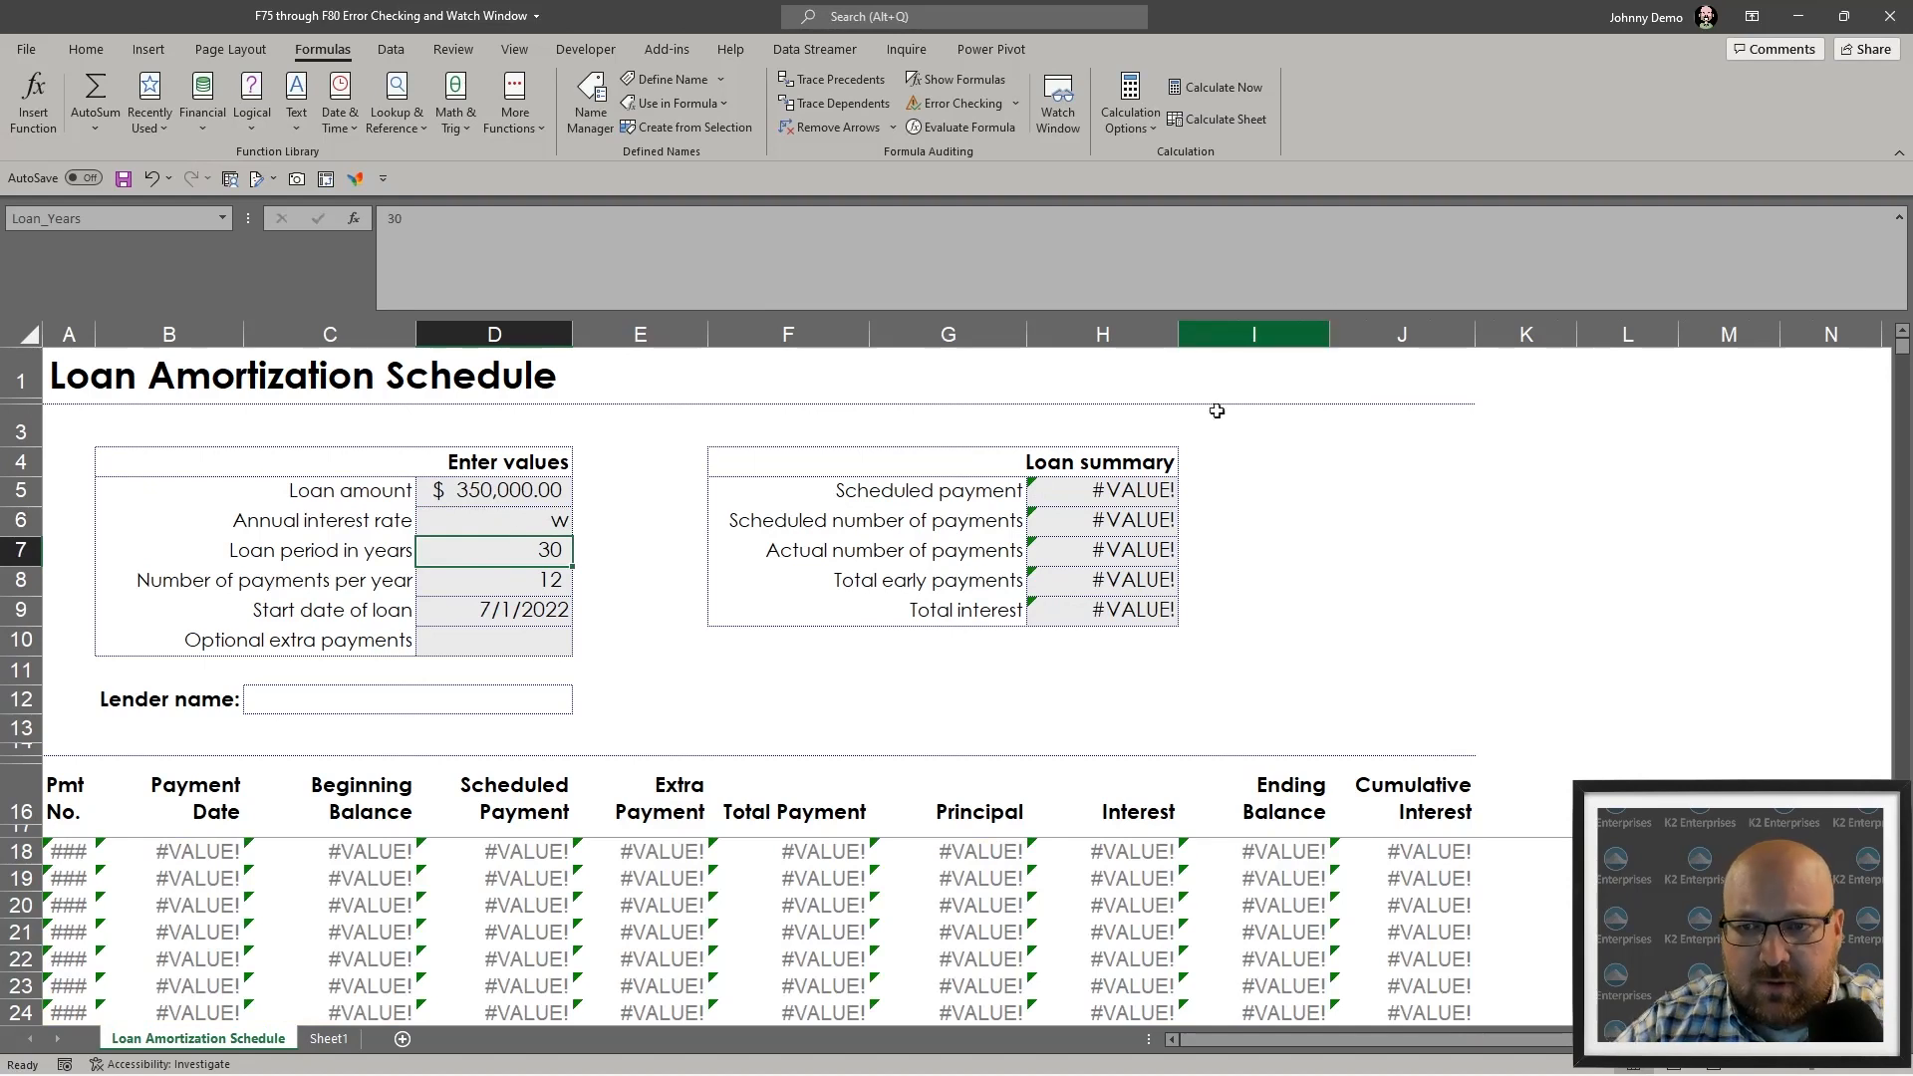
- Run Error Checking on the scheduled payment in cell H5, examine the error's calculation steps, and close the check without changing the formula
left_click(1146, 484)
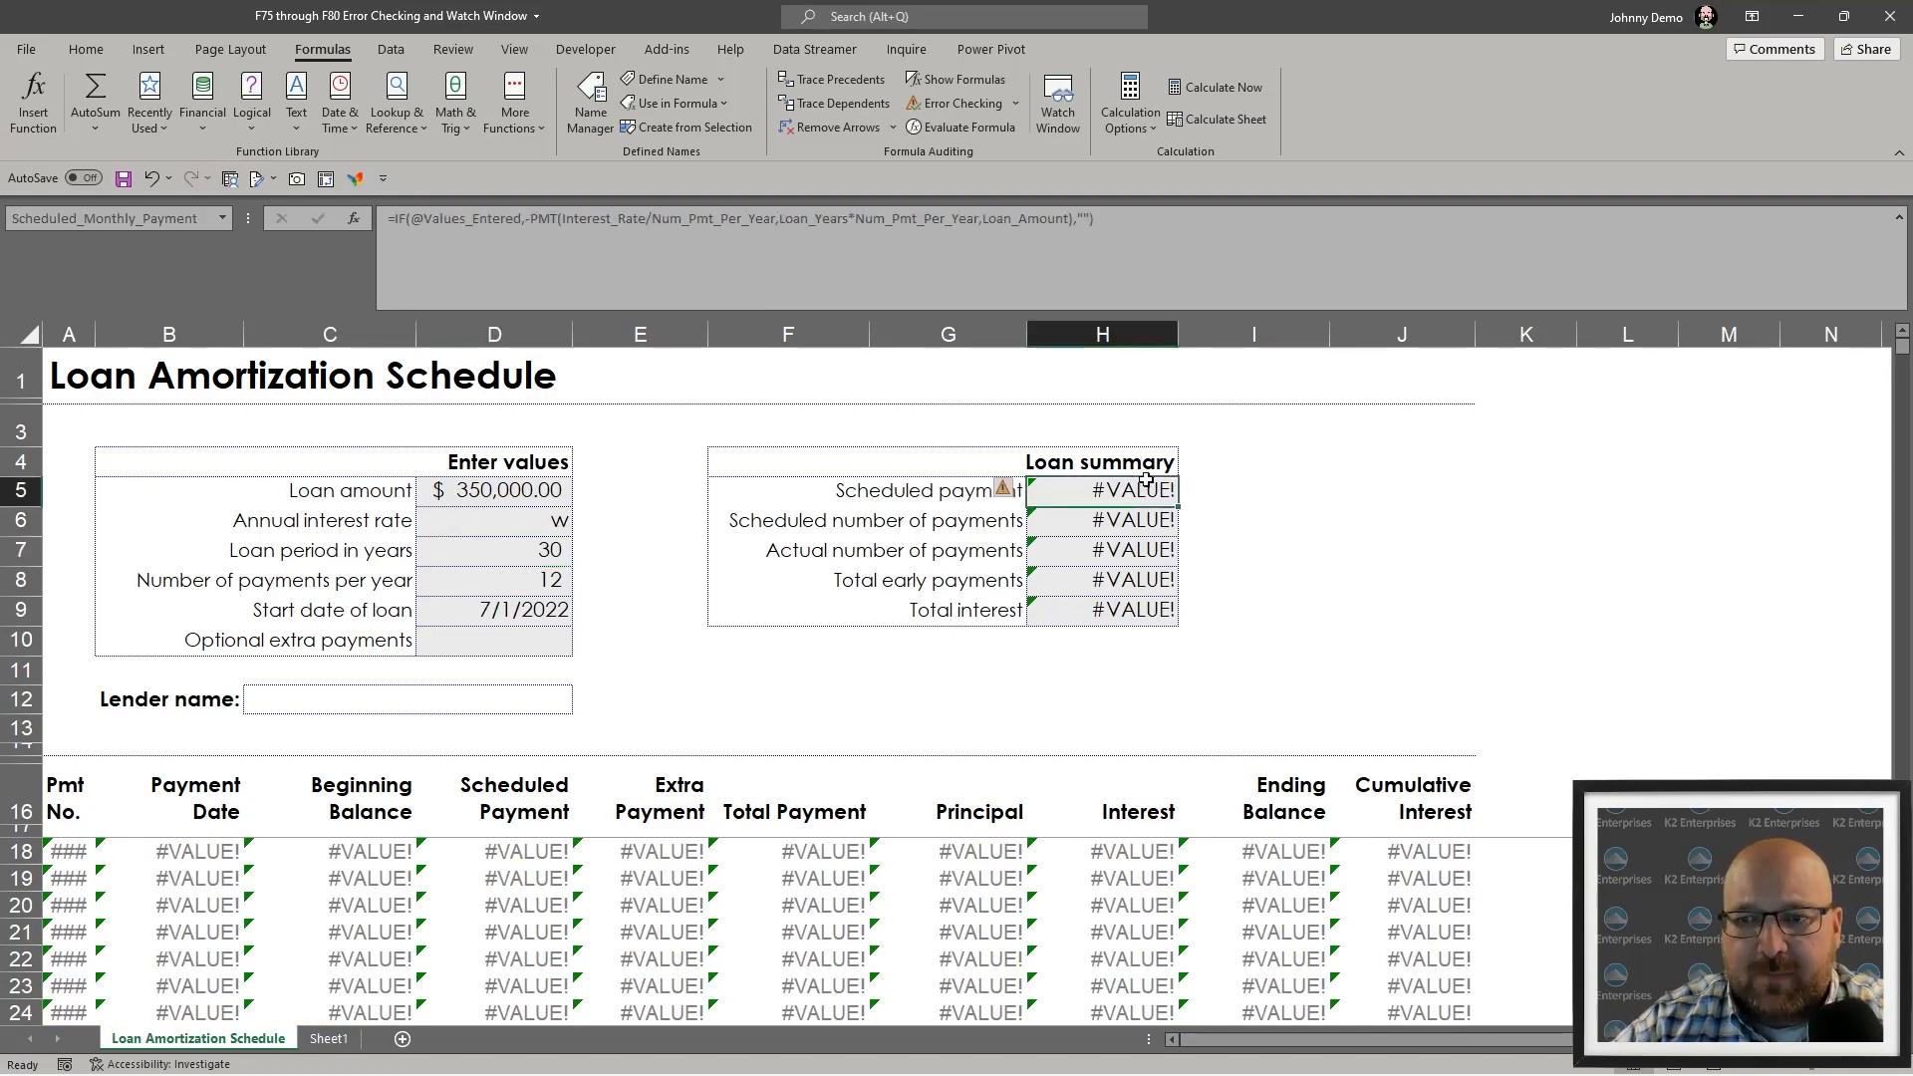
left_click(959, 106)
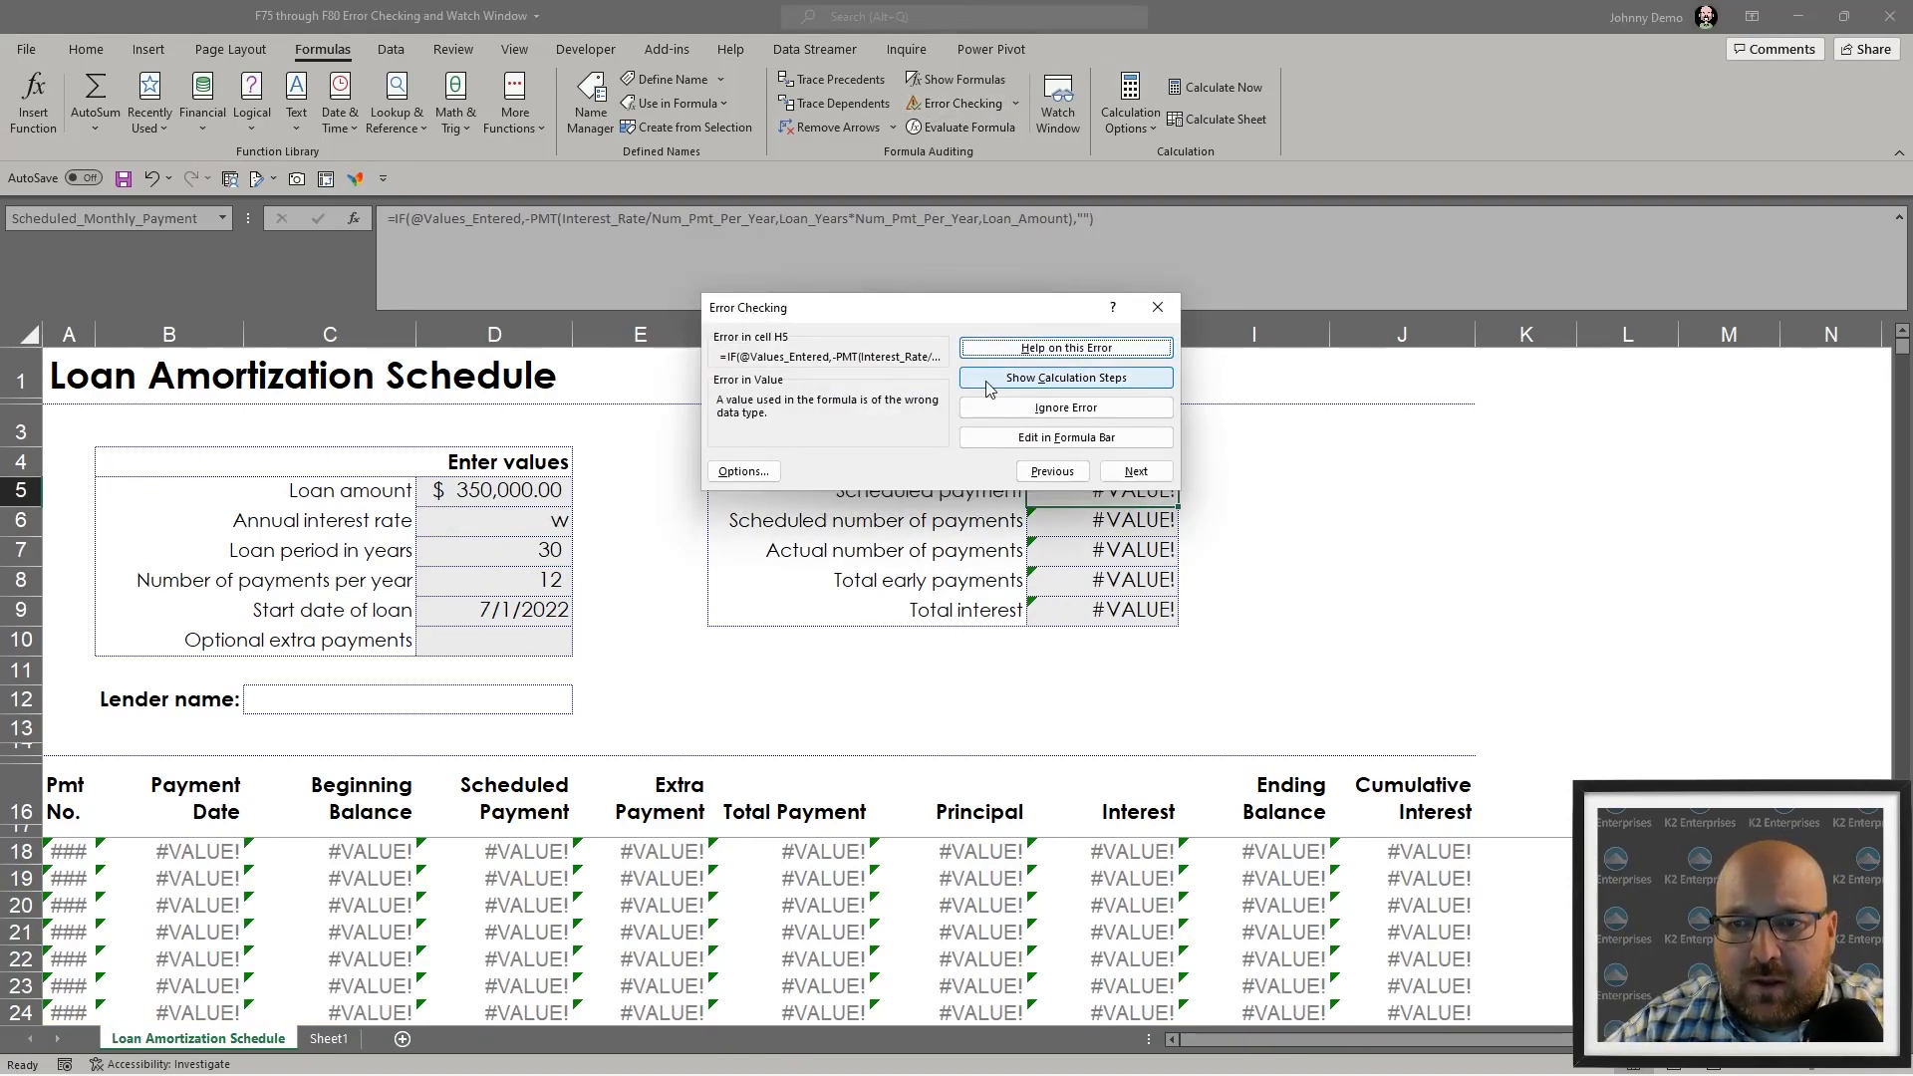
left_click_drag(952, 317, 1041, 414)
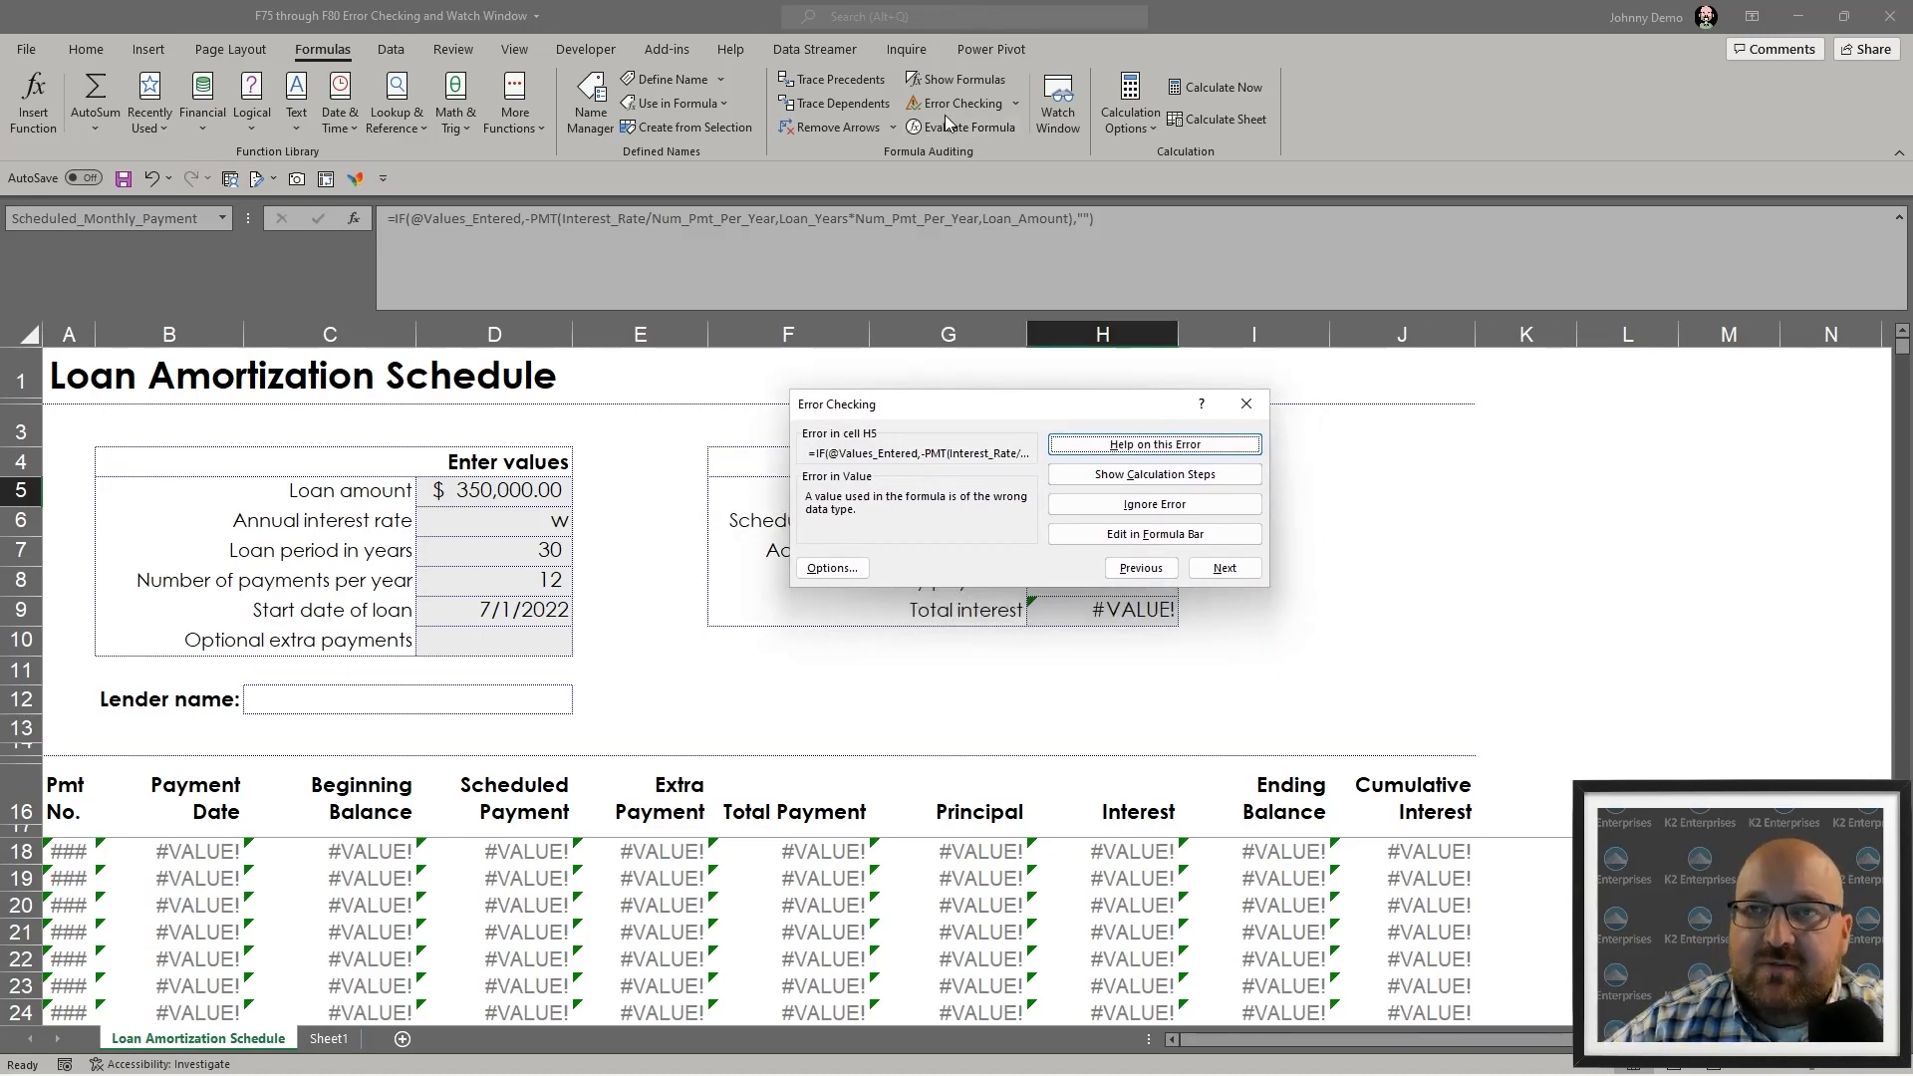
left_click(1155, 474)
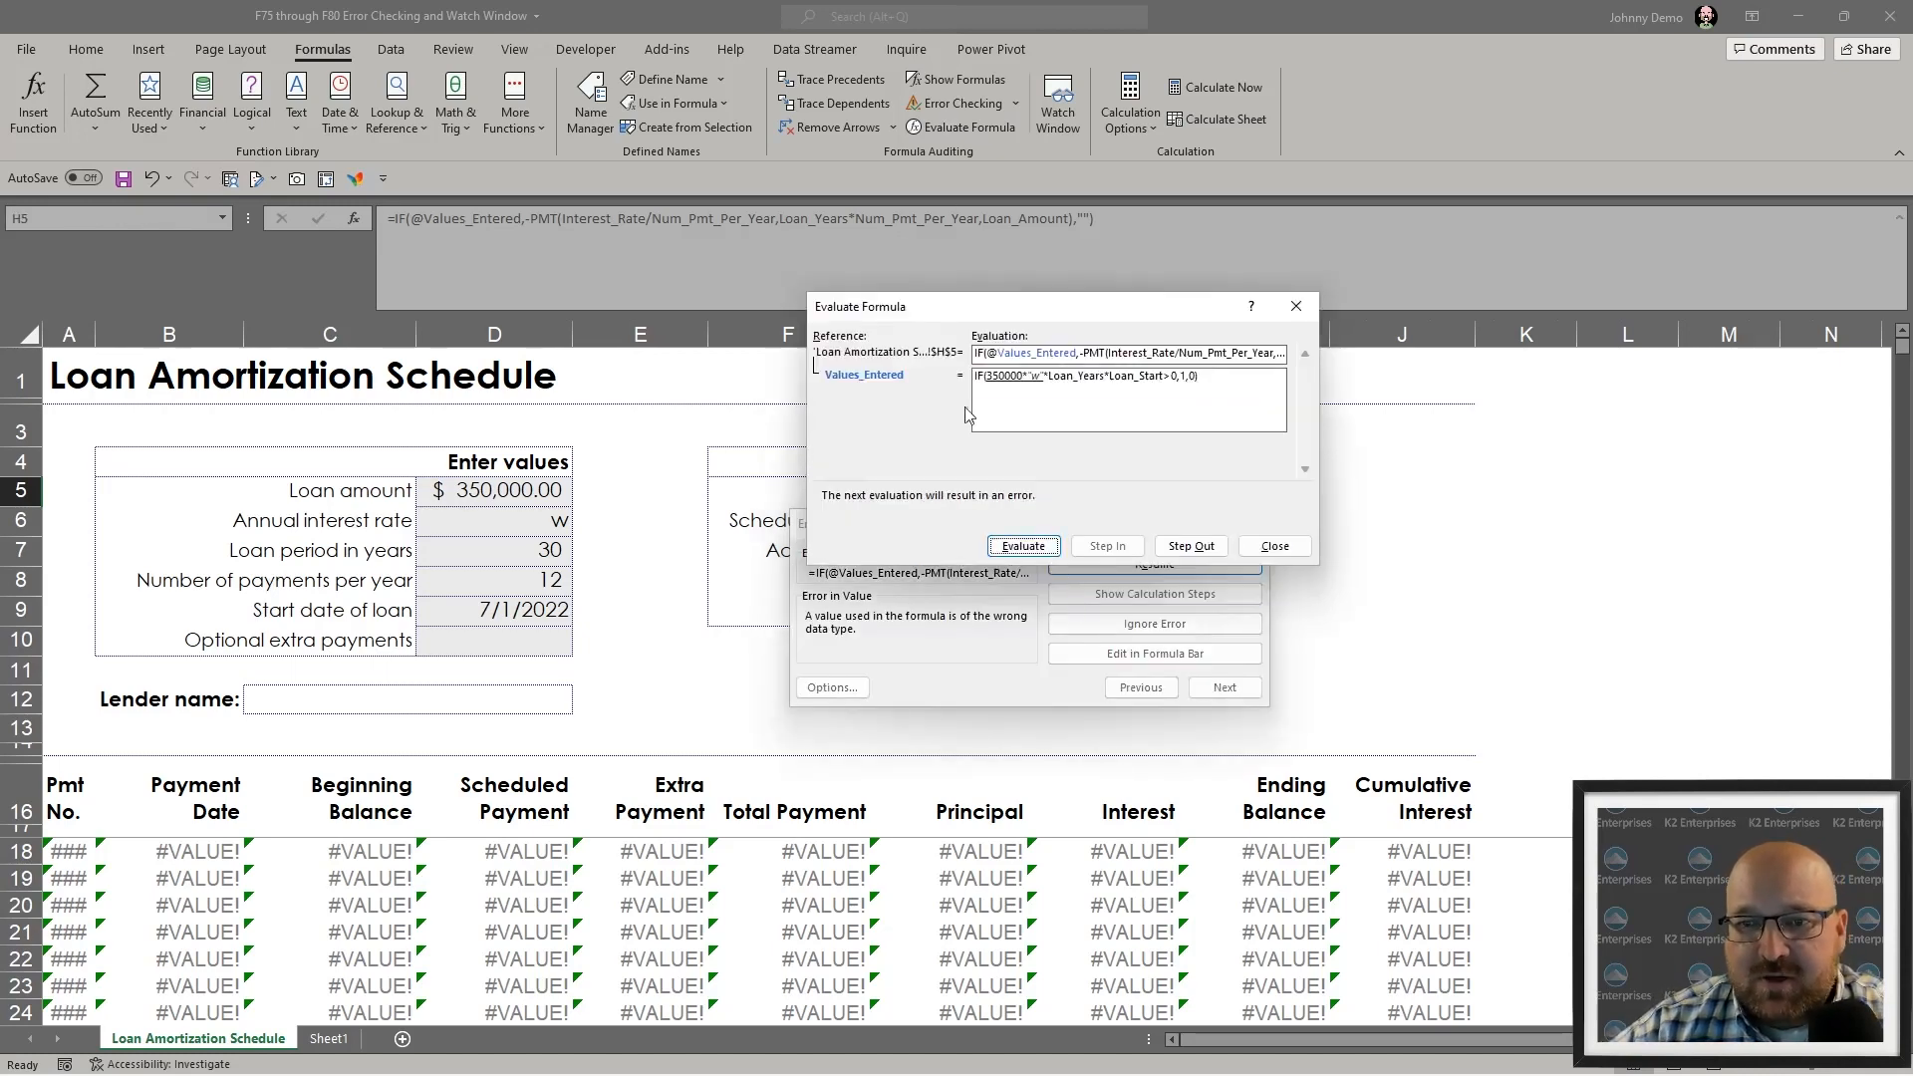
left_click_drag(909, 307, 913, 363)
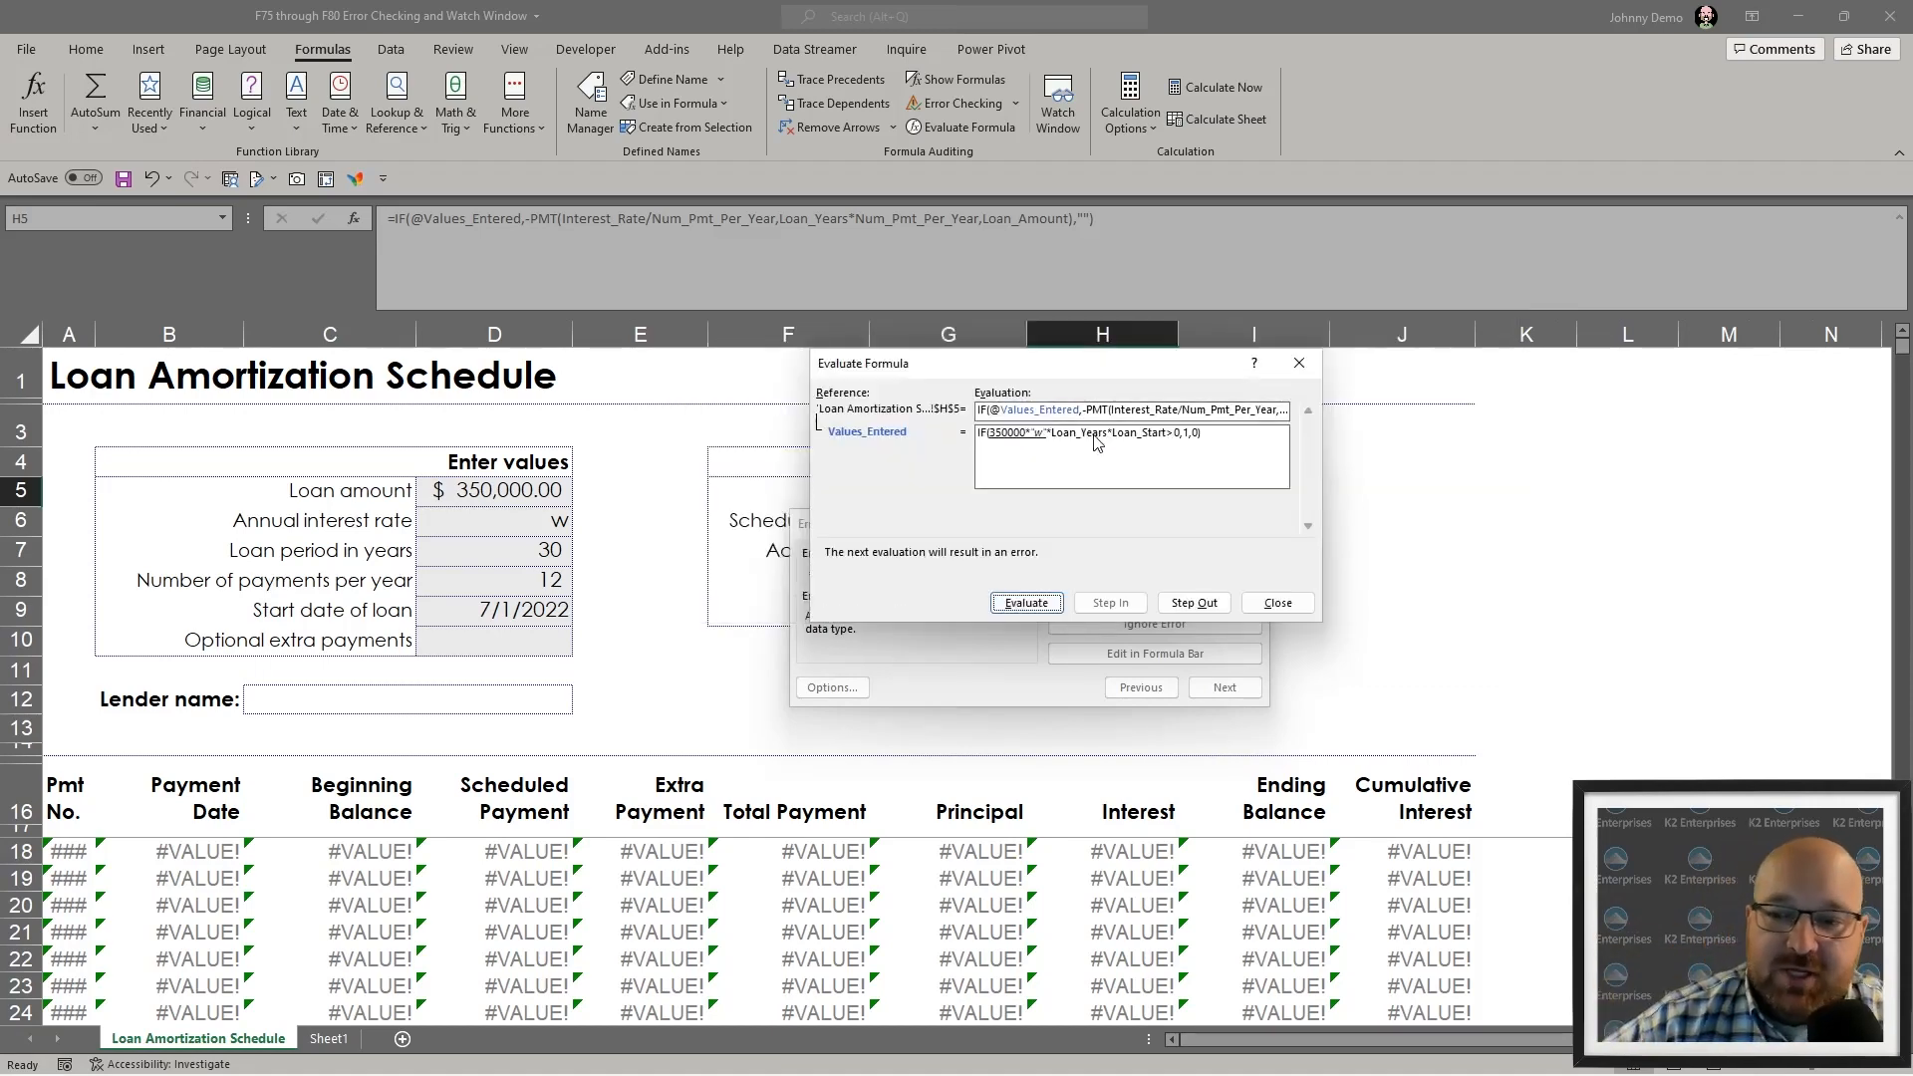
key("Escape")
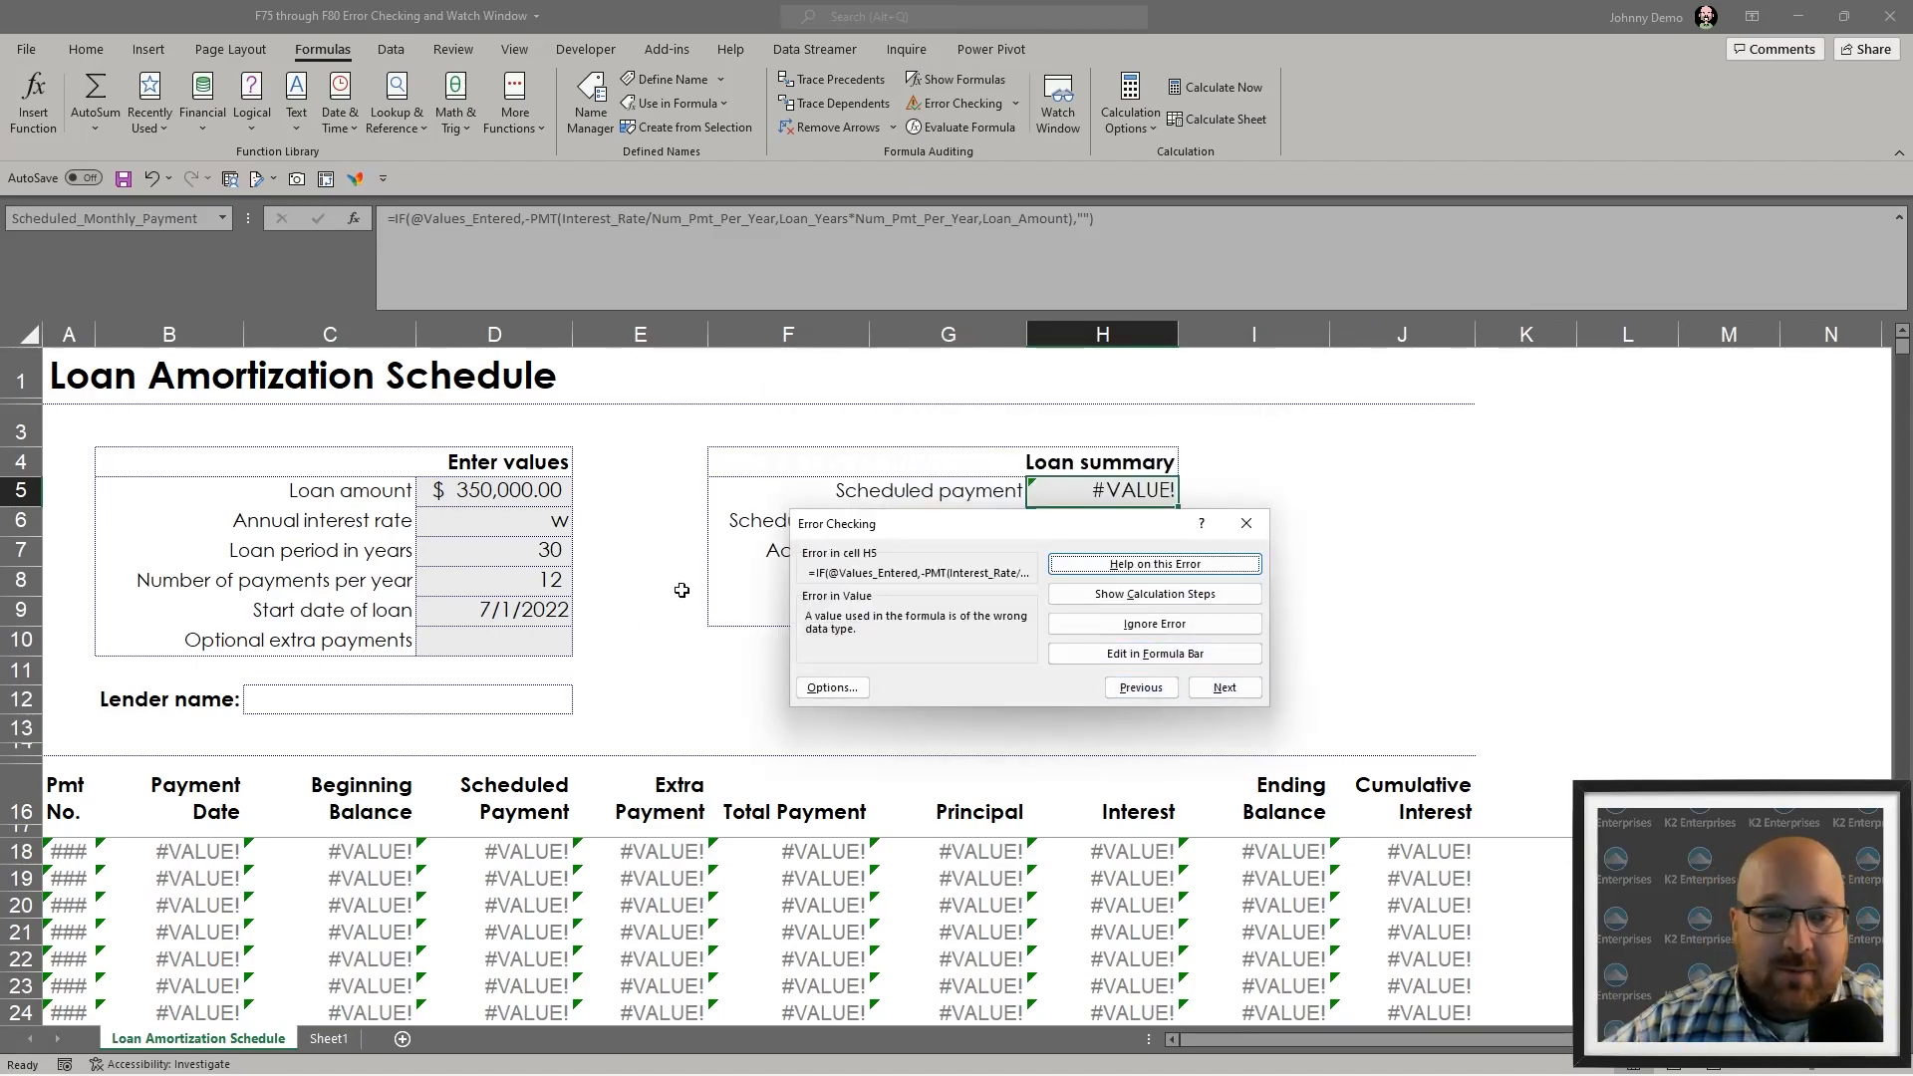
key("Escape")
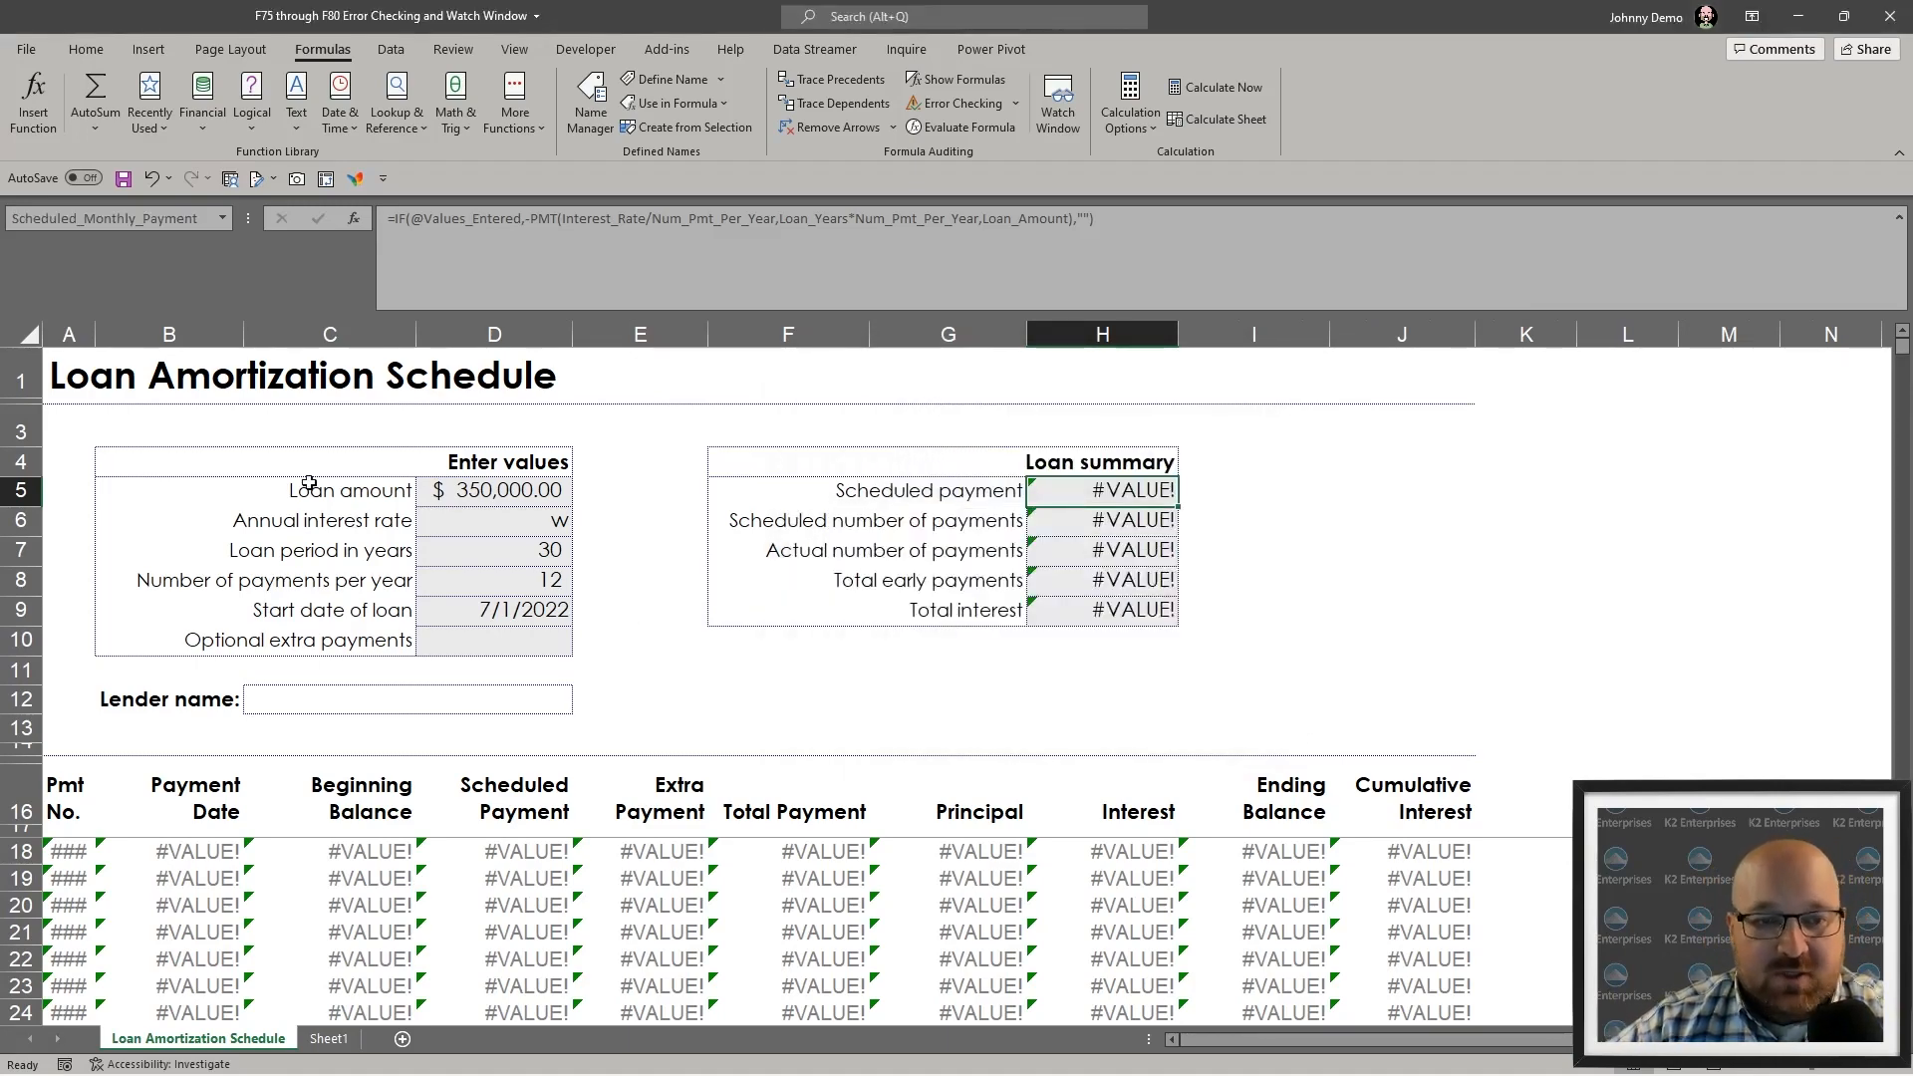
- Check the annual interest rate entry in cell D6 and open Evaluate Formula for the total early payments in cell H8
left_click(474, 518)
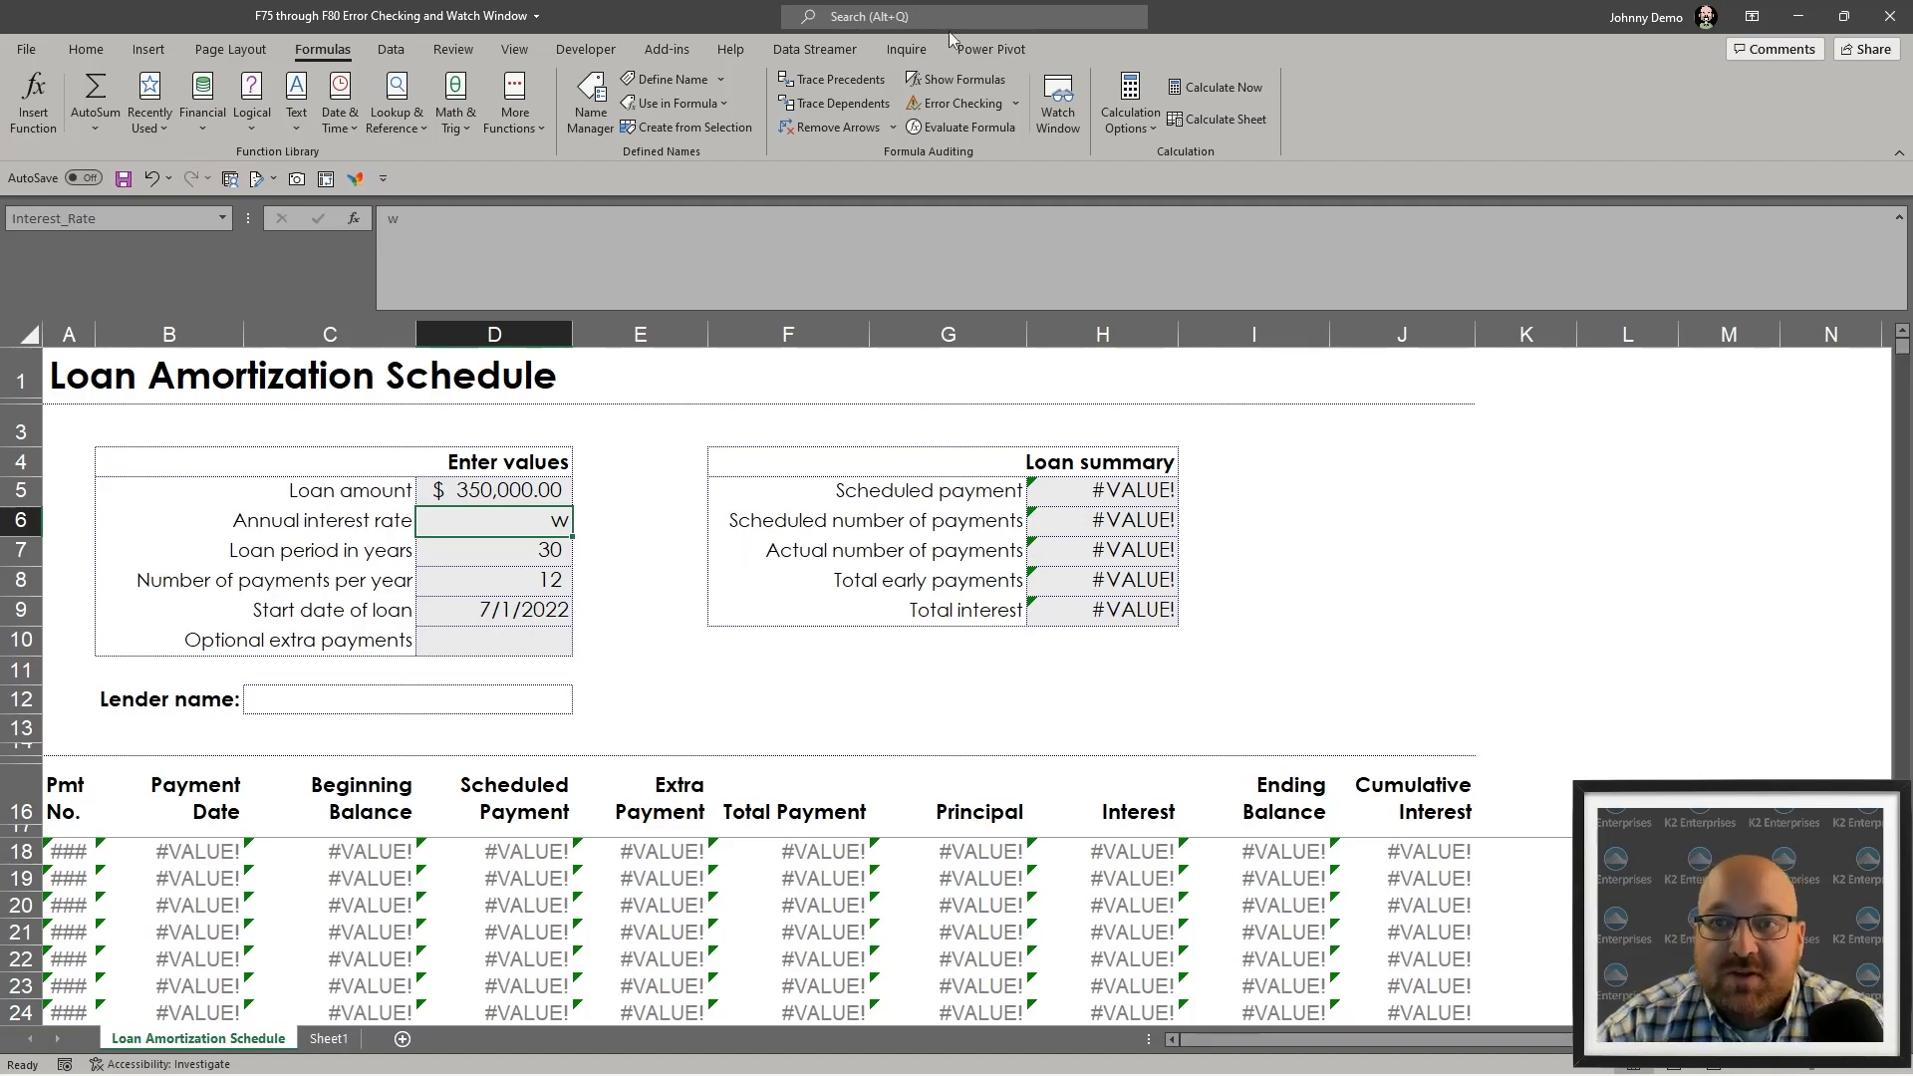
left_click(1142, 580)
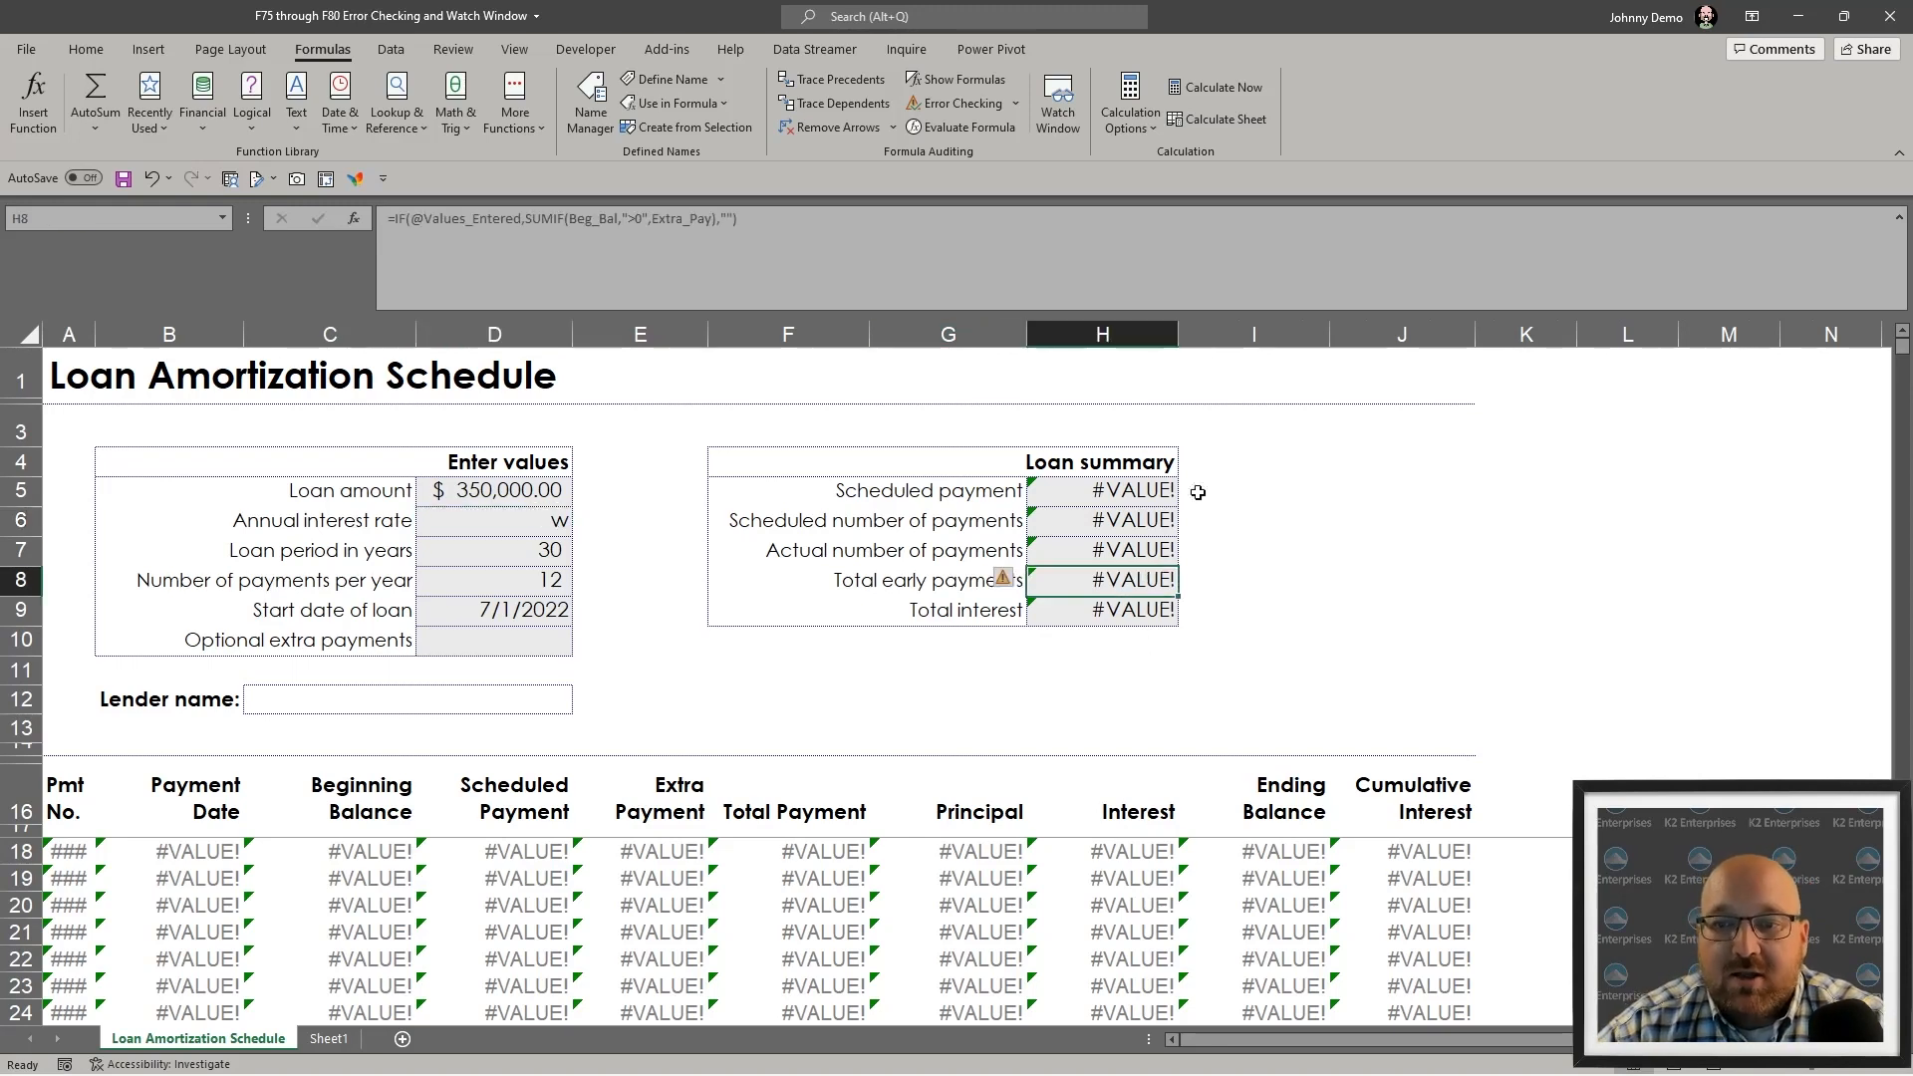
left_click(938, 128)
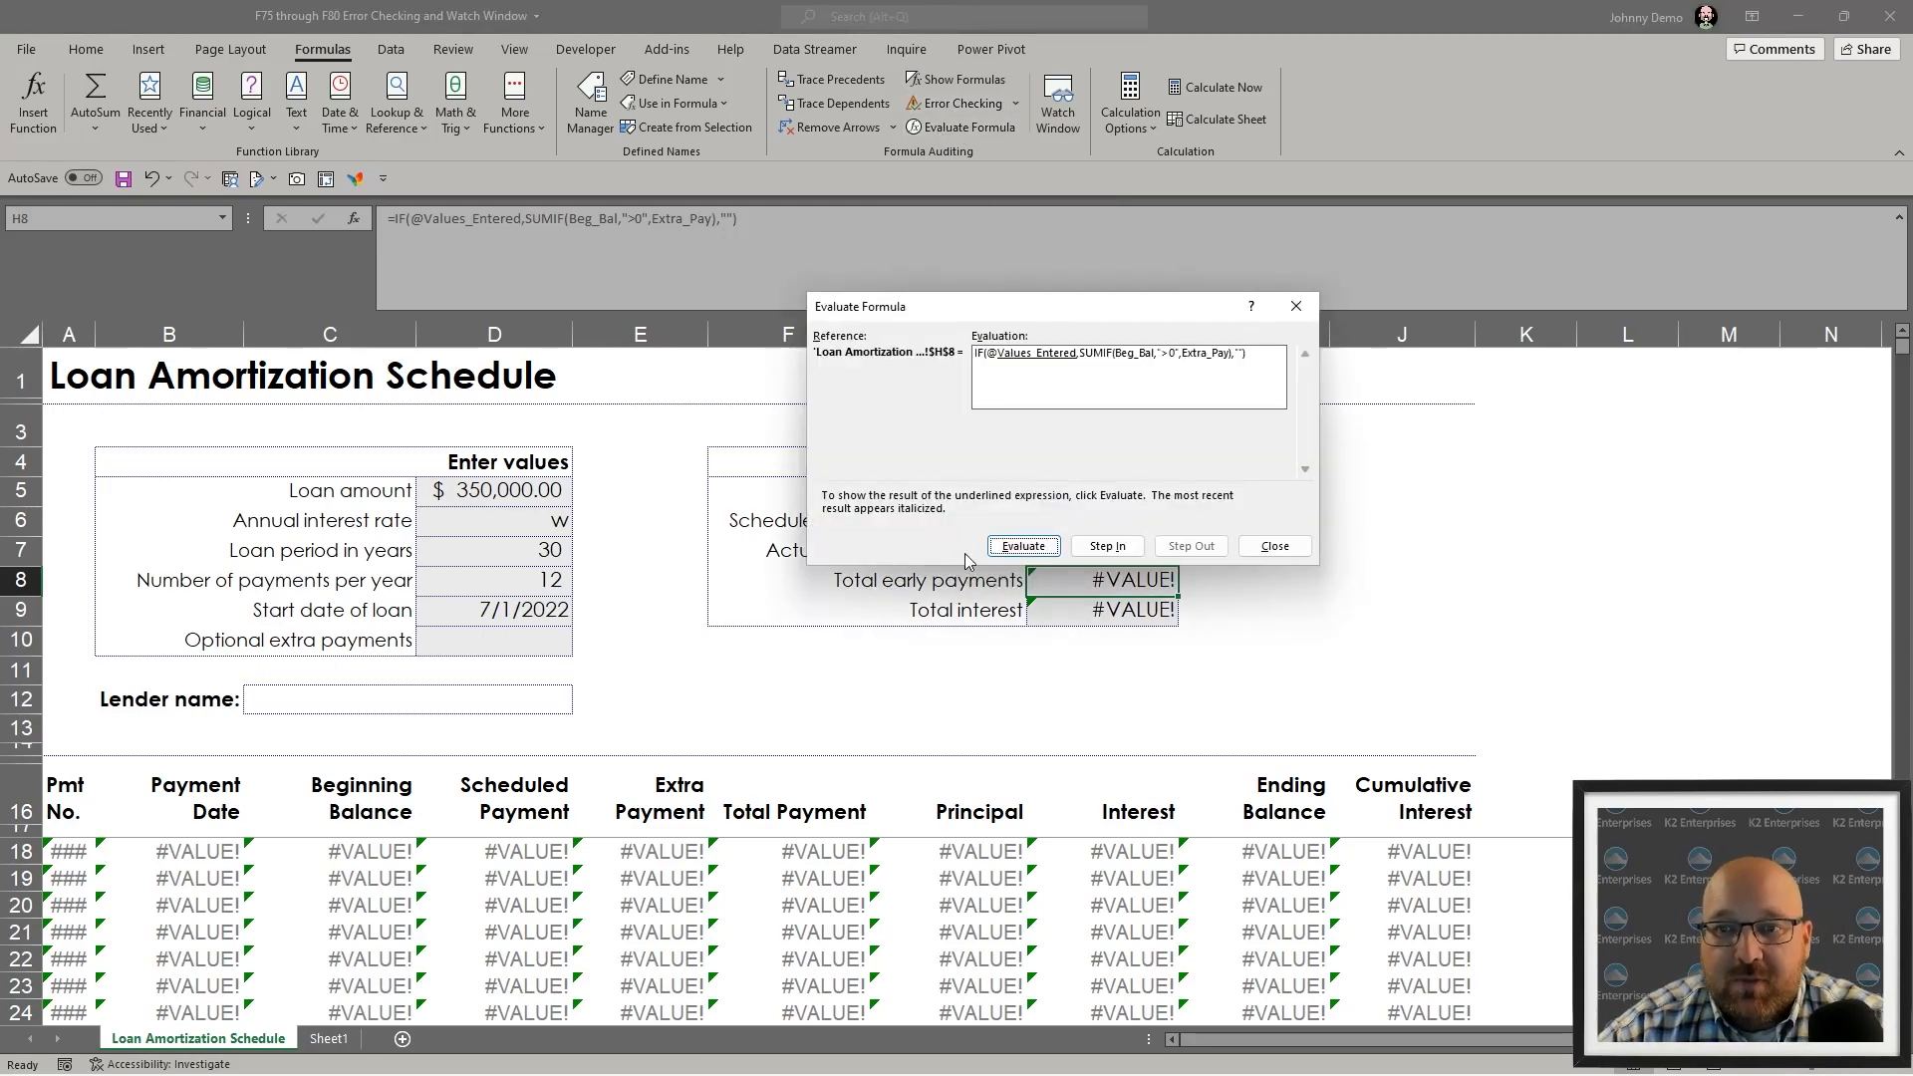
- Evaluate the total early payments formula in H8, stepping into Values_Entered and its Interest_Rate reference
left_click(1024, 546)
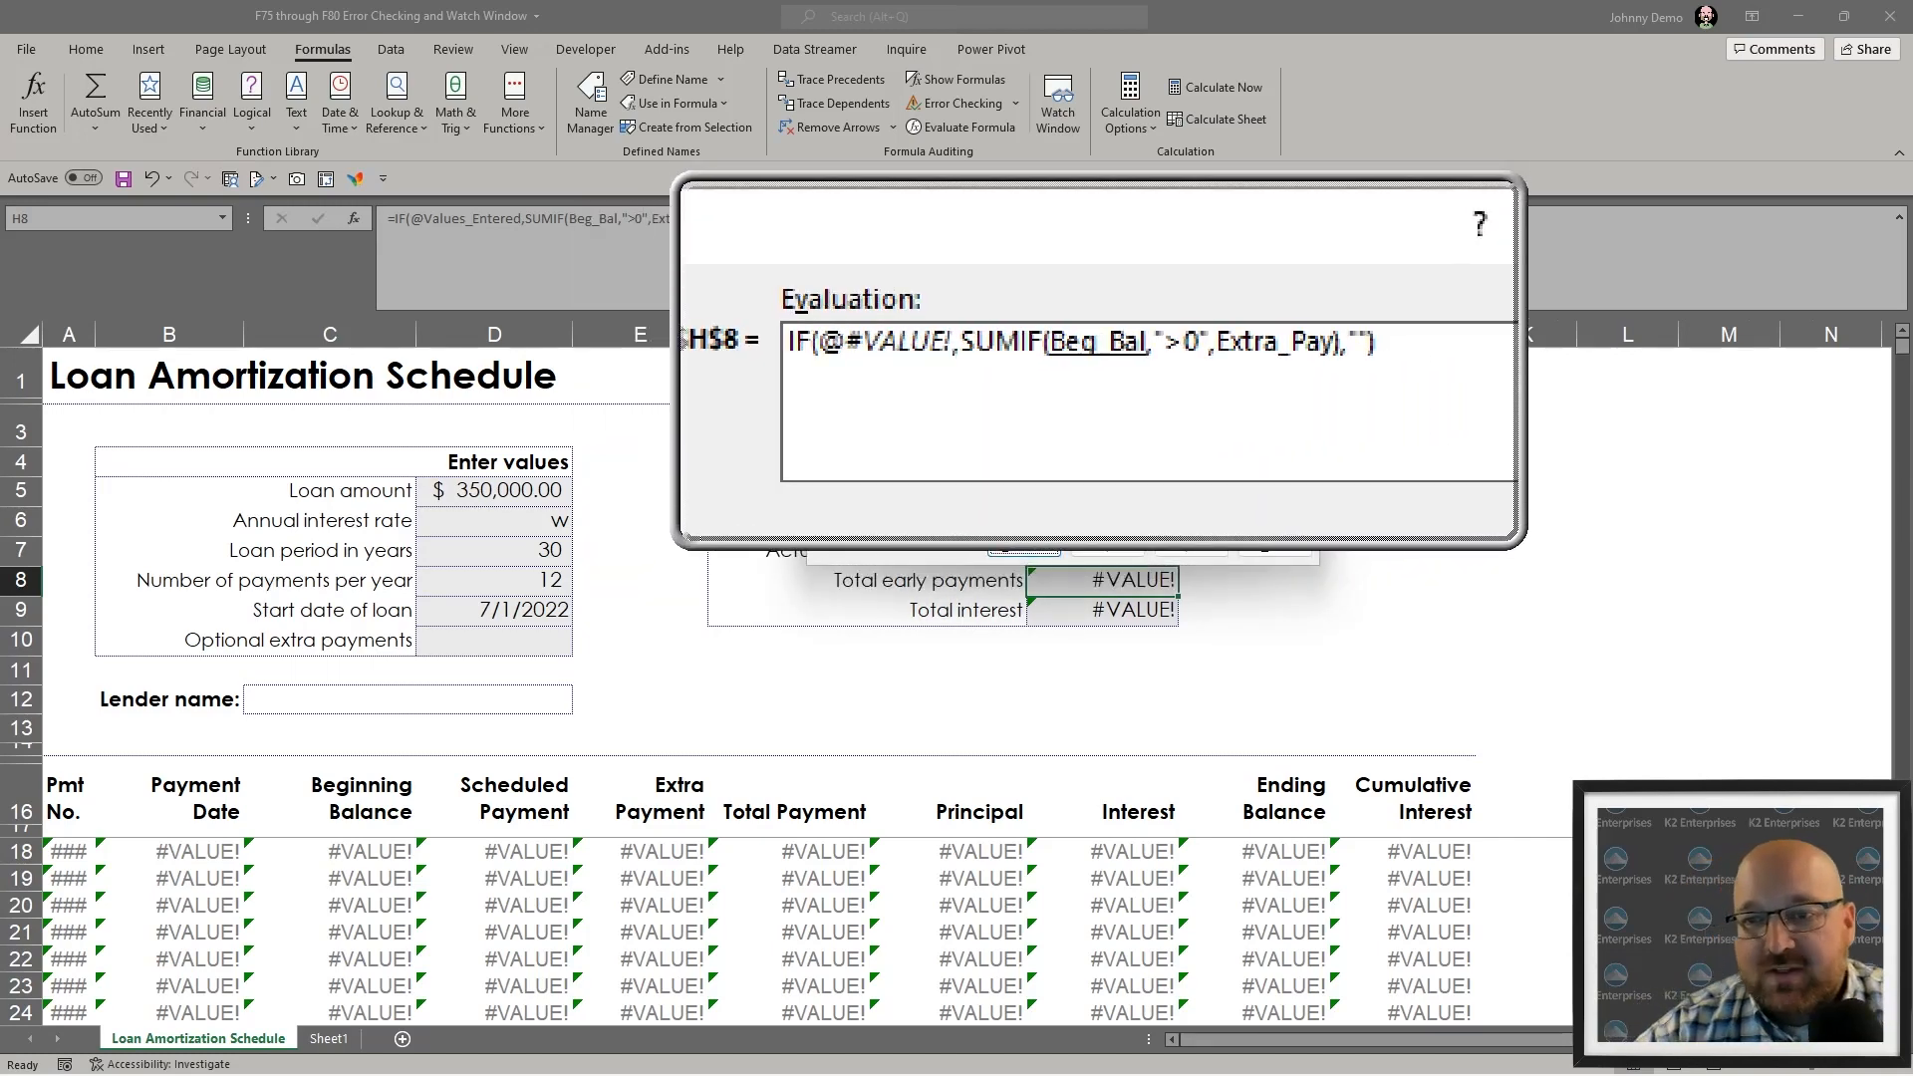
left_click(1274, 547)
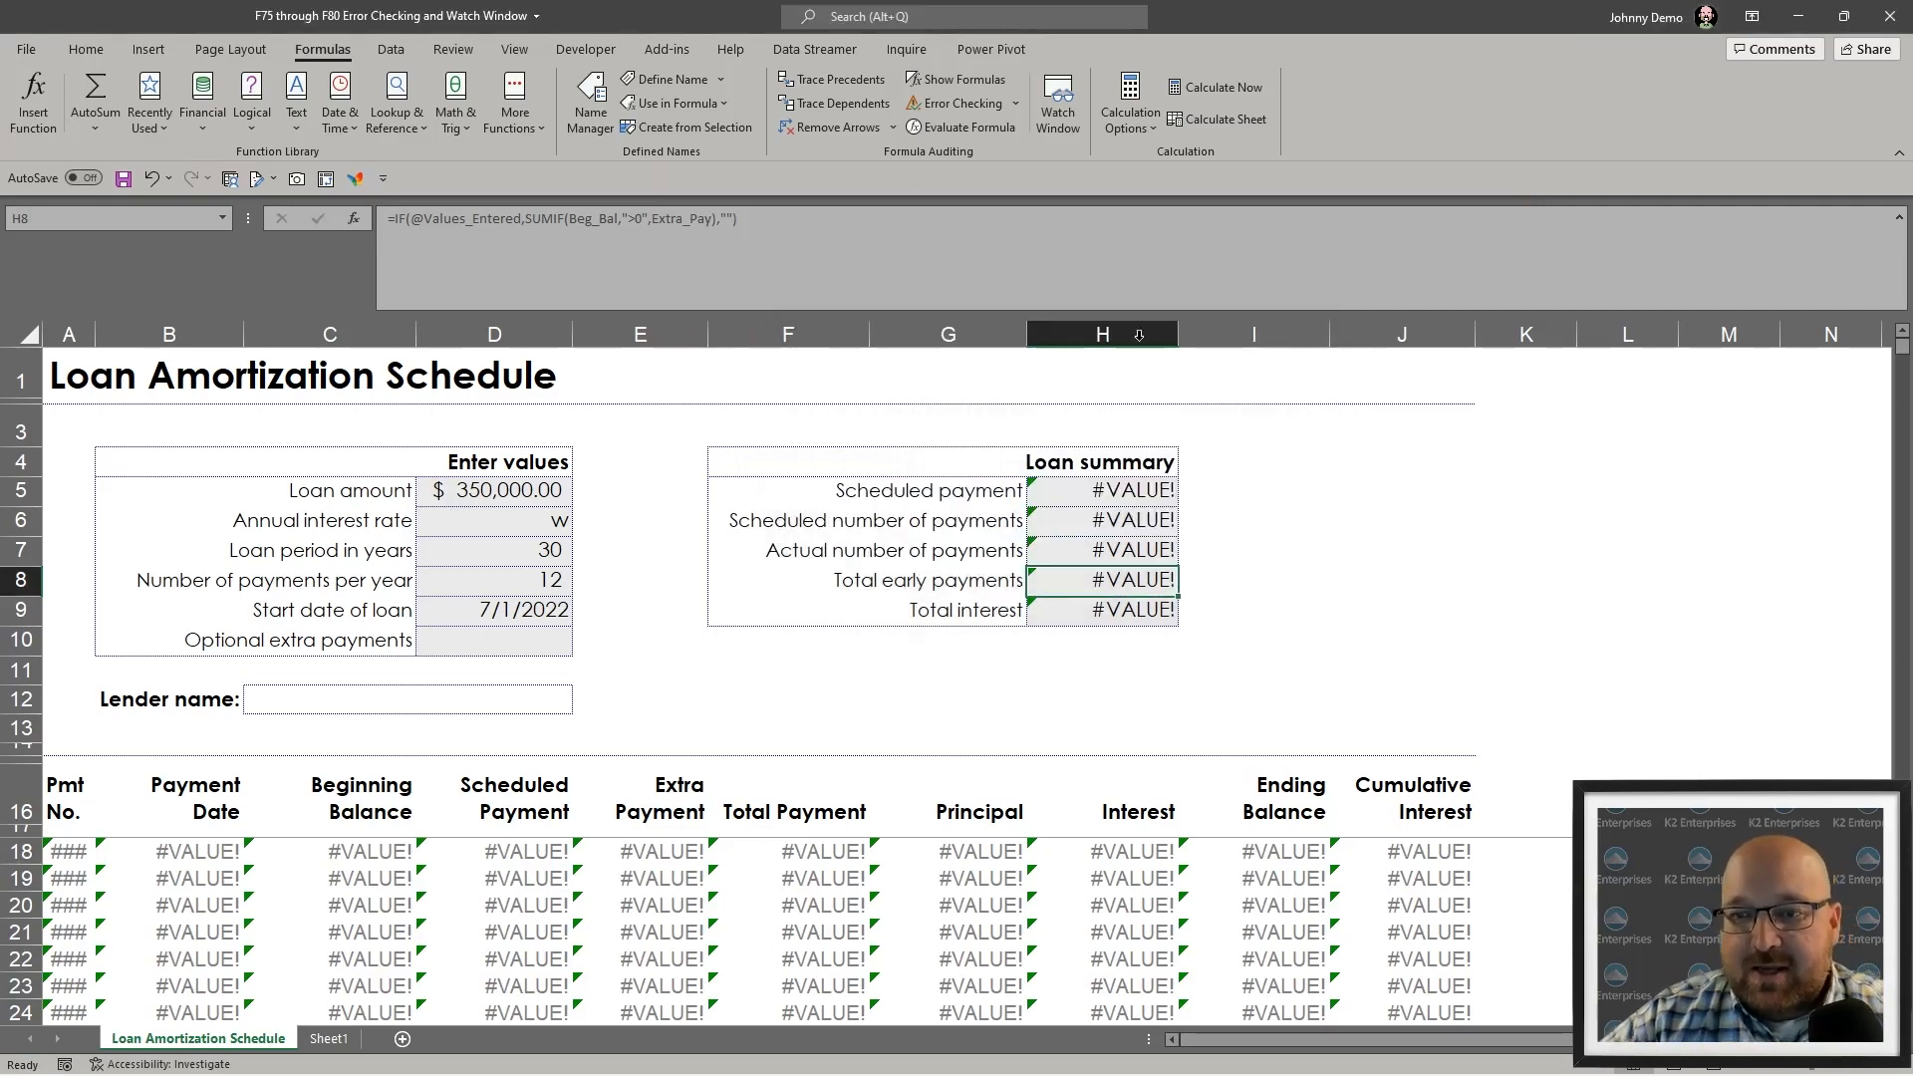
left_click(957, 127)
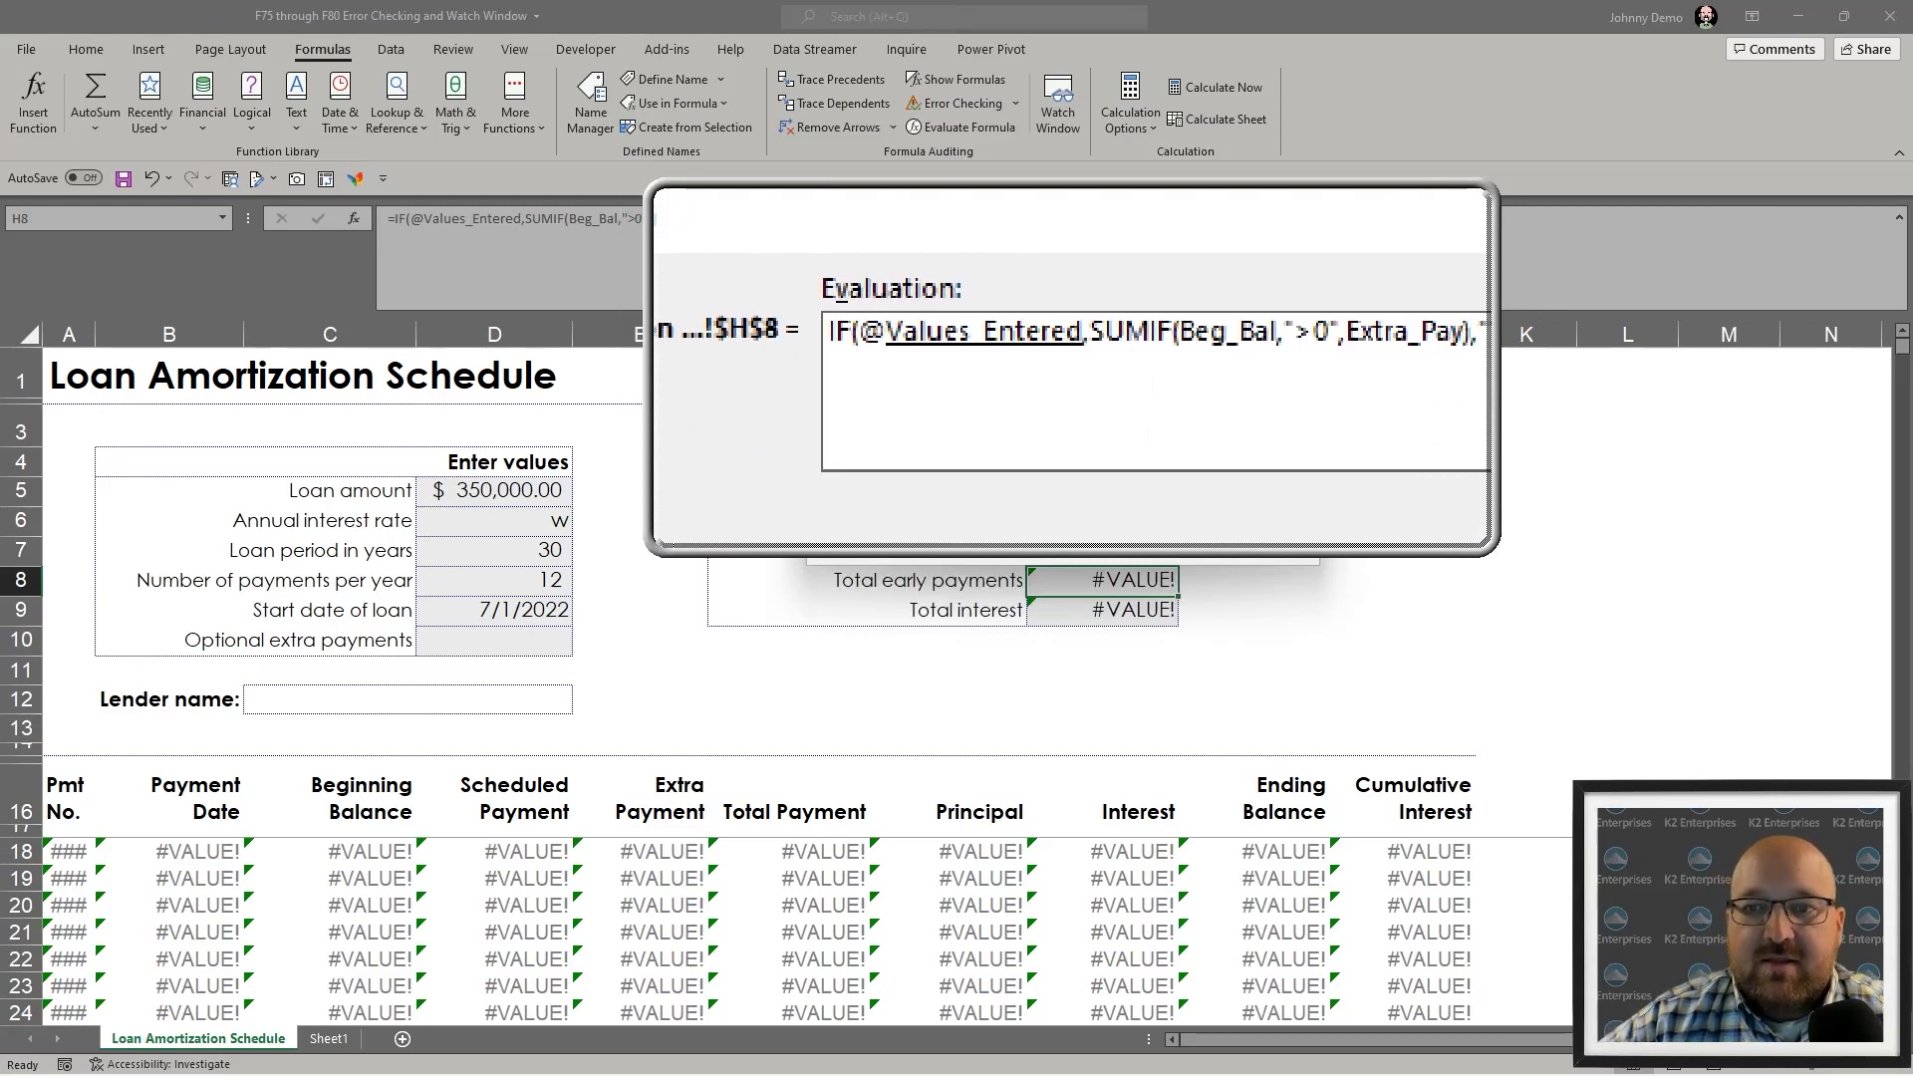
left_click(1107, 546)
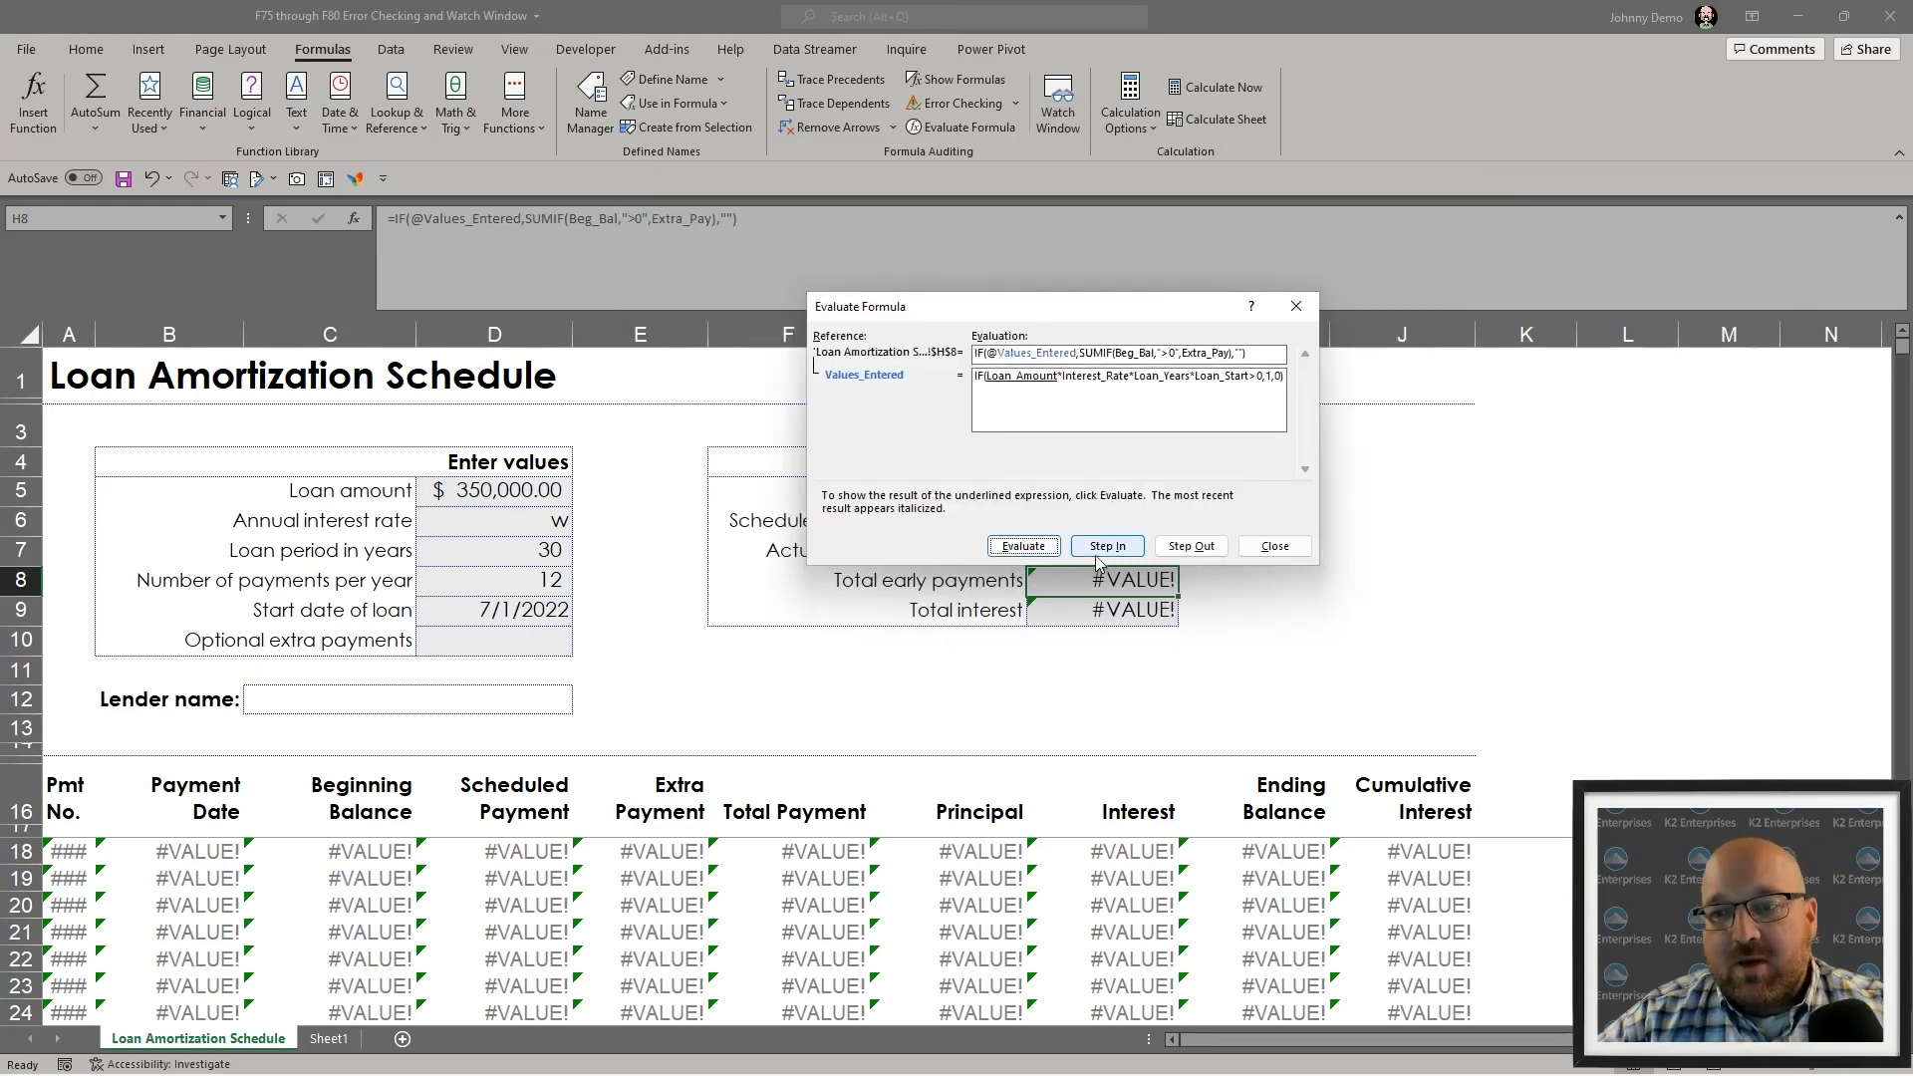
left_click(1027, 546)
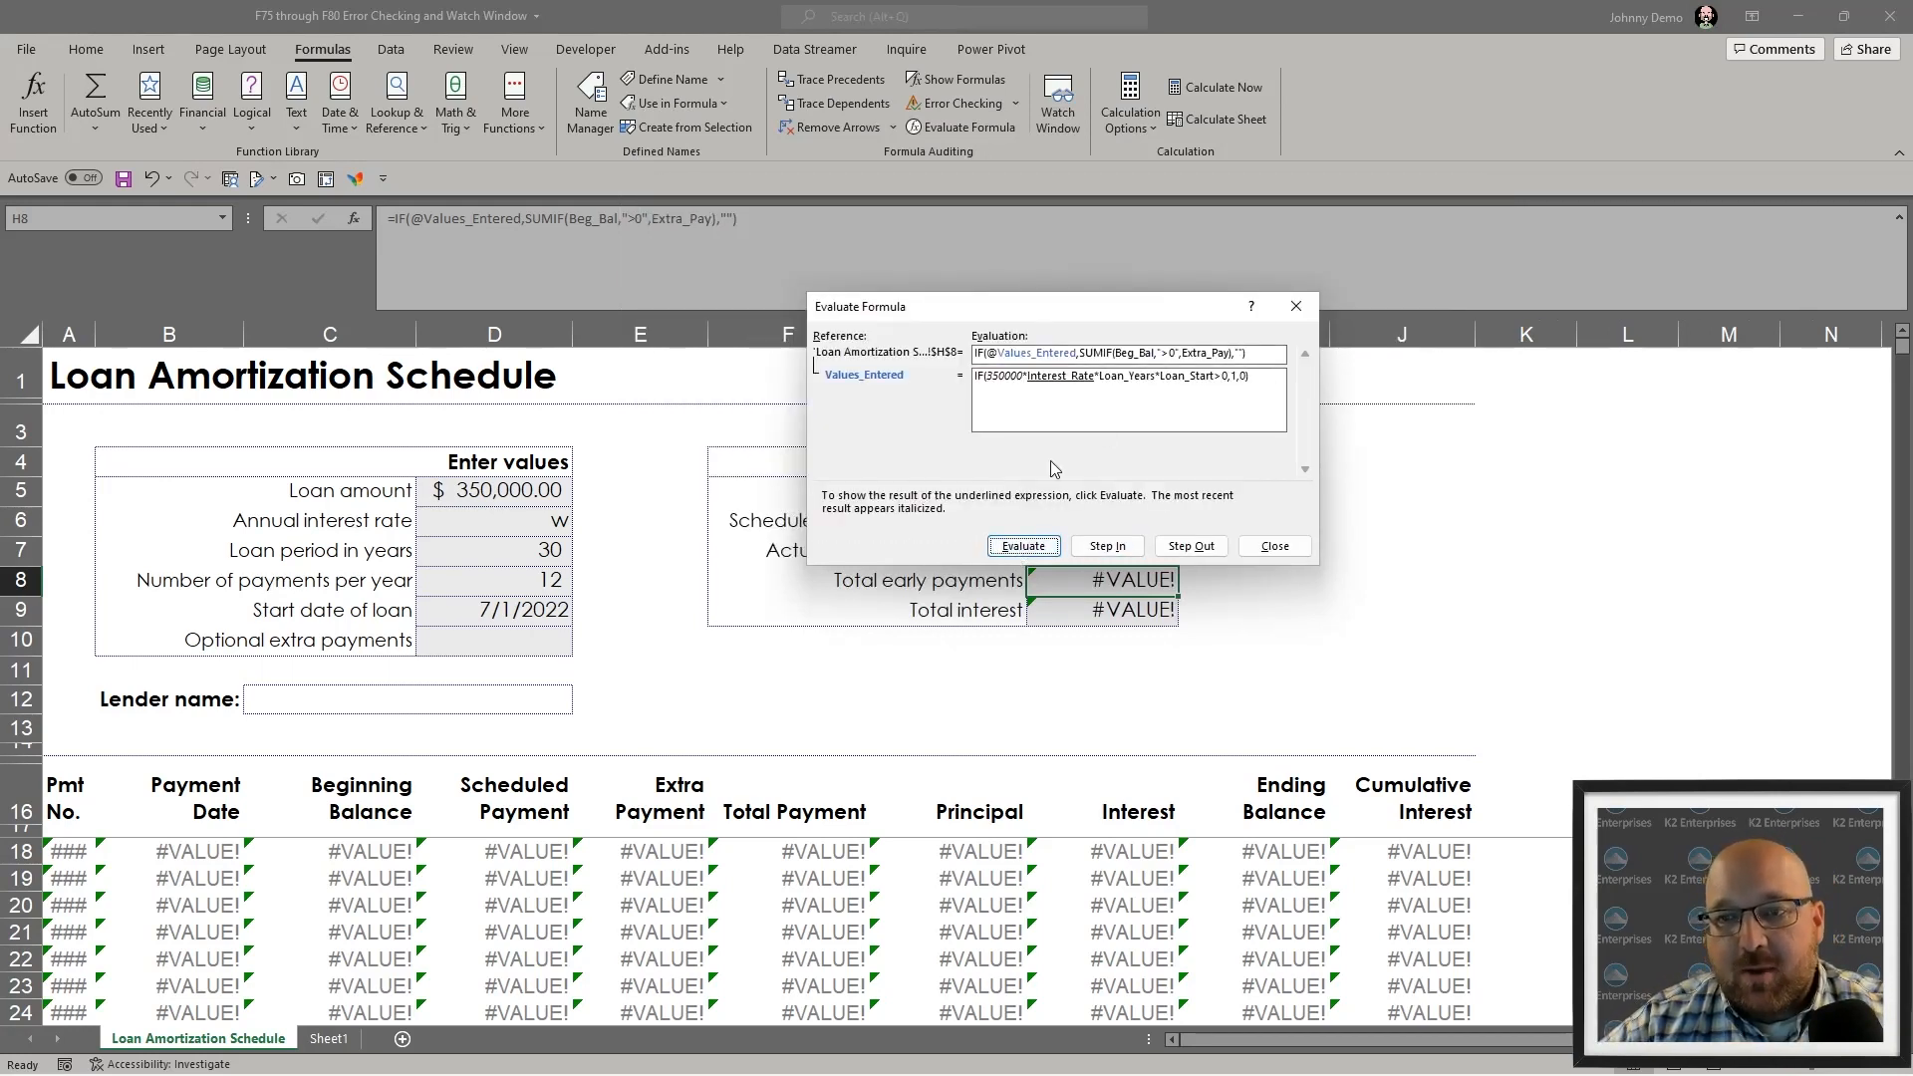
left_click(1109, 545)
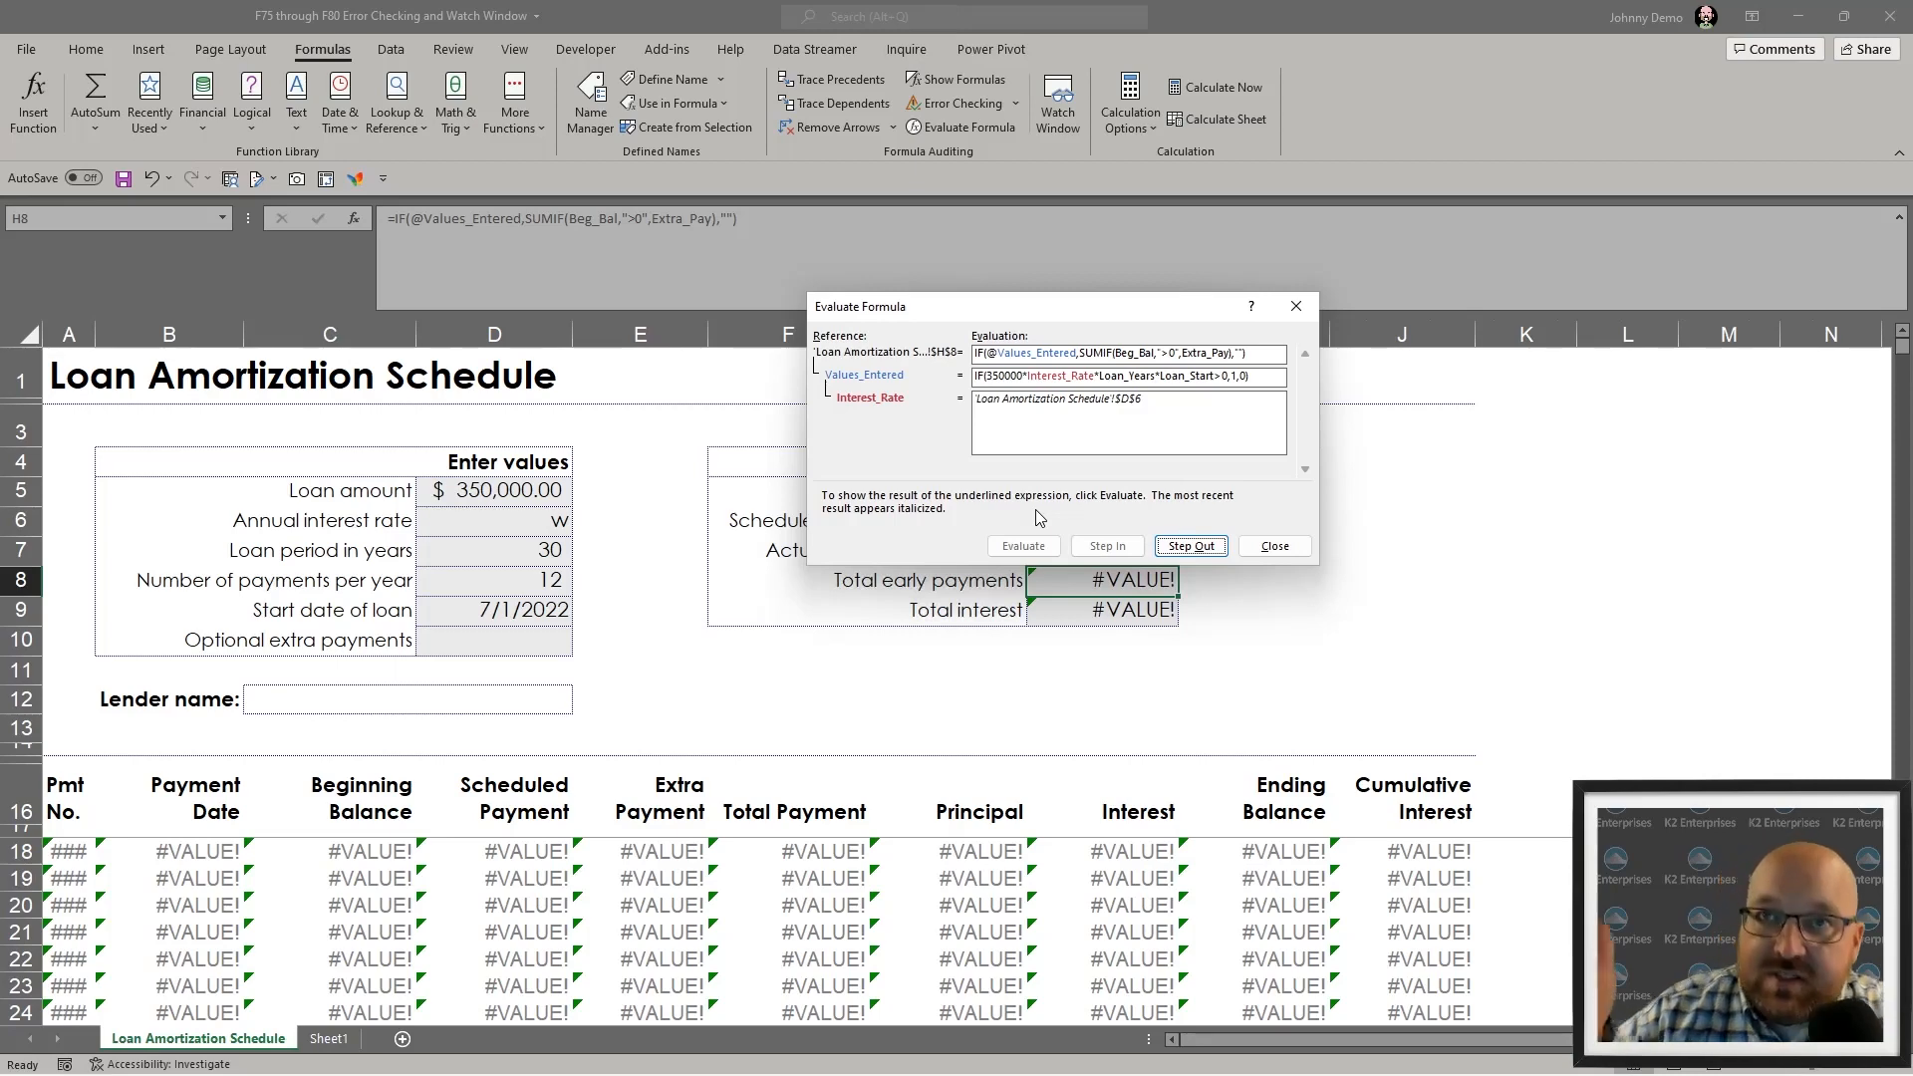
key("Escape")
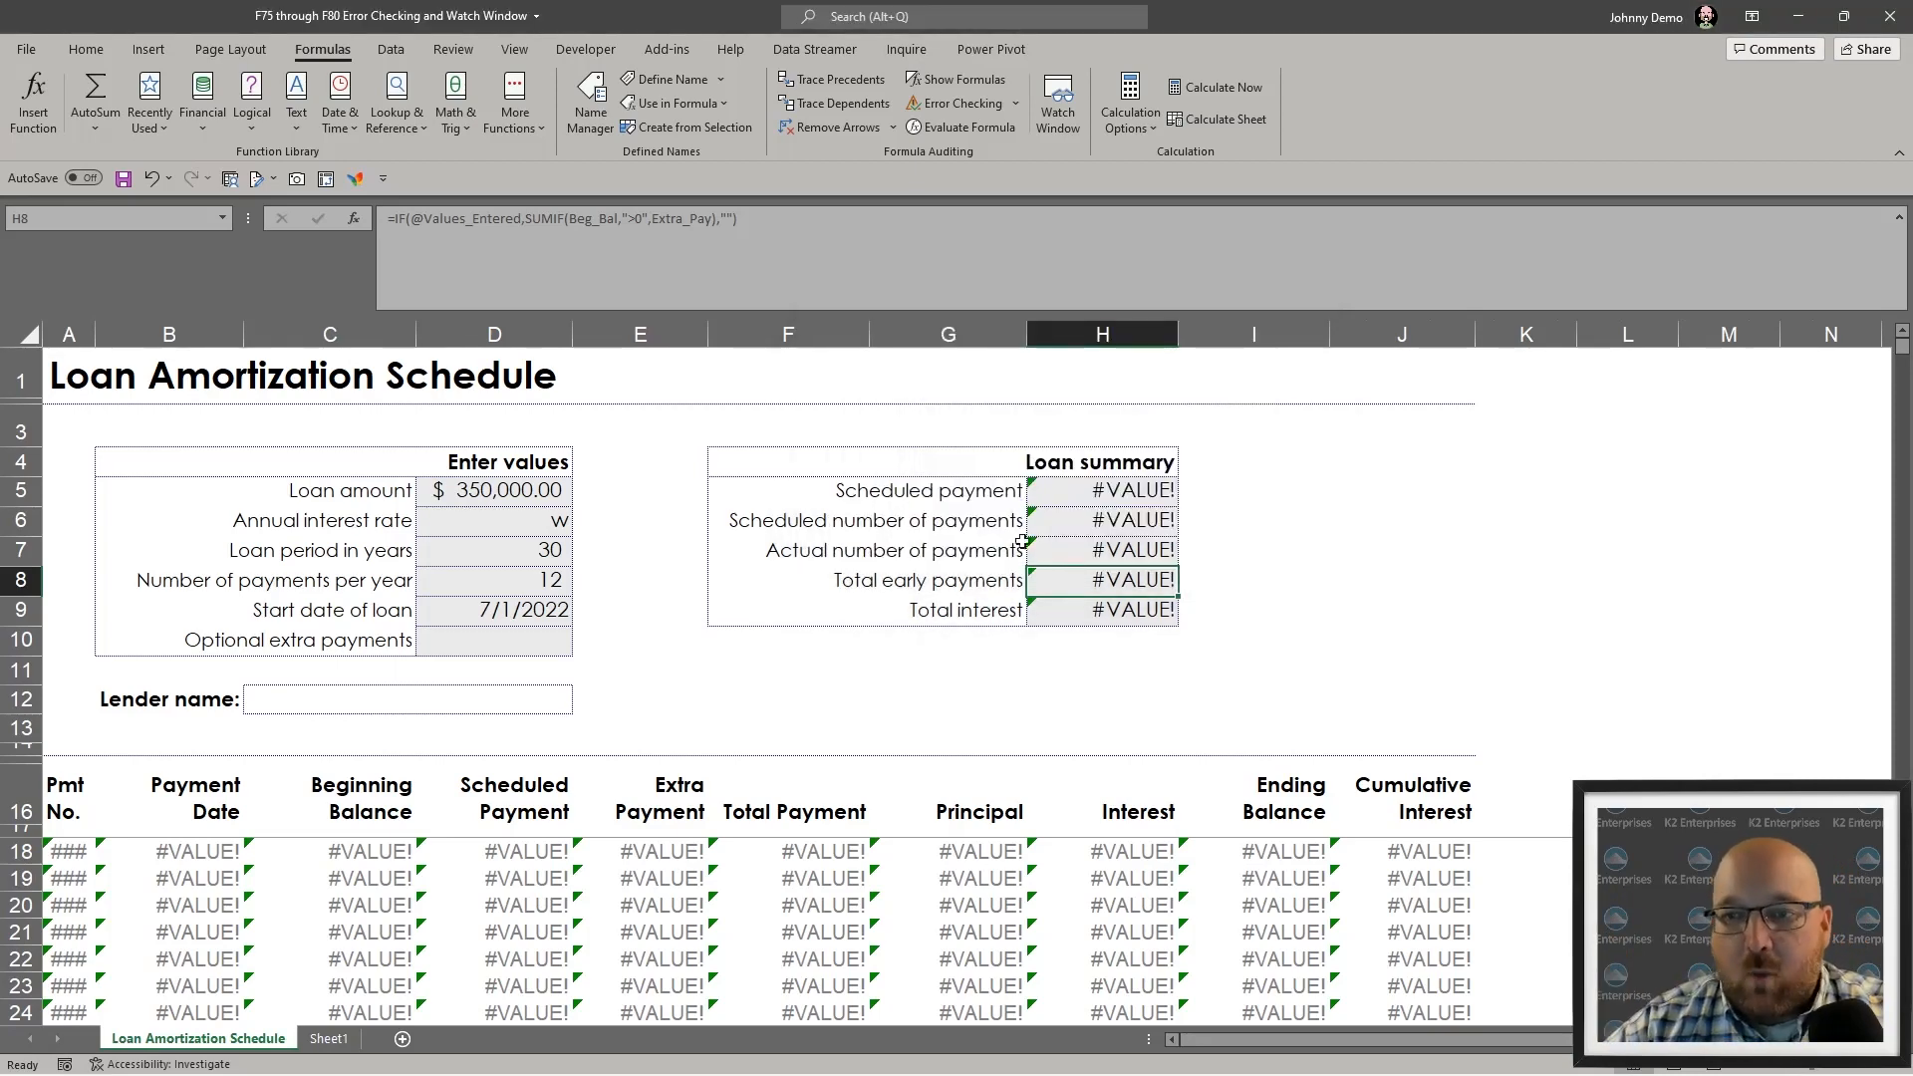
- Restart the formula evaluation of H8 and step into Values_Entered and its Loan_Amount reference
left_click(994, 127)
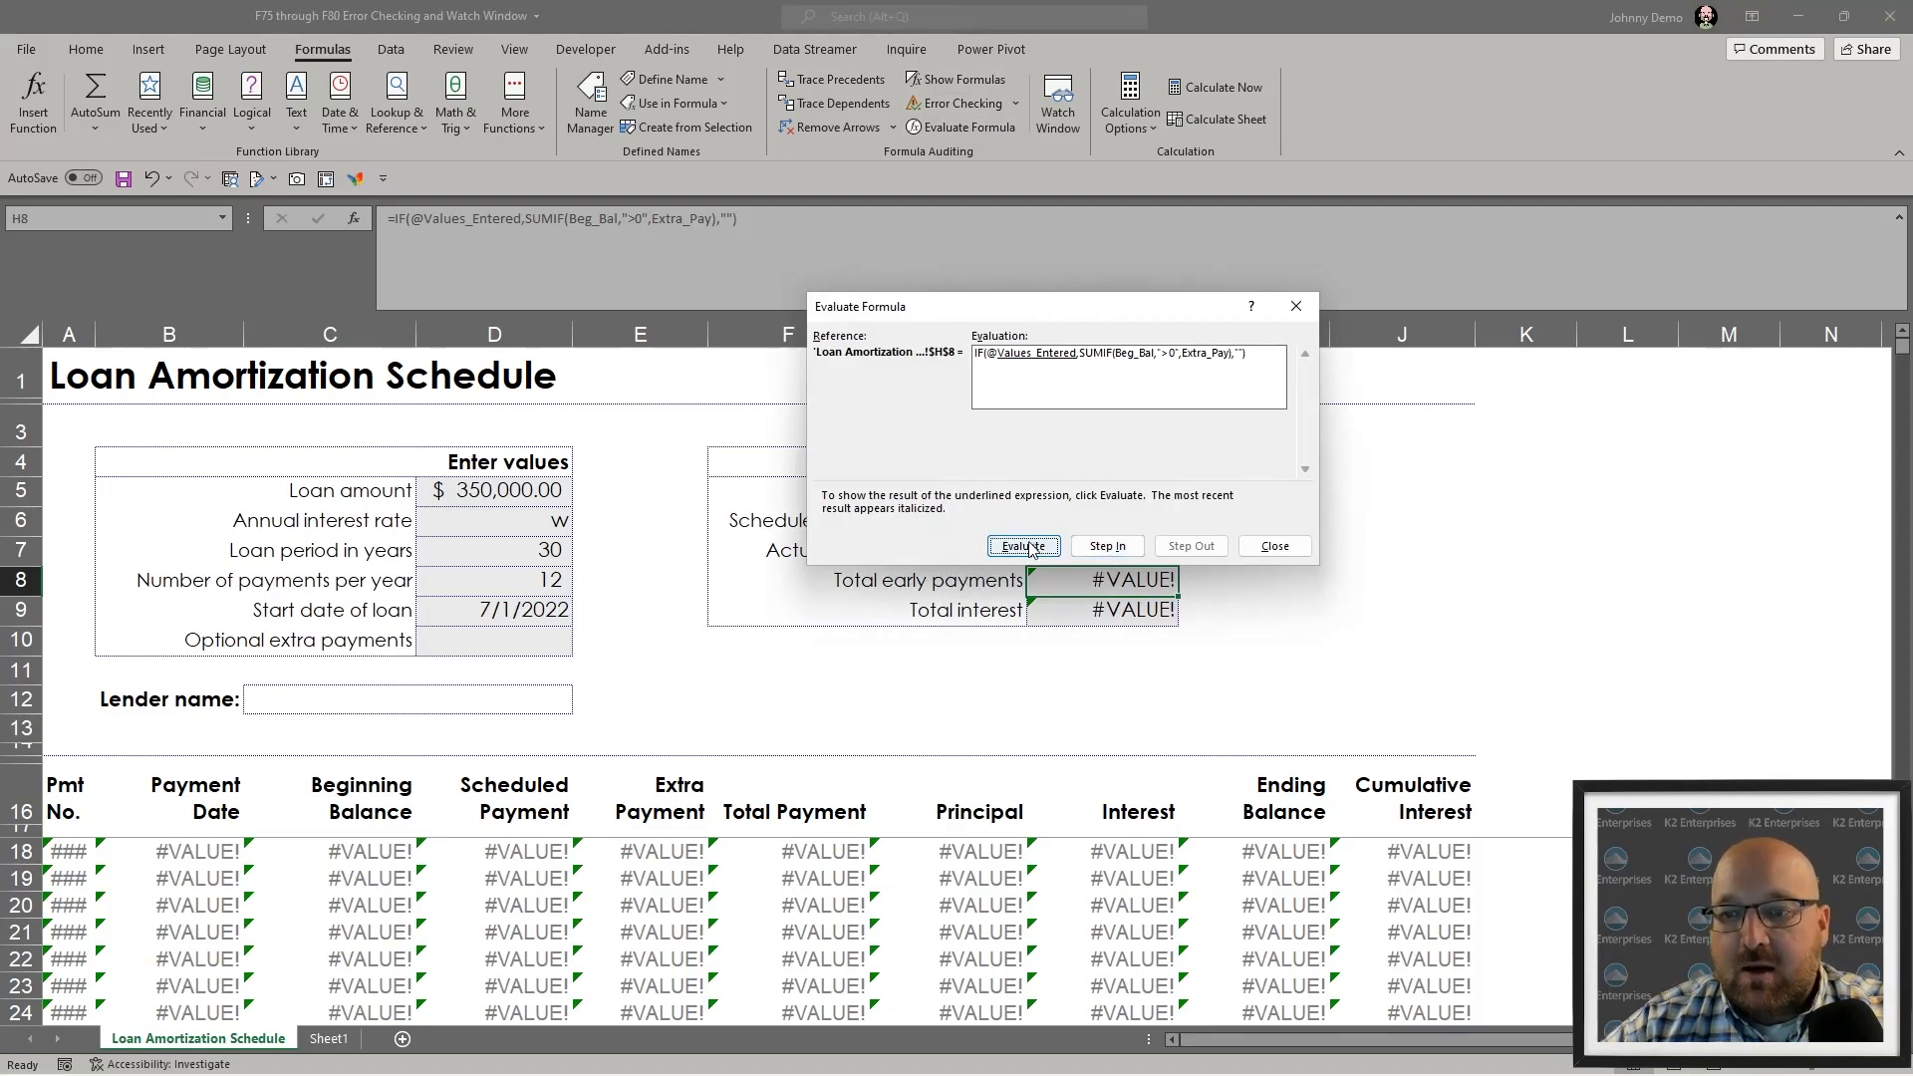
left_click(1109, 548)
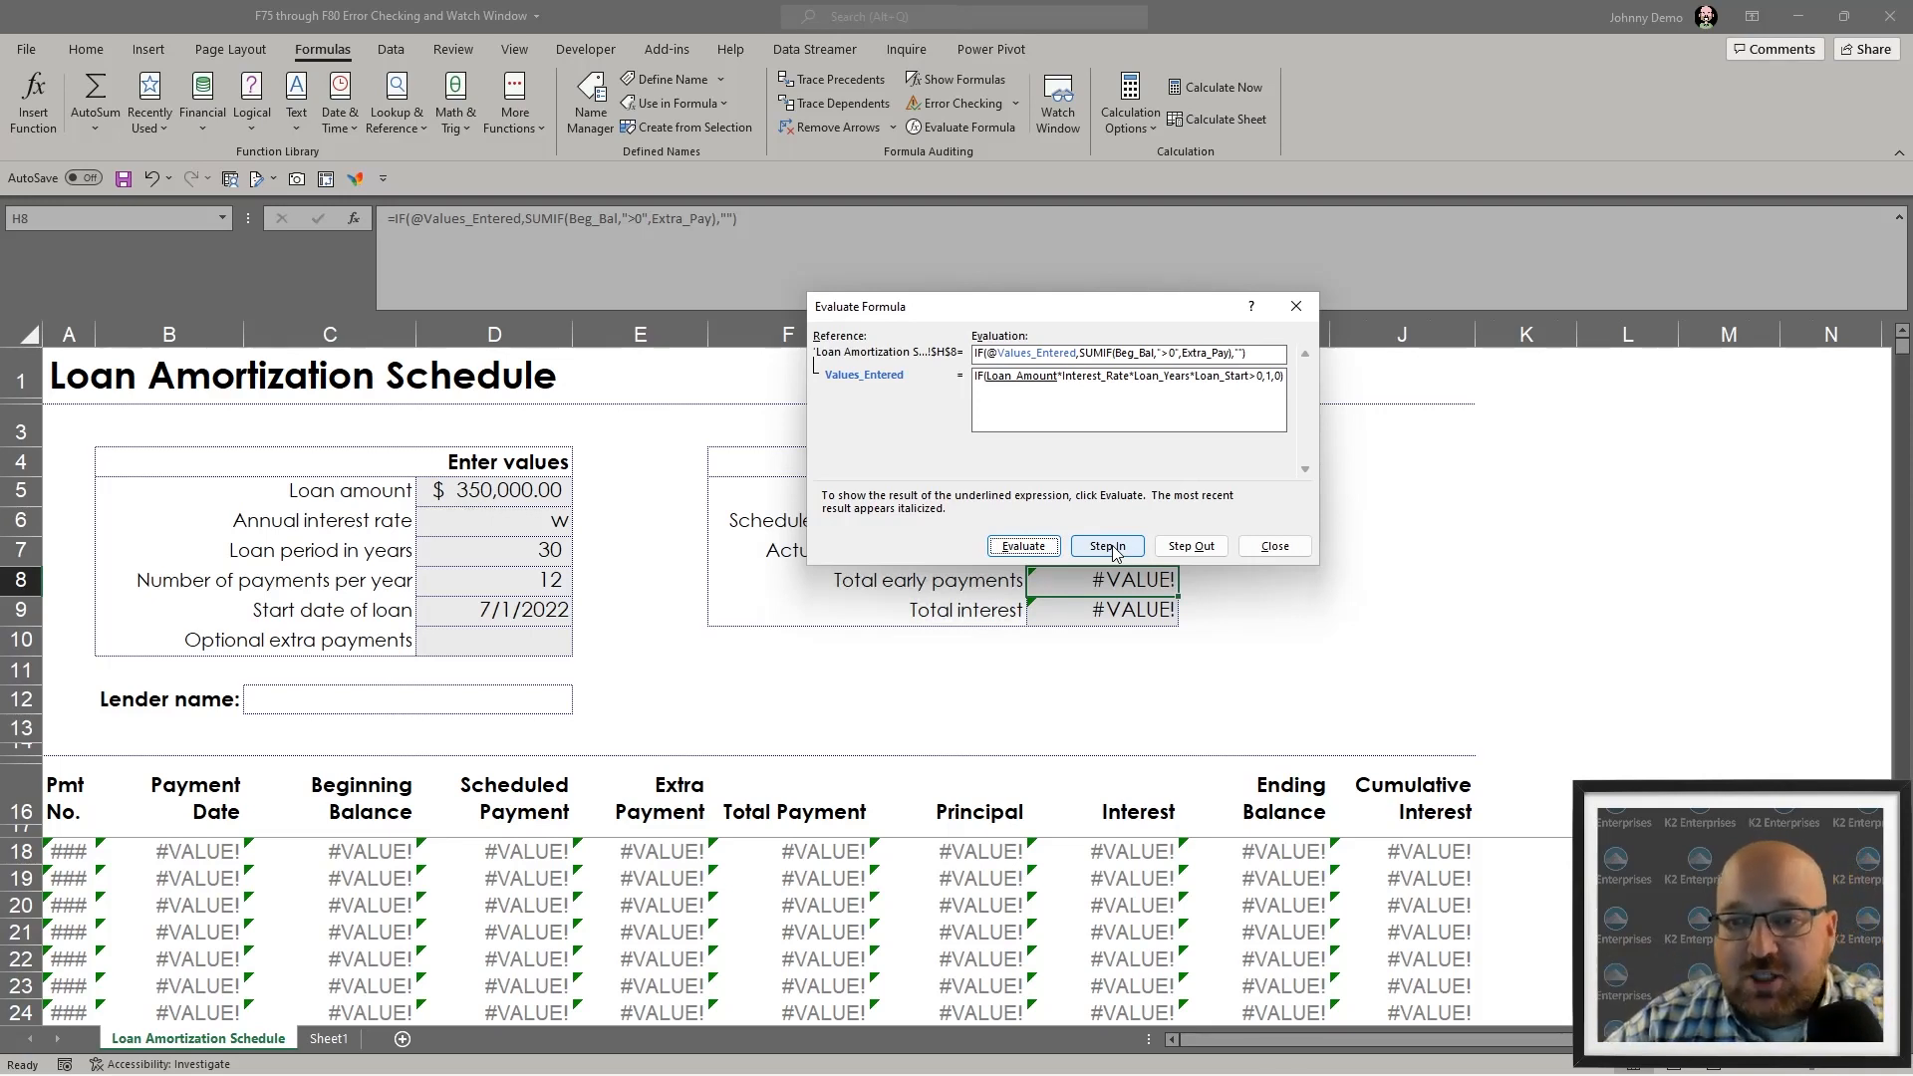
left_click(1127, 548)
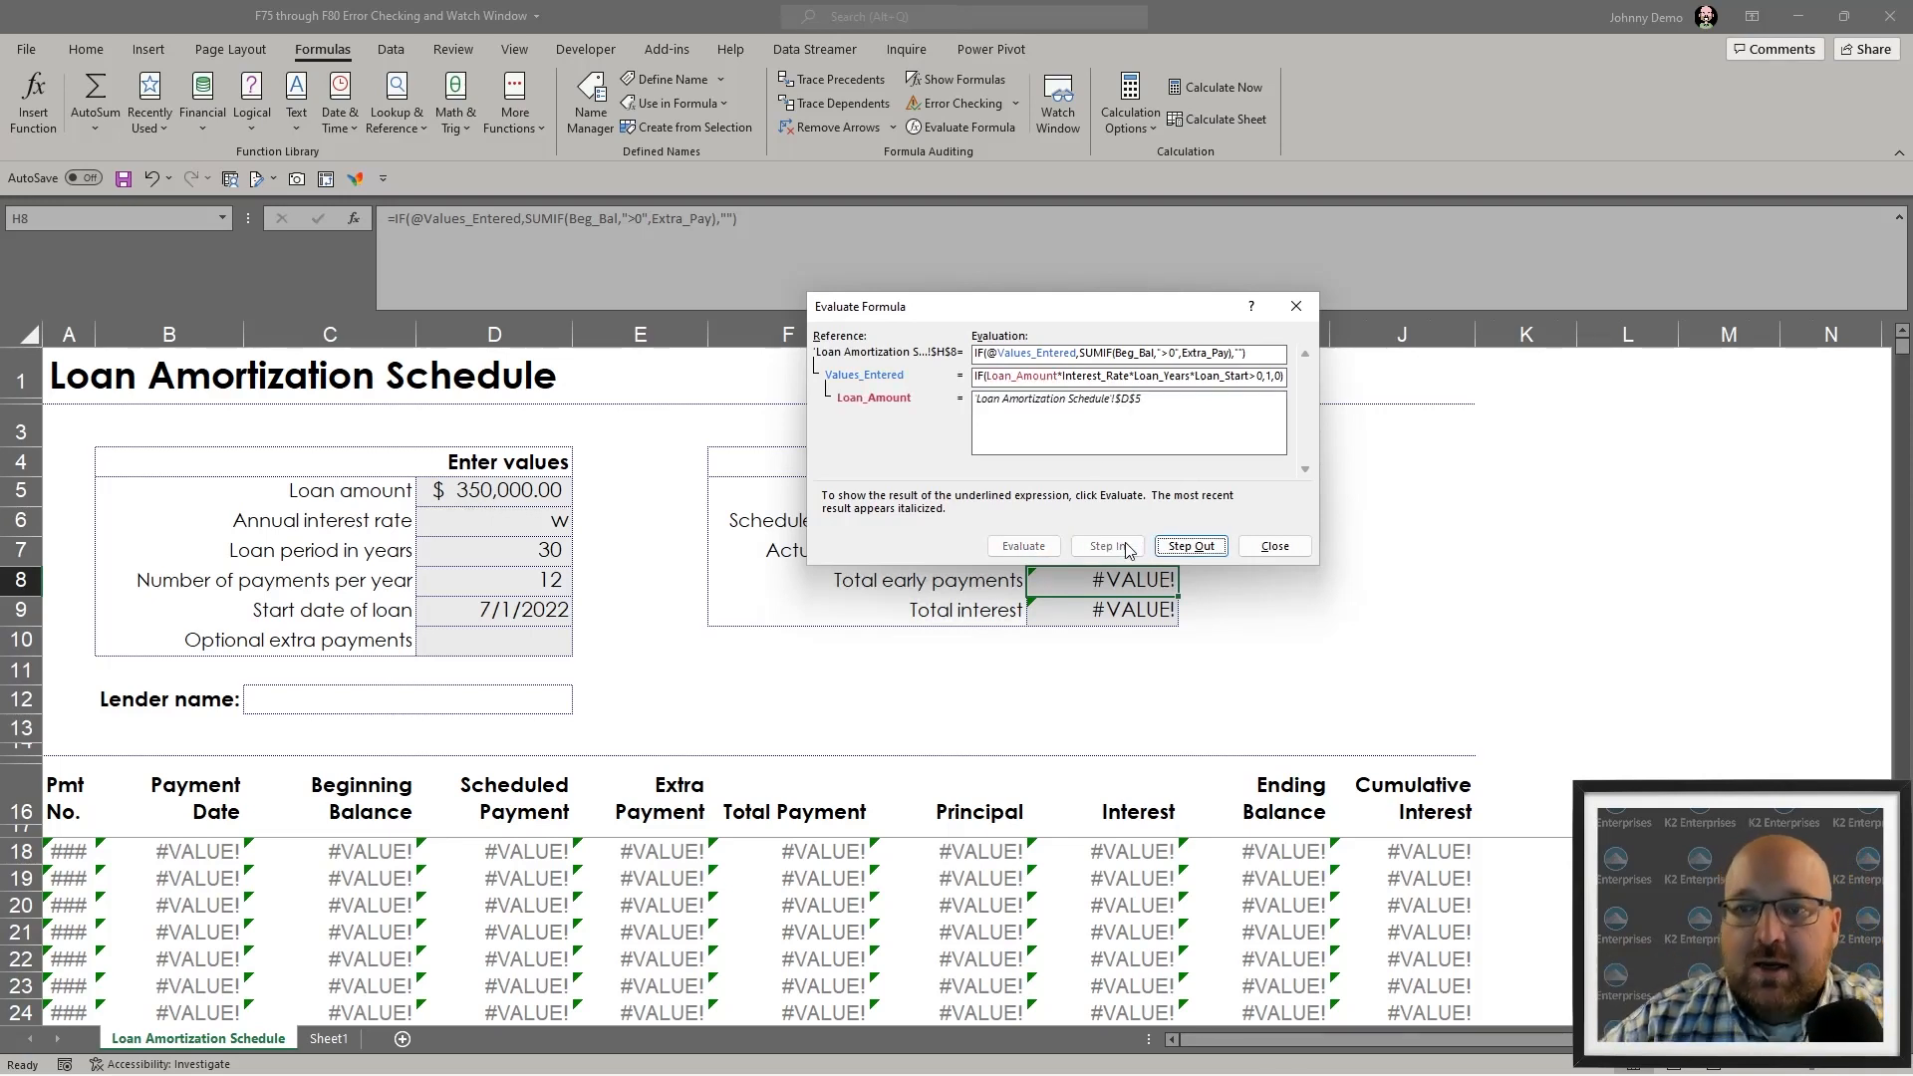
left_click(1296, 553)
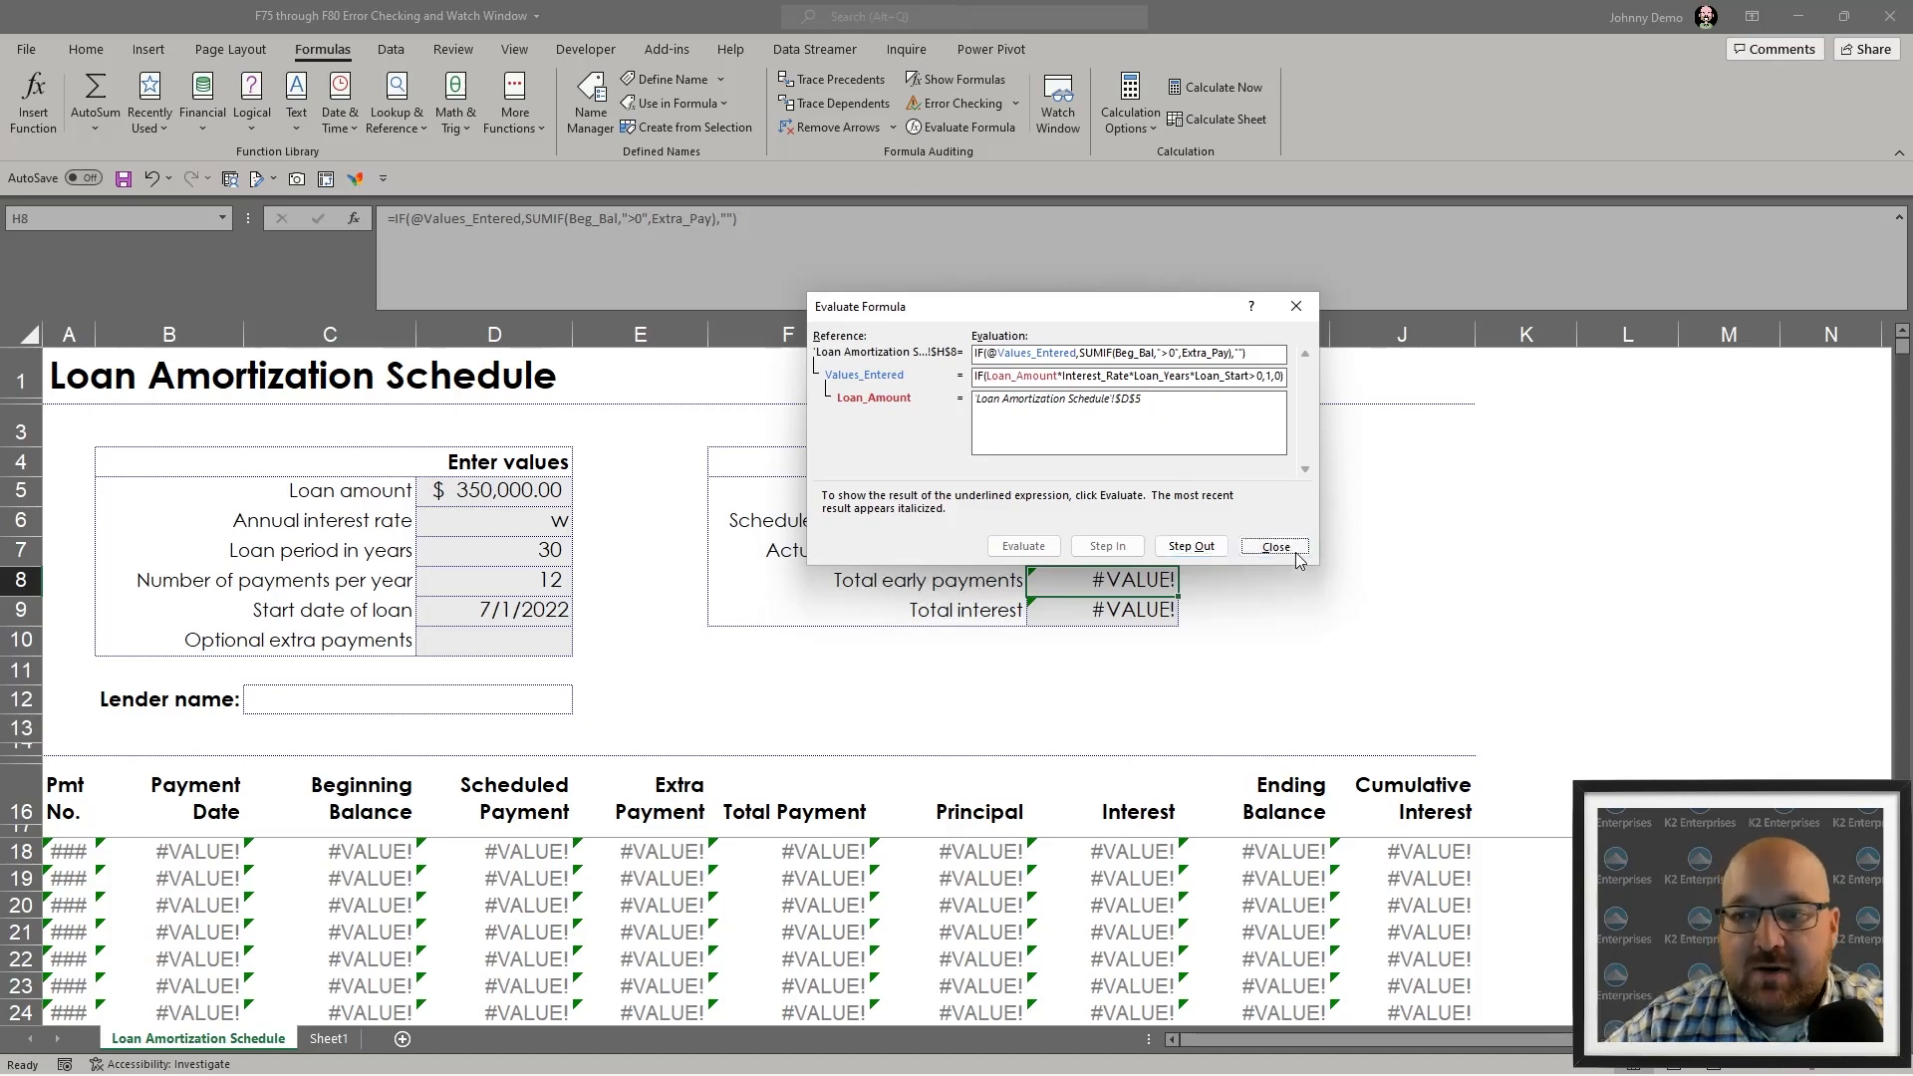
- Undo the last entry in the annual interest rate cell D6
left_click(626, 590)
key("ctrl+z")
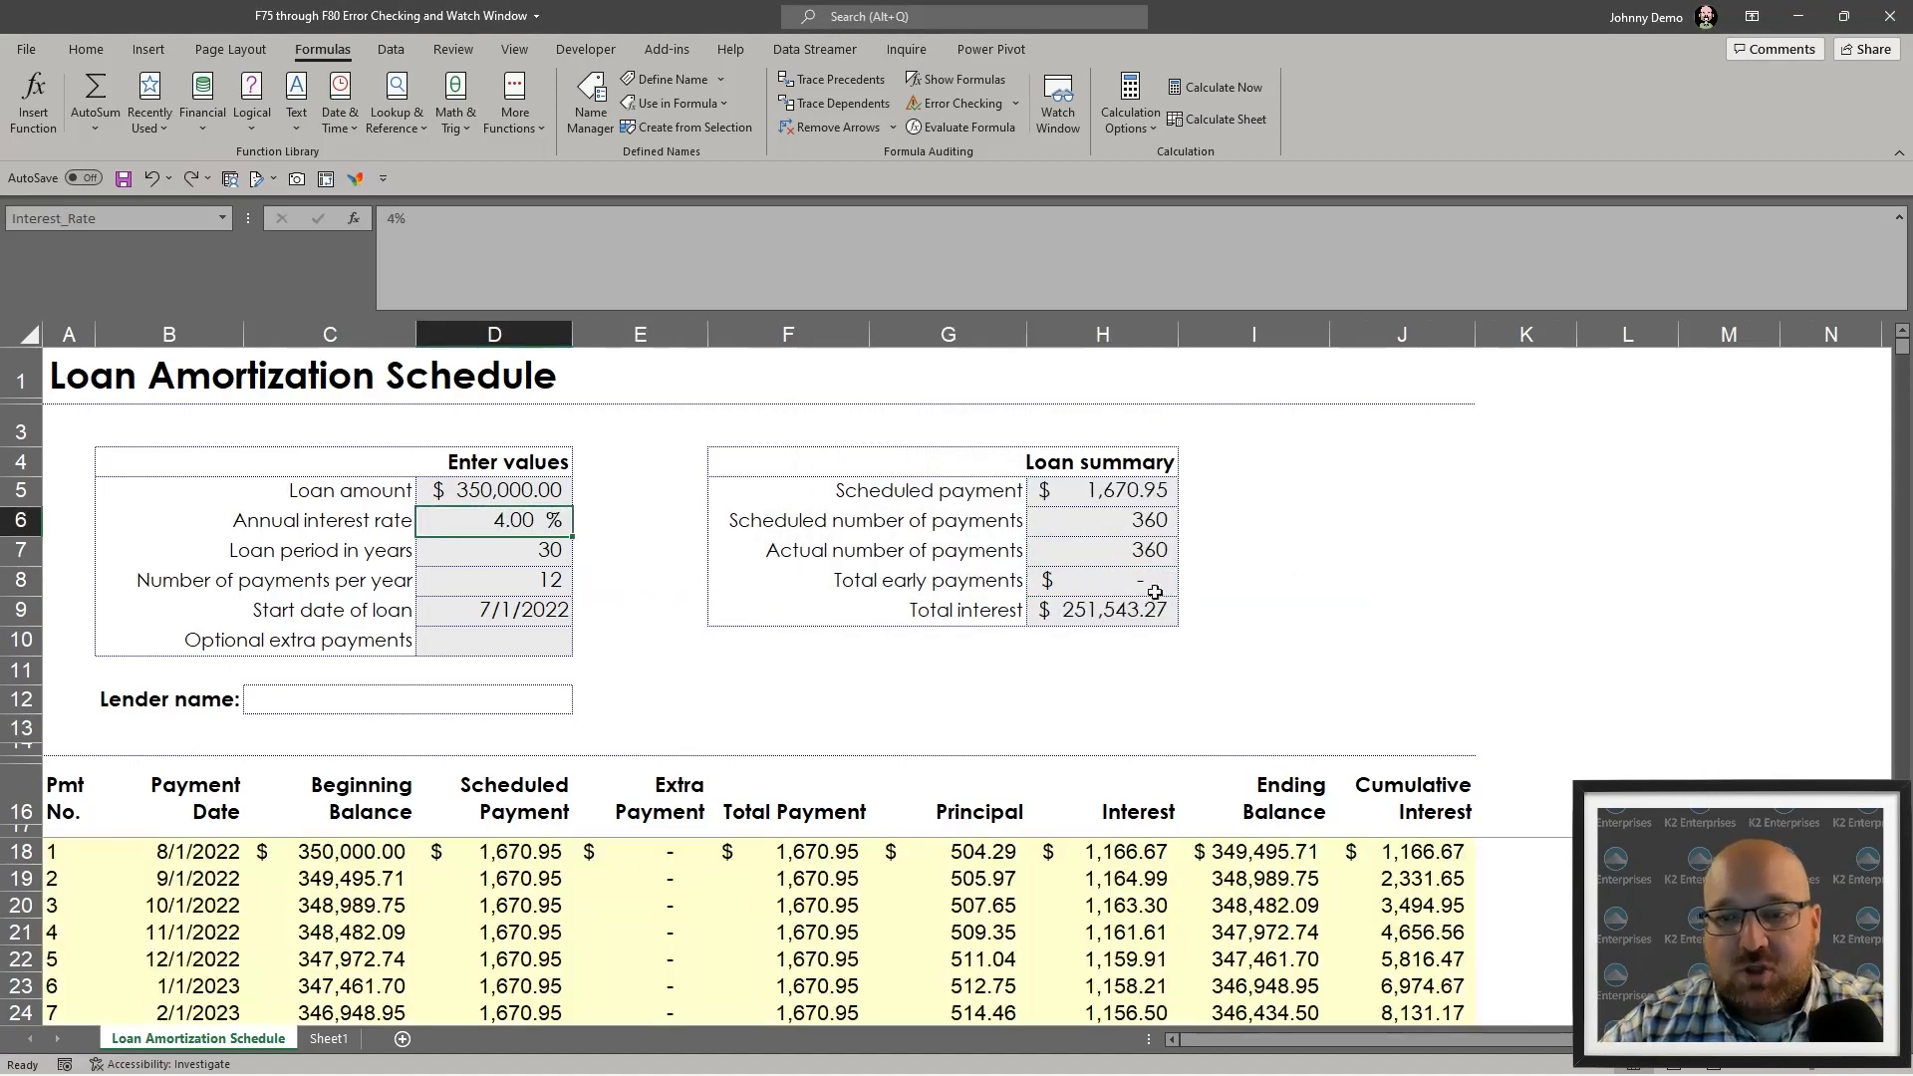
- Evaluate the scheduled payment formula in H5, stepping into Values_Entered and its Loan_Amount reference
left_click(1099, 608)
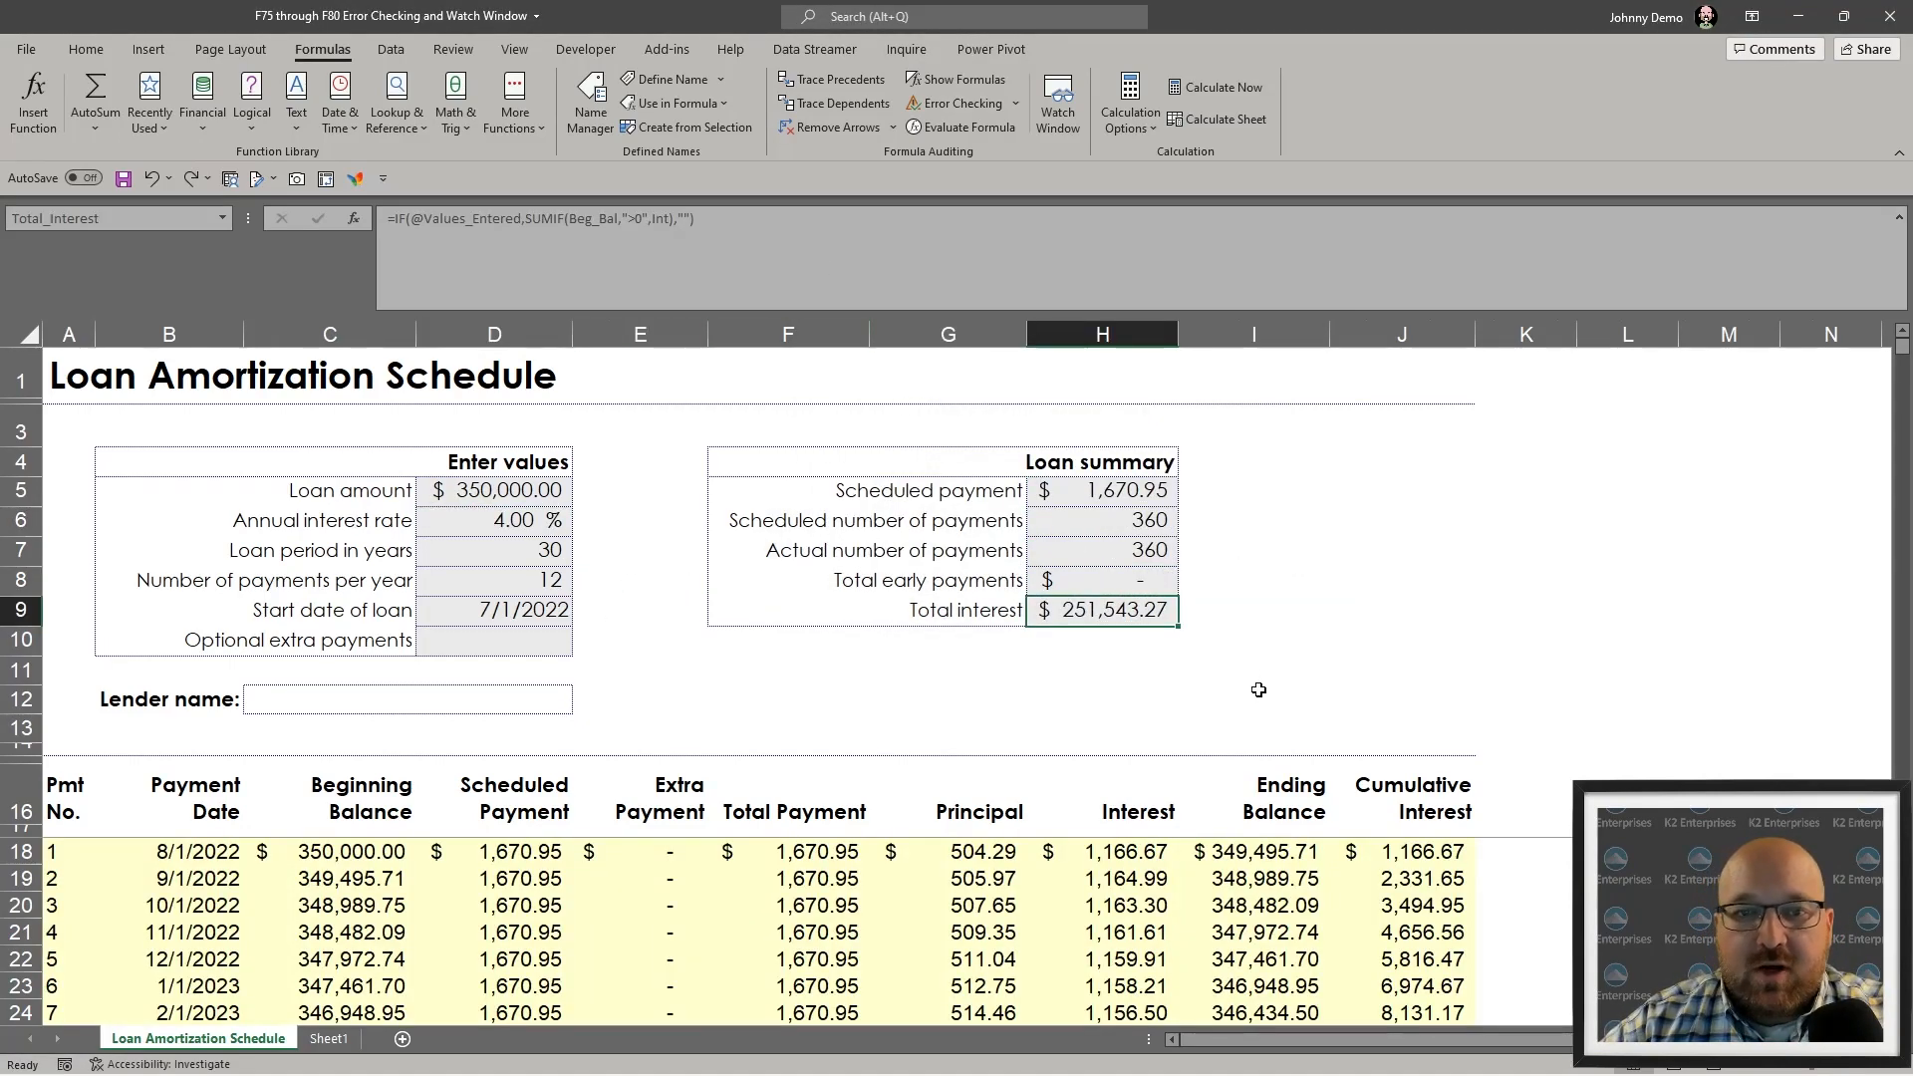
left_click(1094, 493)
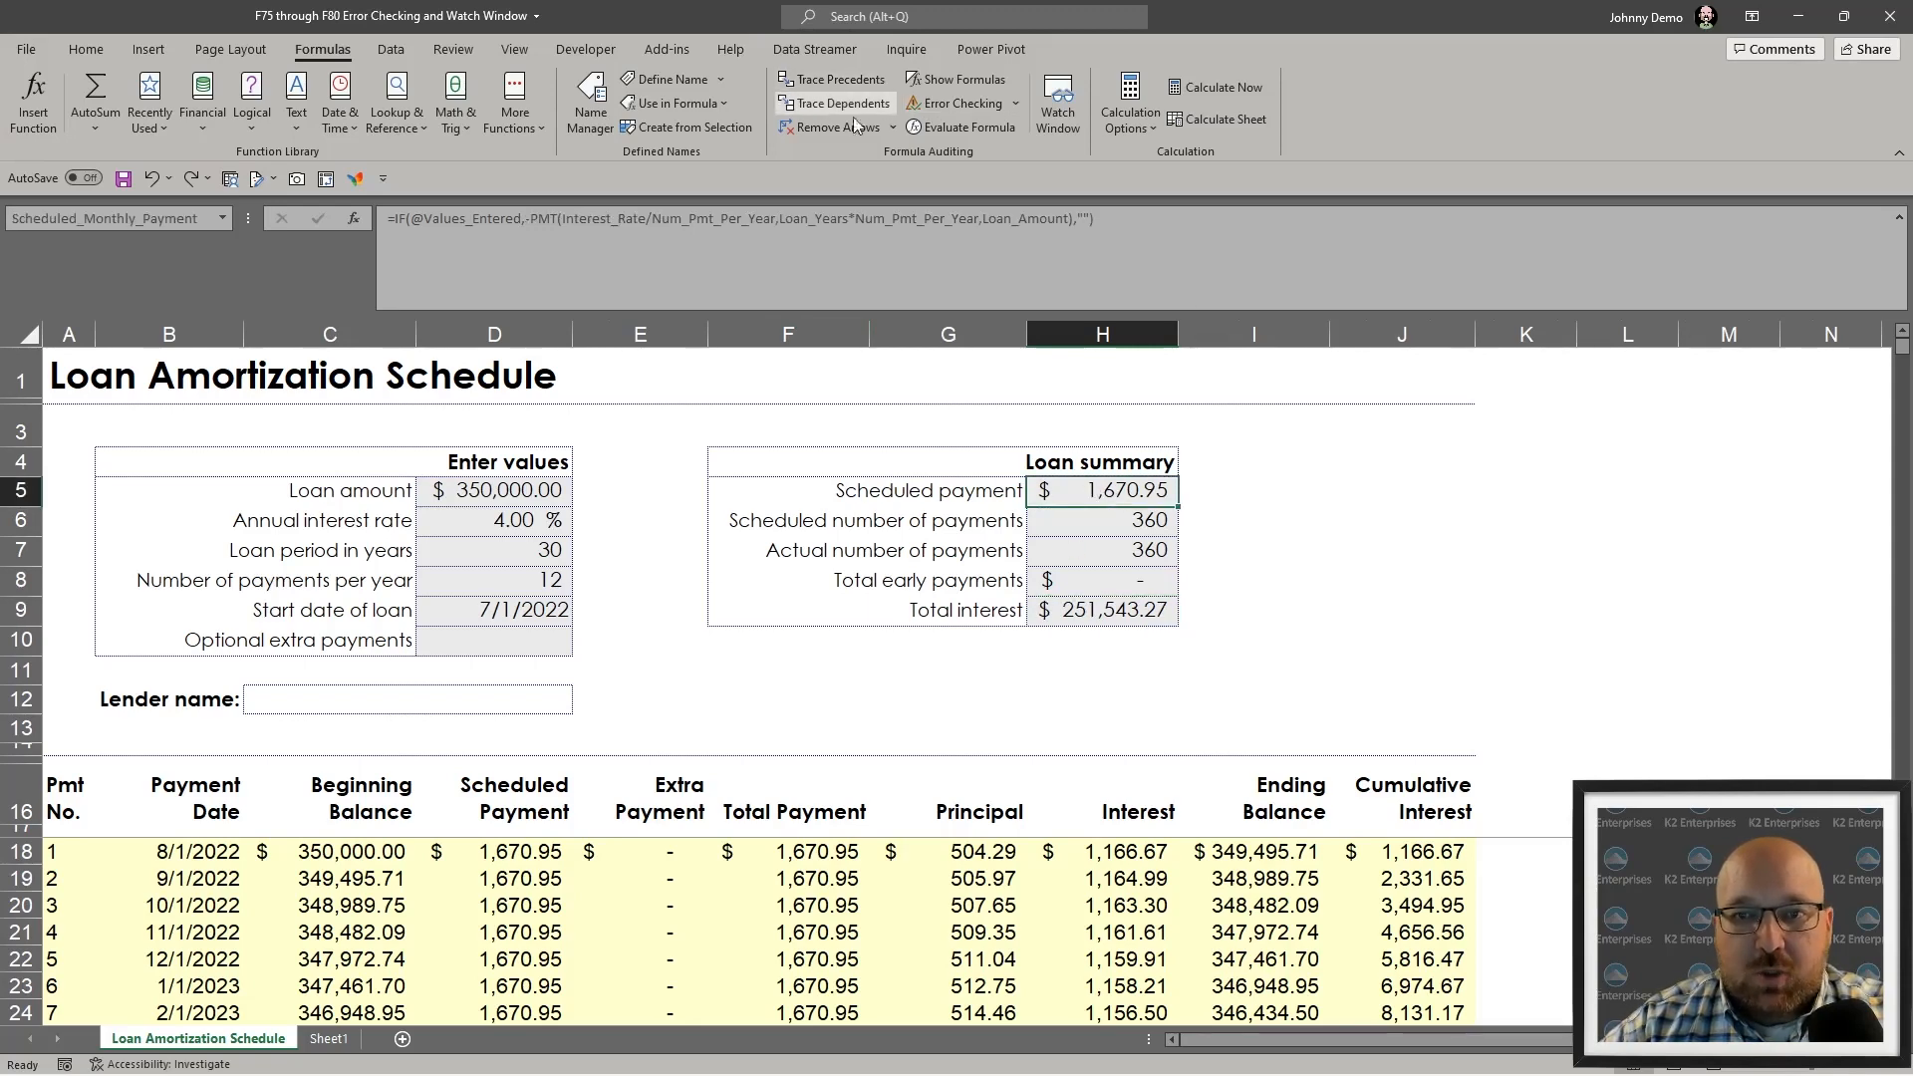
left_click(962, 127)
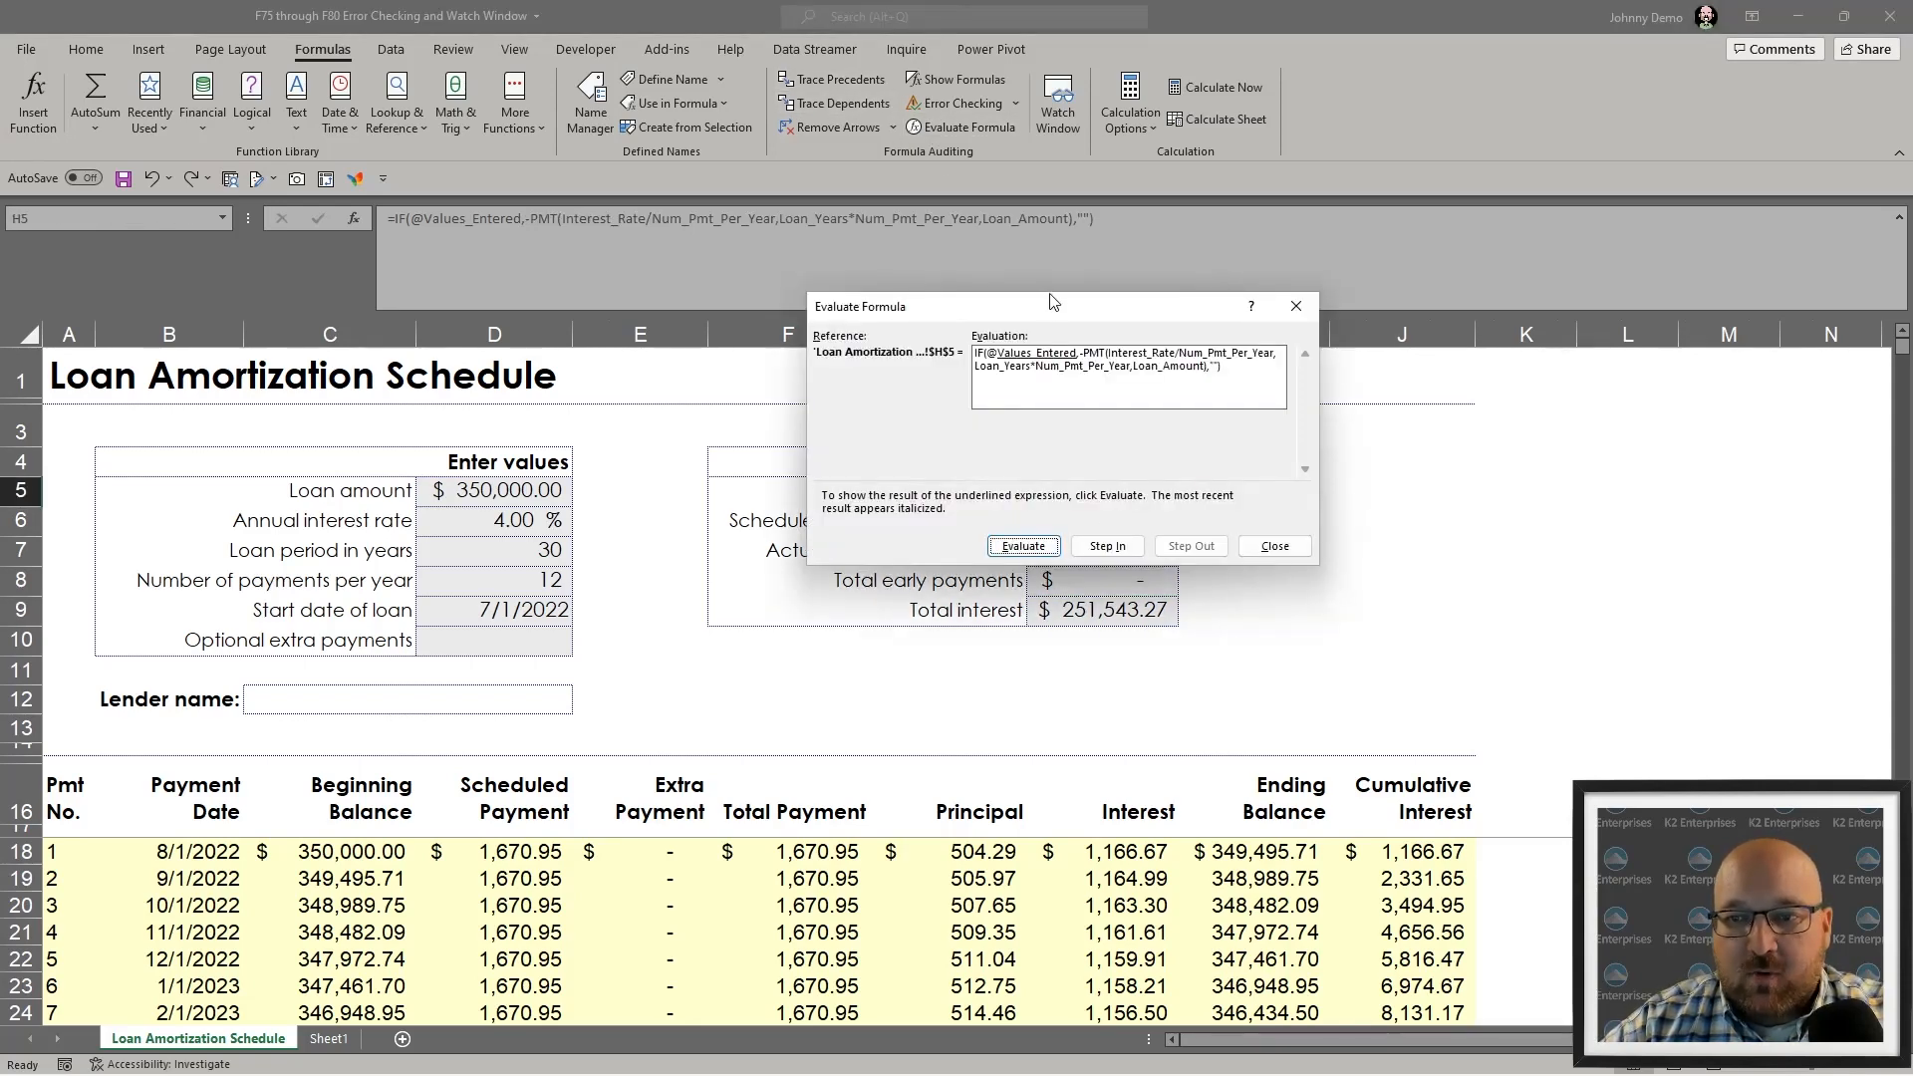
left_click_drag(1053, 299, 961, 350)
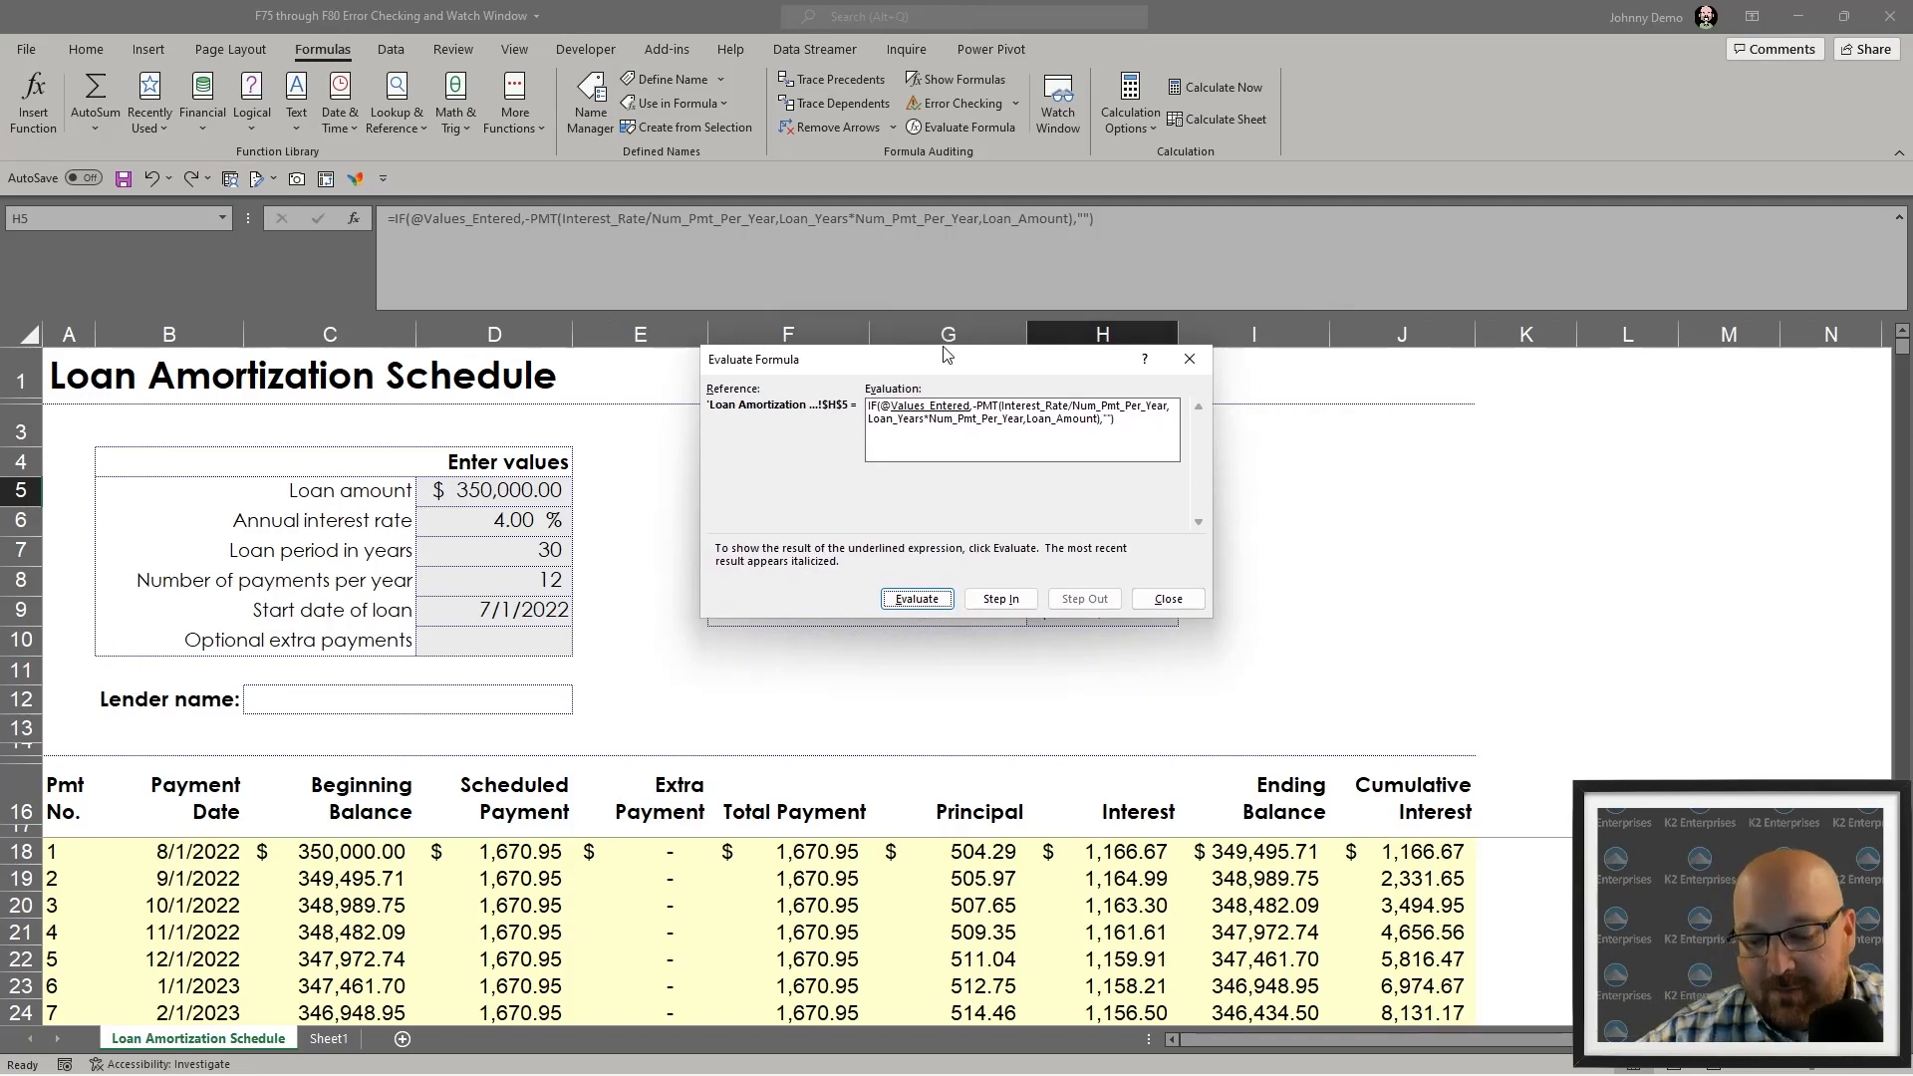
left_click(993, 601)
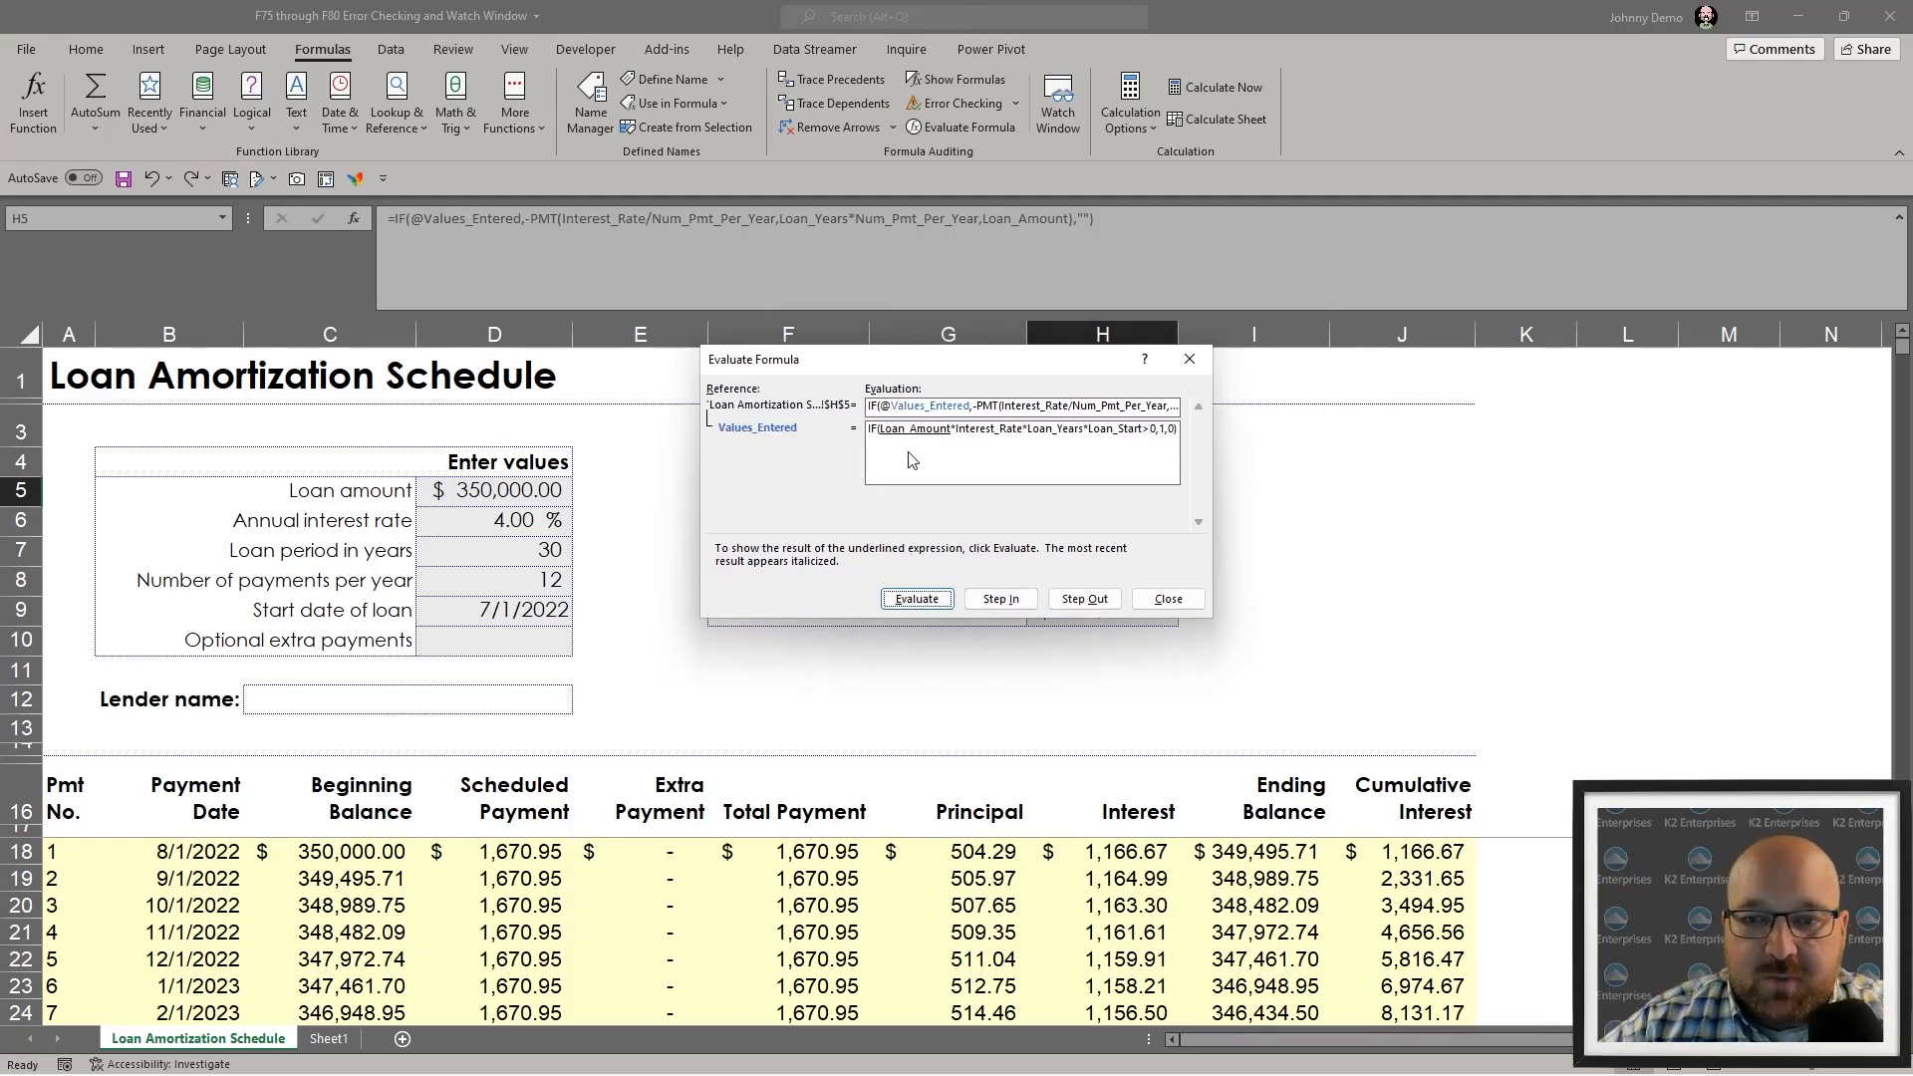
left_click(991, 601)
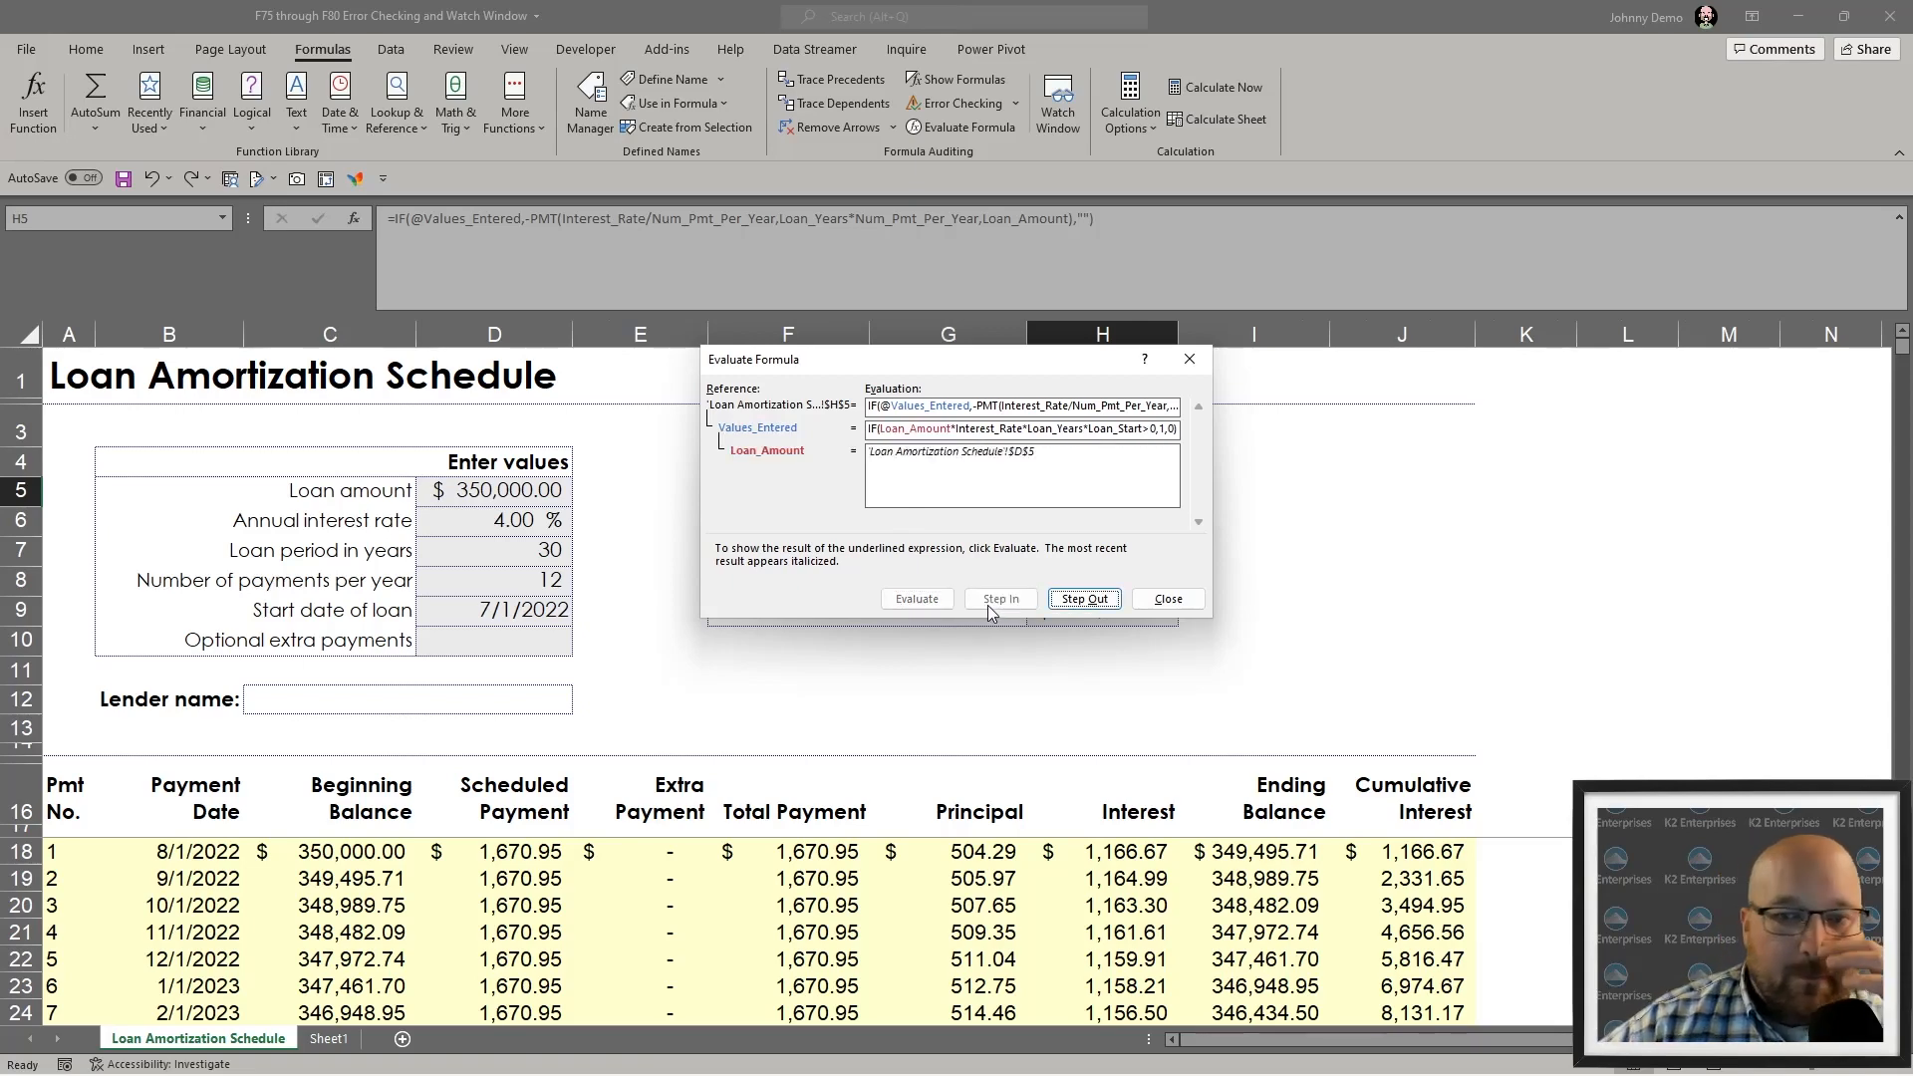
left_click(1064, 599)
key("Escape")
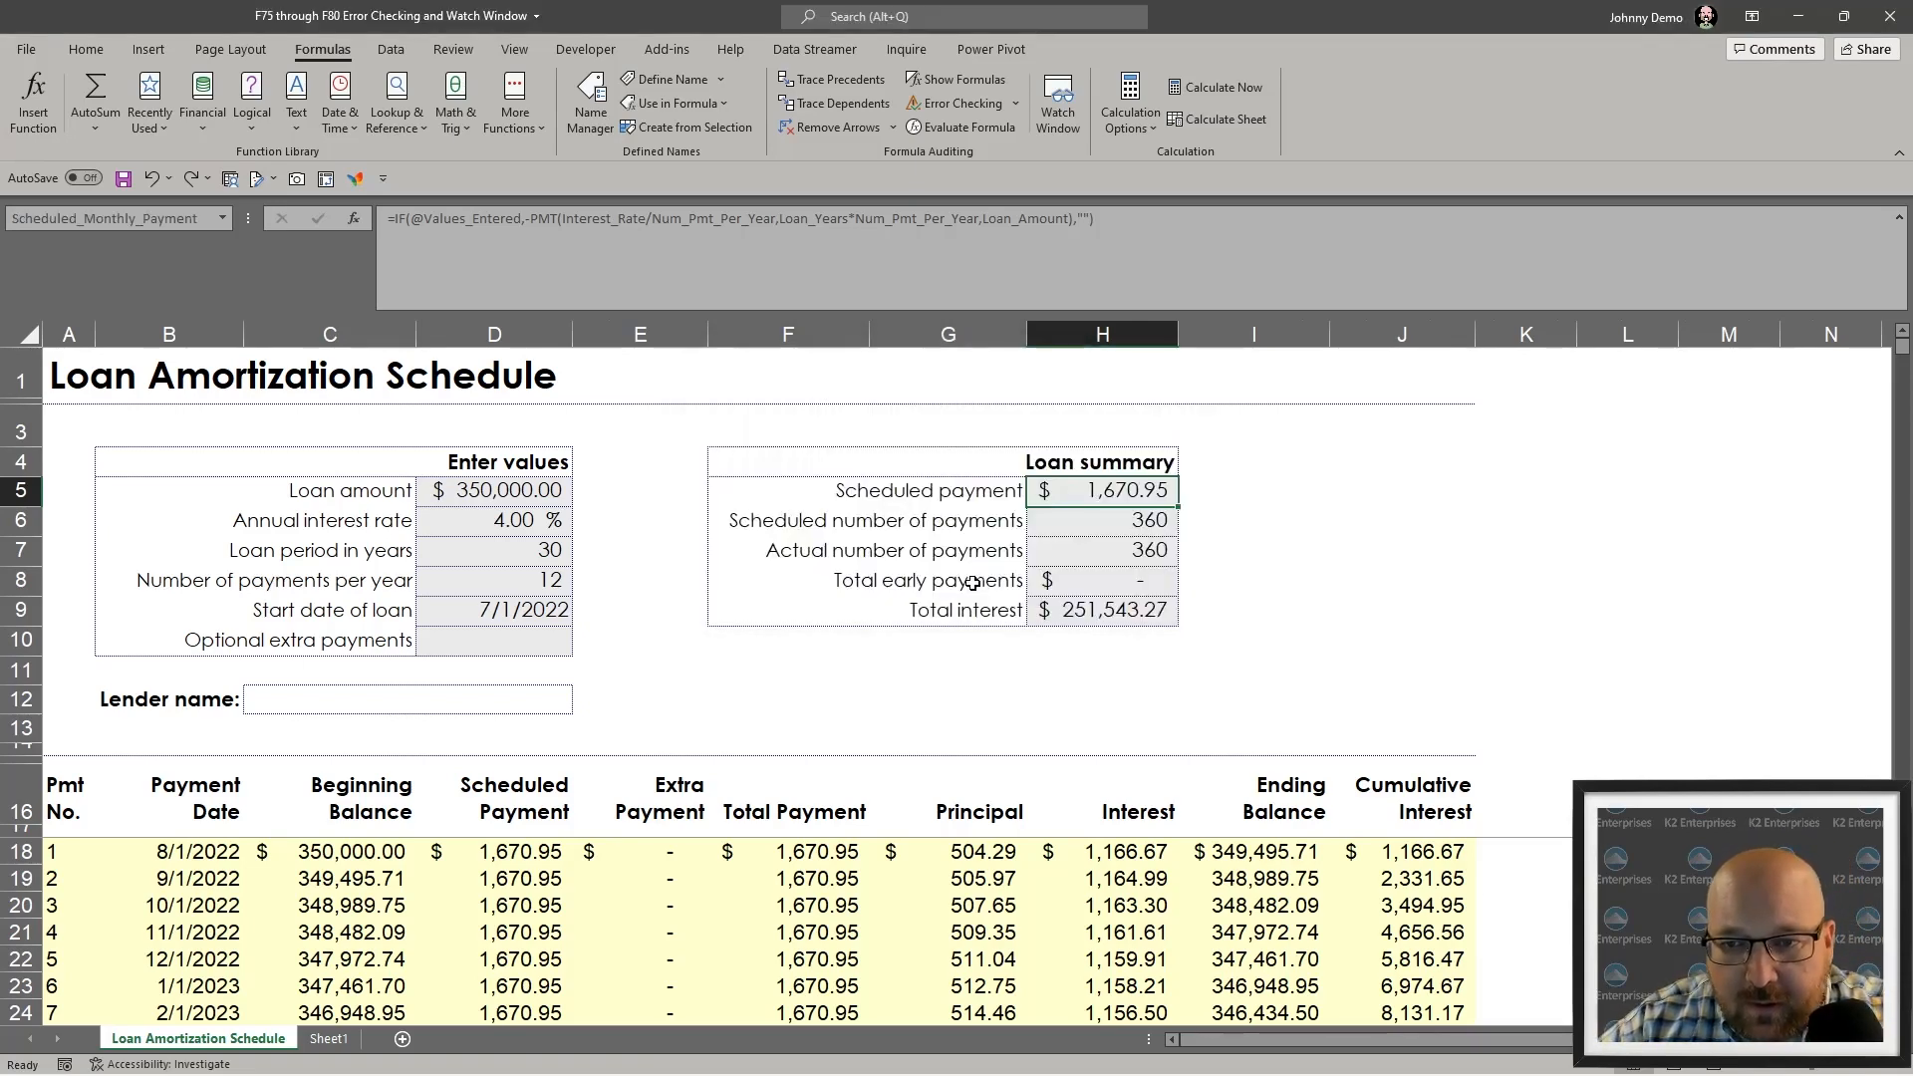
- Inspect the references used by the scheduled payment formula directly inside cell H5
double_click(1075, 502)
key("Return")
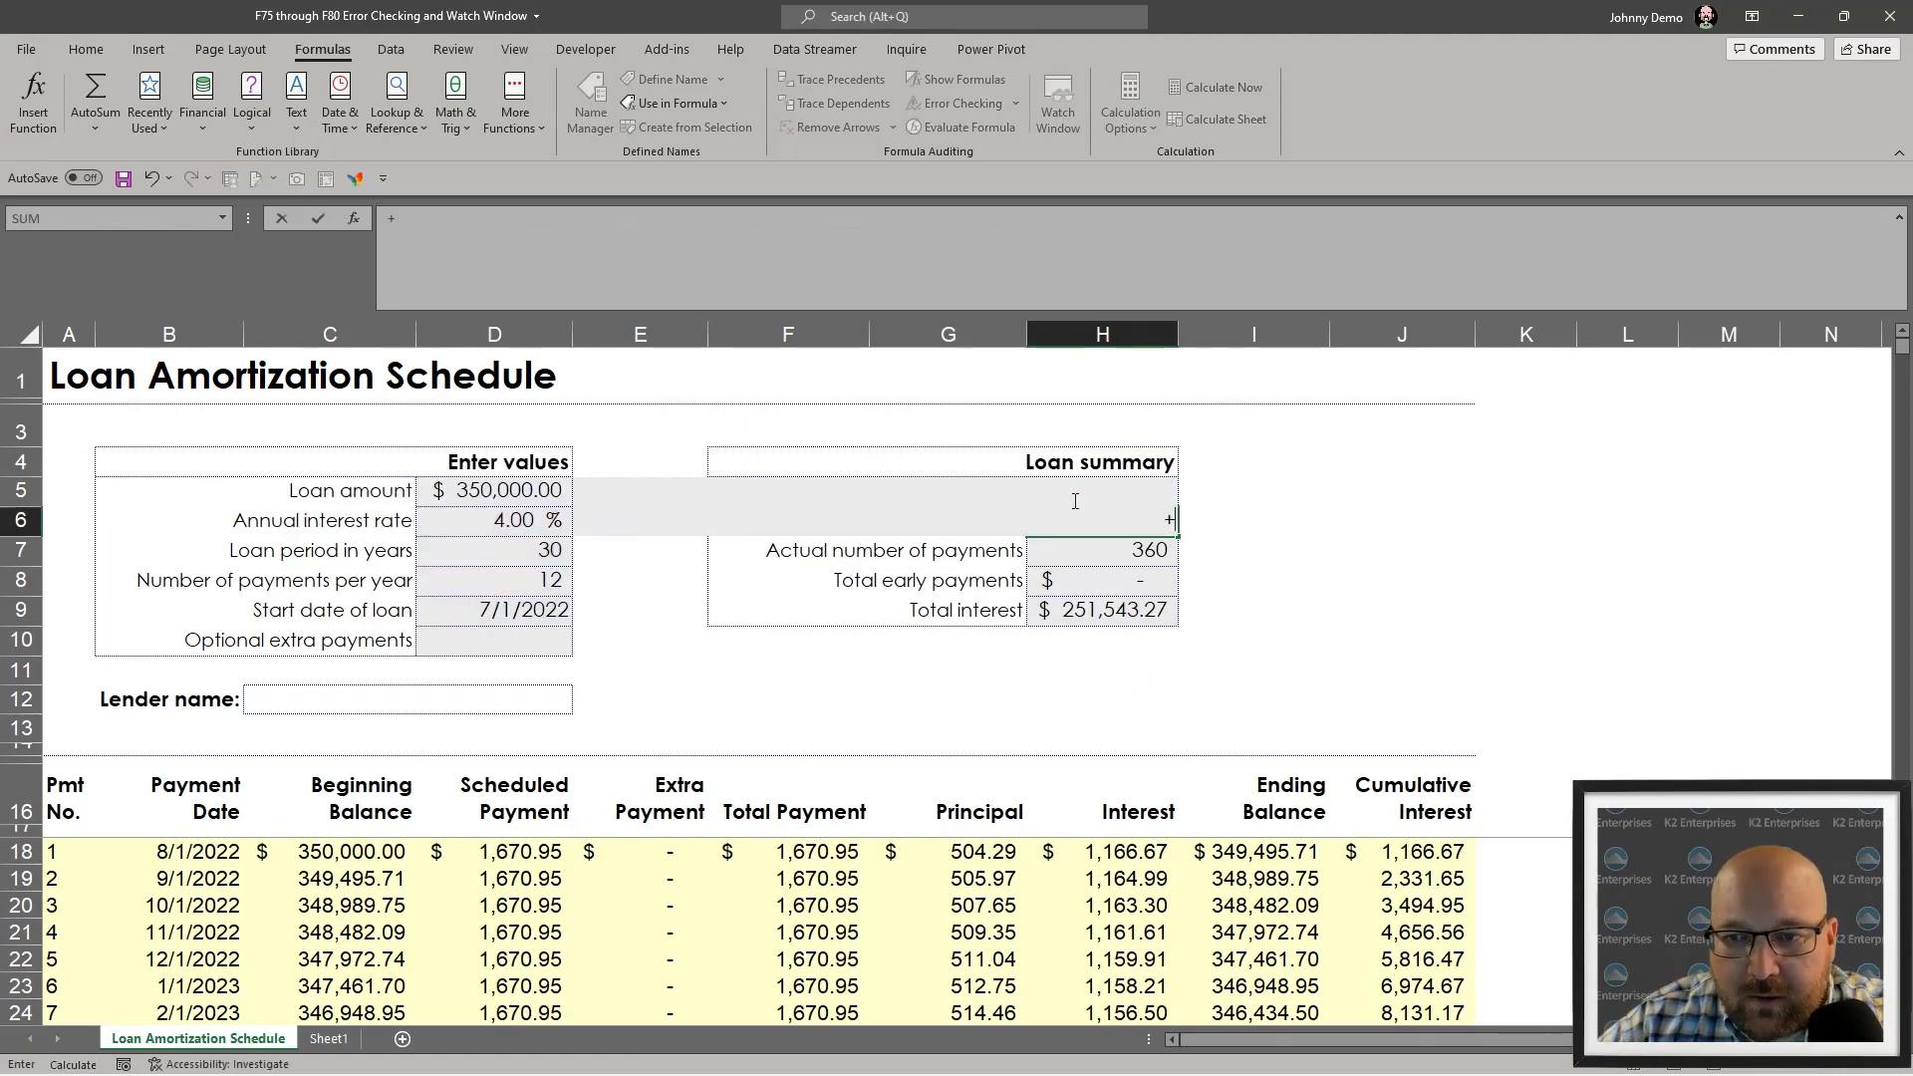
double_click(1073, 498)
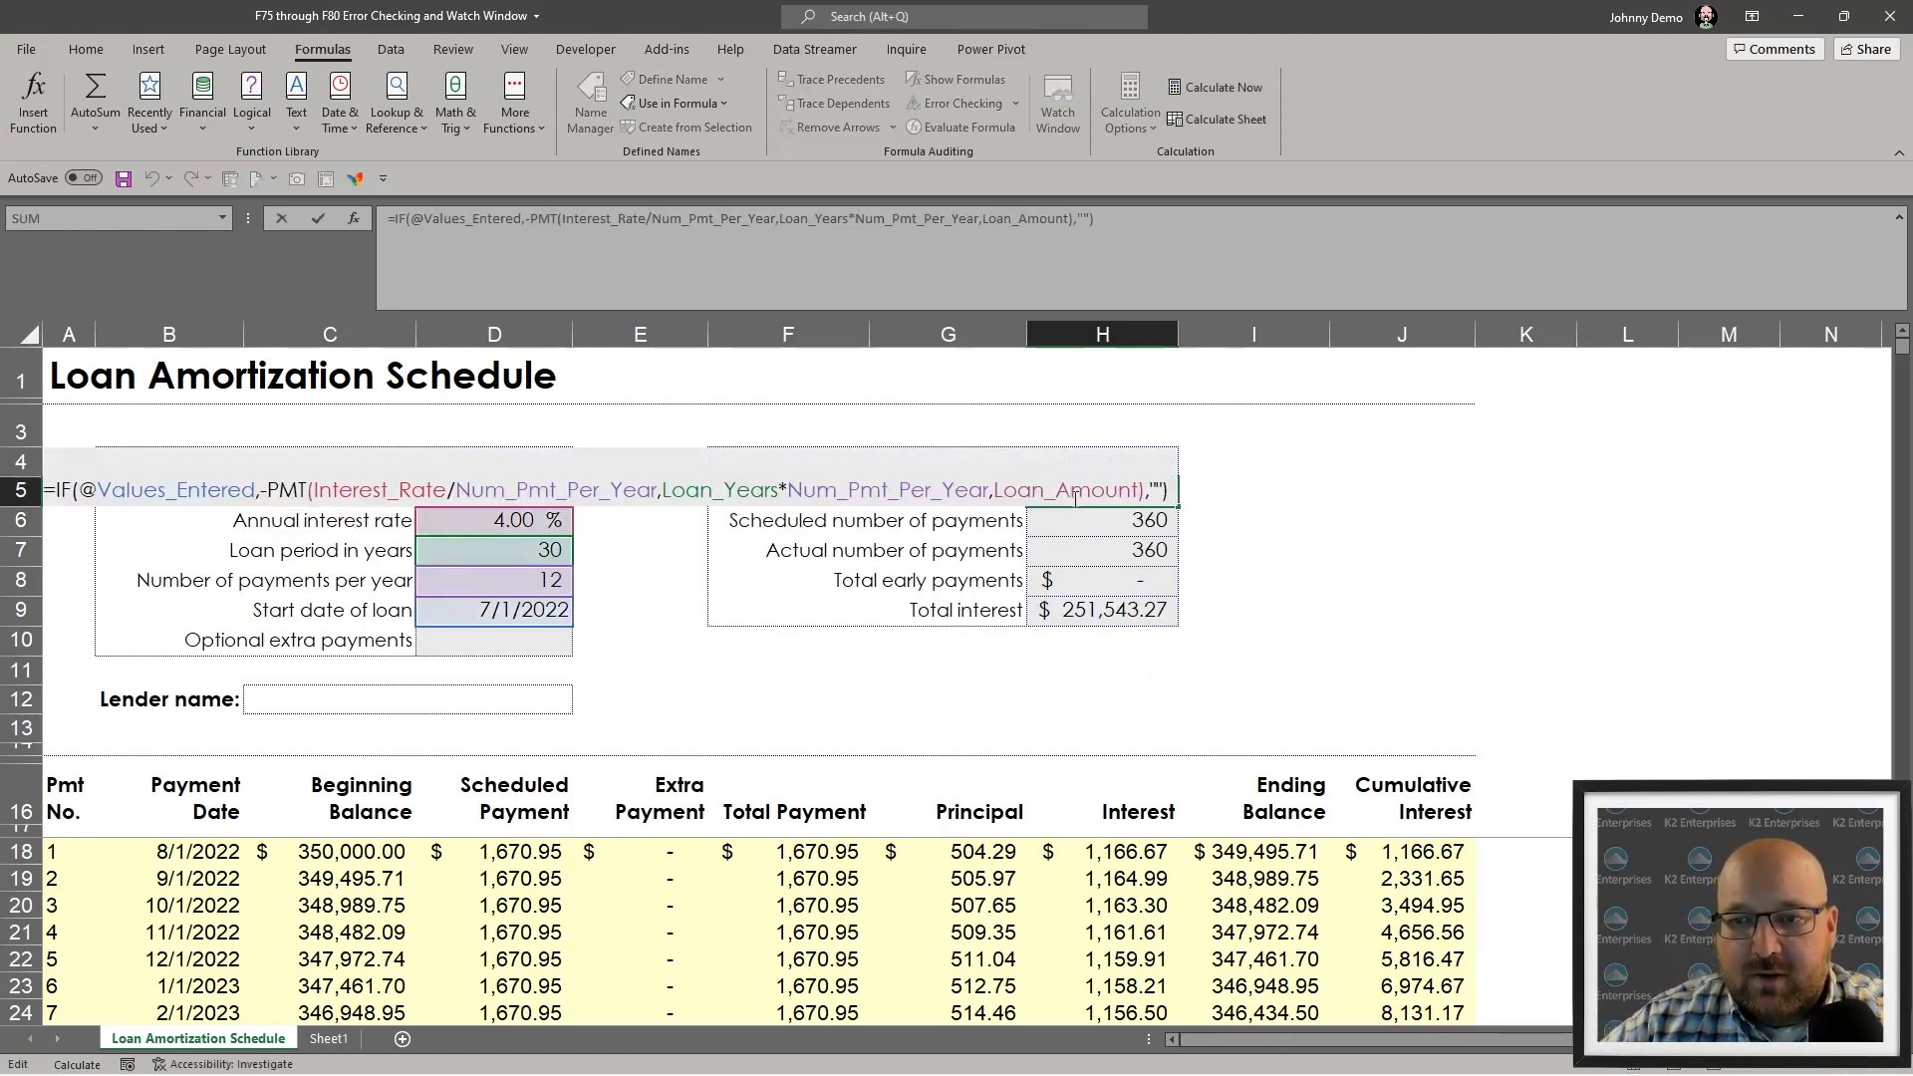
key("Escape")
- Evaluate the scheduled payment formula in H5 term by term to its final result, restart the evaluation, and close it
left_click(963, 126)
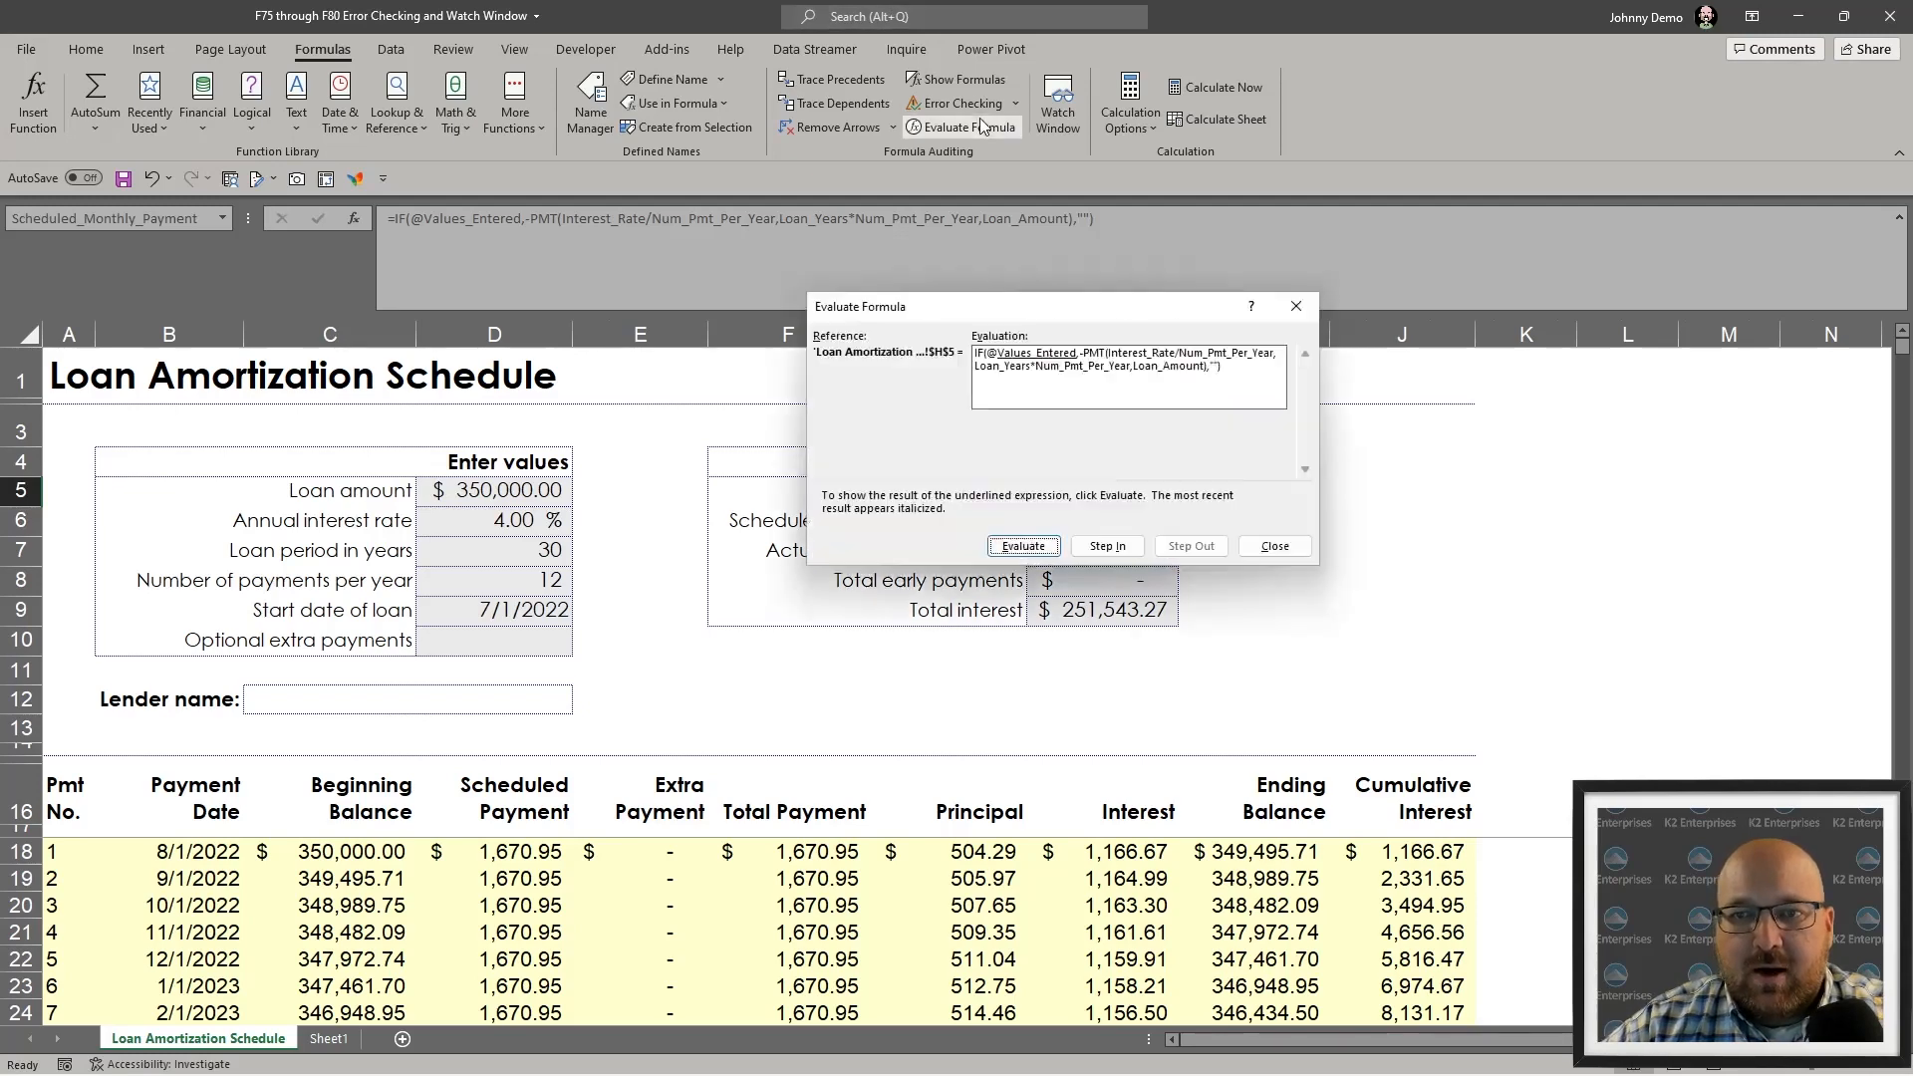
left_click(1012, 546)
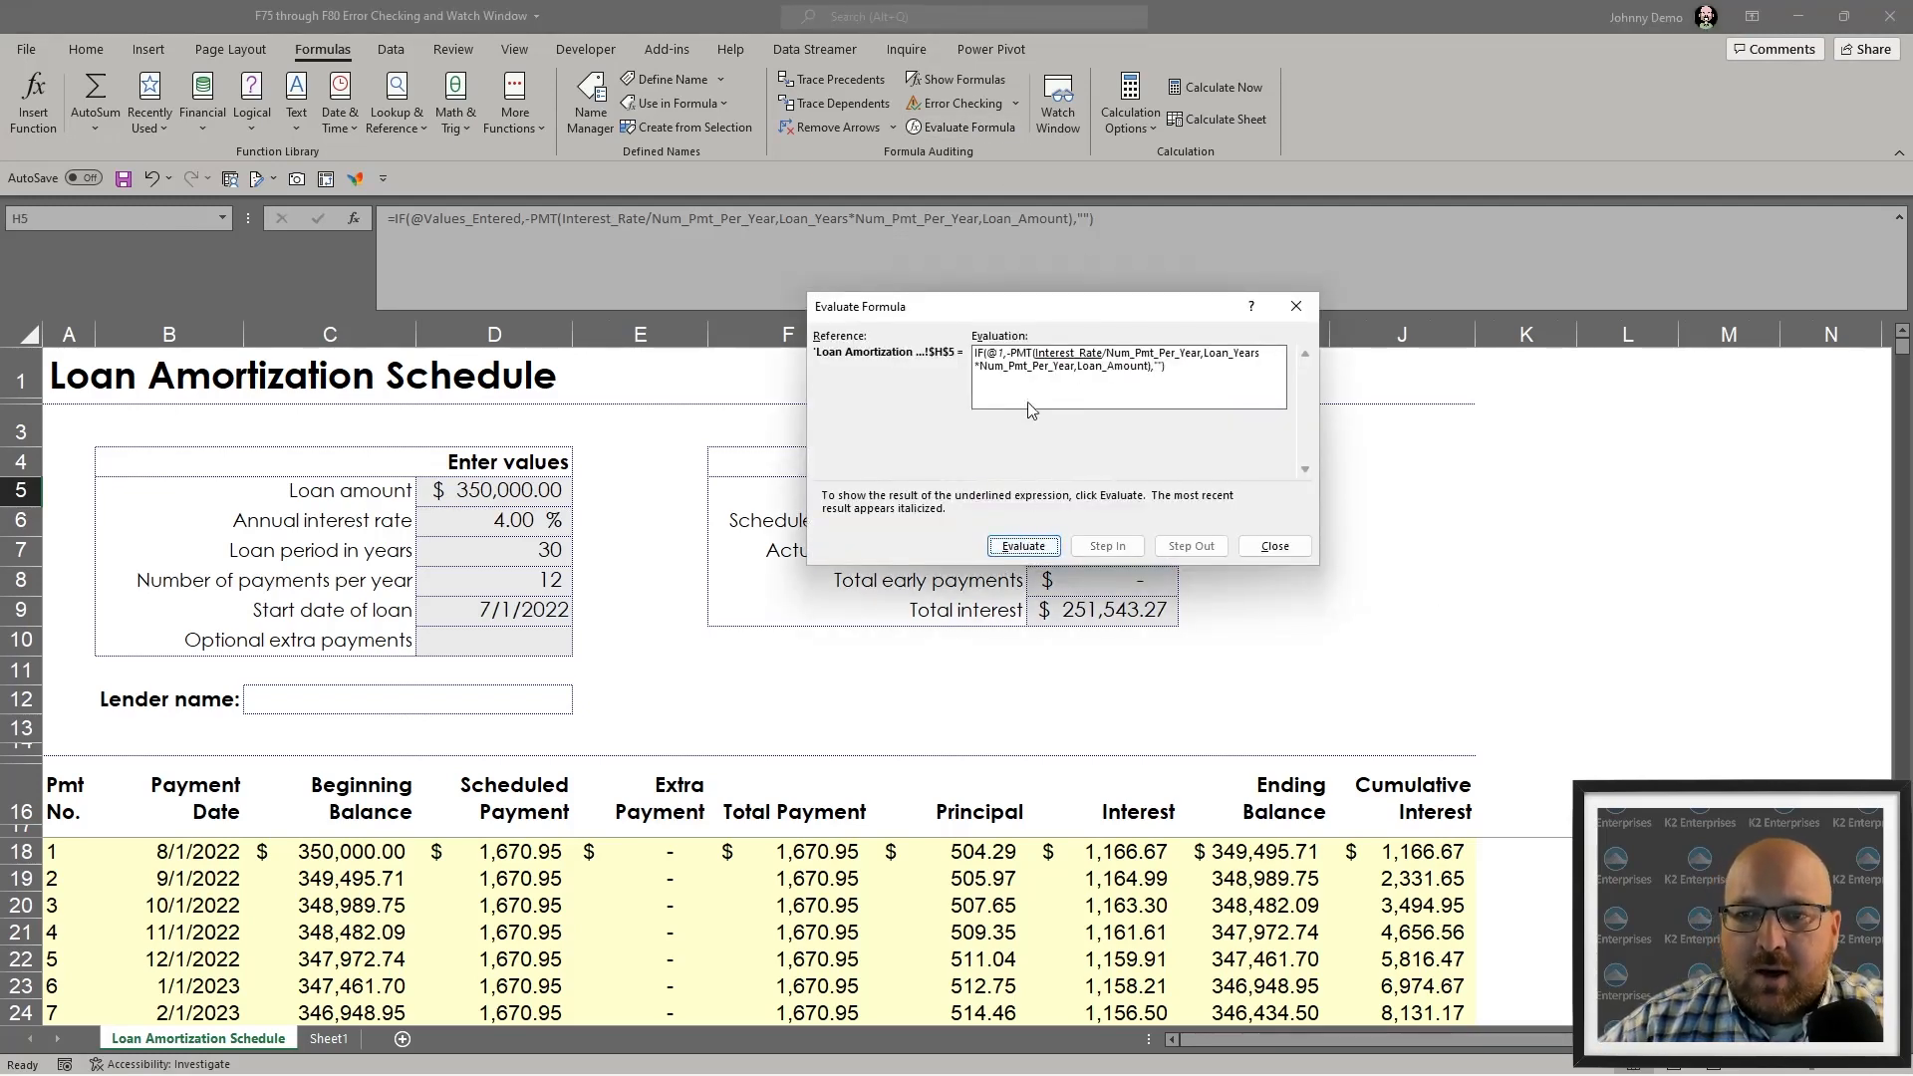
left_click(1032, 550)
left_click(1034, 550)
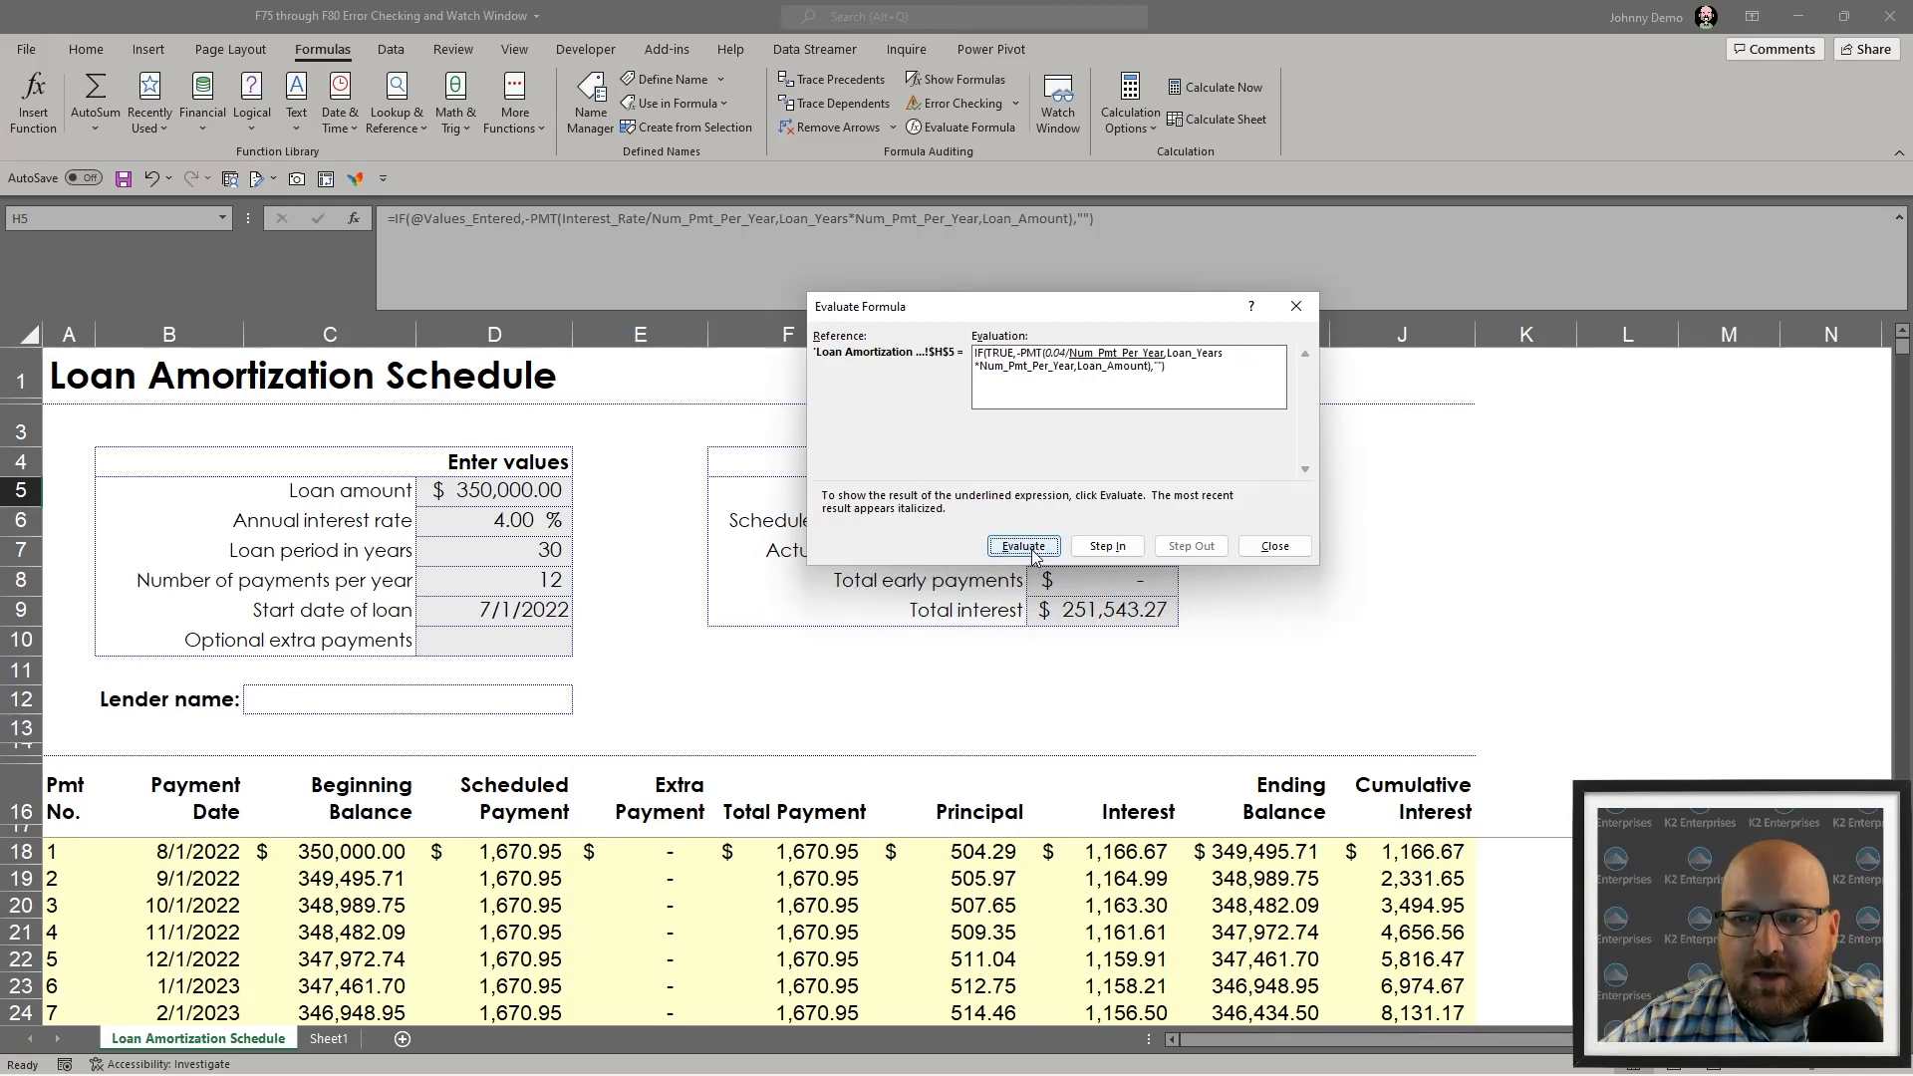
left_click(1034, 550)
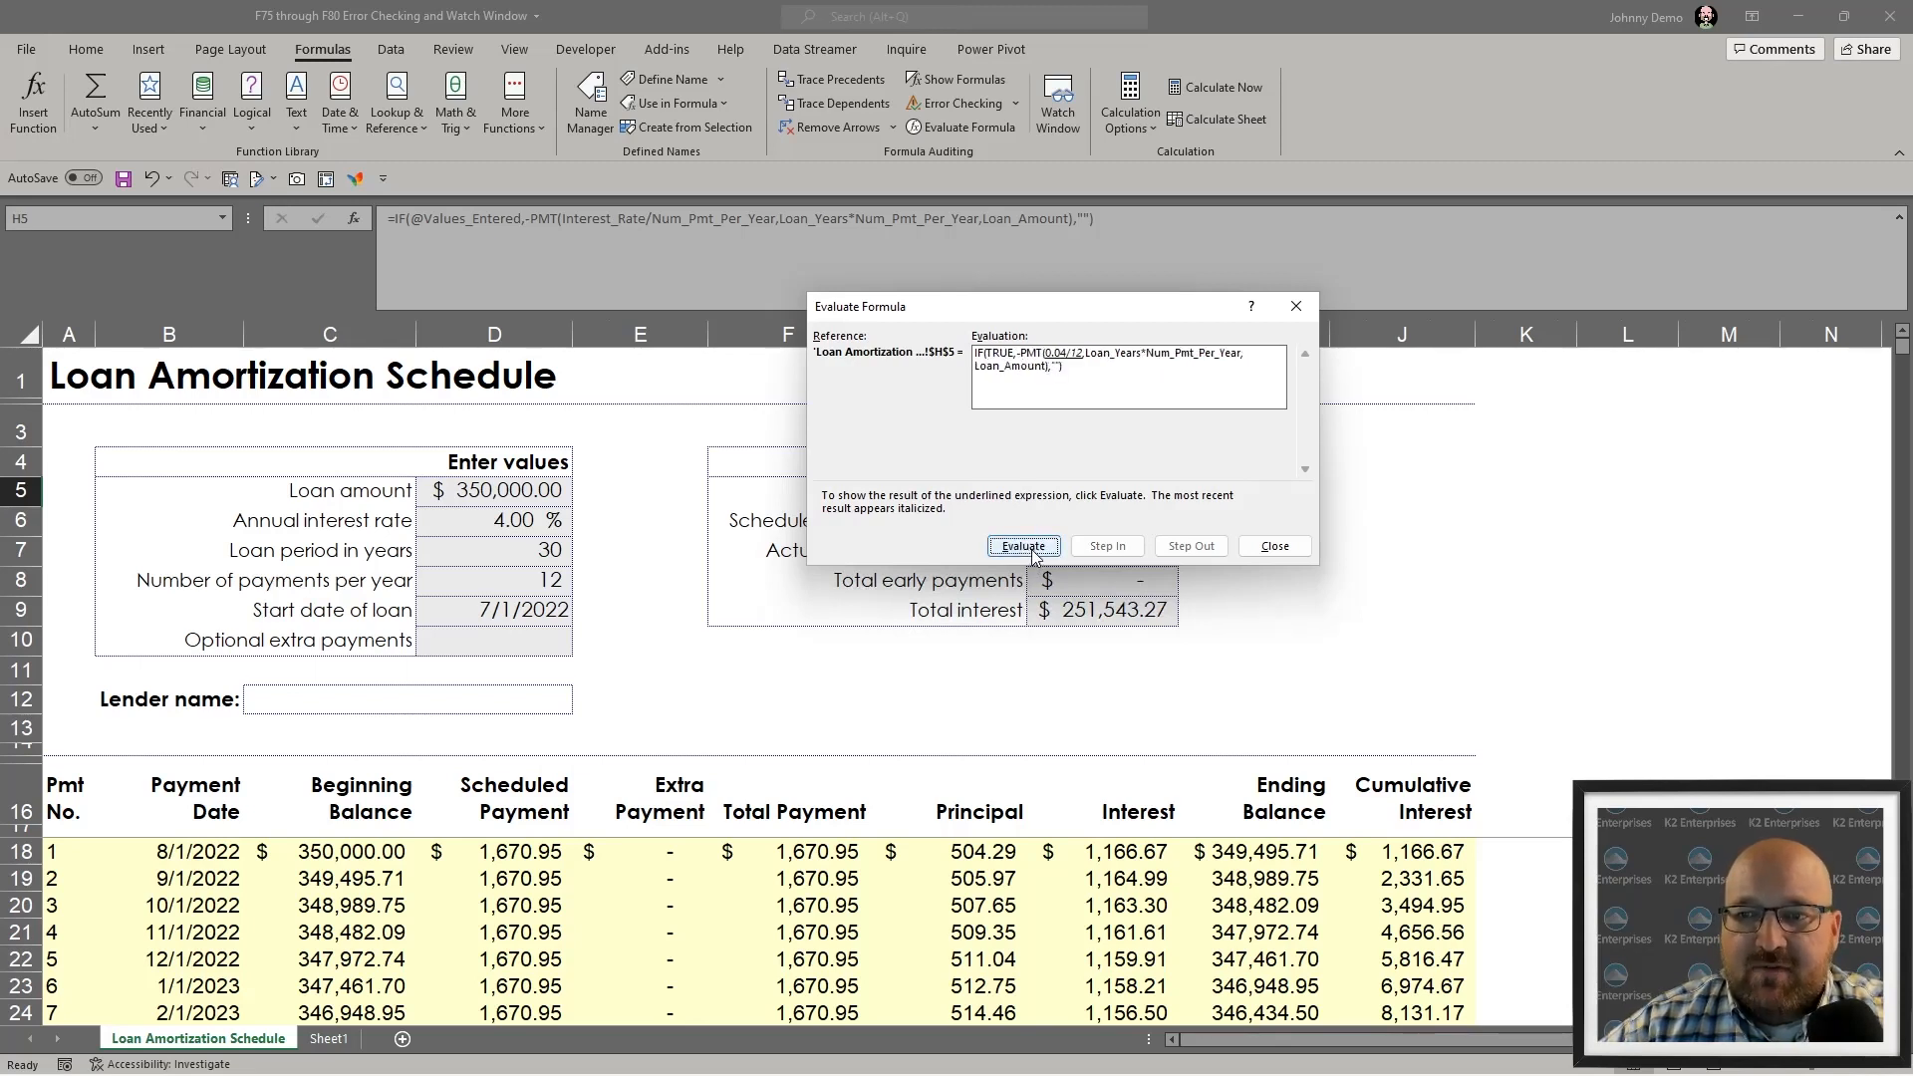
left_click(1033, 550)
left_click(1033, 550)
left_click(1033, 550)
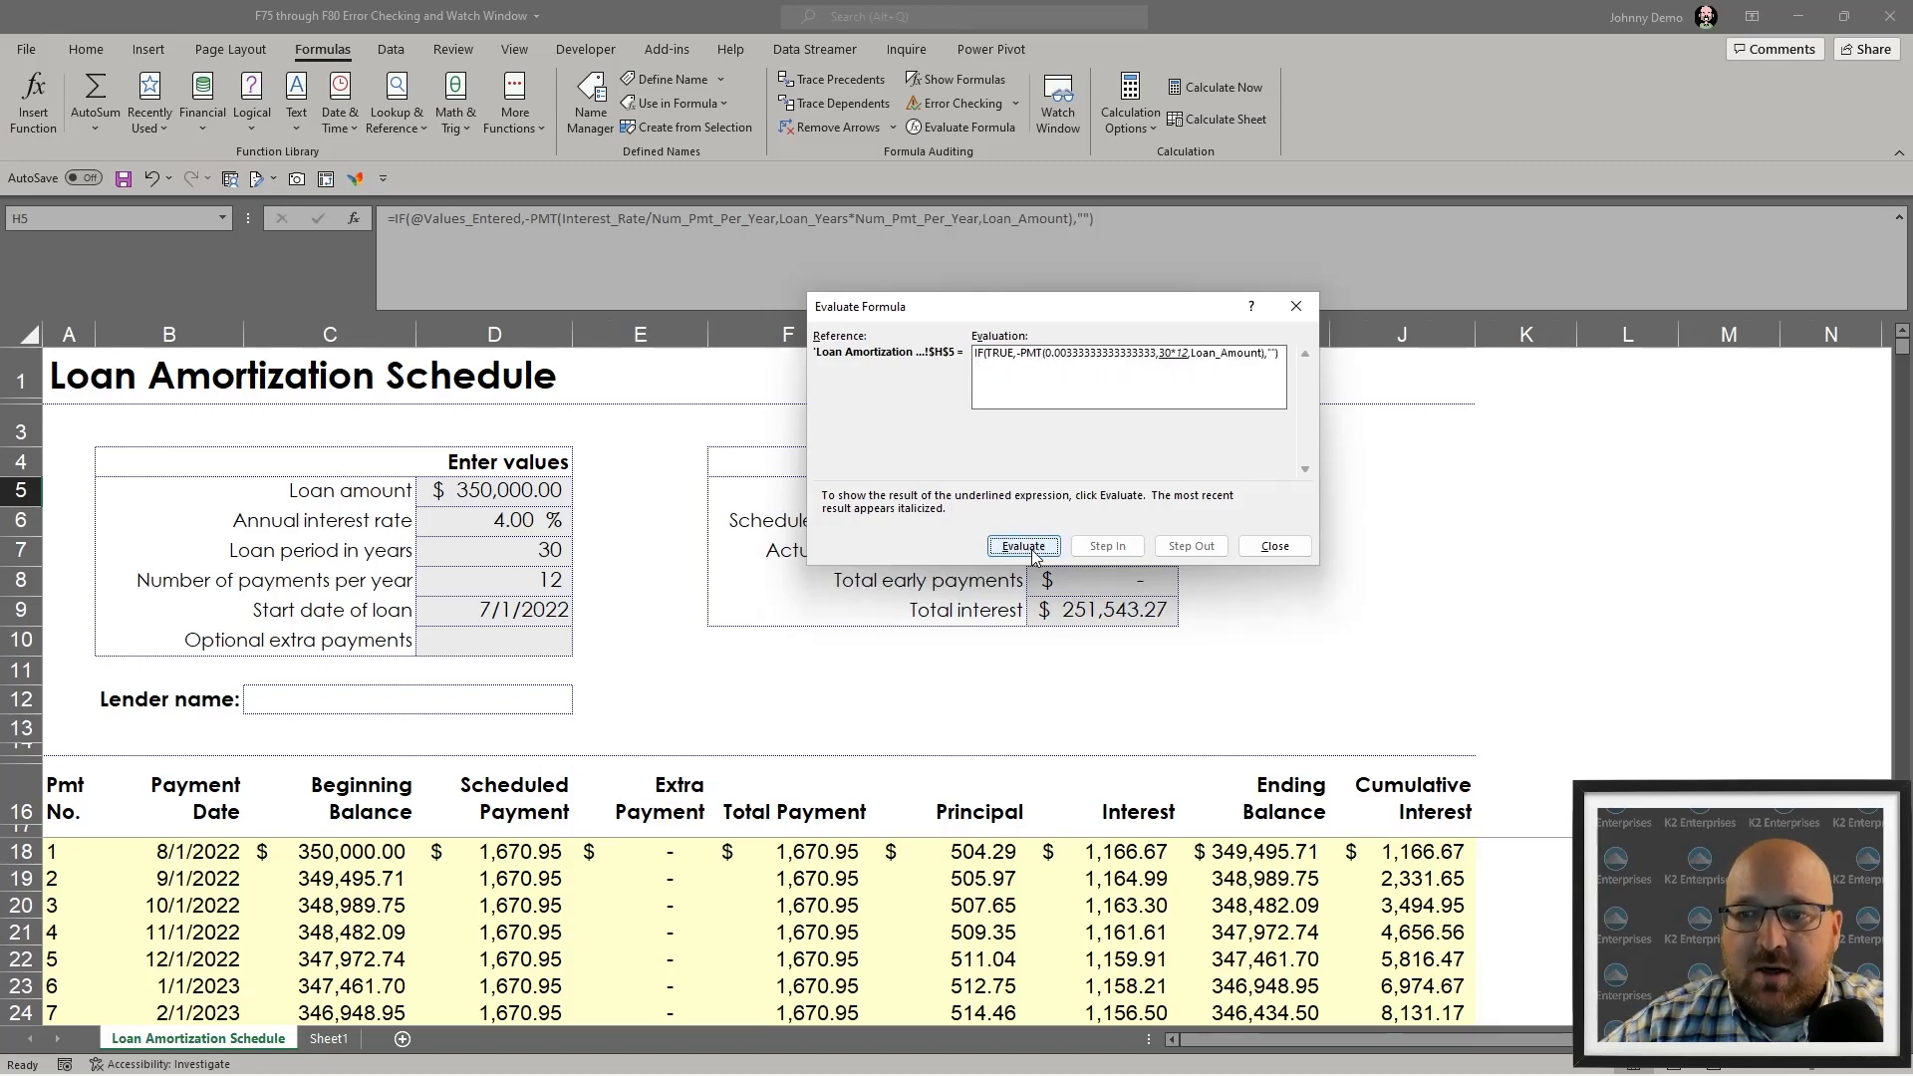
left_click(1034, 550)
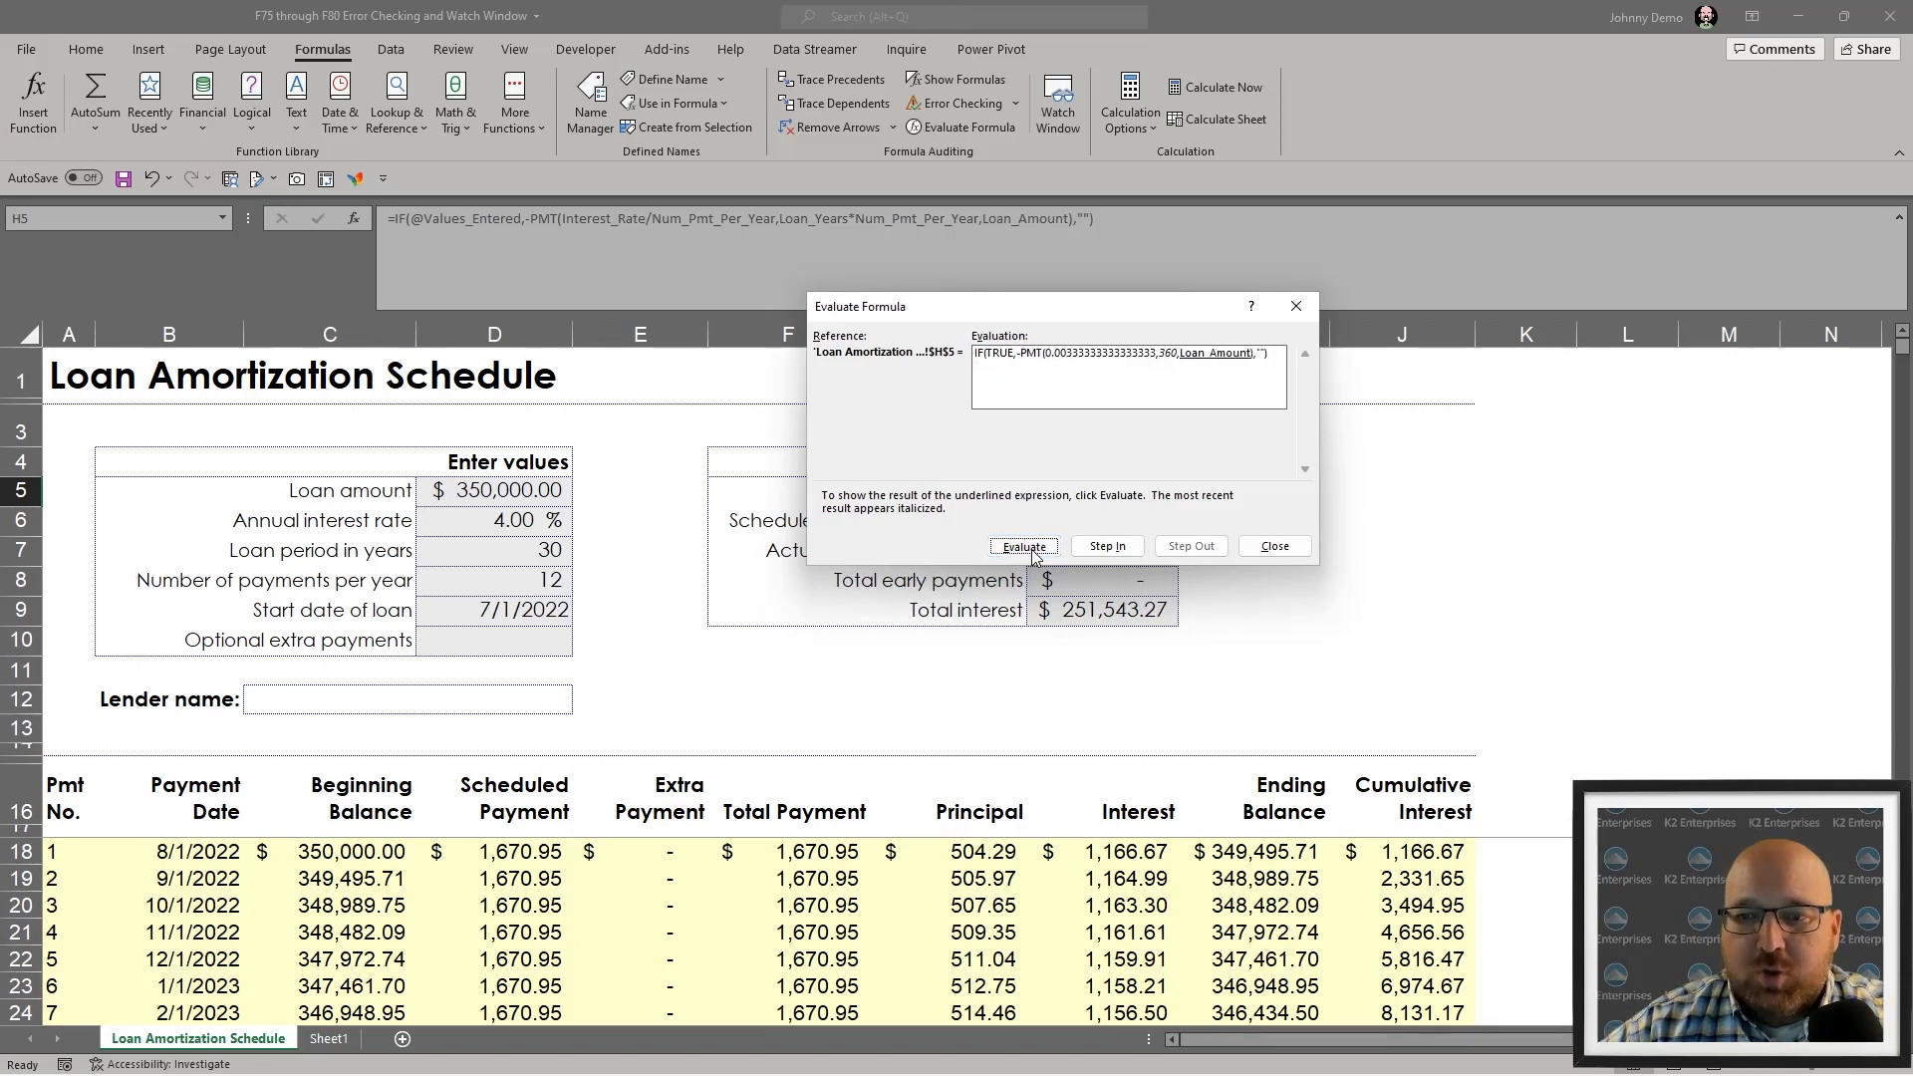
left_click(1034, 551)
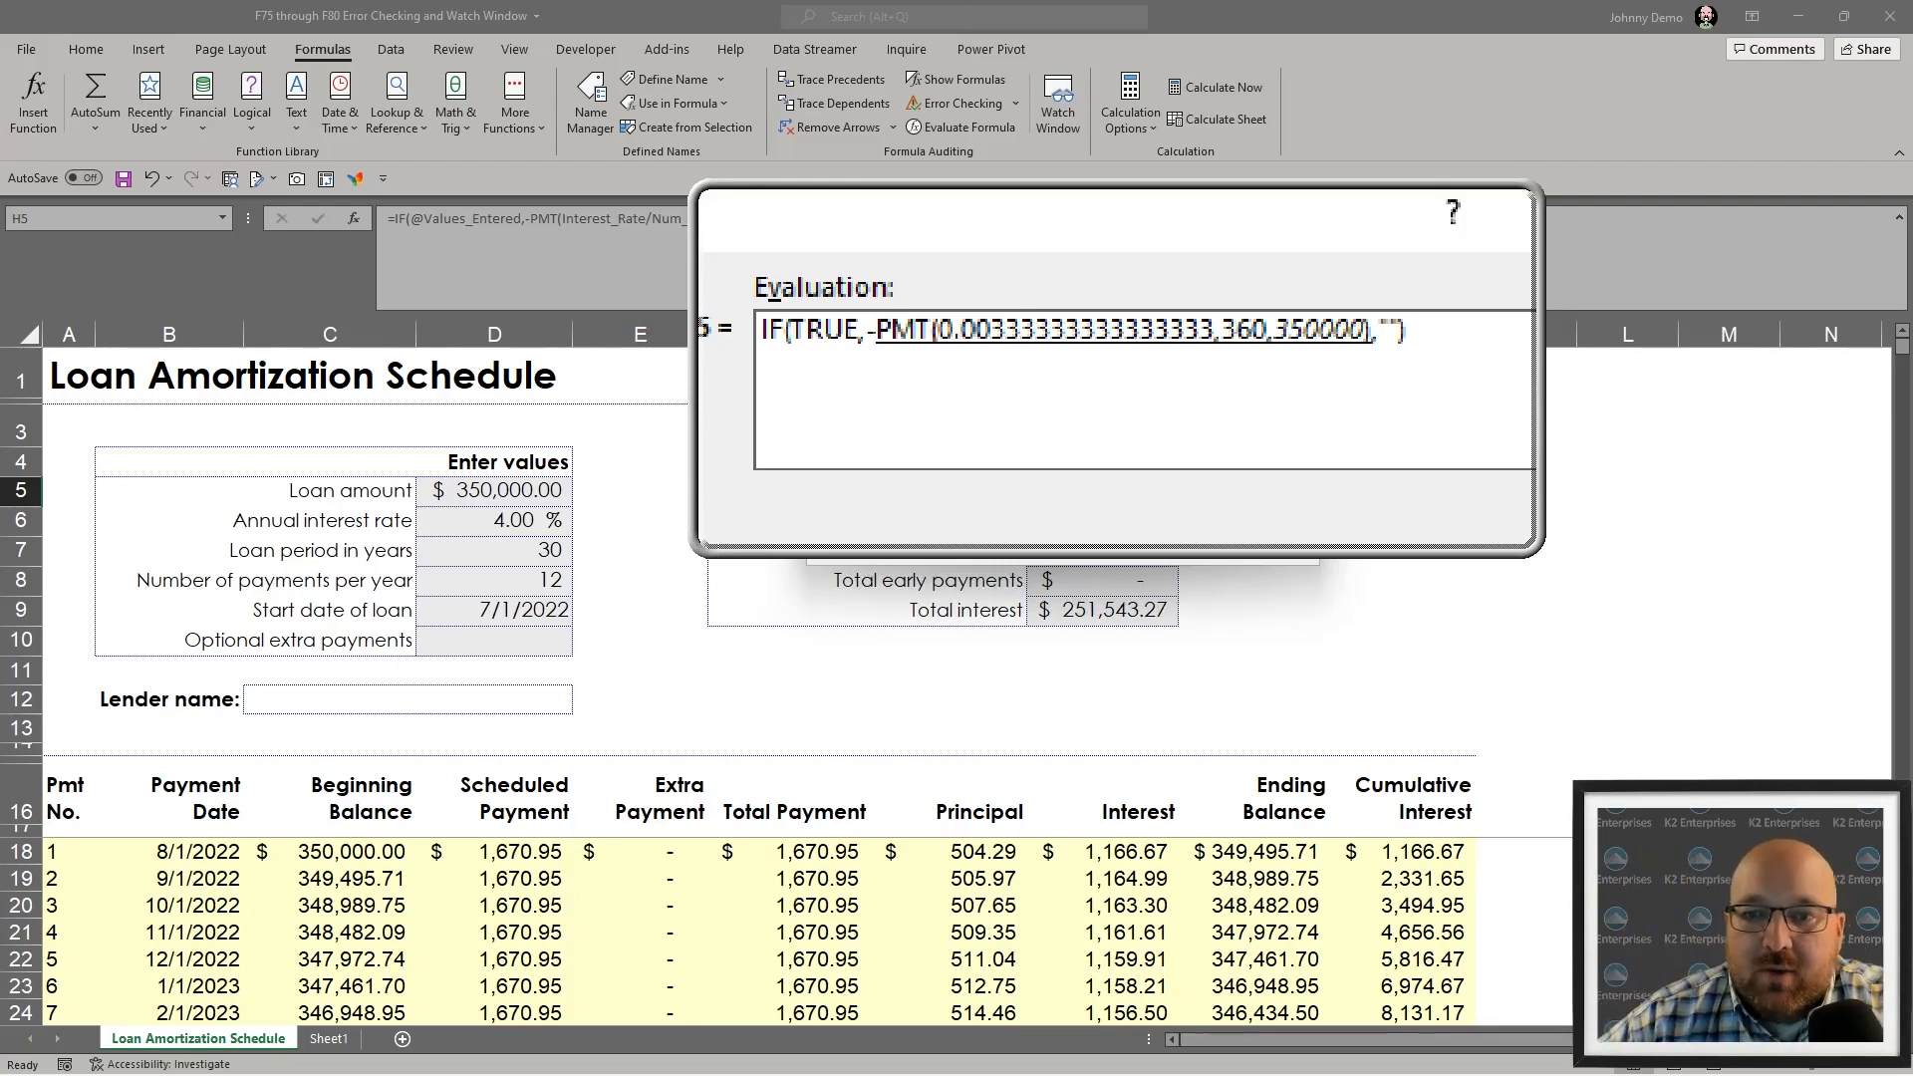
left_click(1023, 546)
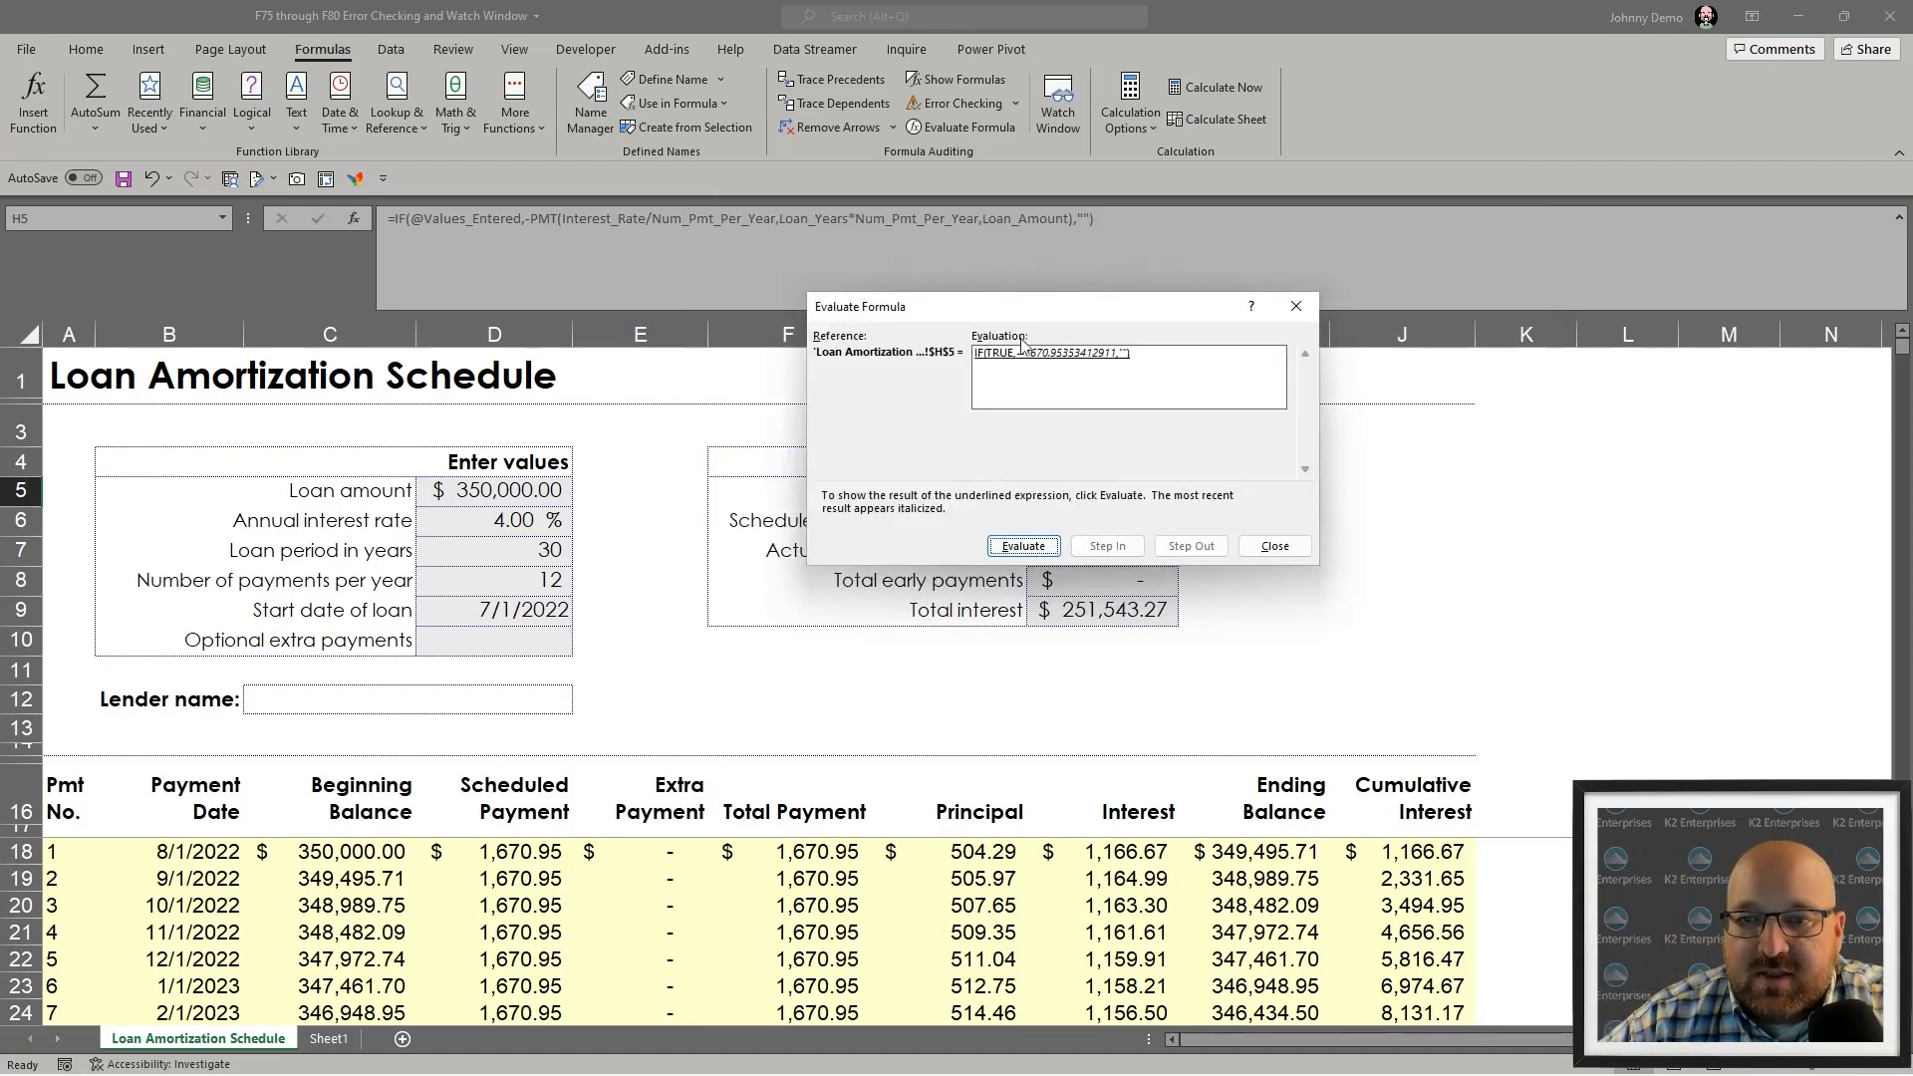
left_click(1036, 548)
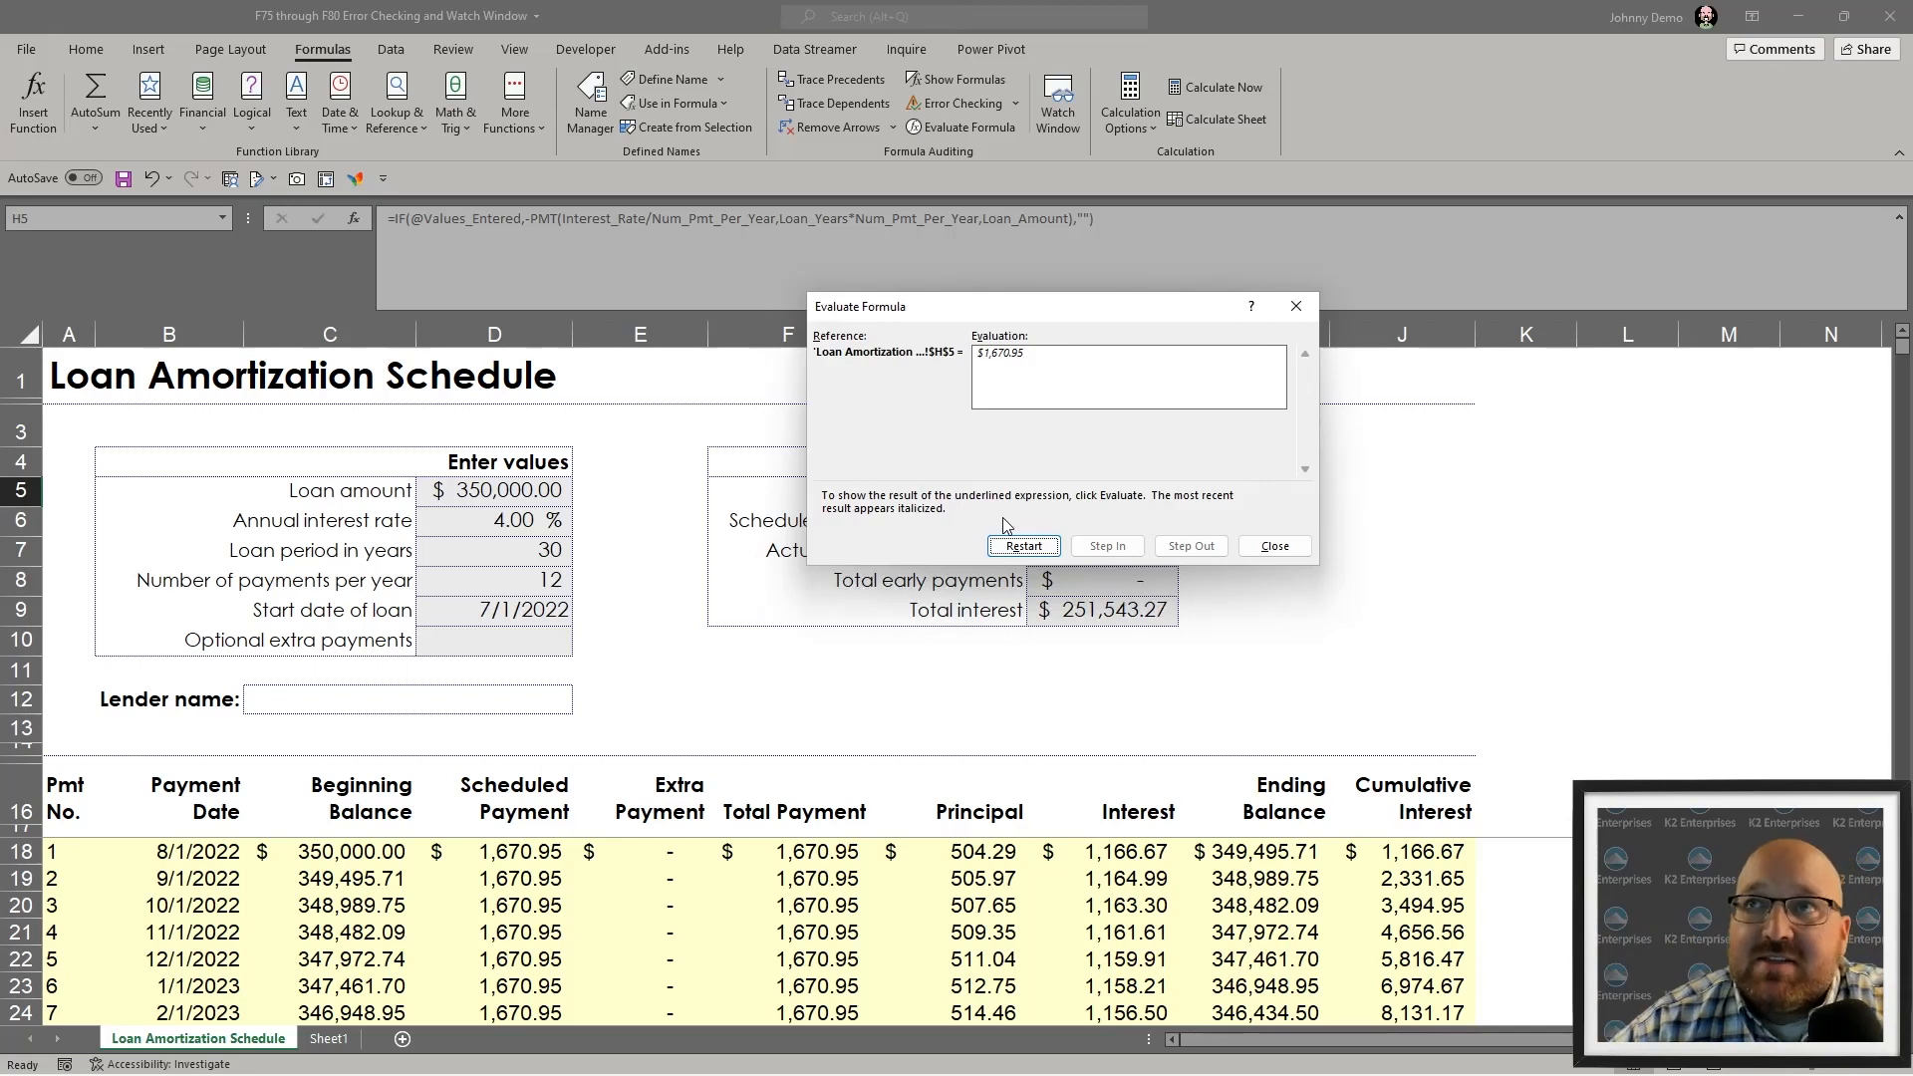
left_click(1026, 548)
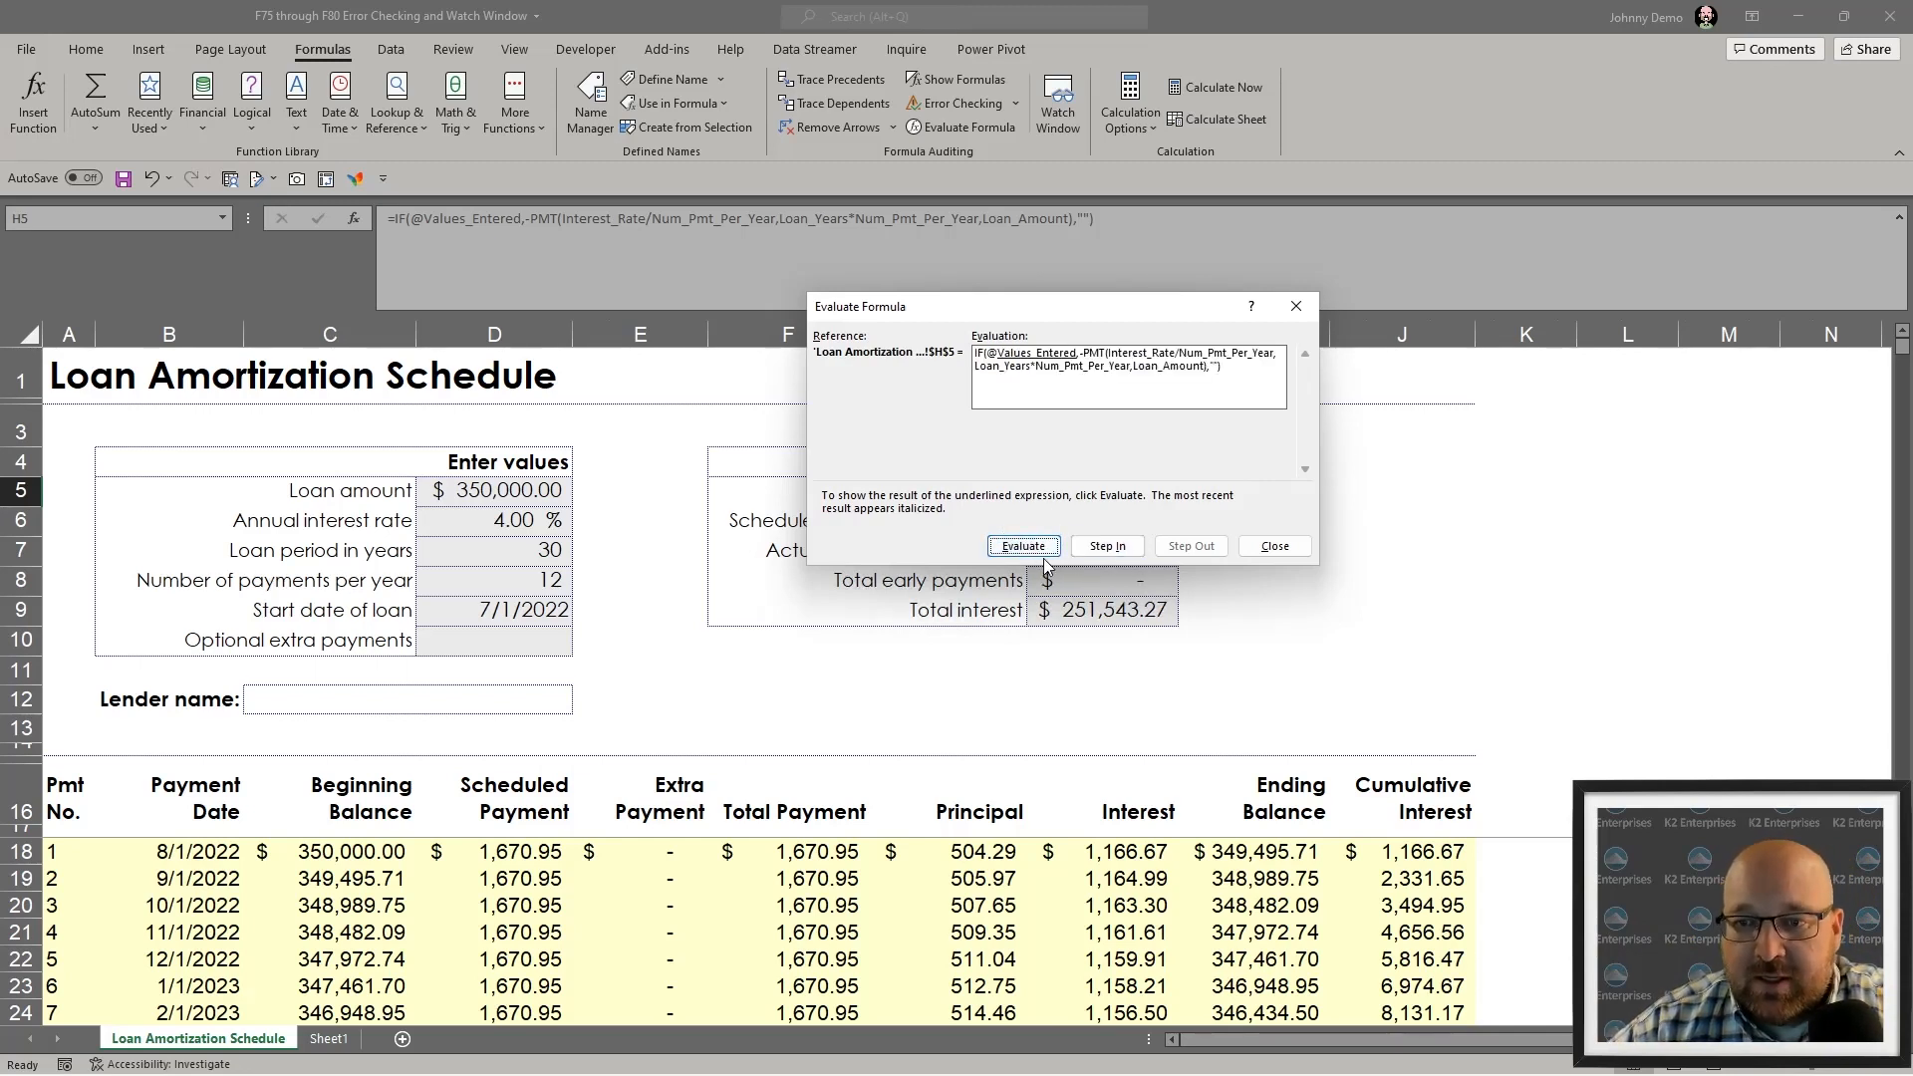
left_click(1276, 546)
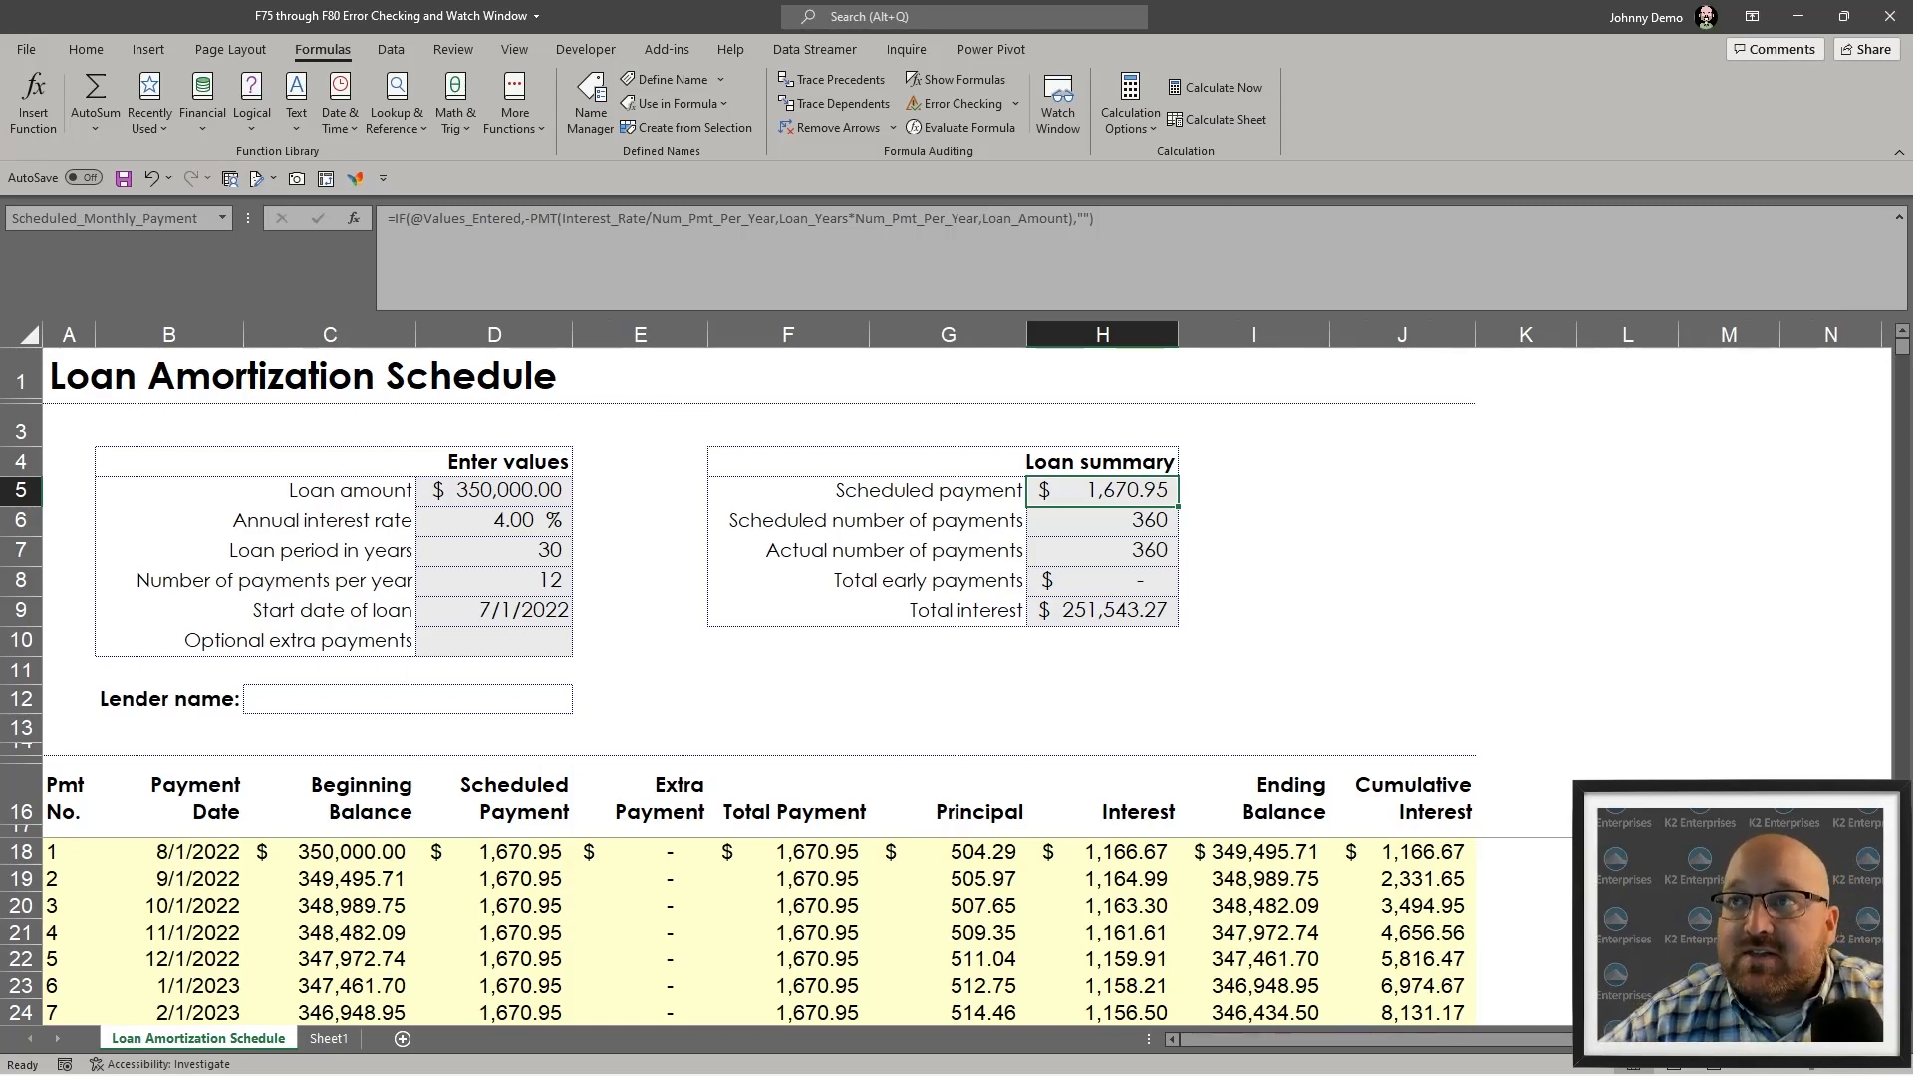
- Close the workbook without saving and go up to the Excel Staff folder in File Explorer
left_click(1890, 16)
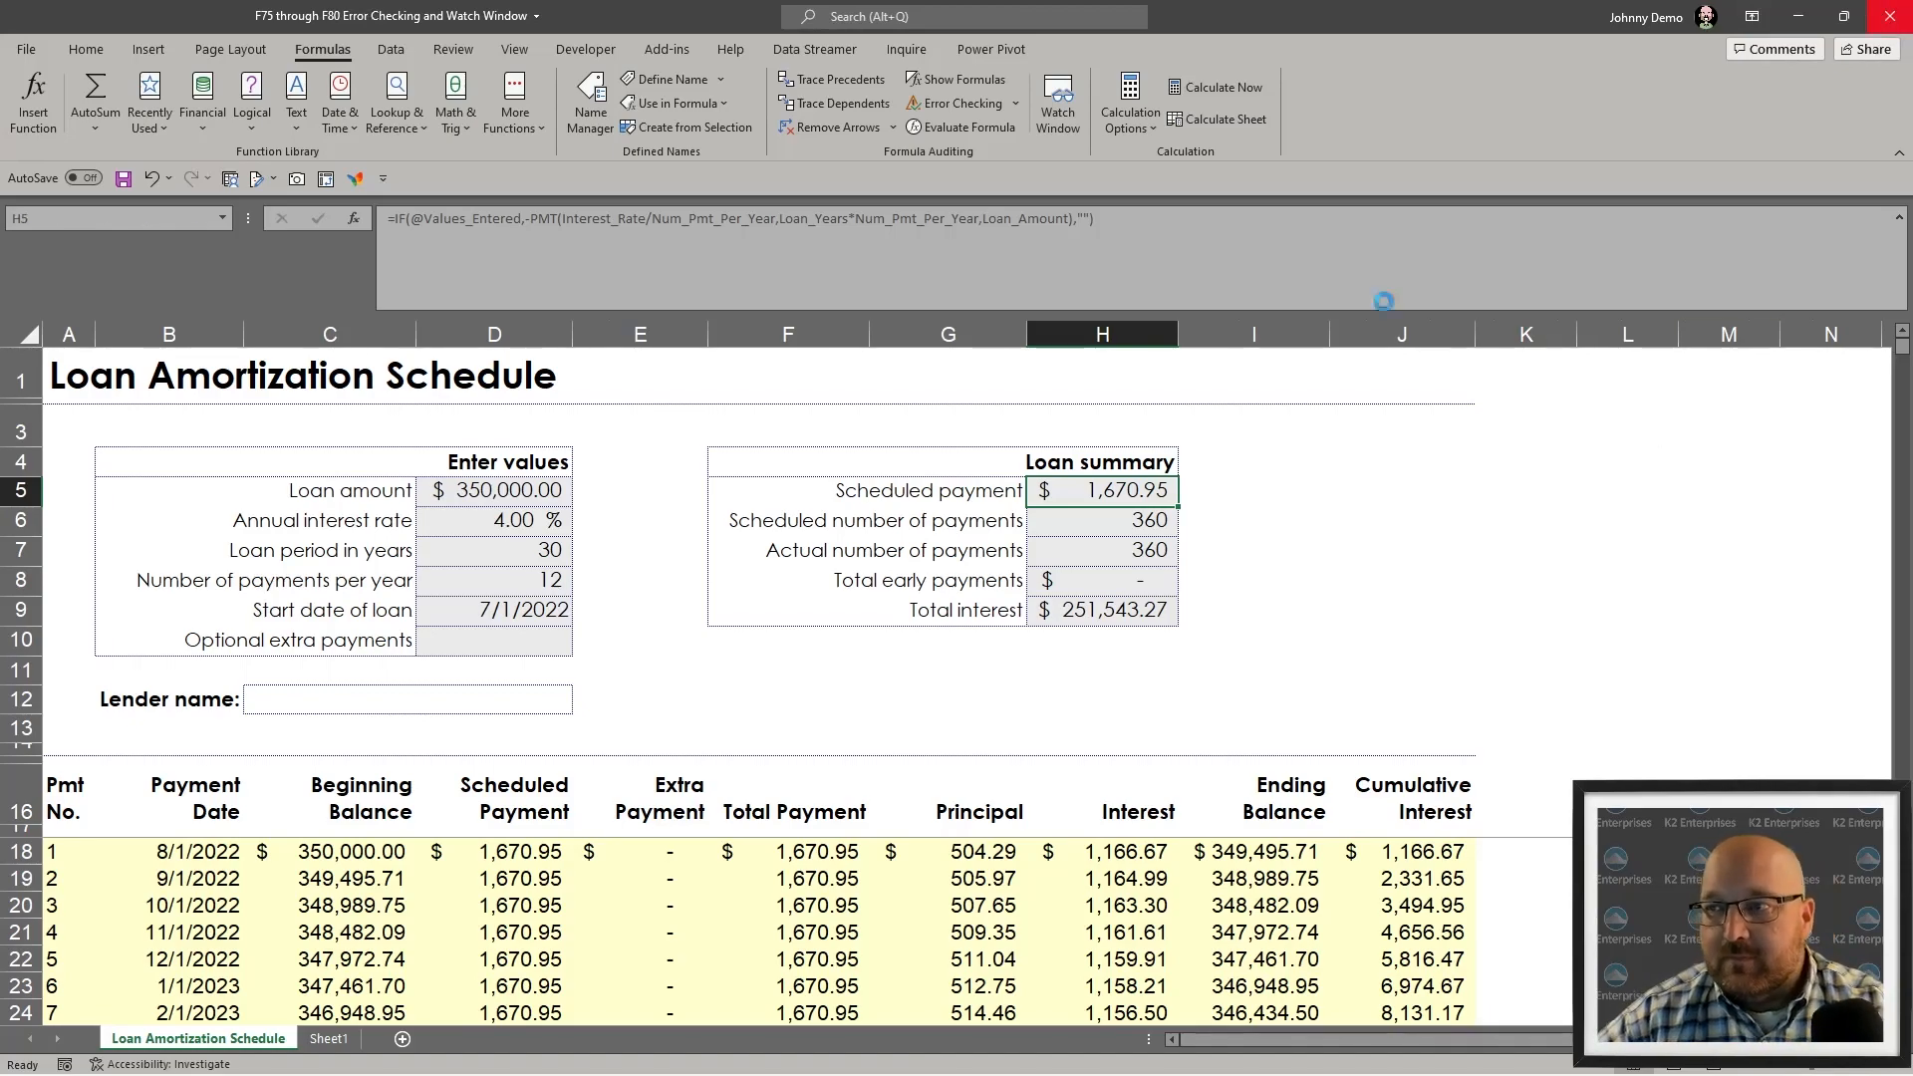
left_click(955, 573)
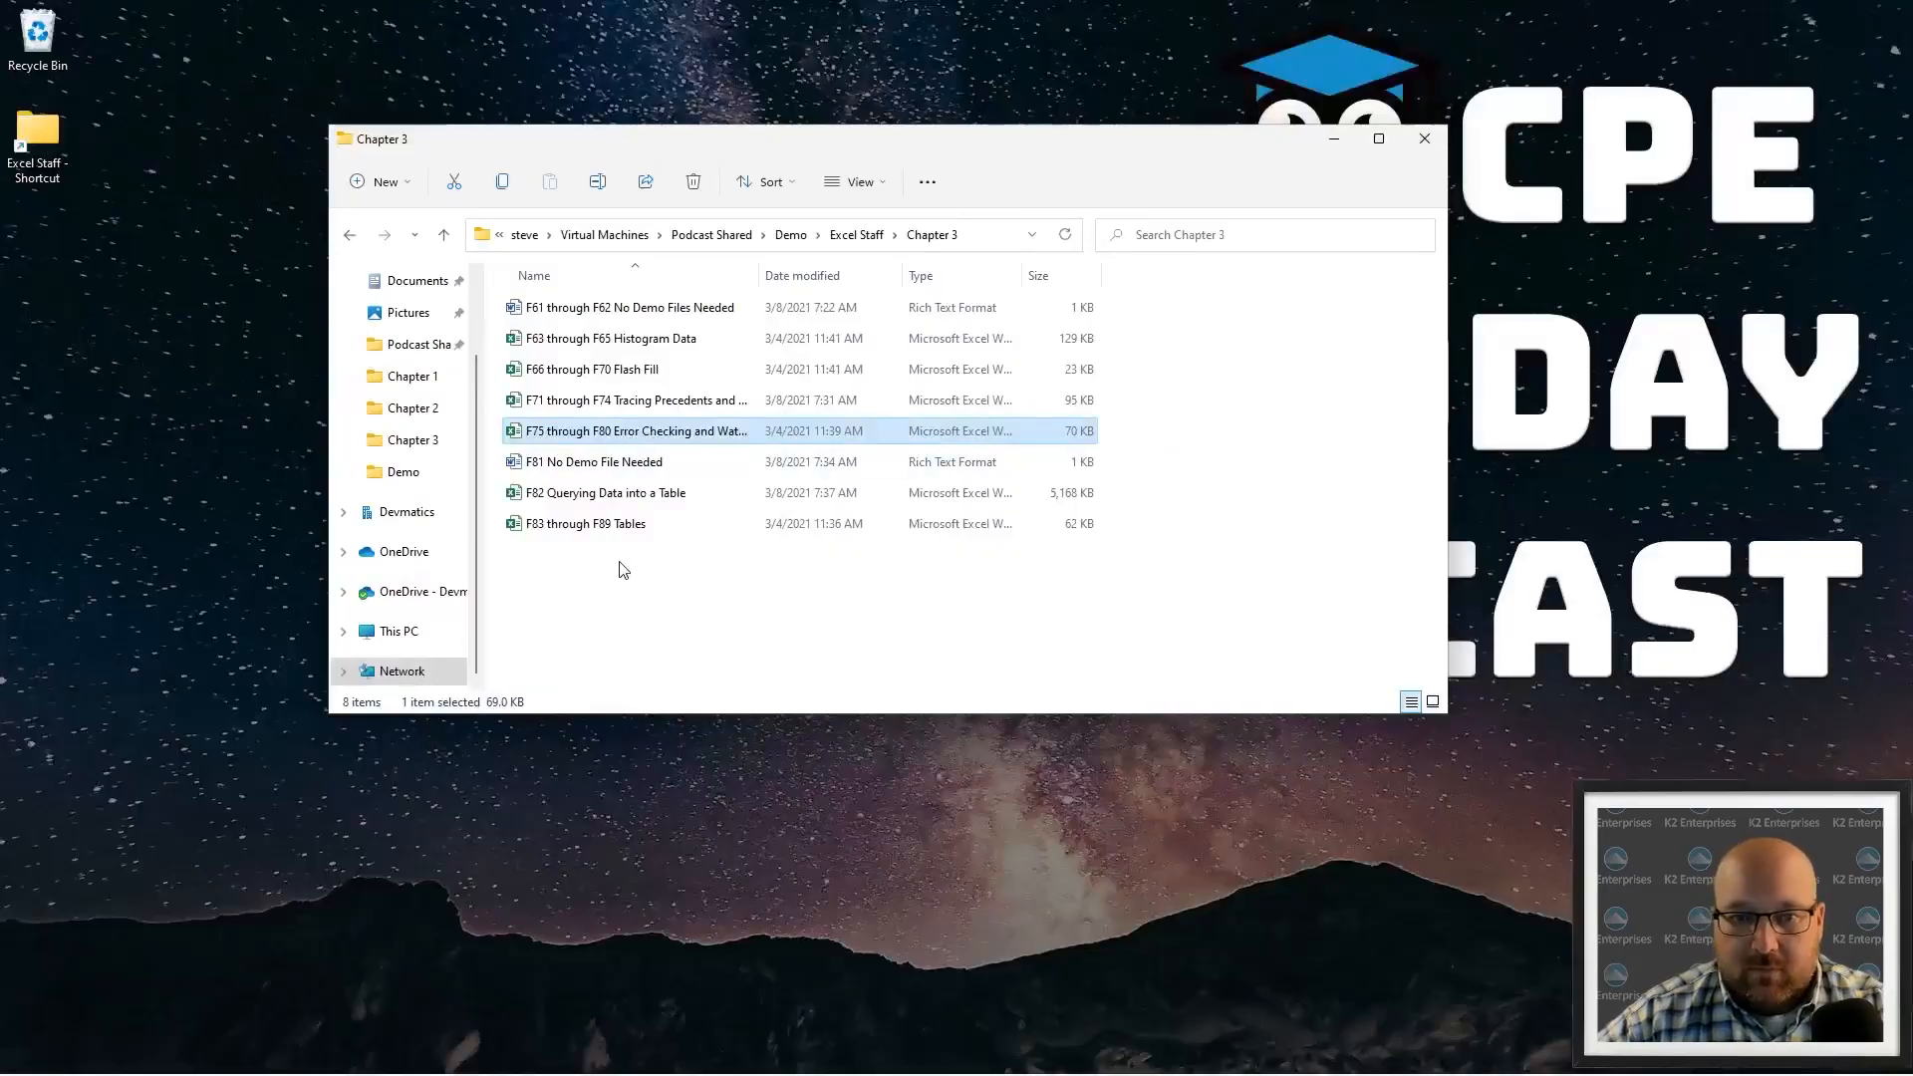
left_click(867, 236)
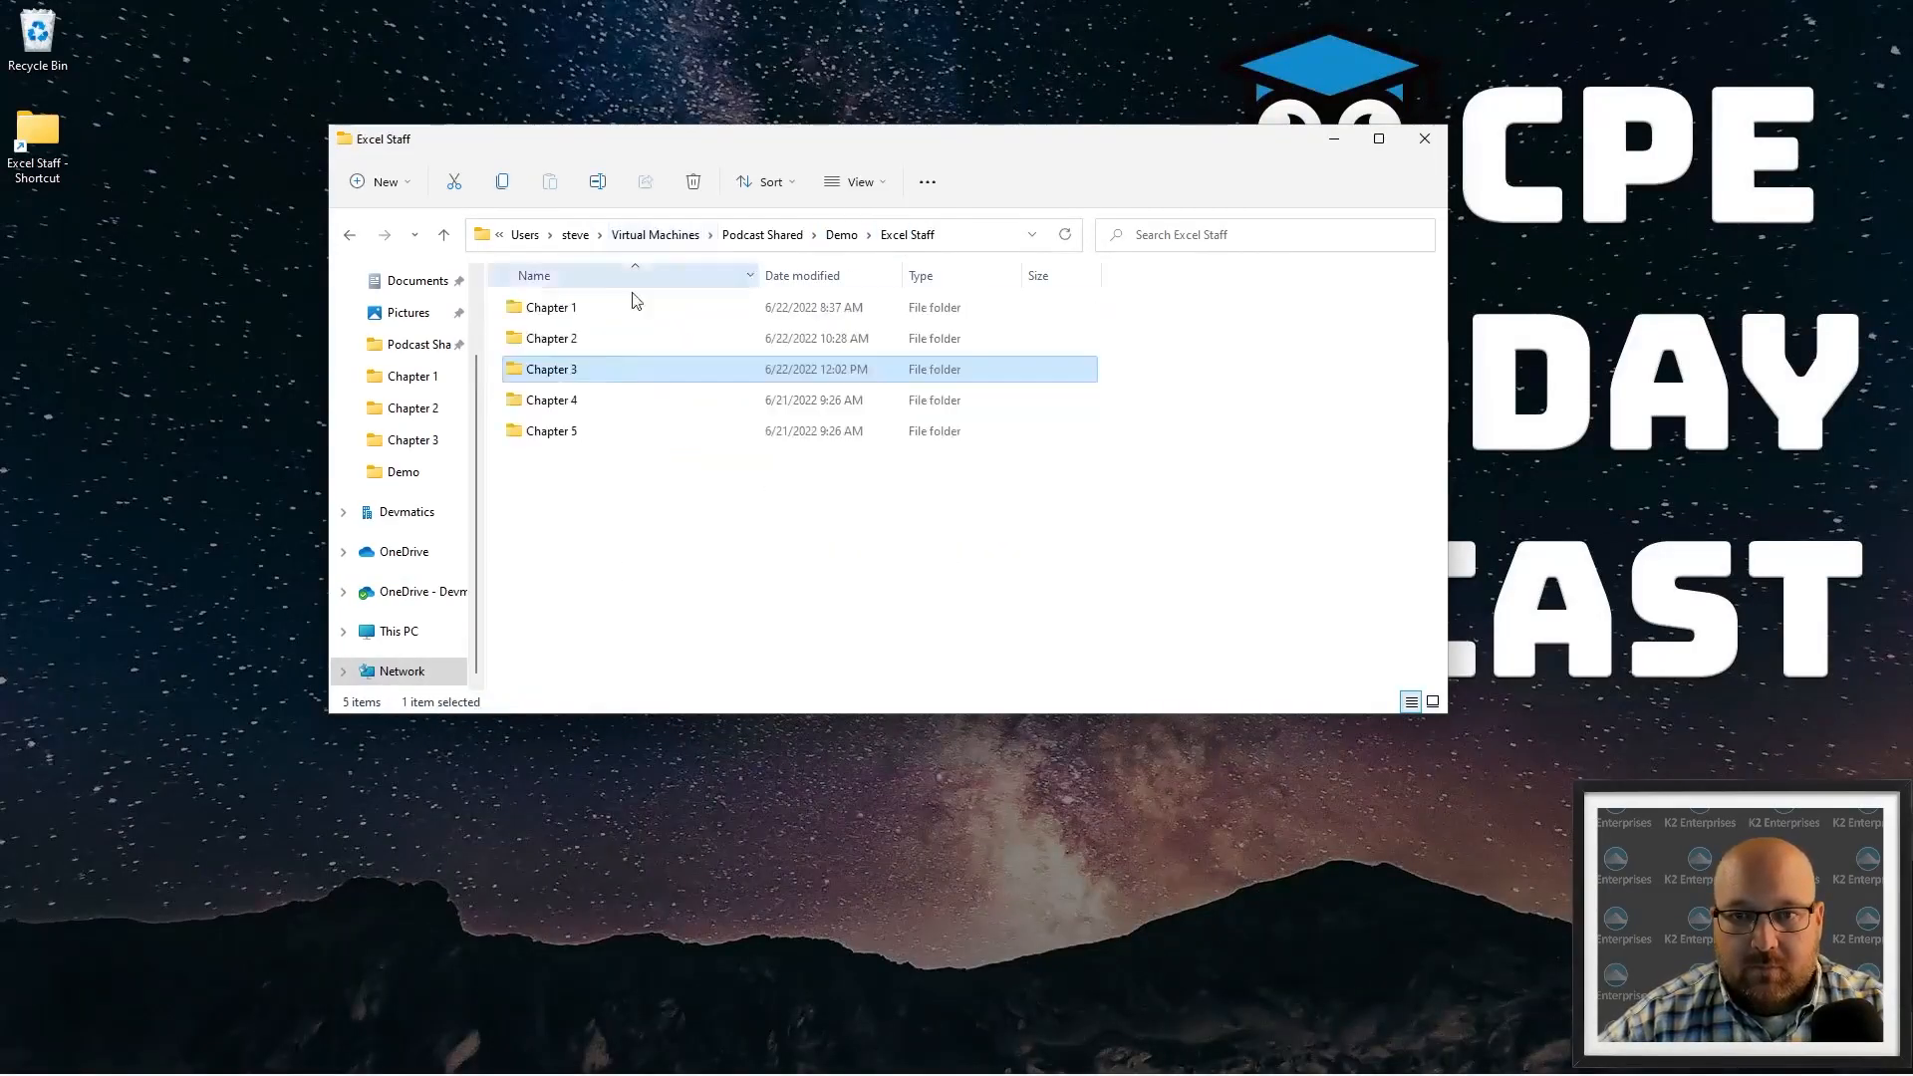
- Open the workbook F90 through F91 SUBTOTAL and SUM from the Chapter 4 folder and show its SUM vs SUBTOTAL sheet
double_click(546, 406)
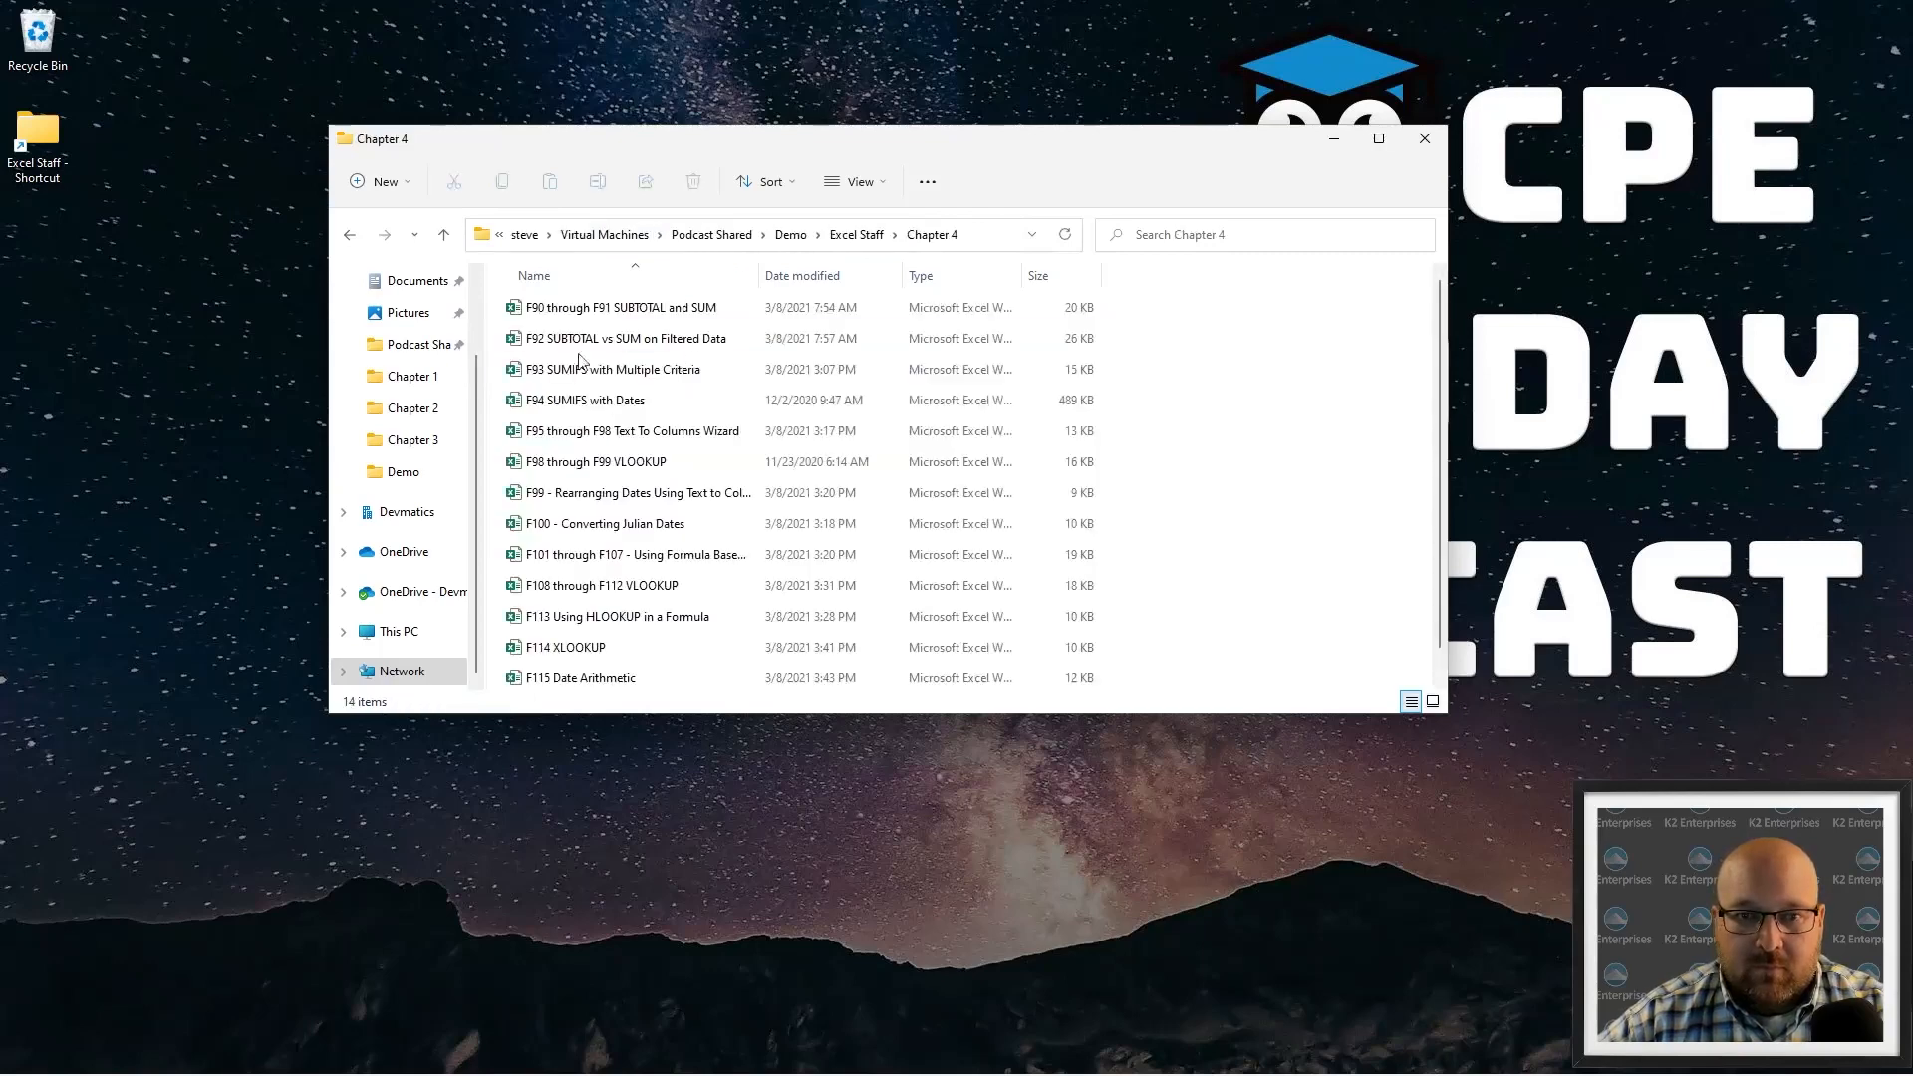
double_click(635, 316)
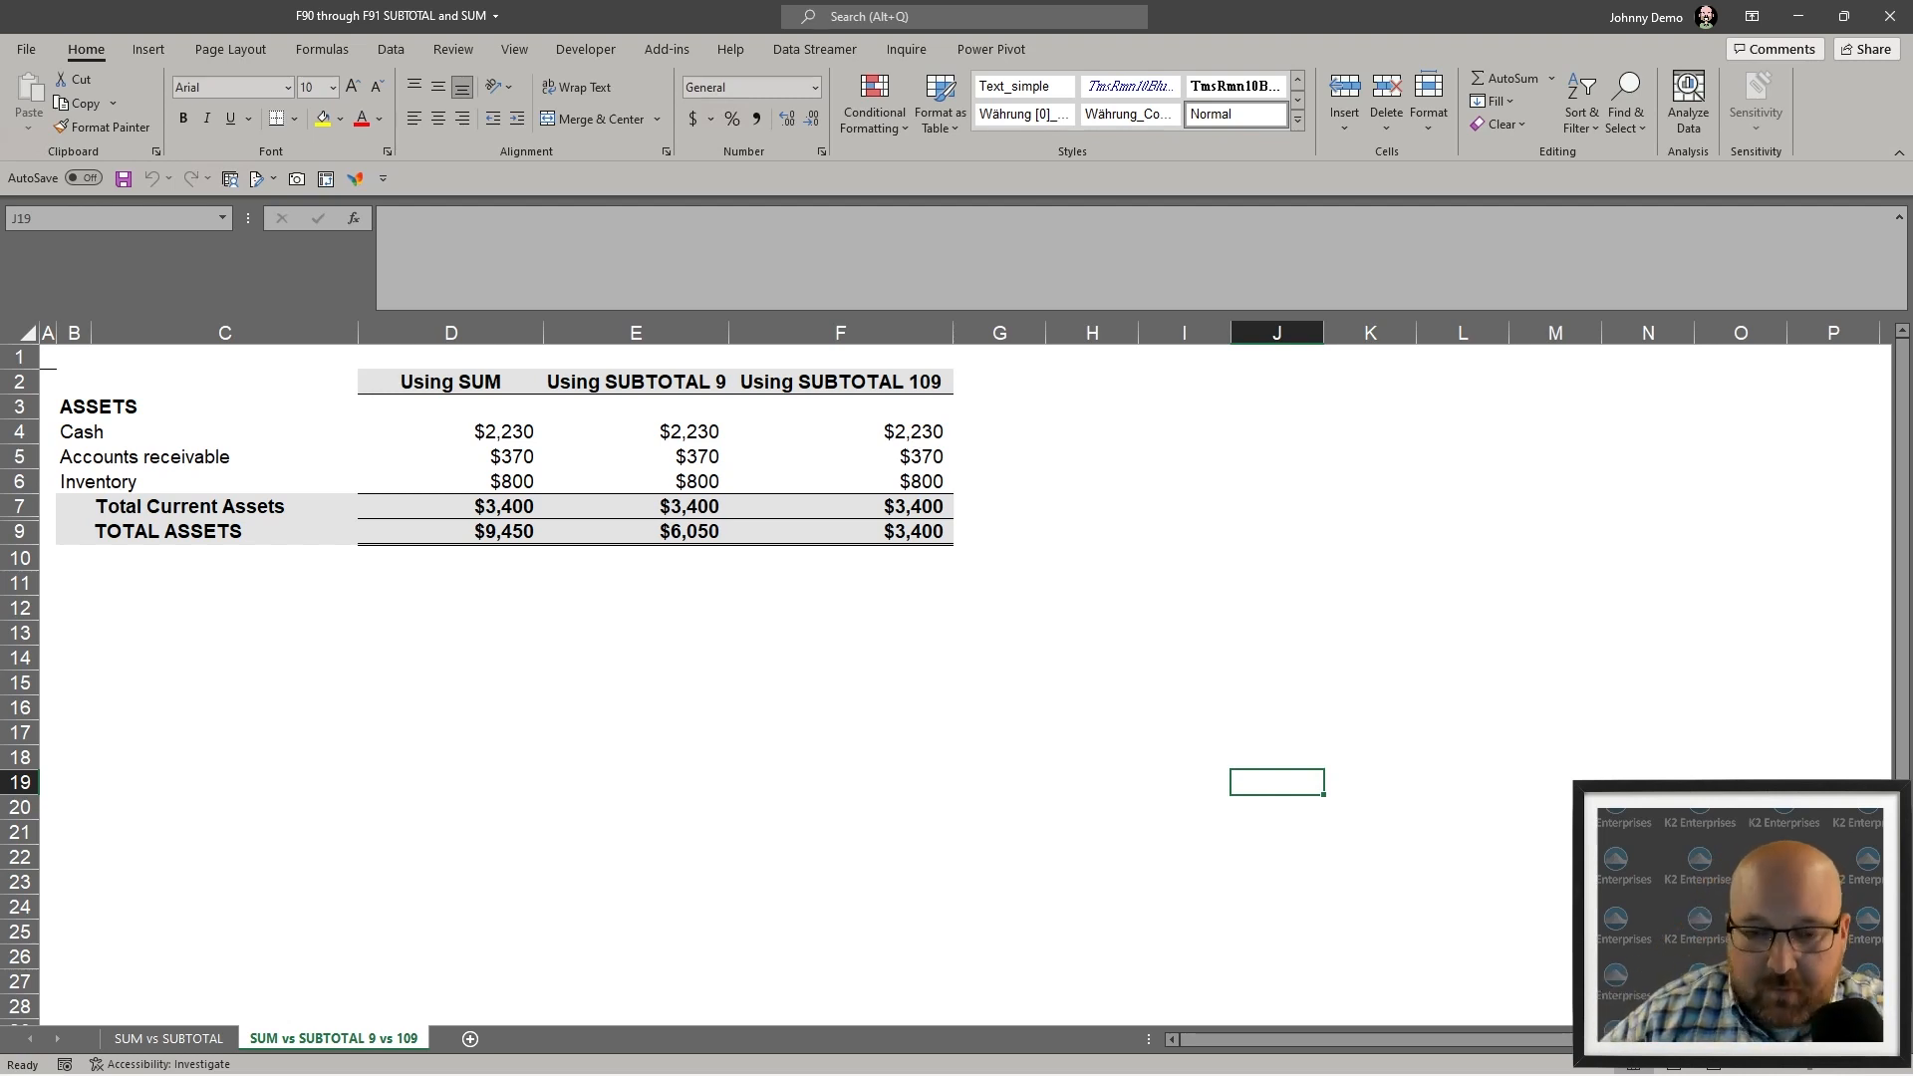
left_click(169, 1039)
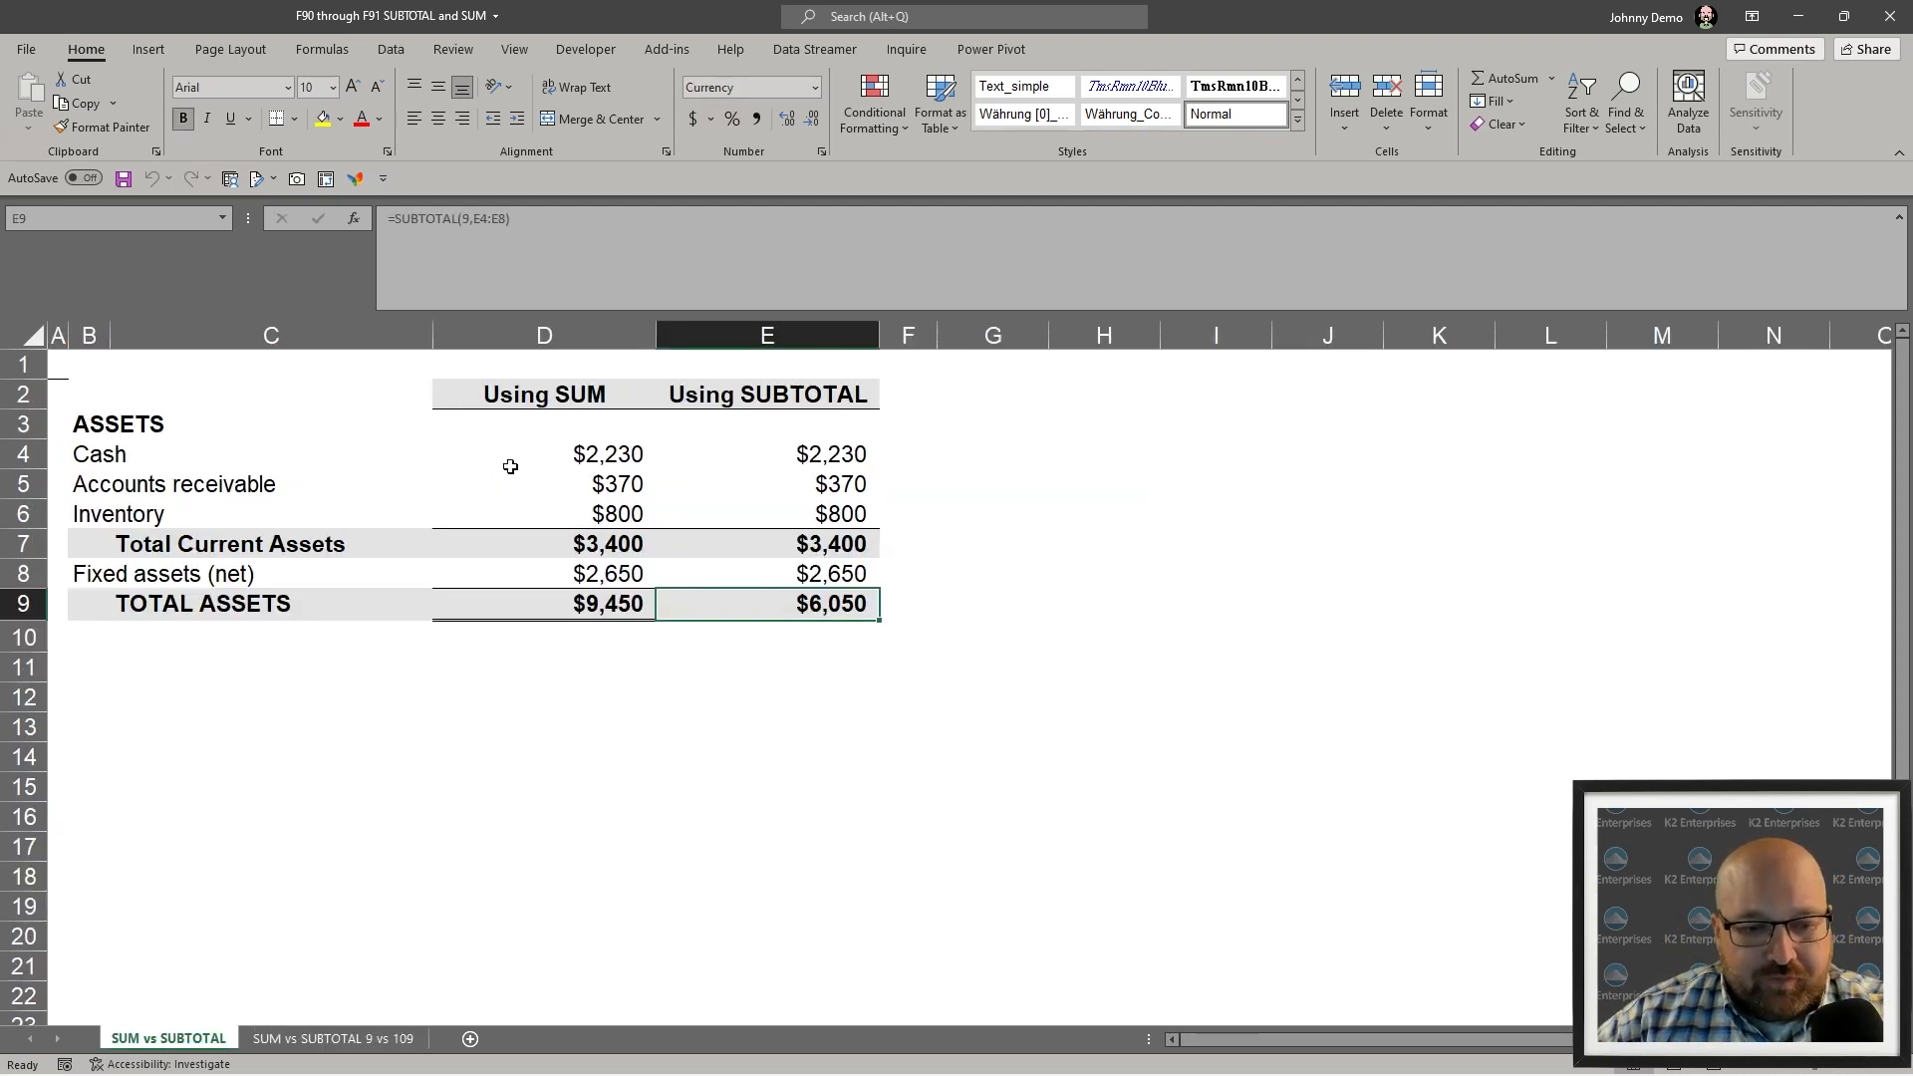
scroll(550, 439, "up", 5)
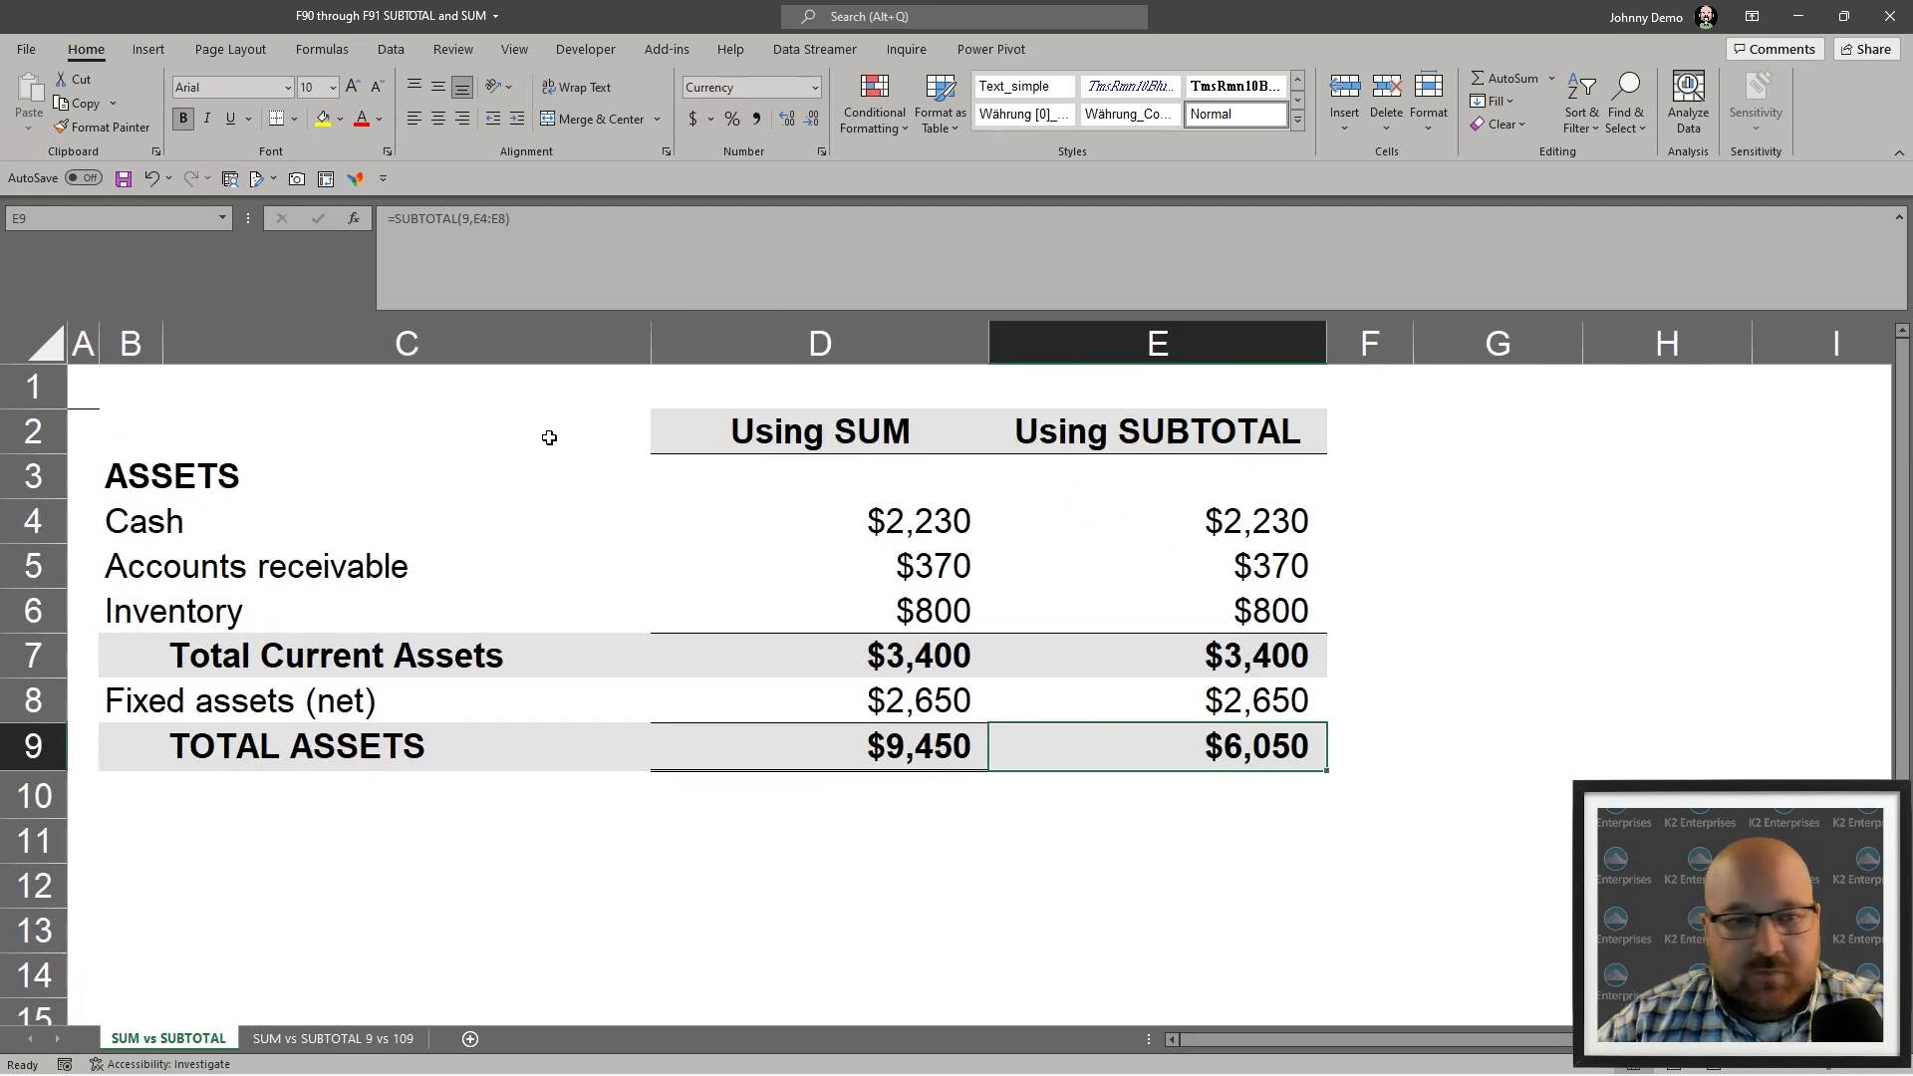
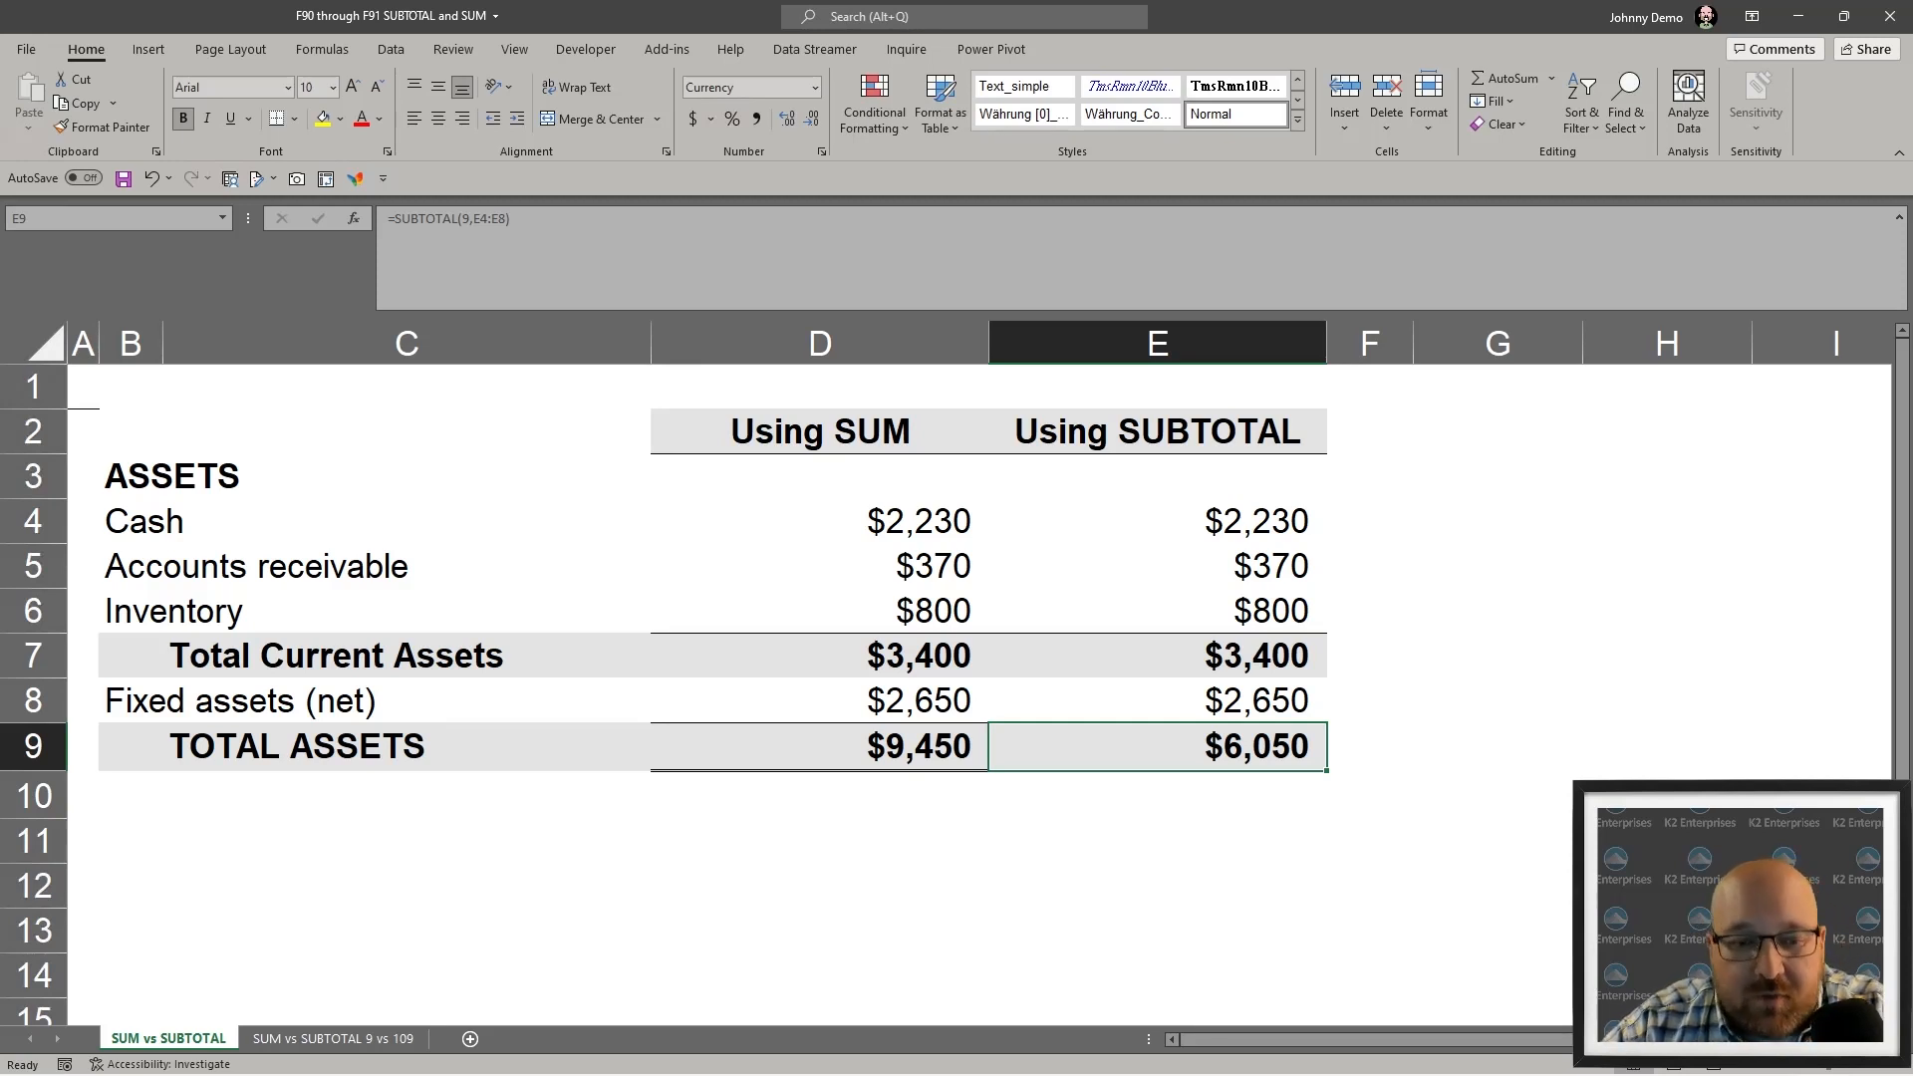
- Review the Total Current Assets and Fixed assets (net) rows and the SUM formula for TOTAL ASSETS in D9
left_click(753, 583)
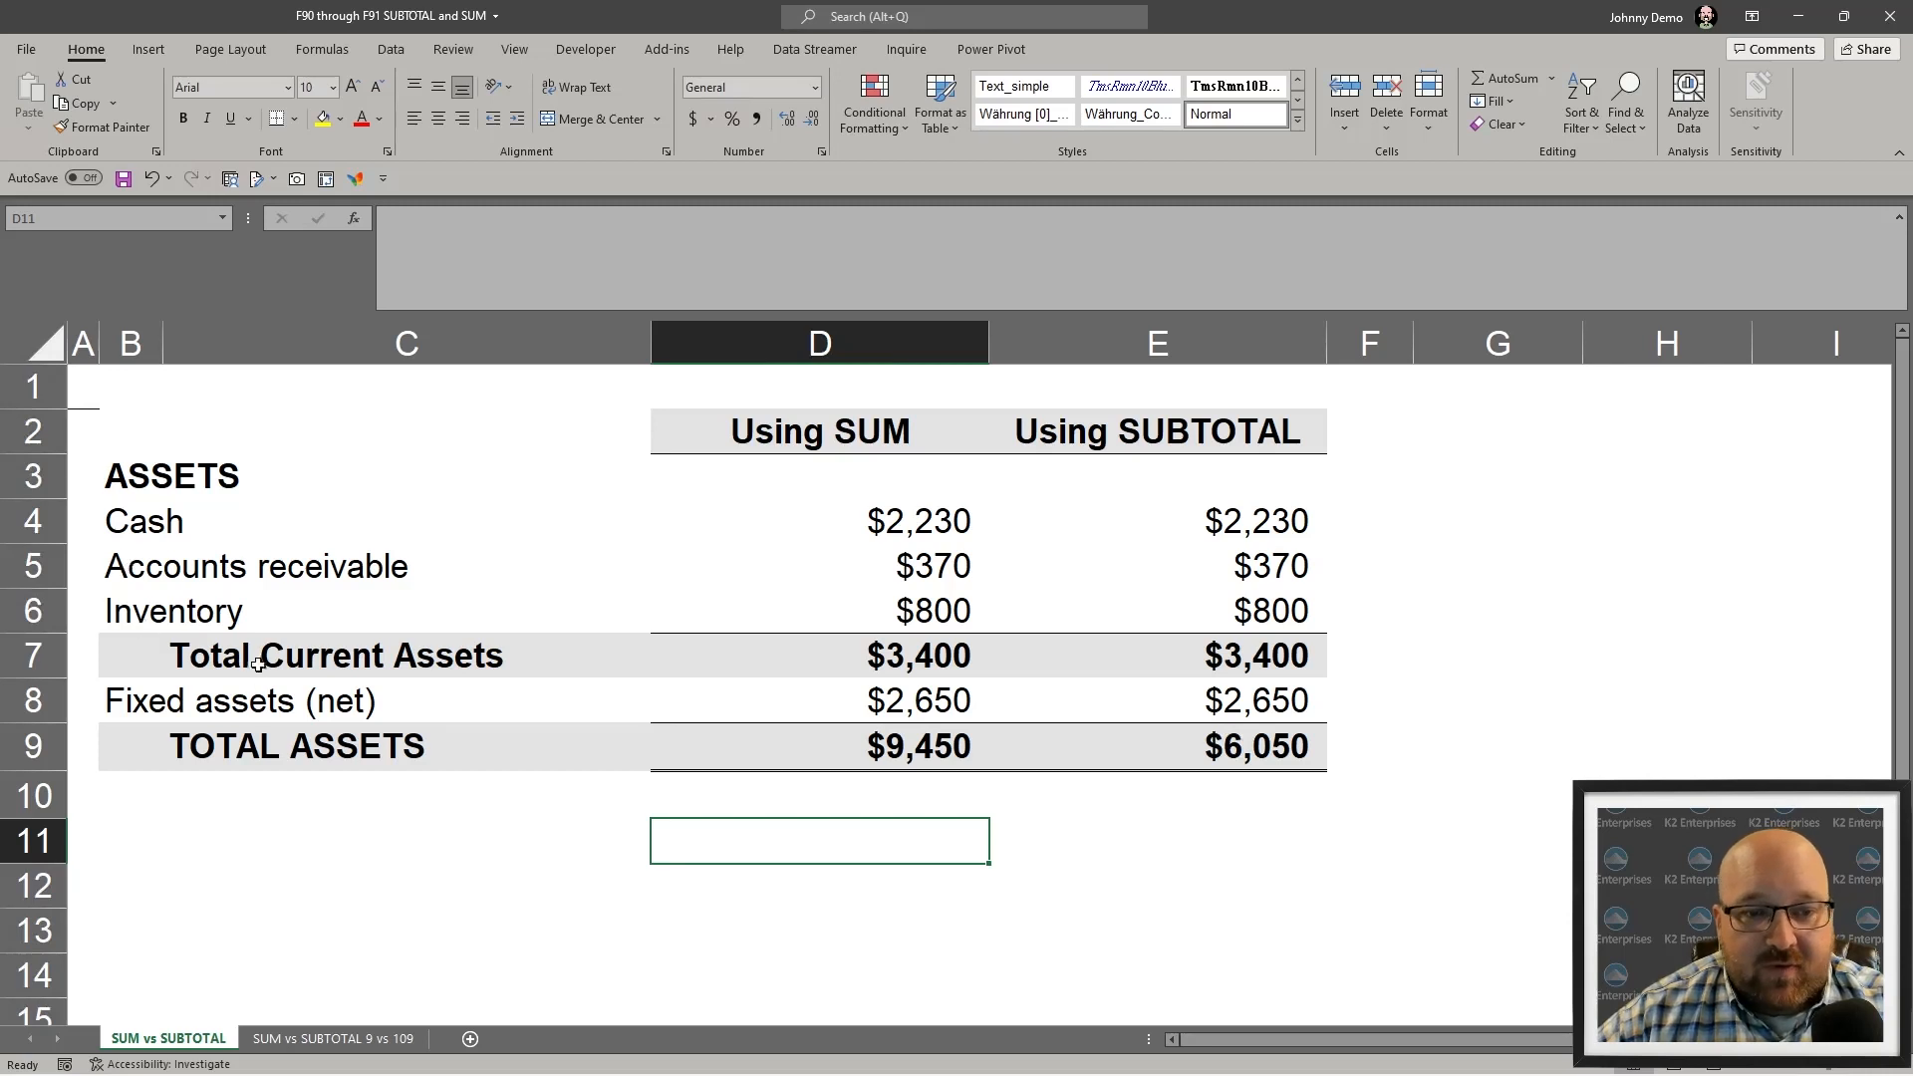
left_click_drag(254, 663, 901, 667)
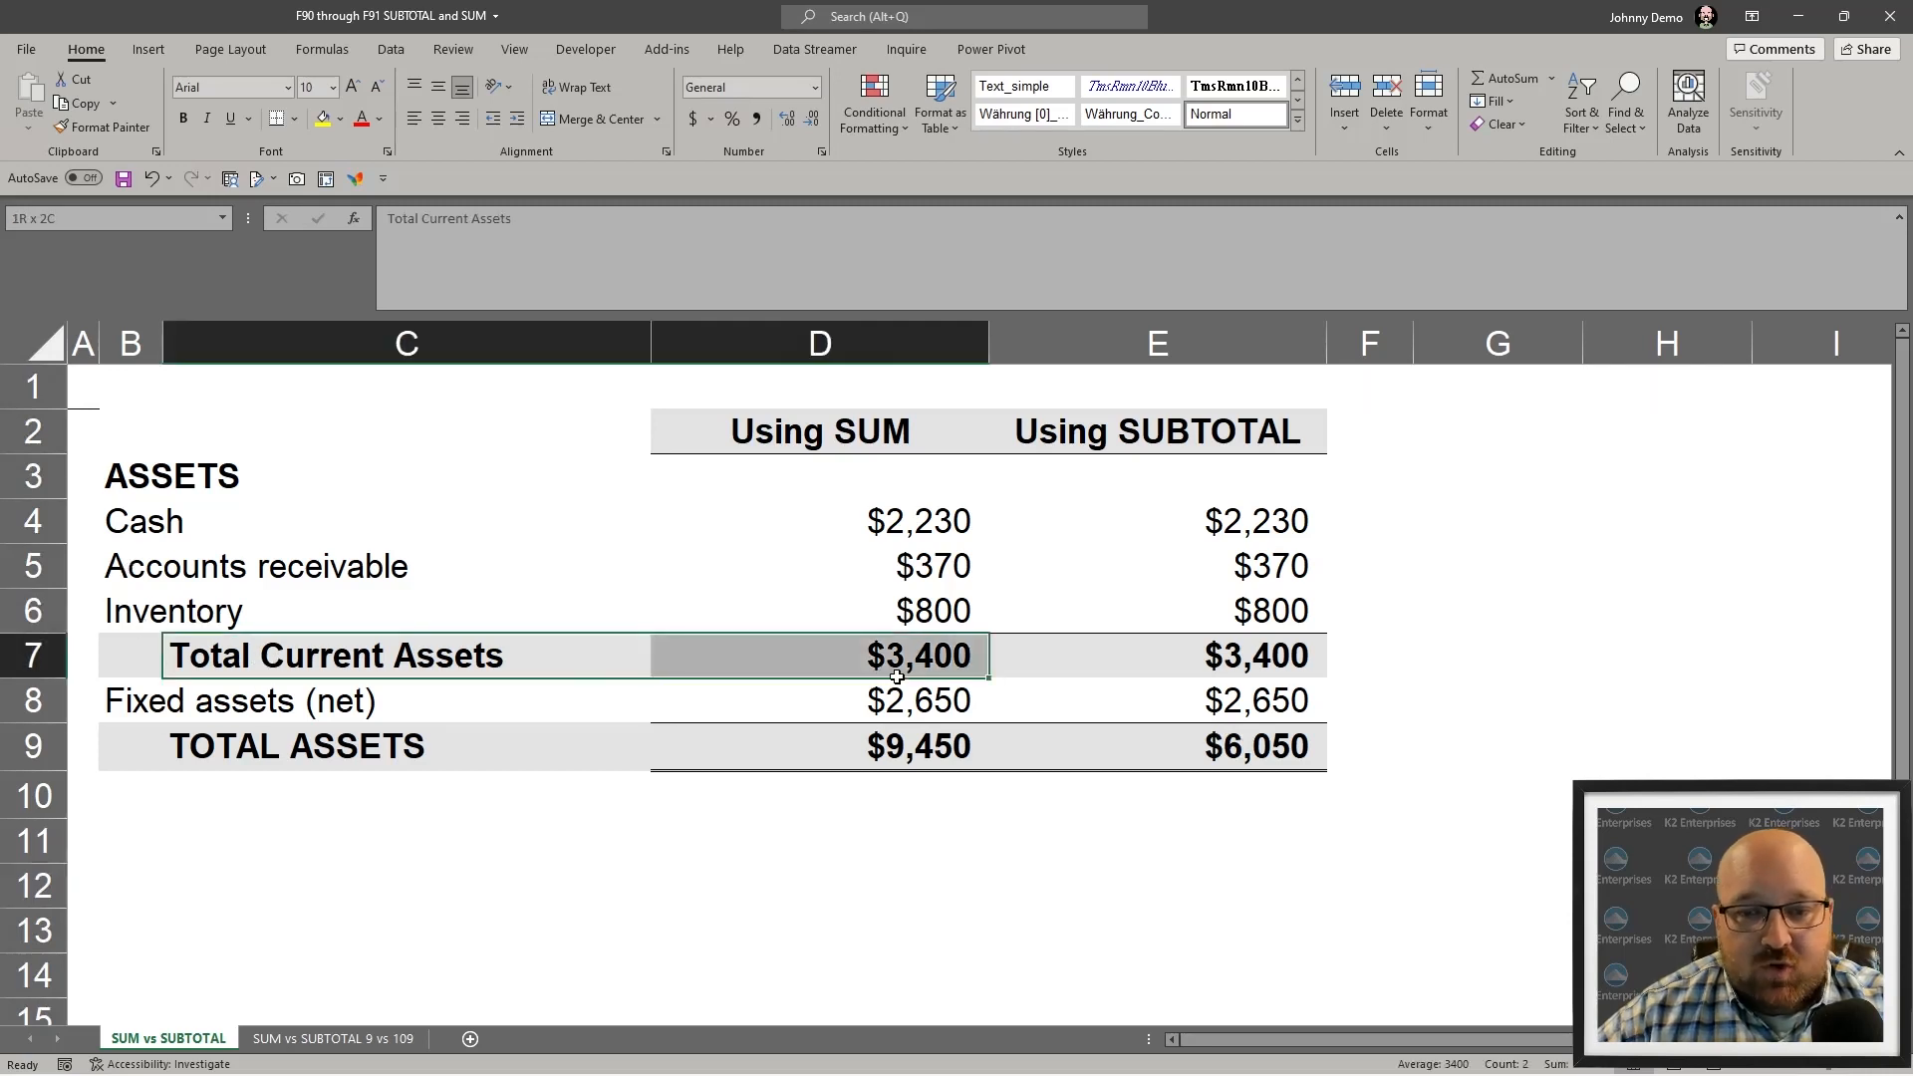
left_click(119, 692)
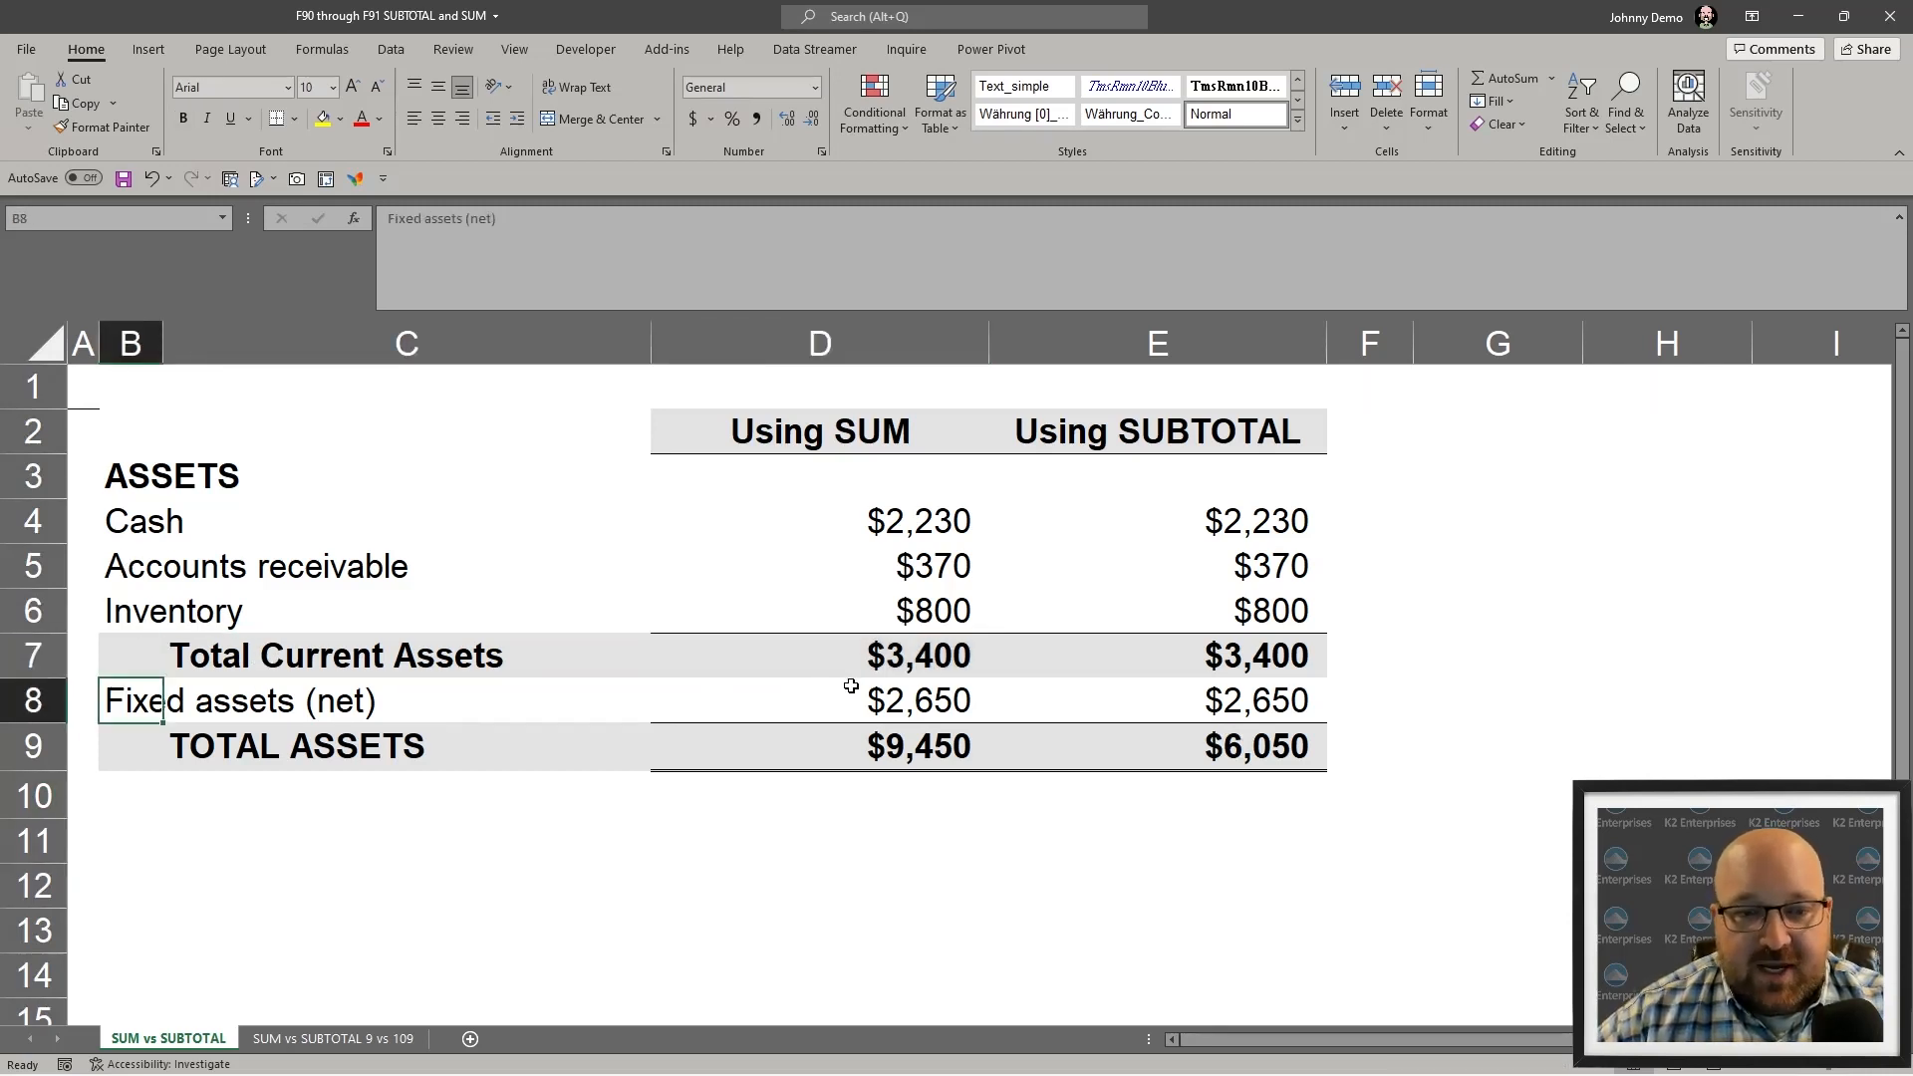
left_click(765, 359)
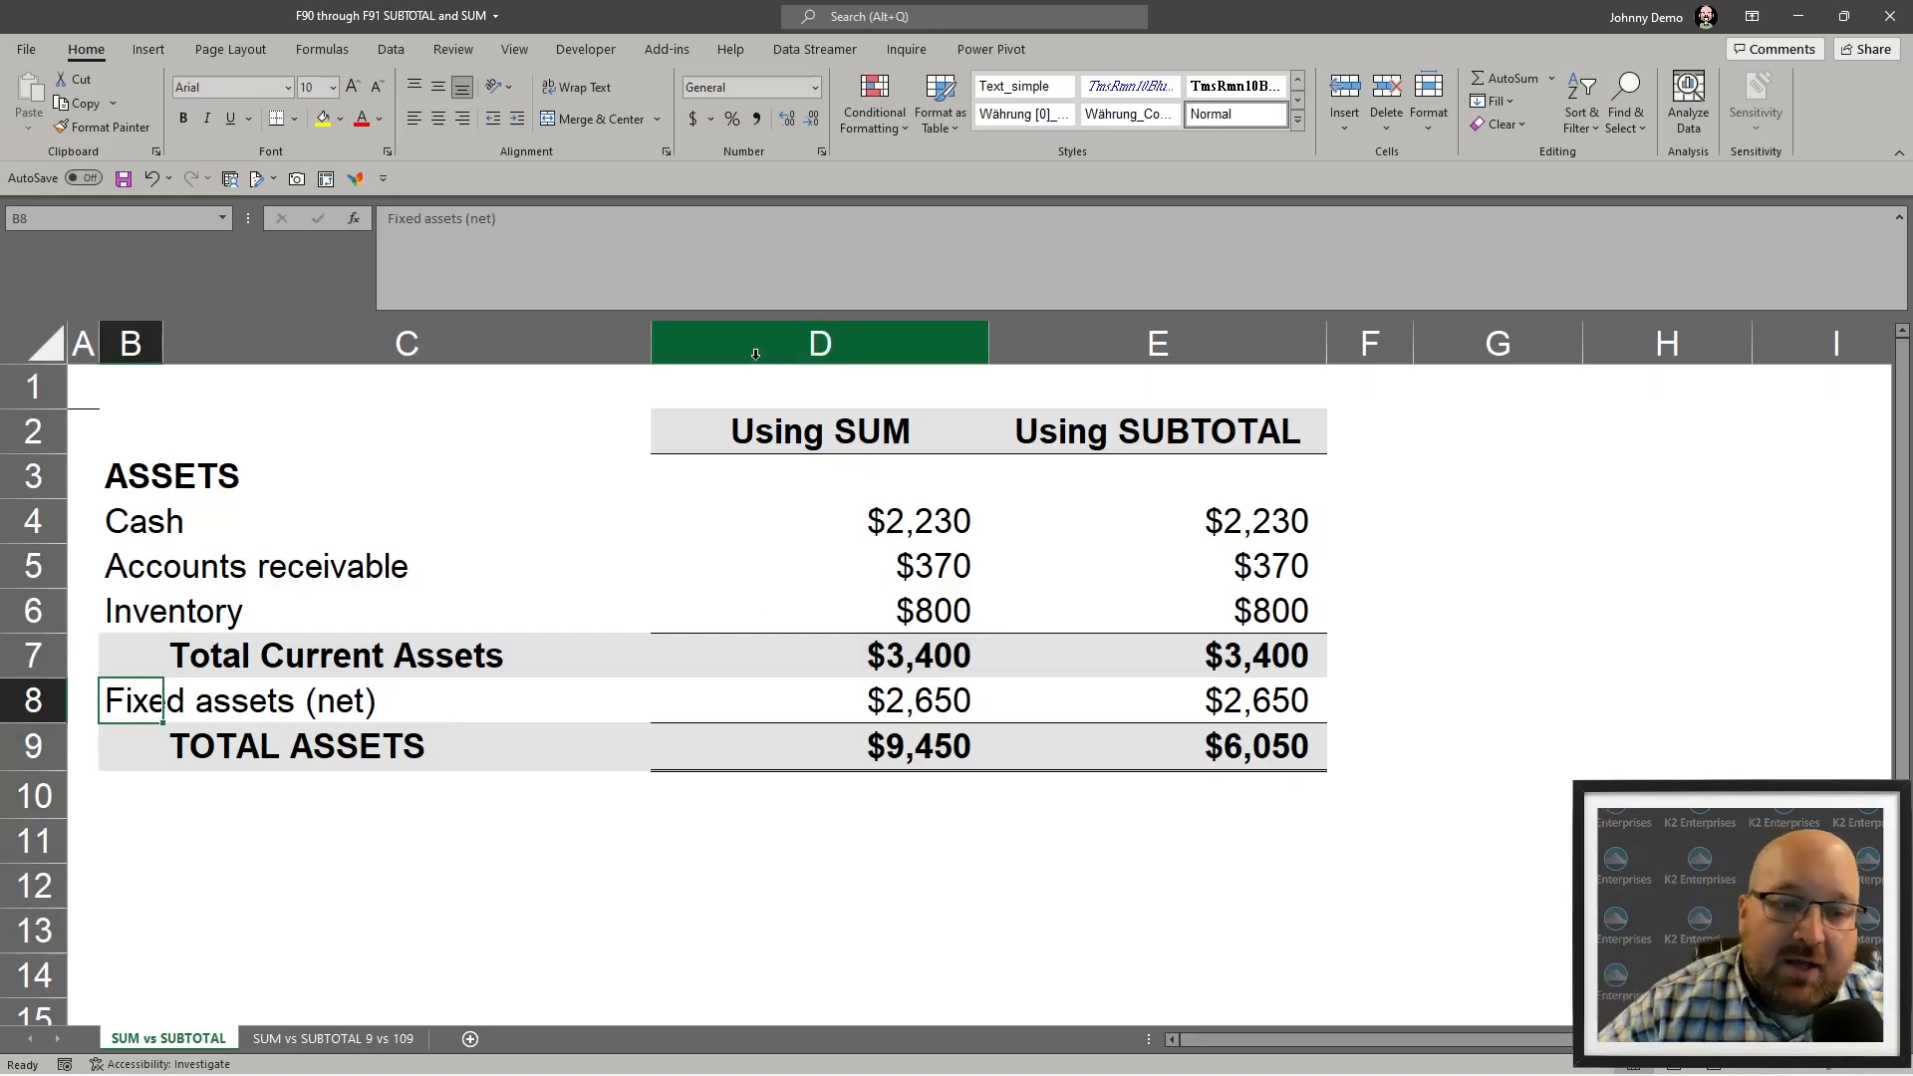
left_click(885, 758)
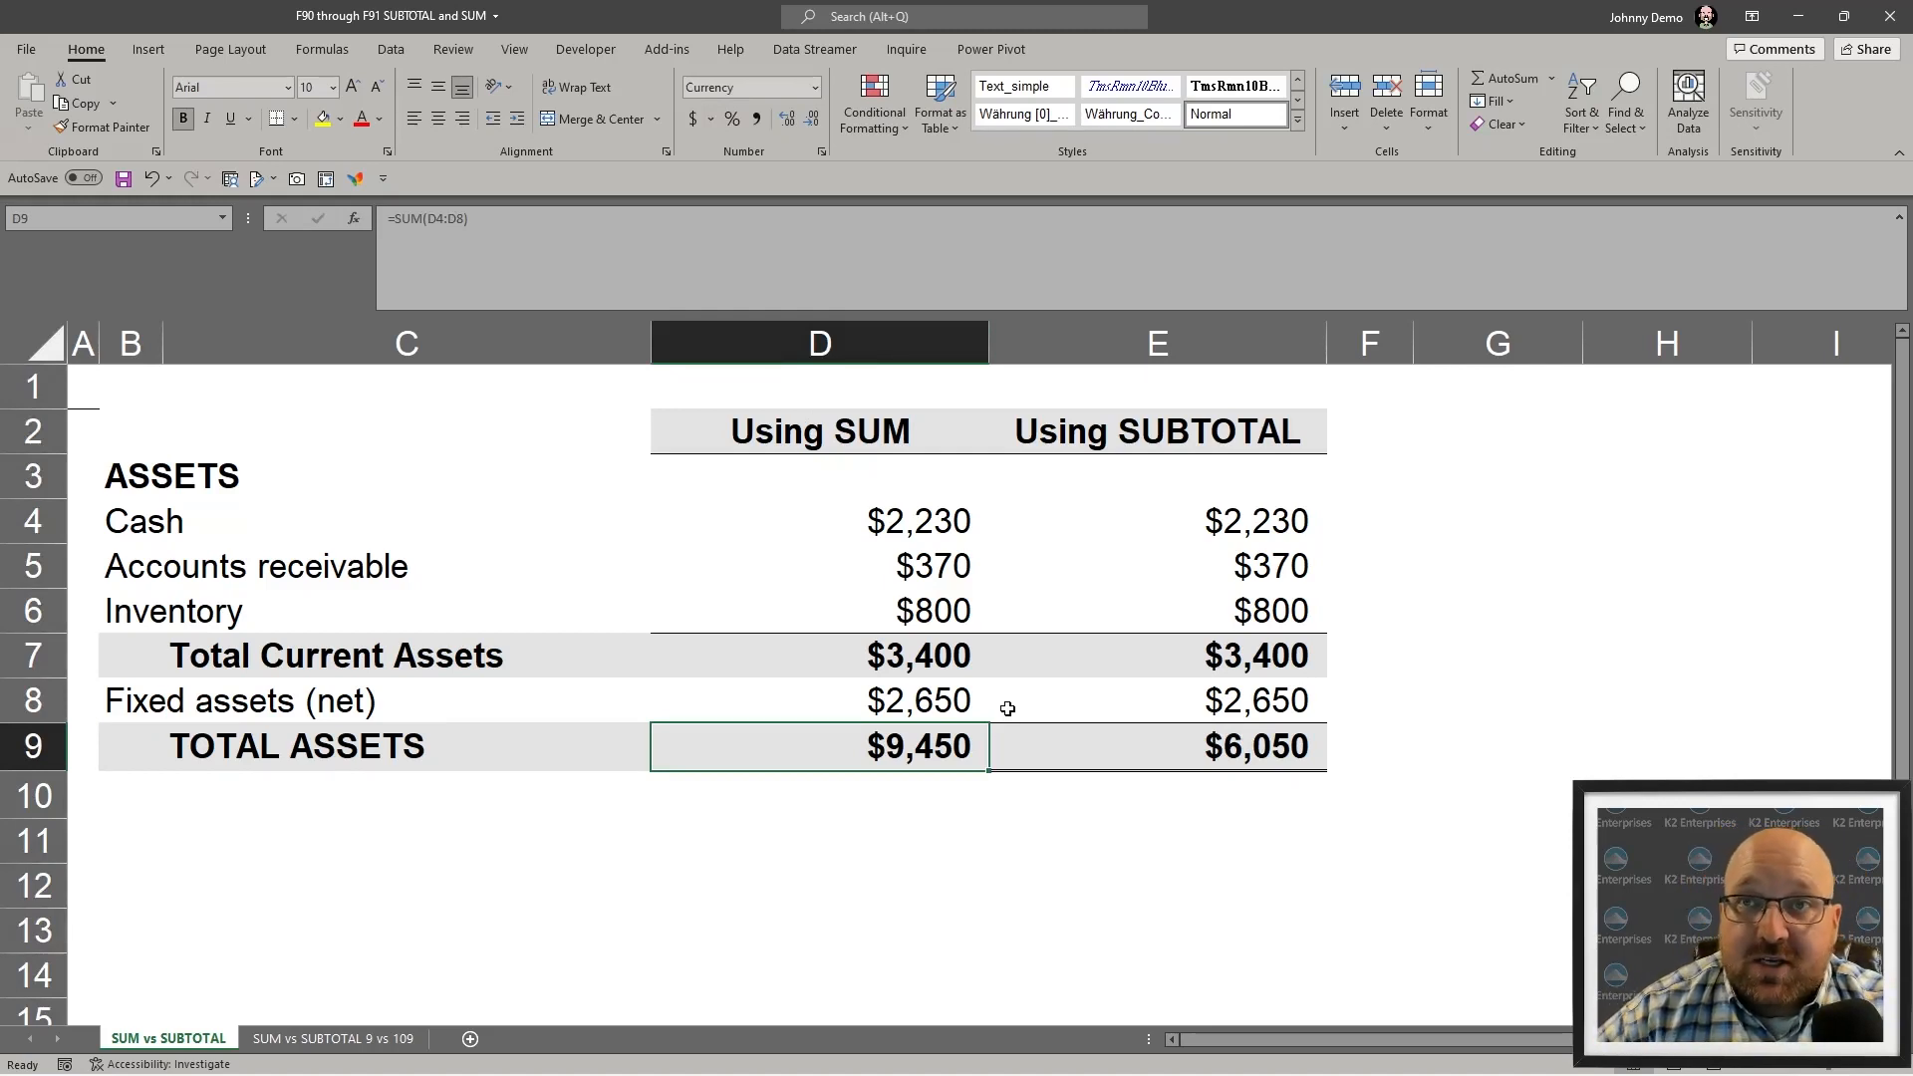
type("=")
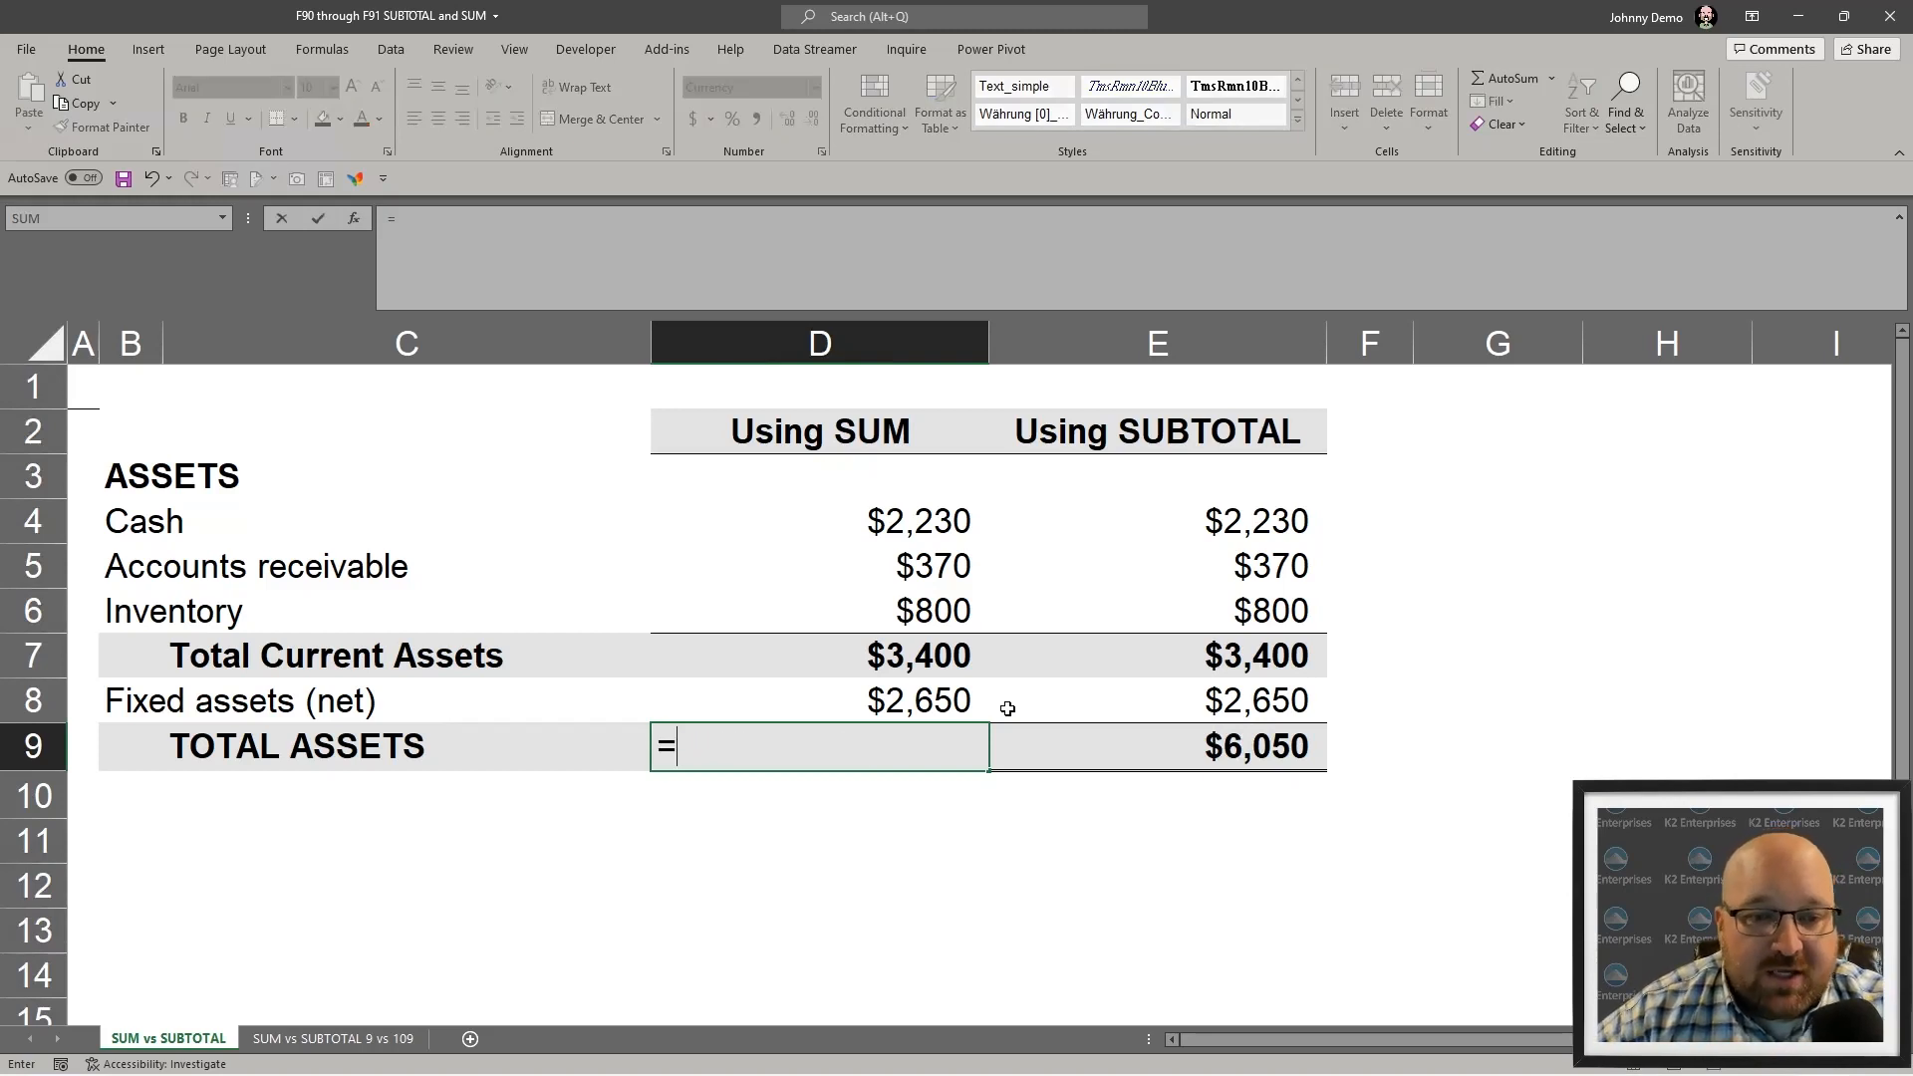
key("Escape")
- Try hiding the Fixed assets (net) row and undo it
right_click(44, 707)
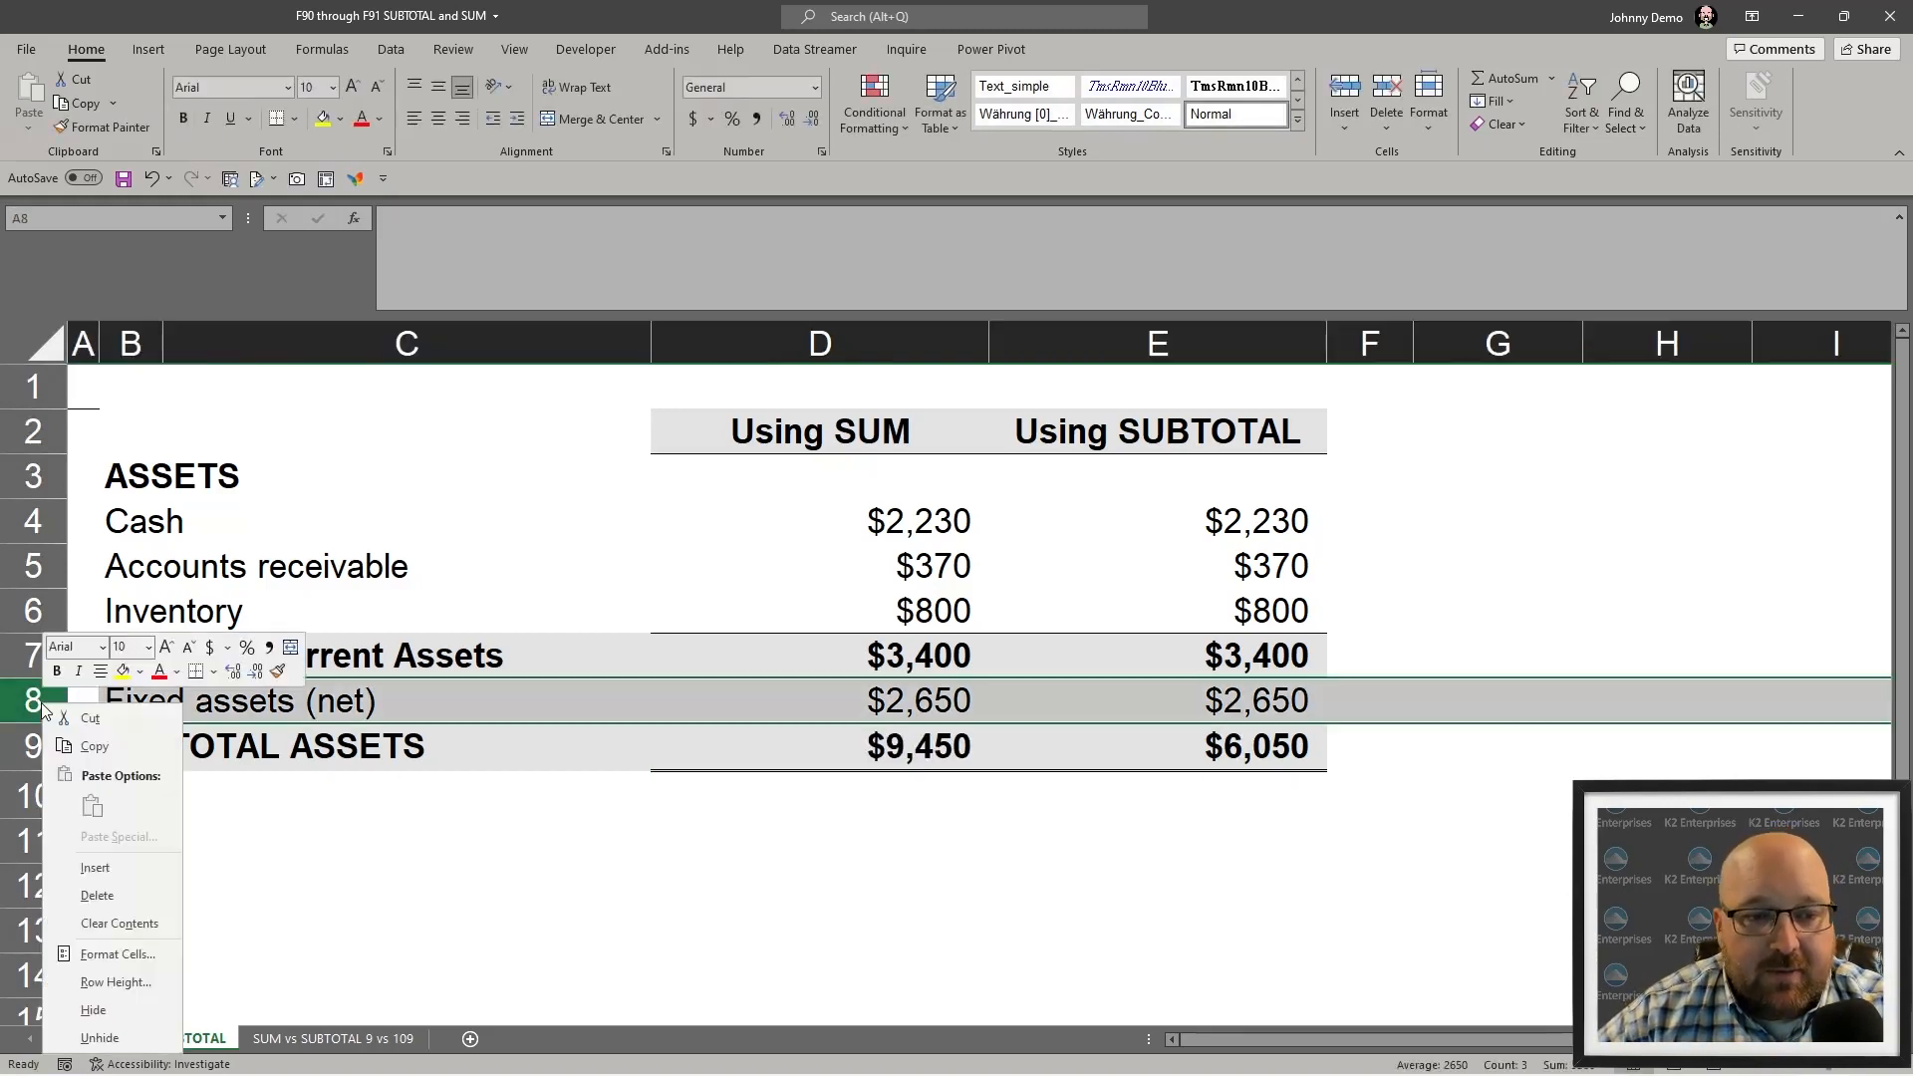
left_click(93, 1010)
key("ctrl+z")
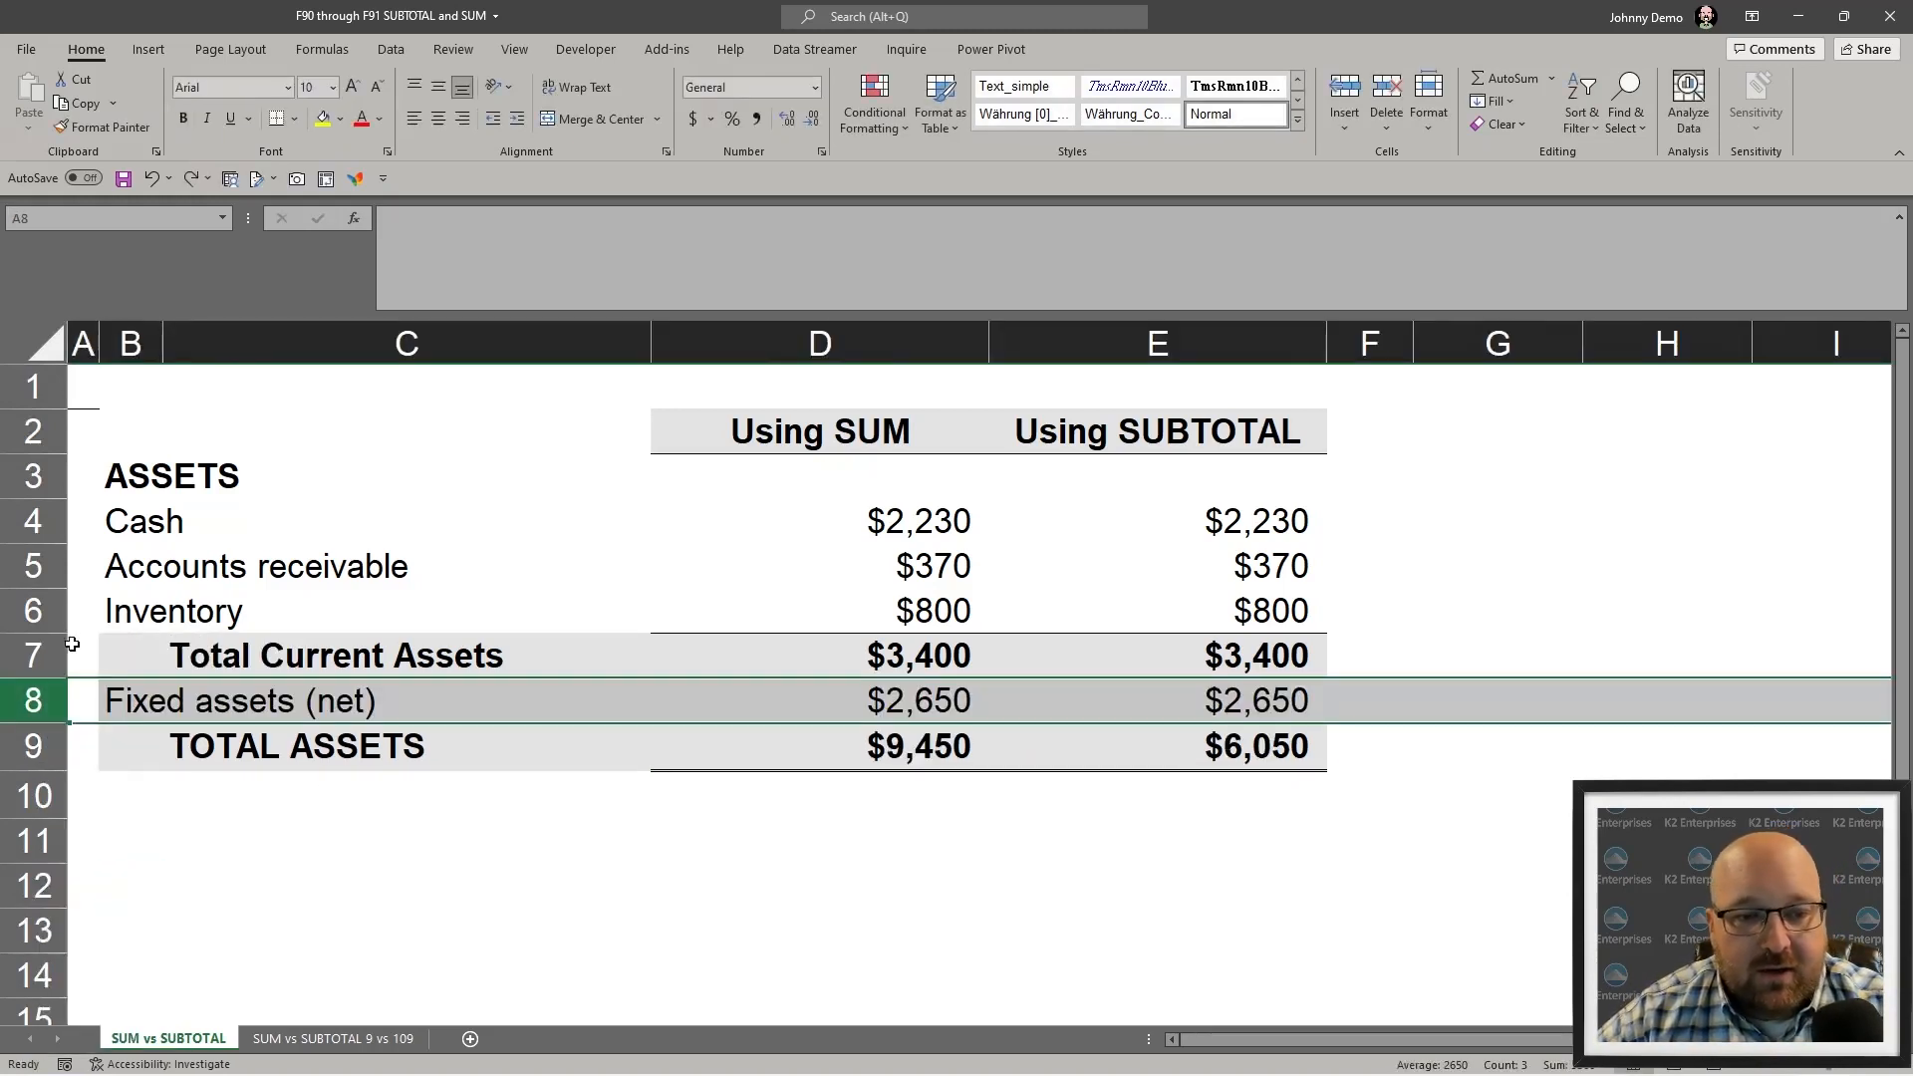
right_click(40, 701)
left_click(438, 943)
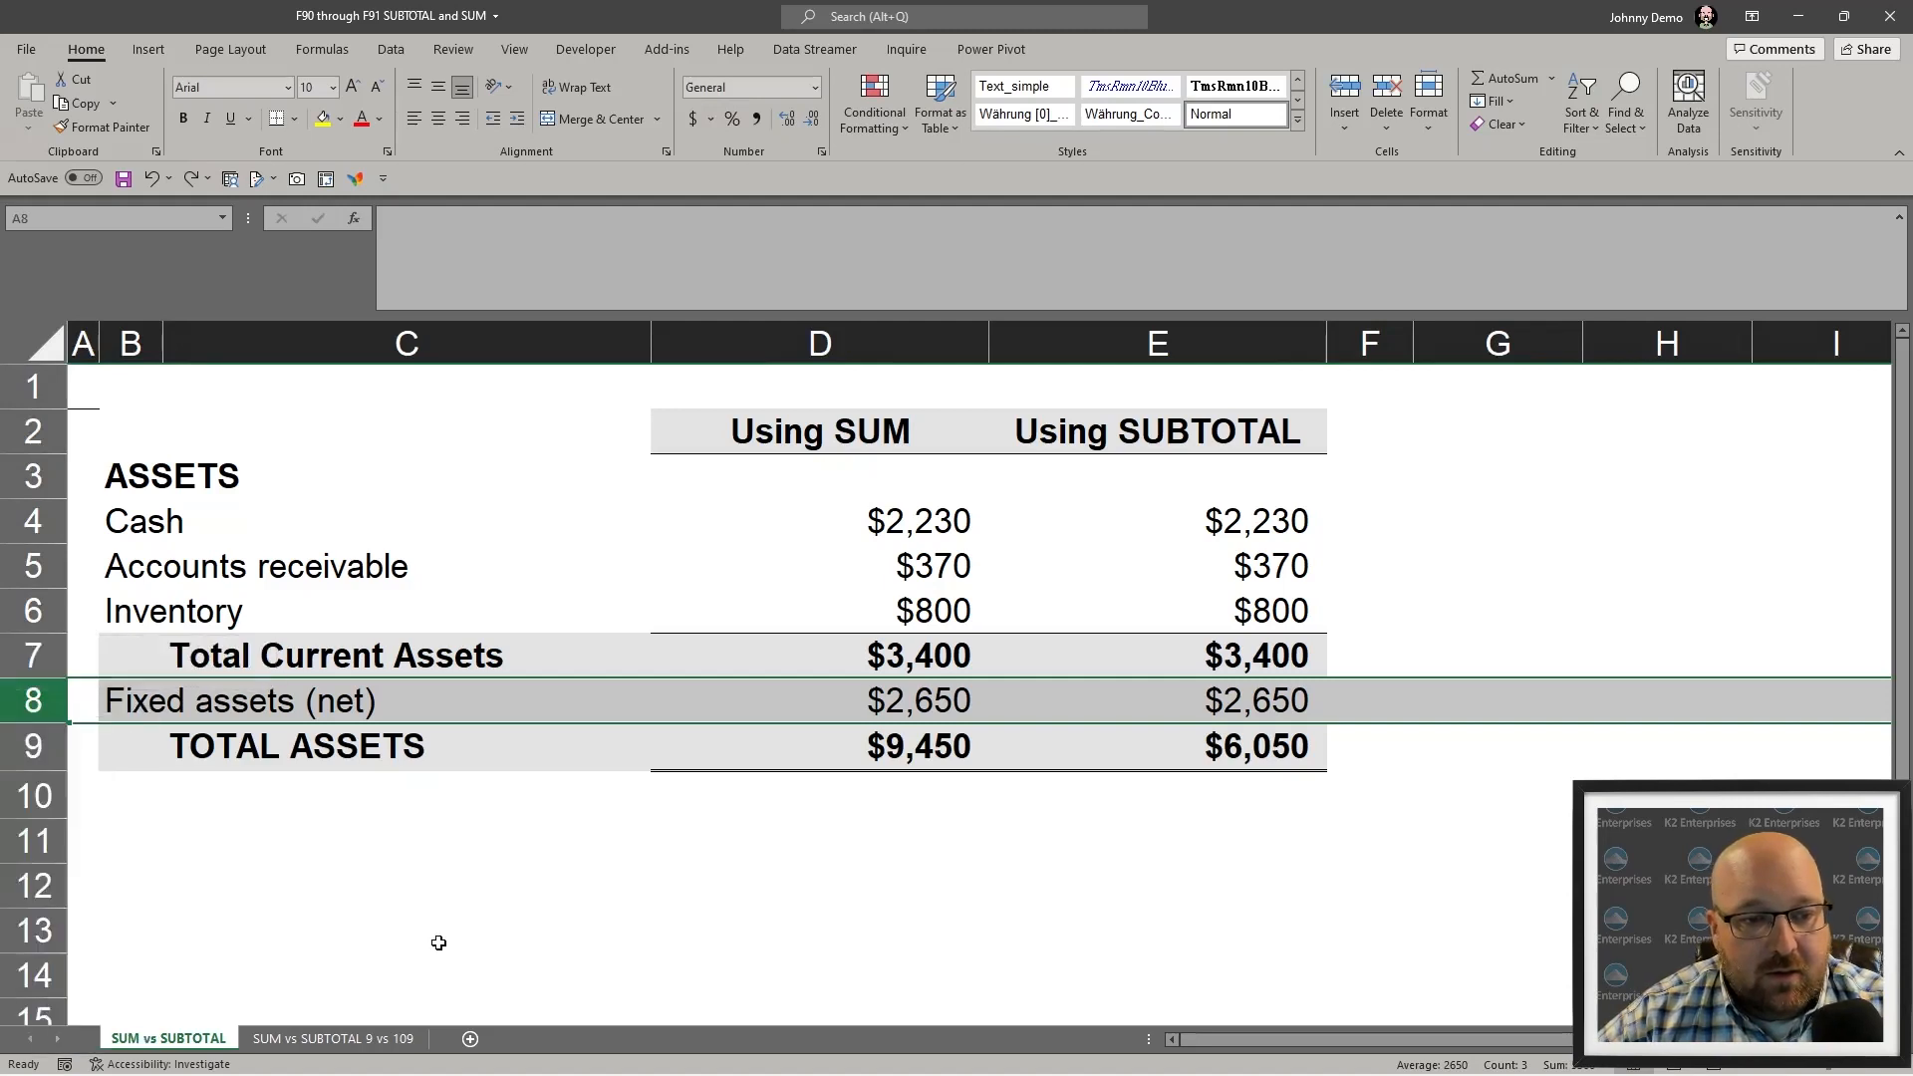
- Replace the TOTAL ASSETS formula in D9 with =D7+D8
left_click(909, 755)
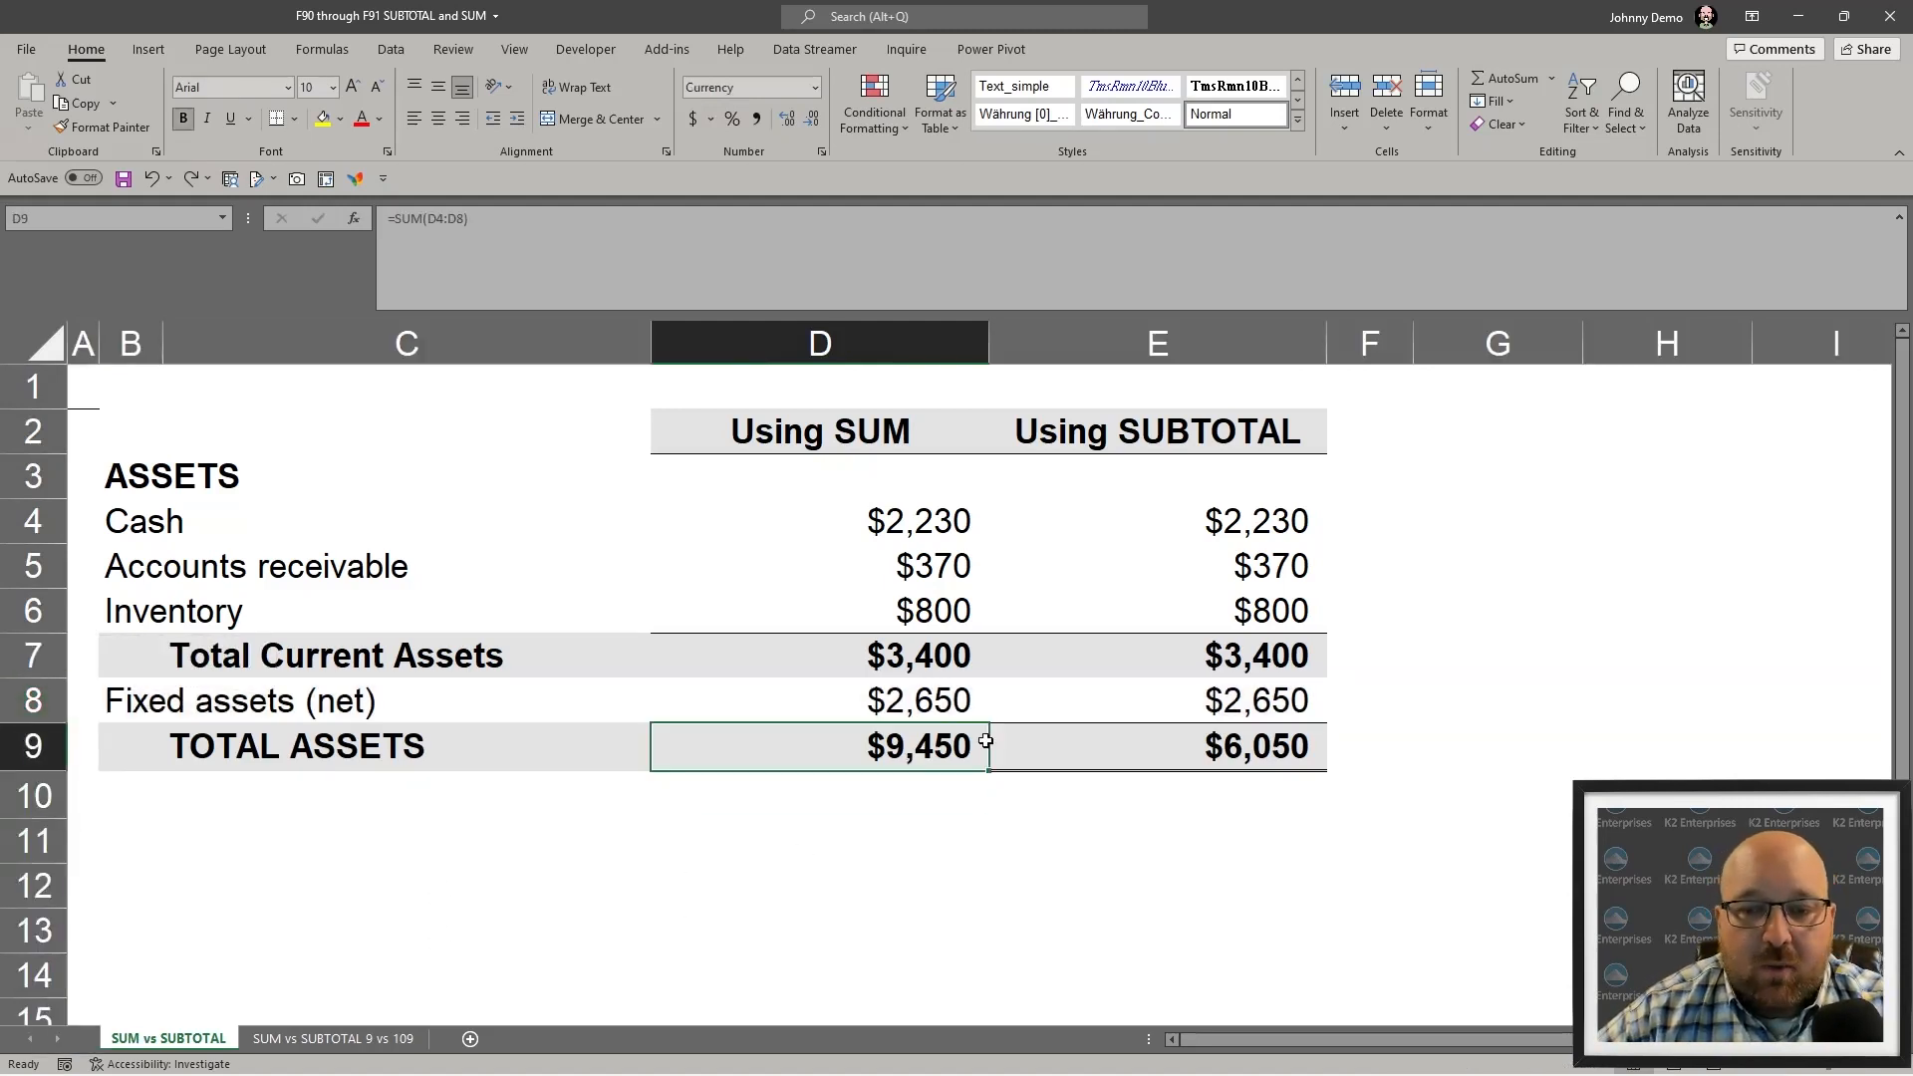
type("=")
key("Up")
key("Up")
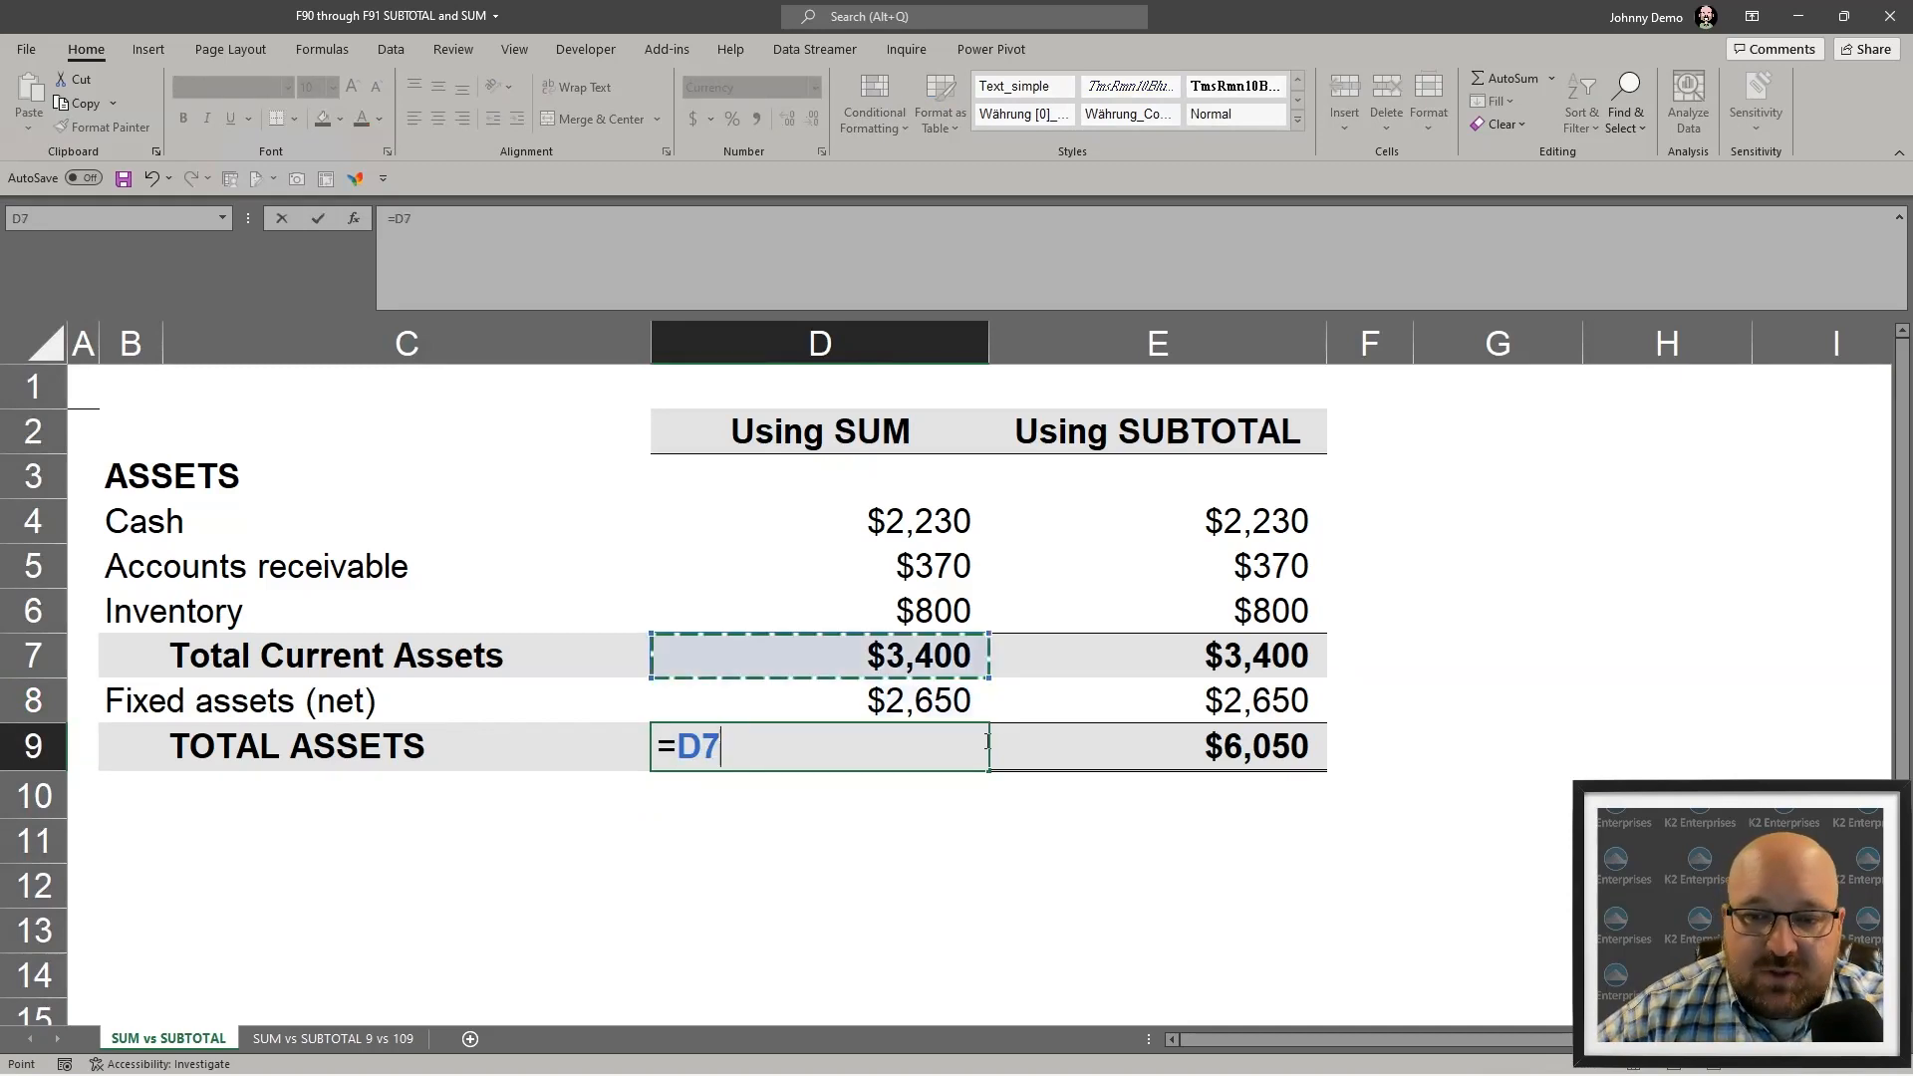
type("+")
key("Up")
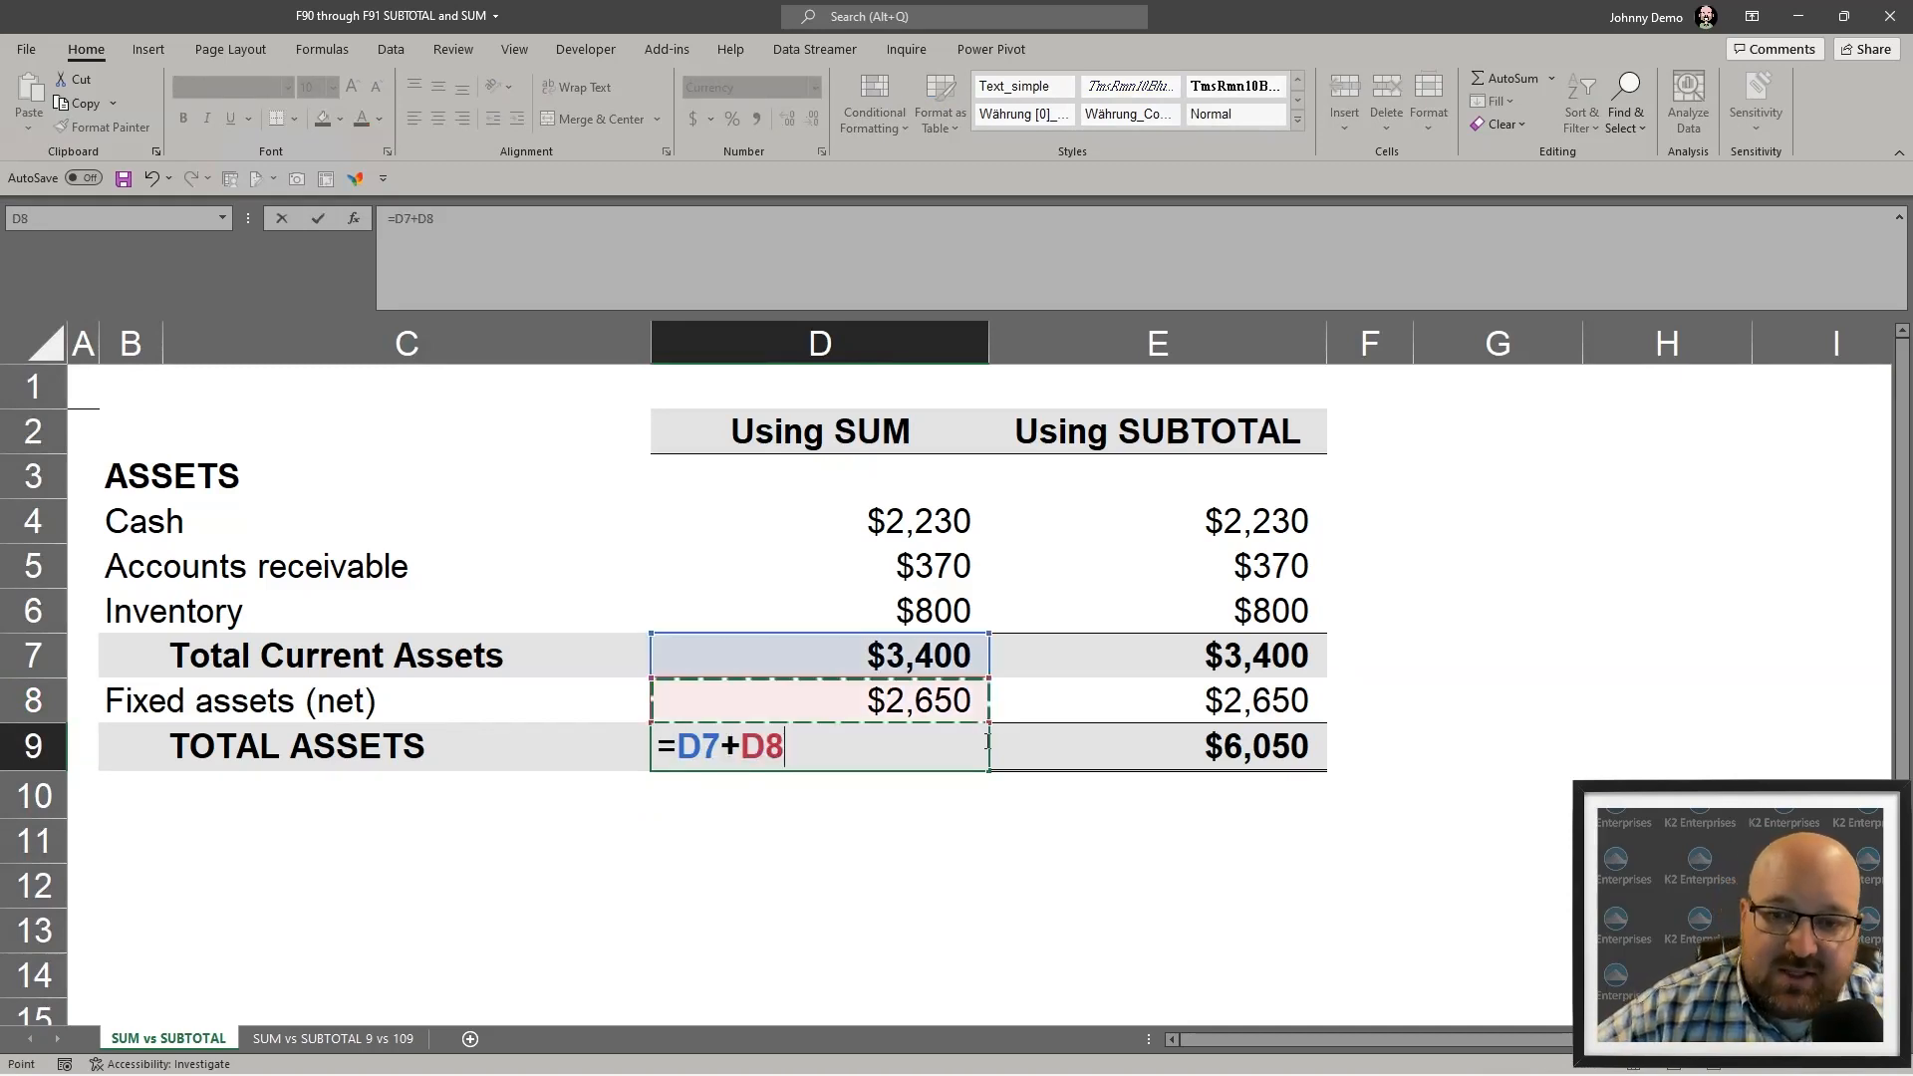
key("Return")
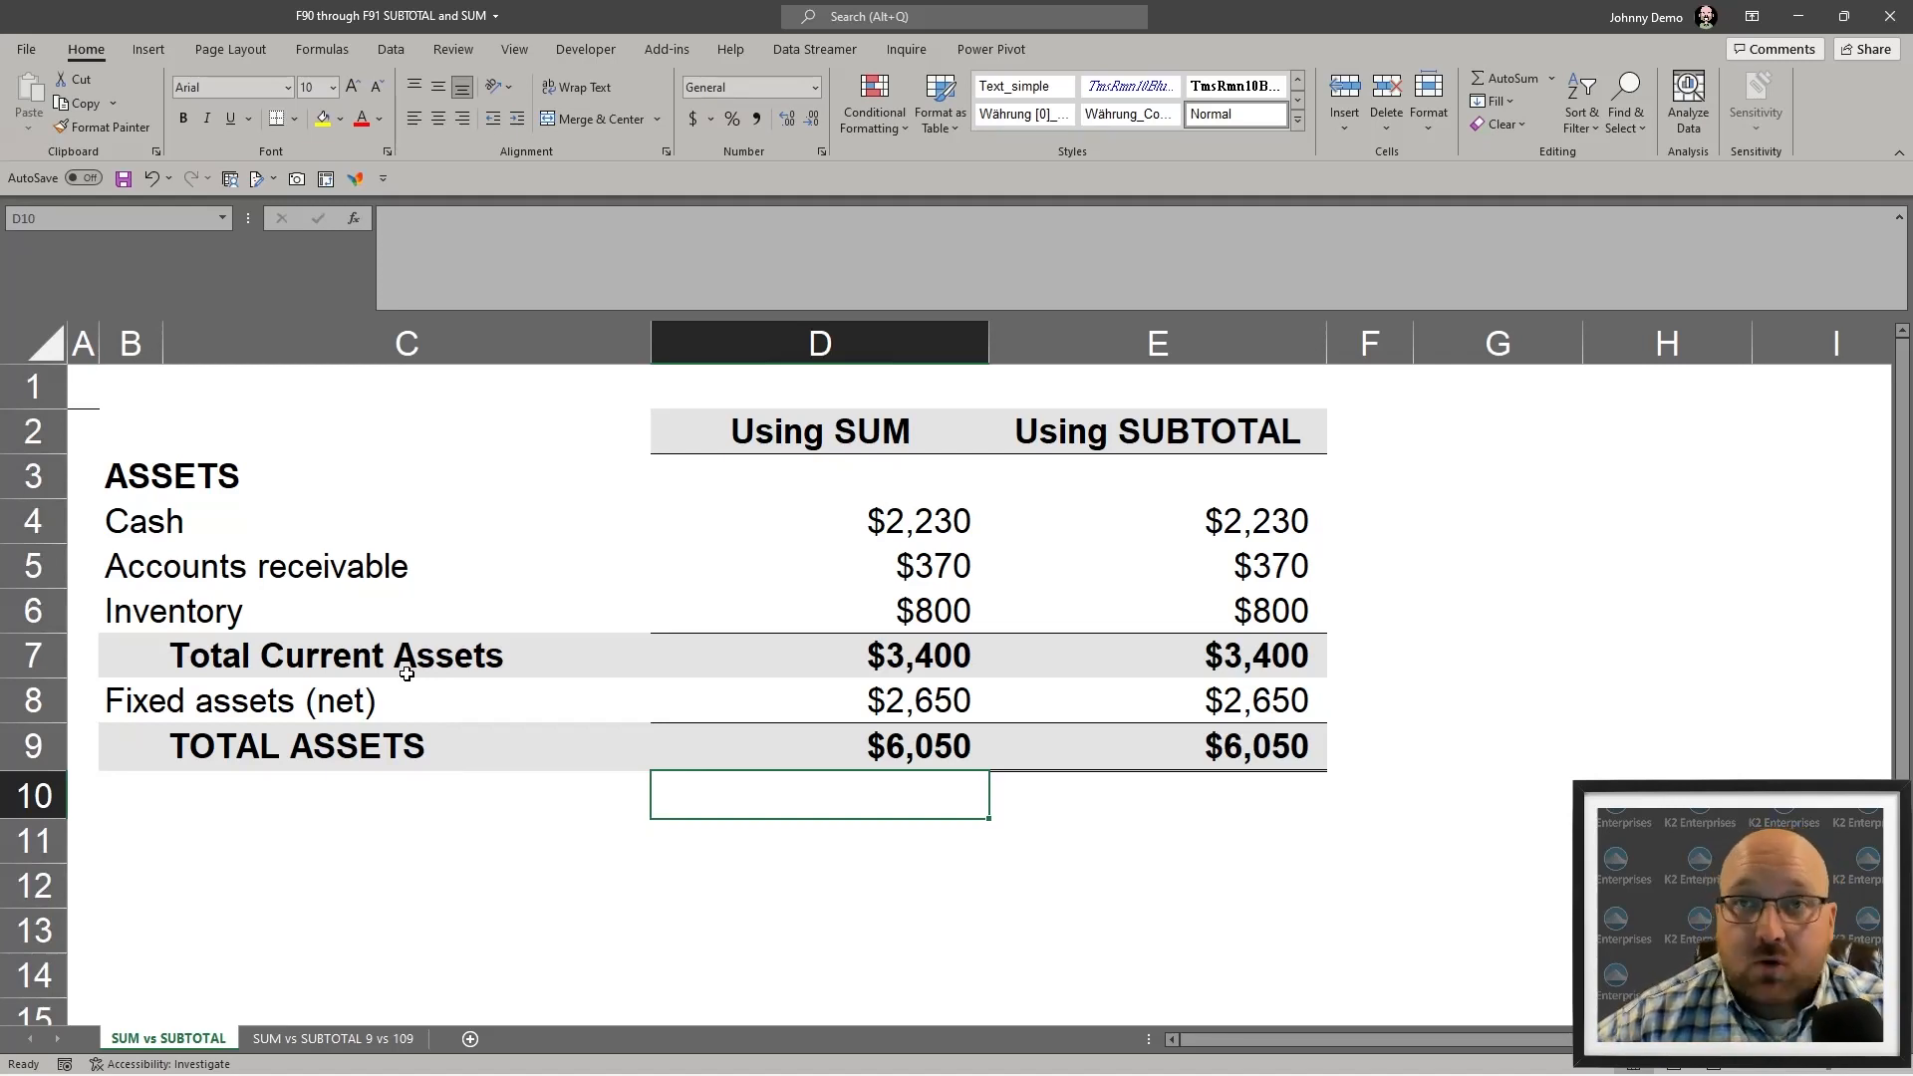
- Highlight the amounts in D4:D9 and try extending the D9 addition formula with more plus signs, keeping =D7+D8
left_click(888, 752)
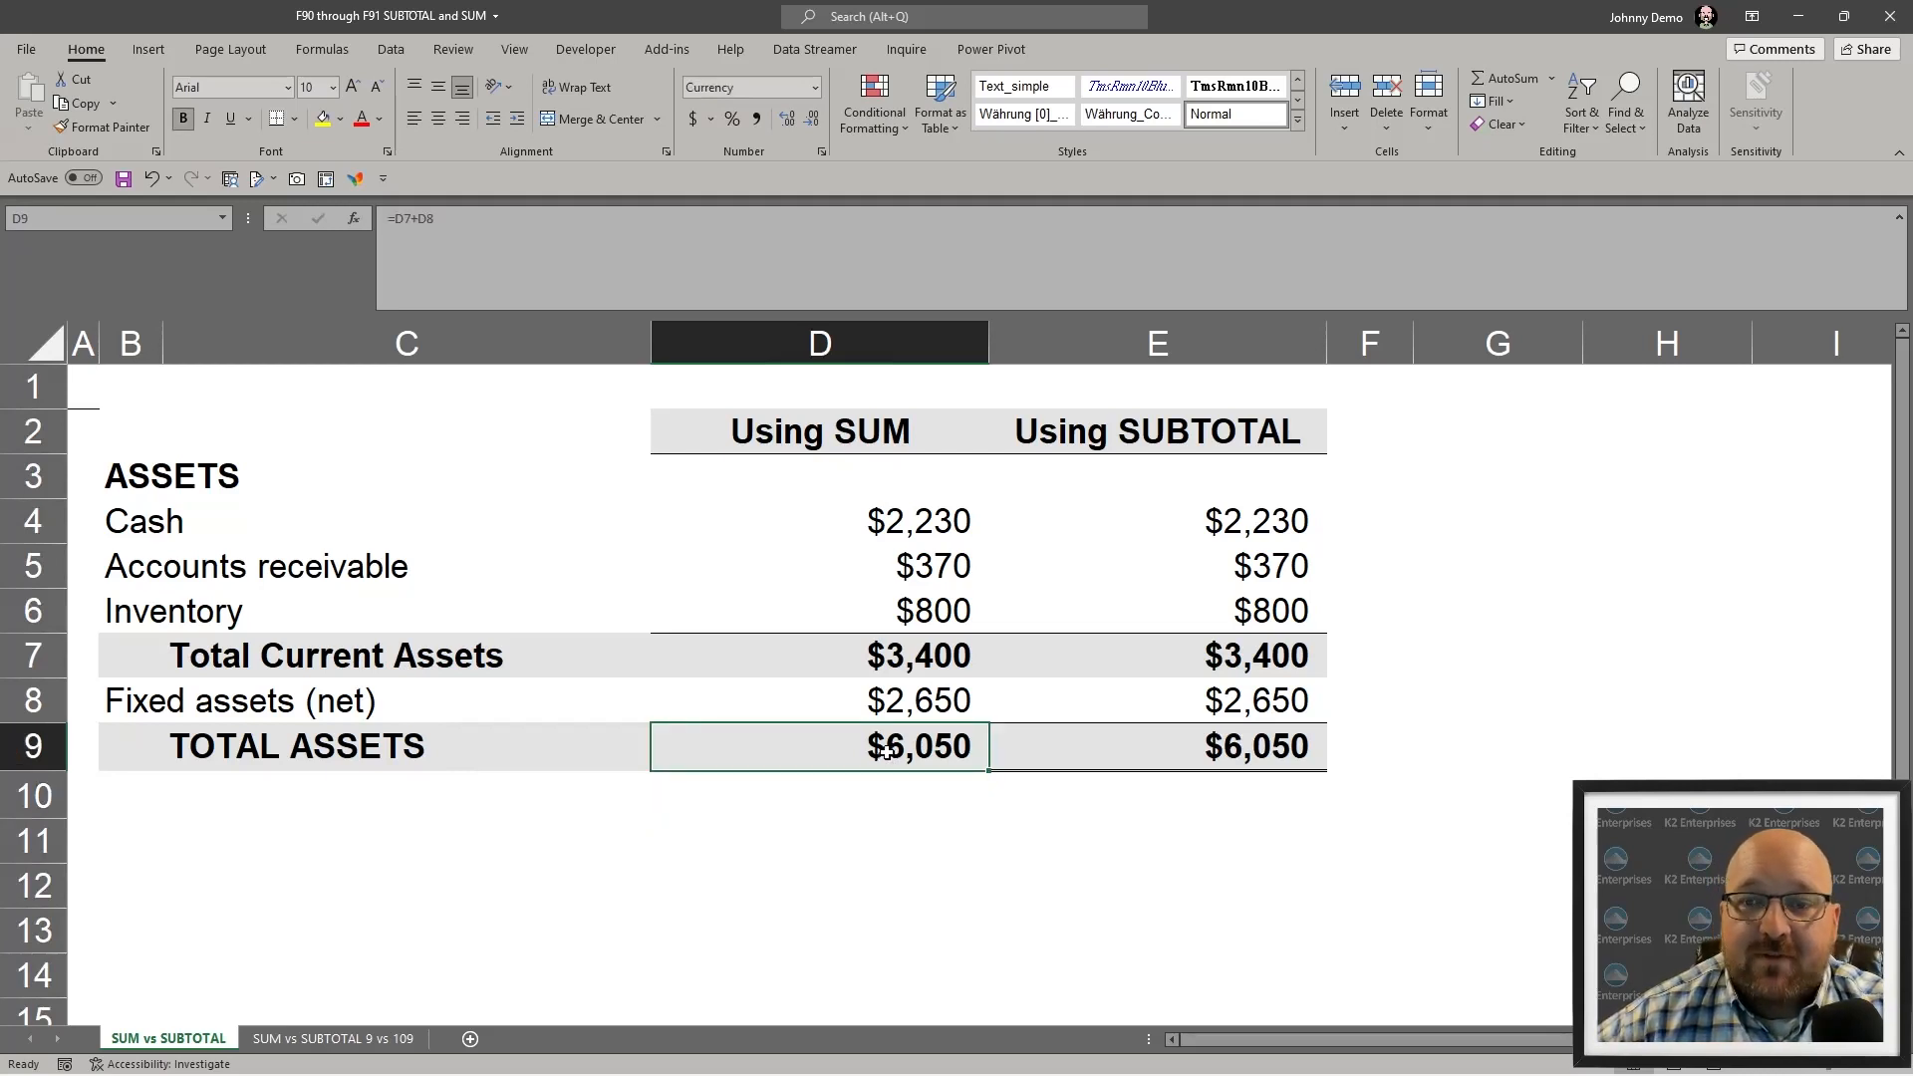
left_click_drag(888, 753, 887, 510)
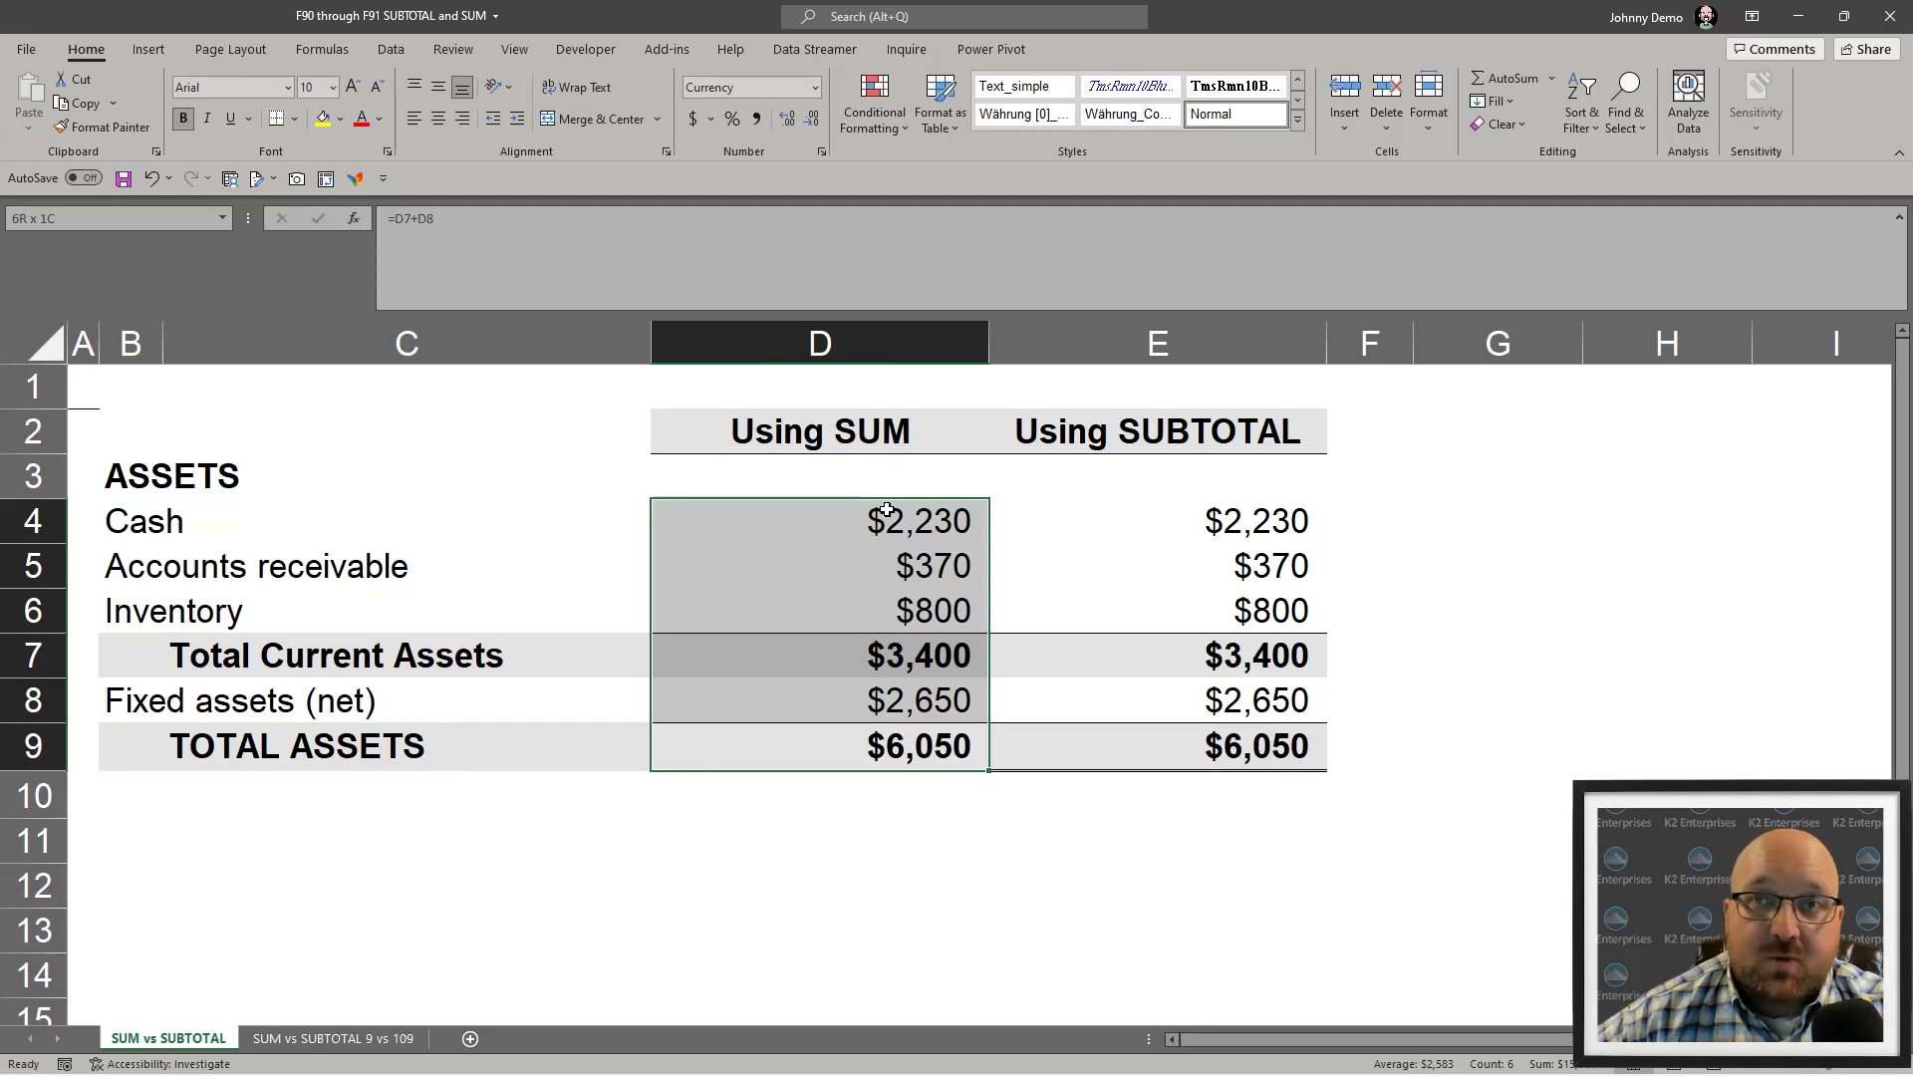
double_click(927, 756)
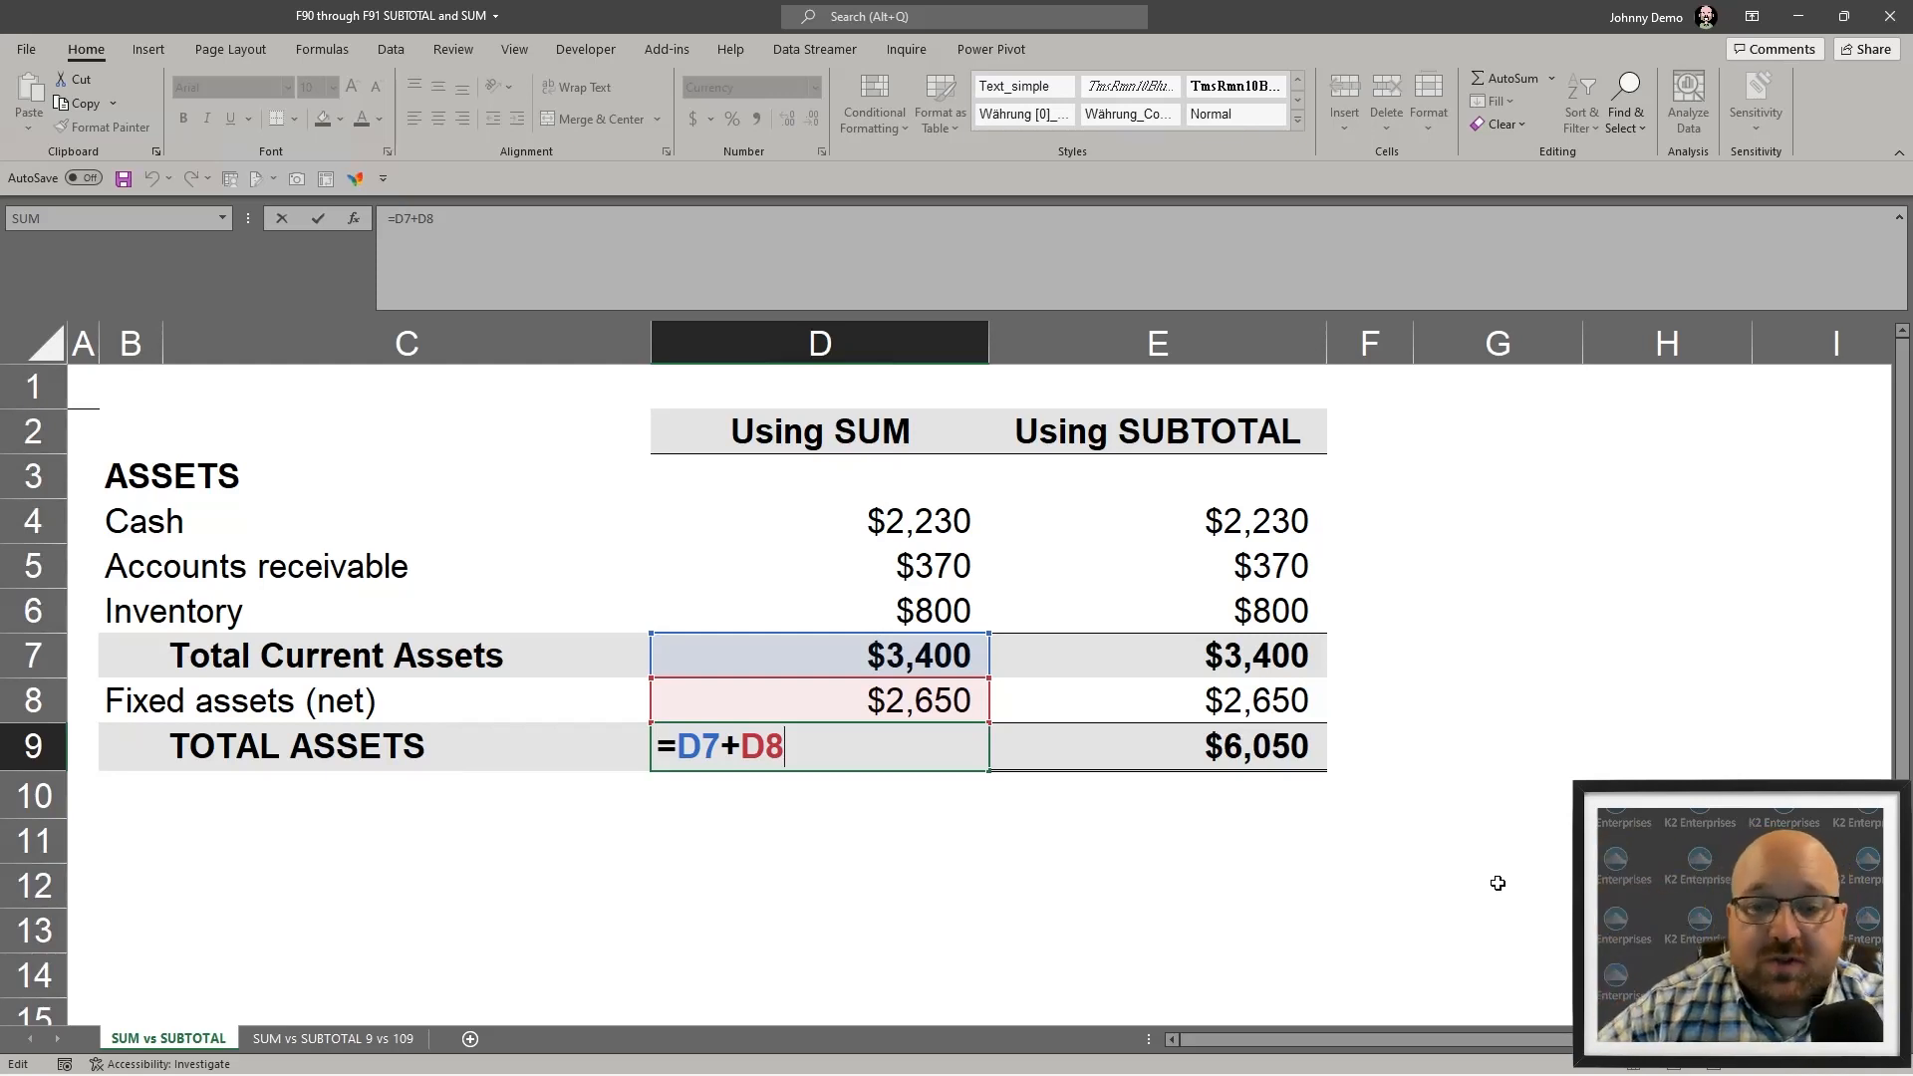
type("++++++")
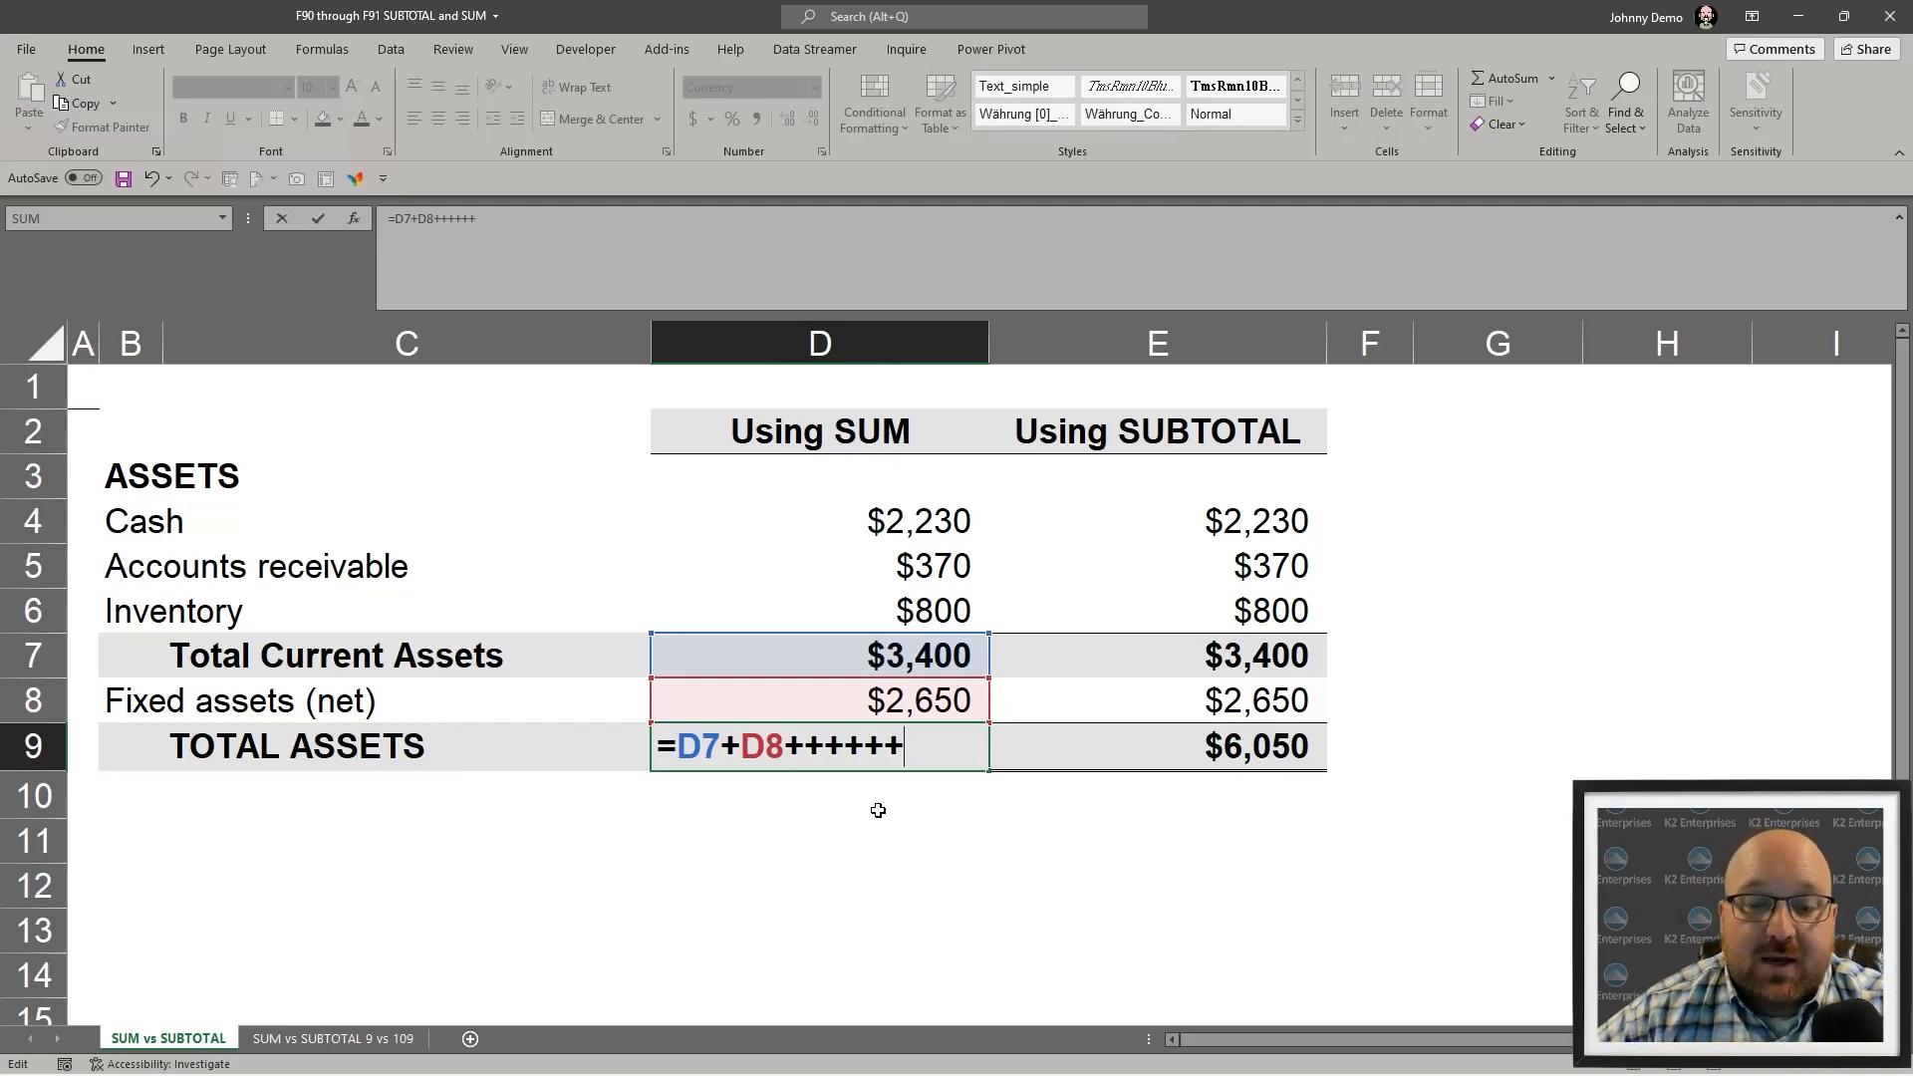
key("ctrl+Return")
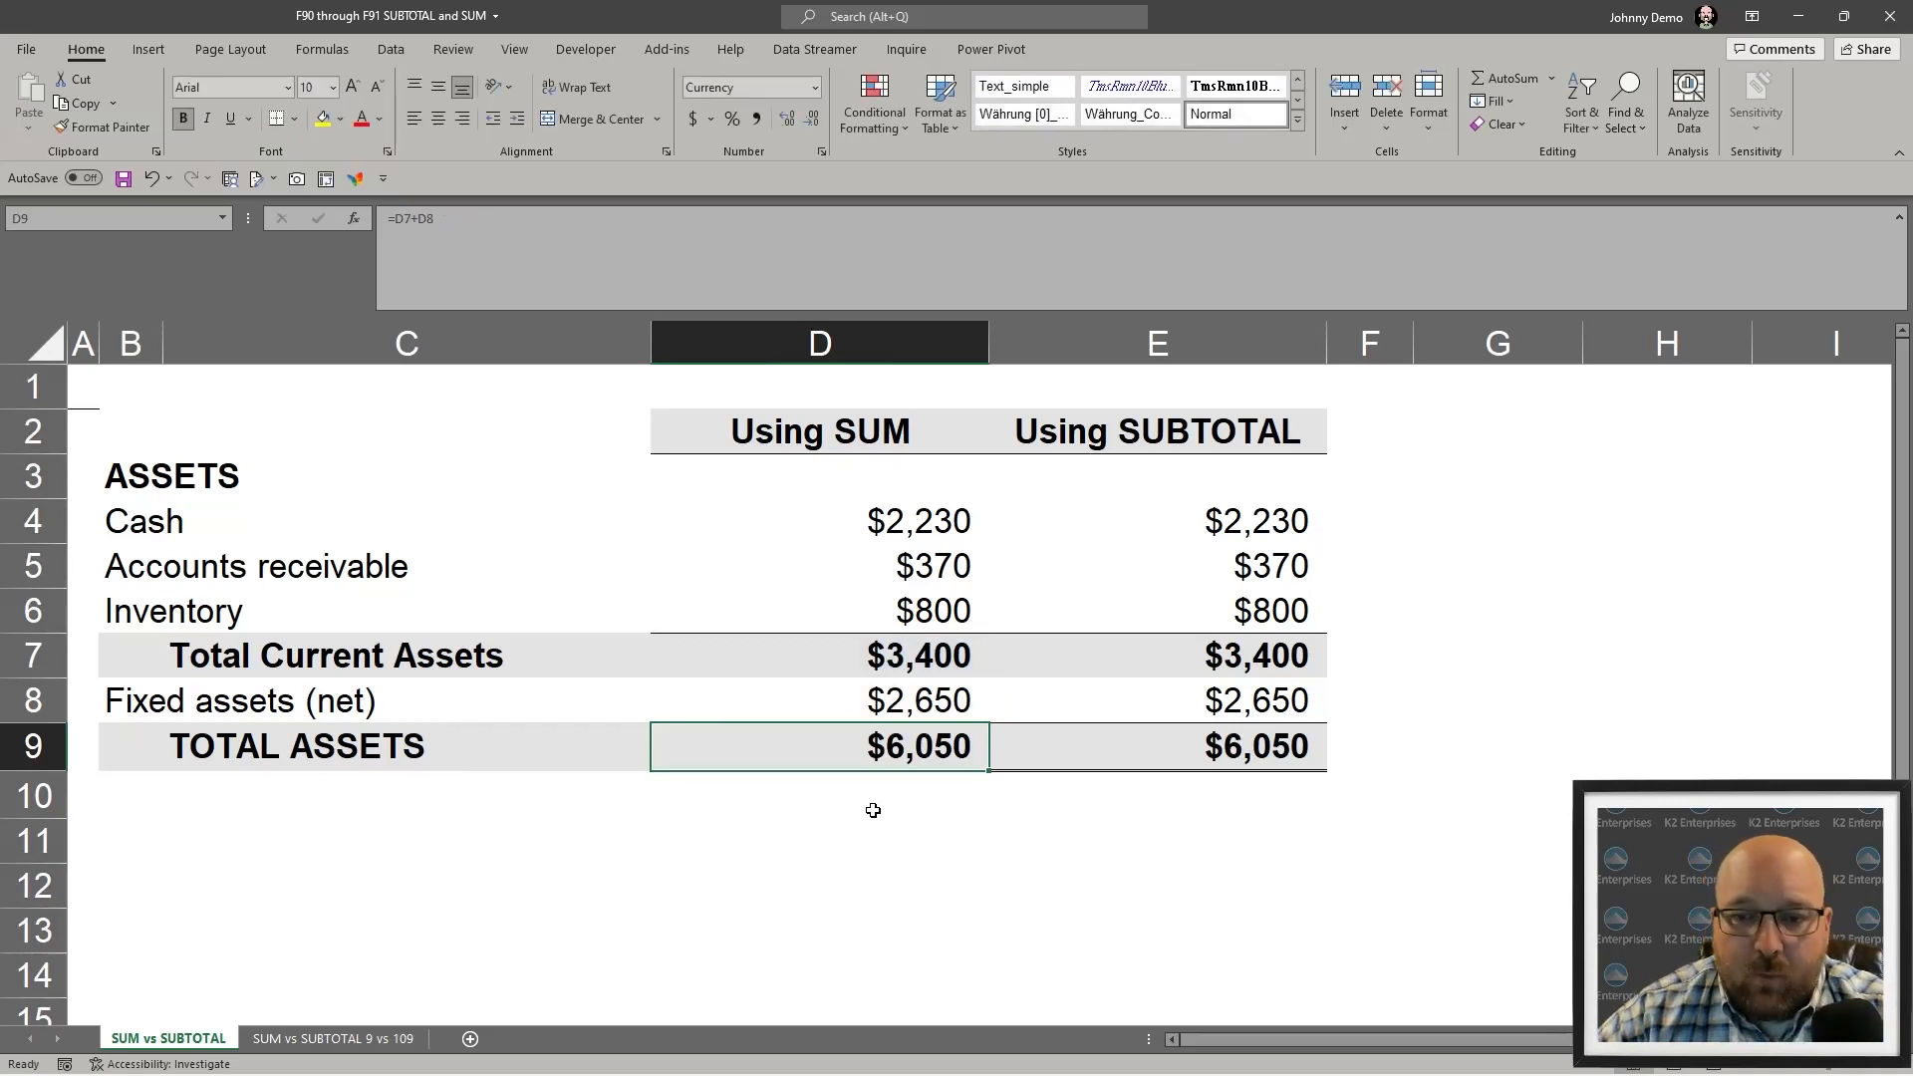
left_click_drag(892, 749, 908, 536)
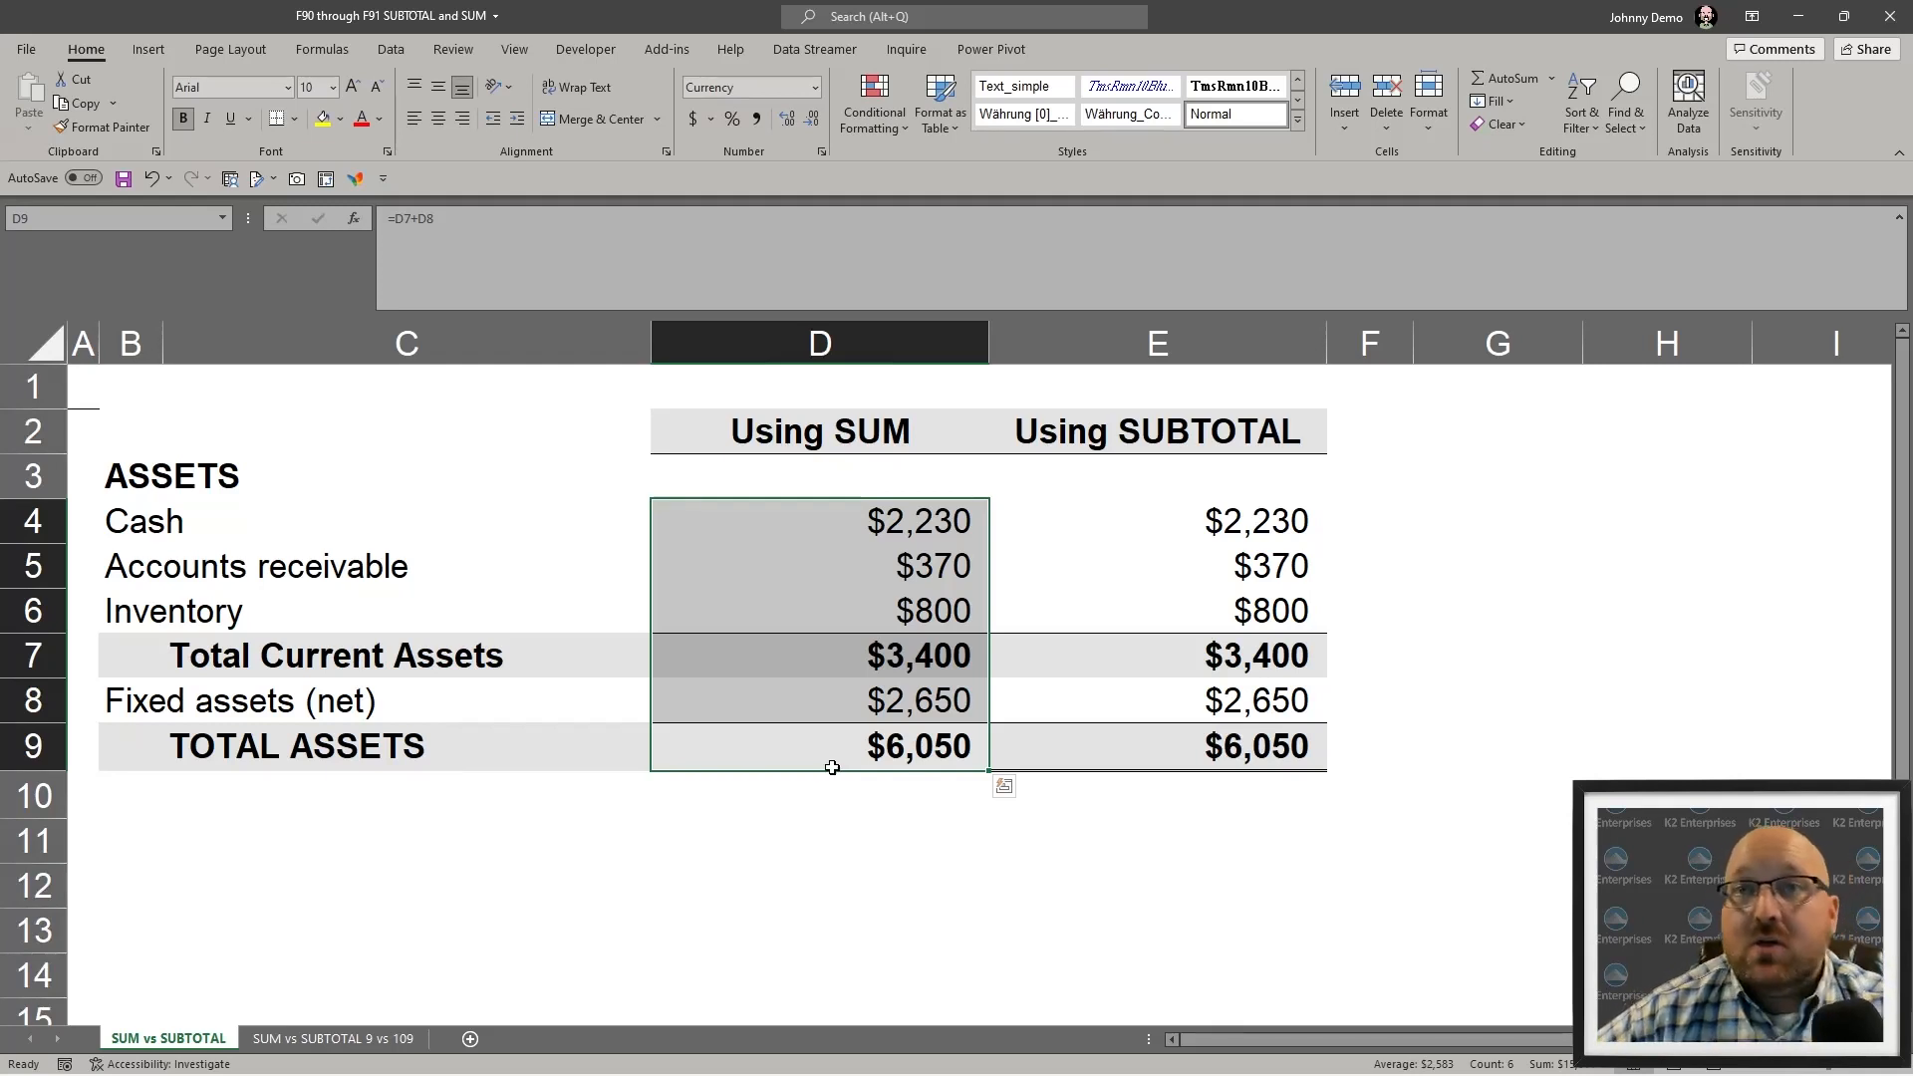
left_click(960, 884)
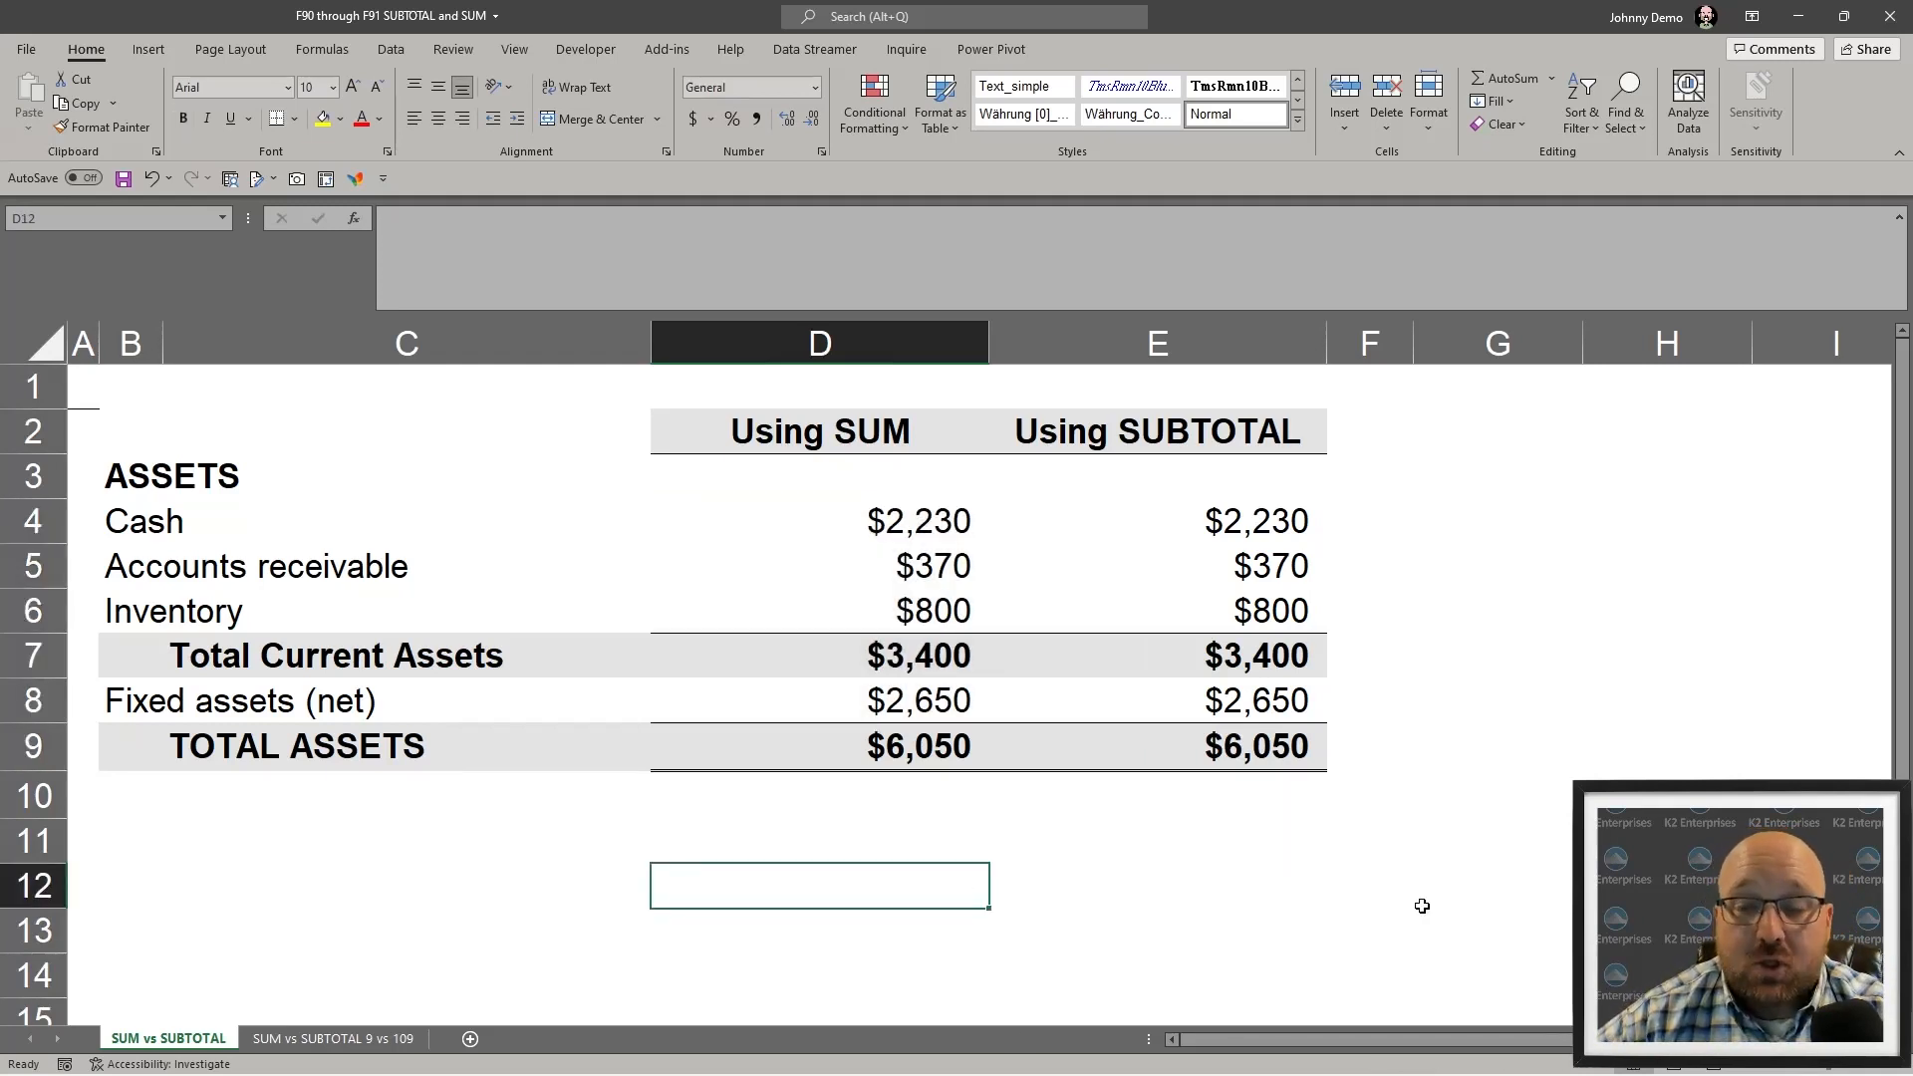
- Enter a SUM formula over D4:D8 for TOTAL ASSETS in D9
left_click(874, 747)
type("=sum(")
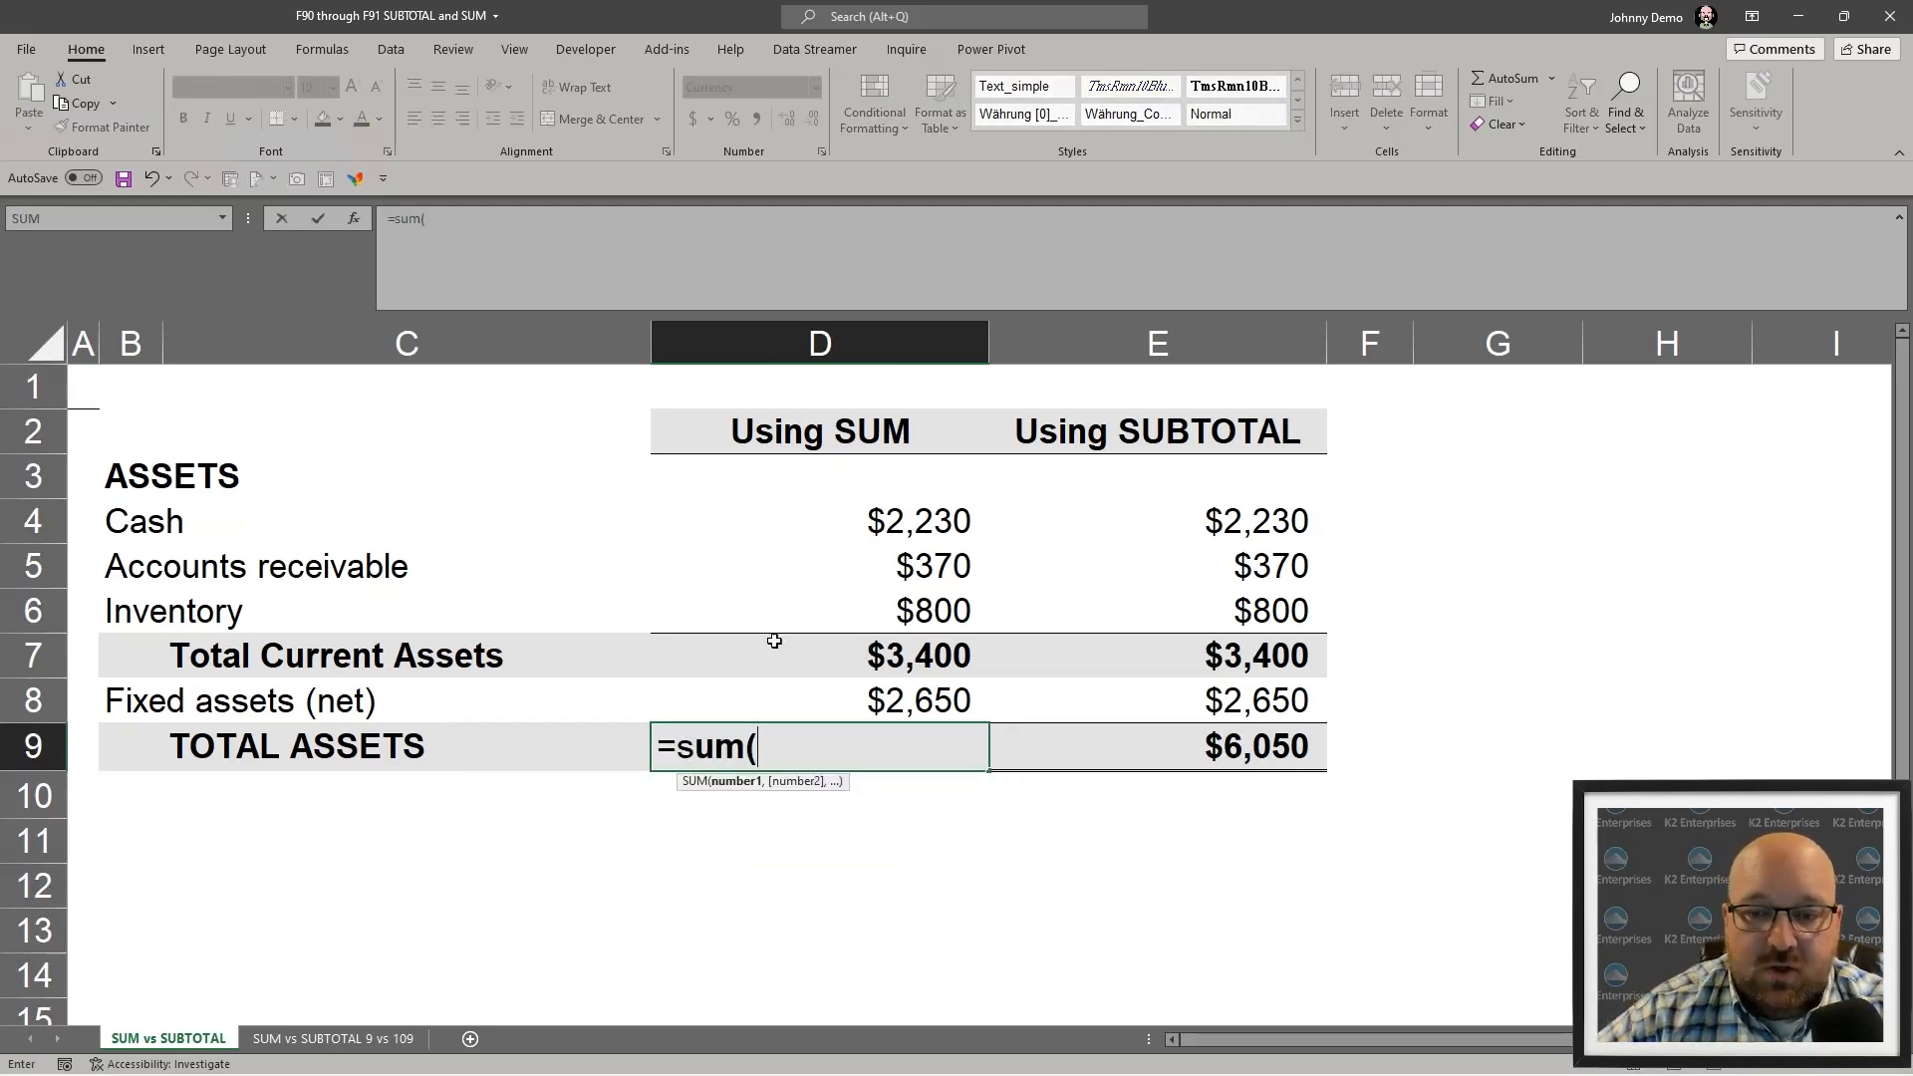
left_click_drag(811, 699, 822, 541)
key("Return")
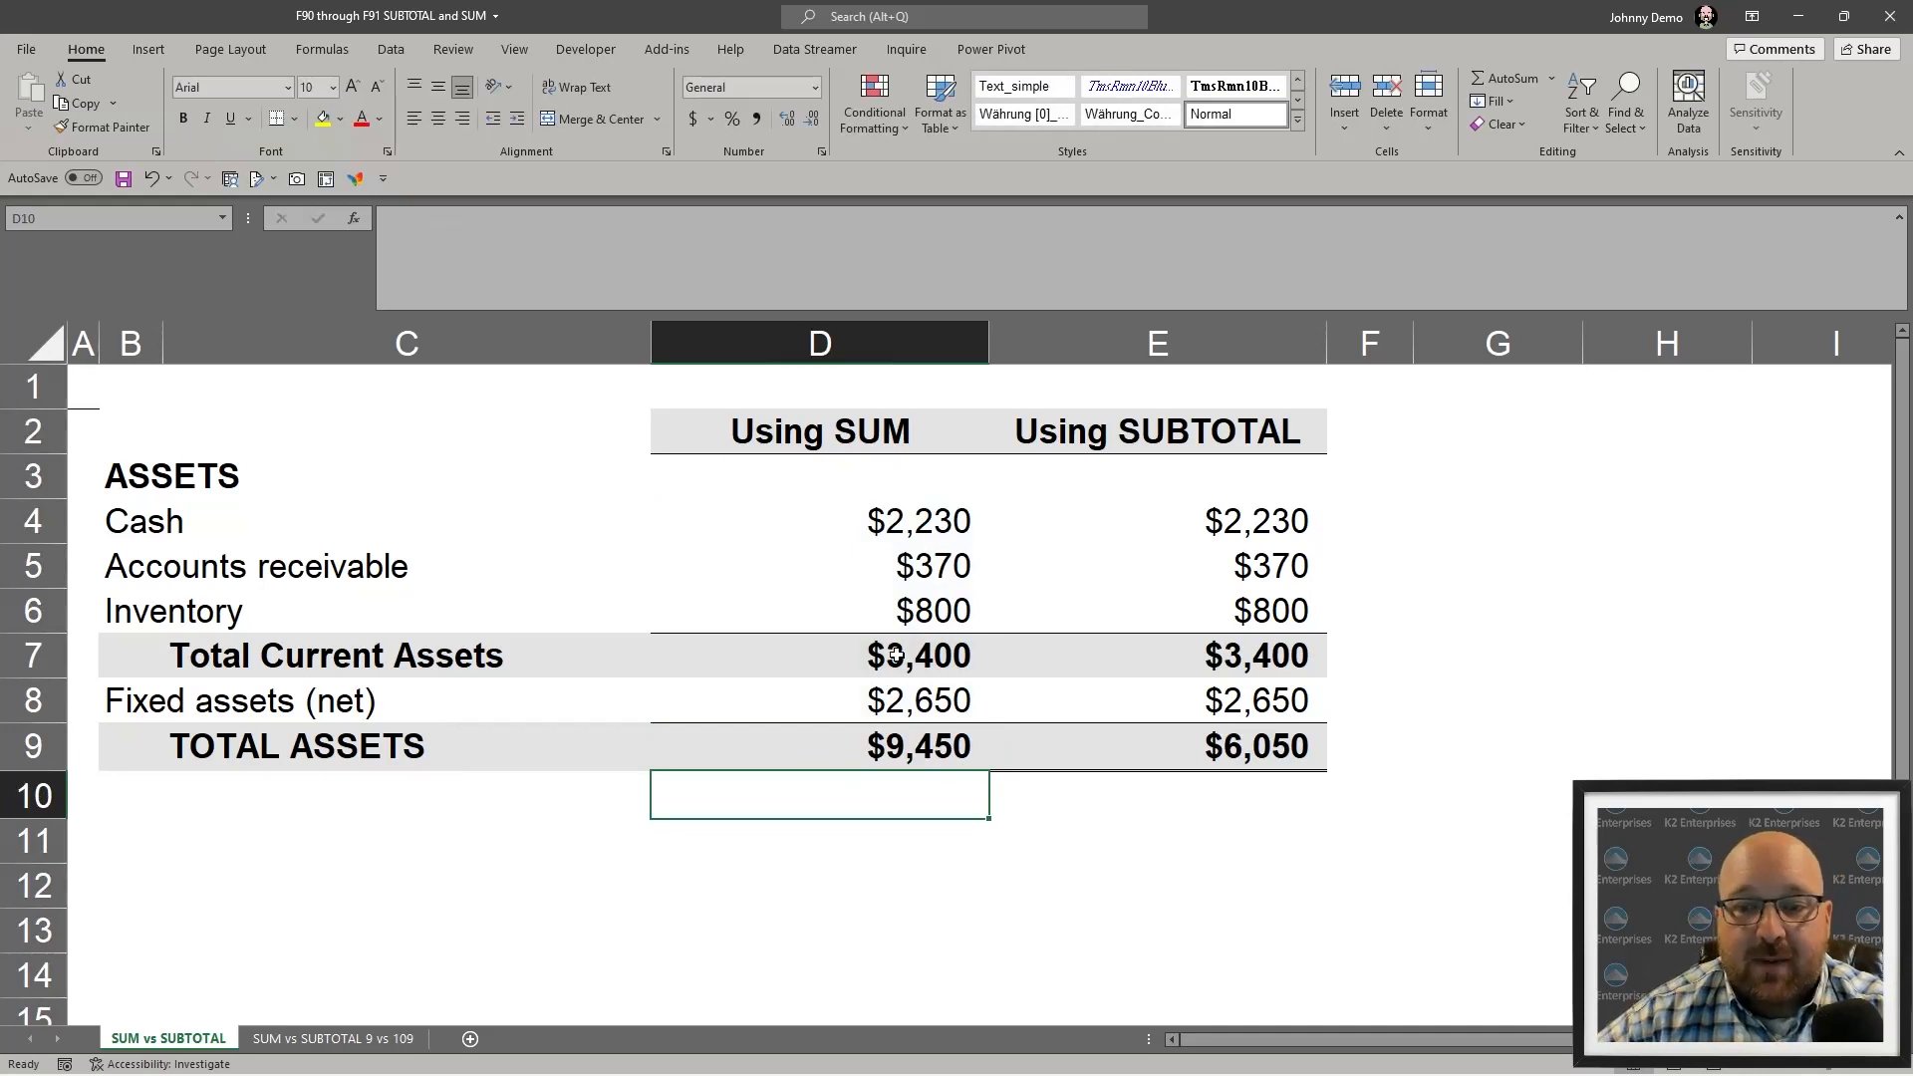
- Highlight the current asset amounts and their total in D4:D7, and inspect the SUBTOTAL formula in E7 without changing it
left_click_drag(902, 522, 890, 623)
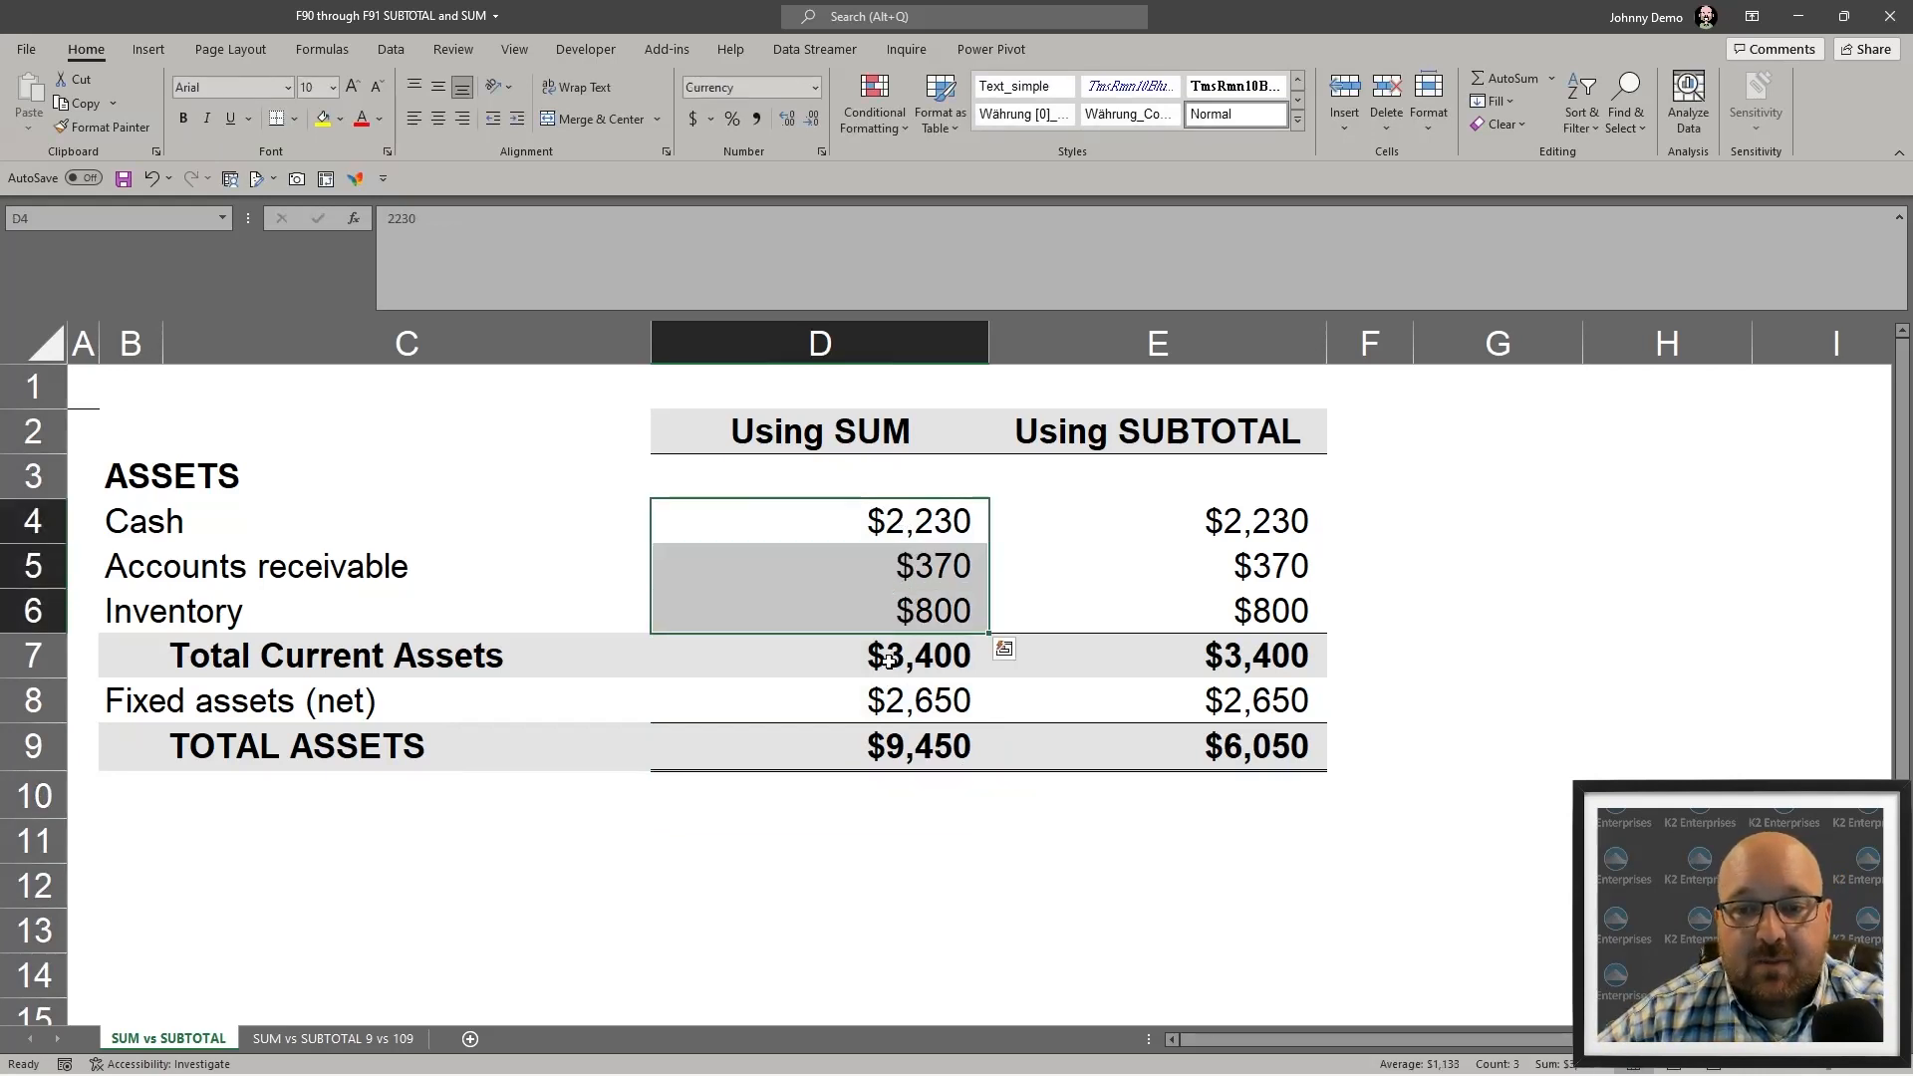
left_click(890, 661, "ctrl")
left_click(1682, 1074)
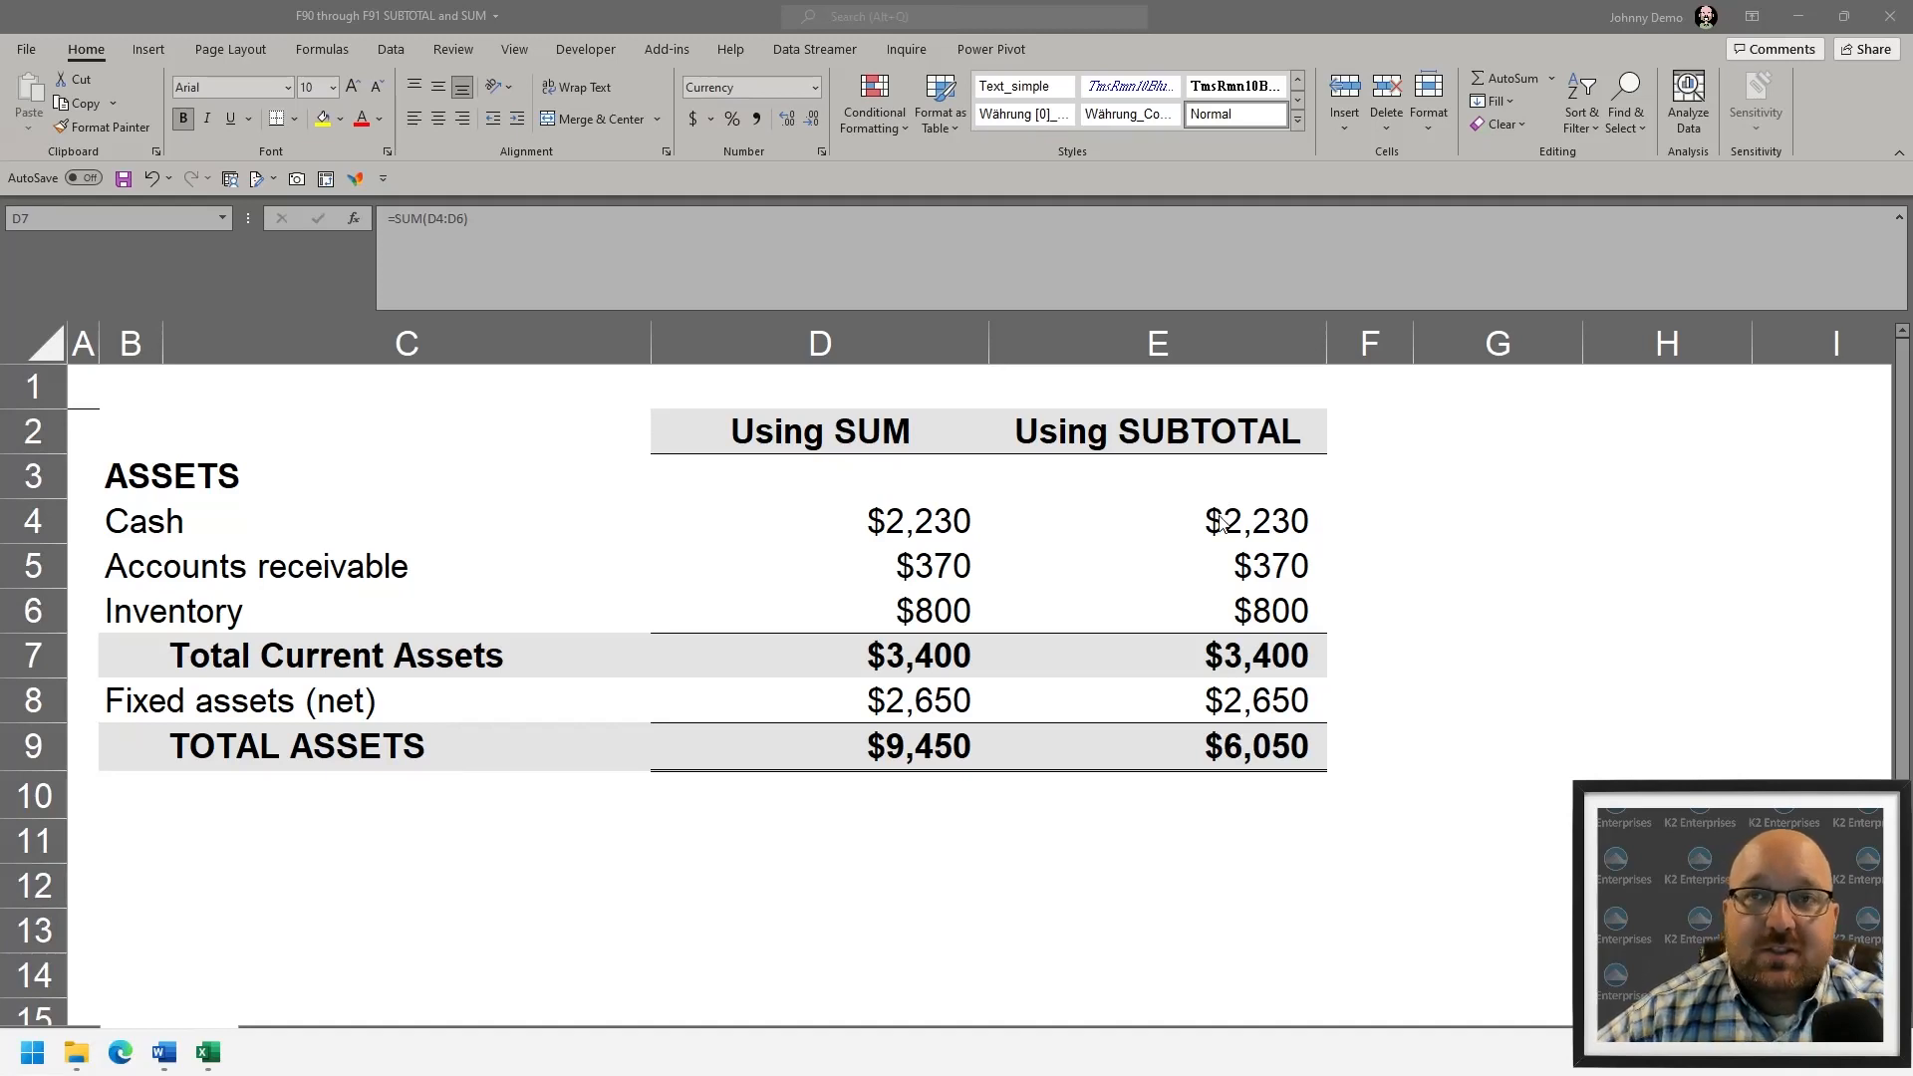
left_click(1223, 662)
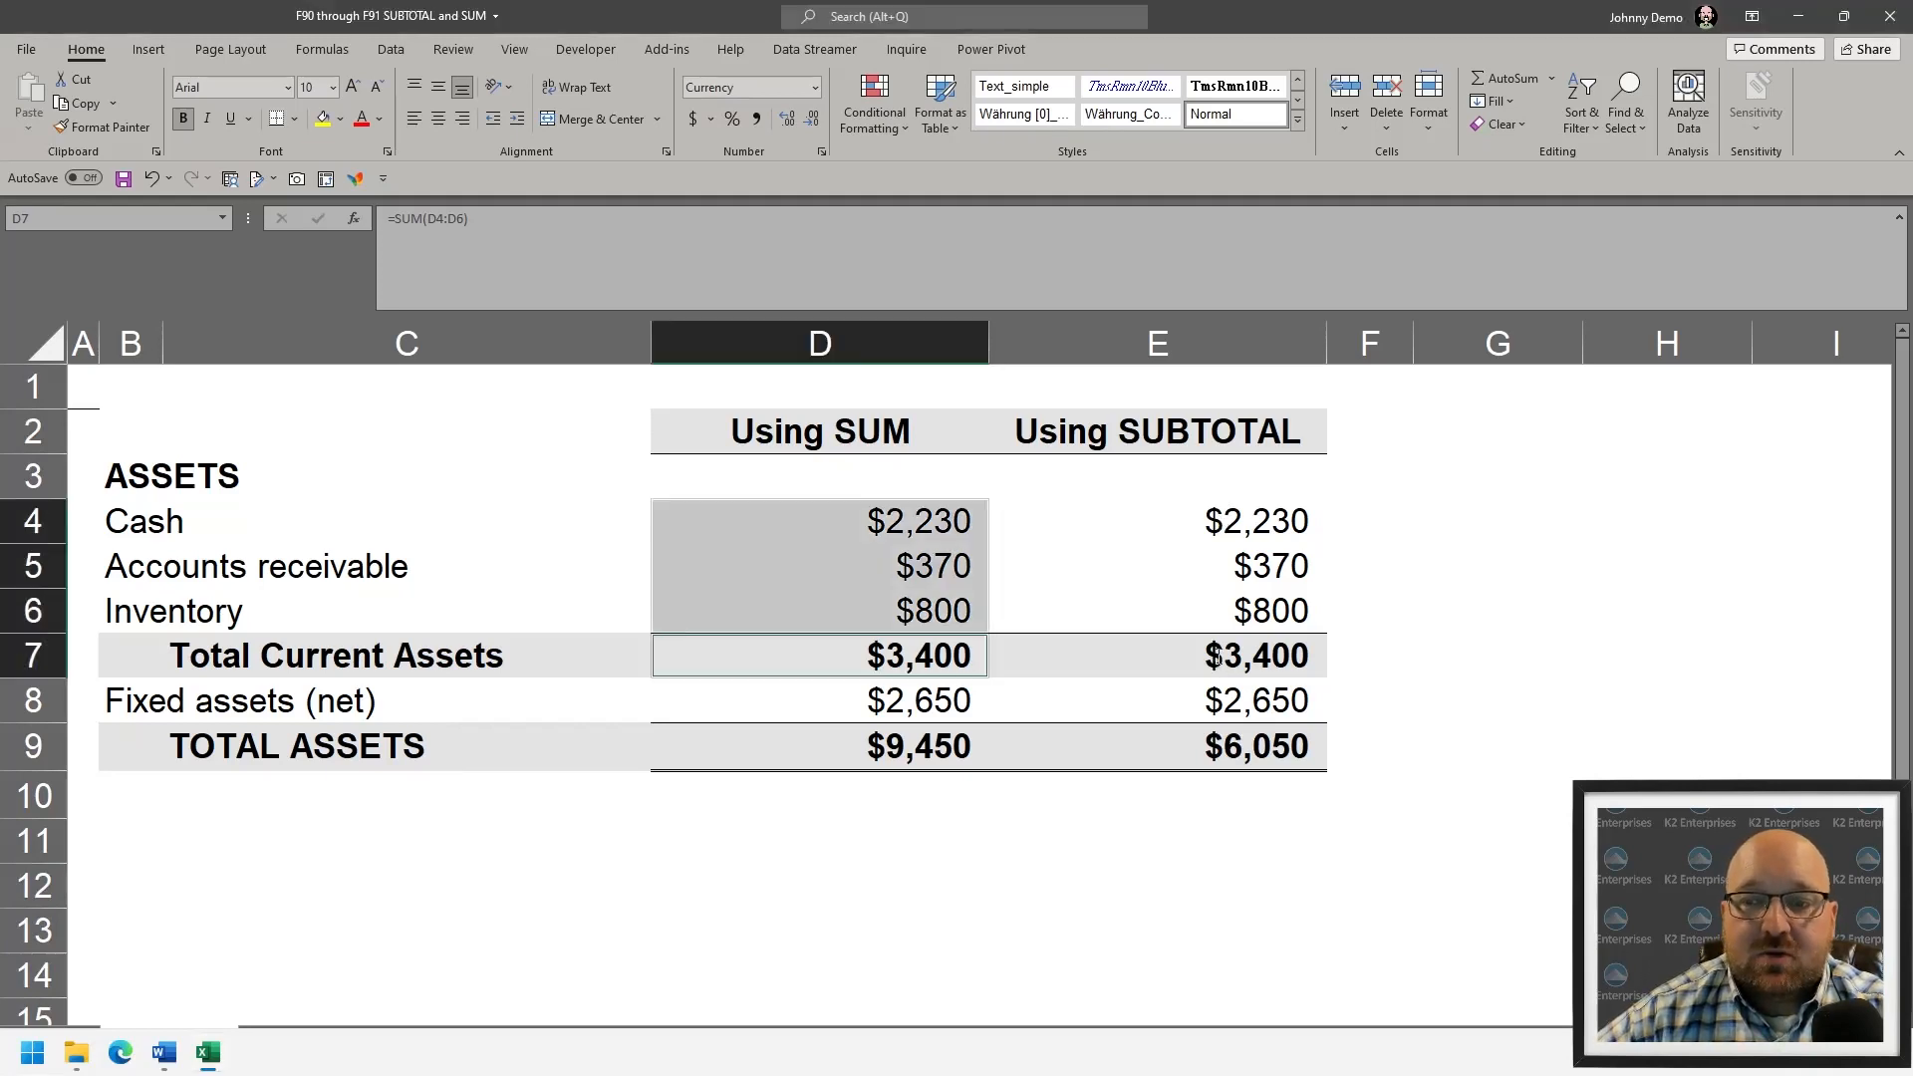
double_click(1236, 657)
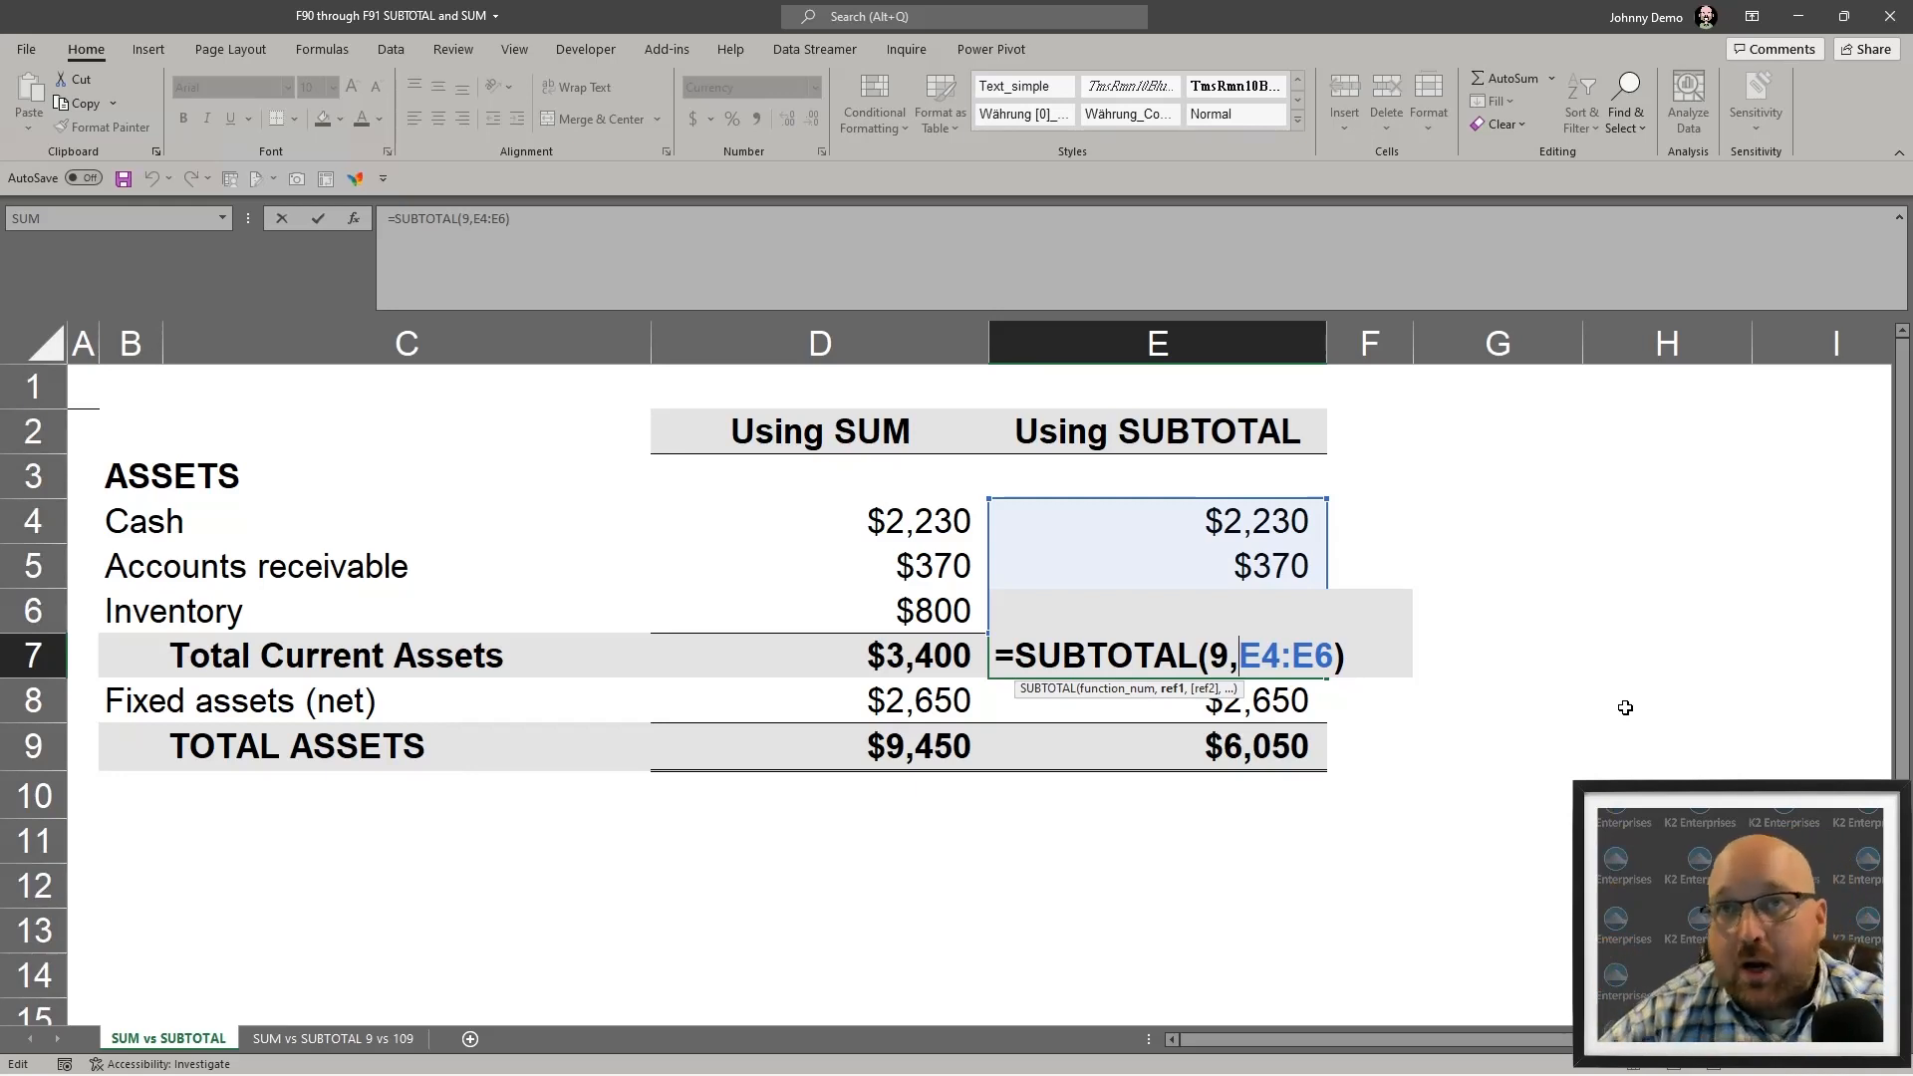
key("ctrl+Return")
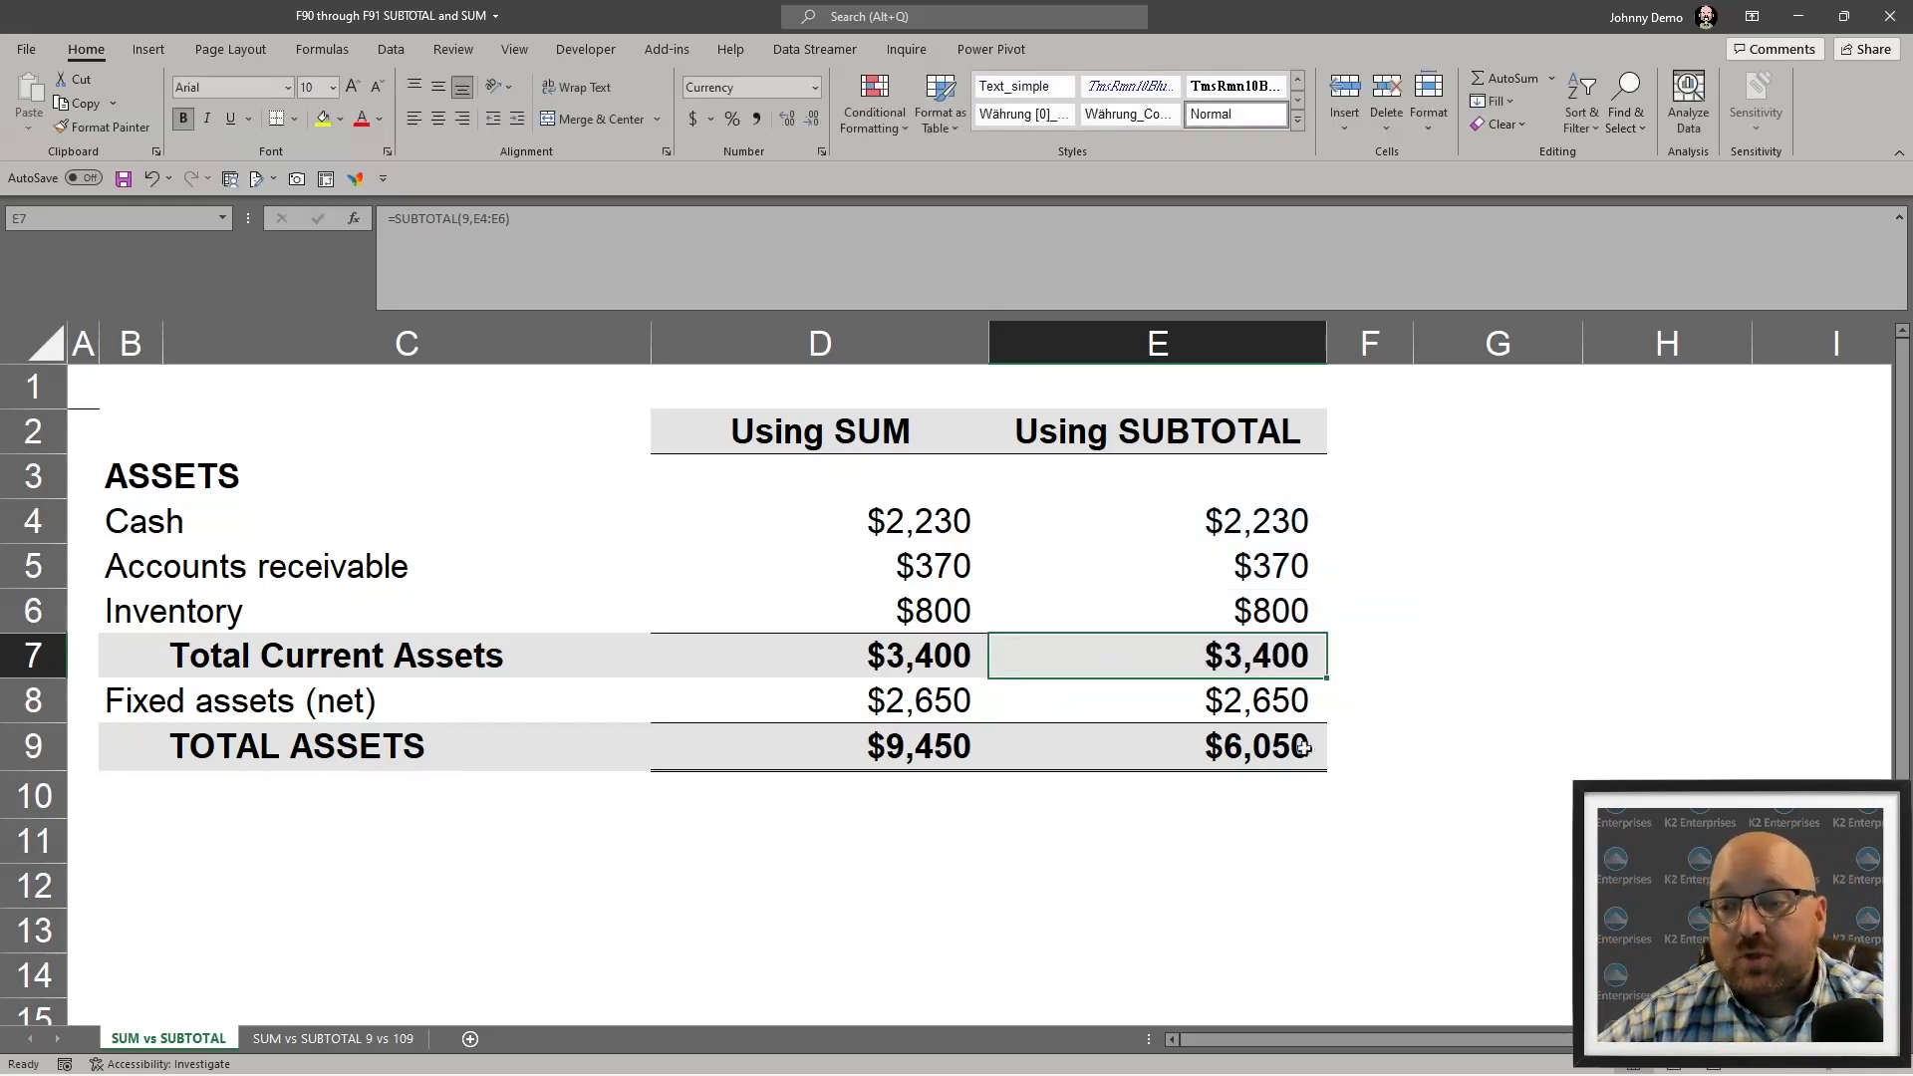
- Inspect the range and function number of the SUBTOTAL formula for TOTAL ASSETS in E9
key("Down")
key("Down")
key("alt+equal")
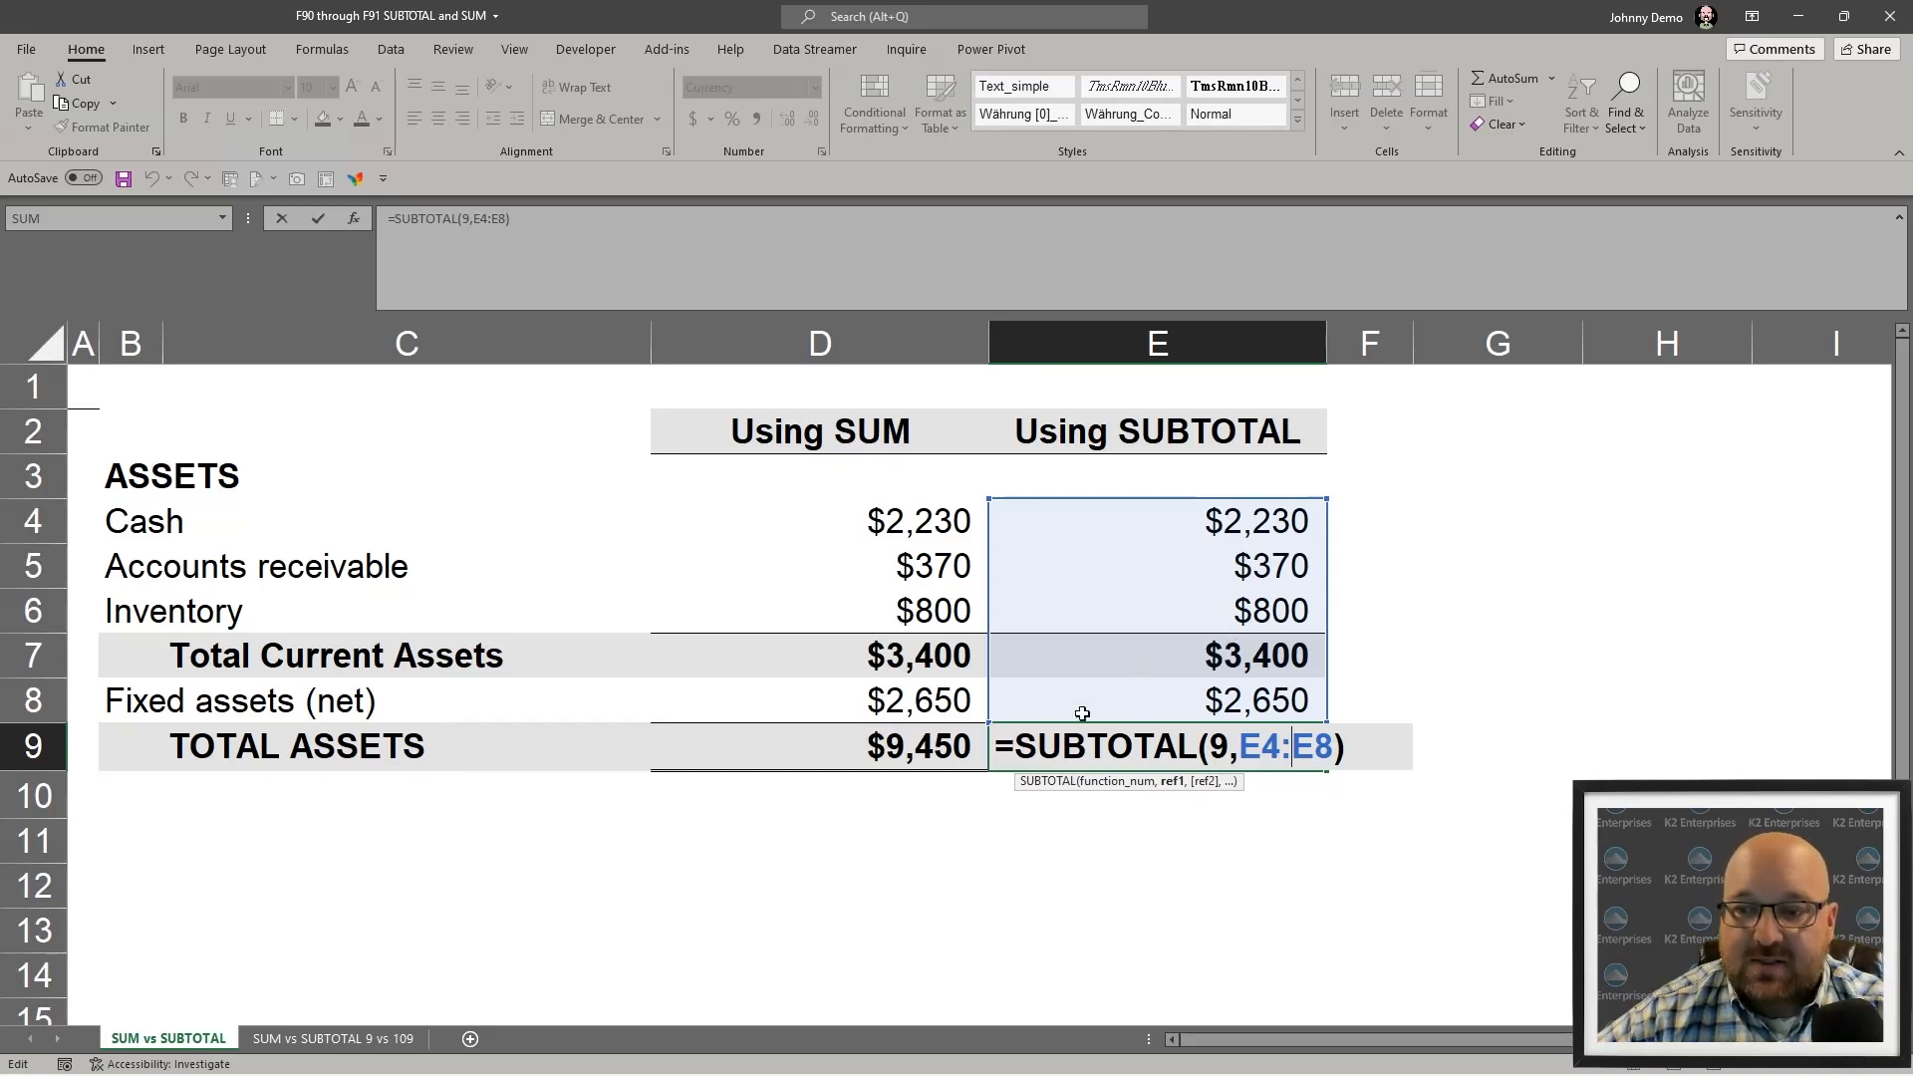
key("ctrl+Return")
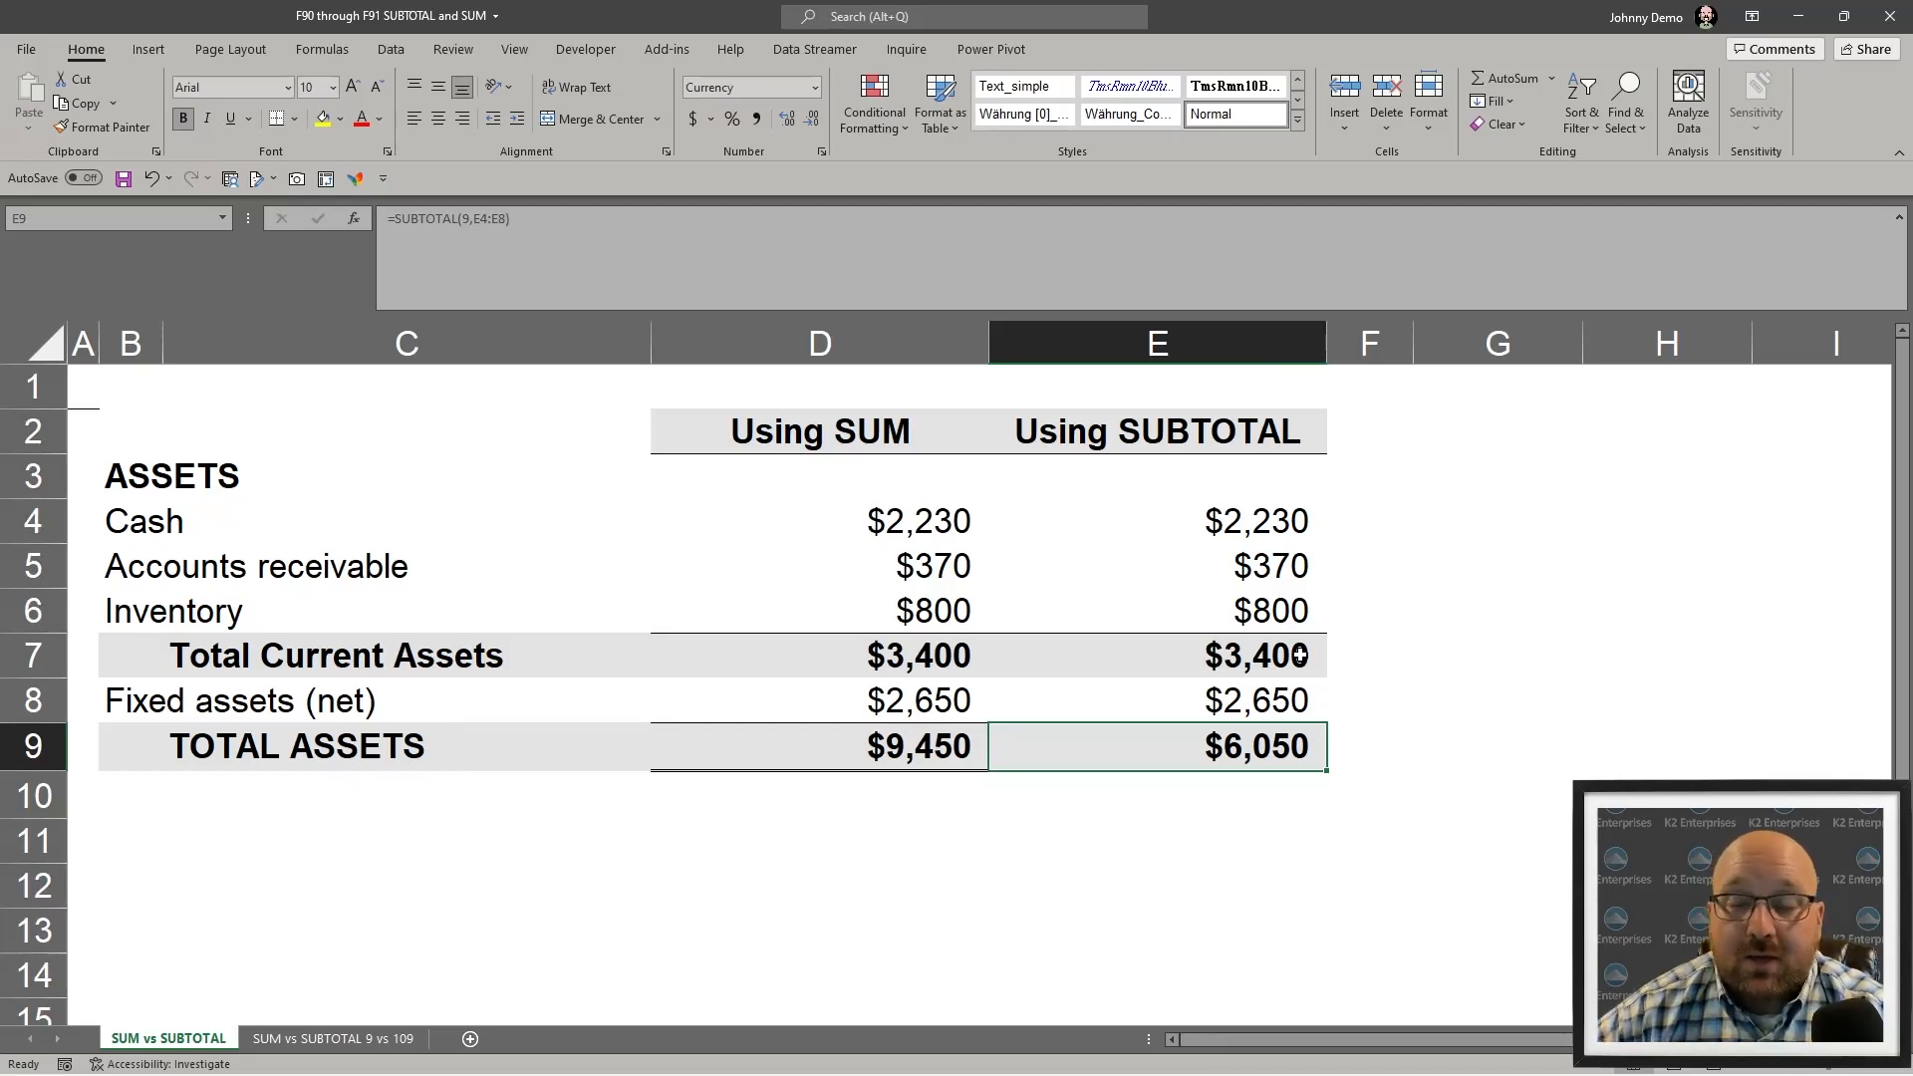
- Clear the SUBTOTAL formulas for TOTAL ASSETS in E9 and Total Current Assets in E7
key("Delete")
left_click(1300, 654)
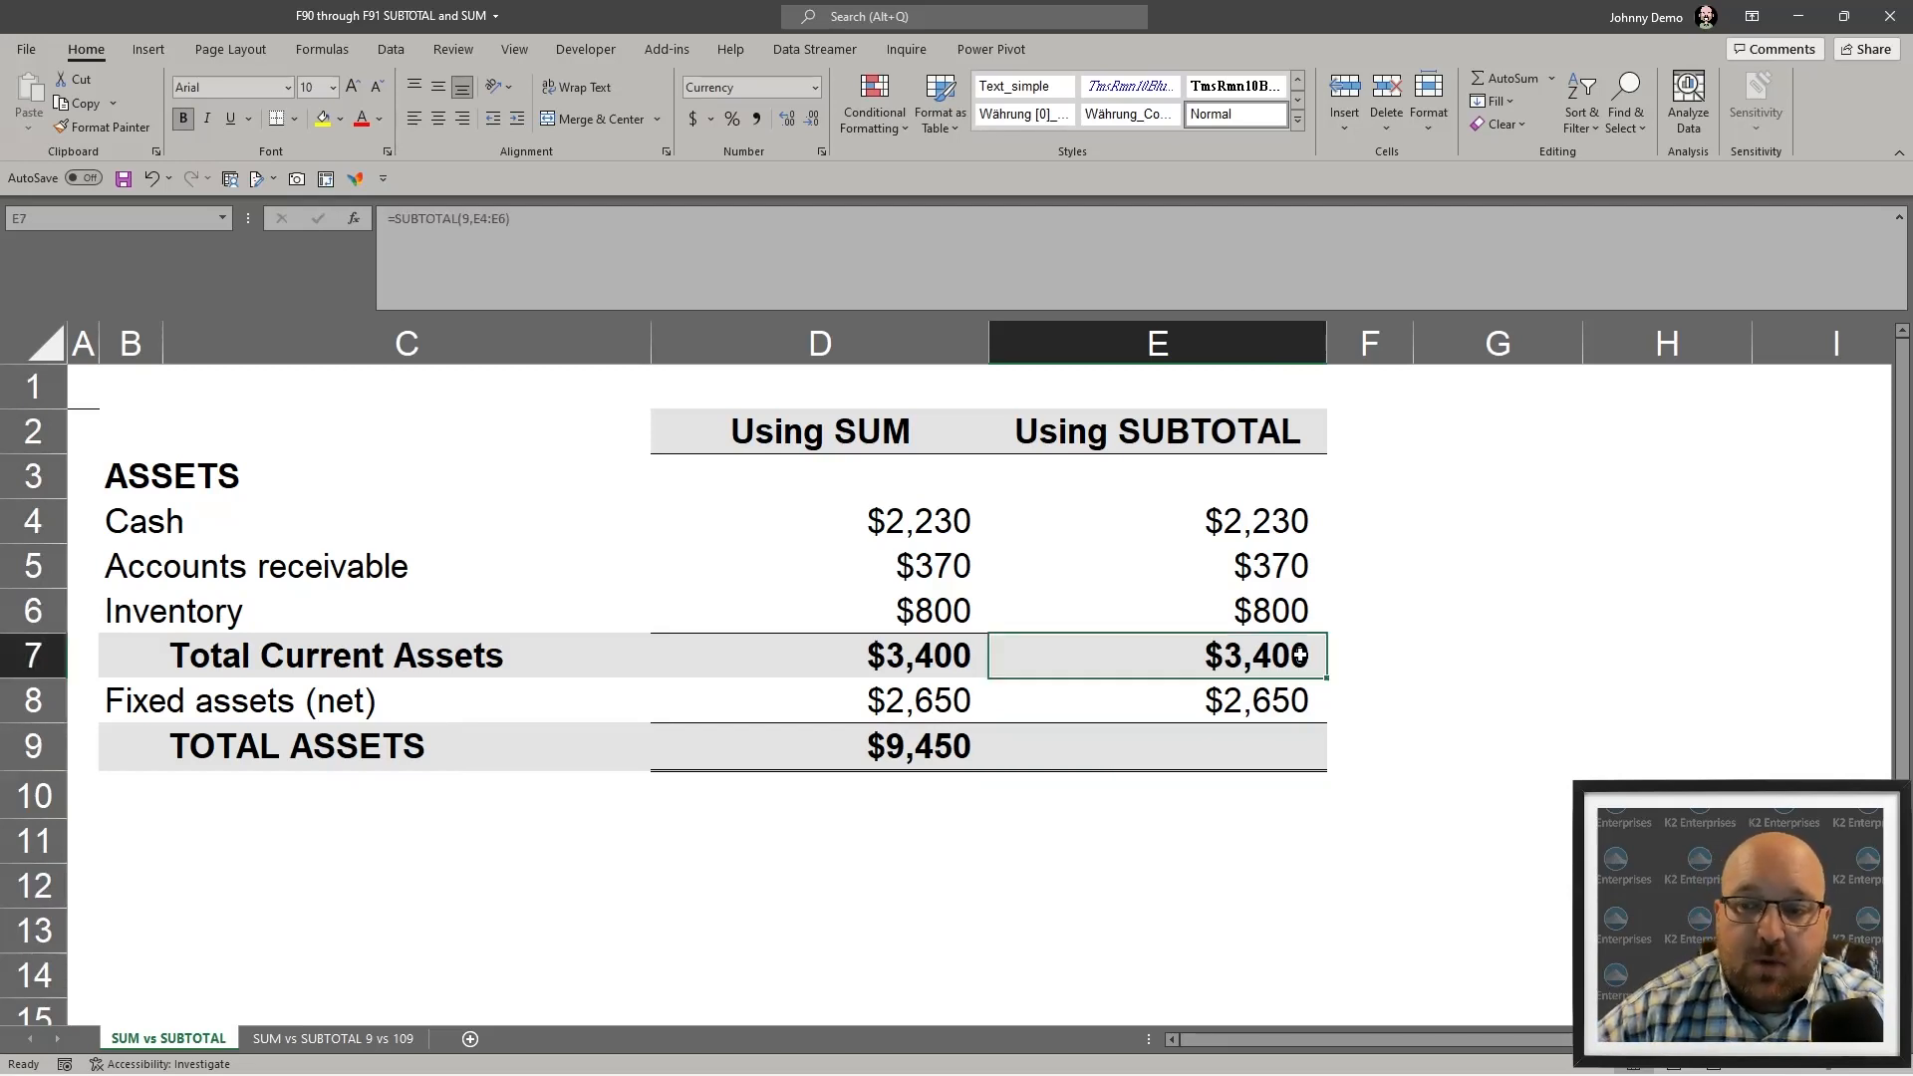
key("Delete")
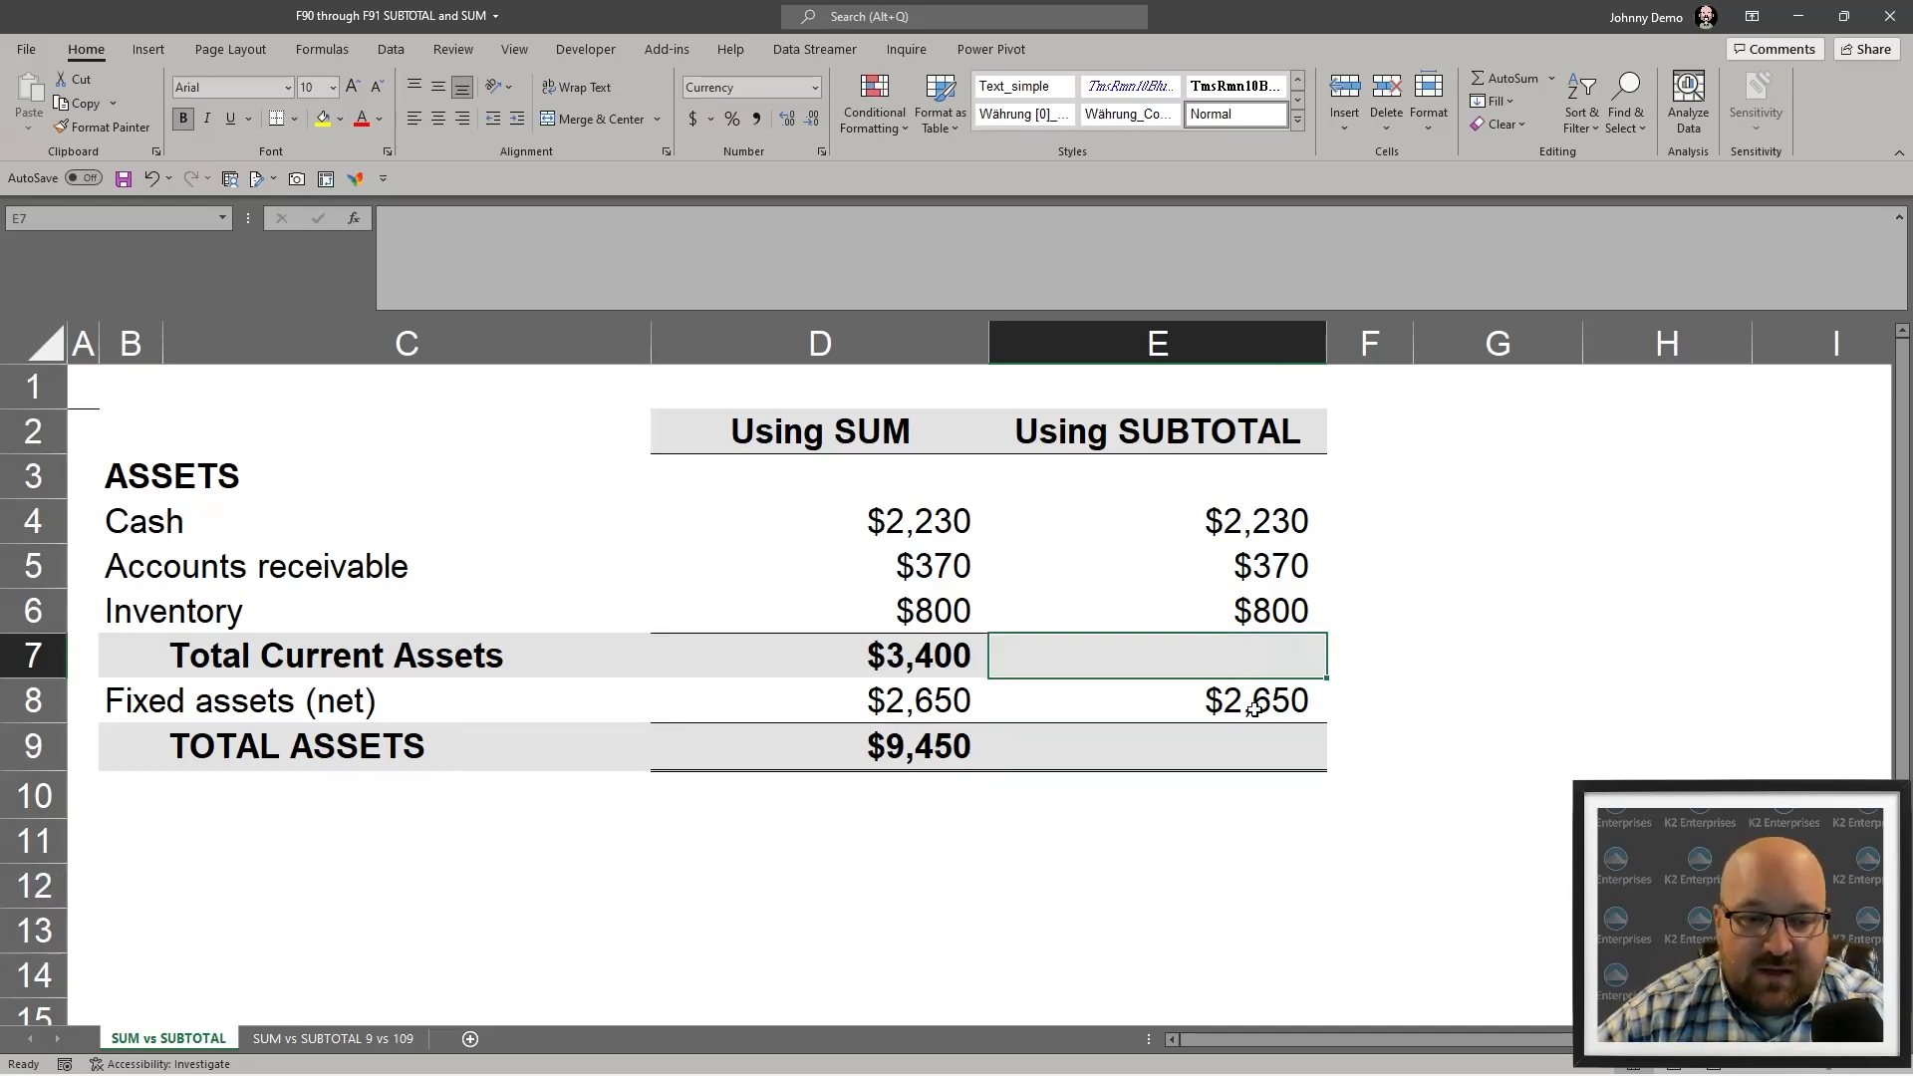
- Enter a SUBTOTAL formula with function number 9 (SUM) over E4:E6 for Total Current Assets in E7
scroll(1256, 708, "up", 1, "ctrl")
type("=sub")
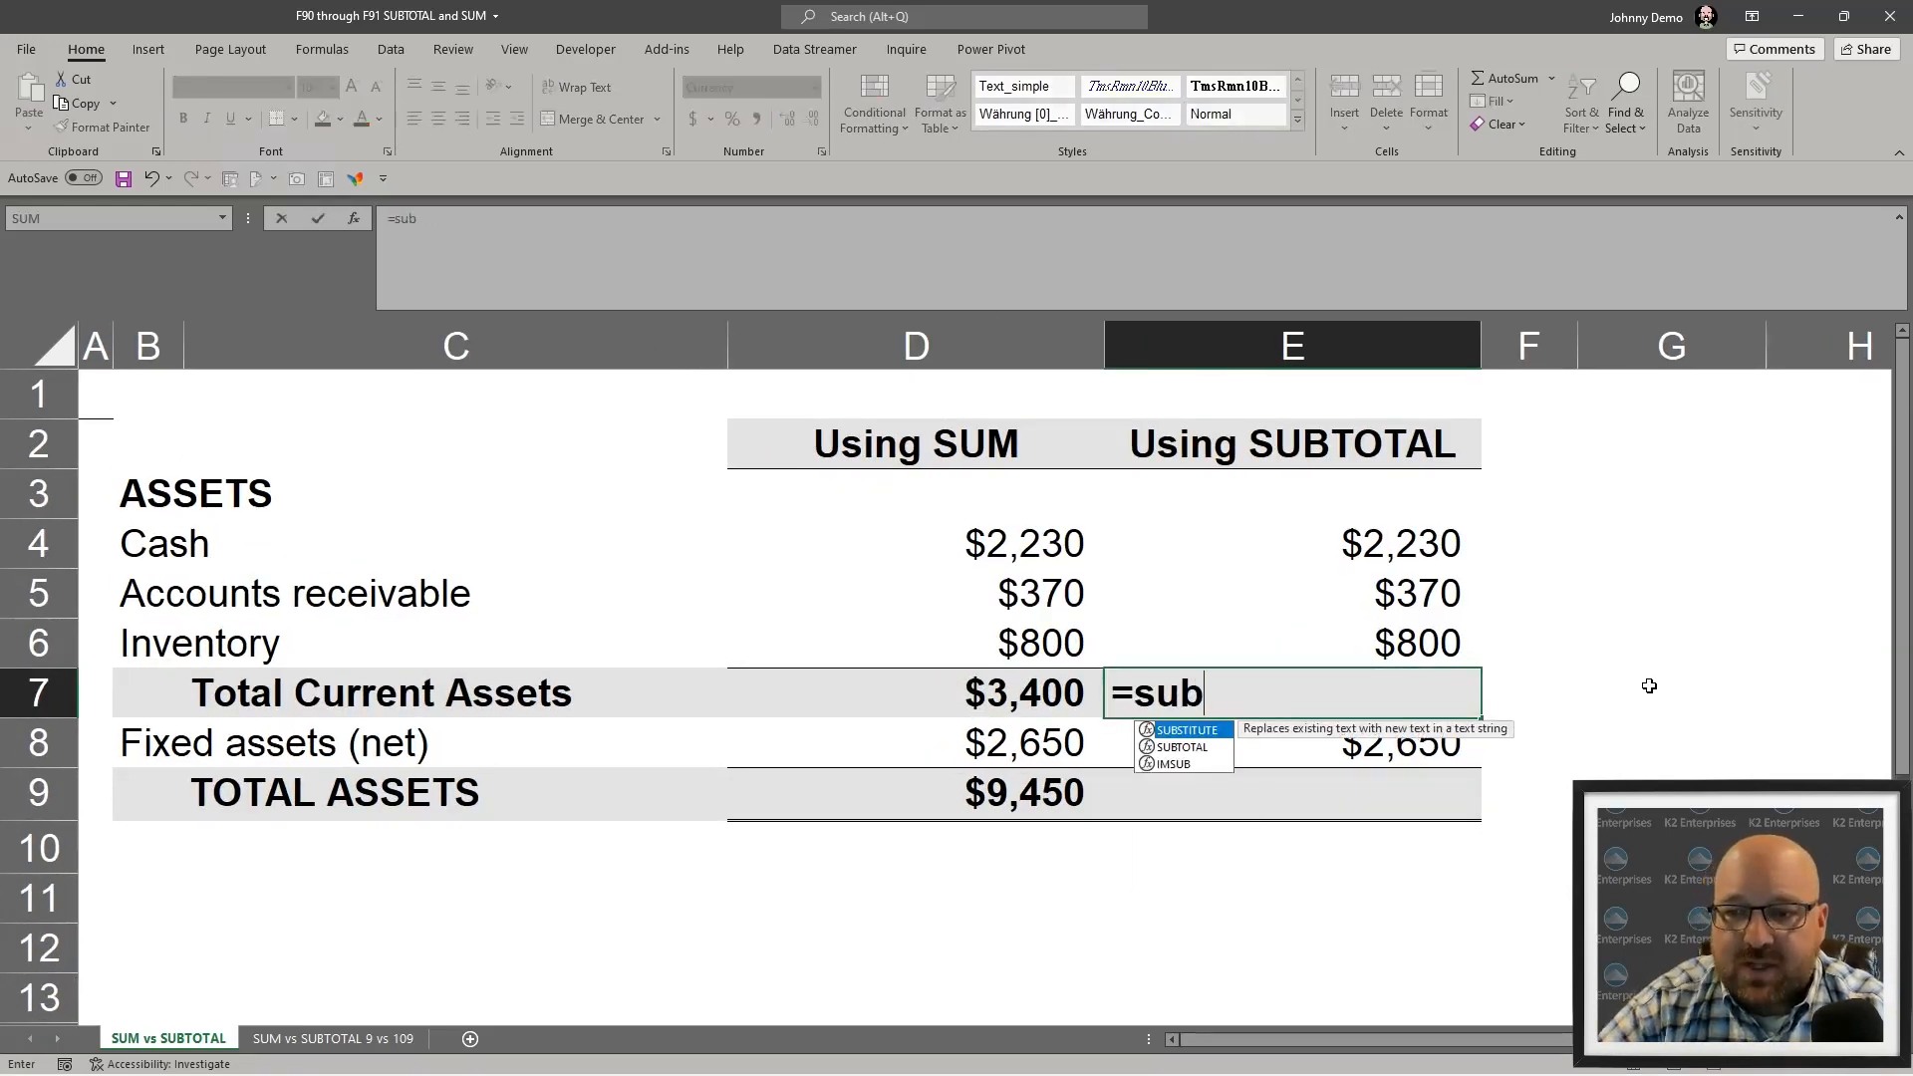
key("Down")
key("Tab")
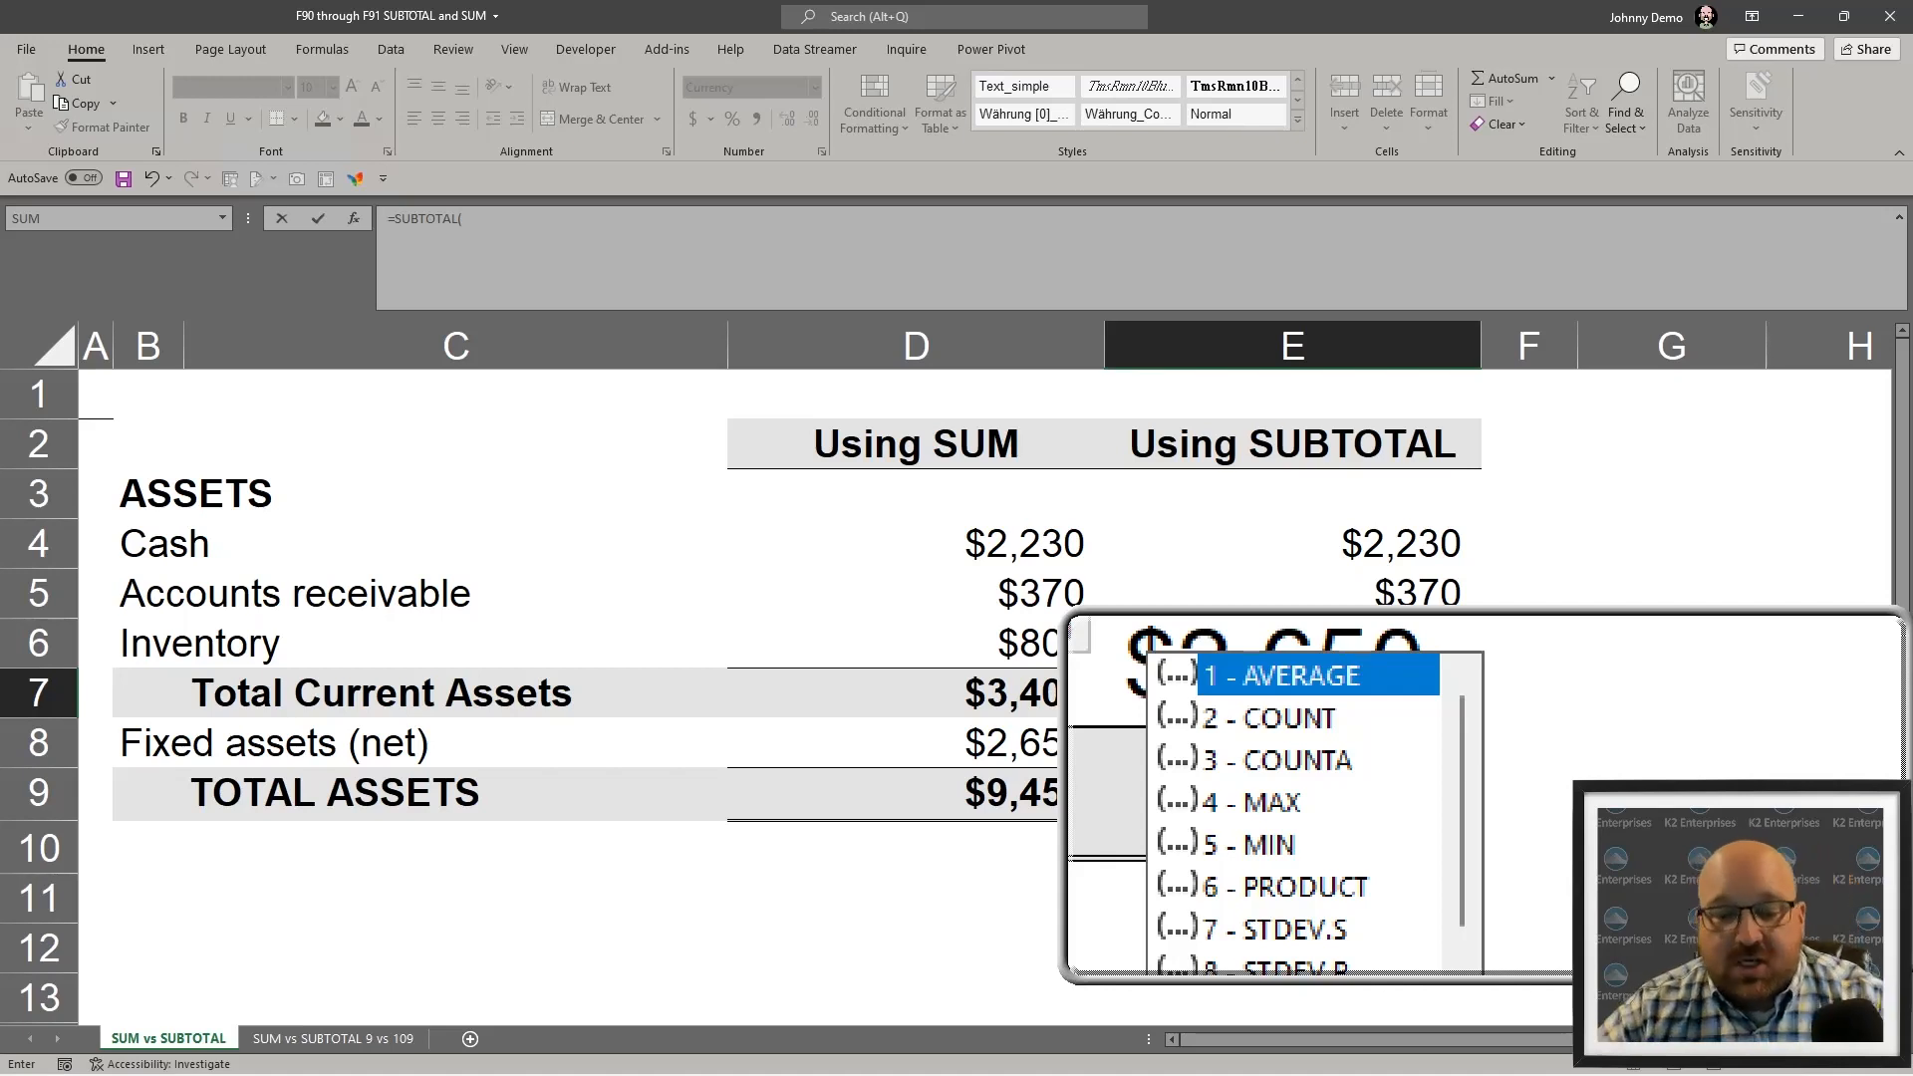
scroll(1465, 828, "down", 2)
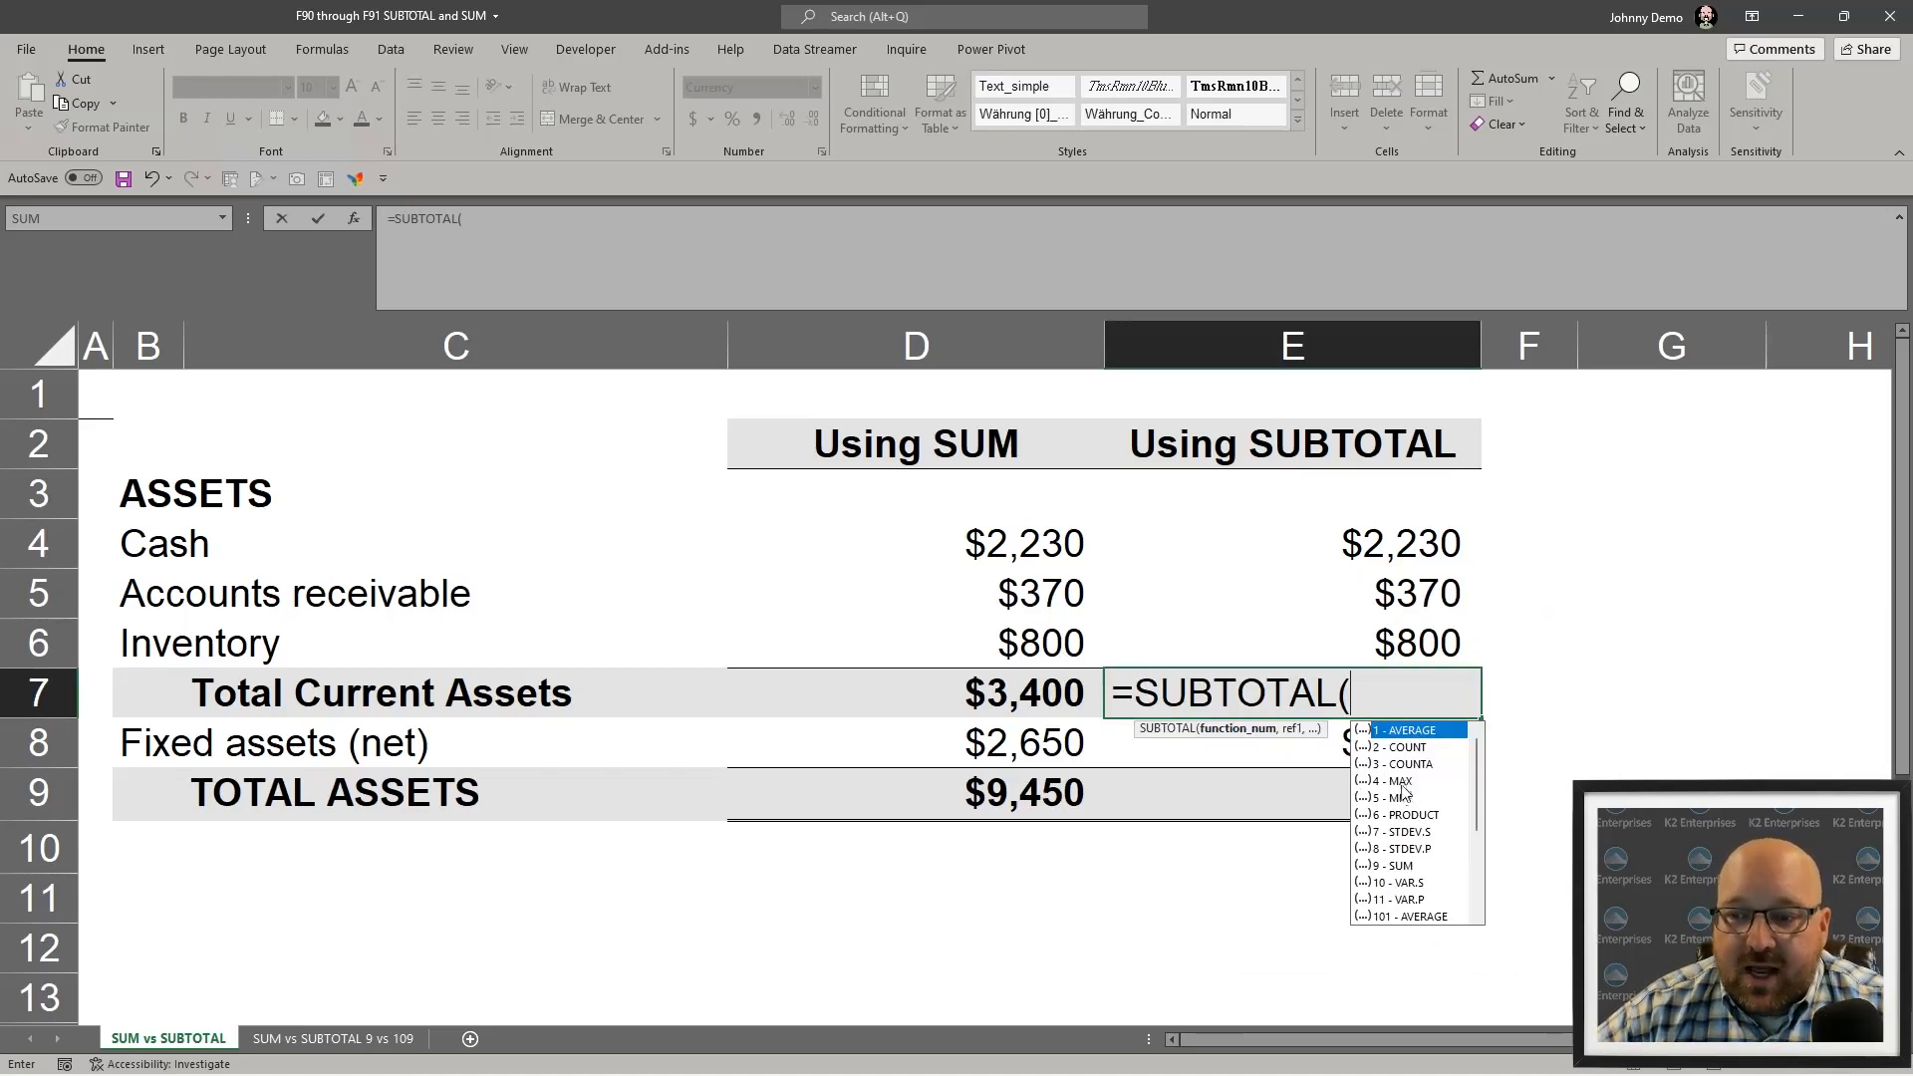
double_click(1401, 864)
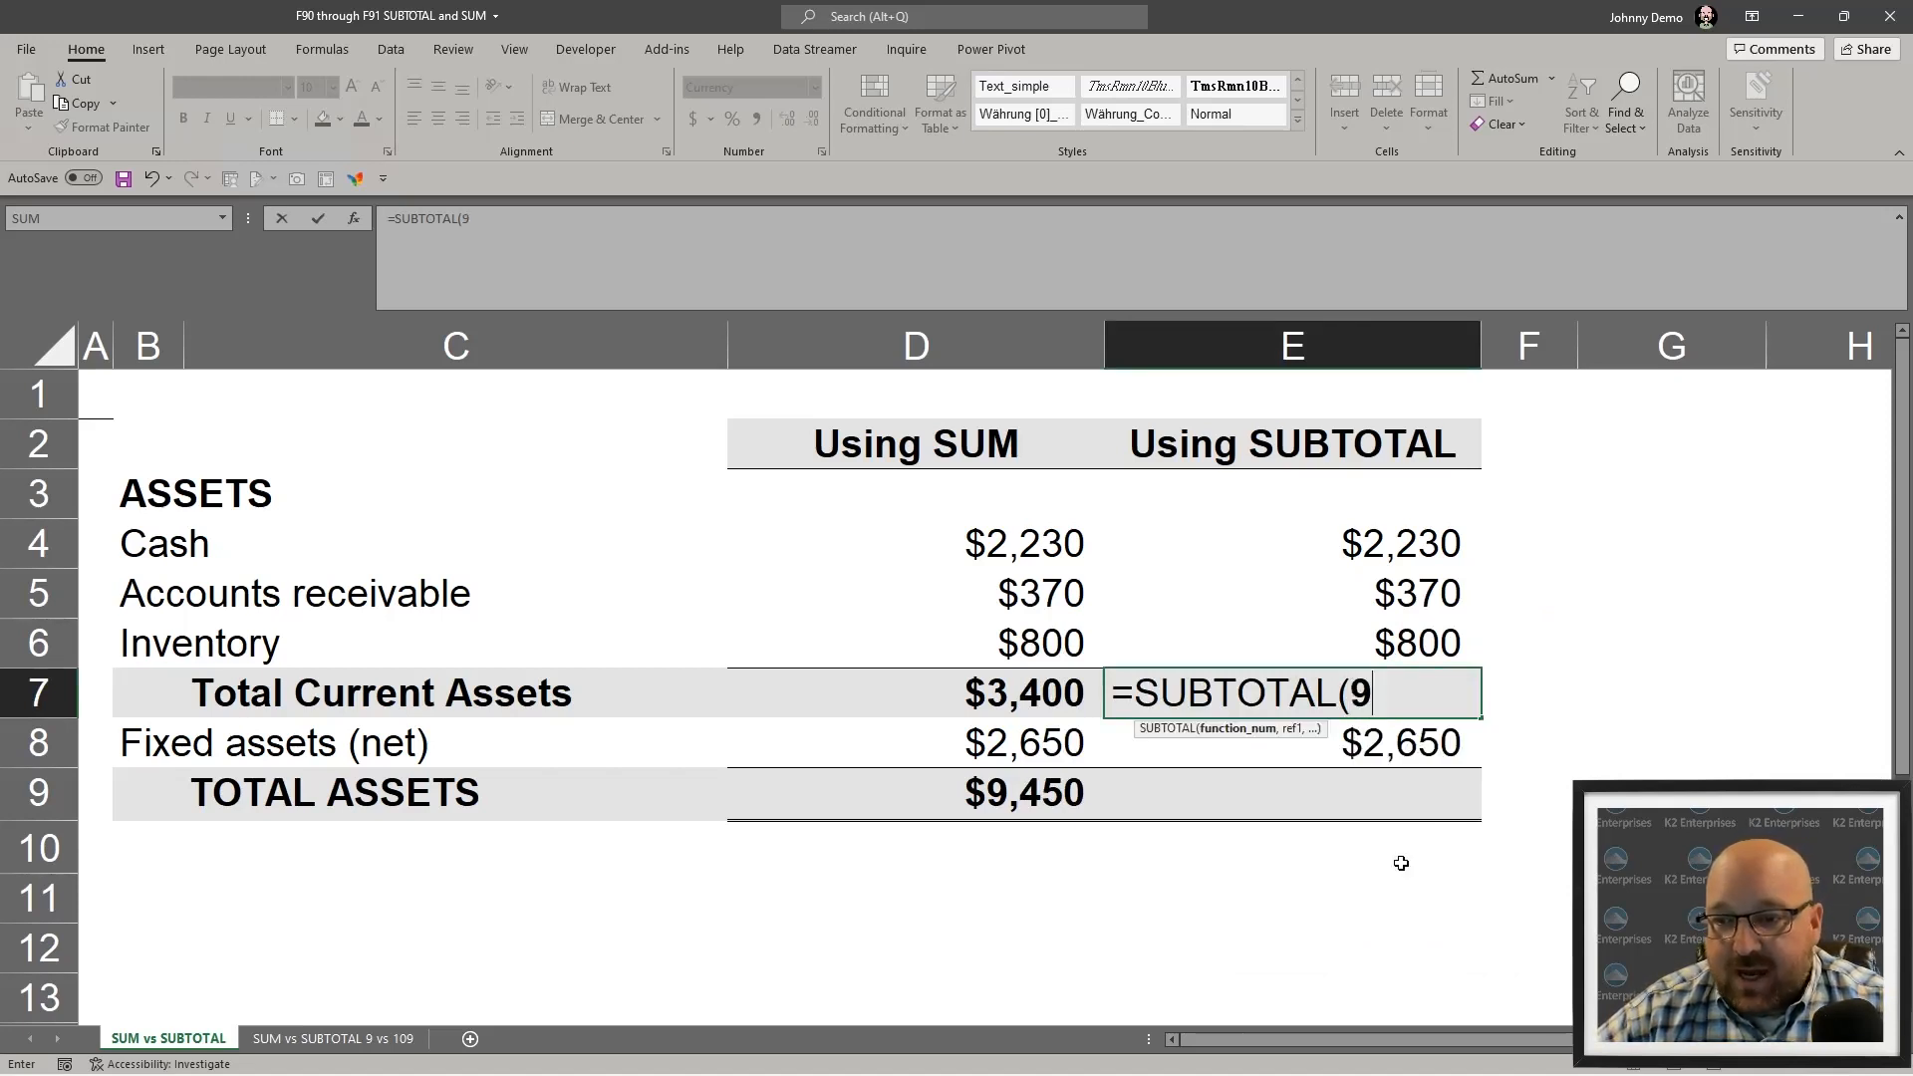
type(",")
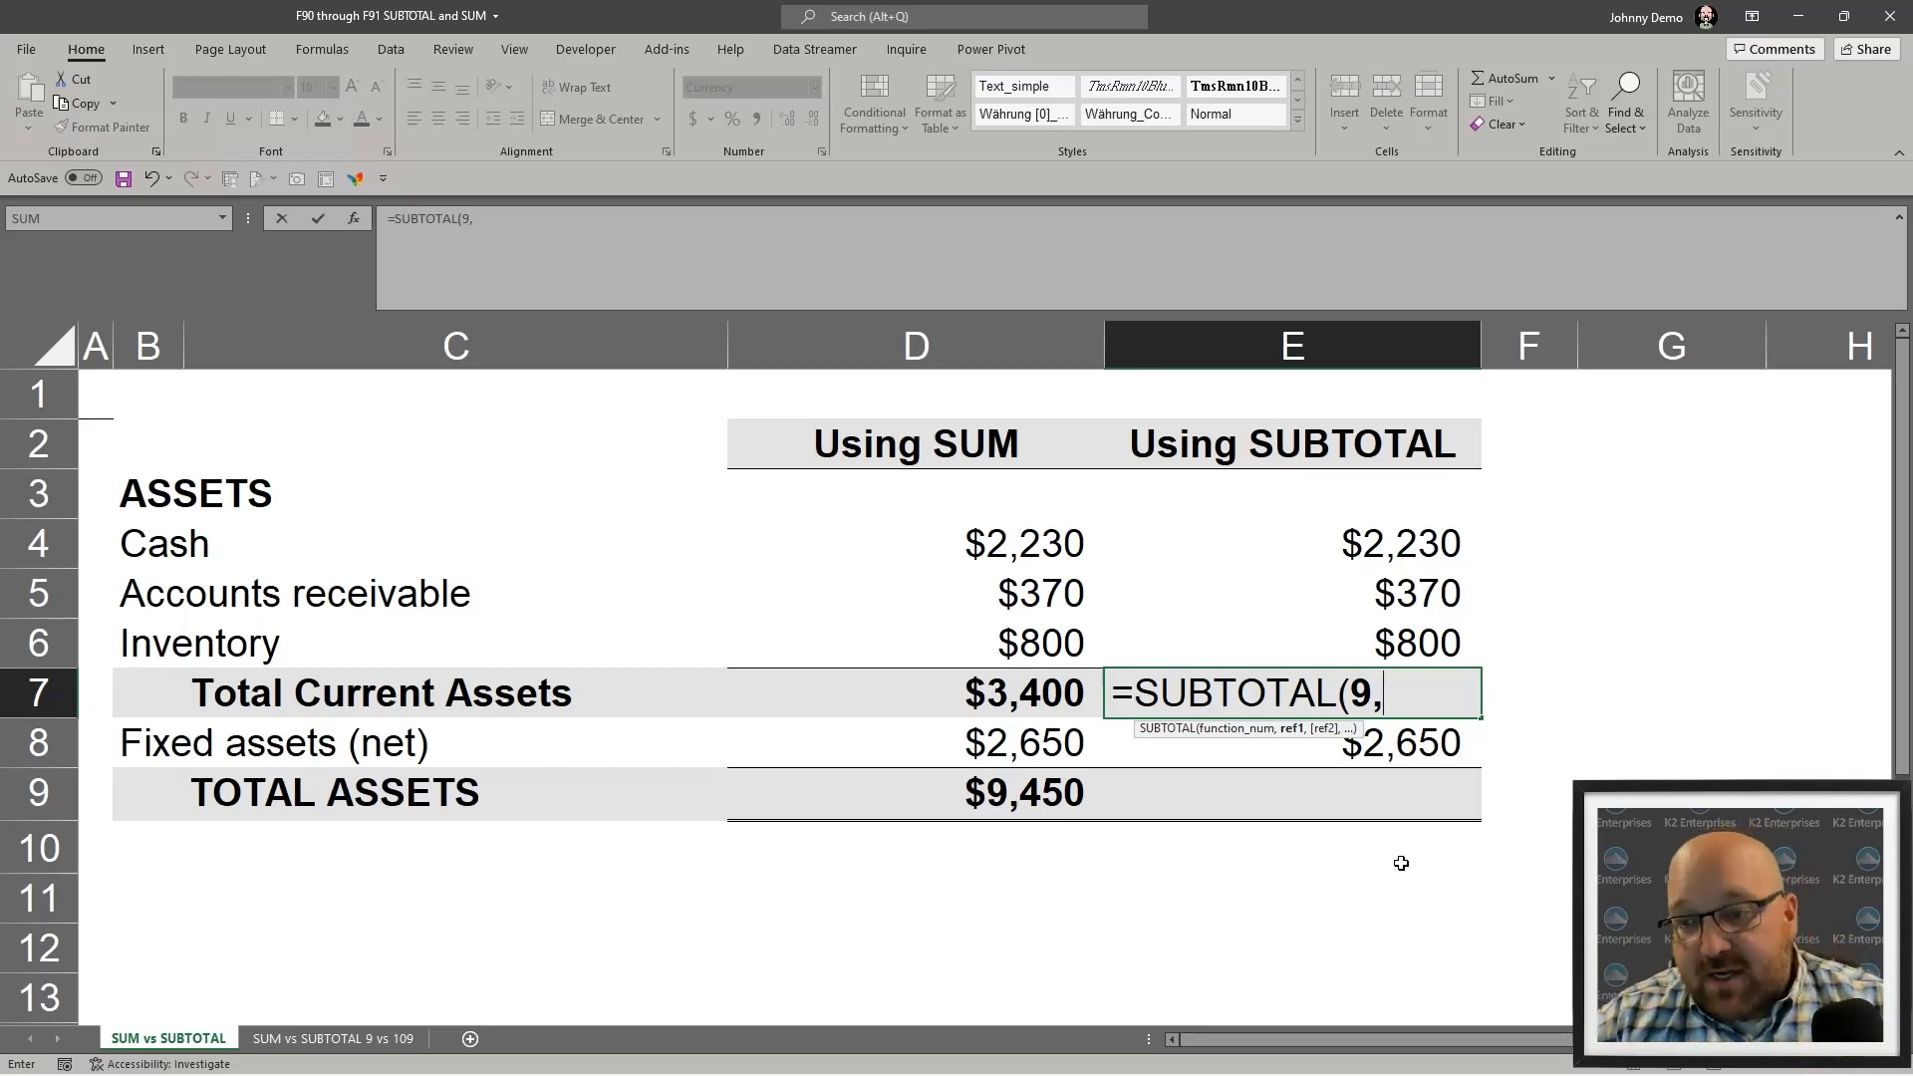
left_click_drag(1388, 554, 1395, 646)
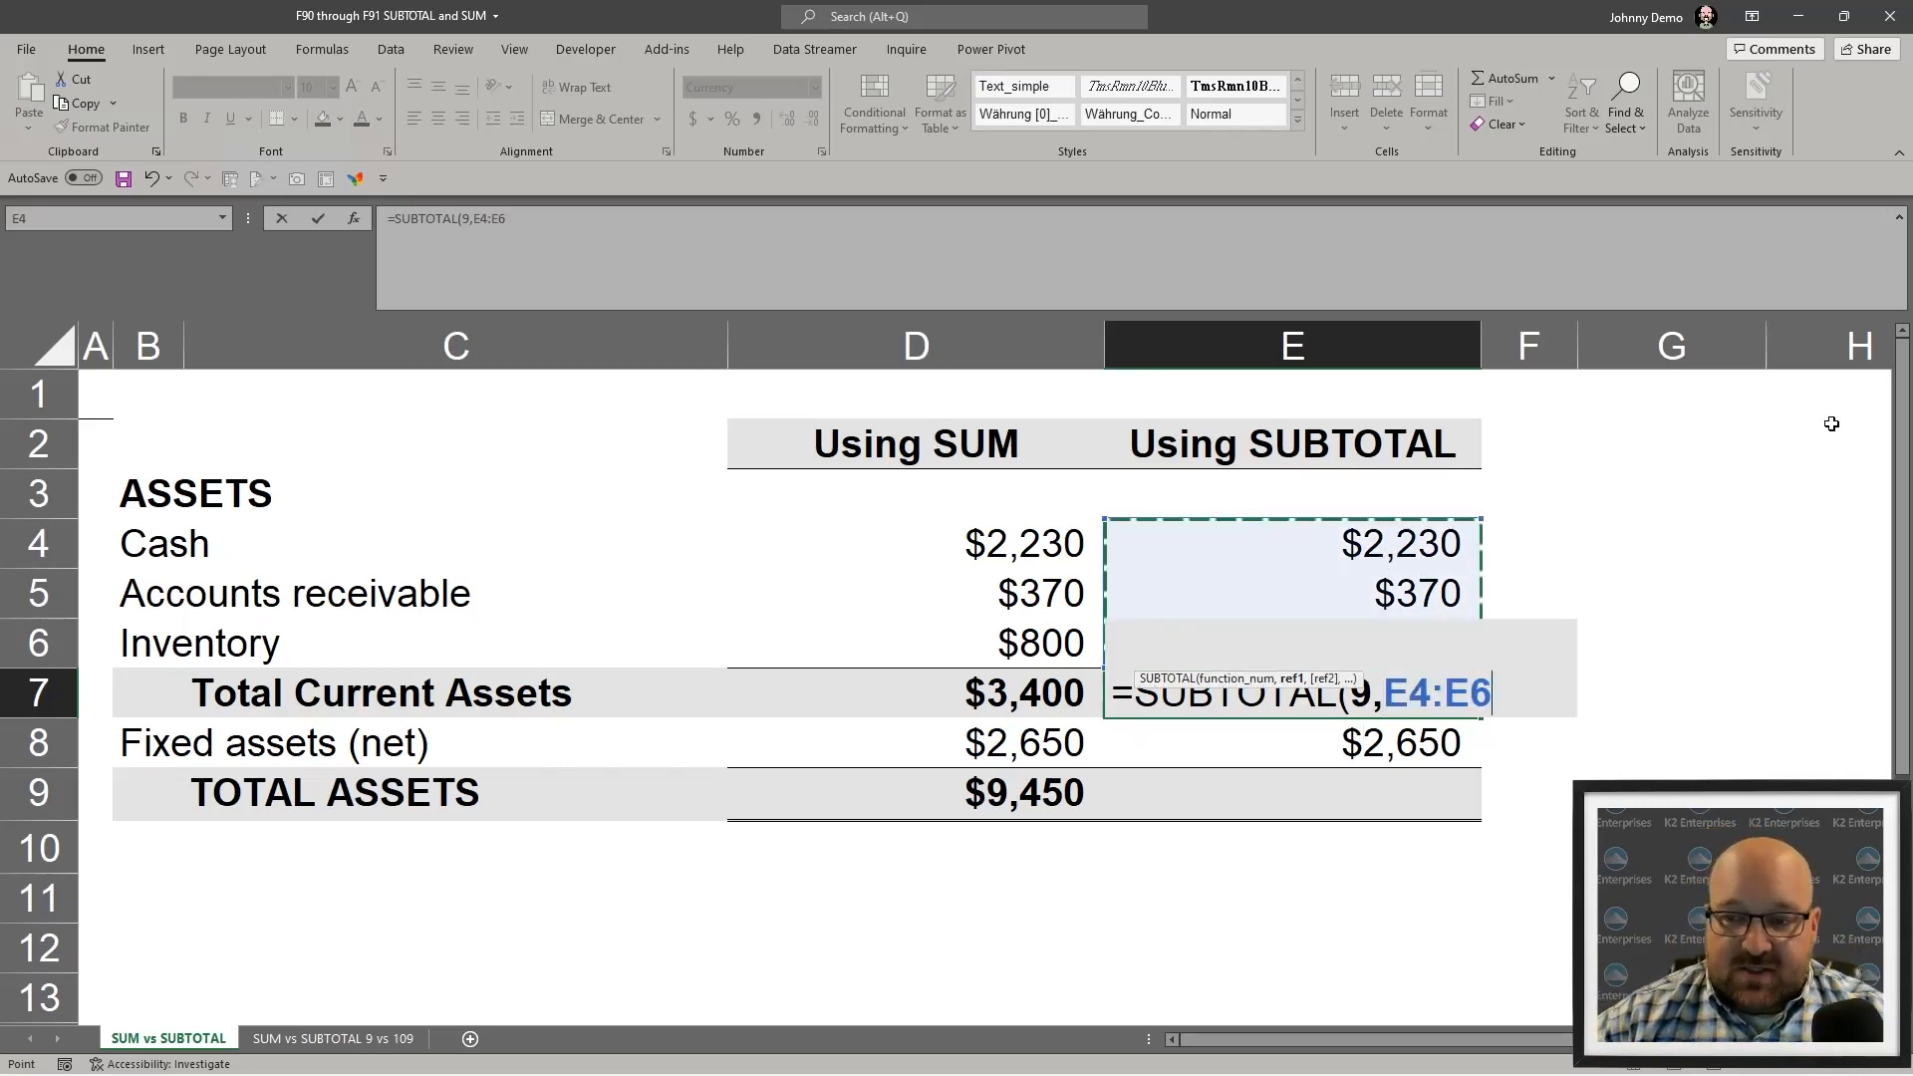
key("Return")
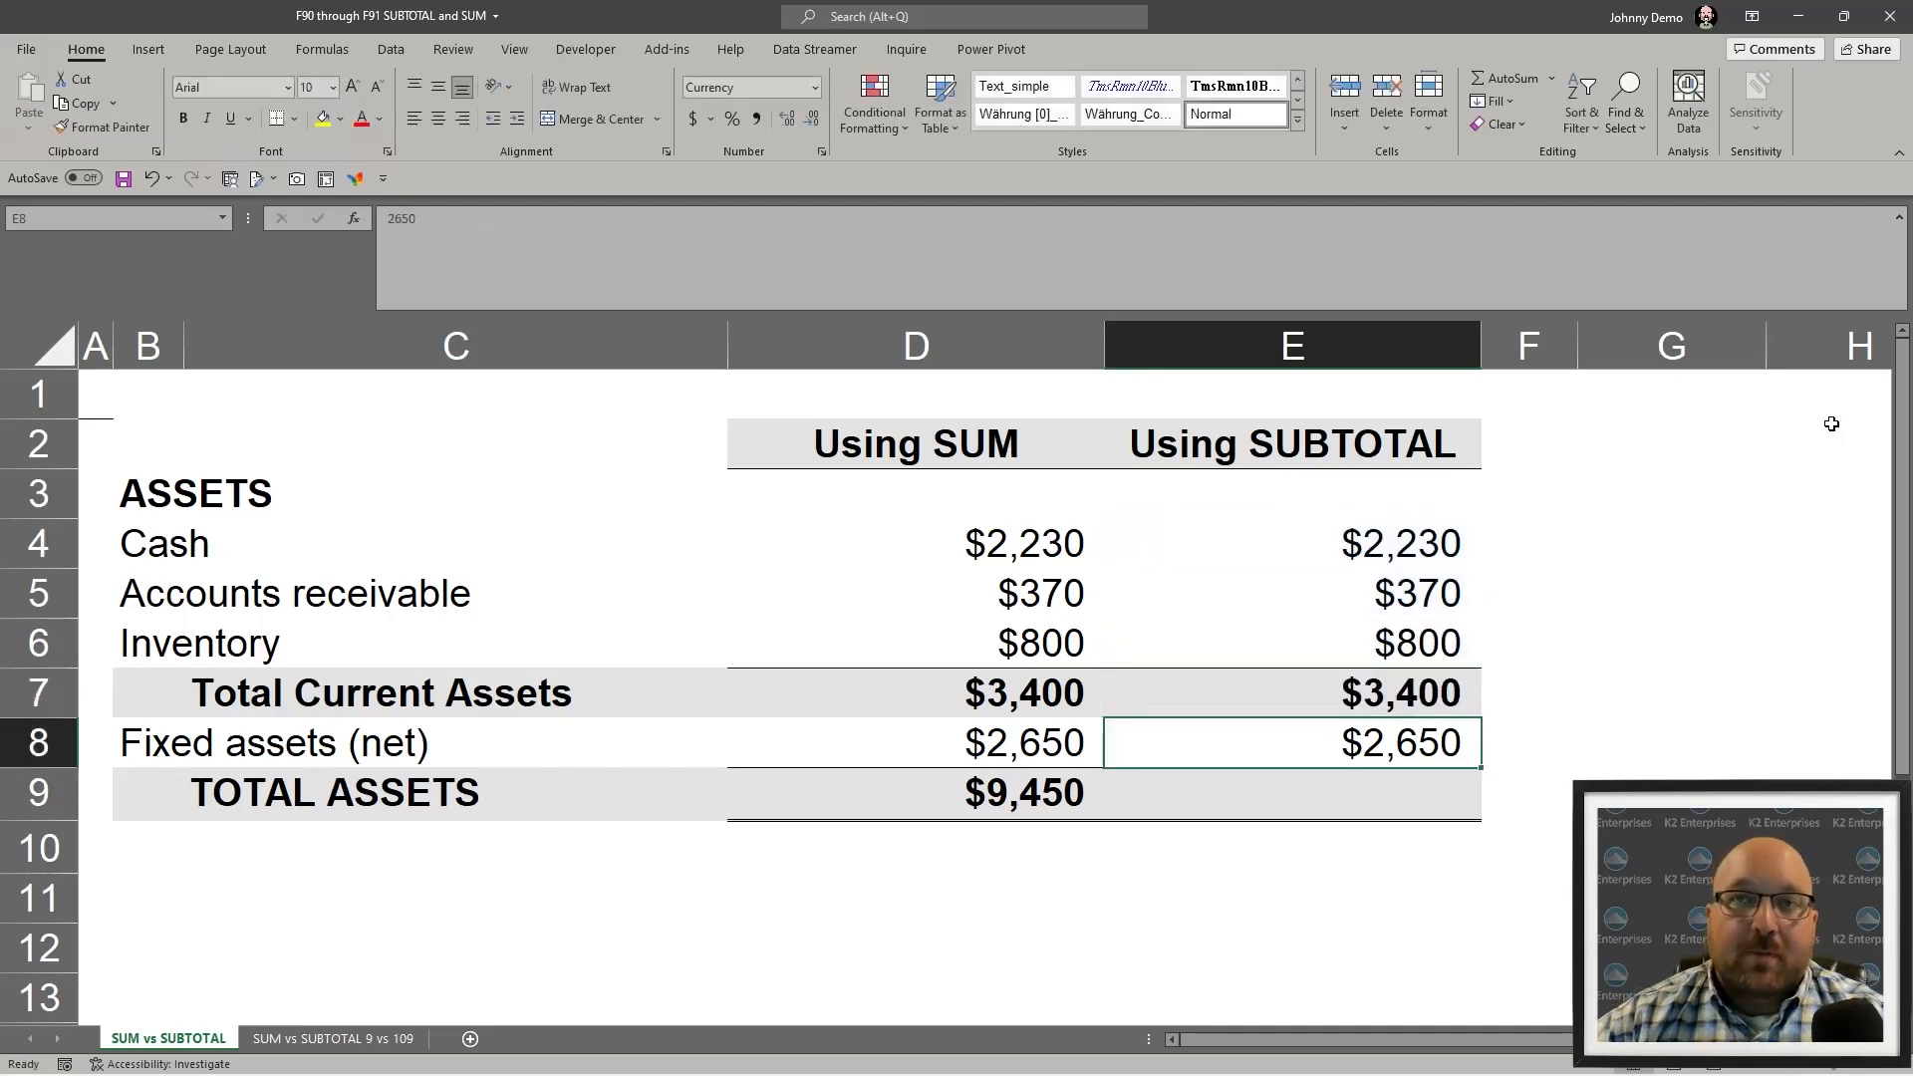
- Enter a SUBTOTAL formula with function number 9 over E4:E8 for TOTAL ASSETS in E9
key("Down")
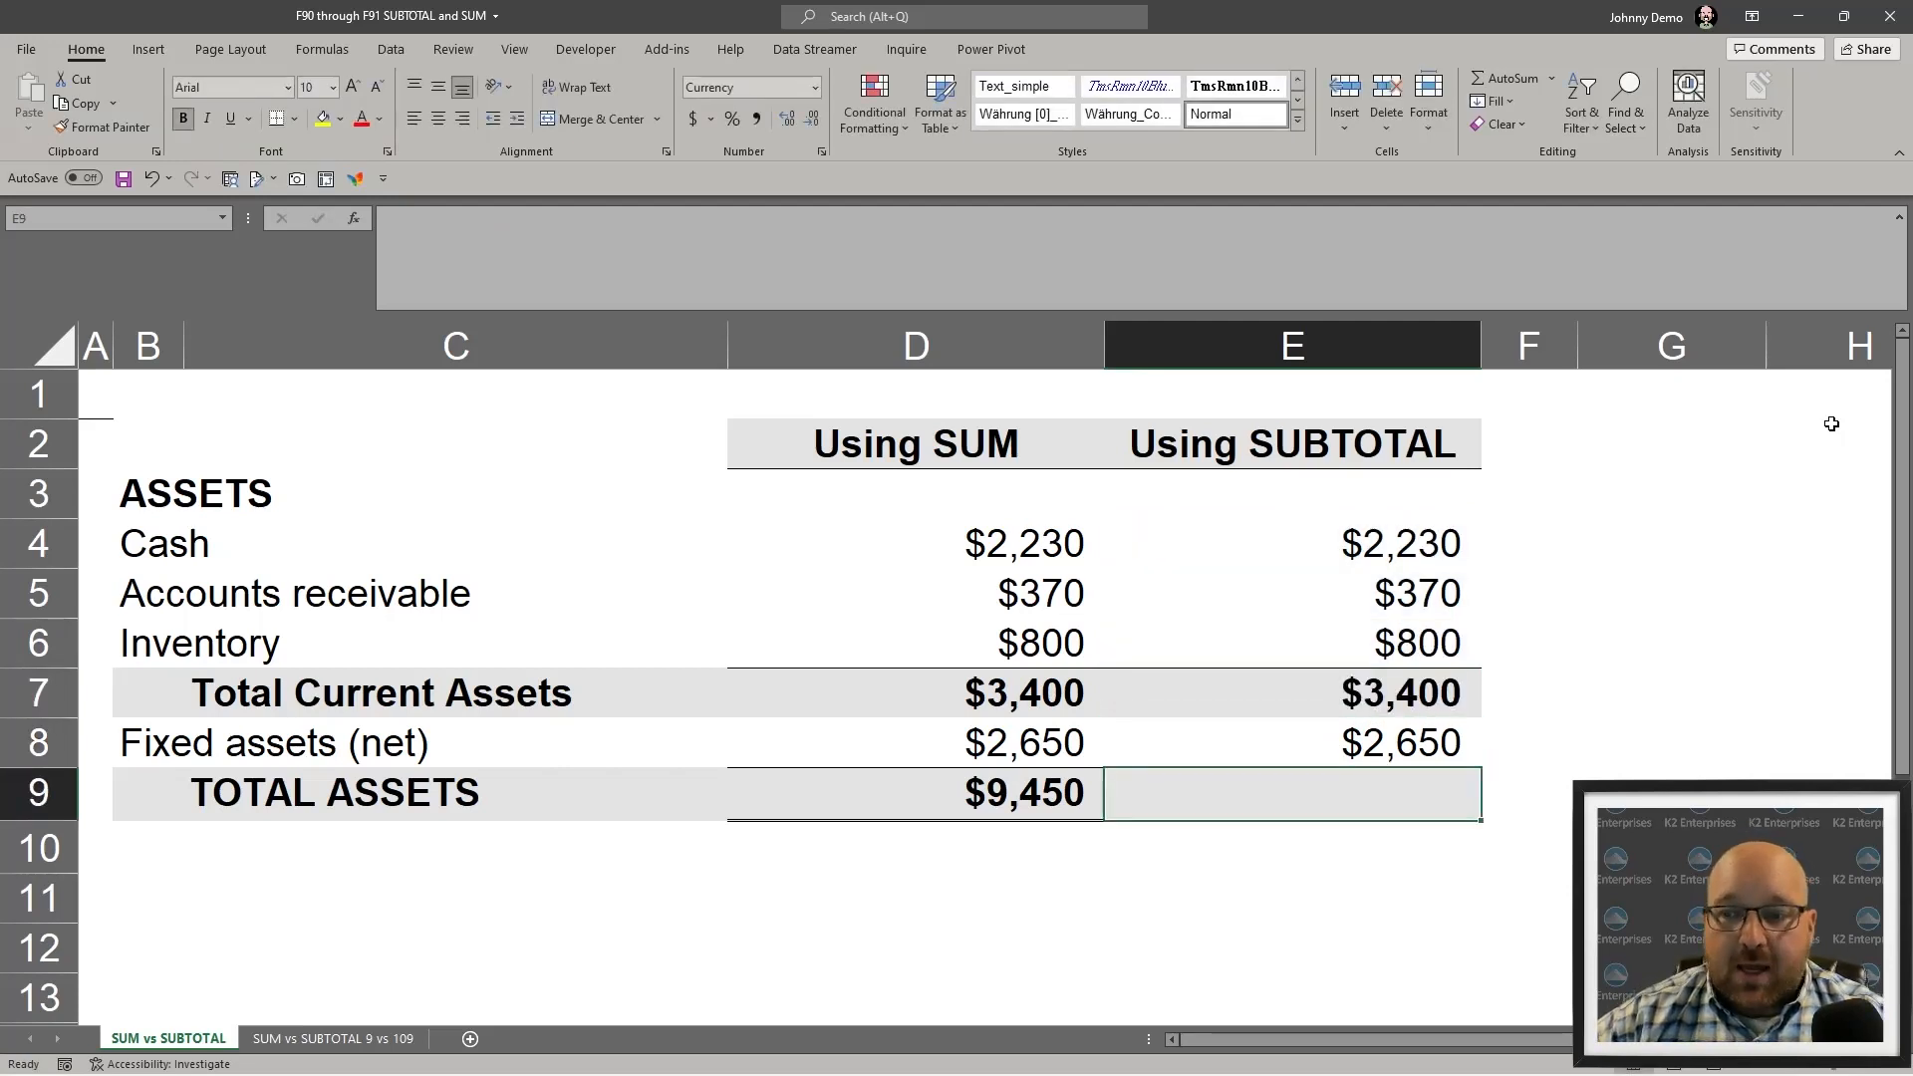
type("=")
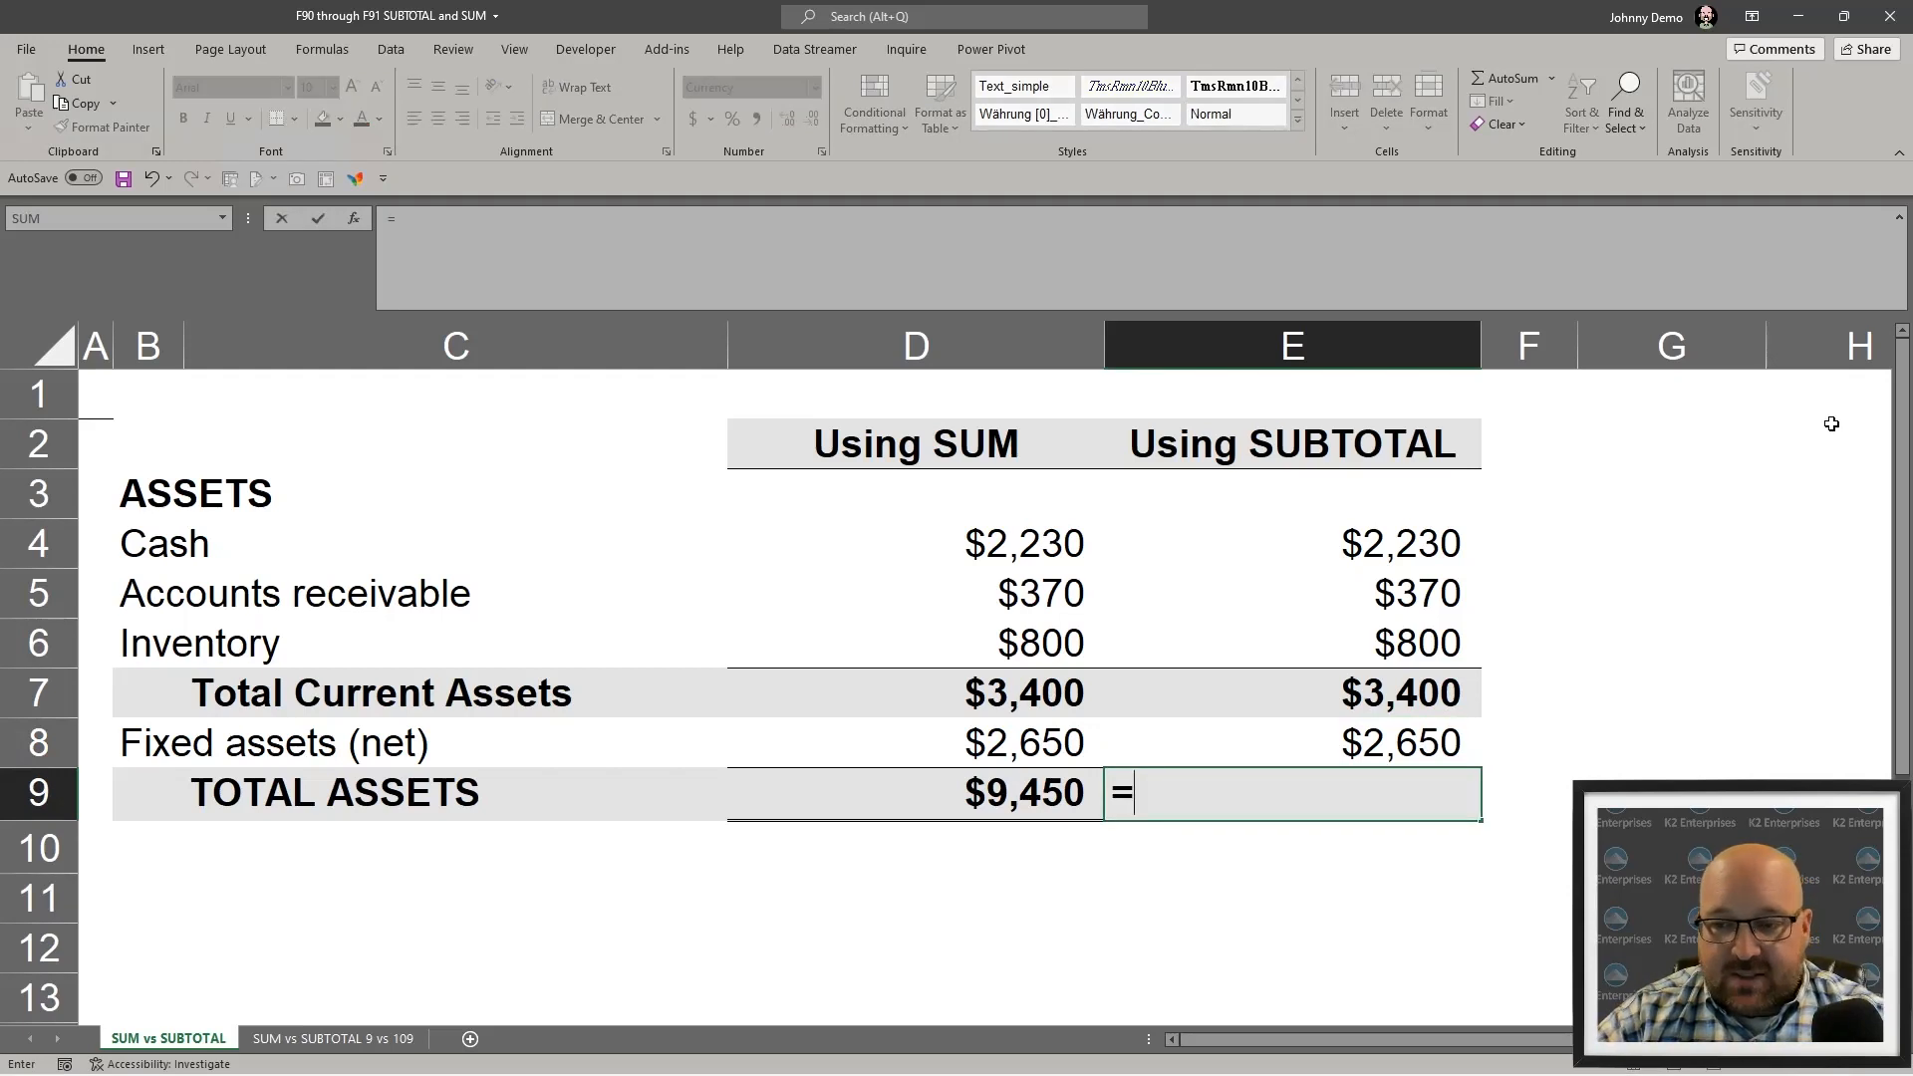
type("subt")
key("Tab")
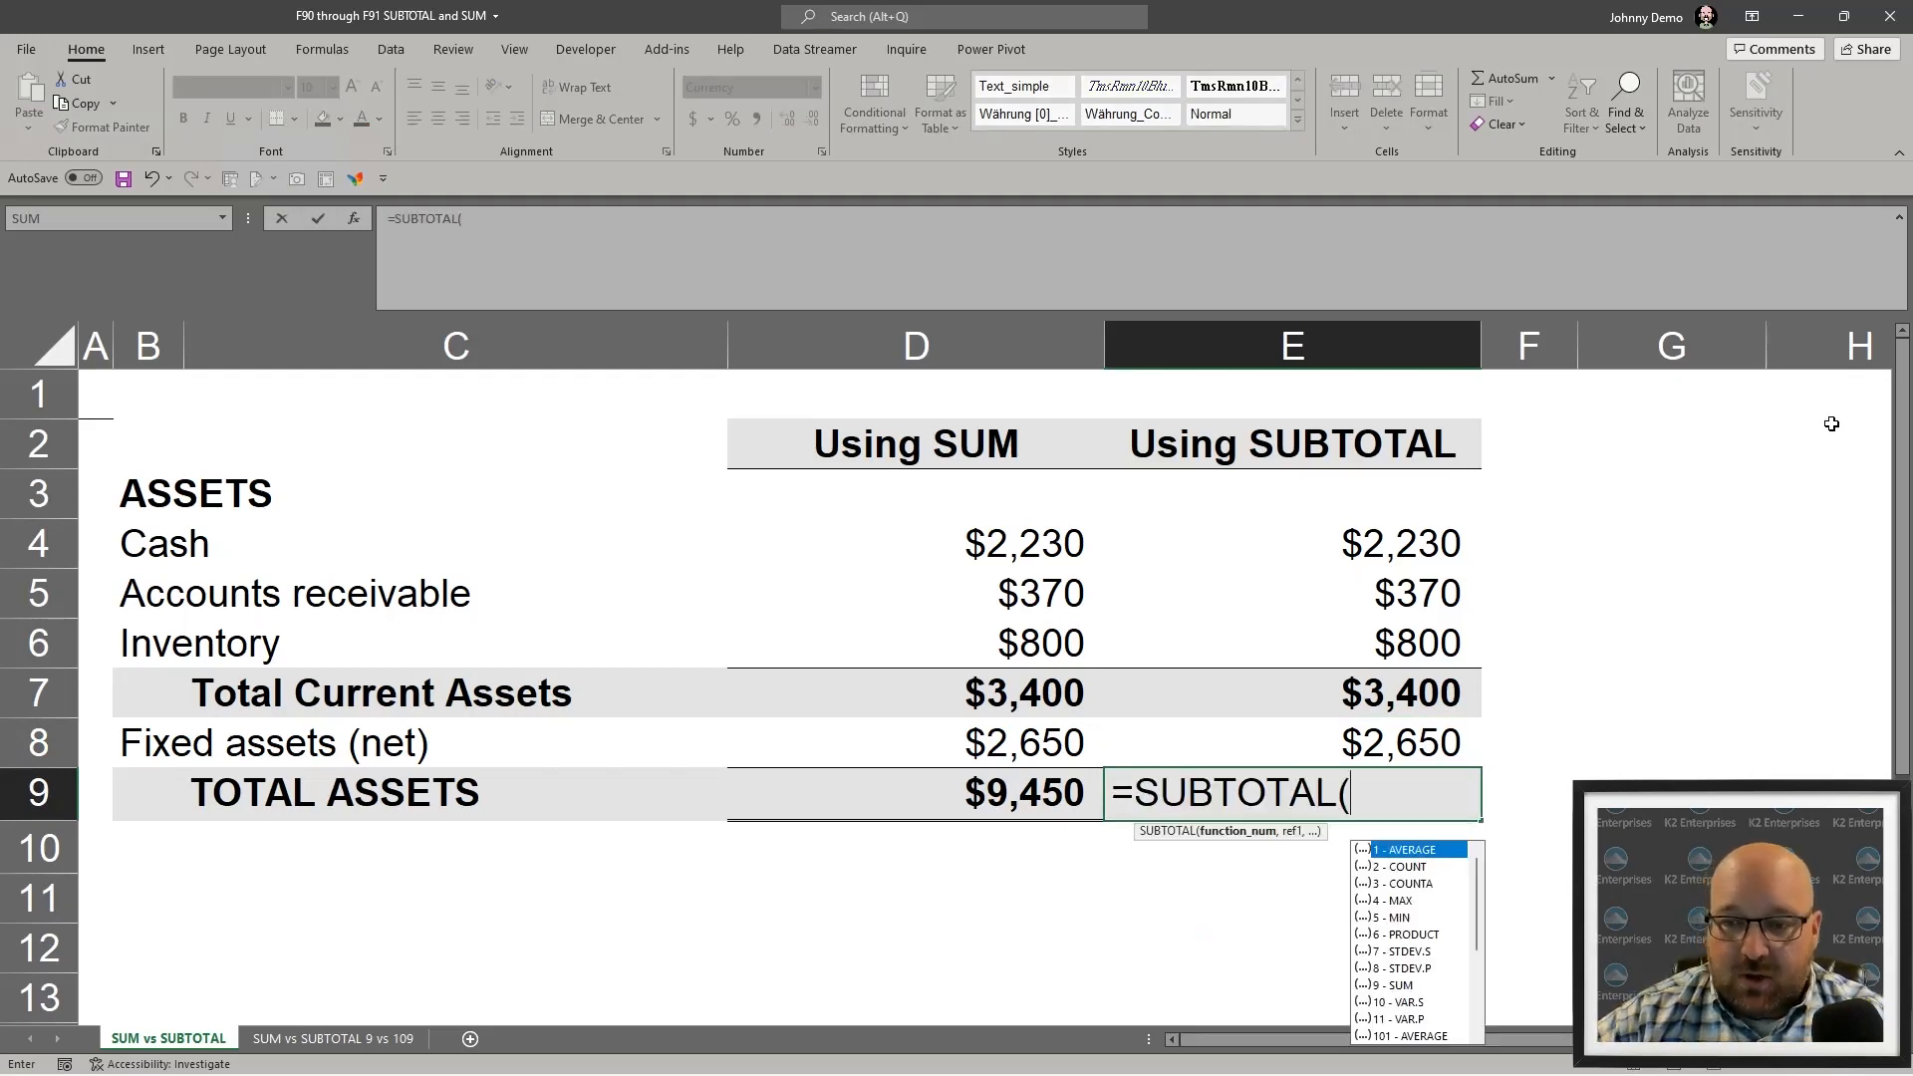
type("9,")
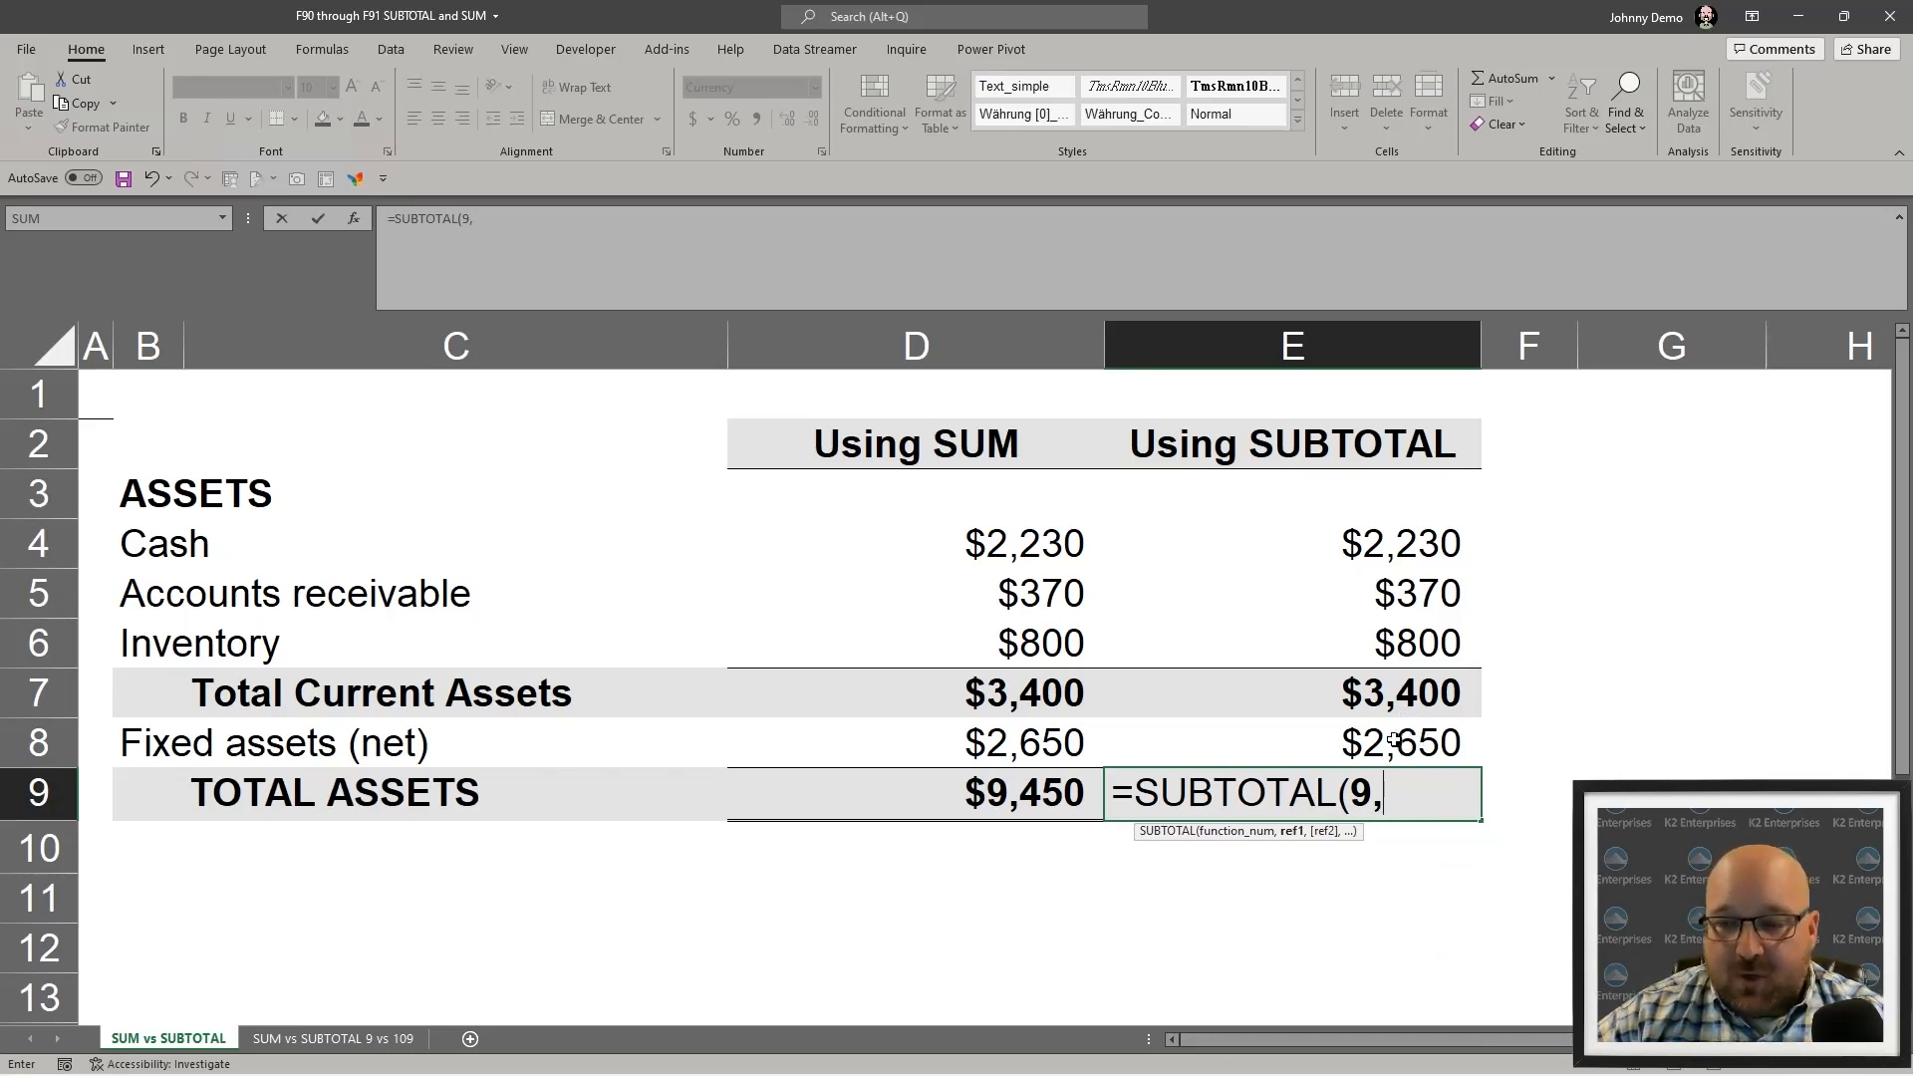
left_click_drag(1395, 740, 1400, 554)
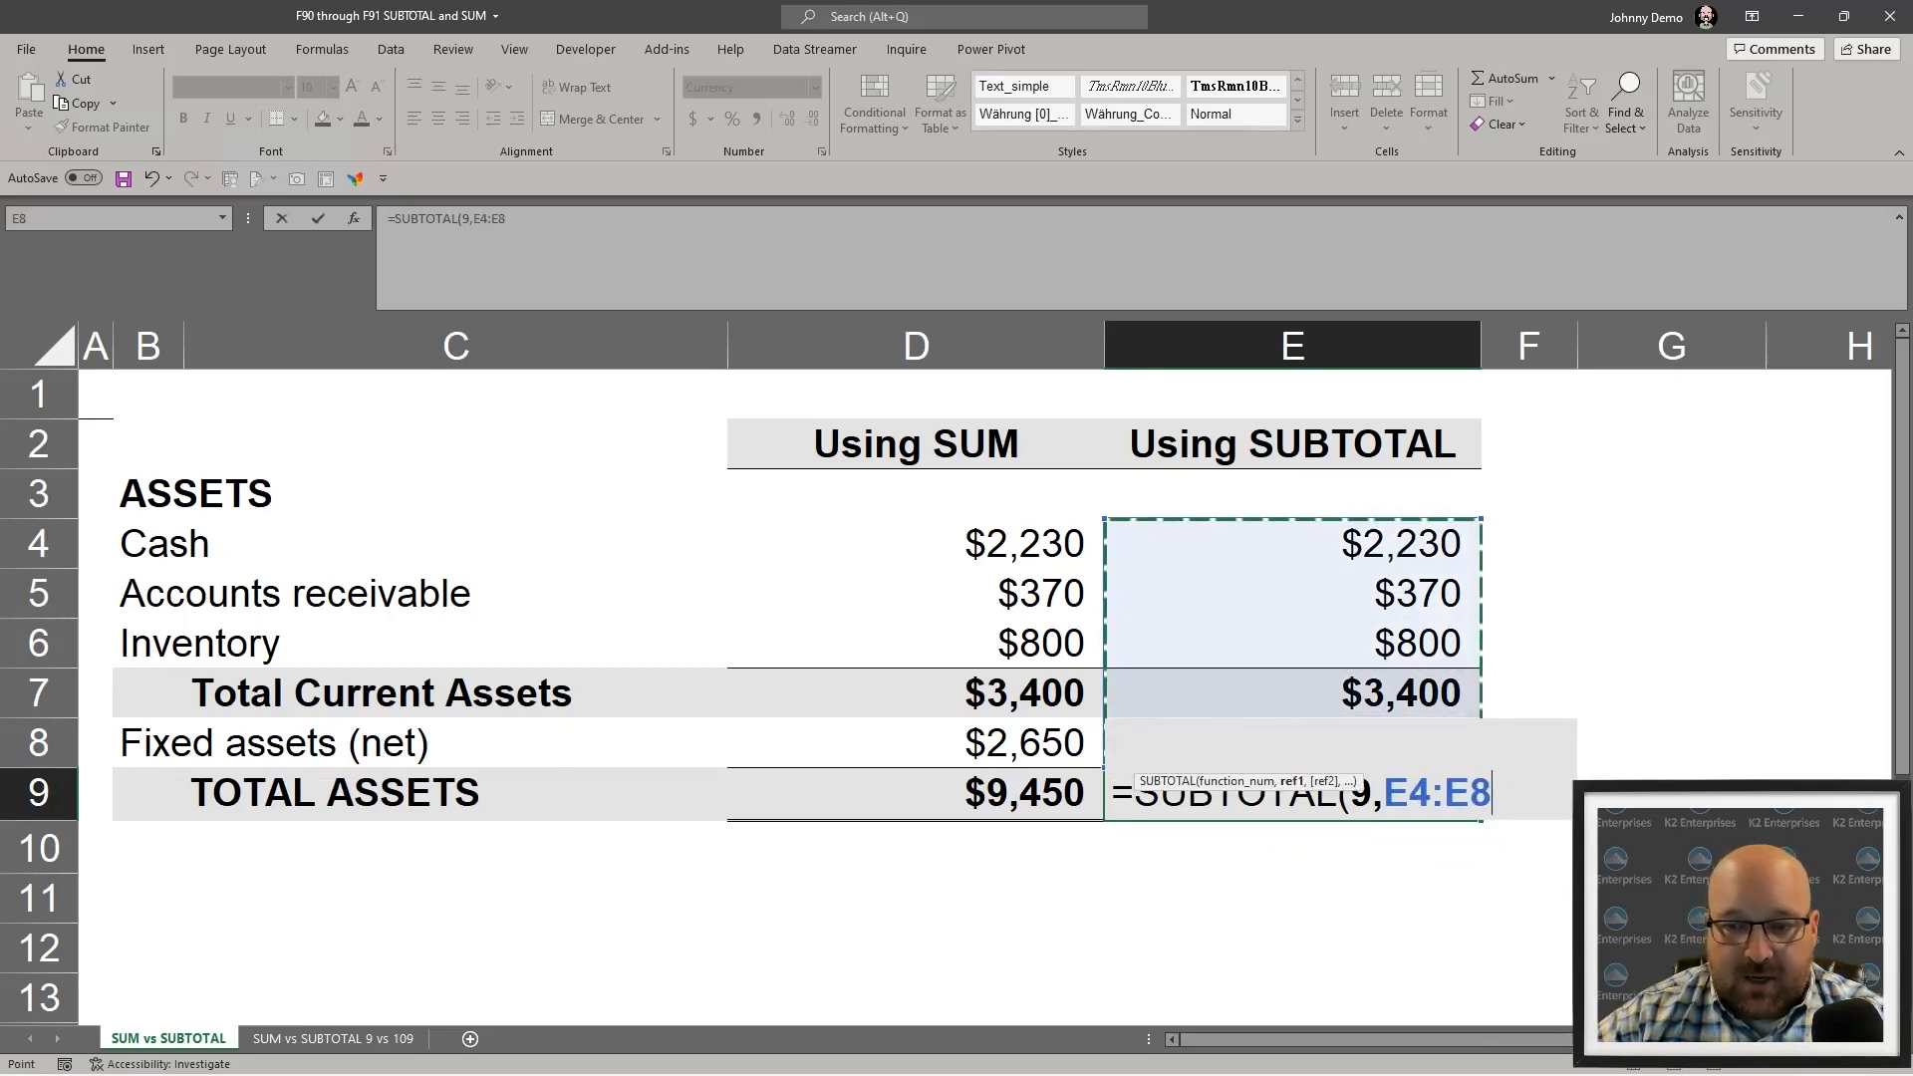
key("Return")
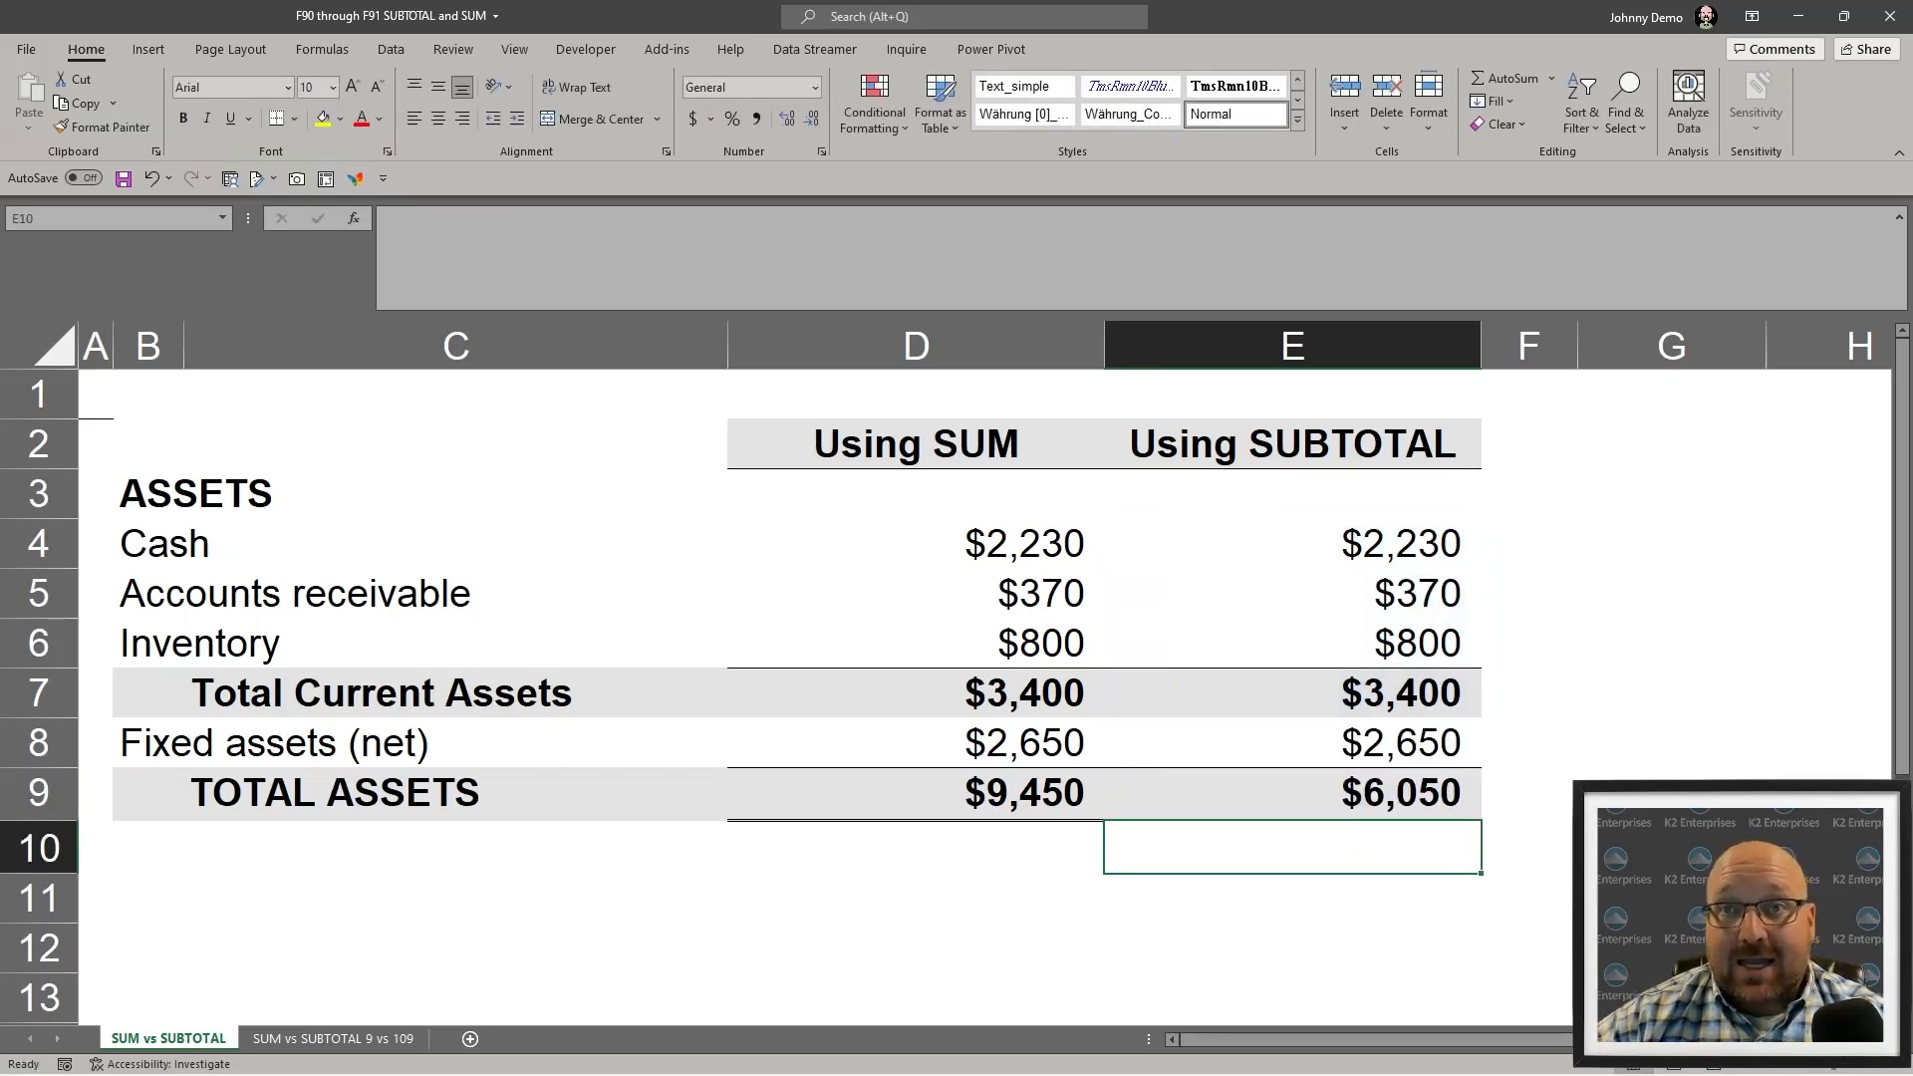
- Count the asset amounts in column E with a SUBTOTAL formula in E11, using function number 2 (COUNT)
left_click(1331, 890)
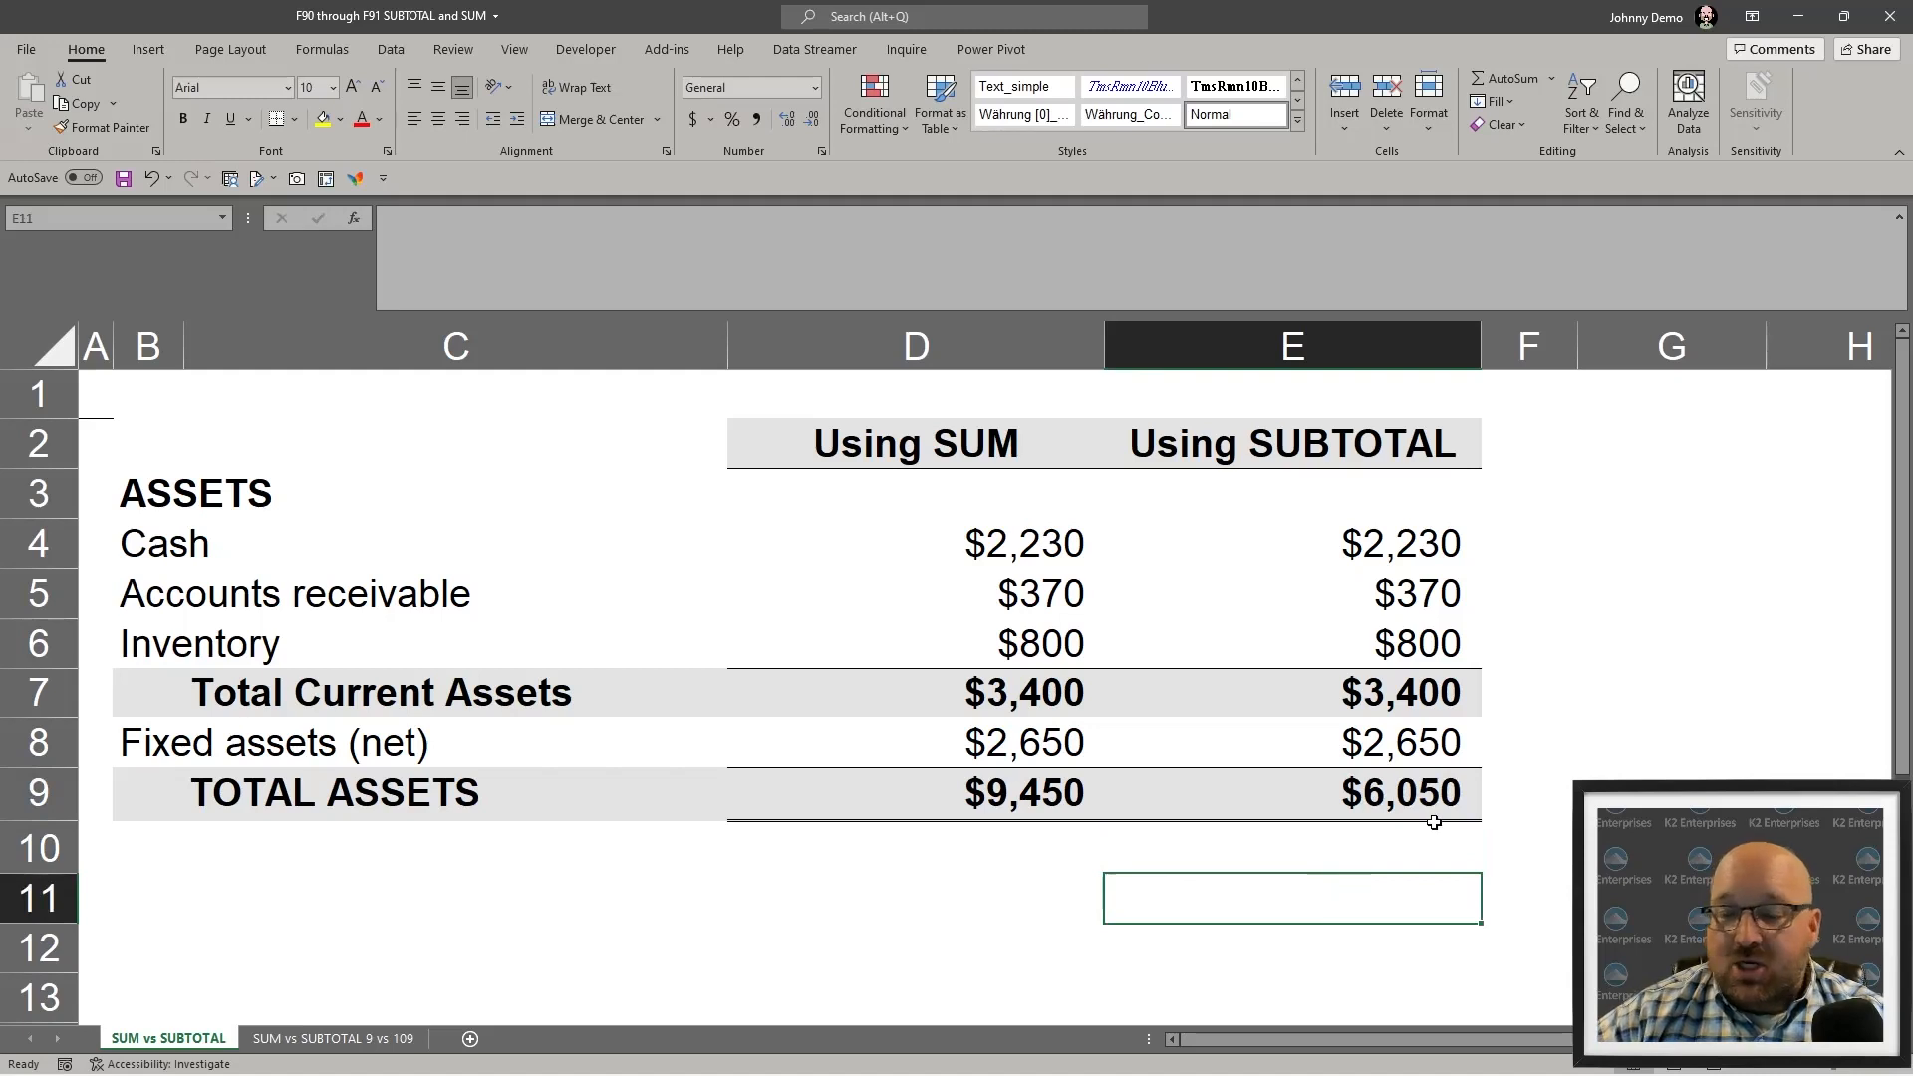
scroll(1434, 822, "down", 1)
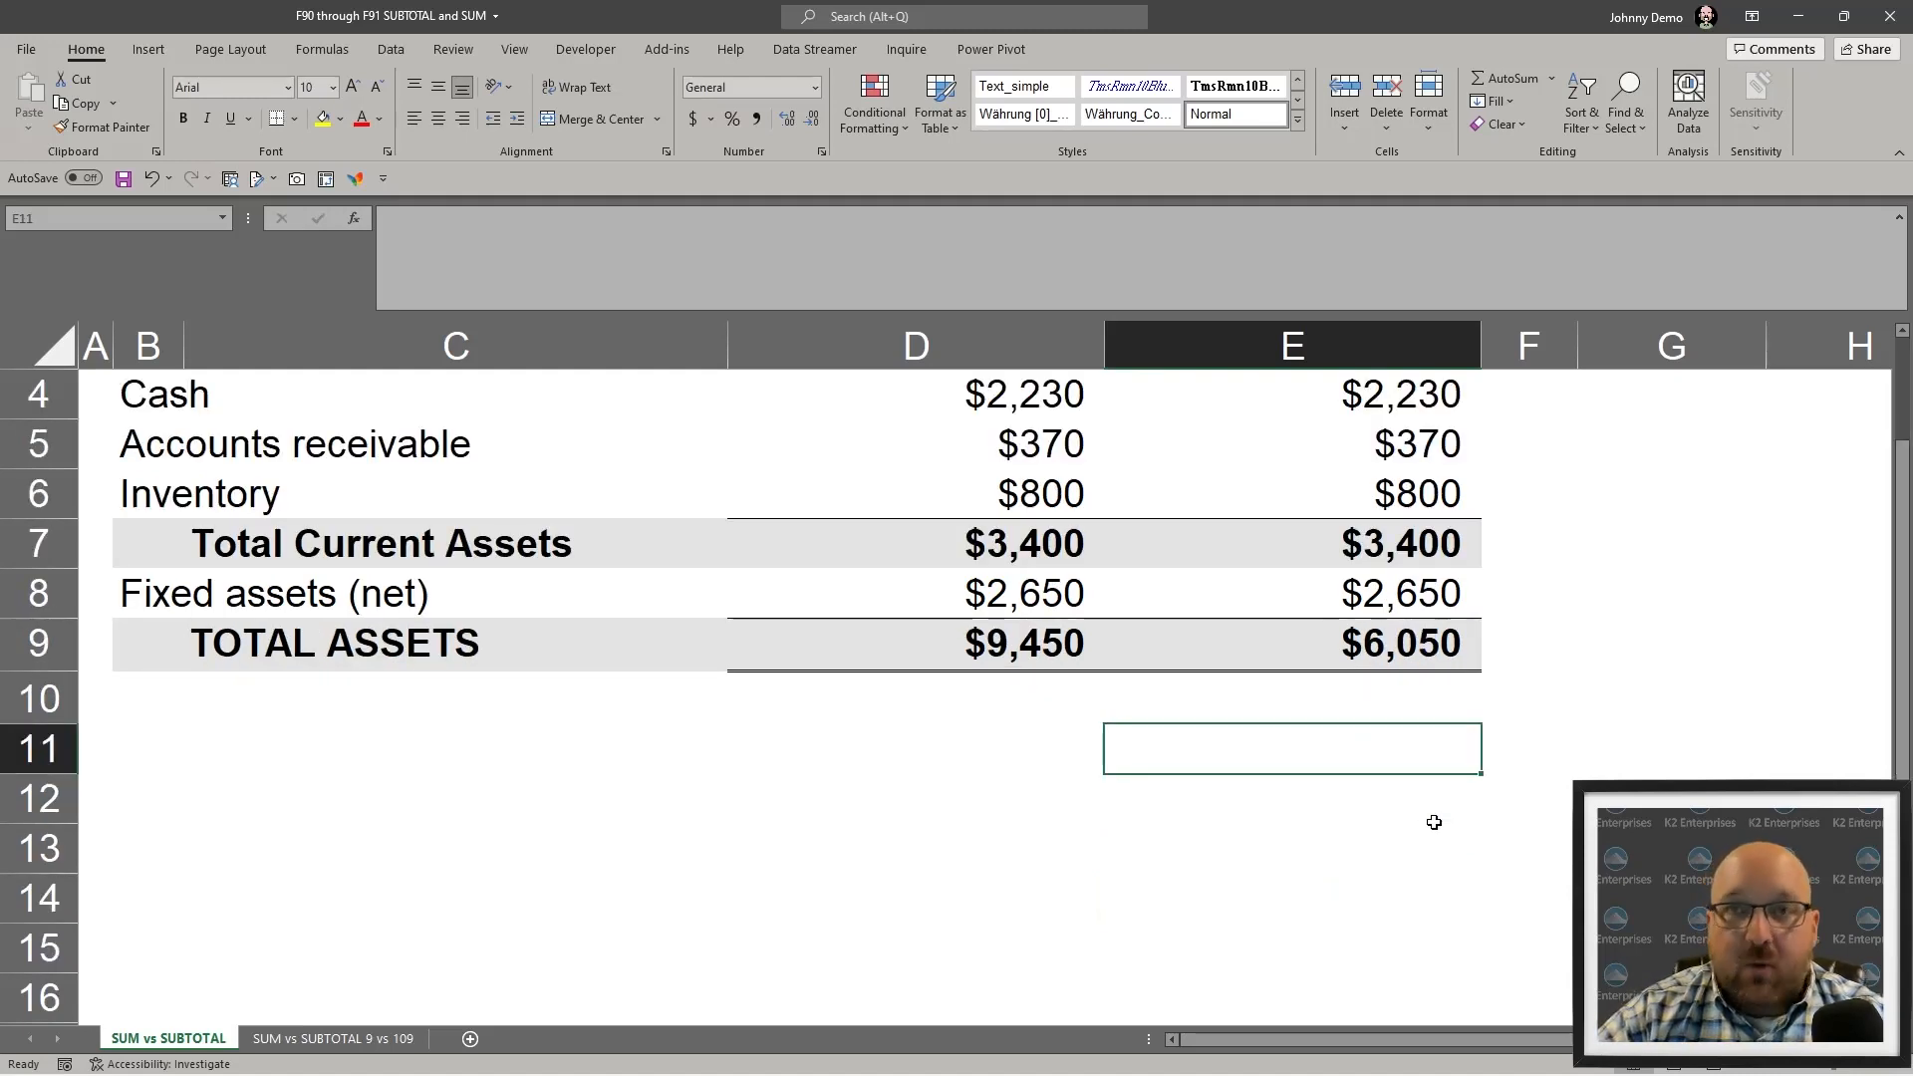
type("=su")
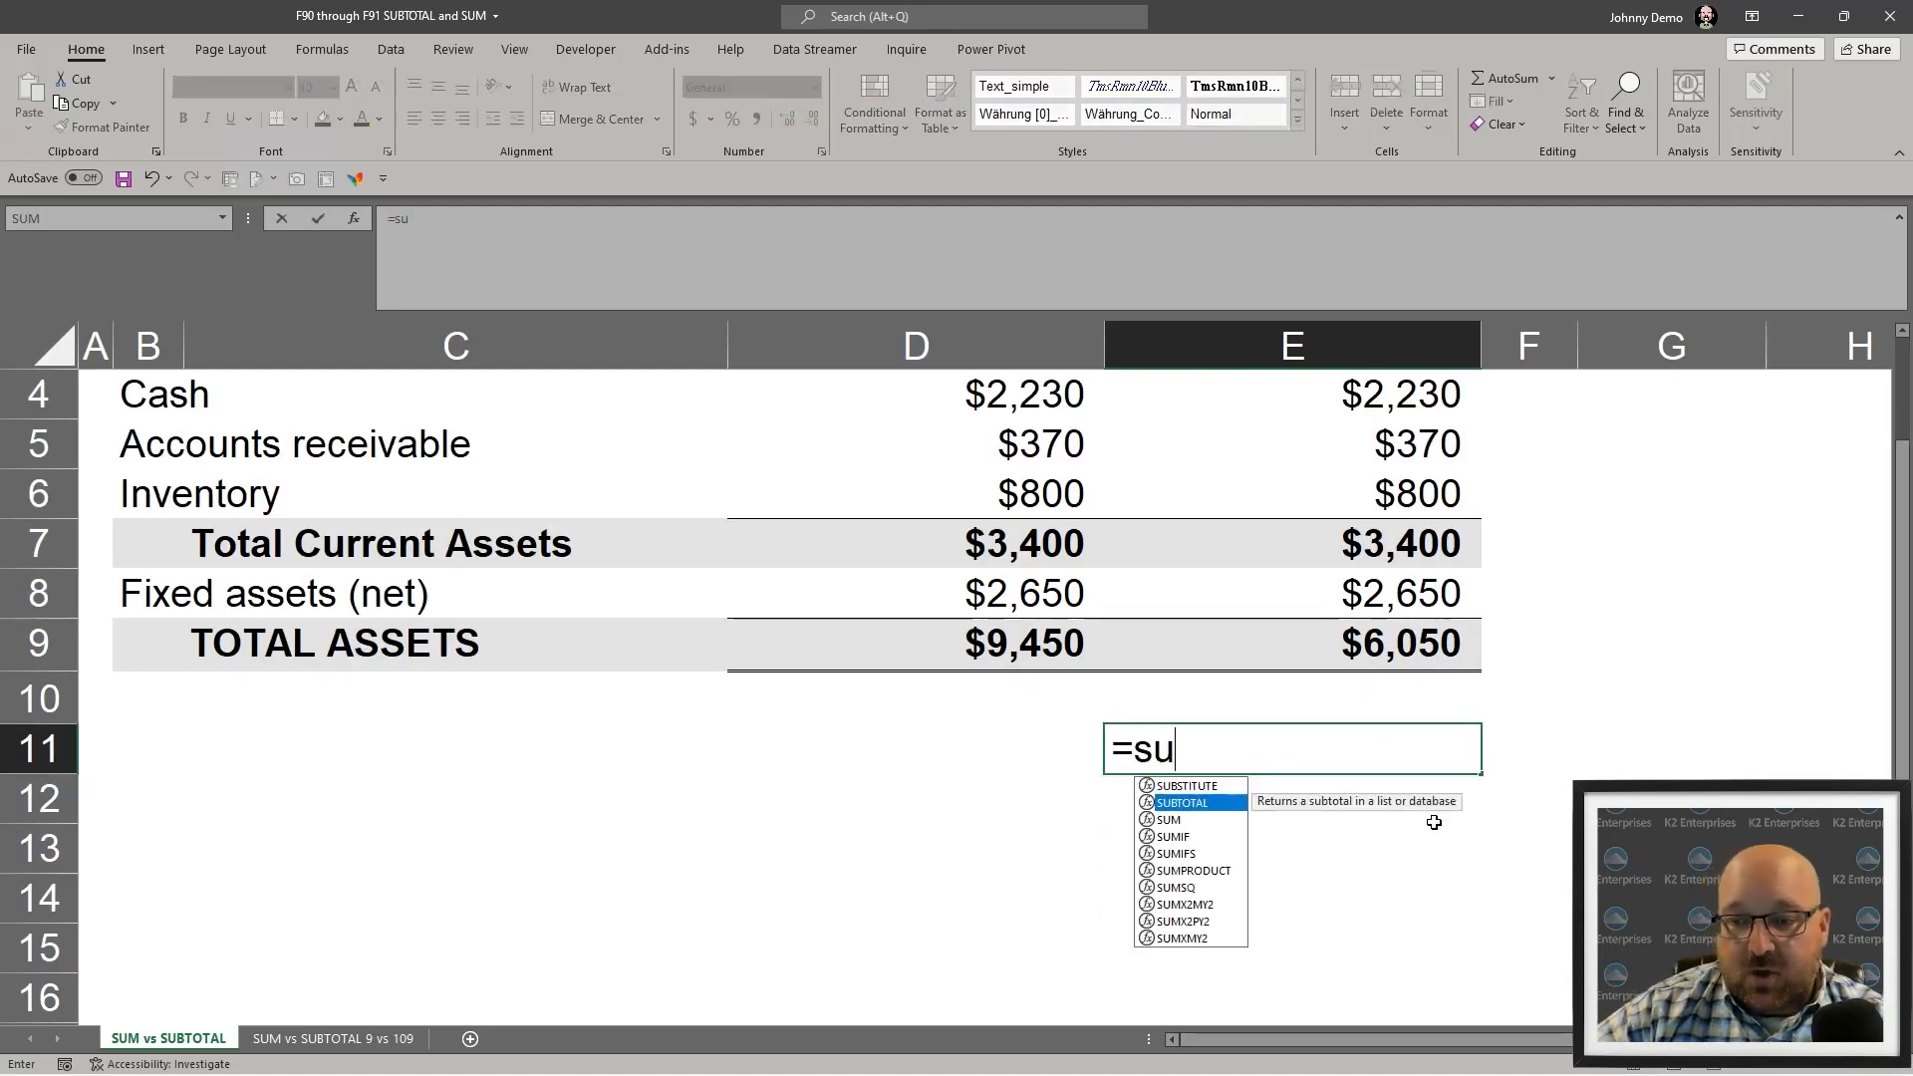
type("b")
key("Down")
key("Tab")
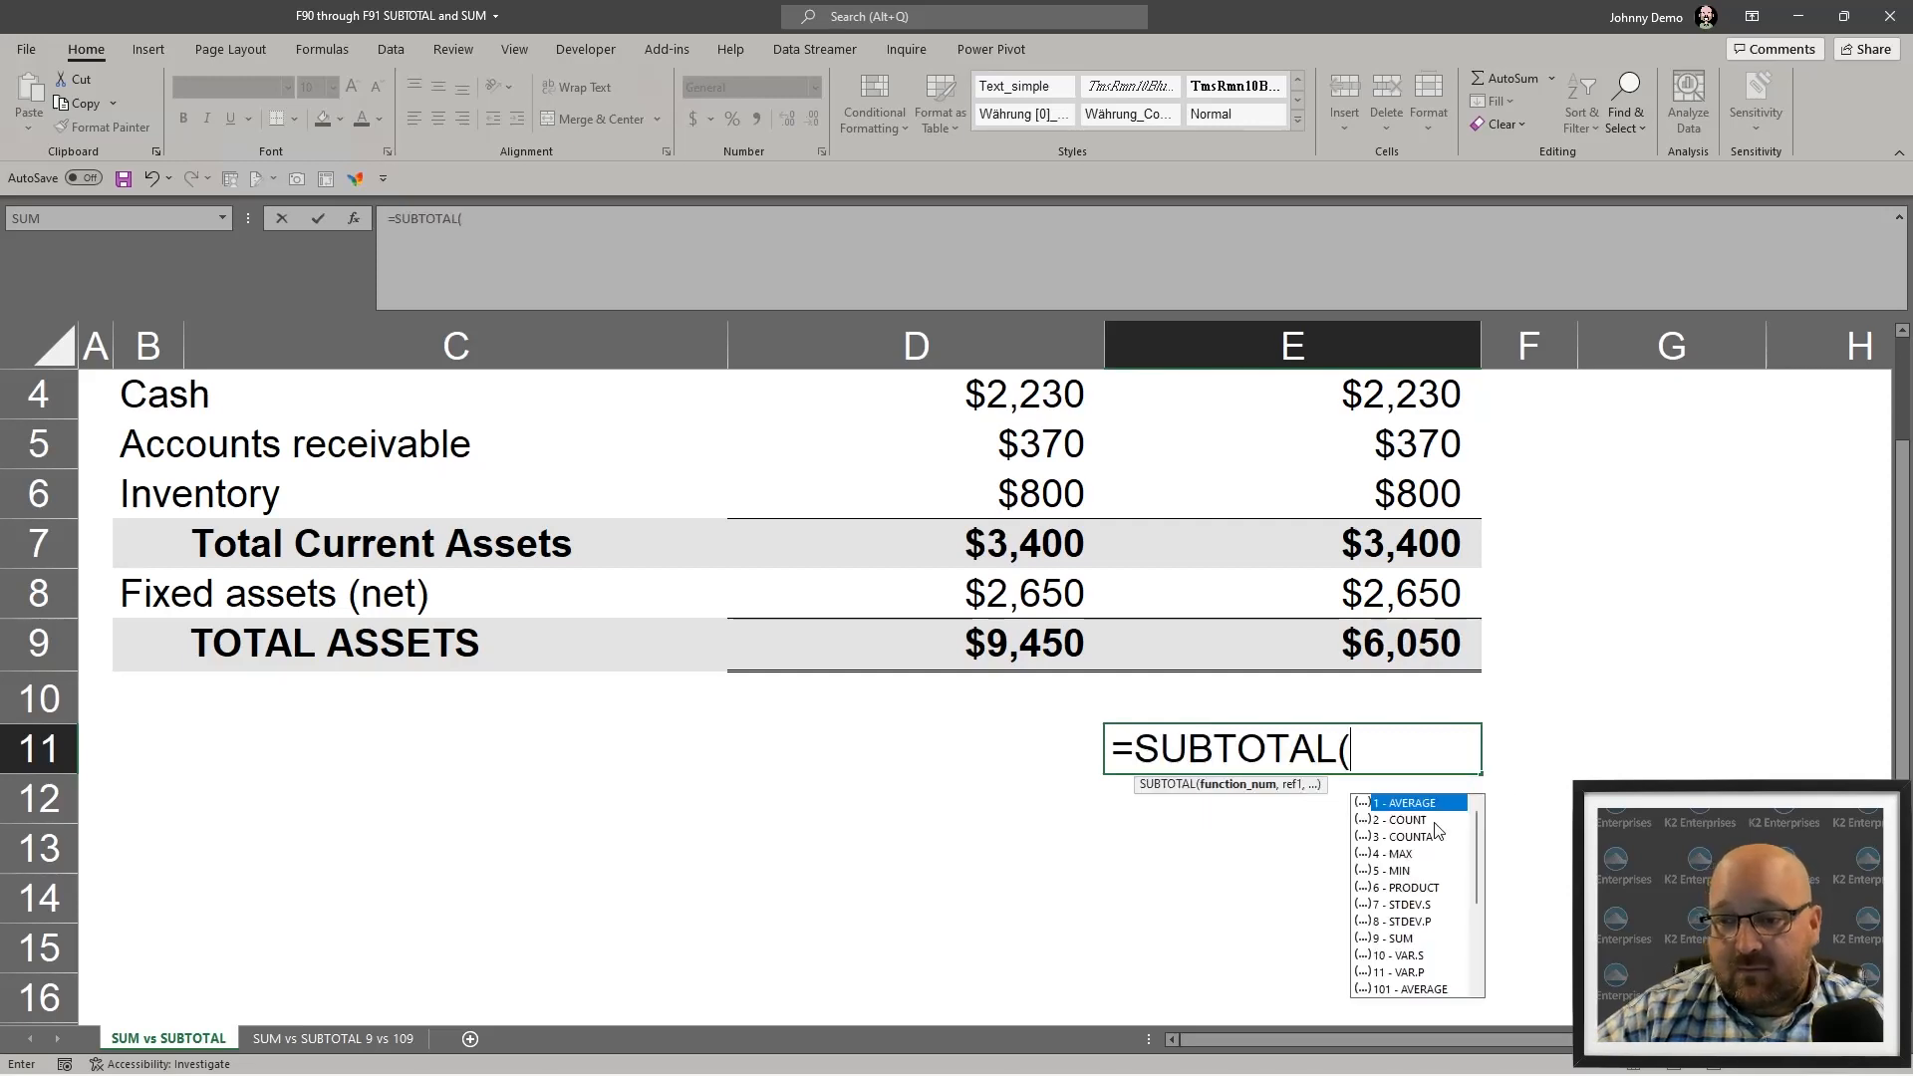
type("2")
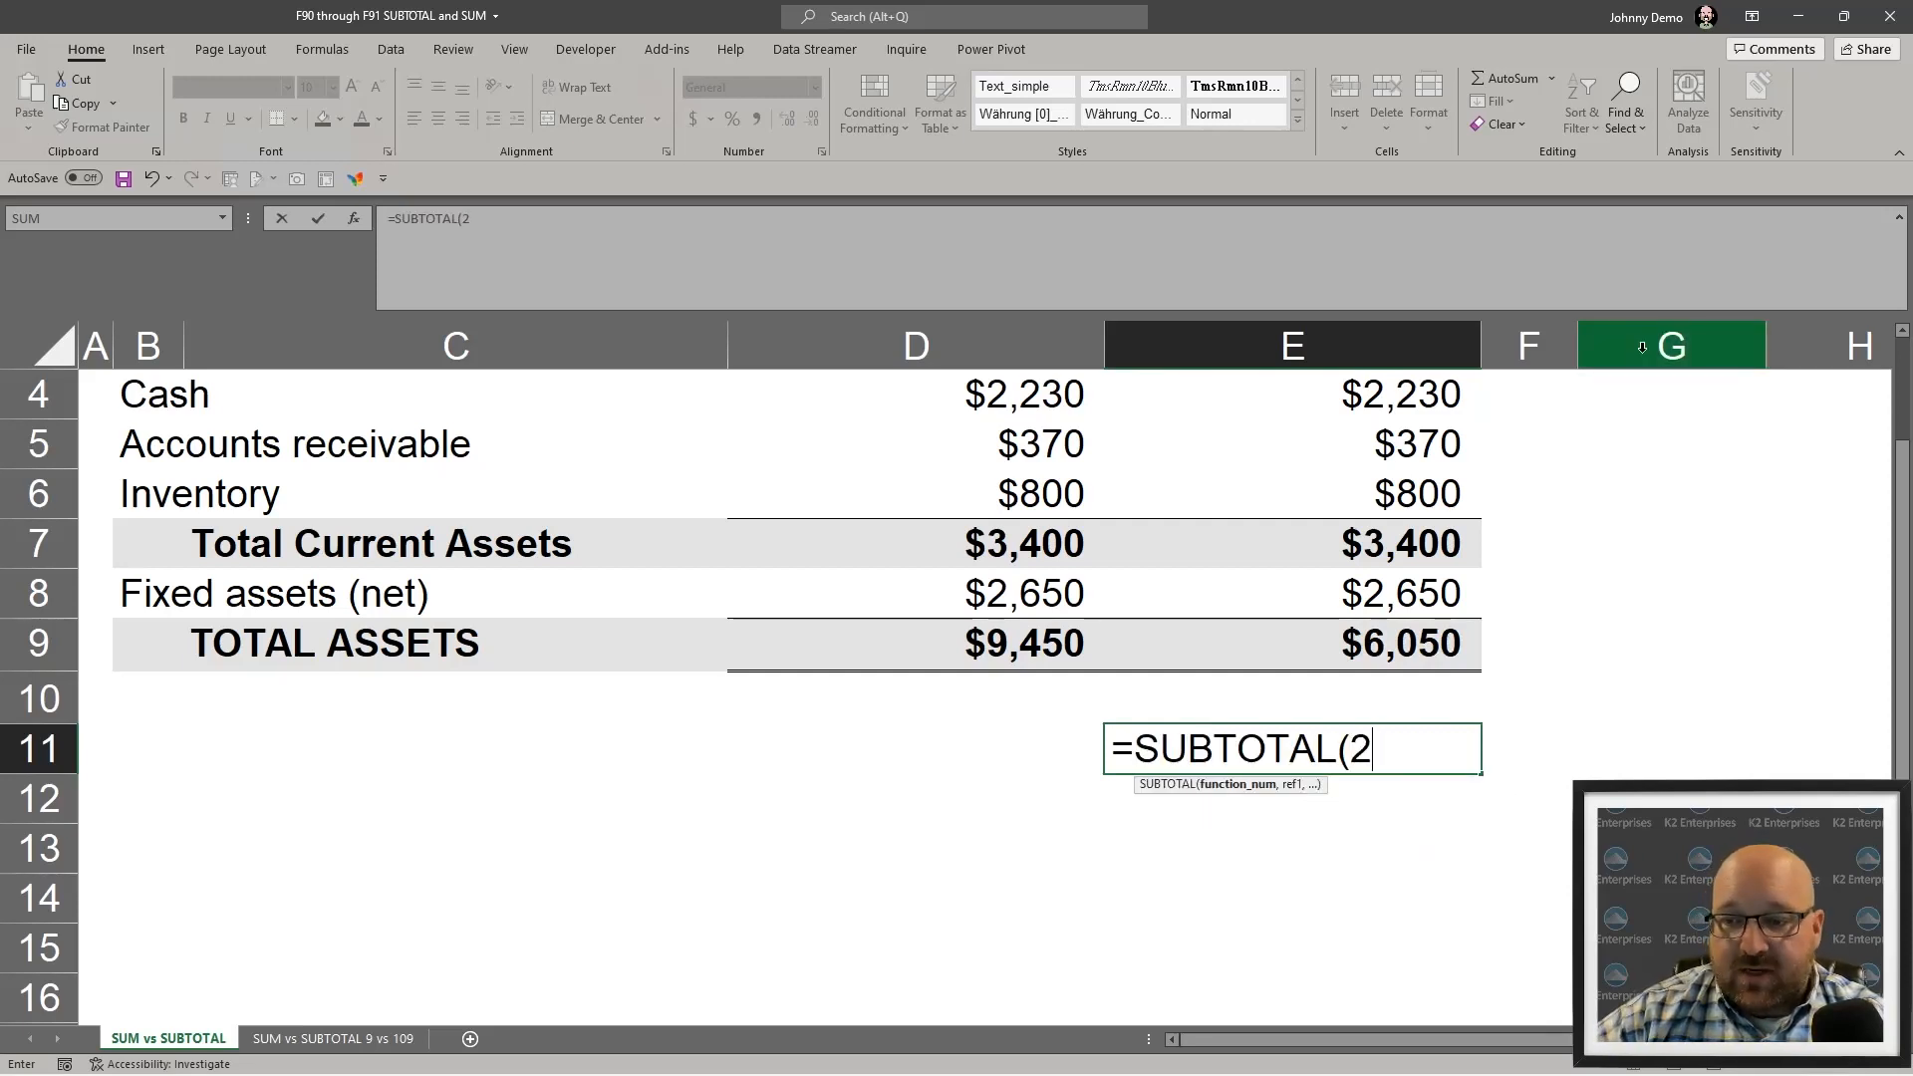
type(",")
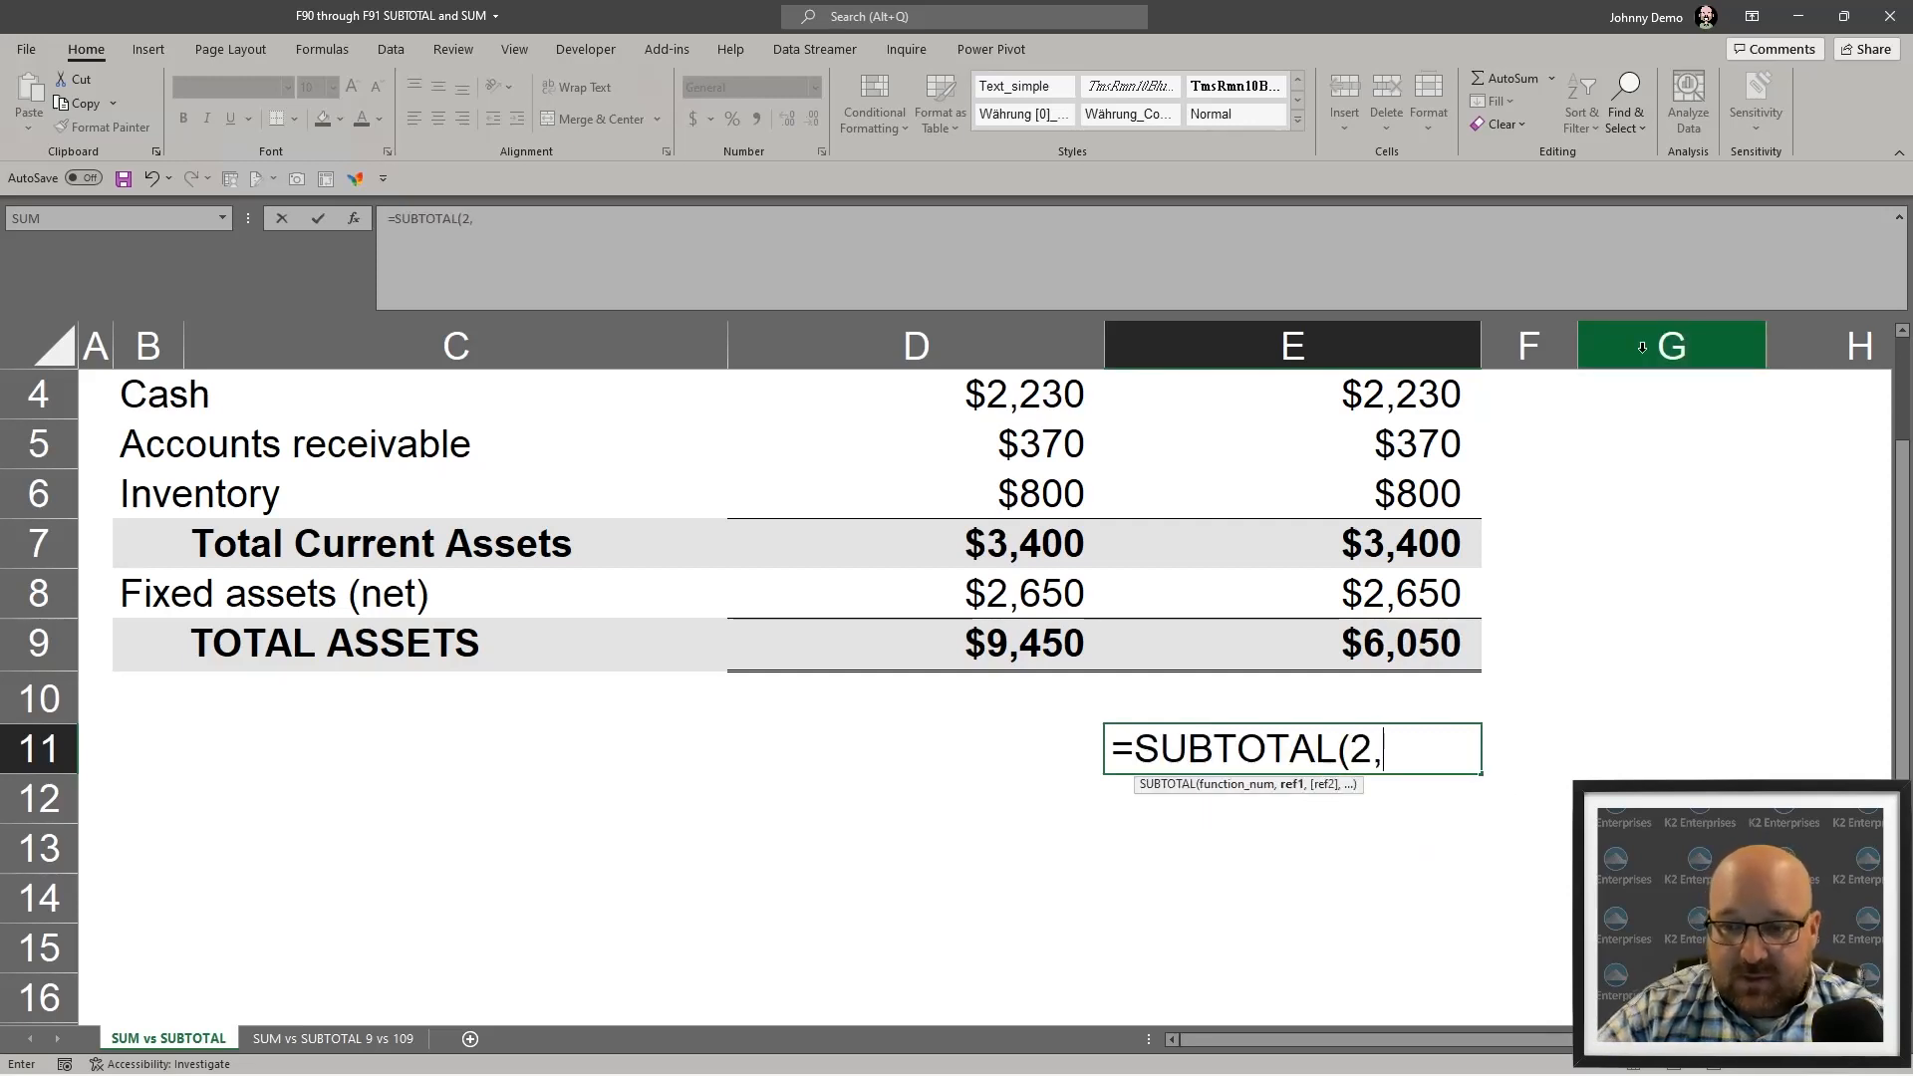
left_click(1296, 630)
left_click_drag(1296, 630, 1326, 564)
key("Return")
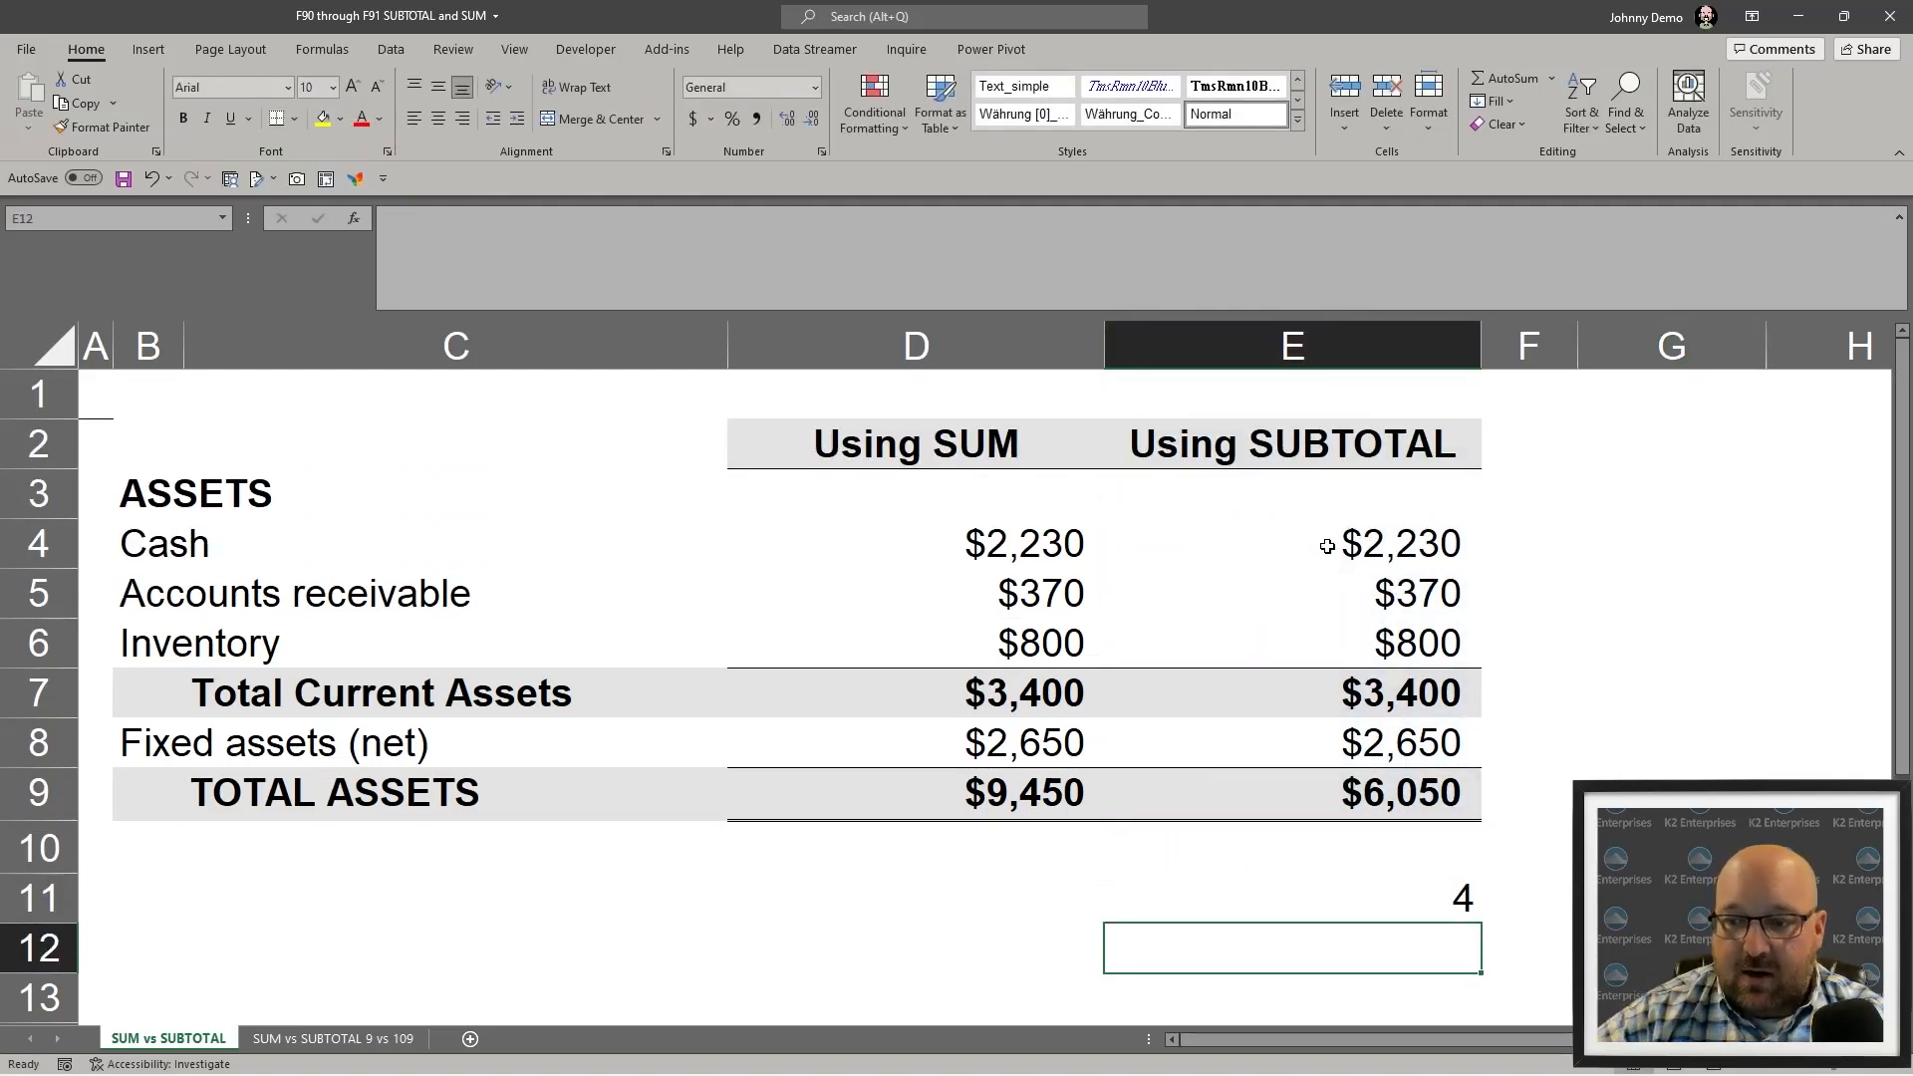
- Highlight the individual asset amounts in E4, E5, E6 and E8 together, leaving out the subtotal in E7
left_click(1380, 549)
left_click(1405, 594, "ctrl")
left_click(1403, 636, "ctrl")
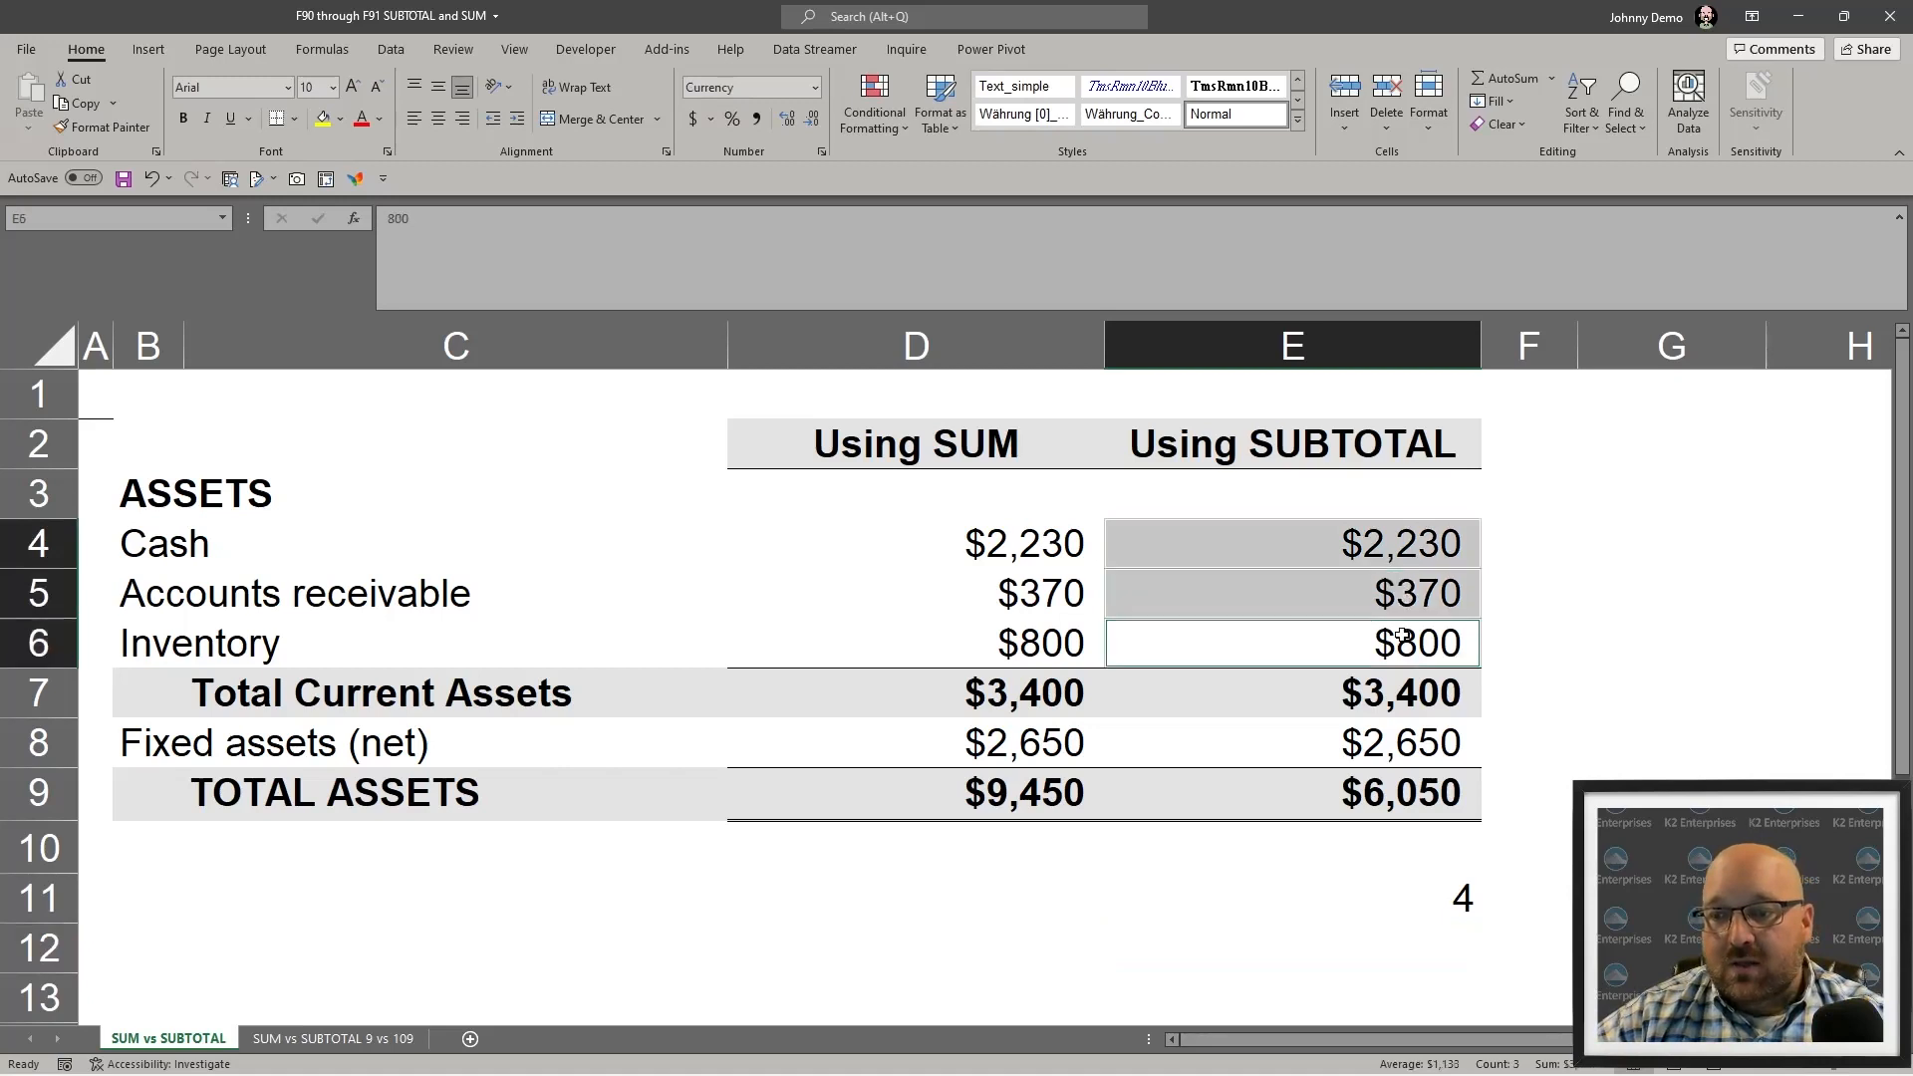
left_click(1425, 742, "ctrl")
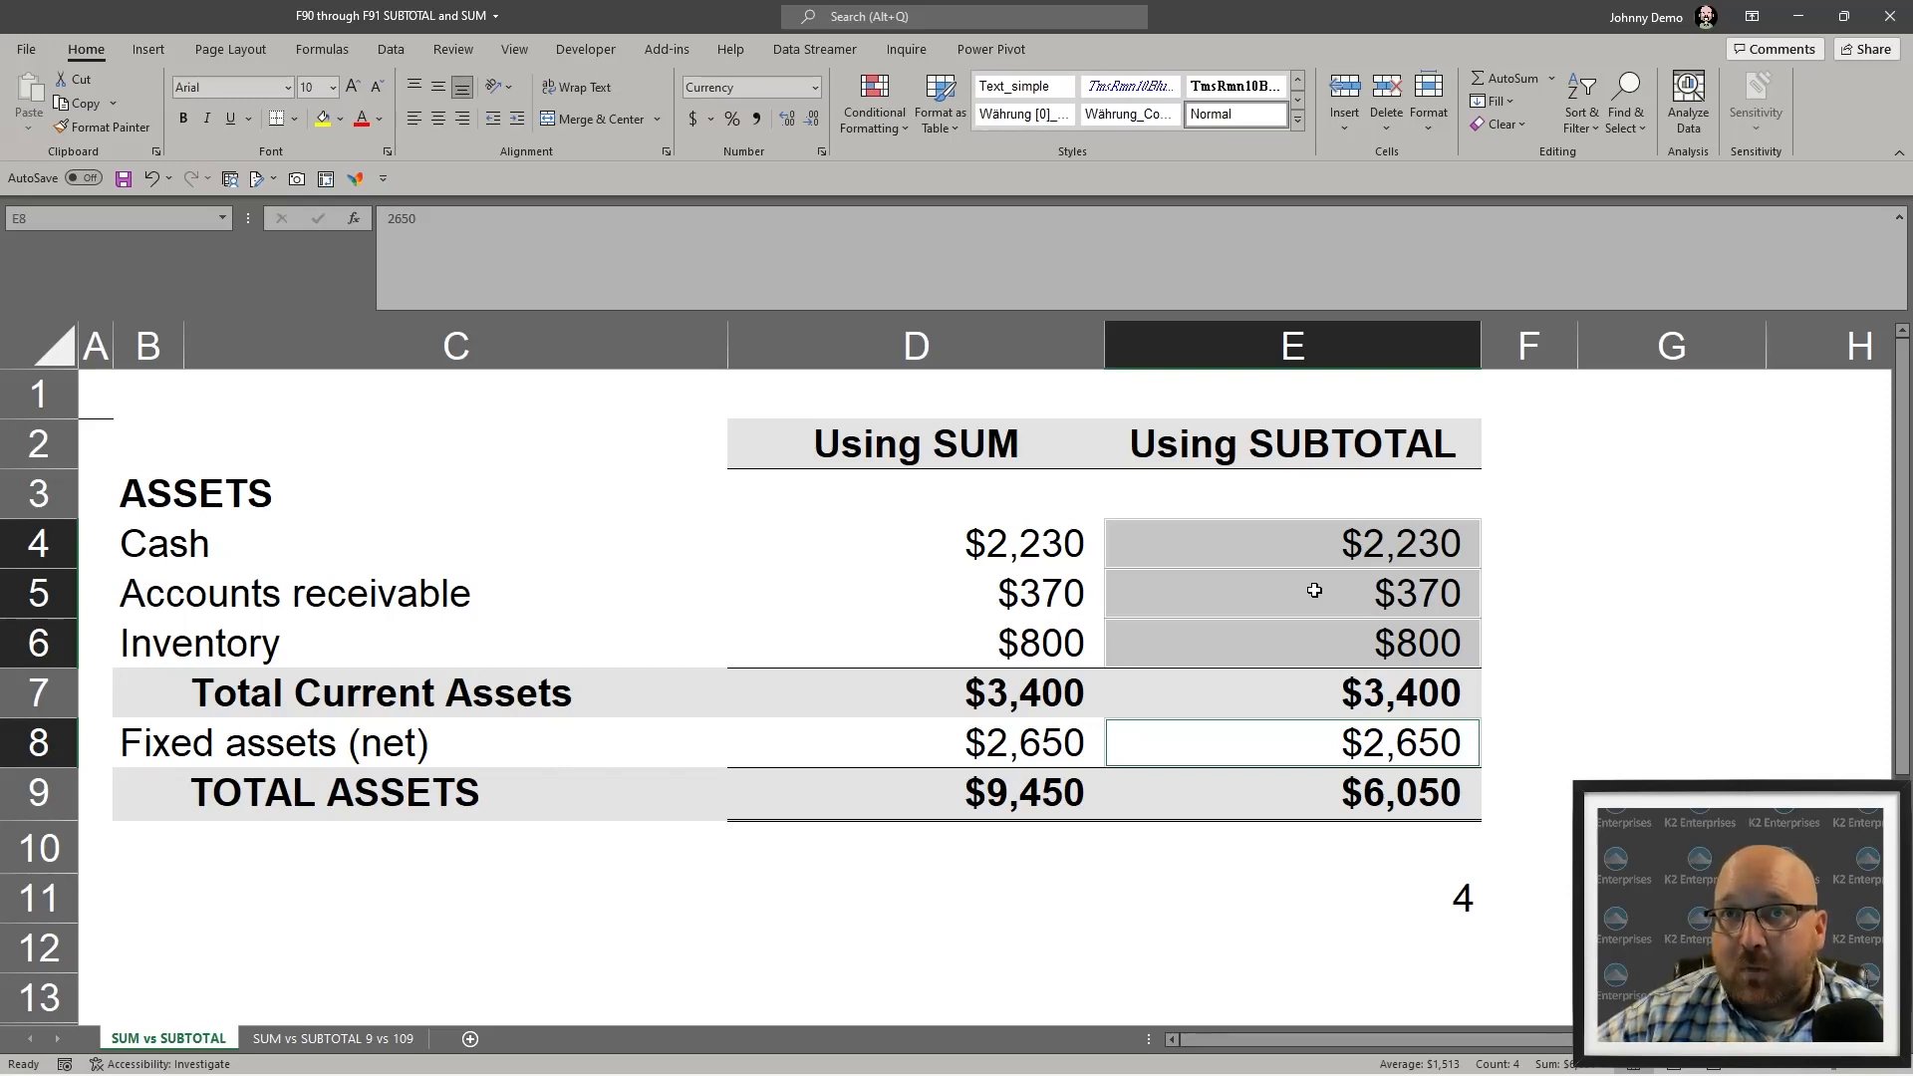
- Switch to the SUM vs SUBTOTAL 9 vs 109 sheet and inspect the SUBTOTAL formula for TOTAL ASSETS in F9
left_click(350, 1039)
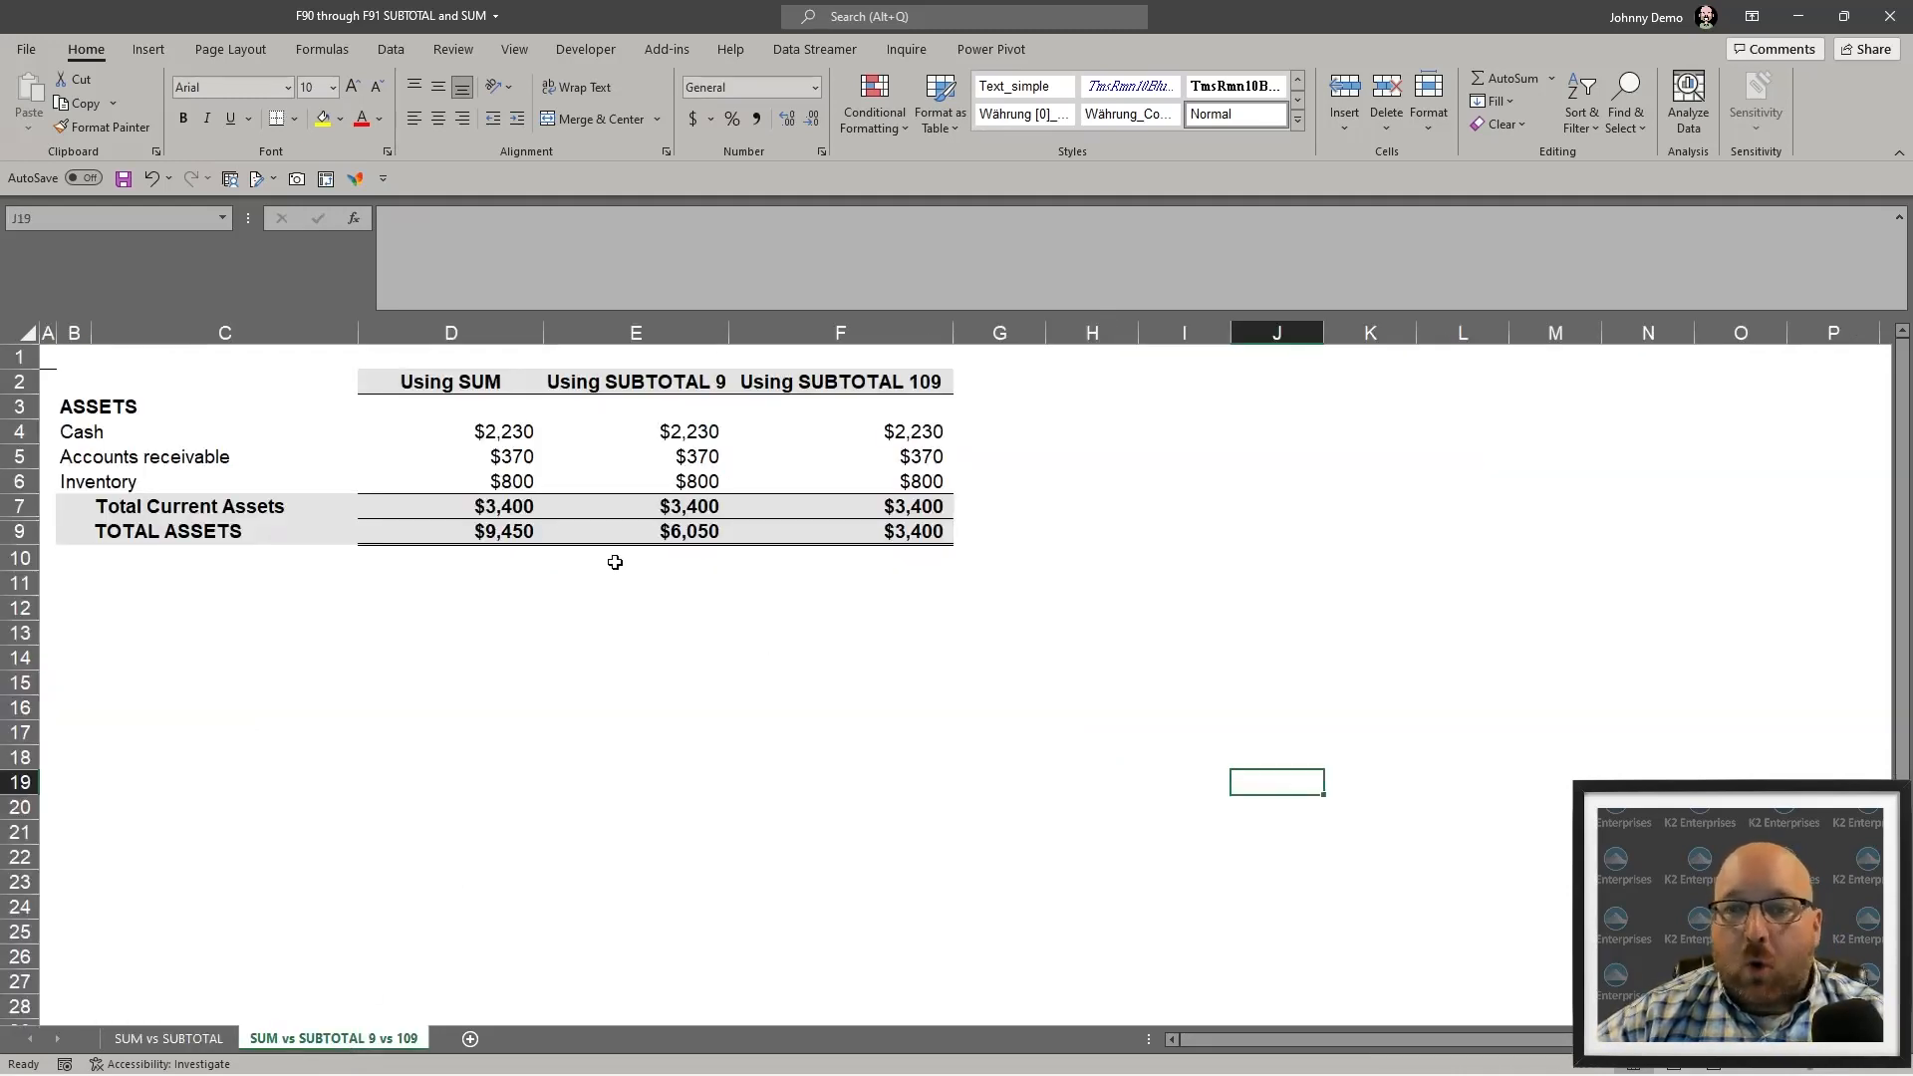
scroll(613, 560, "up", 1)
scroll(611, 560, "up", 2)
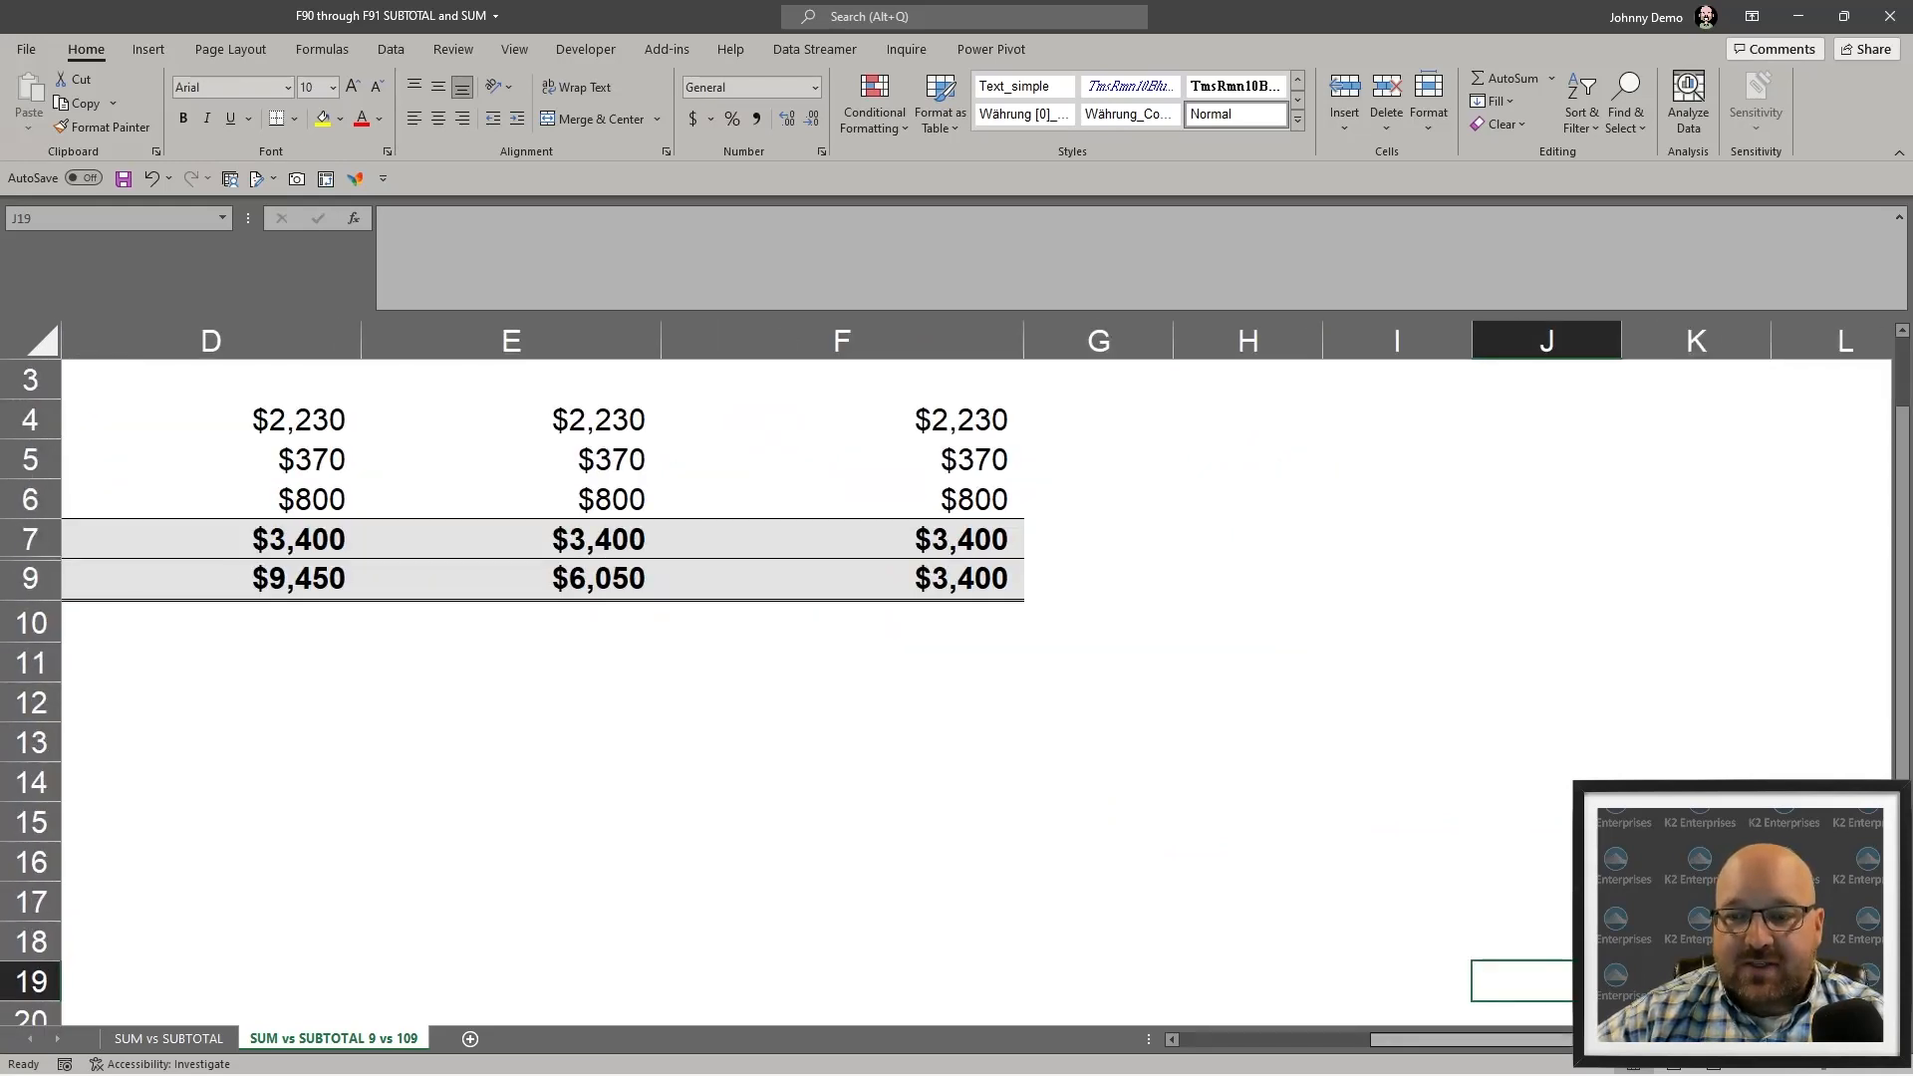
left_click(1208, 1042)
scroll(1076, 802, "up", 1)
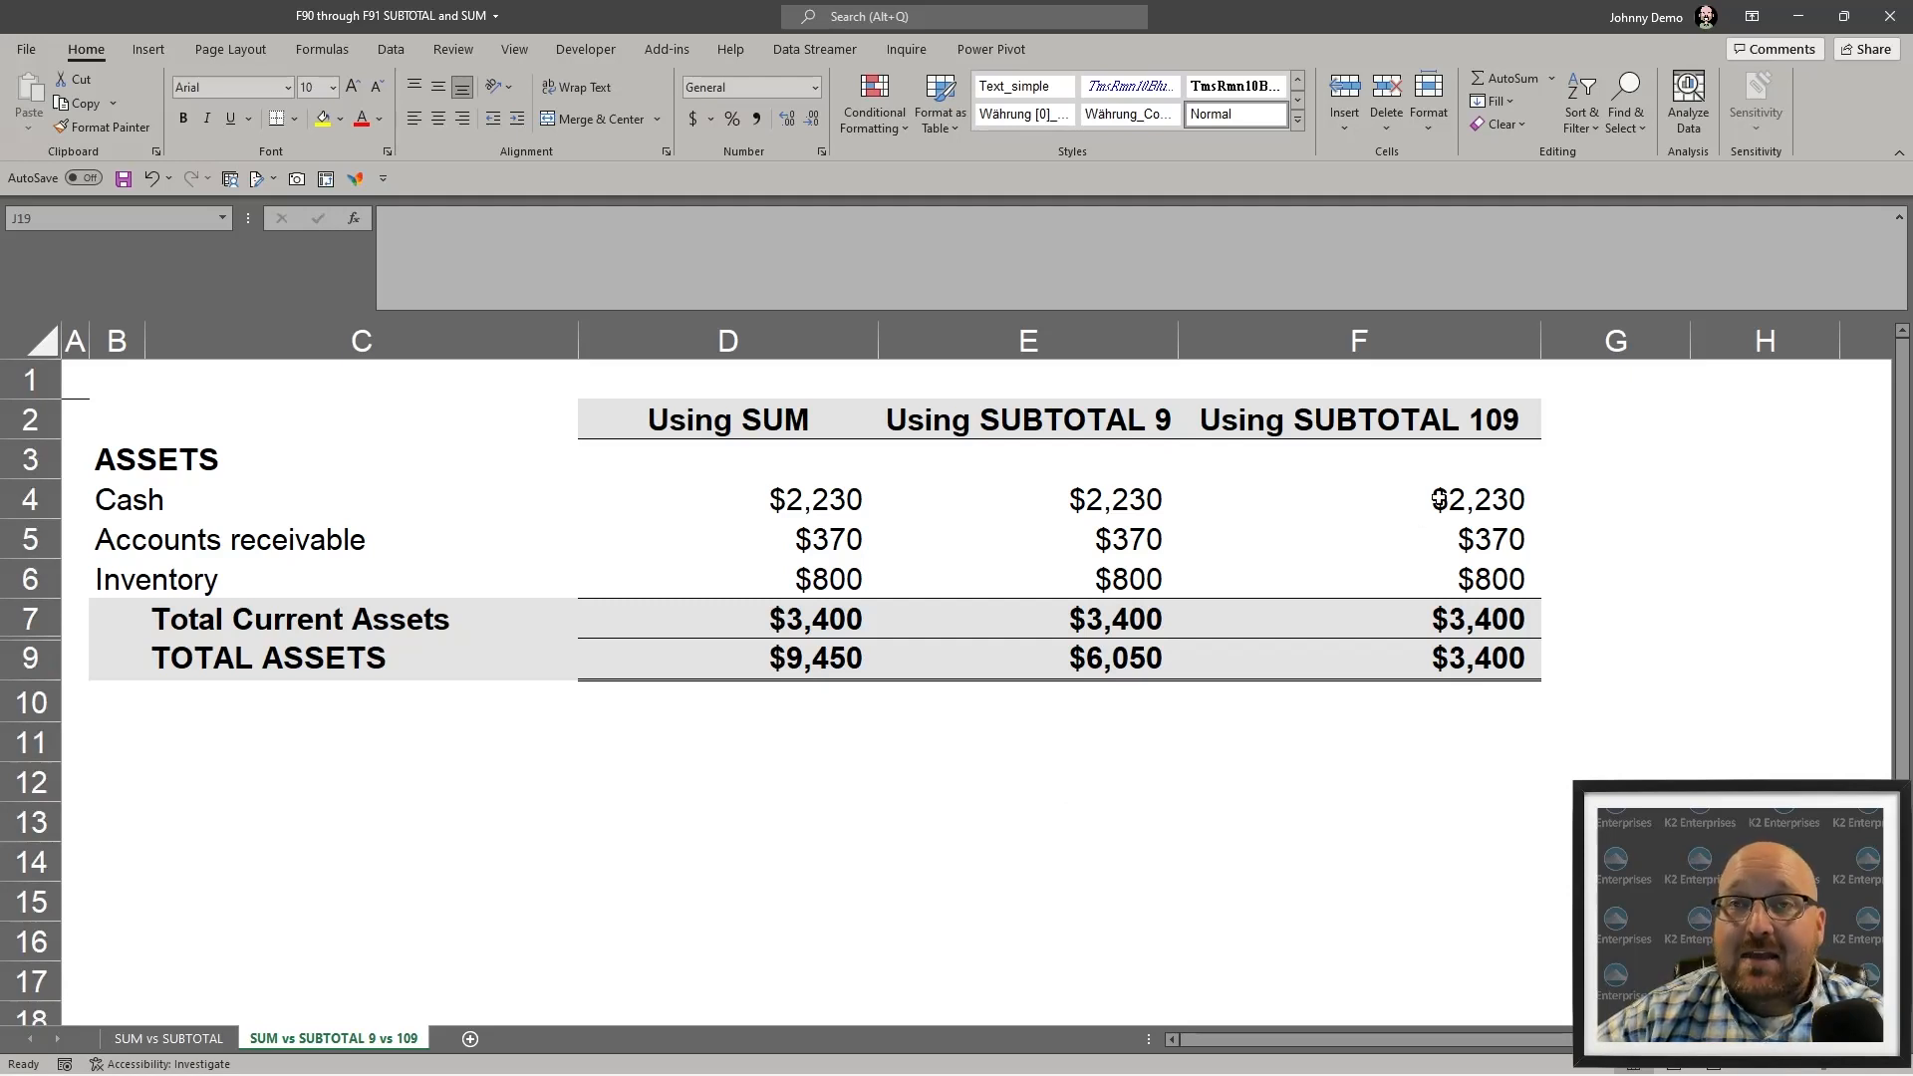
double_click(1466, 659)
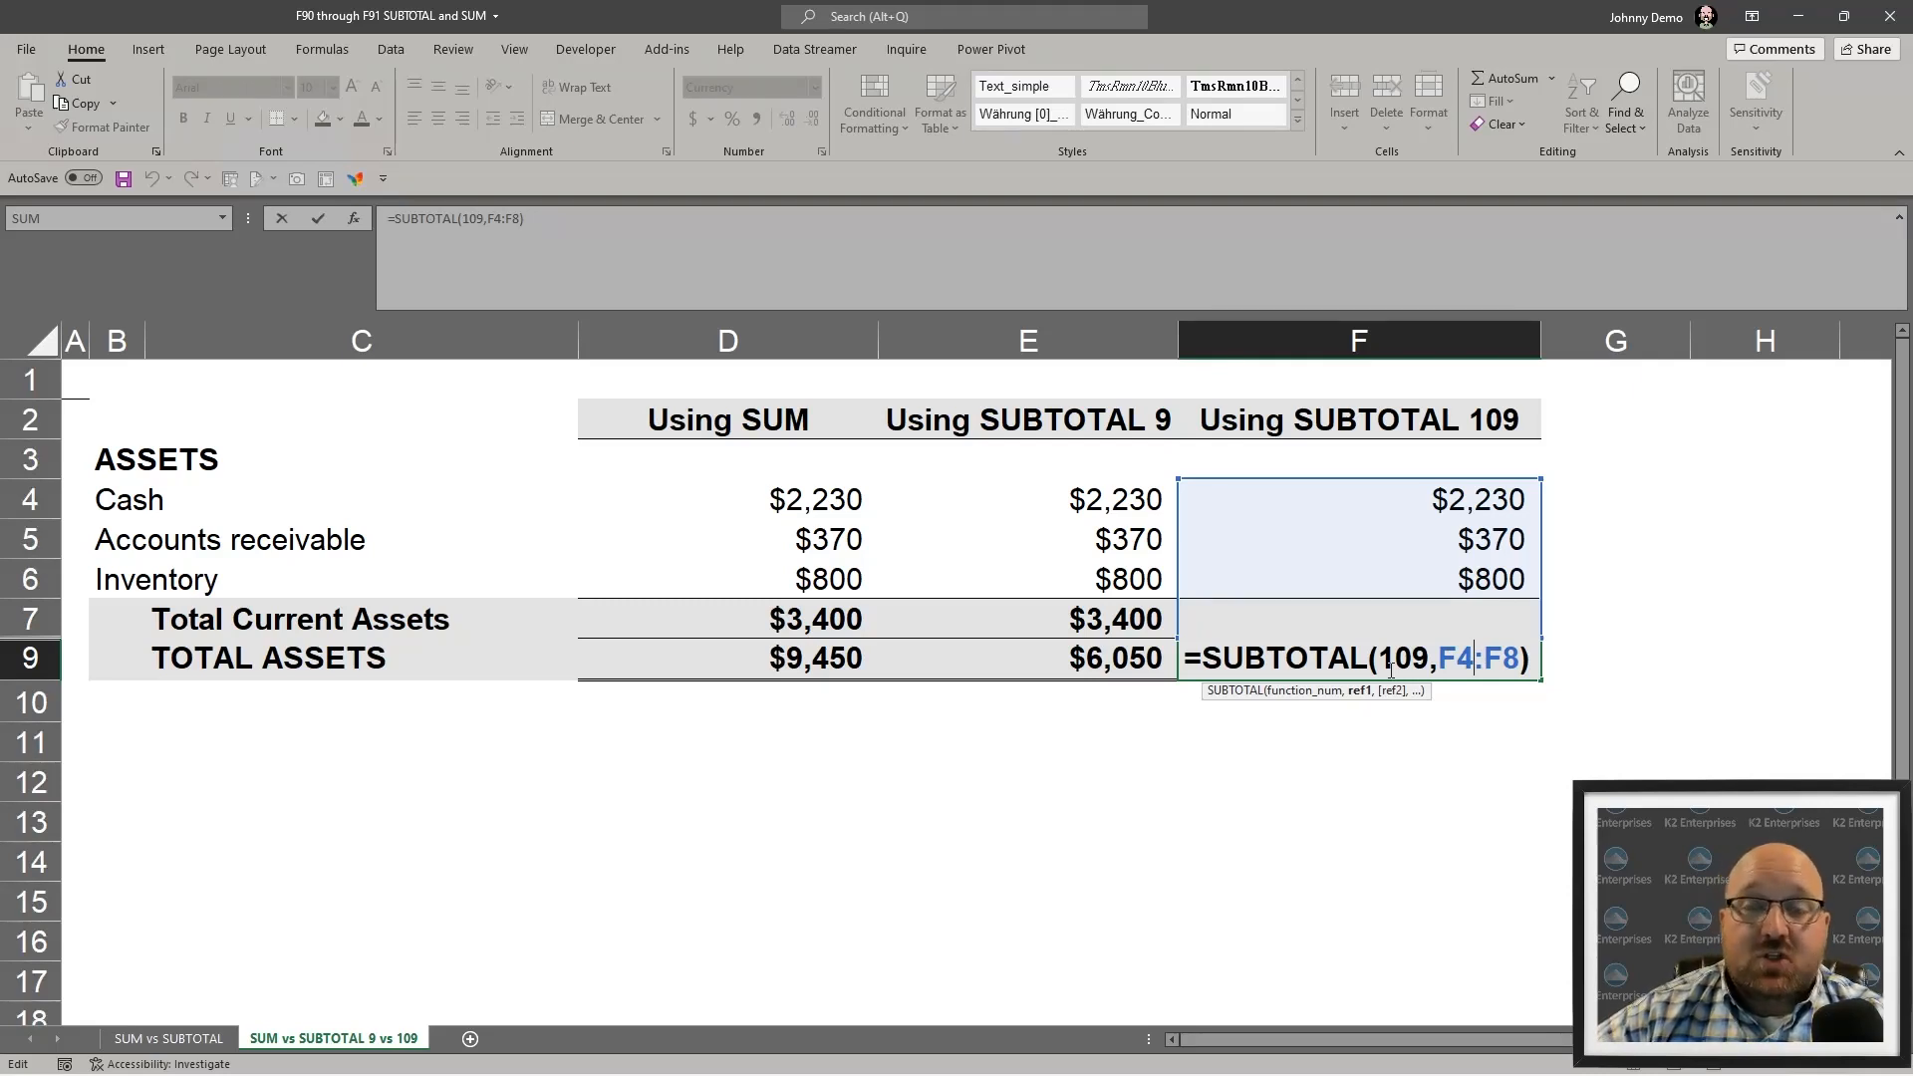
key("ctrl+Return")
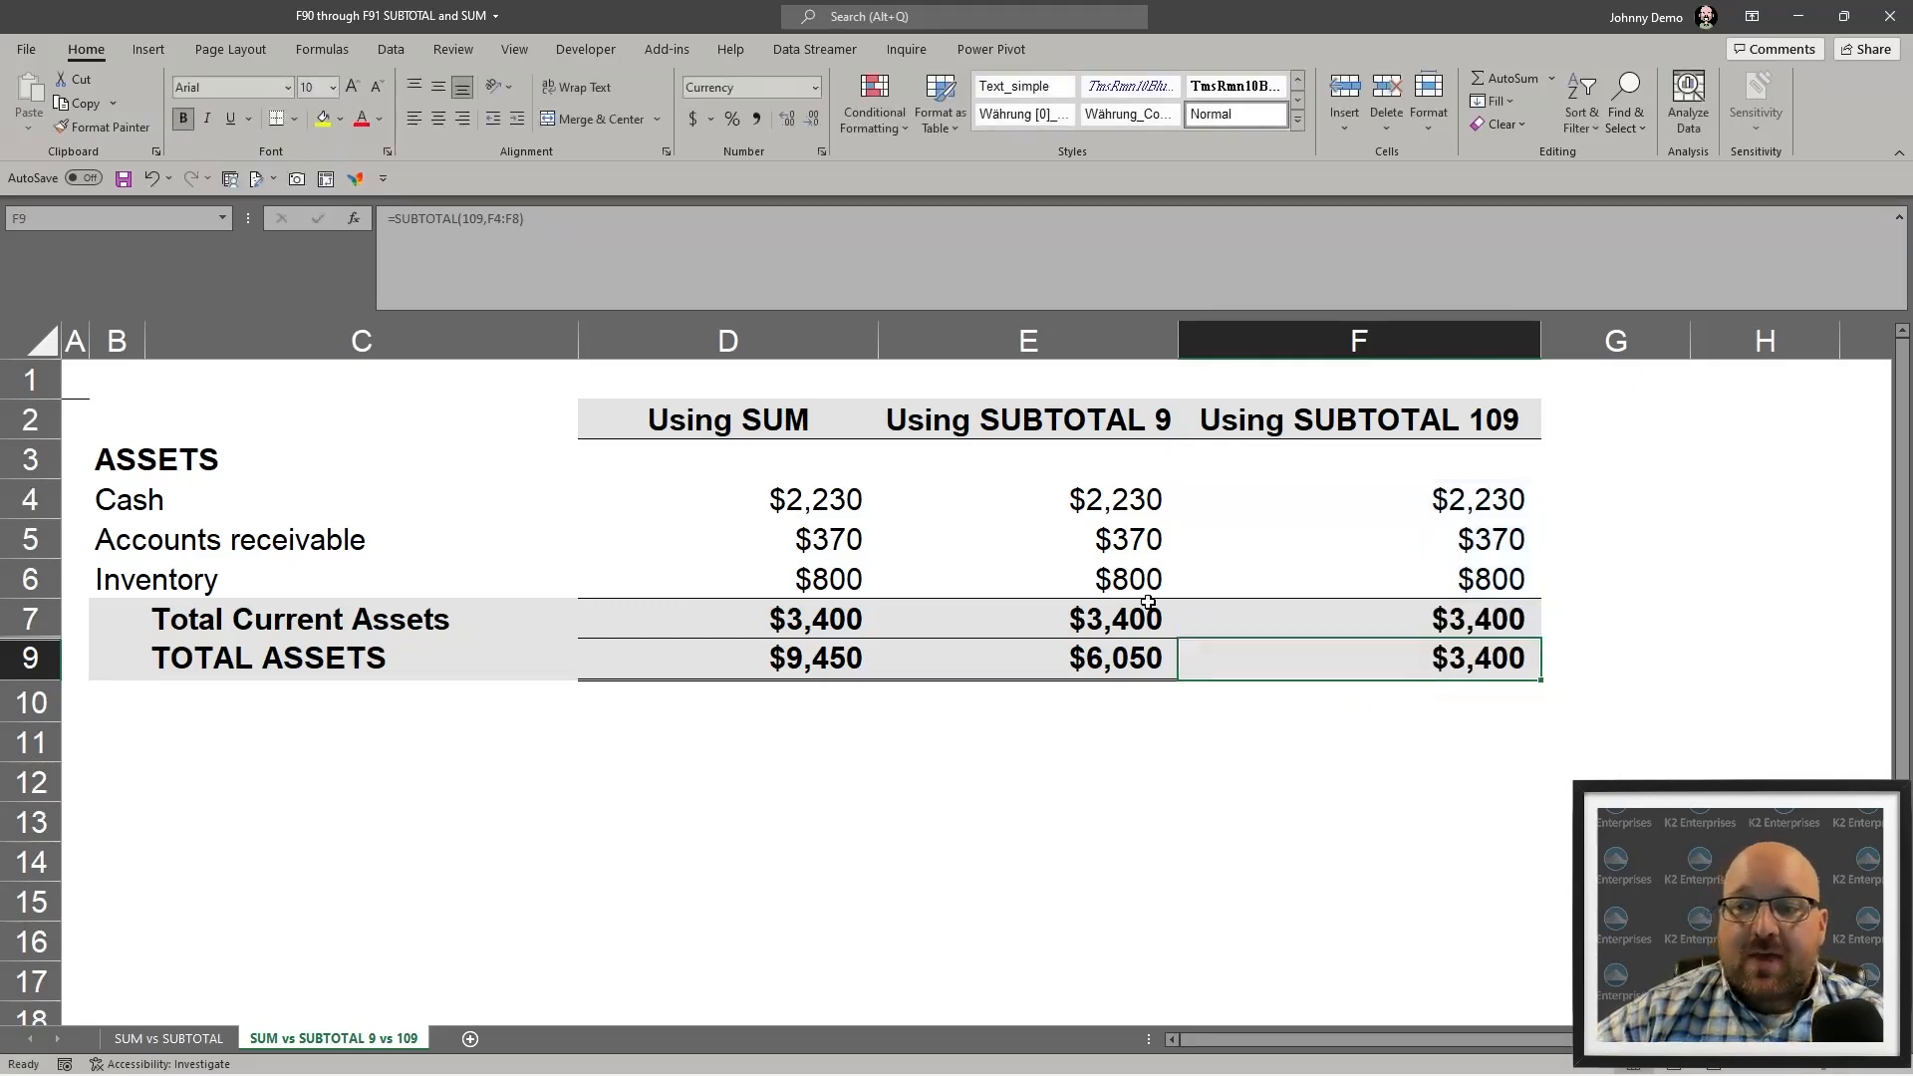
- Hide the Accounts receivable and Inventory rows, and inspect the SUBTOTAL formula for Total Current Assets in F7 without changing it
right_click(47, 532)
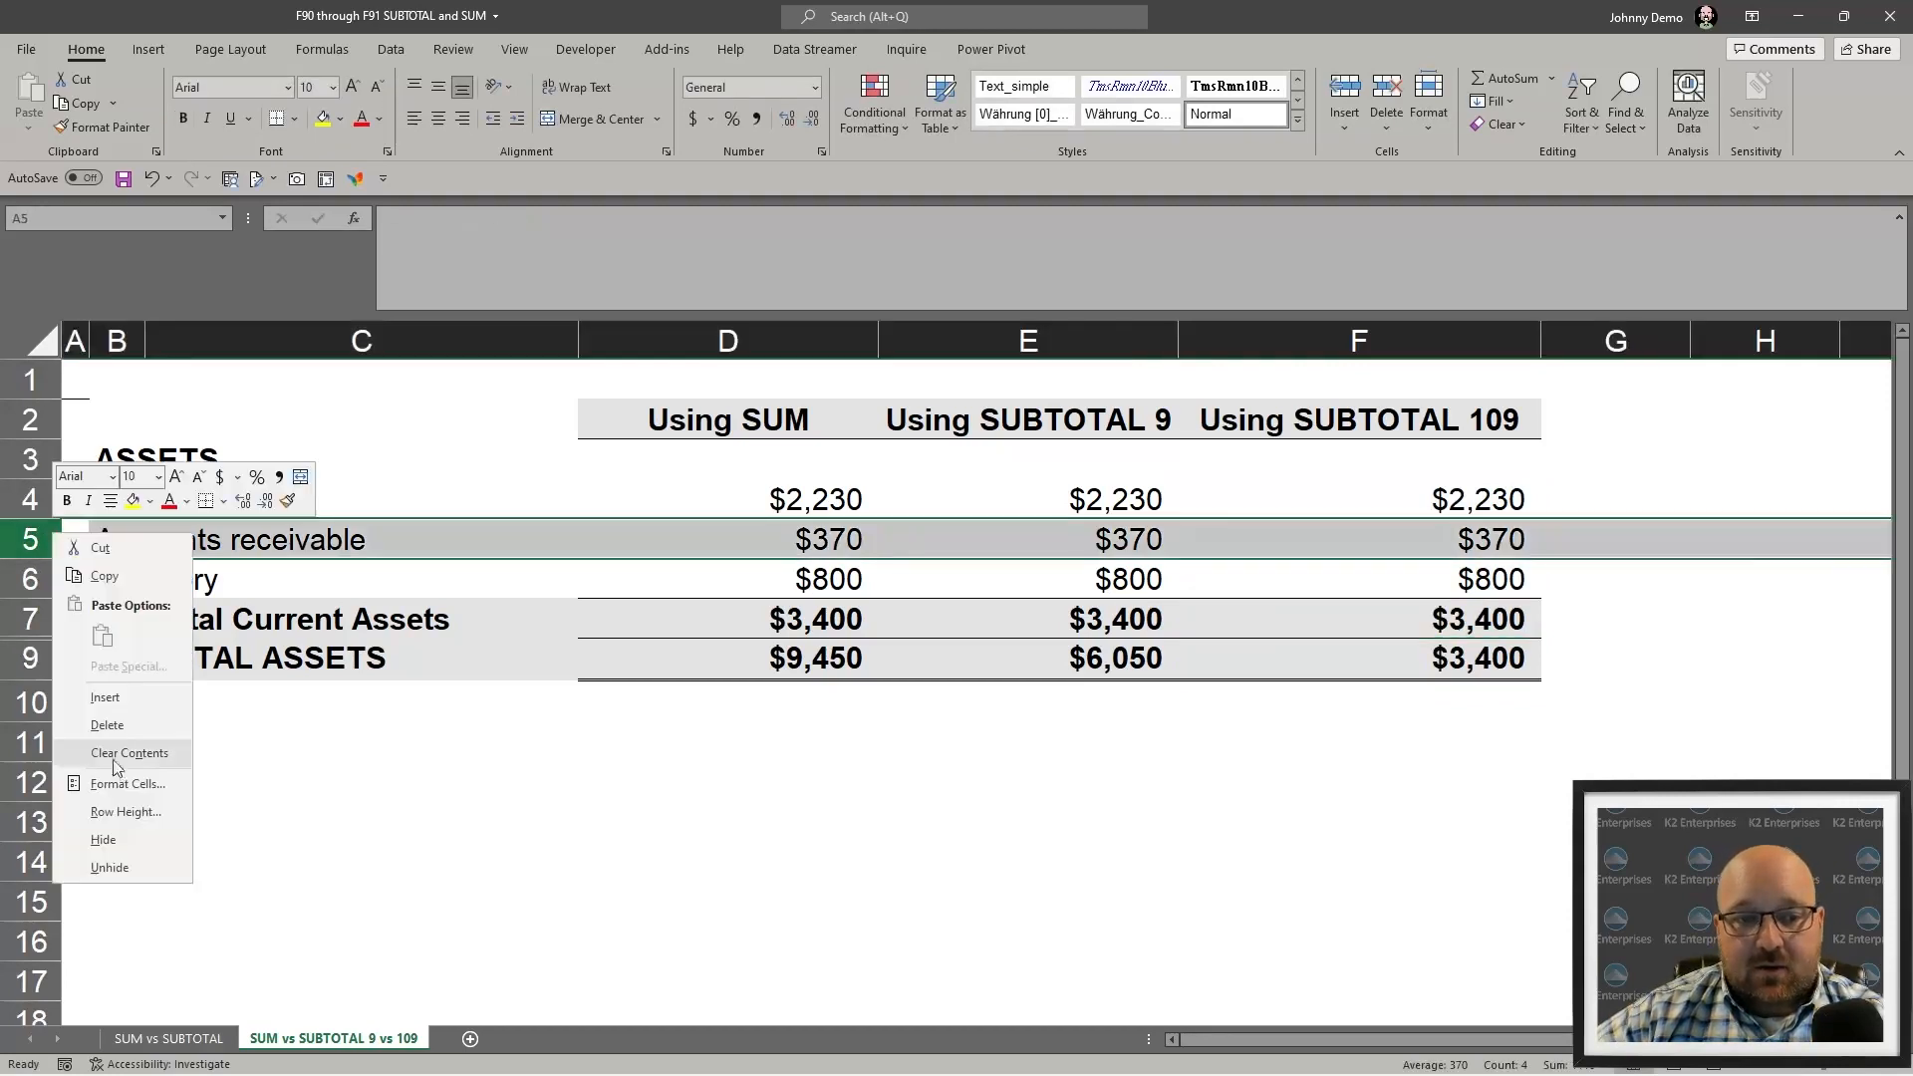
left_click(132, 844)
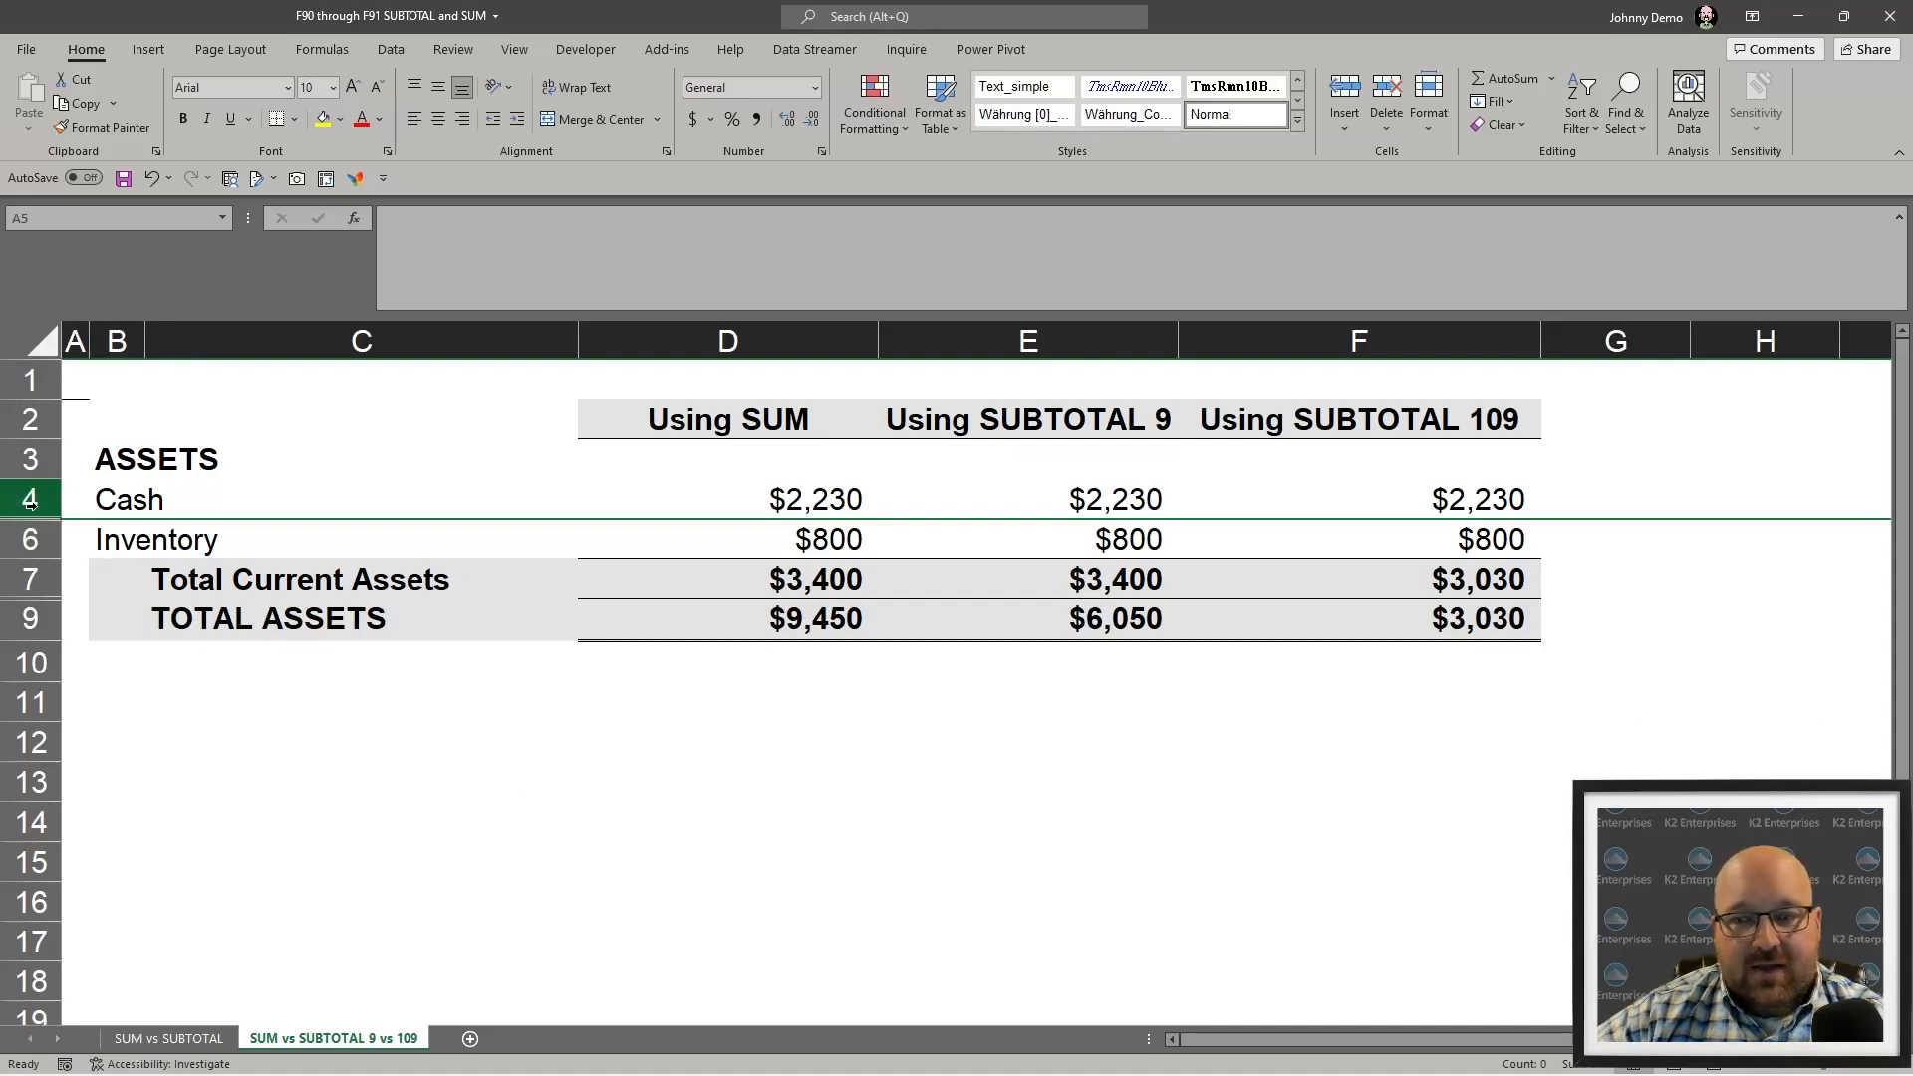
right_click(30, 539)
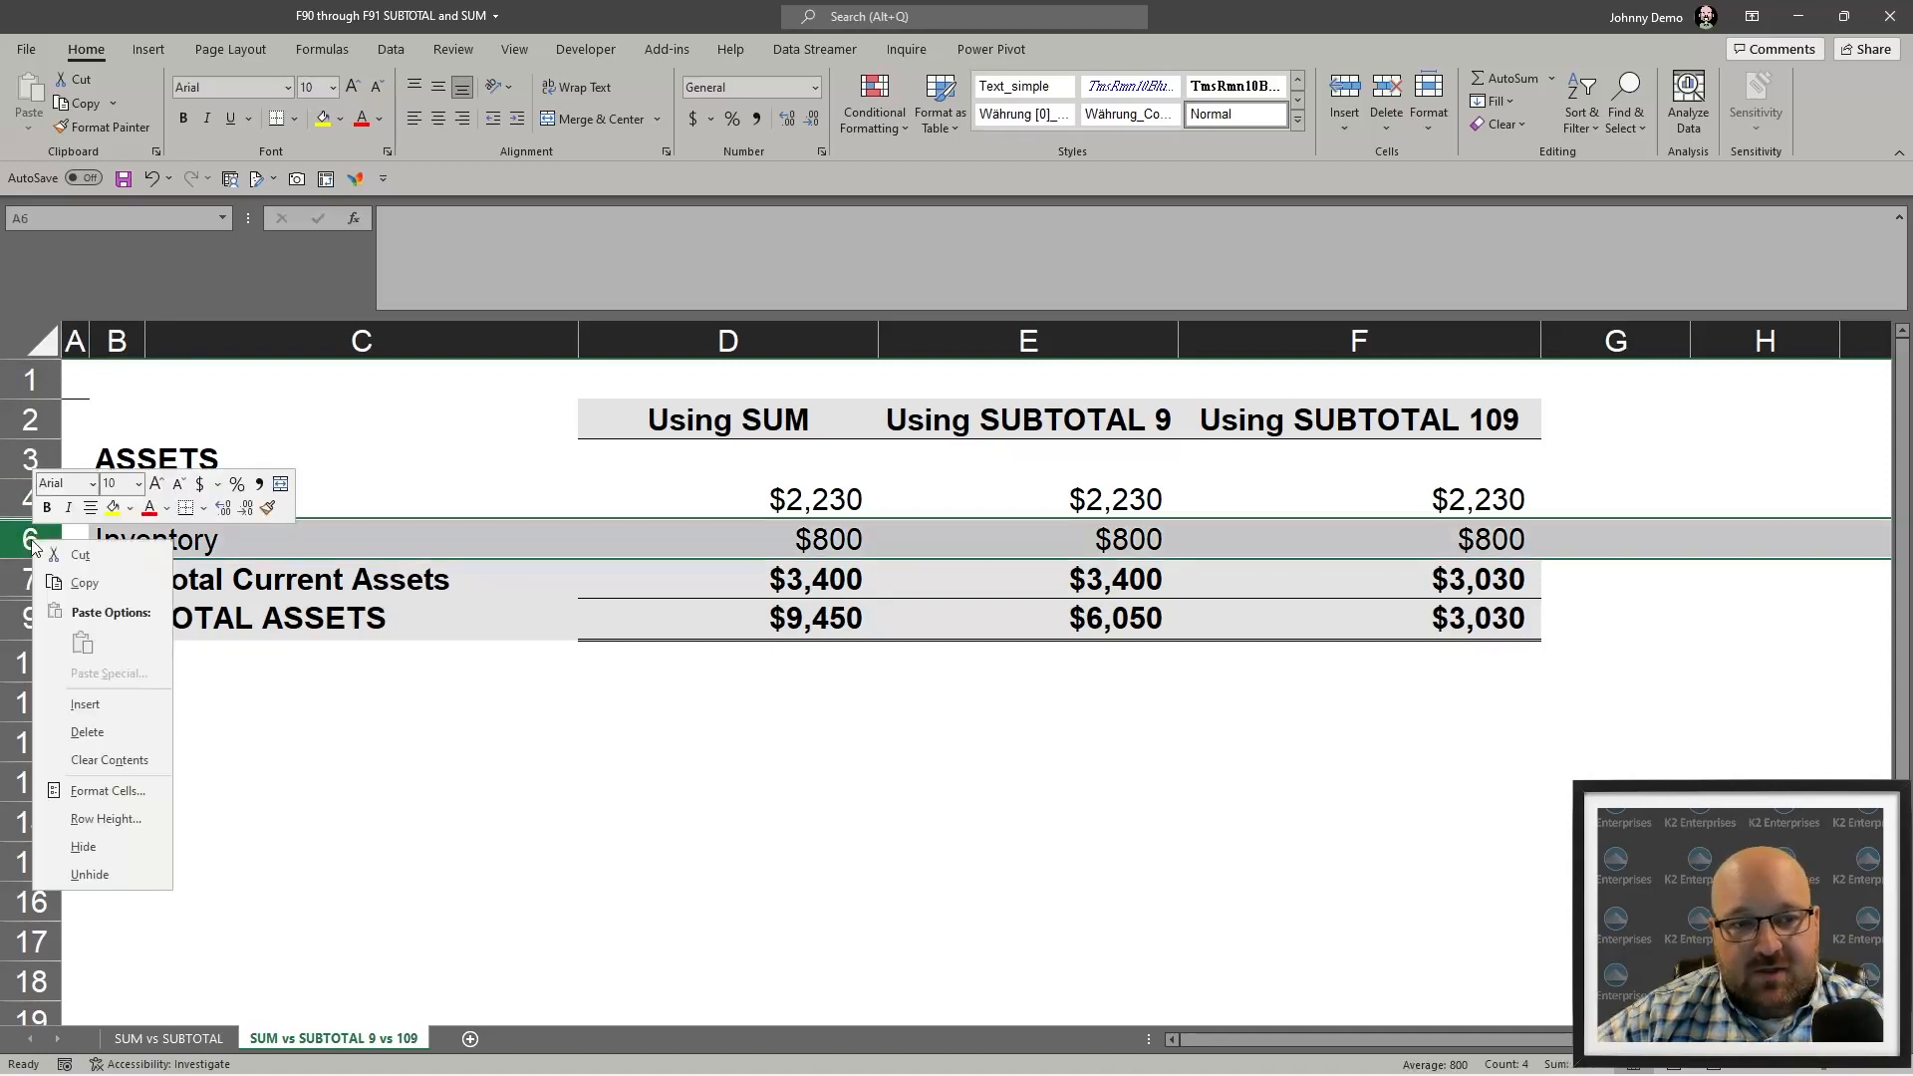
left_click(105, 850)
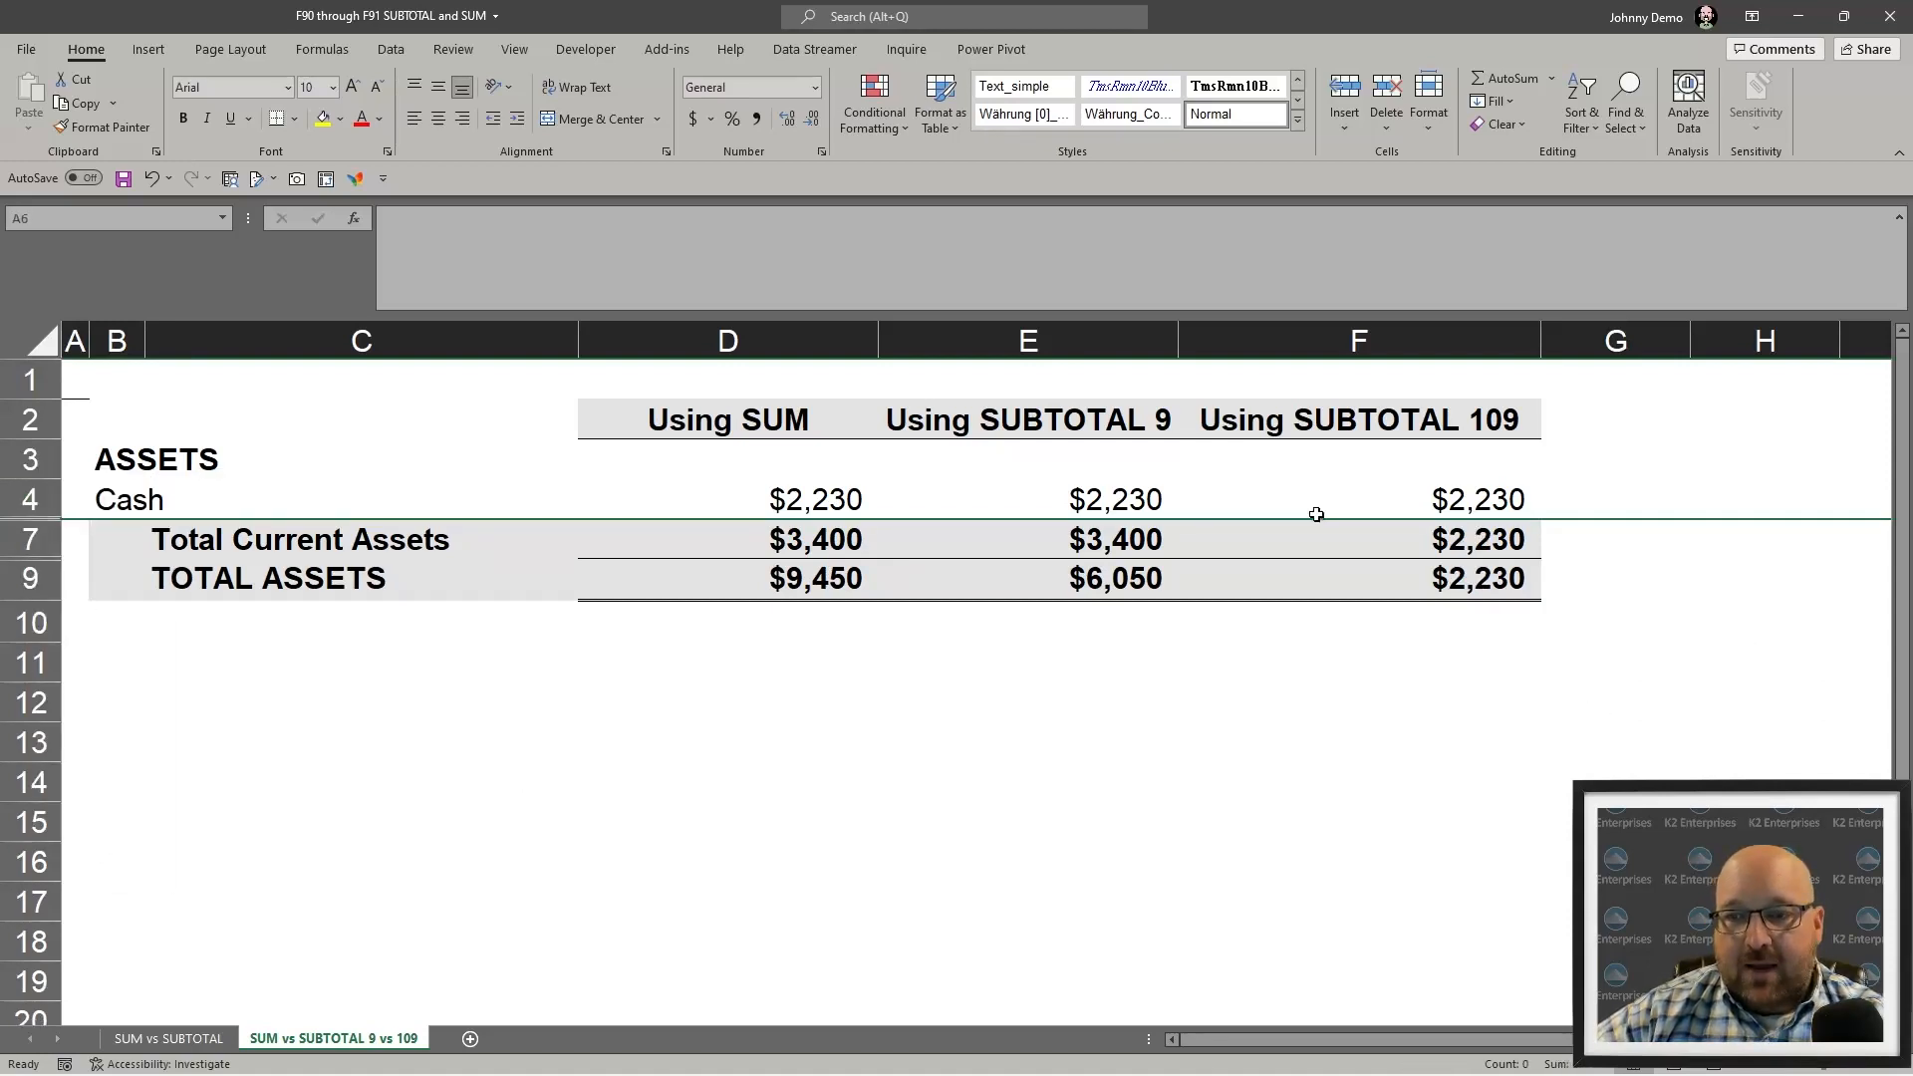
double_click(1475, 539)
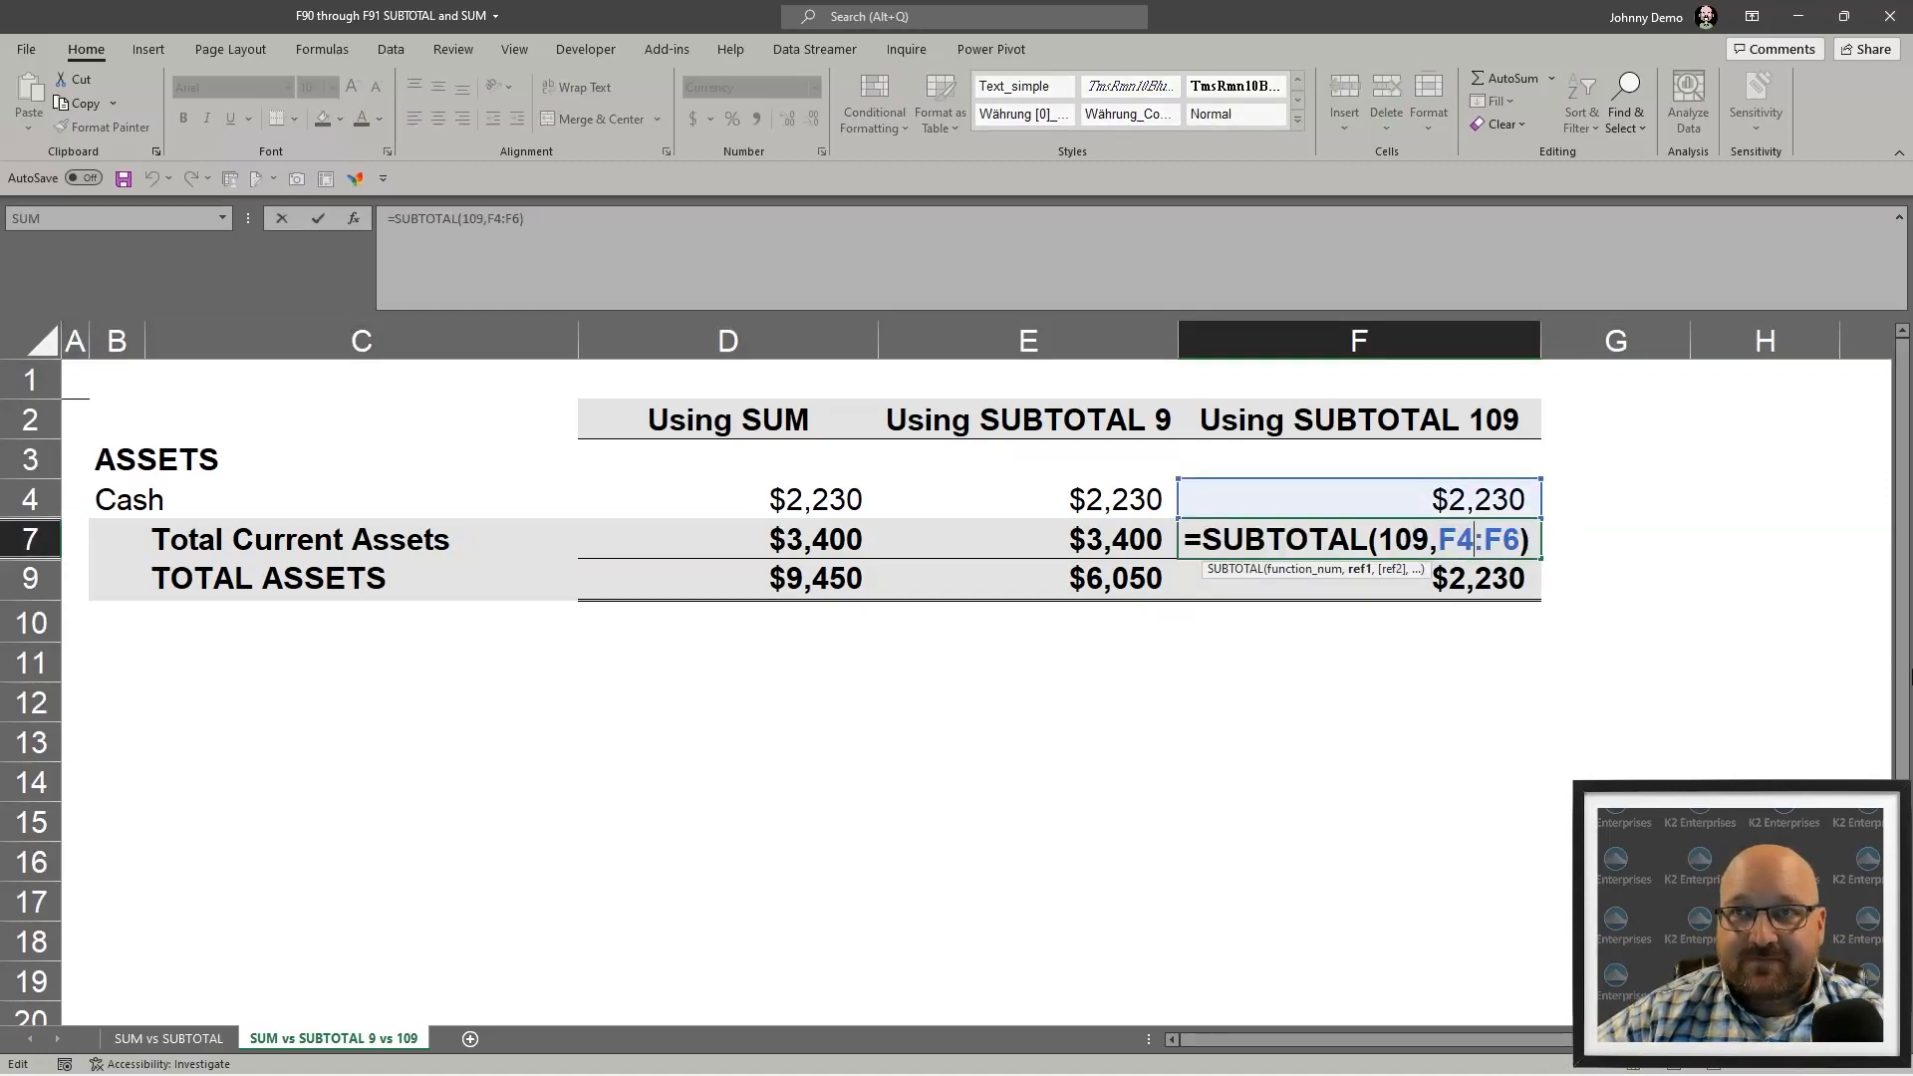
key("Escape")
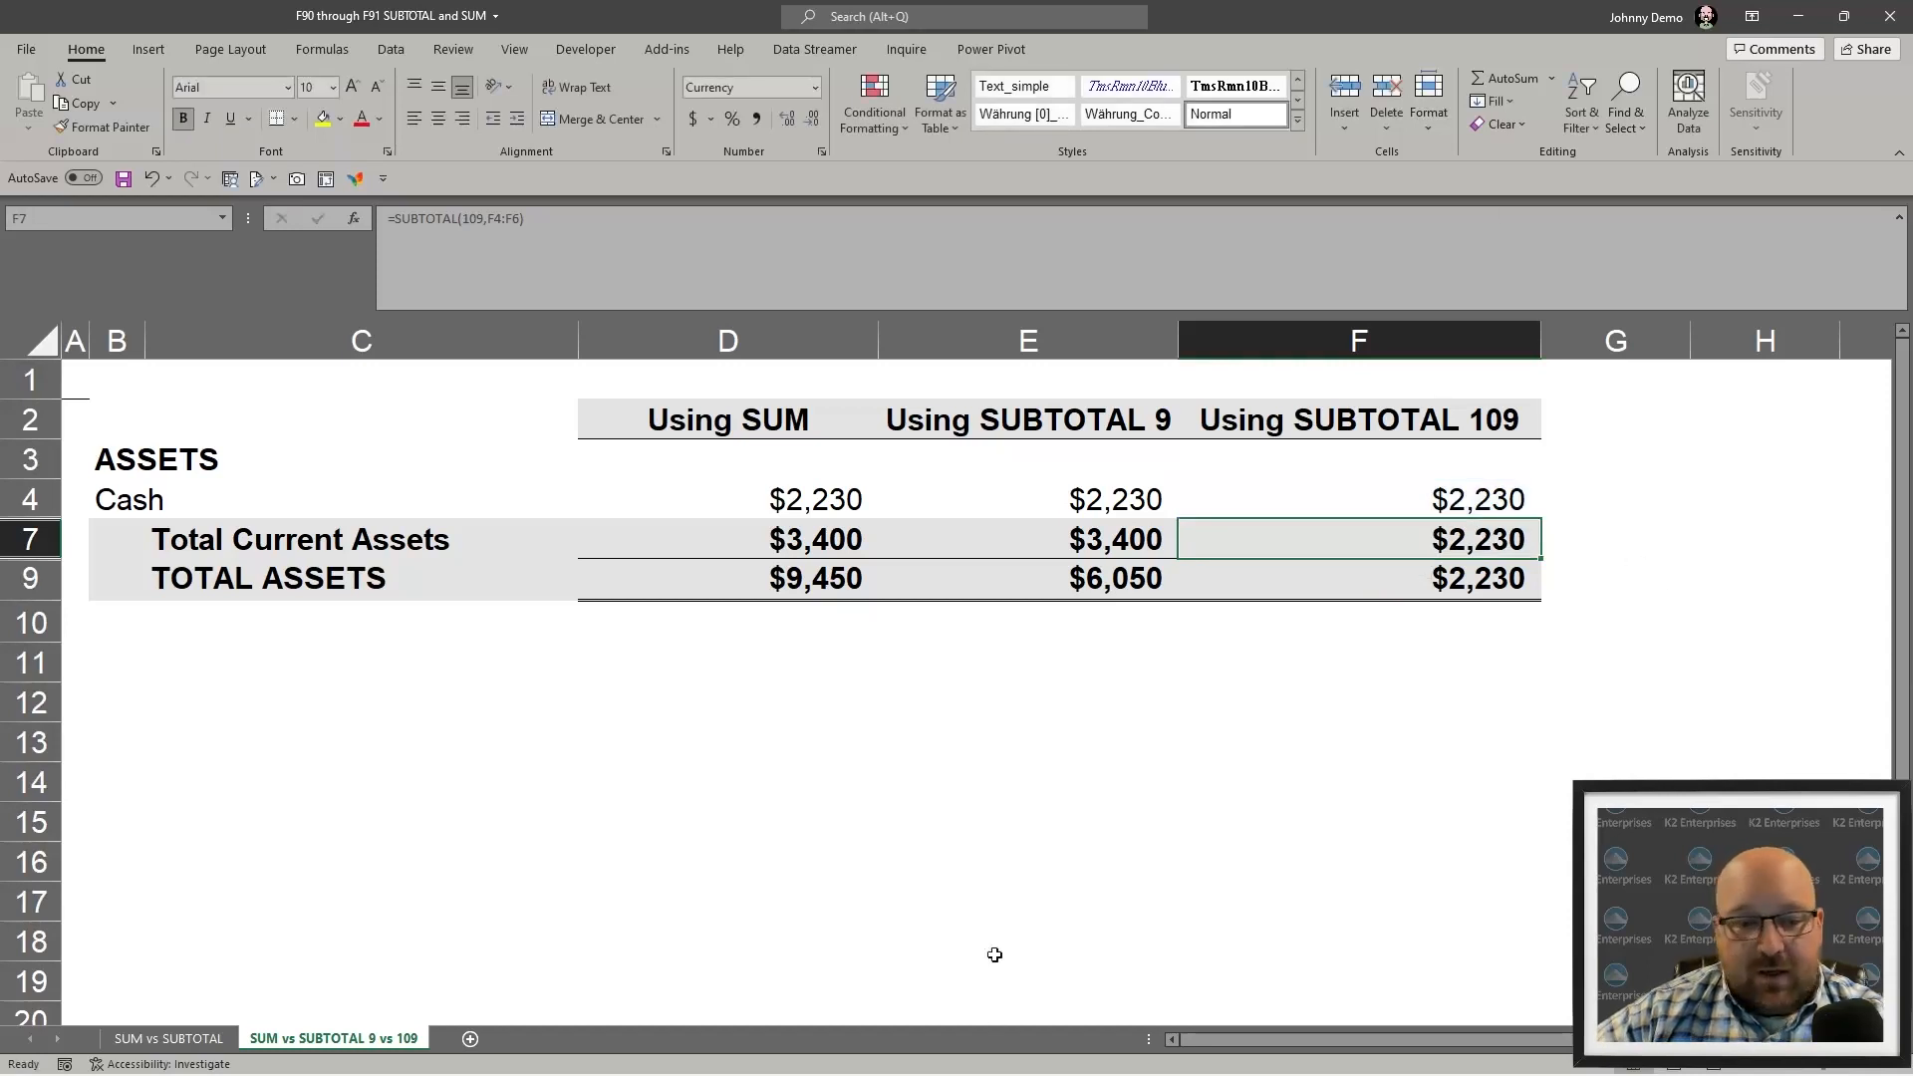
- Switch to File Explorer, go to the Excel Demo folder under Demo, and bring up the 9 - SUBTOTAL workbook
left_click(1146, 1005)
key("alt+Tab")
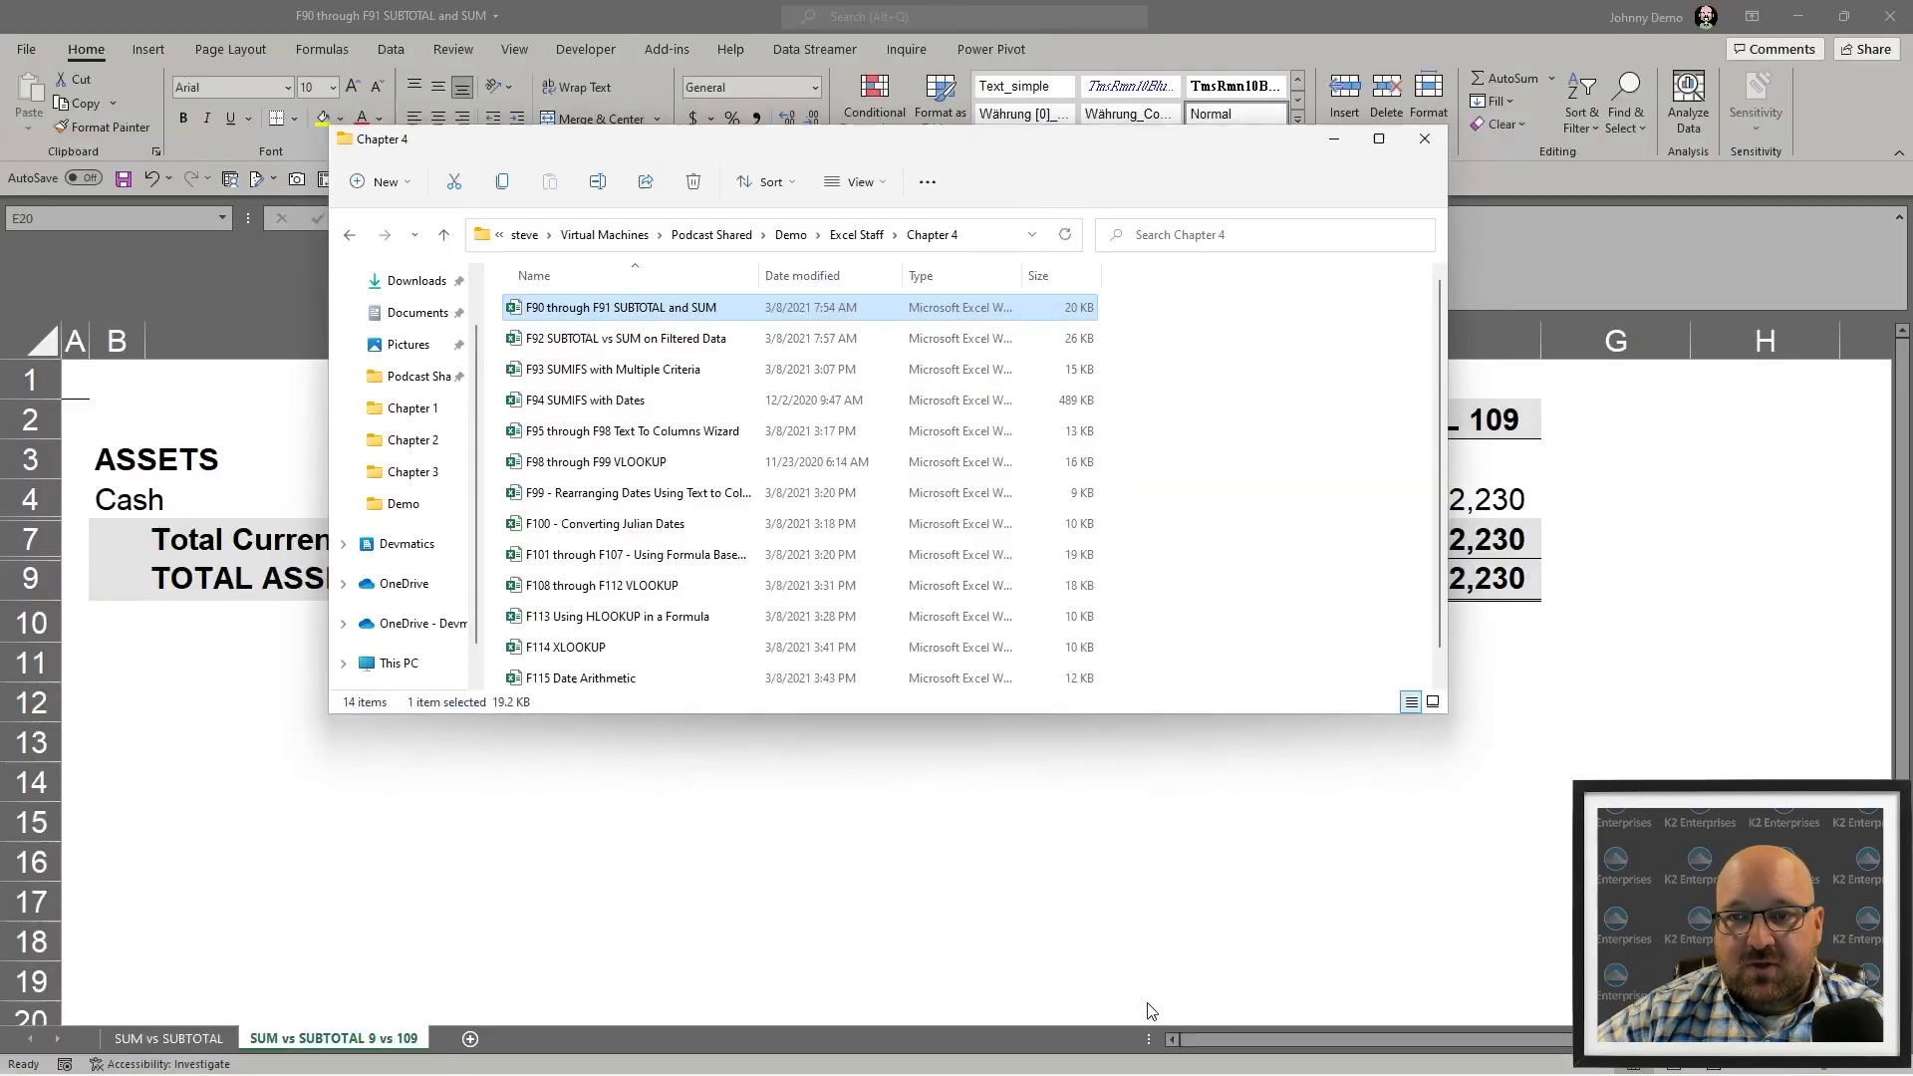
left_click(797, 234)
double_click(583, 308)
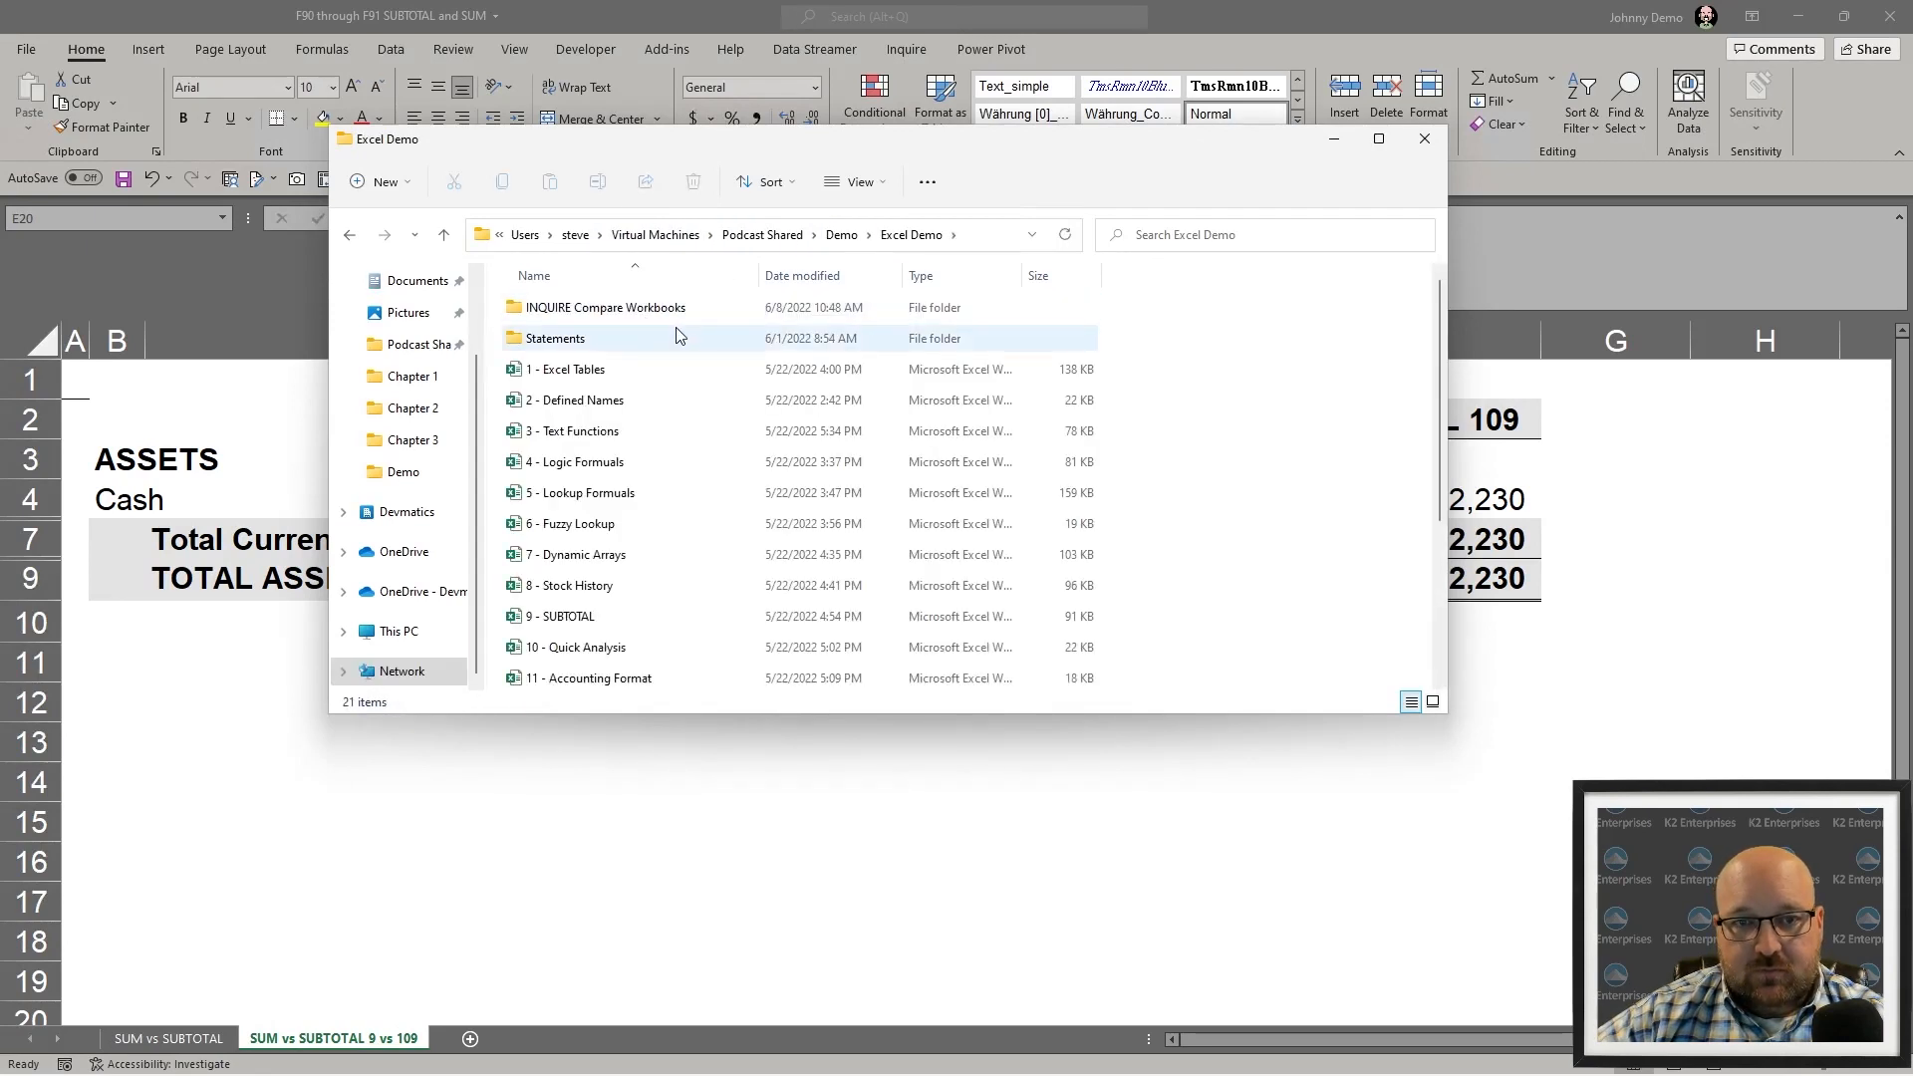
key("alt+Tab")
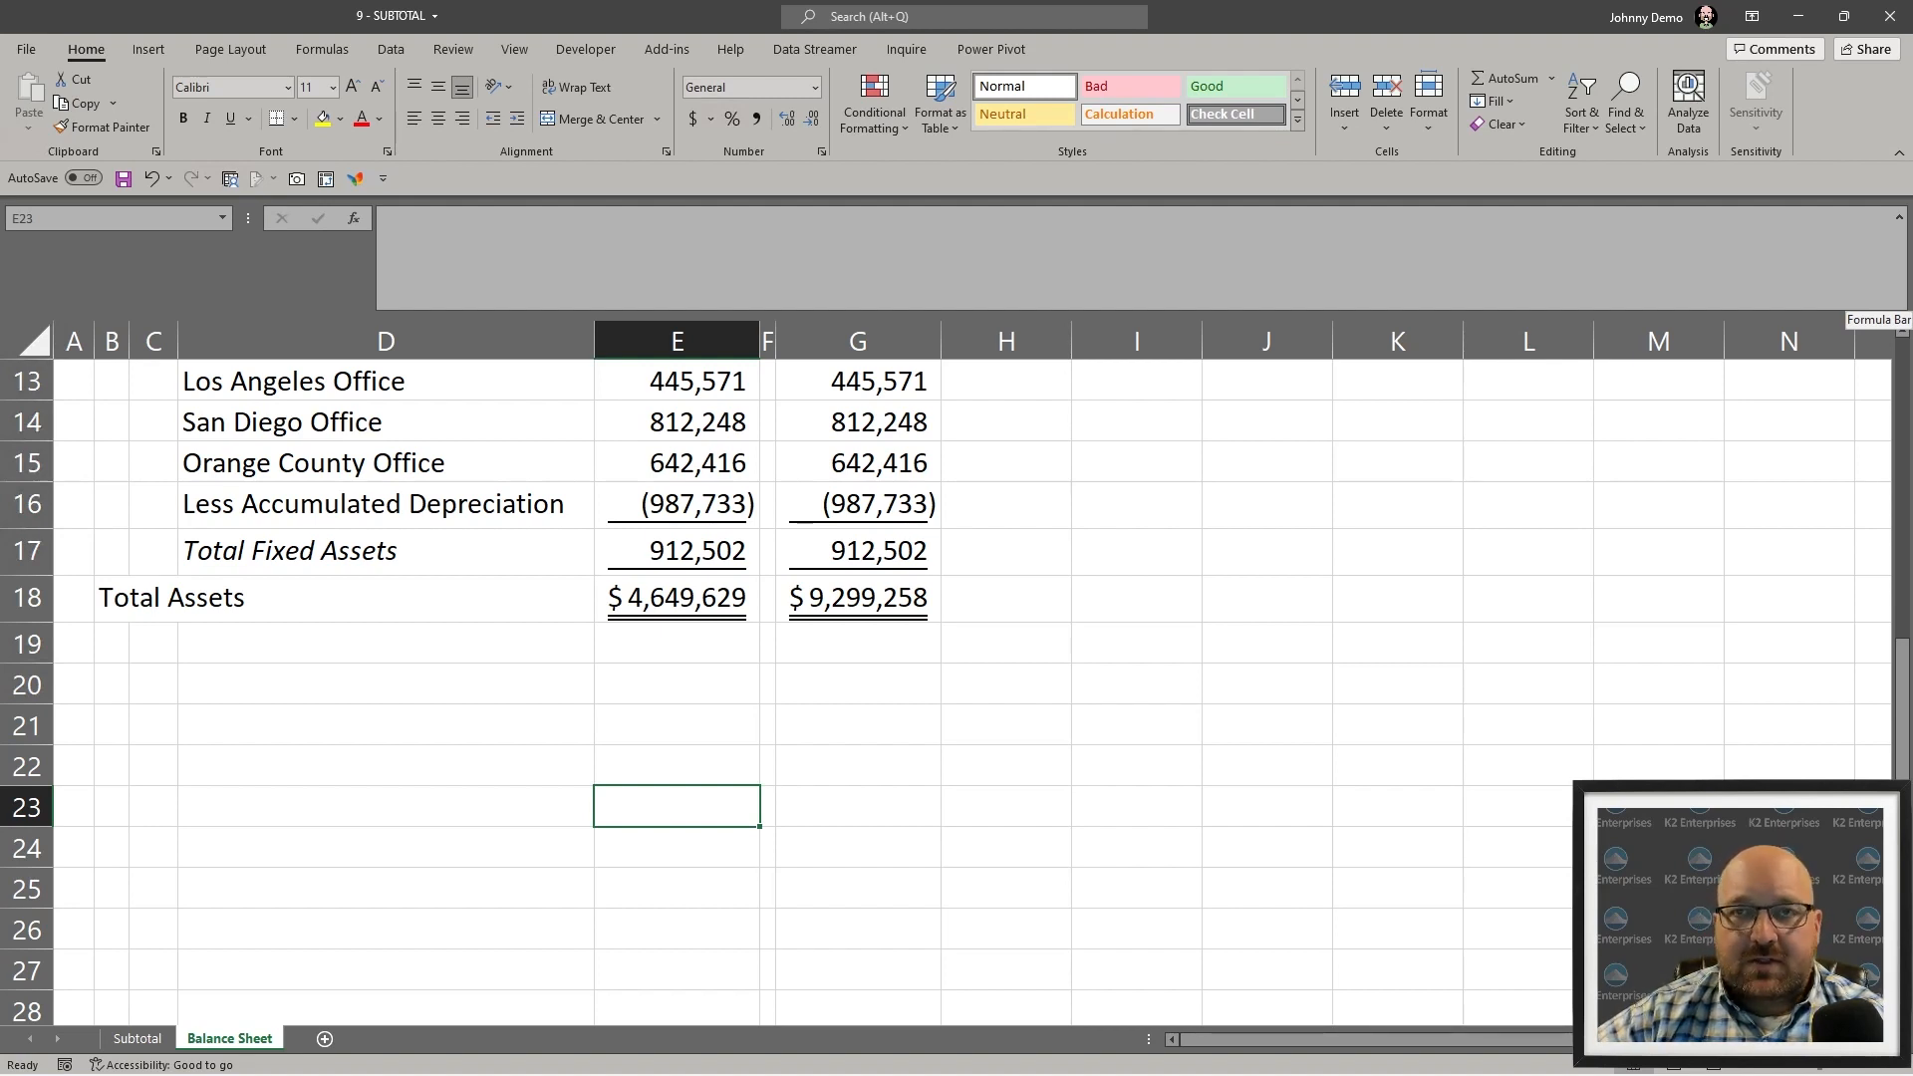
- Review the Balance Sheet and inspect the Total Assets formulas in G18 and E18 without changing them
left_click(1266, 723)
scroll(811, 897, "up", 4)
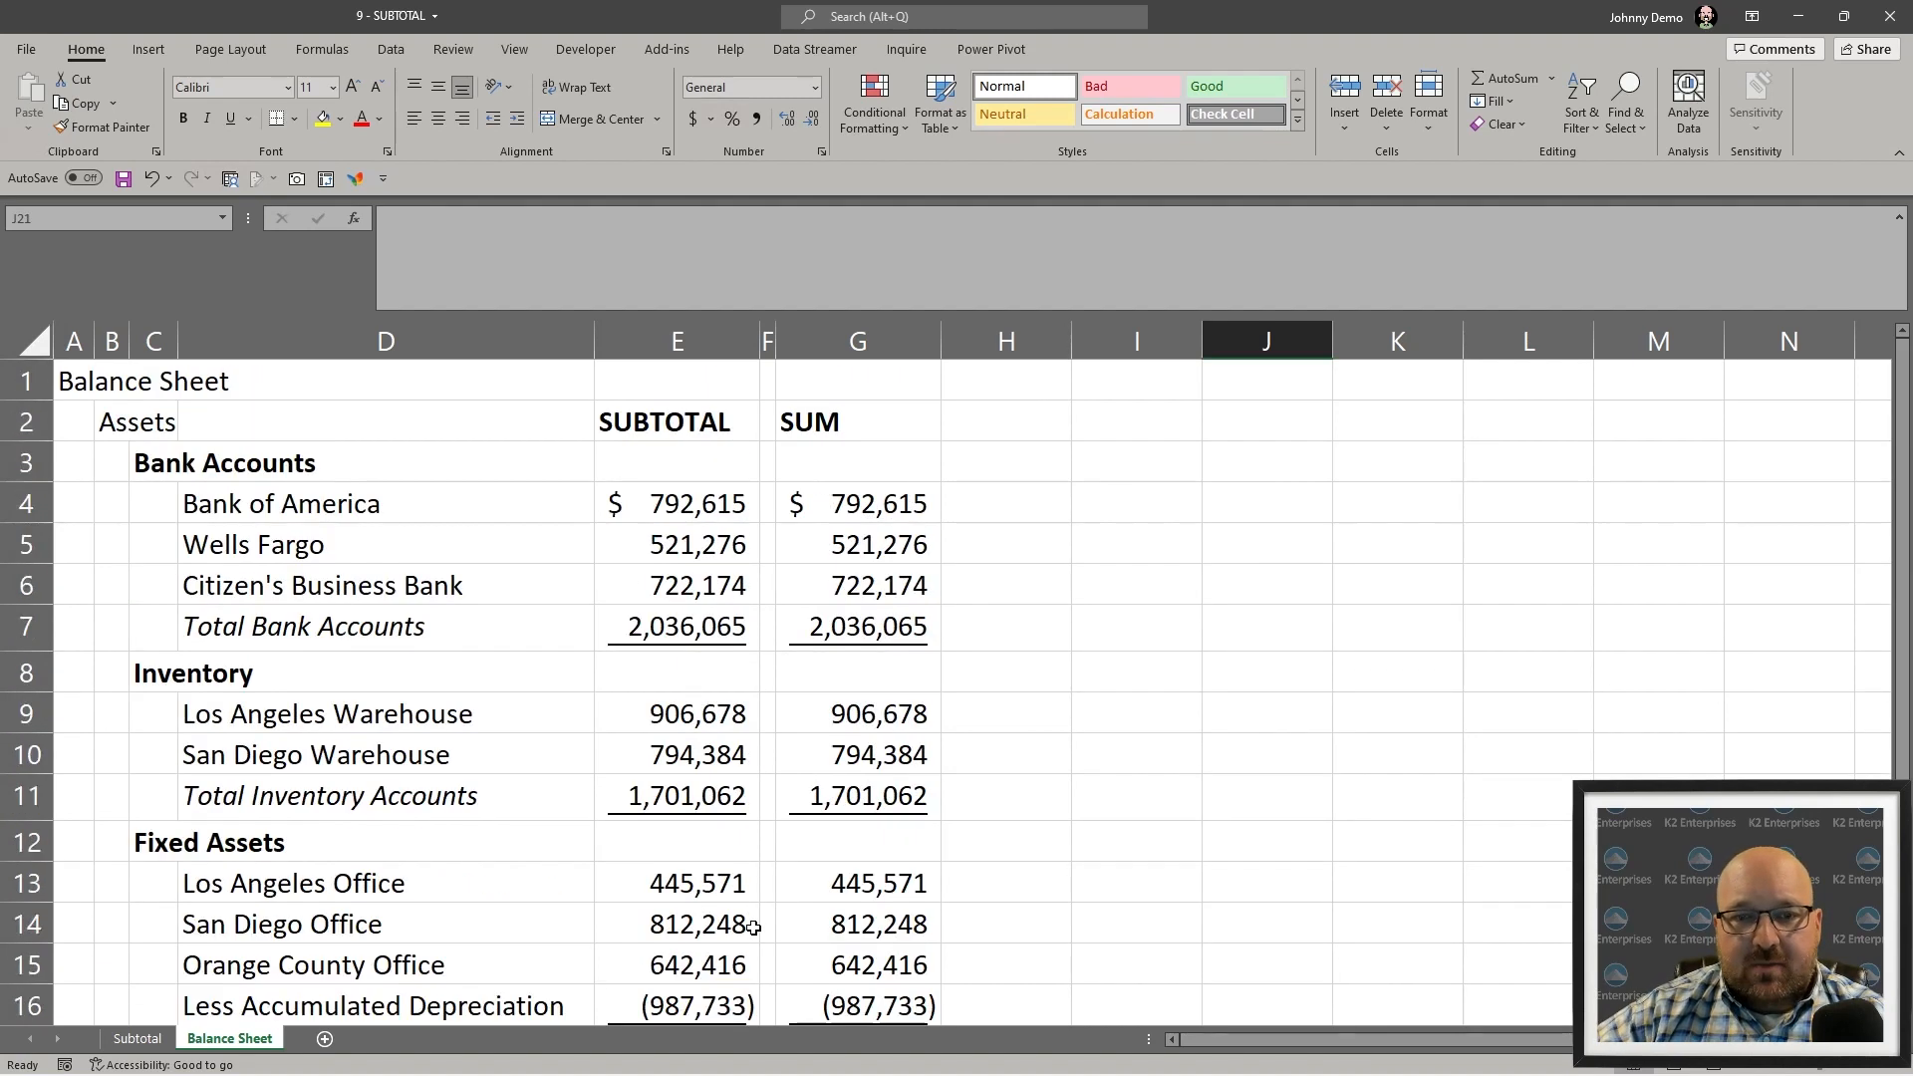
scroll(526, 648, "down", 1)
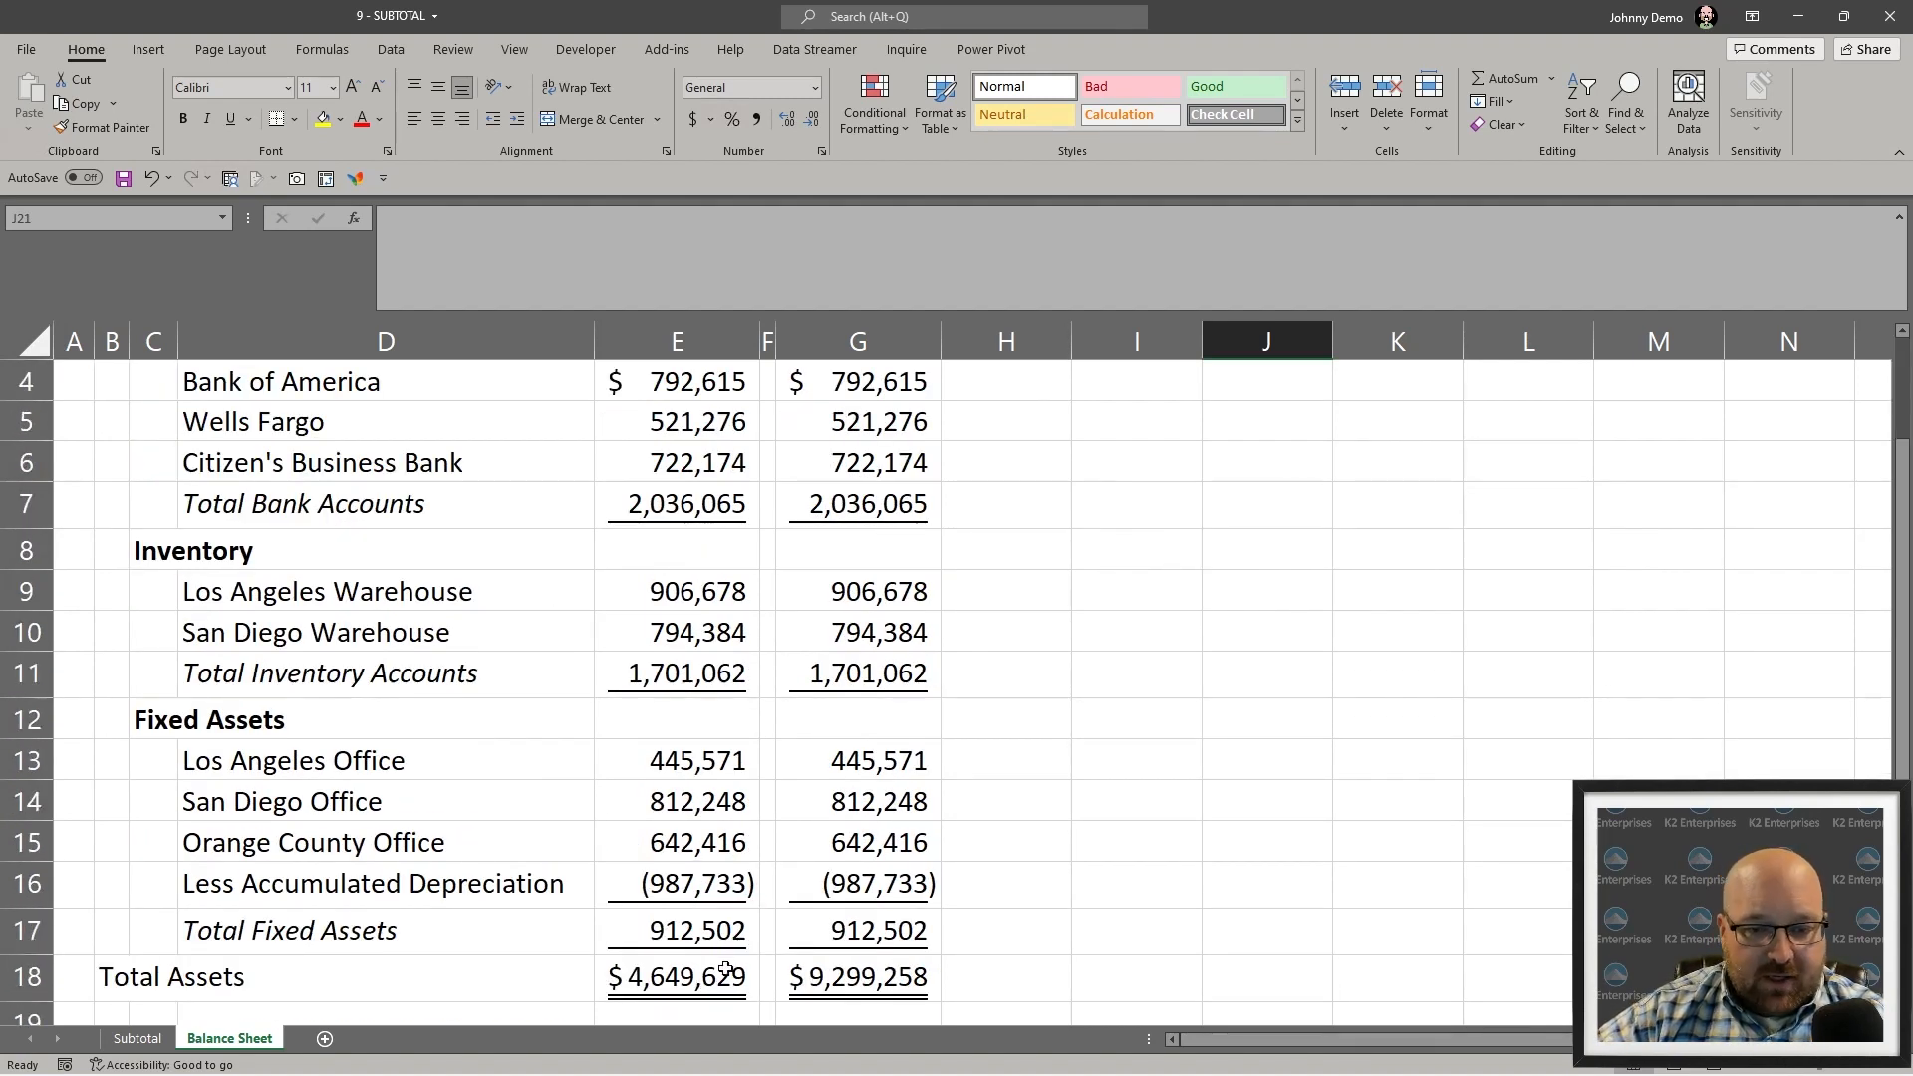
scroll(694, 952, "up", 1)
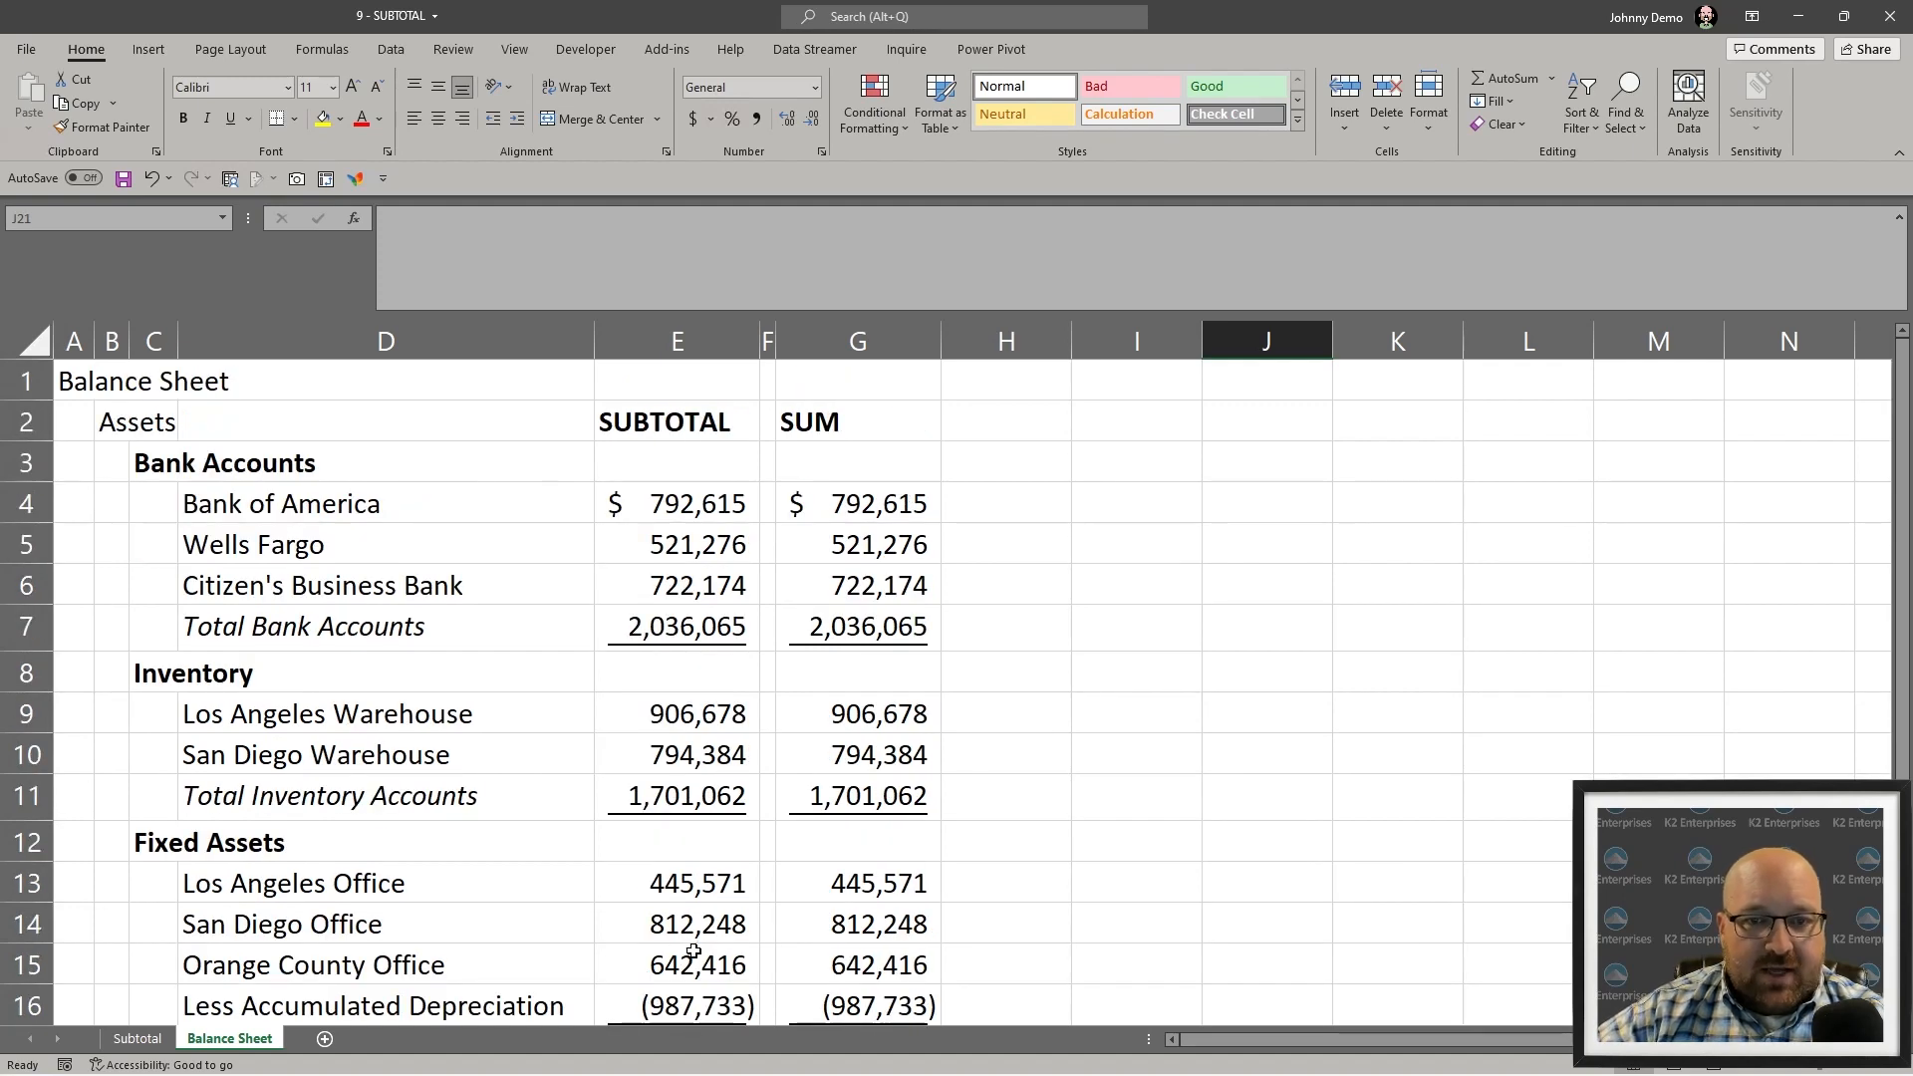
scroll(693, 952, "down", 2)
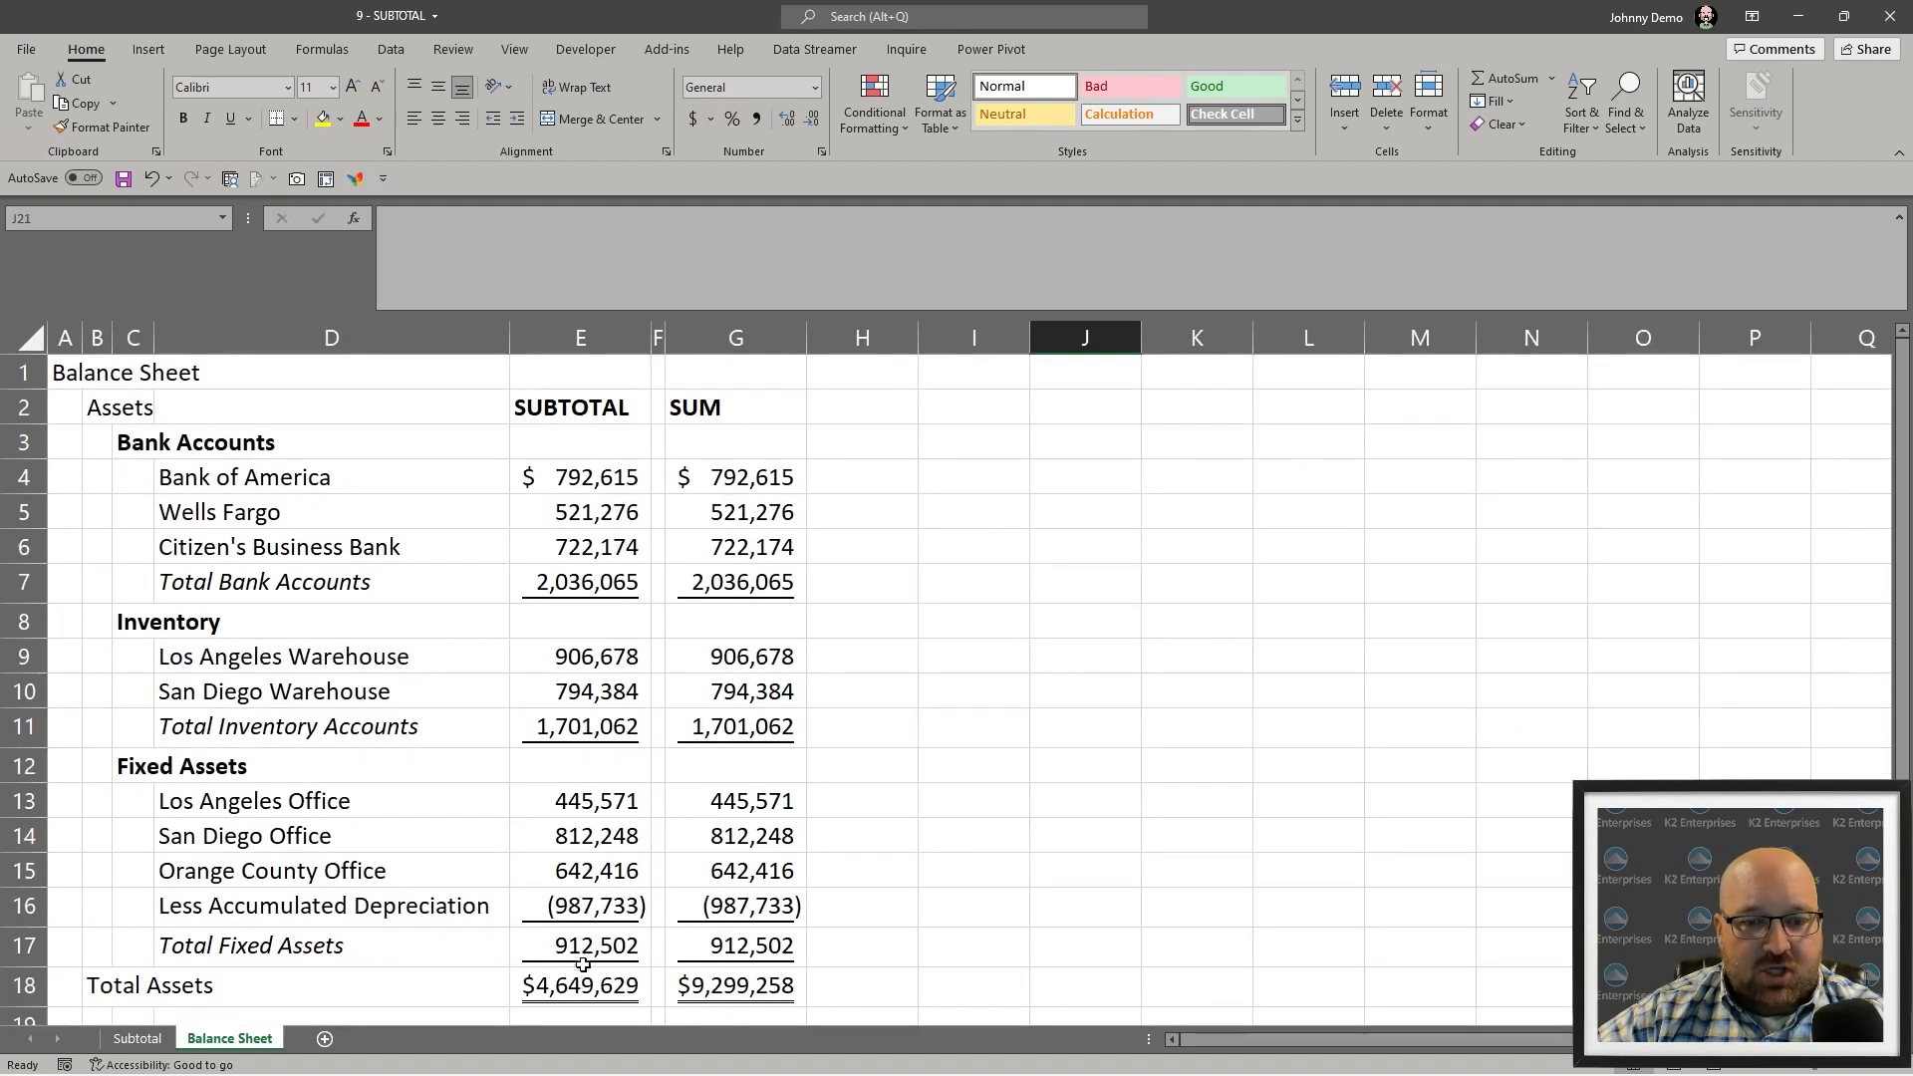
double_click(700, 981)
key("Escape")
double_click(598, 989)
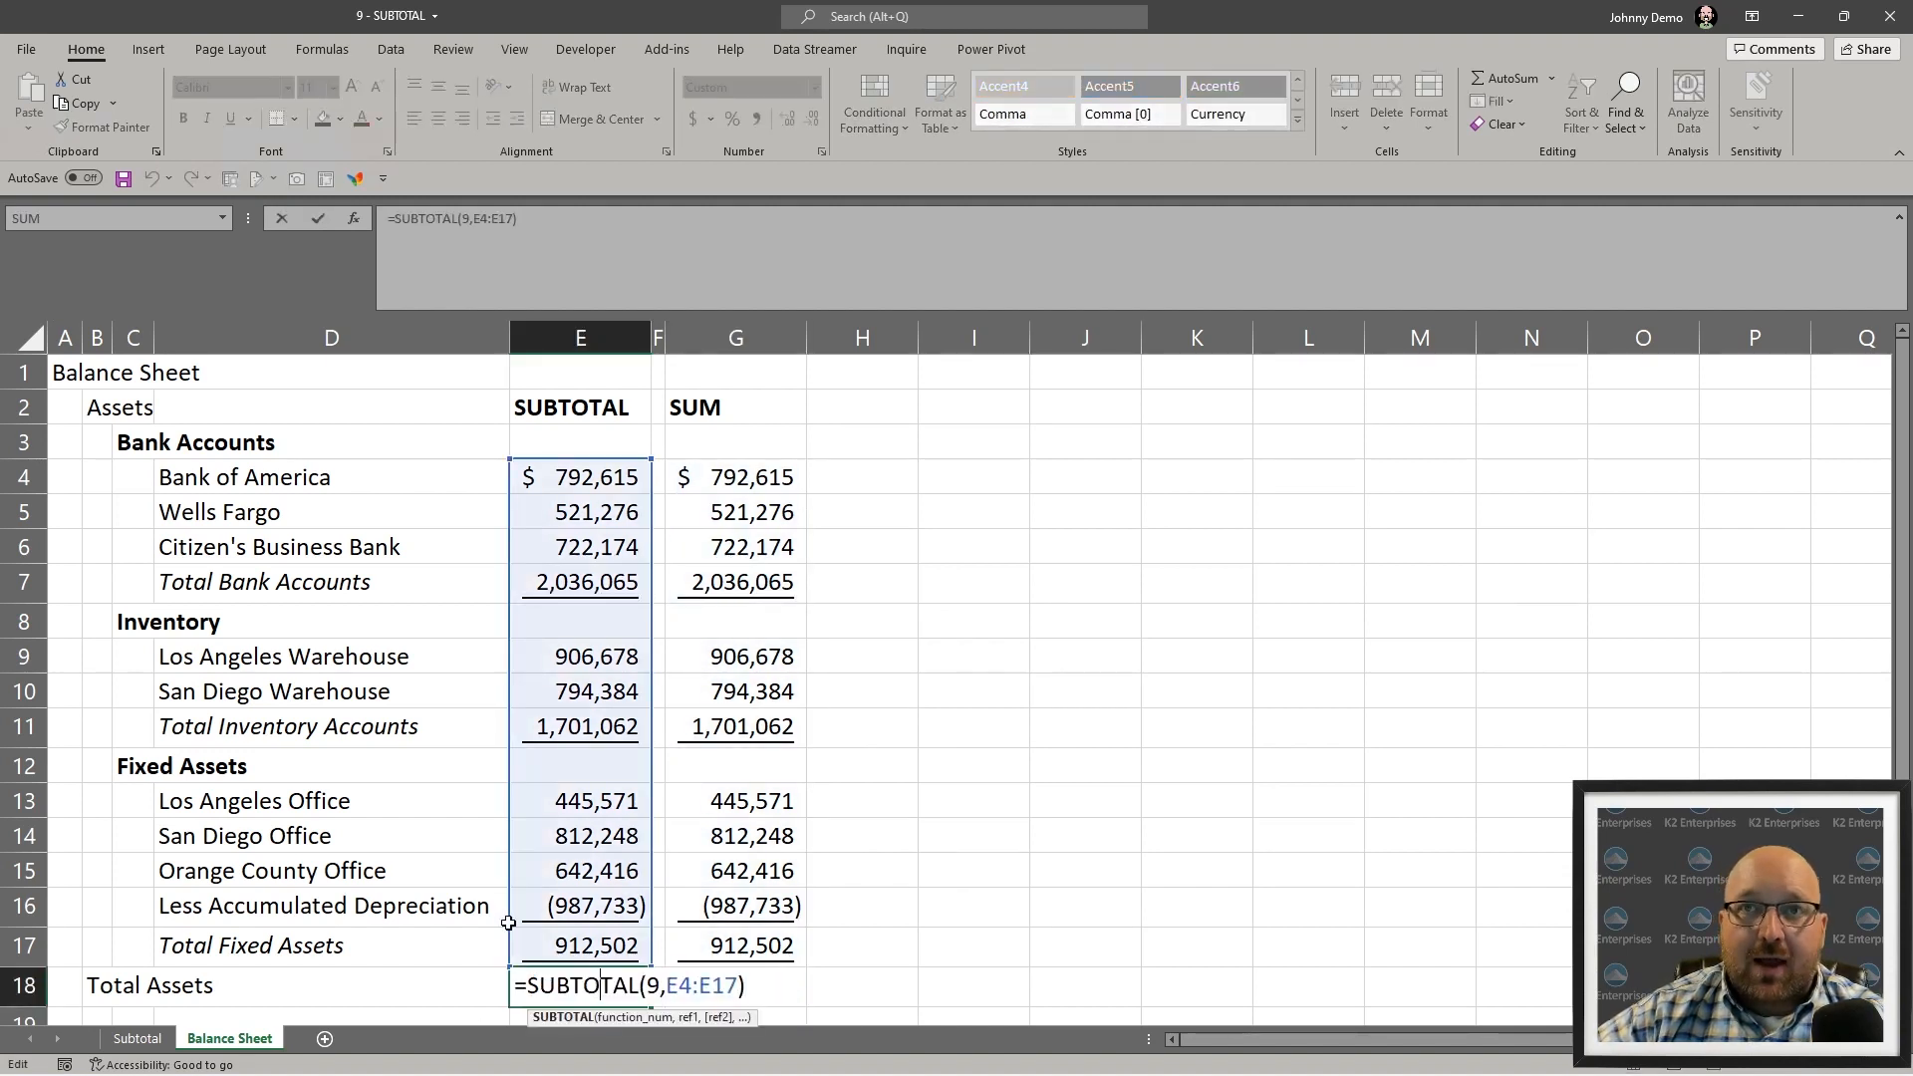
key("Escape")
- Switch to the Subtotal sheet and widen the Email and LastName columns of the employee table
left_click(136, 1039)
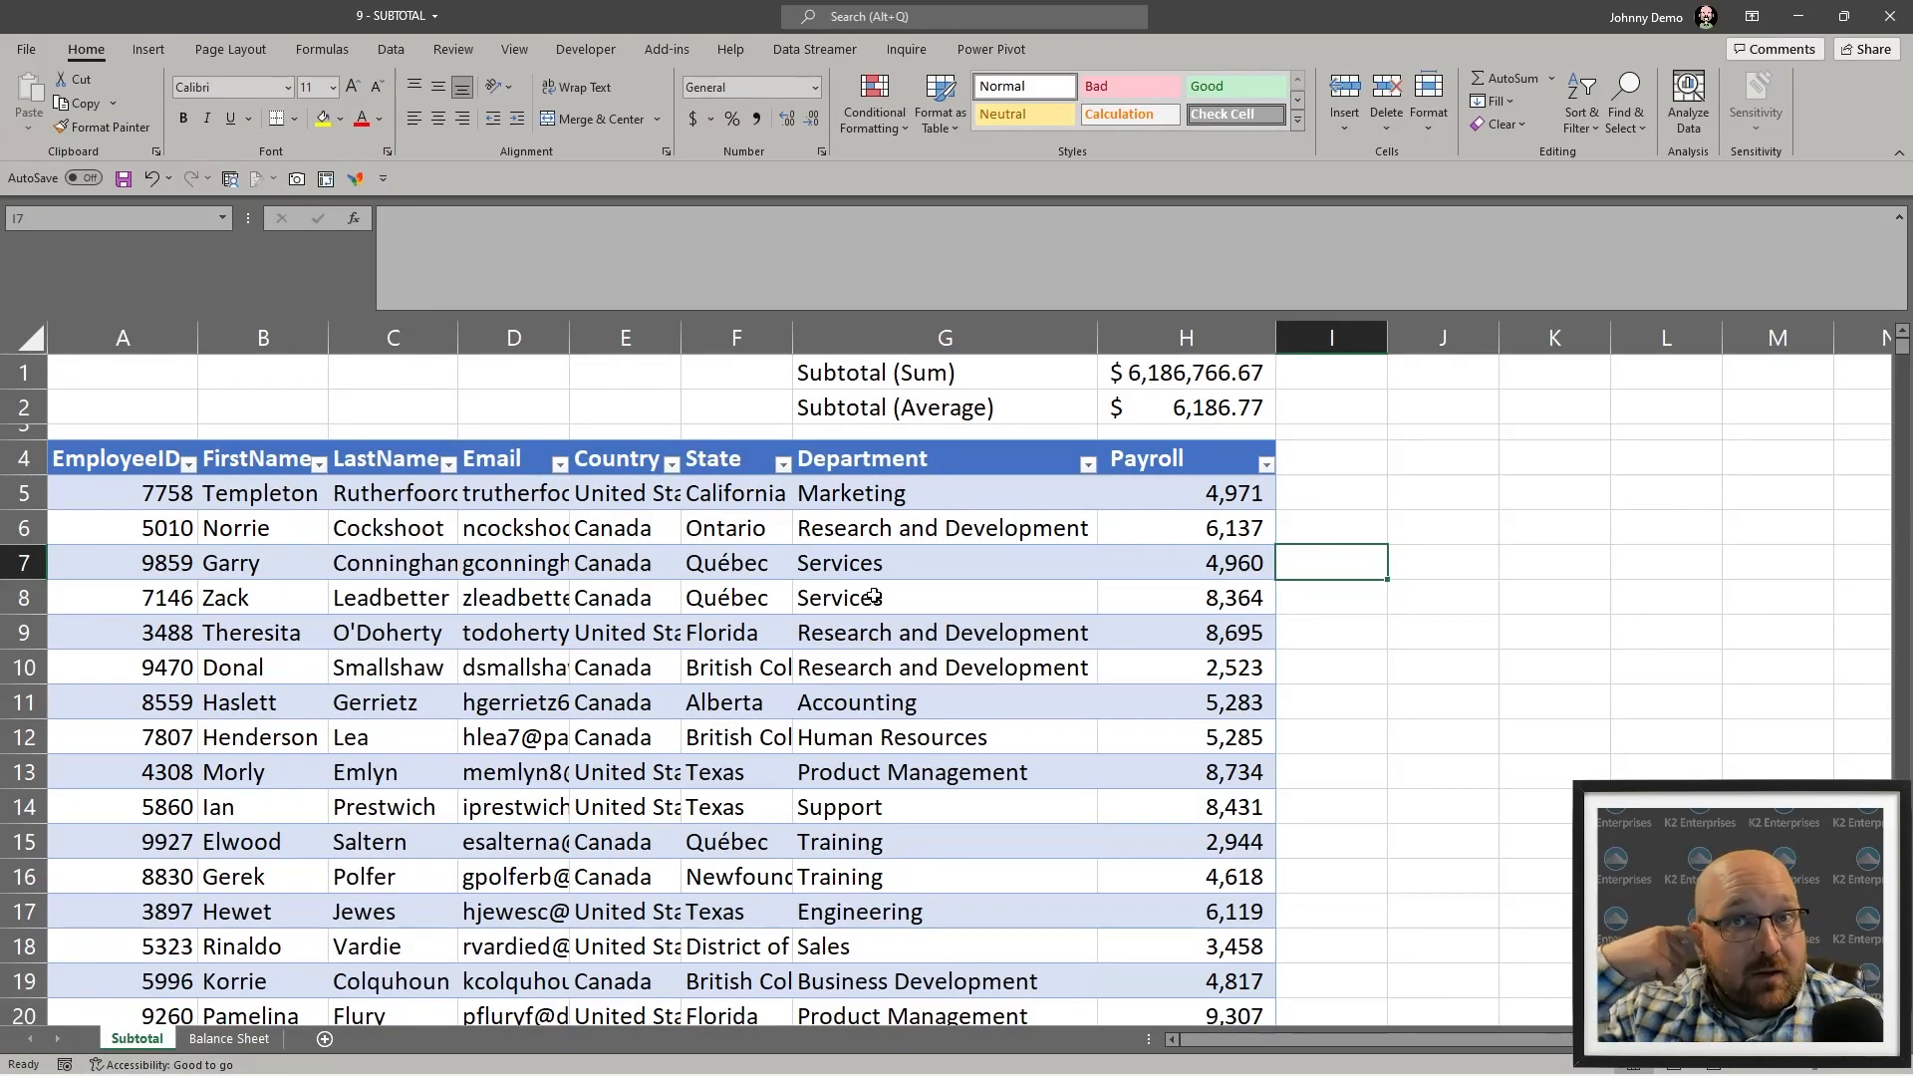
left_click(815, 599)
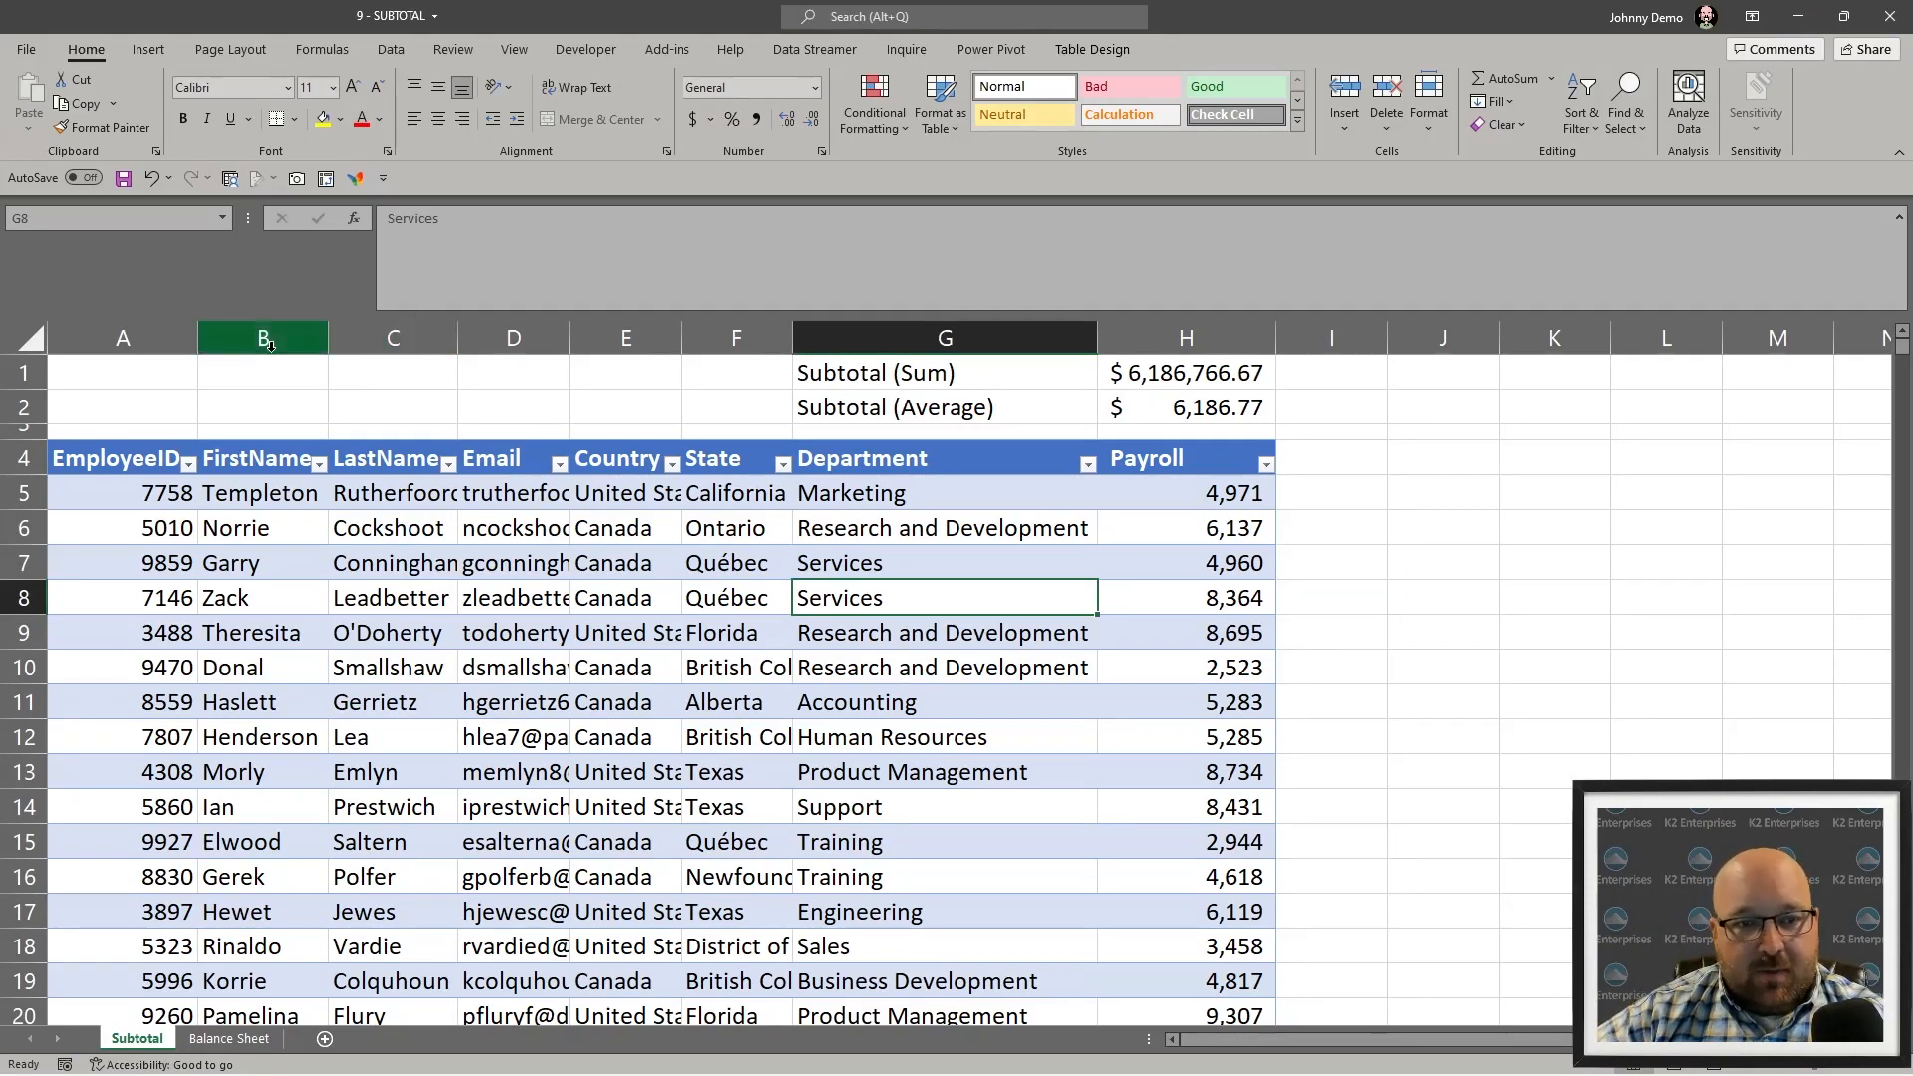
left_click(576, 637)
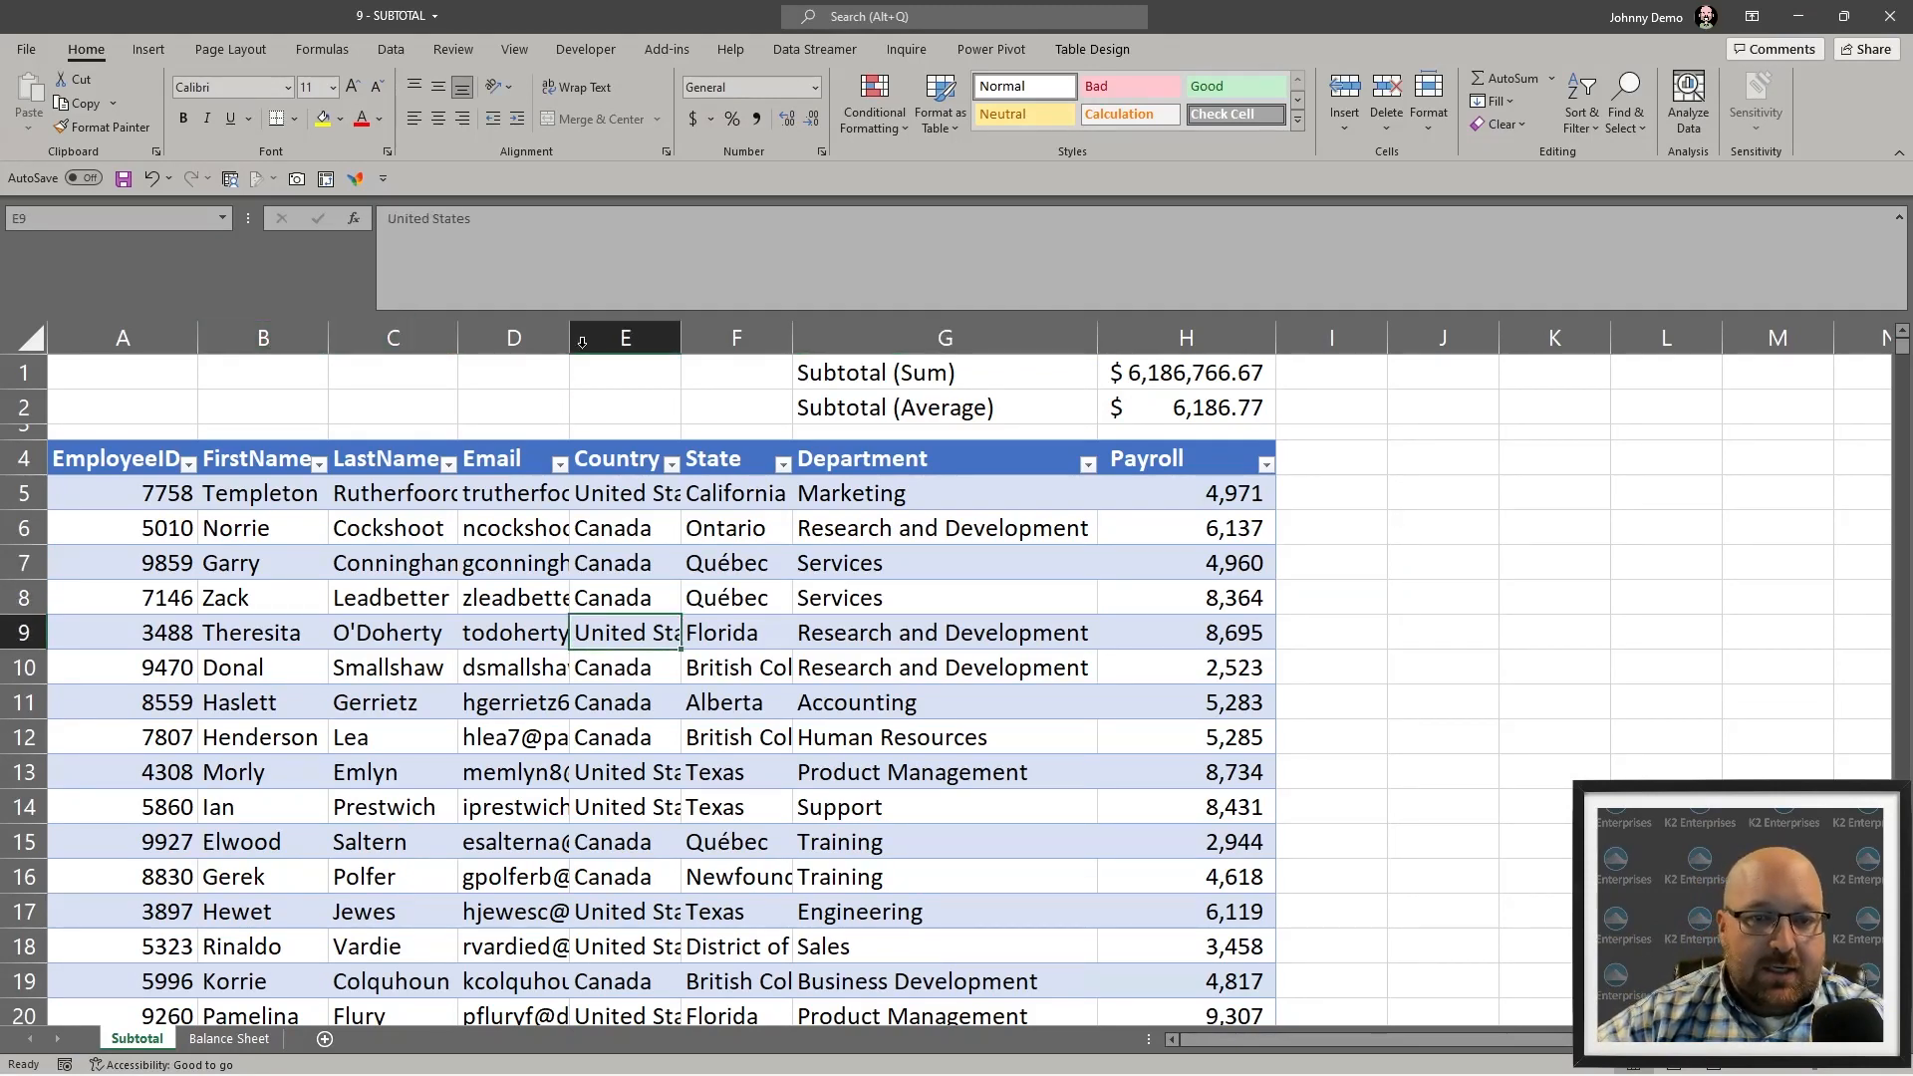
left_click_drag(590, 339, 673, 339)
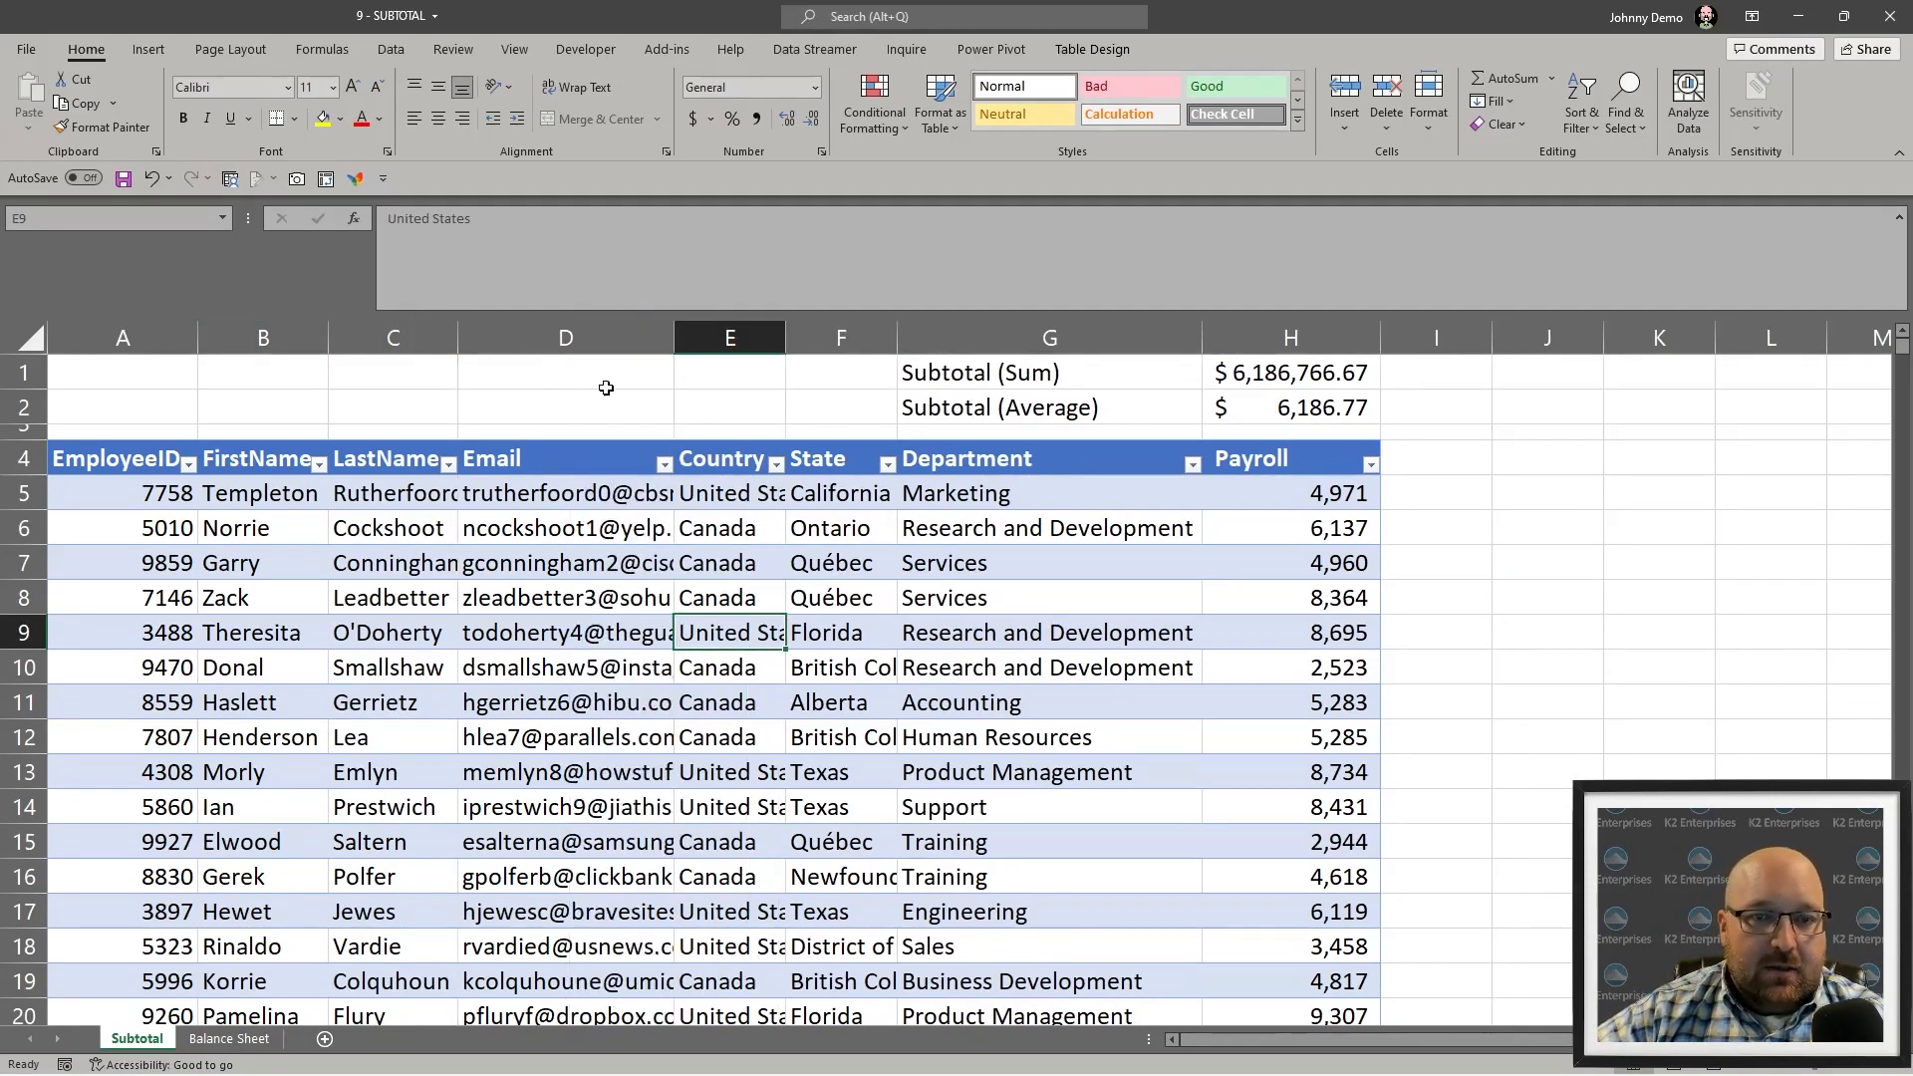
left_click(484, 335)
left_click_drag(457, 332, 529, 332)
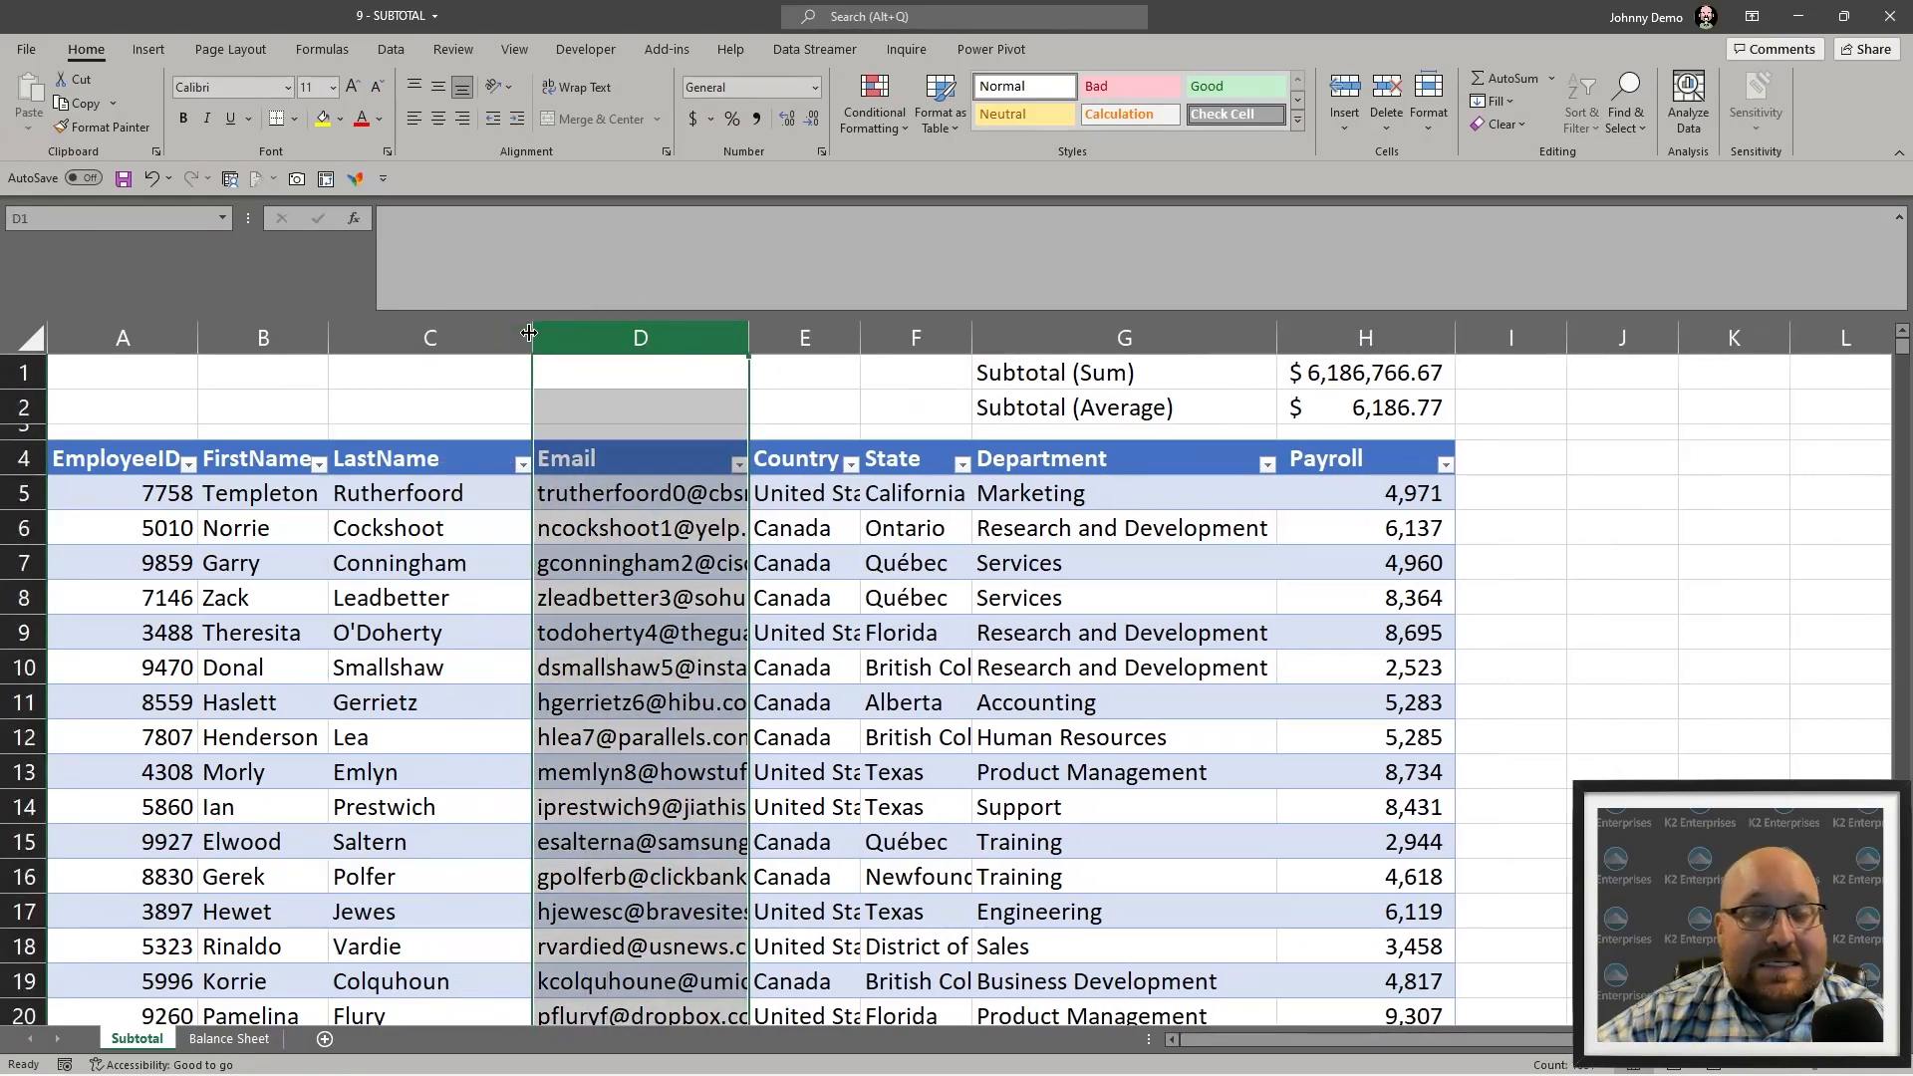
left_click(1085, 630)
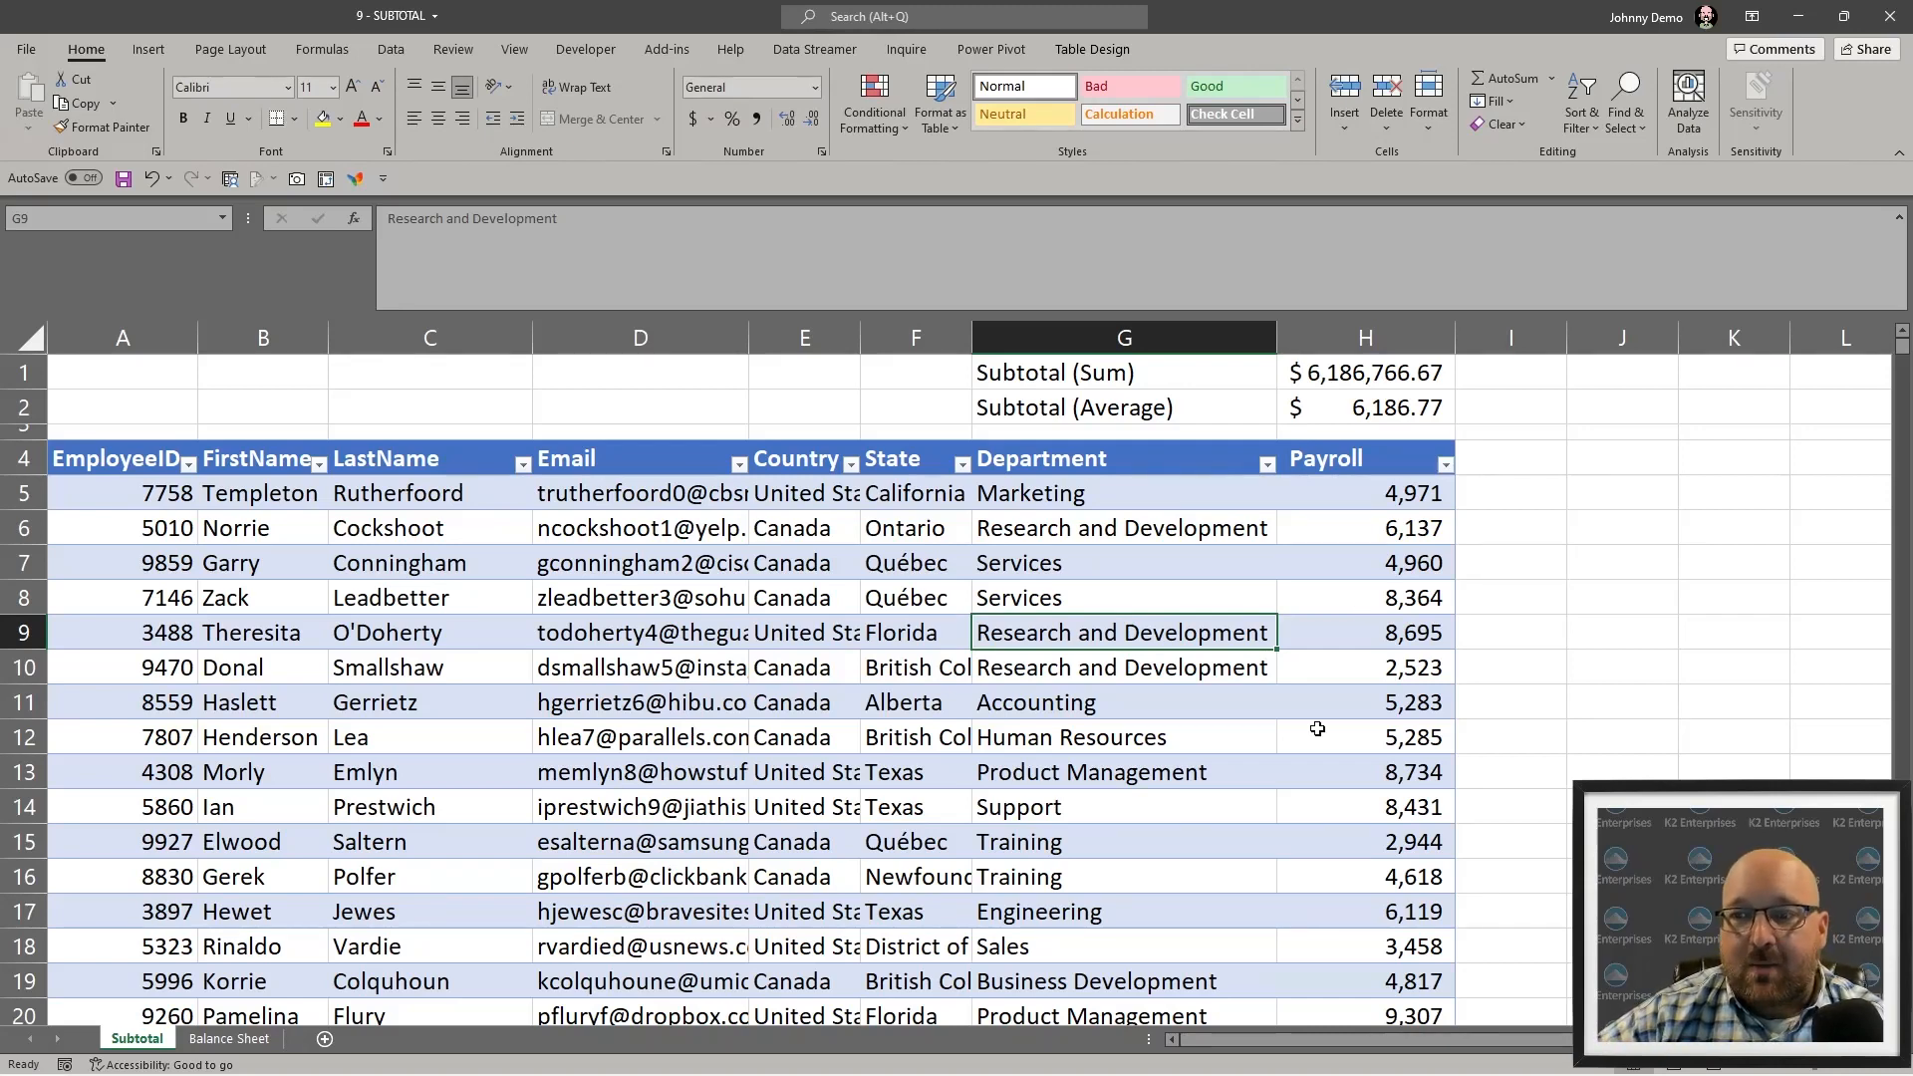
- Filter the employee table's Country column to show only United States
left_click(851, 466)
left_click(654, 701)
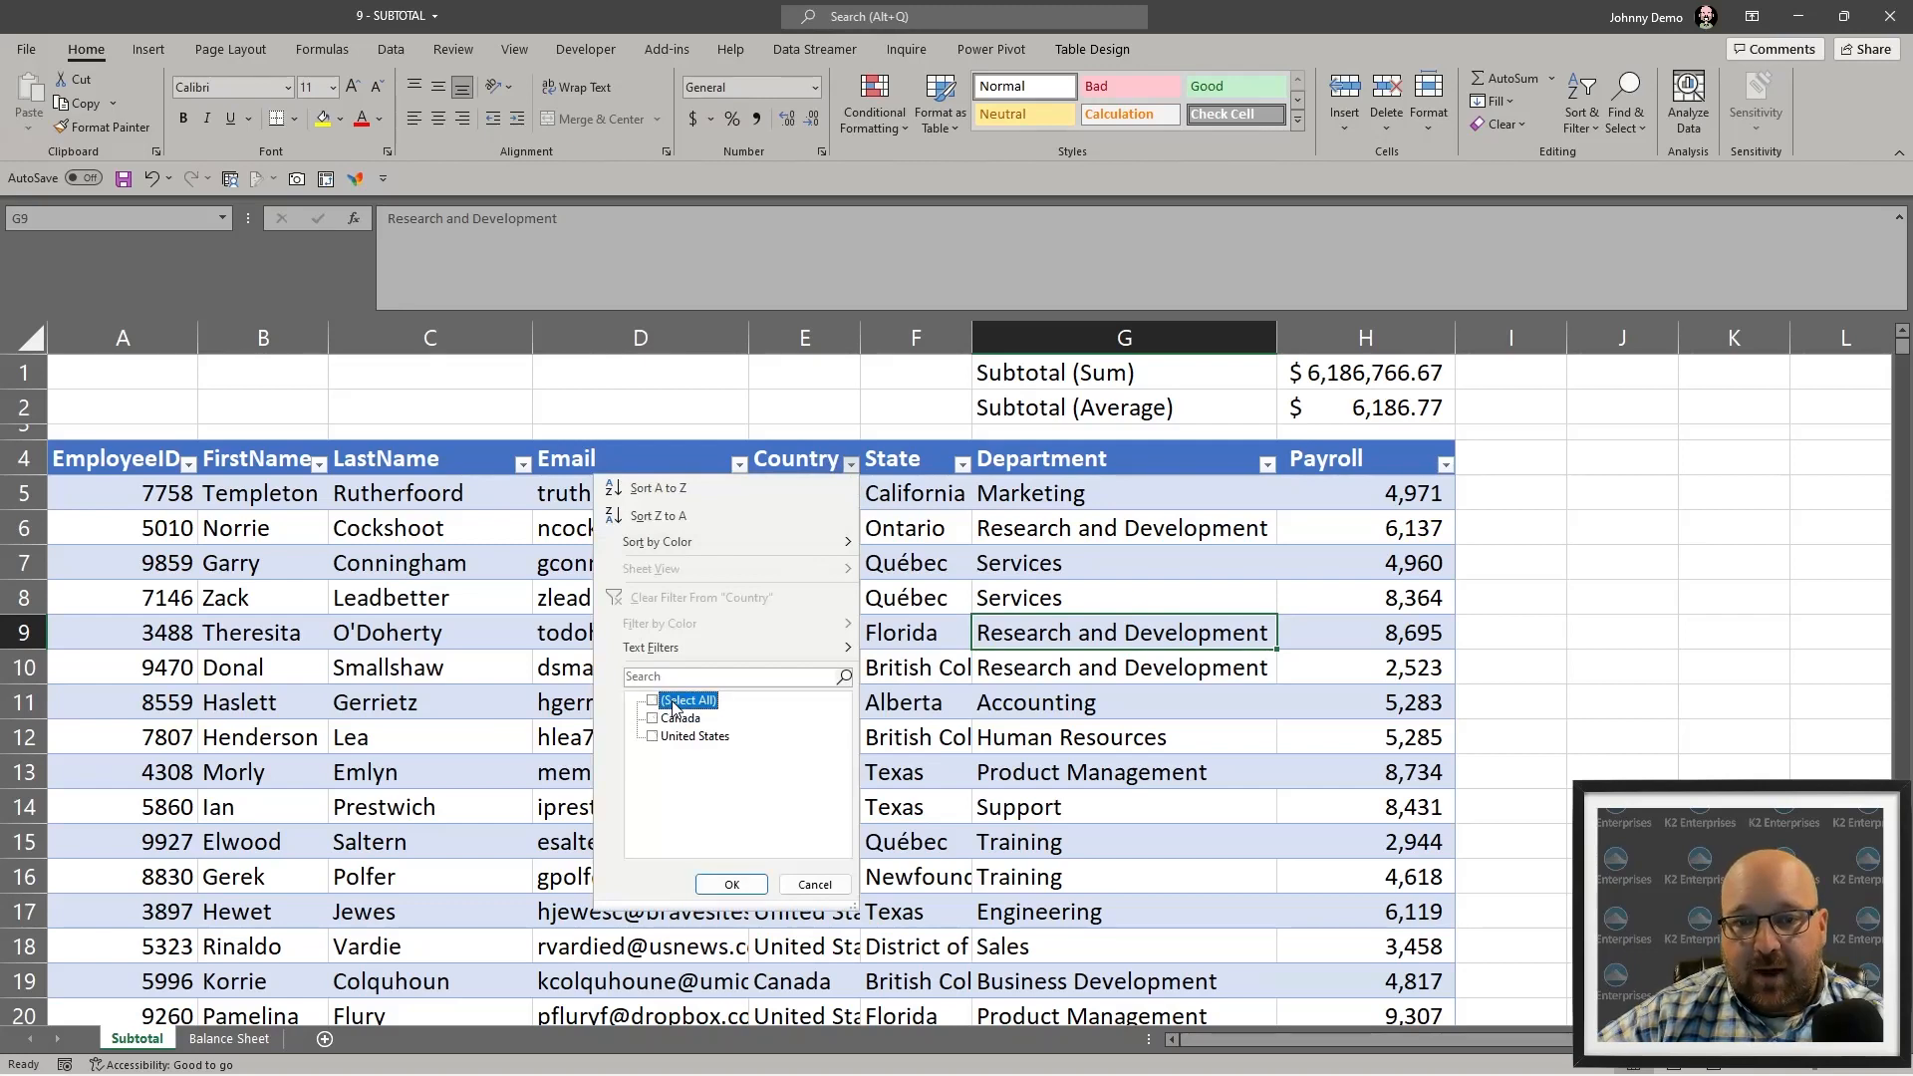
left_click(684, 718)
left_click(693, 738)
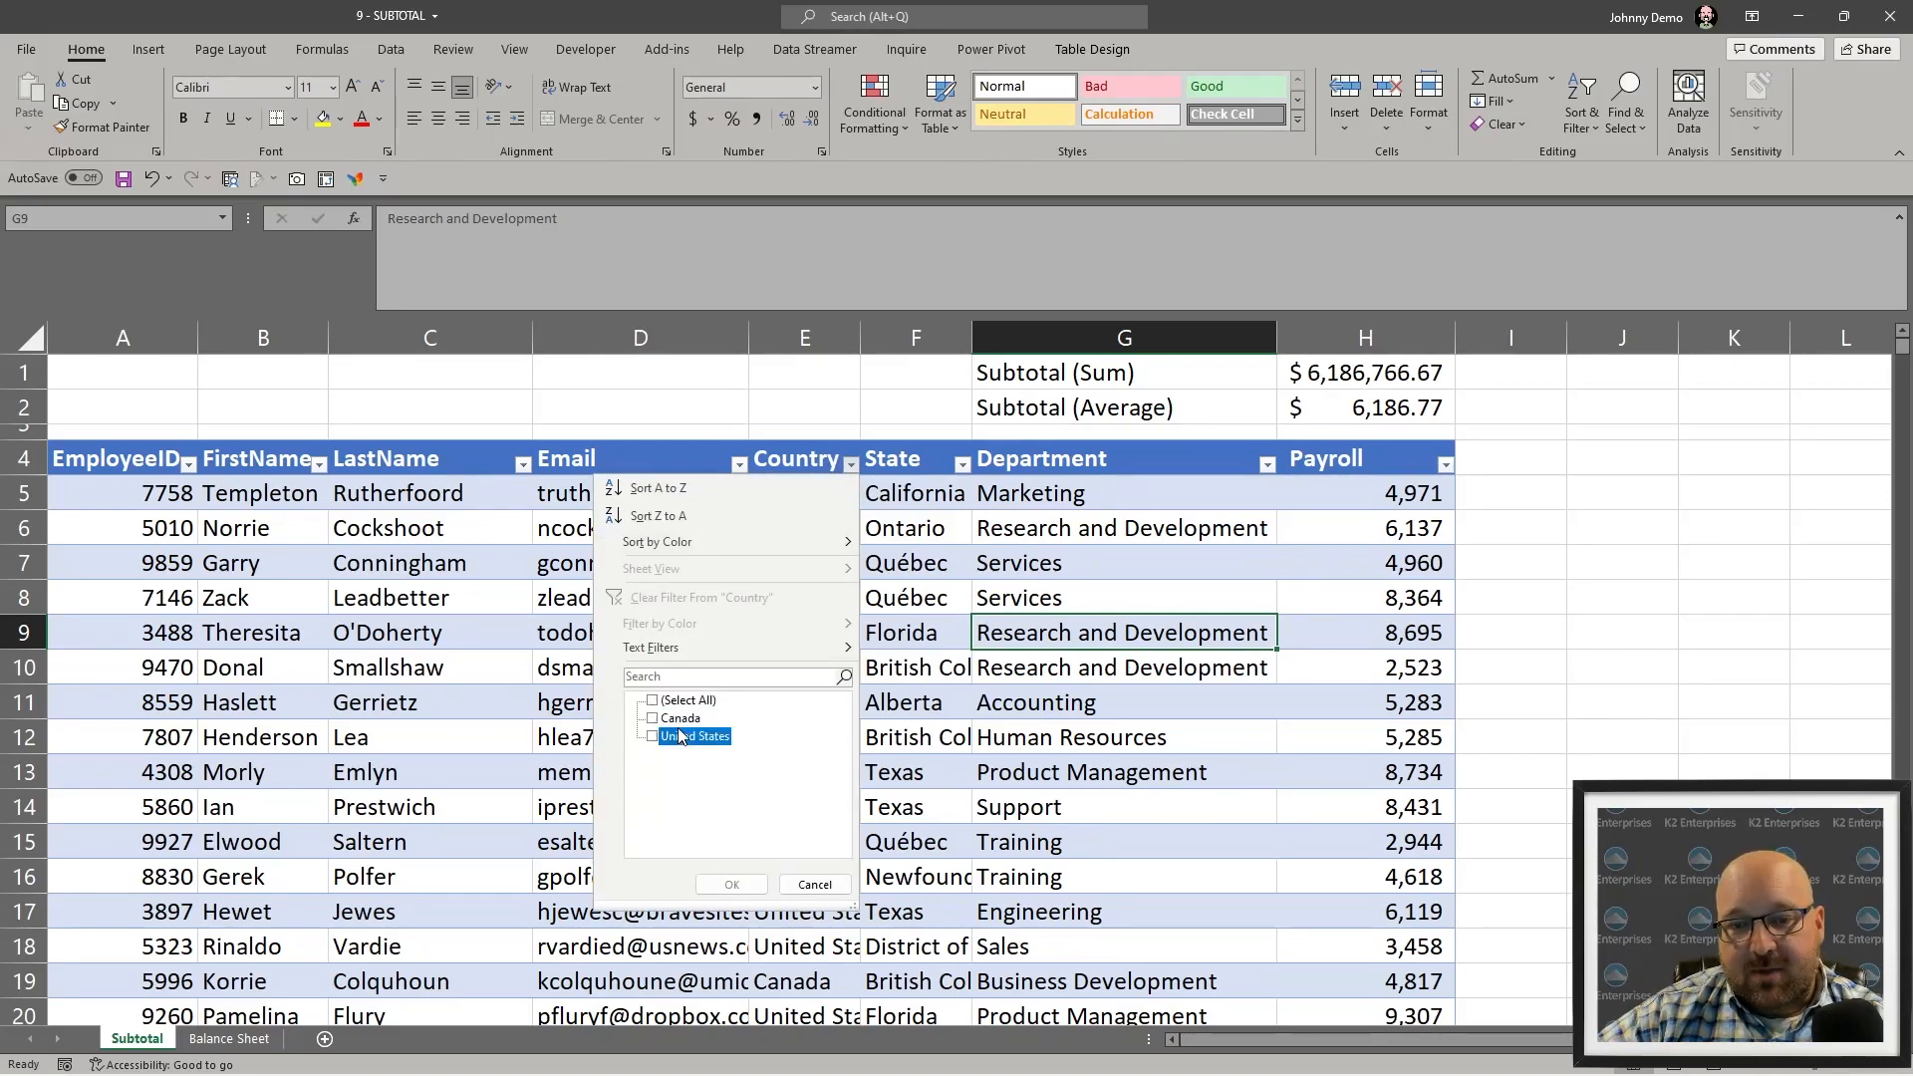
left_click(732, 884)
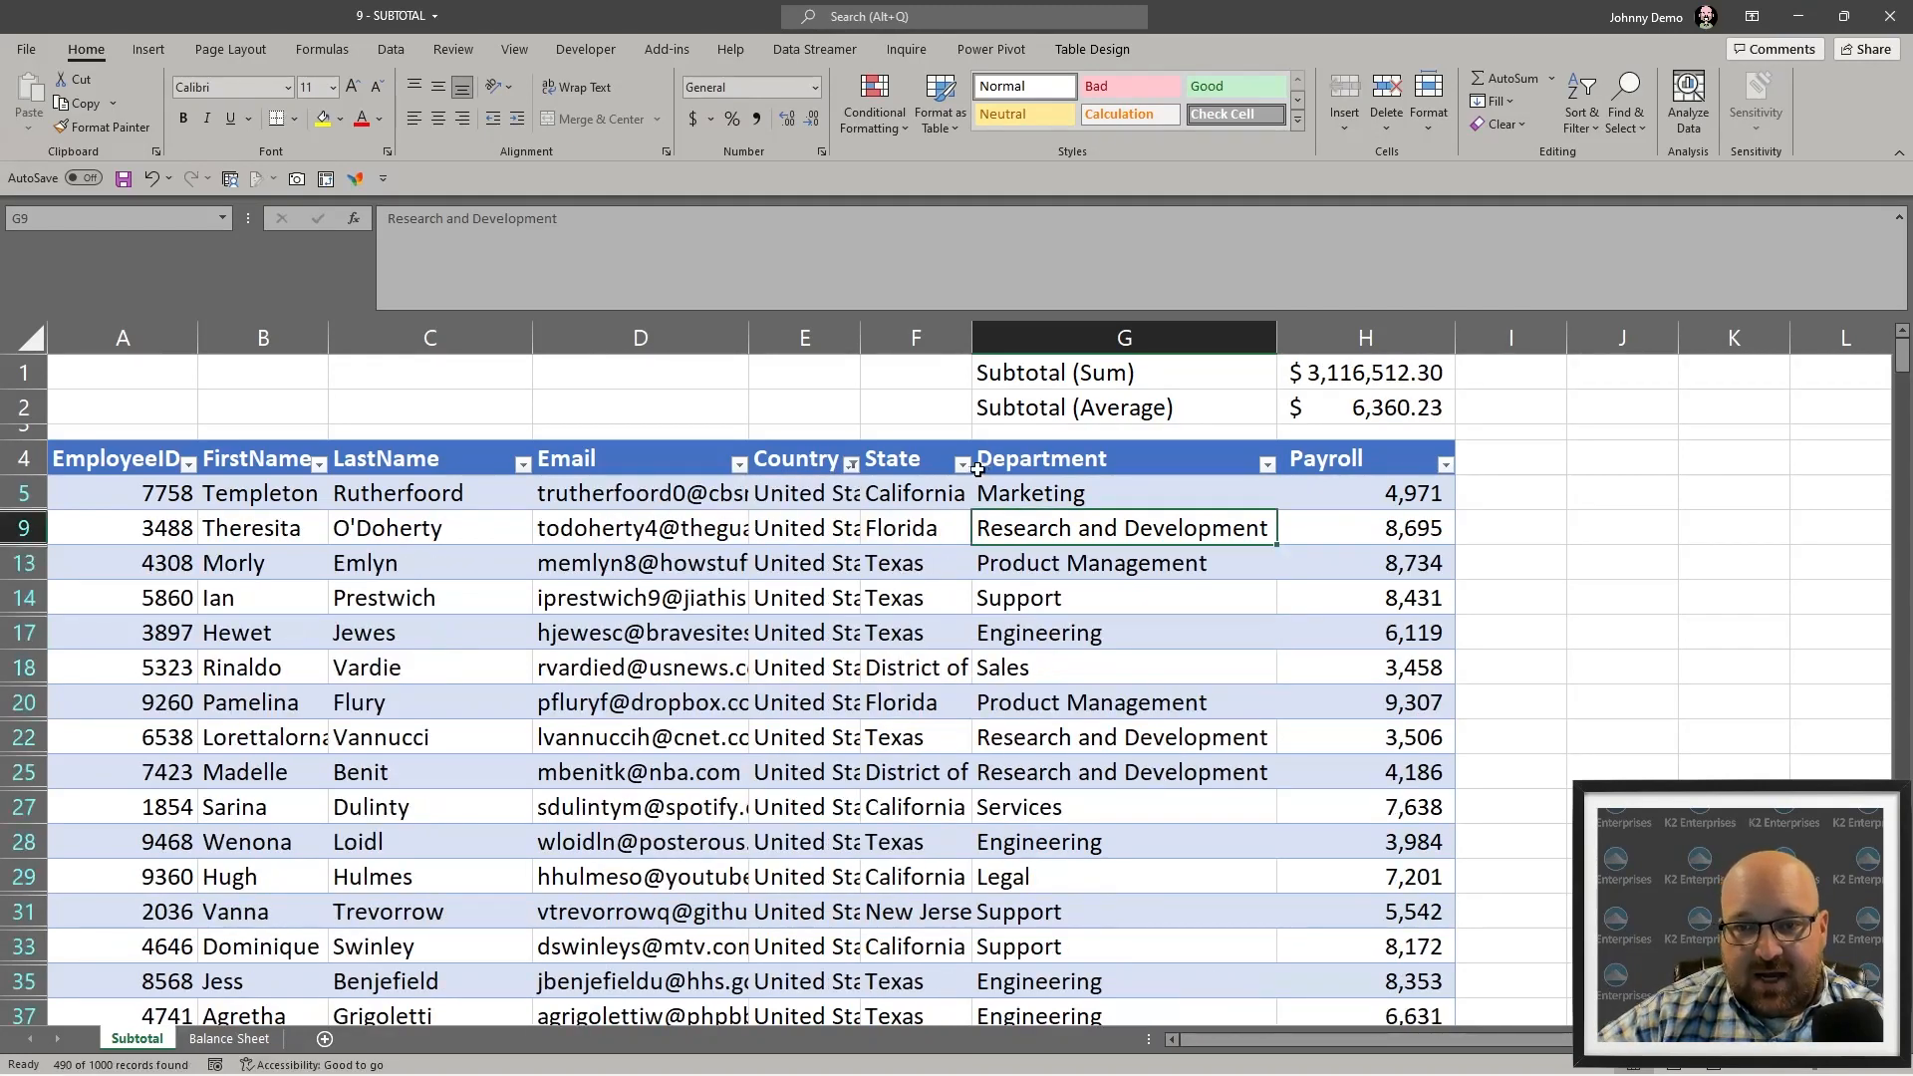
- Filter the State column to show only California
left_click(963, 465)
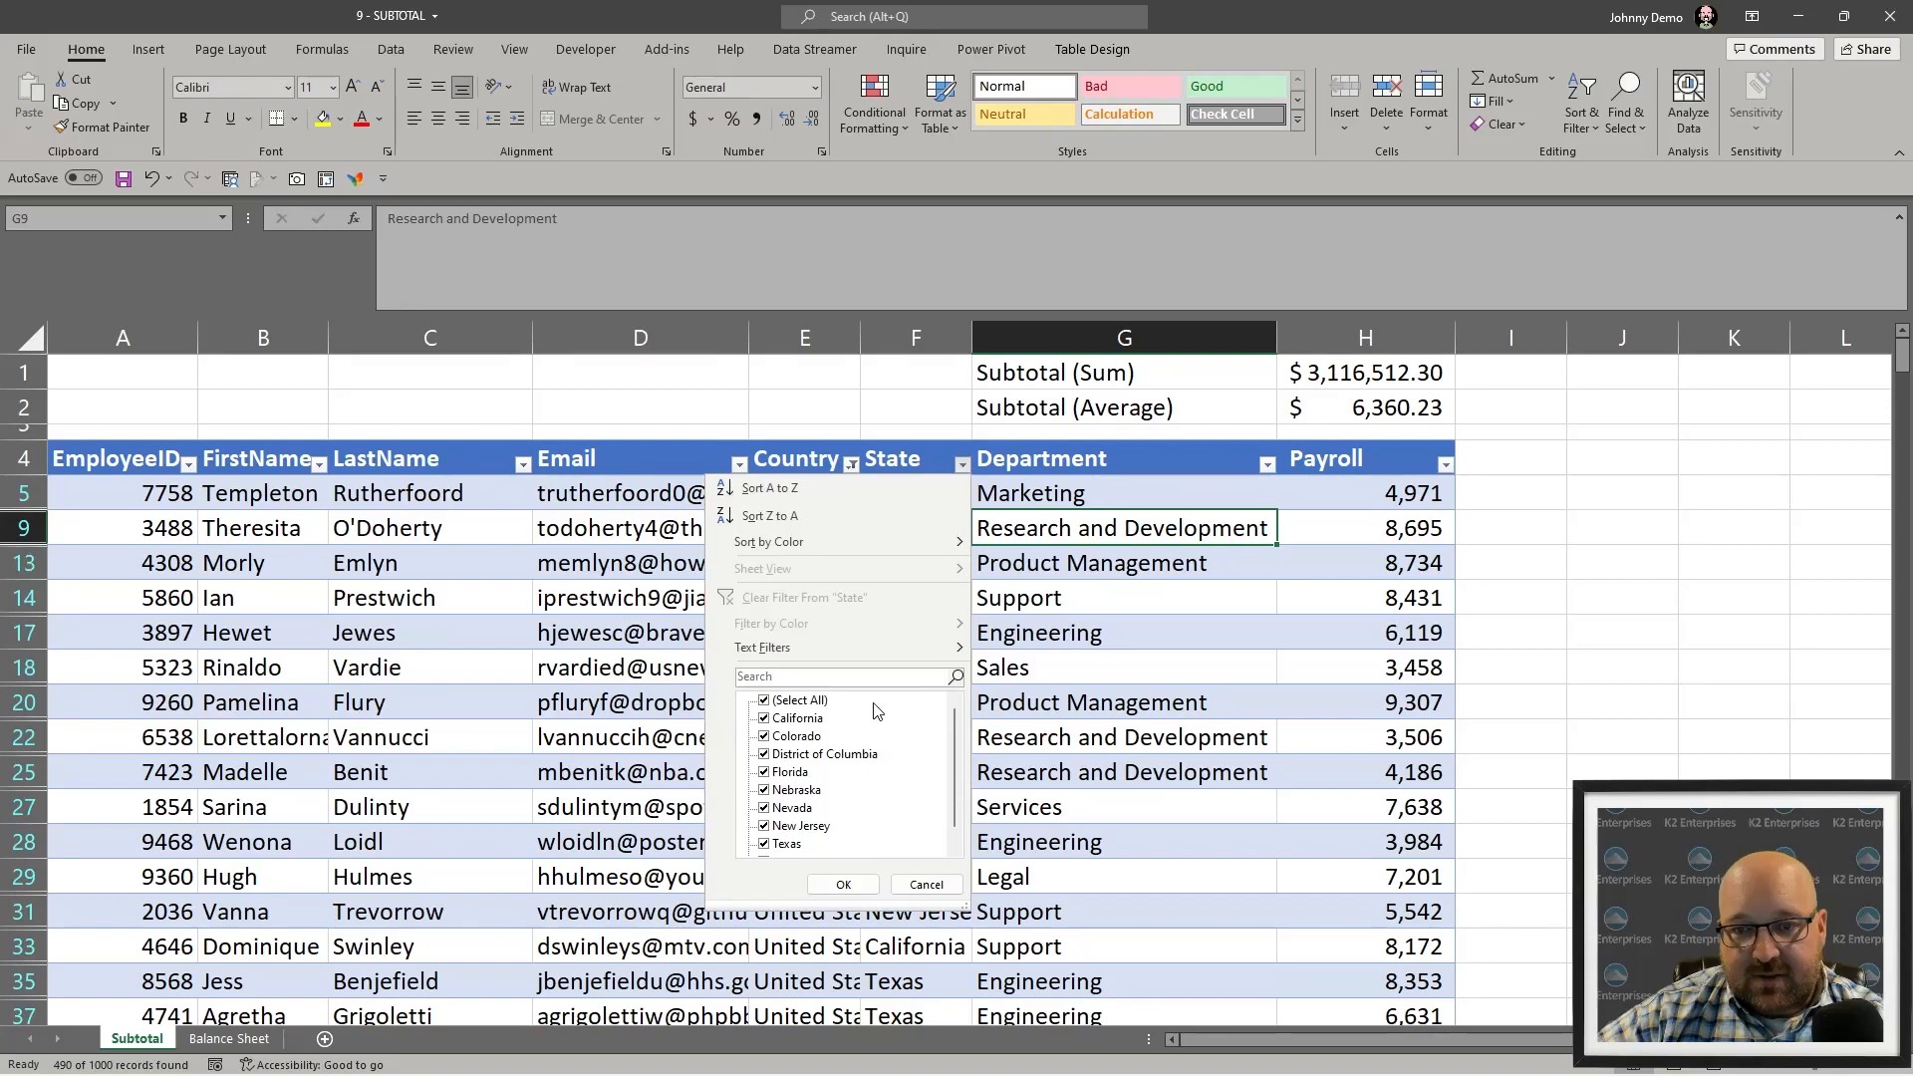
left_click(802, 701)
left_click(795, 718)
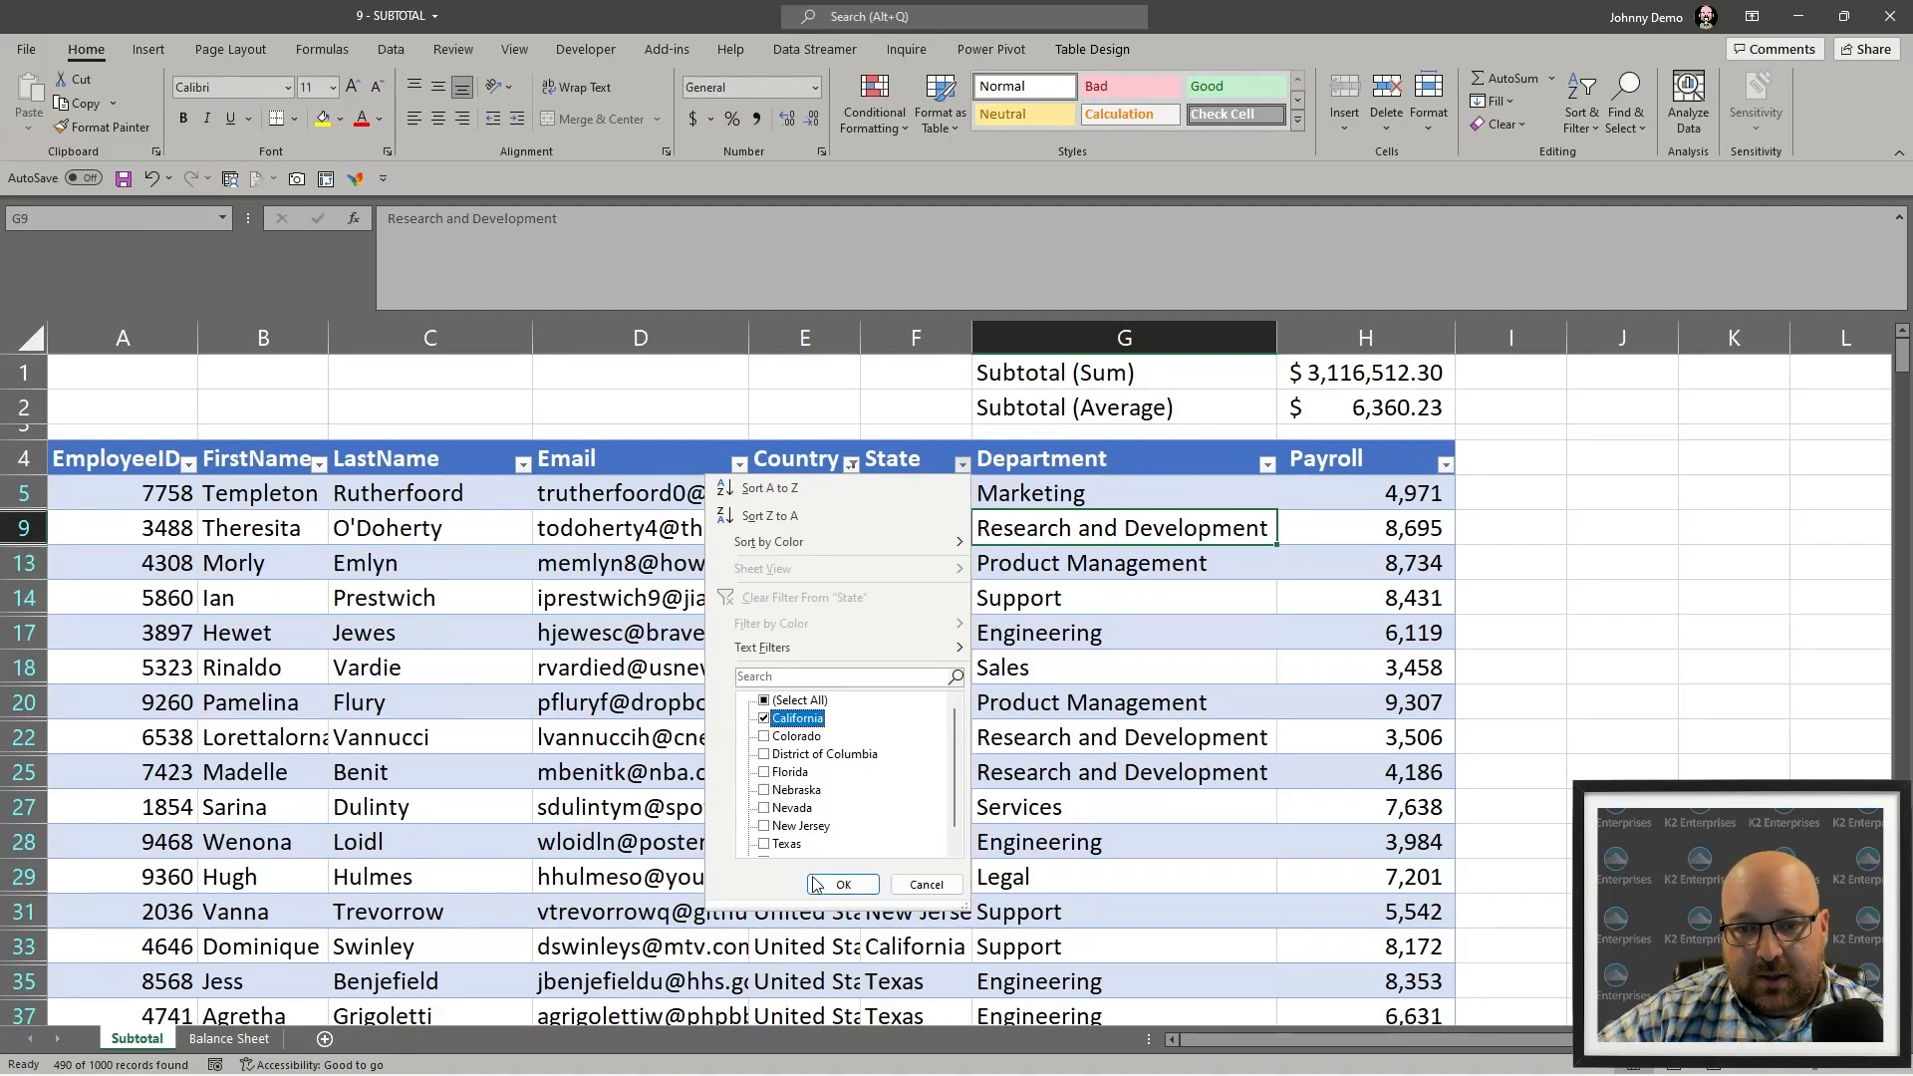
left_click(843, 885)
- Filter the Department column to show only Legal, and widen that column slightly
left_click(1268, 465)
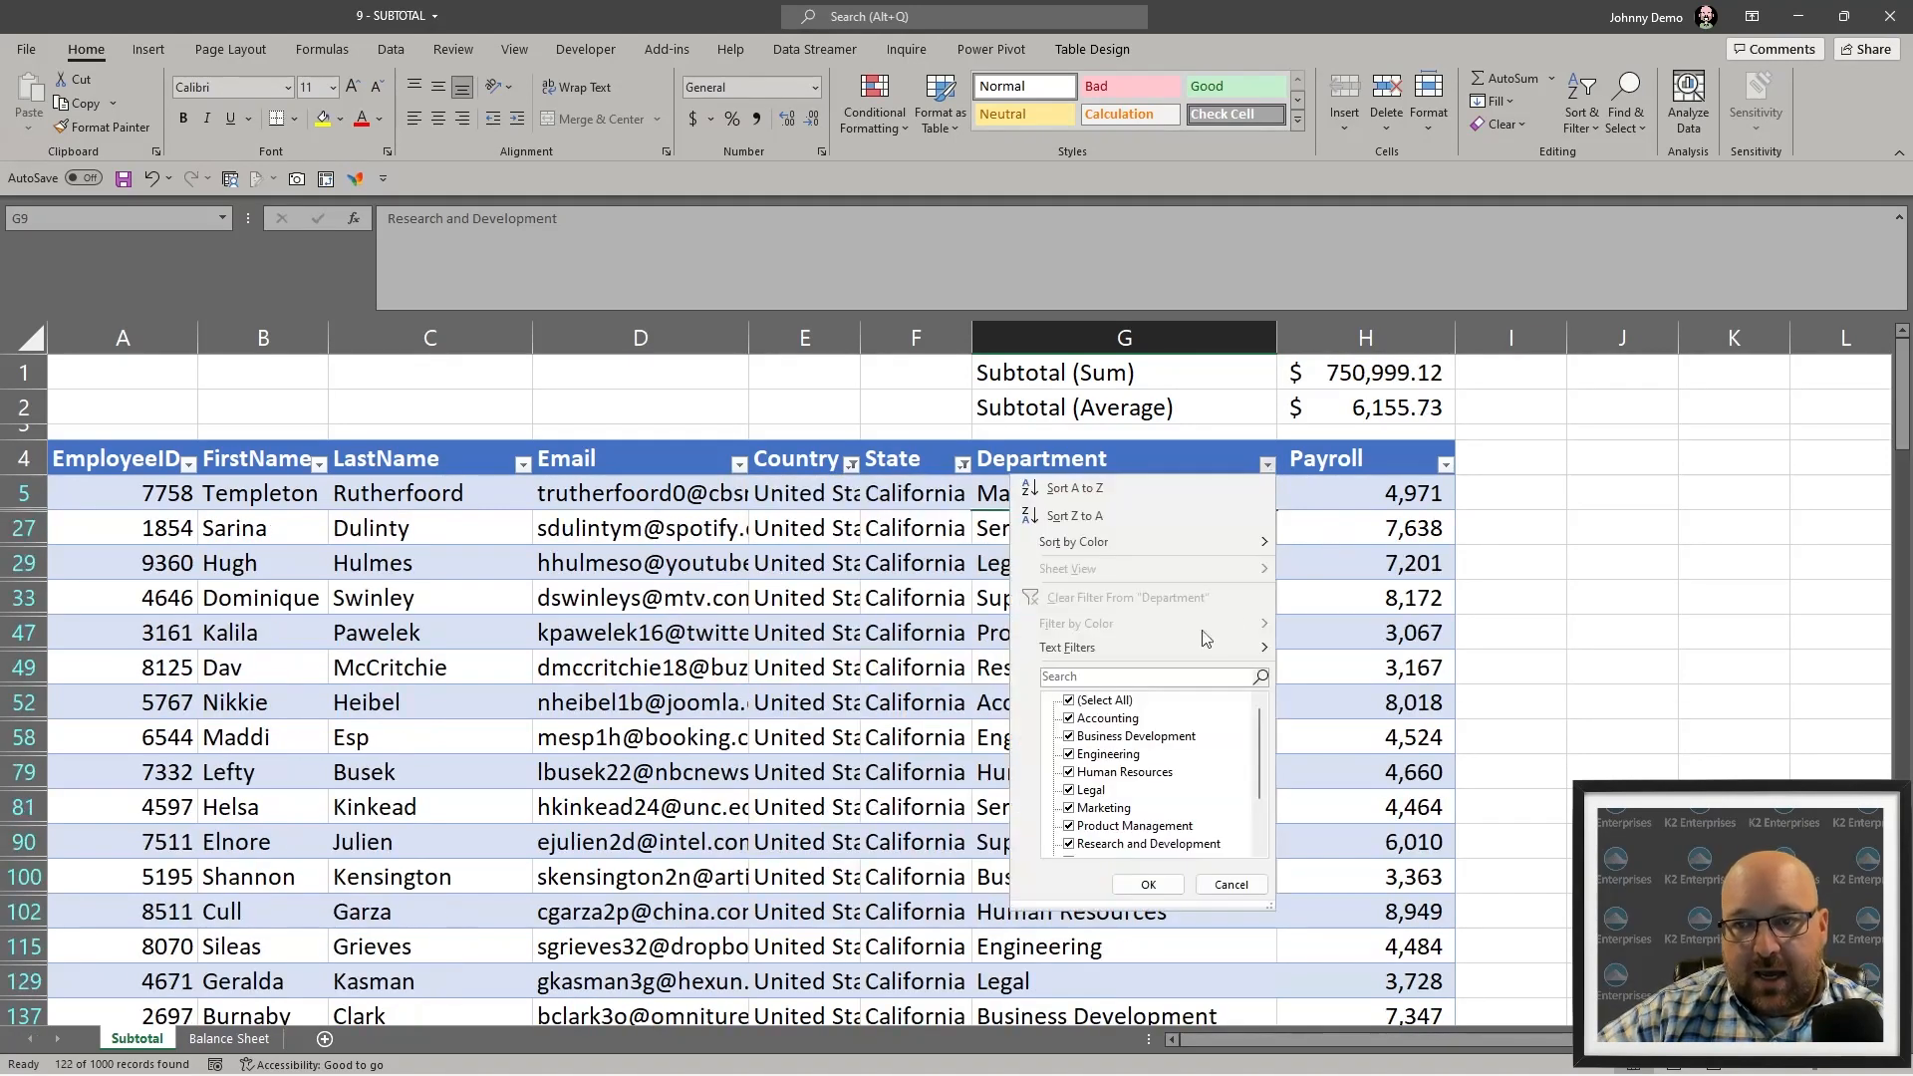
left_click(1123, 702)
left_click(1123, 701)
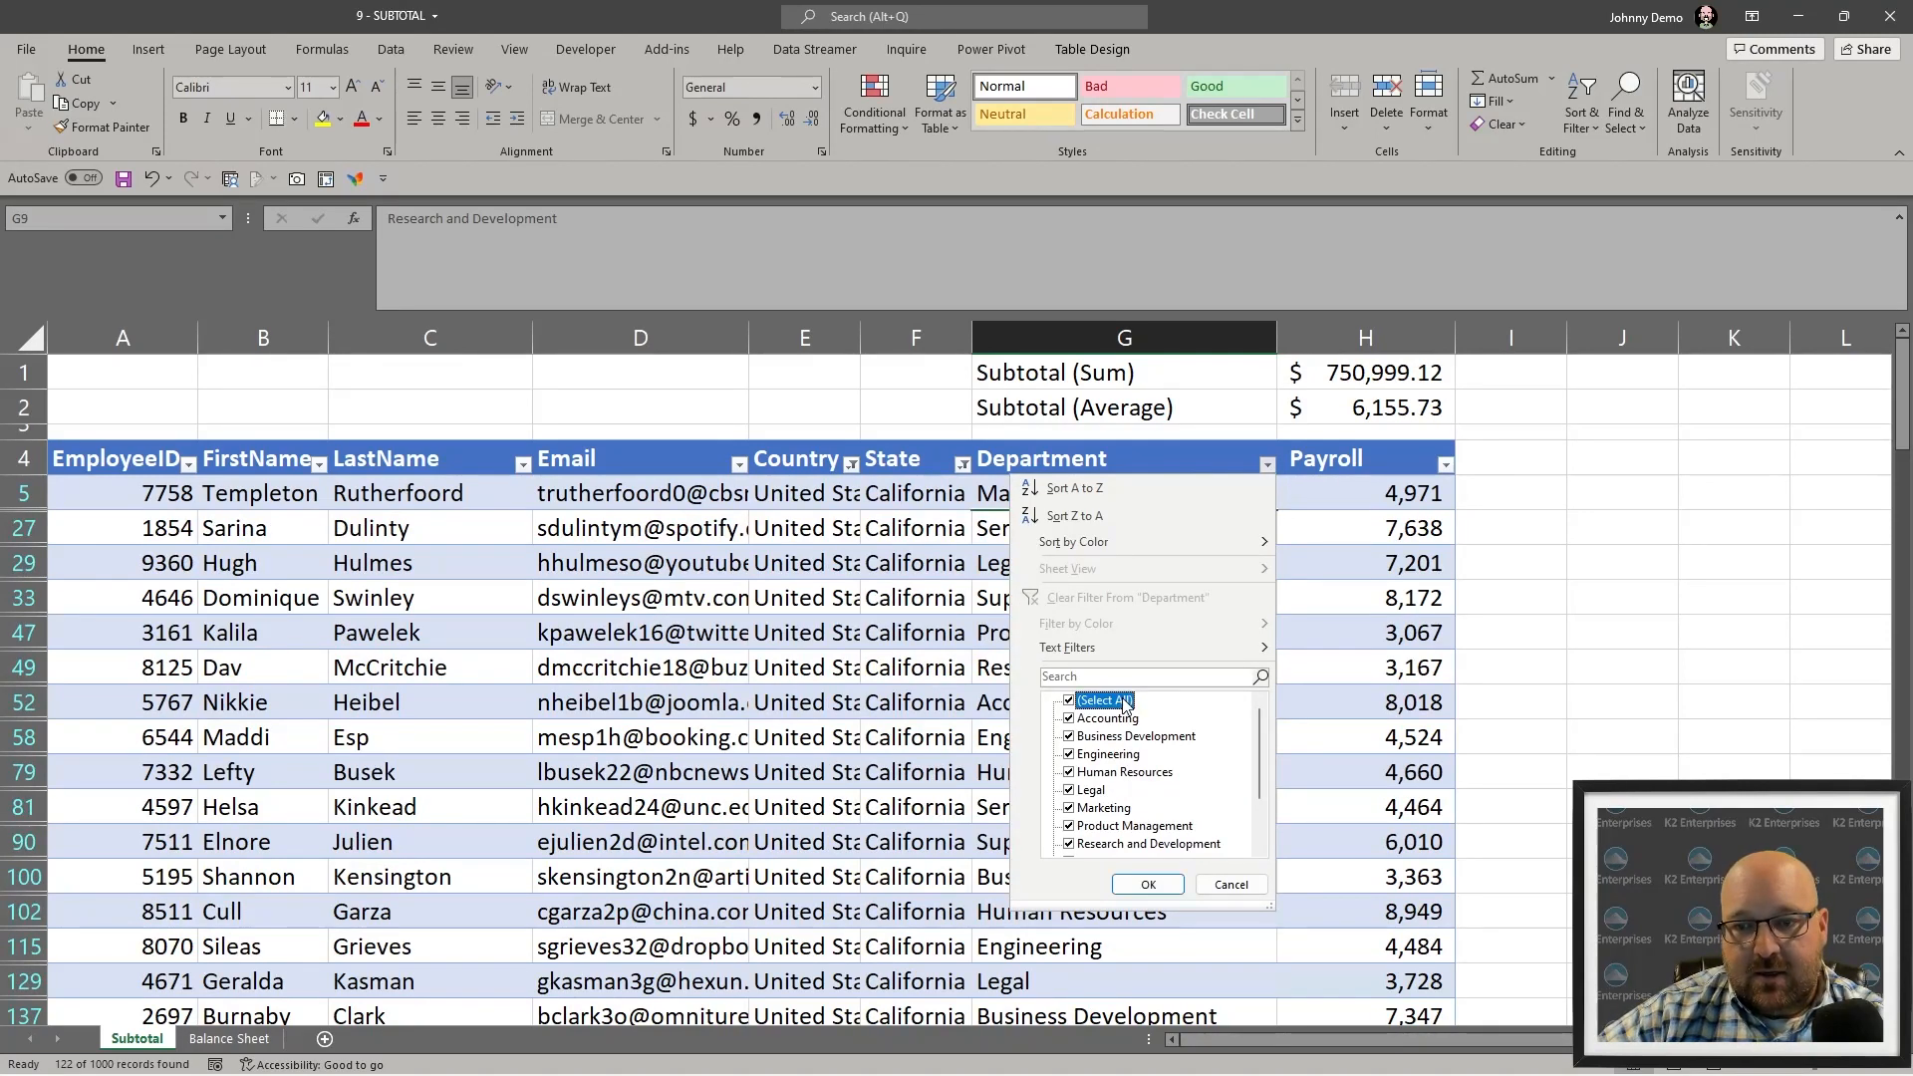
left_click(1091, 792)
left_click(1106, 702)
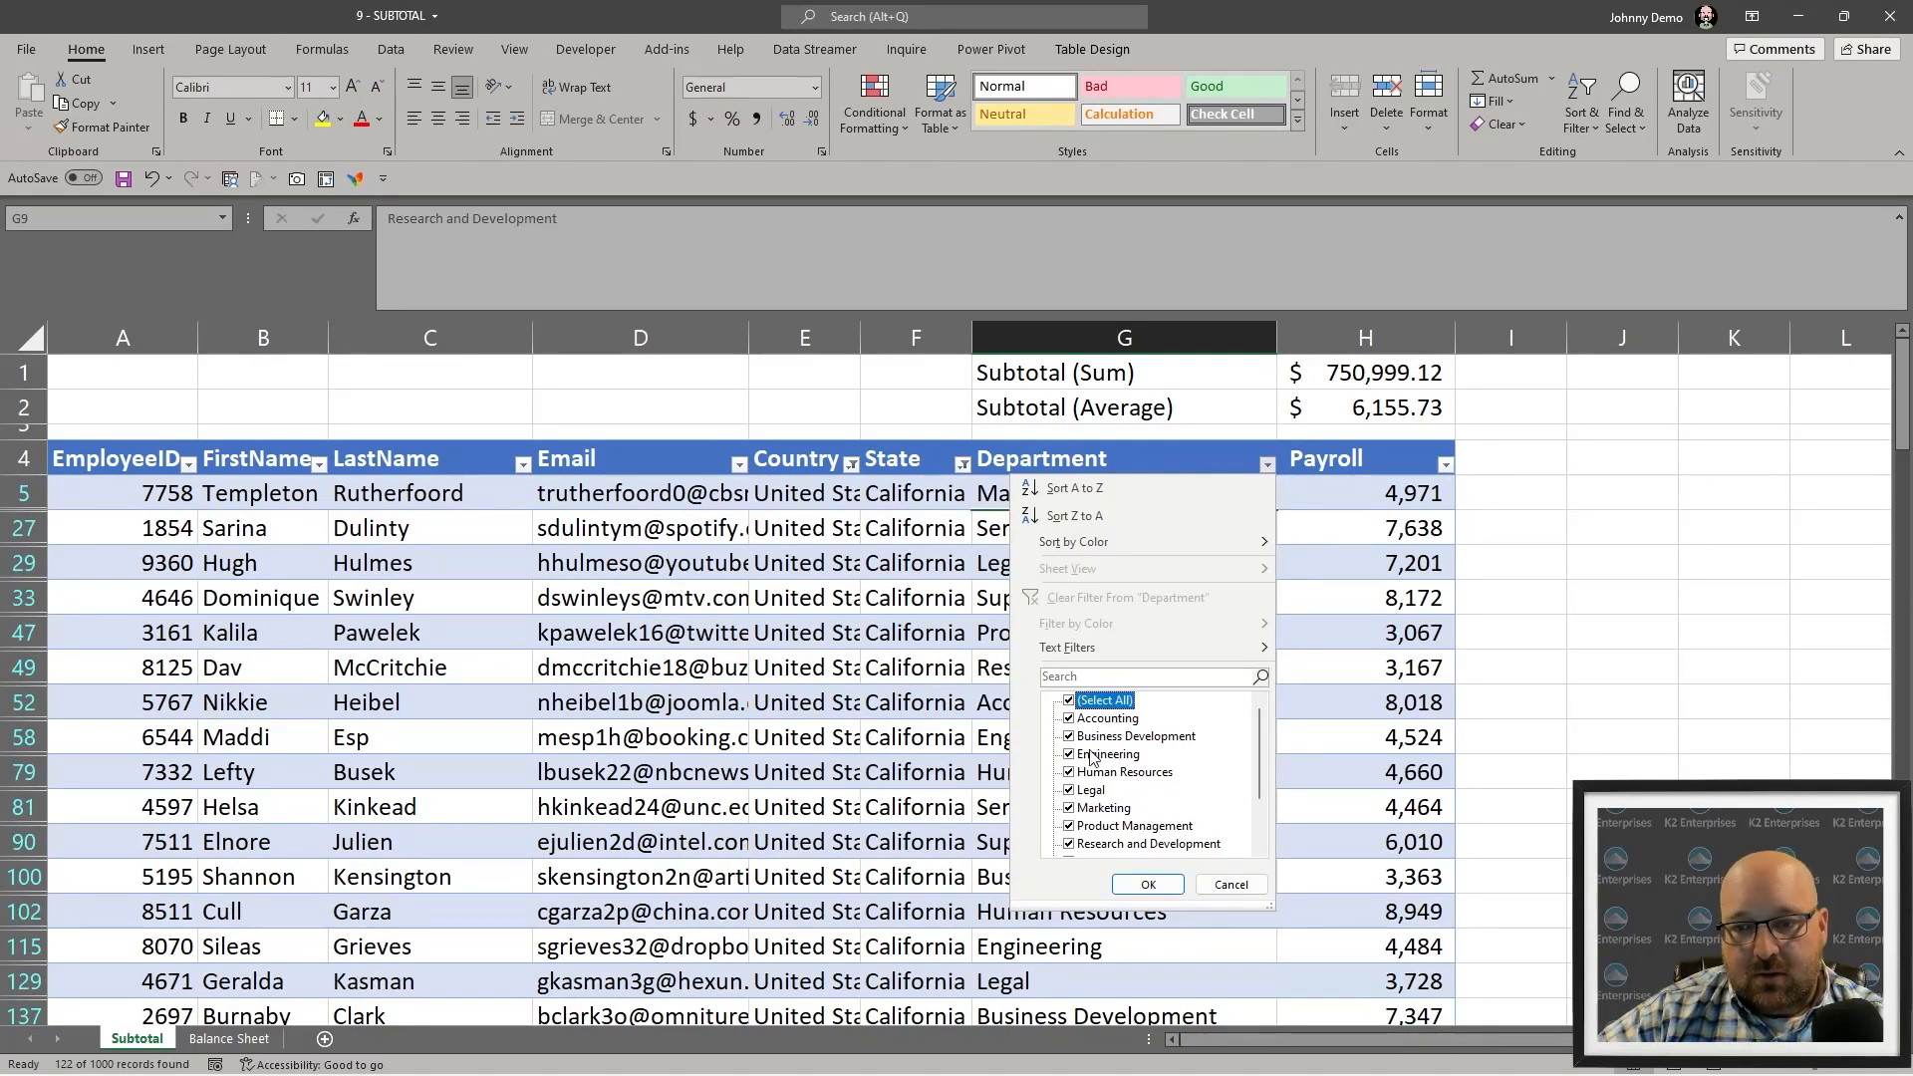
left_click(1106, 703)
left_click(1091, 791)
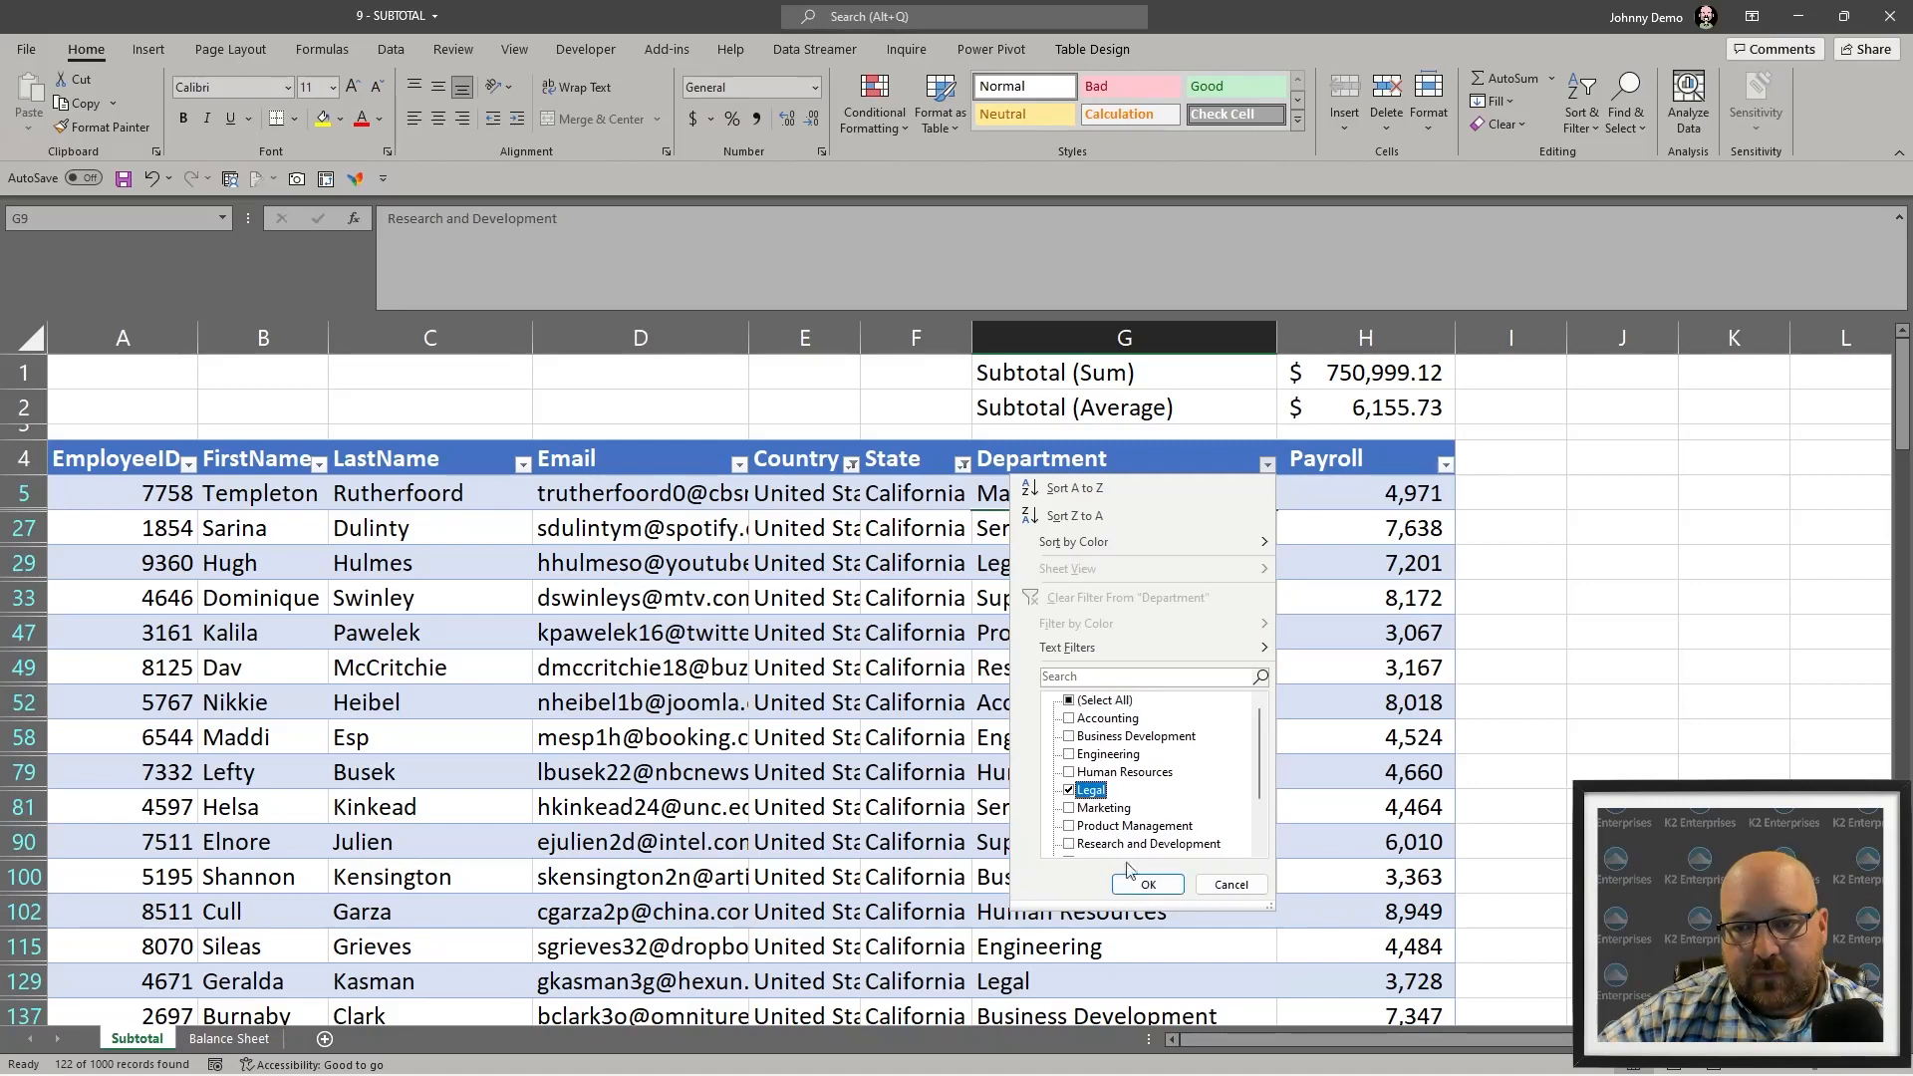
left_click(1148, 885)
left_click(1557, 767)
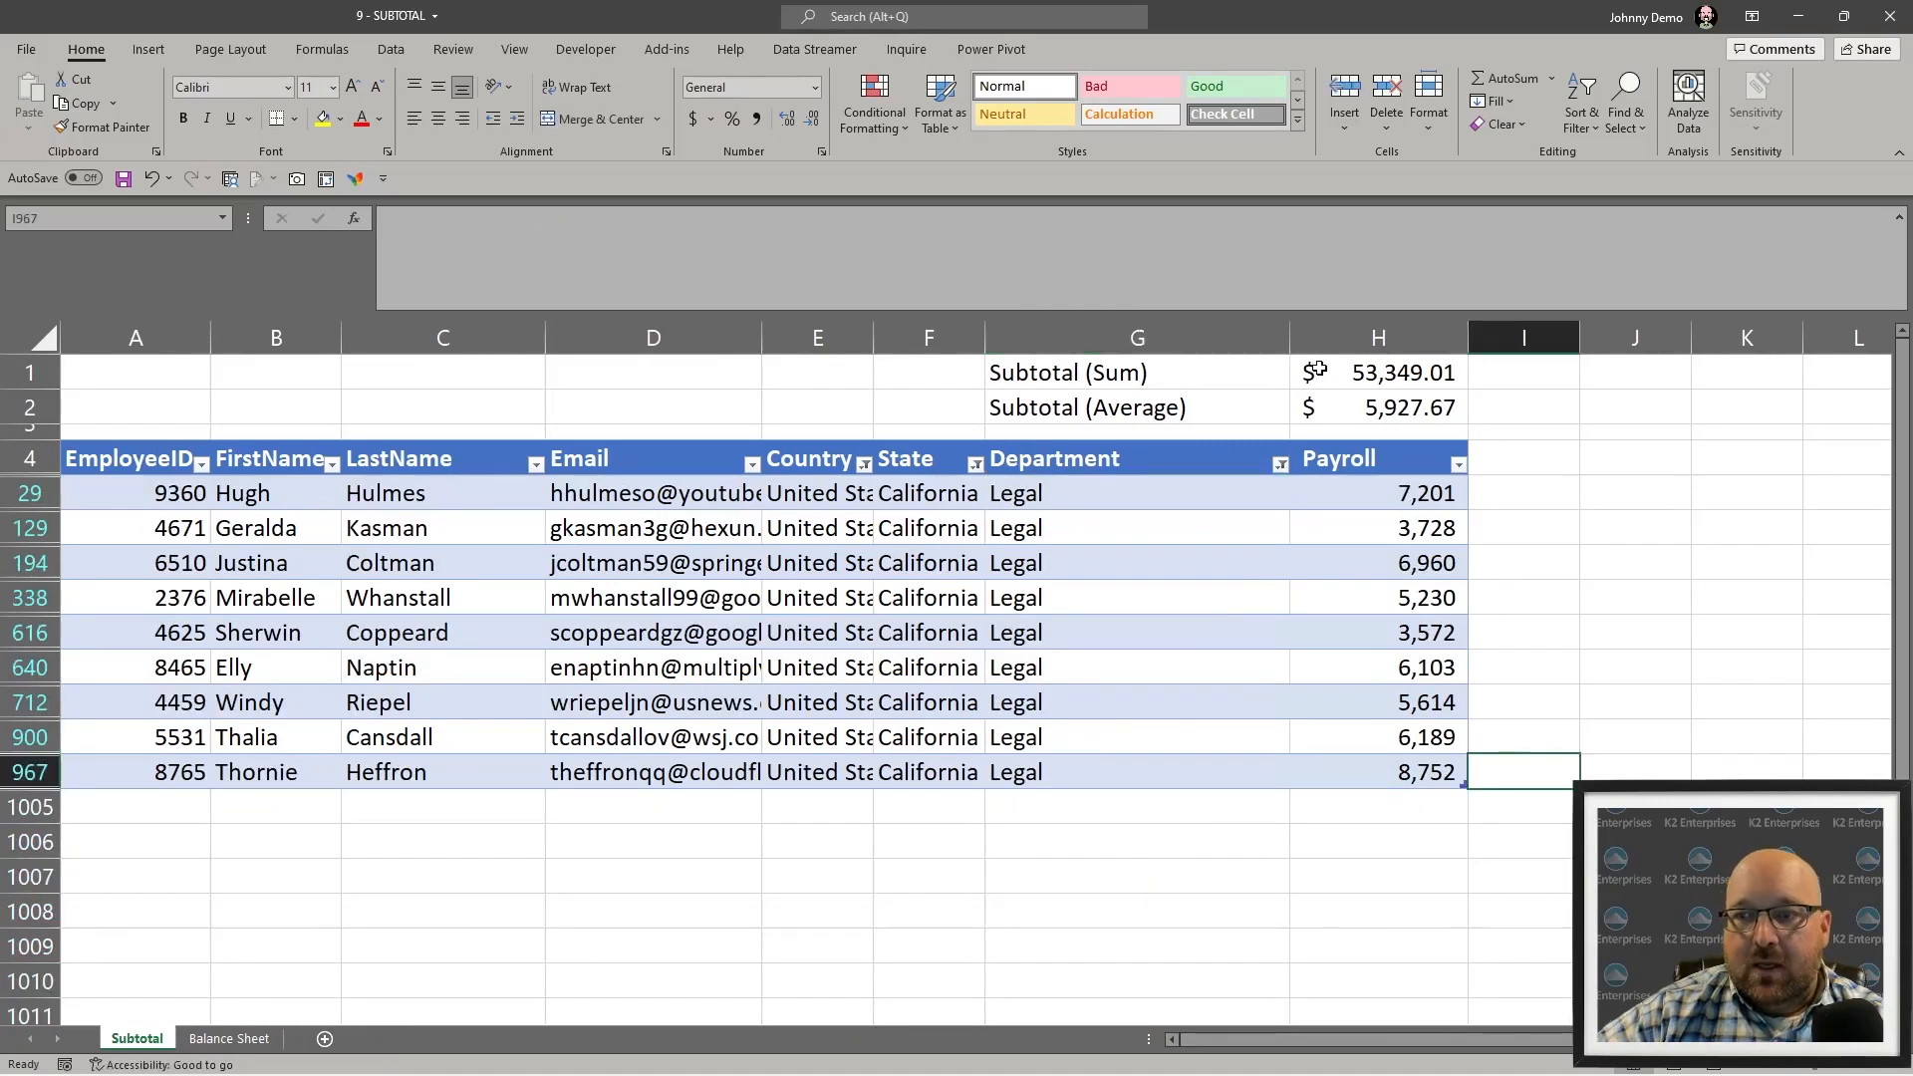
left_click_drag(1290, 336, 1329, 336)
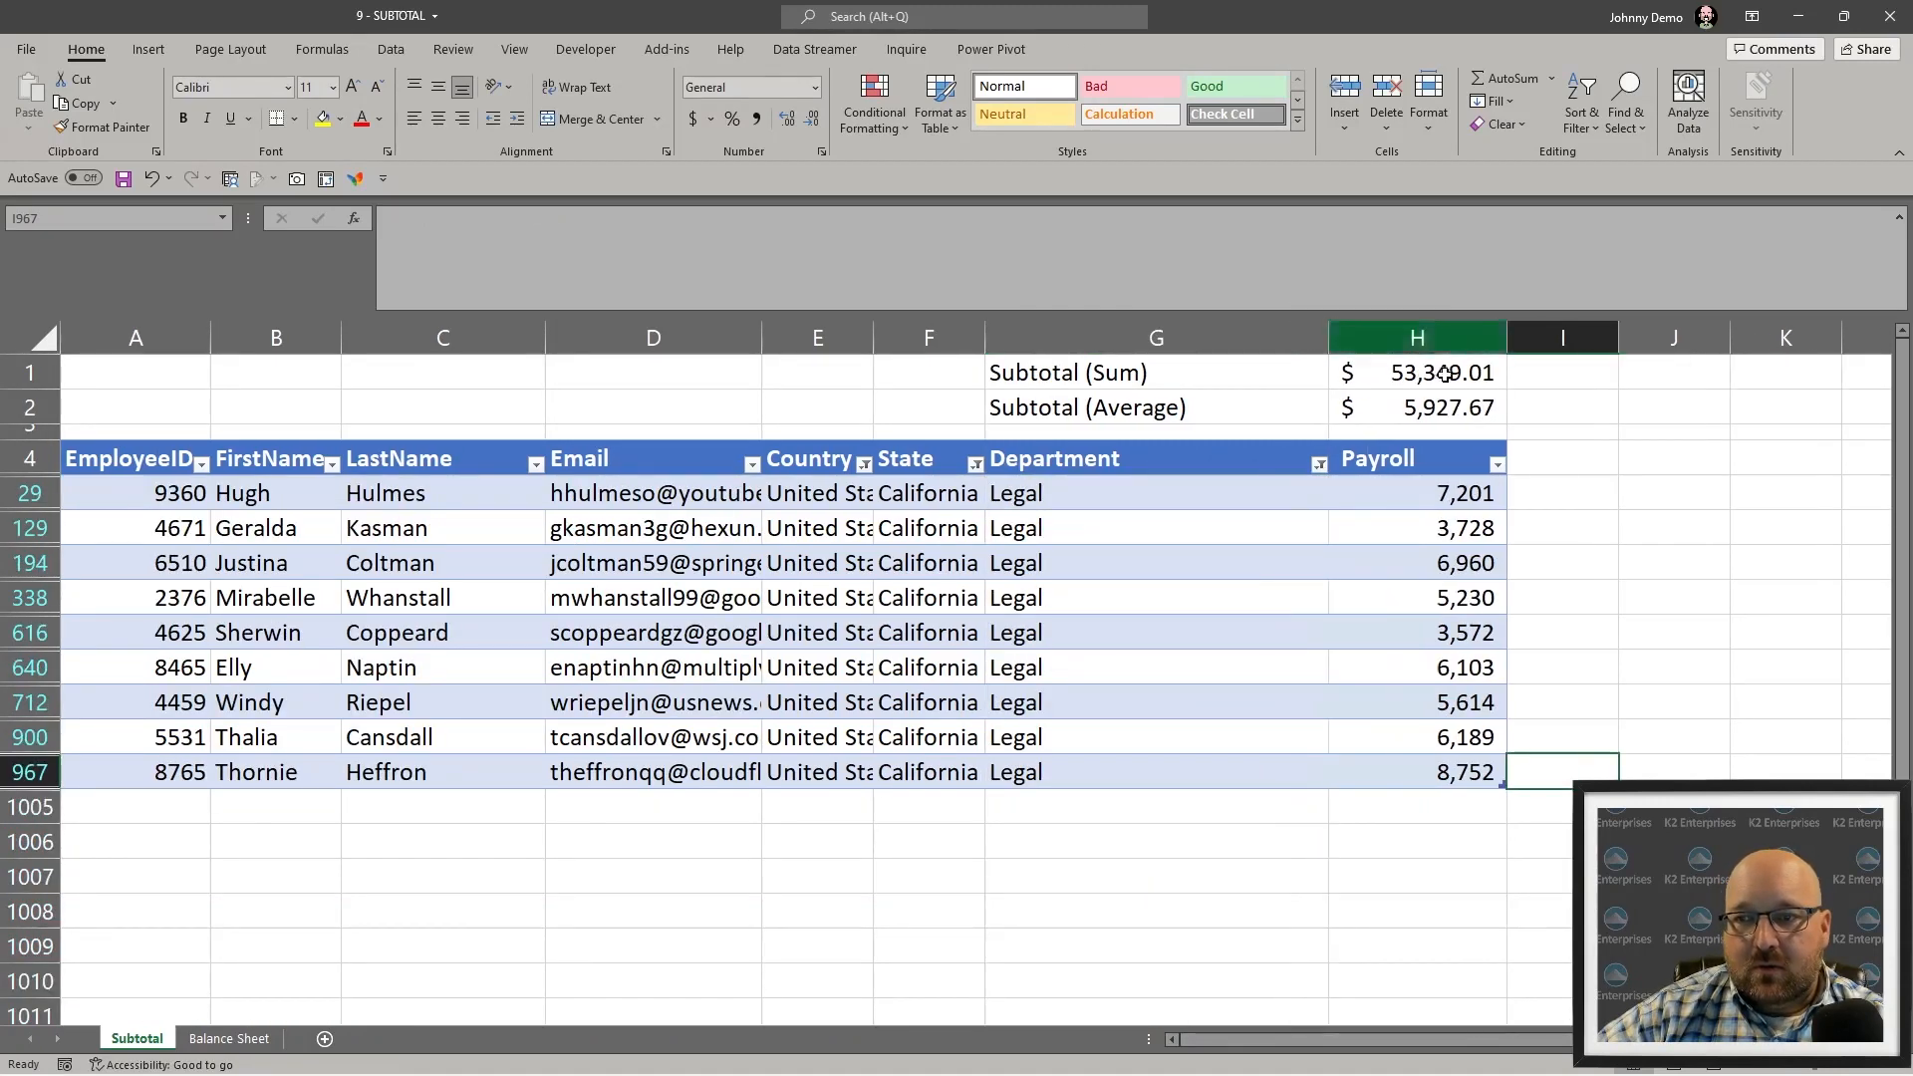
- Inspect the Subtotal (Sum) formula in H1 and highlight the filtered Payroll amounts to compare them with the subtotals
double_click(1447, 373)
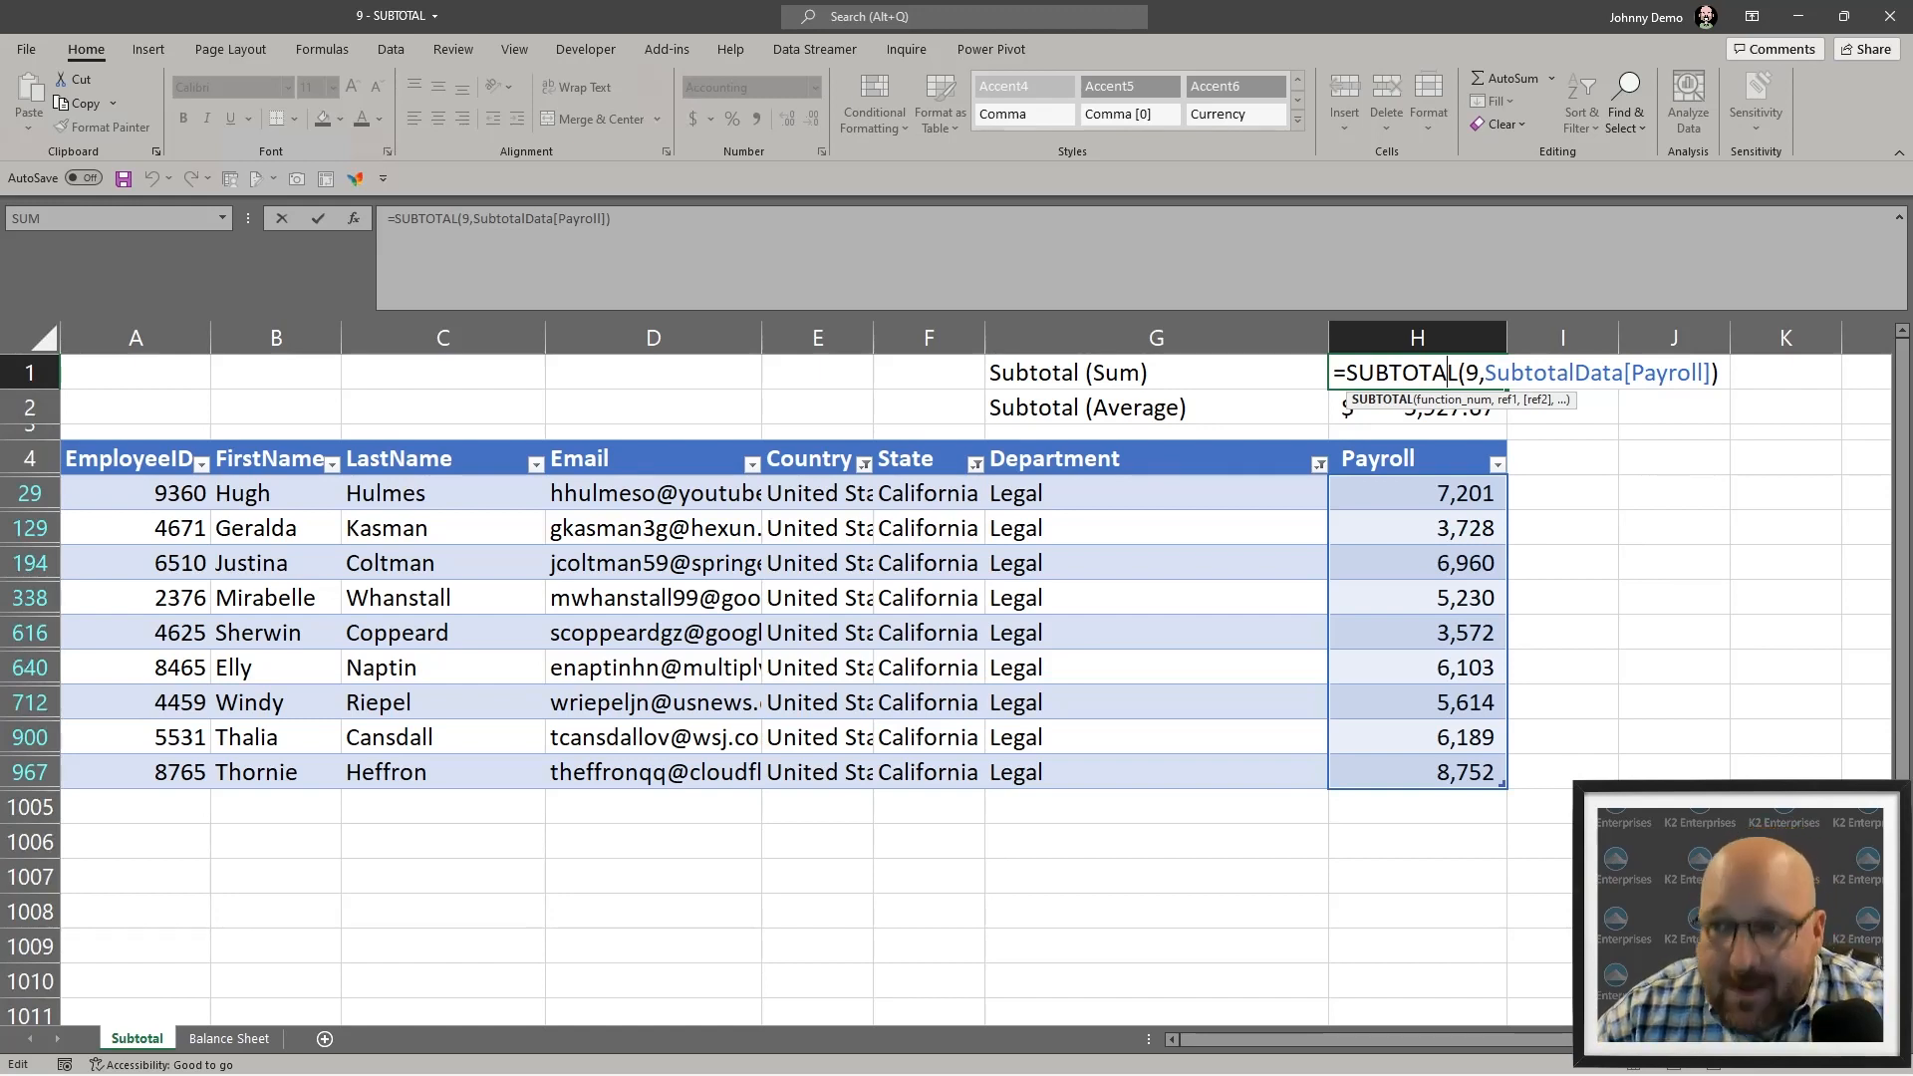
key("Escape")
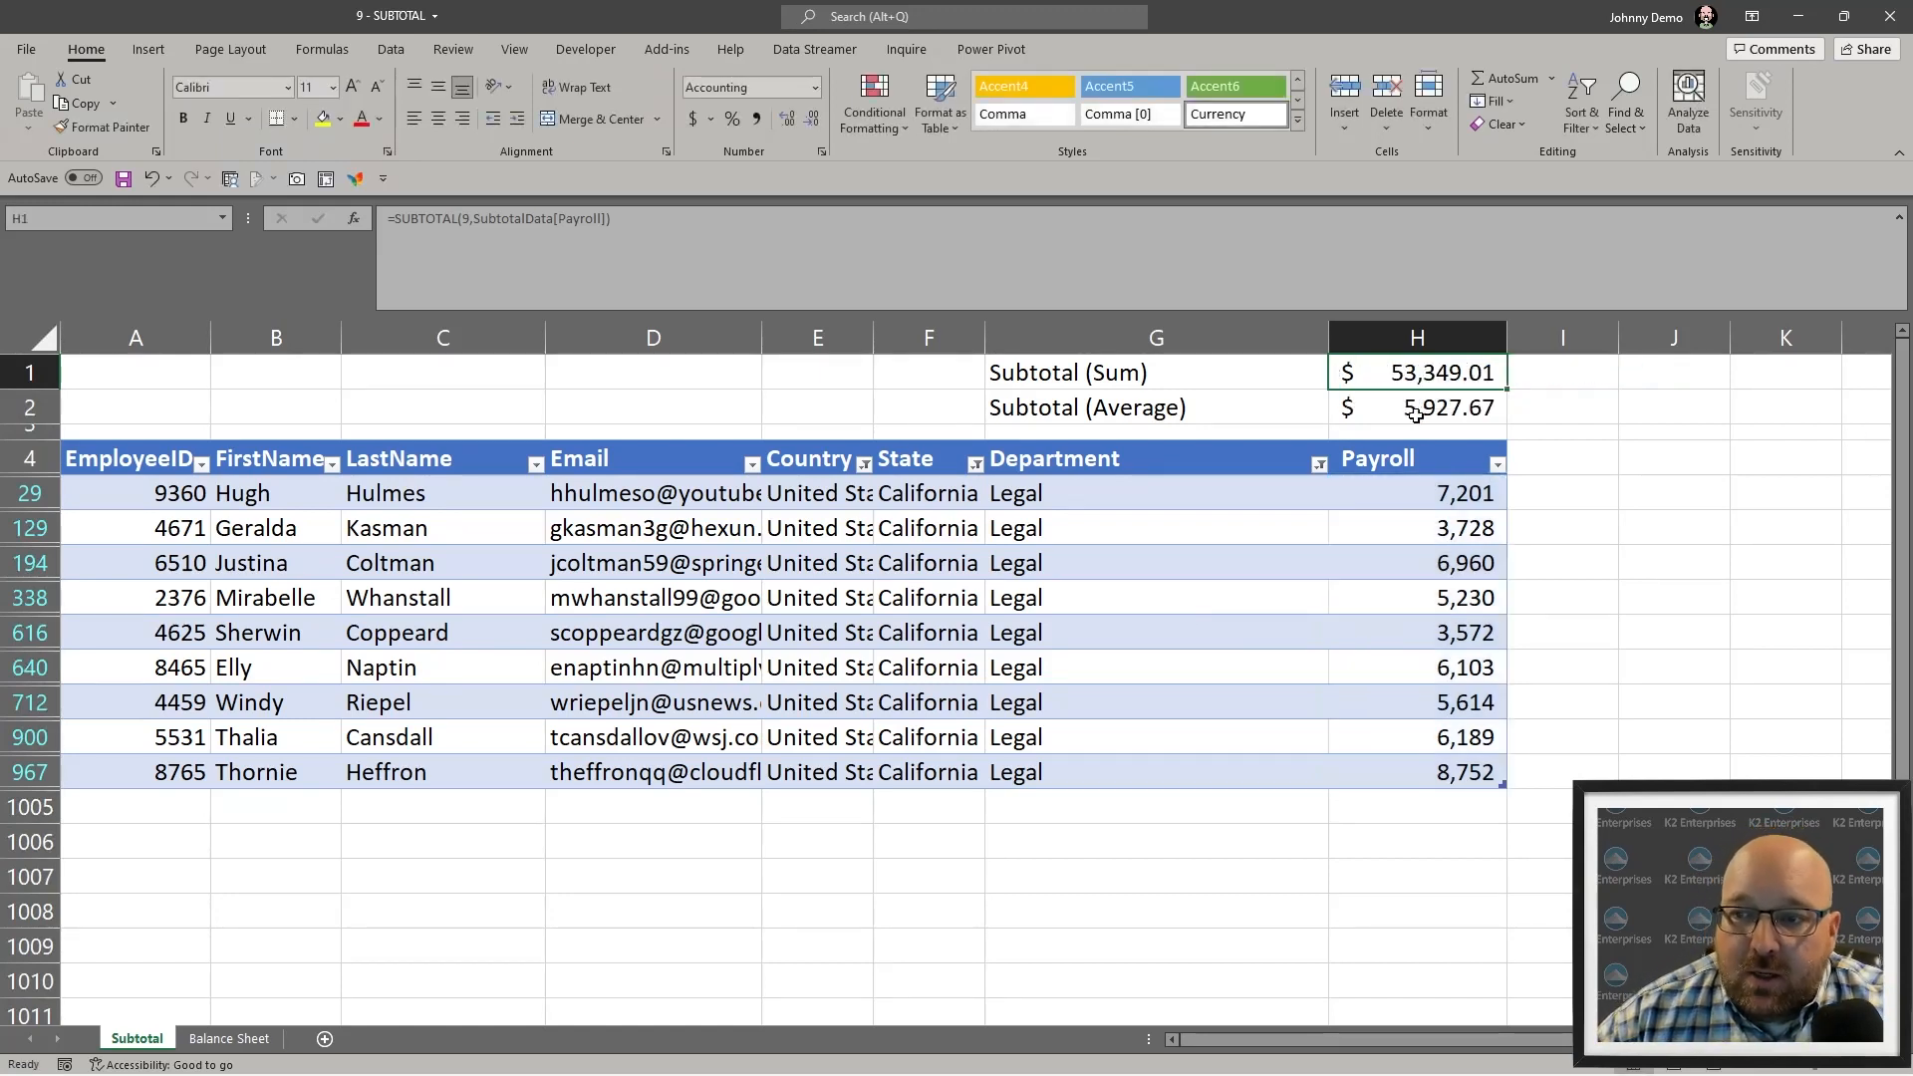
left_click_drag(1398, 490, 1416, 760)
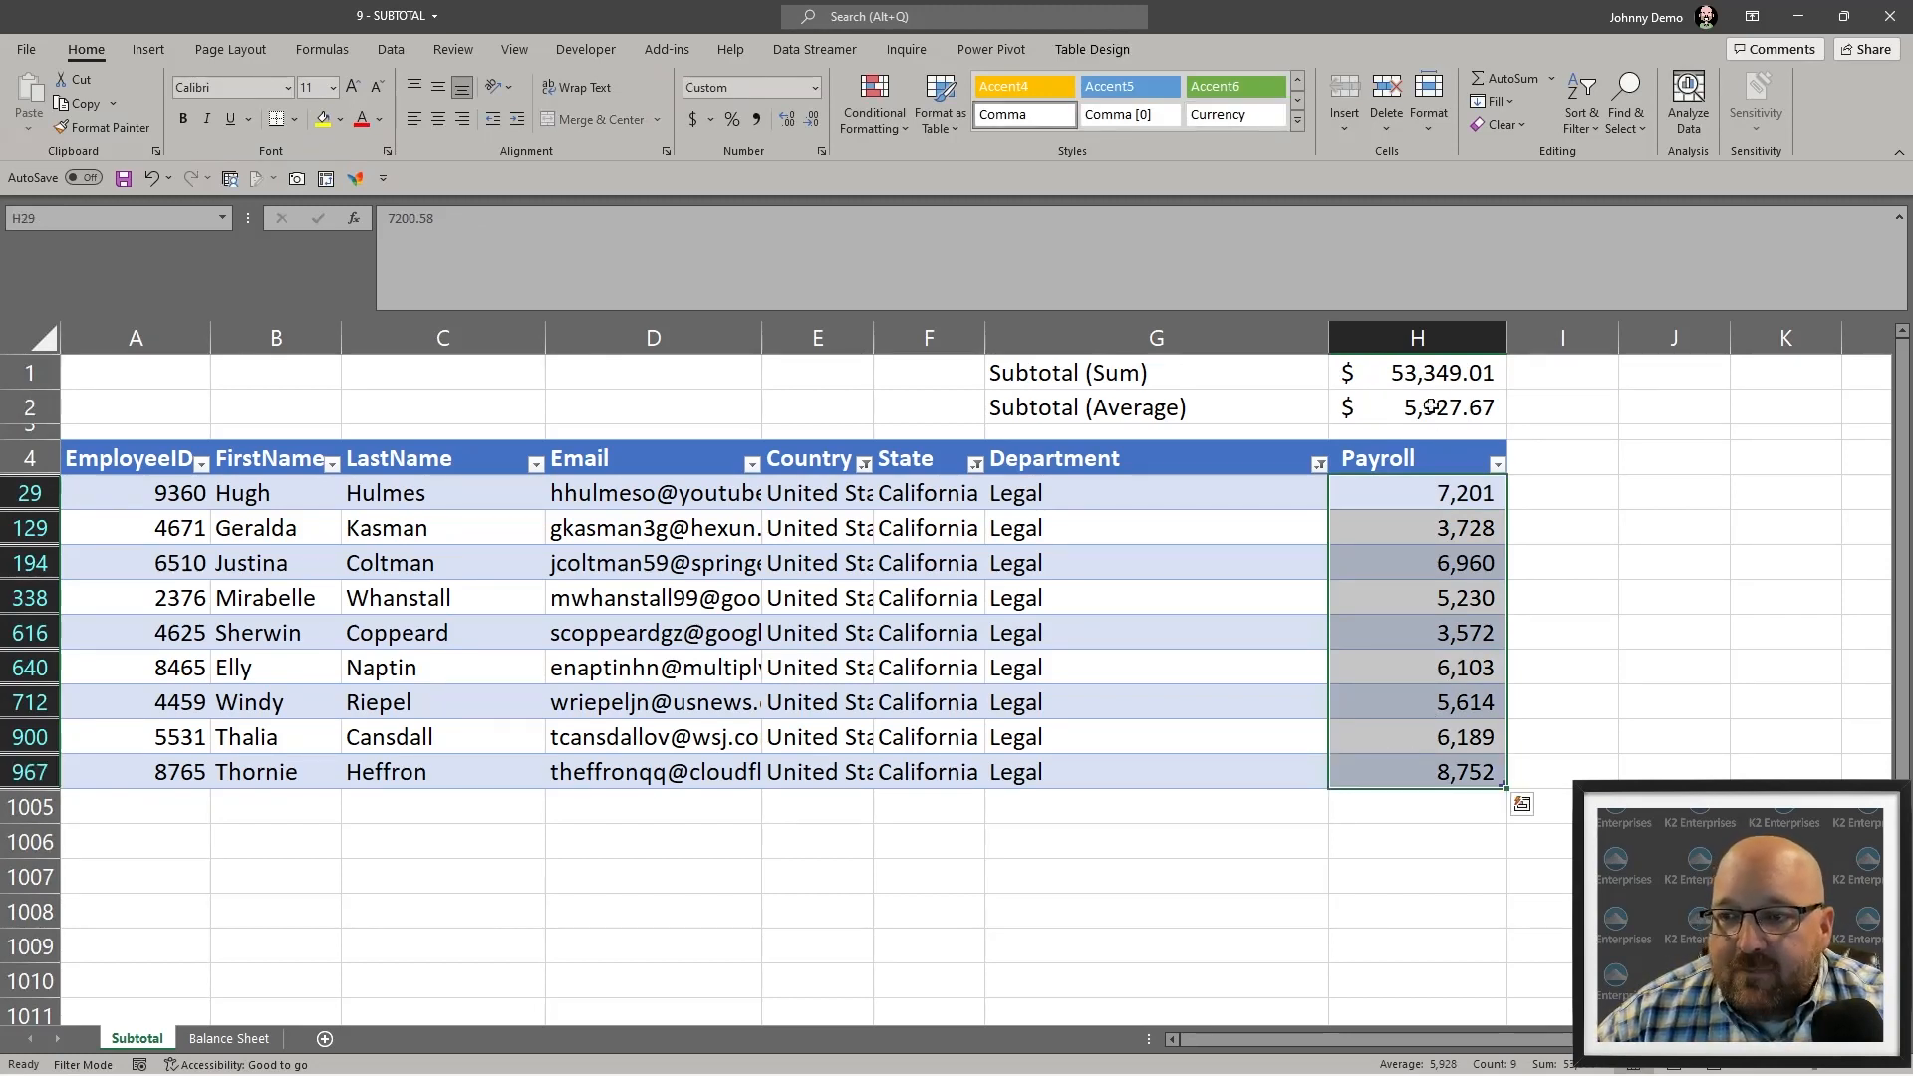
left_click(1425, 374)
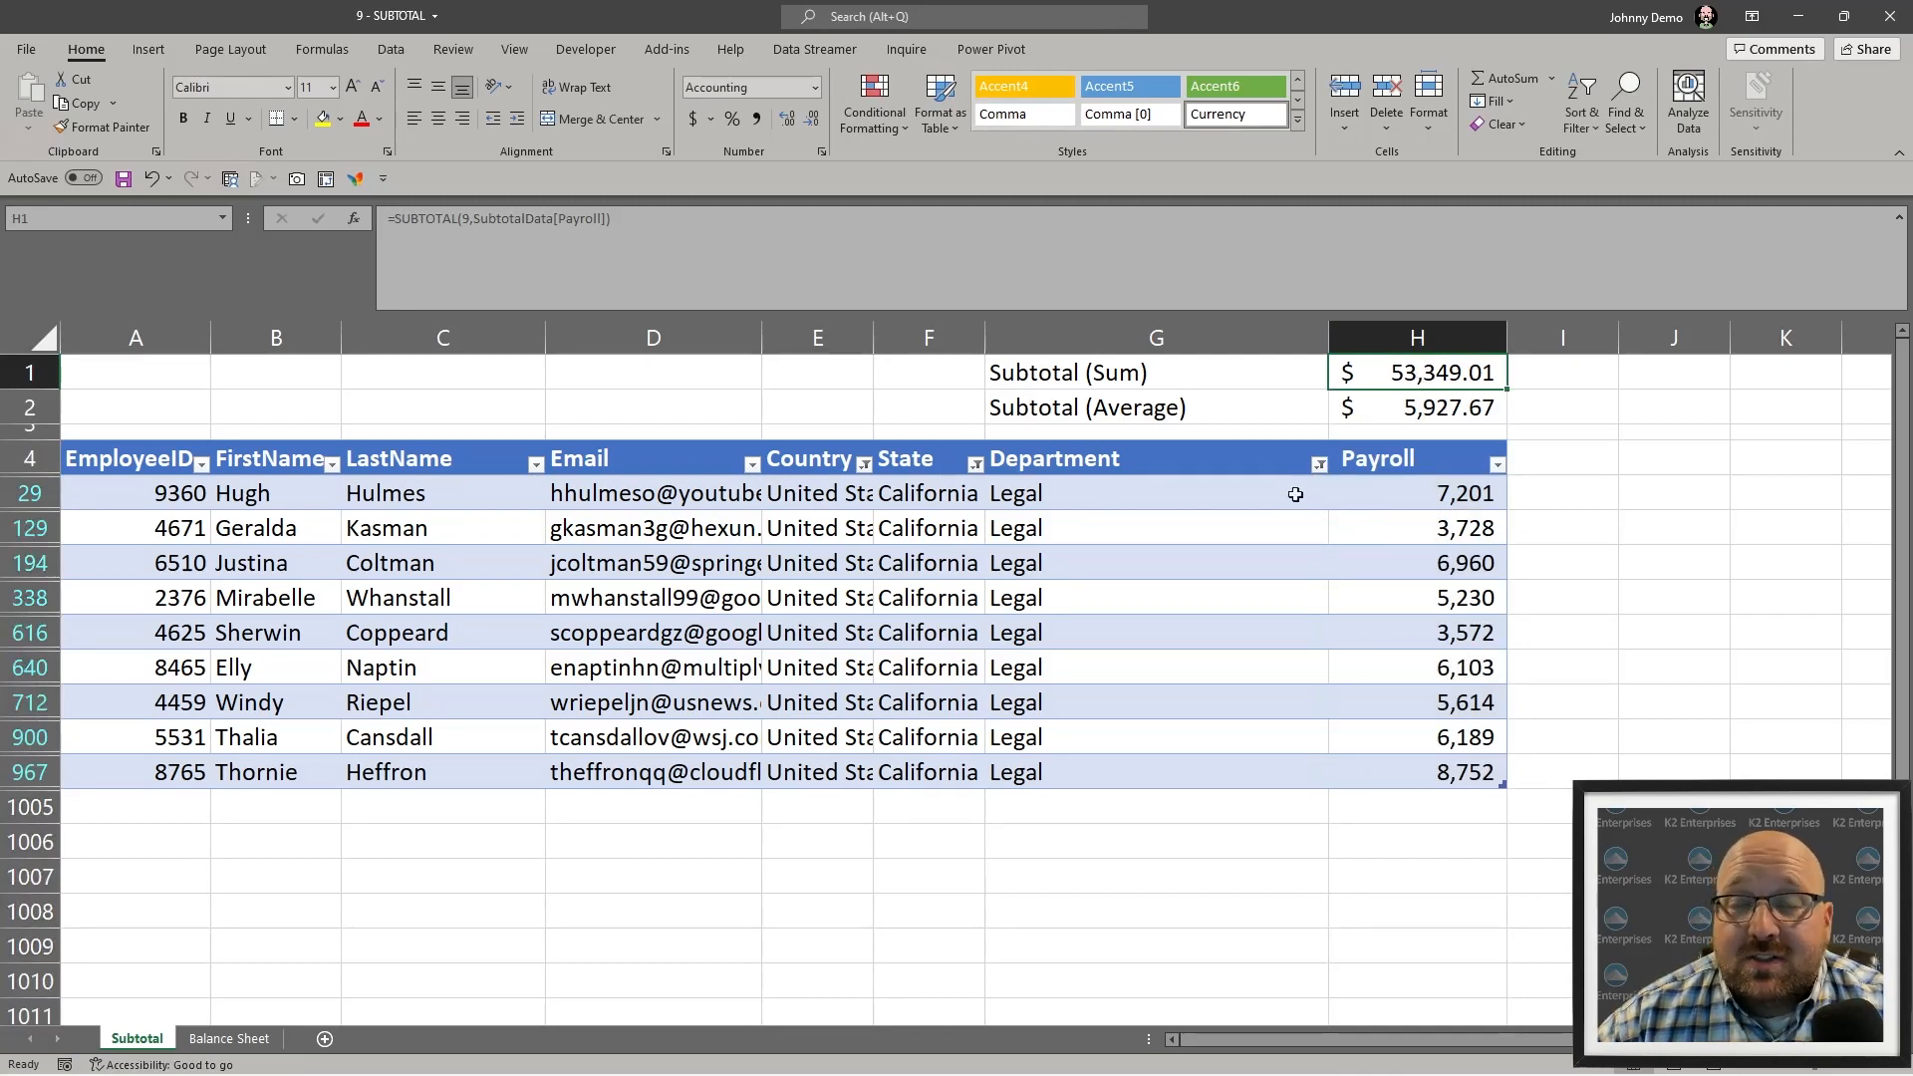
left_click(1257, 599)
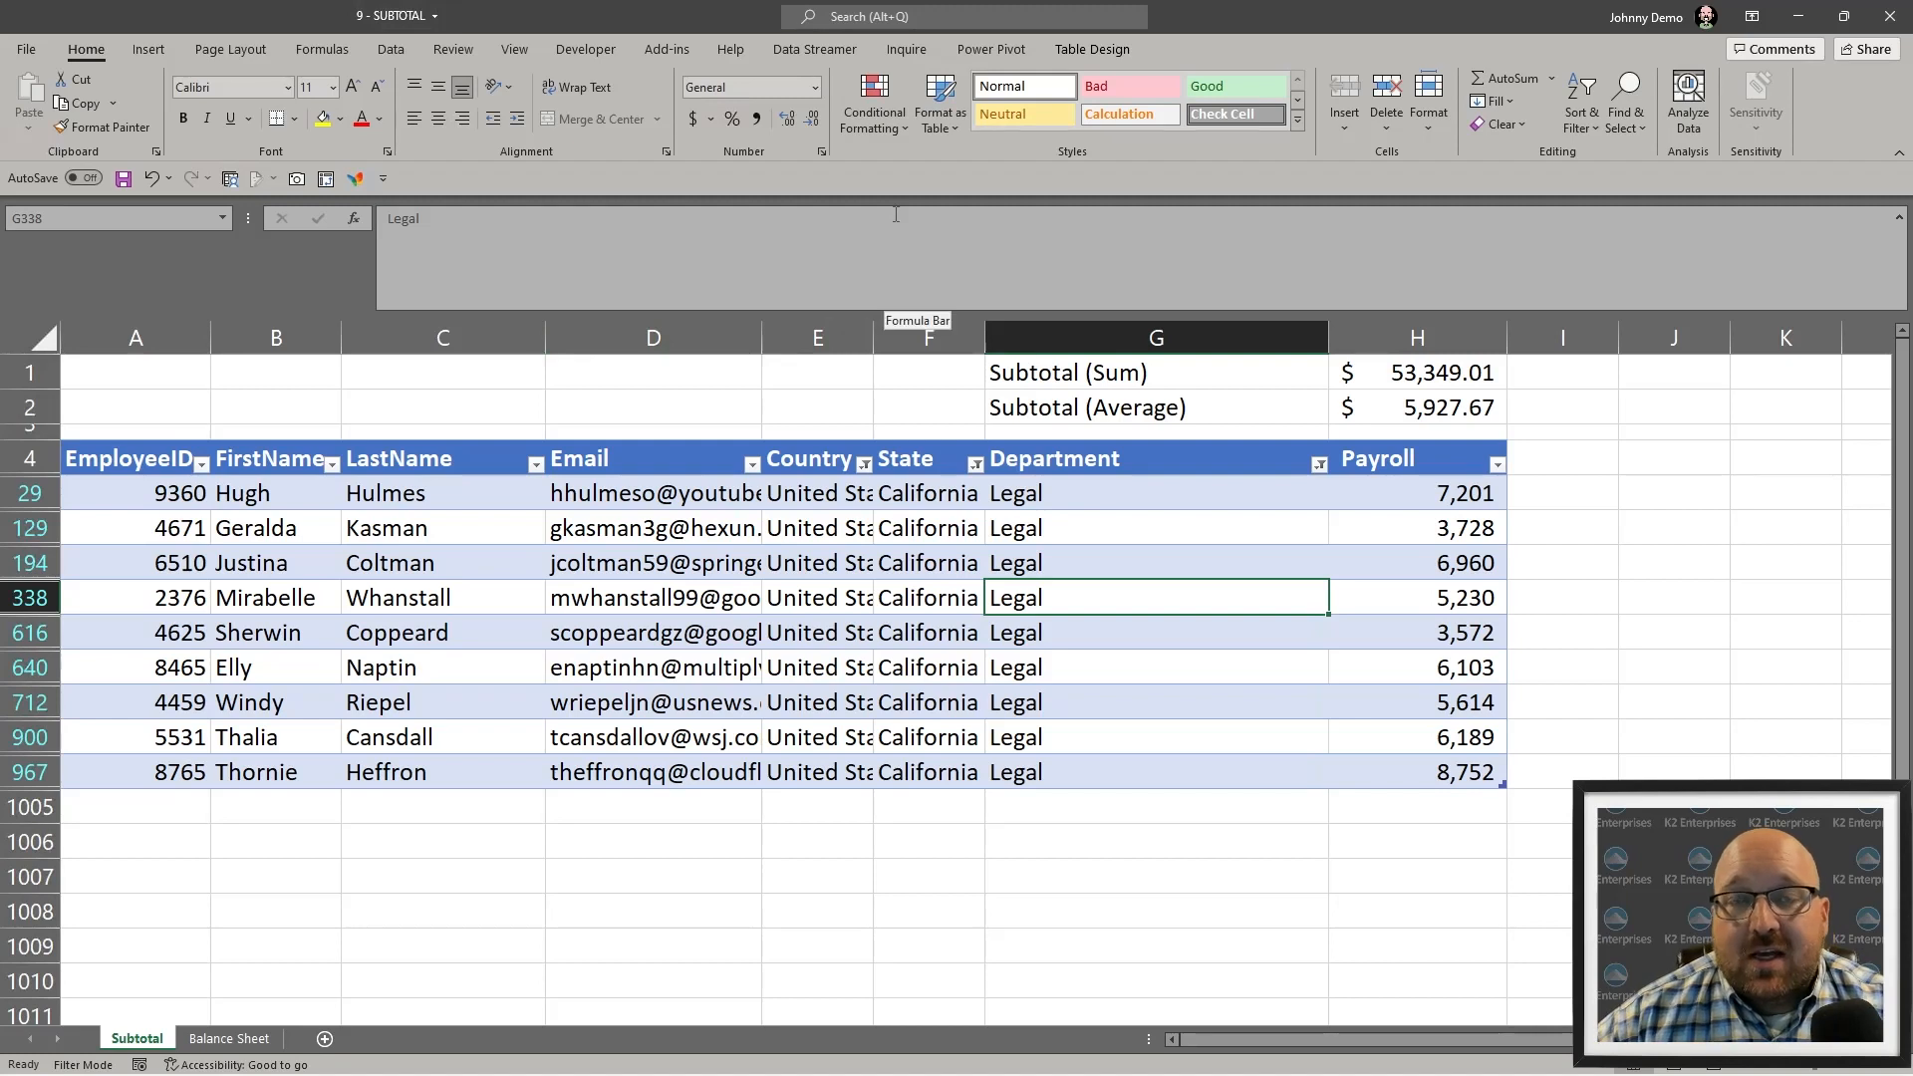
- Clear all filters from the employee table and check the Country filter's choices without applying any
left_click(909, 664)
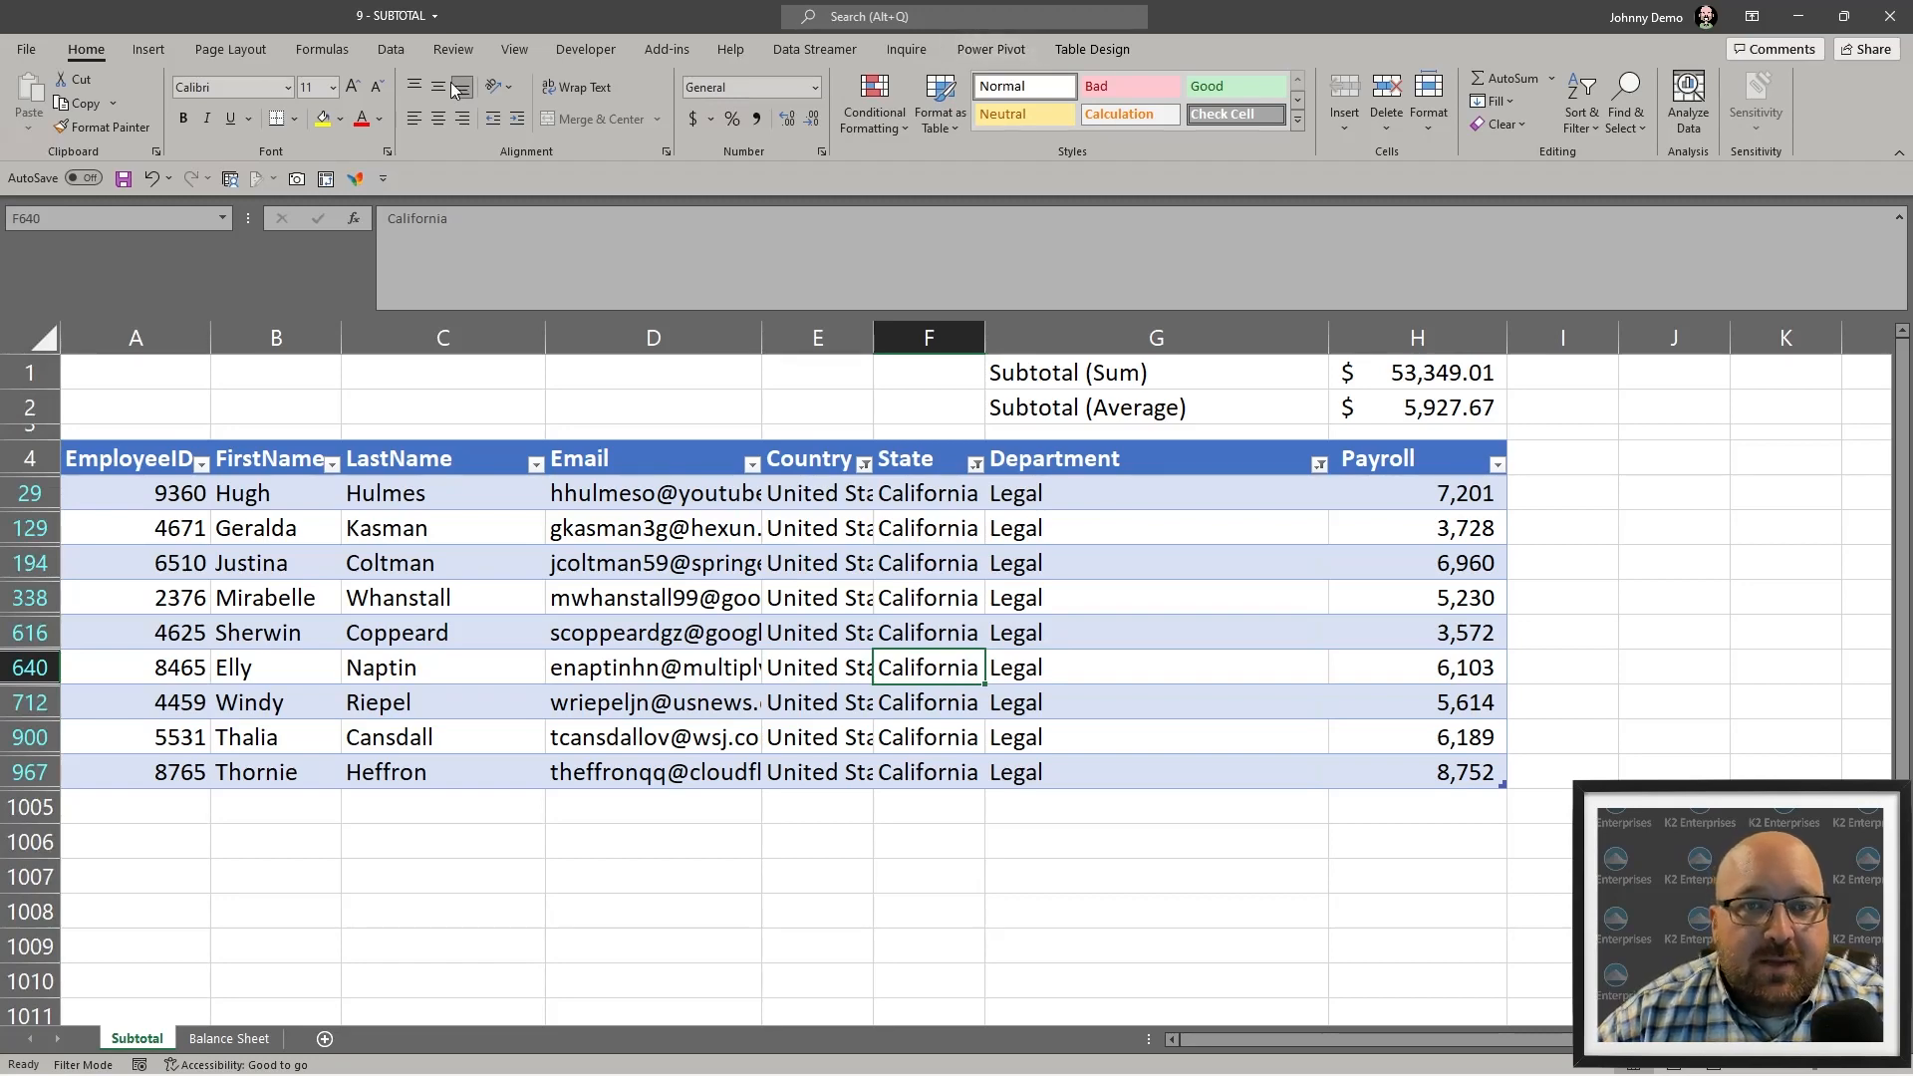
left_click(392, 44)
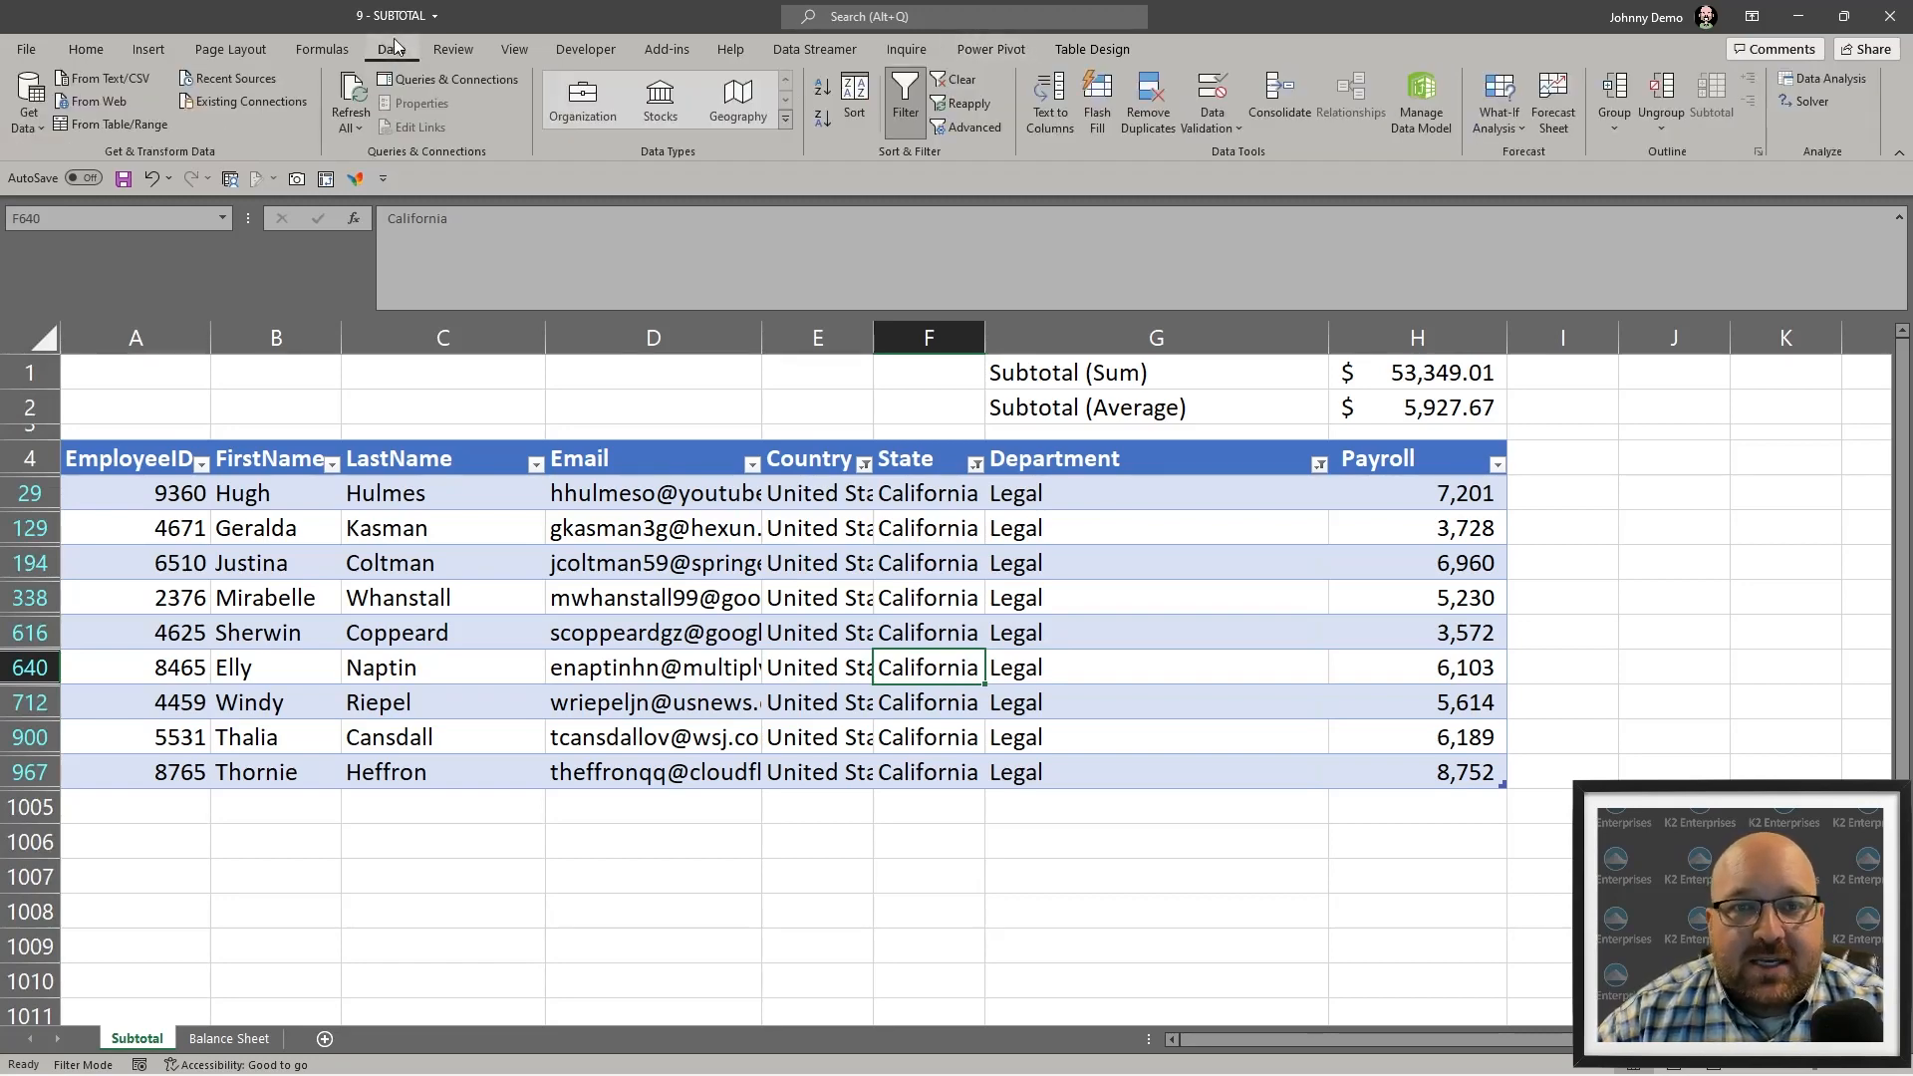
left_click(963, 79)
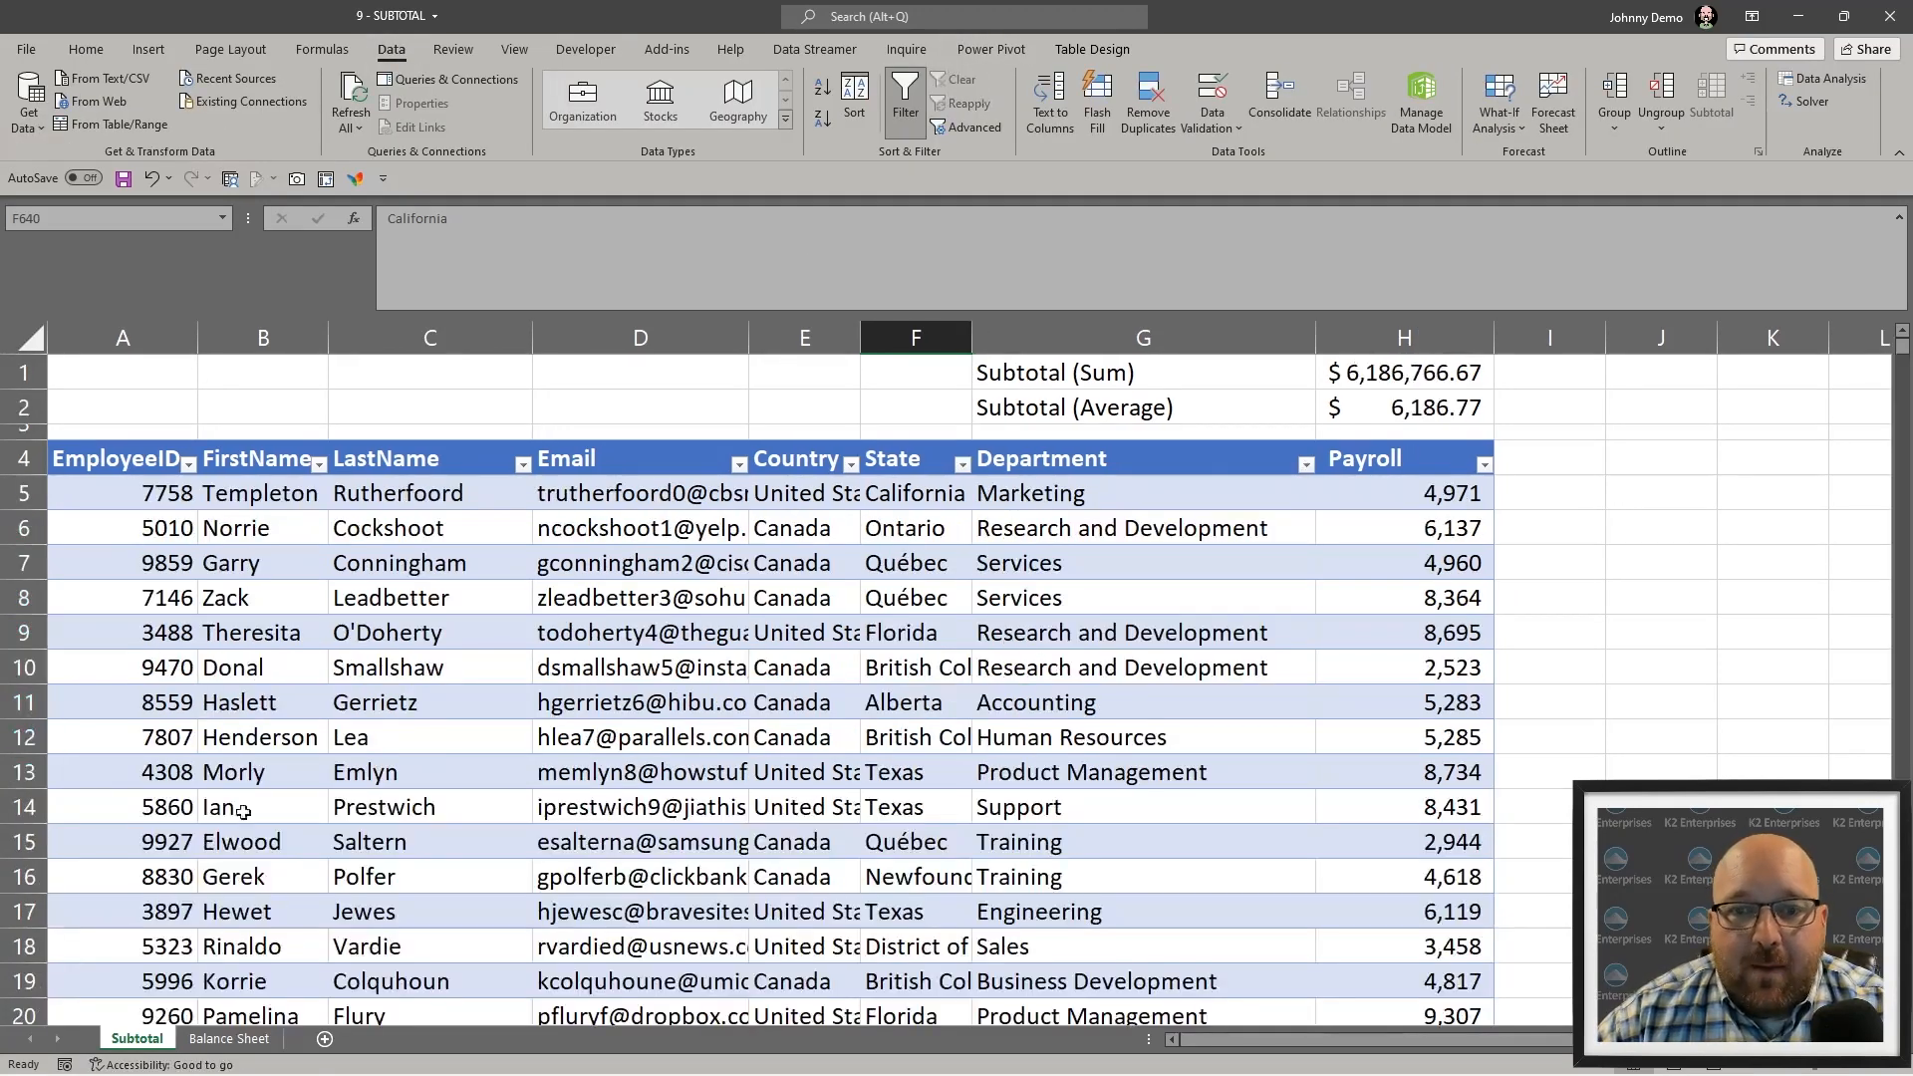
left_click(852, 466)
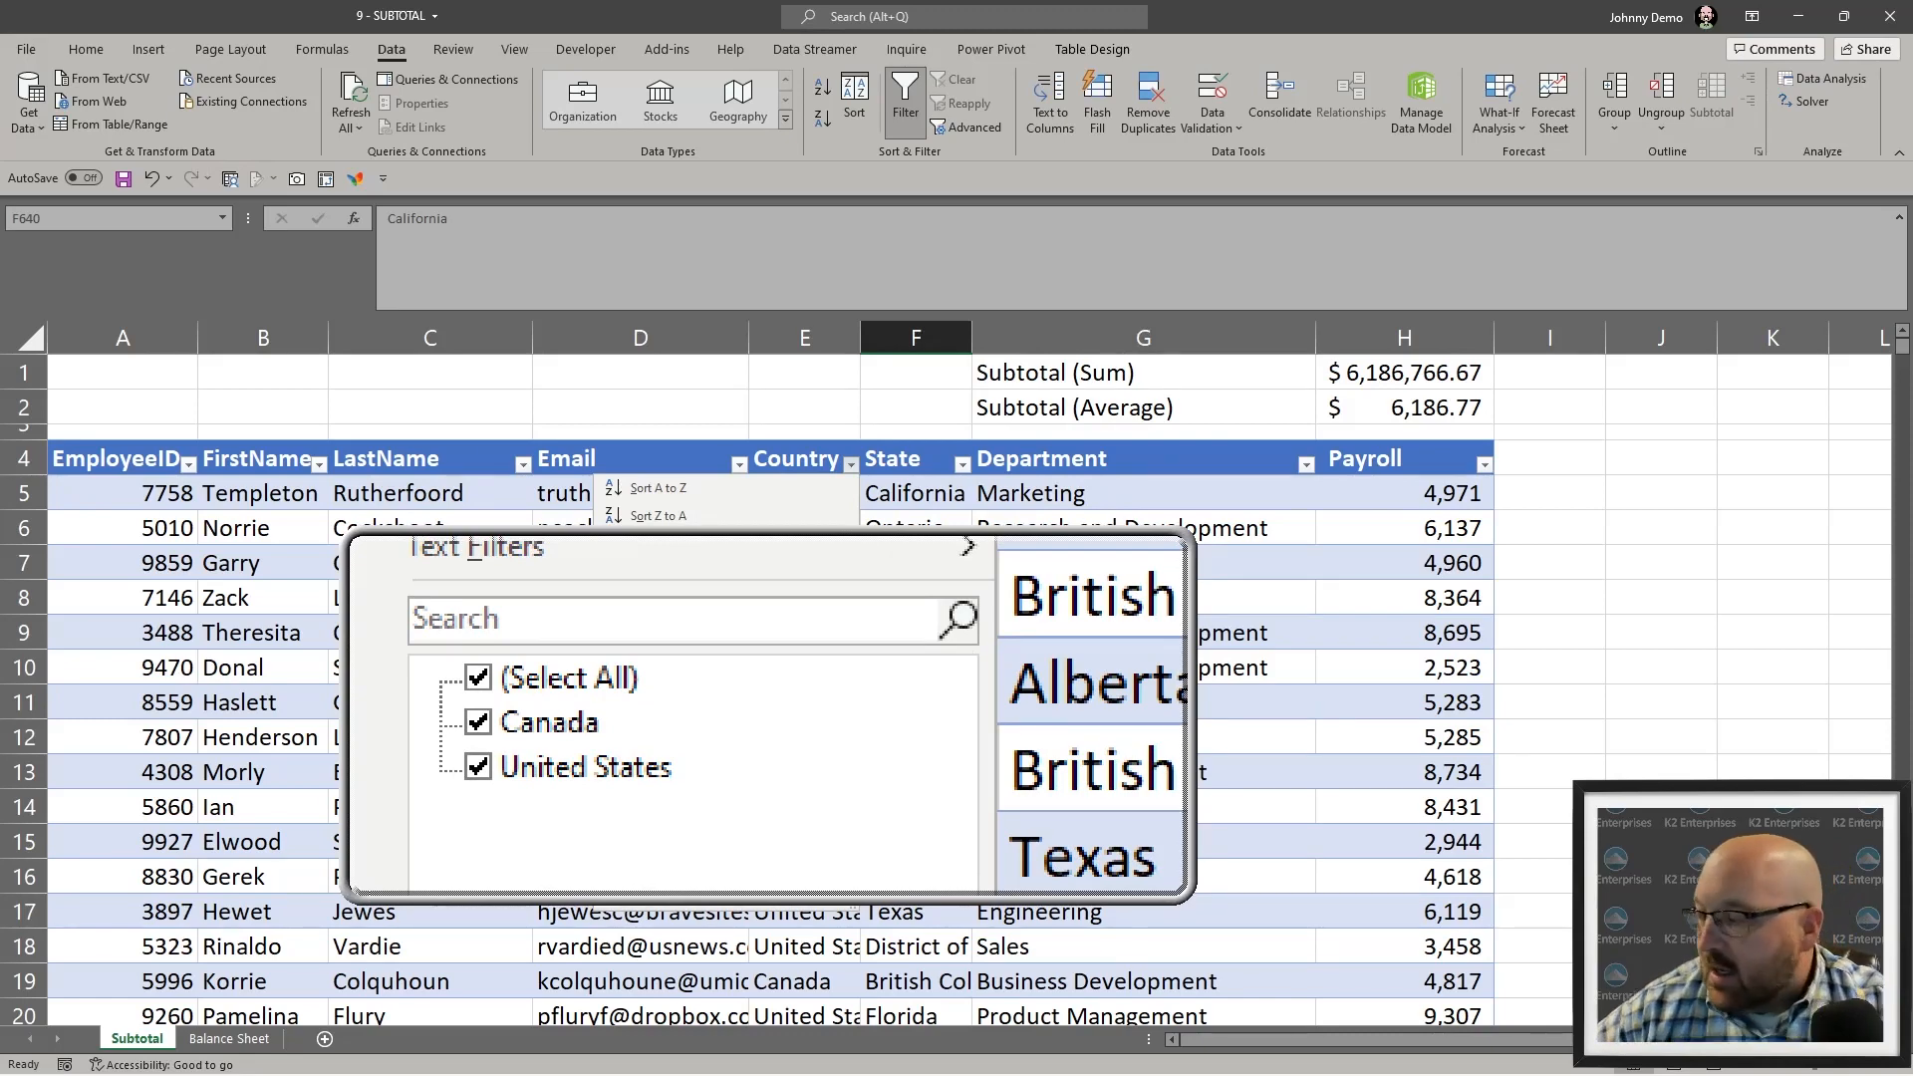
left_click(769, 716)
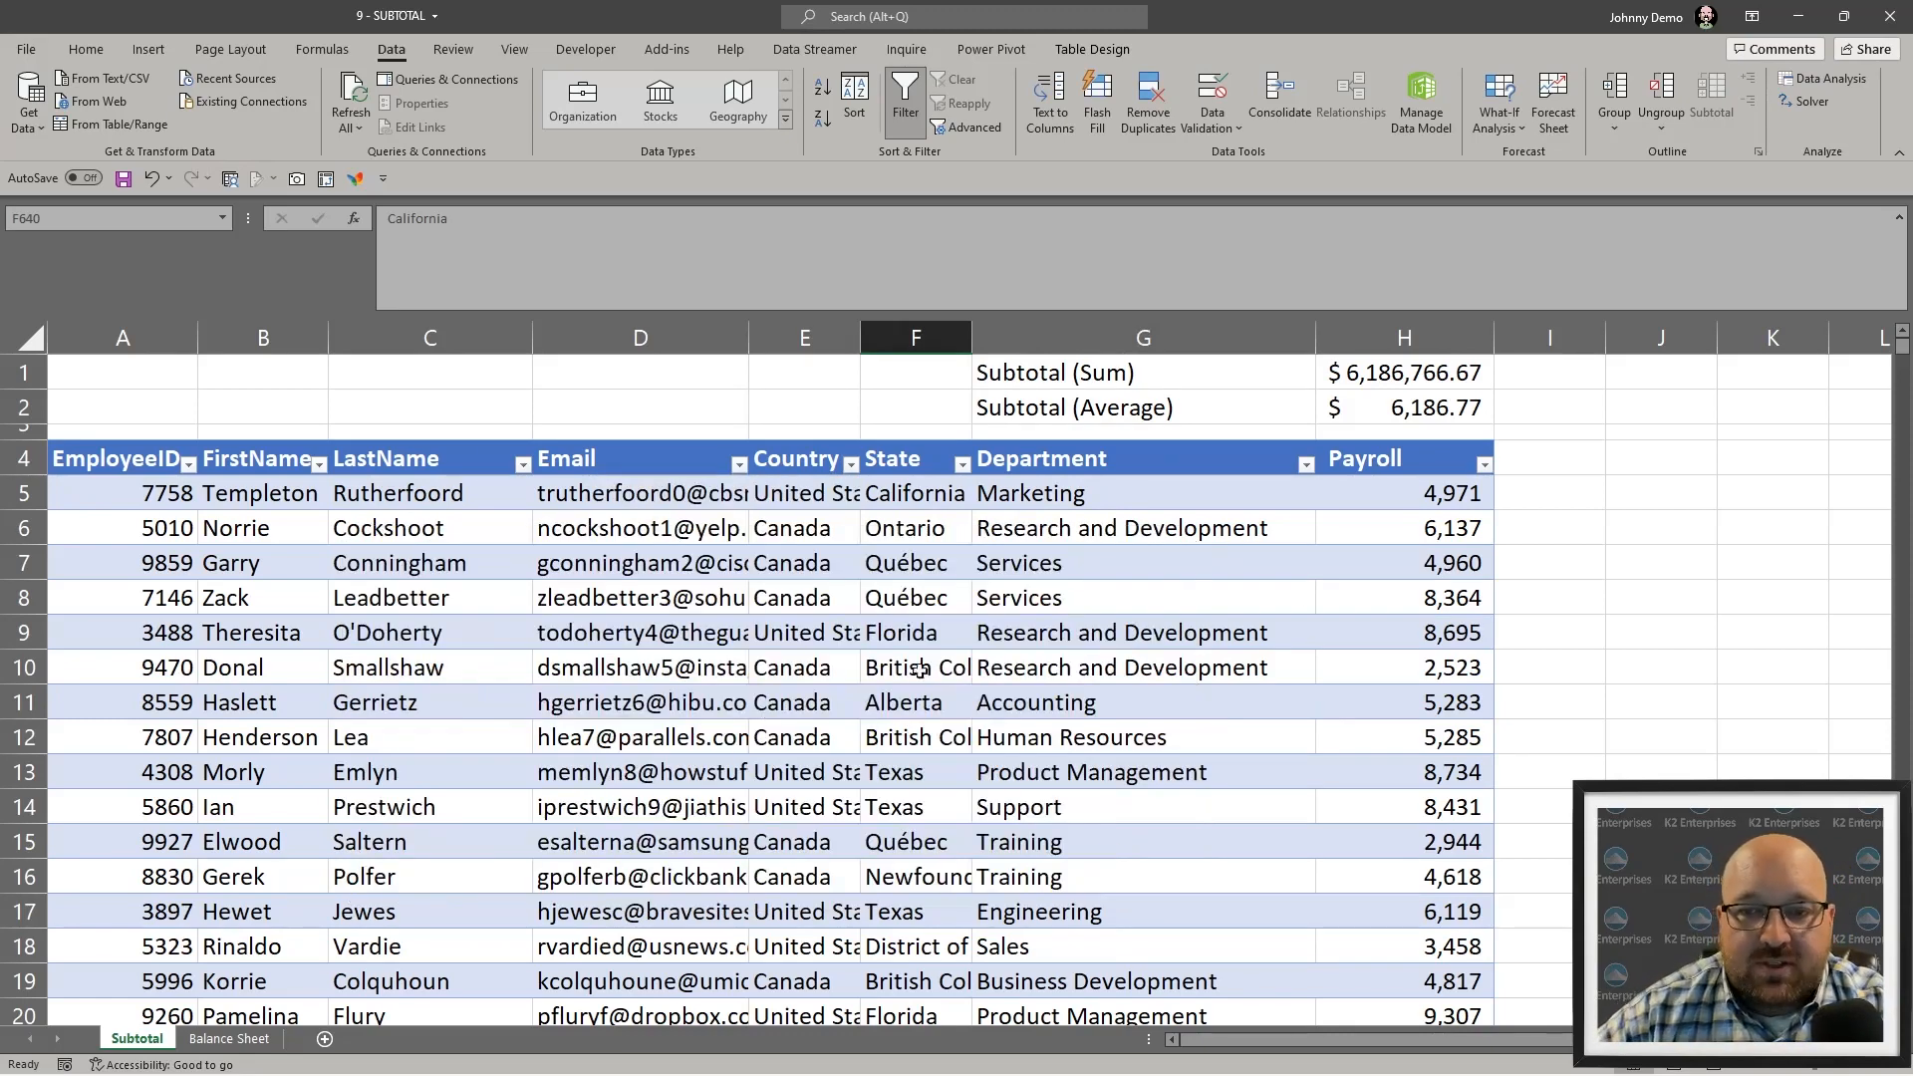
- Check the filter choices of the Department and State columns without applying any filter
left_click(1306, 465)
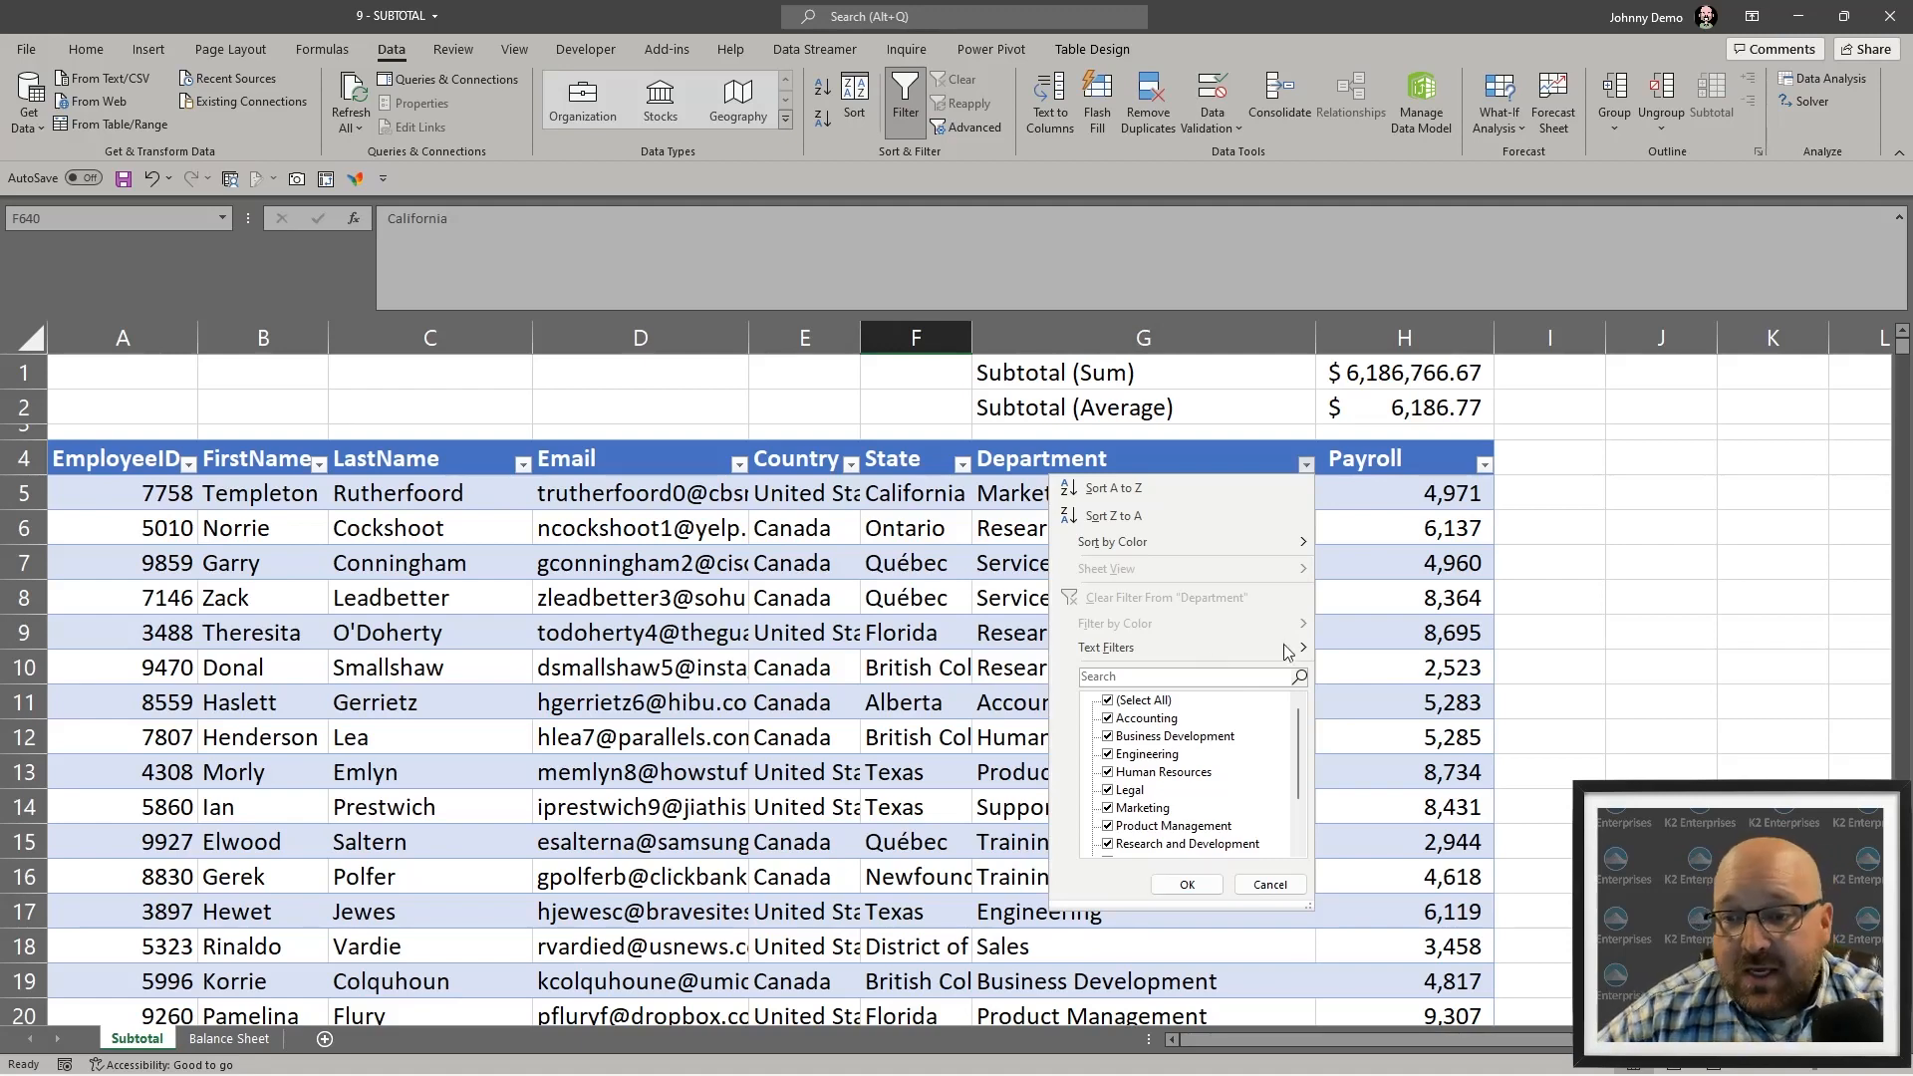
mouse_move(1274, 664)
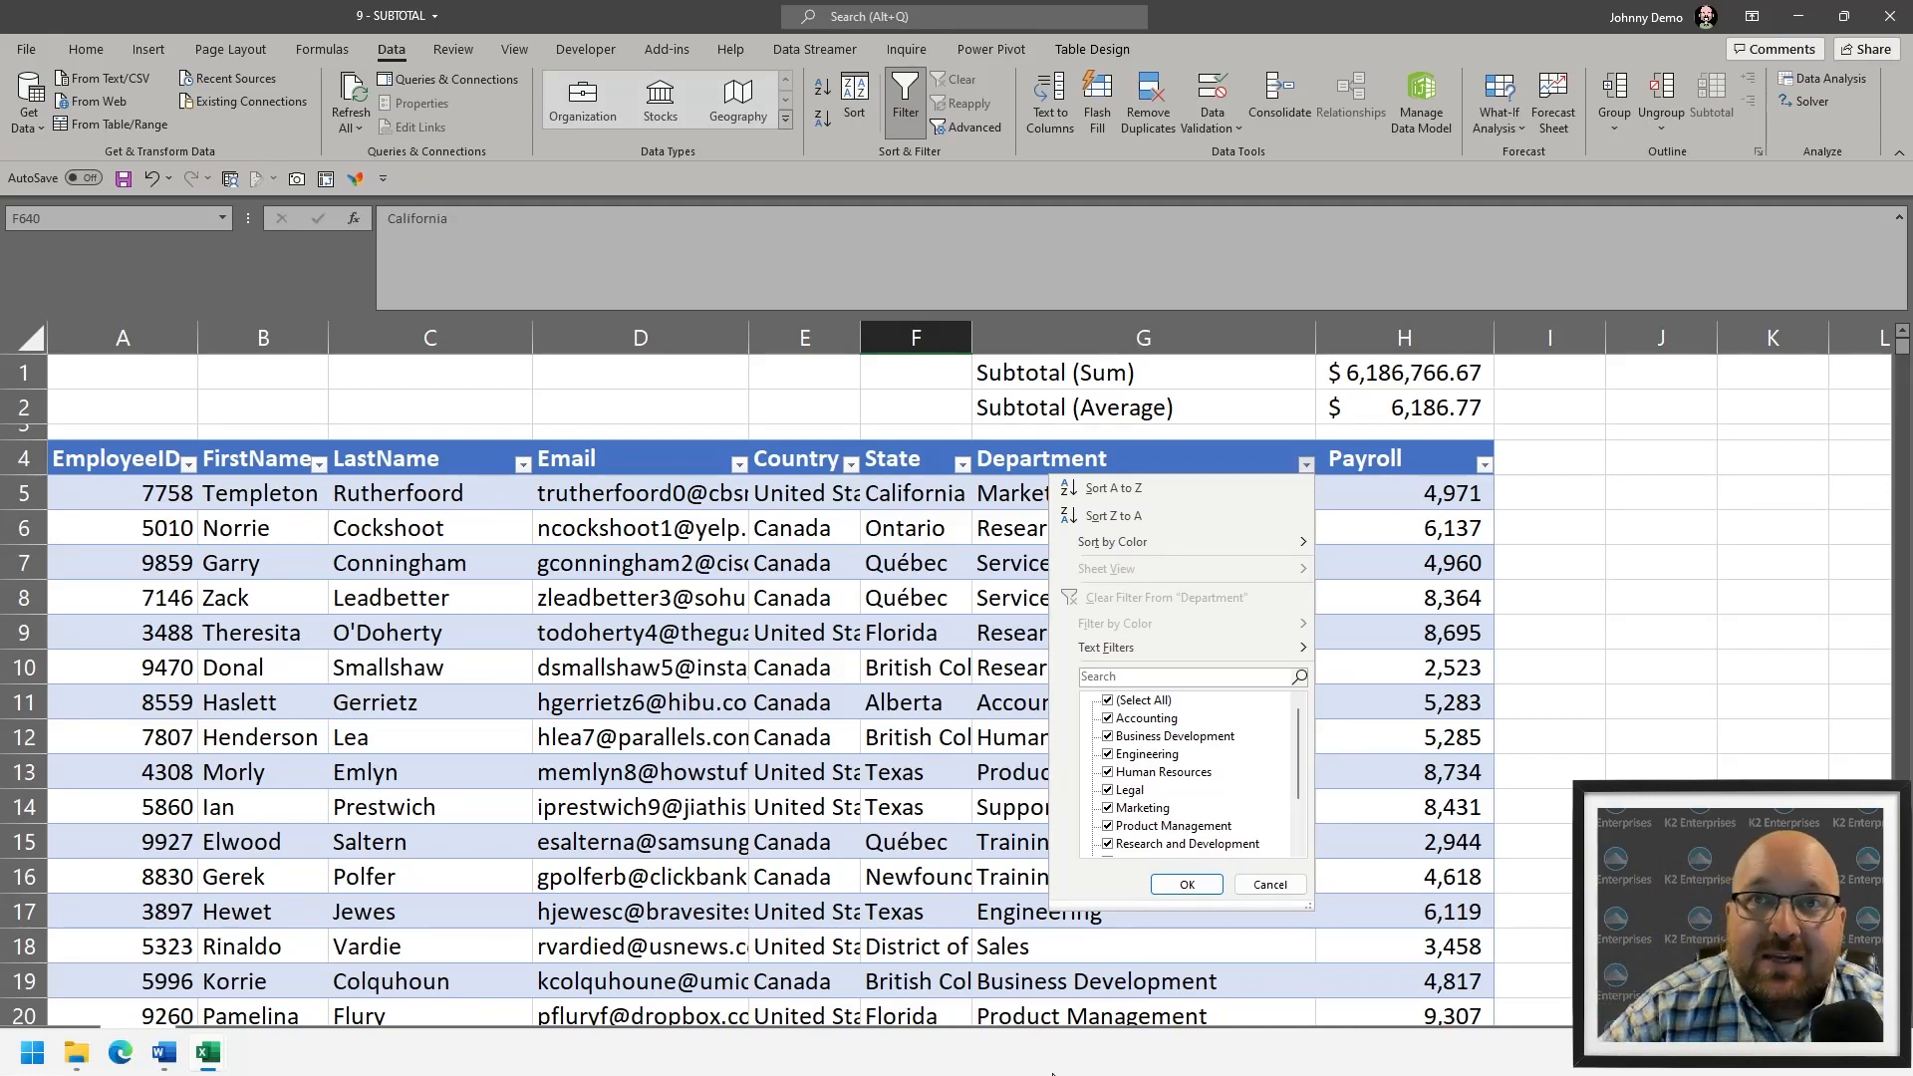
left_click(1089, 999)
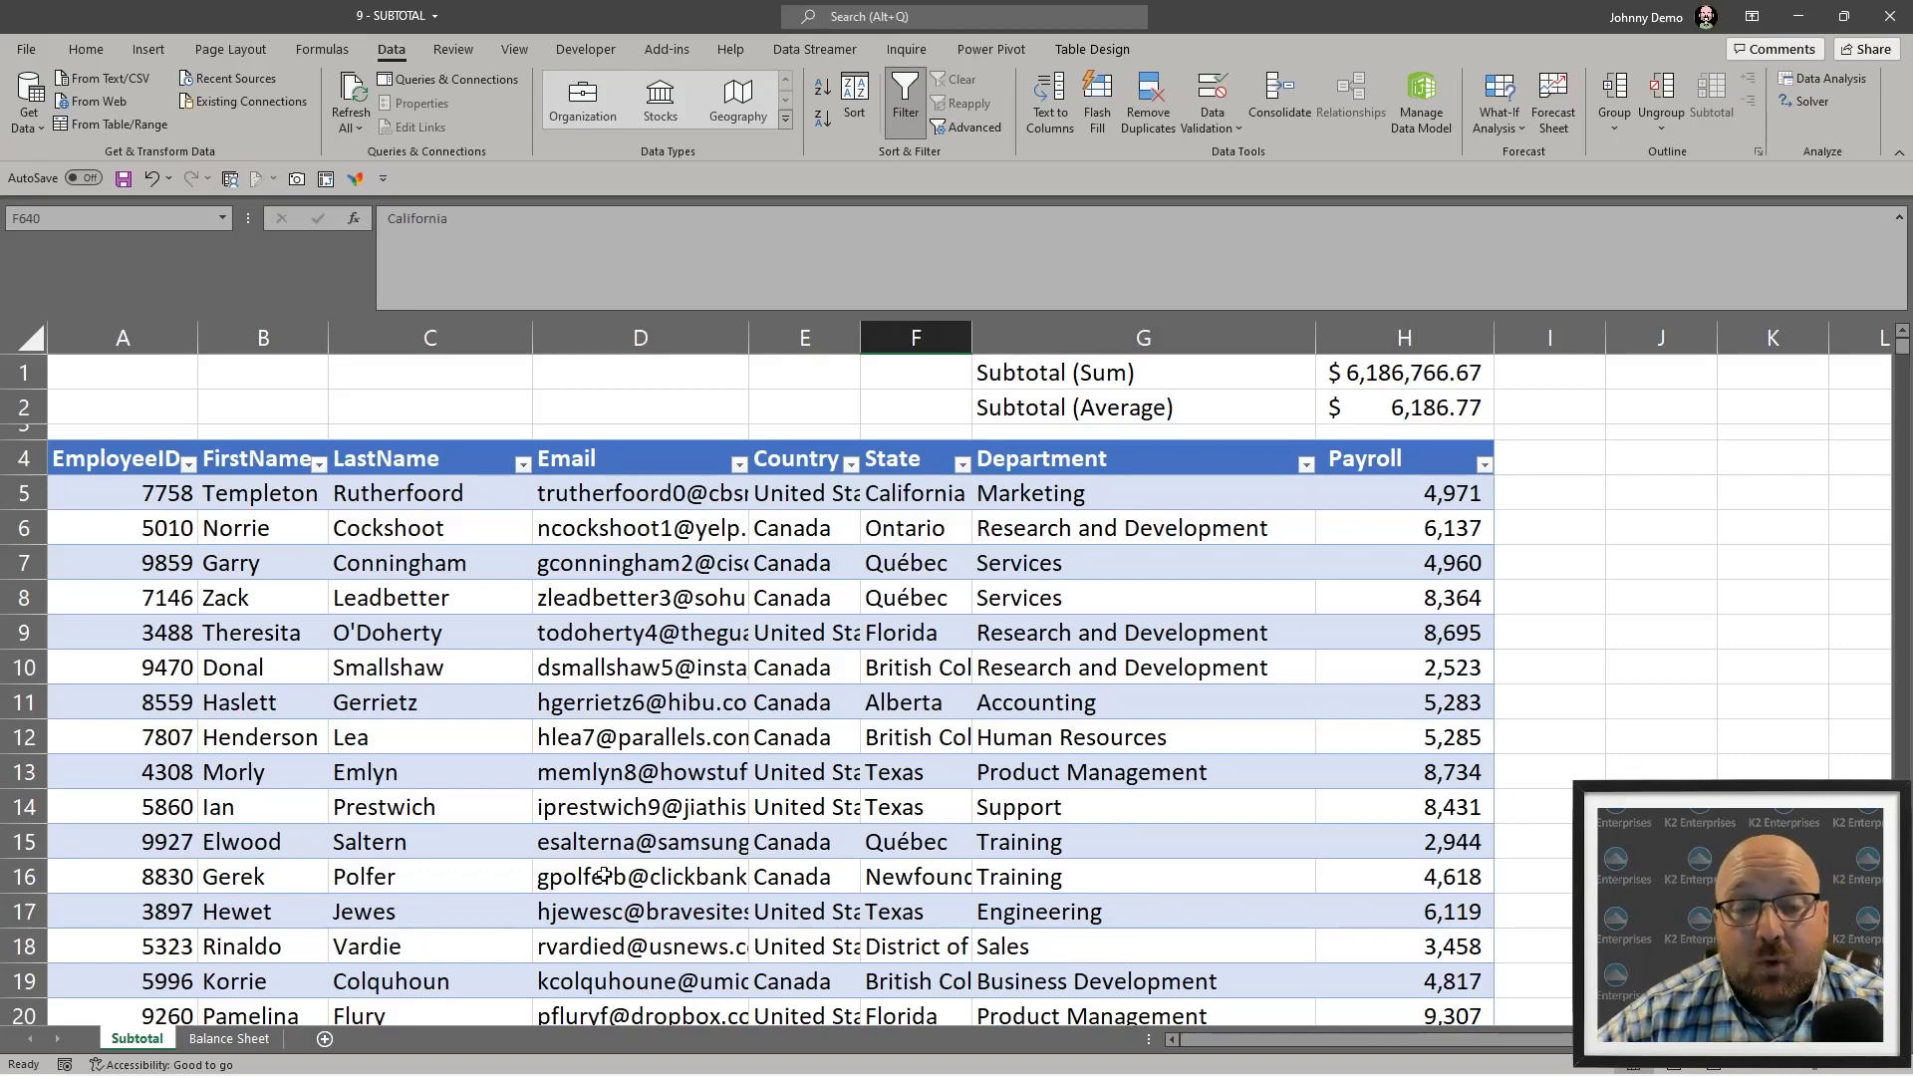
left_click(774, 799)
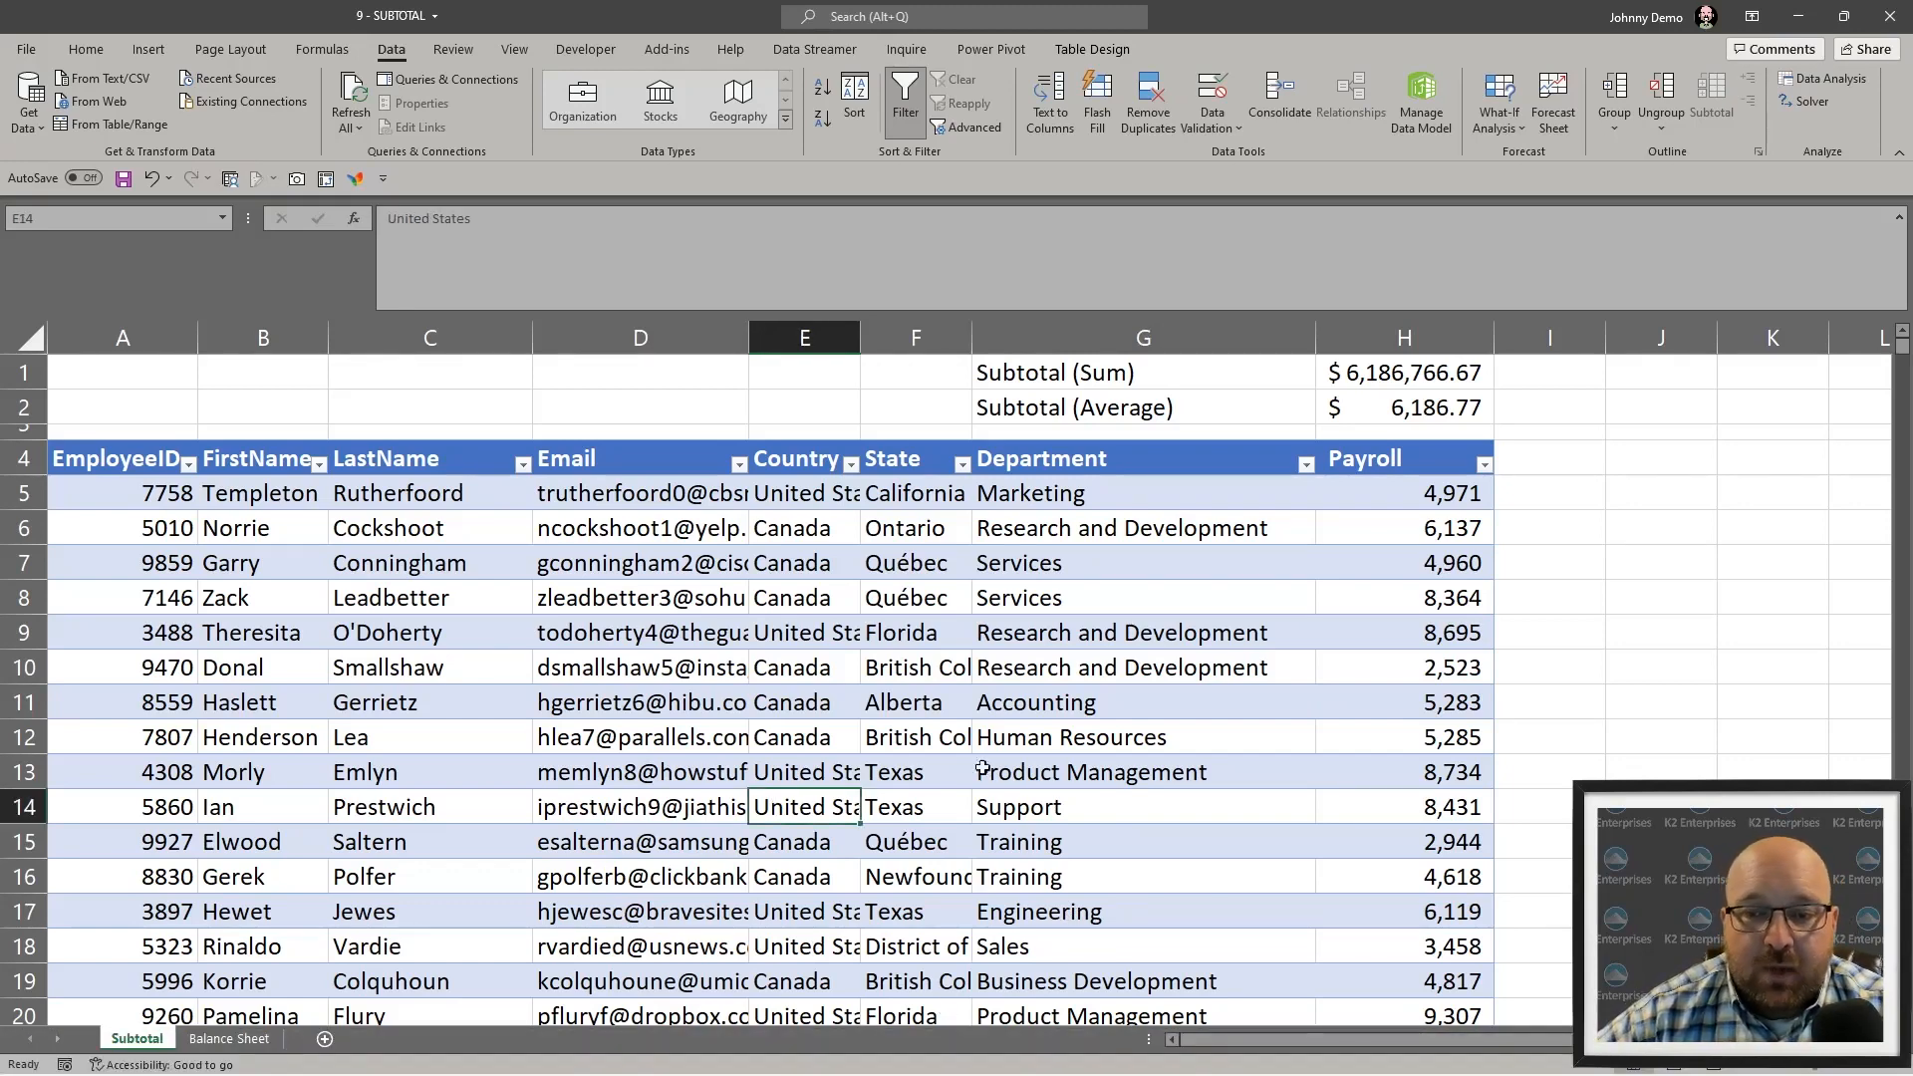
left_click(962, 465)
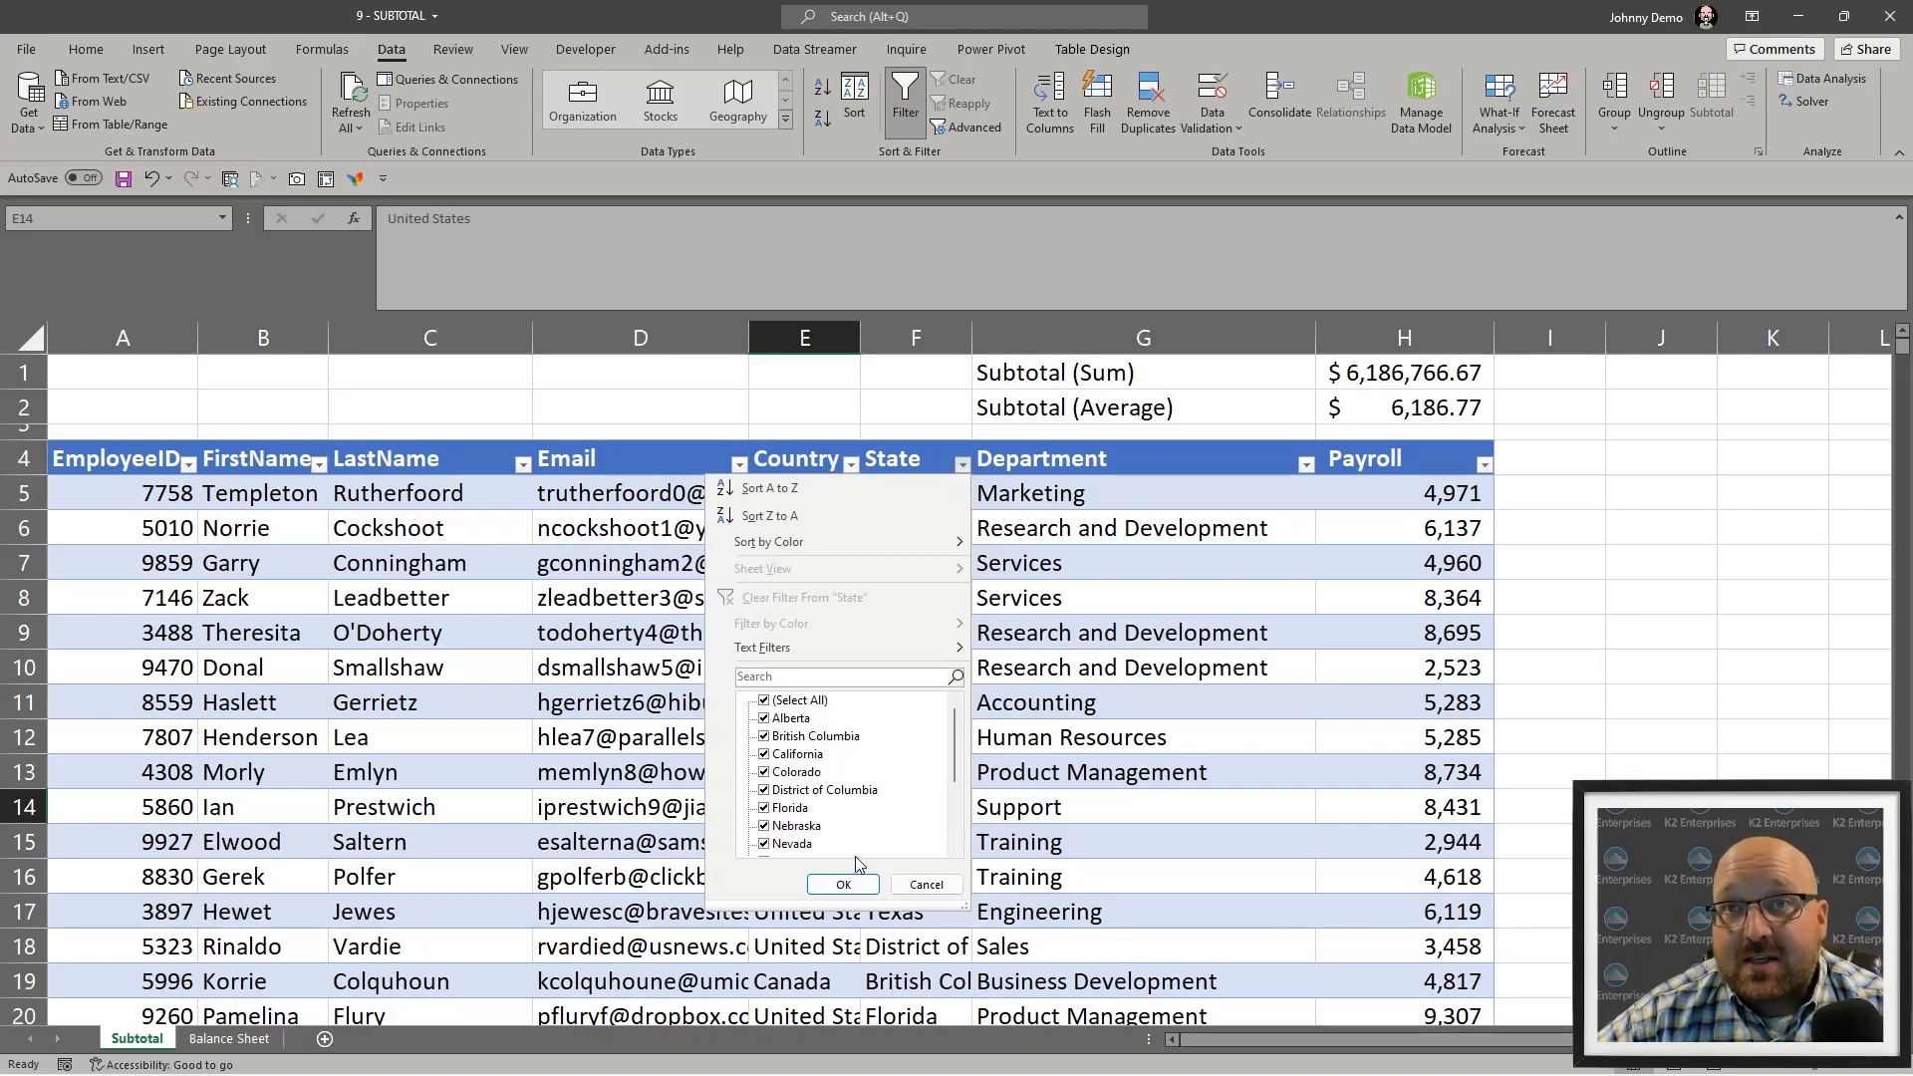
key("Escape")
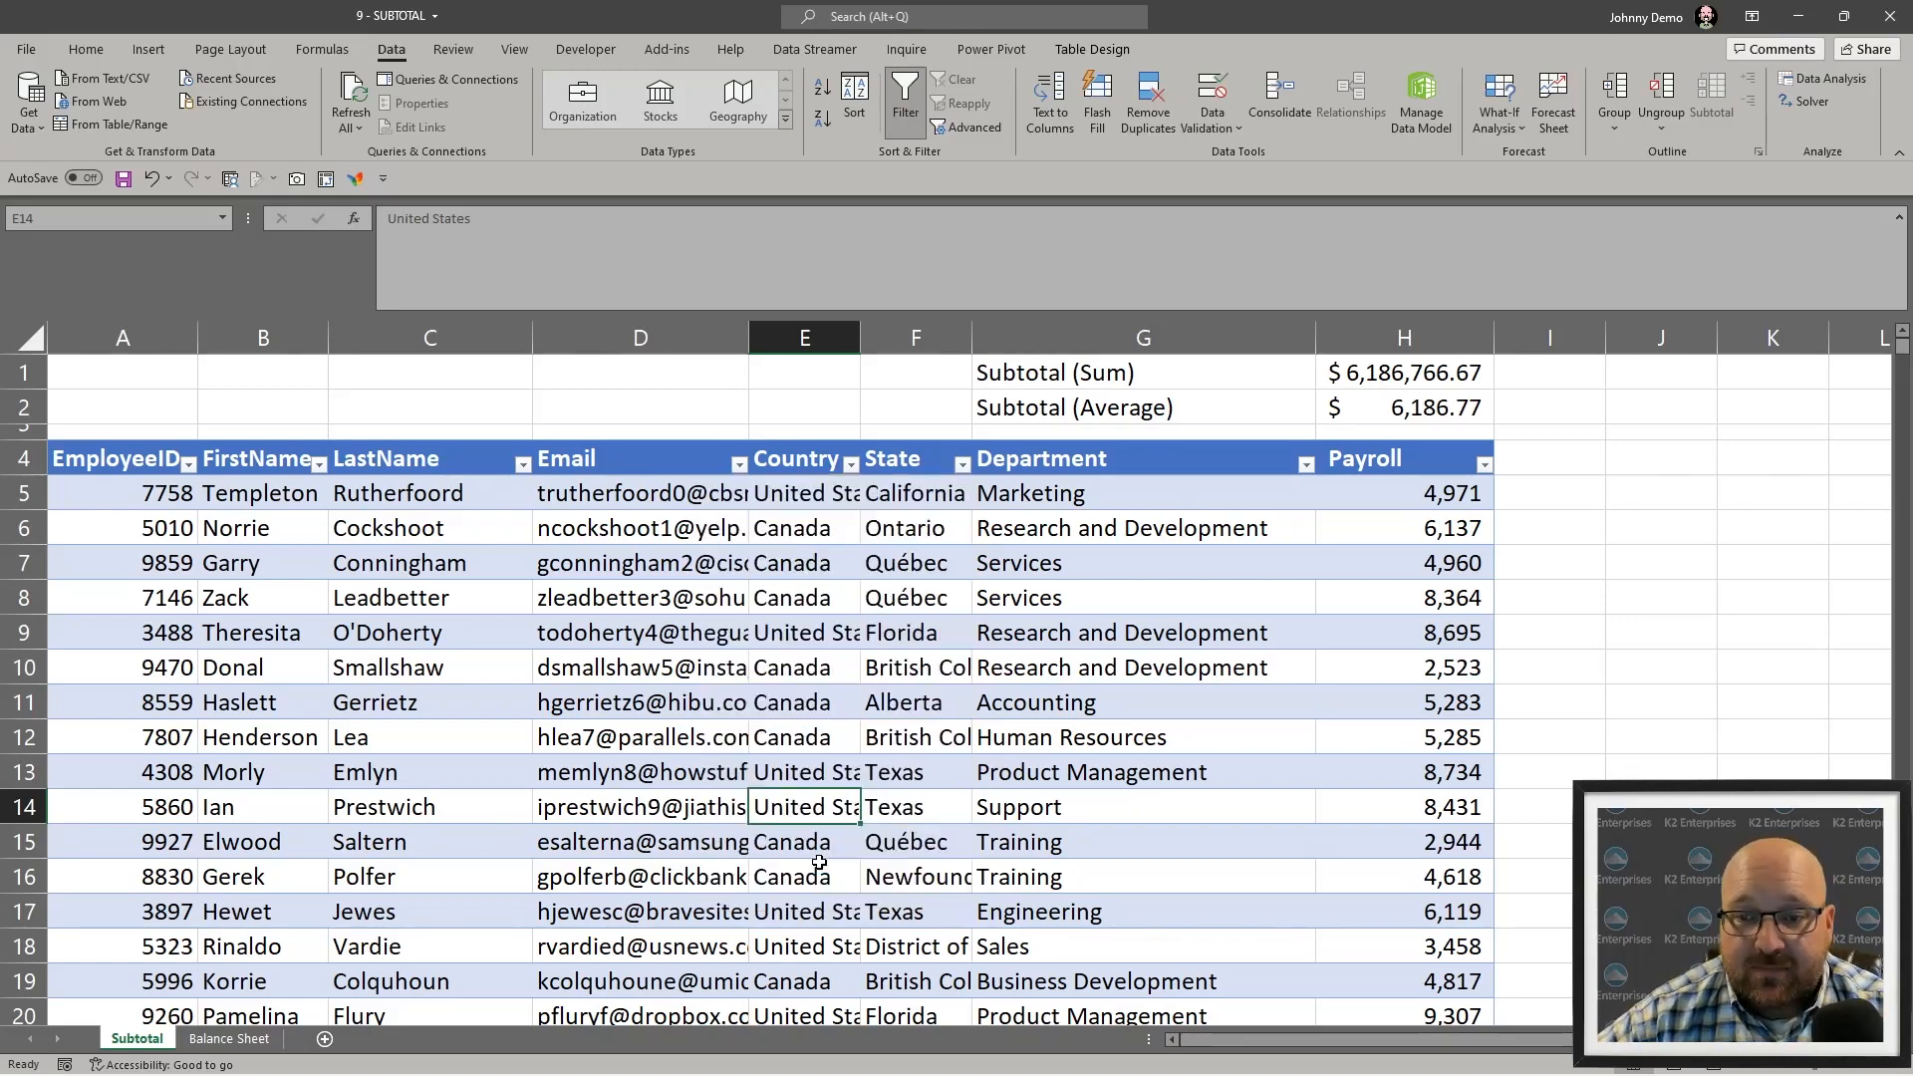
left_click(560, 741)
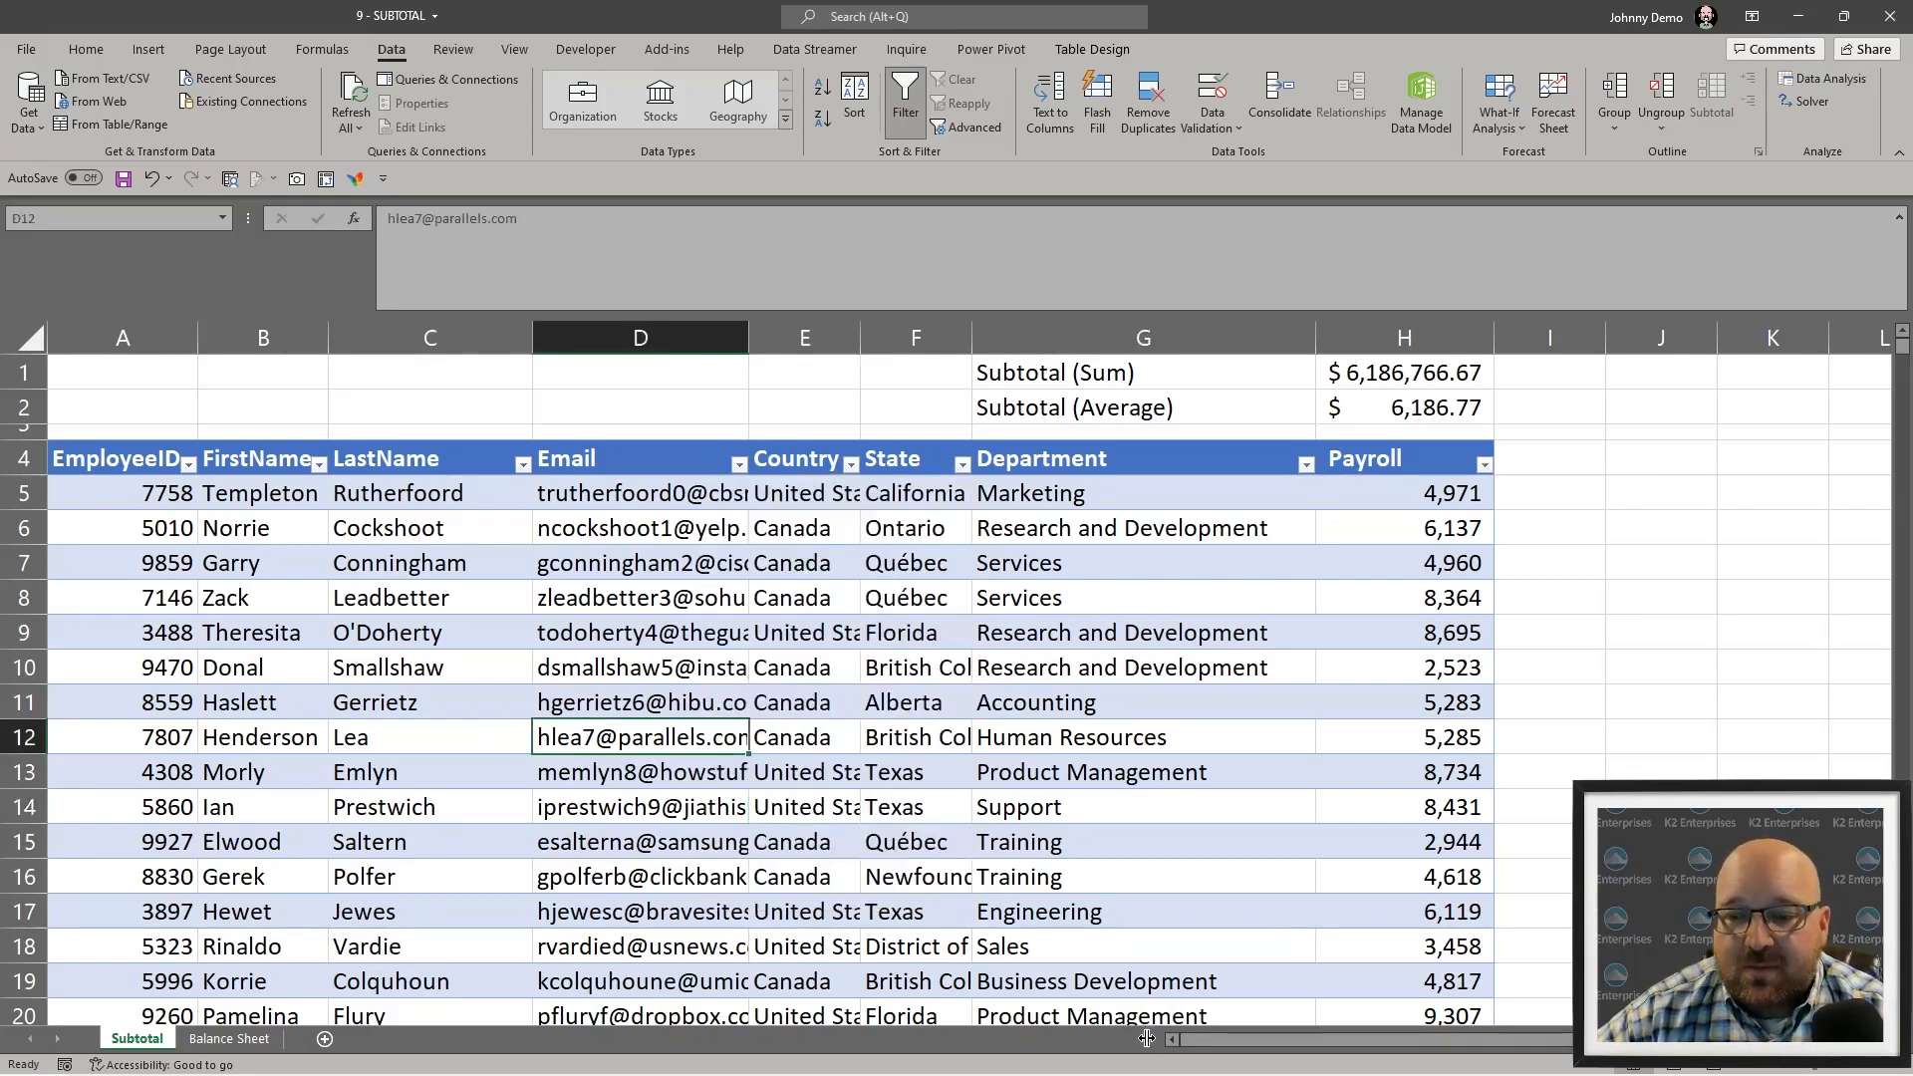
mouse_move(1024, 1074)
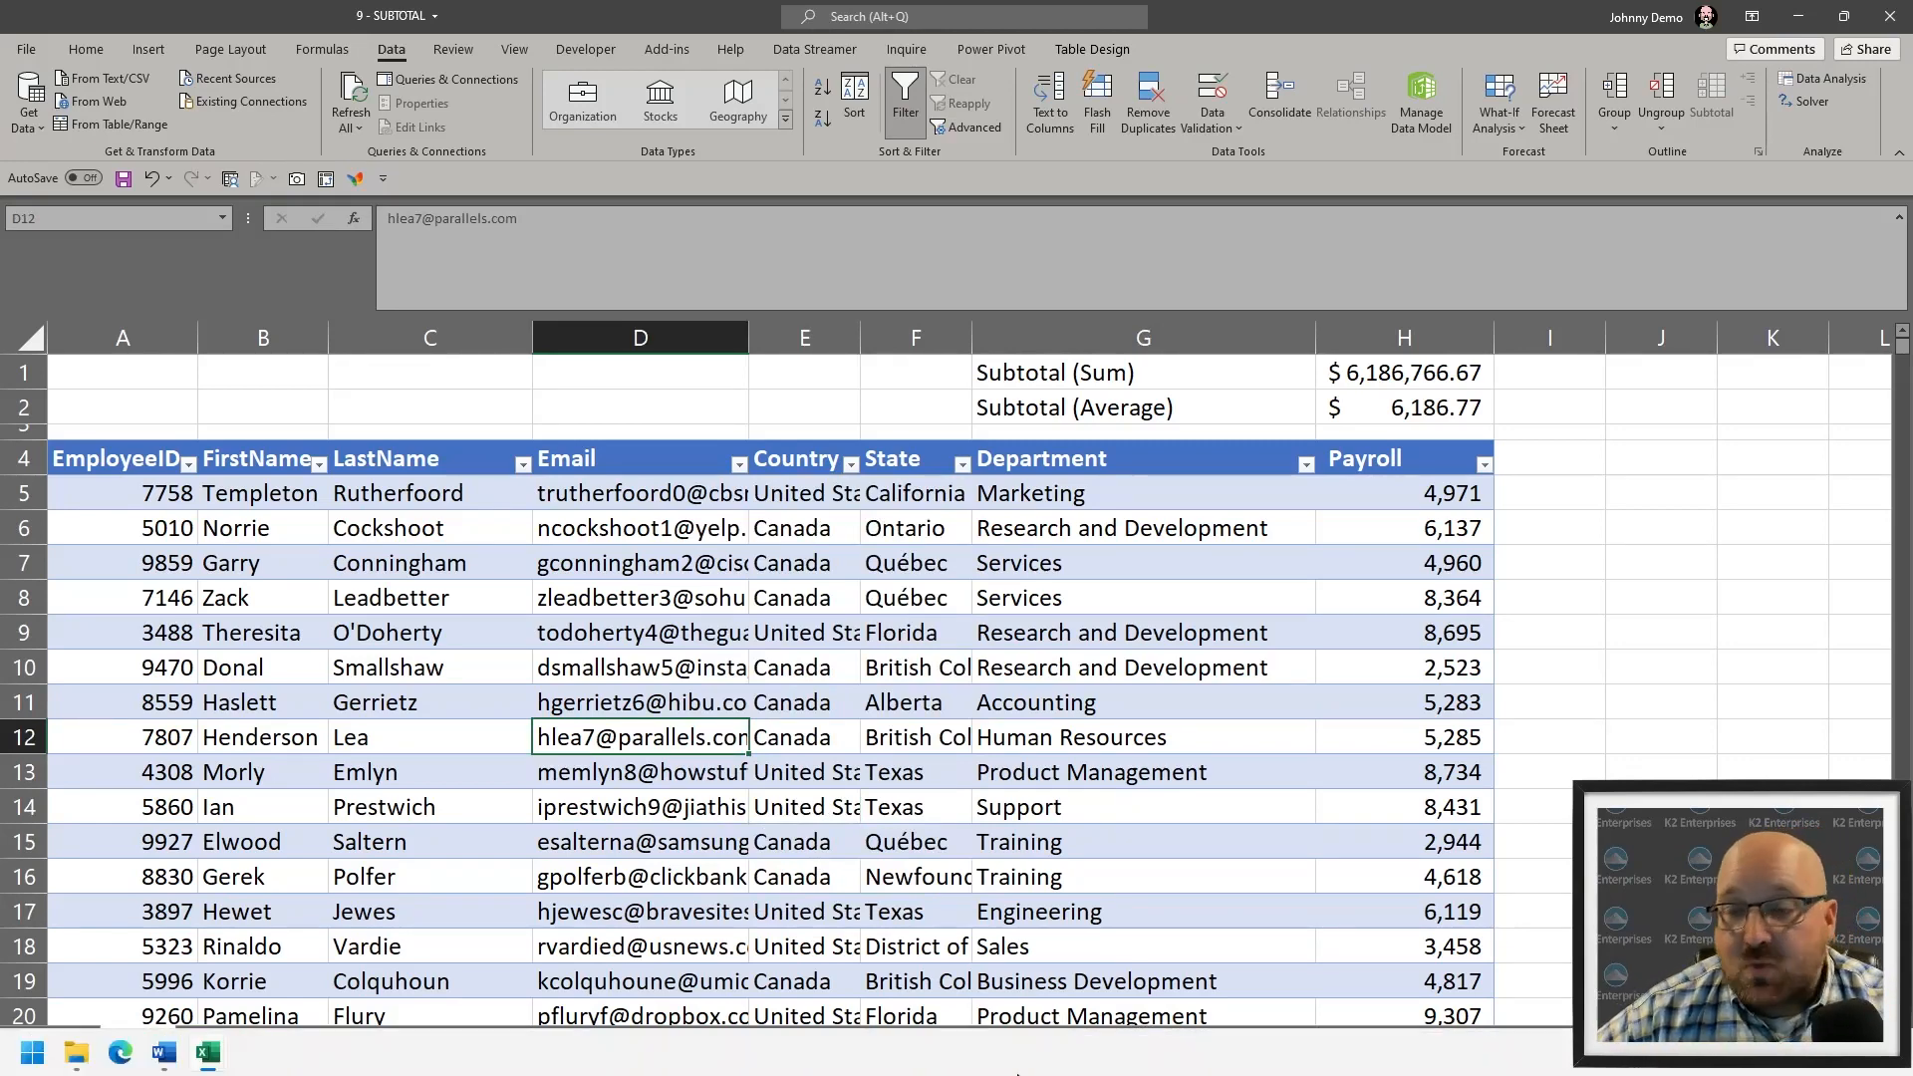
left_click(1257, 768)
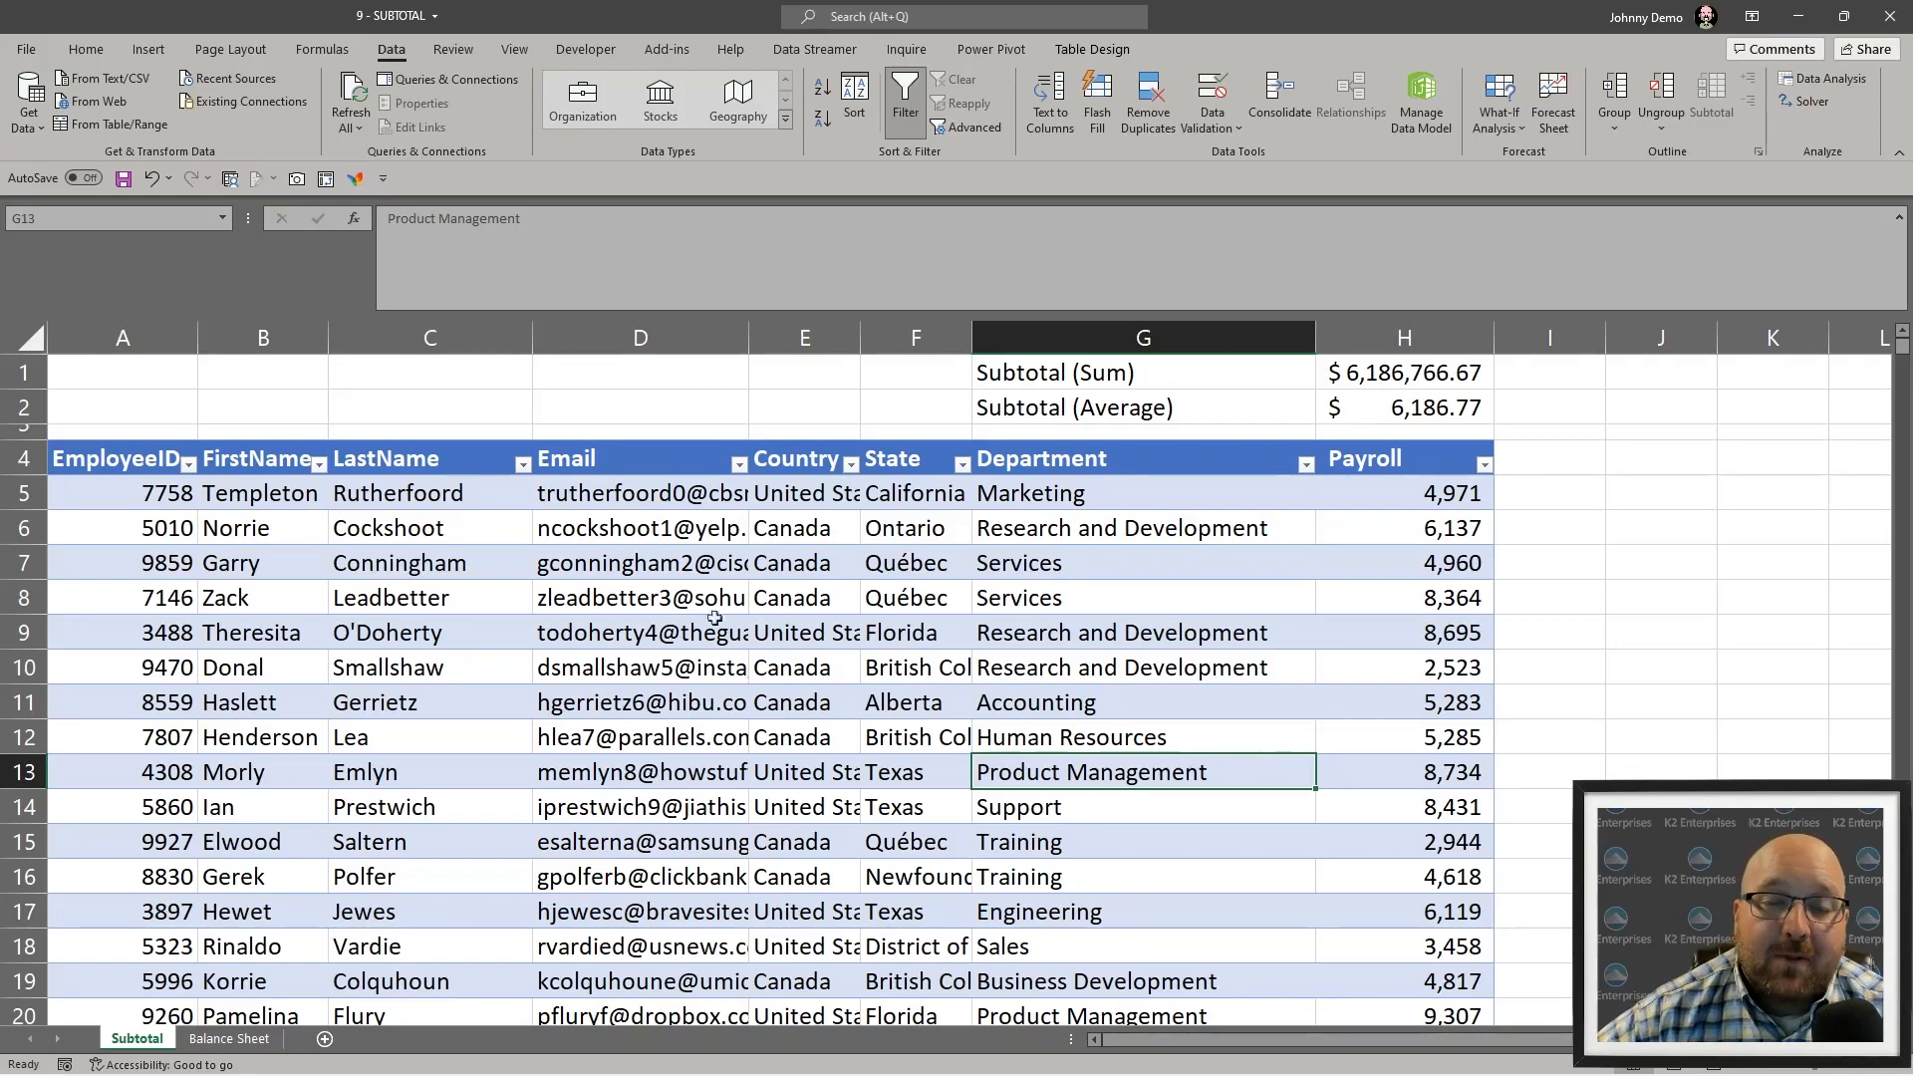
mouse_move(551, 574)
left_mouse_down()
mouse_move(732, 742)
mouse_move(883, 779)
left_mouse_up()
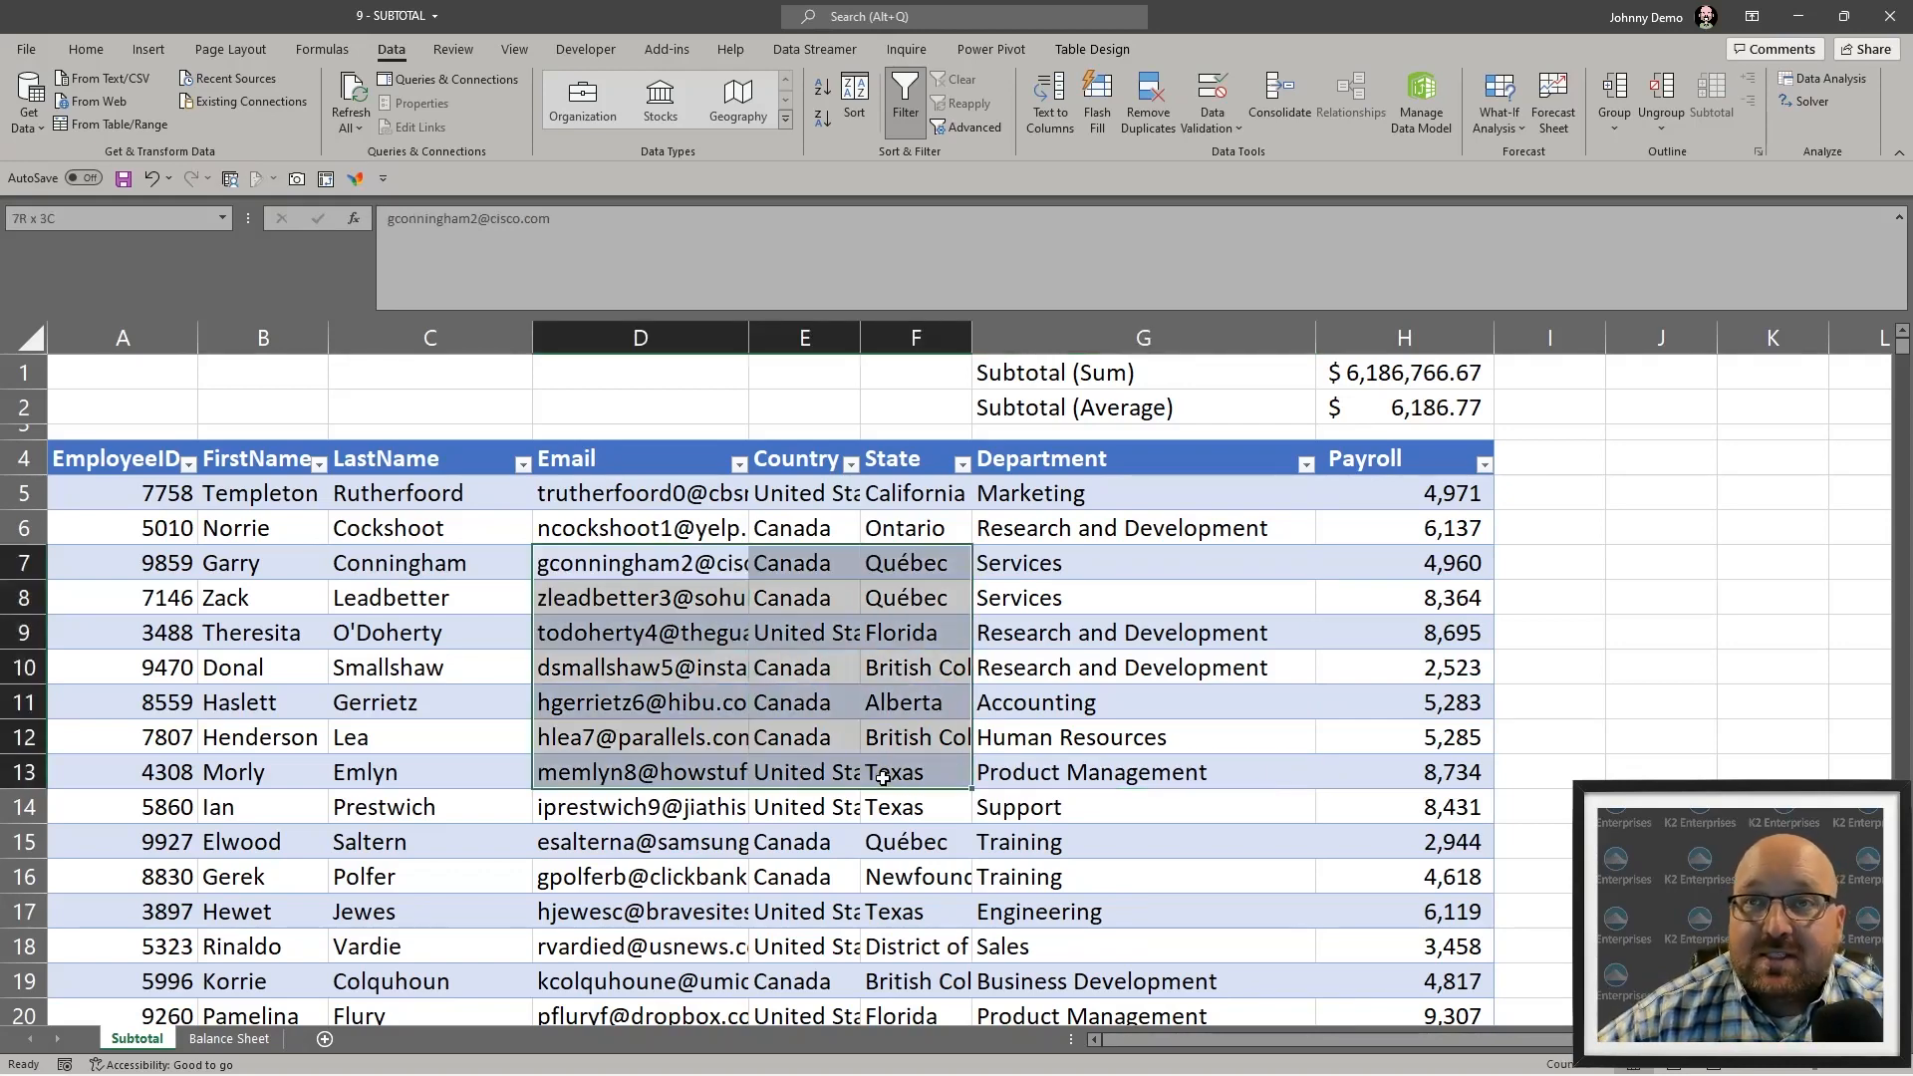
left_click(1250, 798)
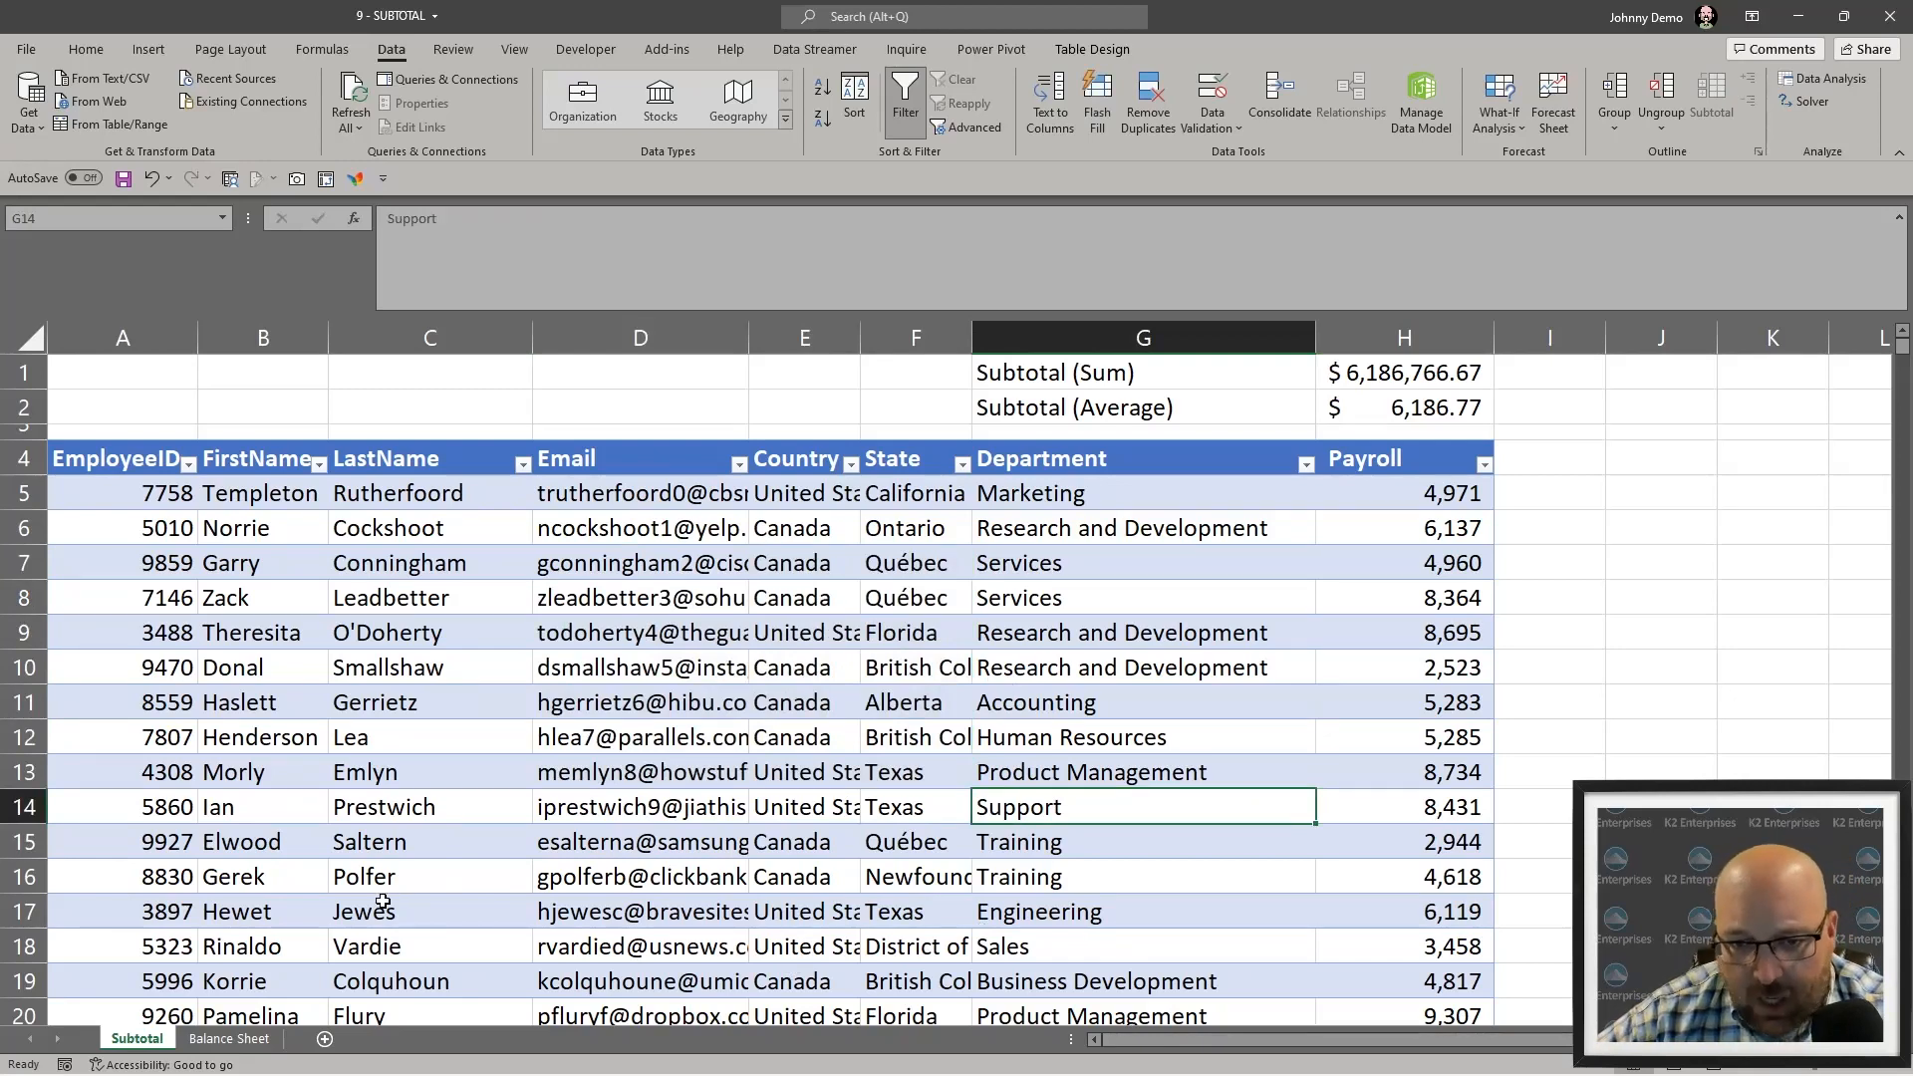
- Try to insert a slicer while empty cell J7 outside the employee table is selected
left_click(161, 57)
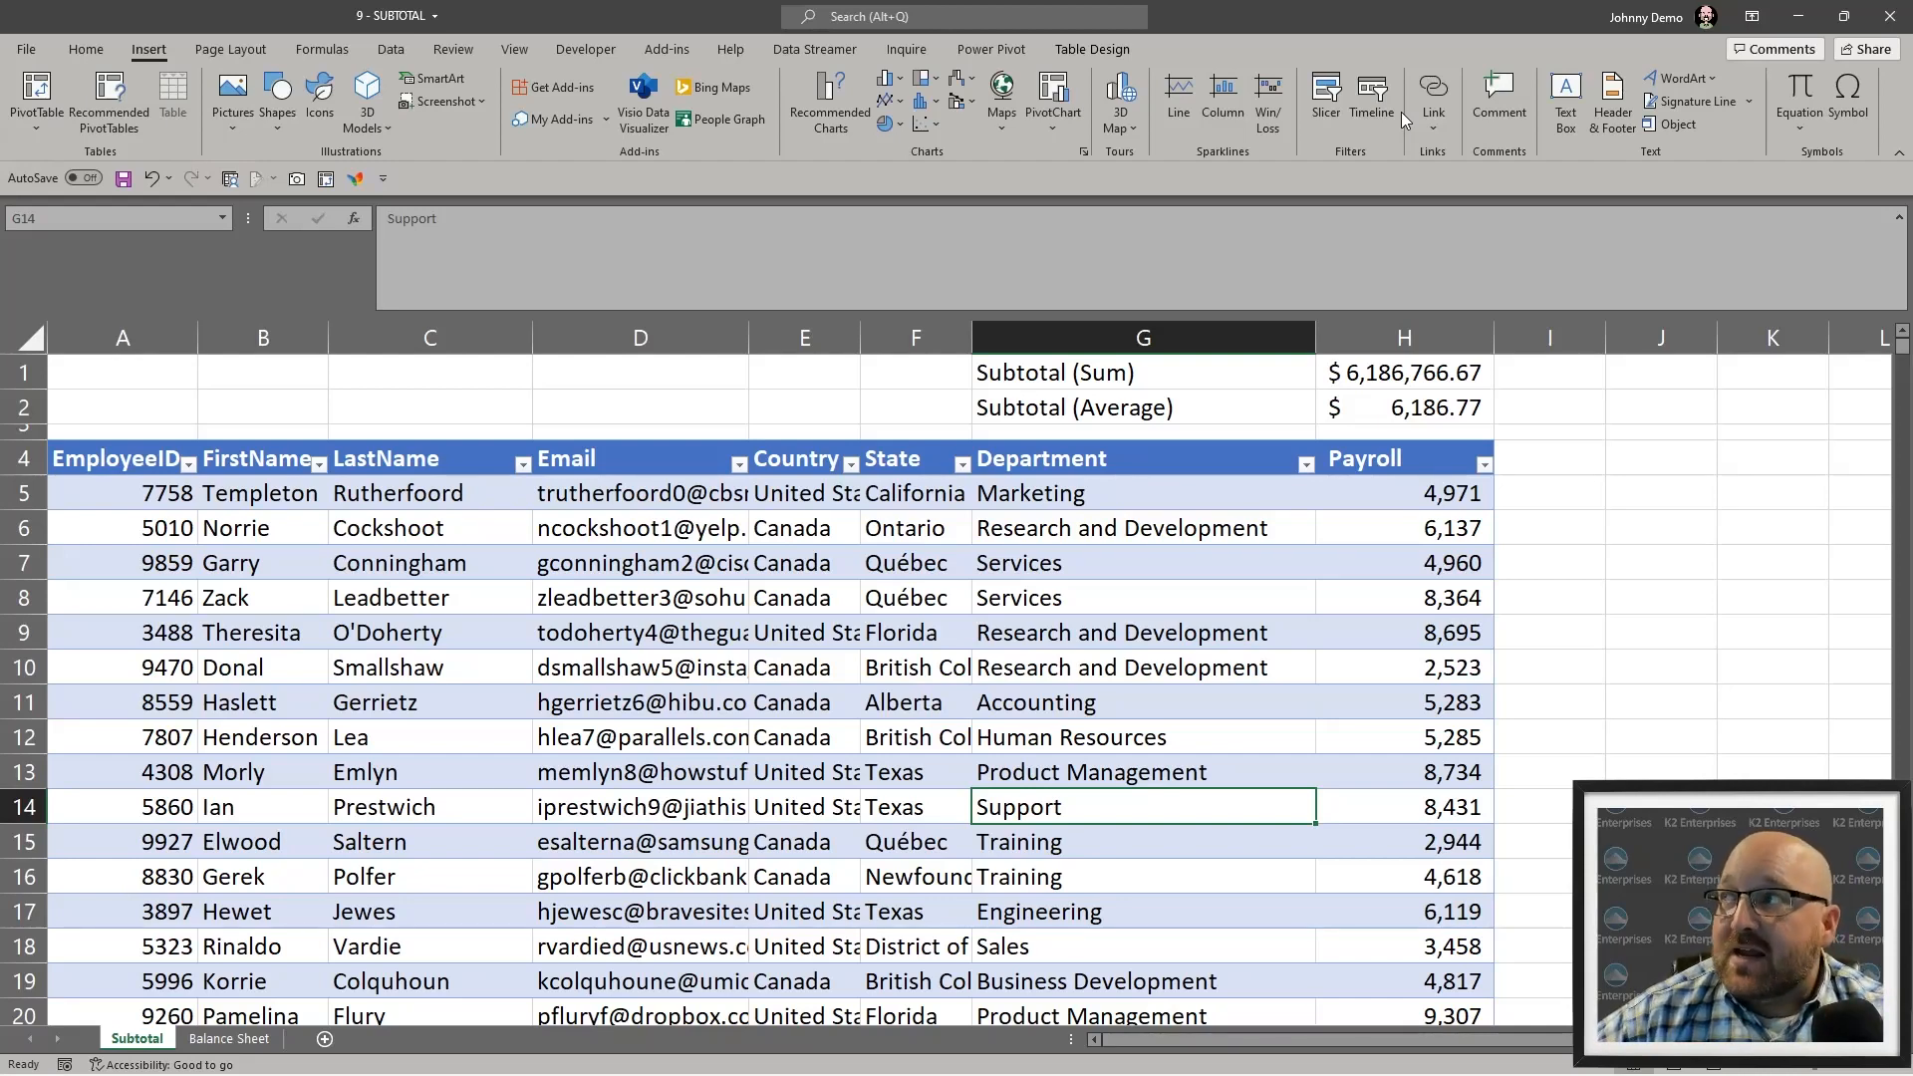
left_click(890, 643)
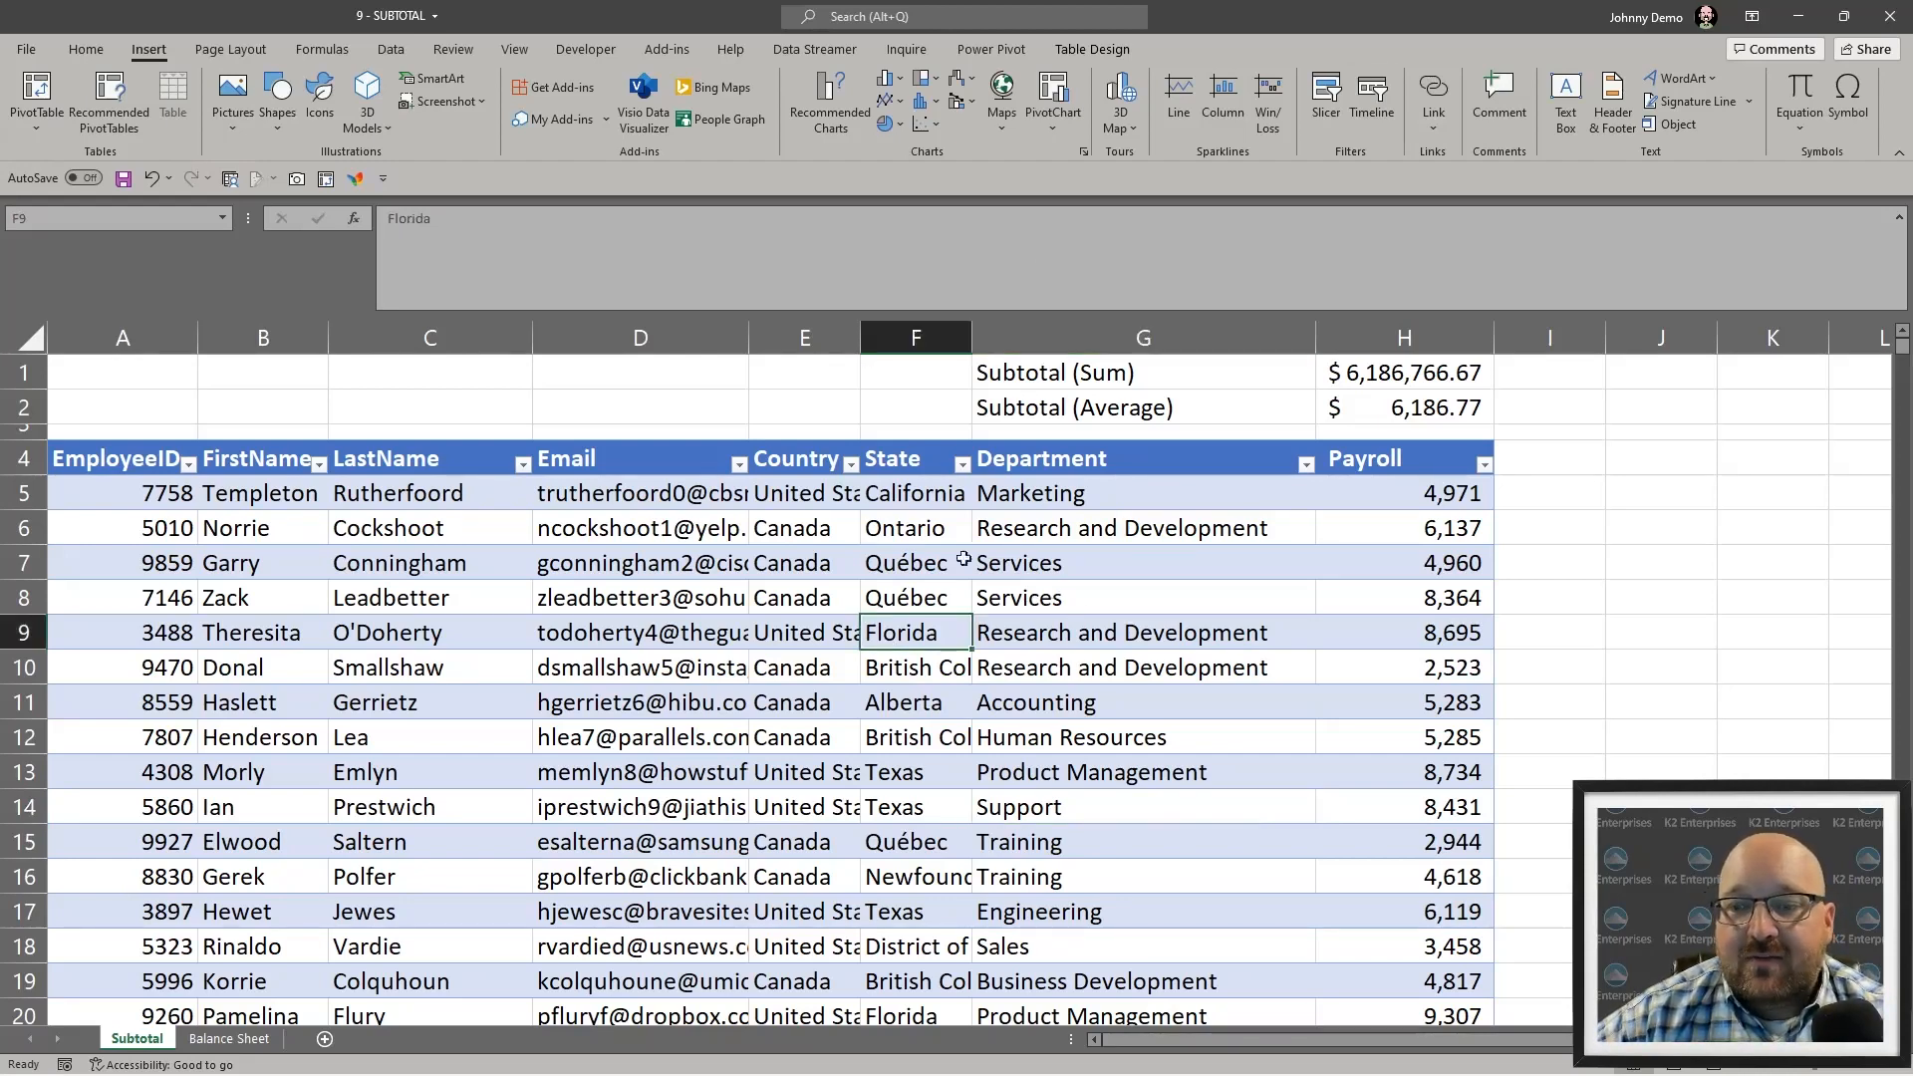
left_click(1654, 563)
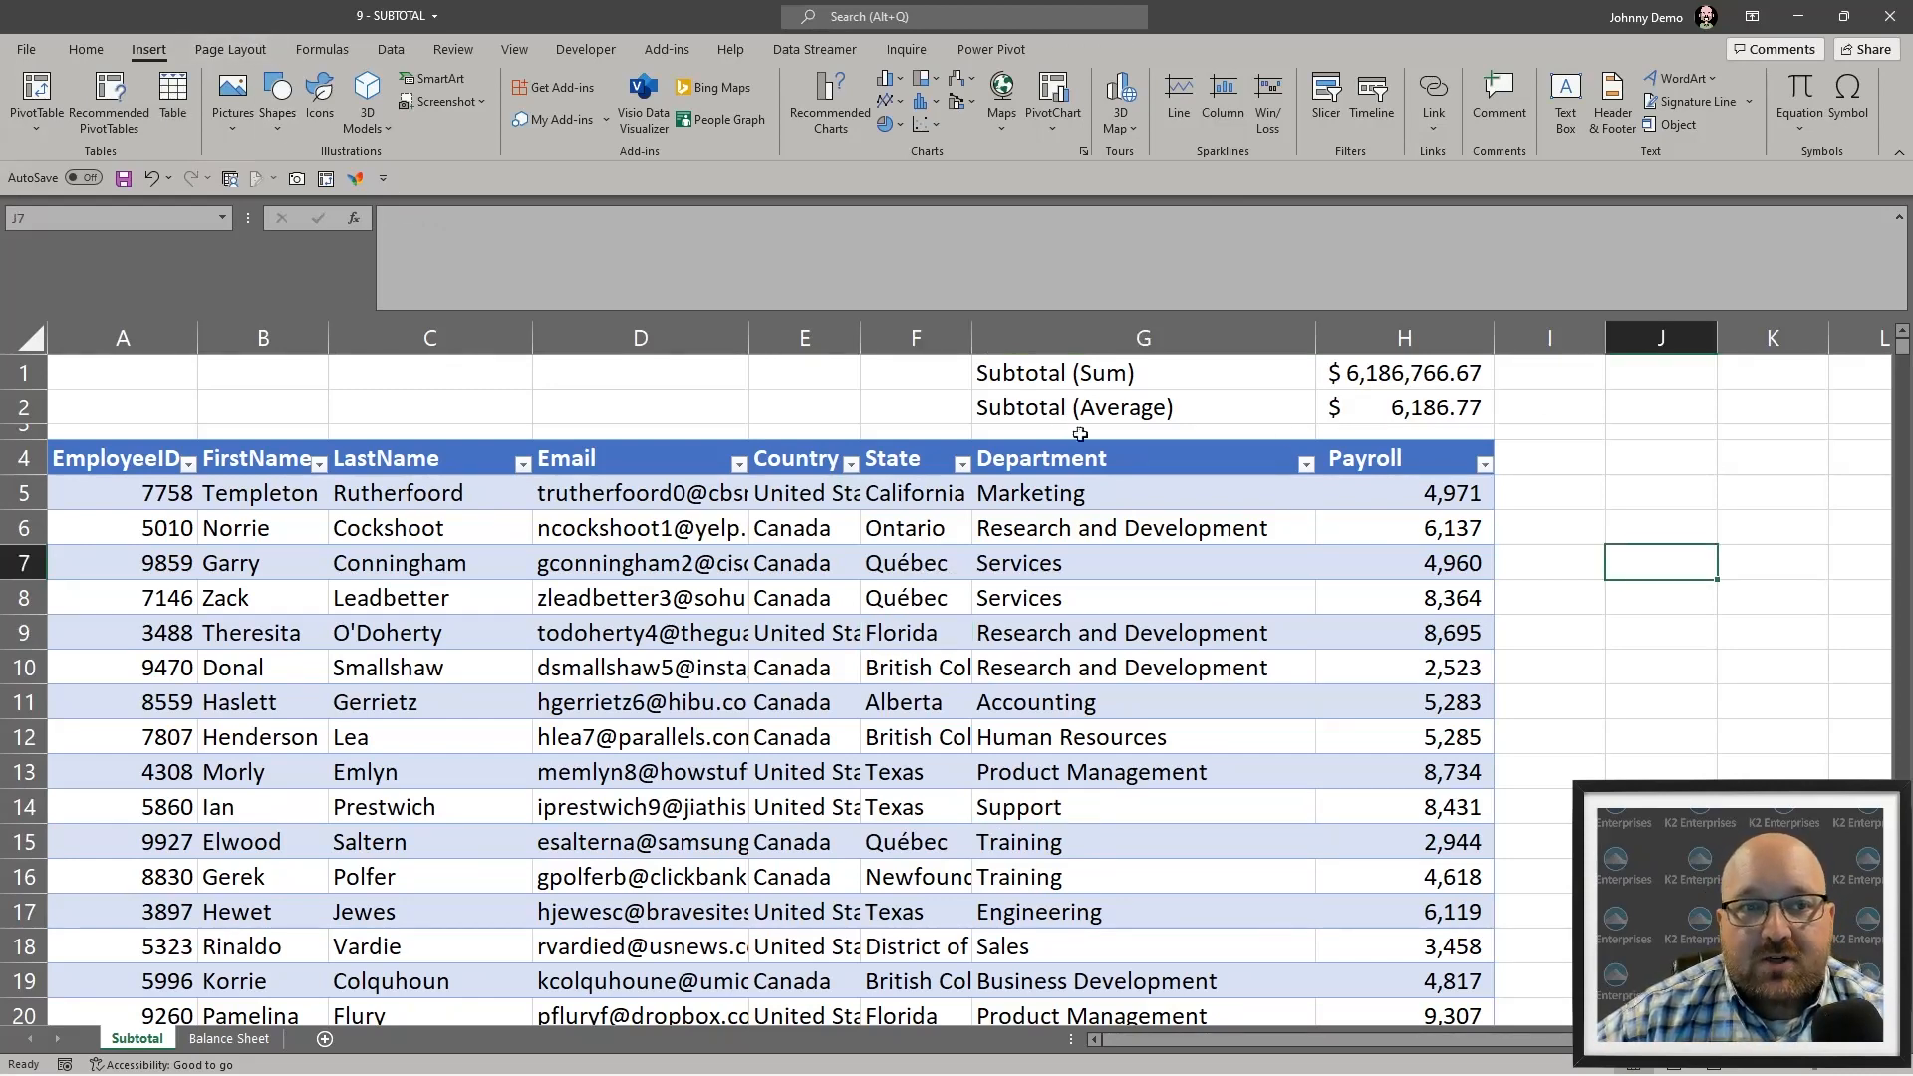
left_click(1326, 104)
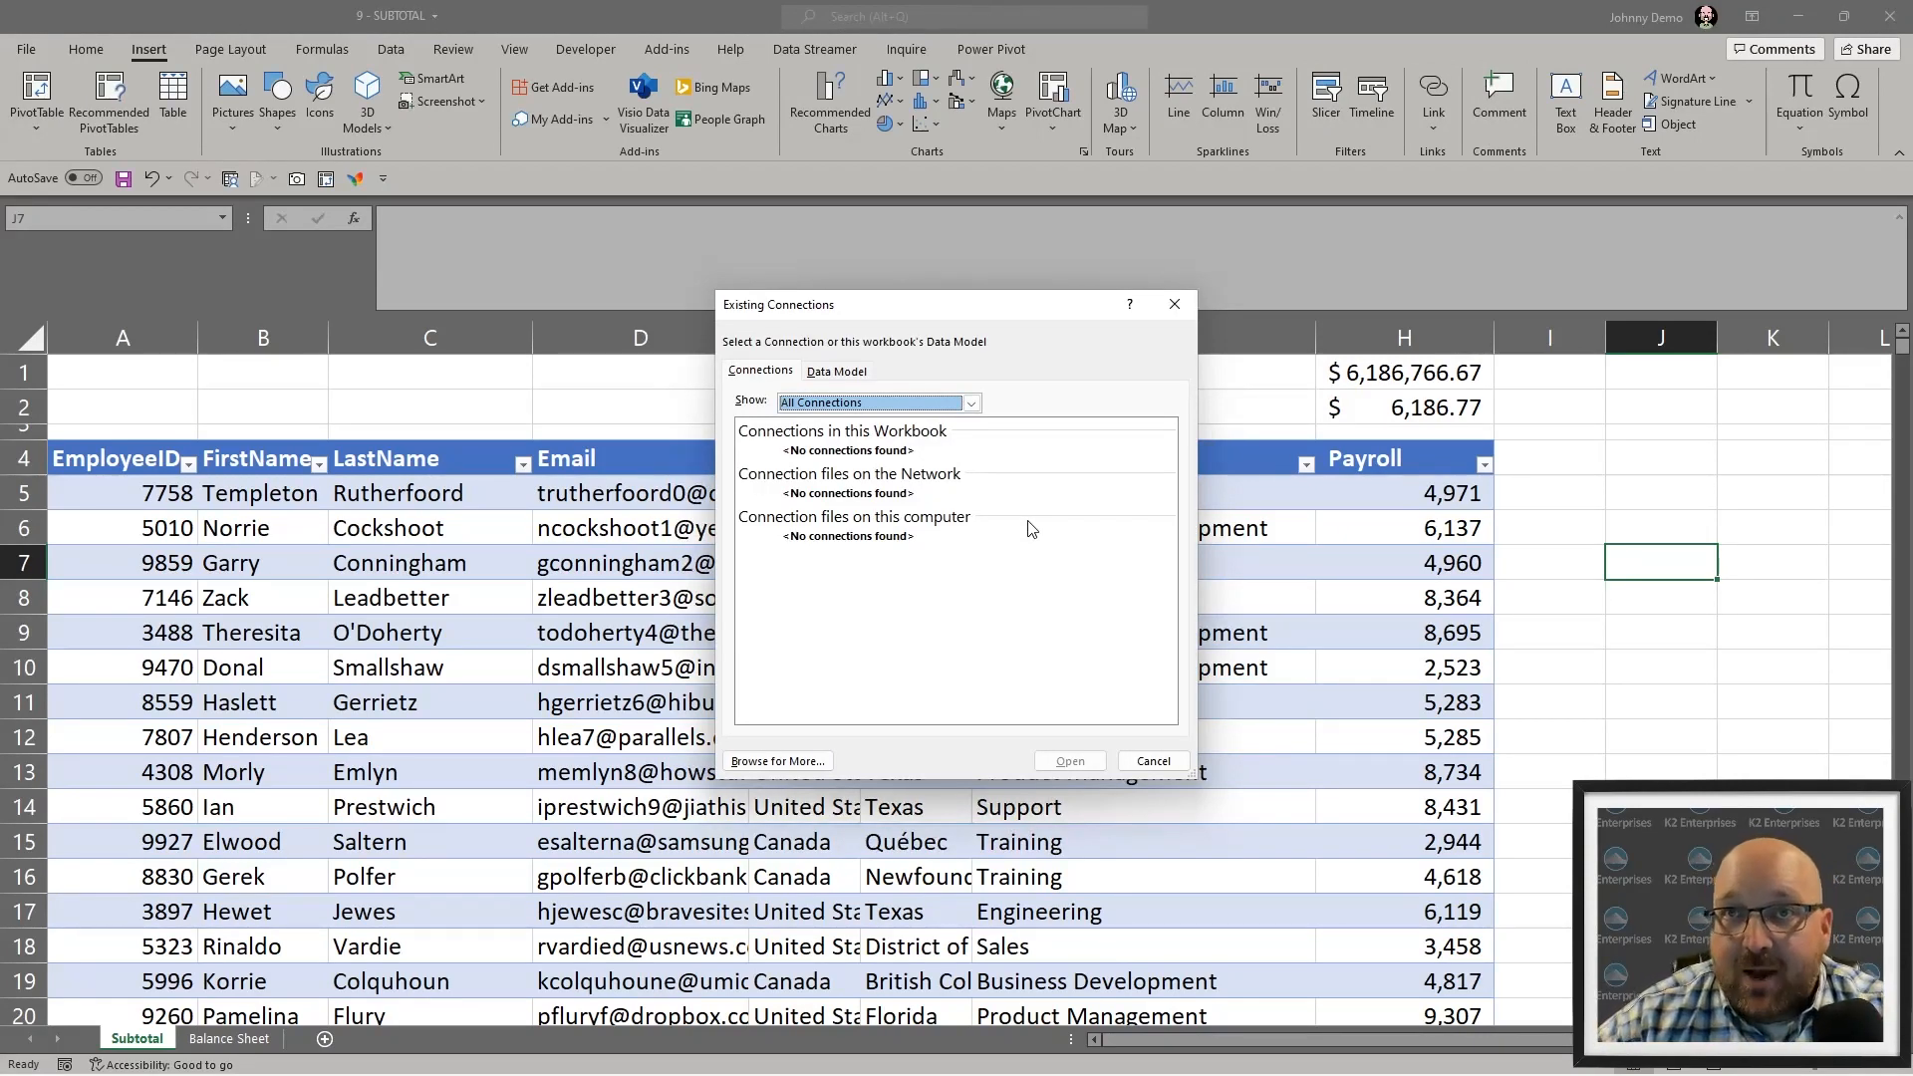
key("Escape")
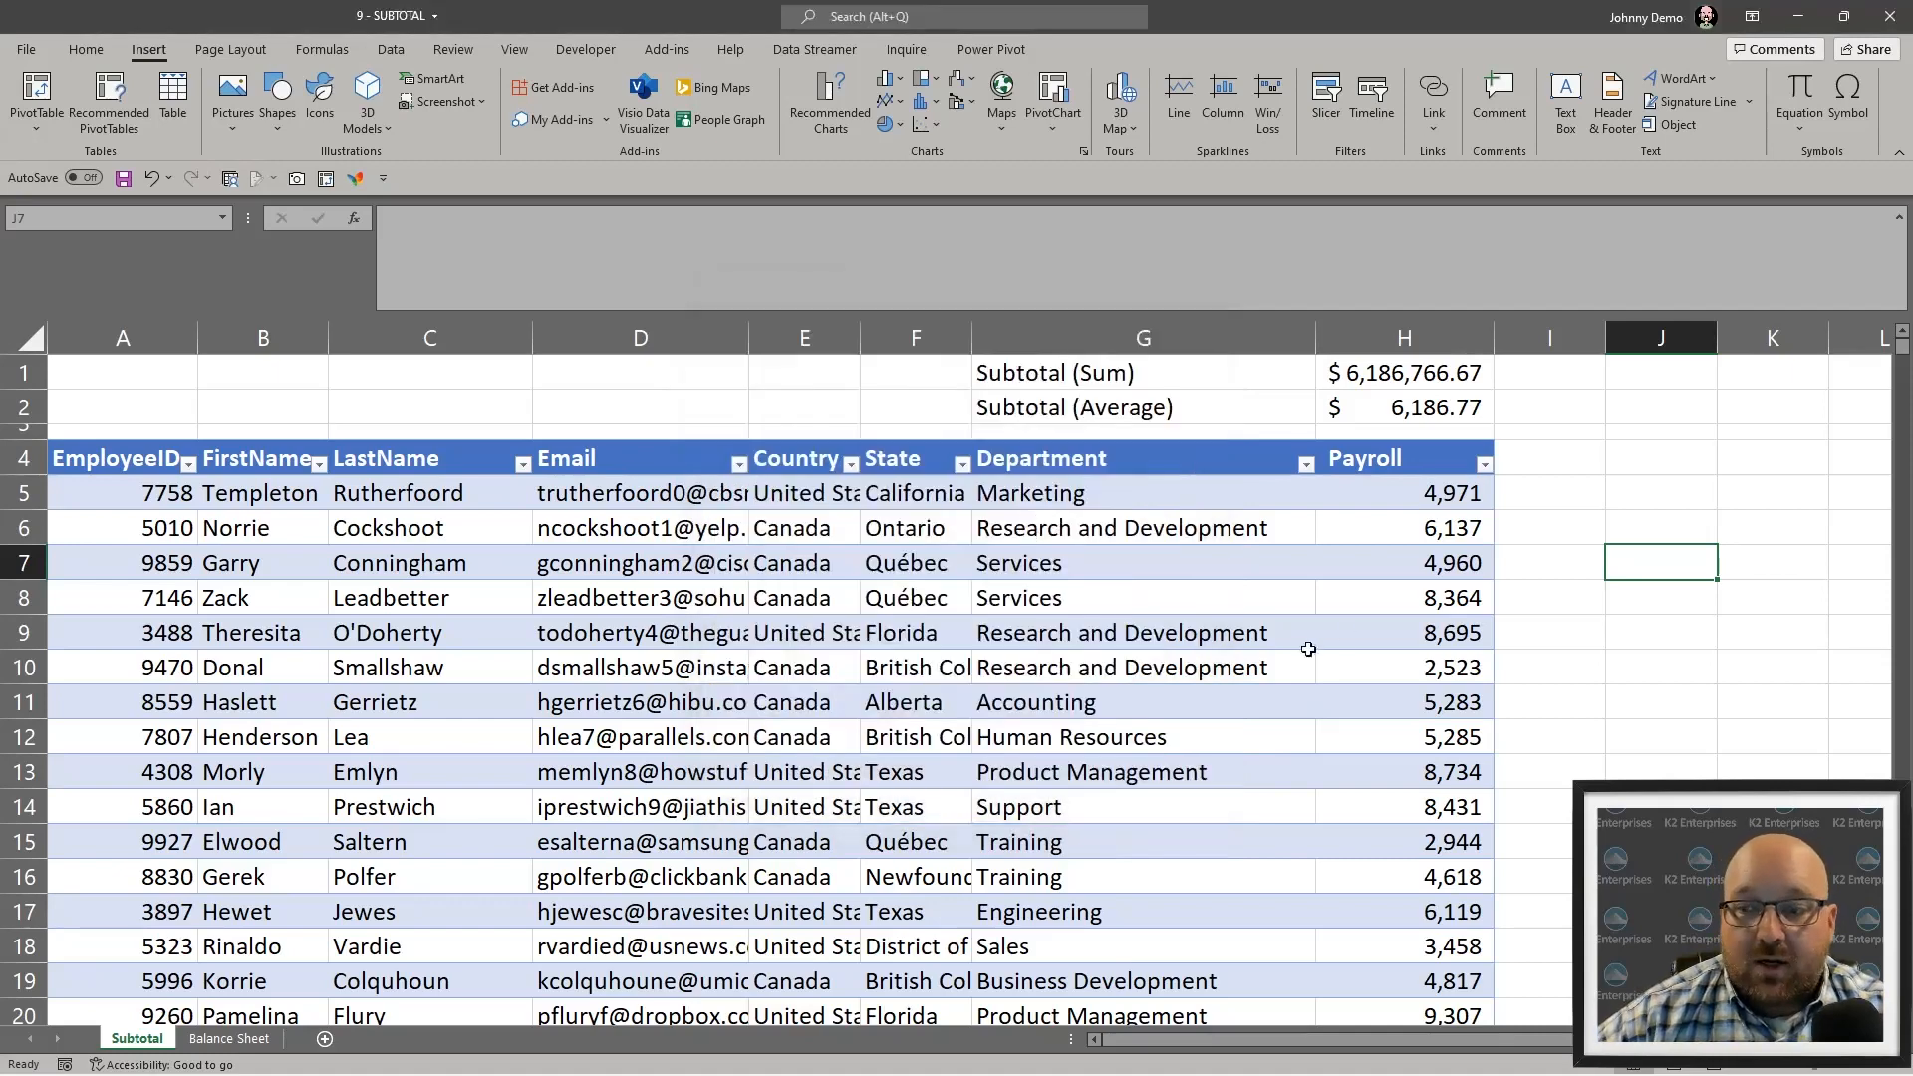
- Insert a trial Payroll slicer for the employee table and delete it after browsing its values
left_click(607, 574)
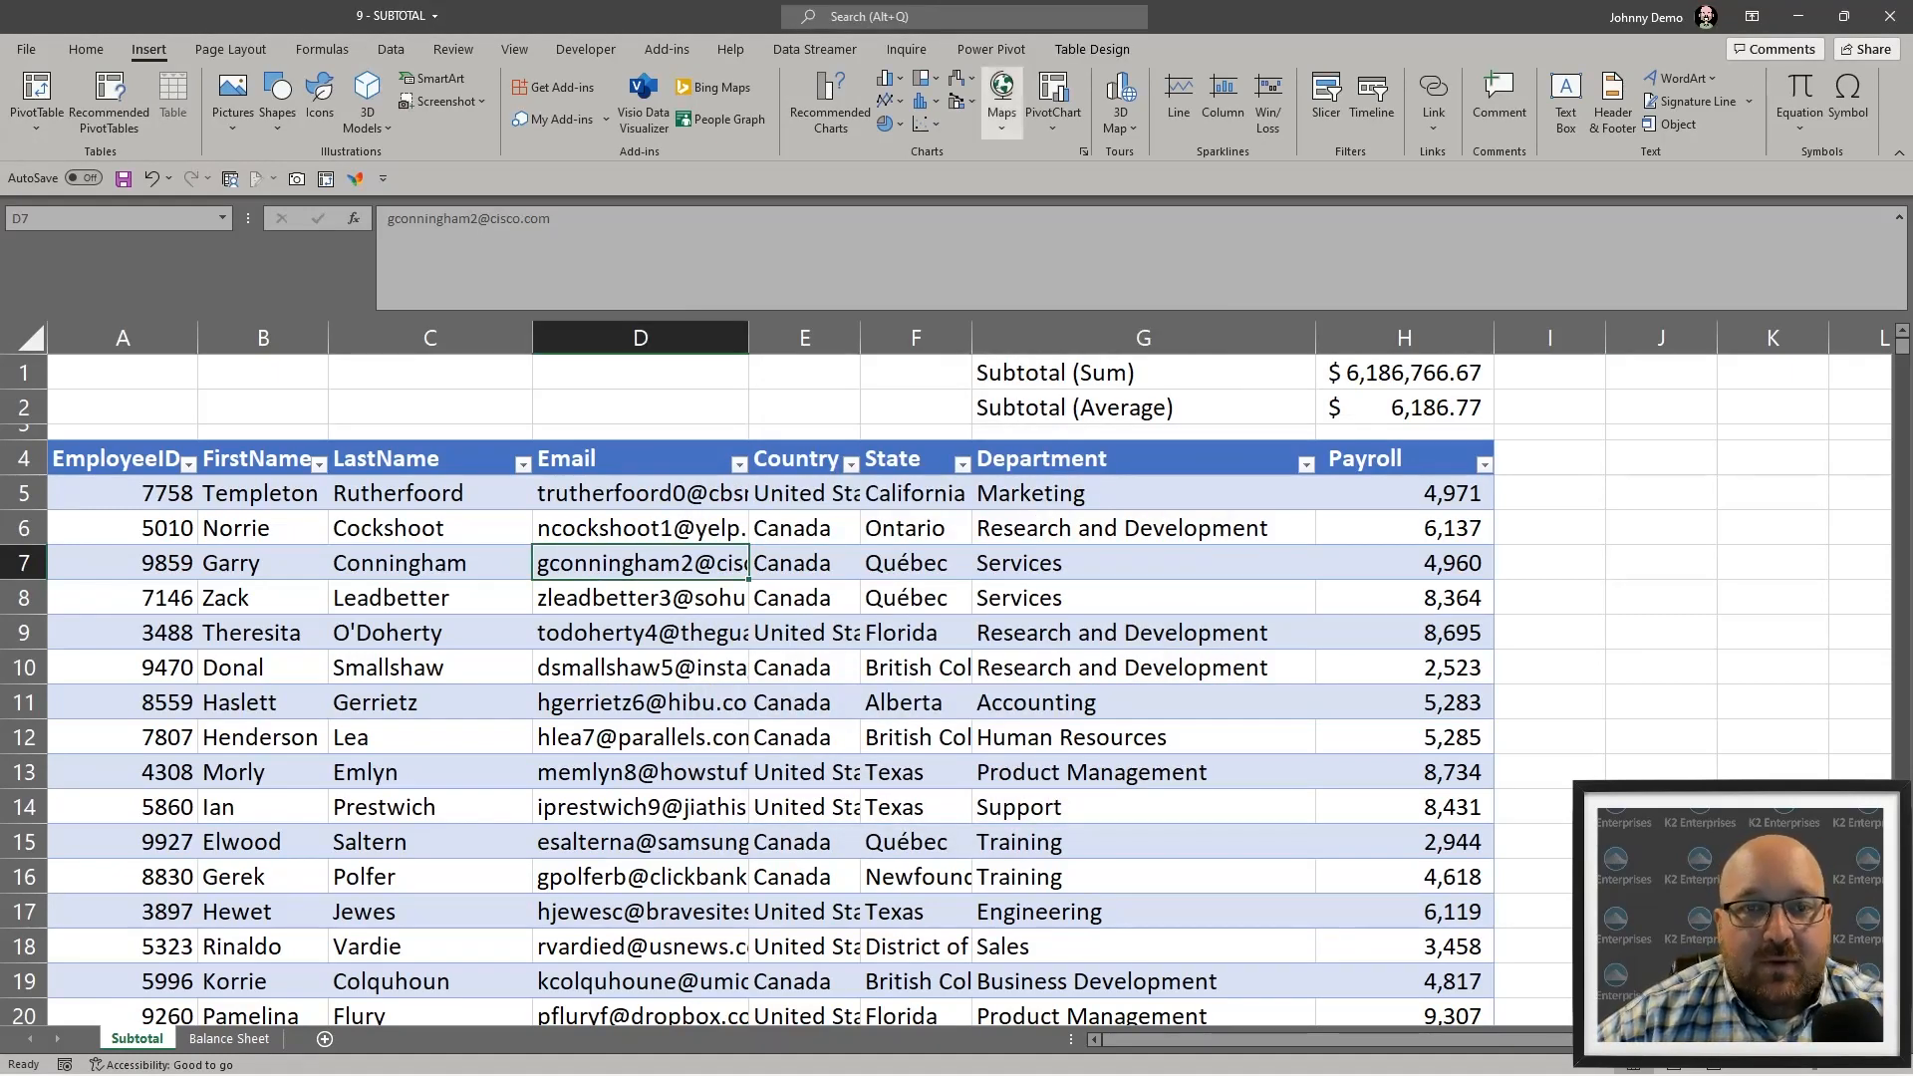
left_click(1326, 100)
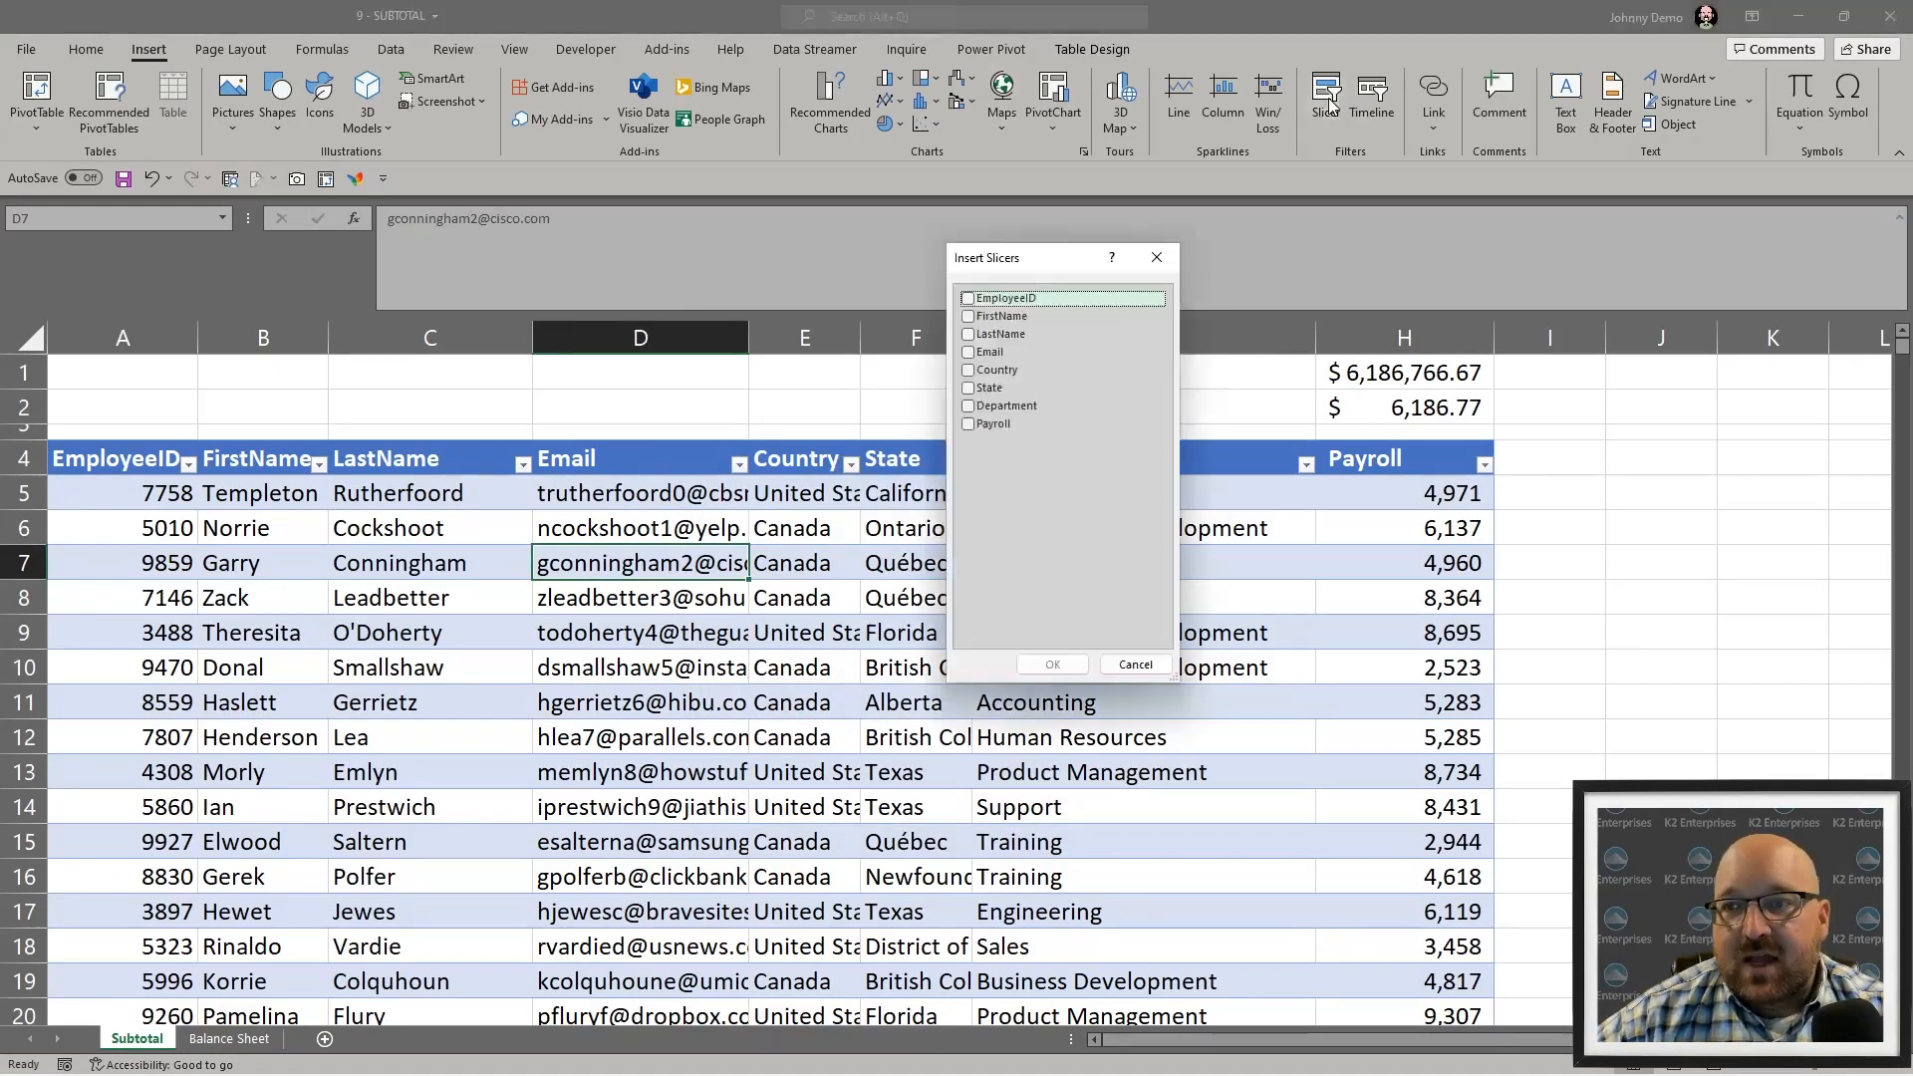
left_click_drag(981, 267, 874, 466)
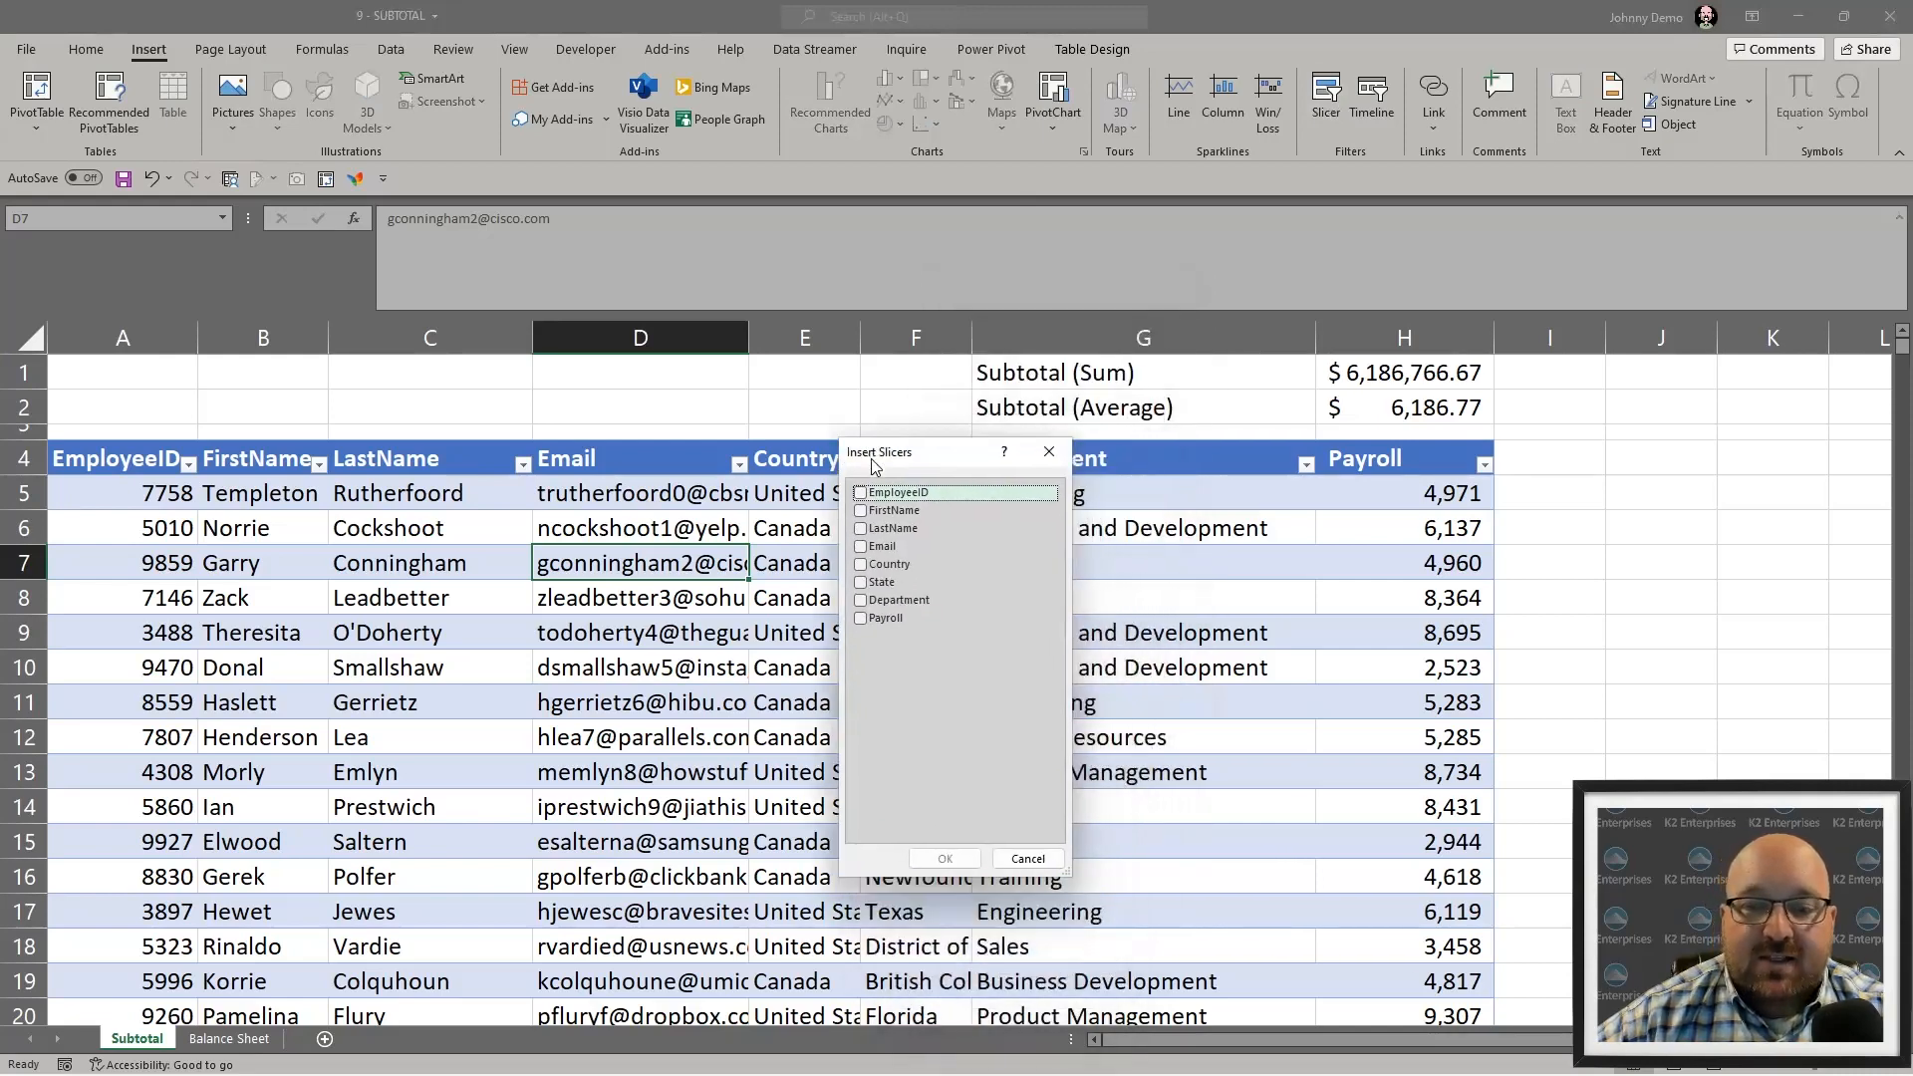
left_click(857, 619)
left_click(927, 859)
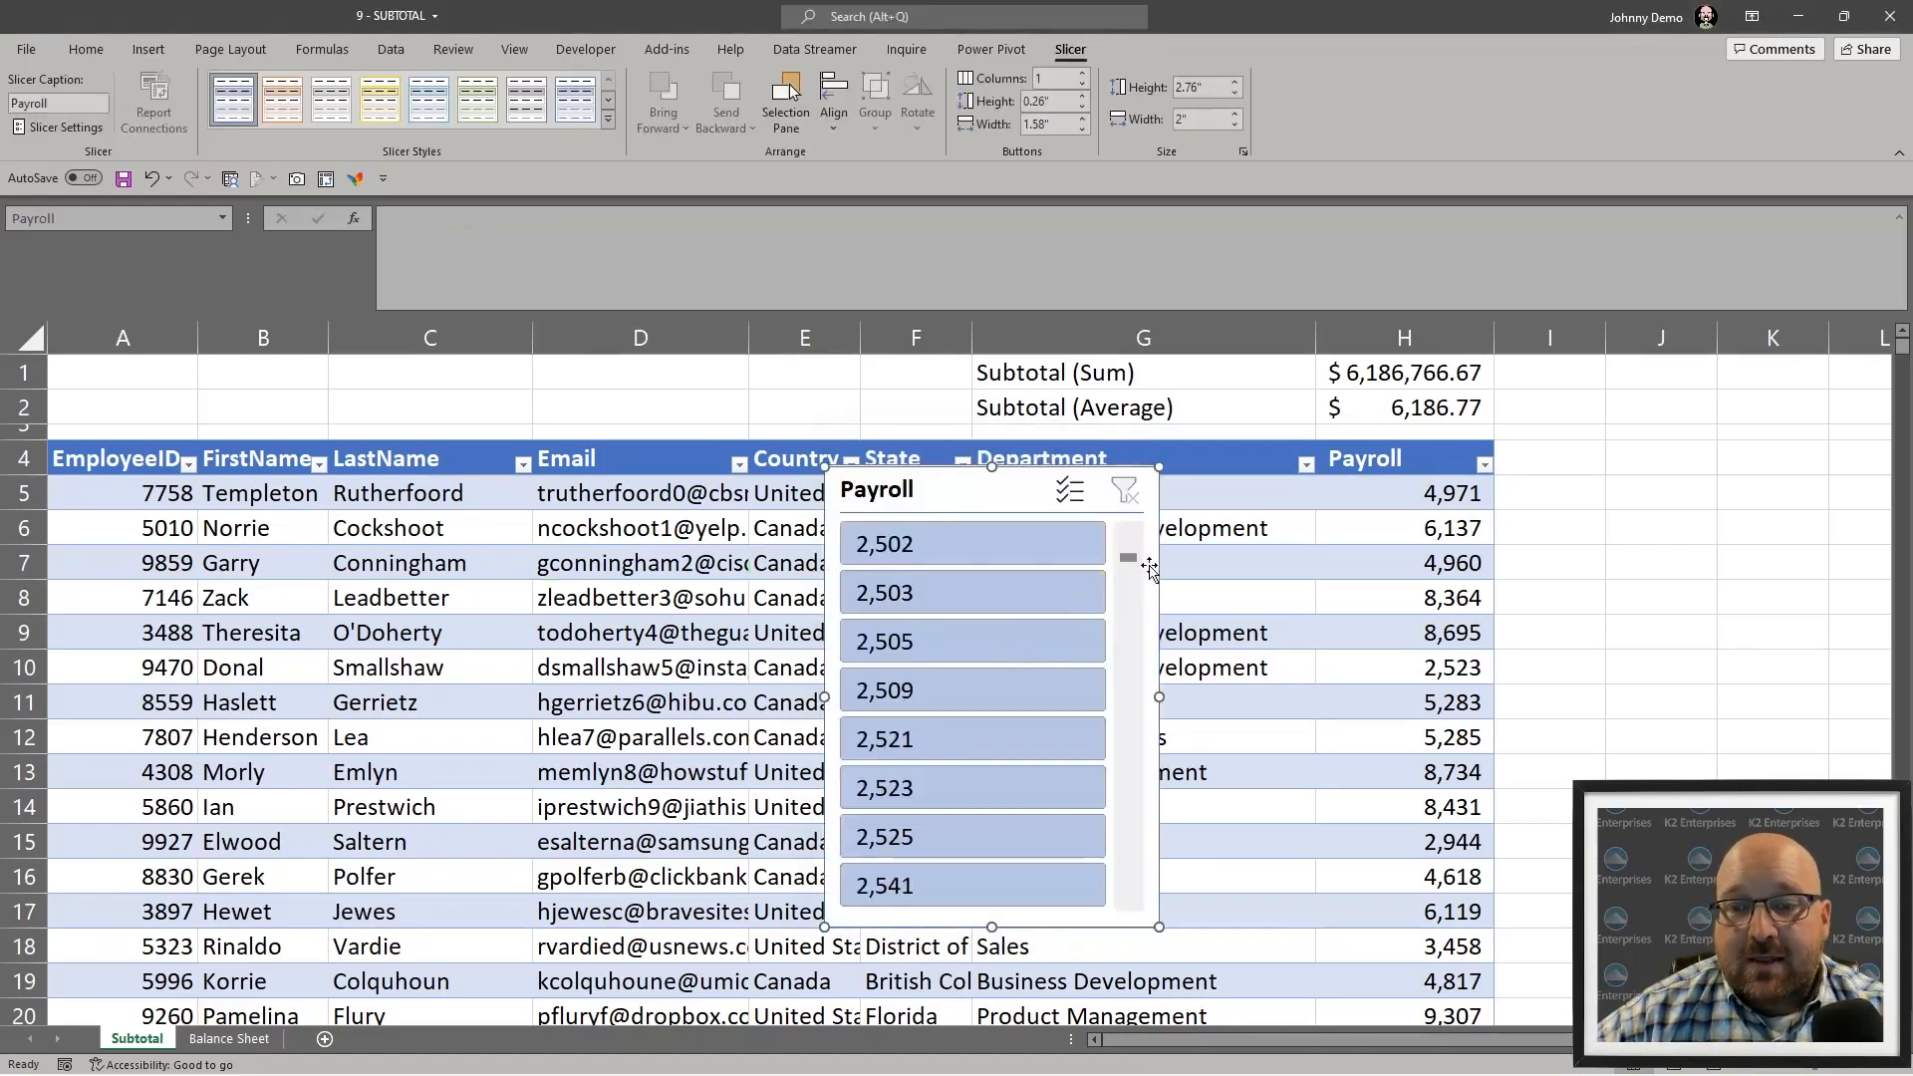
left_click_drag(1128, 603, 1104, 893)
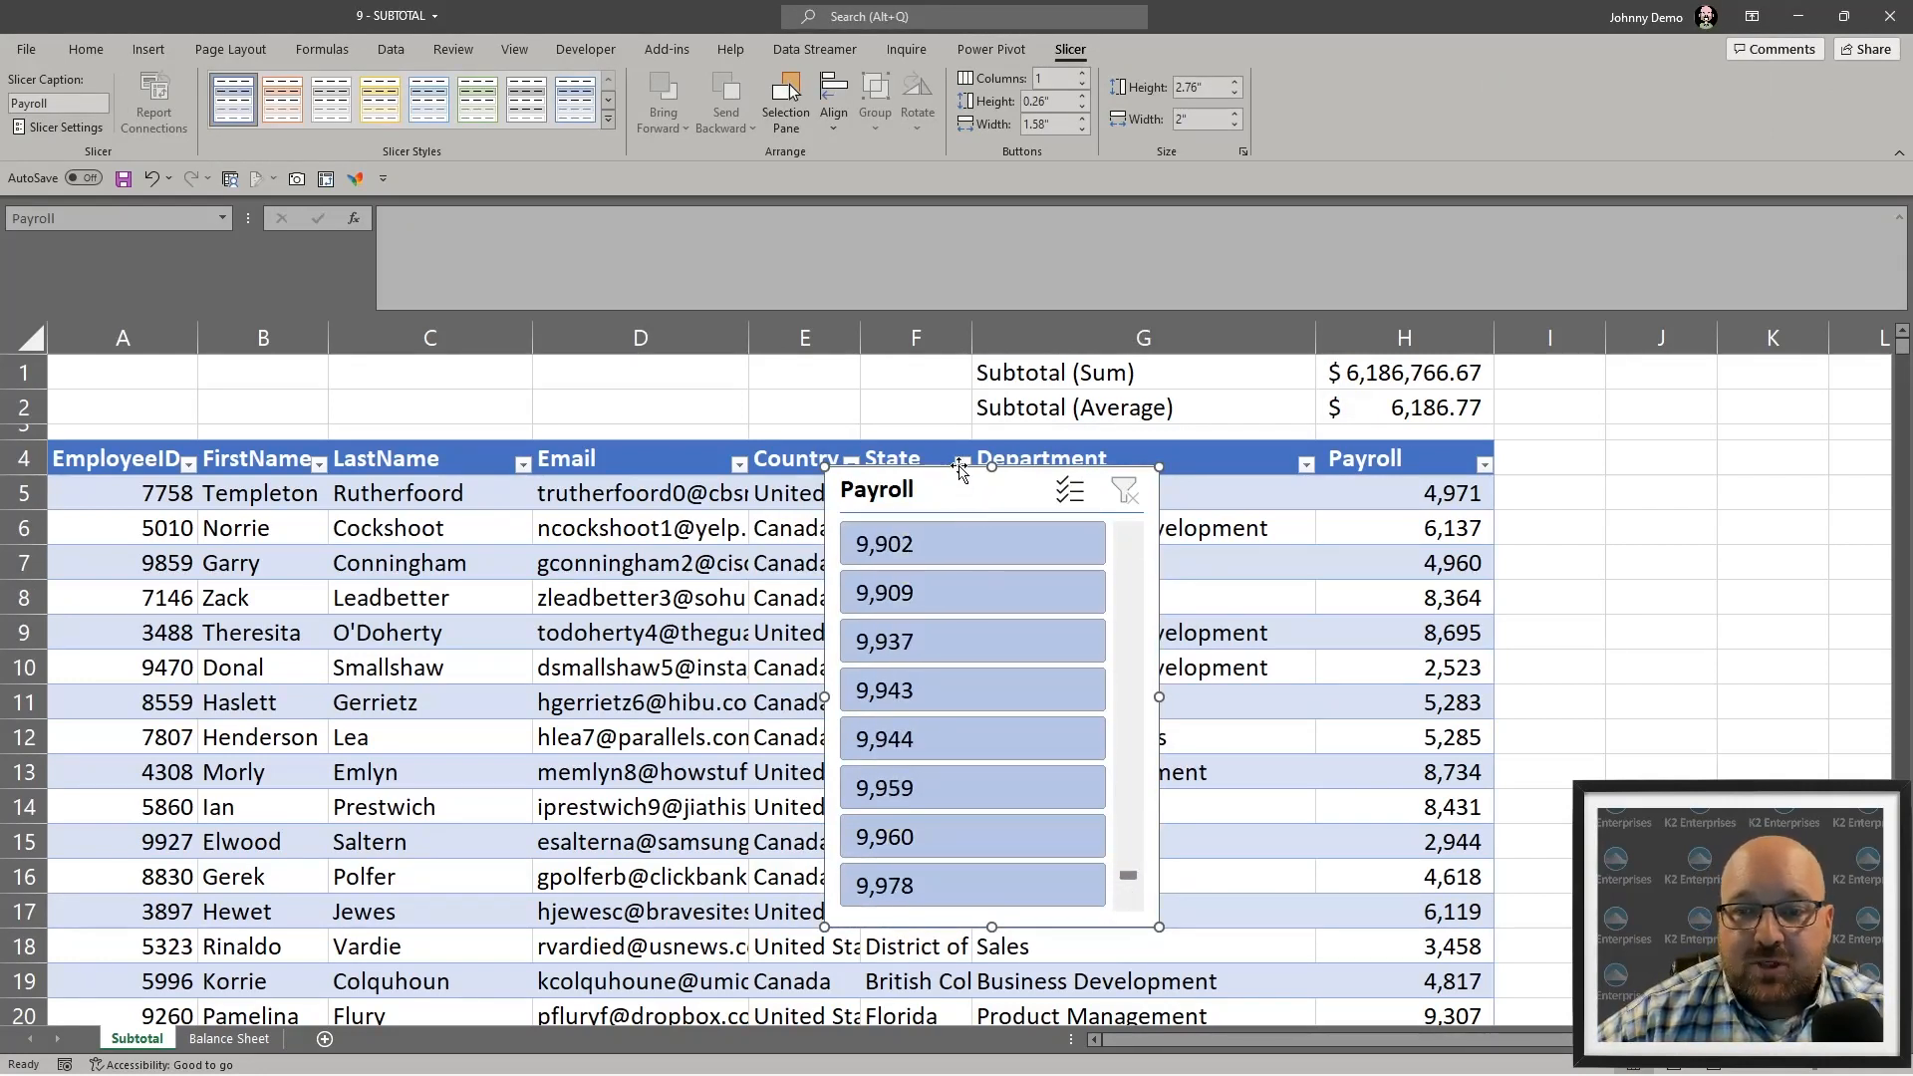
key("Delete")
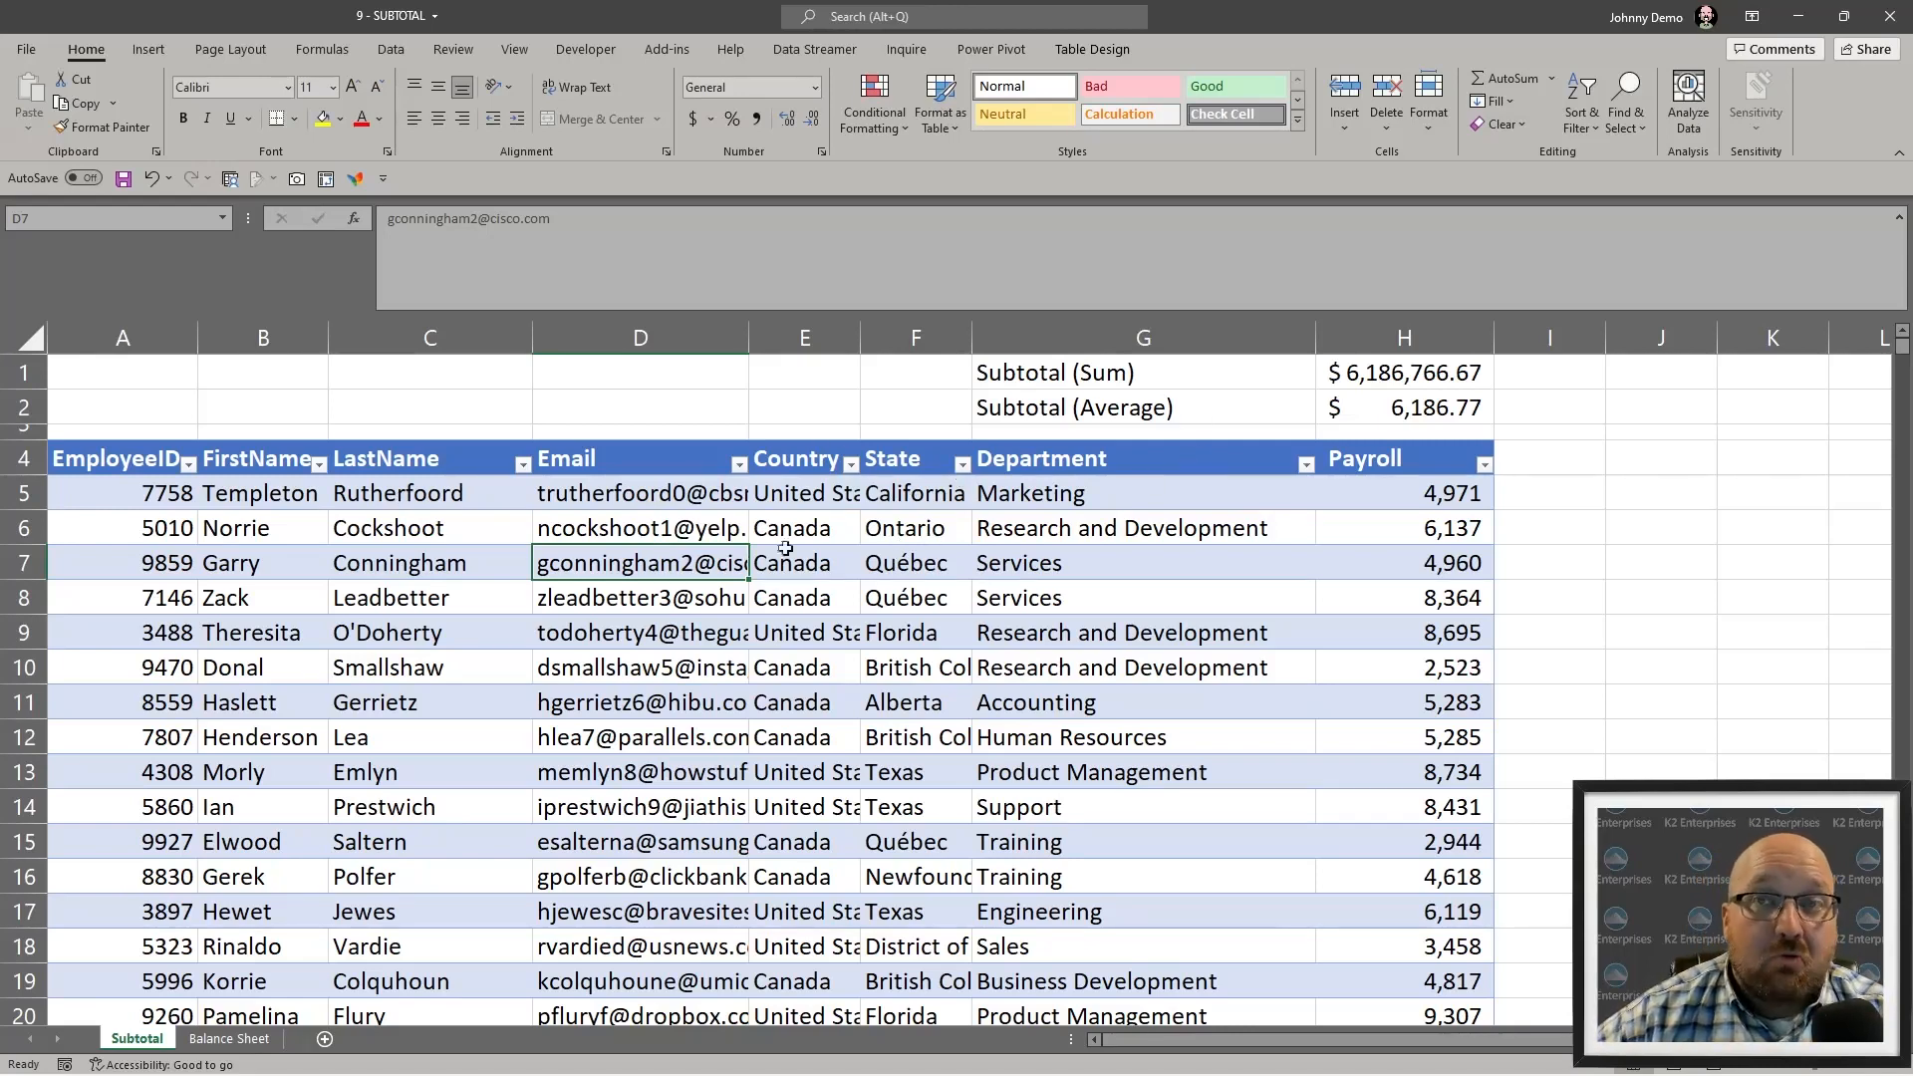
- Insert a blank column before EmployeeID and widen it to make room beside the table
left_click(108, 381)
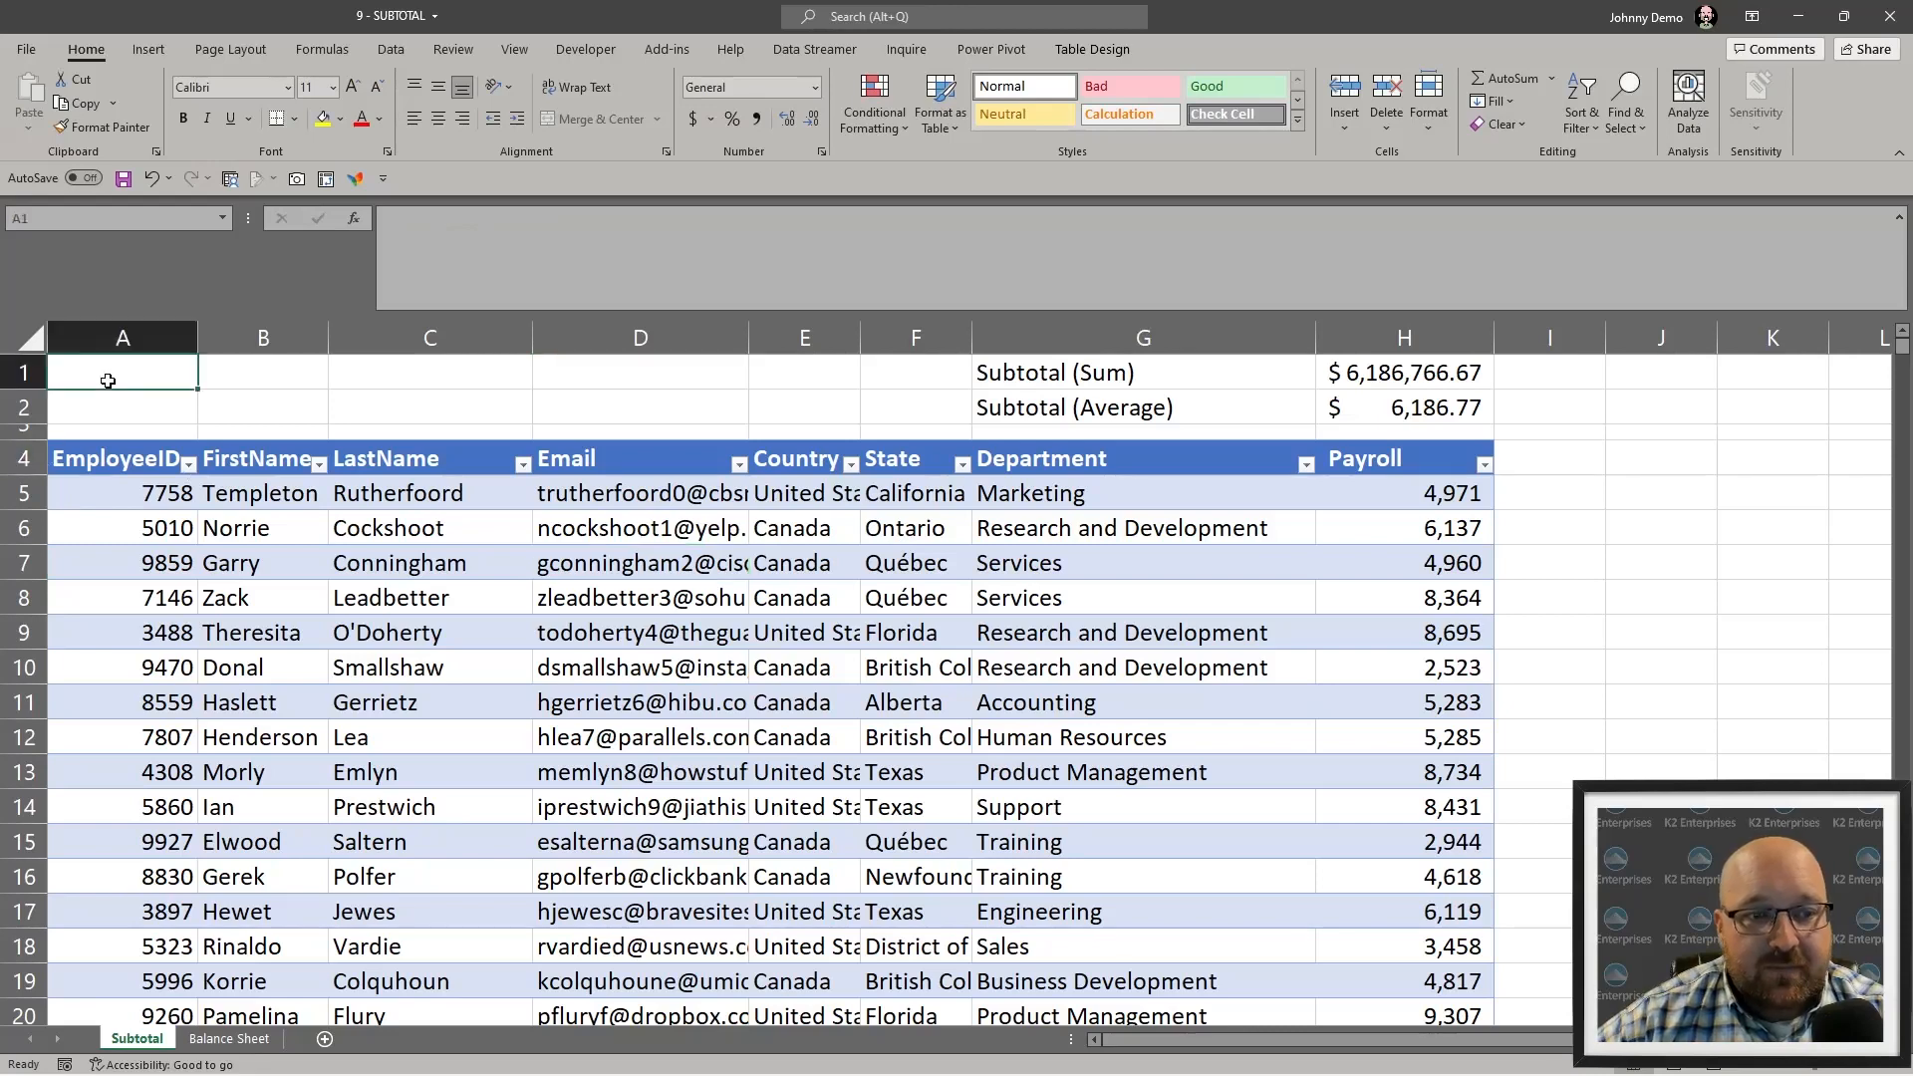
left_click(140, 337)
right_click(139, 337)
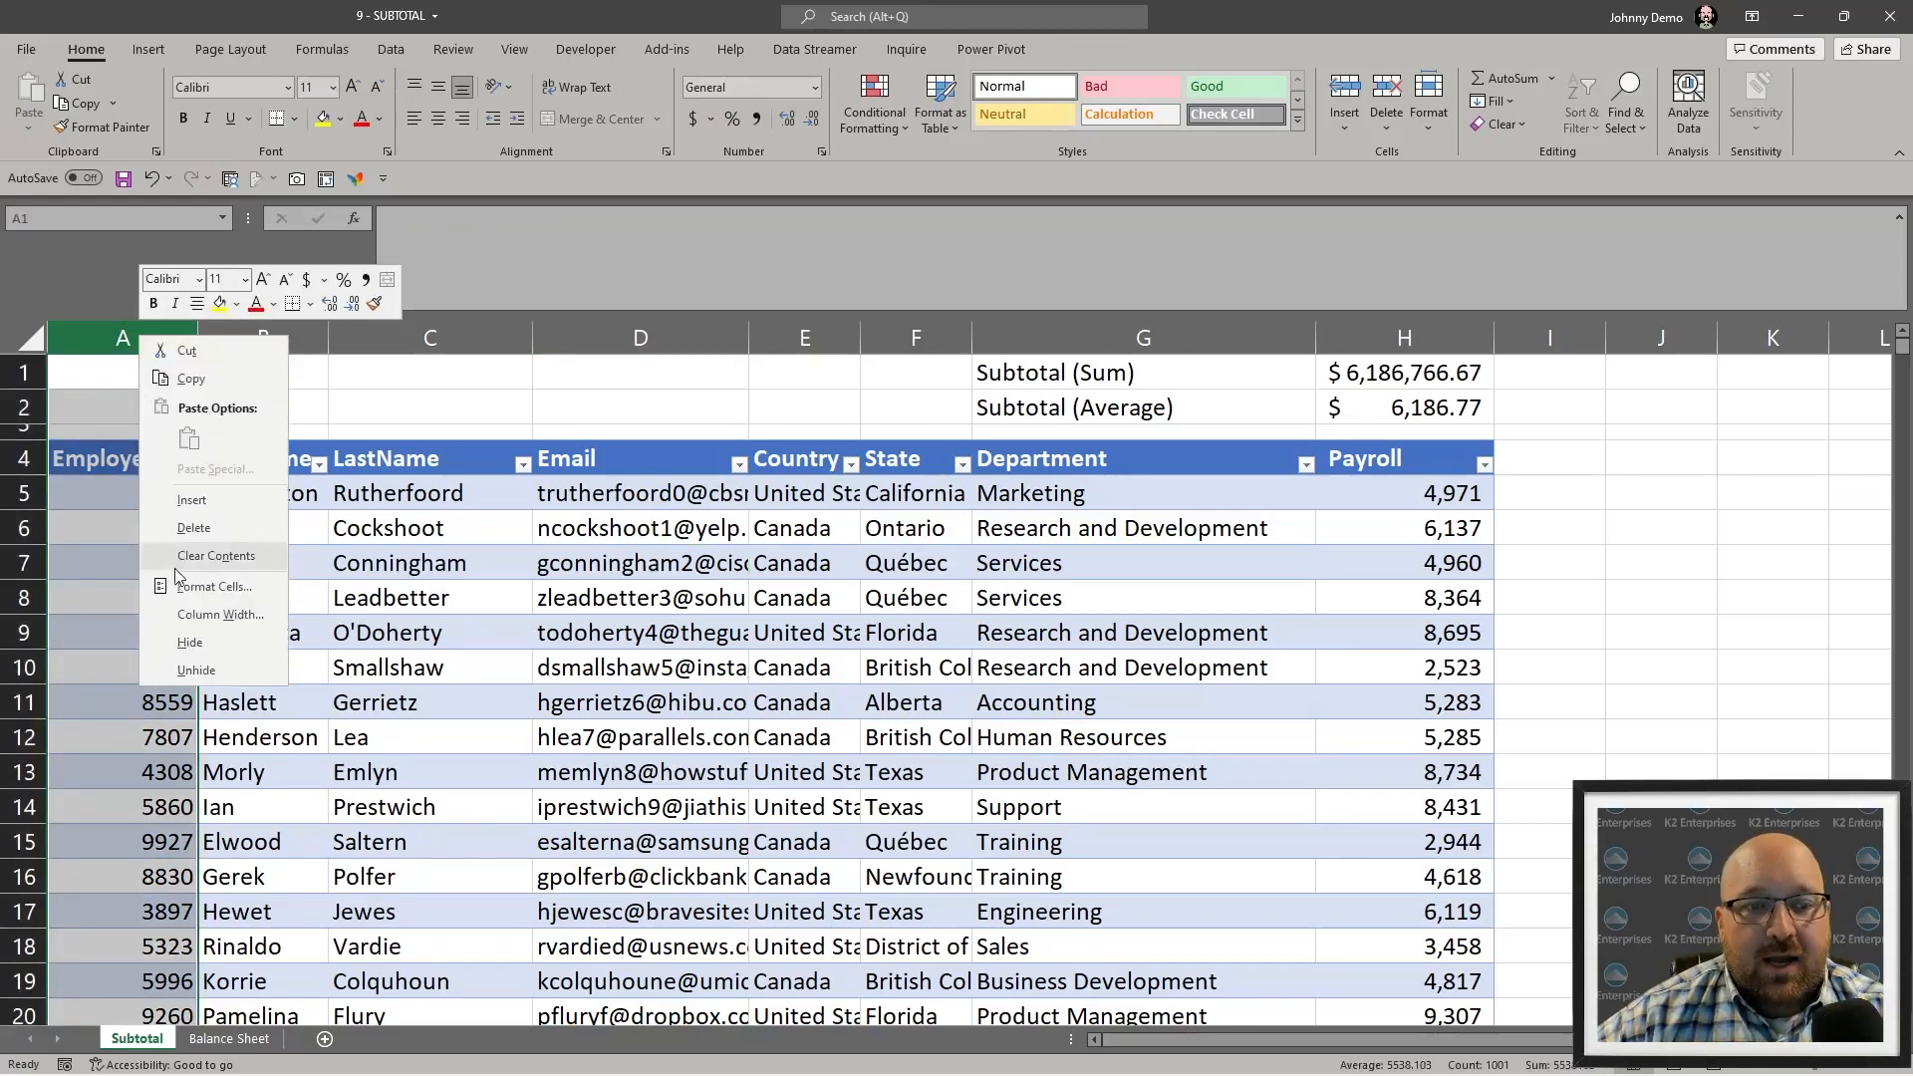
left_click(213, 500)
left_click_drag(160, 339, 314, 340)
left_click(127, 478)
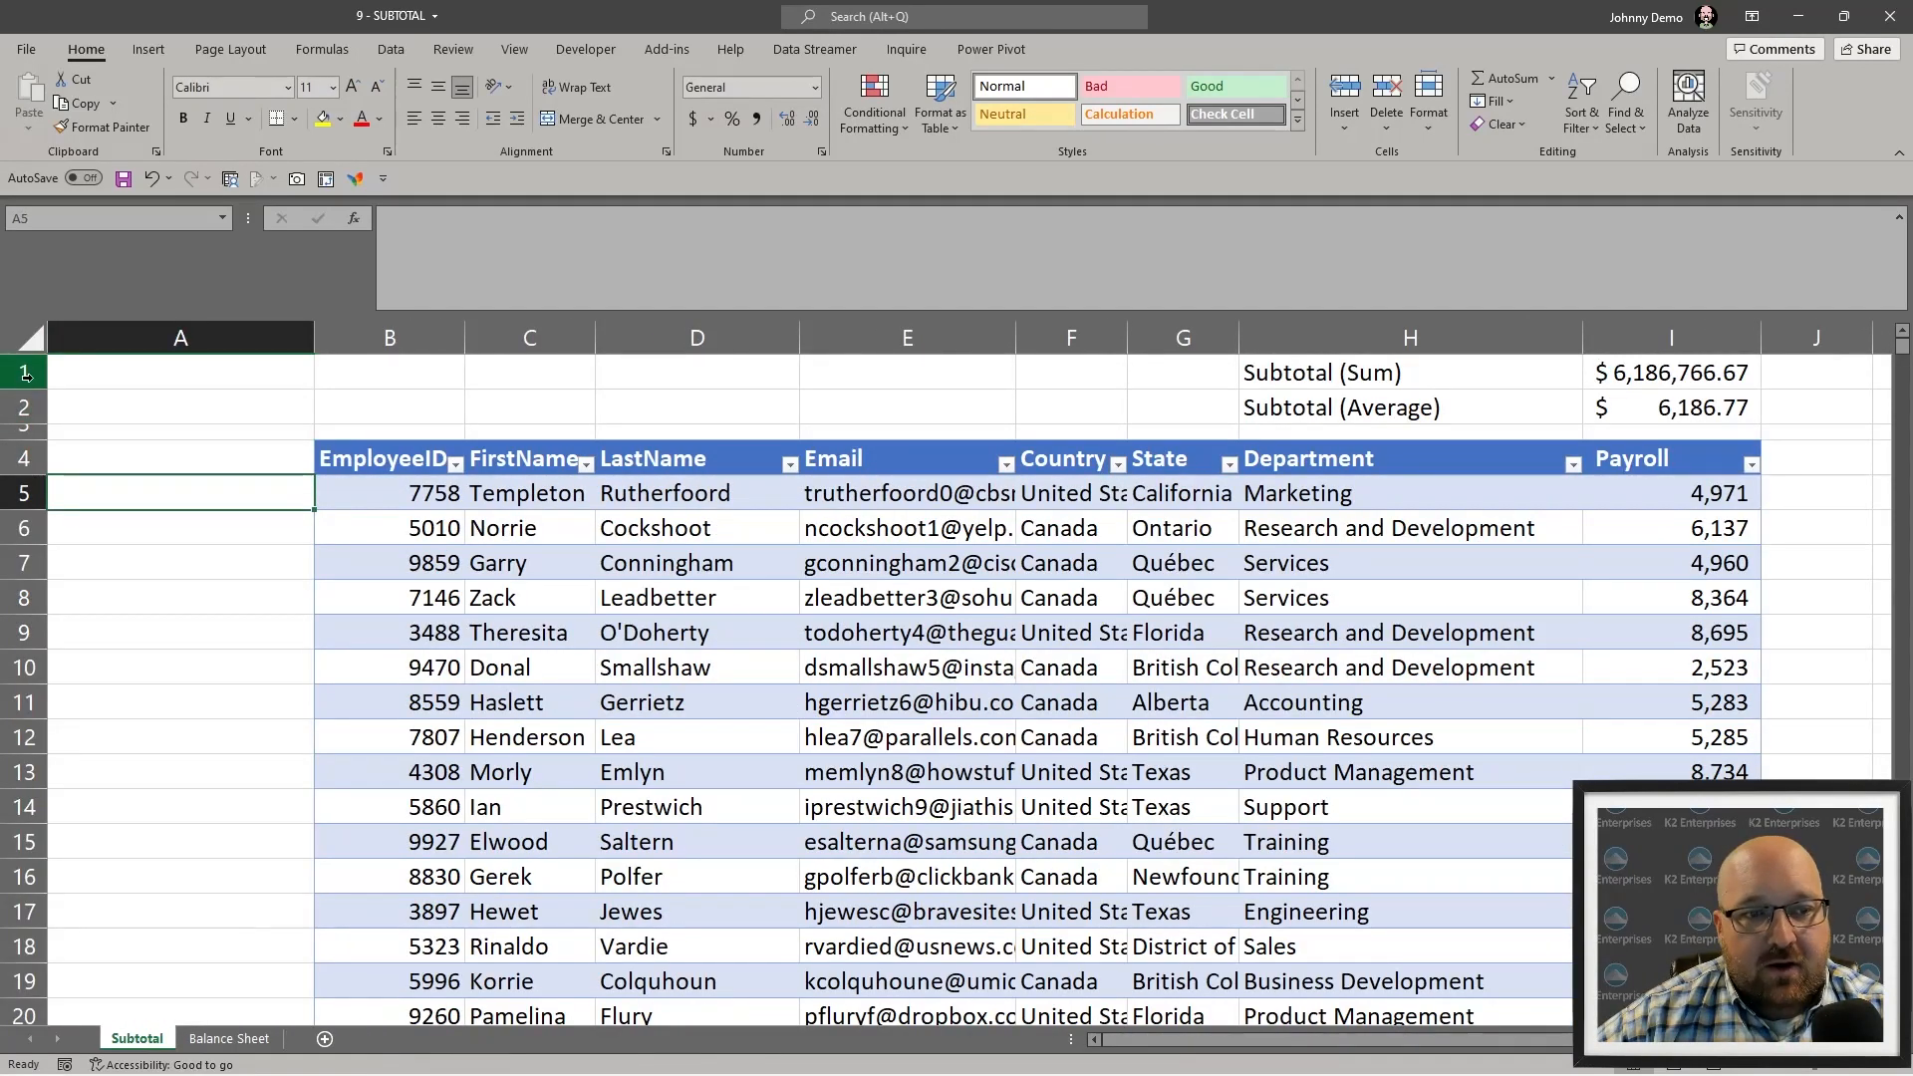
- Insert a tall blank row above the Subtotal (Sum) row and widen blank column A a little more
right_click(25, 374)
left_click(95, 537)
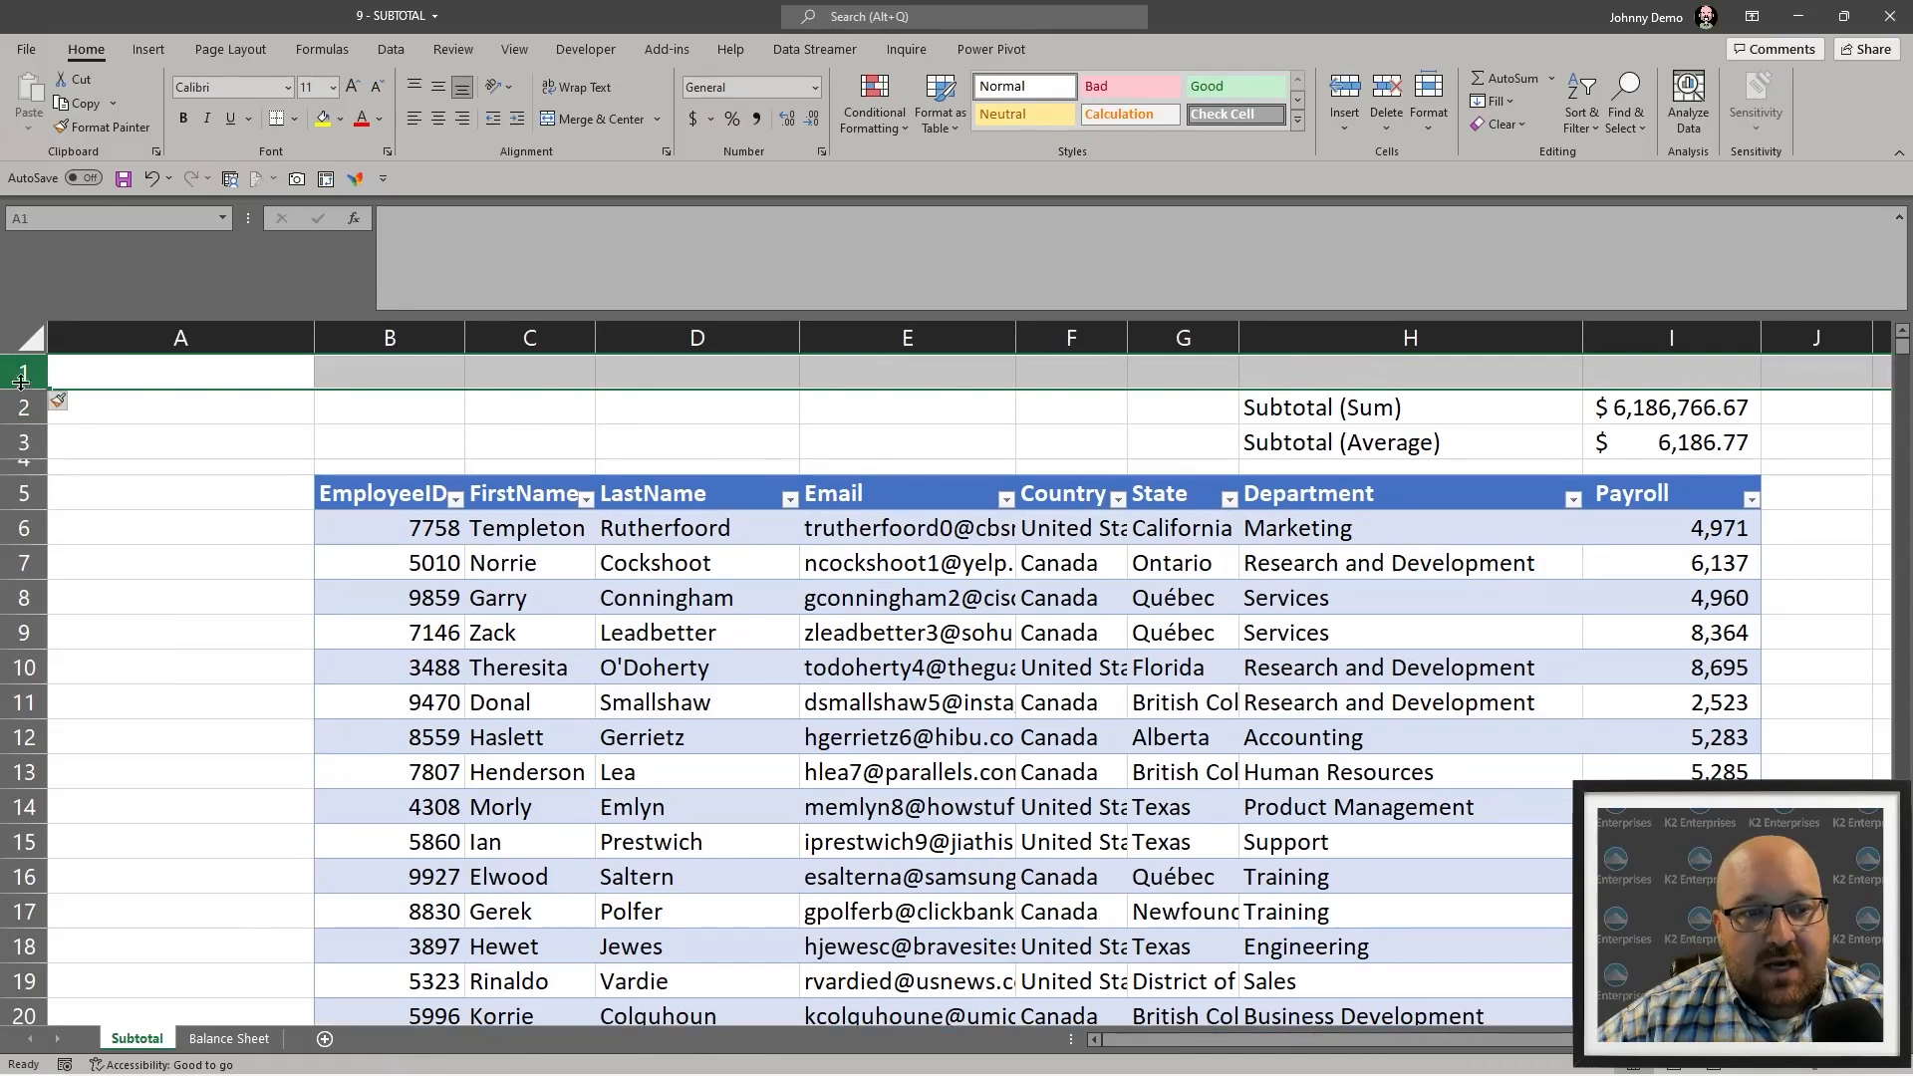
left_click_drag(21, 389, 39, 596)
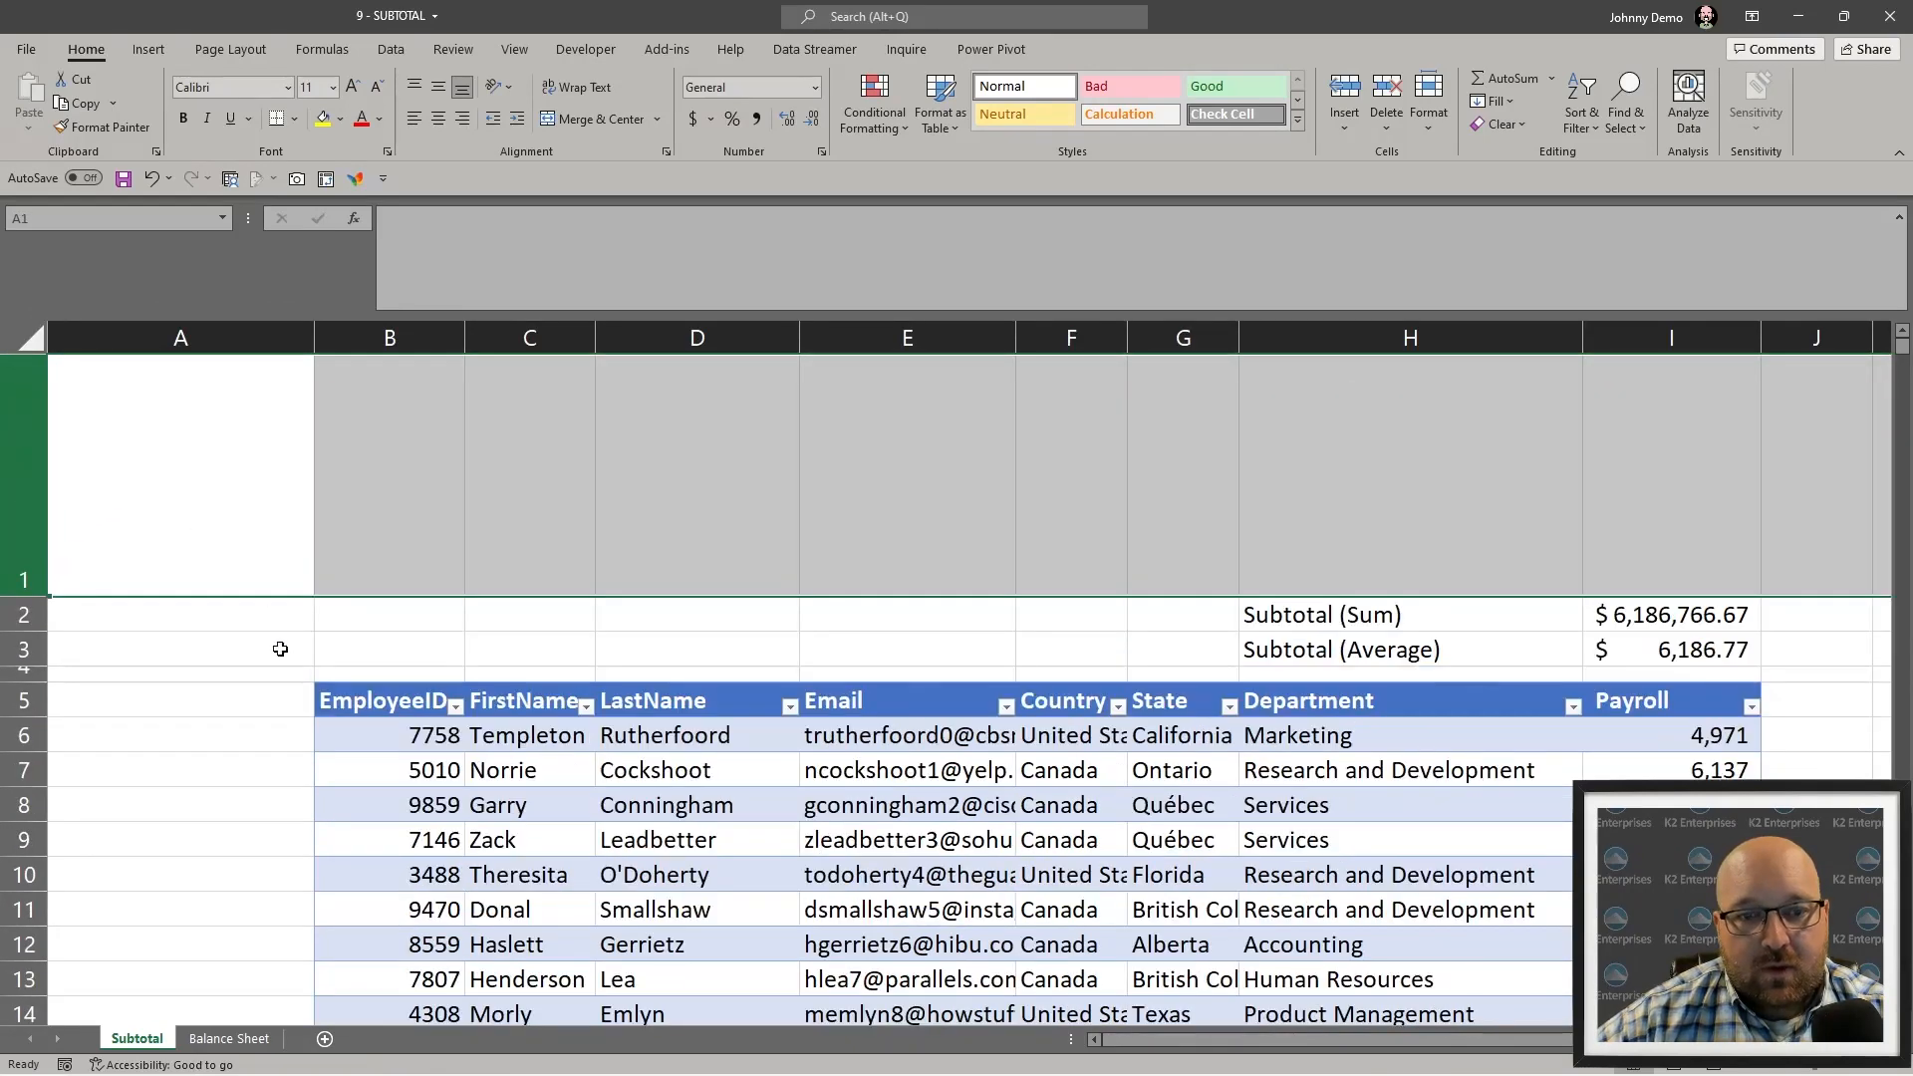
left_click(359, 588)
left_click_drag(314, 338, 379, 338)
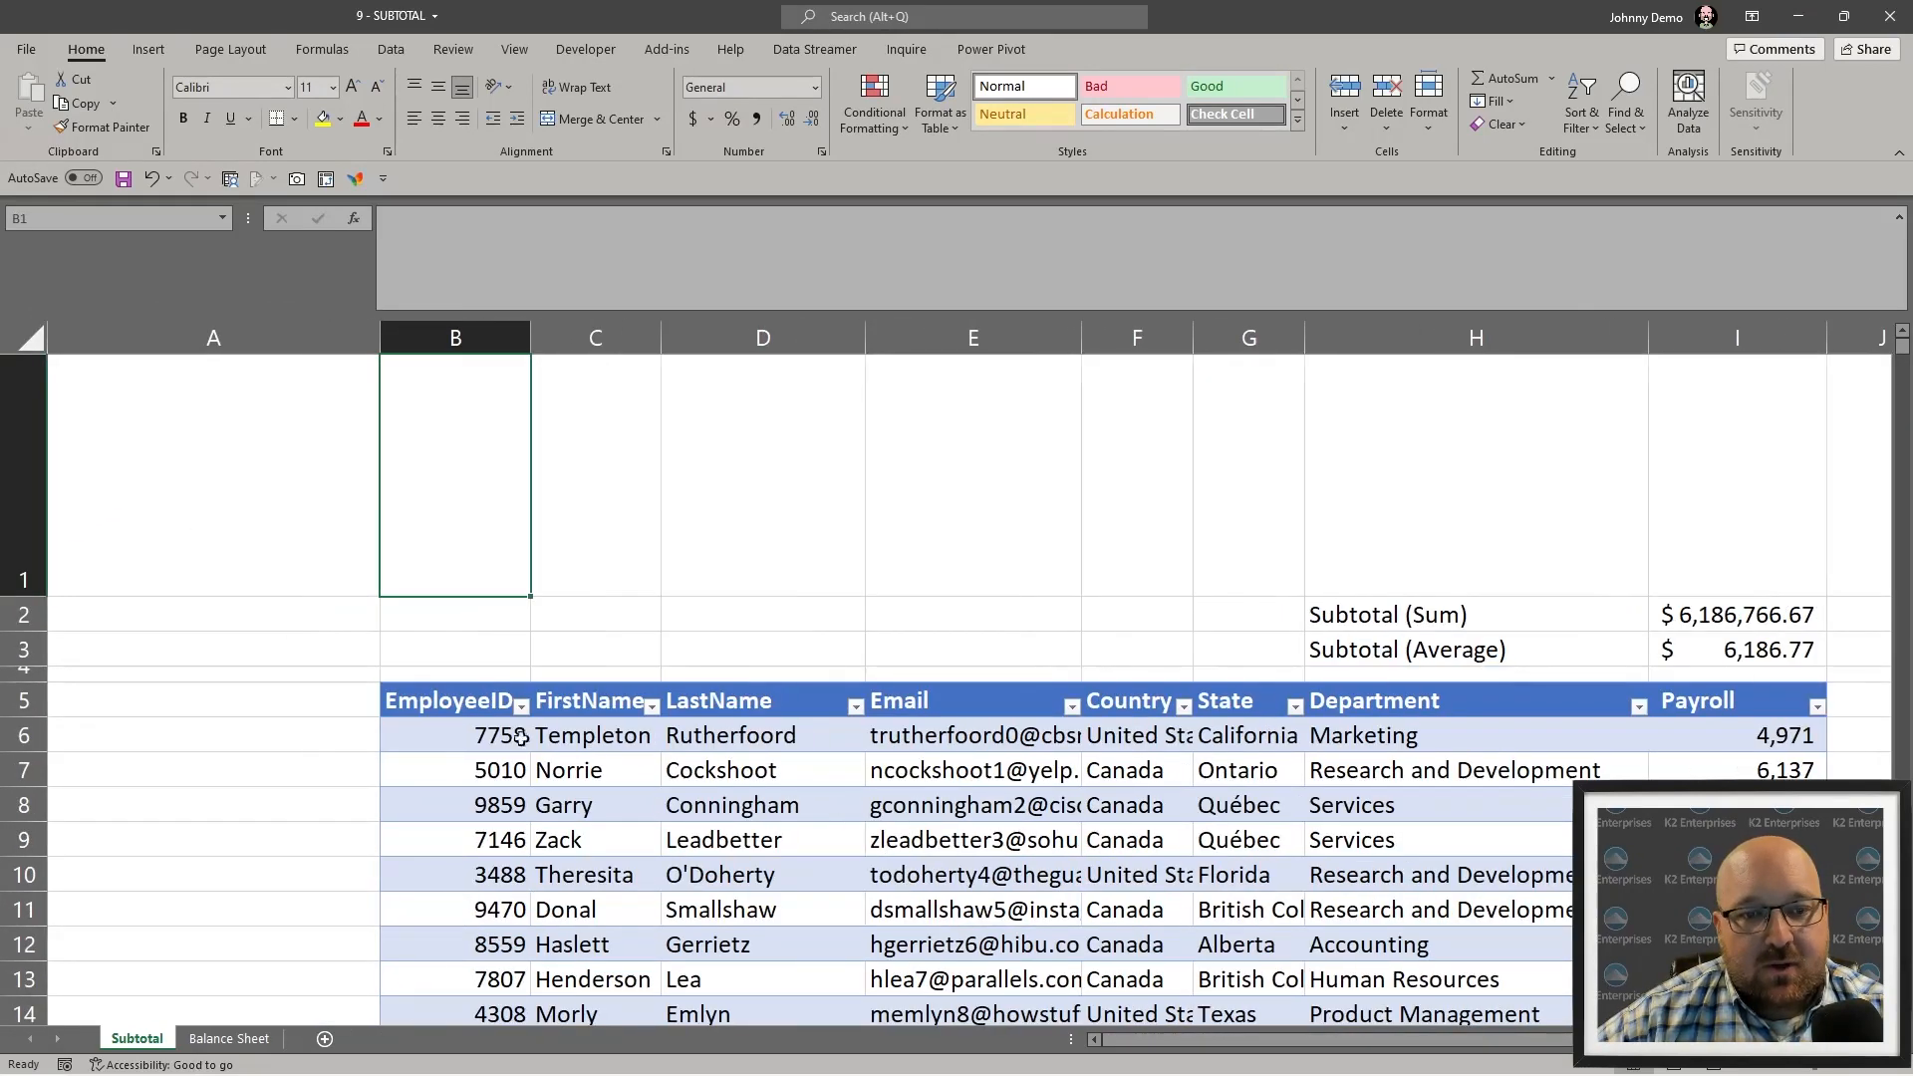
left_click_drag(33, 596, 50, 511)
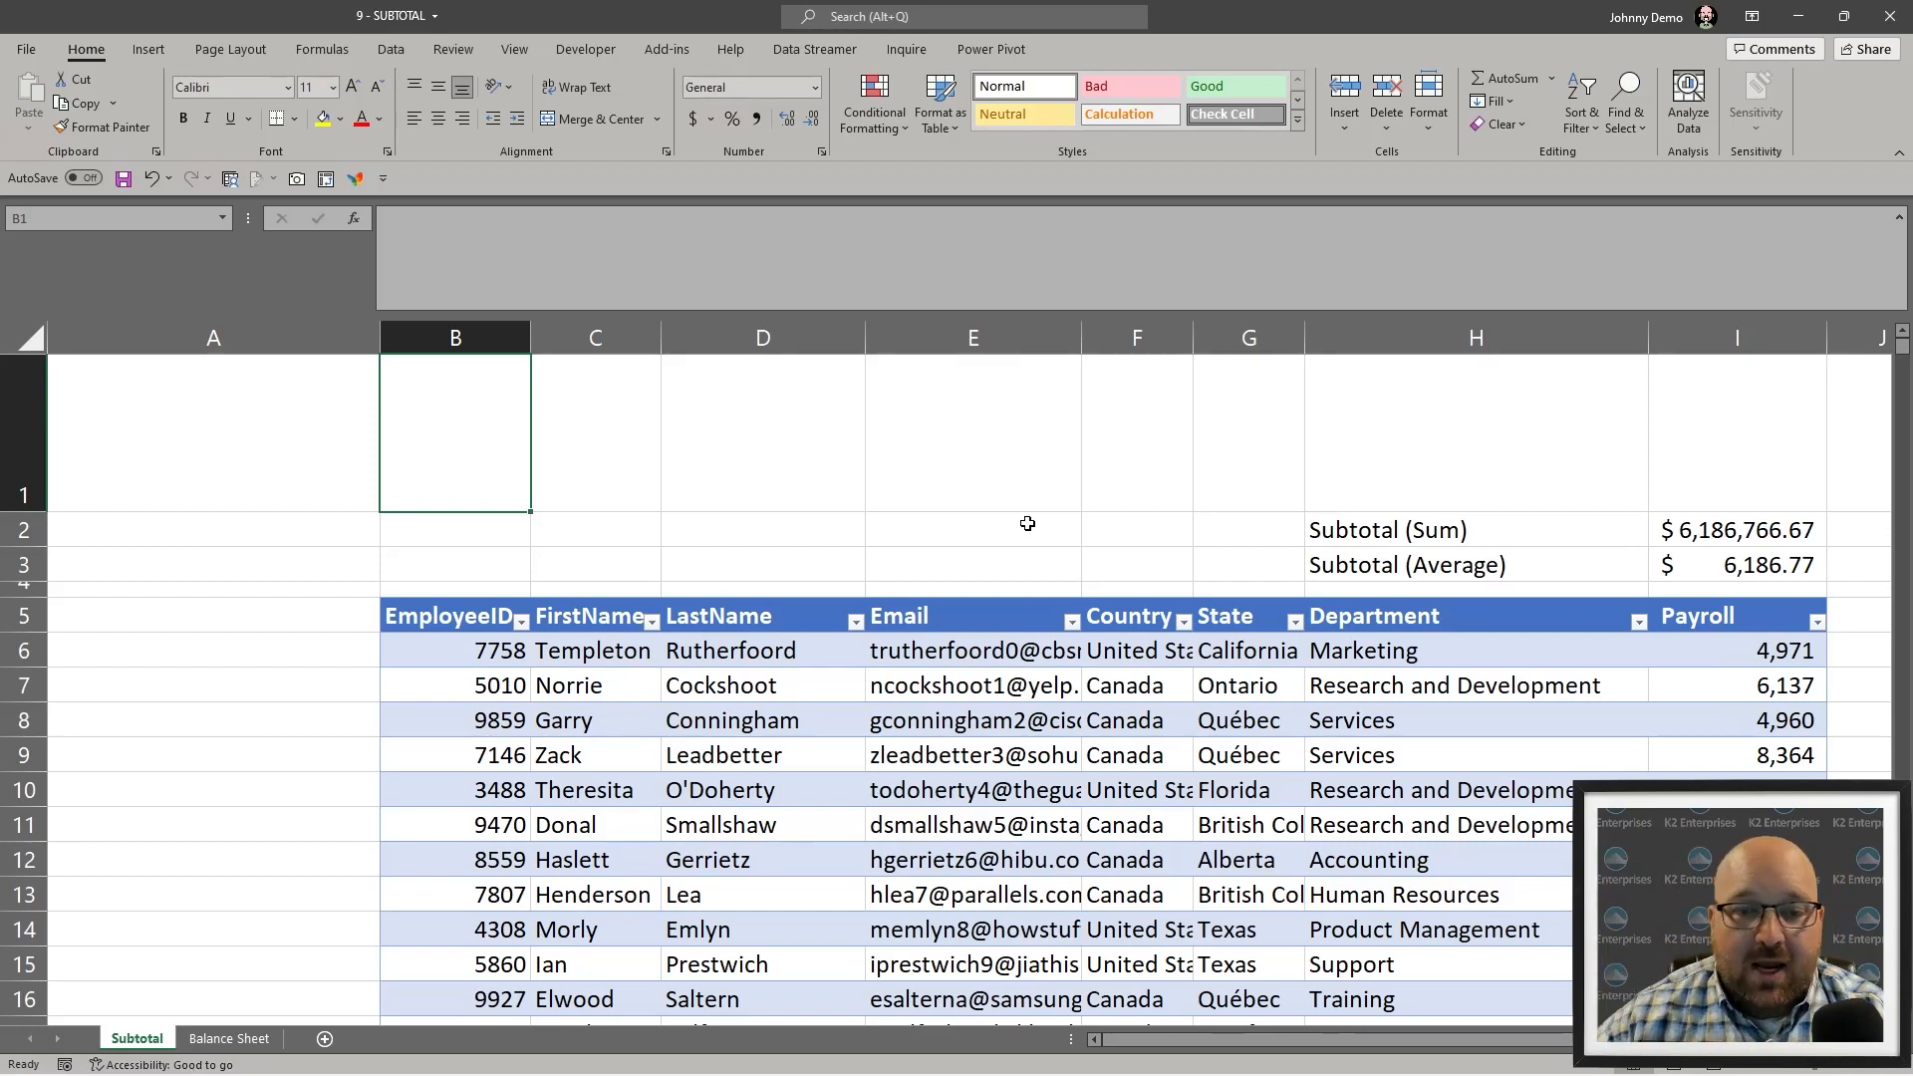
left_click_drag(236, 449, 960, 451)
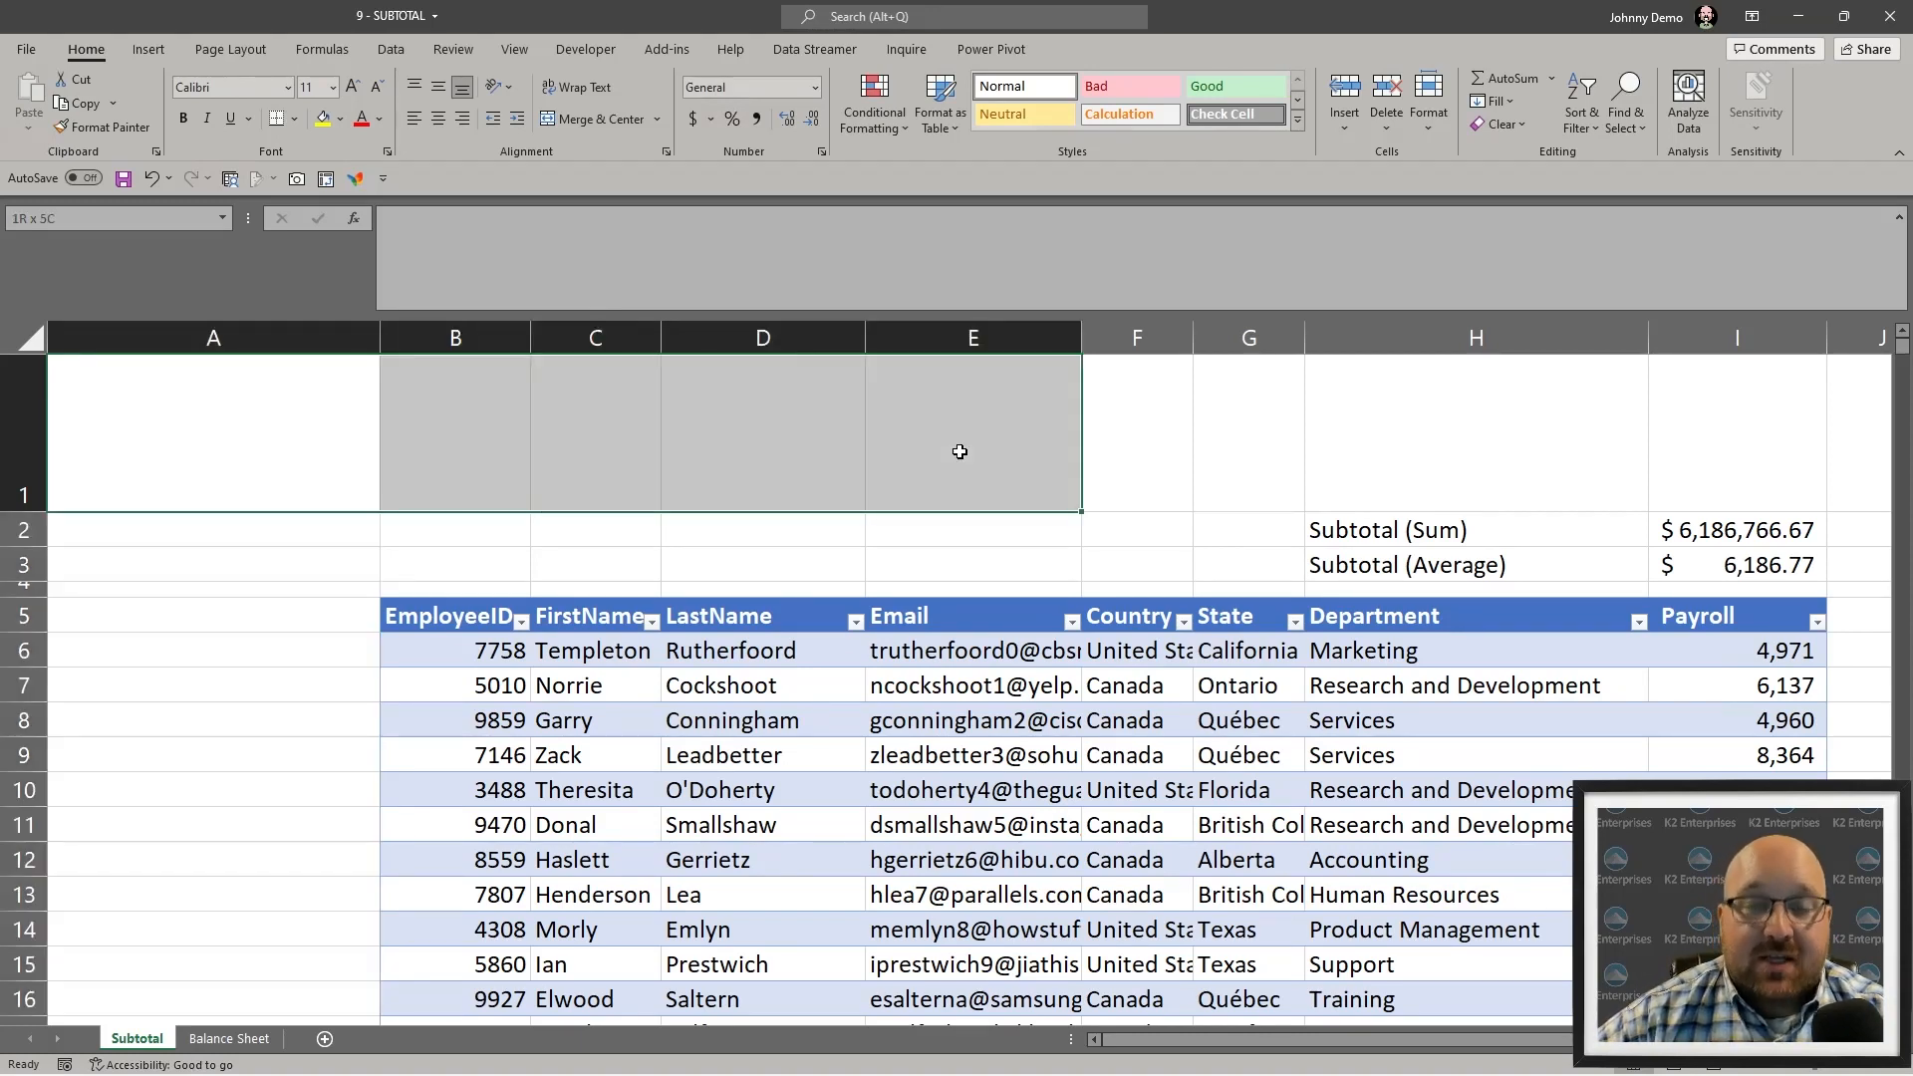
left_click(290, 474)
- Insert Country, State and Department slicers for the employee table
left_click(1227, 948)
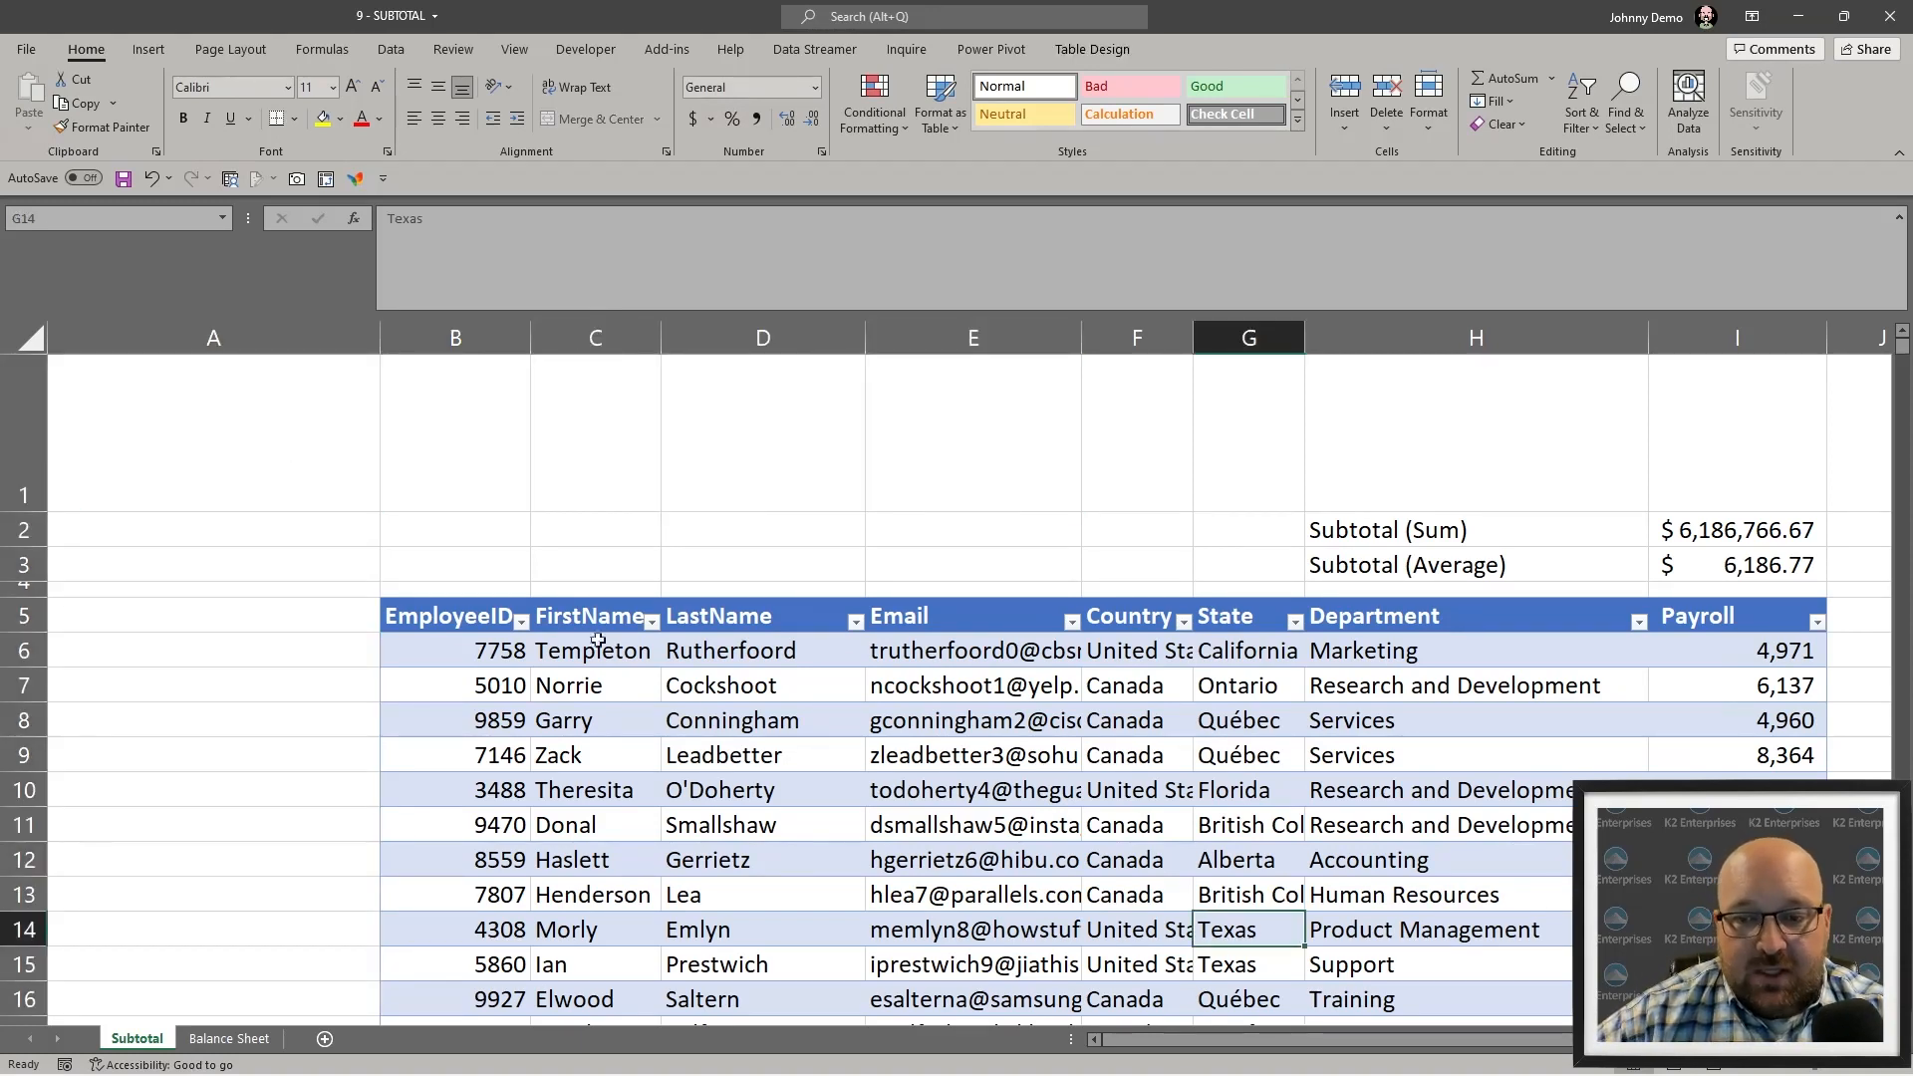
left_click(622, 764)
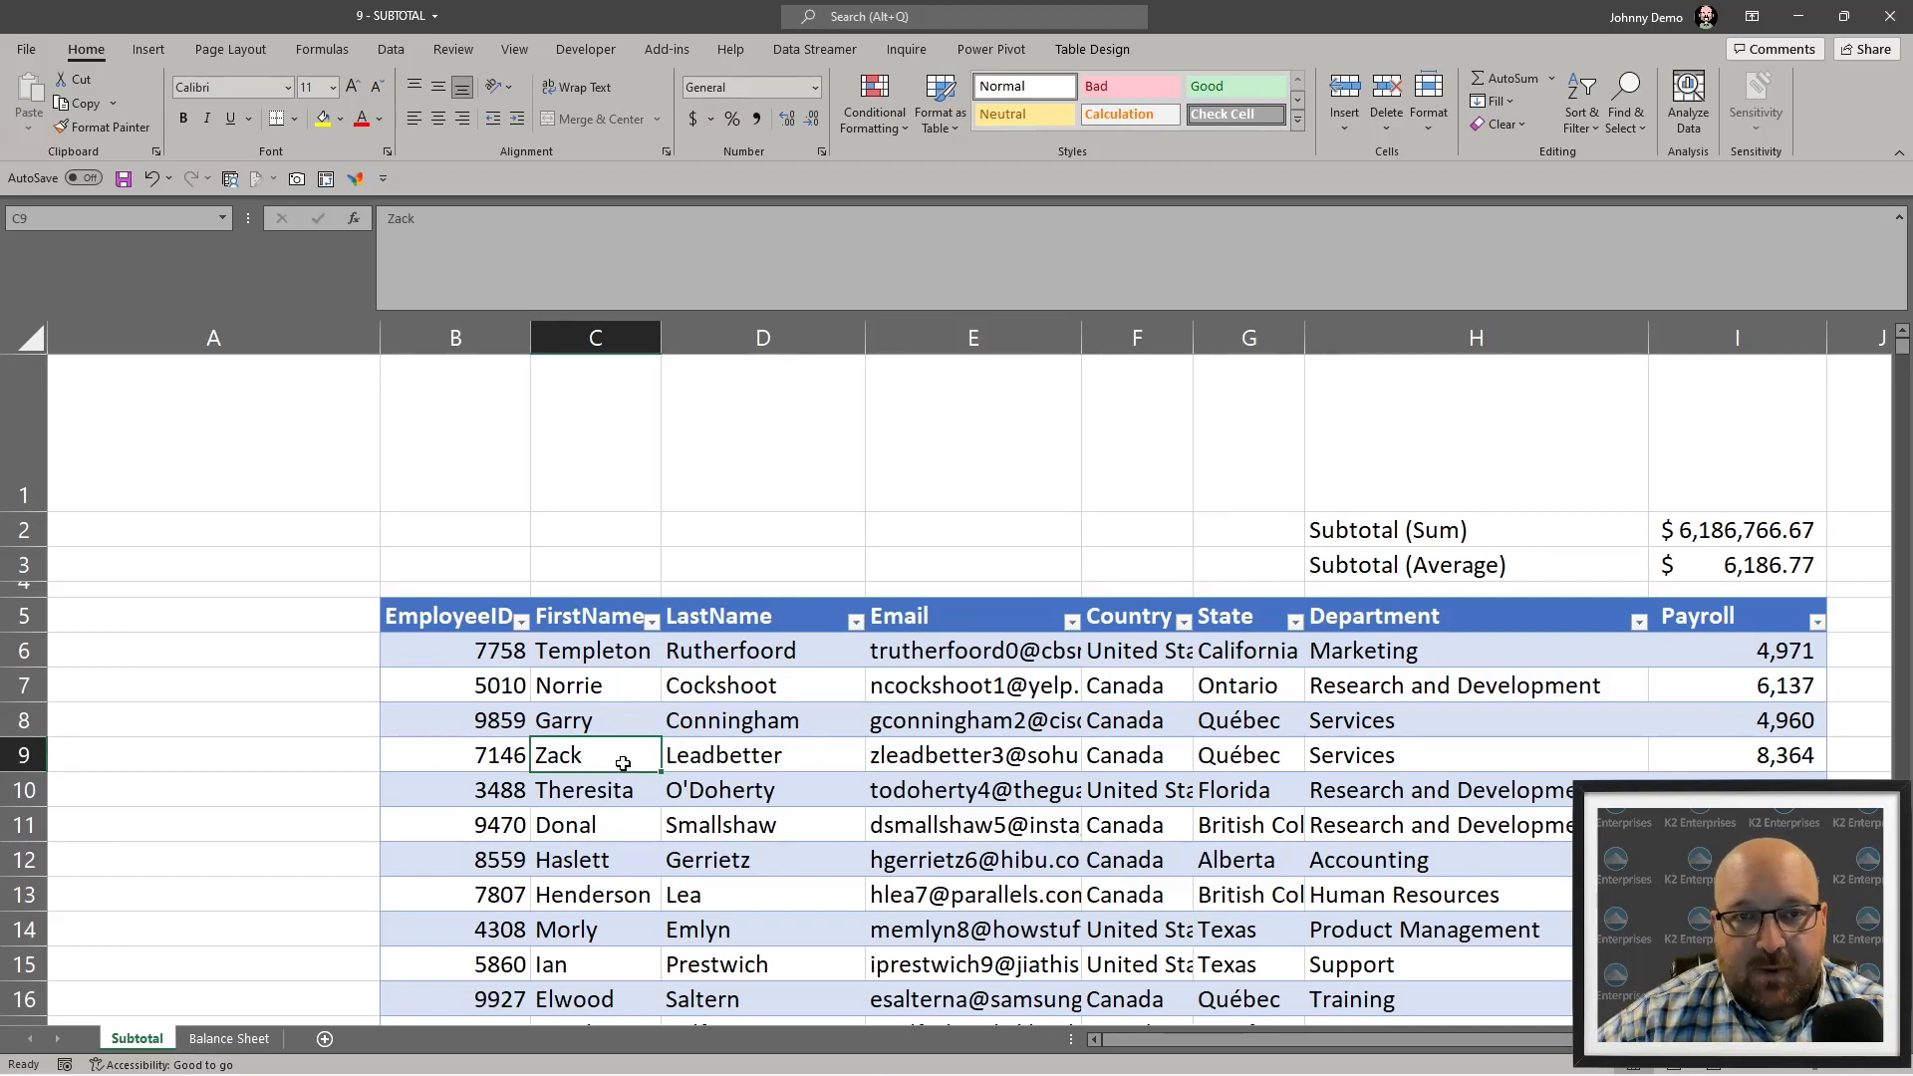
left_click(149, 49)
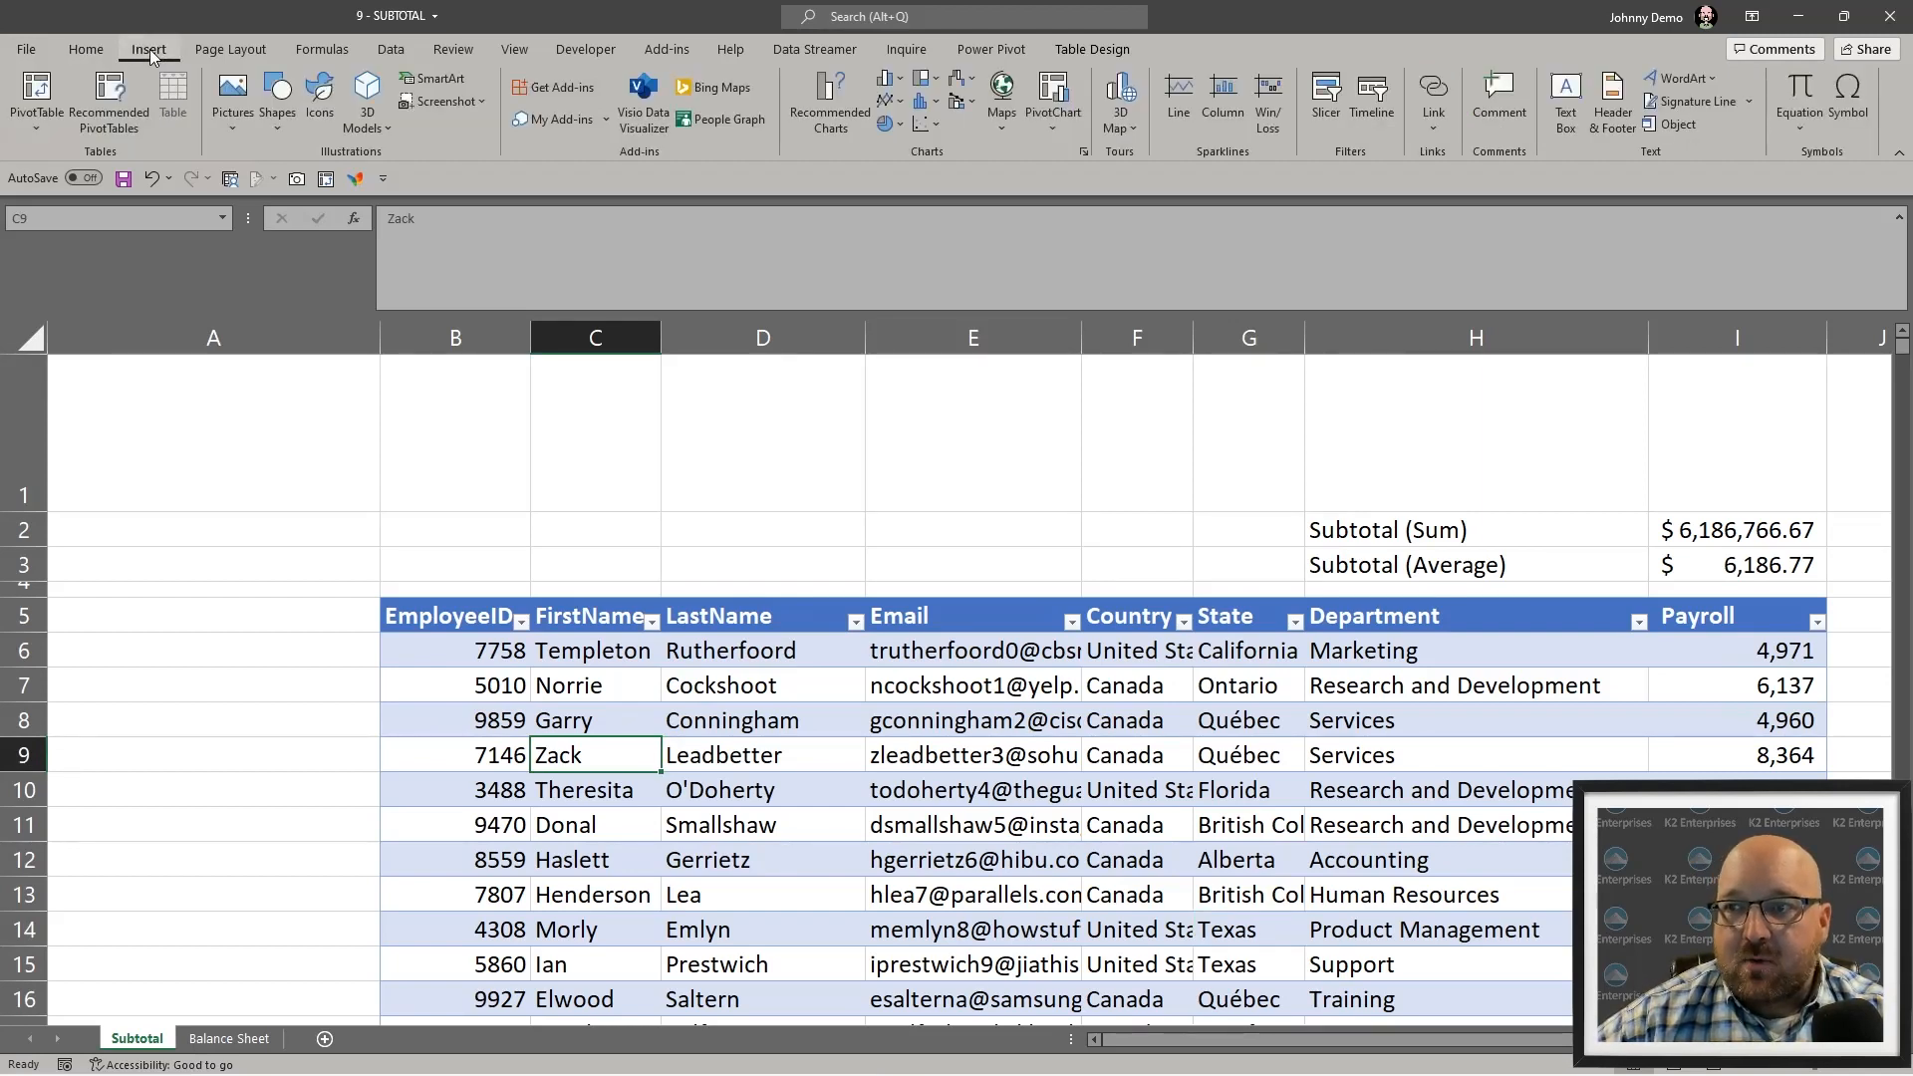
left_click(1320, 98)
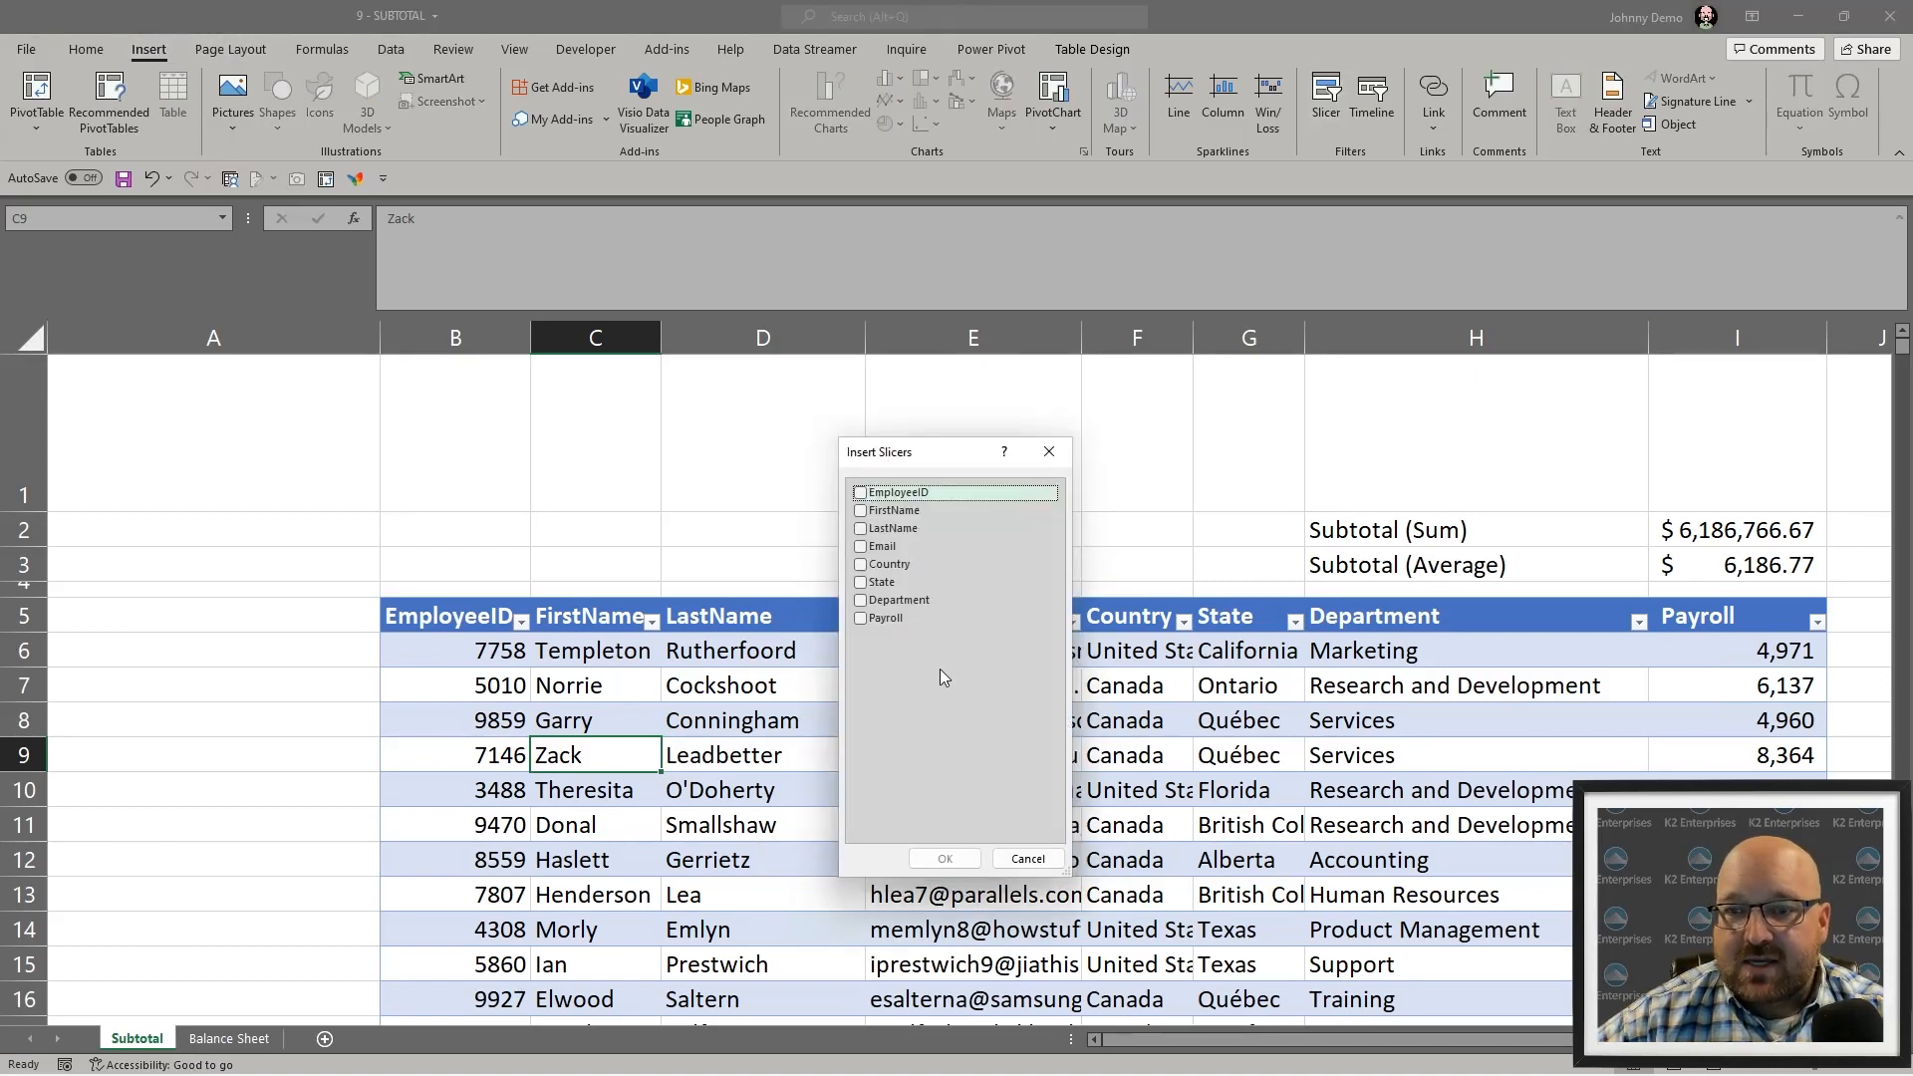
left_click(863, 600)
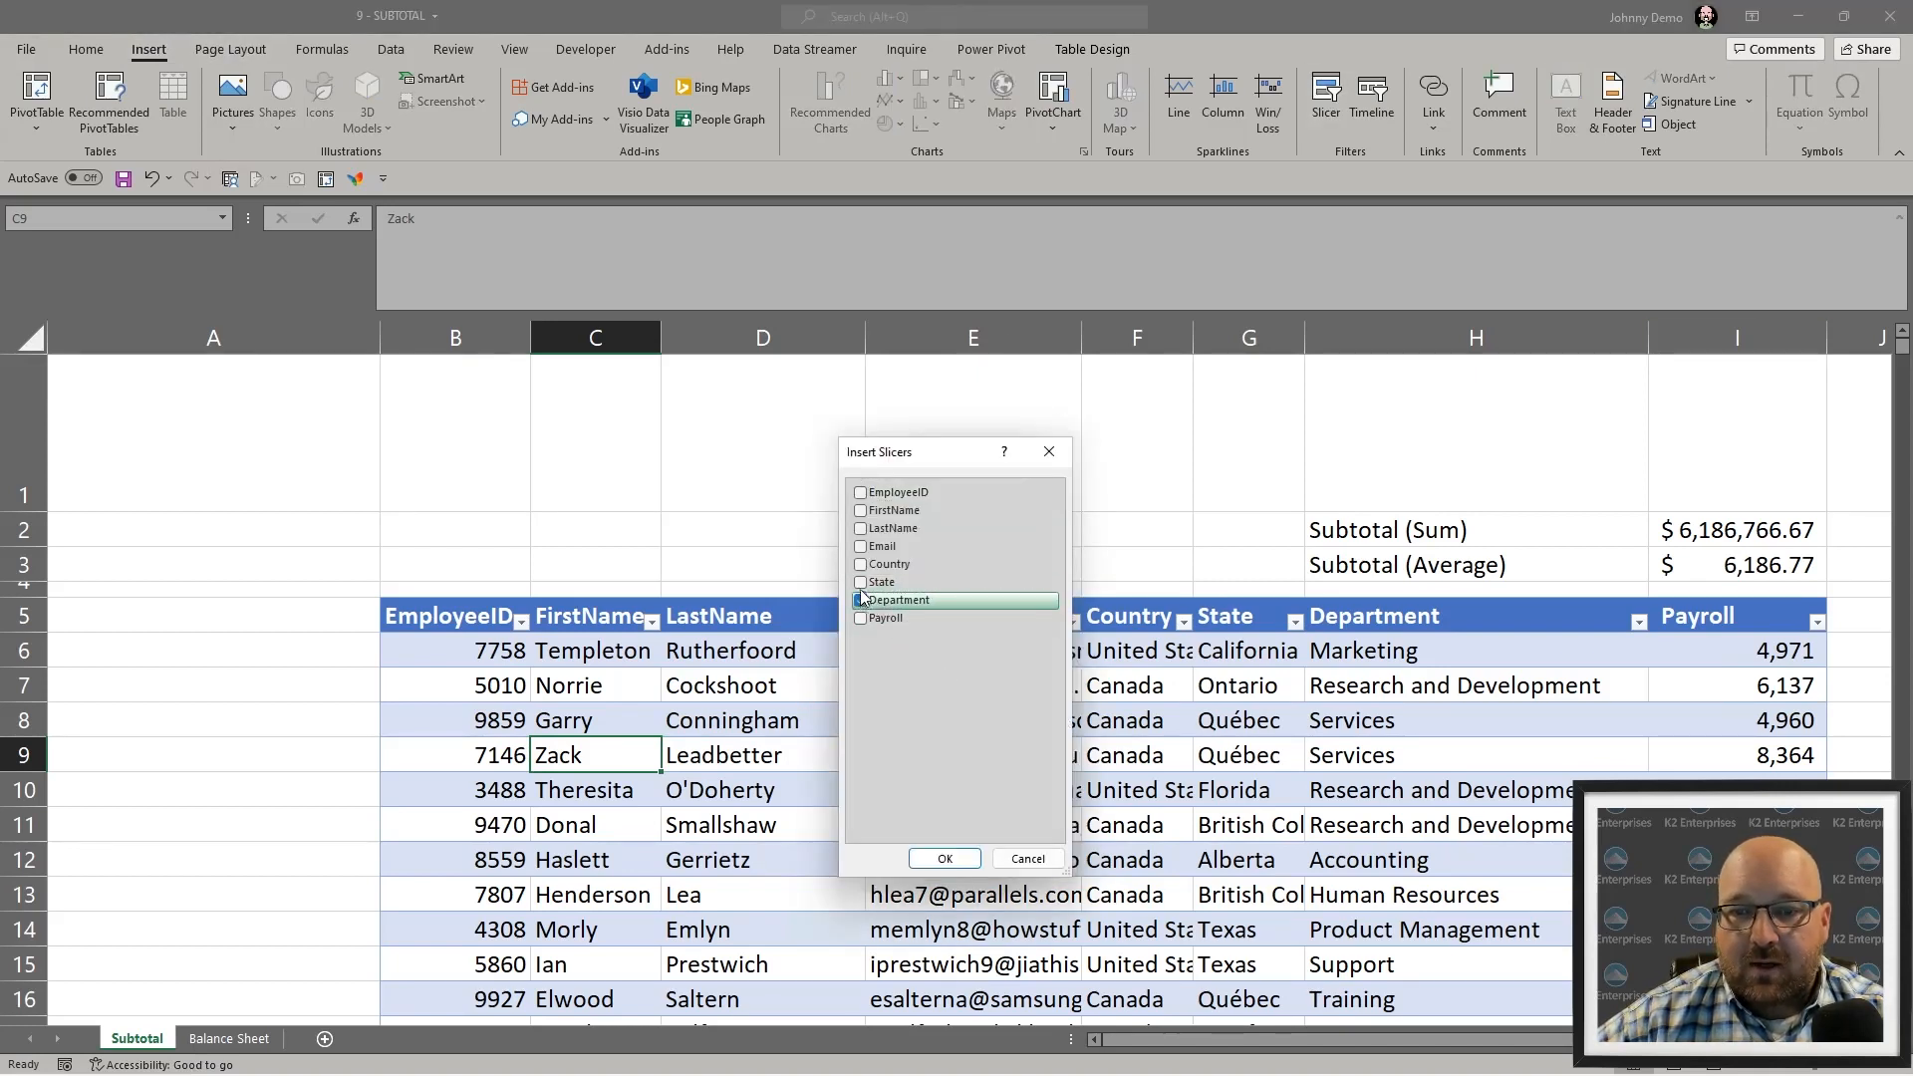
left_click(861, 582)
left_click(861, 565)
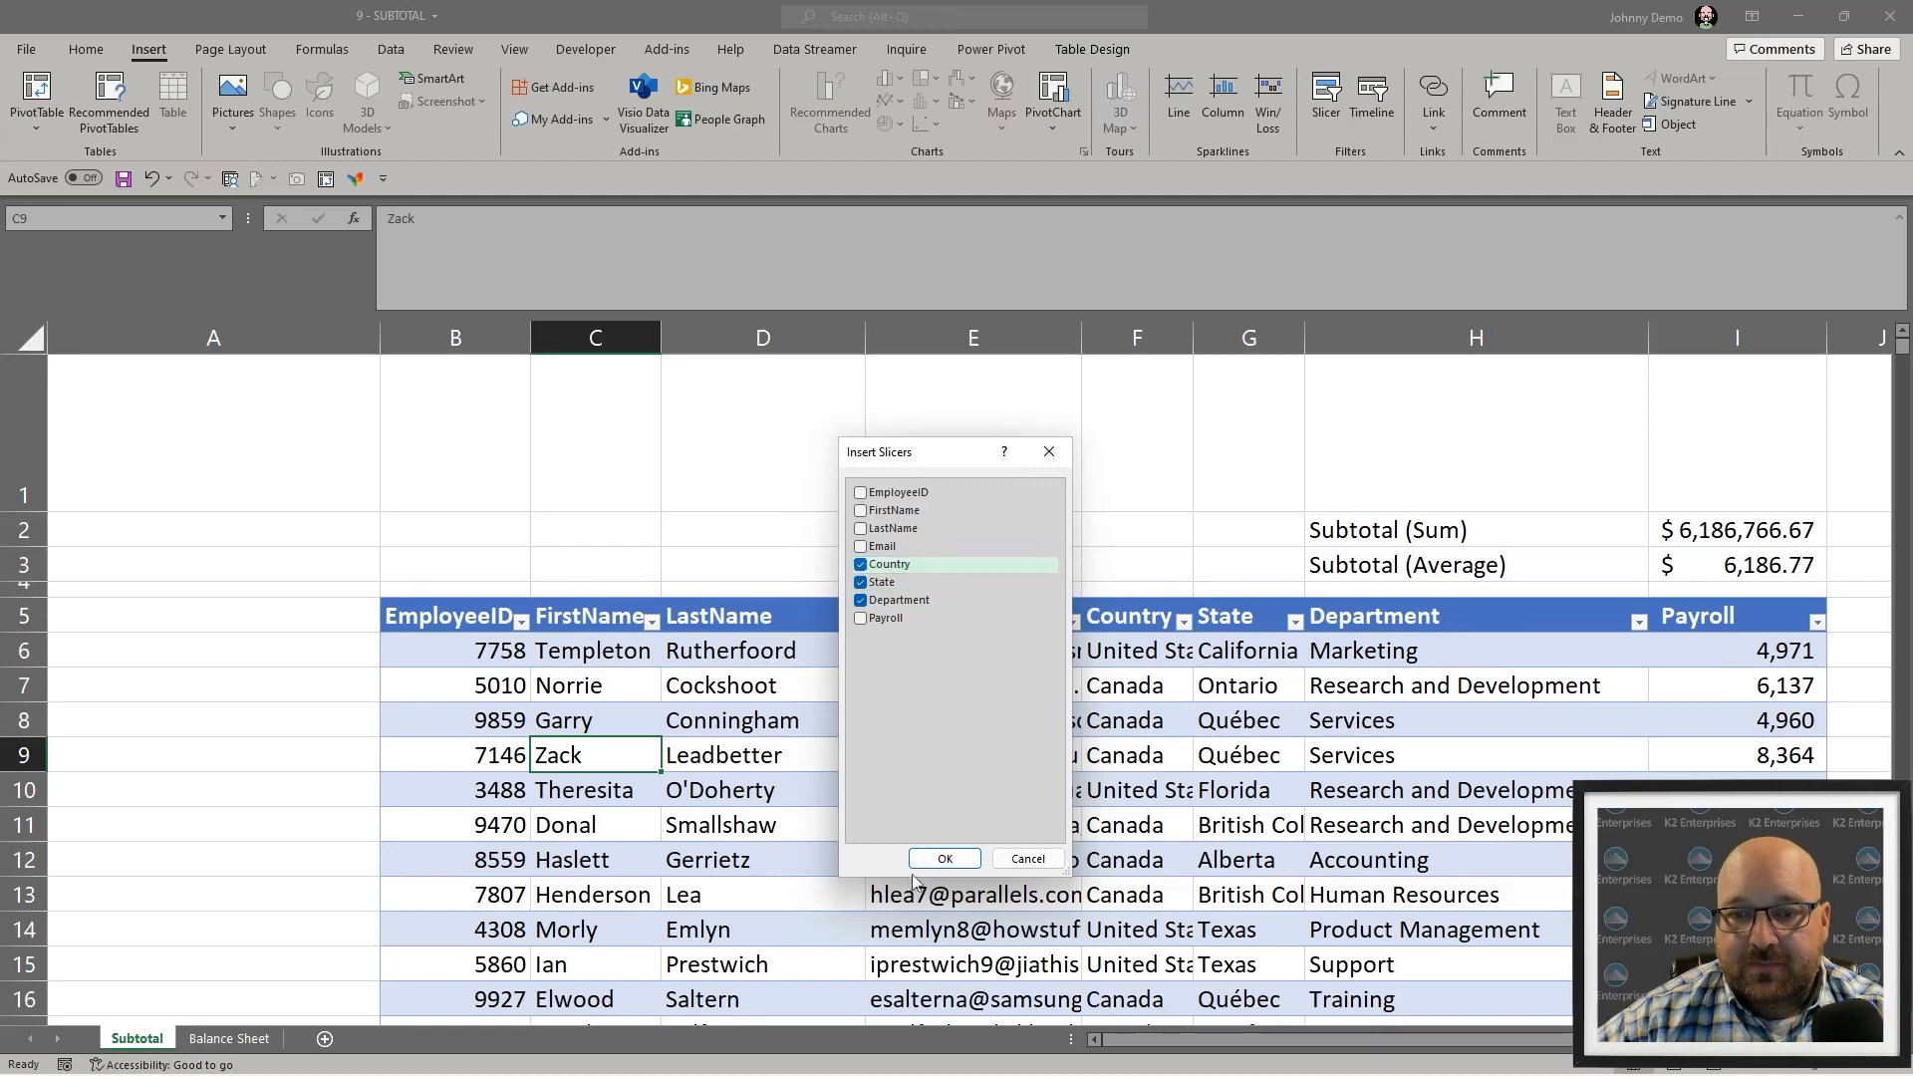
left_click(942, 859)
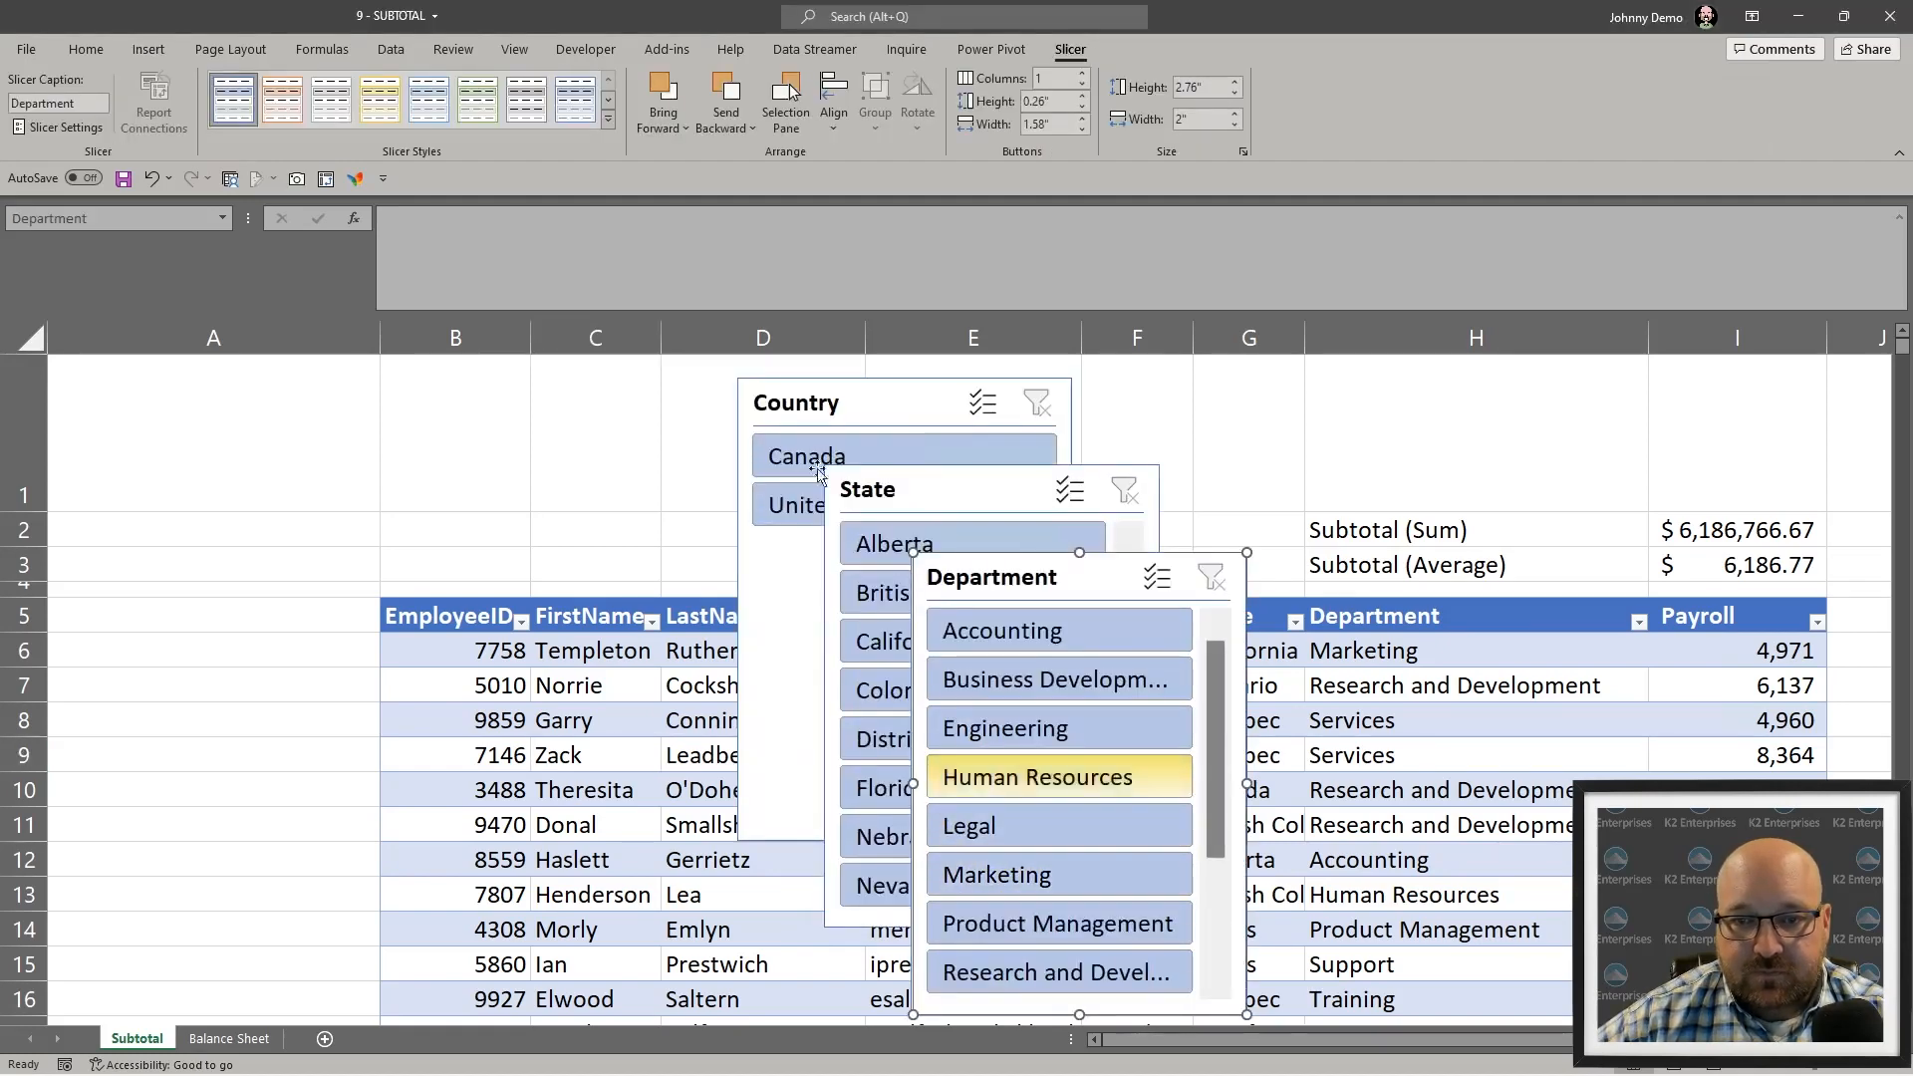
- Pull the Country slicer away from the other slicers and shorten it to 1.13" high
left_click_drag(797, 394, 108, 663)
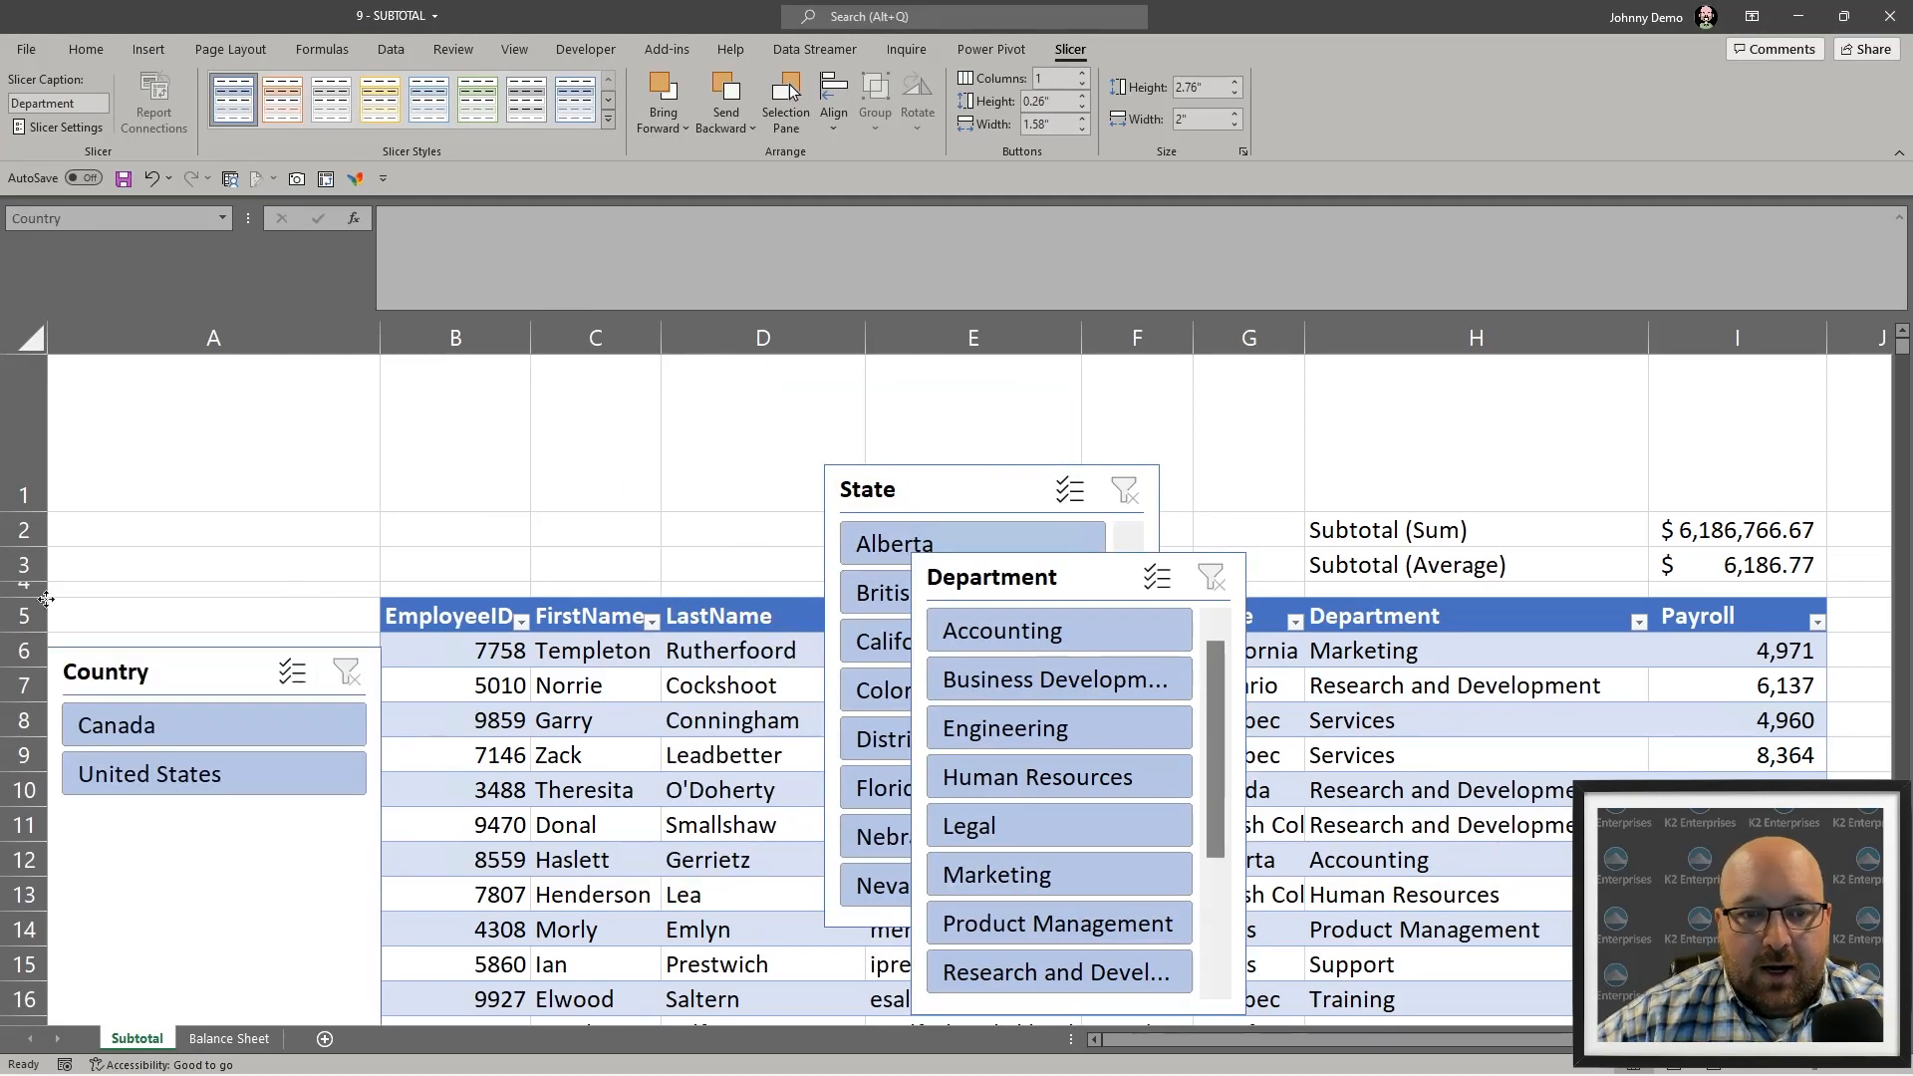
left_click_drag(45, 598, 384, 411)
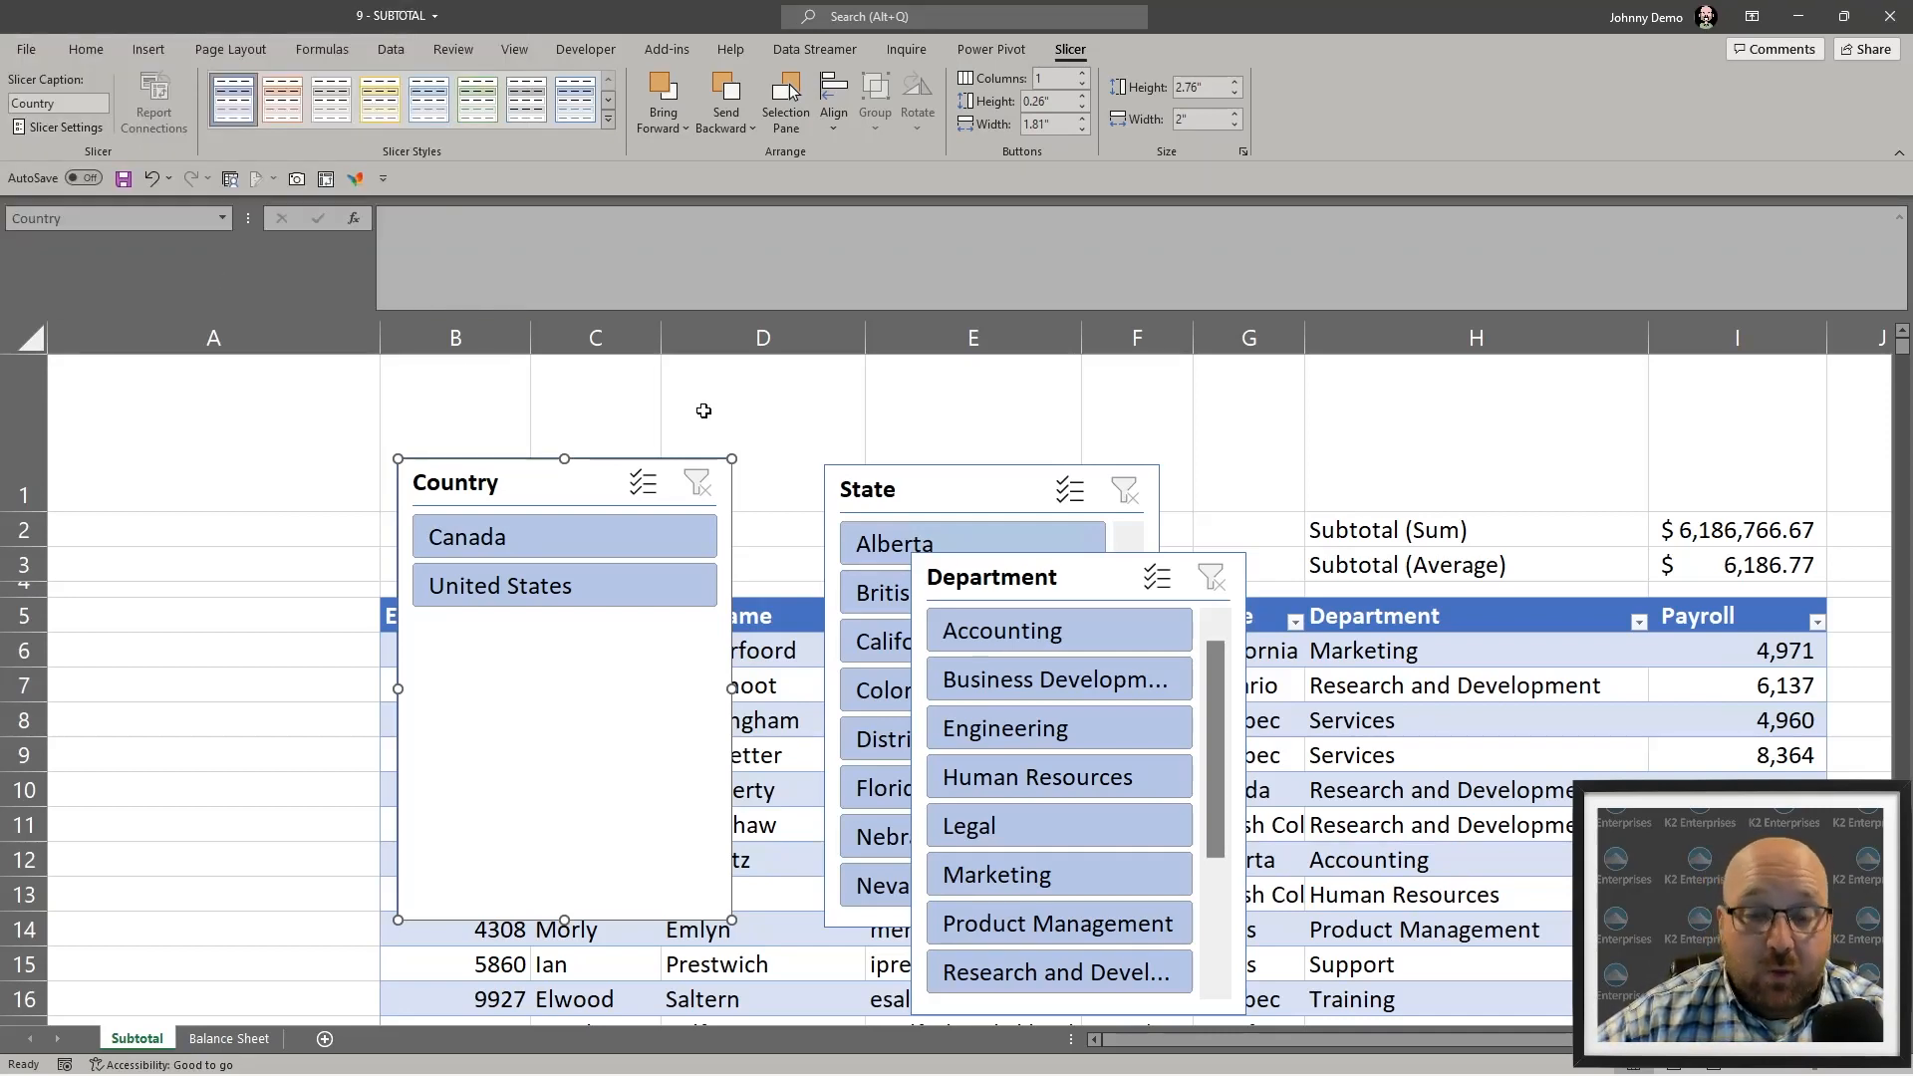
left_click_drag(572, 461, 569, 734)
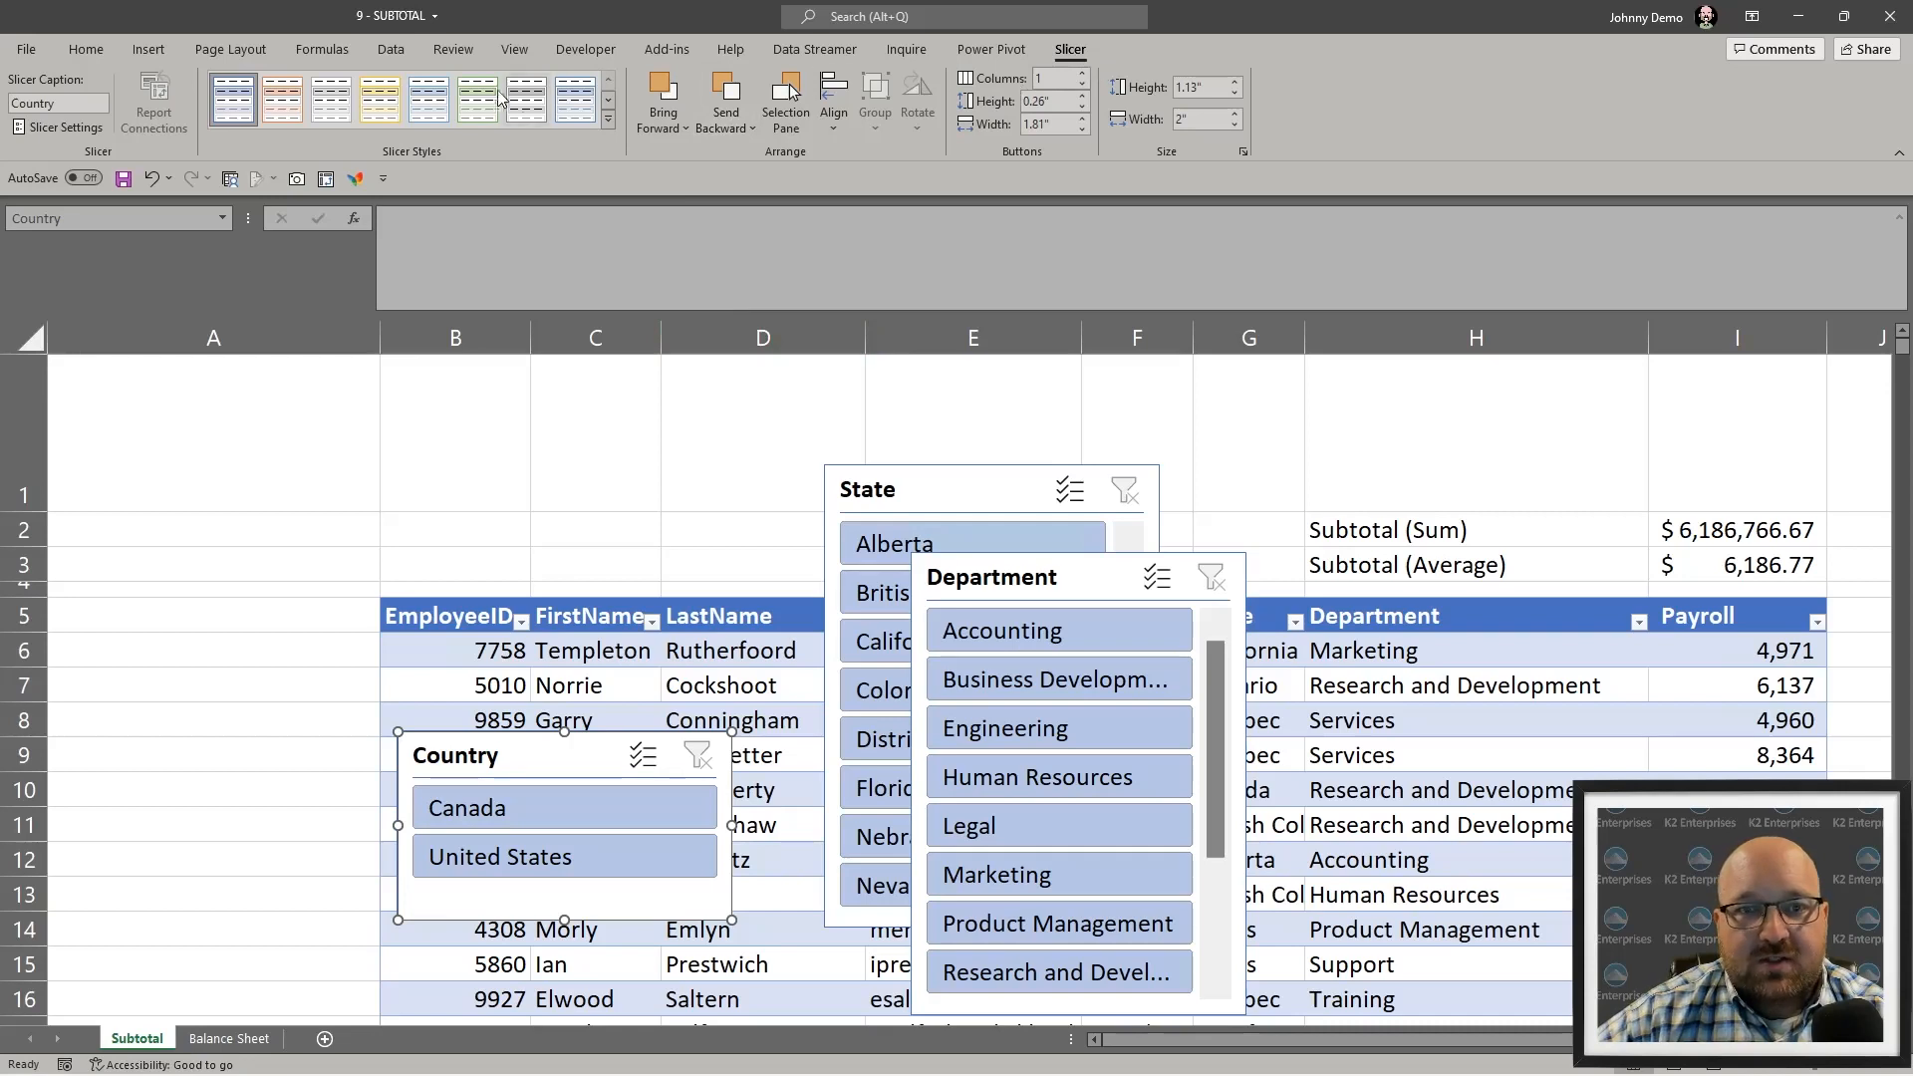
- Apply the light green style to the Country slicer and the light orange style to the Department slicer
left_click(464, 100)
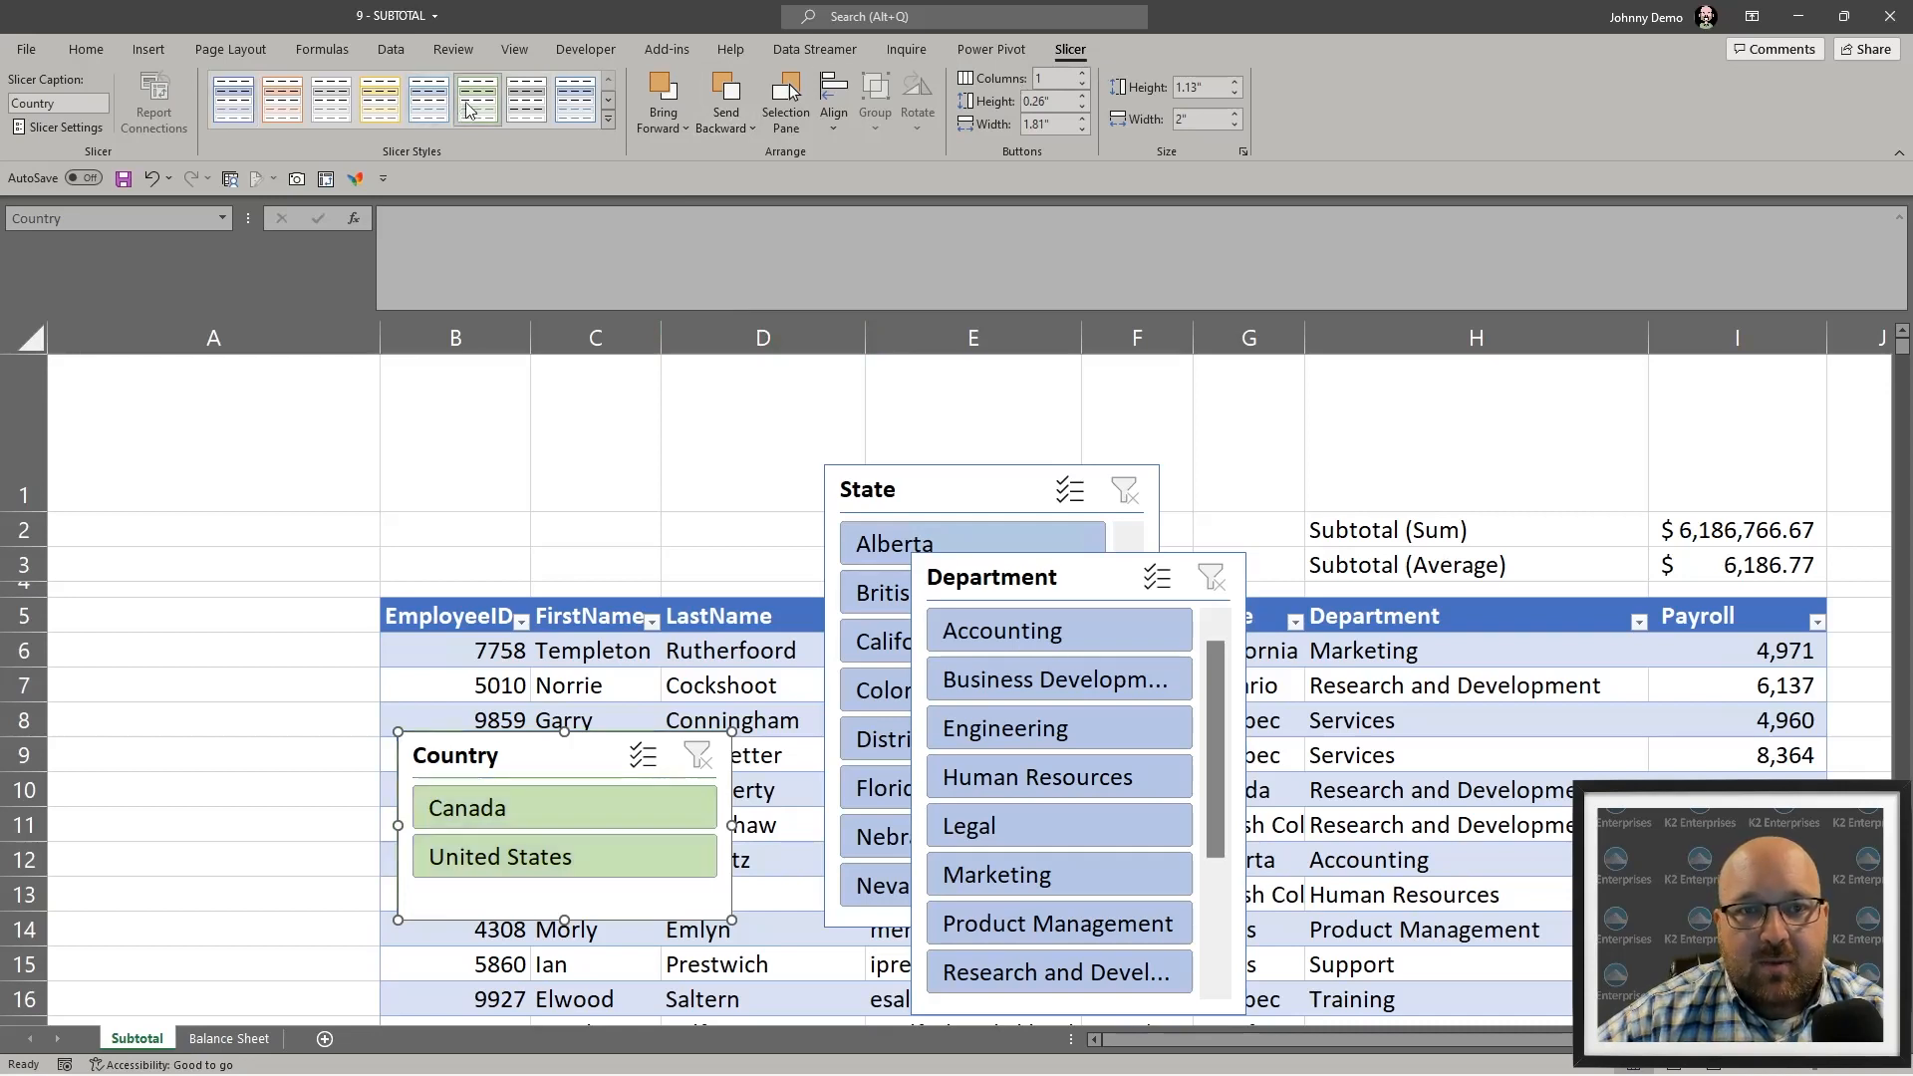
left_click(933, 551)
left_click(298, 102)
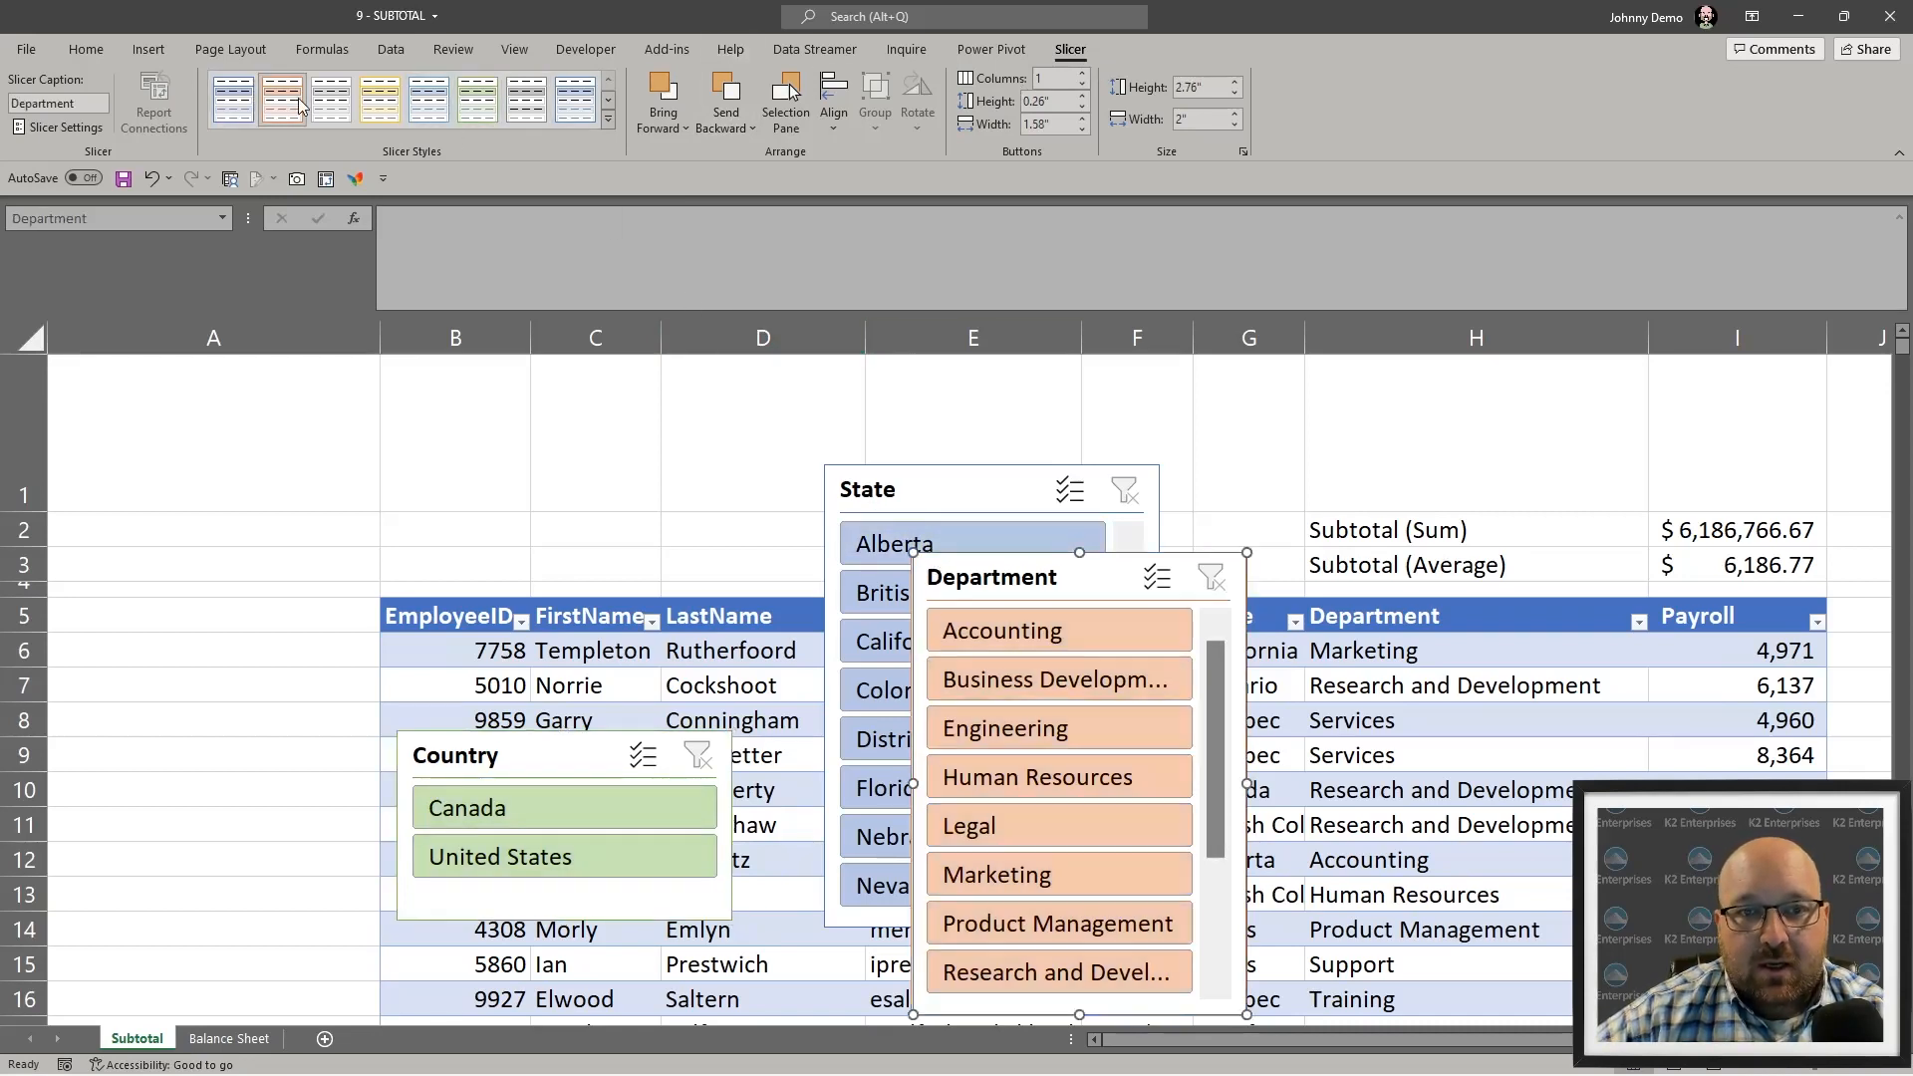
- Stack the Country slicer above the State slicer in column A, shrinking Country to about 1" high by 1.85" wide
left_click_drag(493, 735, 140, 592)
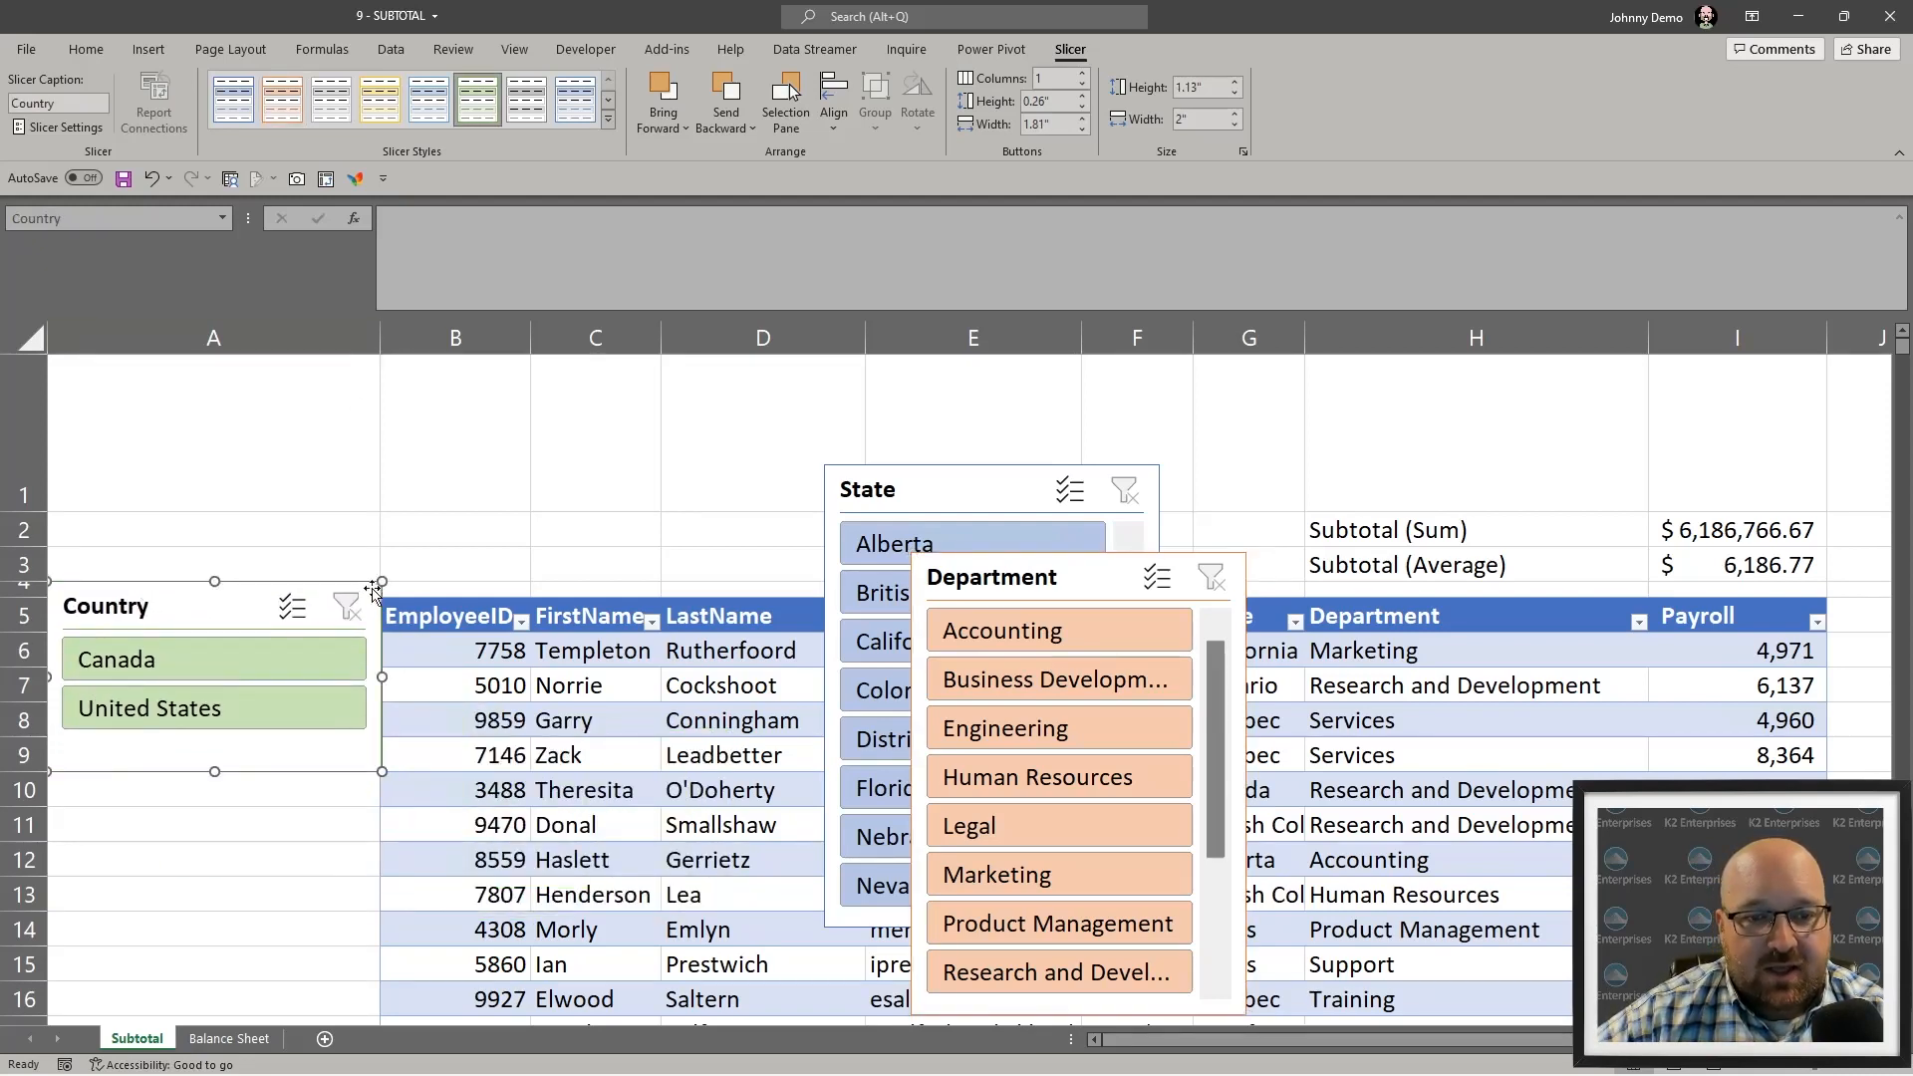
mouse_move(382, 582)
left_mouse_down()
mouse_move(345, 592)
mouse_move(357, 603)
left_mouse_up()
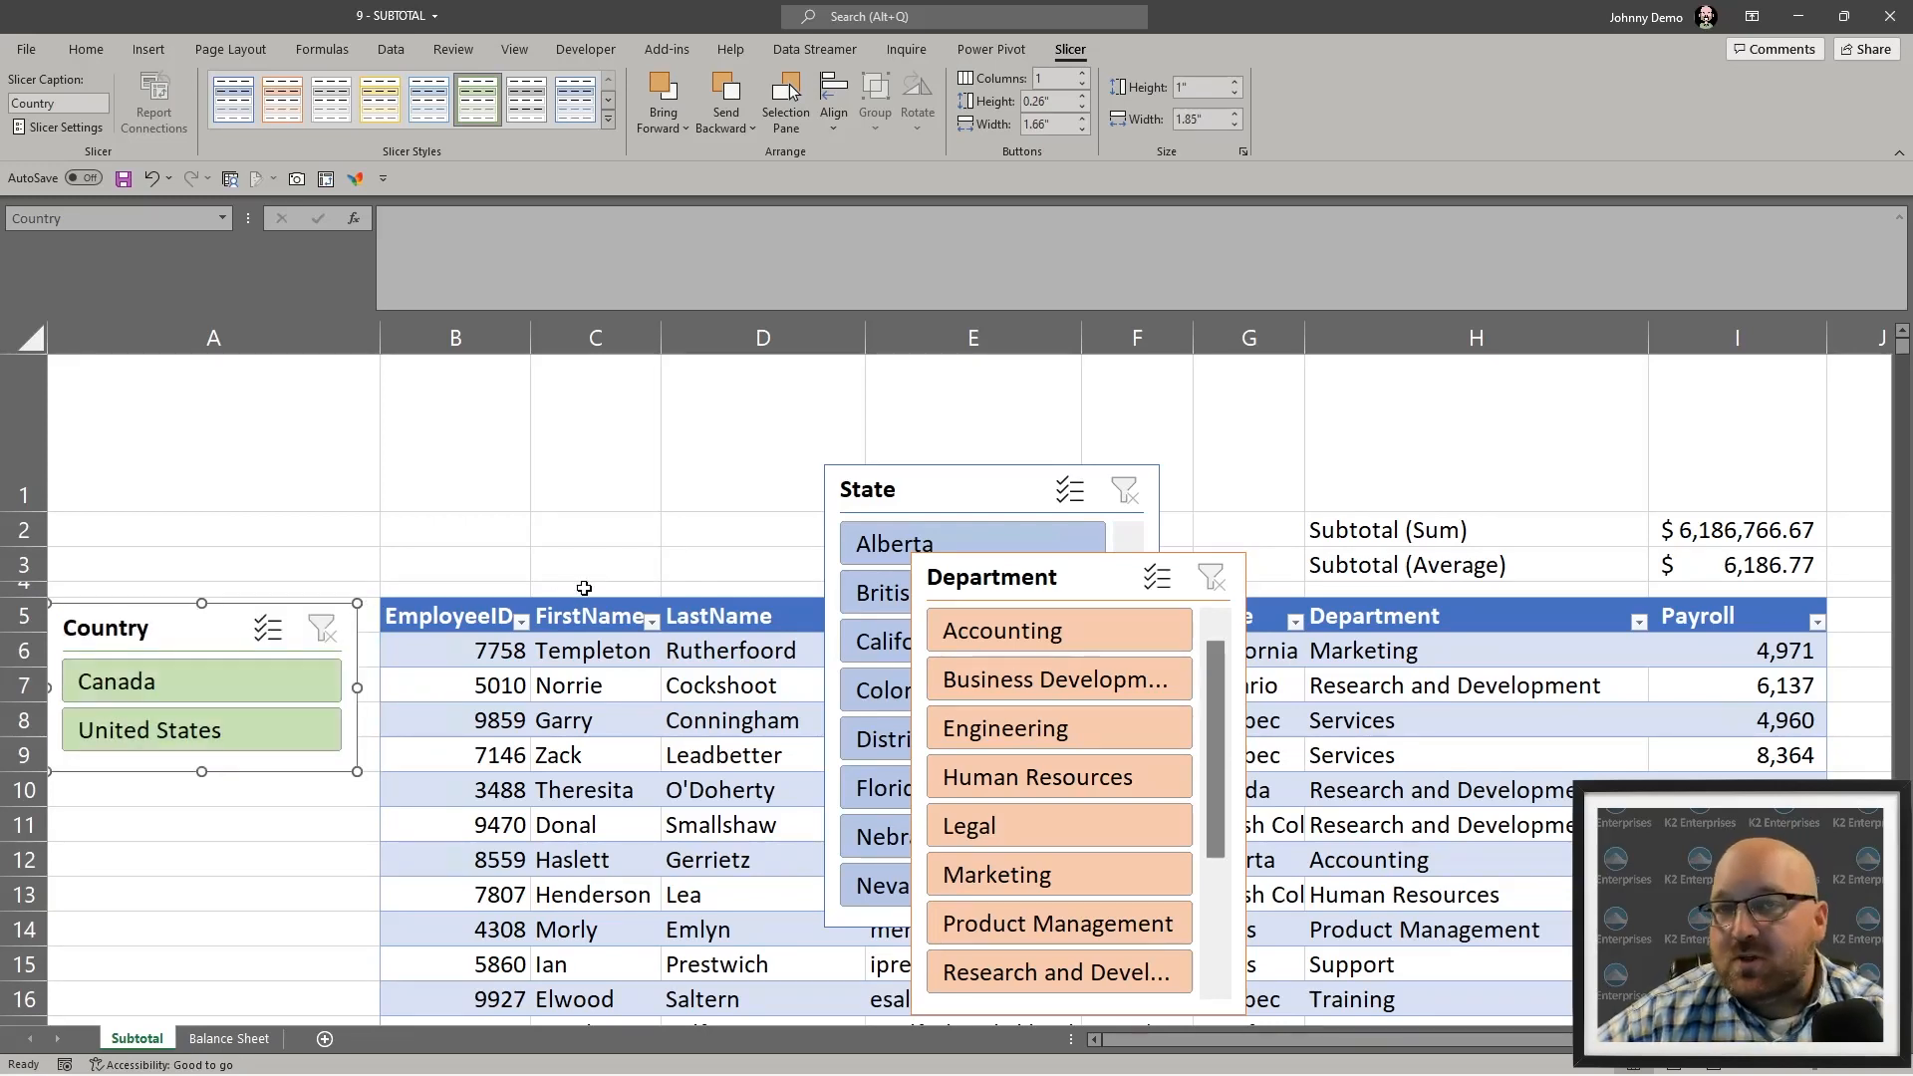
left_click_drag(911, 495, 134, 820)
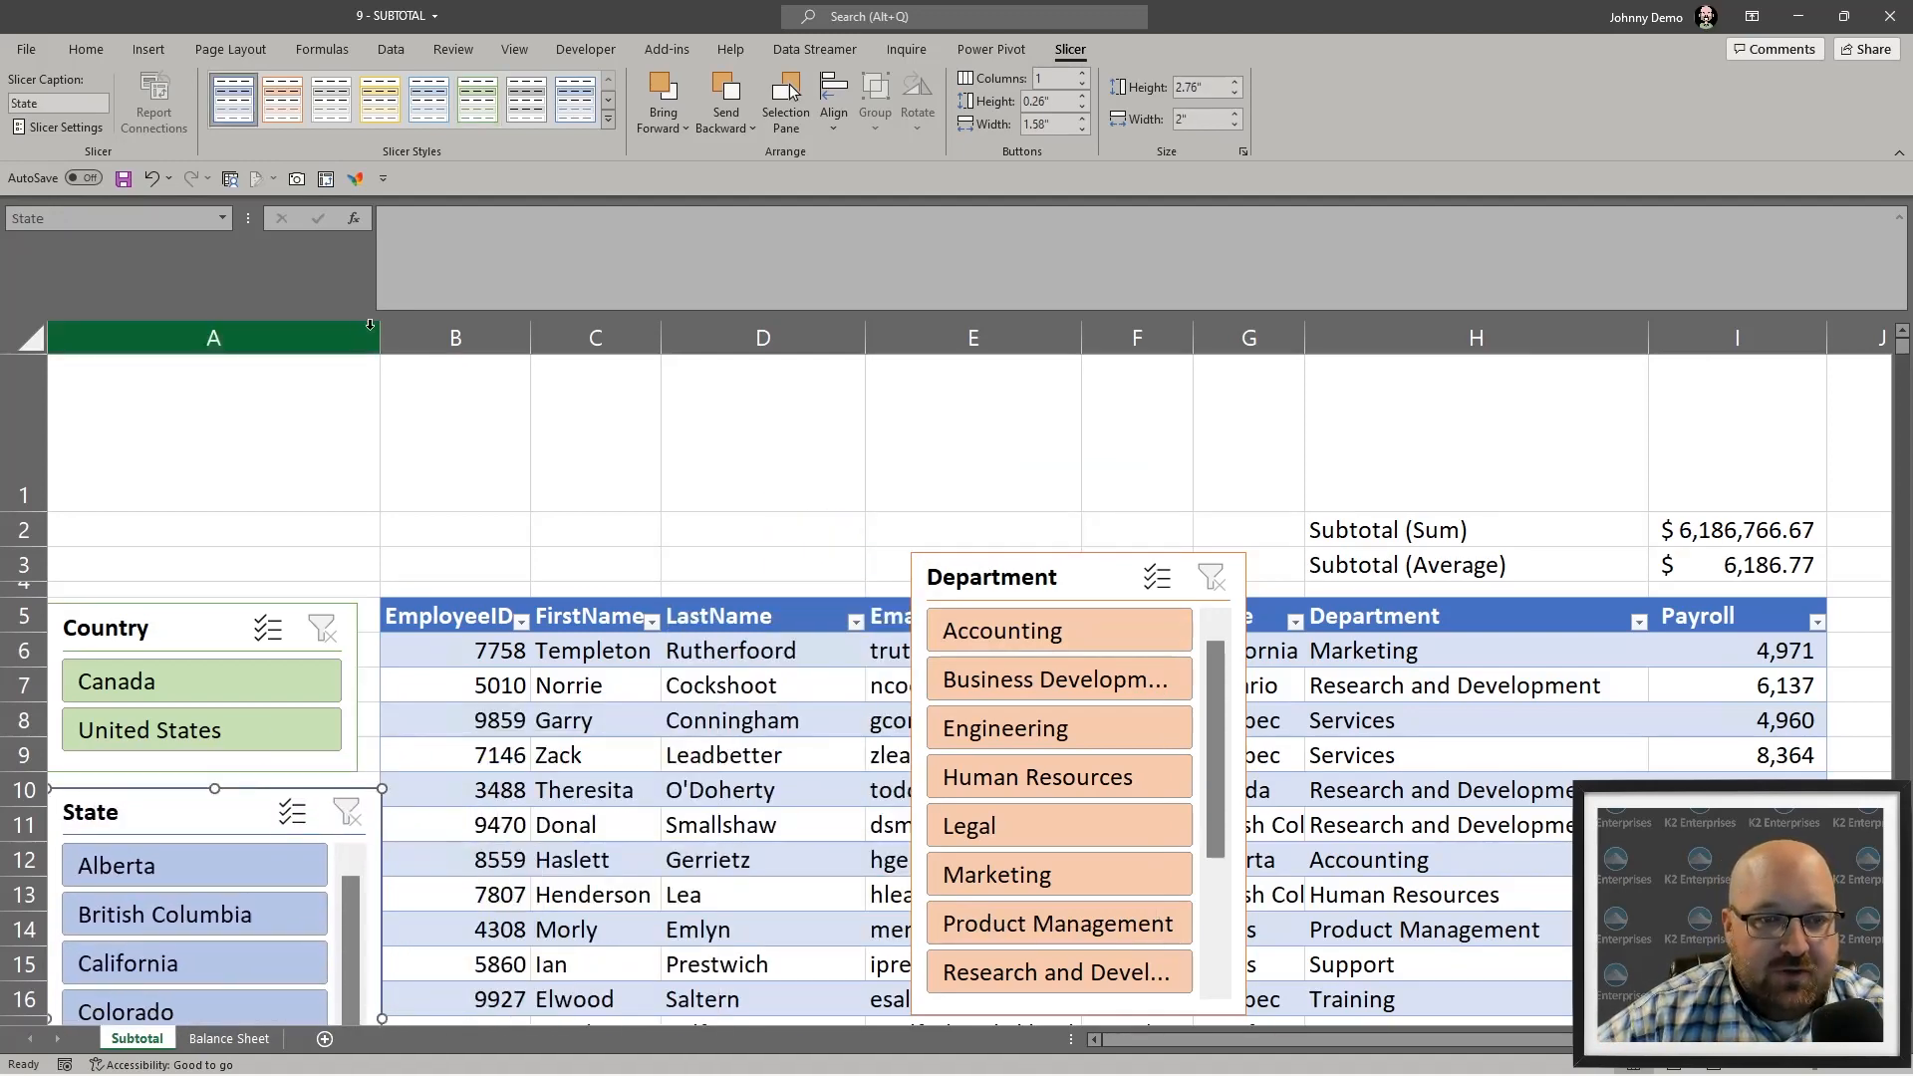
- Widen column A slightly and narrow the State slicer to match the width of the Country slicer
left_click_drag(369, 325, 397, 325)
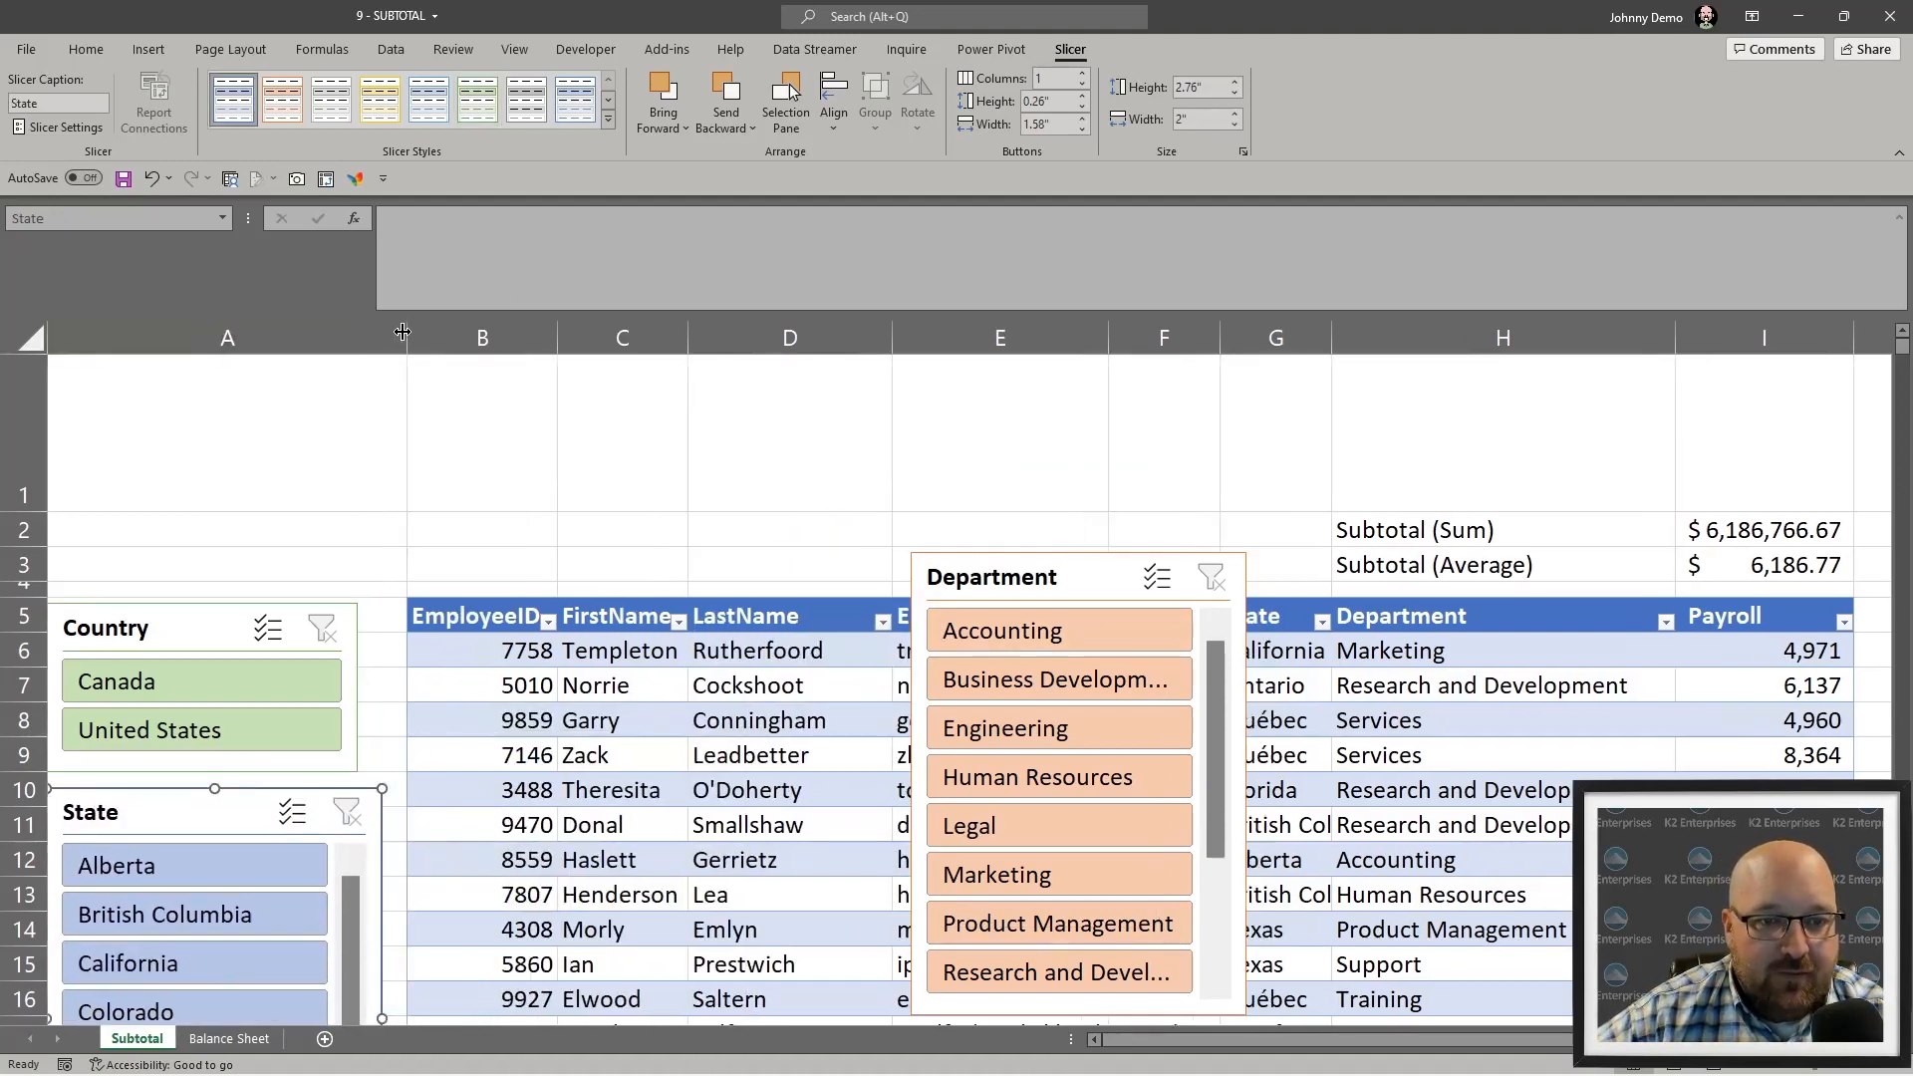
left_click(420, 465)
scroll(470, 455, "down", 2, "ctrl")
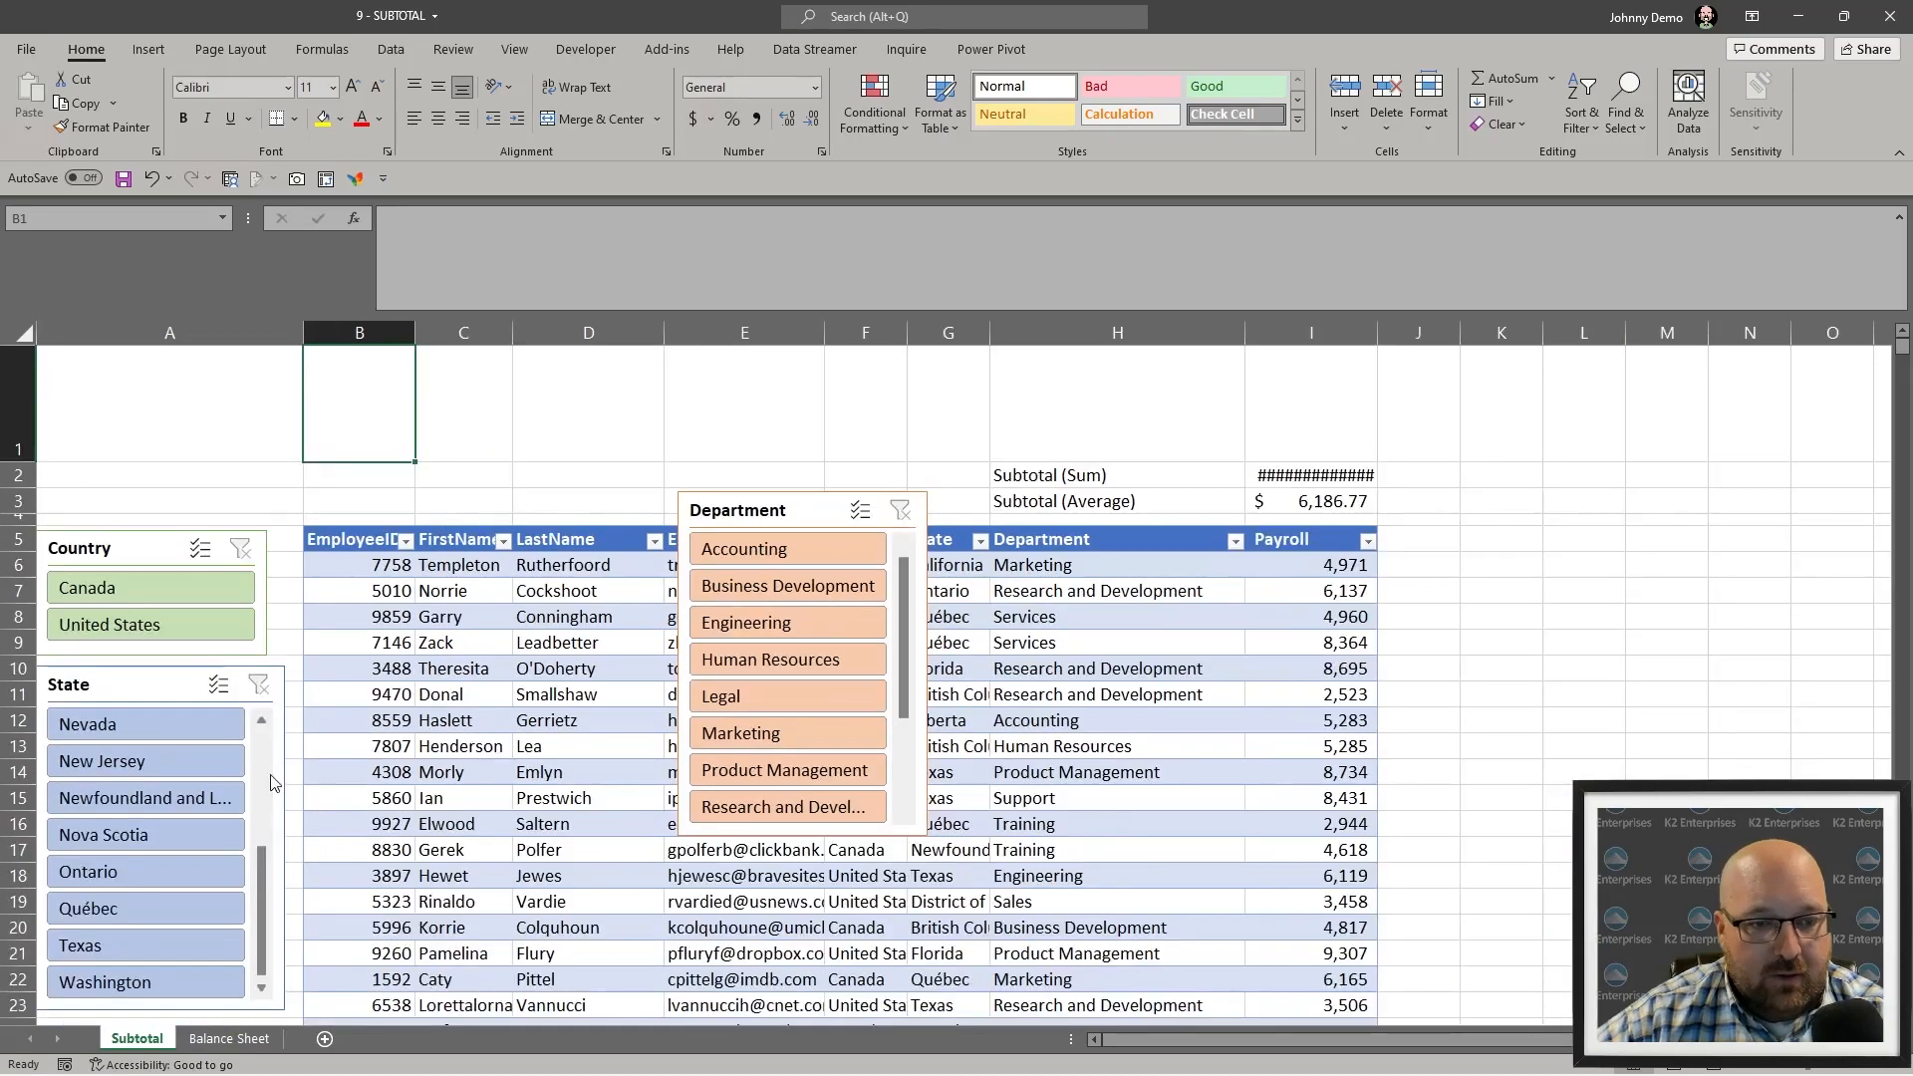
left_click(285, 688)
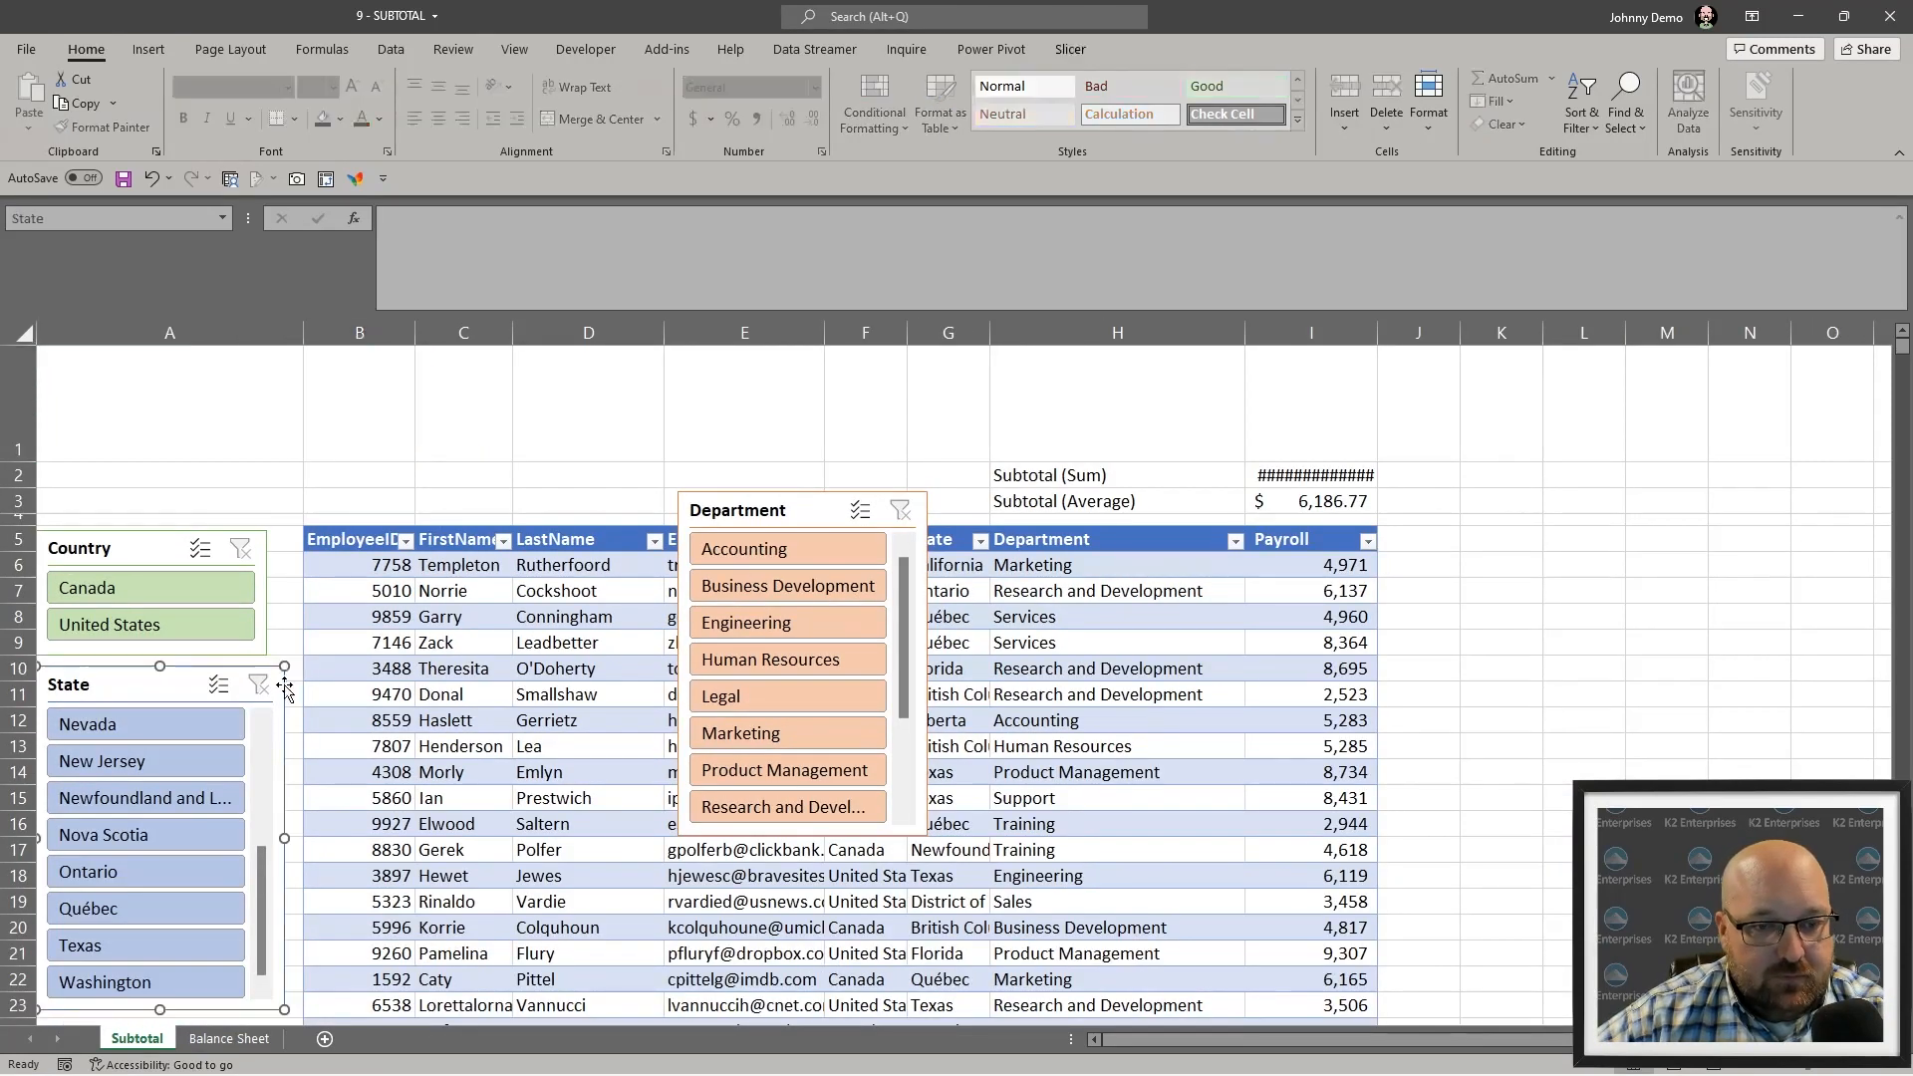
left_click_drag(284, 838, 265, 838)
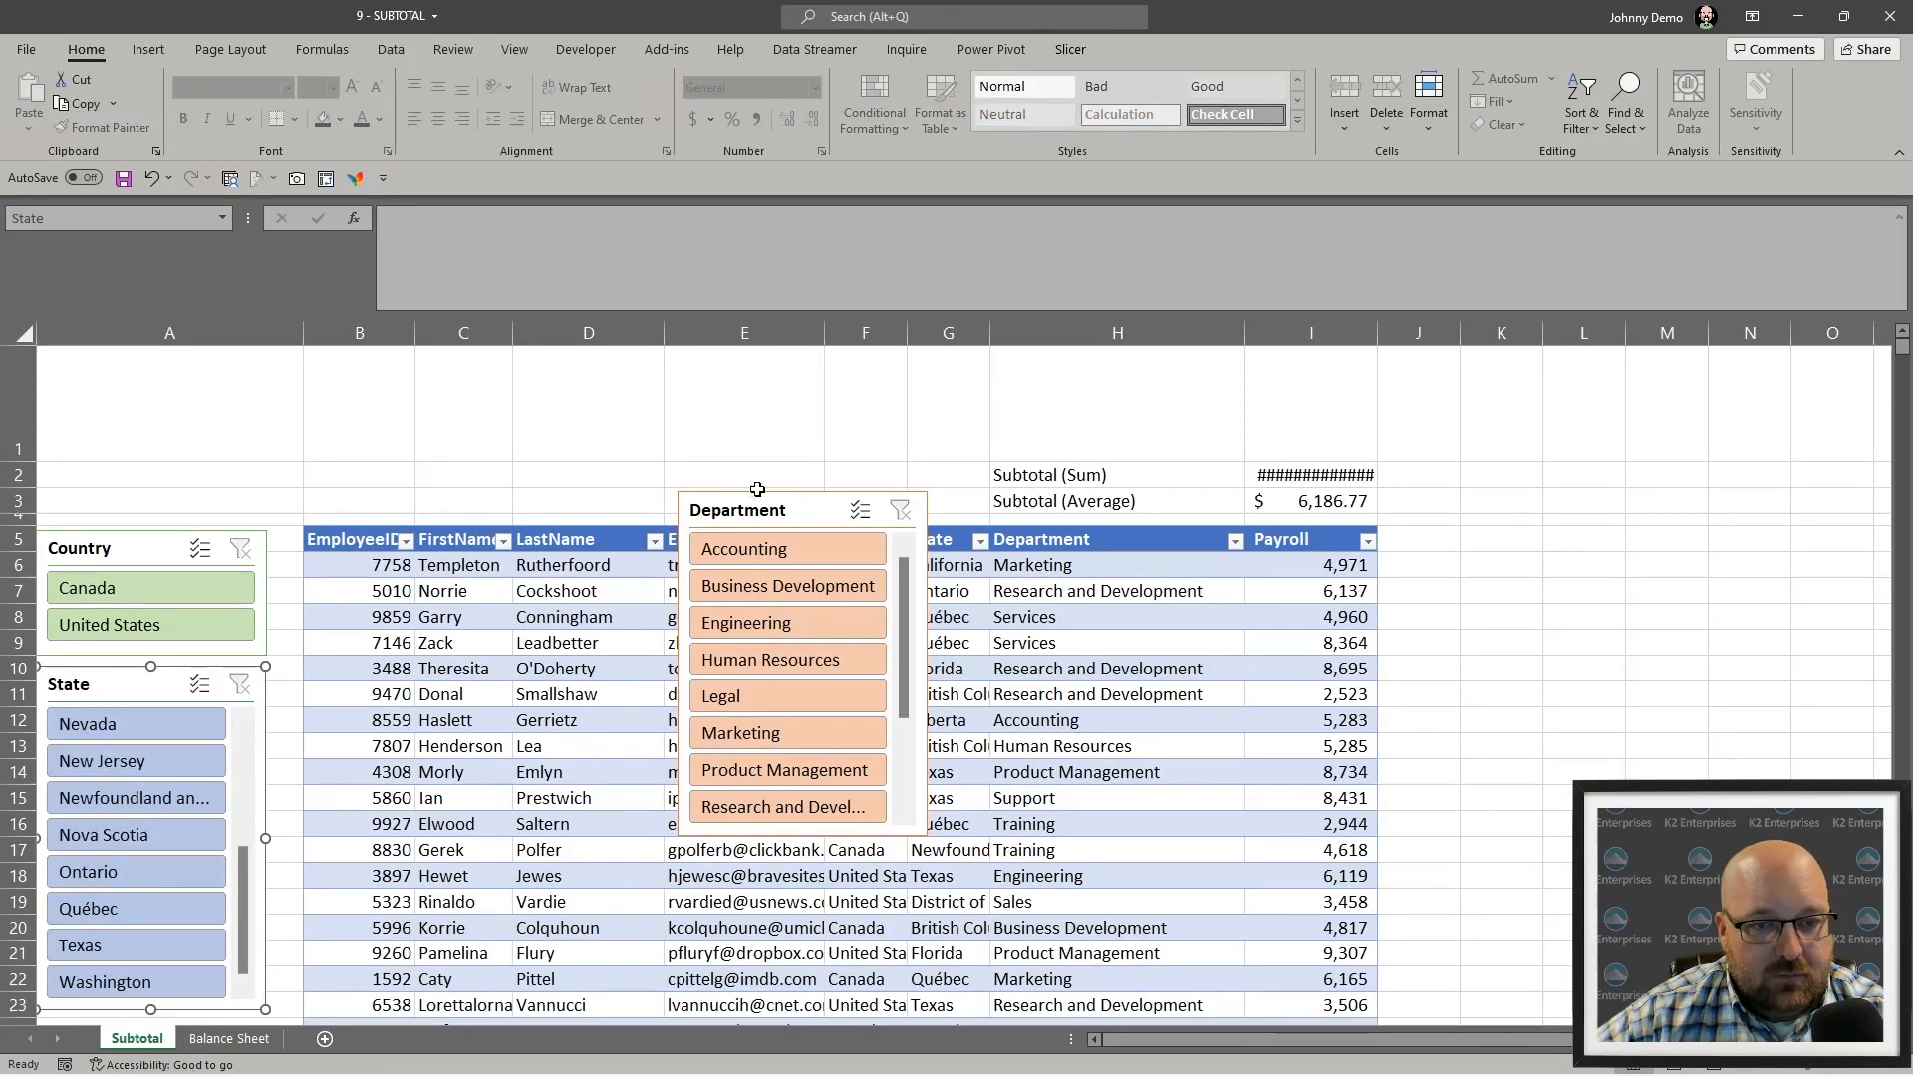
- Place the Department slicer above the table, stretch it to about 7.49" by 1.19", and set it to 4 columns
left_click_drag(740, 506, 110, 370)
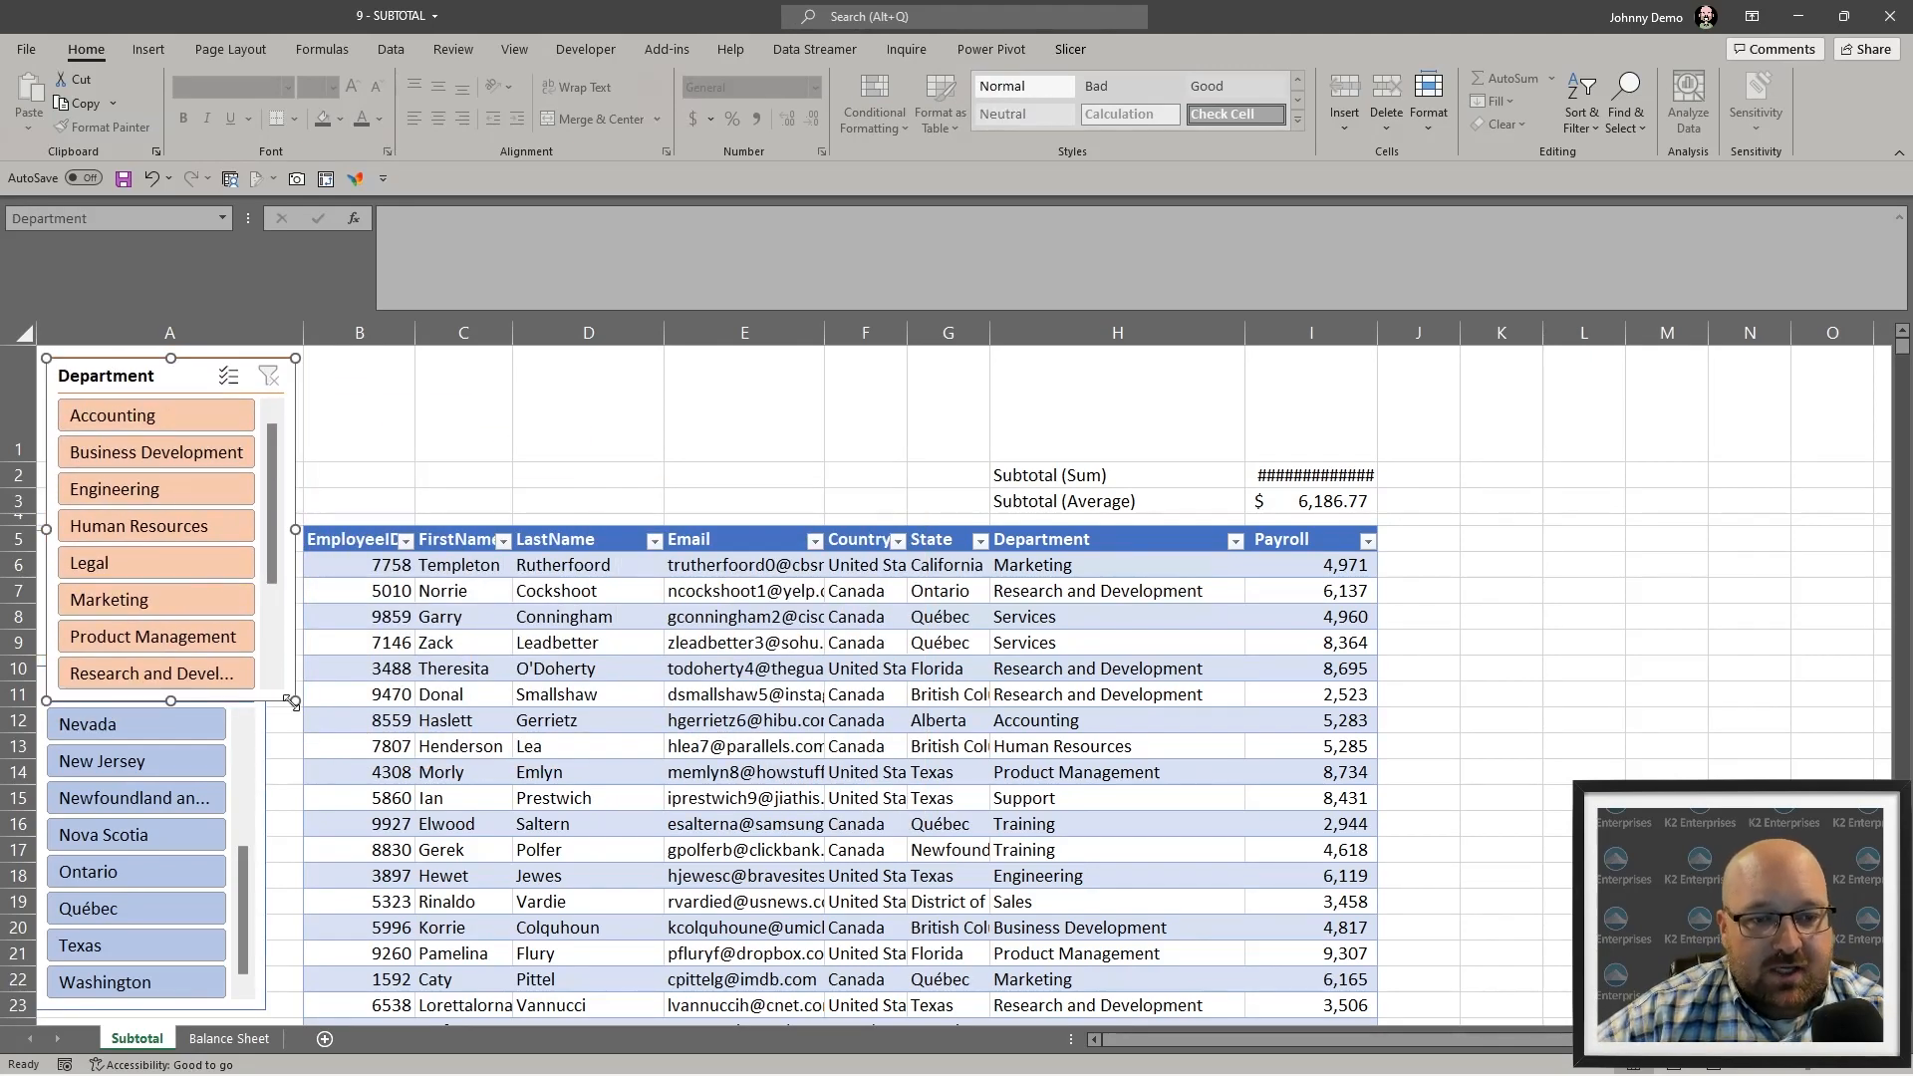
left_click_drag(292, 703, 978, 505)
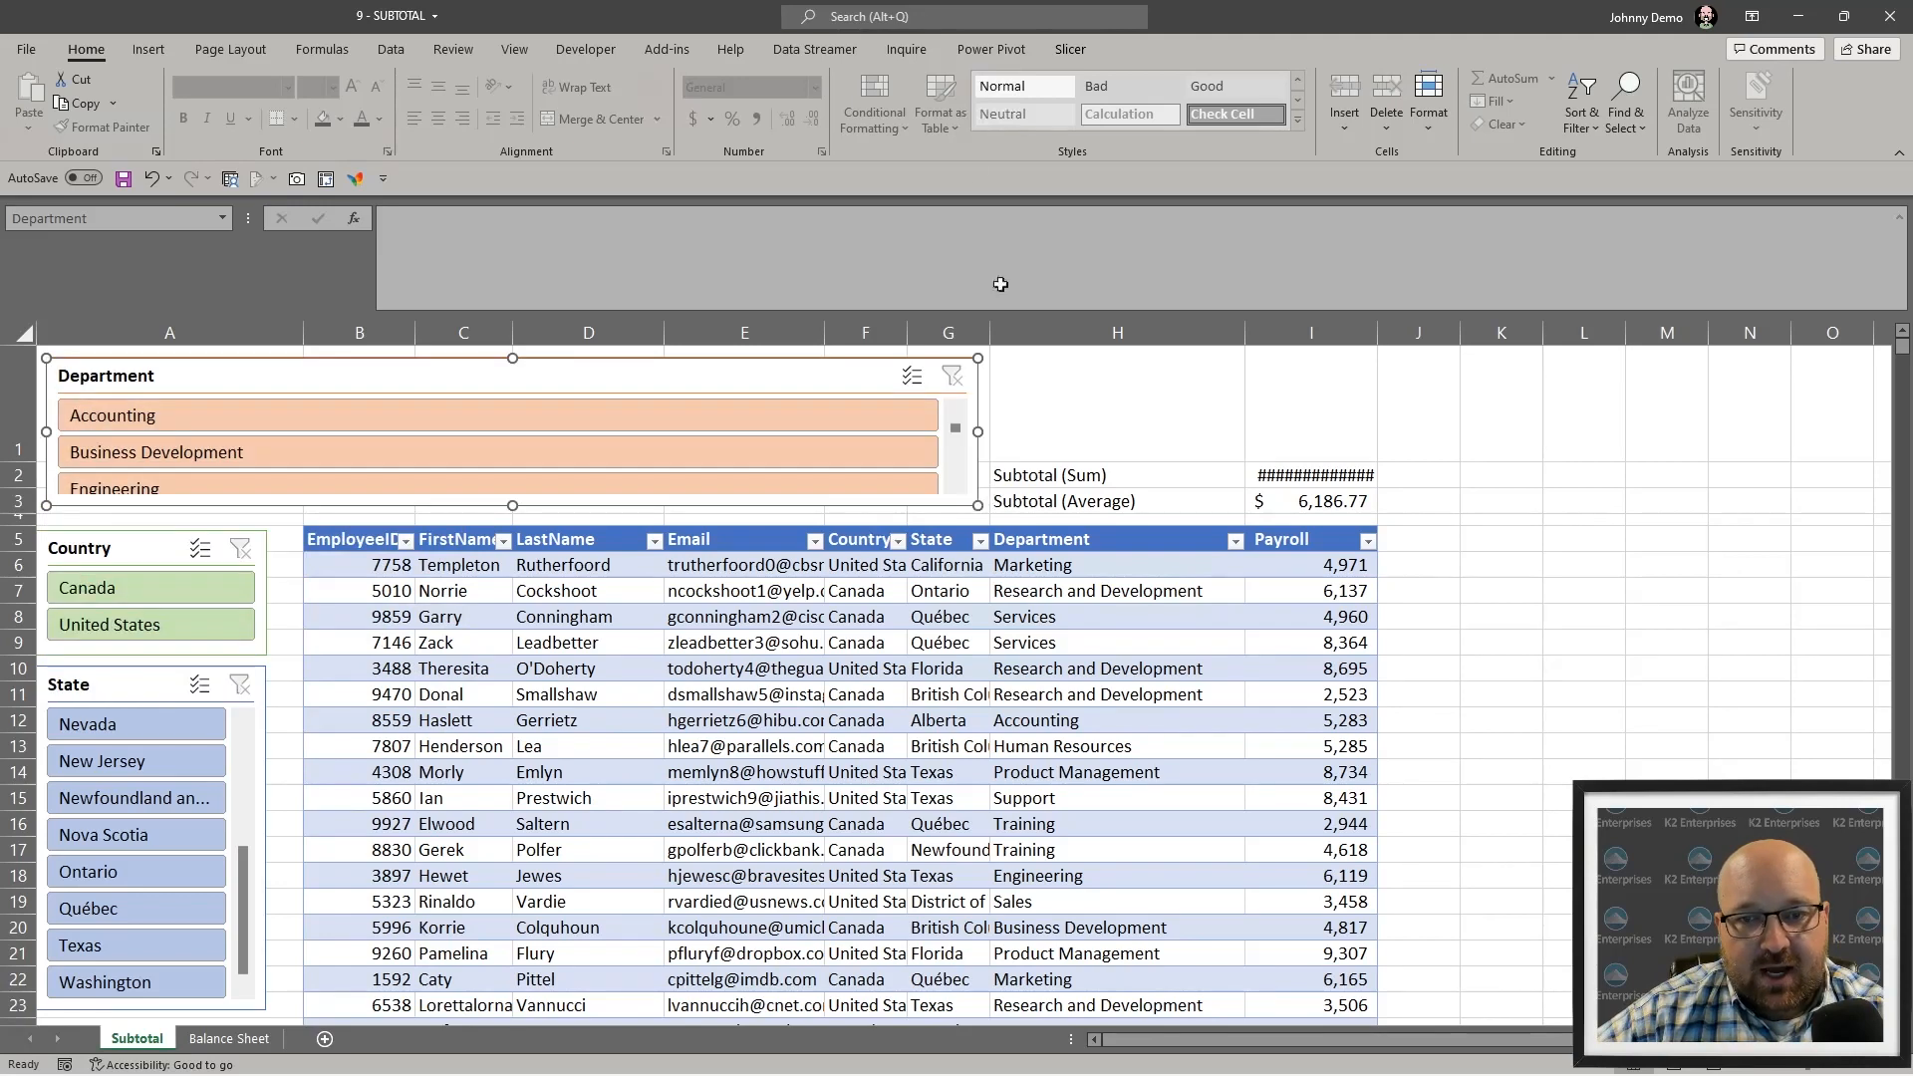
left_click(1073, 52)
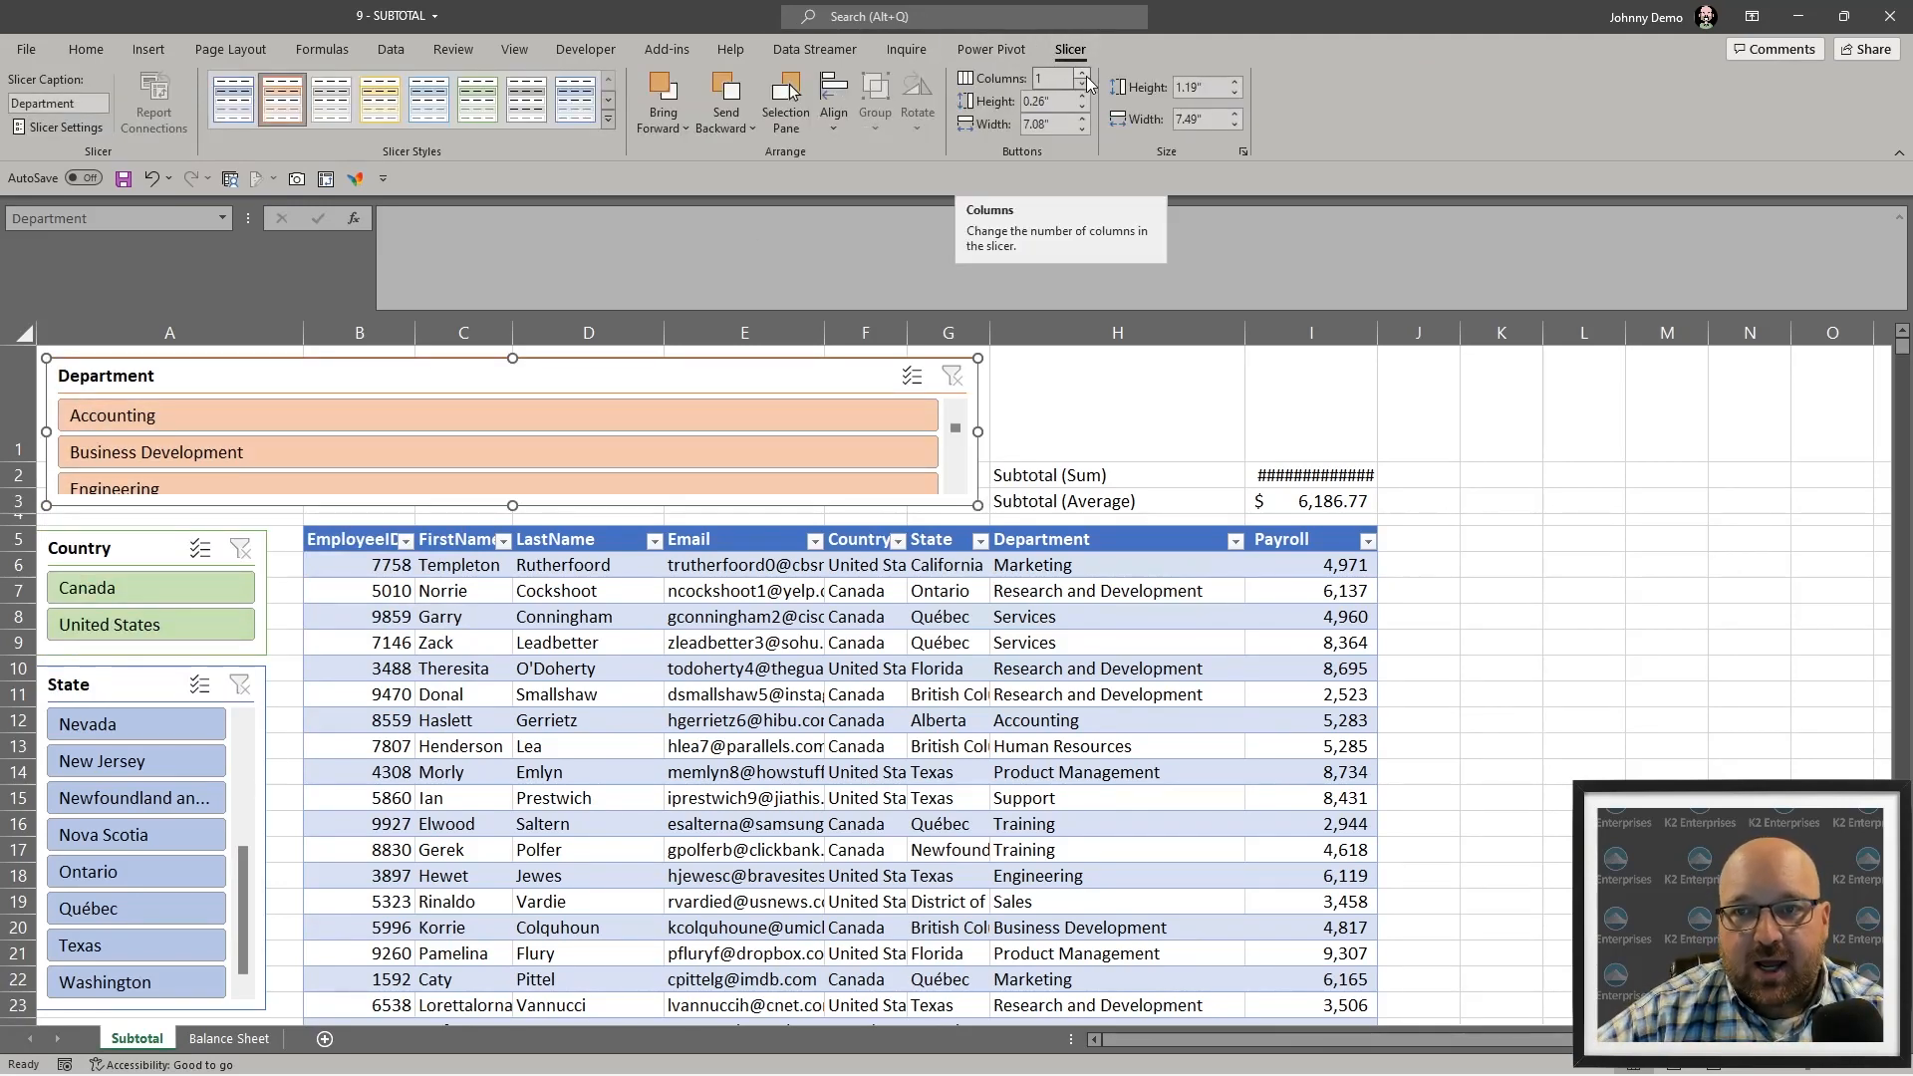
left_click(1083, 73)
left_click(1083, 74)
left_click(1083, 74)
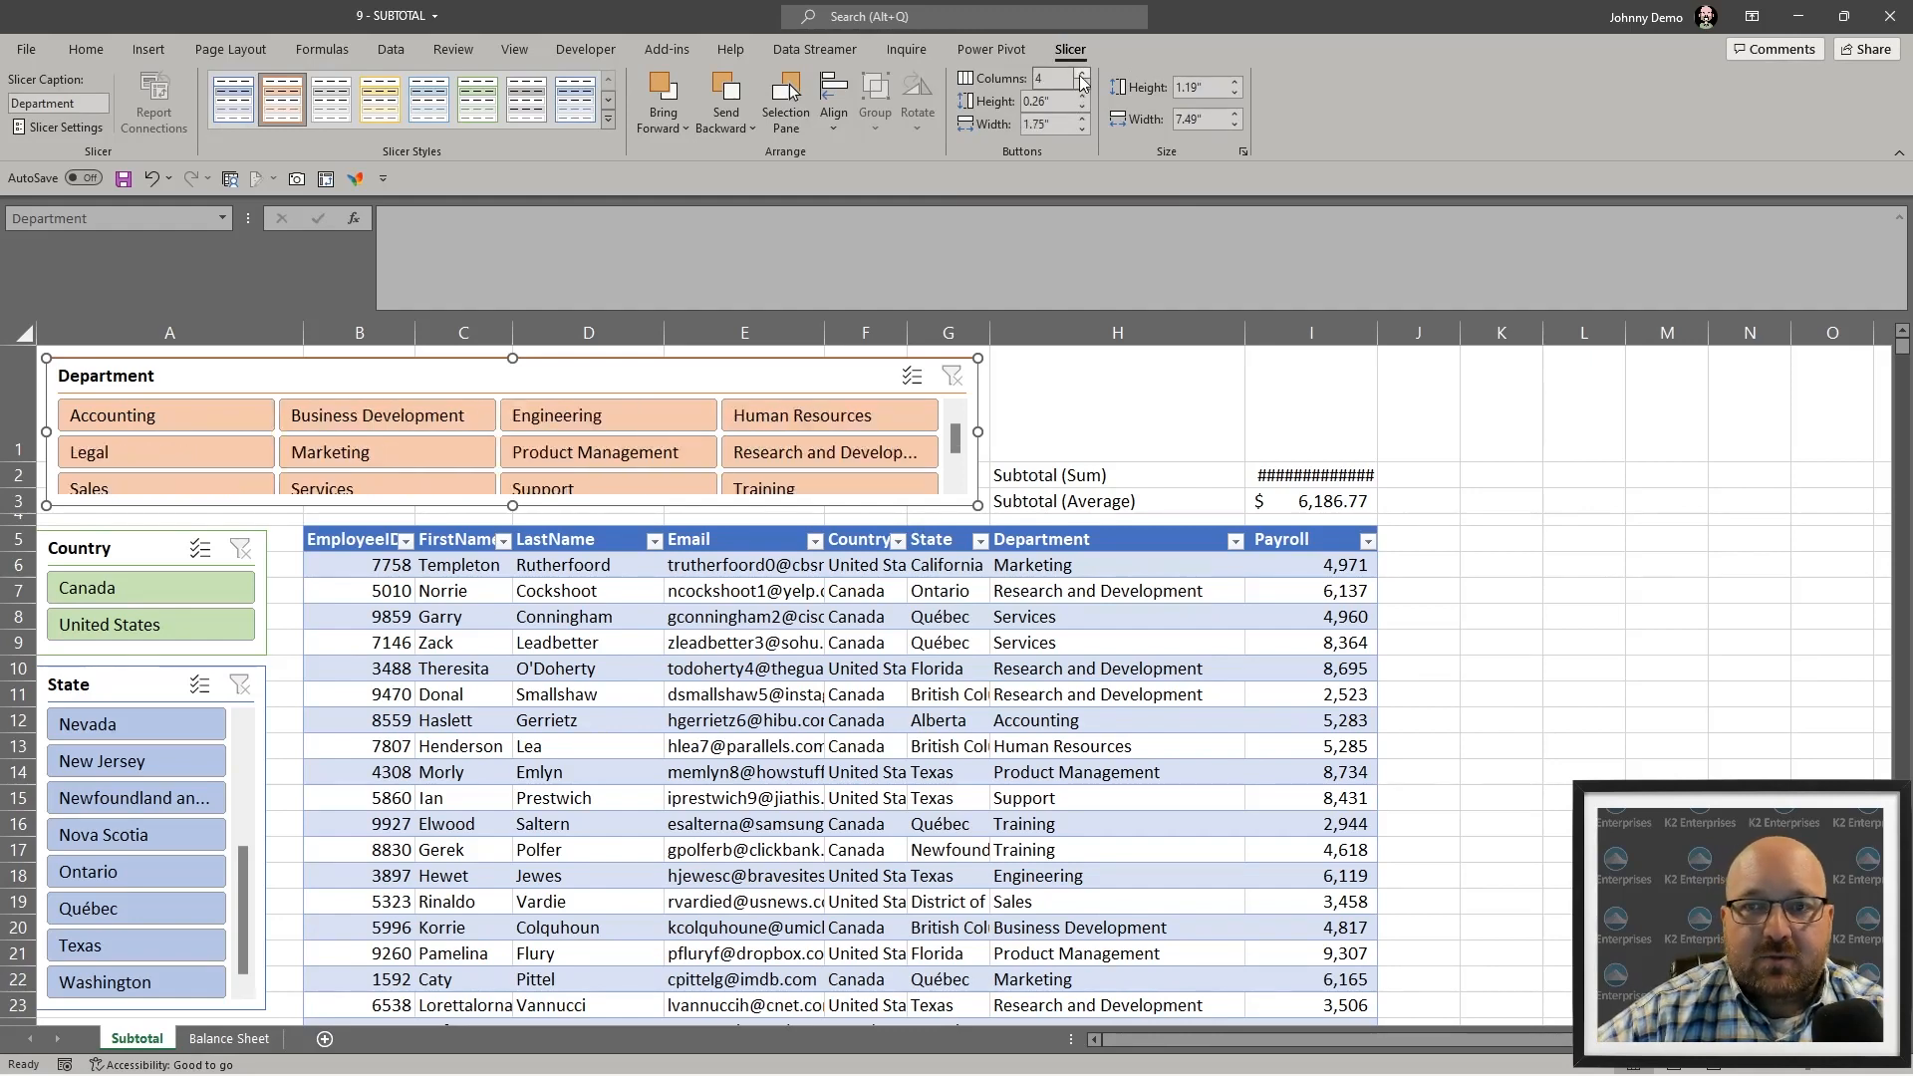
- Autofit the Payroll column and use the slicers to filter the table to United States, Texas and Marketing
left_click(1739, 564)
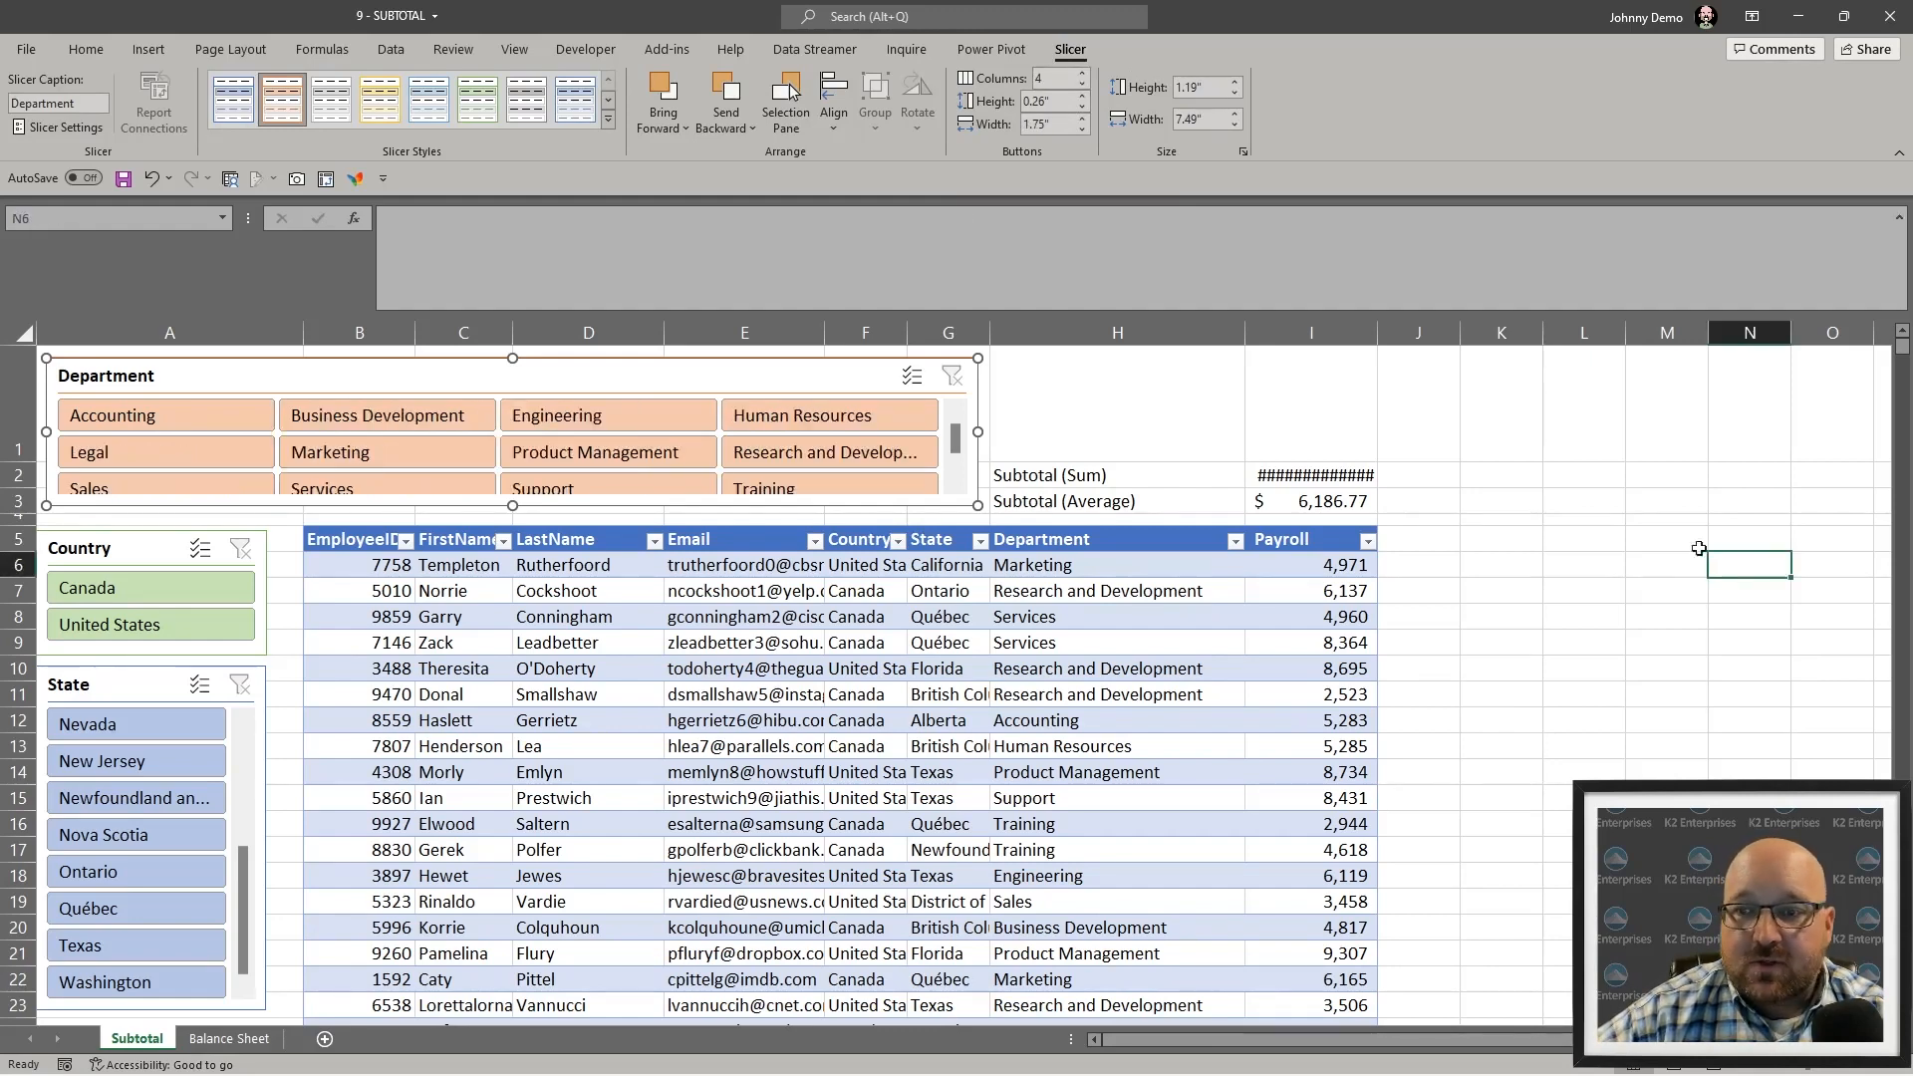
double_click(1377, 332)
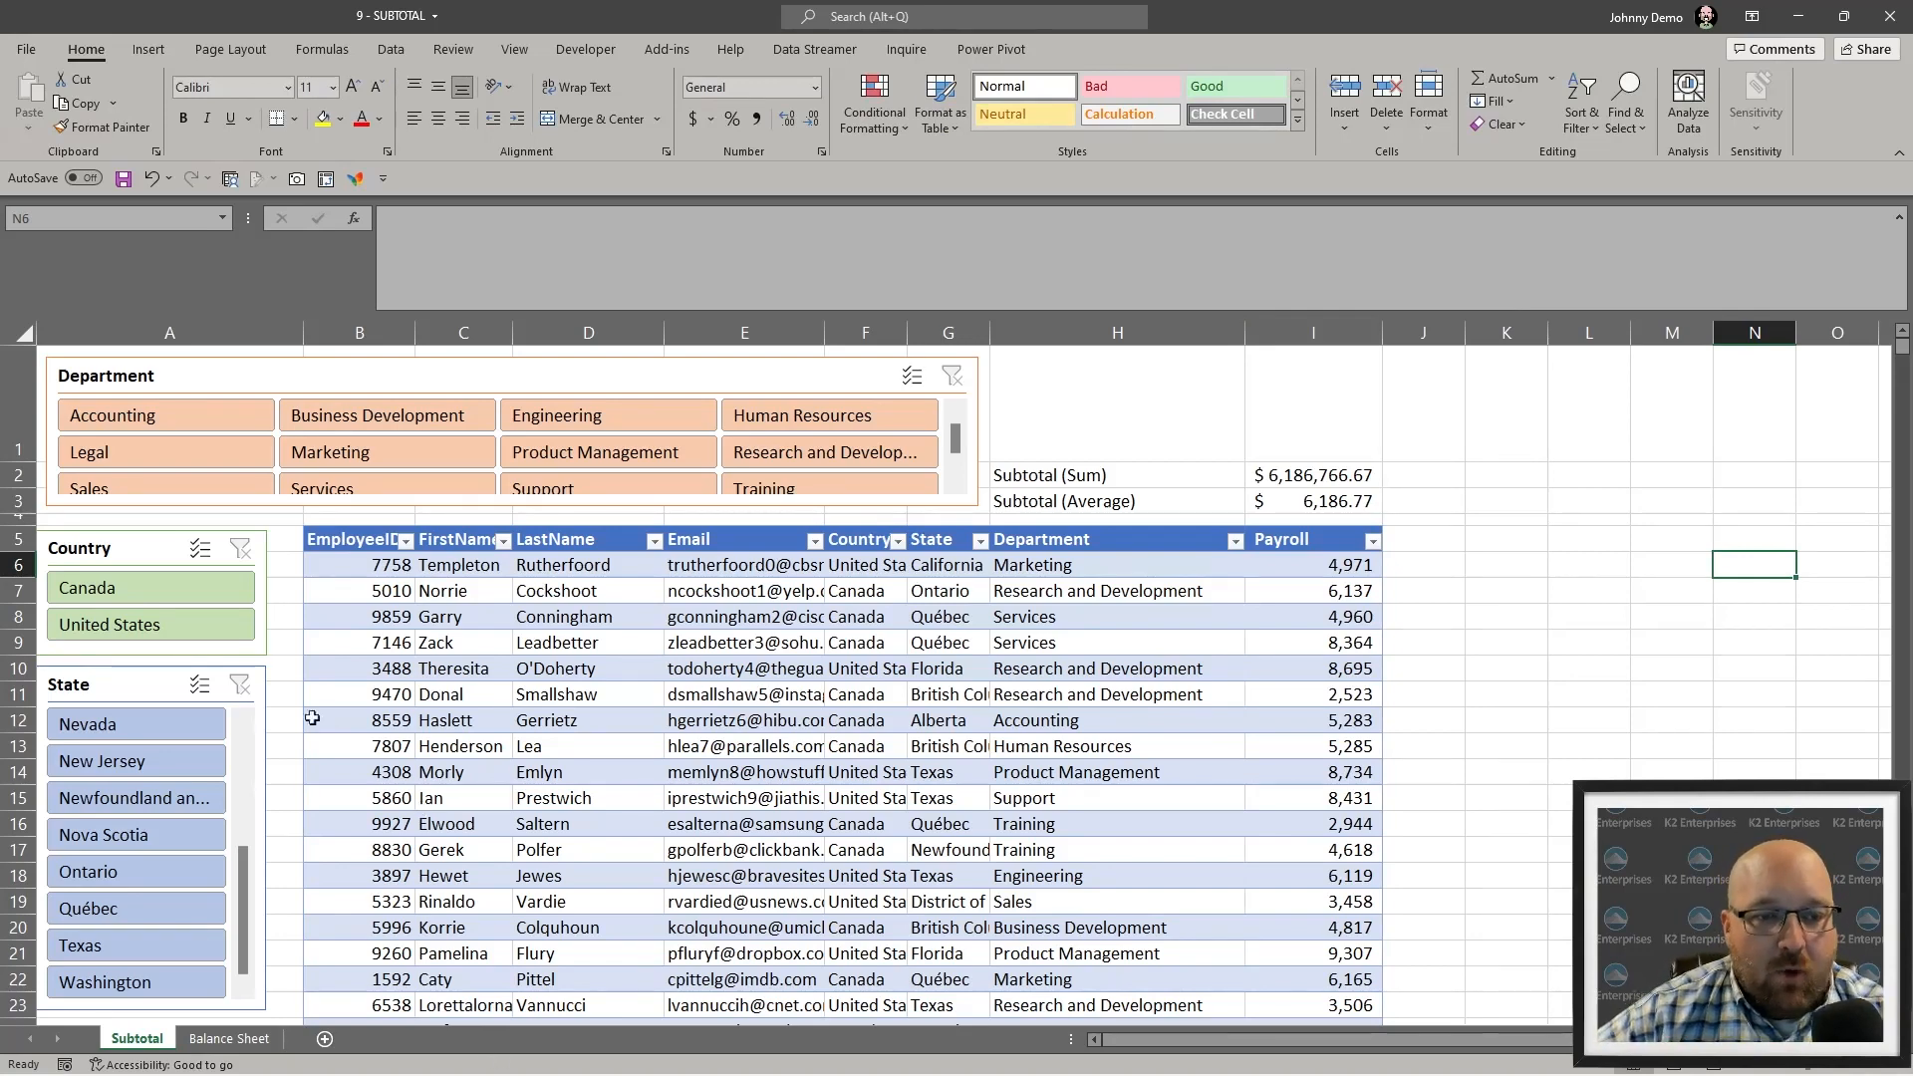
left_click(100, 624)
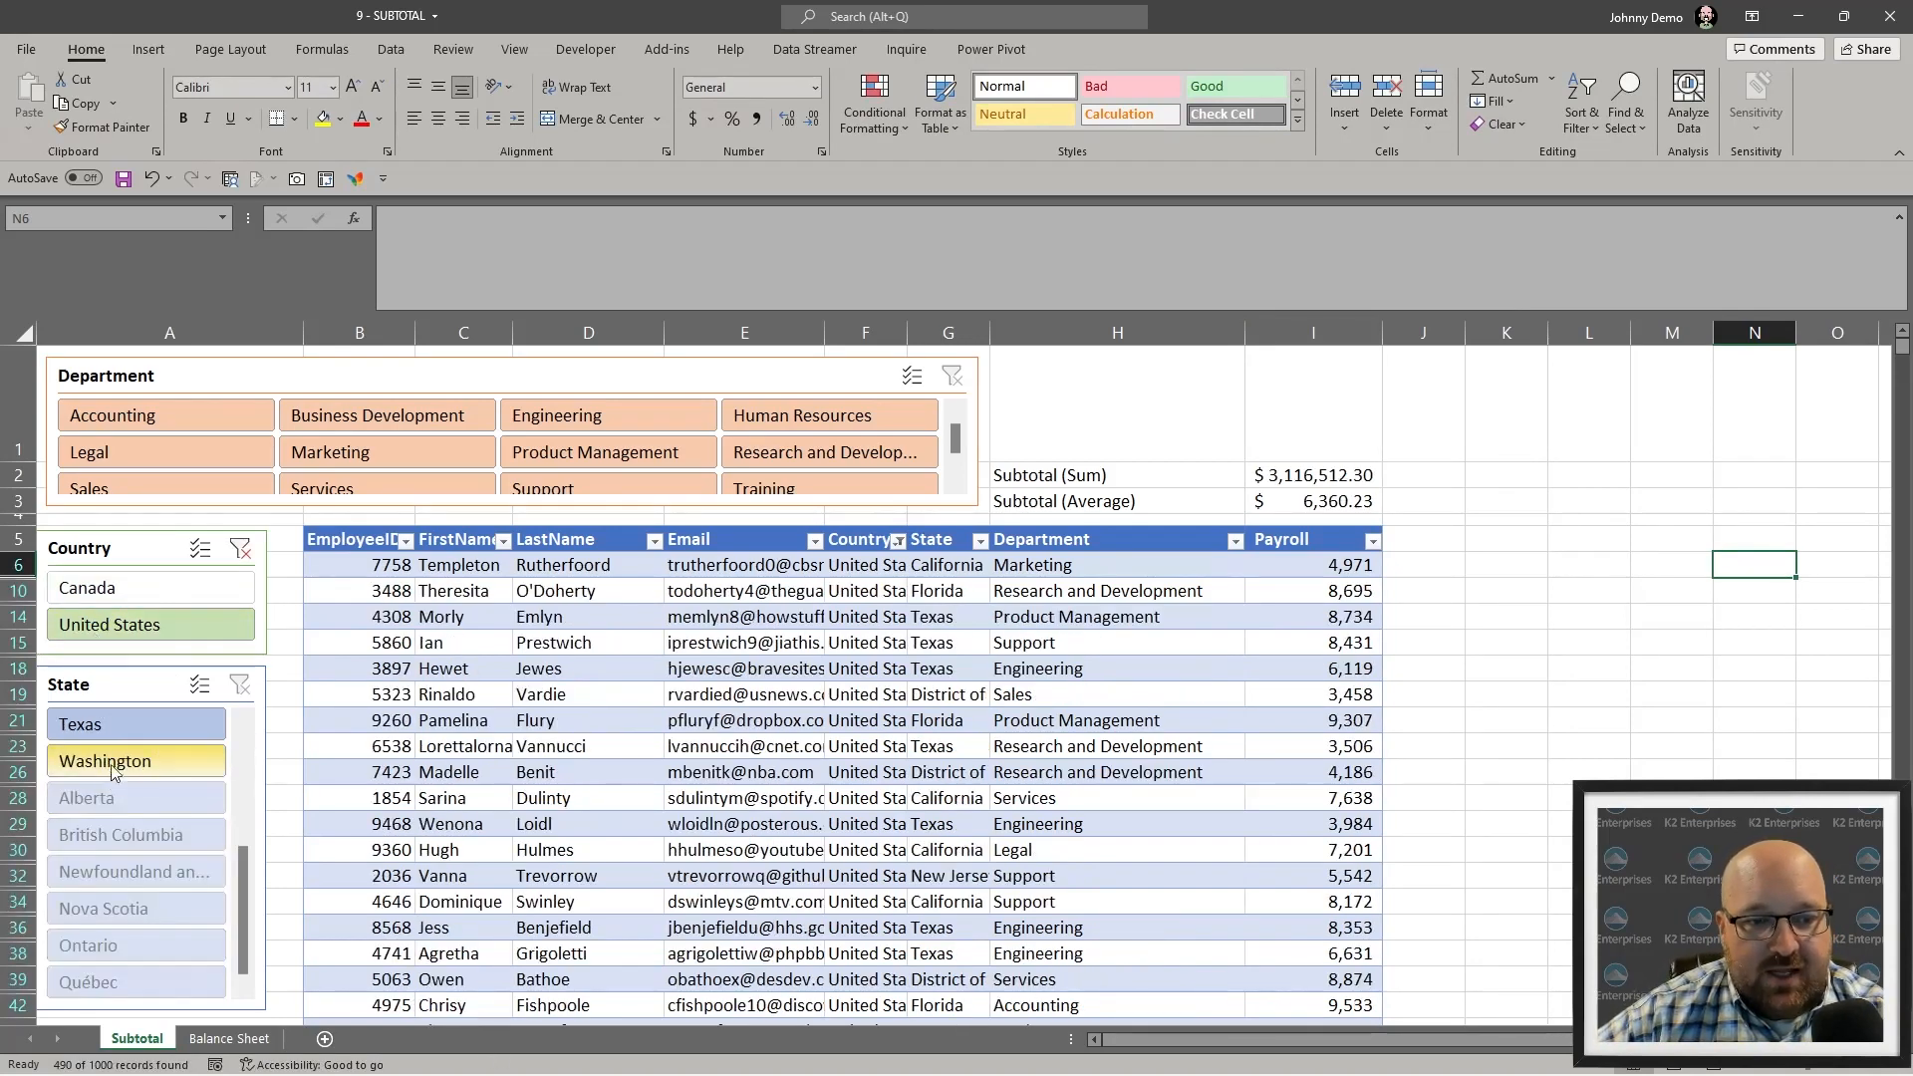
left_click(111, 728)
left_click(432, 459)
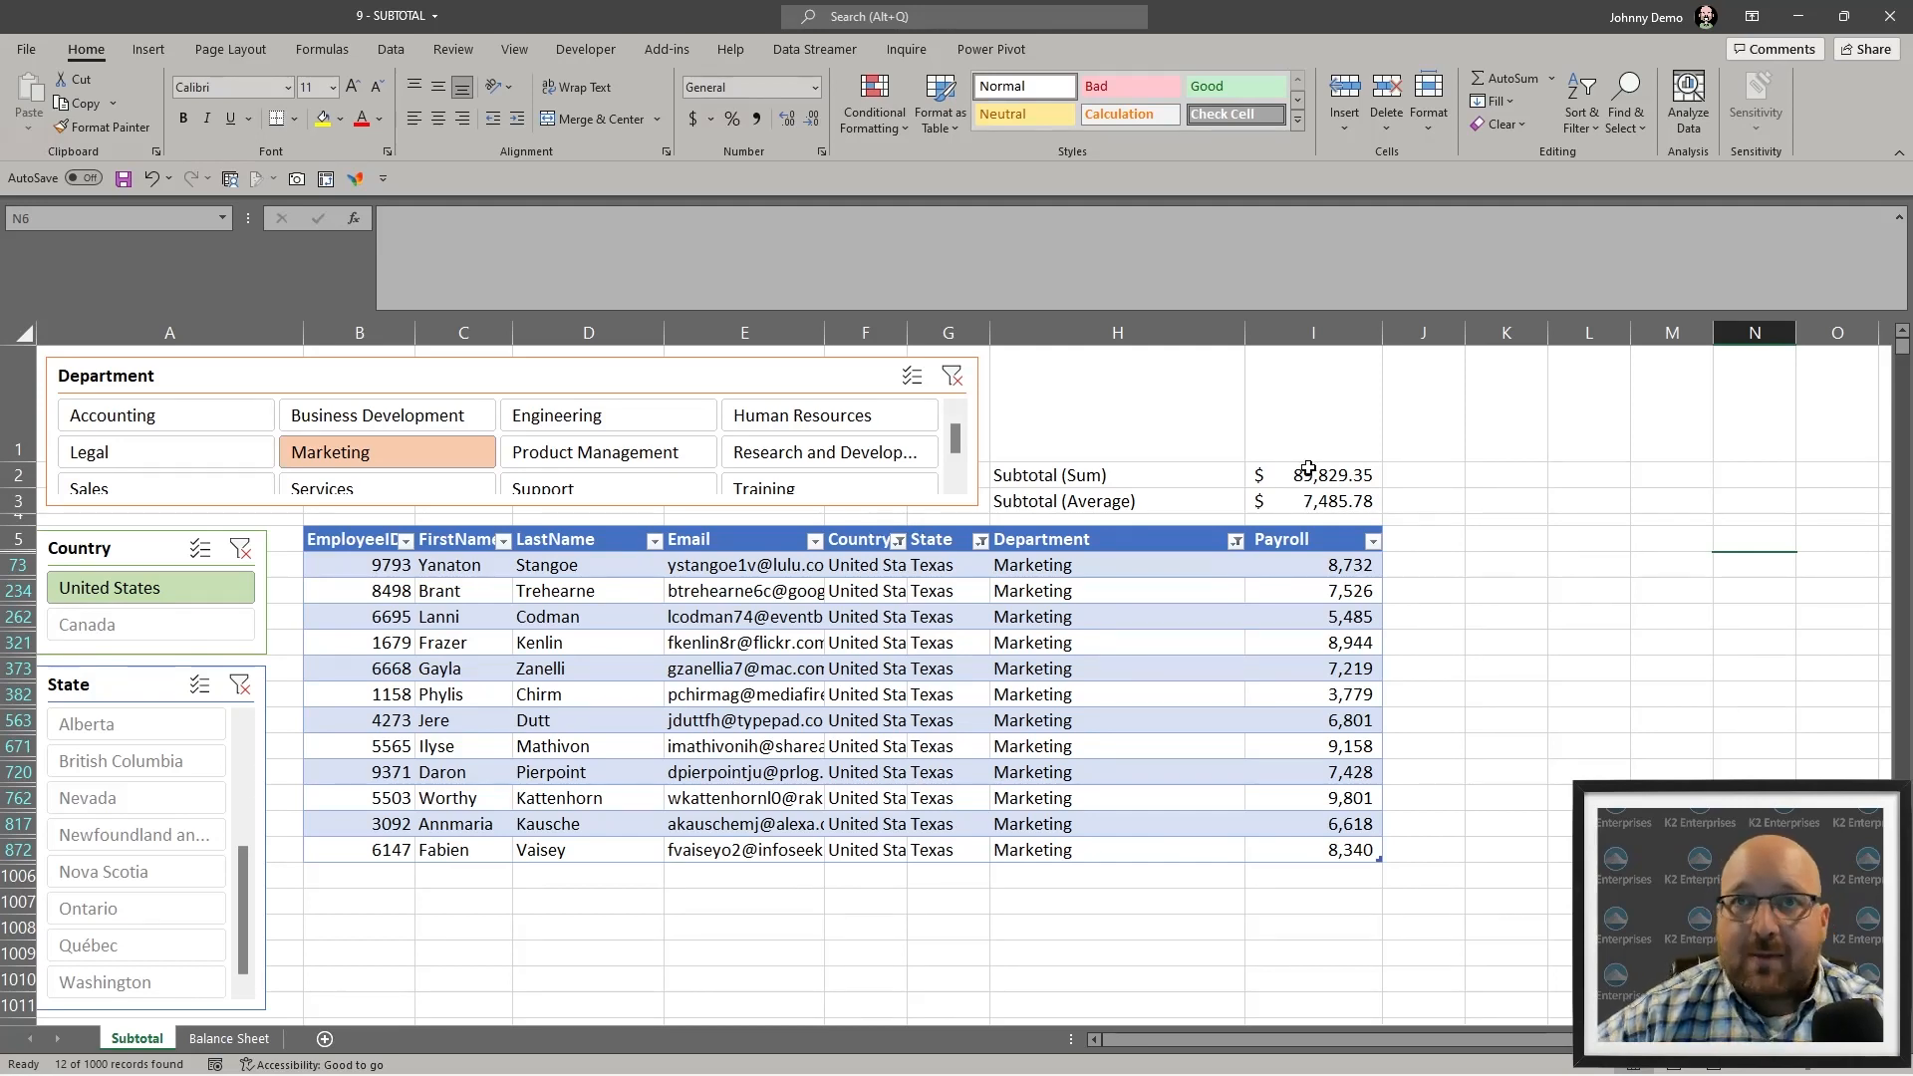
left_click(1310, 371)
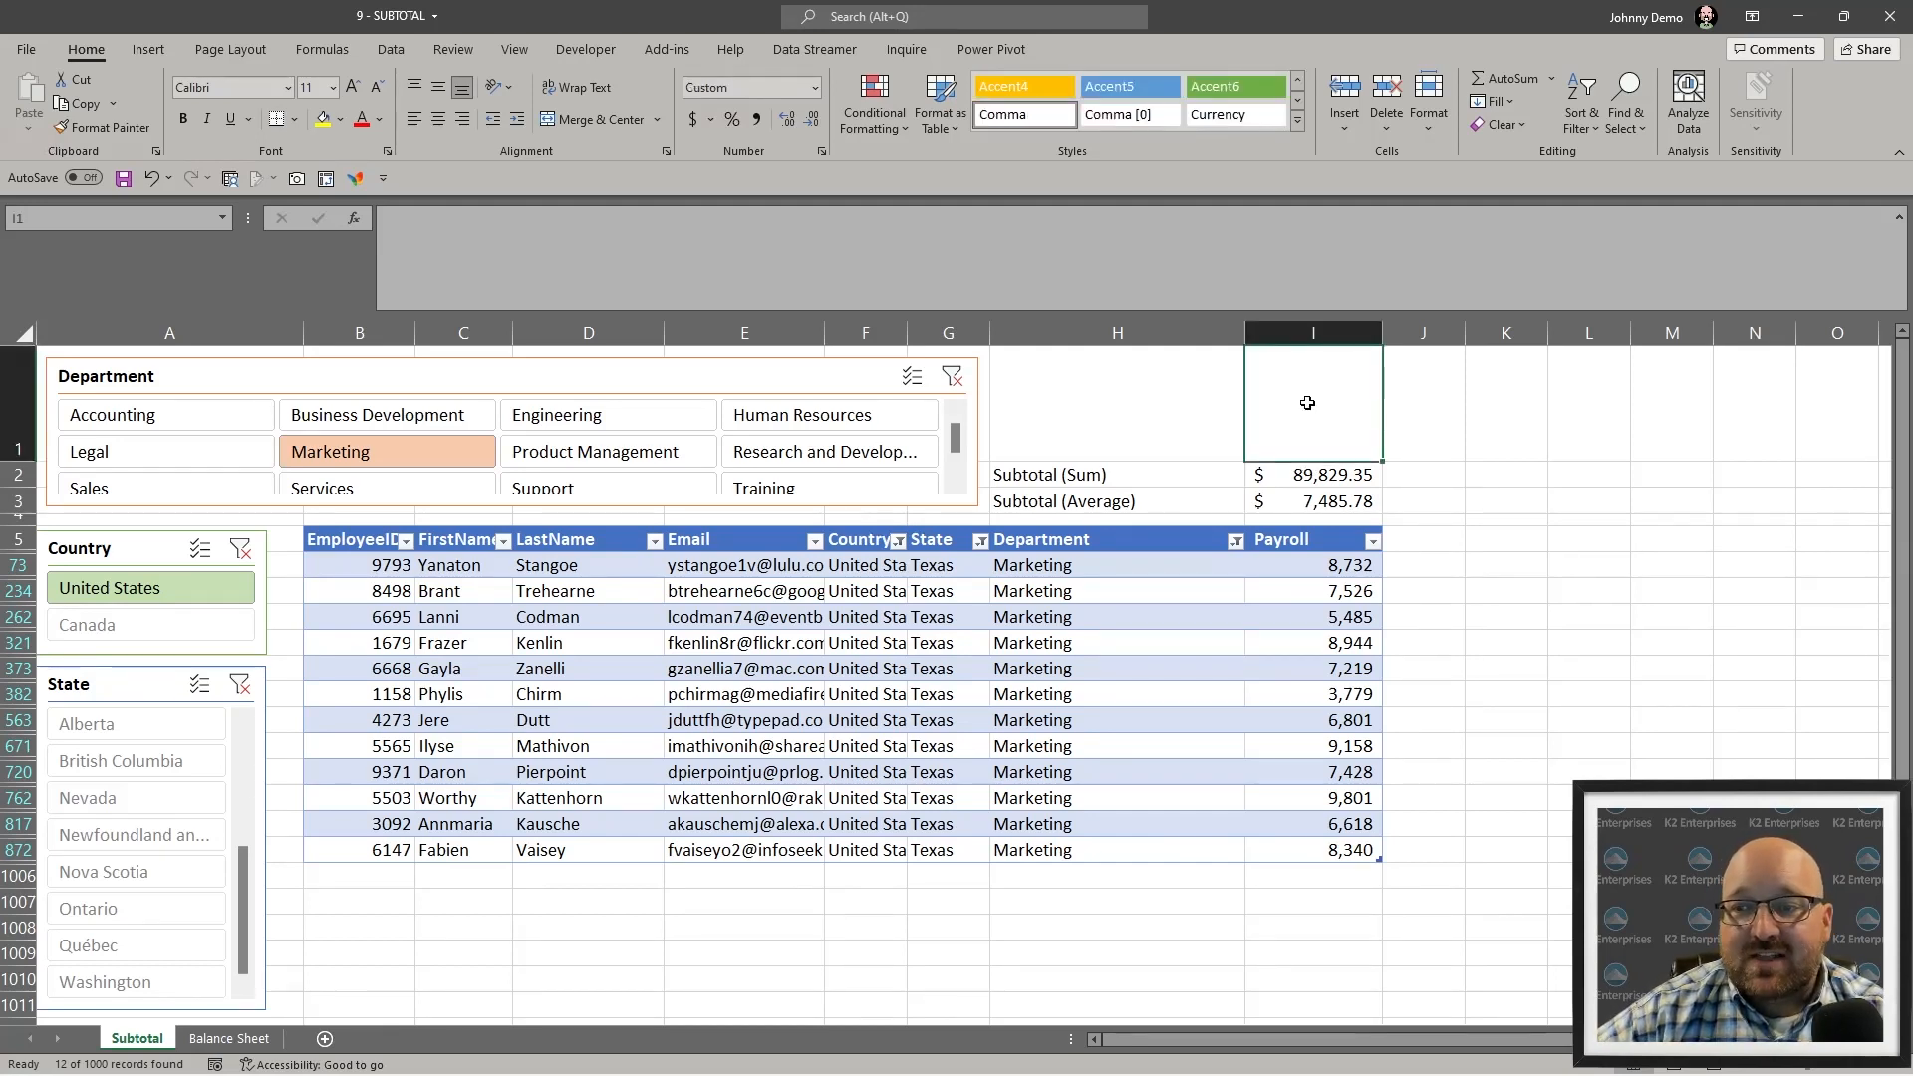
type("=sum")
key("Tab")
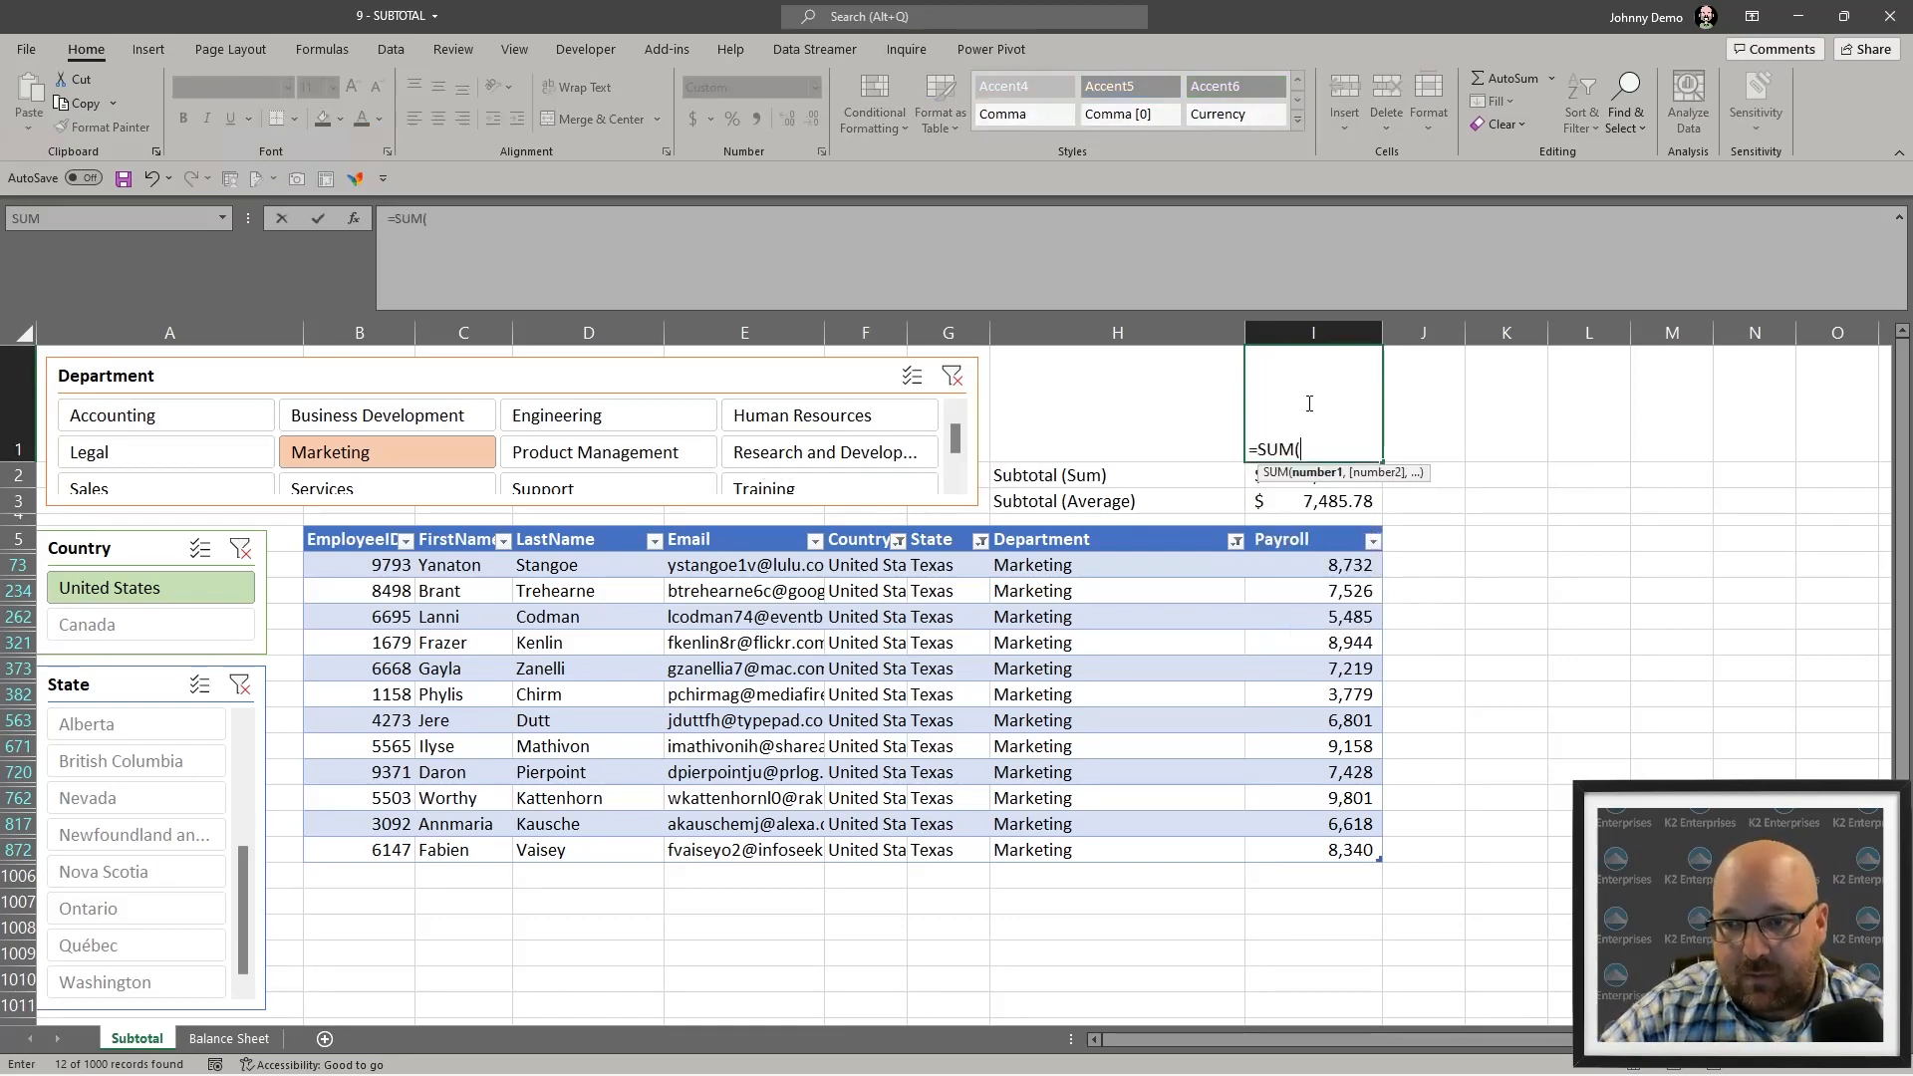
type("pa")
key("Escape")
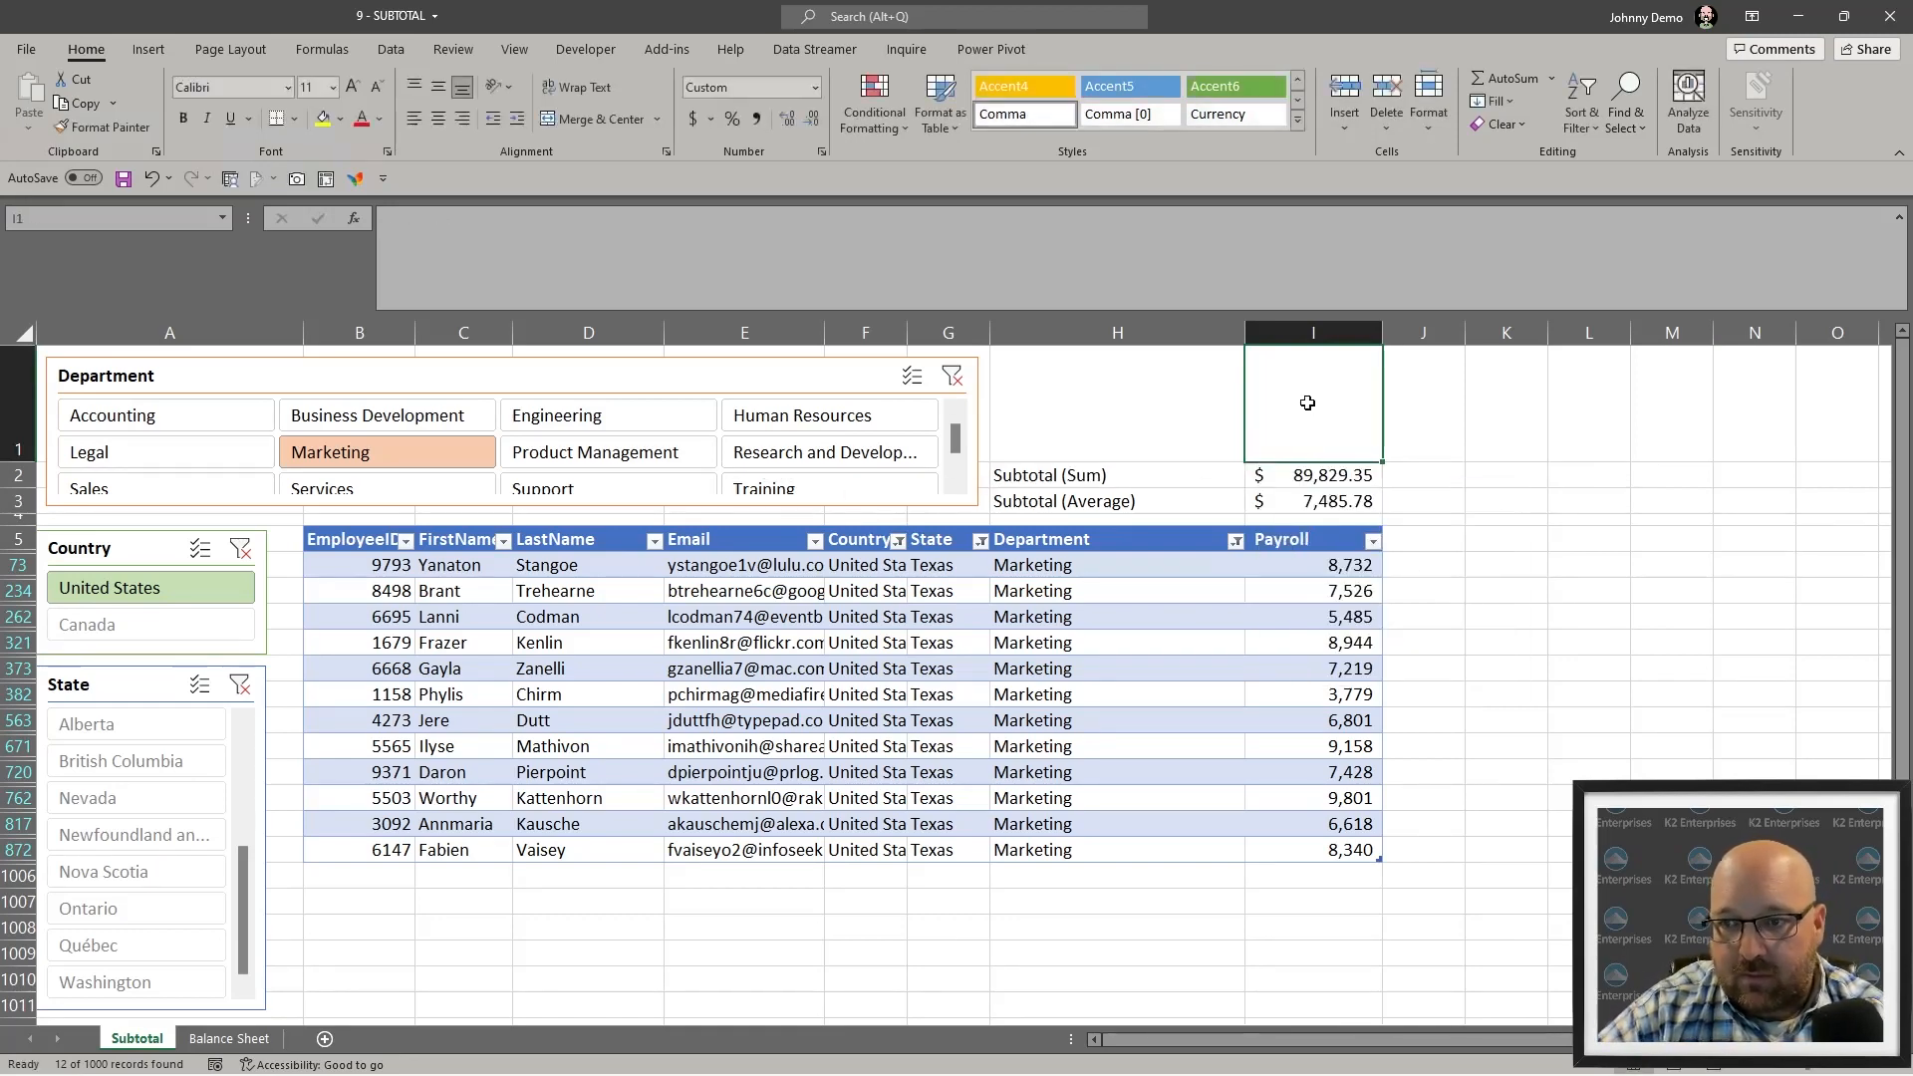
left_click(1292, 476)
- Enter =SUM(SubtotalData[Payroll]) in cell I1, above the Subtotal (Sum) result, to compare it with the filtered subtotal
left_click(1295, 364)
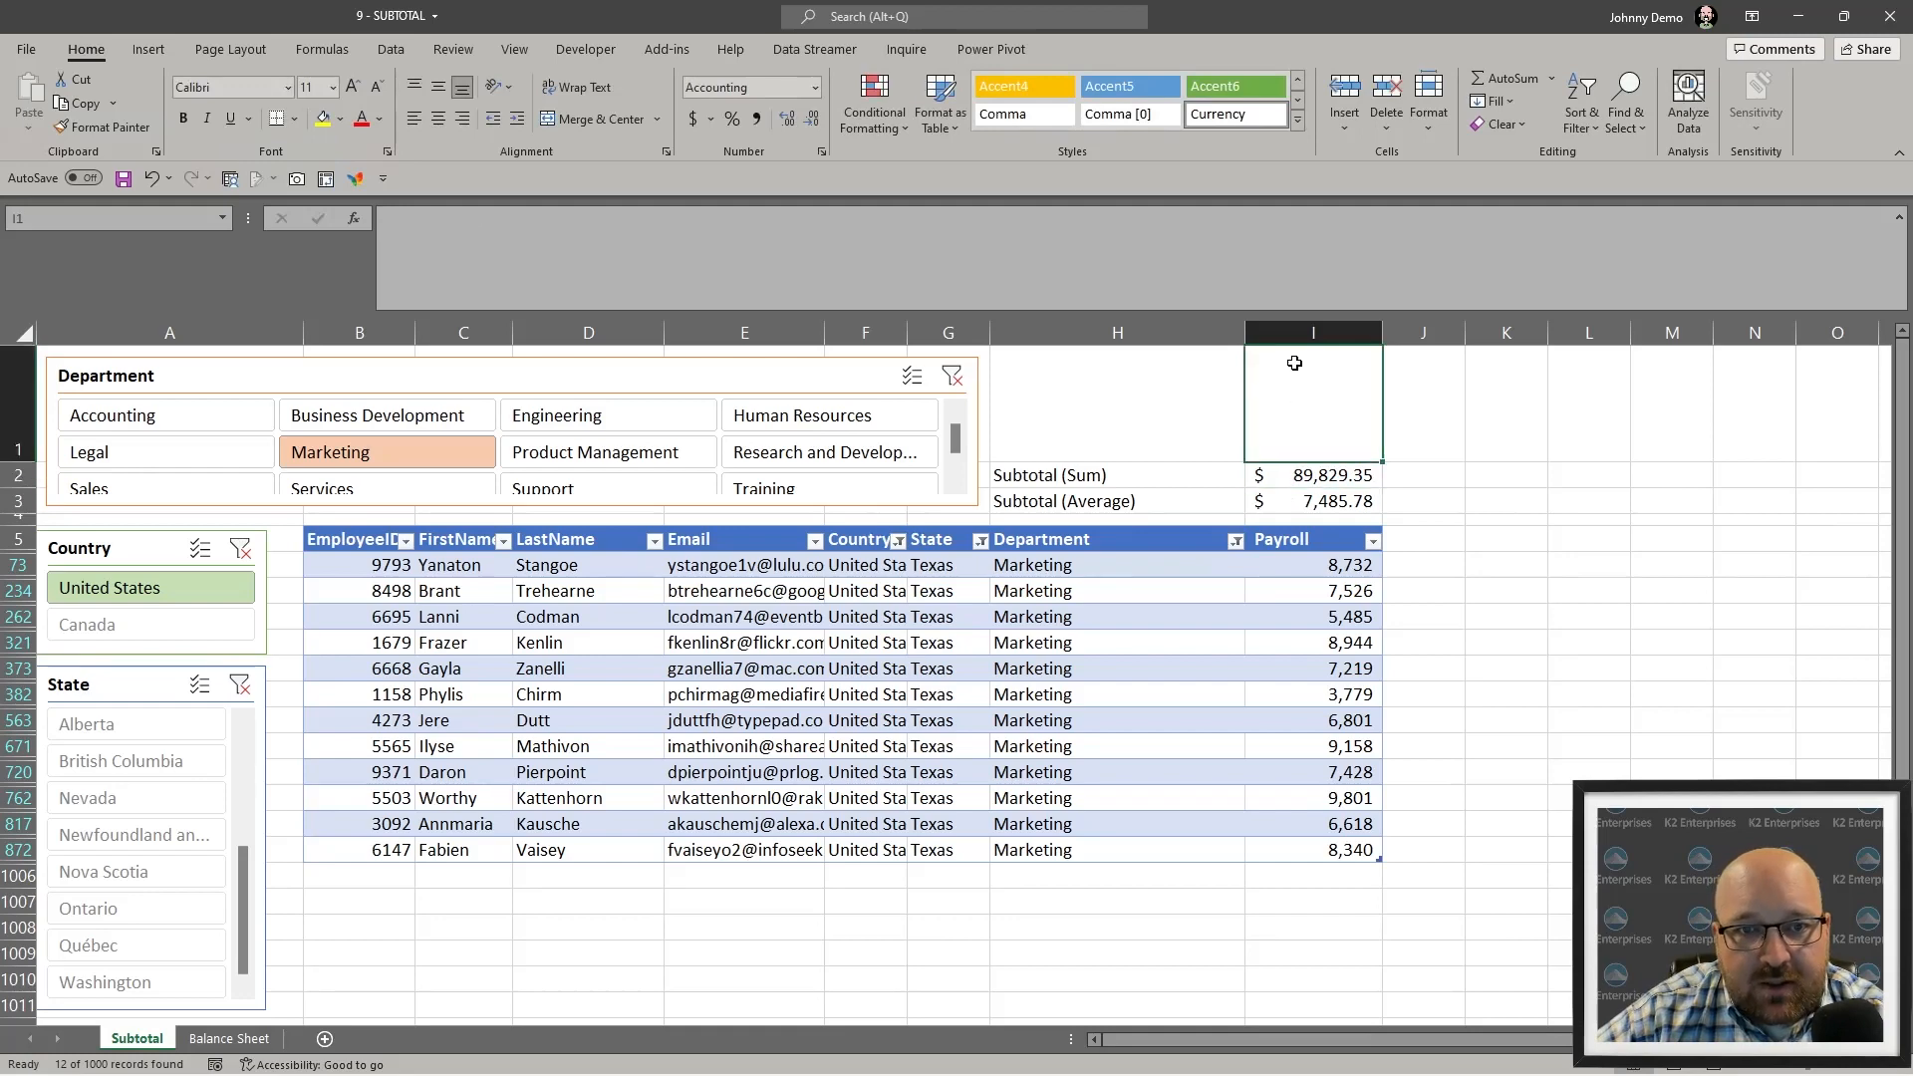
type("=su")
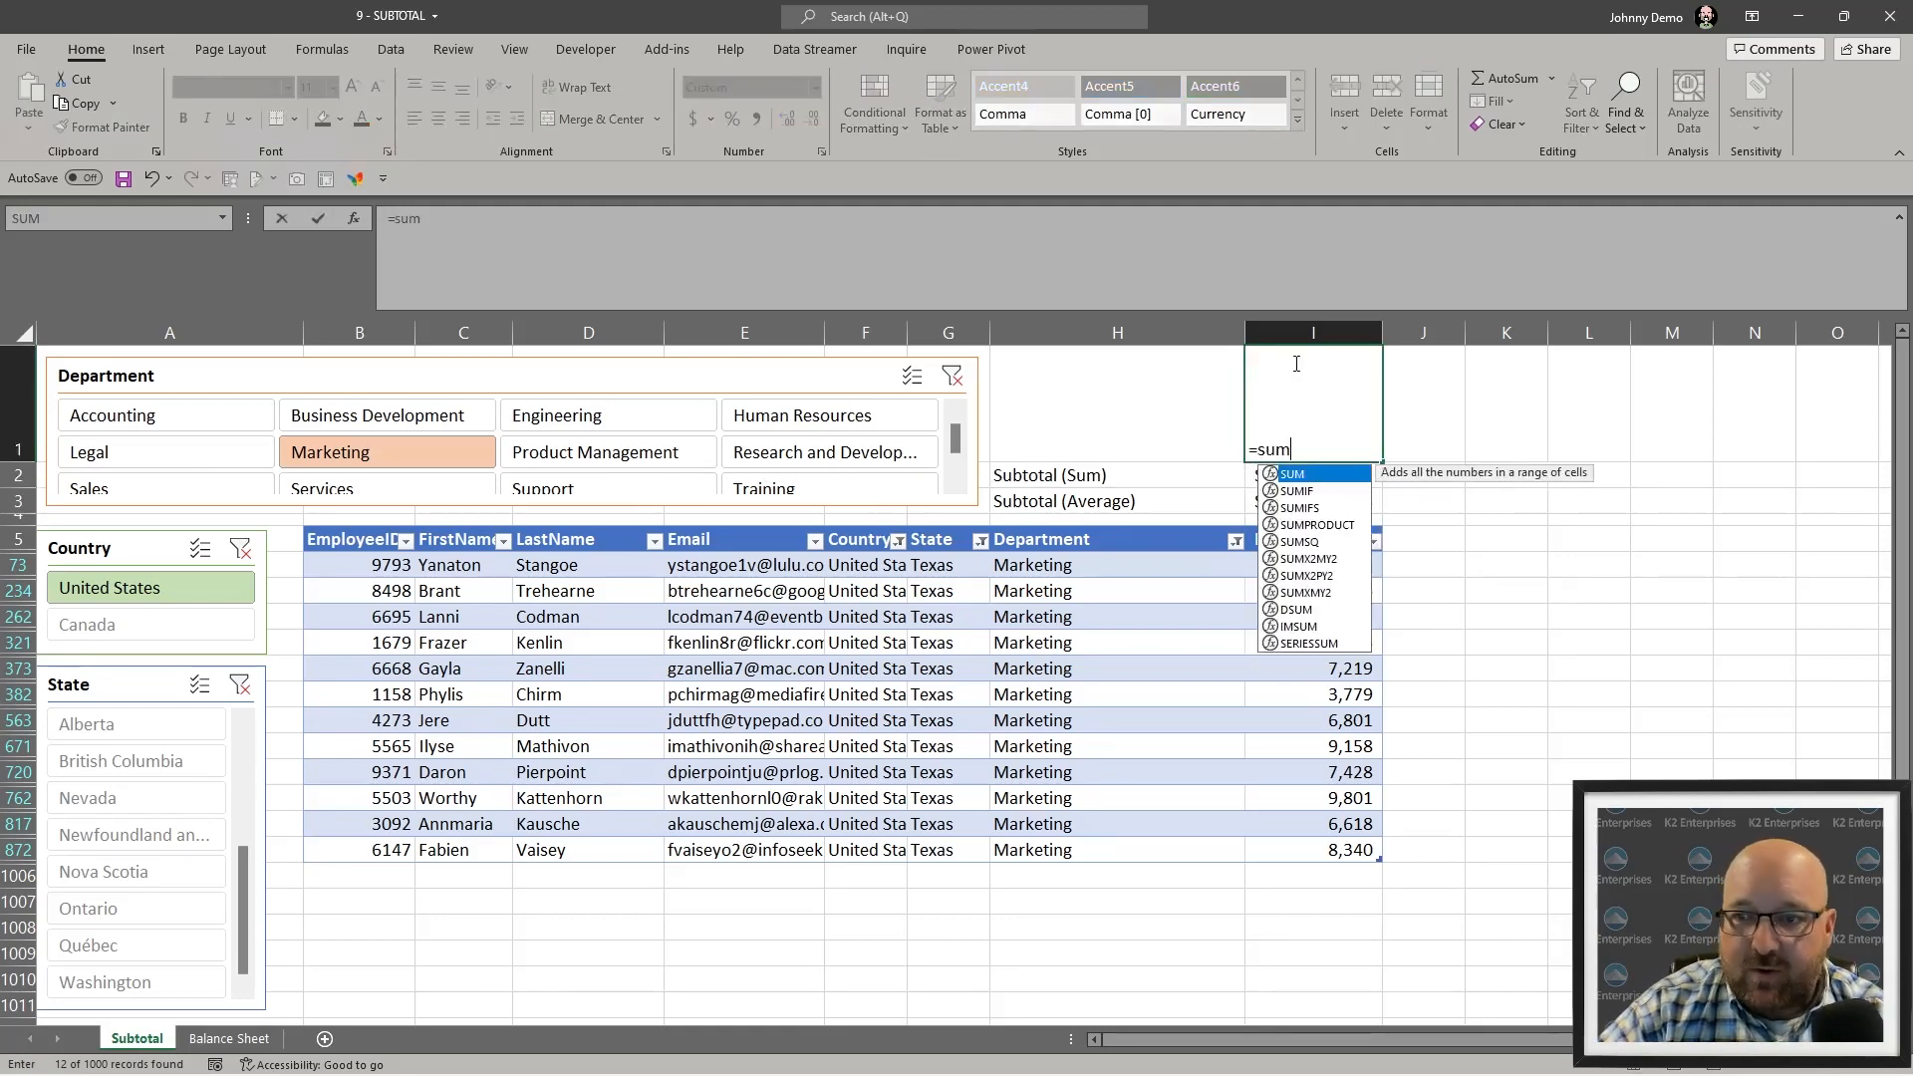
type("m")
key("Tab")
type("sub")
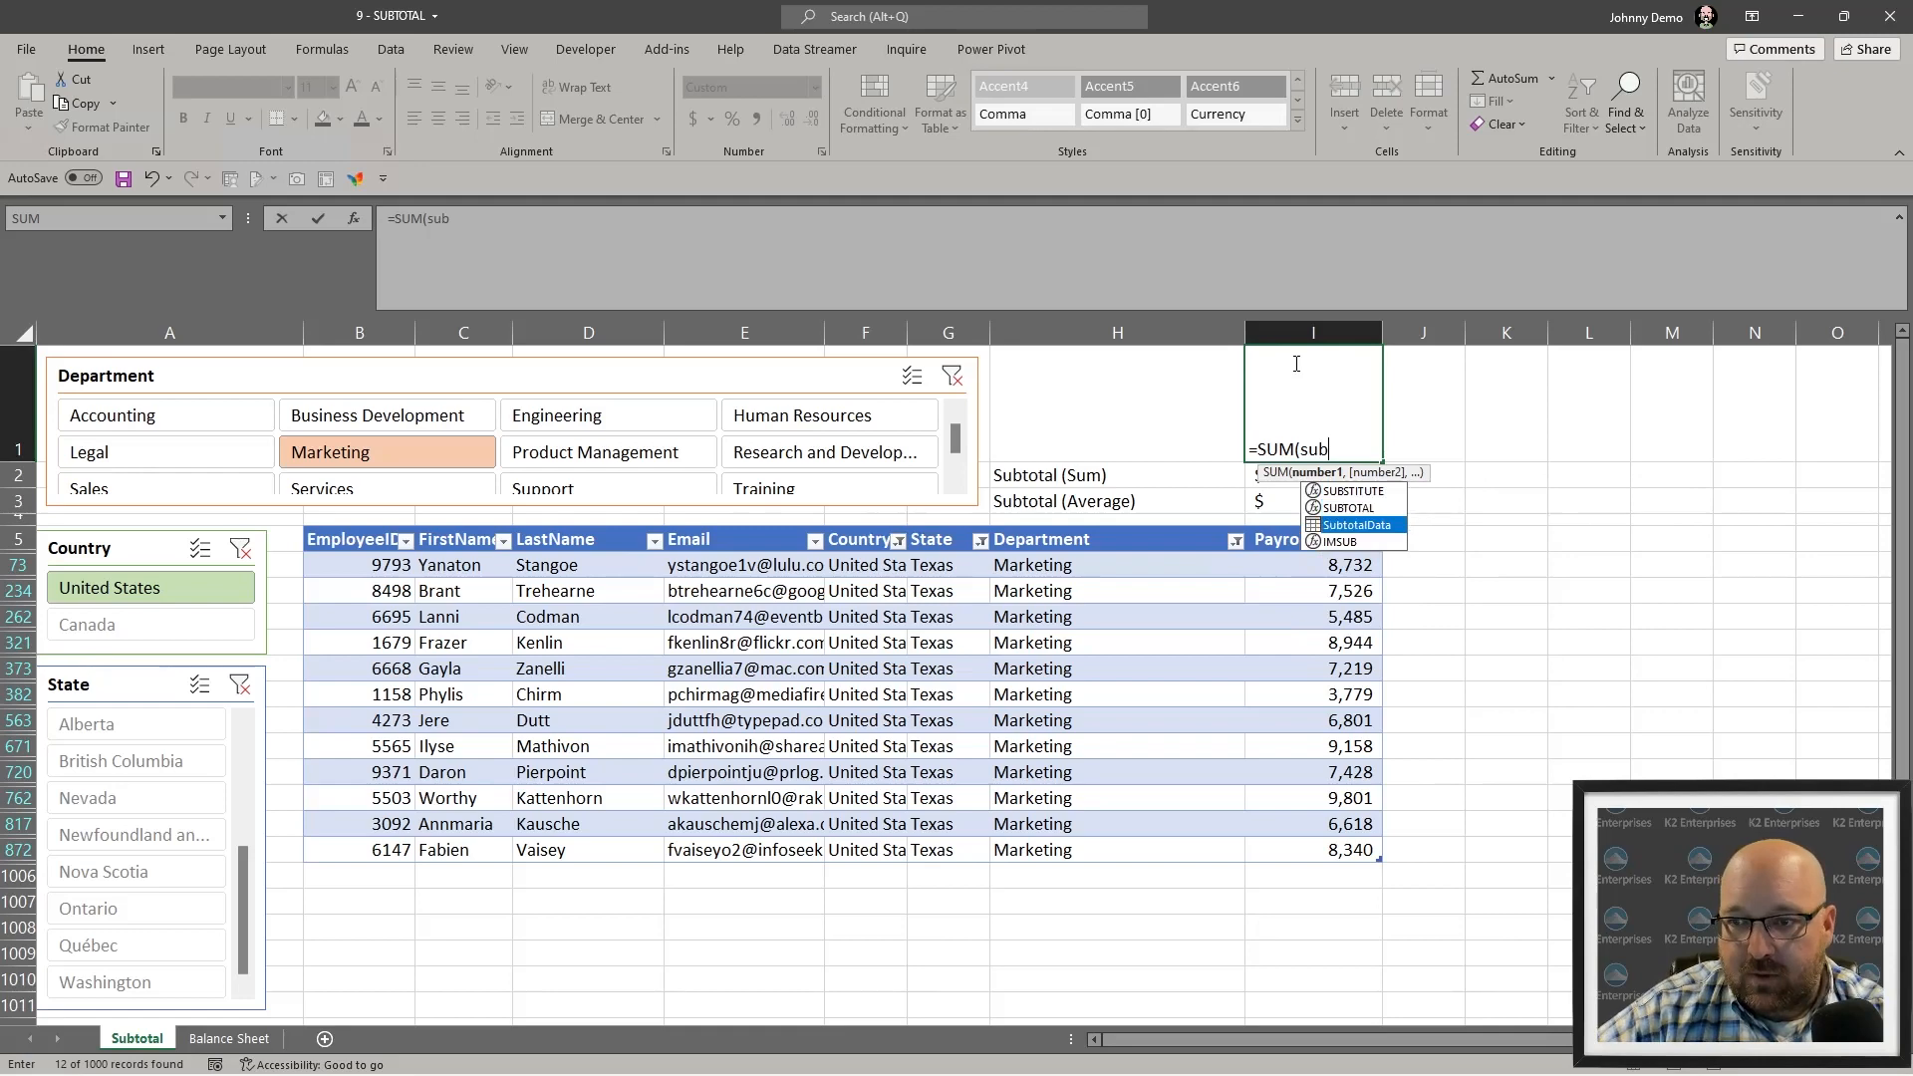
key("Tab")
type("[")
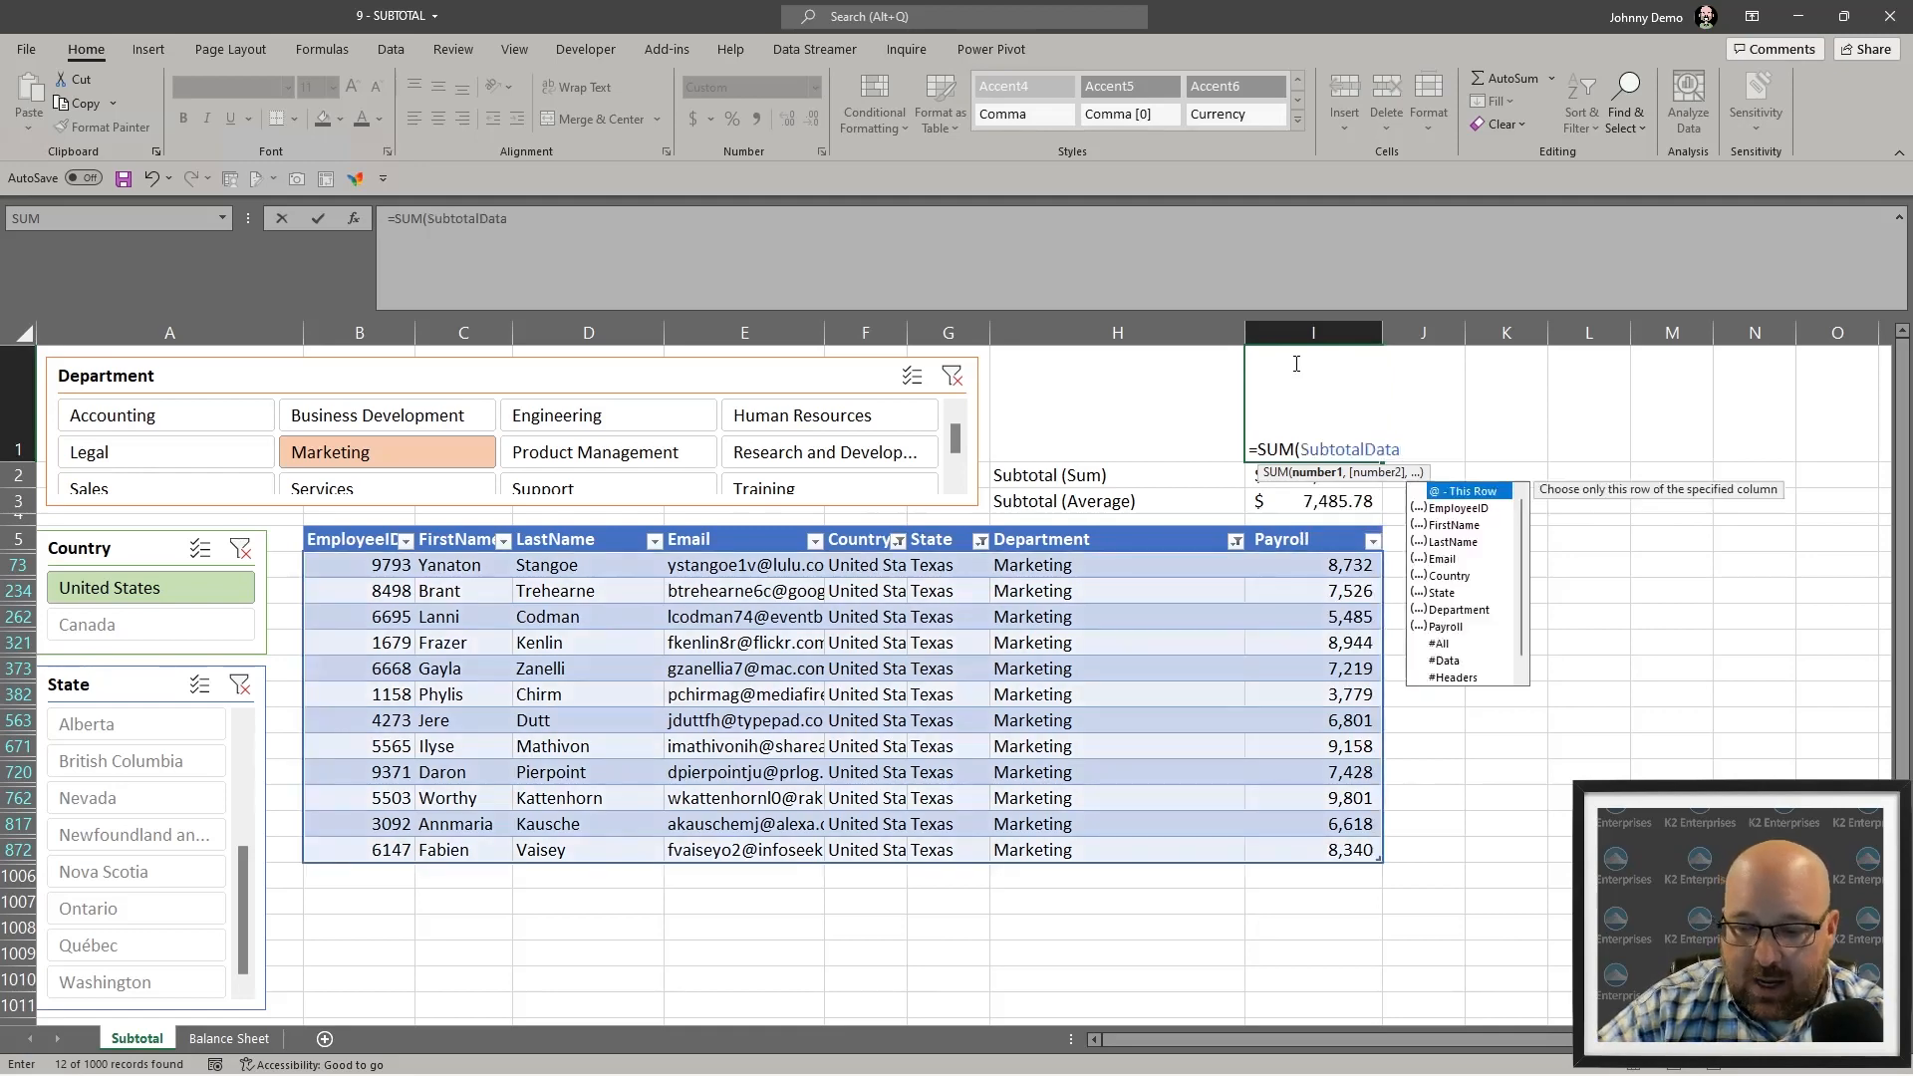
type("p")
key("Tab")
type("])")
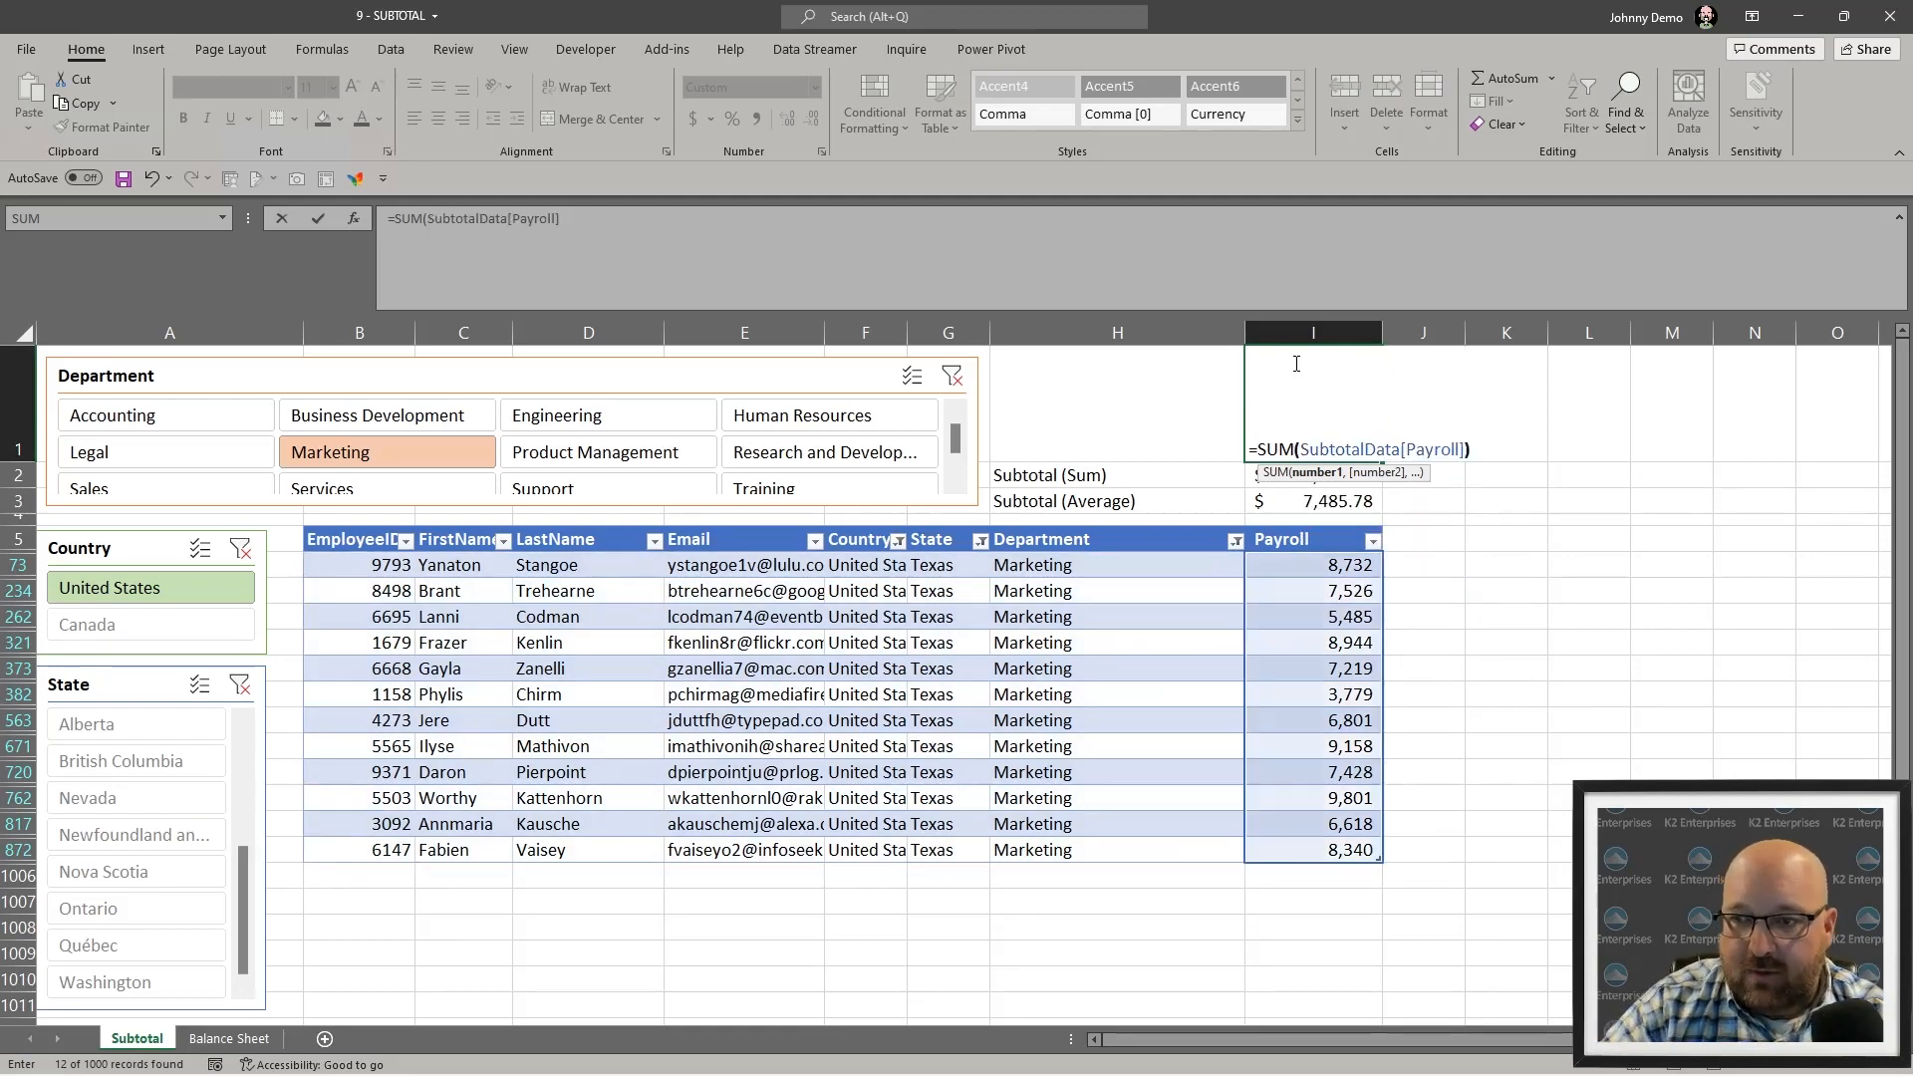
key("Return")
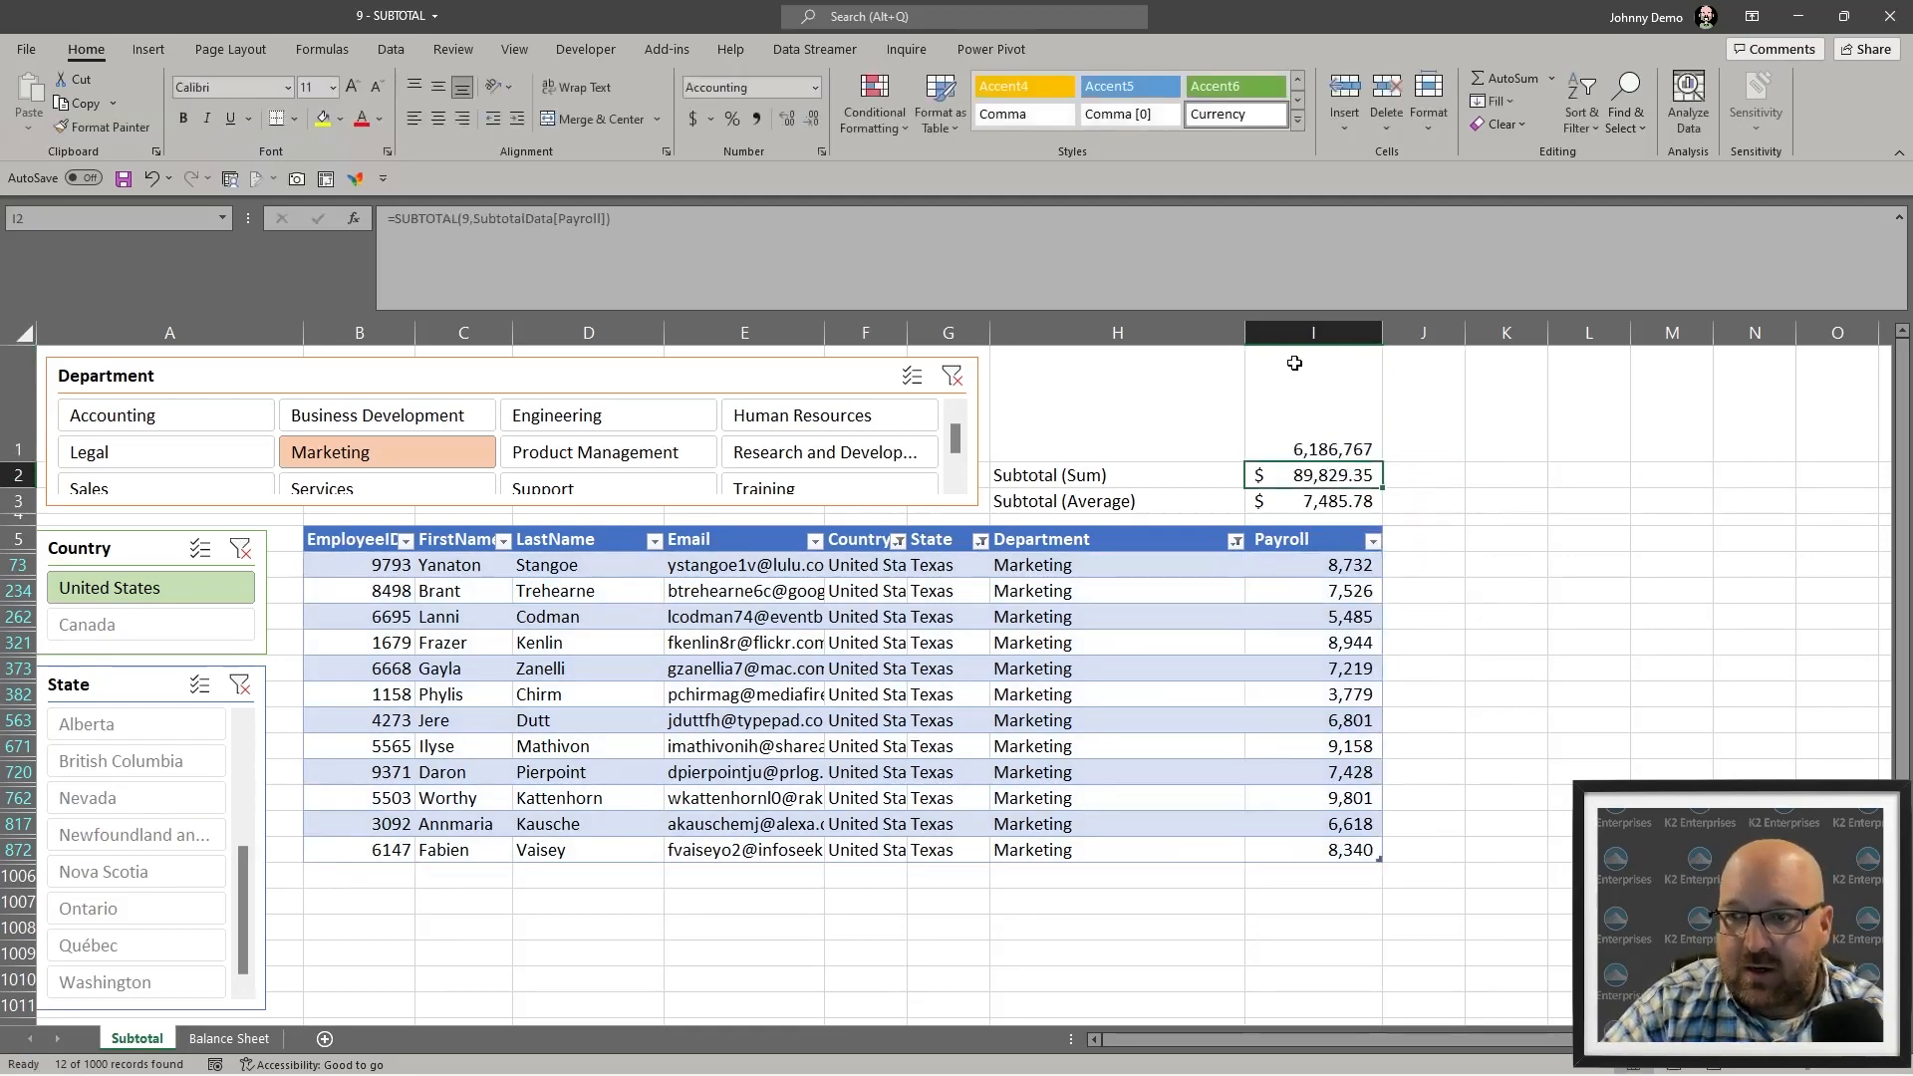
- Delete the comparison SUM formula from cell I1 and highlight the visible Payroll values in the filtered table
left_click(1371, 438)
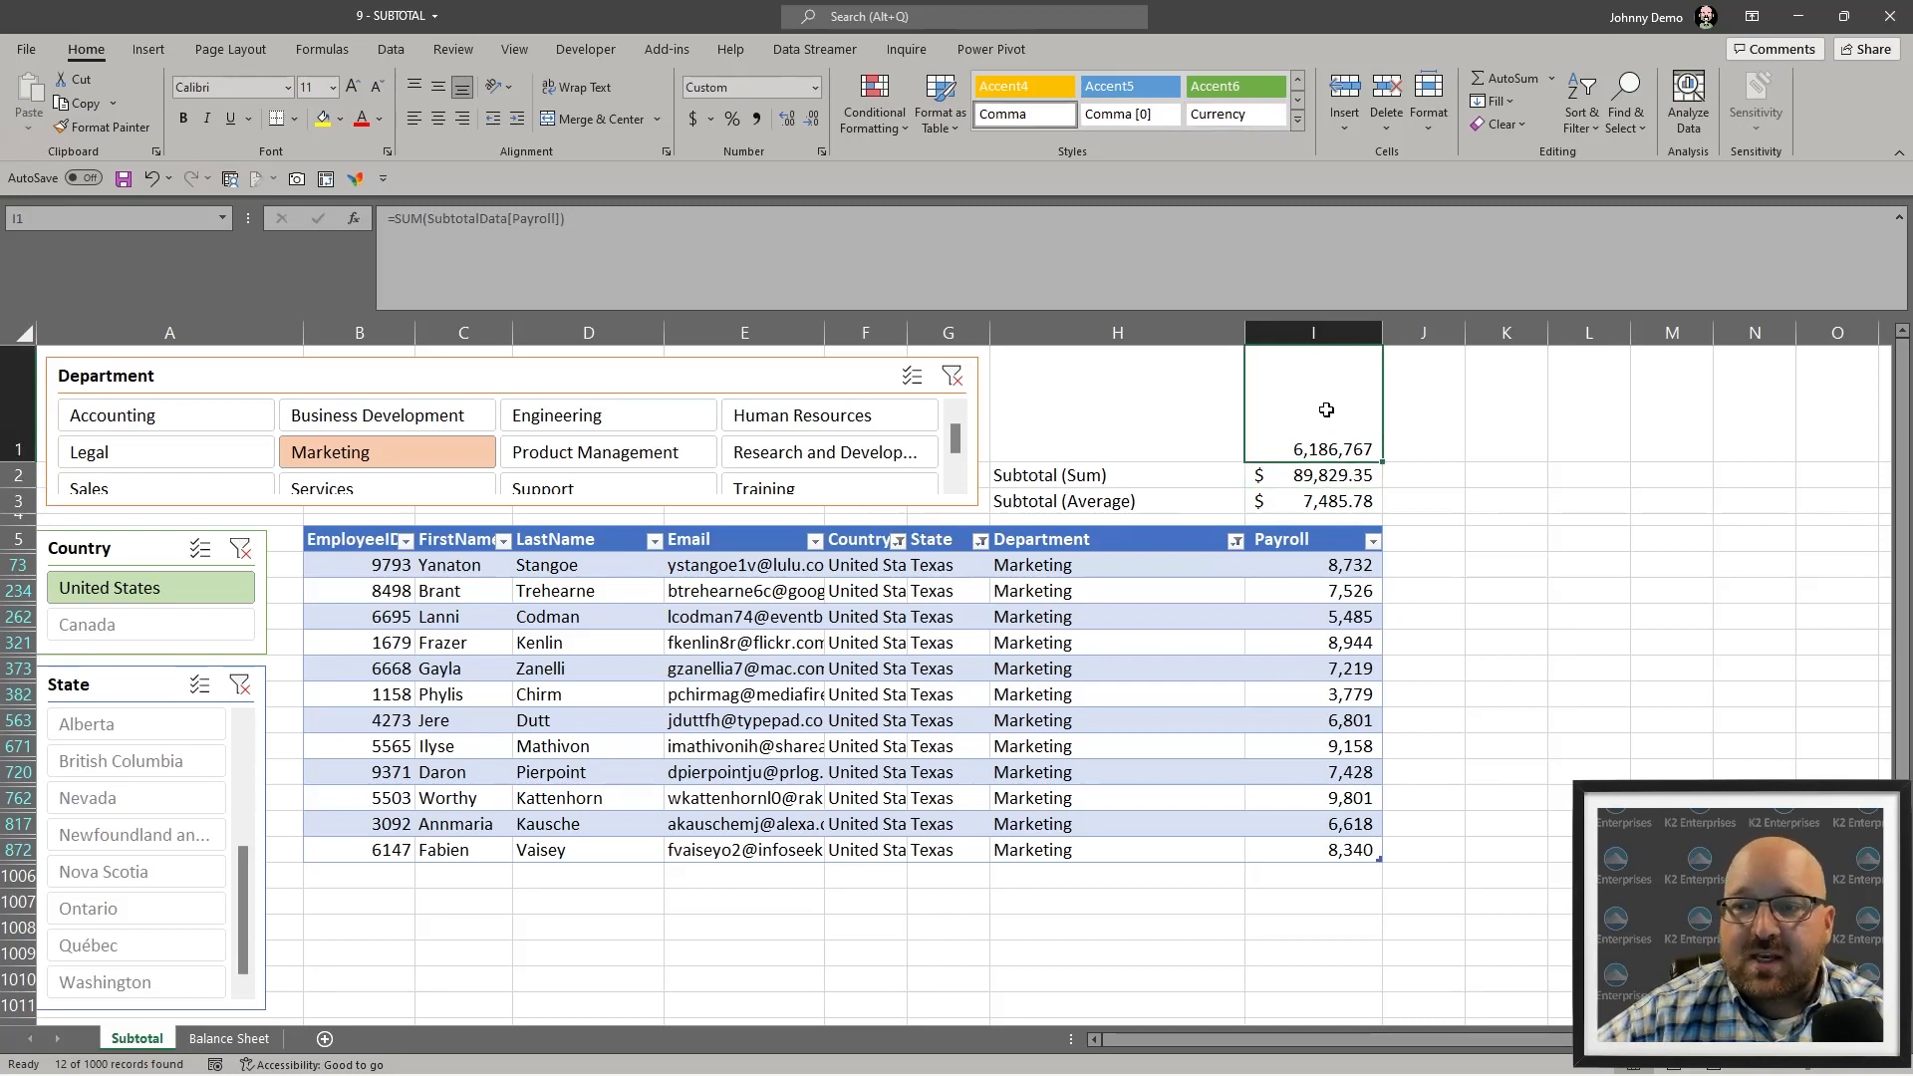
key("Delete")
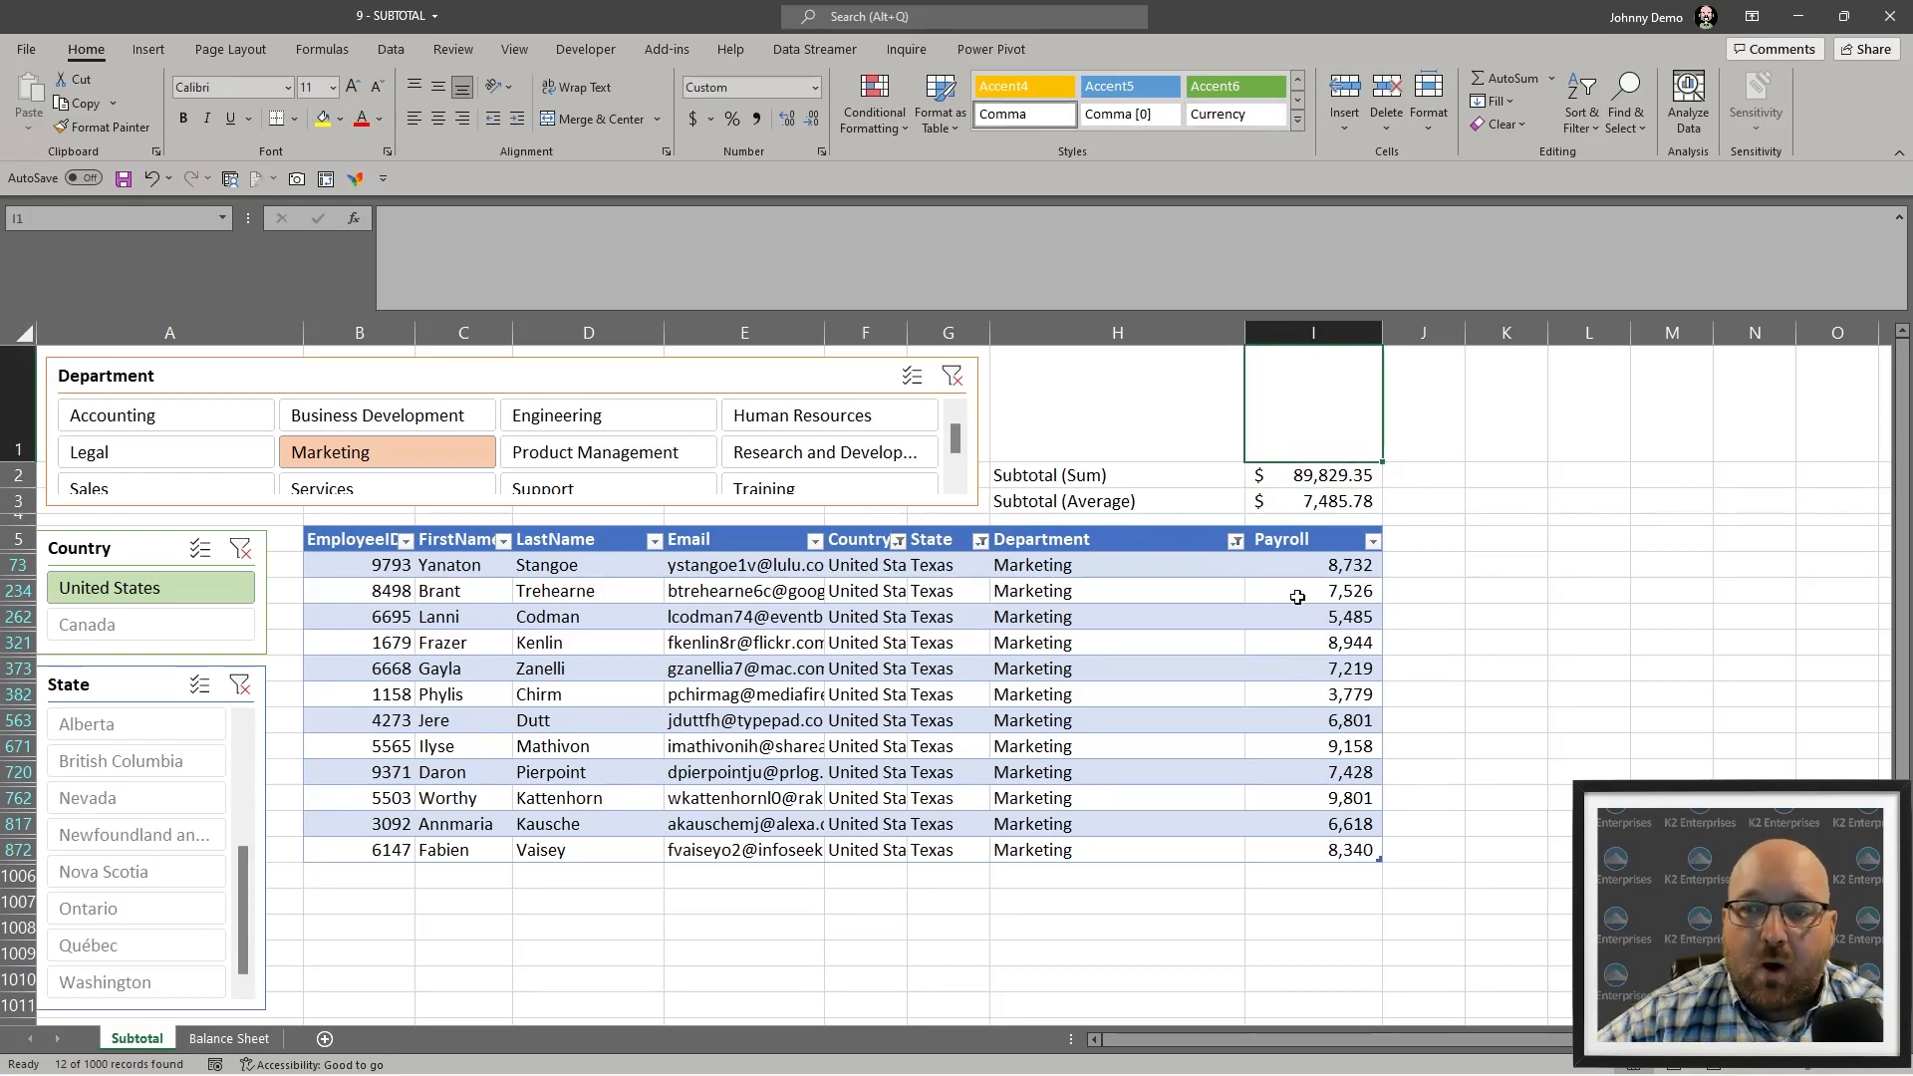
double_click(1303, 564)
key("Escape")
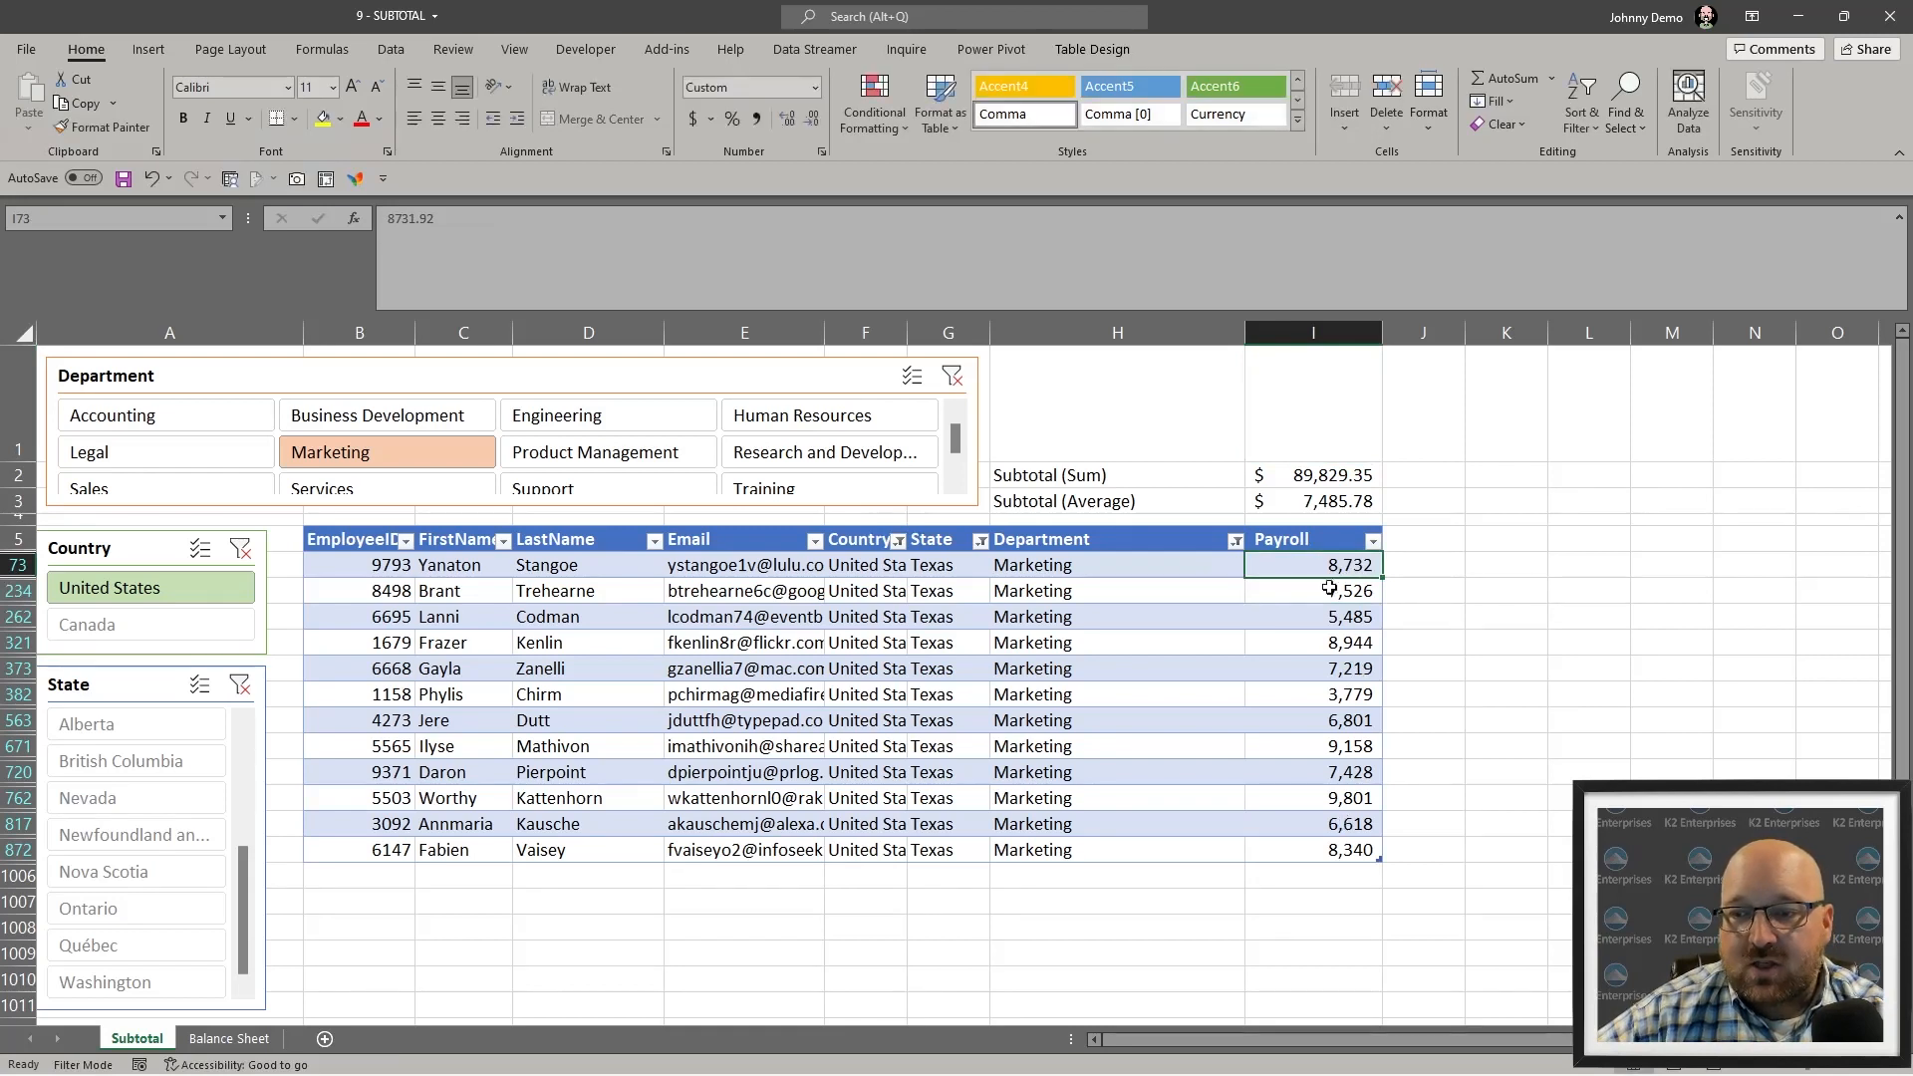
left_click_drag(1317, 573, 1328, 827)
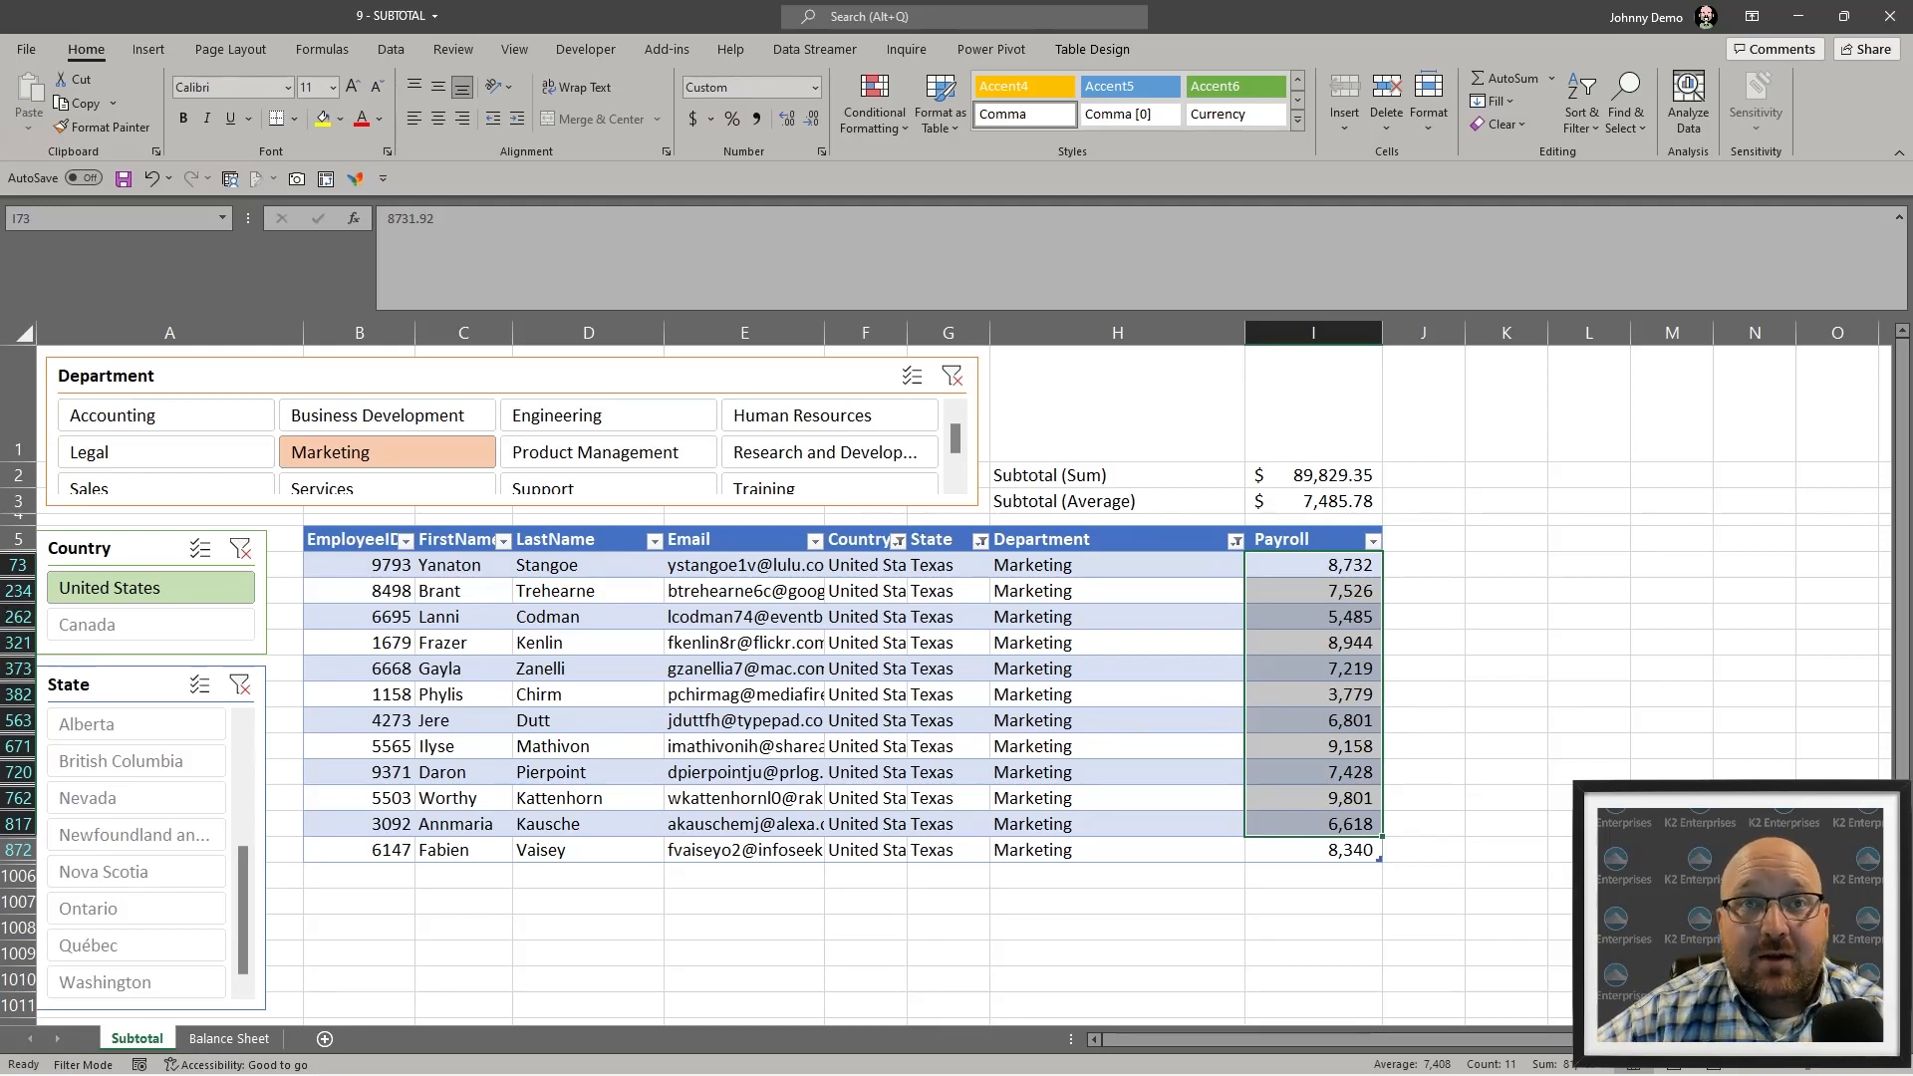
left_click(750, 774)
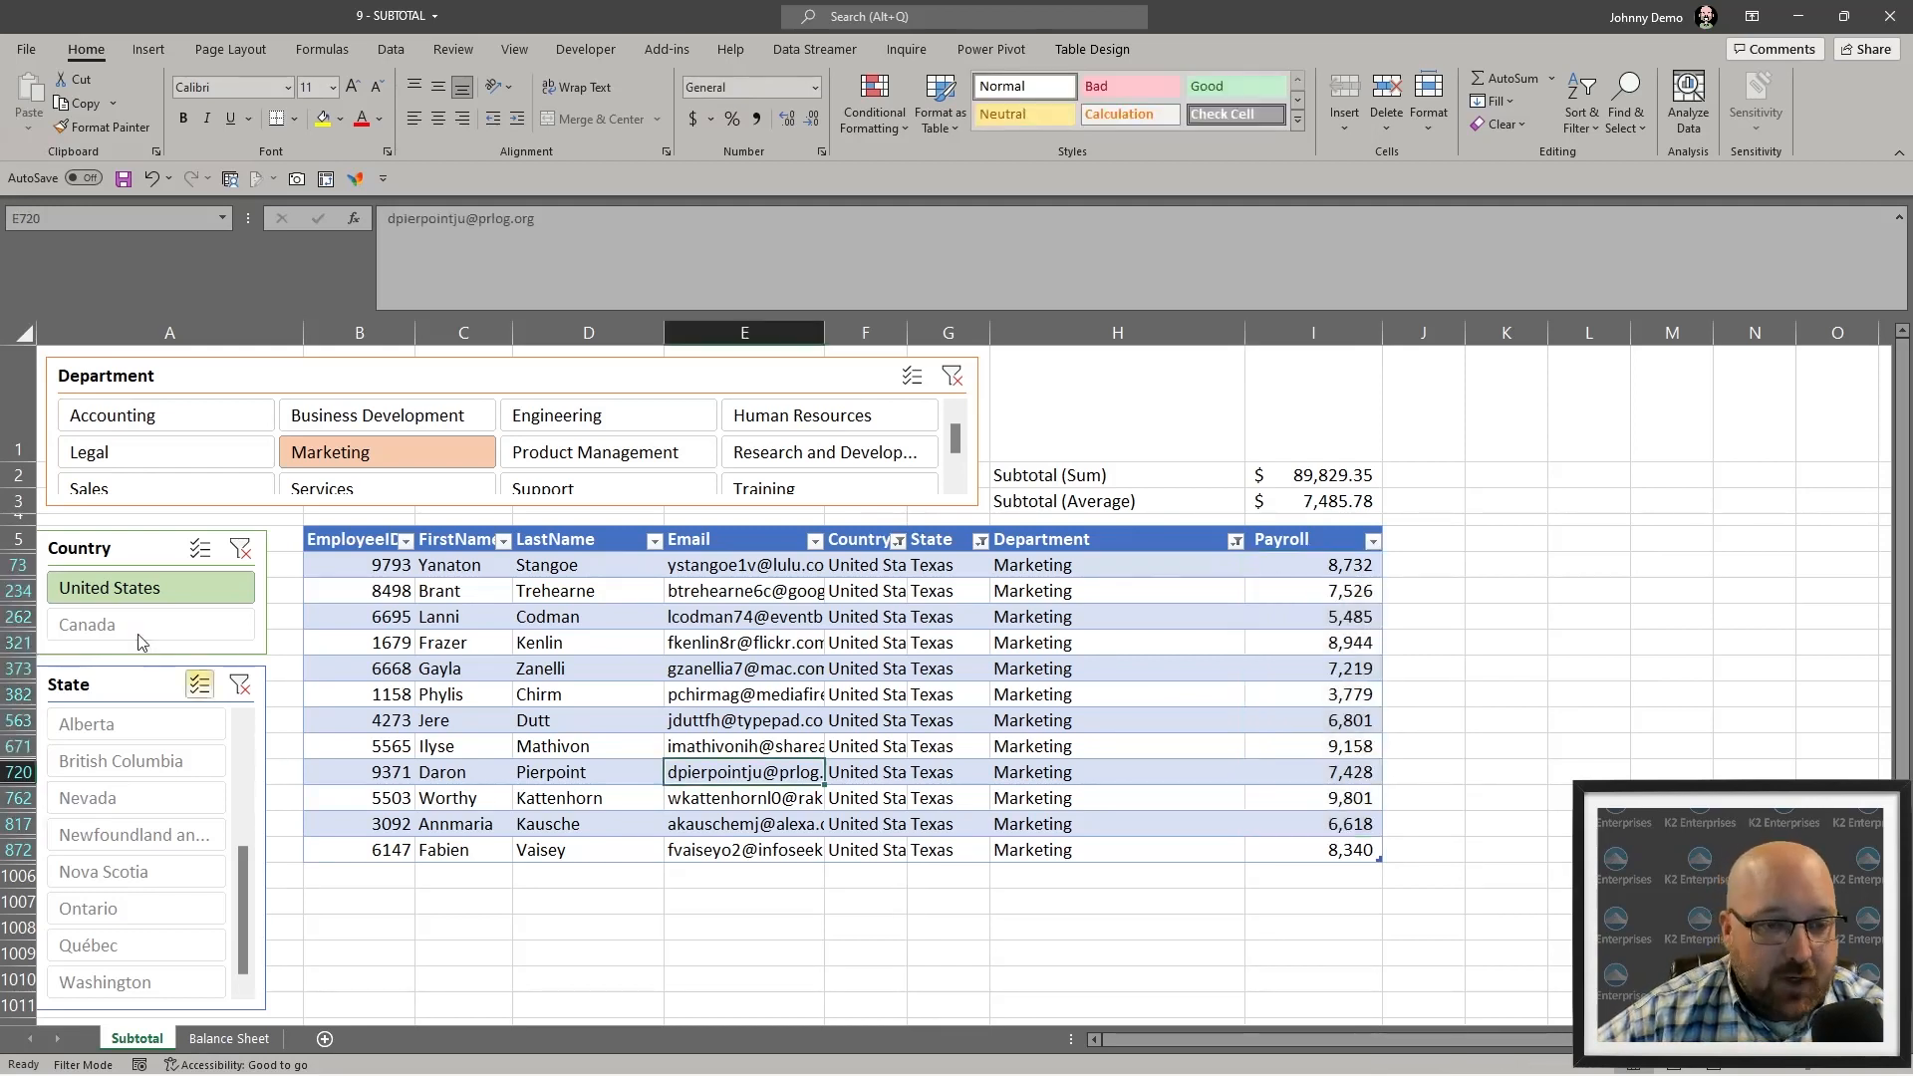
- Clear the filters of the State, Country and Department slicers
left_click(239, 685)
left_click(240, 548)
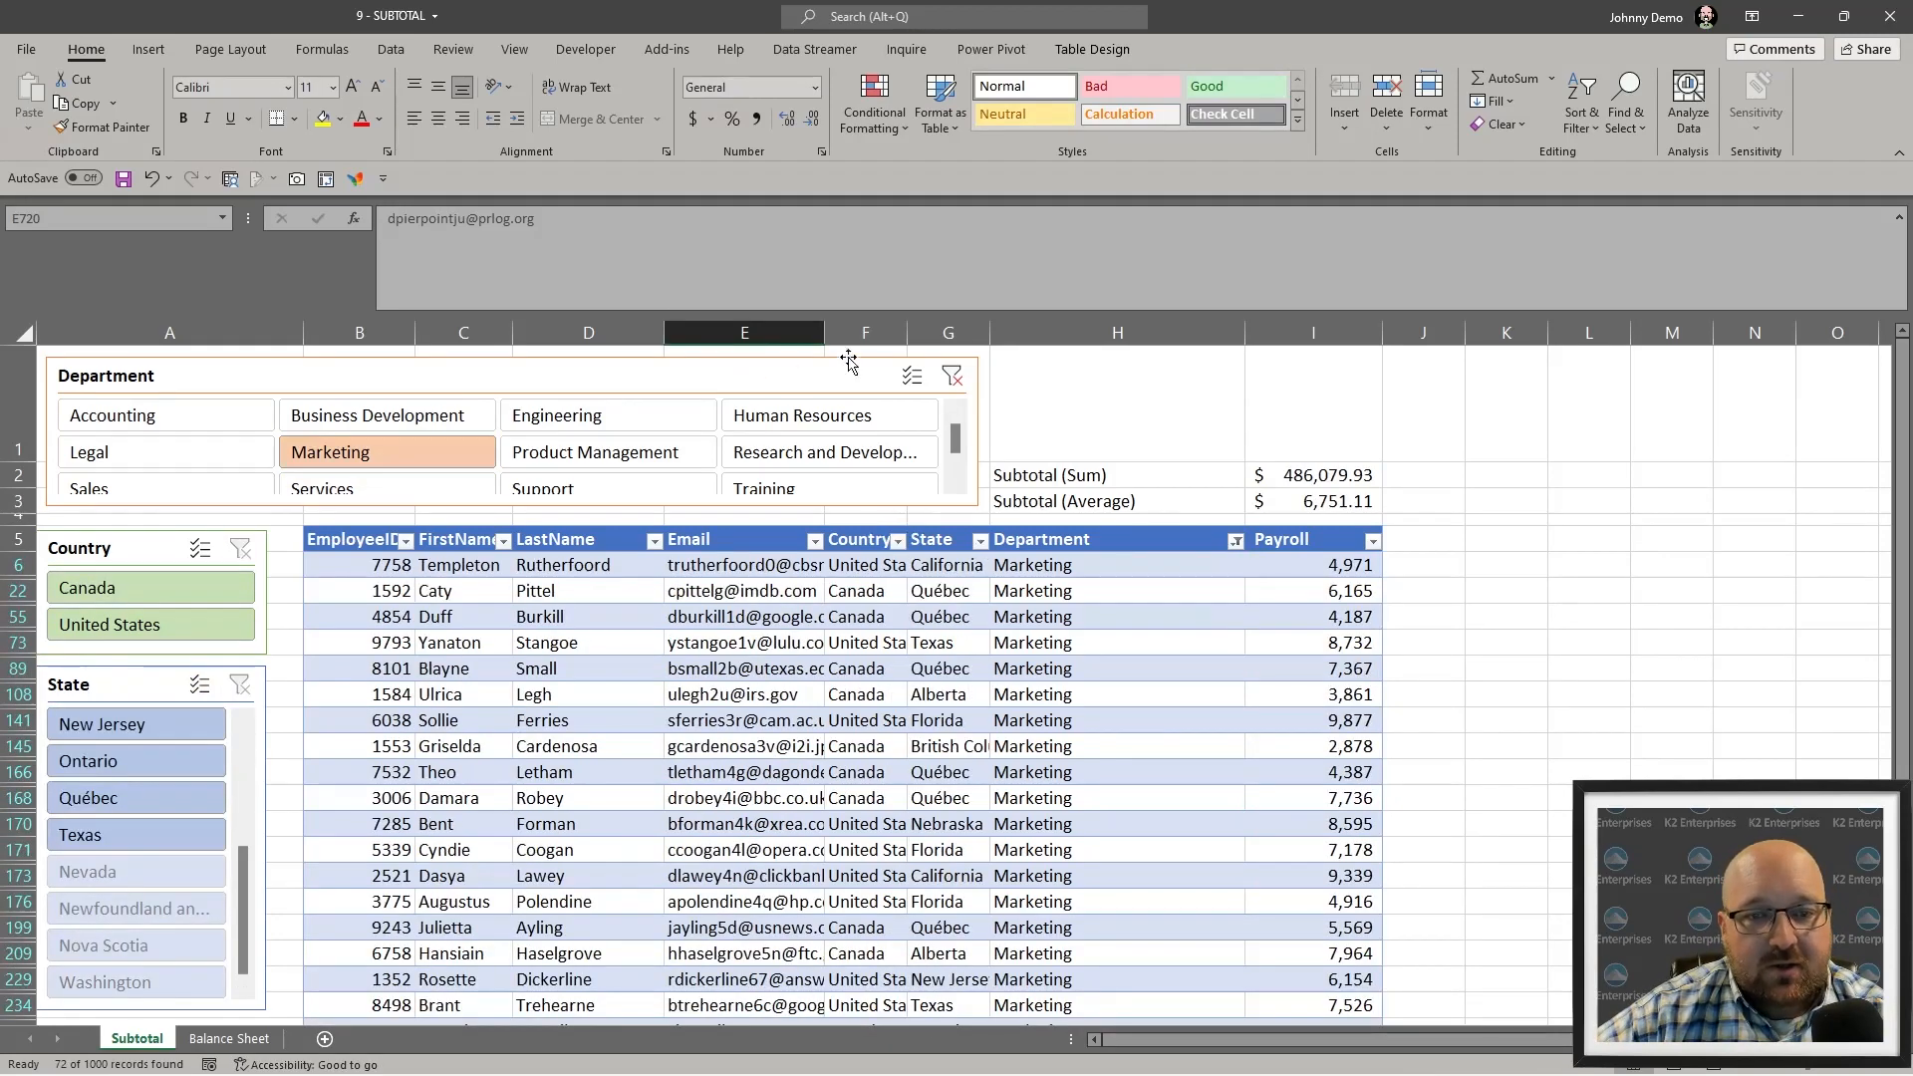
left_click(952, 376)
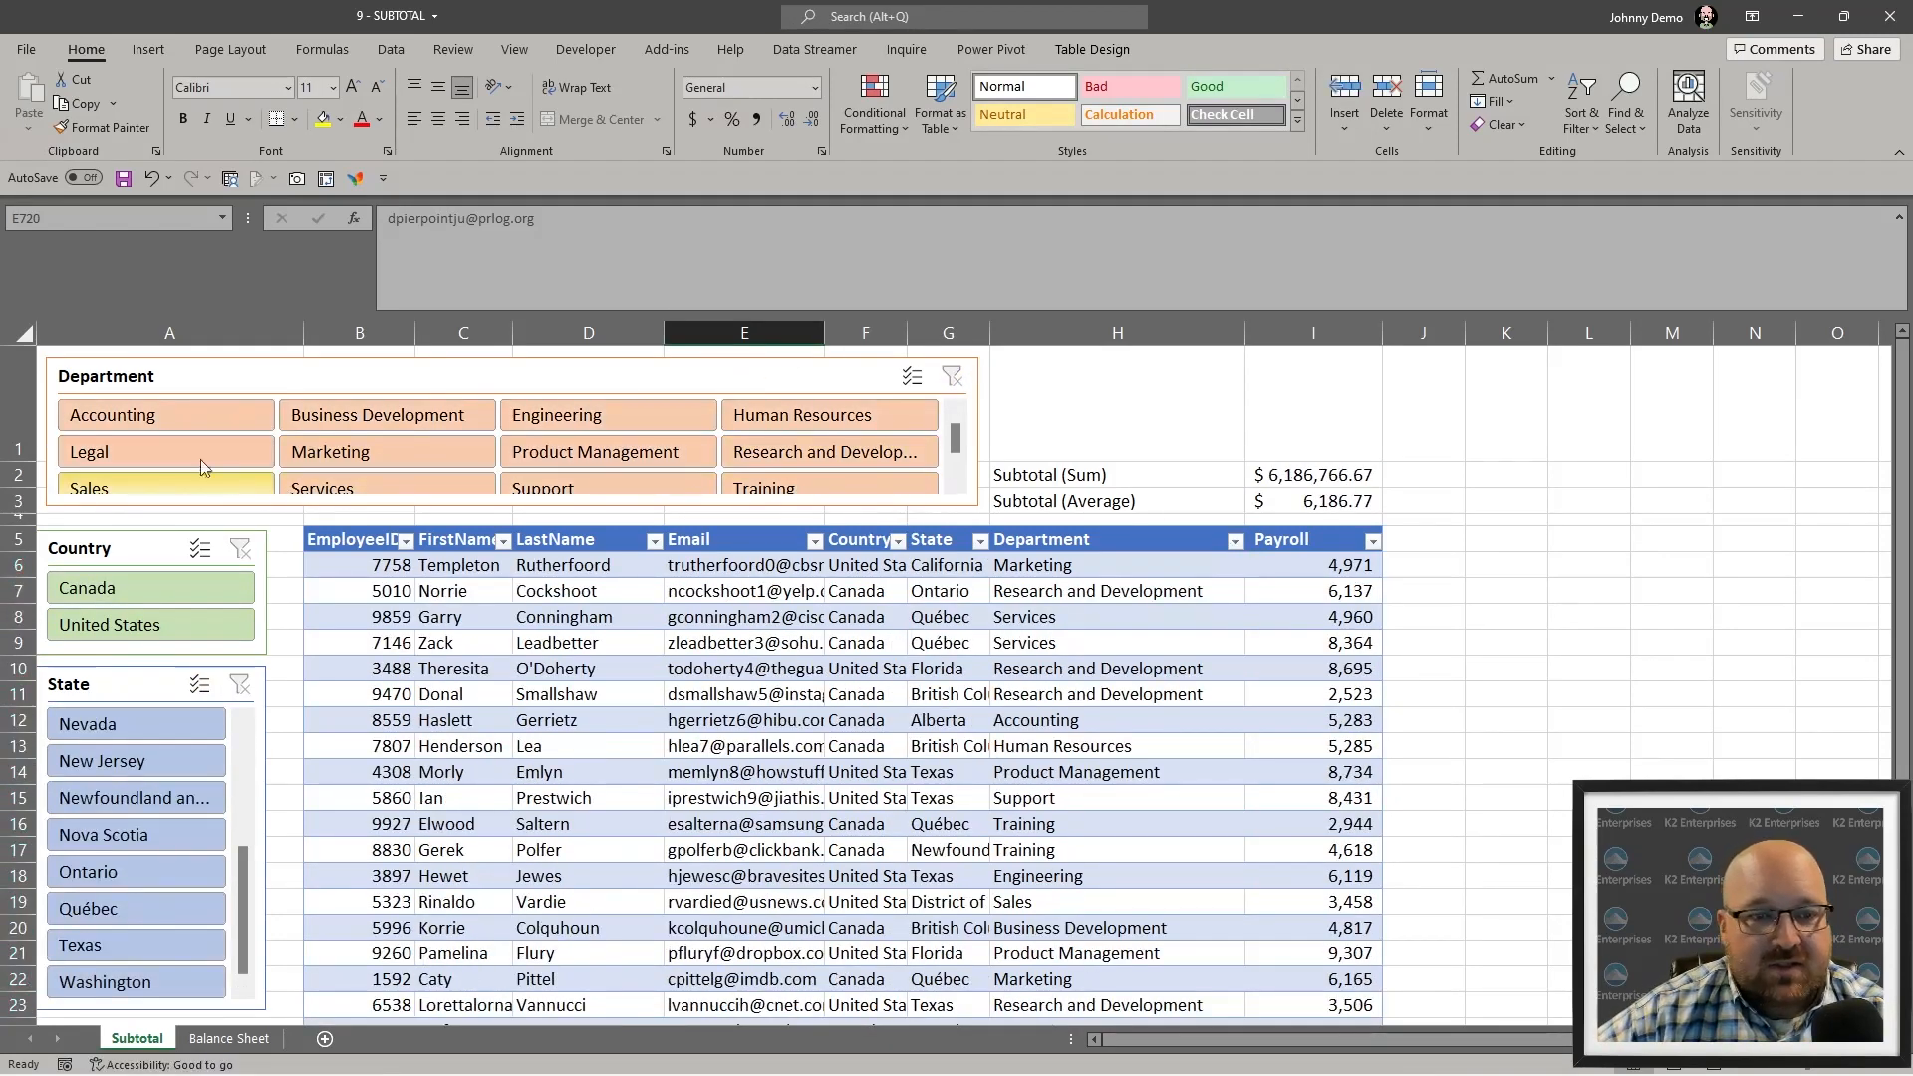
- Use the slicers to filter the table to the Legal department, Canada and Ontario, and leave an empty cell selected
left_click(173, 450)
left_click(118, 589)
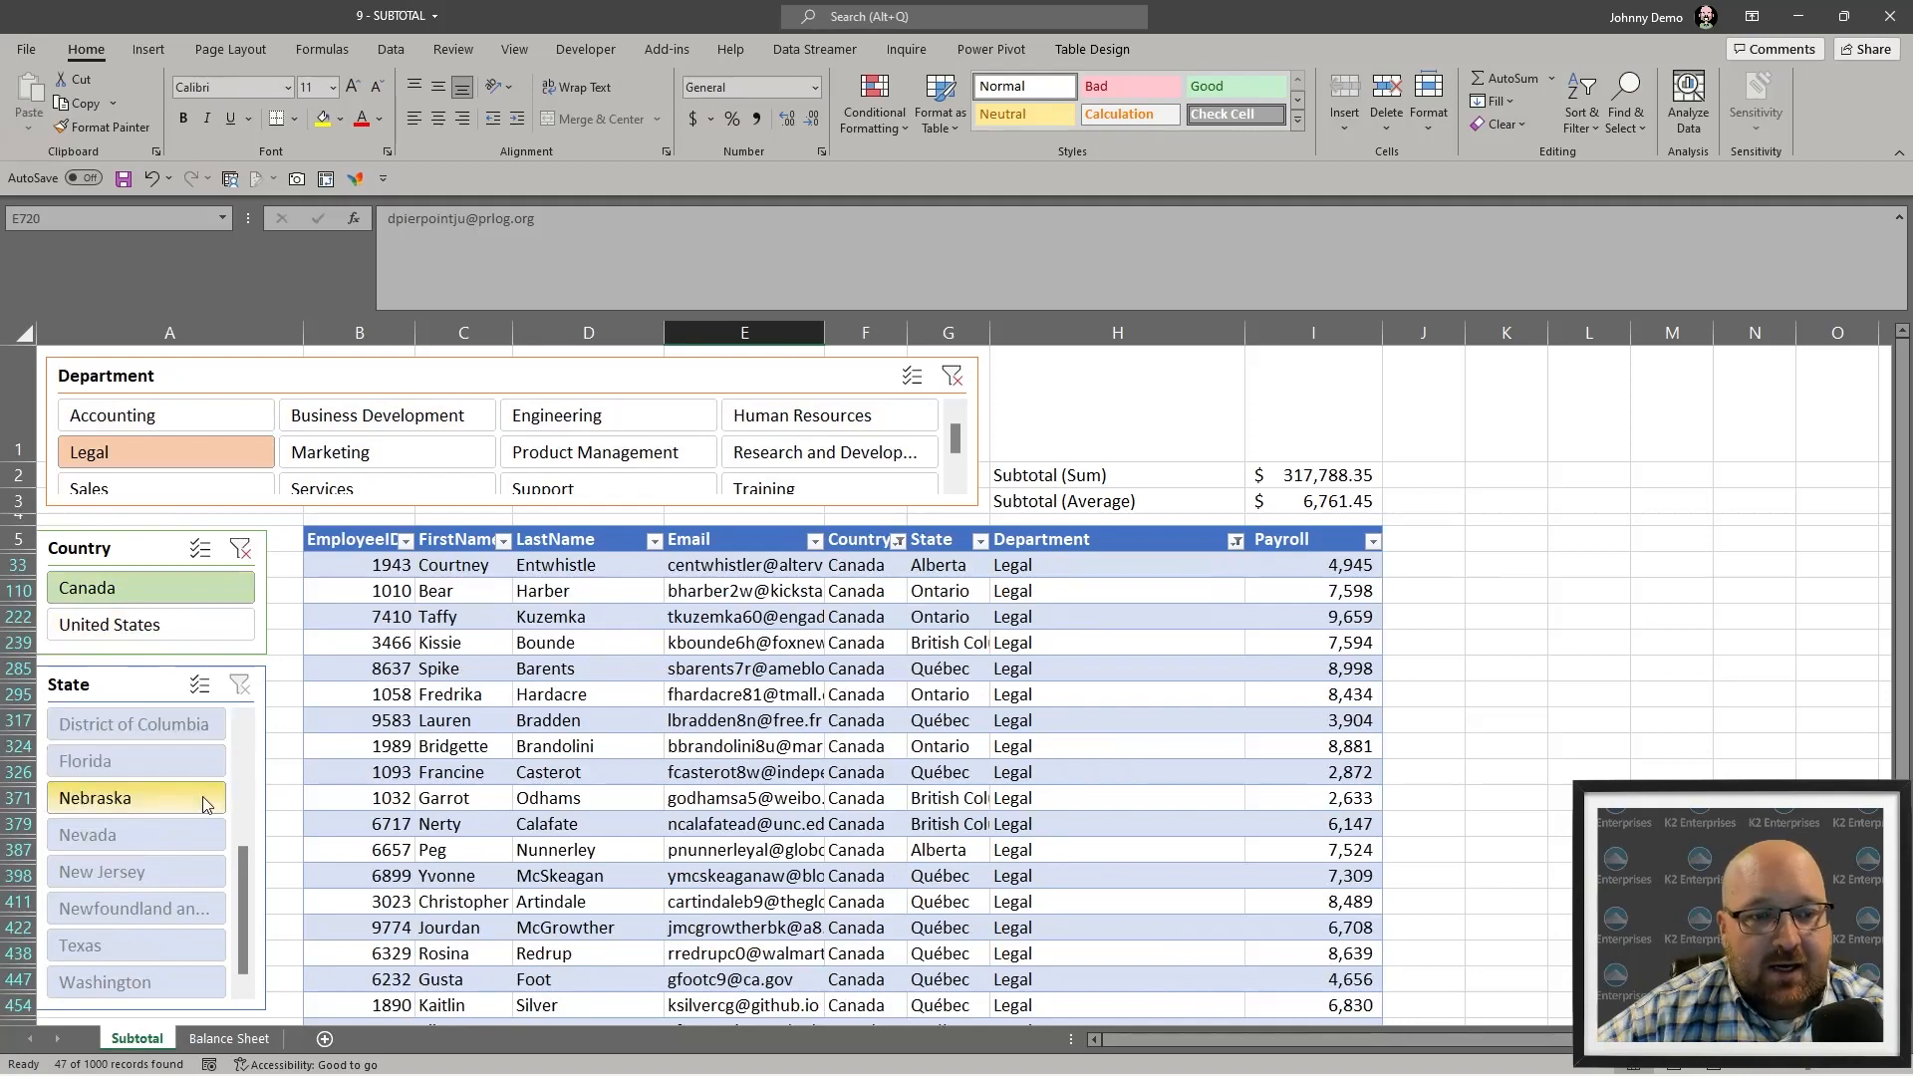
scroll(256, 879, "up", 3)
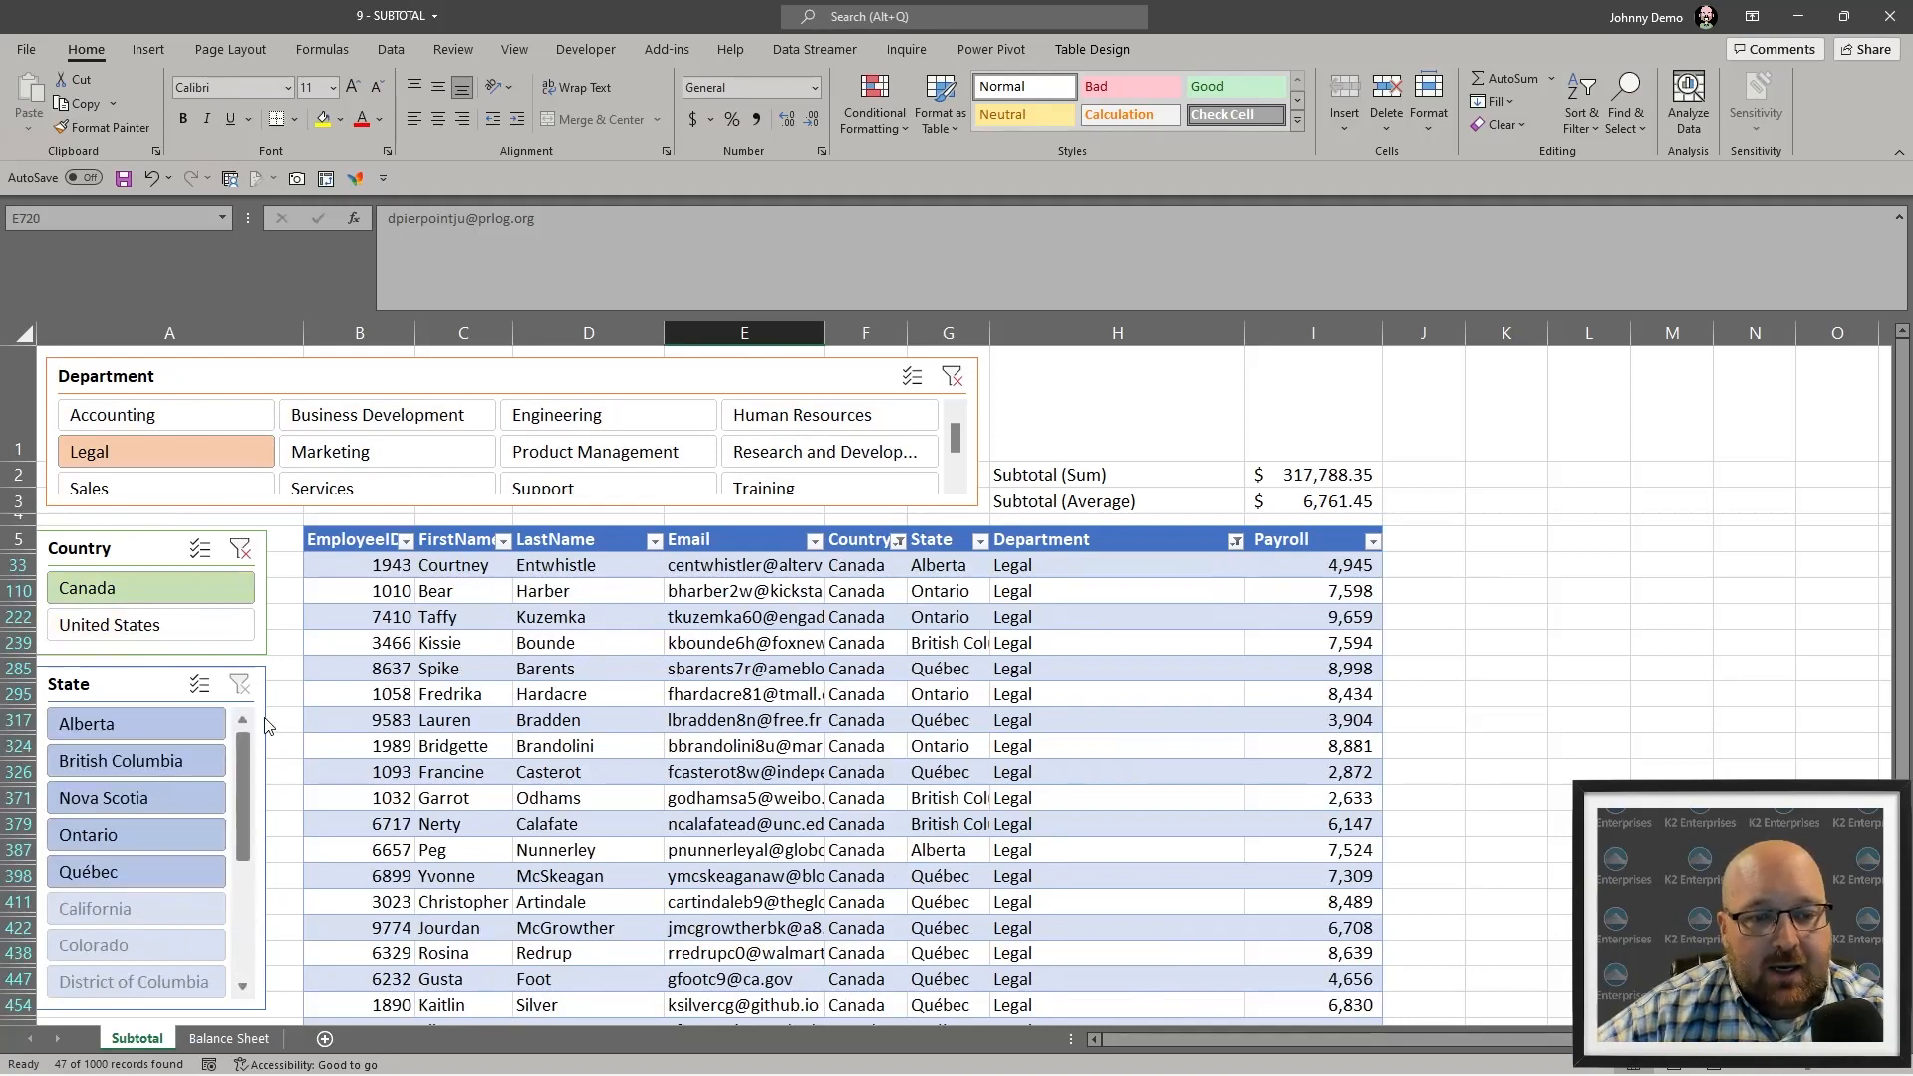
left_click(99, 835)
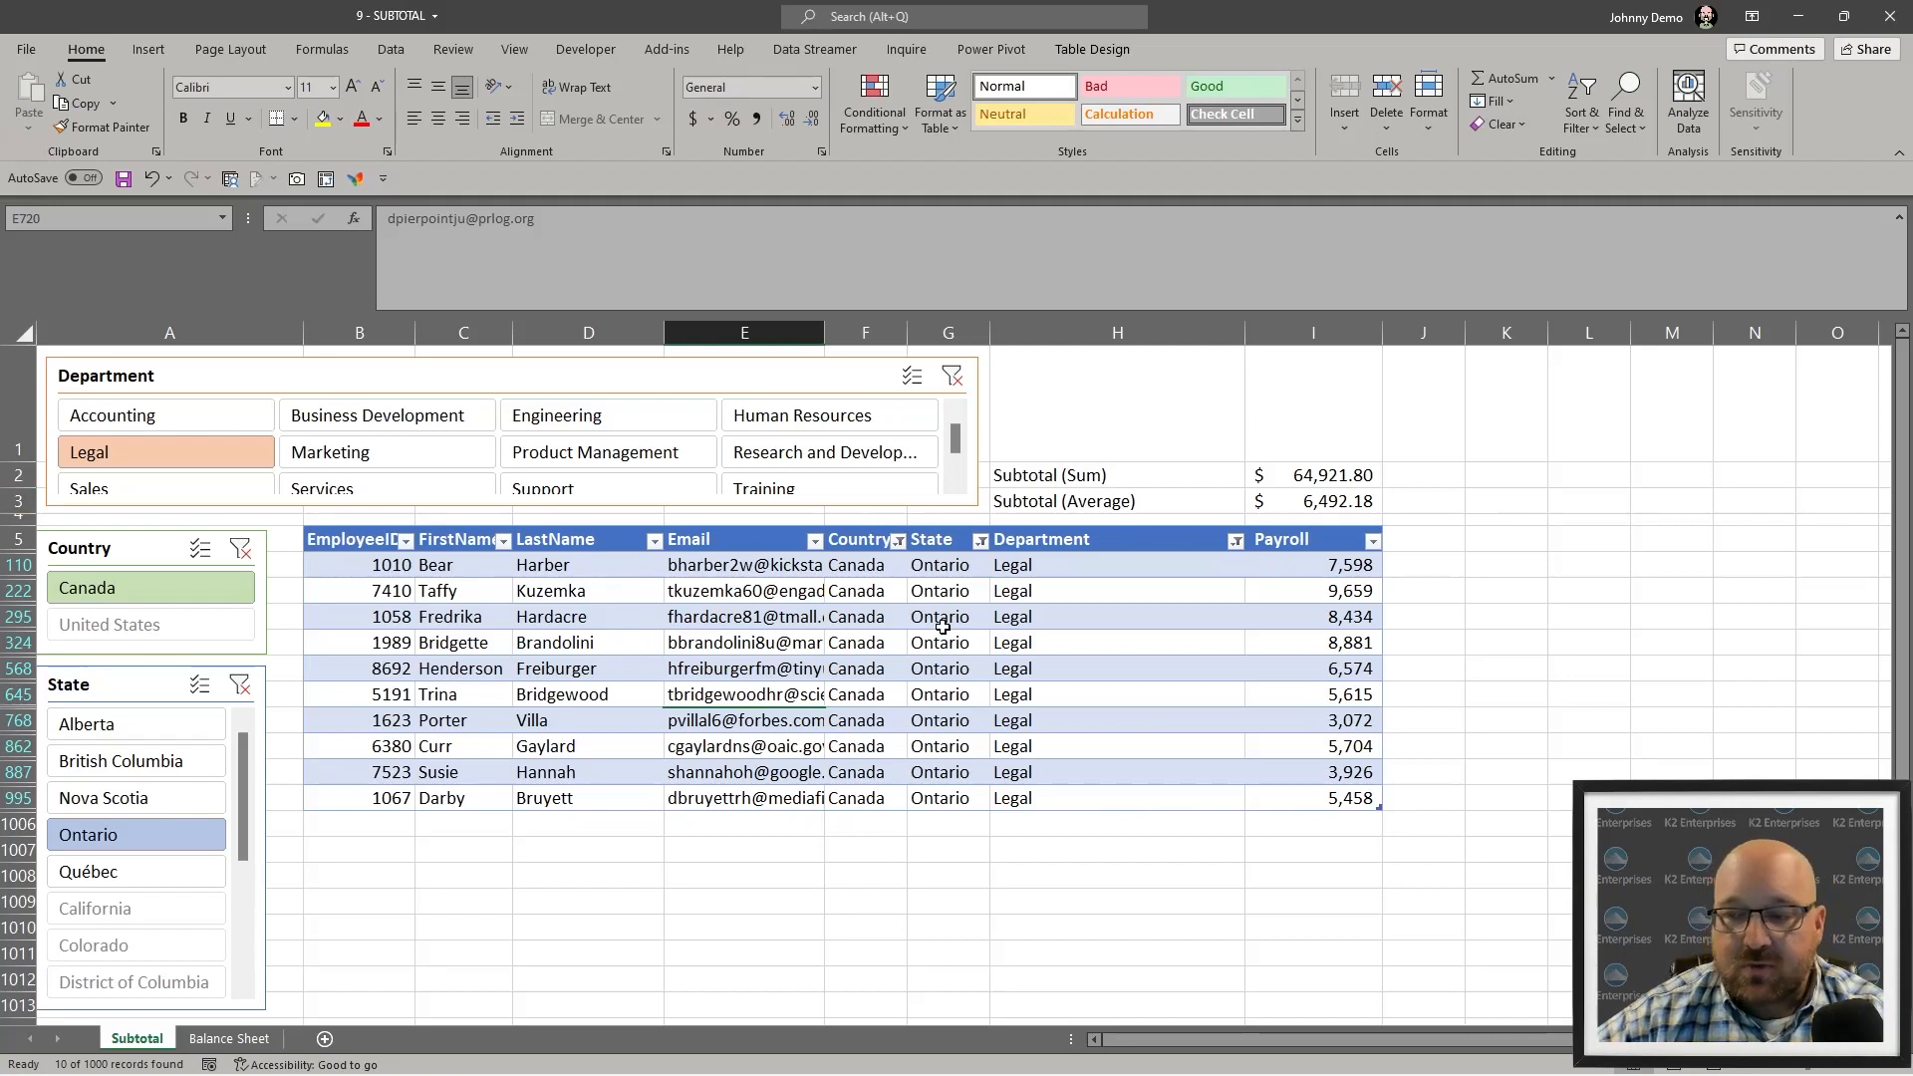
left_click(1718, 662)
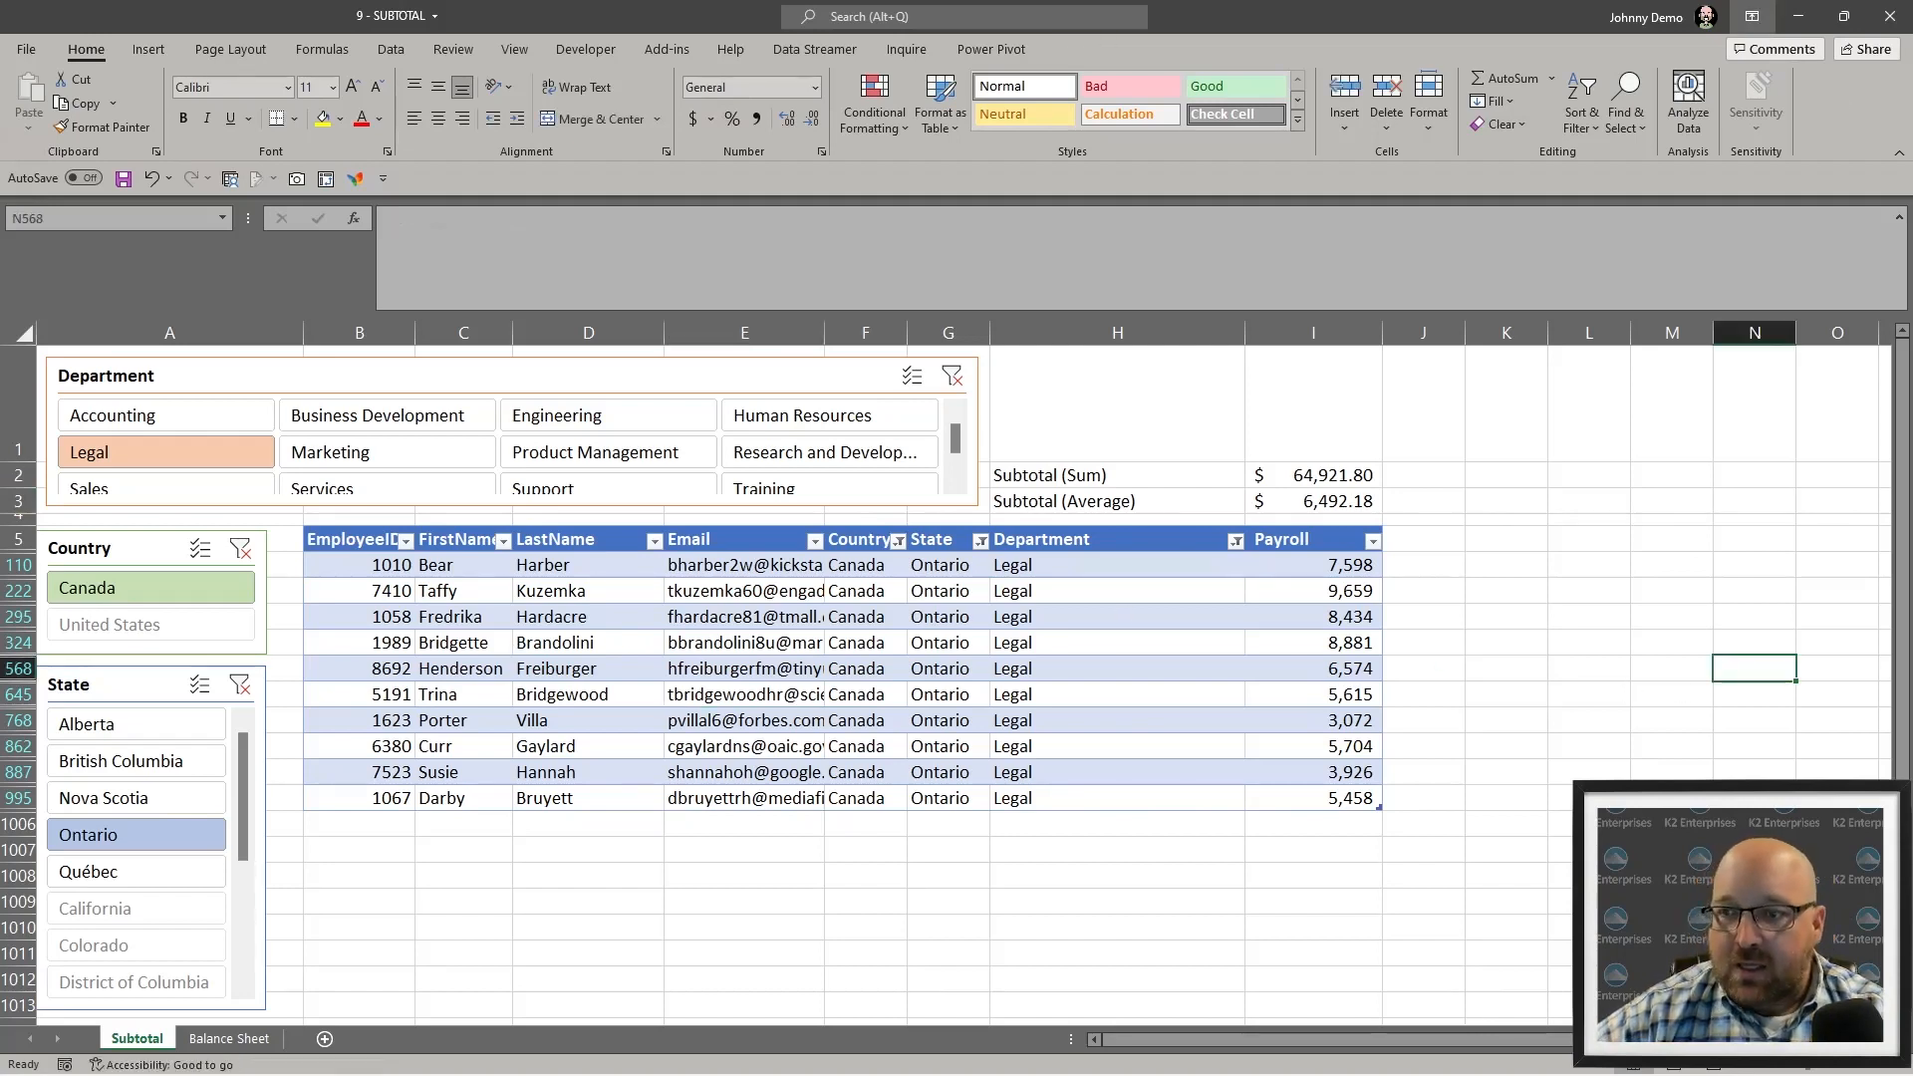
- Close the 9 - SUBTOTAL and F90 through F91 SUBTOTAL and SUM workbooks without saving, and go up to the Demo folder in File Explorer
left_click(1903, 24)
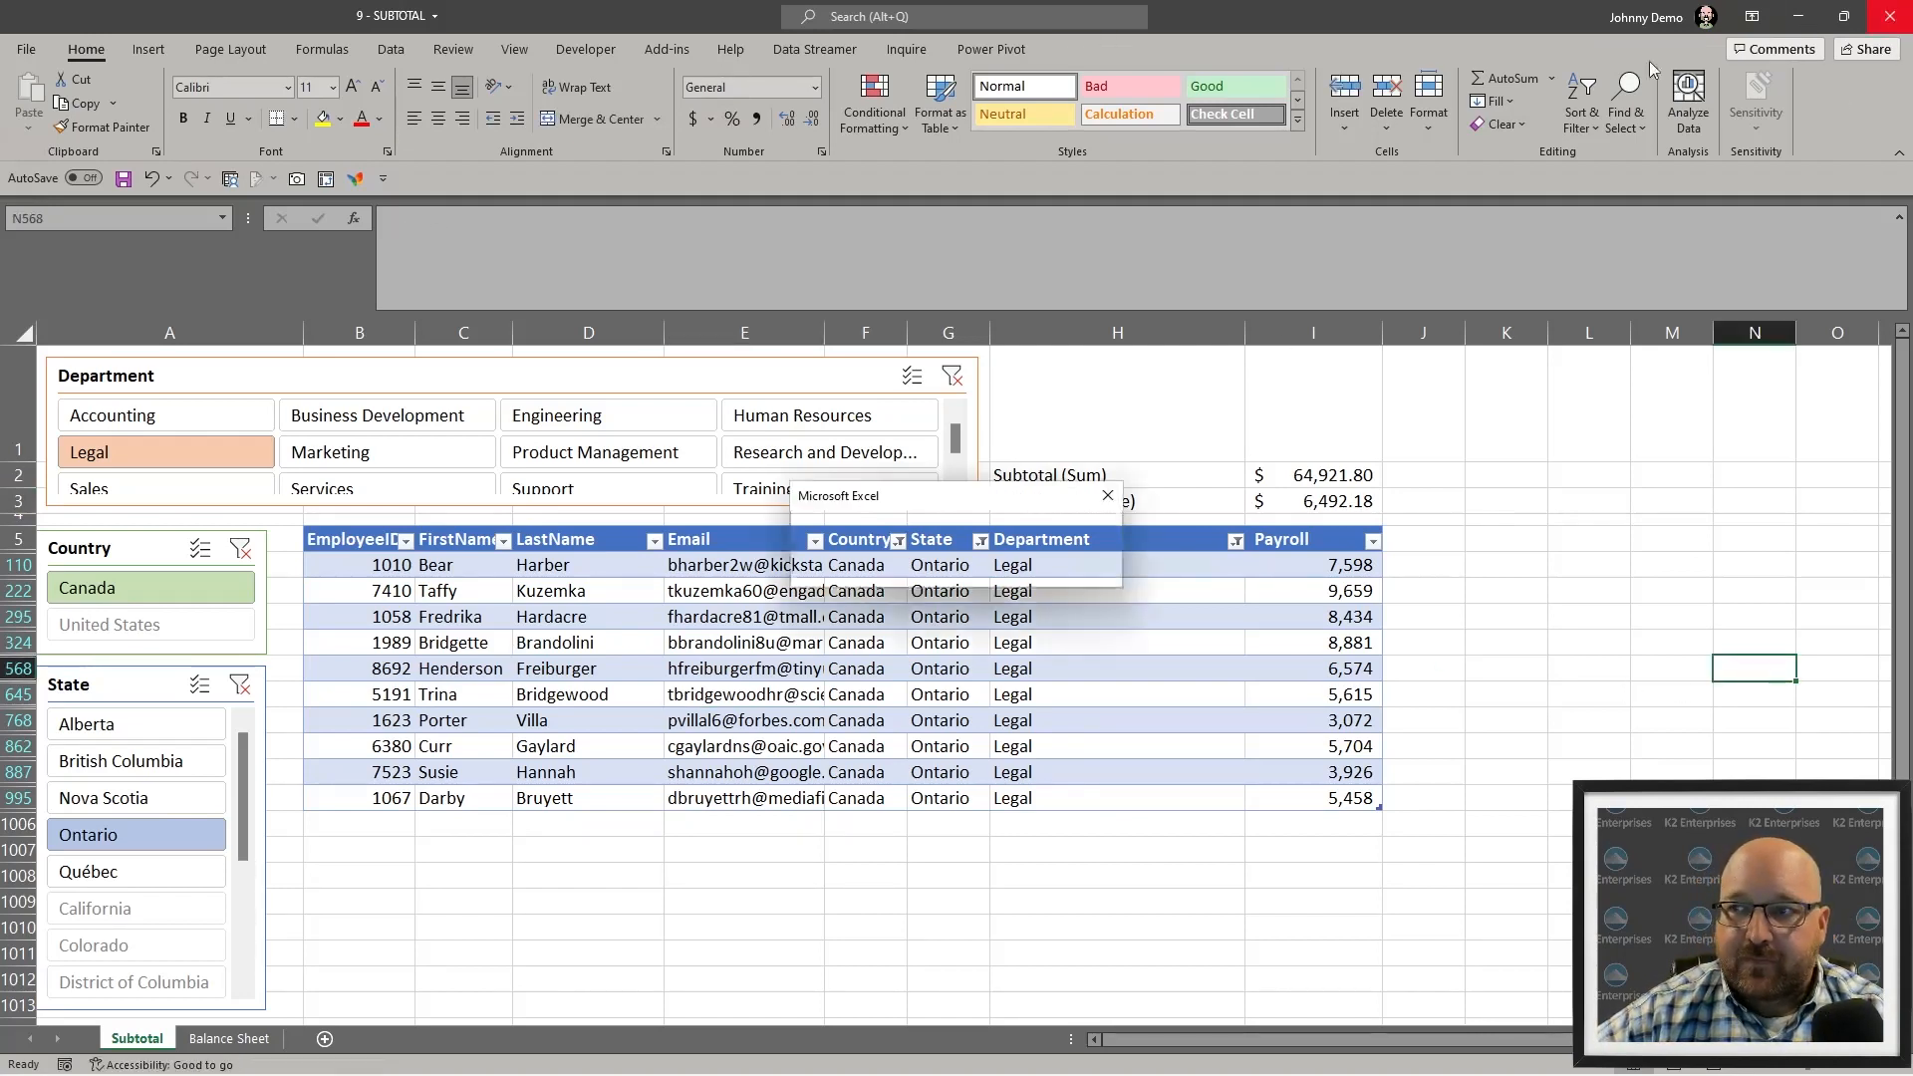
left_click(937, 564)
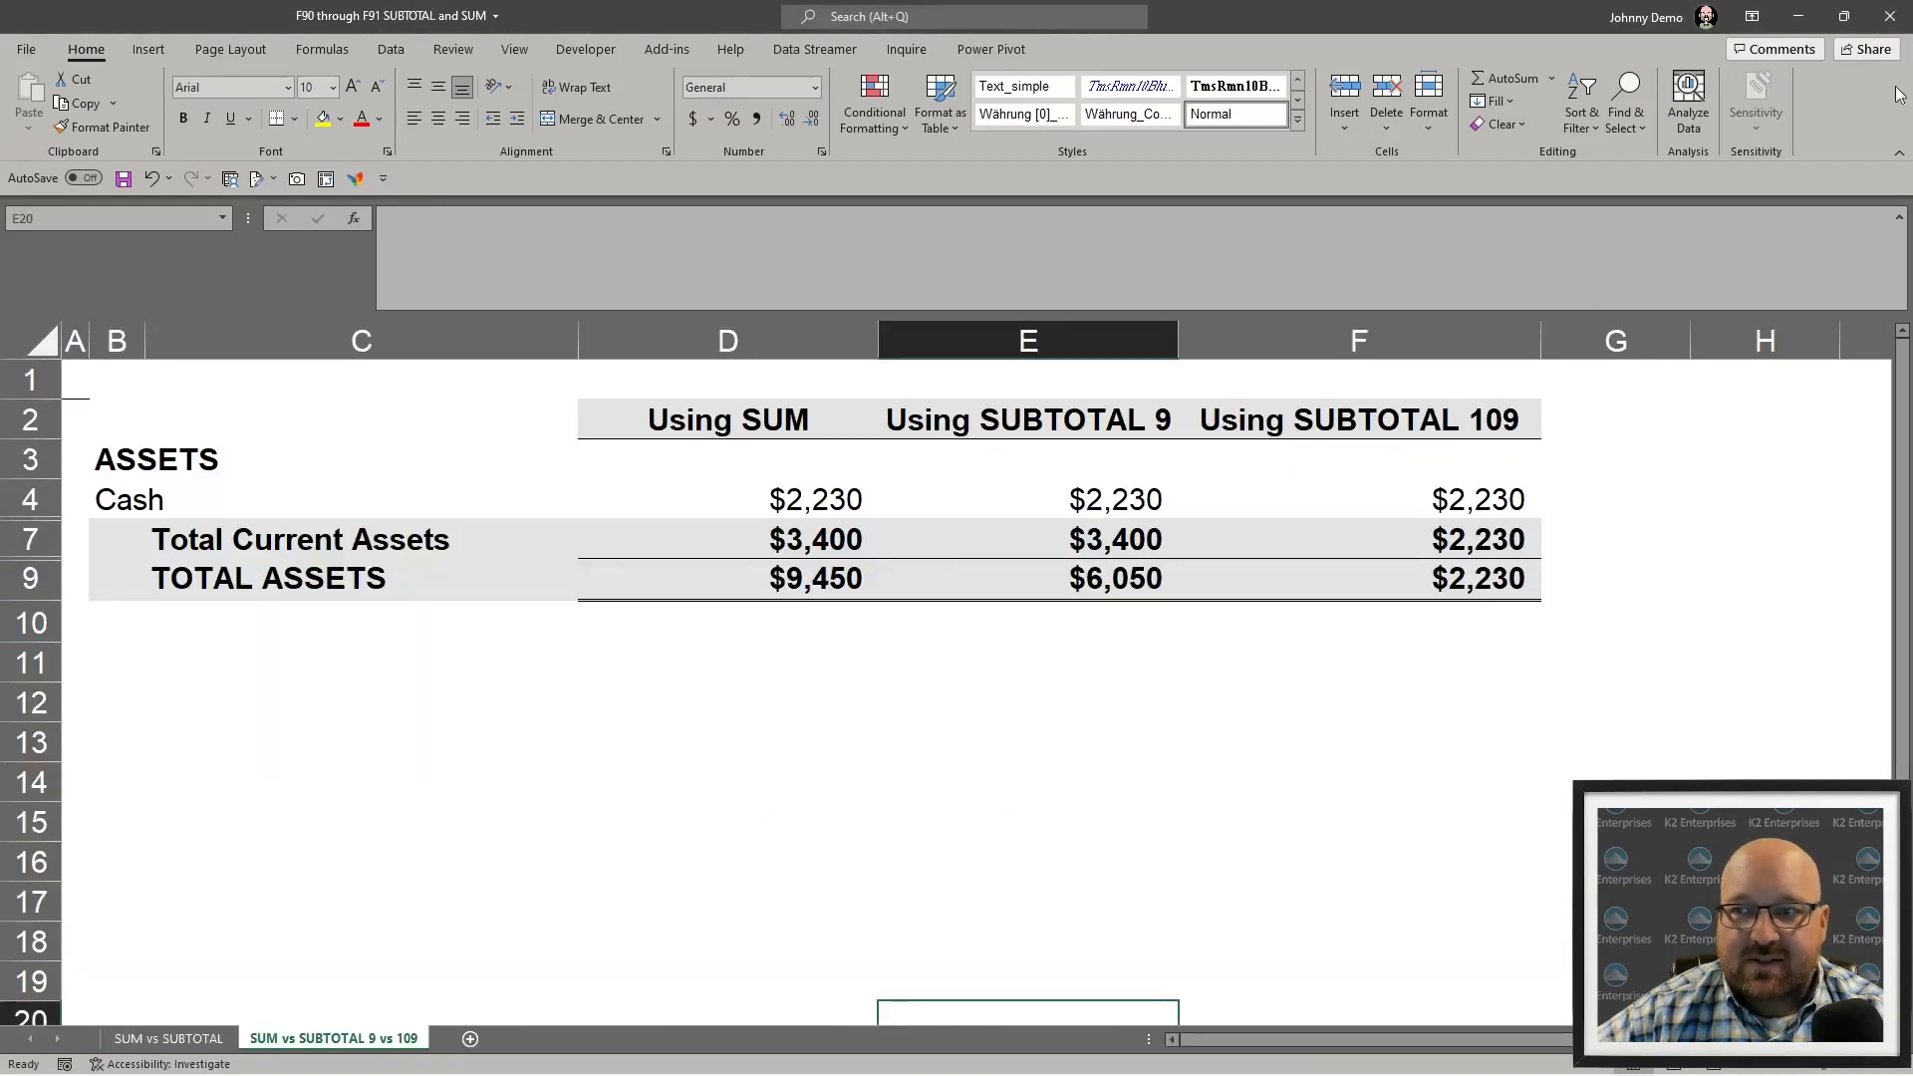
left_click(1898, 23)
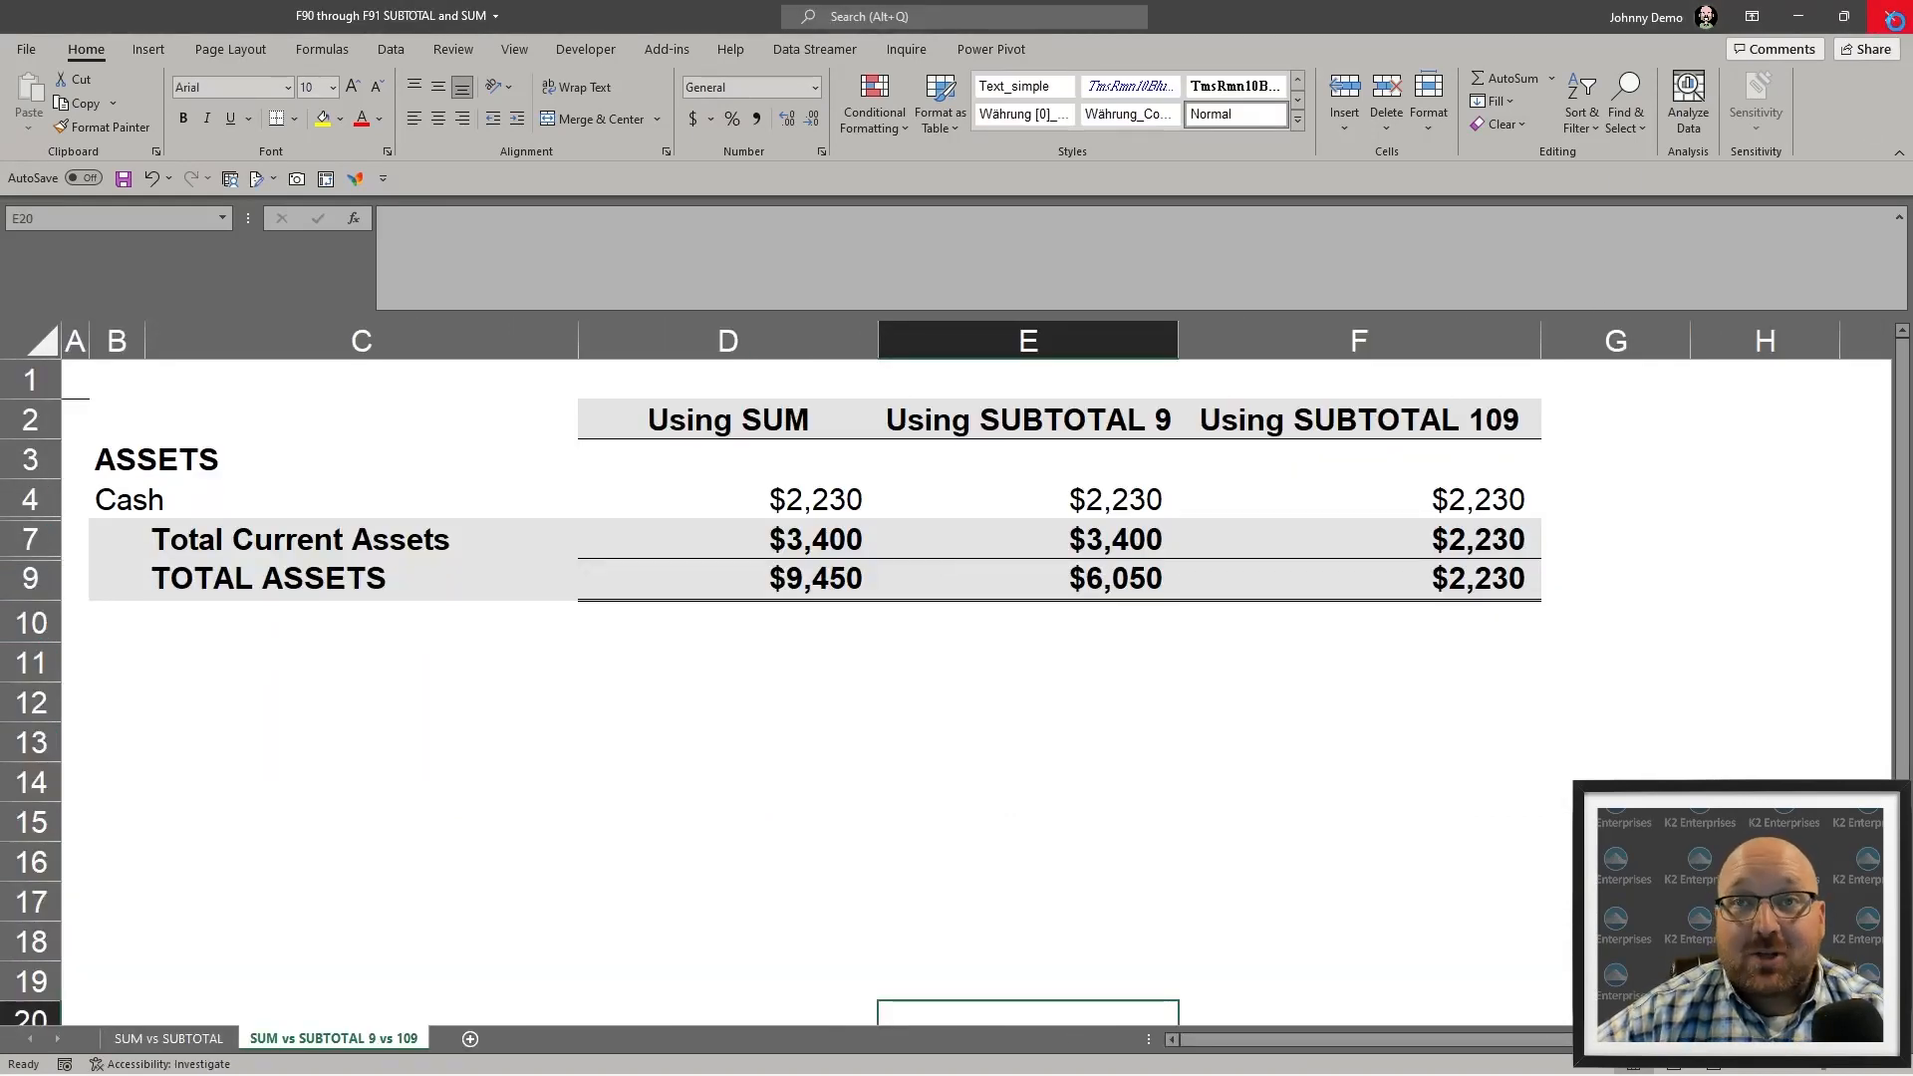
left_click(950, 580)
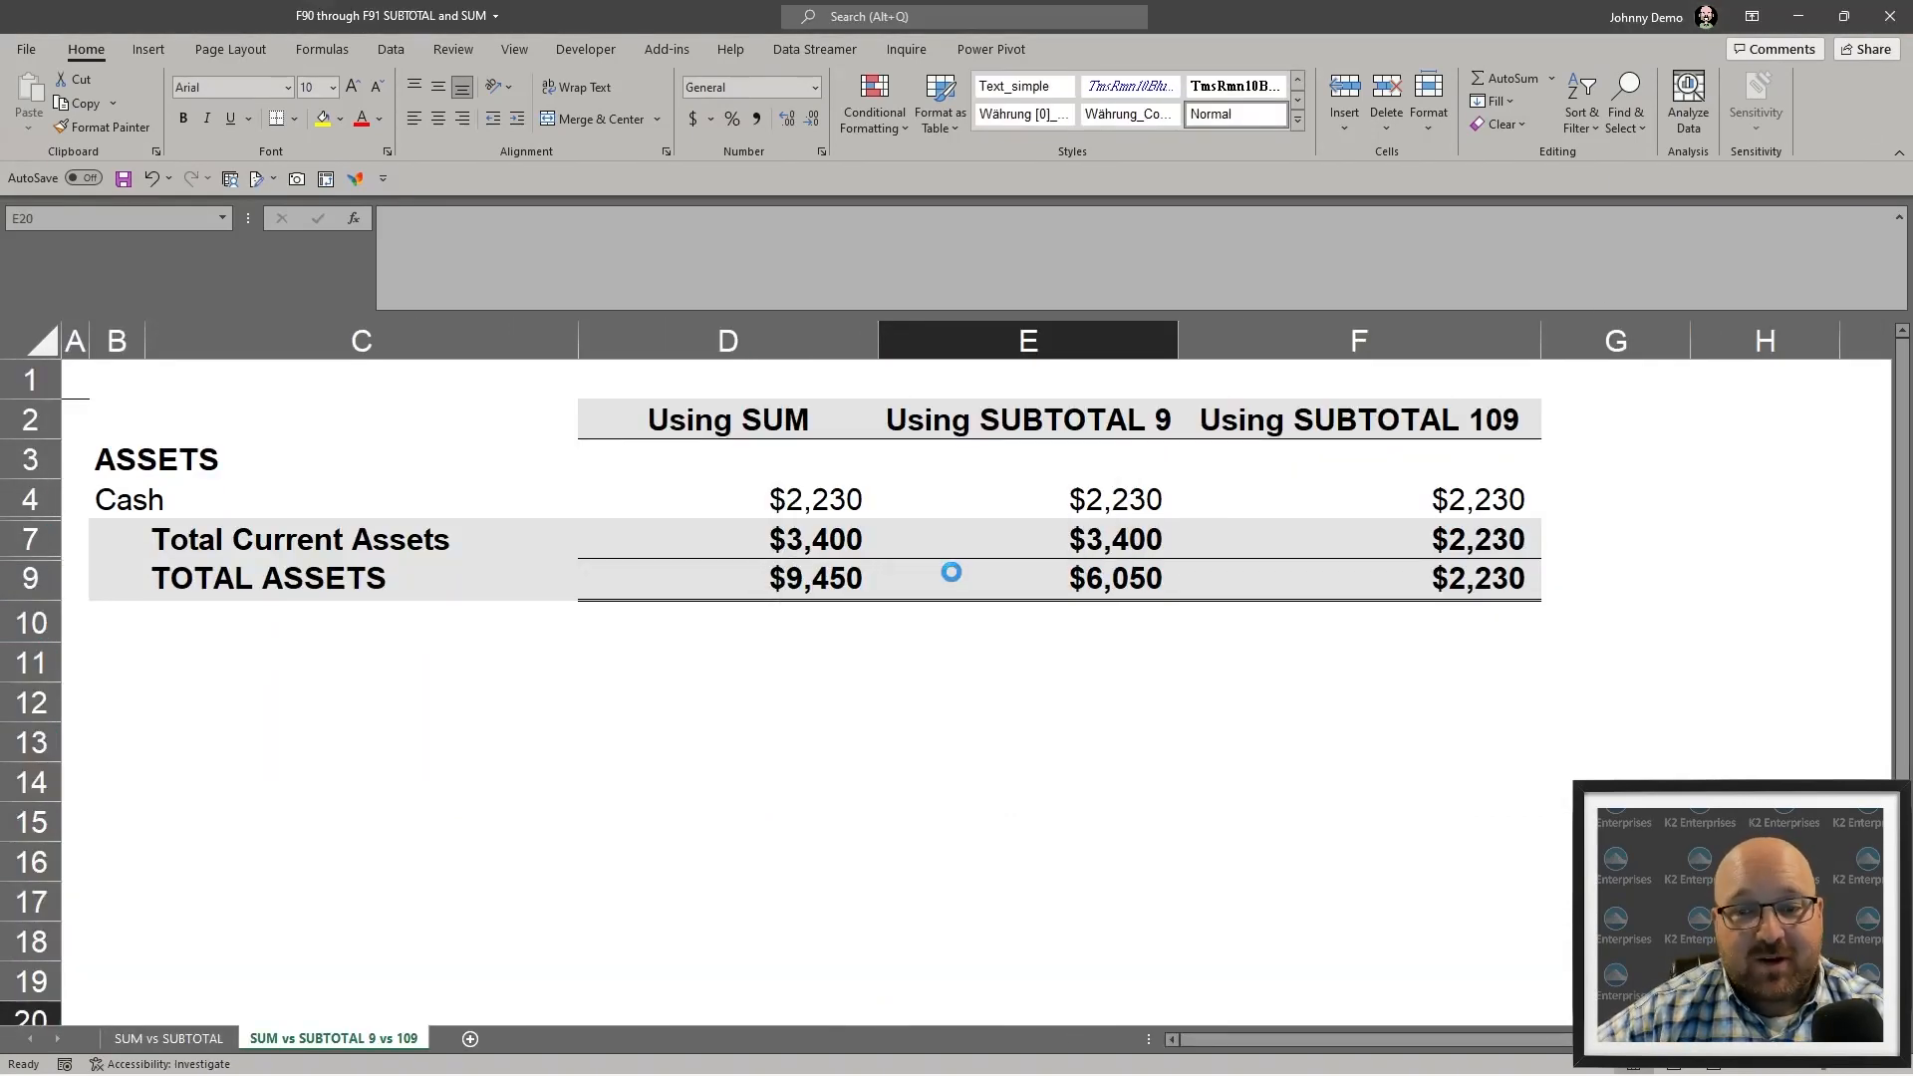
key("alt+Up")
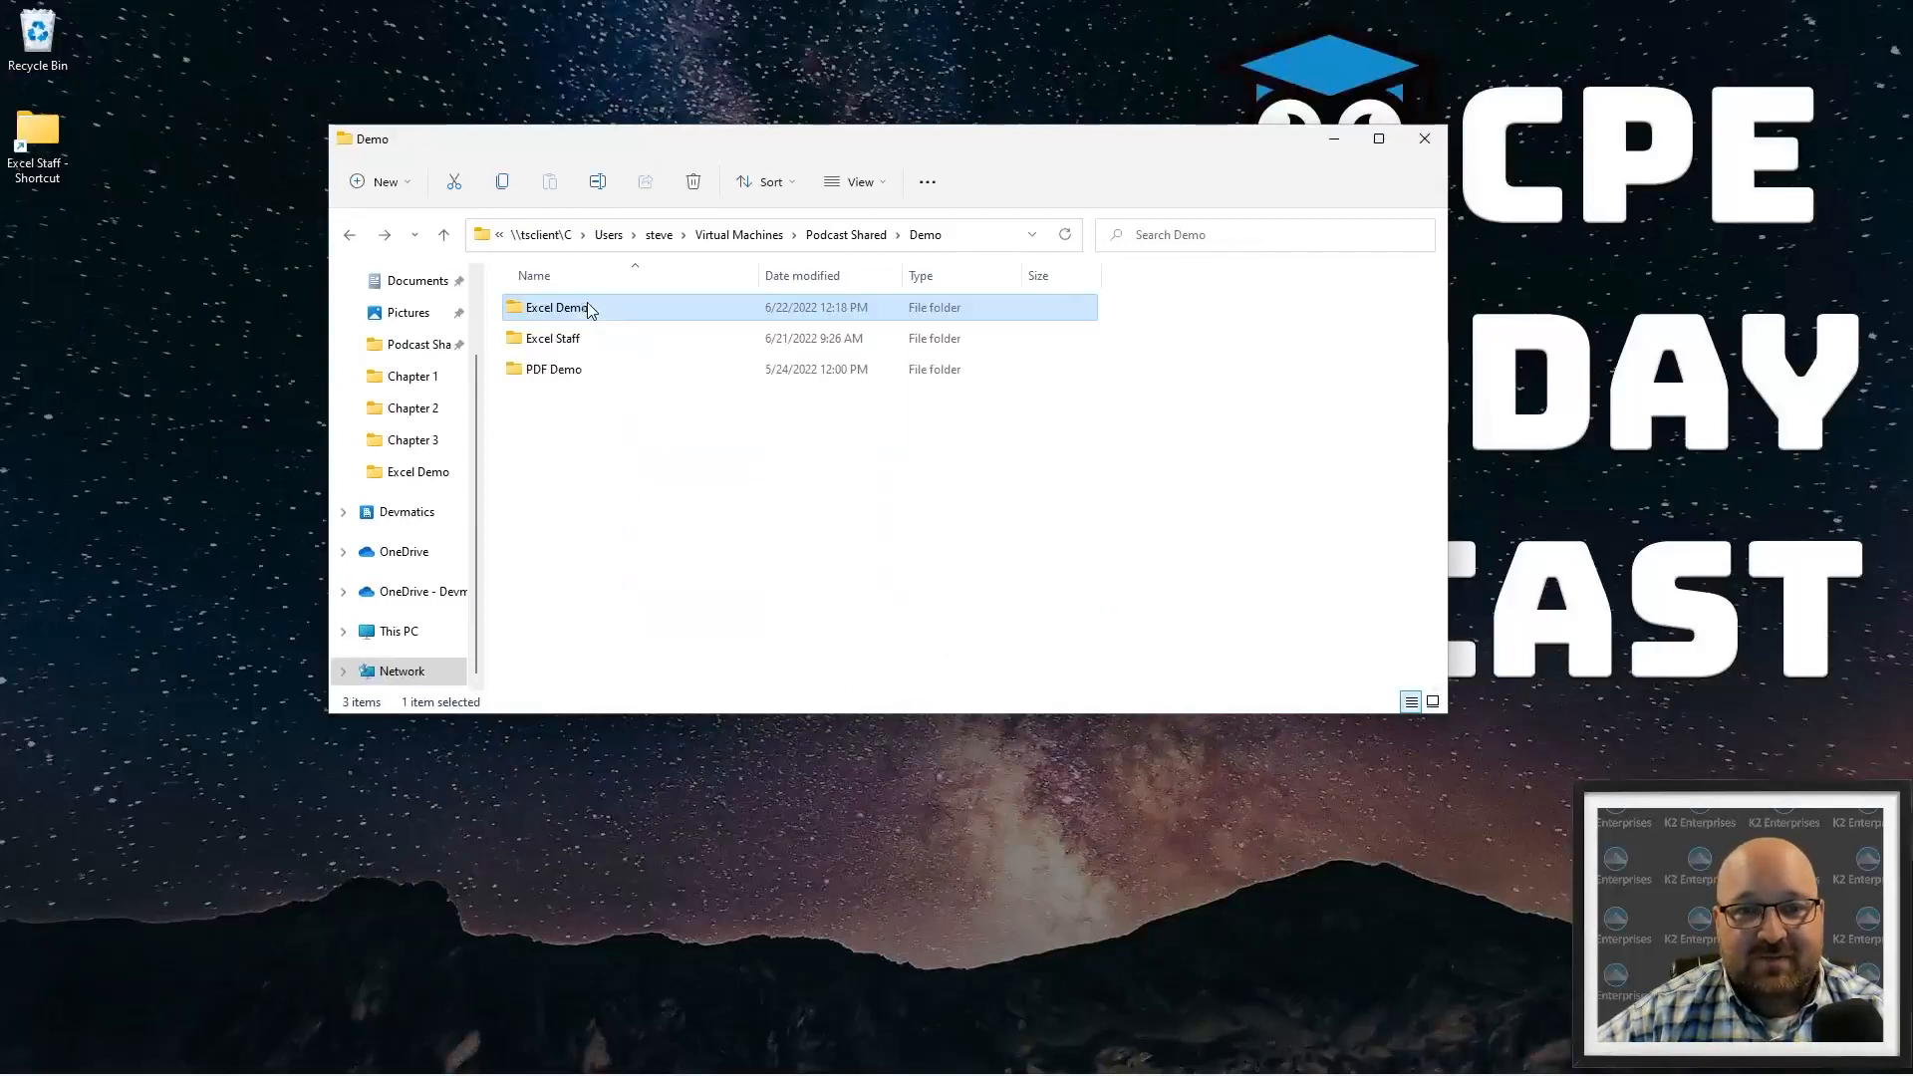